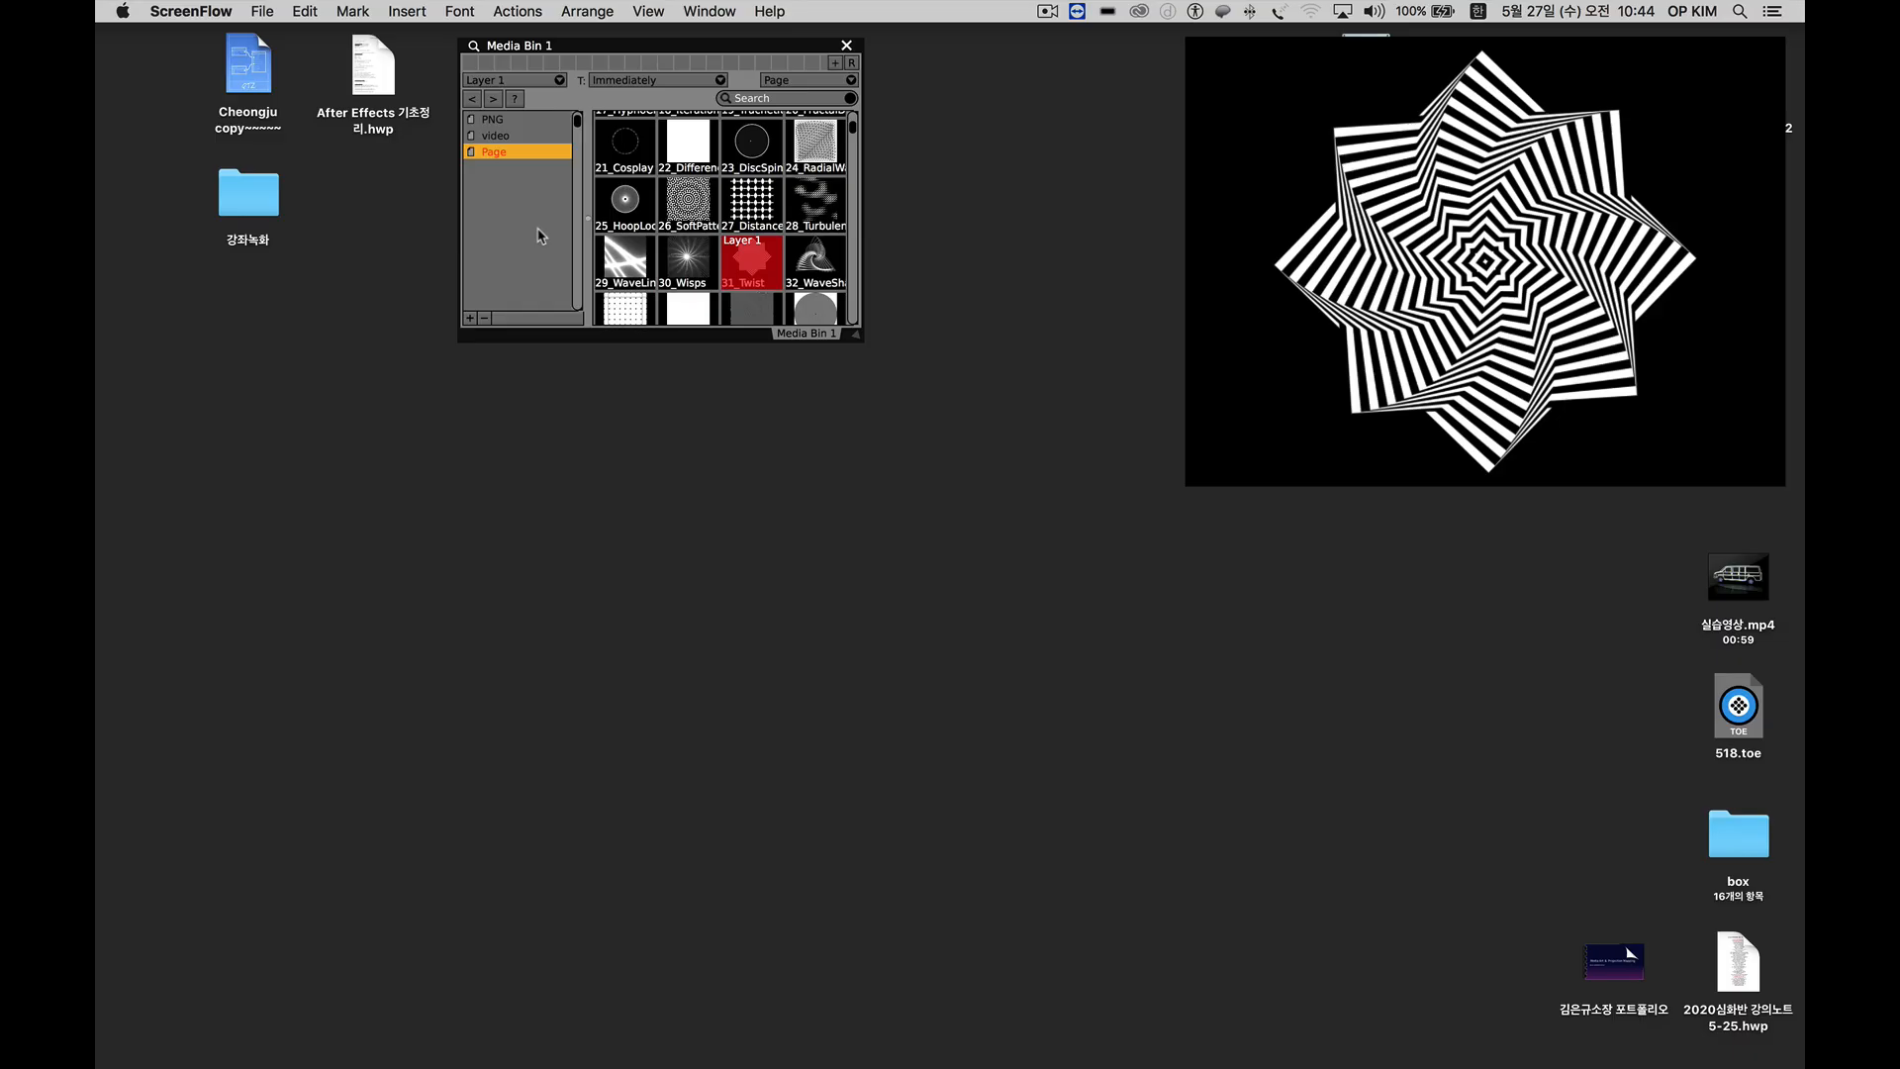
Switch to VDMX5 and place the Media Bin window just beside the Workspace Inspector.
click(540, 241)
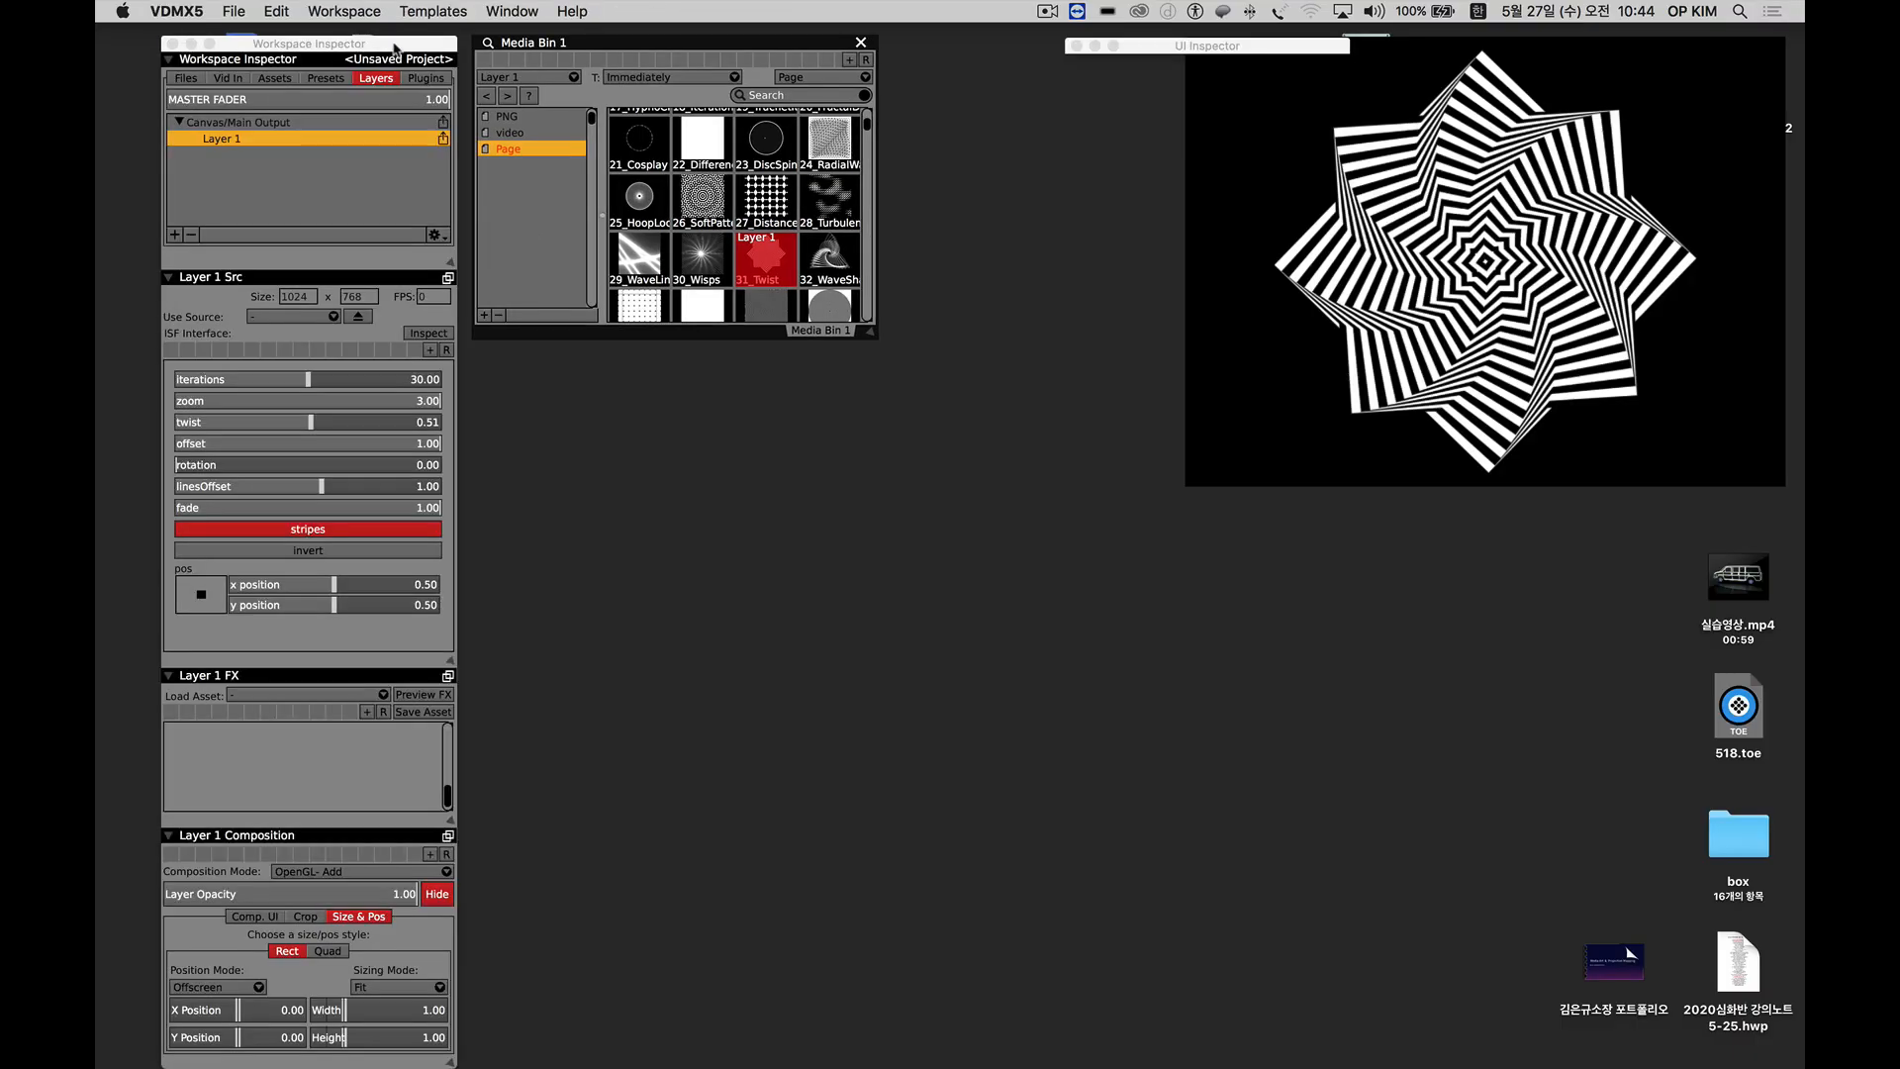
click(391, 45)
drag(528, 43, 535, 42)
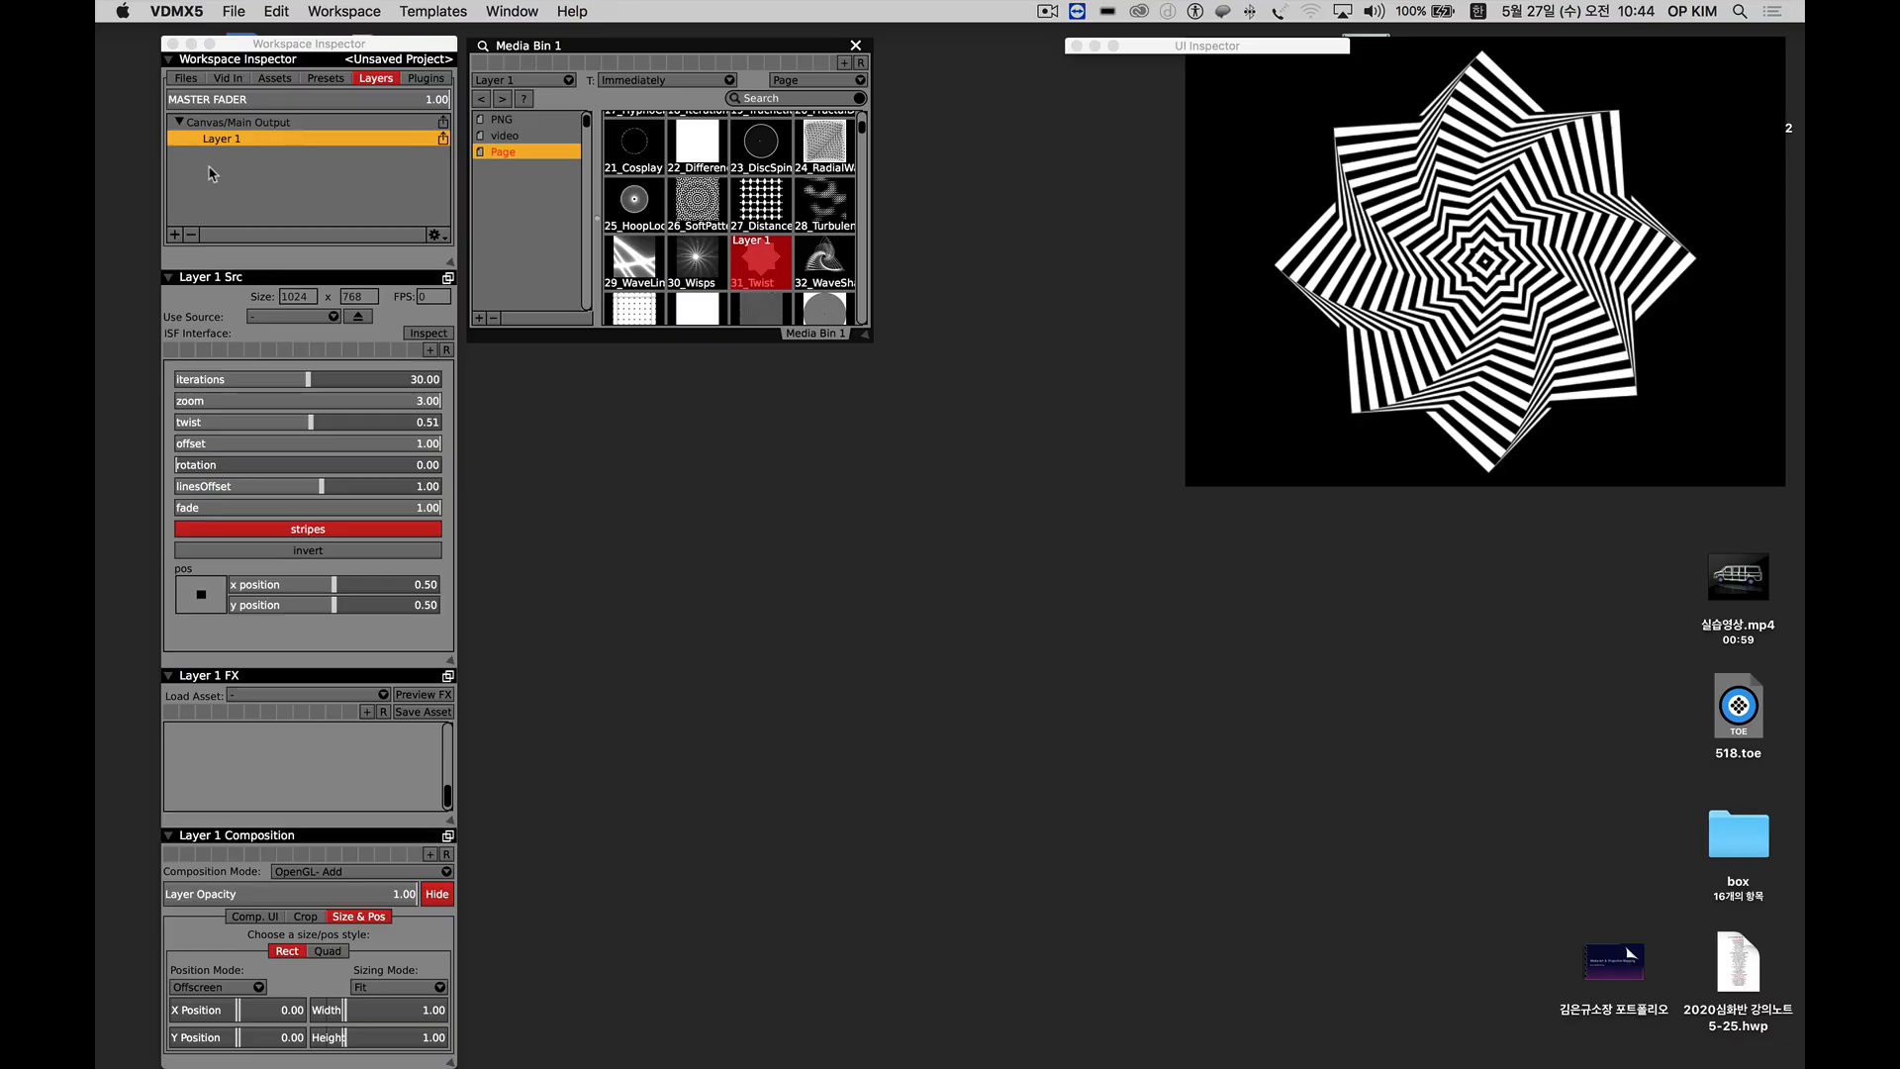
Examine the media stored on the PNG and video pages of the Media Bin and Layer 1's settings.
click(507, 119)
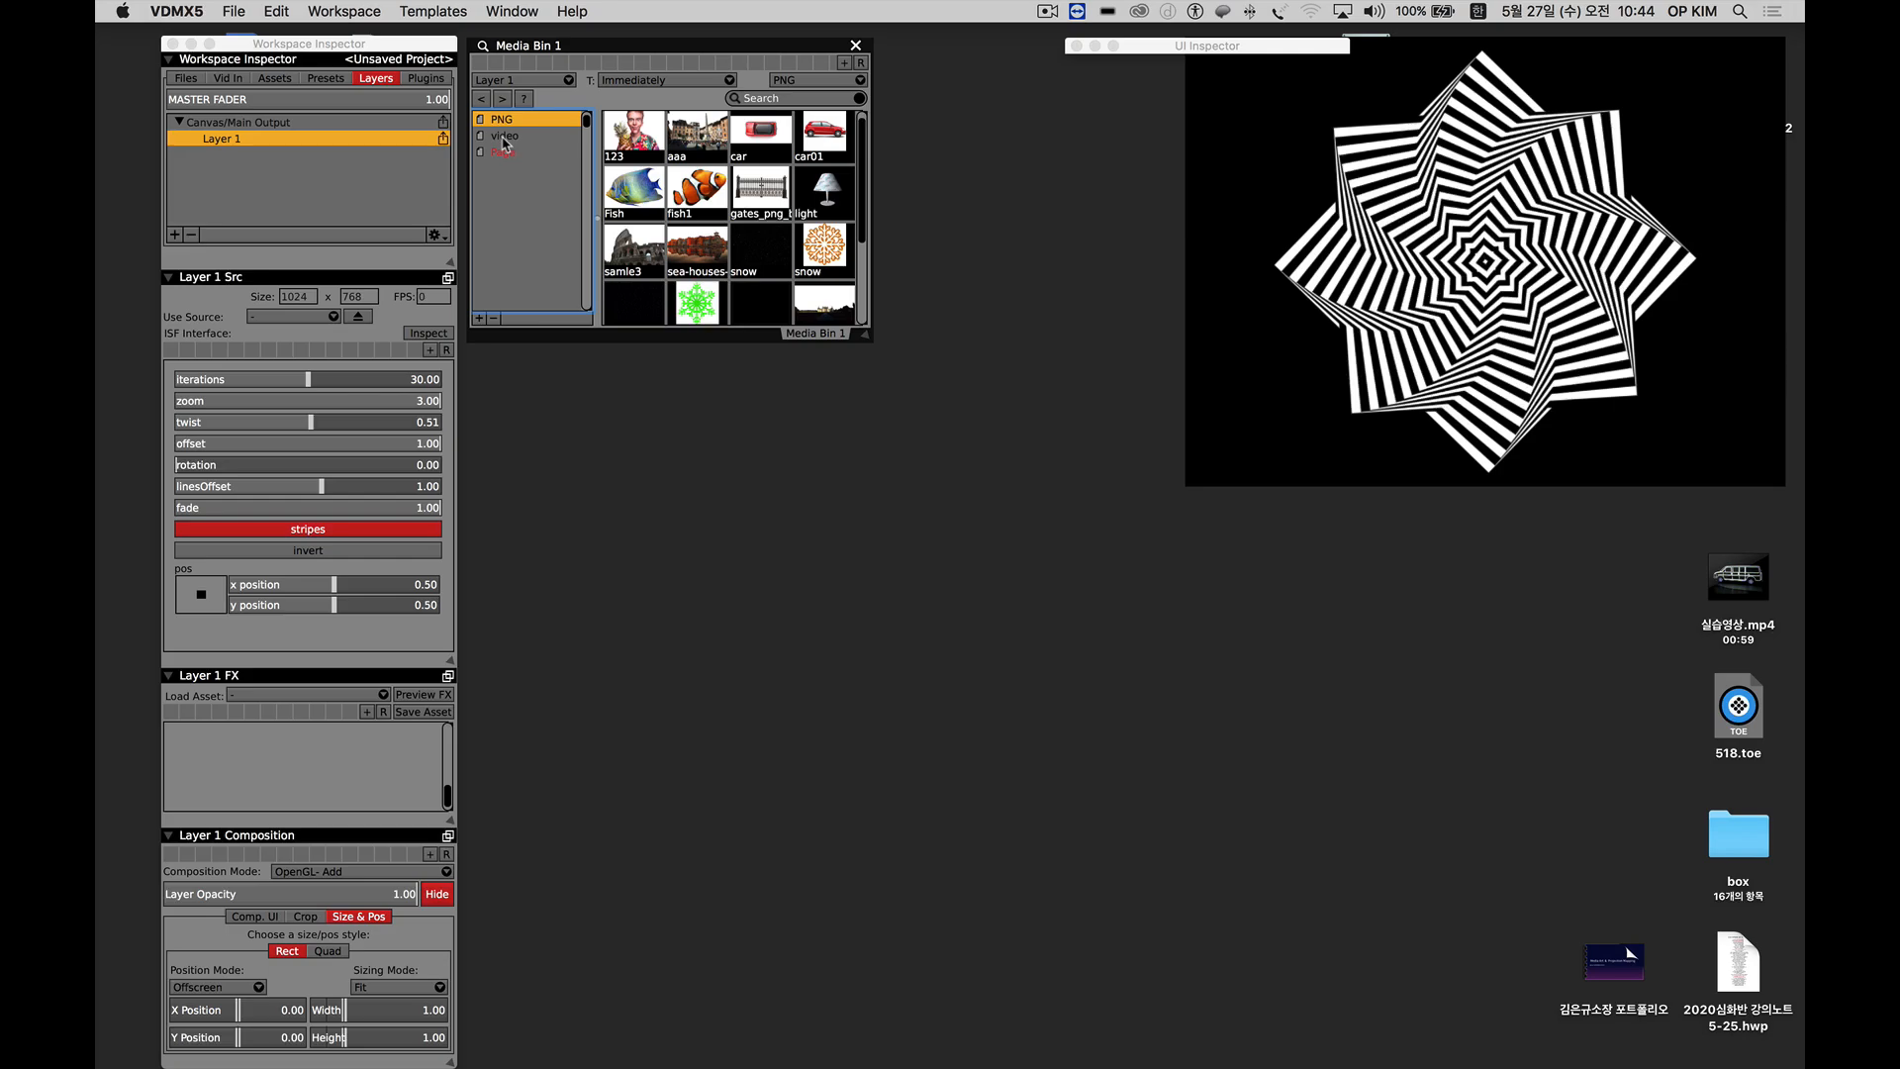
click(506, 140)
click(255, 168)
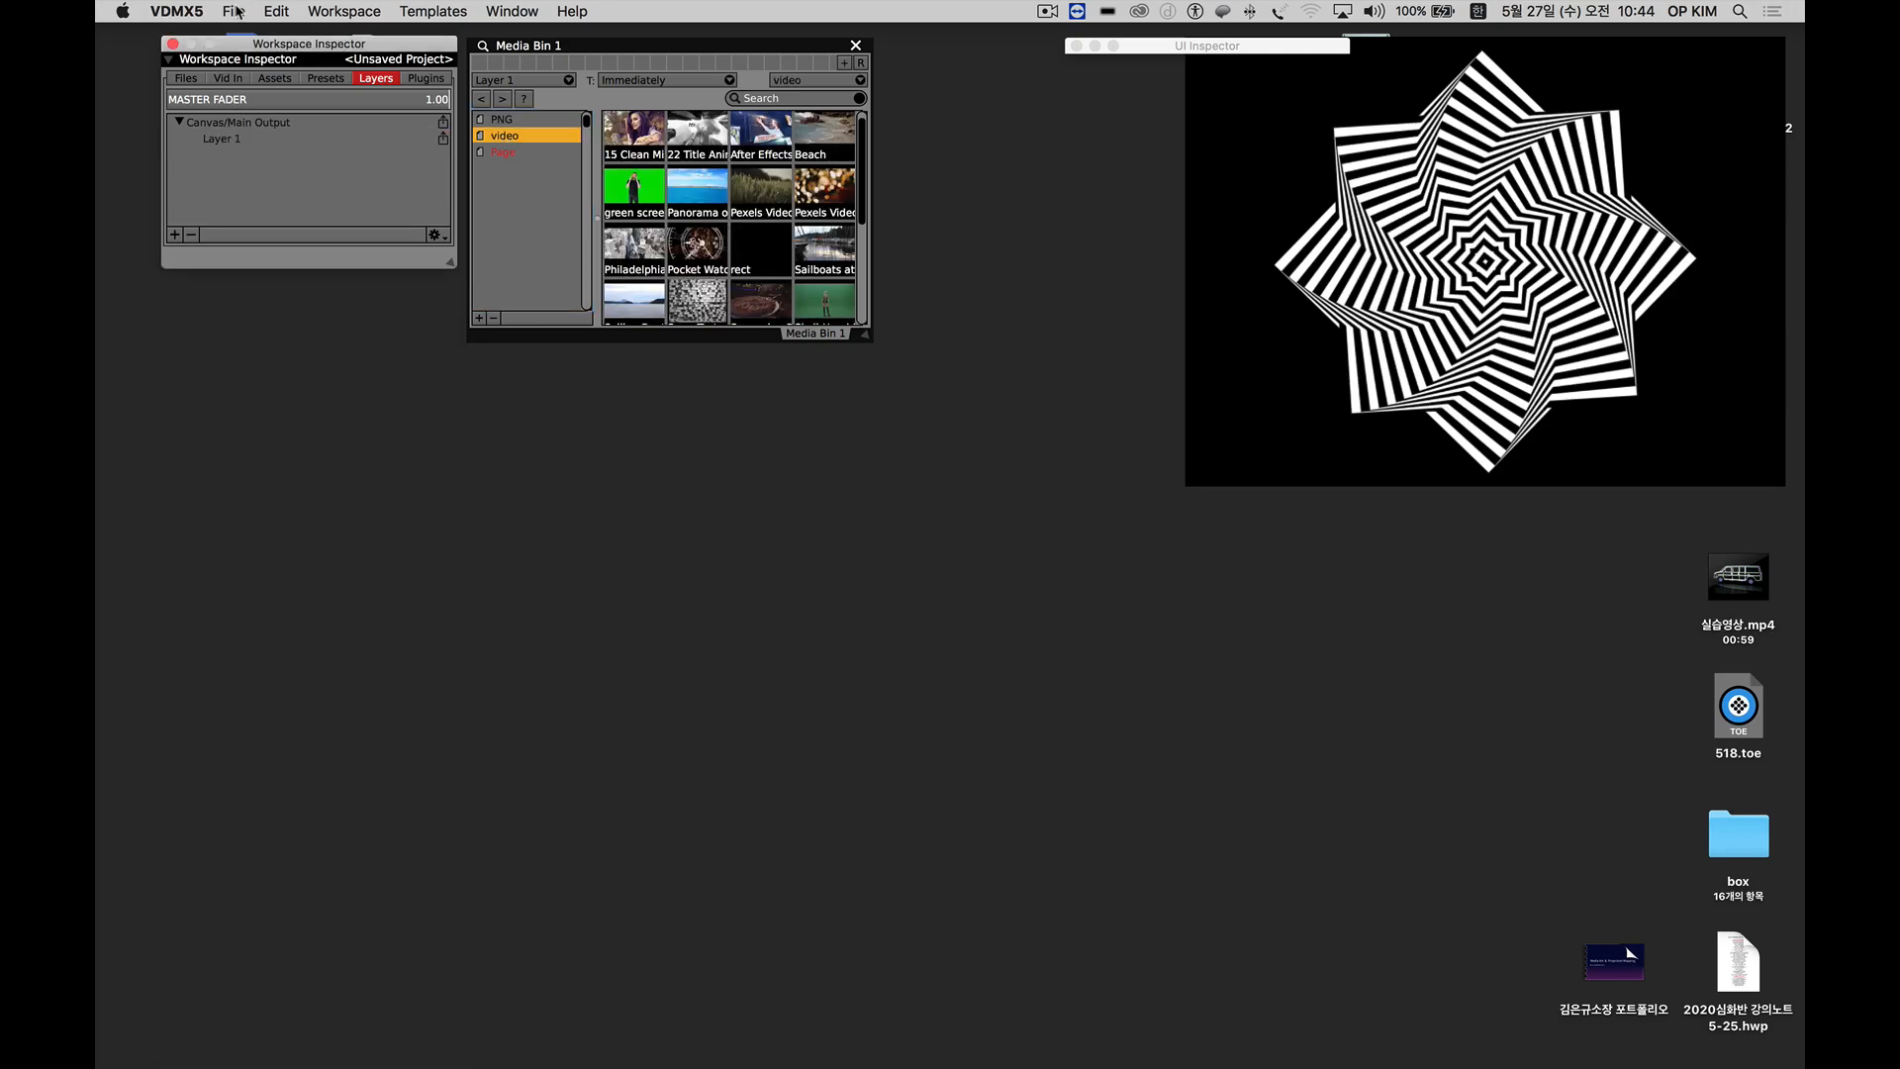
click(232, 139)
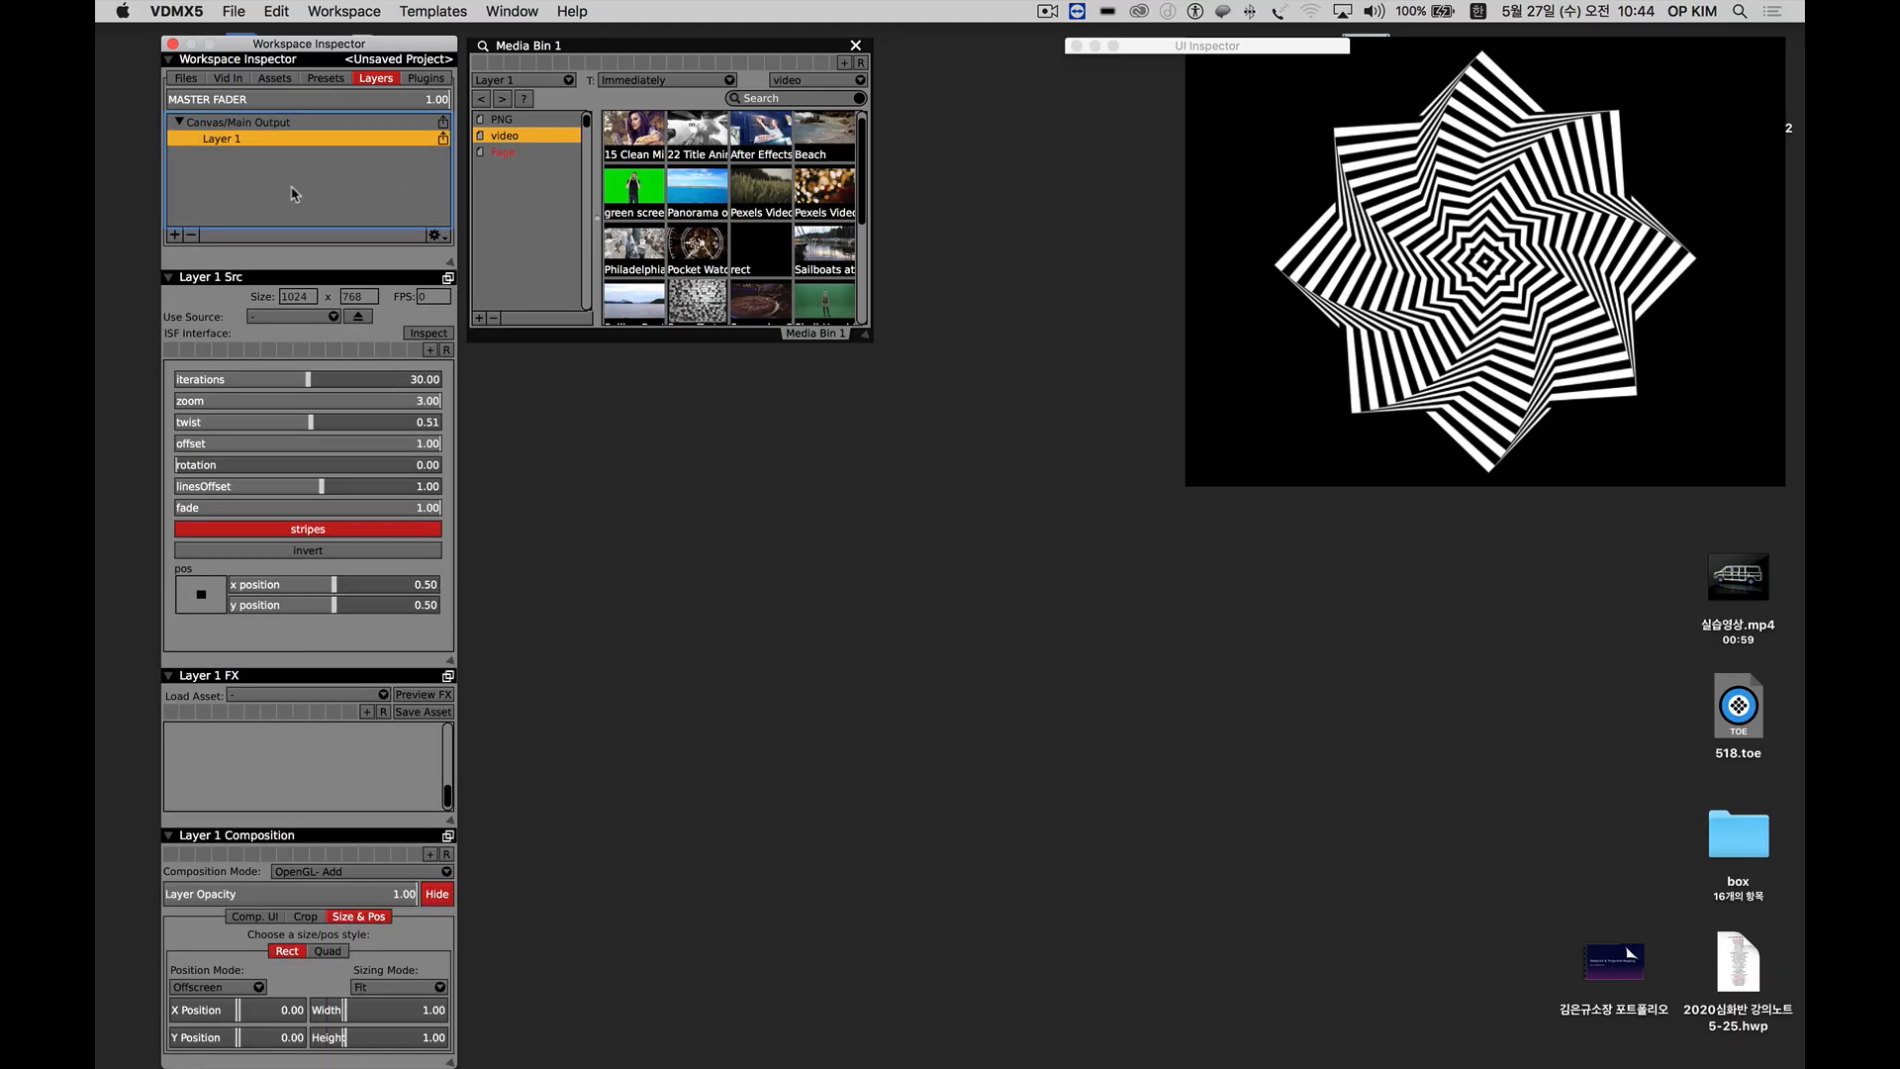
click(509, 180)
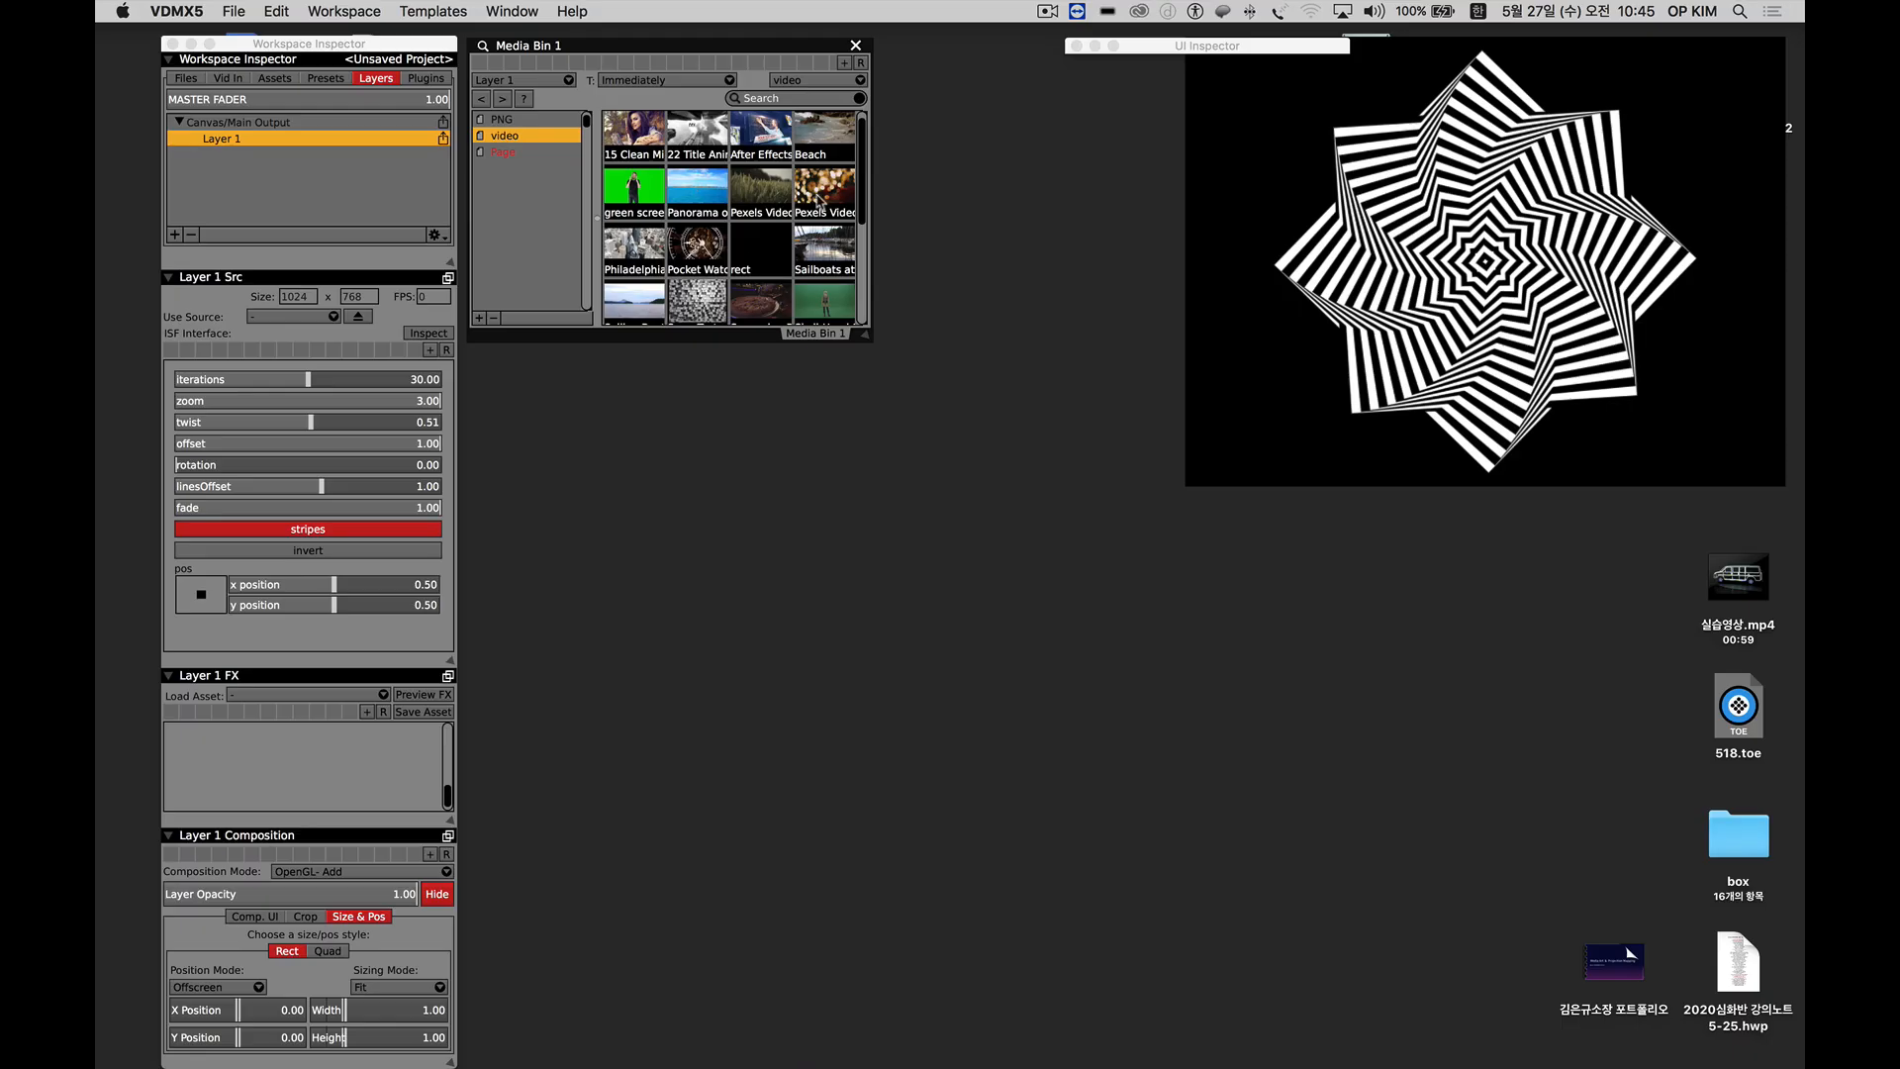
mouse_move(861, 208)
mouse_down()
mouse_move(866, 292)
mouse_move(862, 204)
mouse_up()
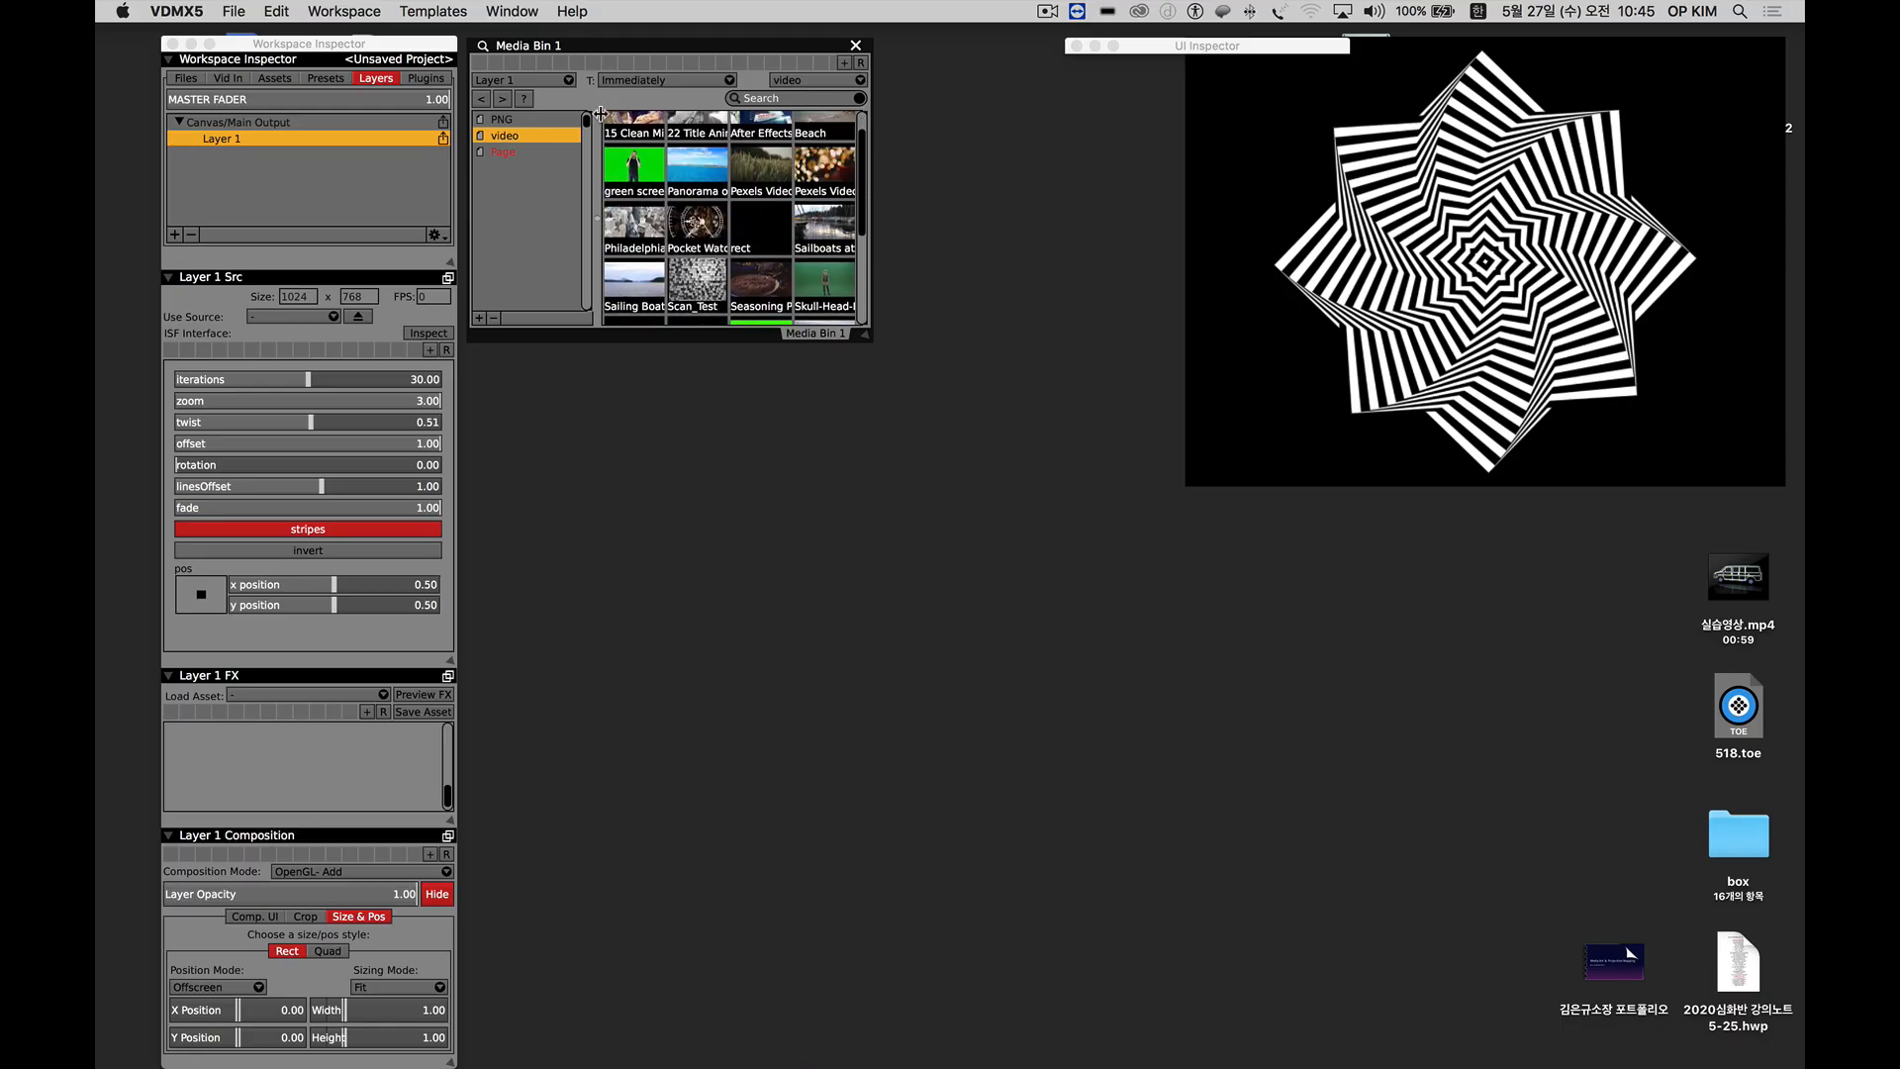
click(531, 120)
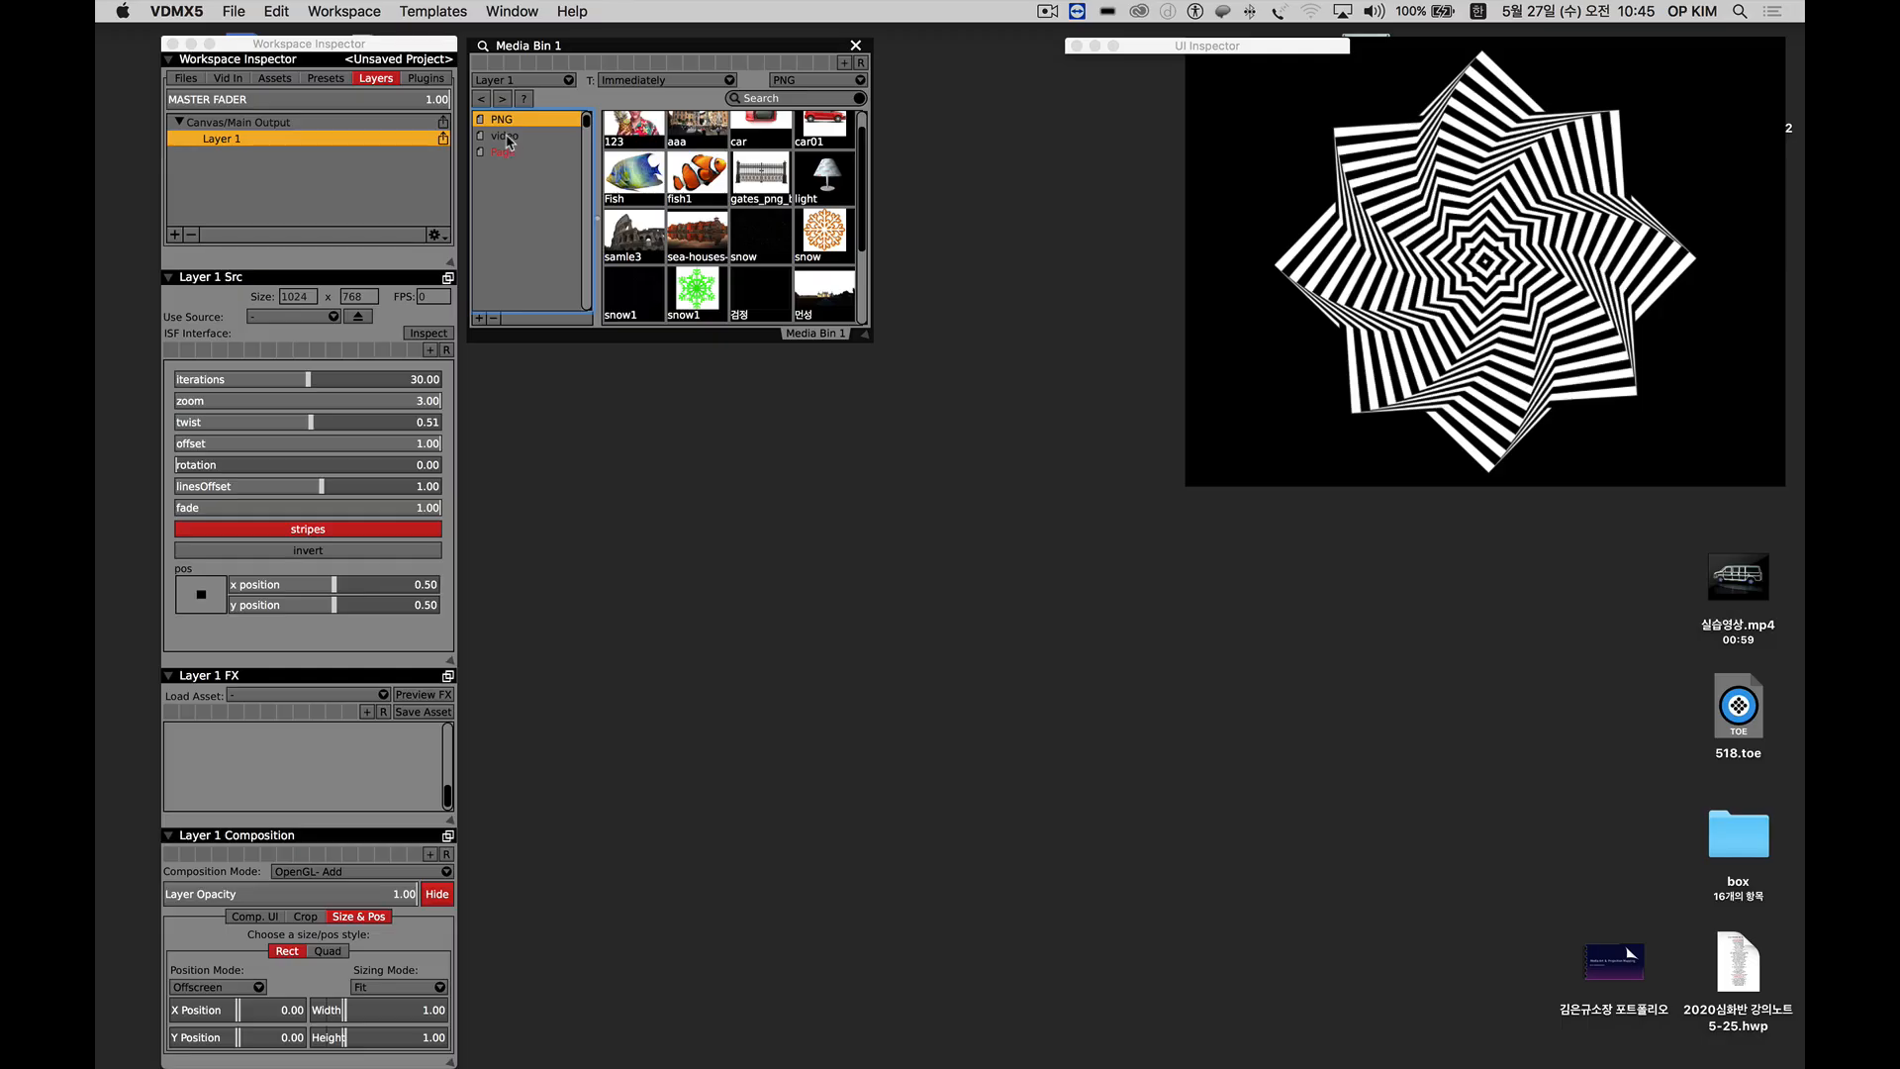
click(507, 139)
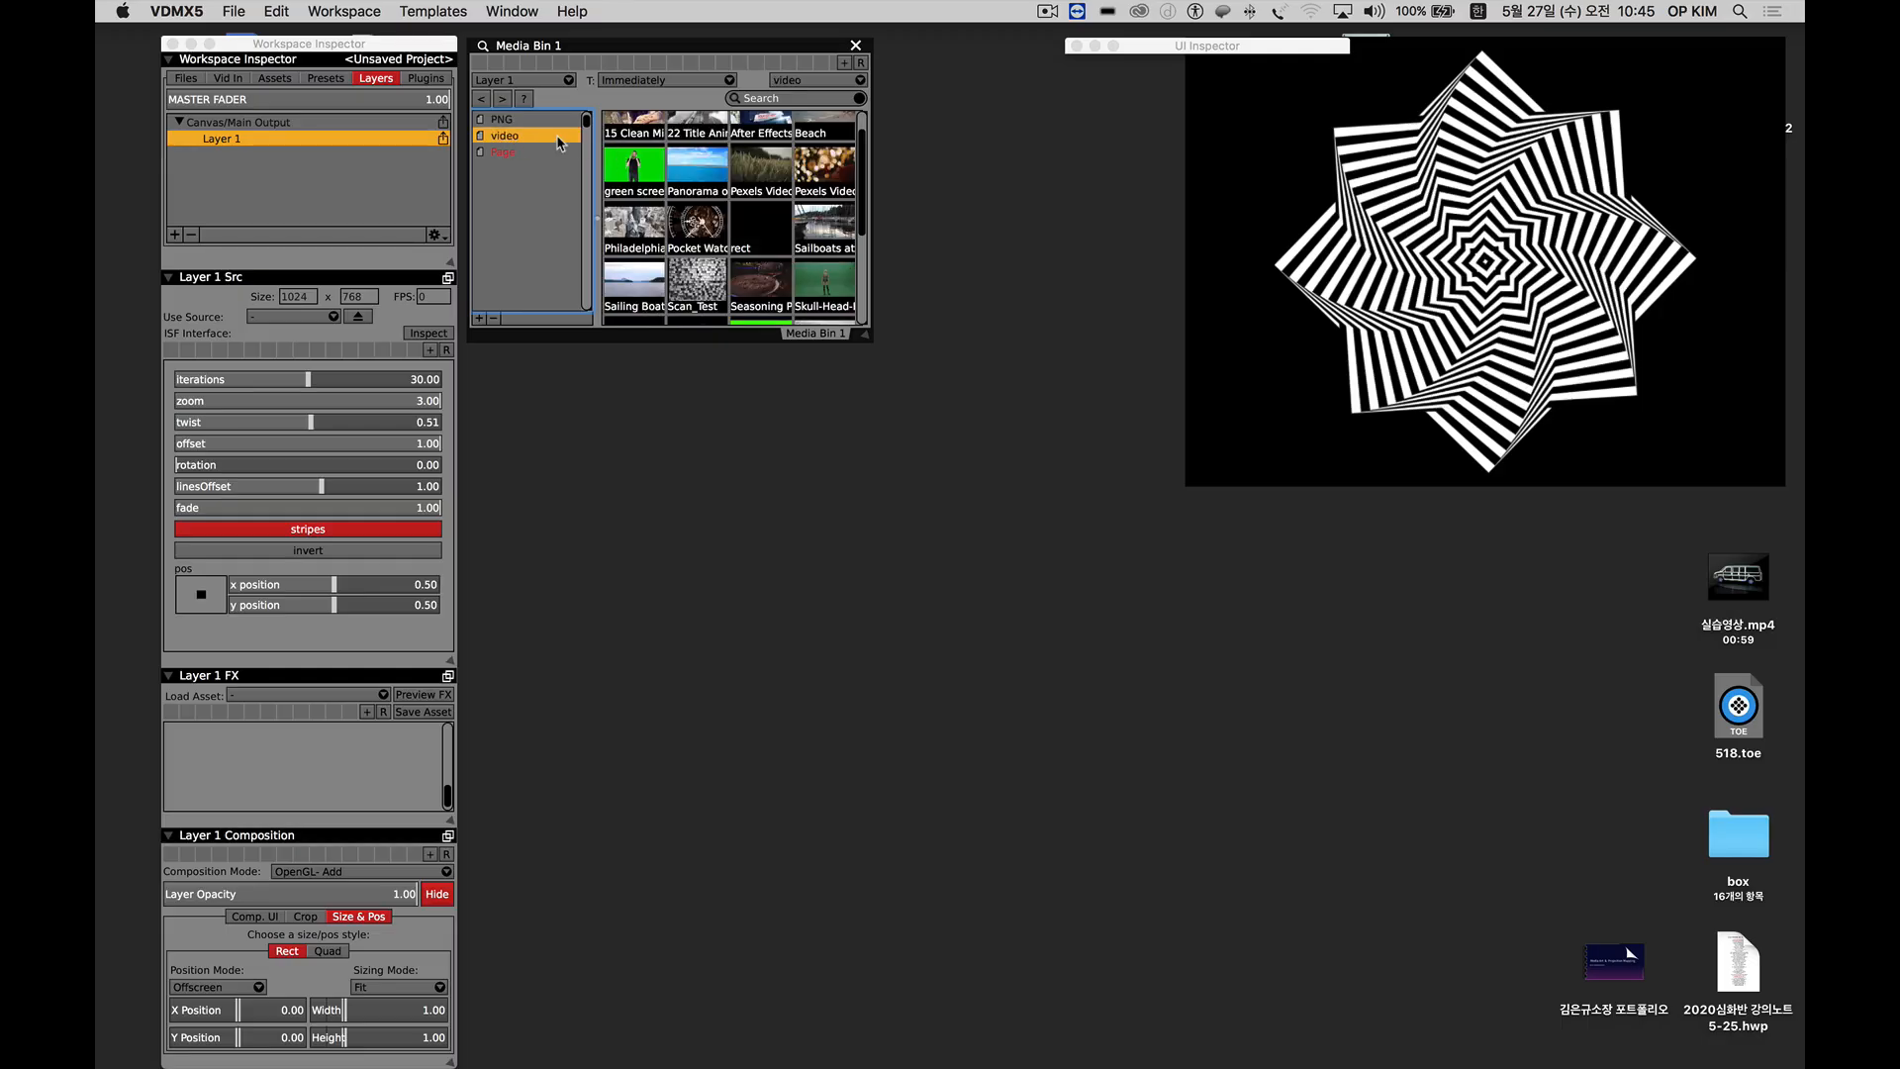
click(531, 120)
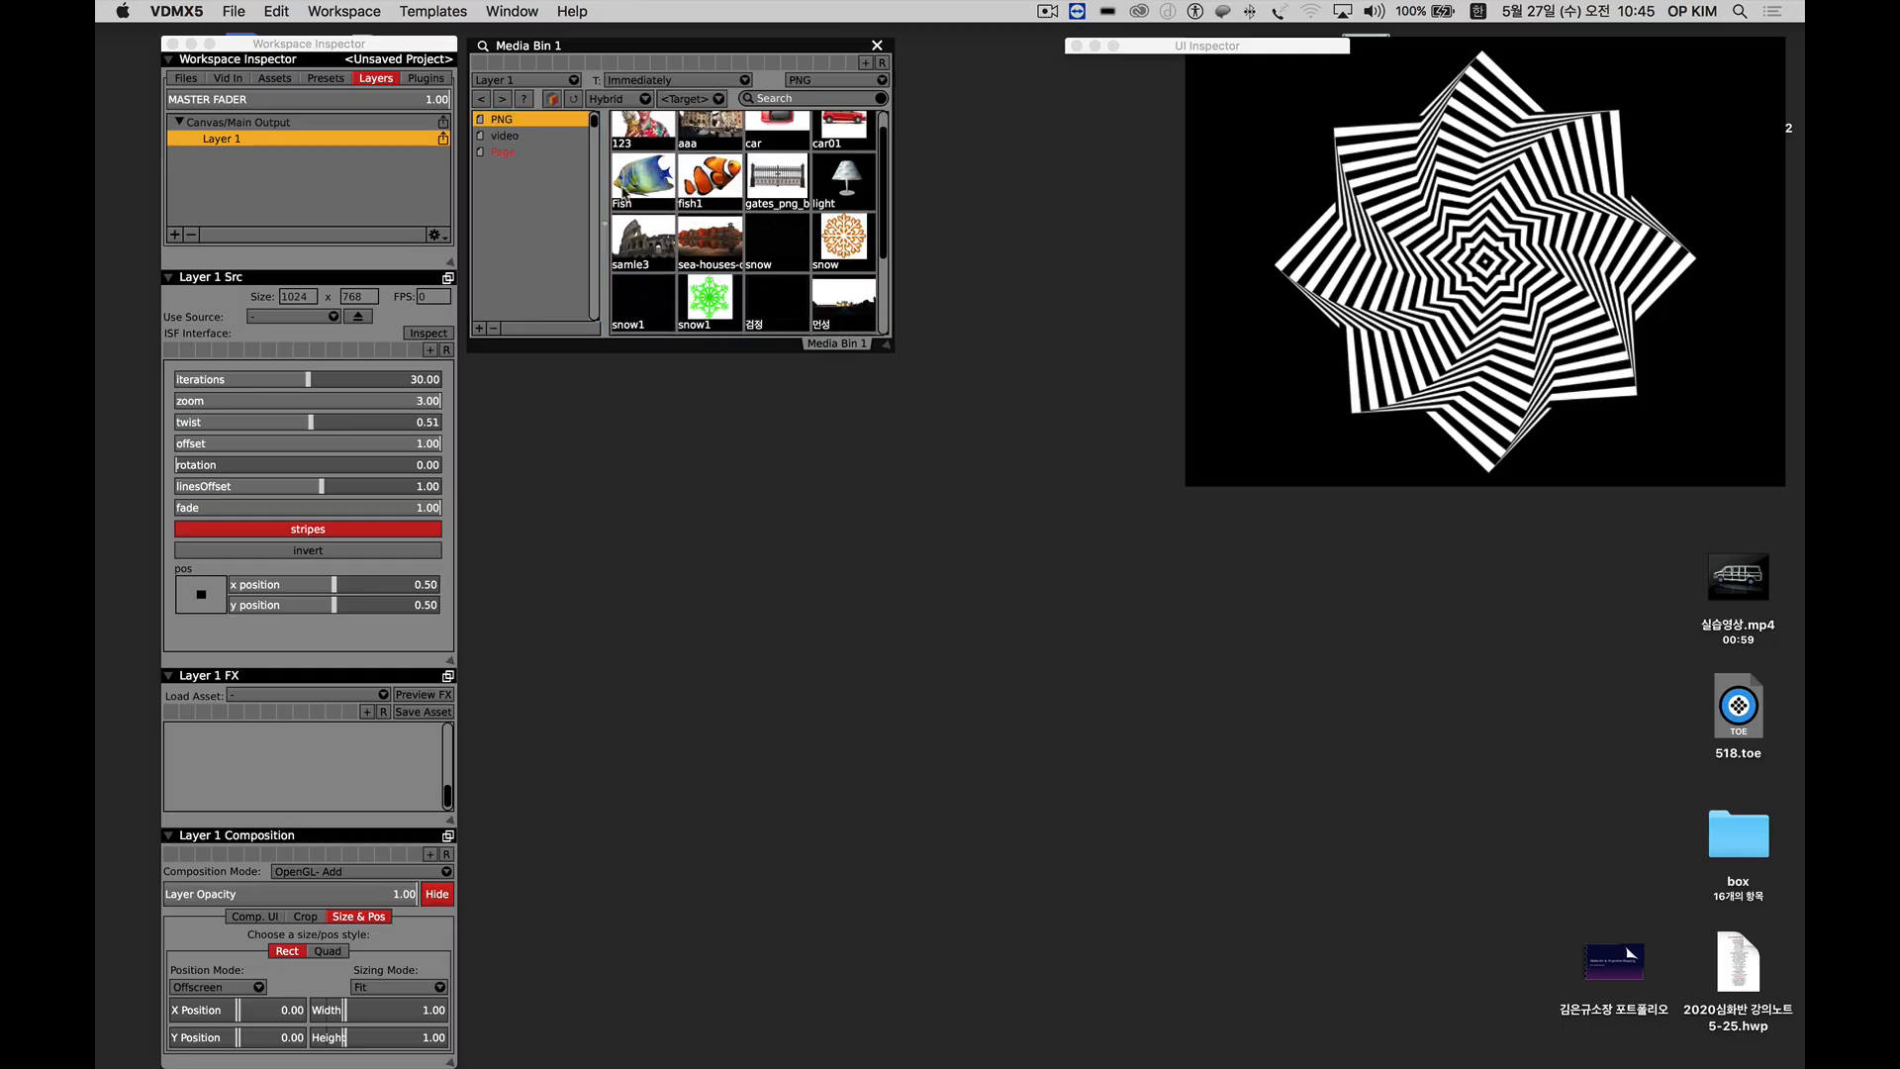
Add a second layer to the Canvas/Main Output and set Layer 1's composition mode to OpenGL- Over.
click(174, 235)
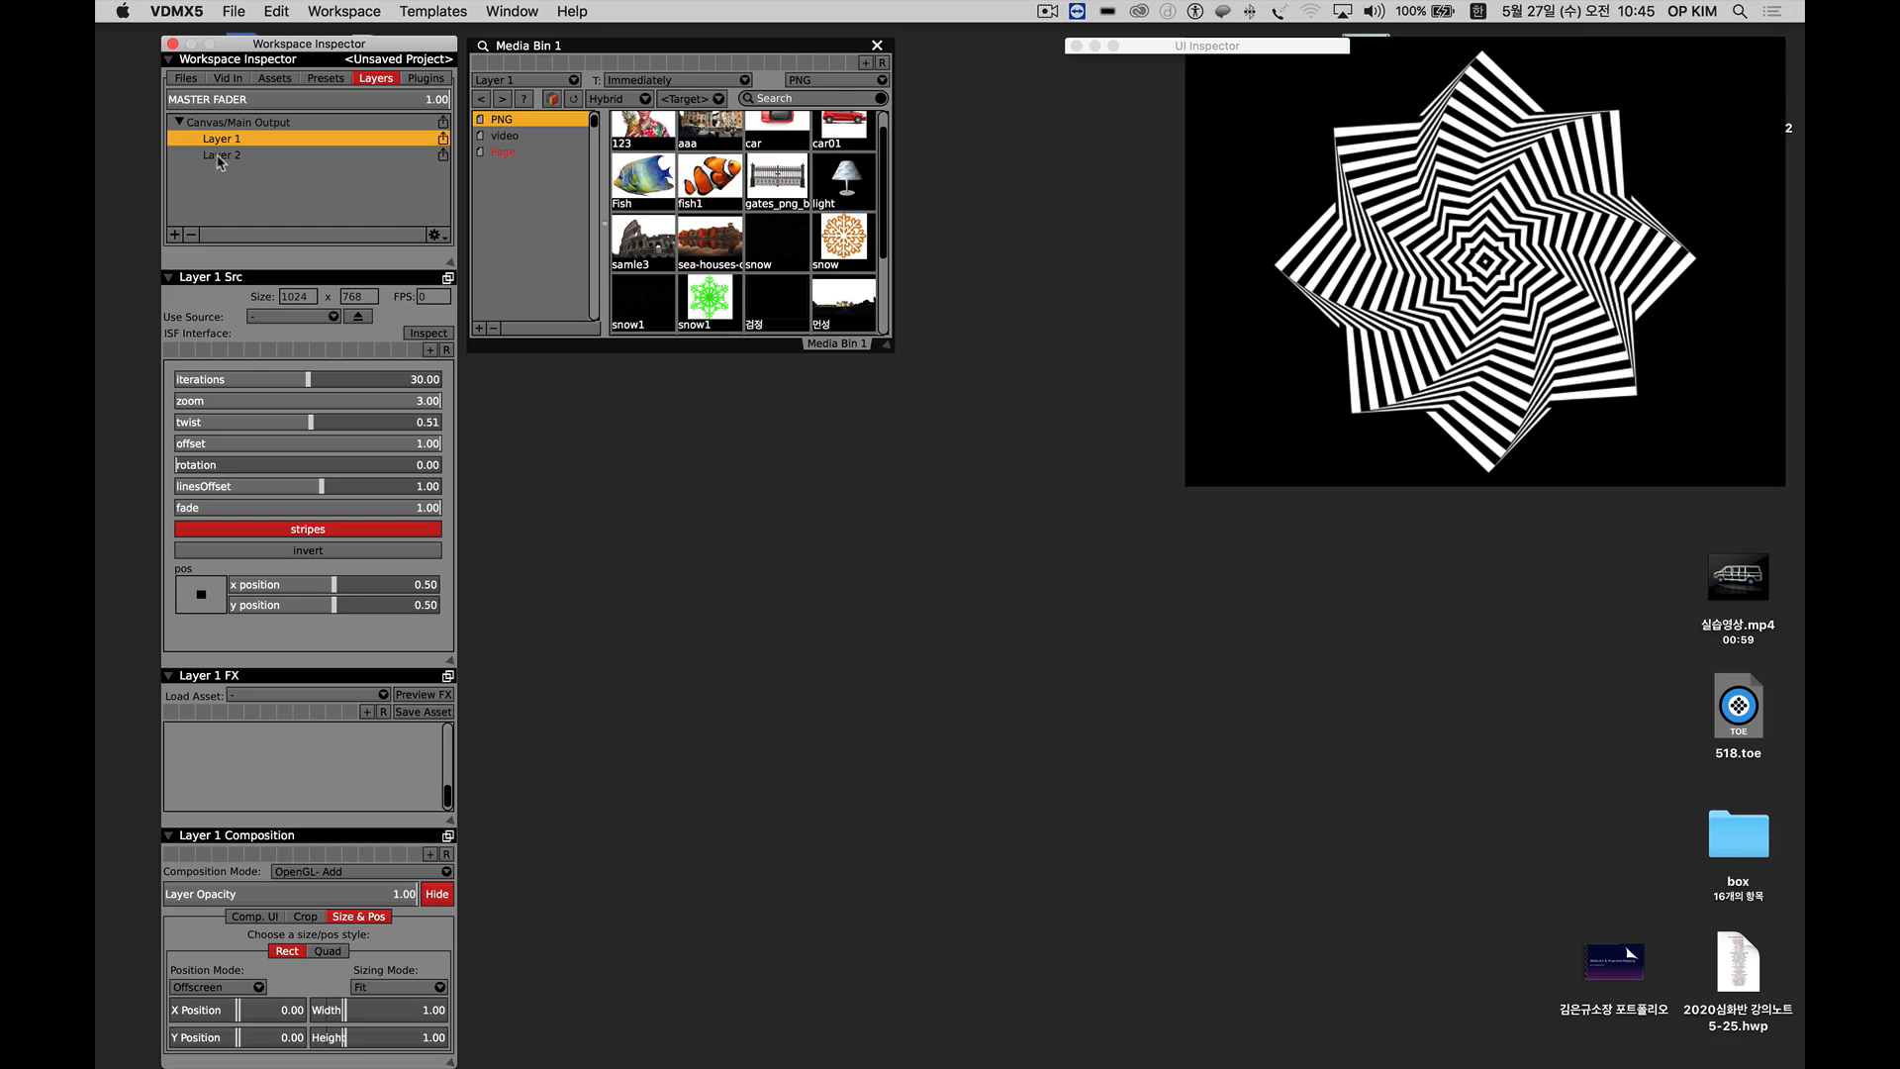
double_click(217, 138)
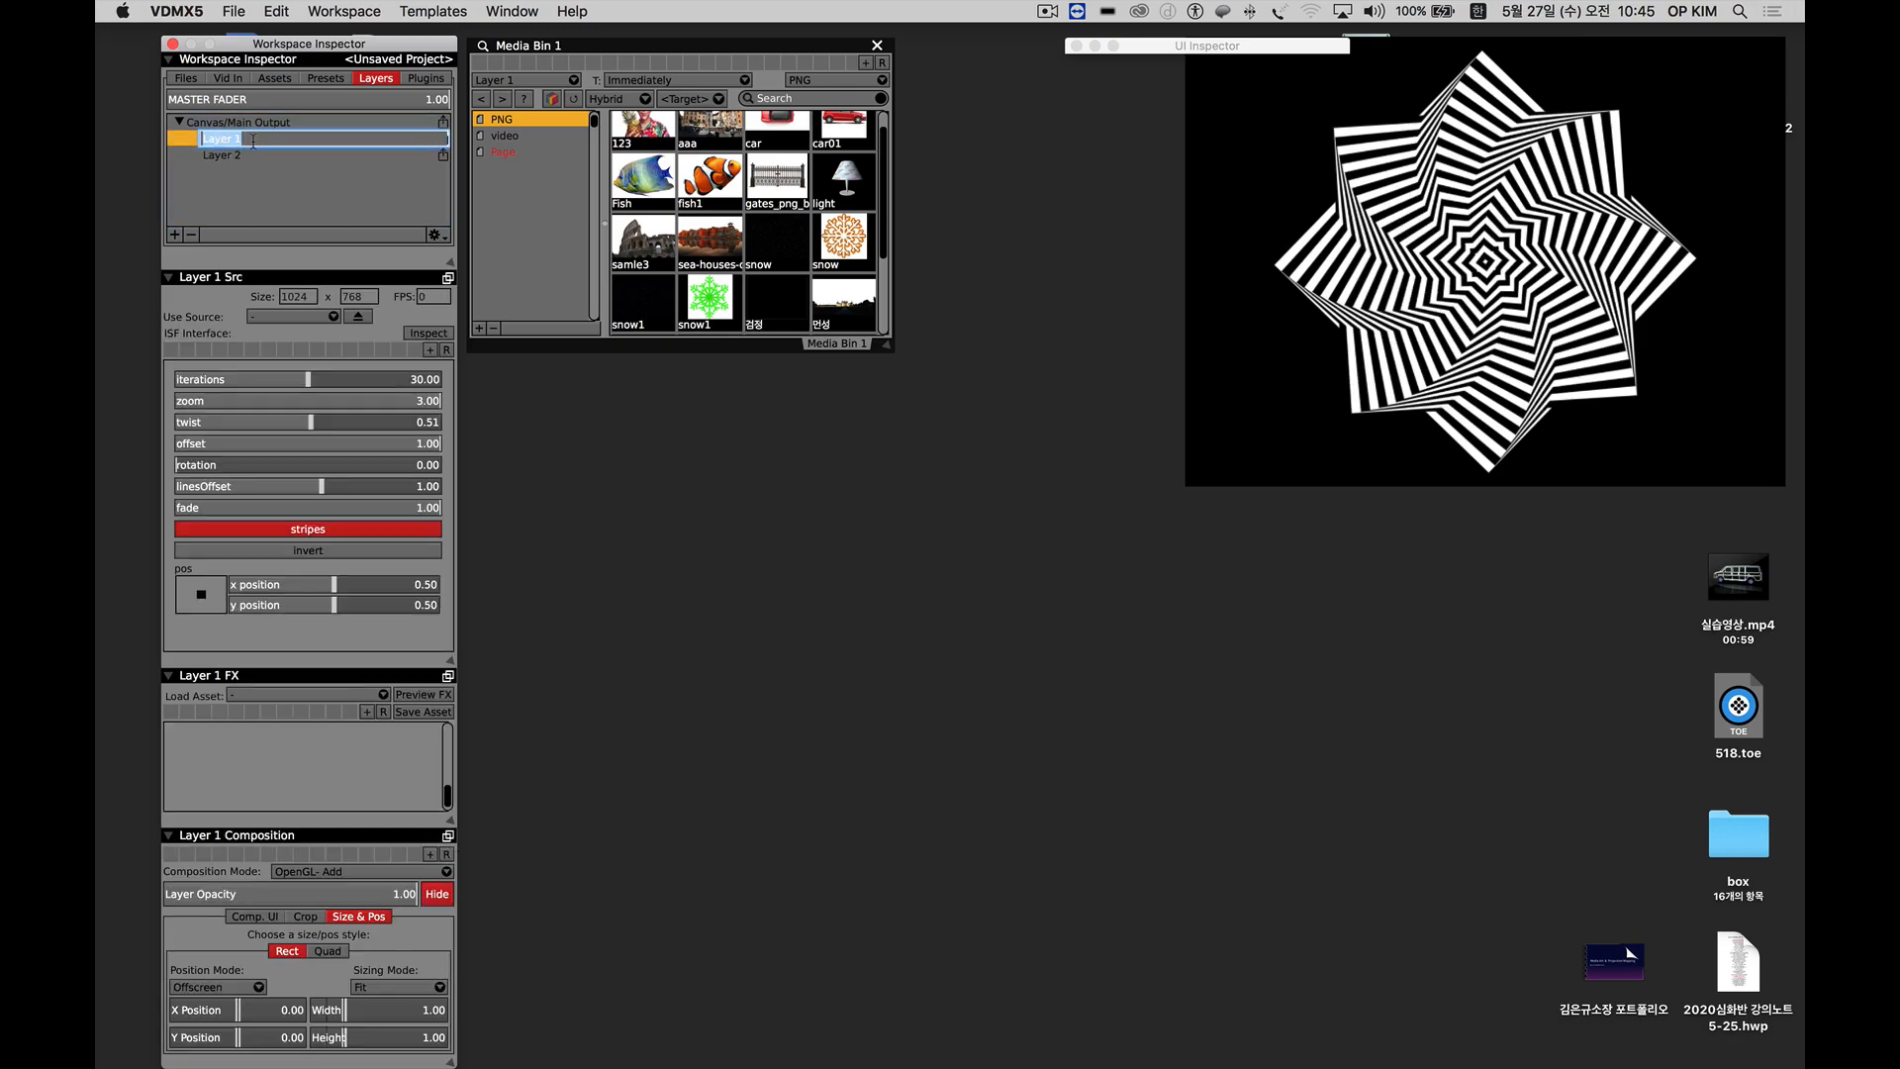
click(249, 140)
key(Return)
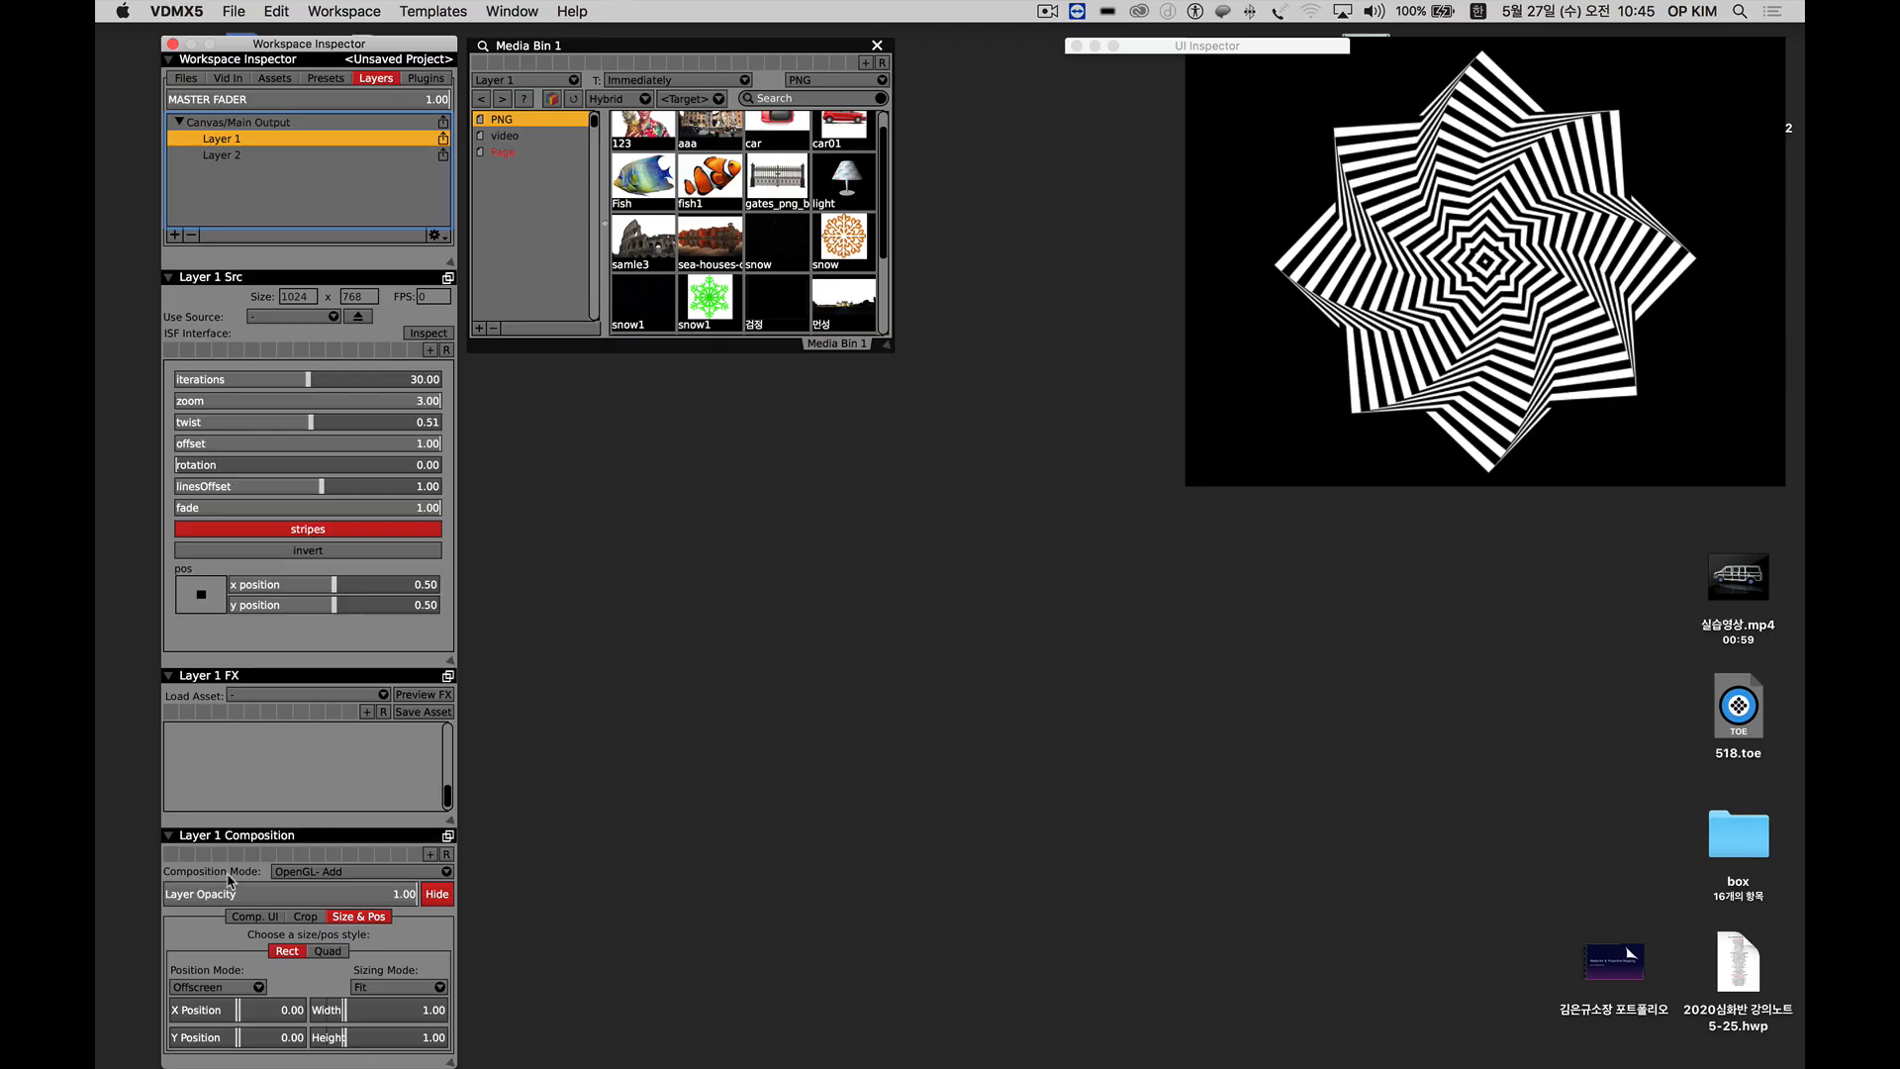
click(315, 872)
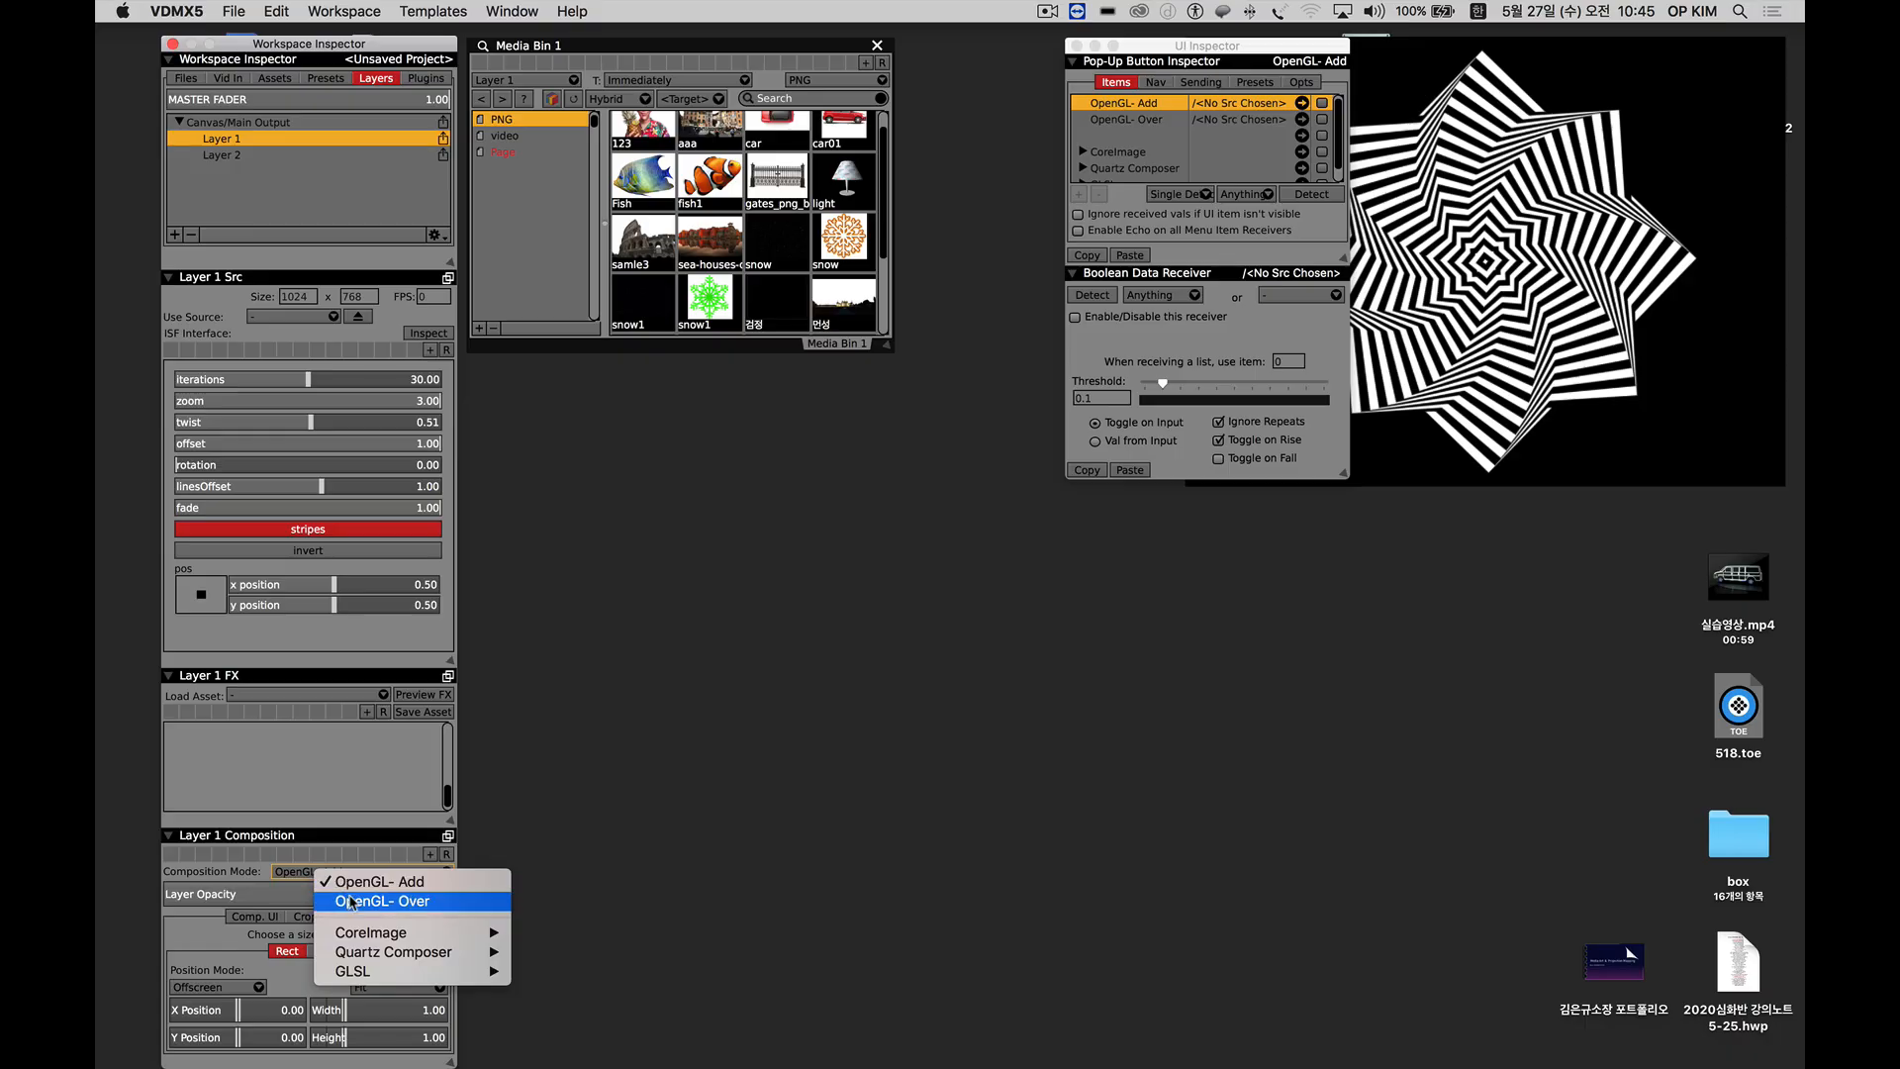
click(349, 901)
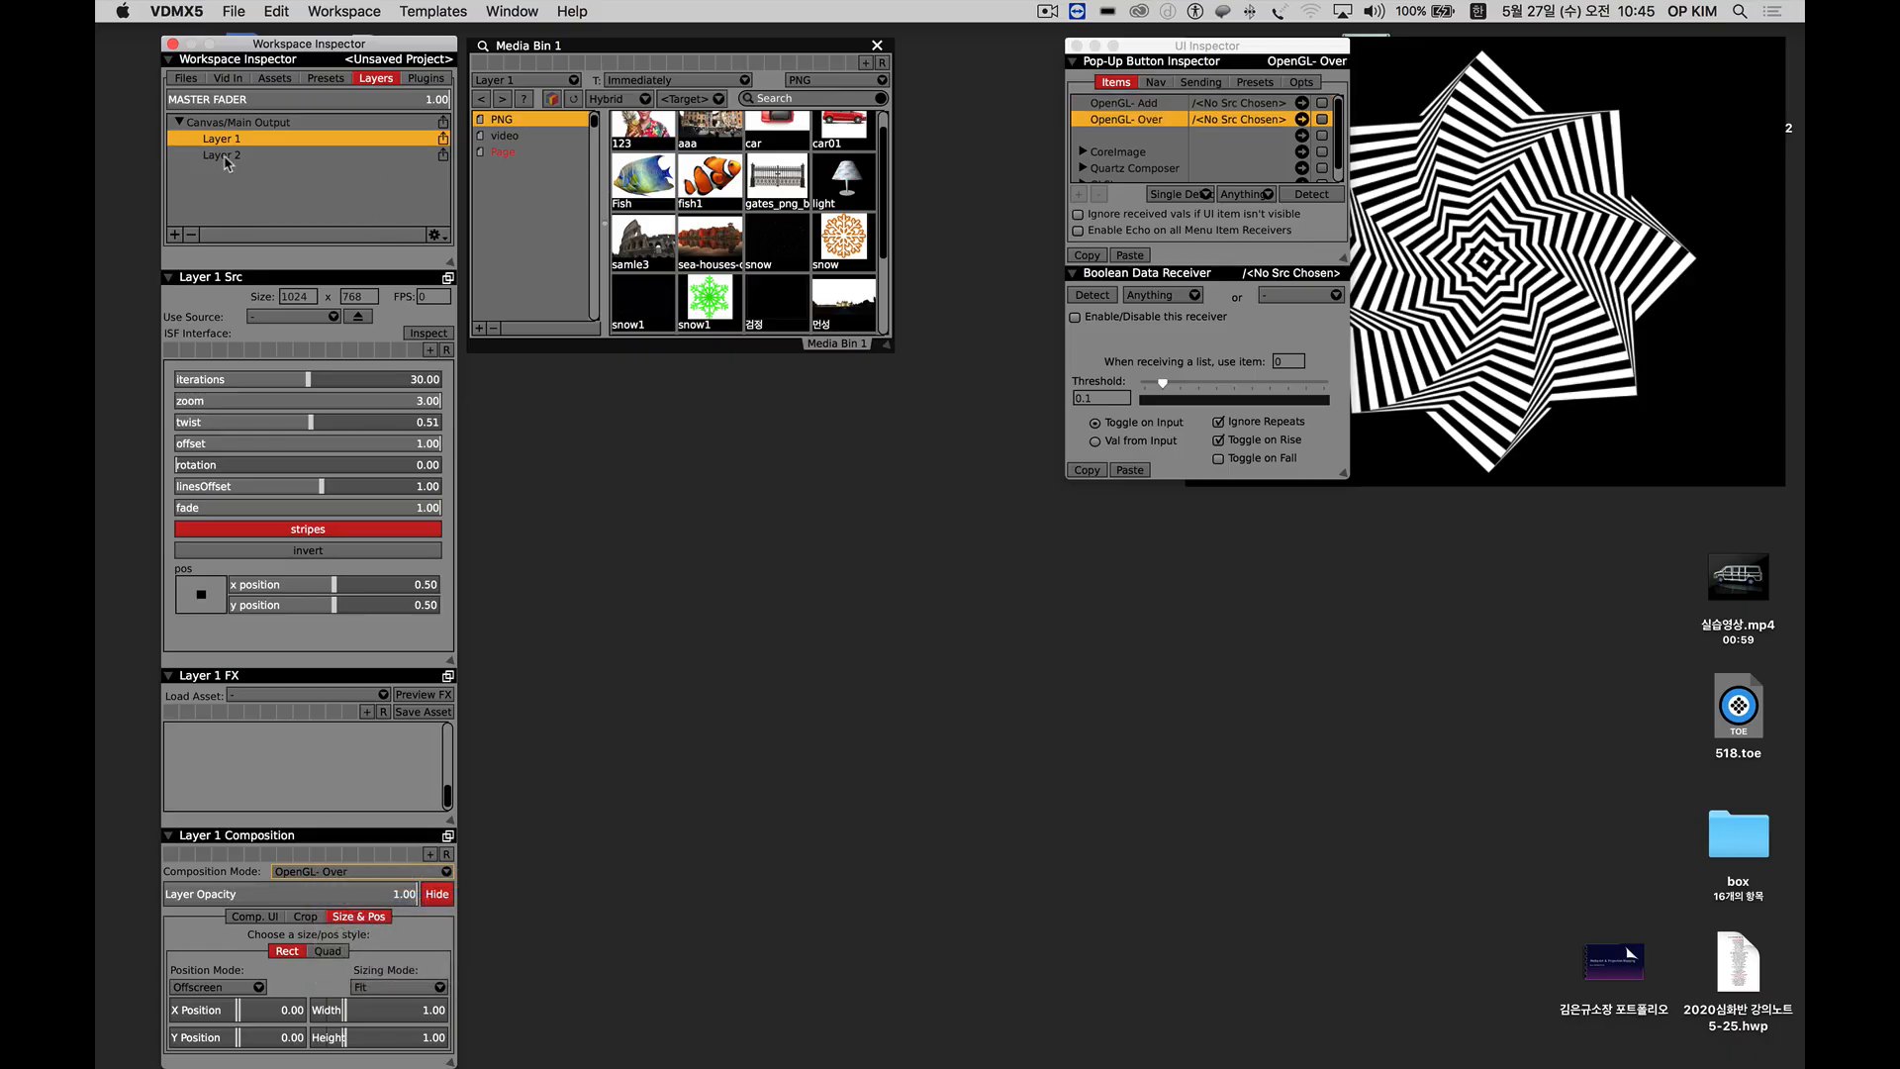
Load the garden house image from the PNG page into Layer 1 and move the output window below the Media Bin.
click(535, 80)
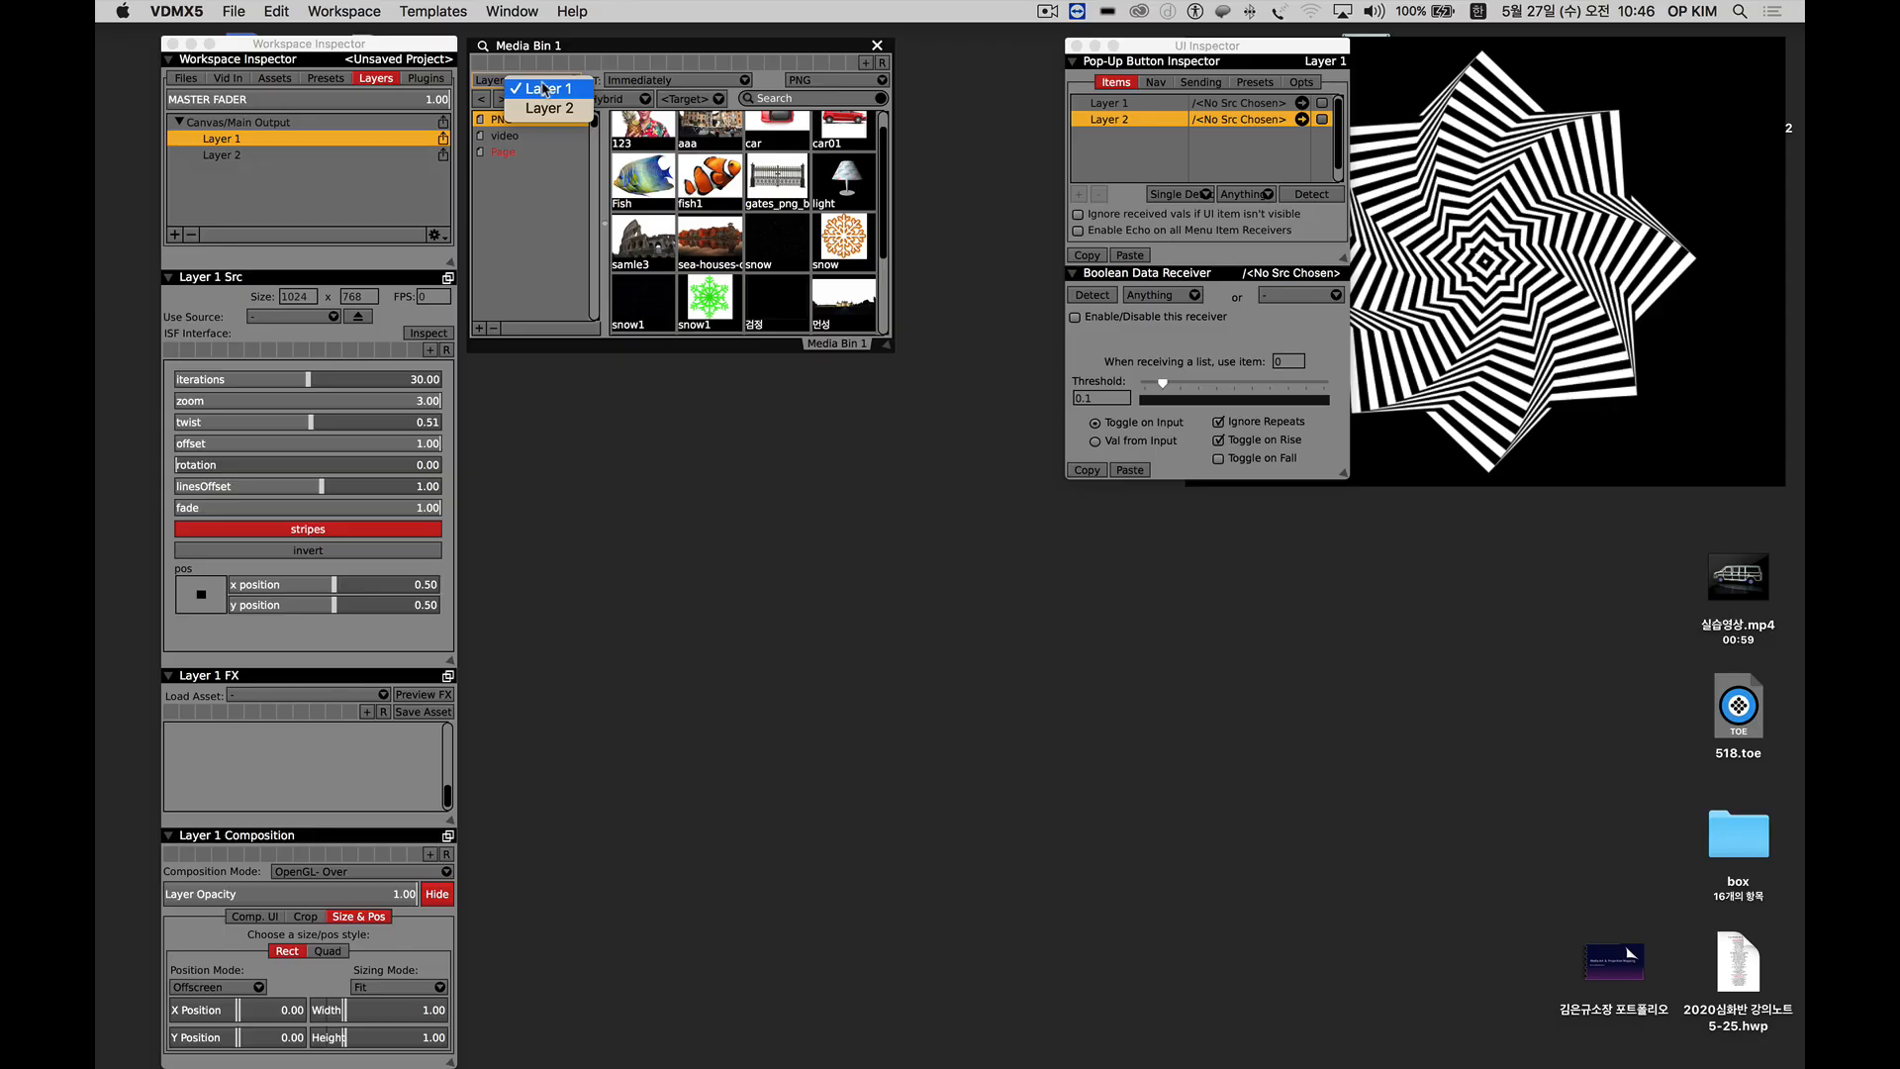
click(543, 89)
scroll(757, 287, down, 5)
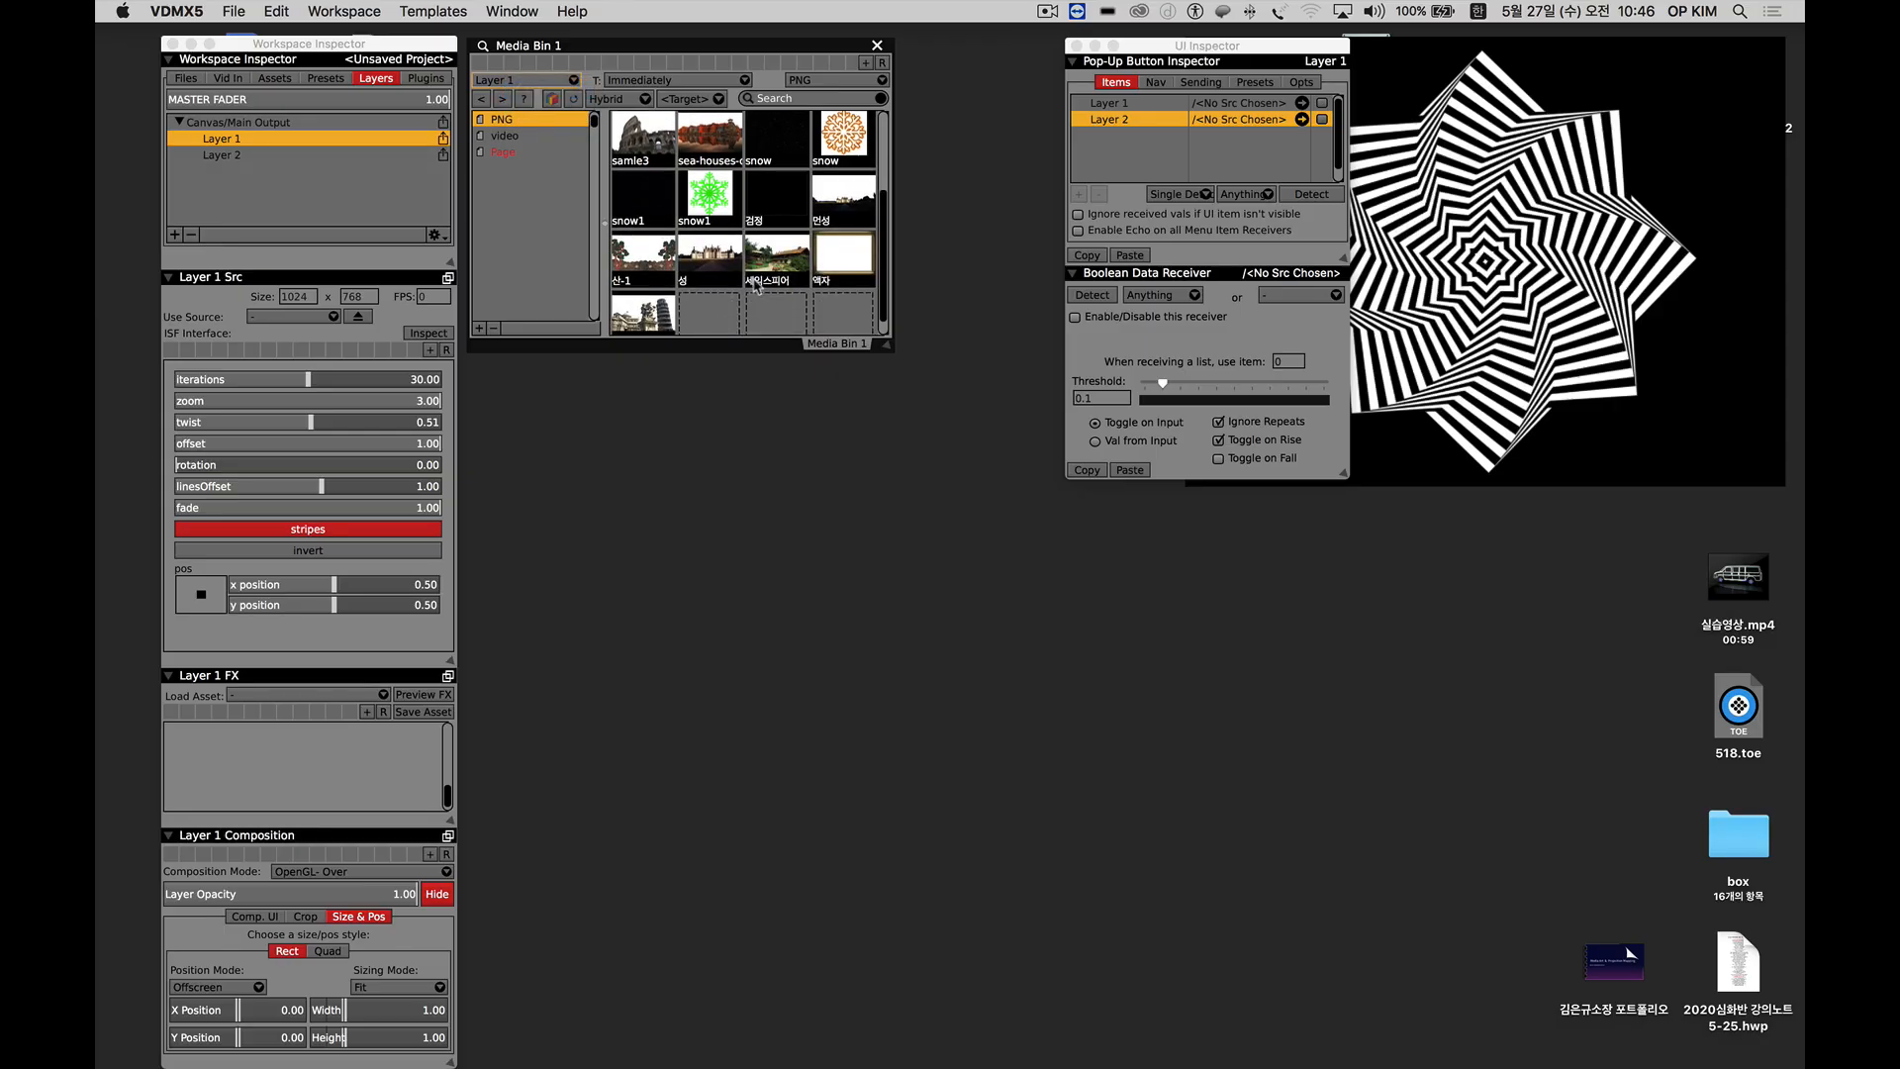
click(727, 265)
click(772, 270)
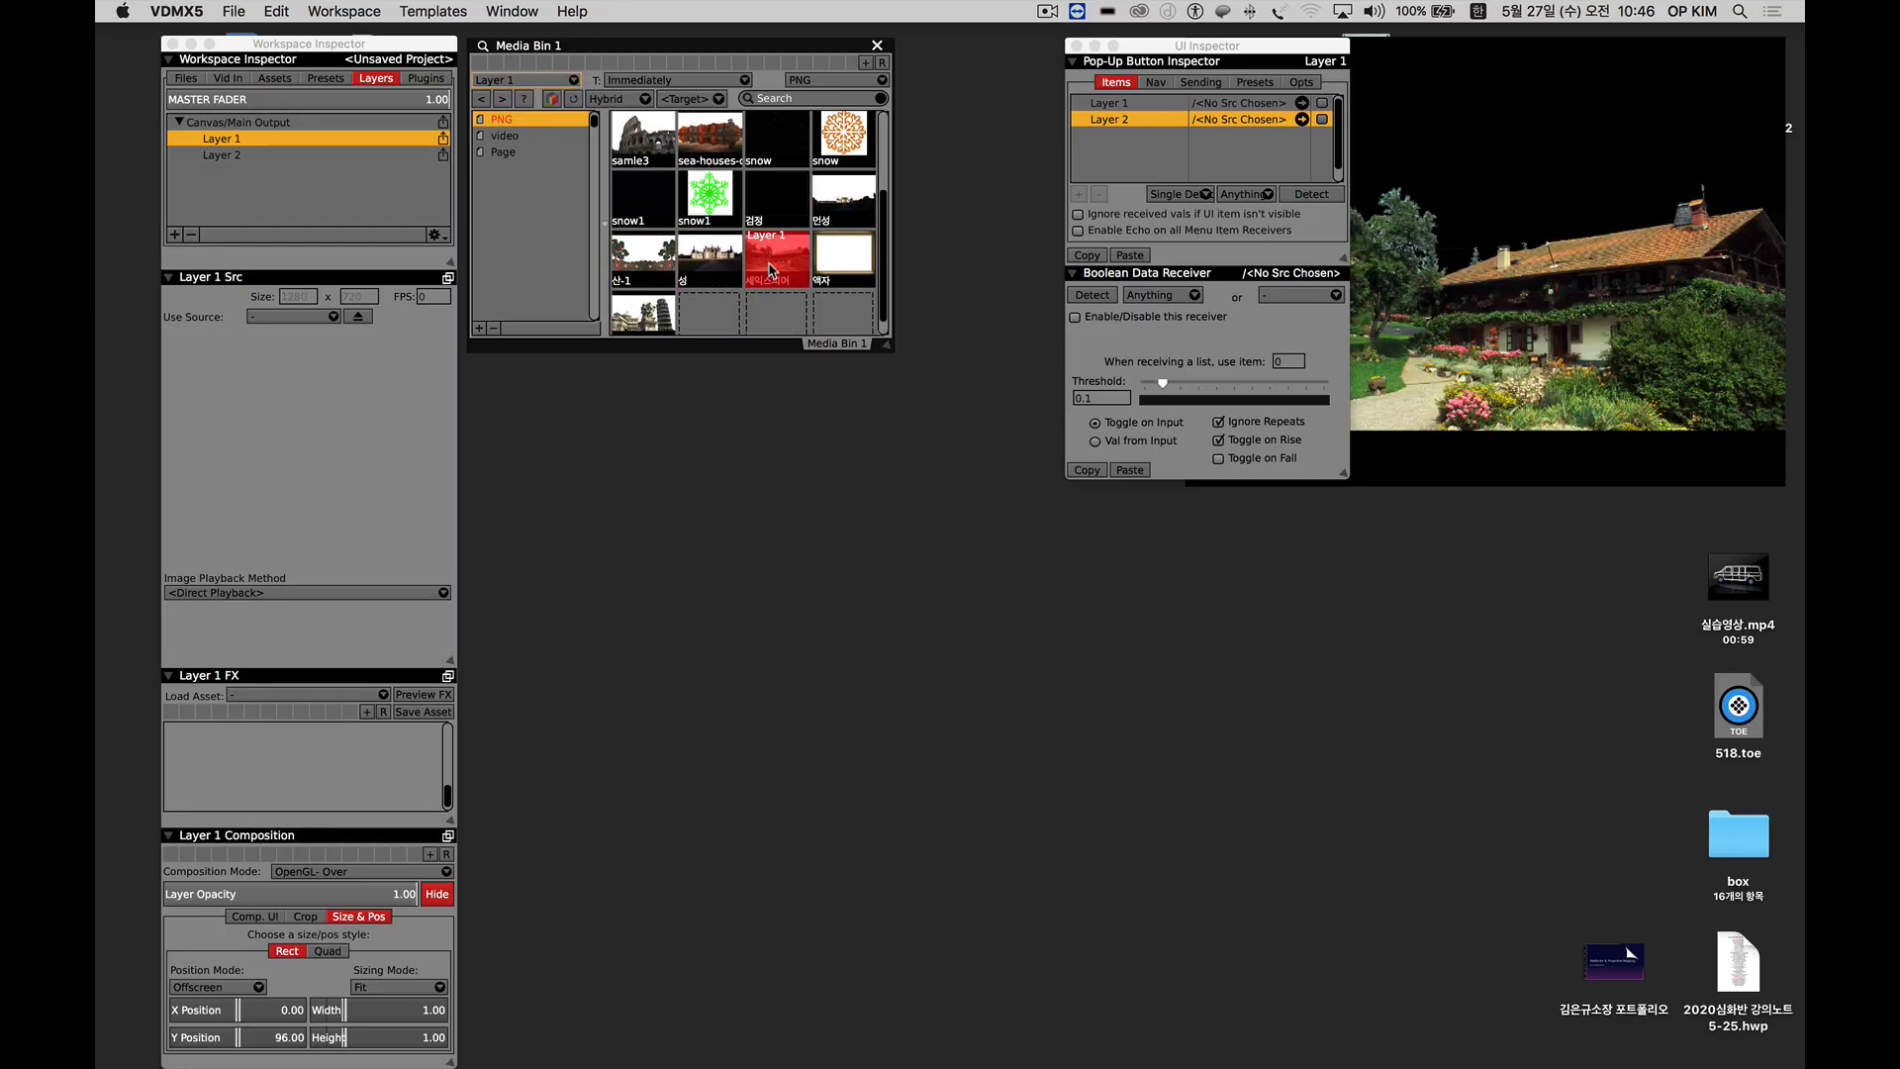
drag(1488, 183, 780, 506)
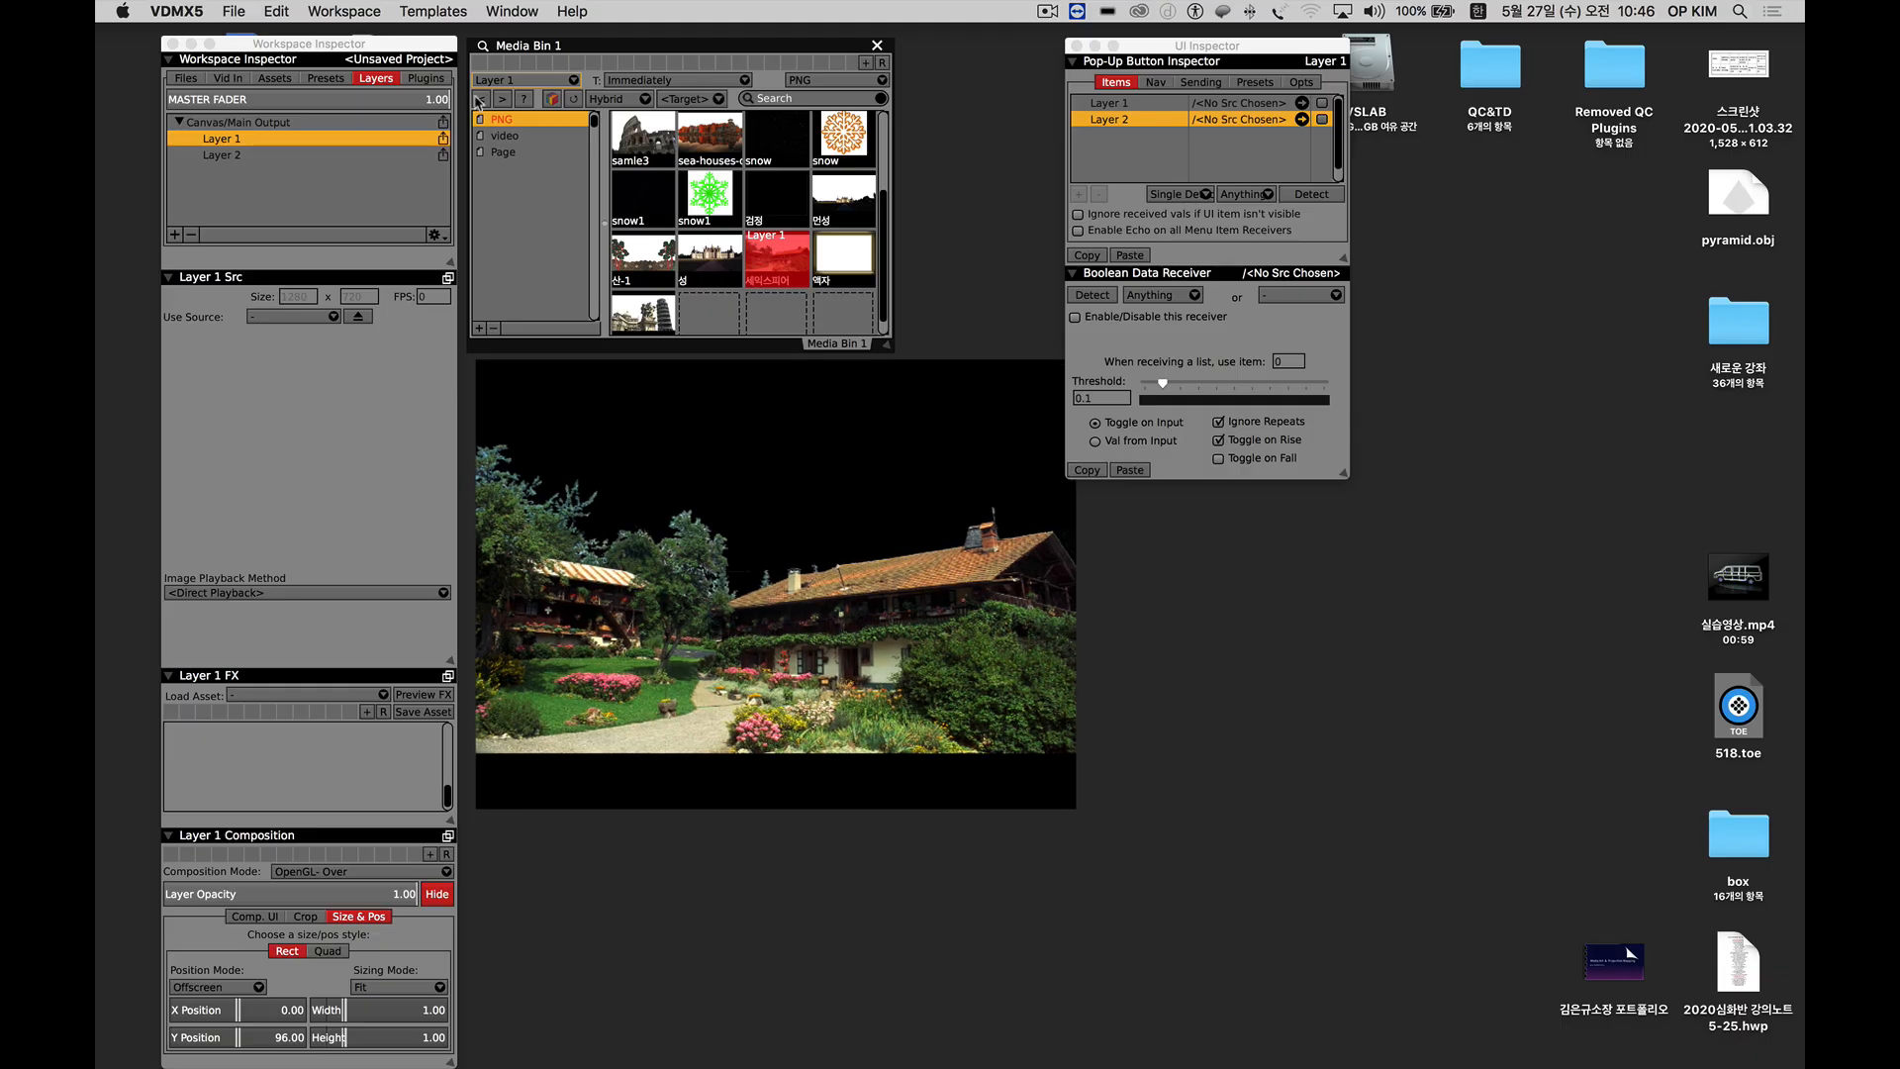
Target Layer 2 in the Media Bin and load the cloud clip 구름1 from the video page into it.
click(519, 80)
click(509, 99)
click(506, 137)
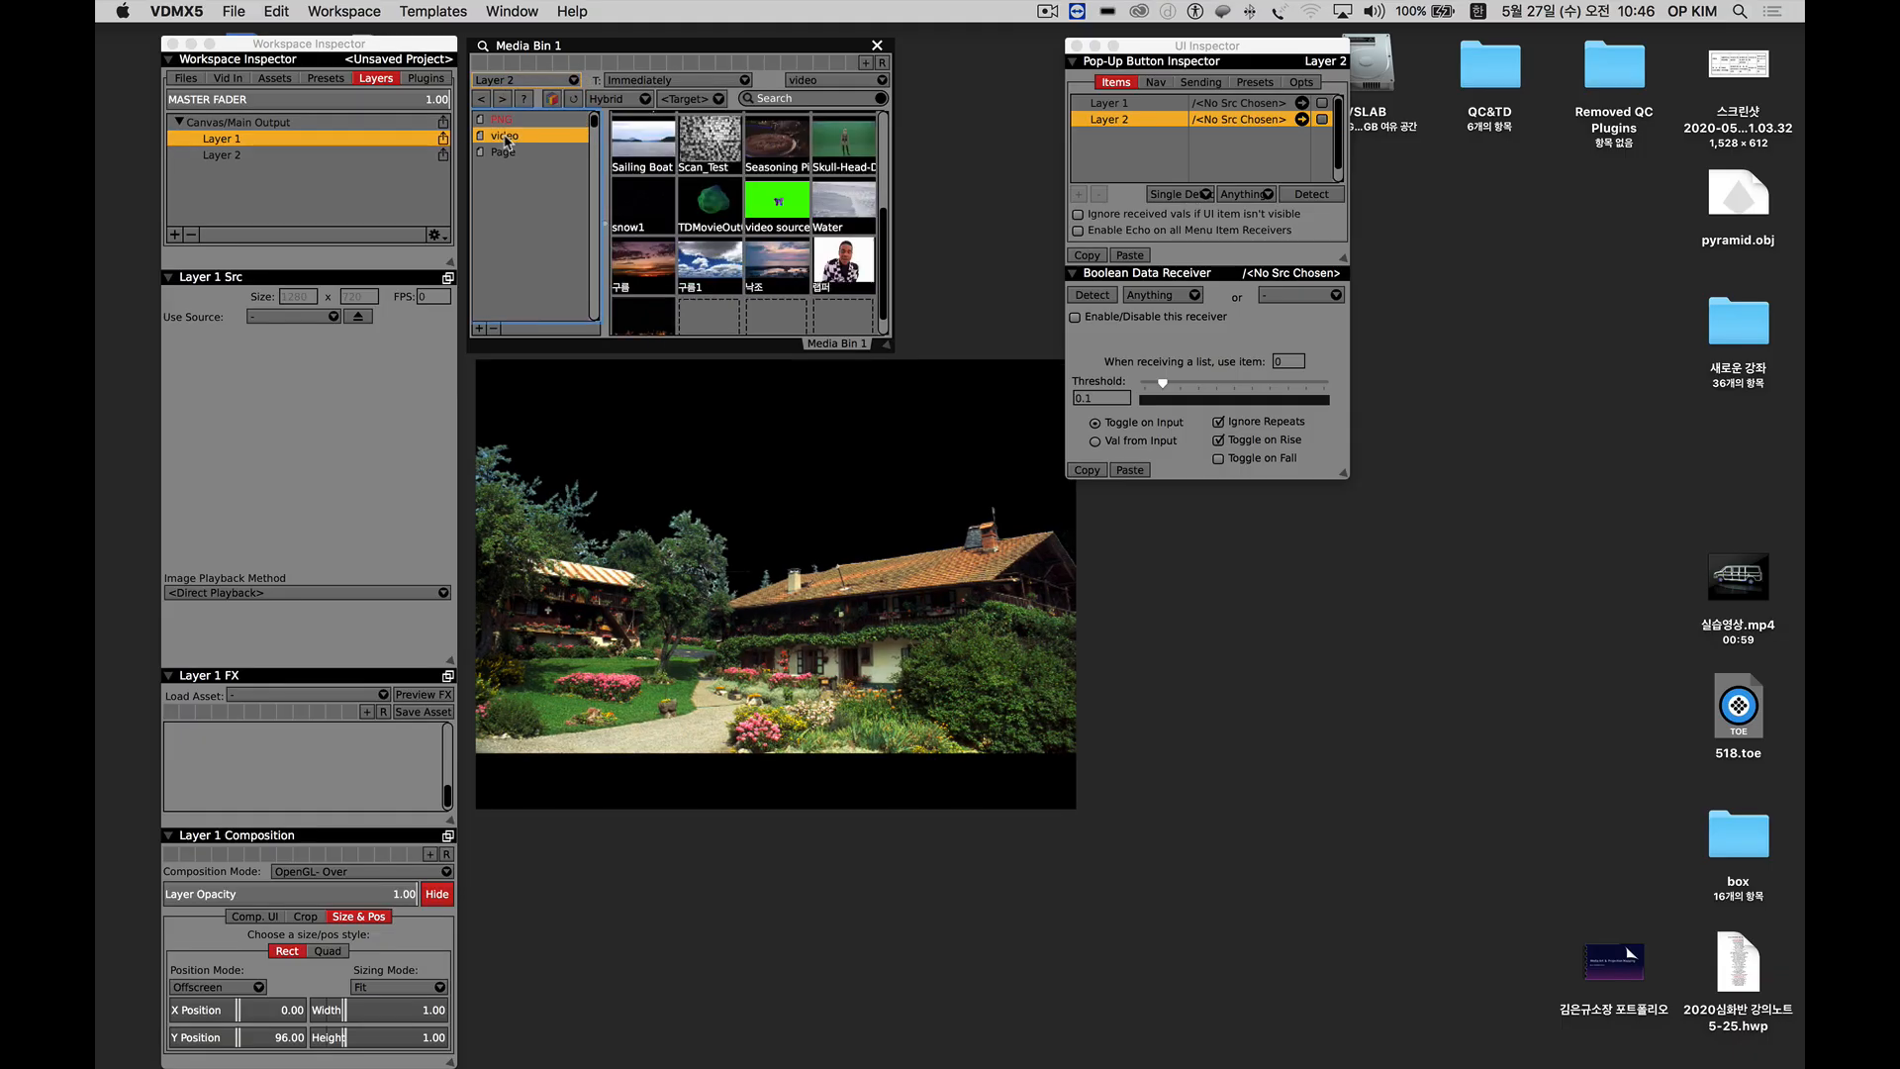
click(708, 270)
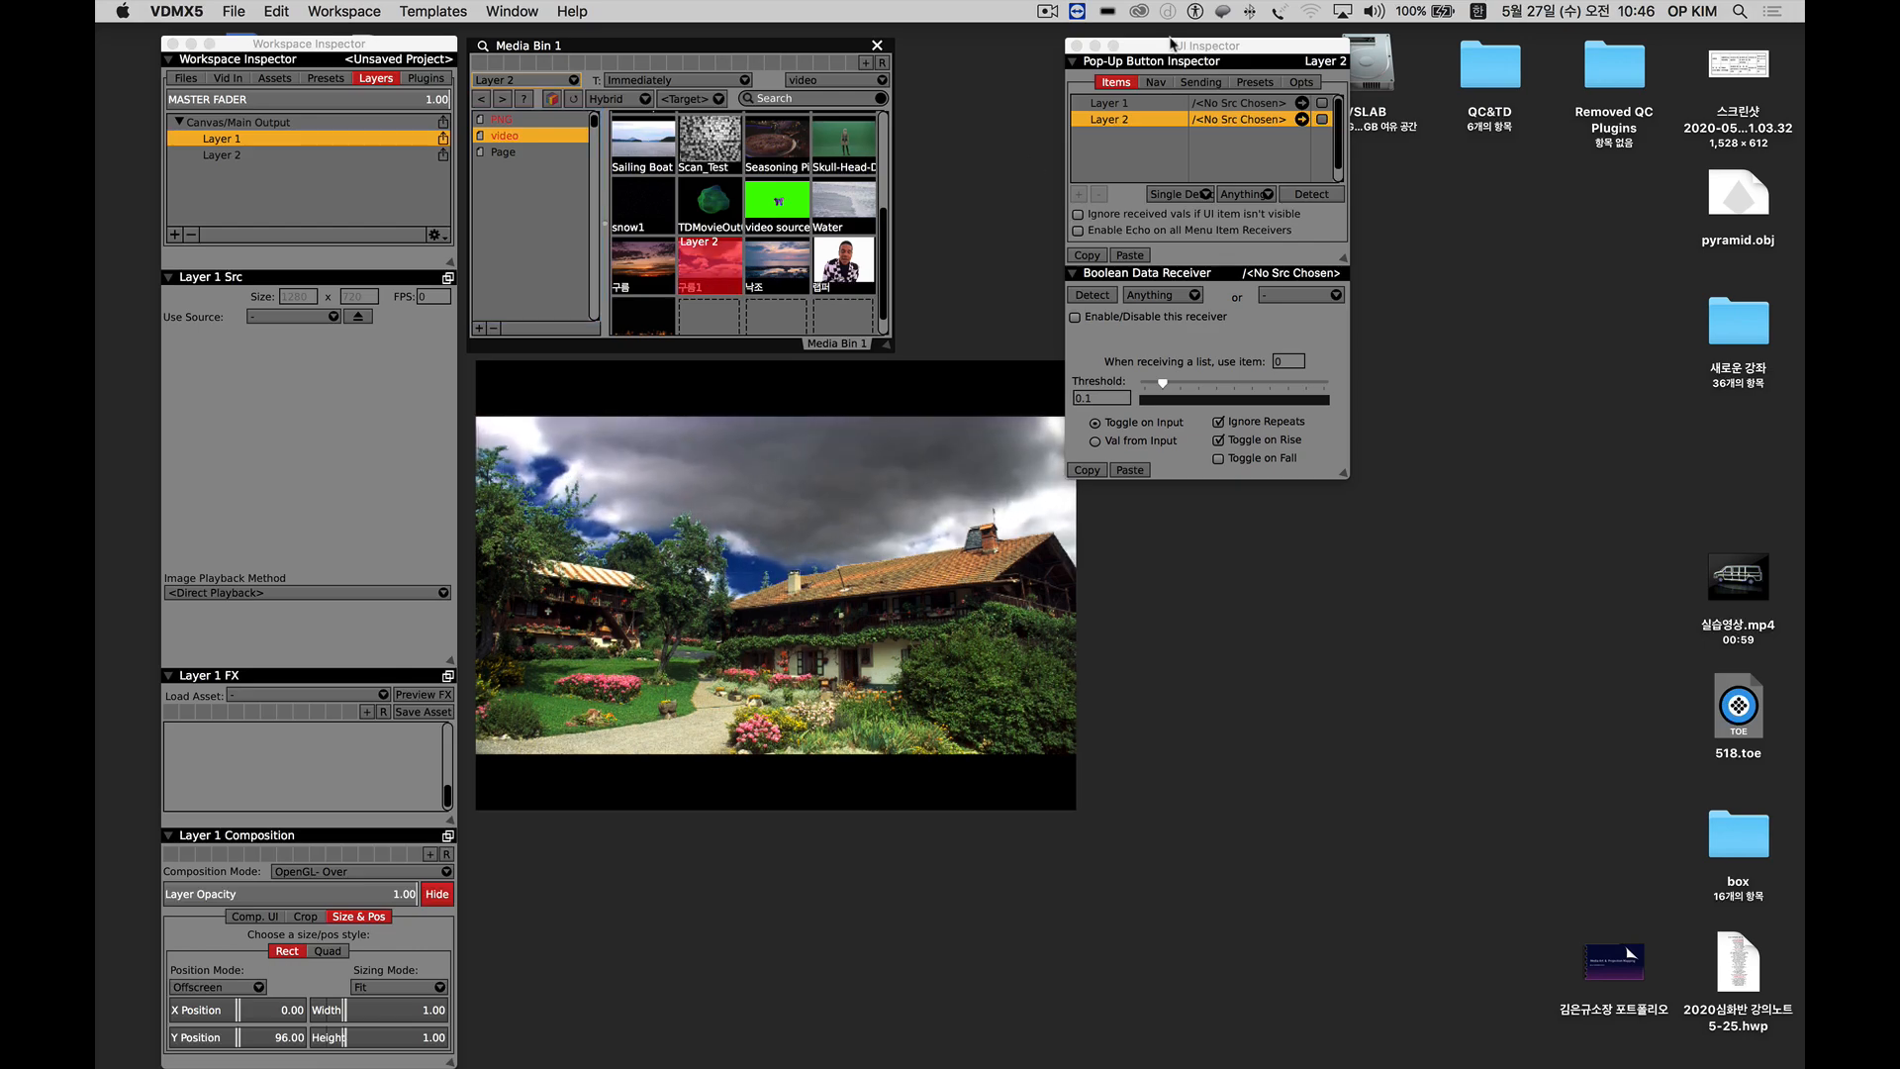
Move the UI Inspector clear of the output window, and slightly enlarge and align the output below the Media Bin.
drag(1170, 43, 1199, 43)
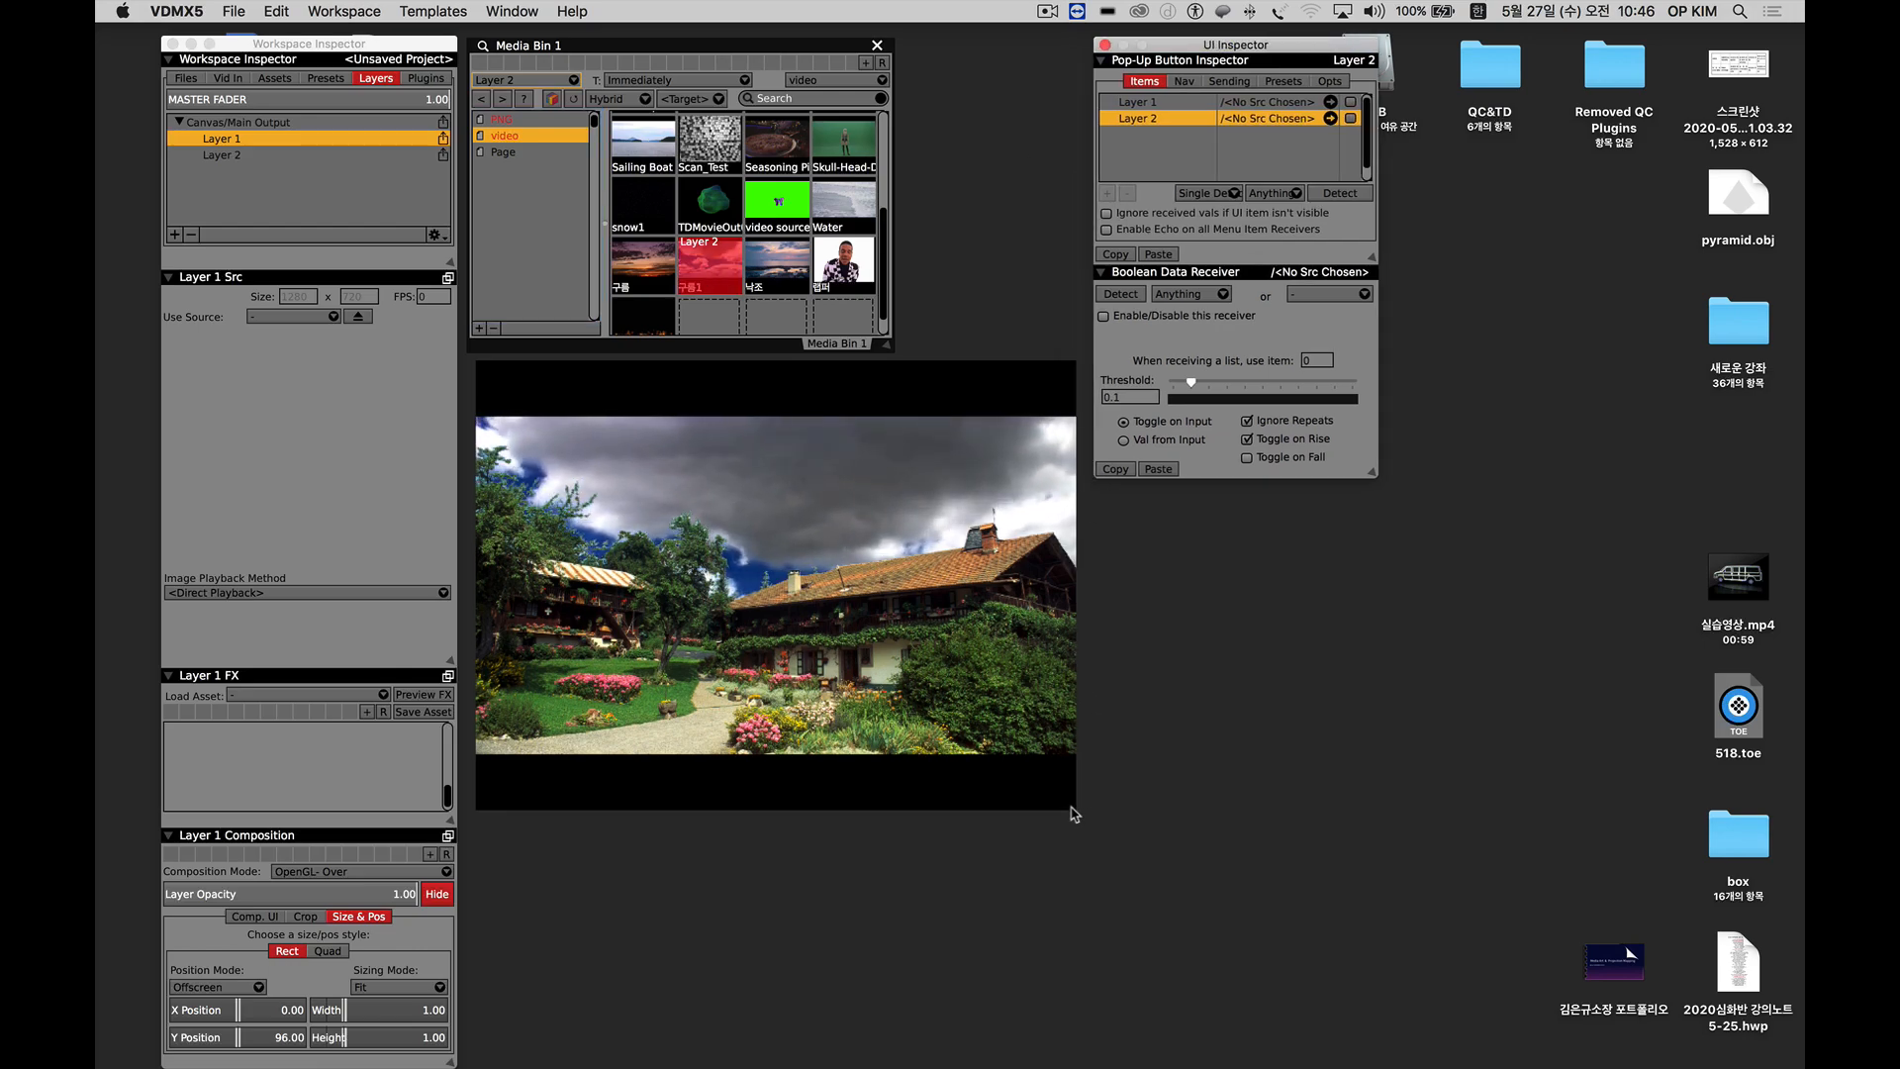
drag(1074, 813, 1091, 828)
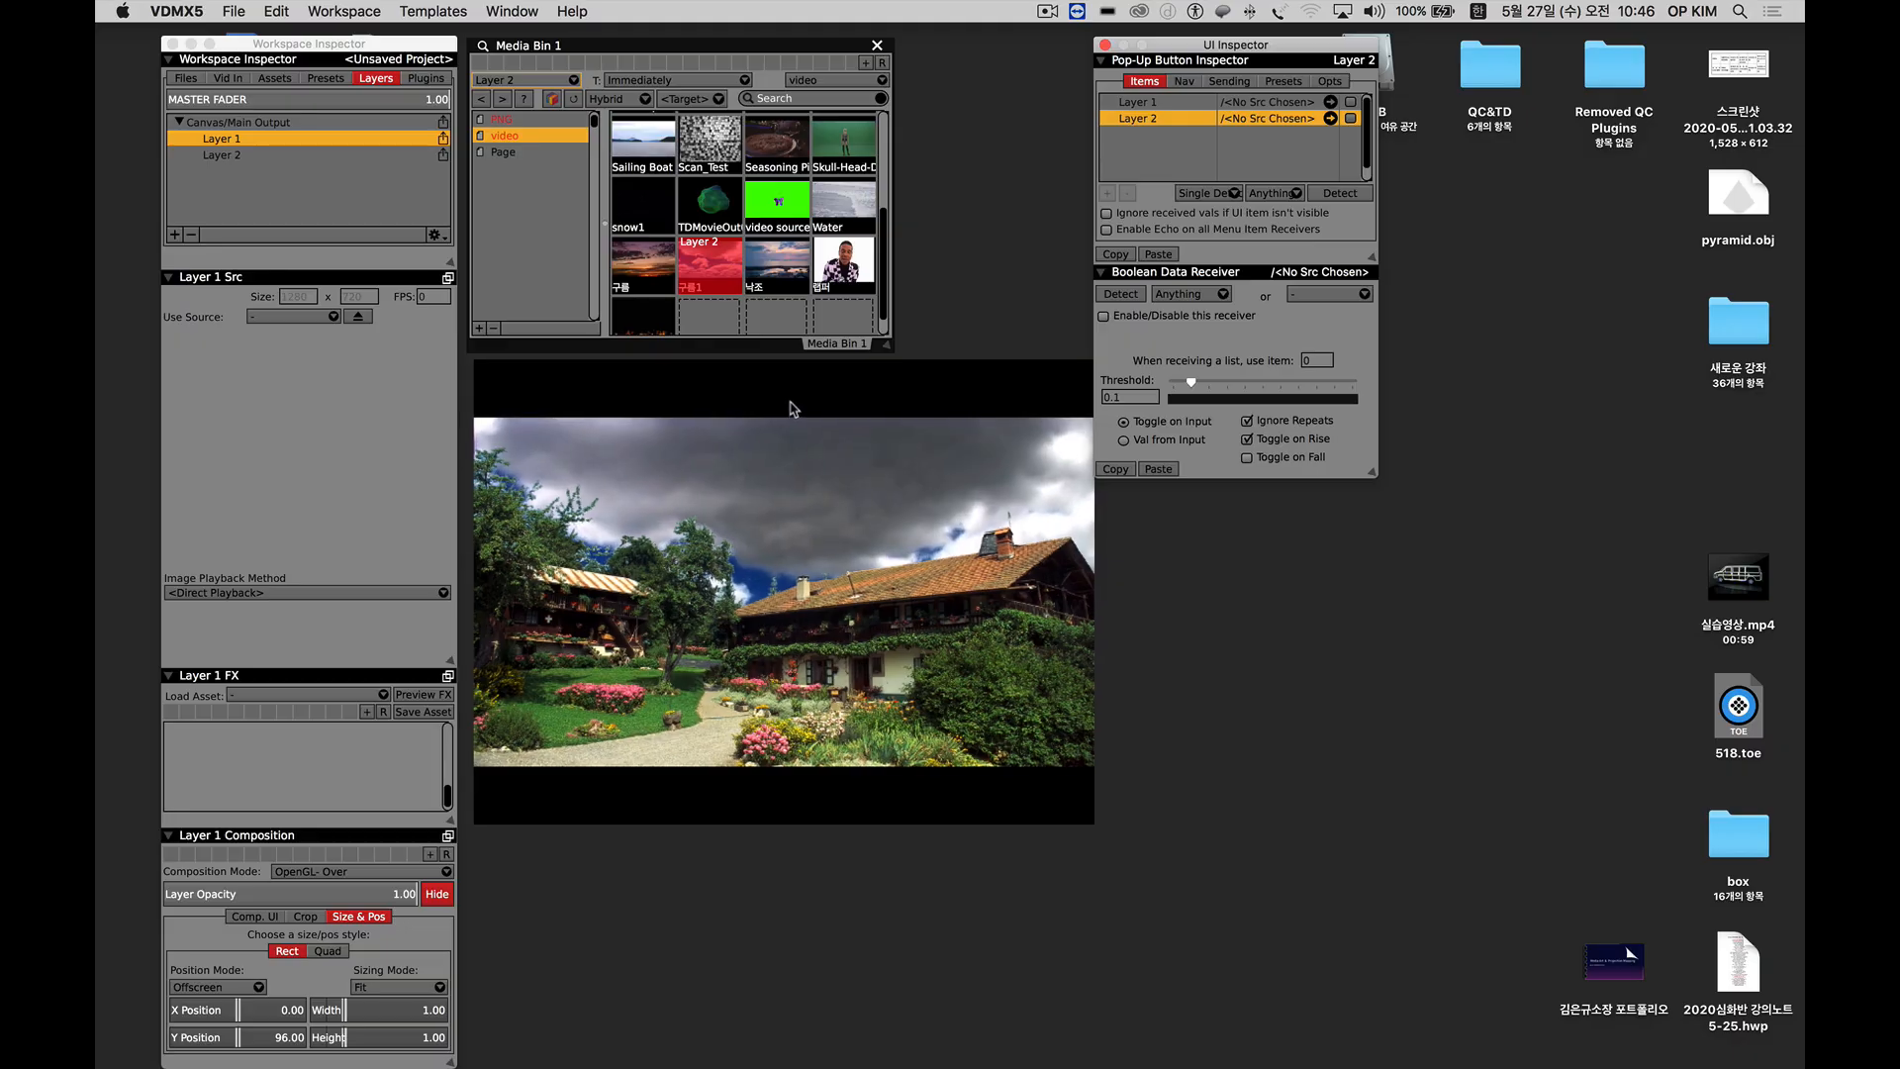
drag(791, 407, 785, 406)
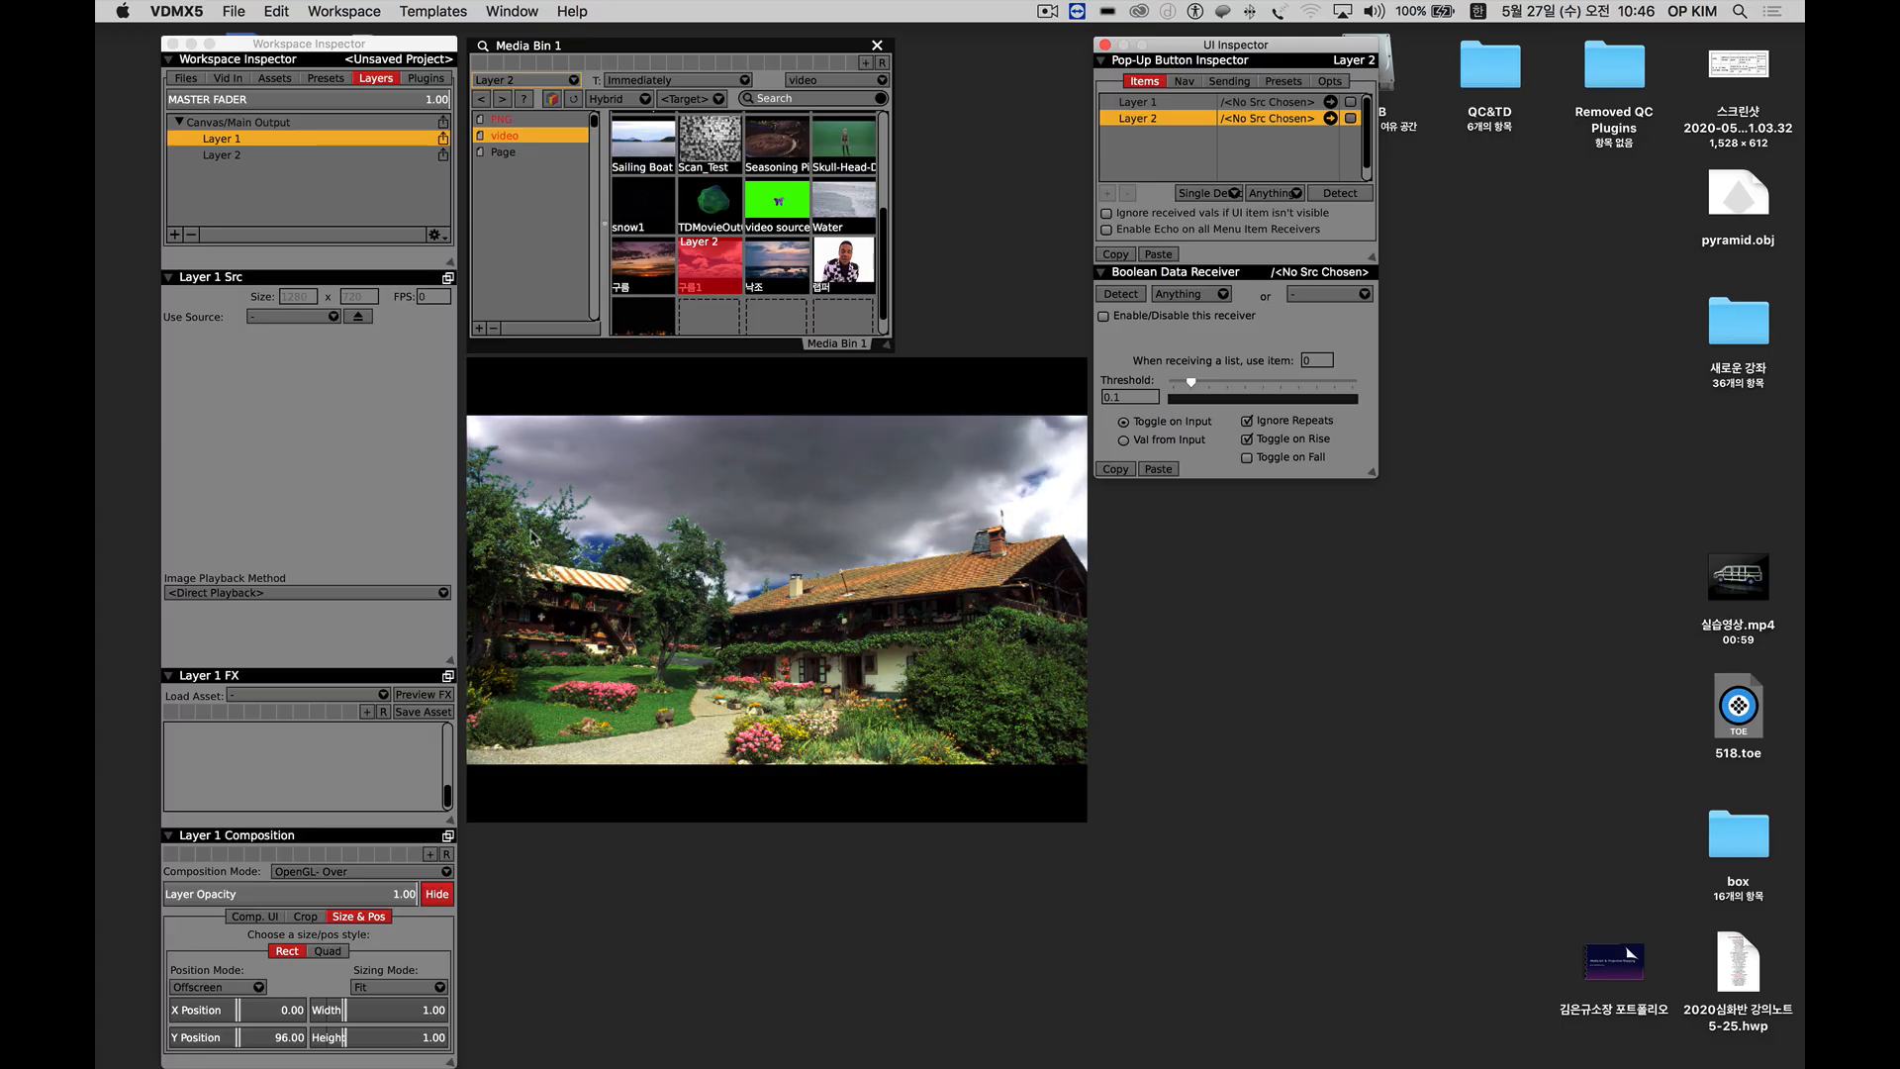
Add a third layer to the main output and move it above Layer 1 in the layer list.
click(175, 235)
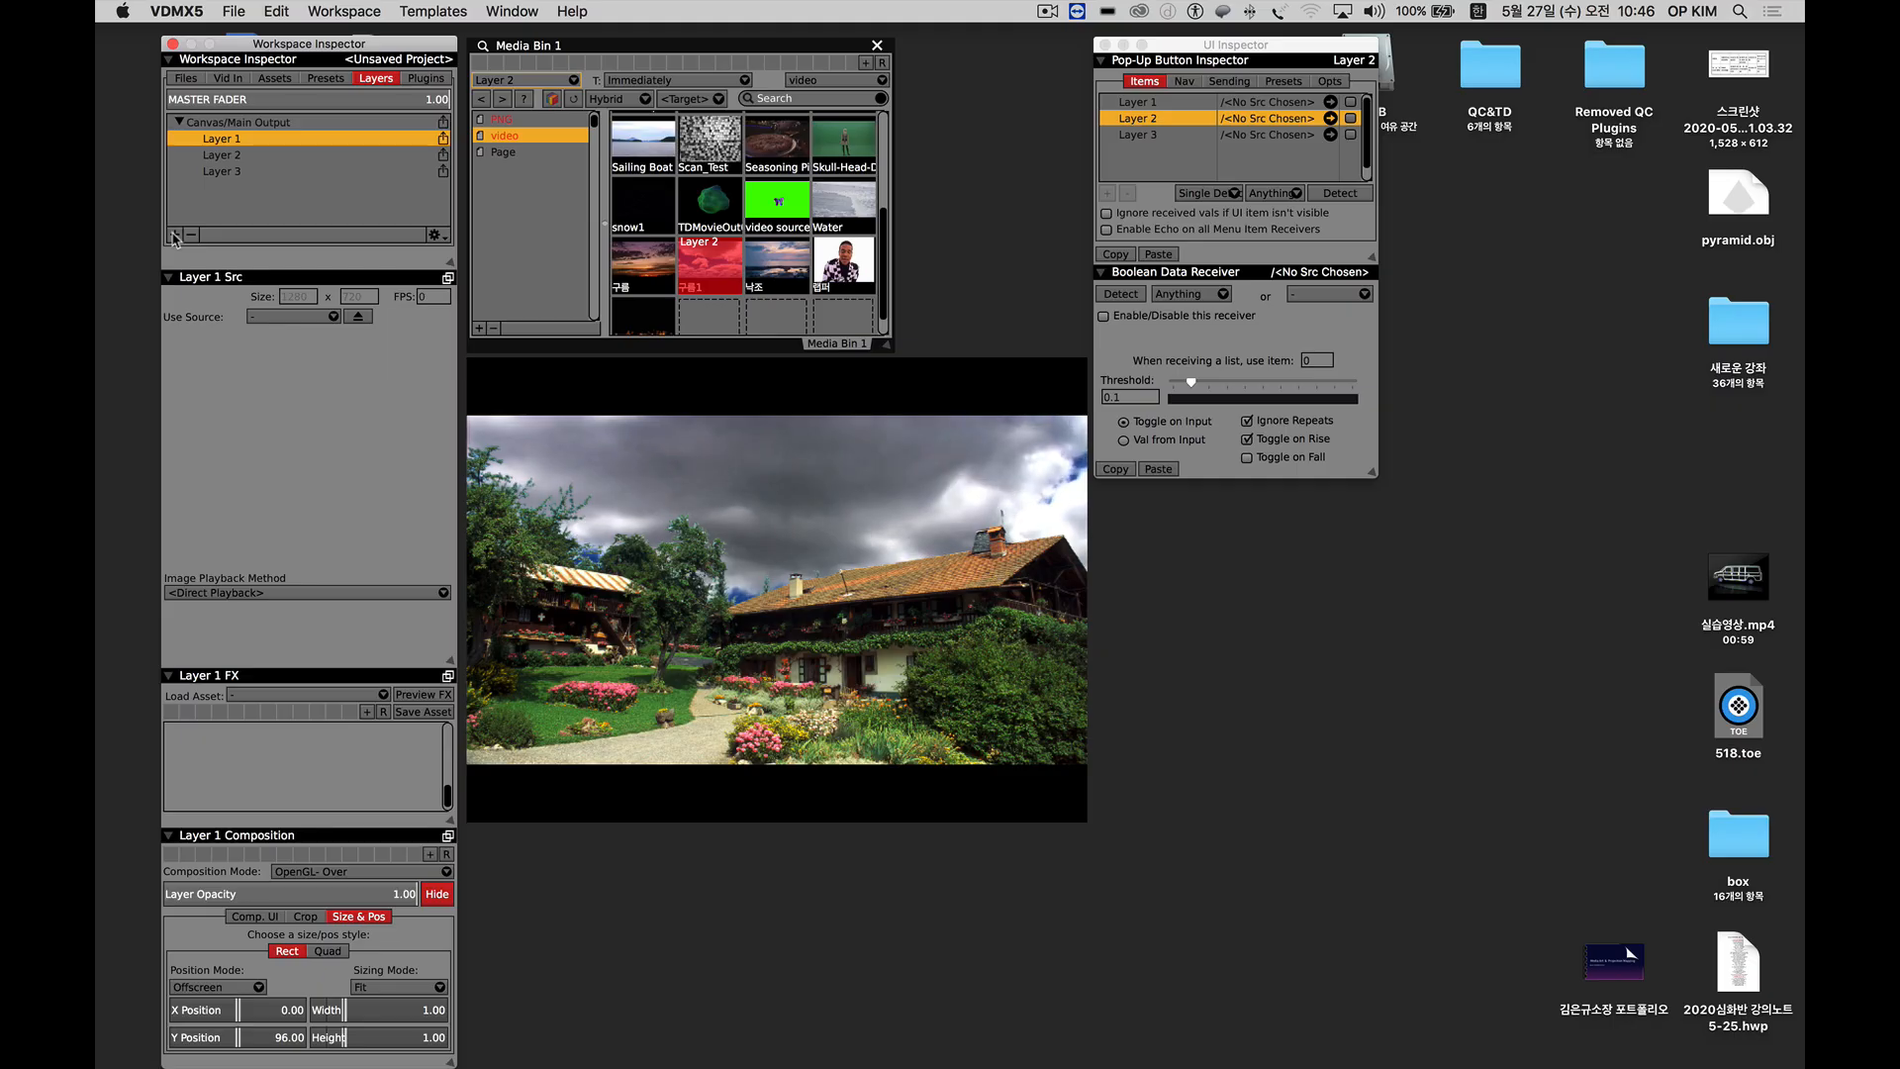
click(211, 173)
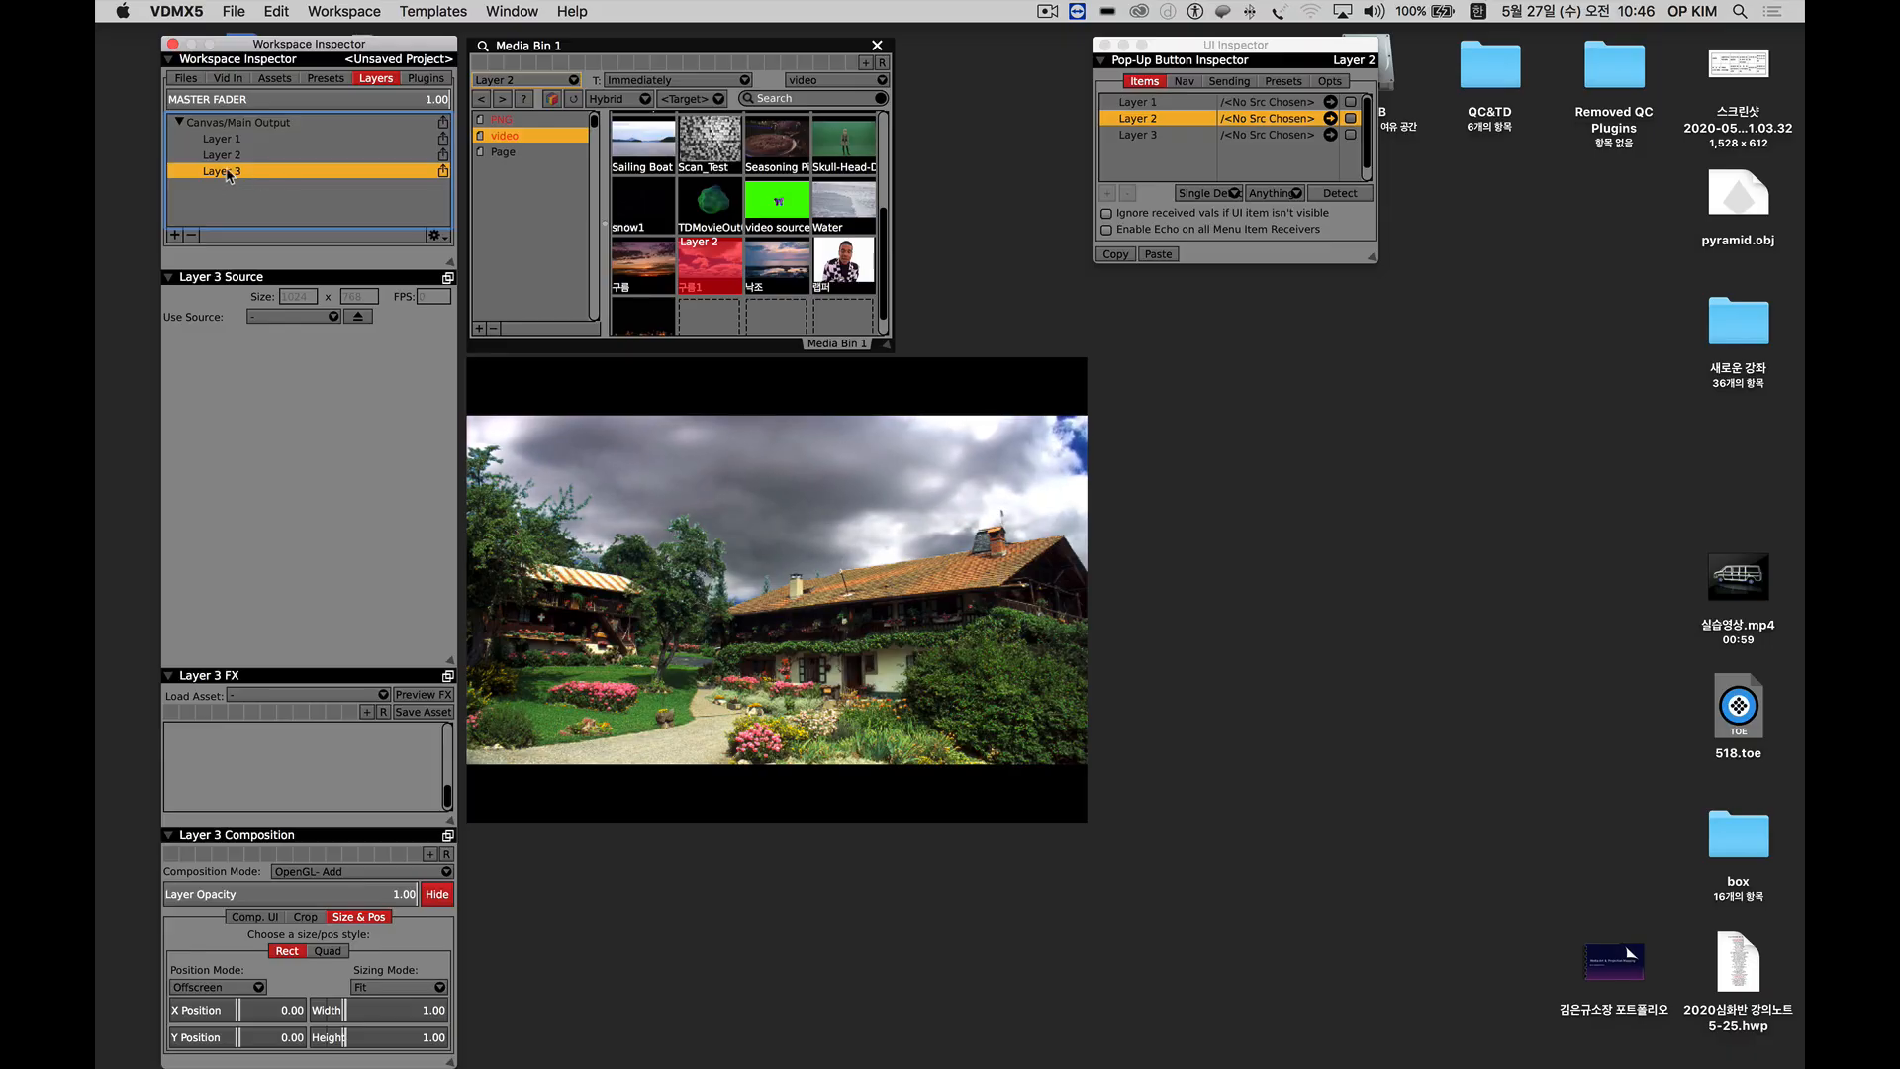
drag(224, 178, 224, 145)
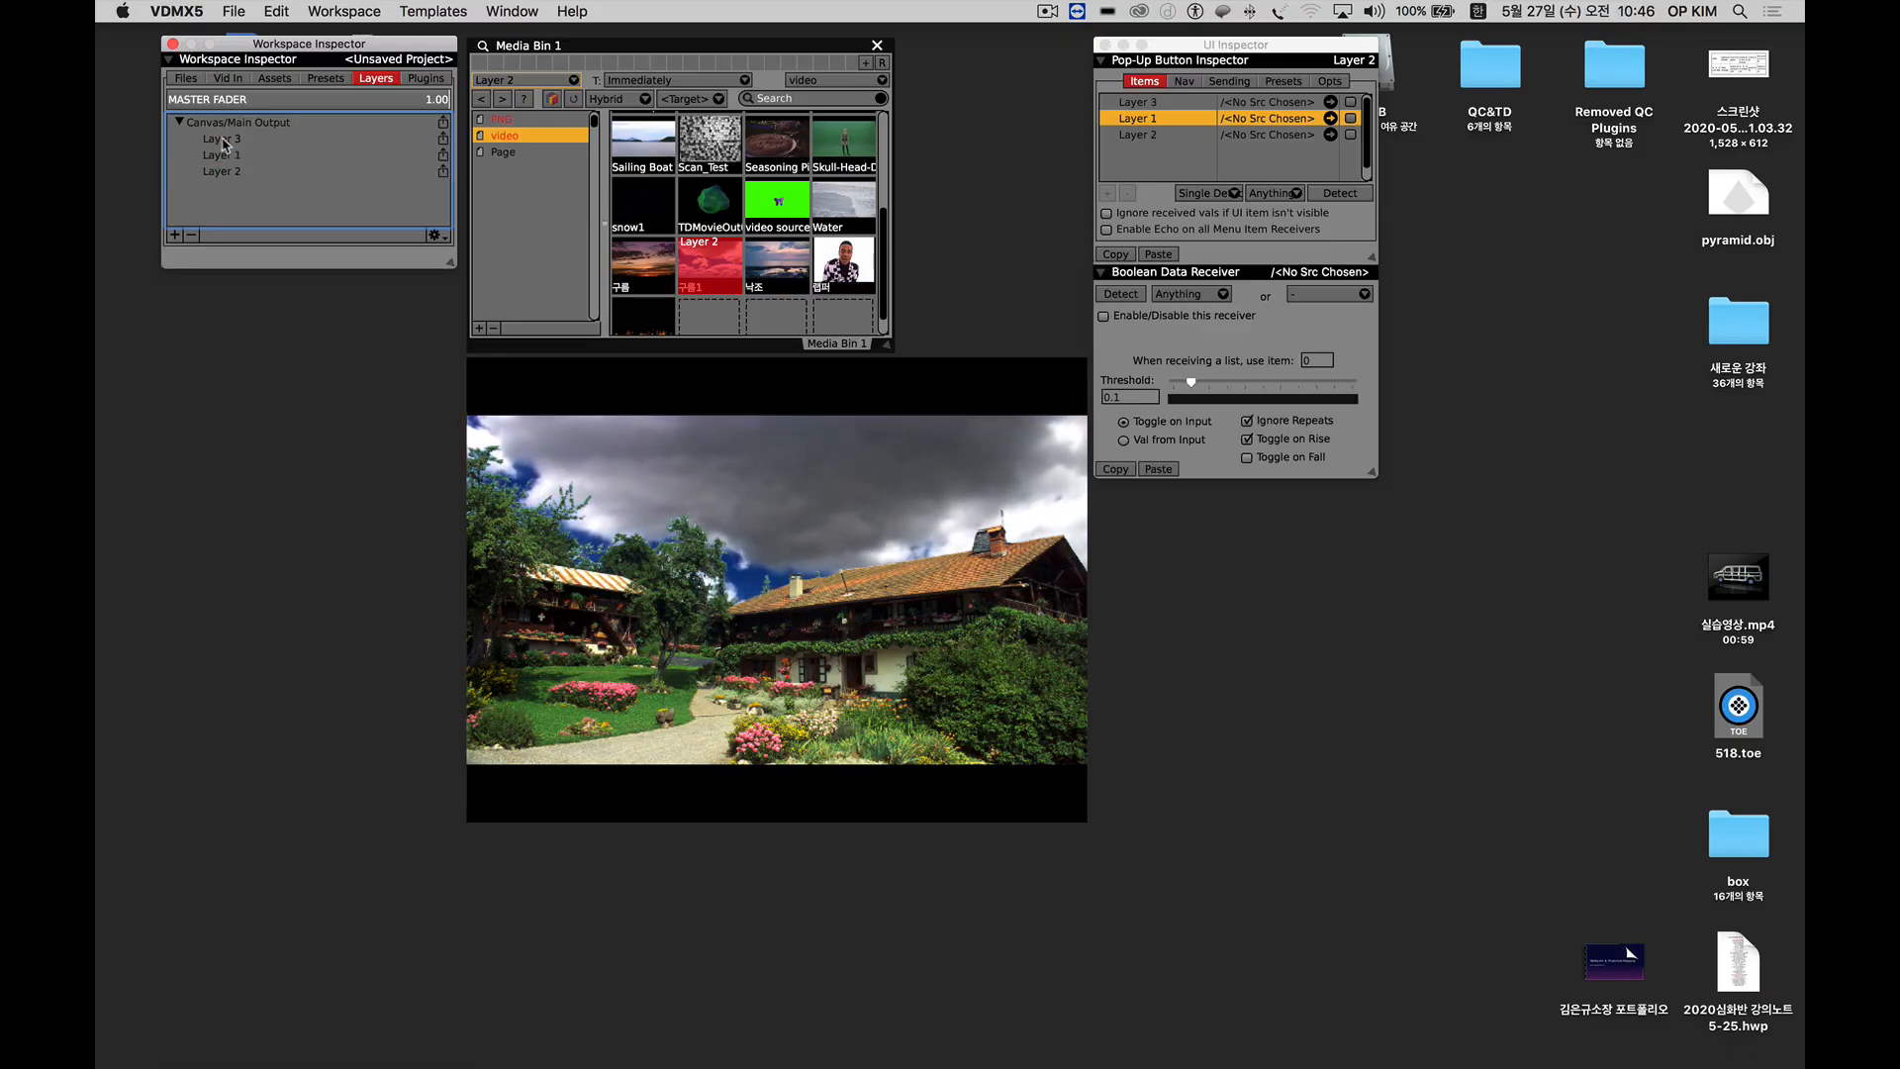
Target Layer 3 in the Media Bin and load the snow1 clip from the video page into it.
click(223, 144)
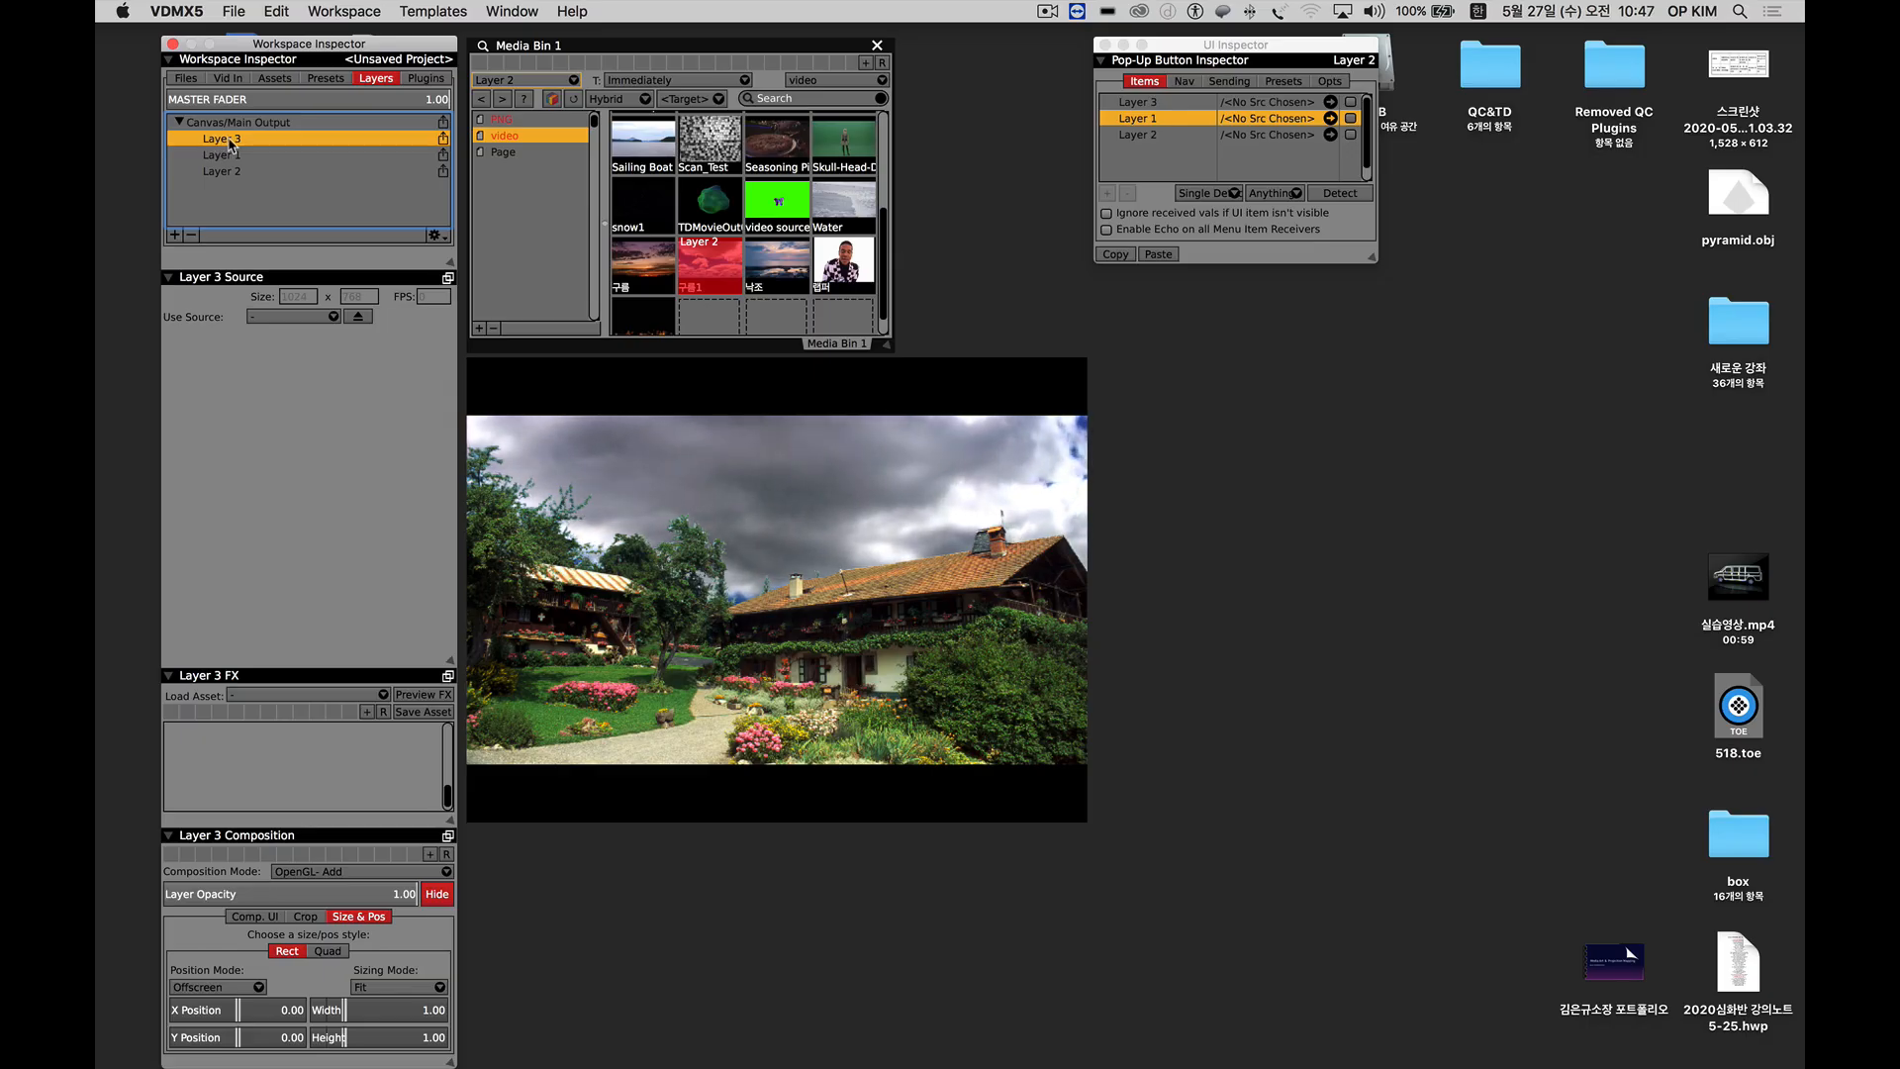
key(Down)
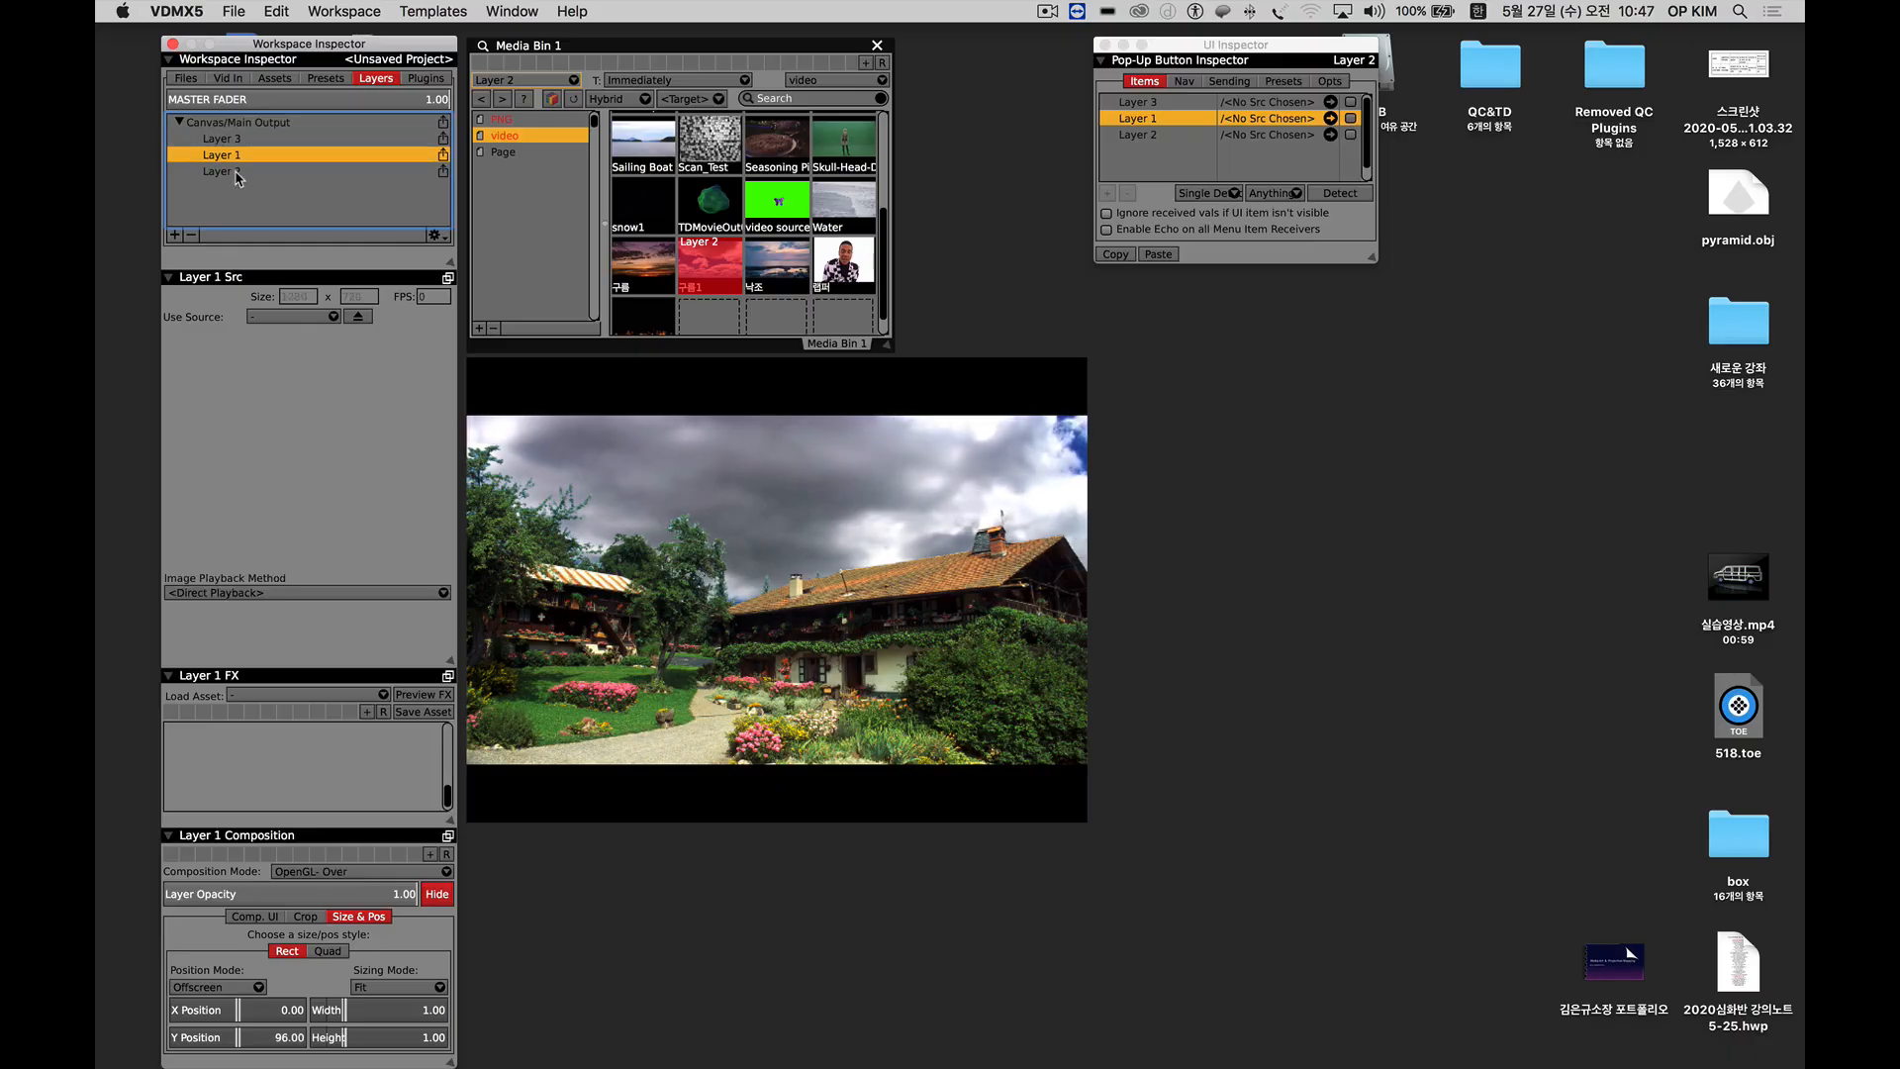
click(235, 172)
click(232, 156)
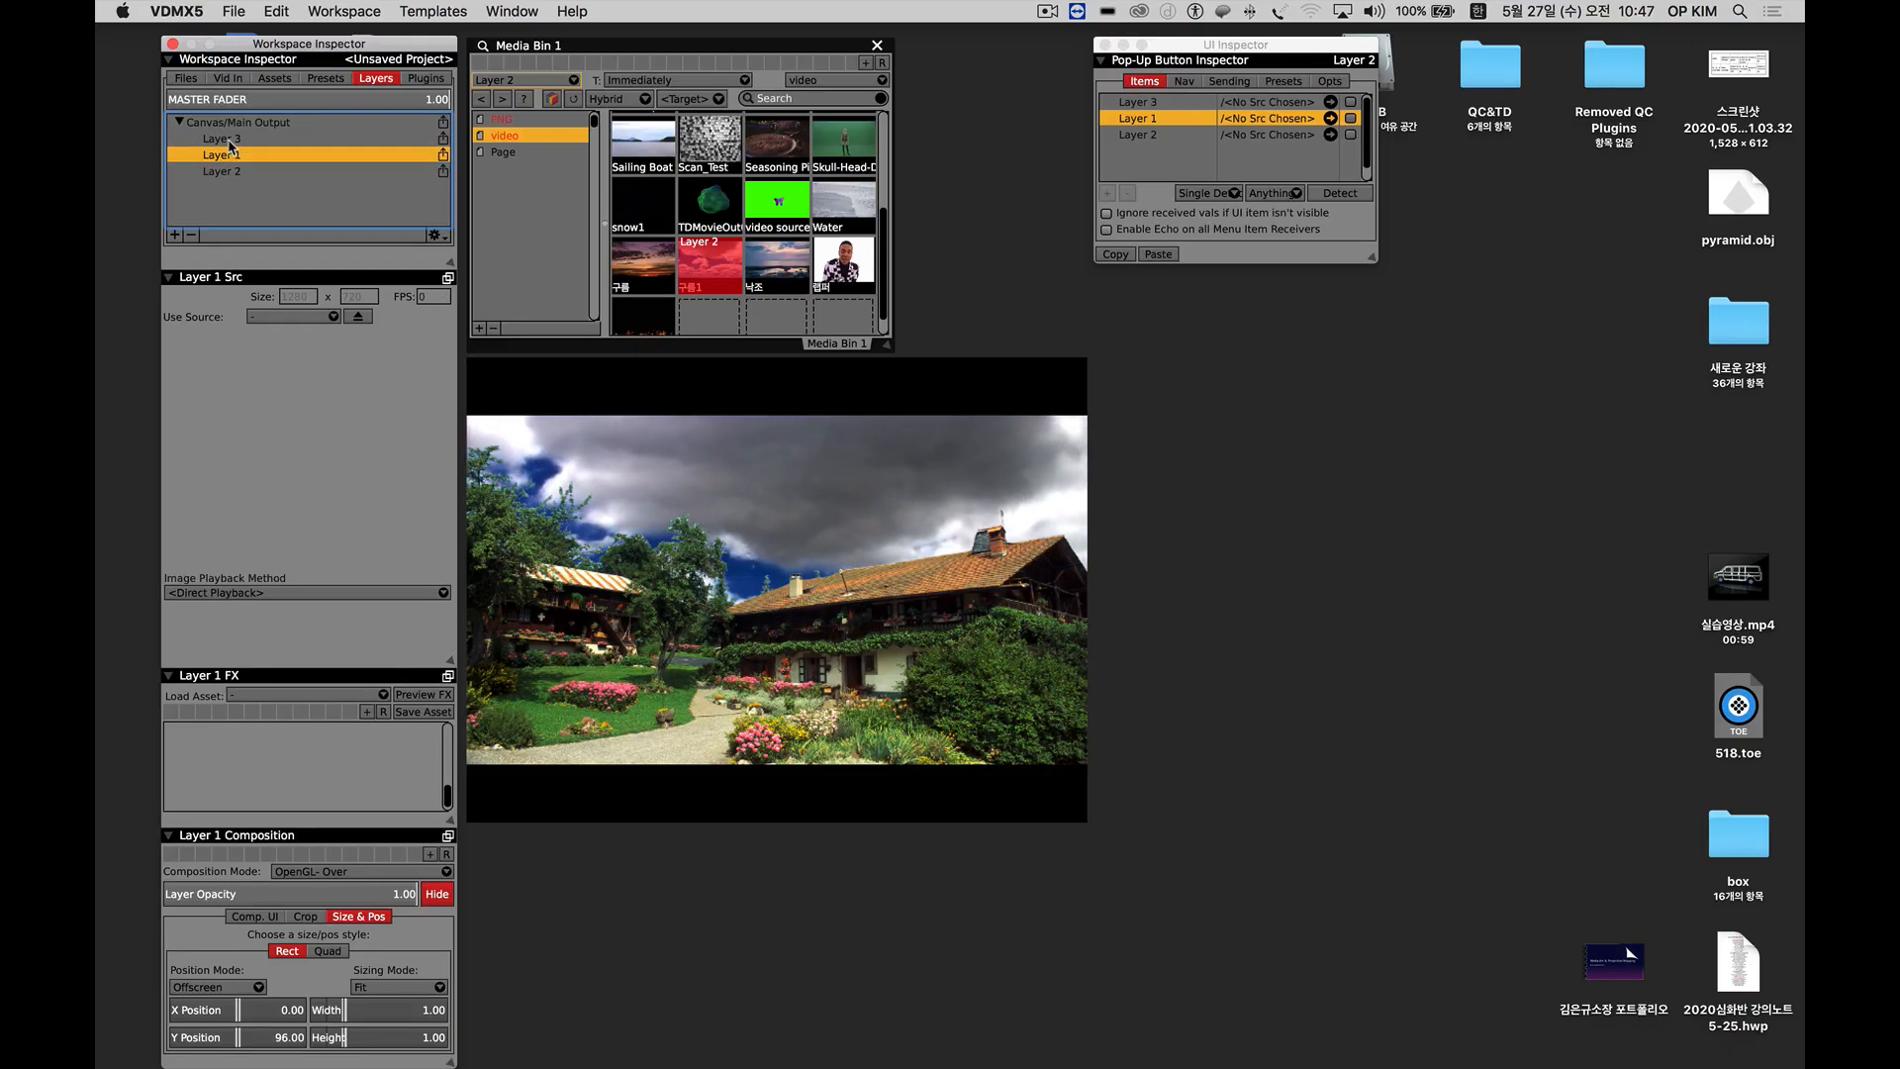
click(229, 140)
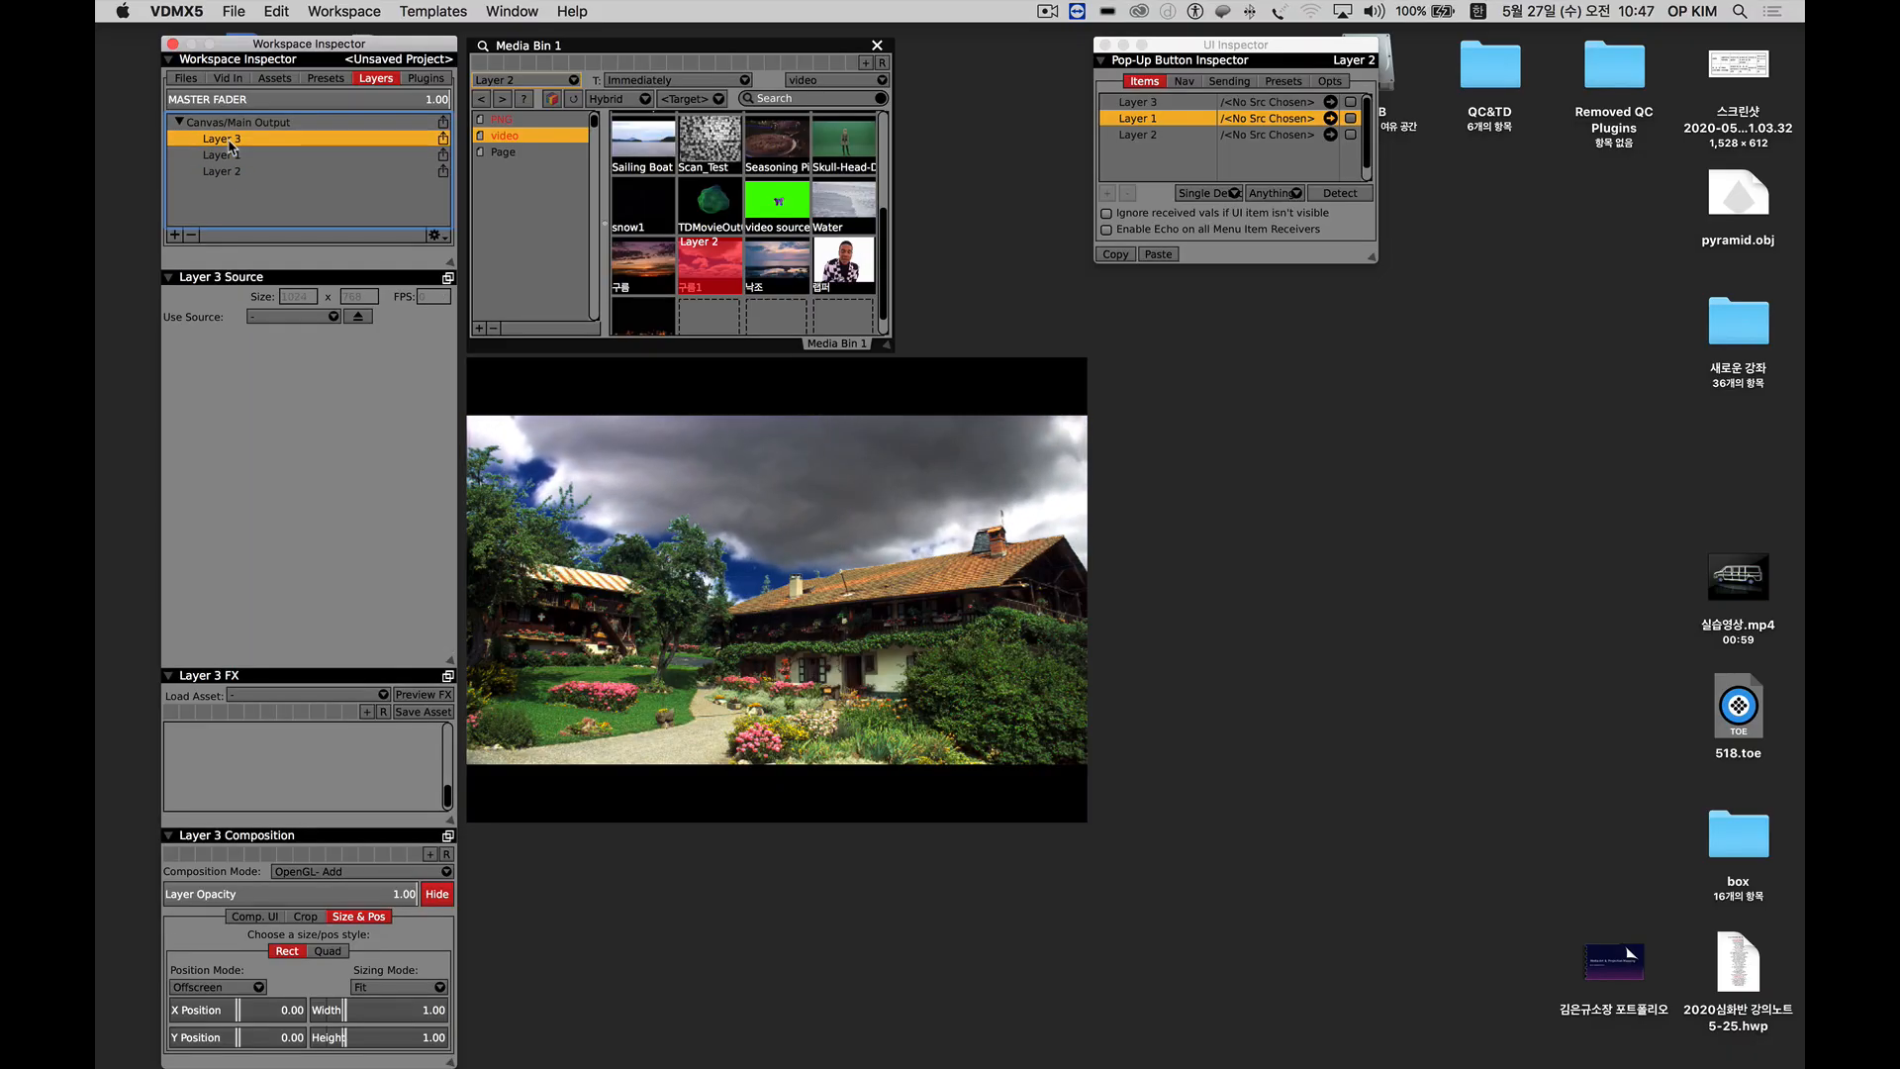
click(492, 78)
click(514, 90)
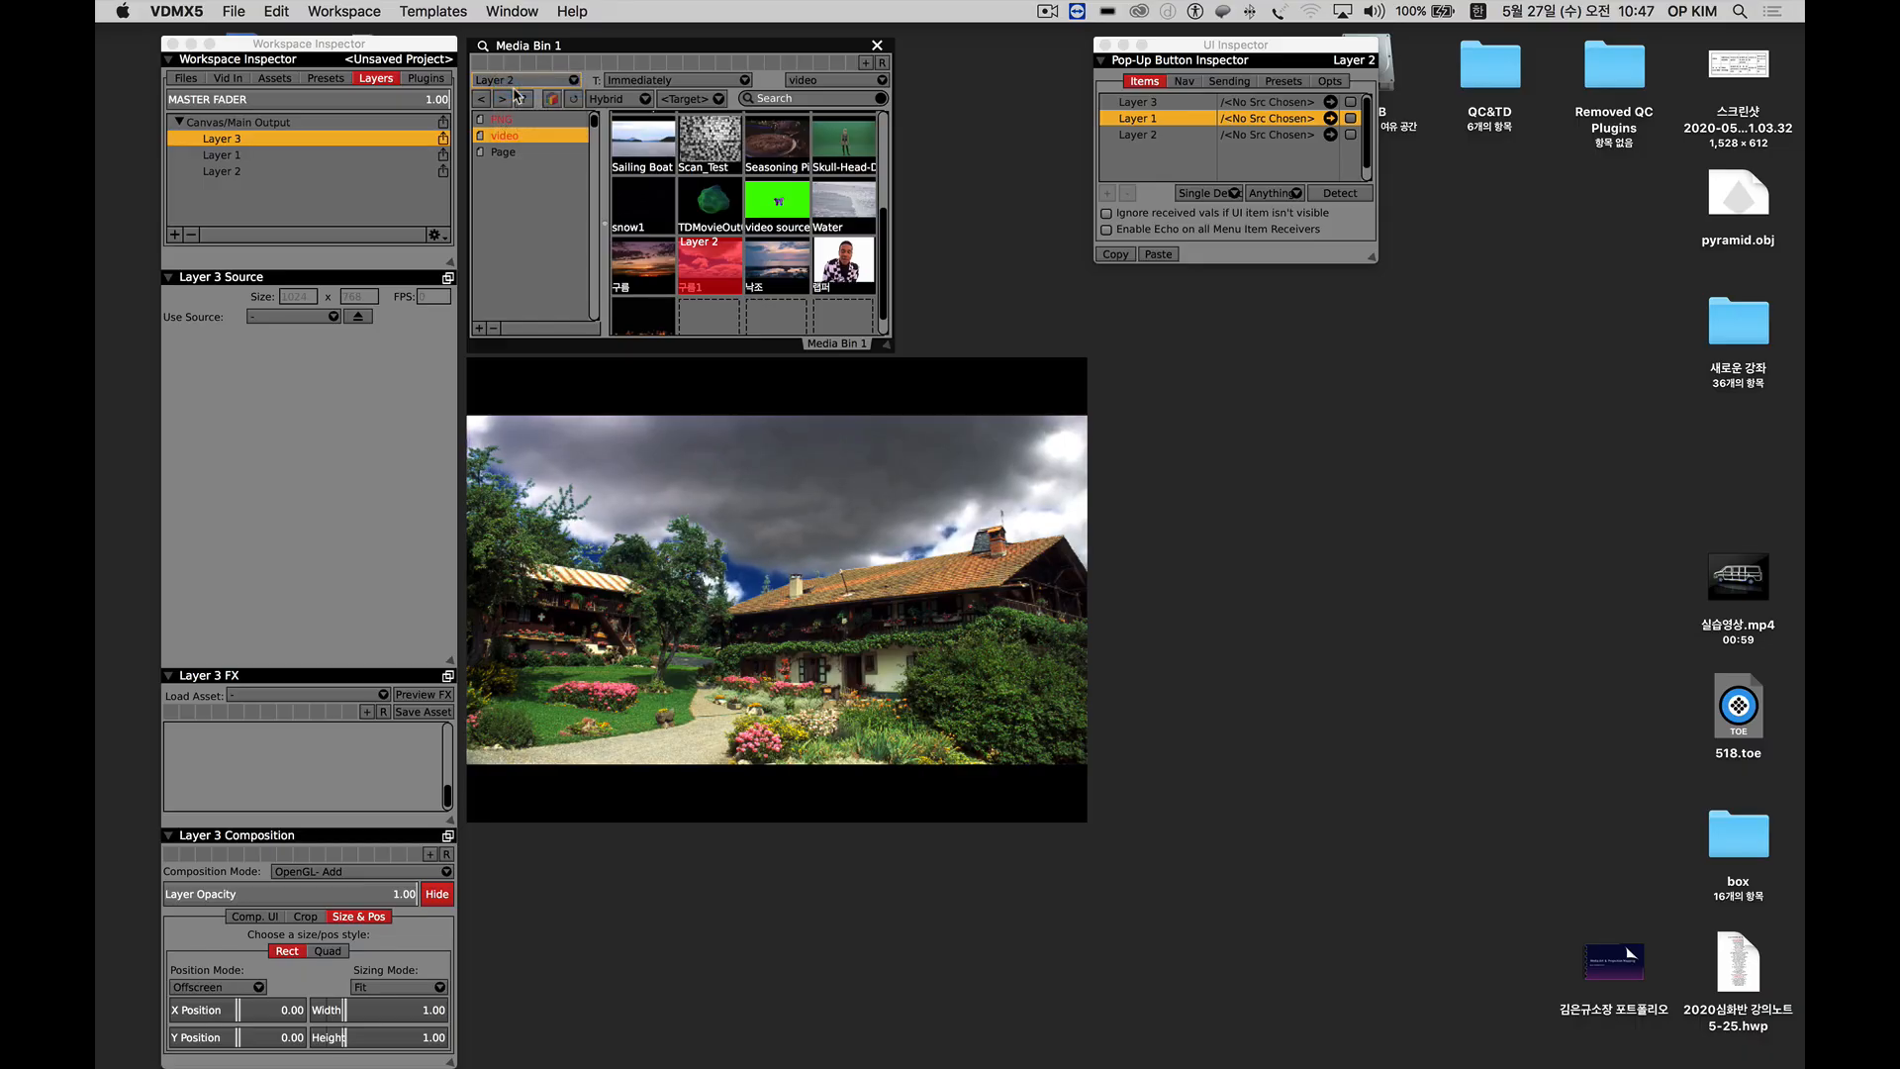
click(645, 210)
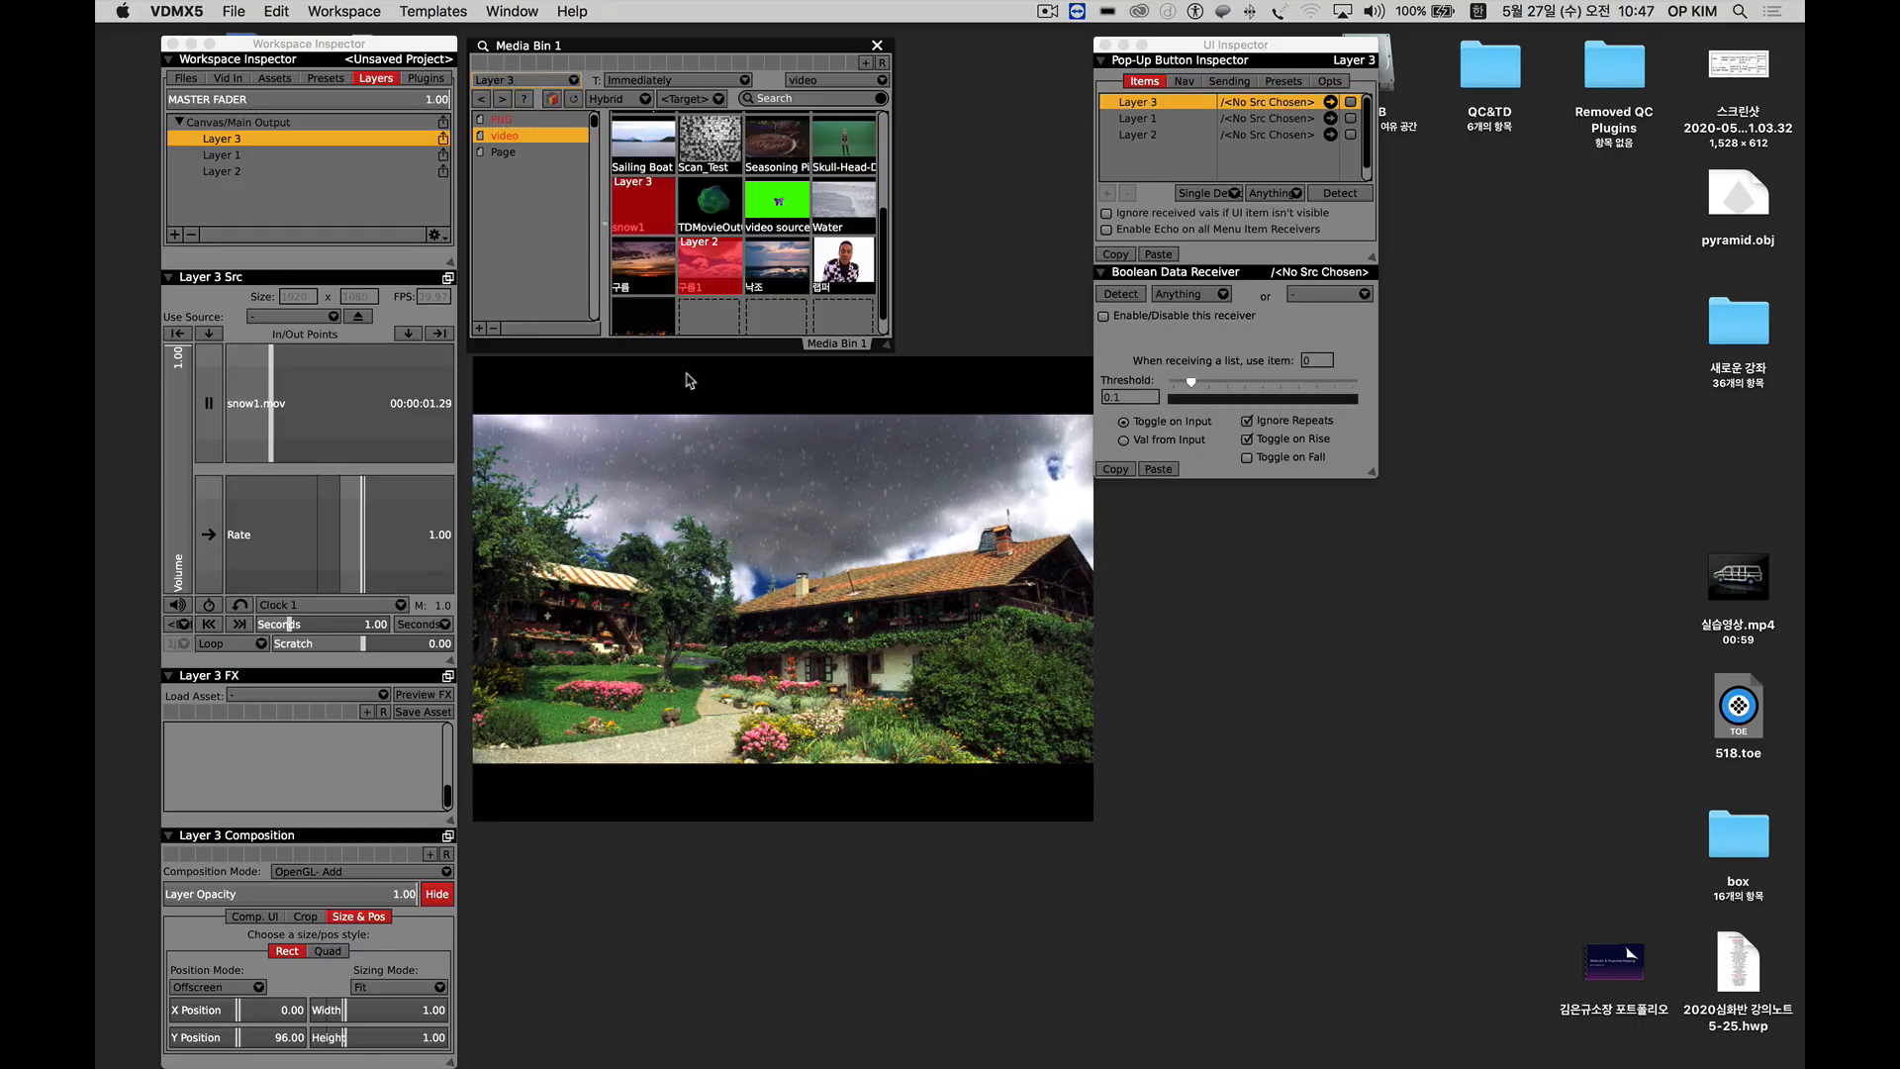
Enlarge the output window, and shrink it to roughly the width of the Media Bin.
drag(1092, 820, 1484, 969)
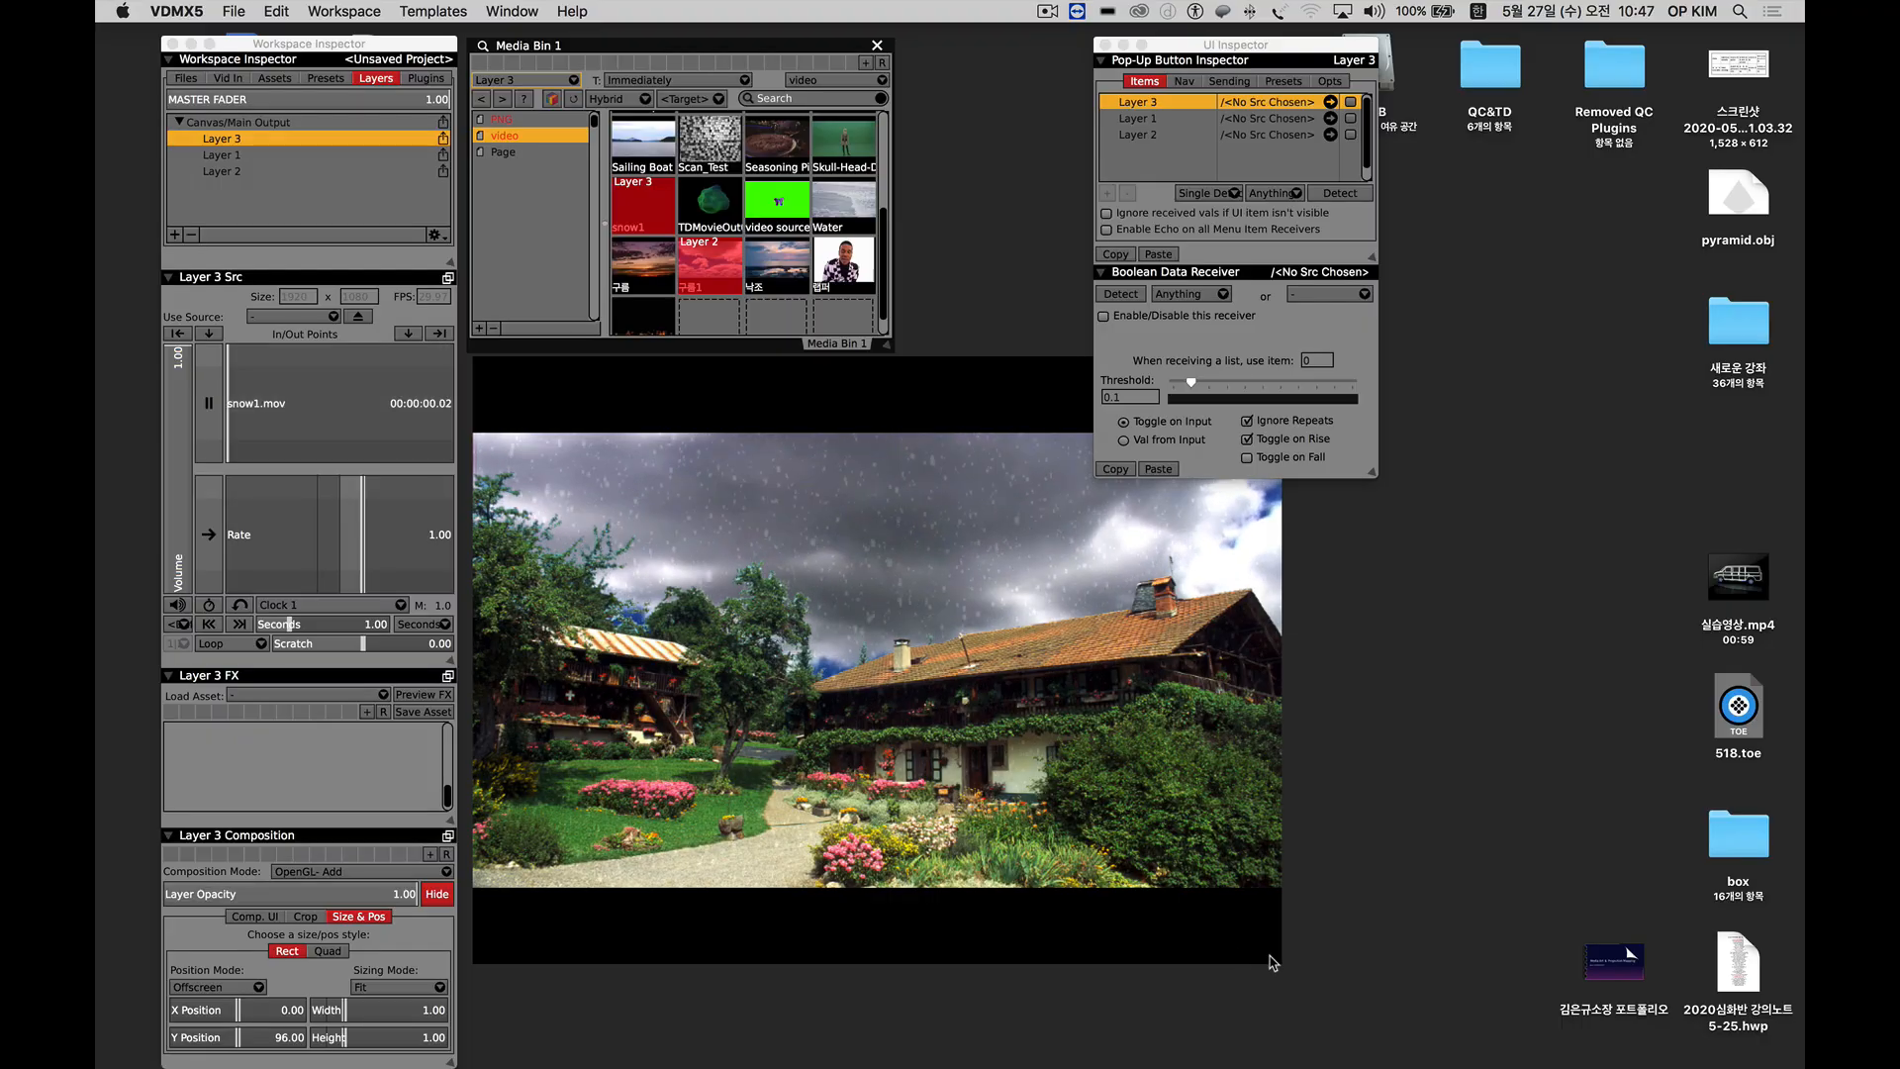
drag(1273, 962, 916, 687)
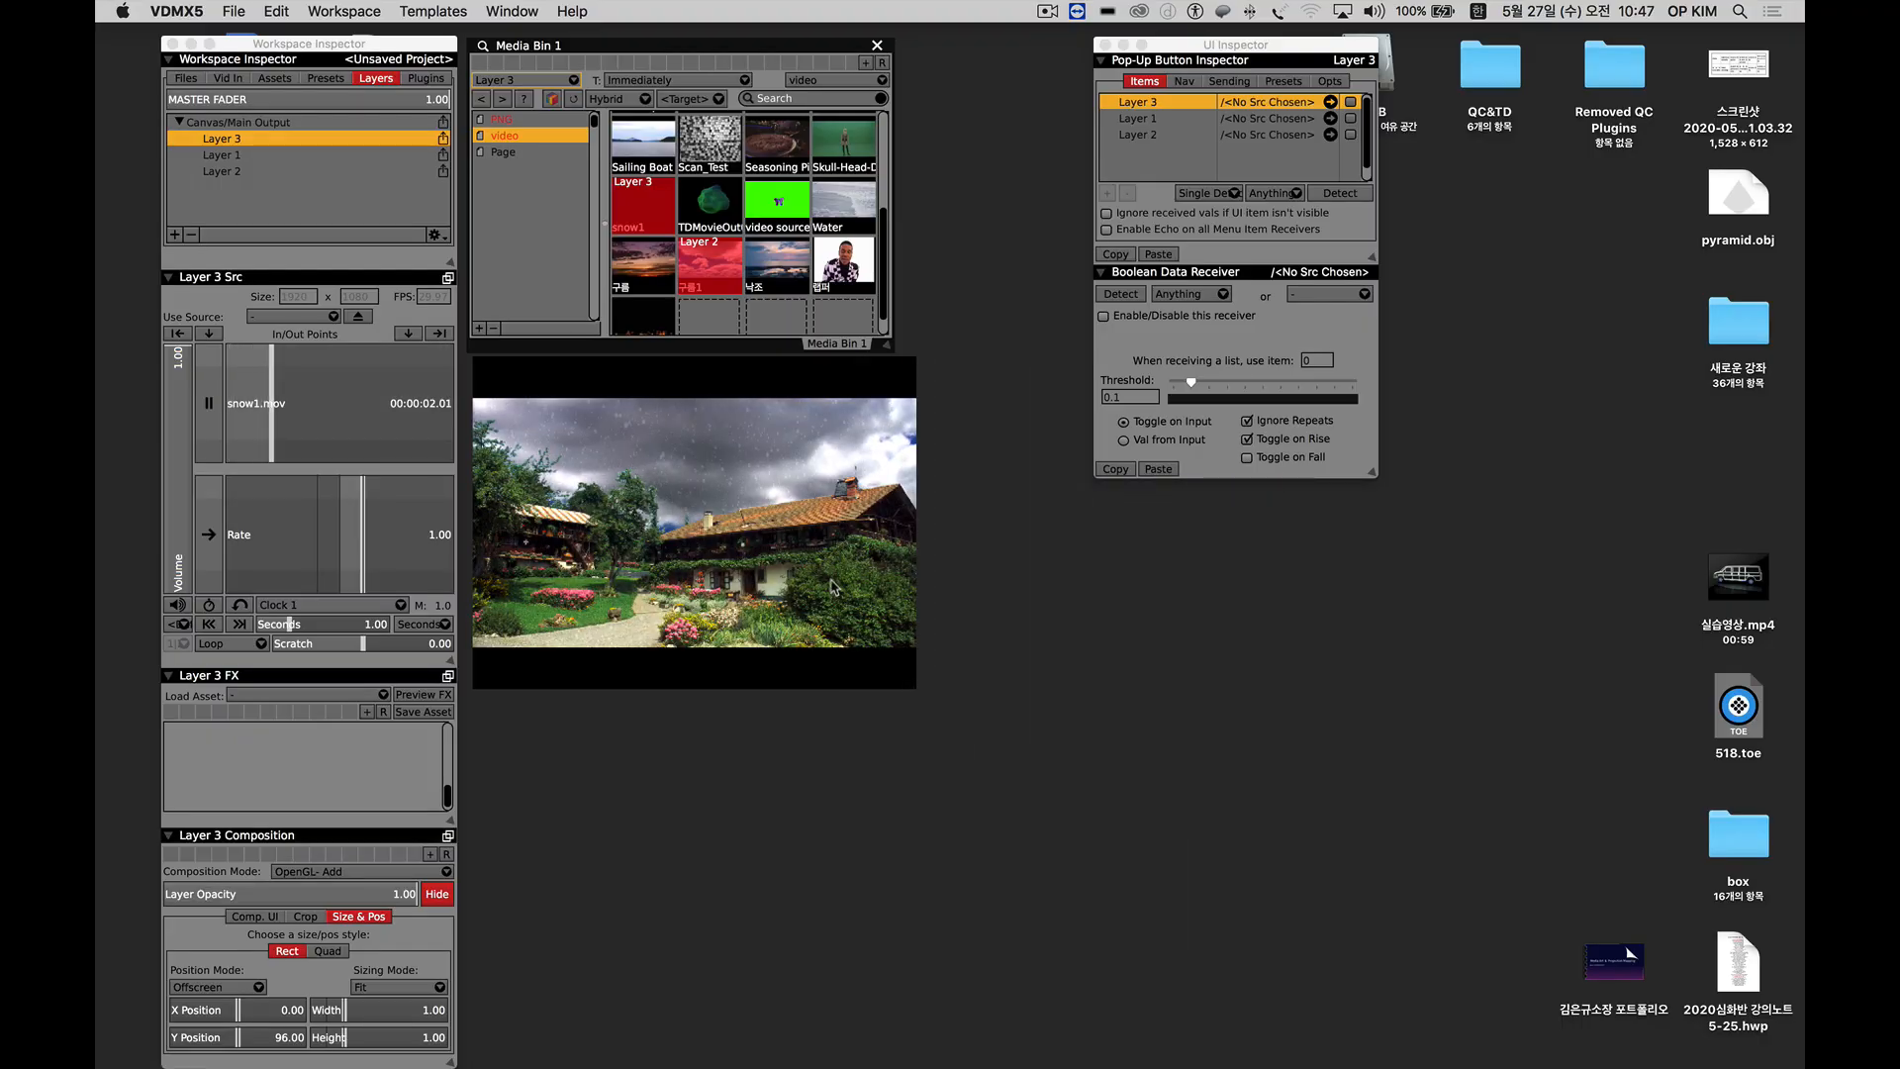
Target Layer 2 in the Media Bin and try the 낙조 and 구름 clips as the sky behind the house.
click(524, 80)
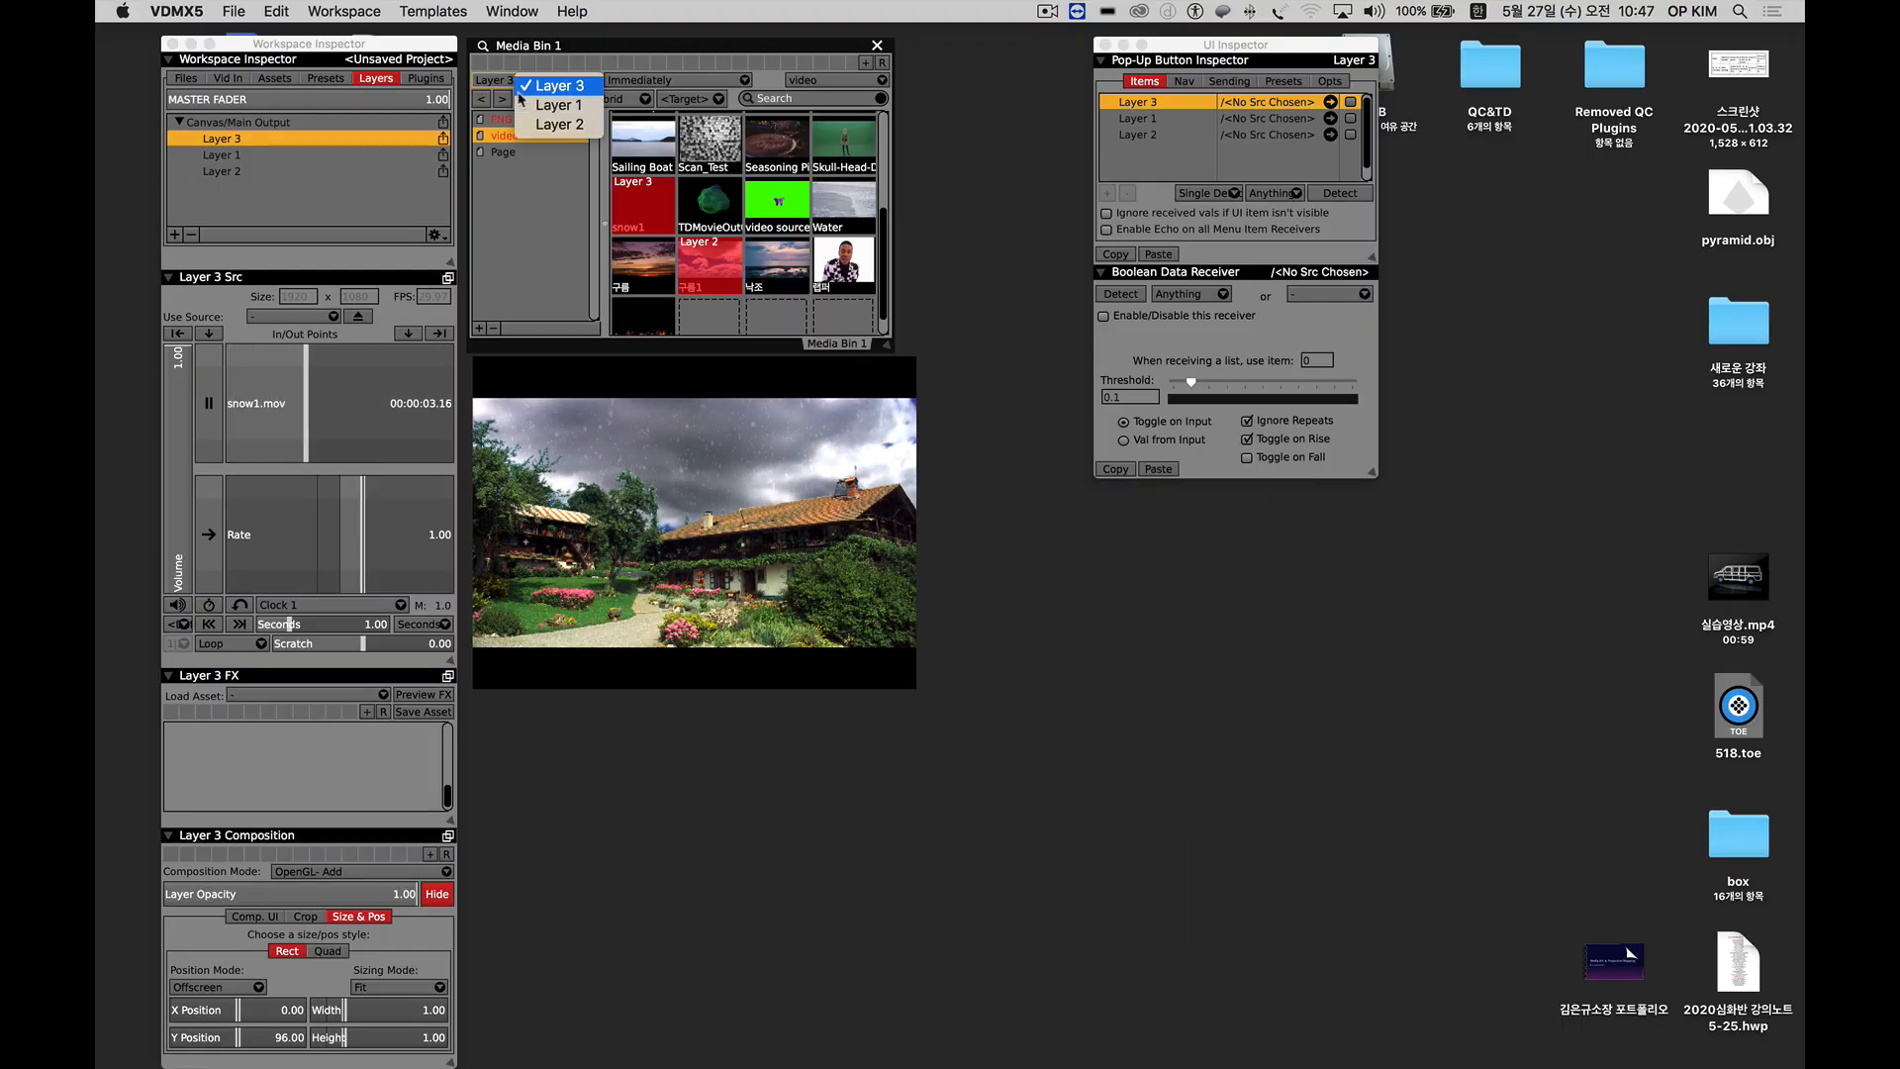
click(554, 125)
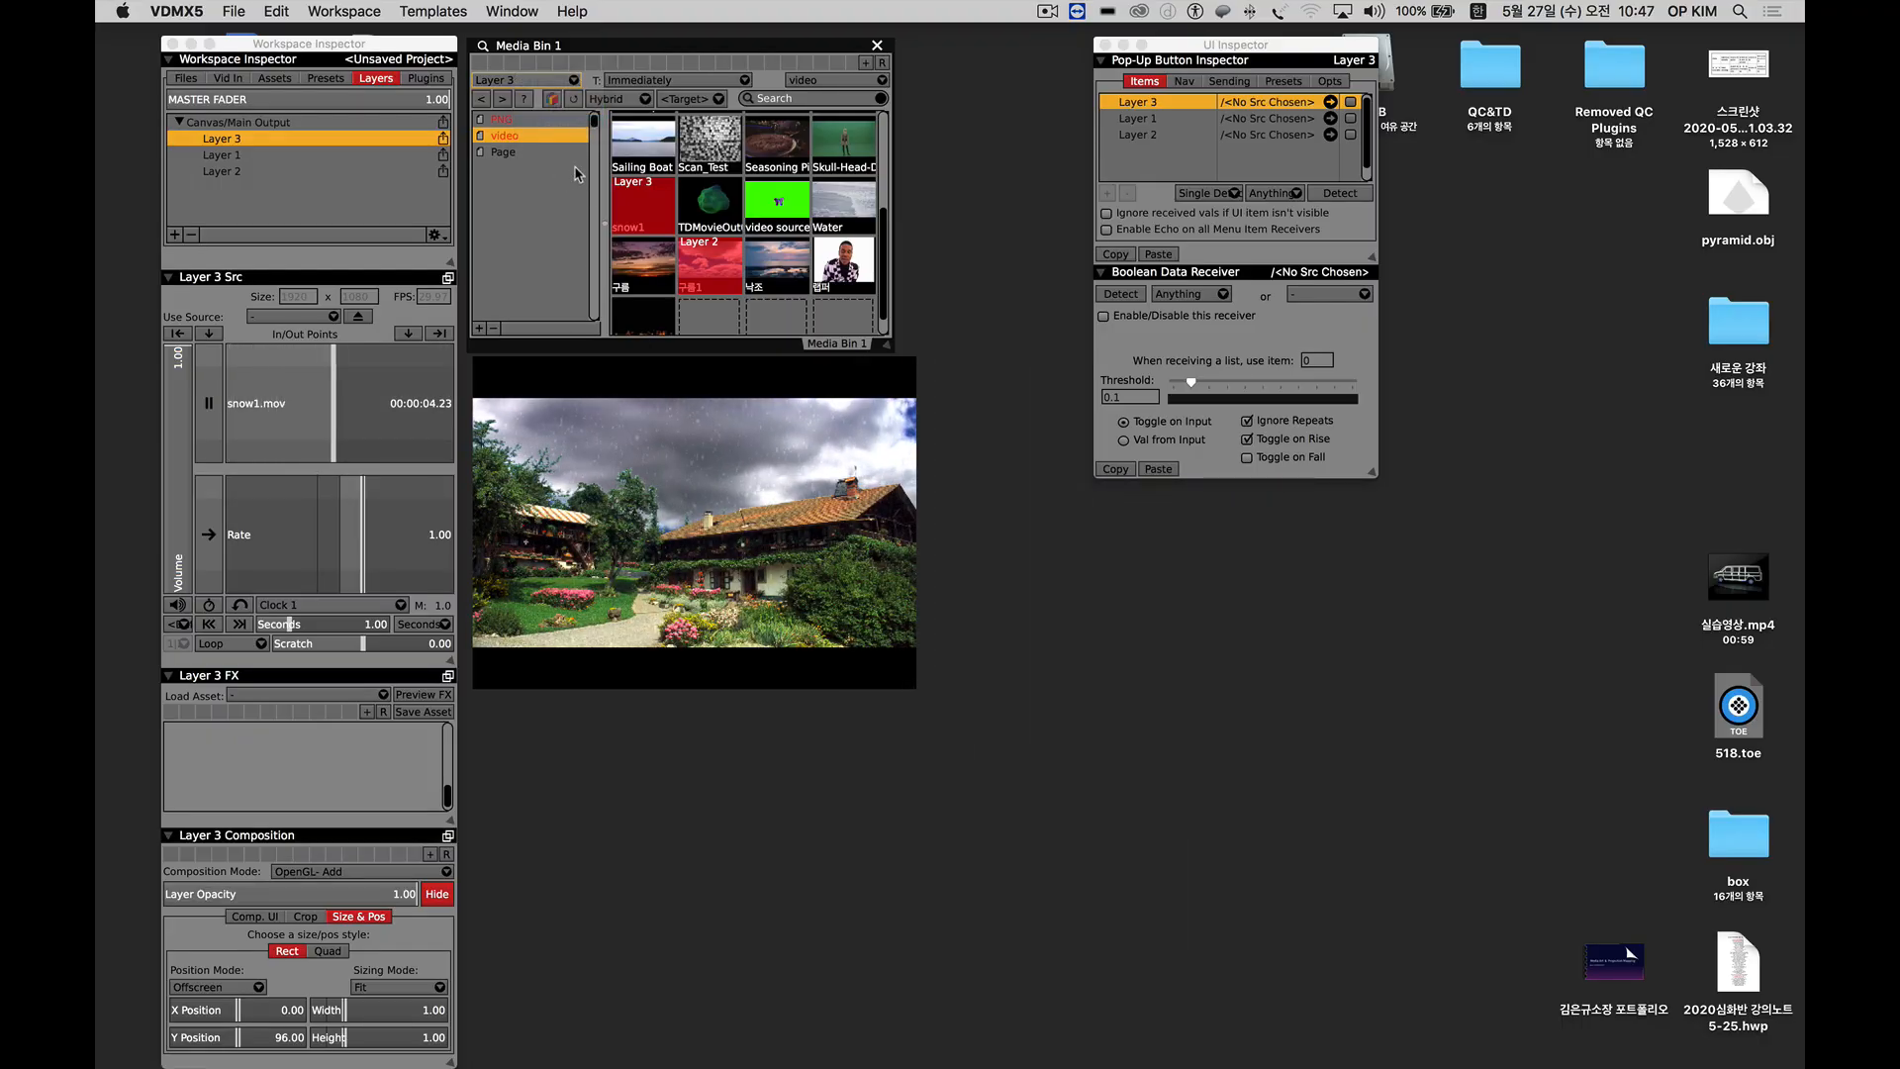
click(749, 274)
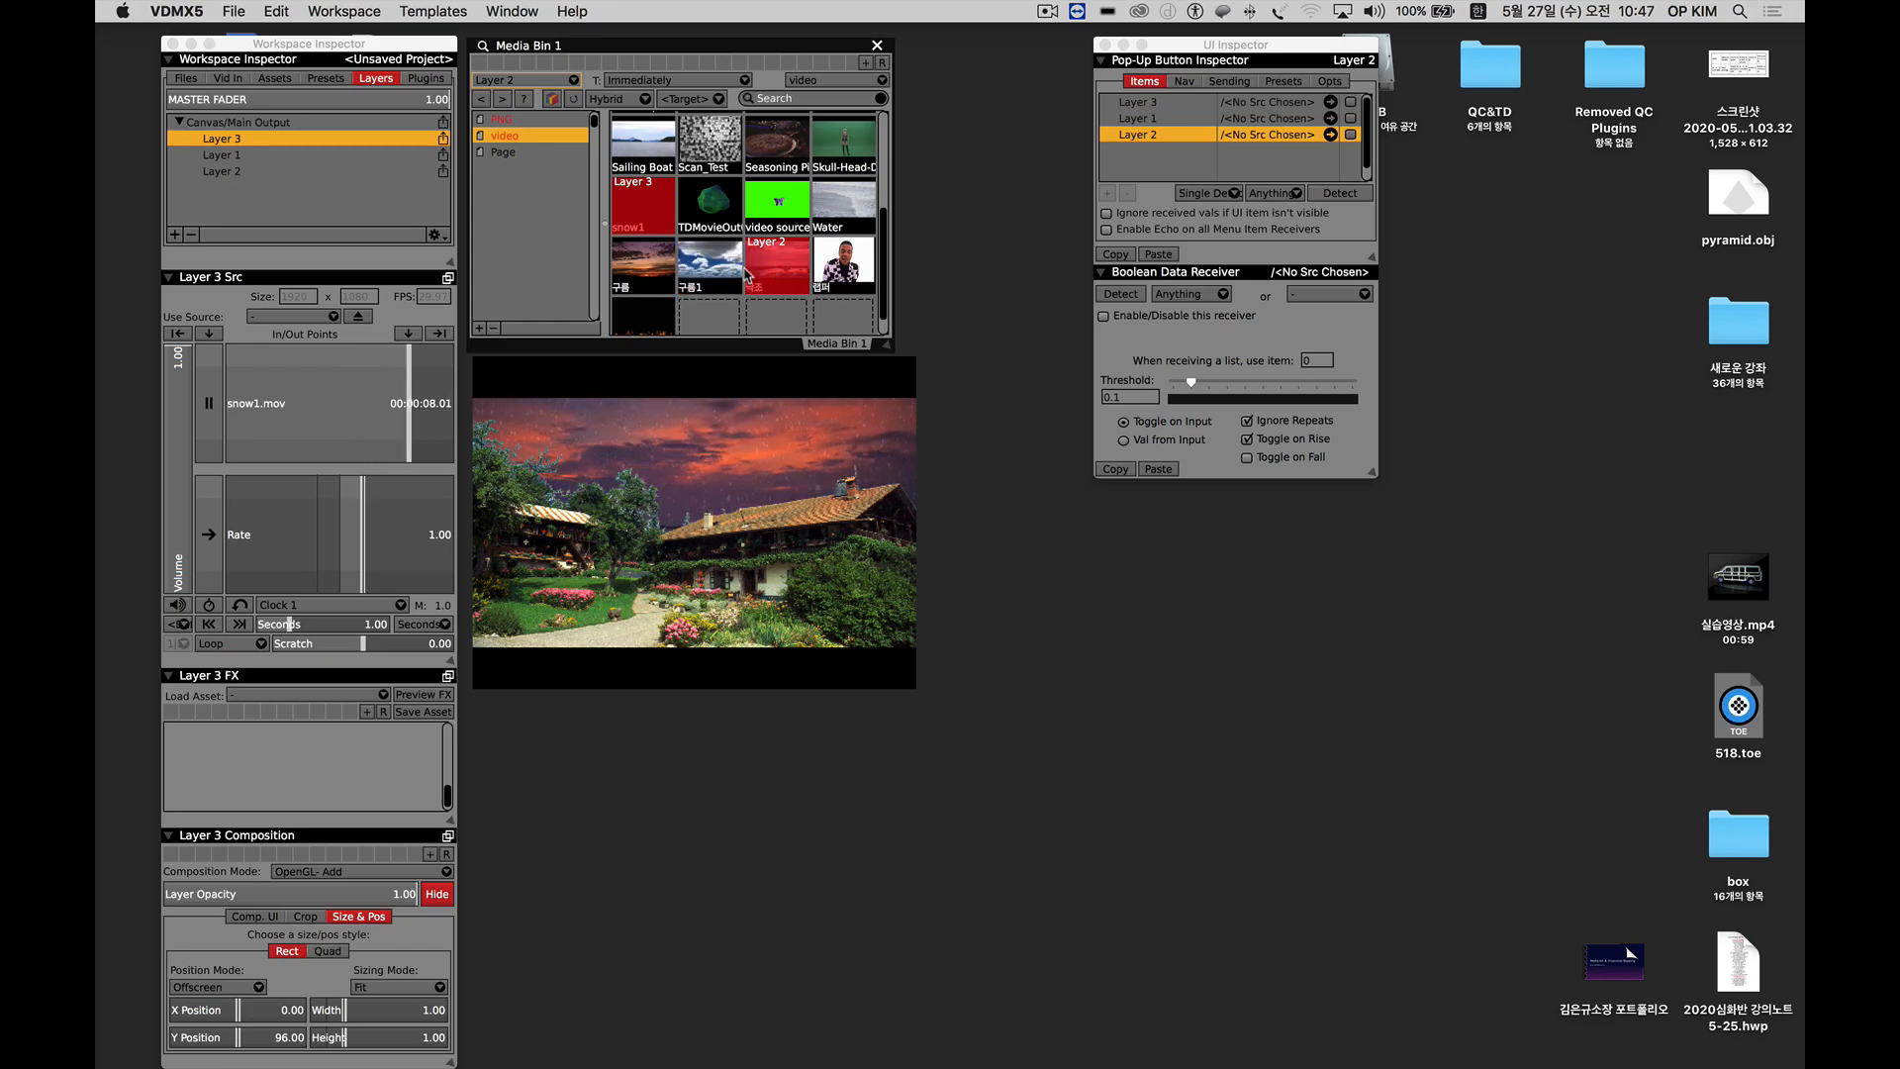
click(643, 277)
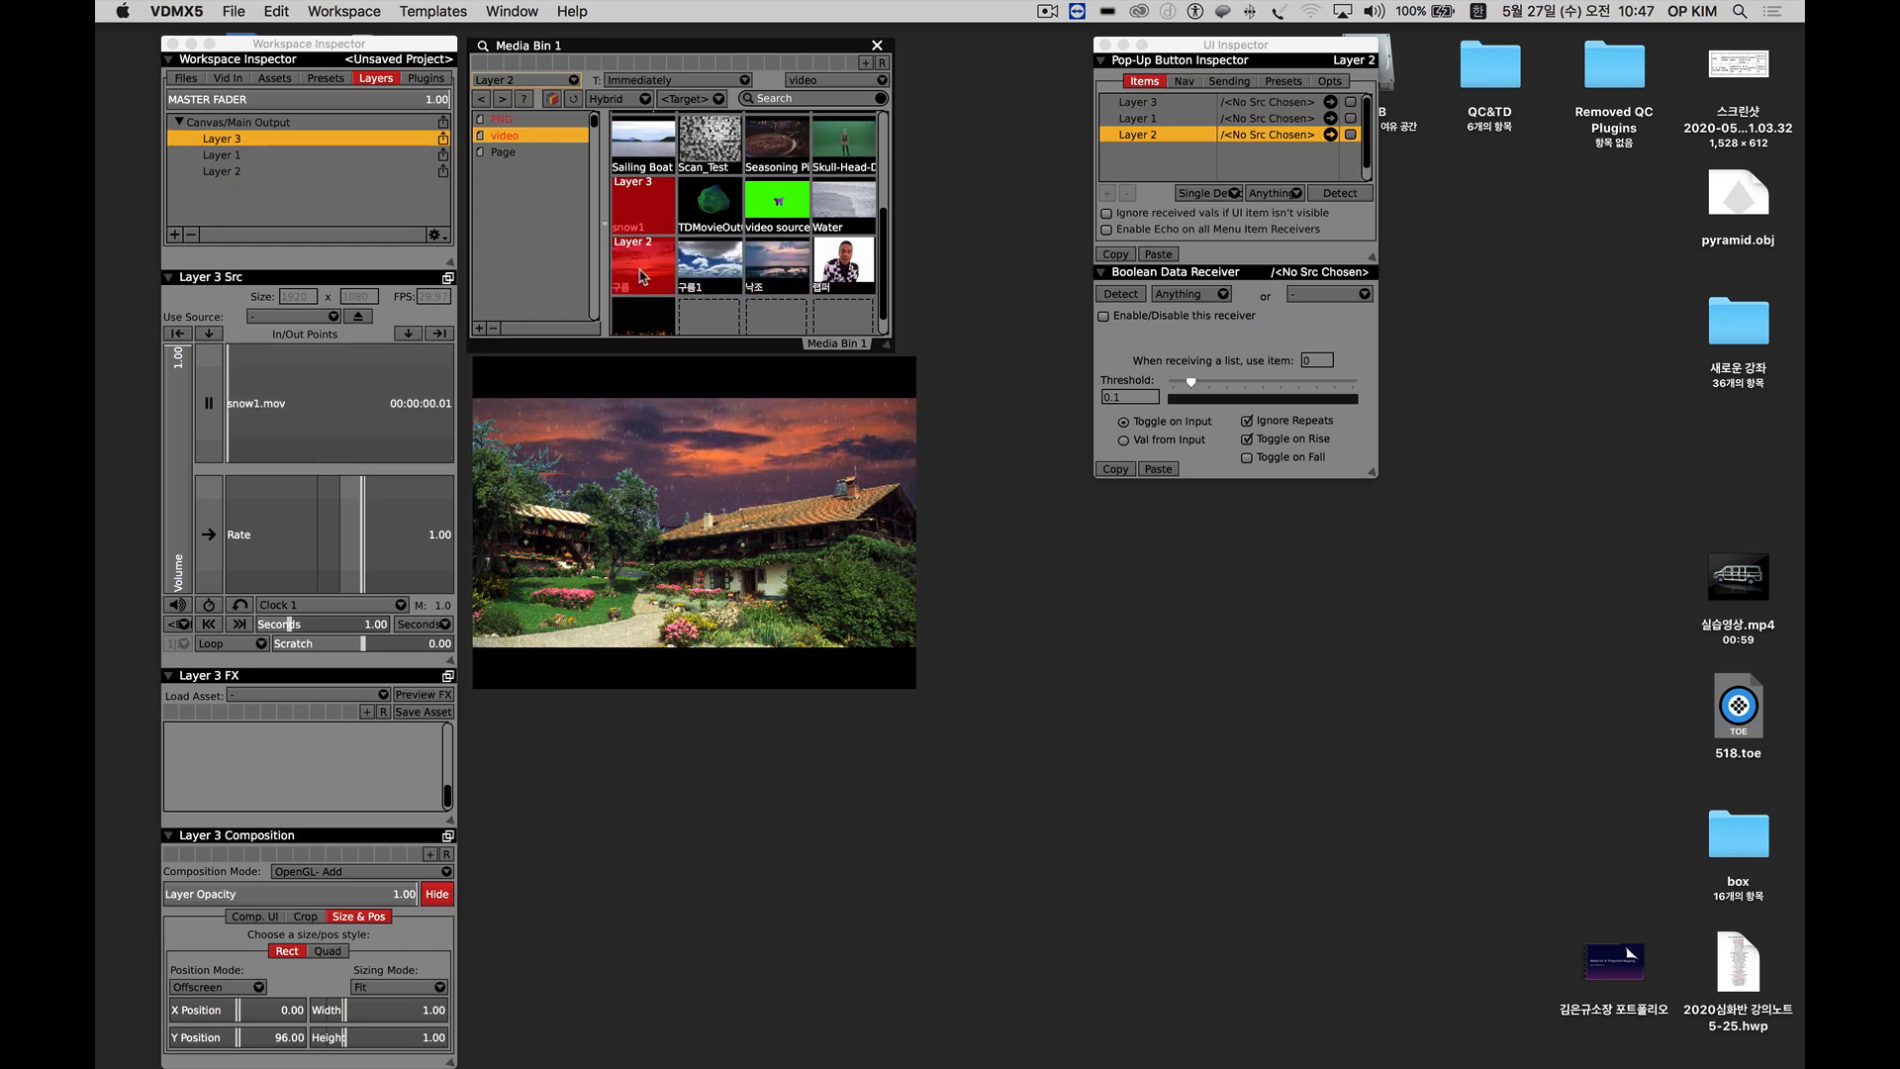
Try the Sailing Boat and Panorama clips on Layer 2, and put the 구름1 clip back on the layer.
scroll(837, 206, up, 1)
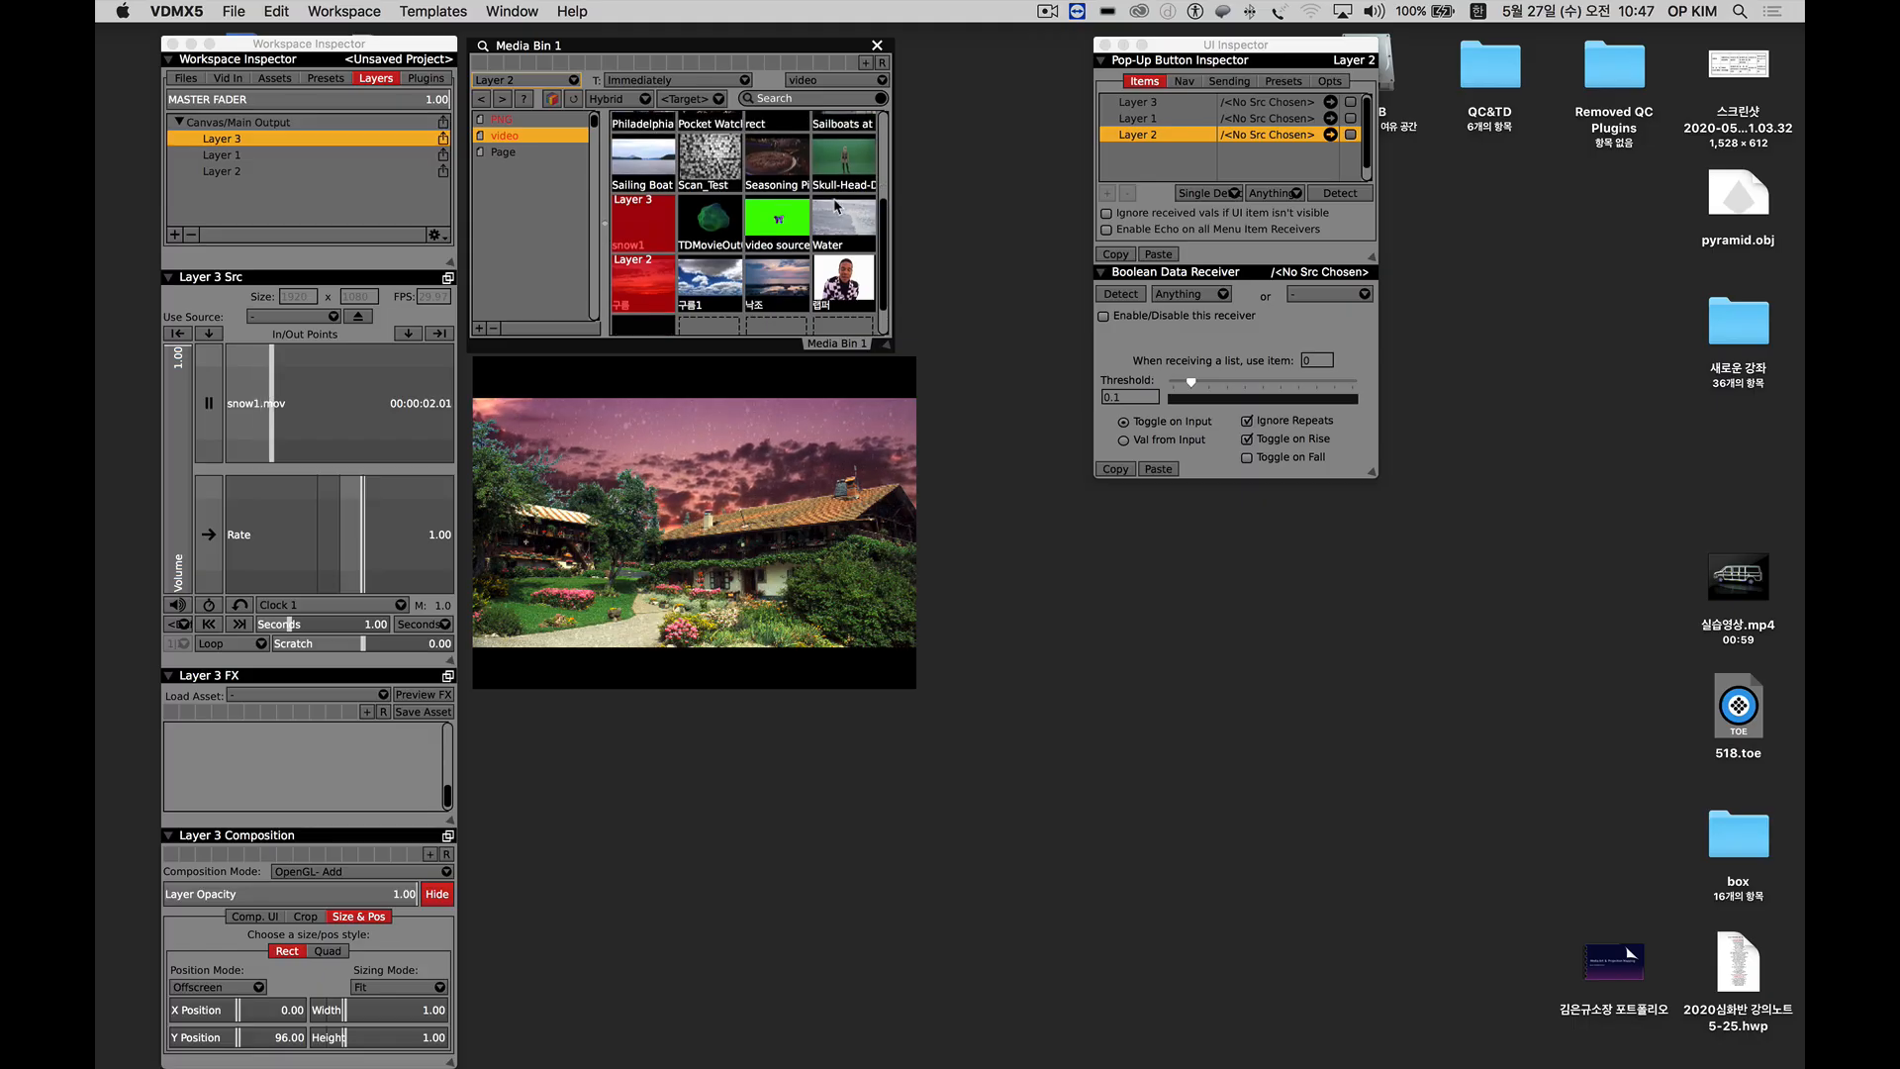
scroll(834, 206, up, 1)
click(645, 201)
scroll(814, 253, up, 1)
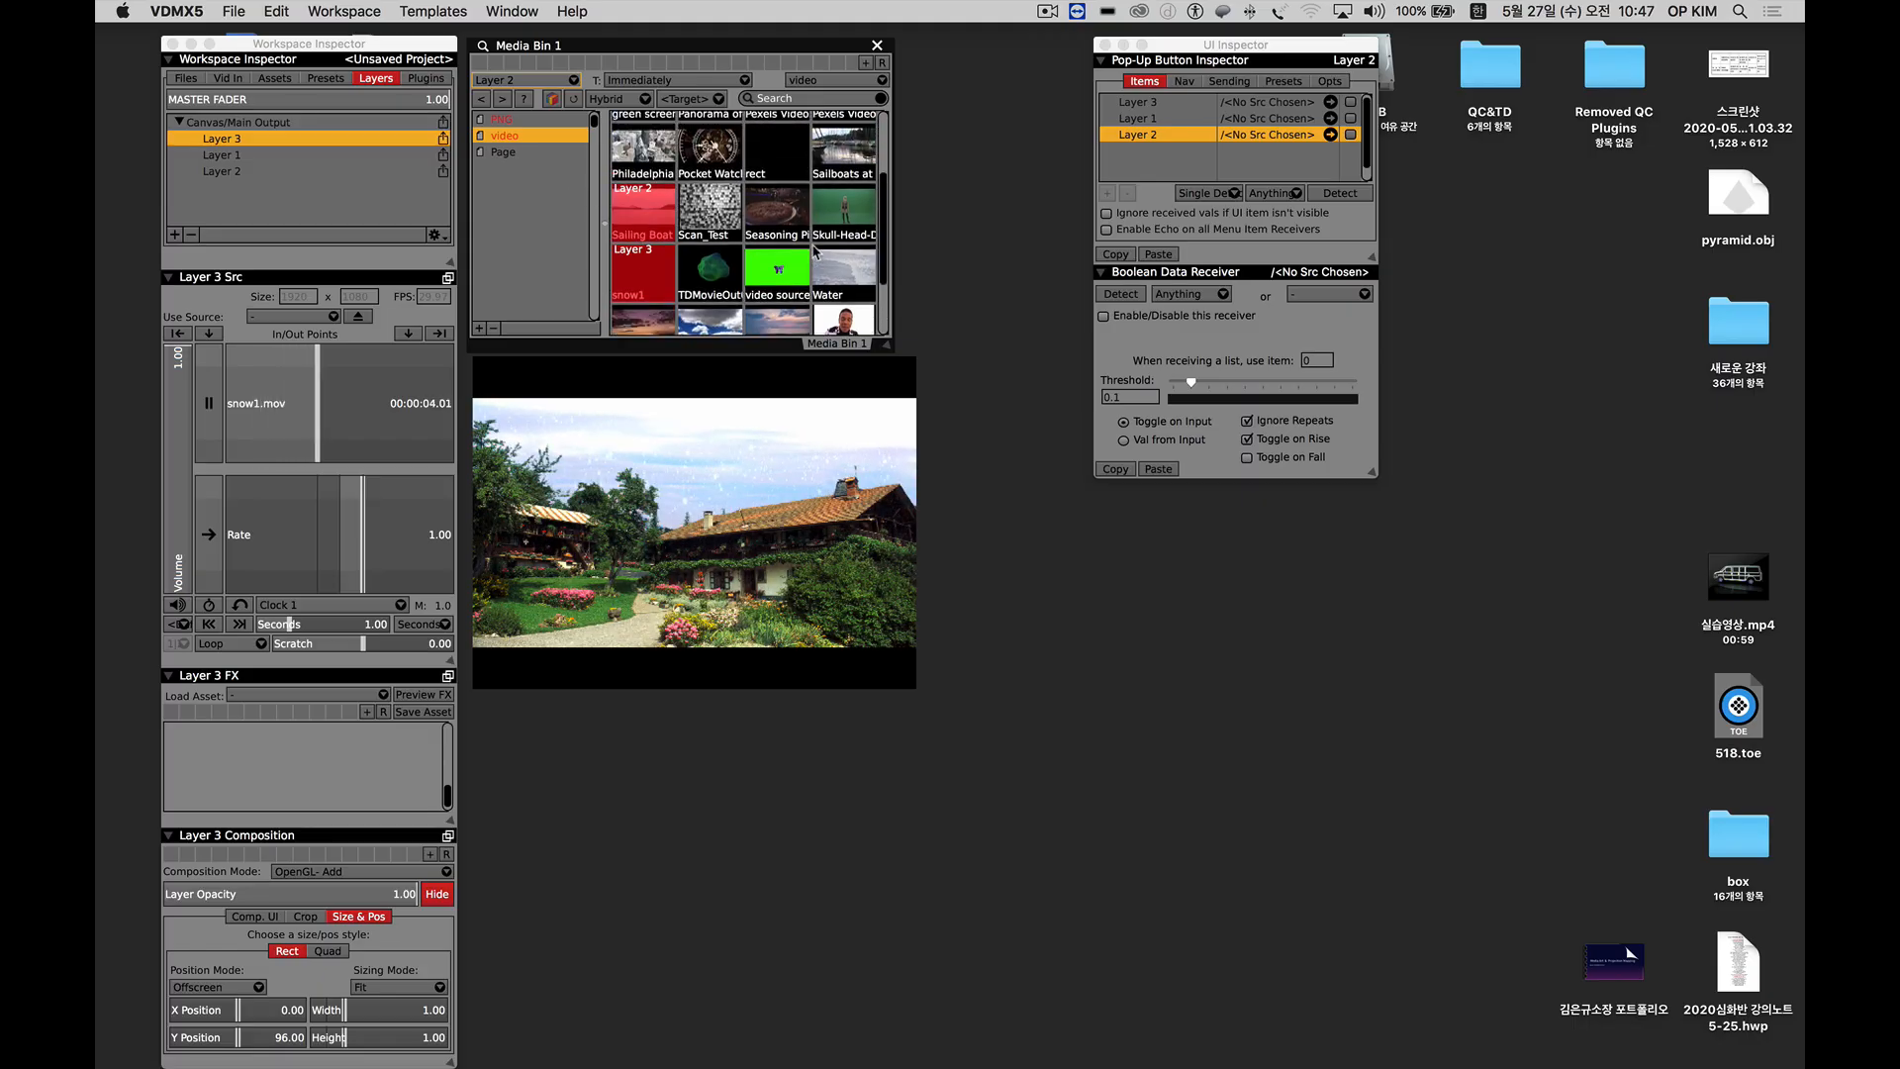
scroll(826, 252, up, 1)
scroll(846, 216, up, 1)
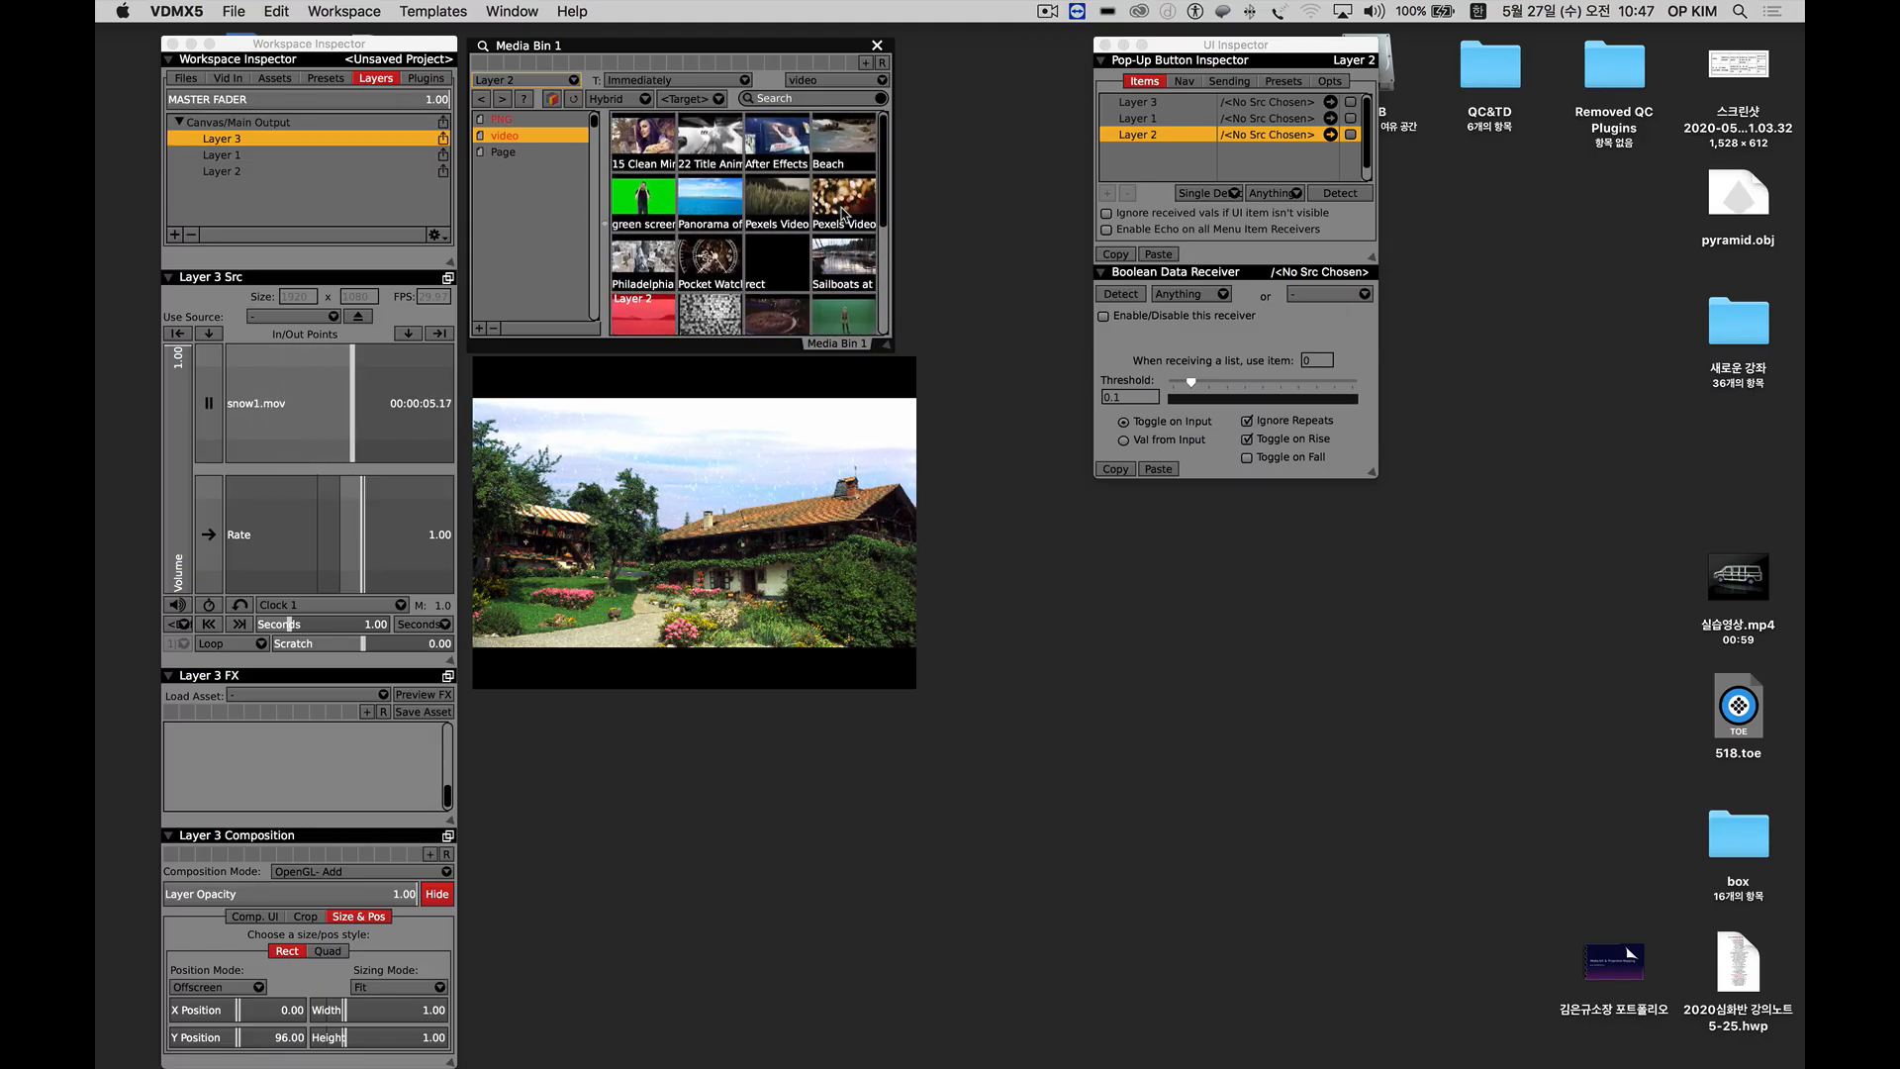
click(714, 210)
click(243, 198)
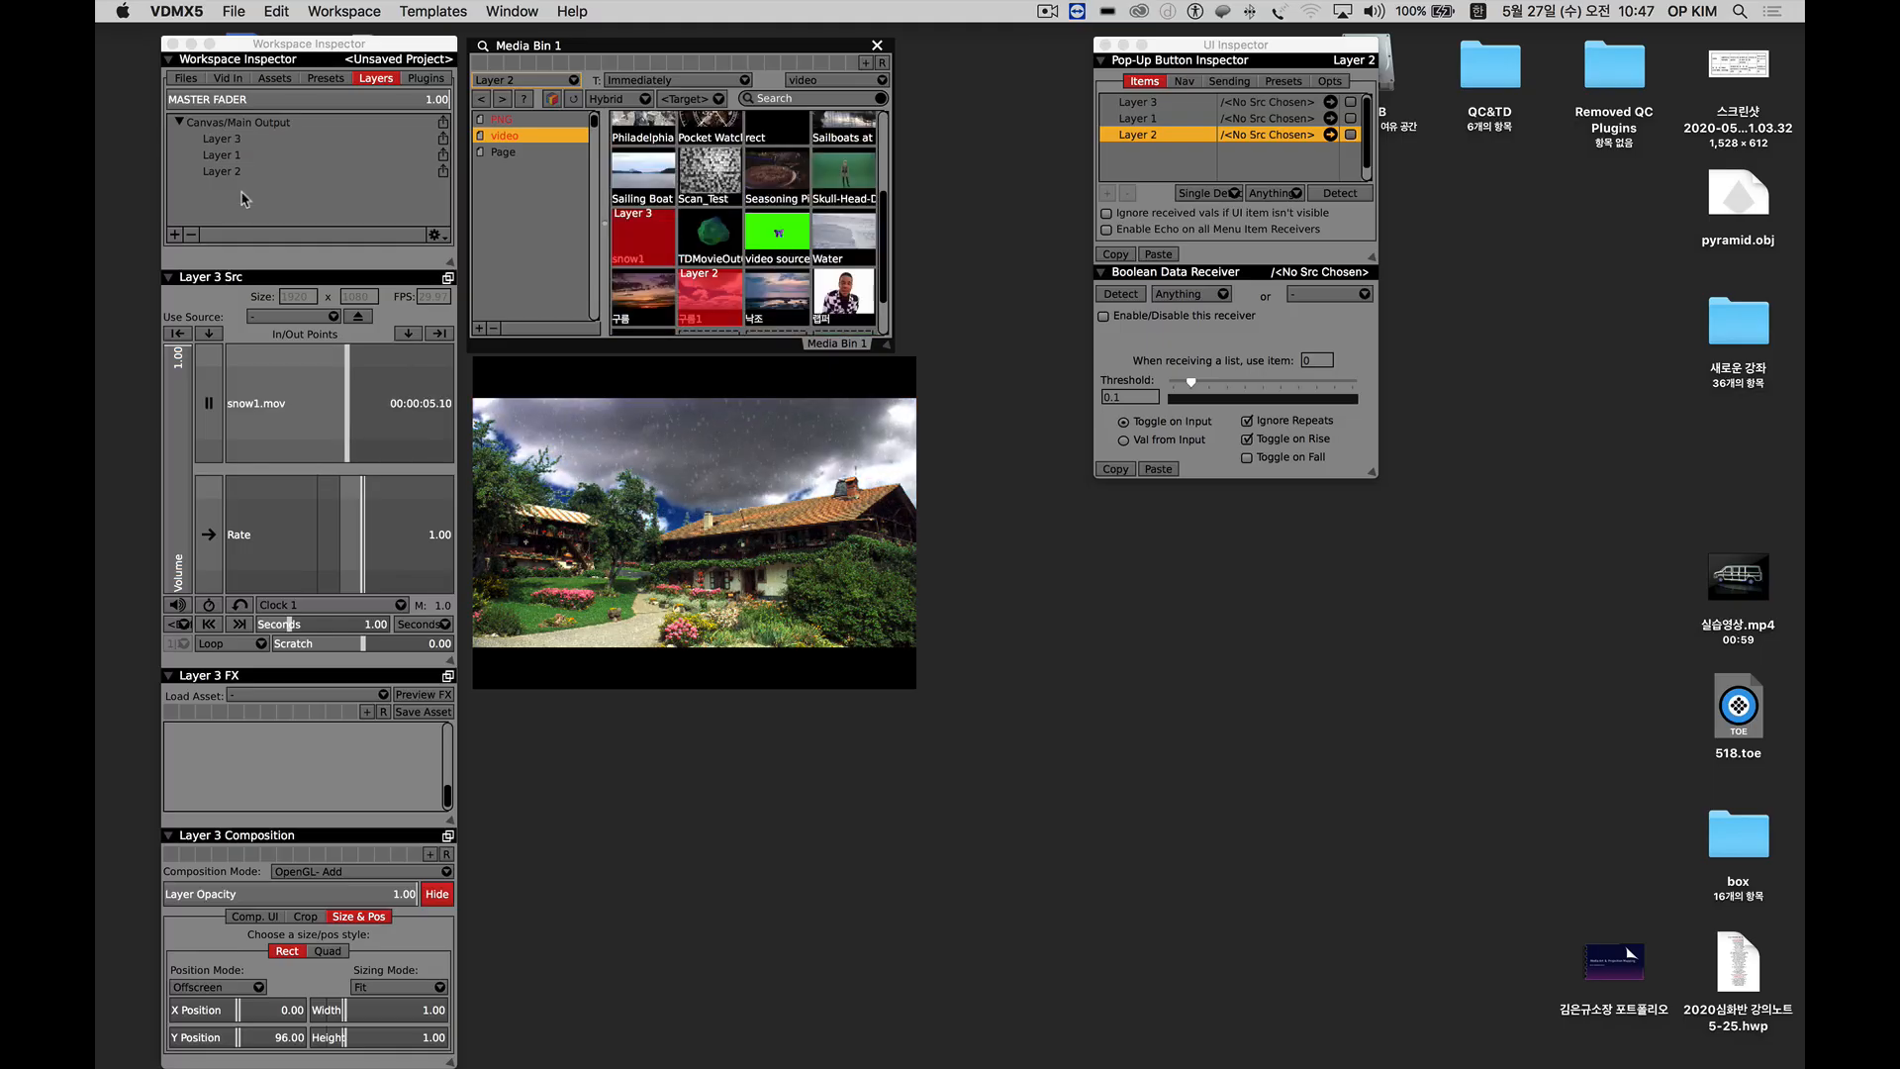
drag(243, 198, 243, 136)
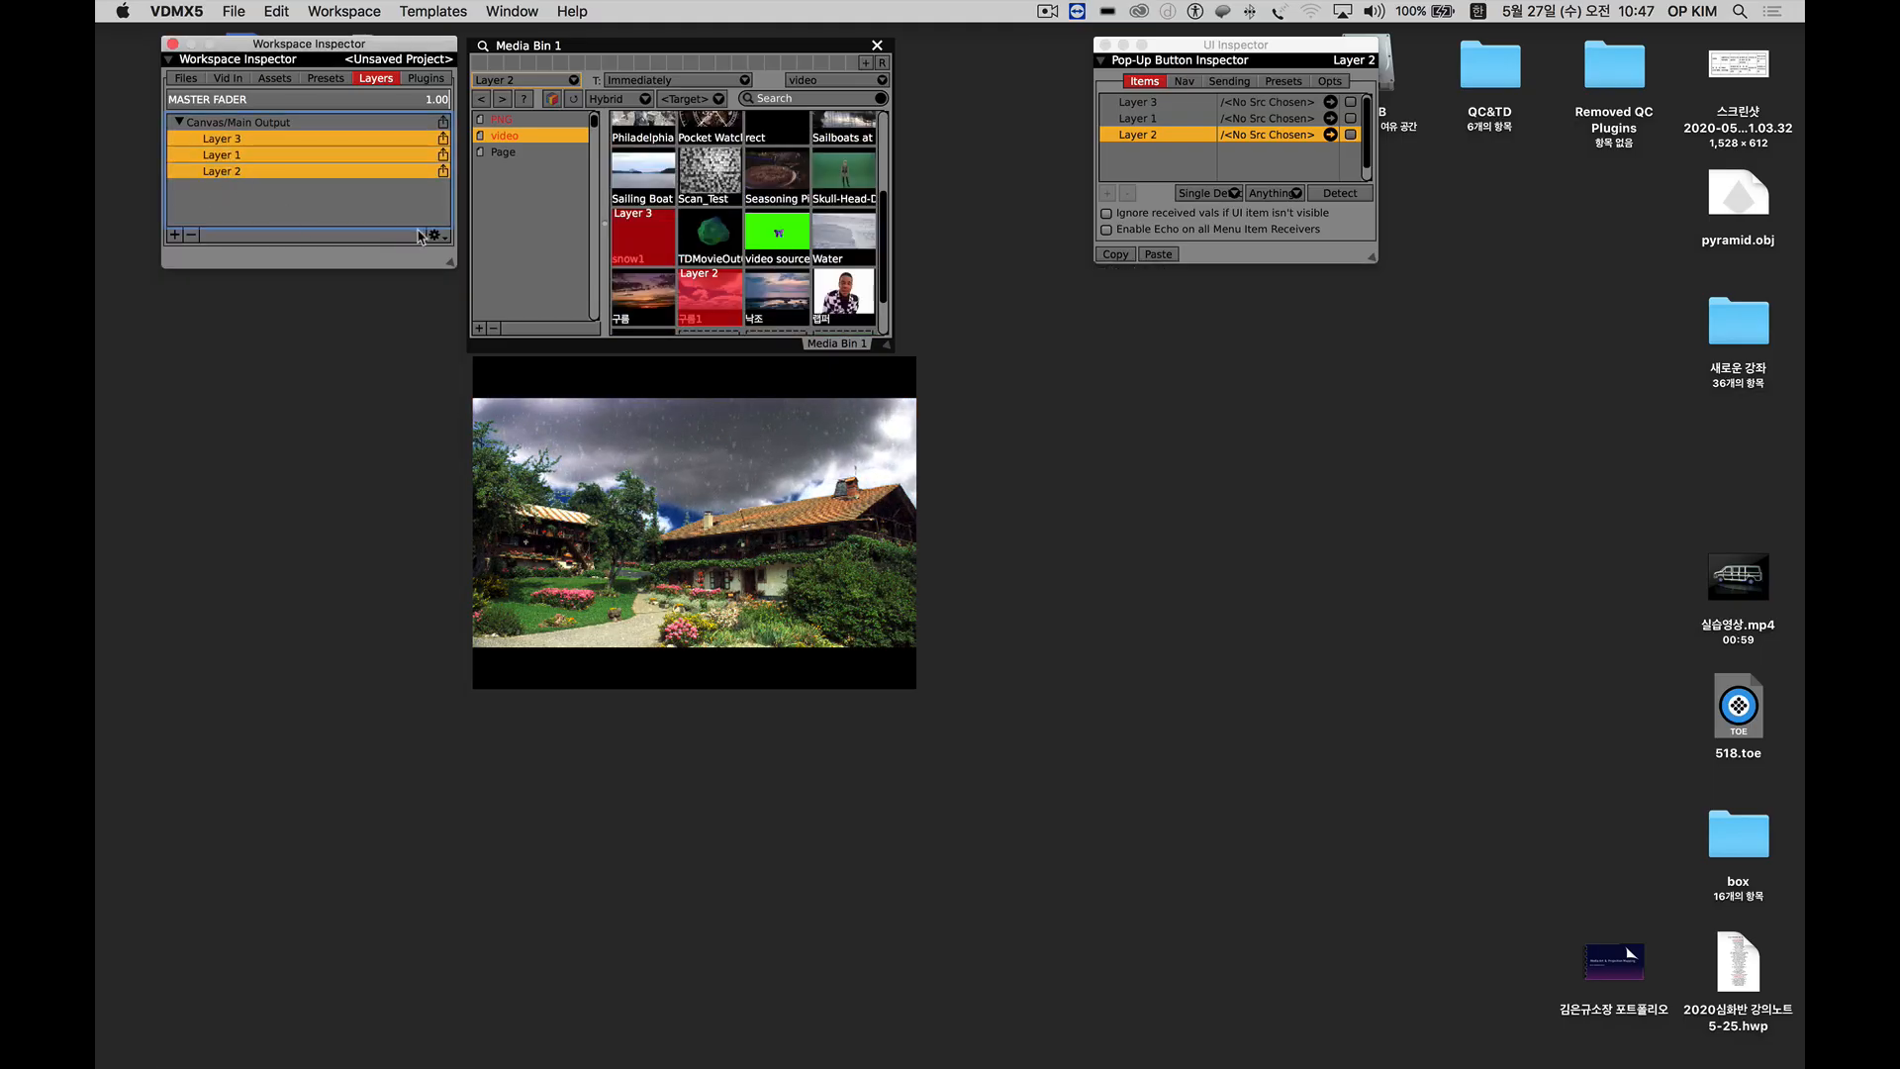
click(436, 237)
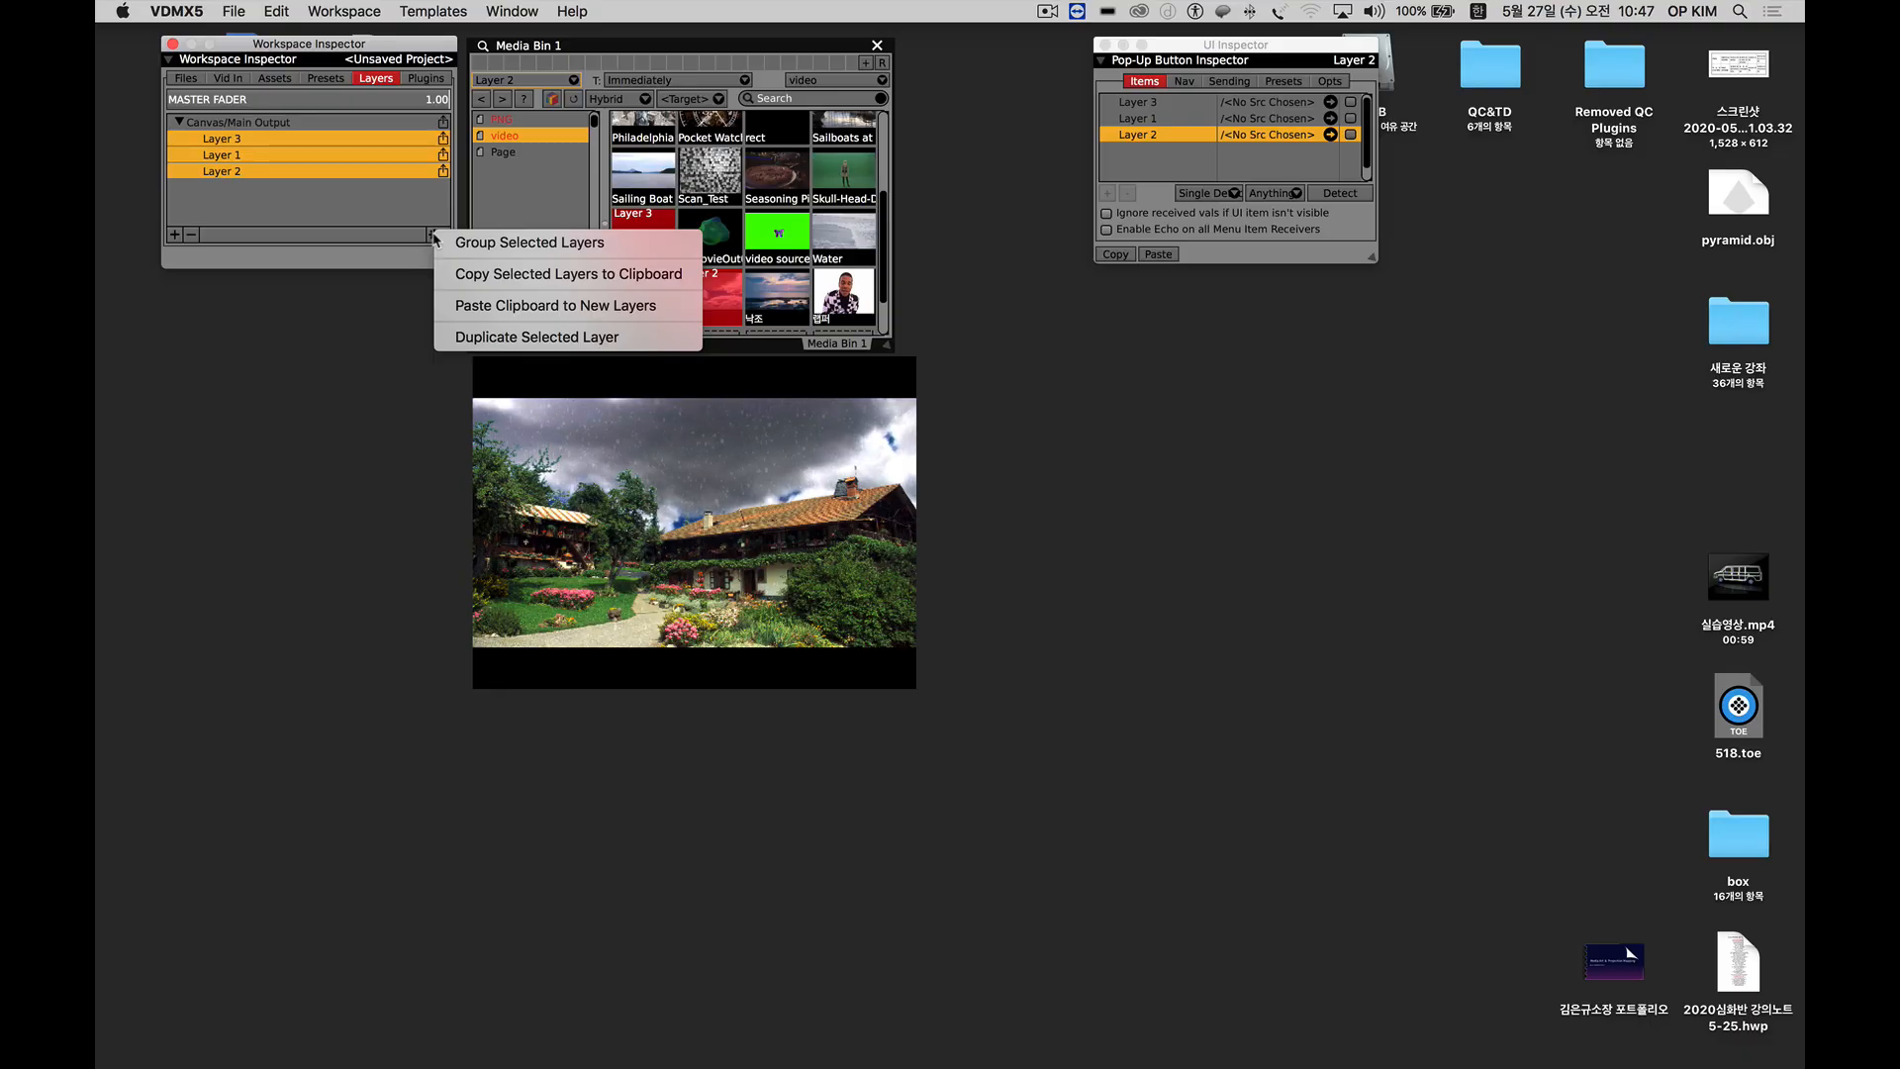
click(371, 197)
click(221, 197)
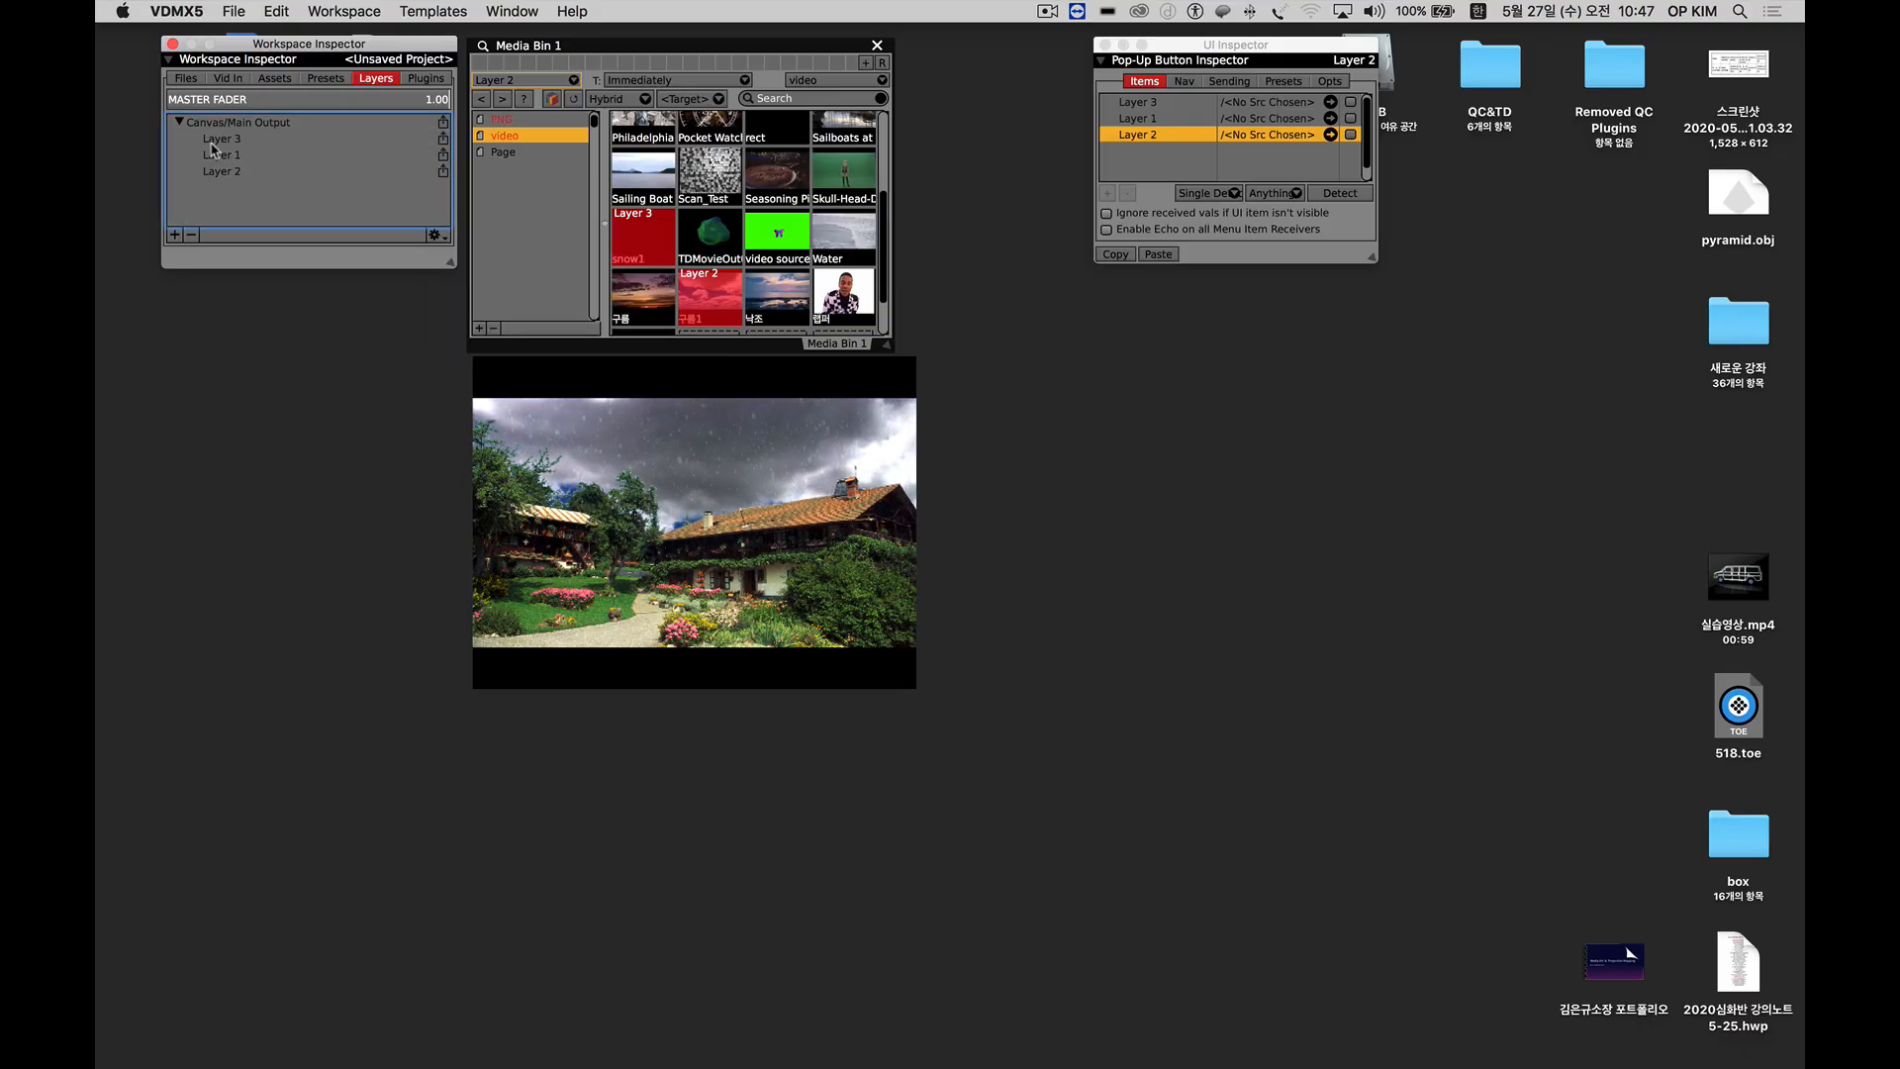
Check the settings of the individual layers, select Layer 2 and shorten its source section in the Workspace Inspector.
click(217, 154)
click(218, 172)
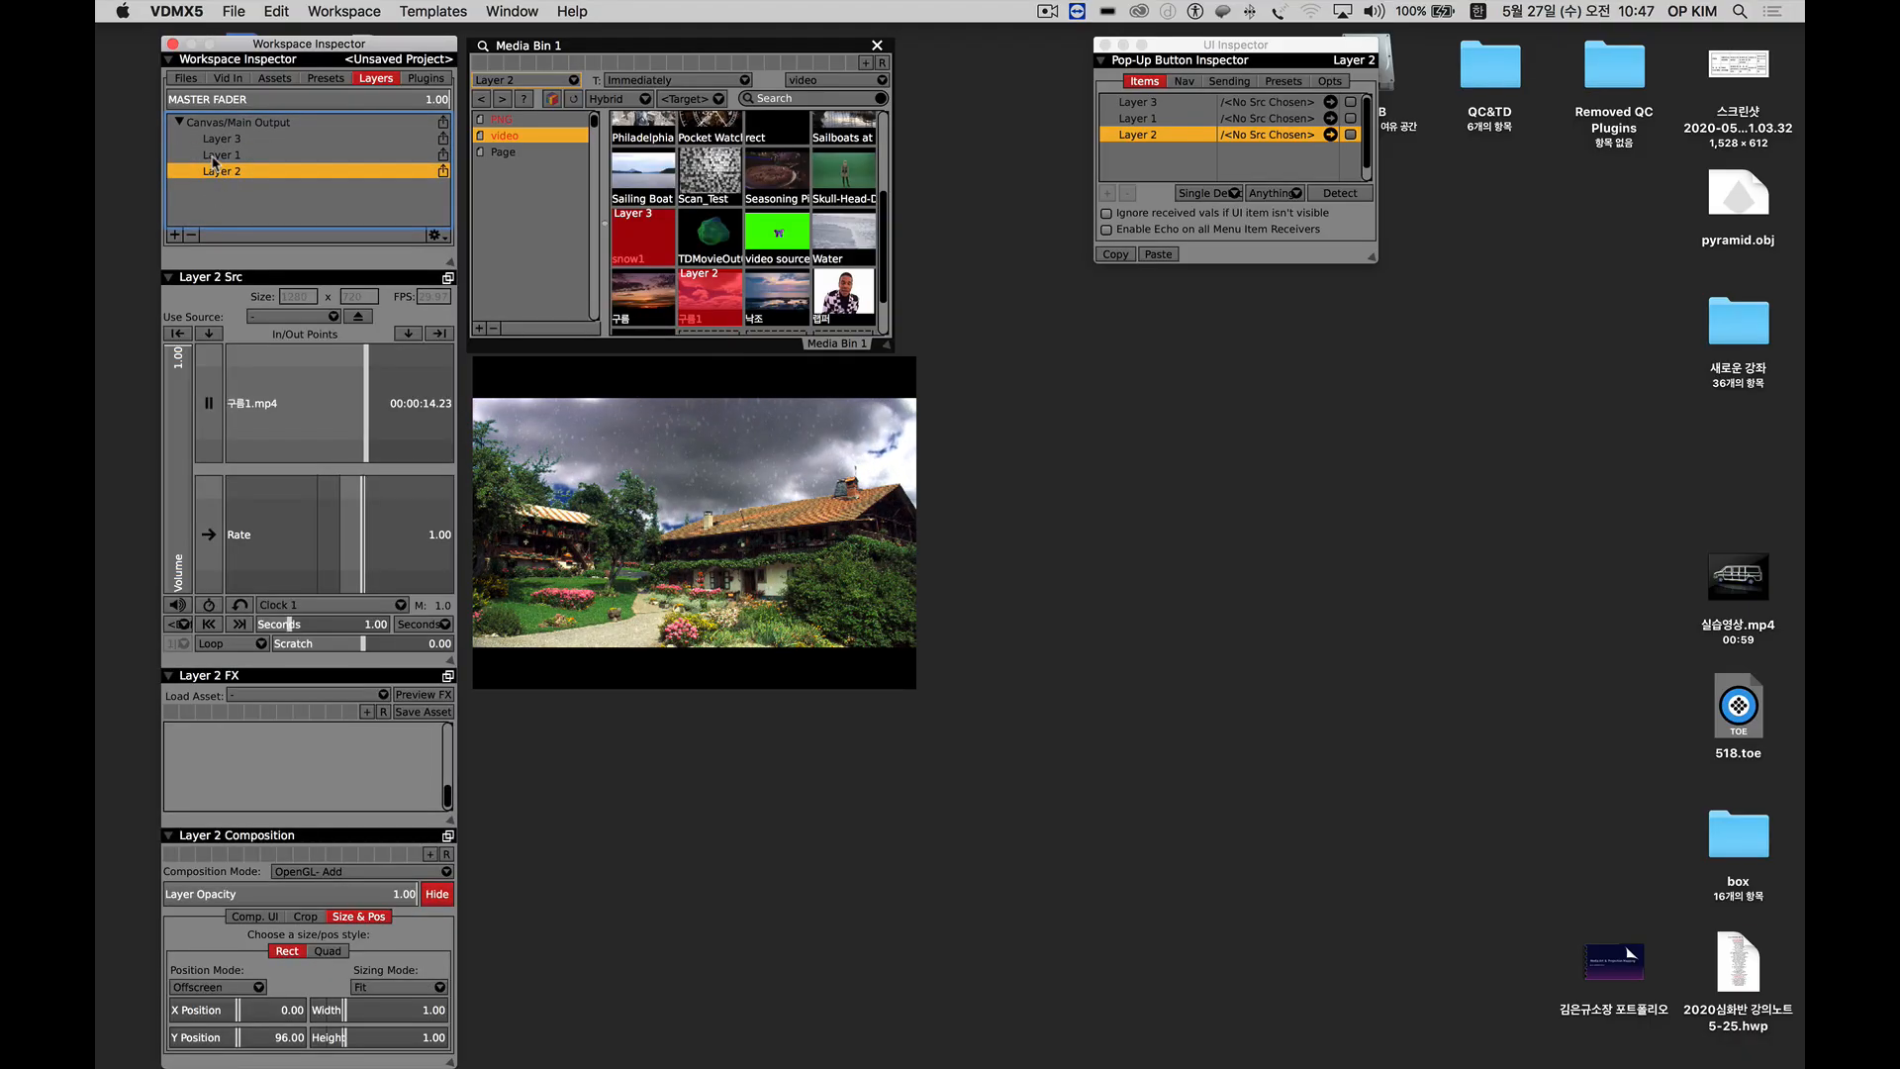
click(215, 140)
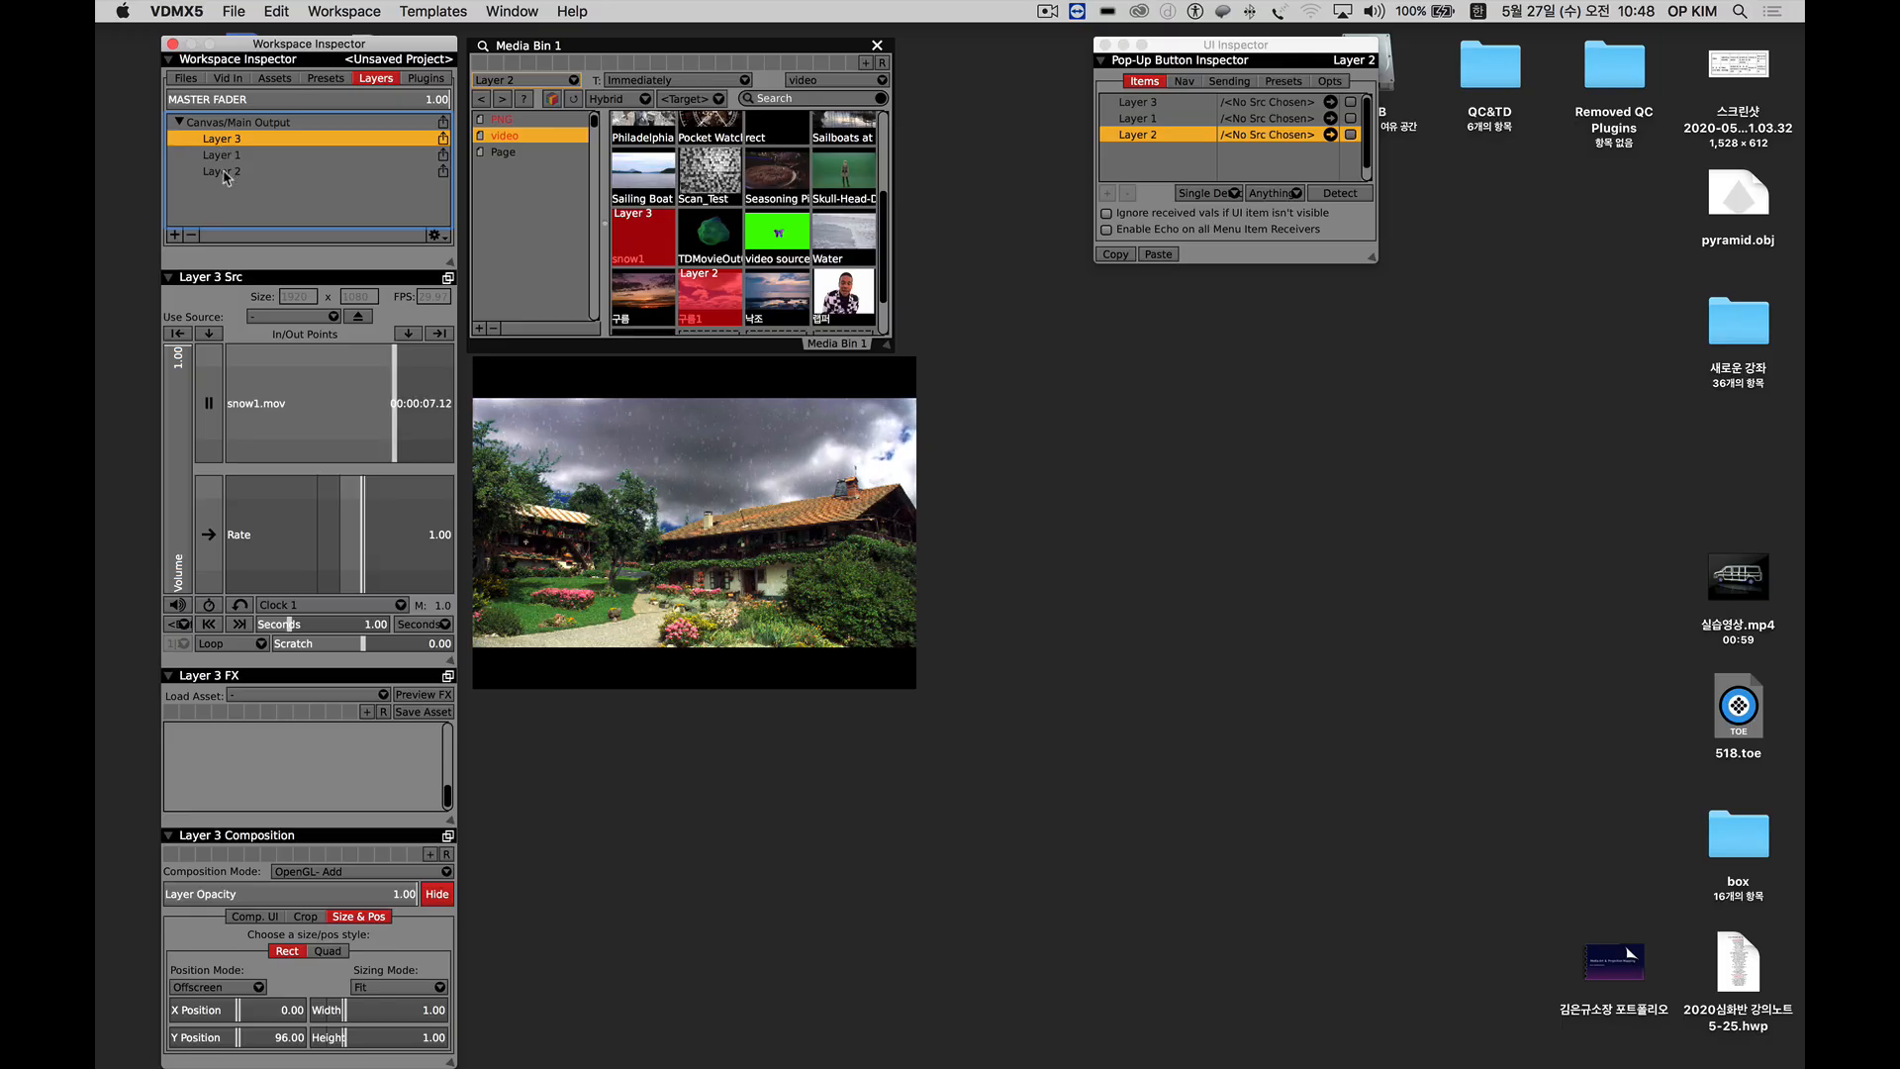
click(224, 172)
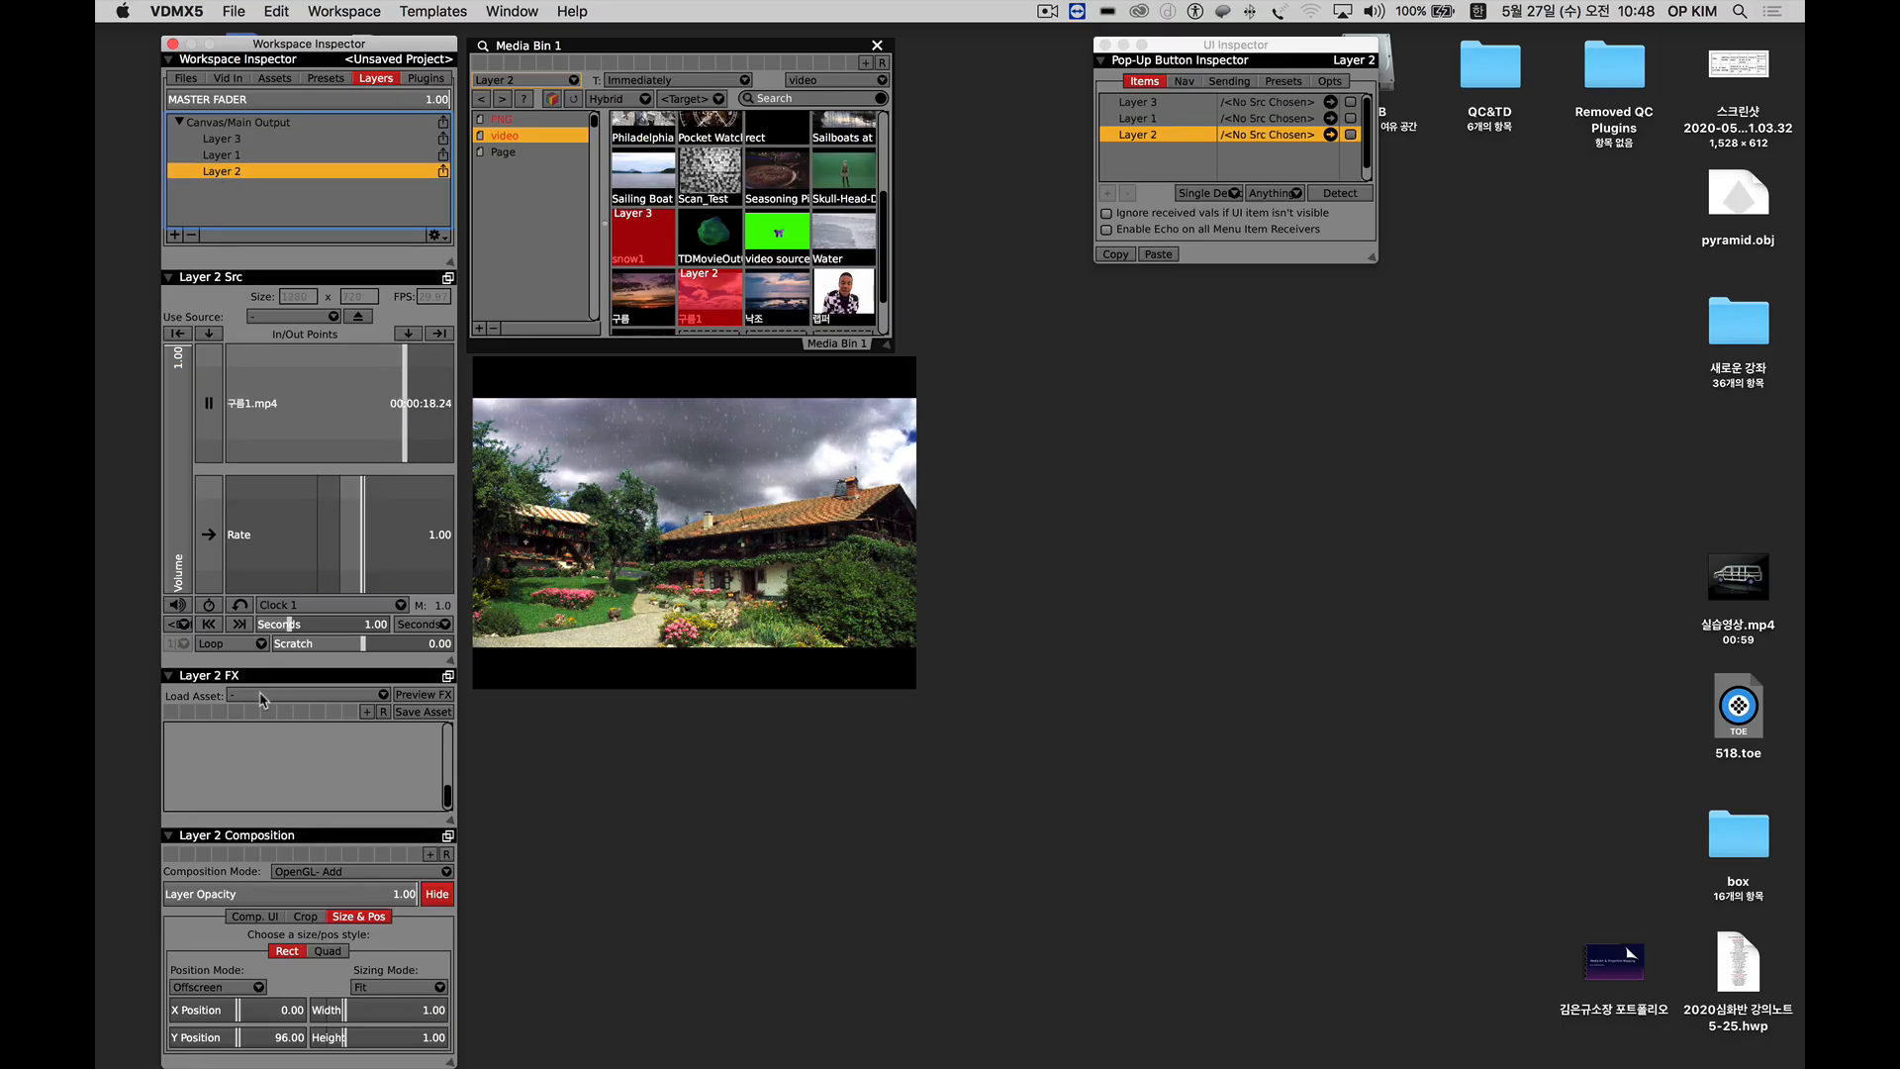
drag(448, 665, 451, 605)
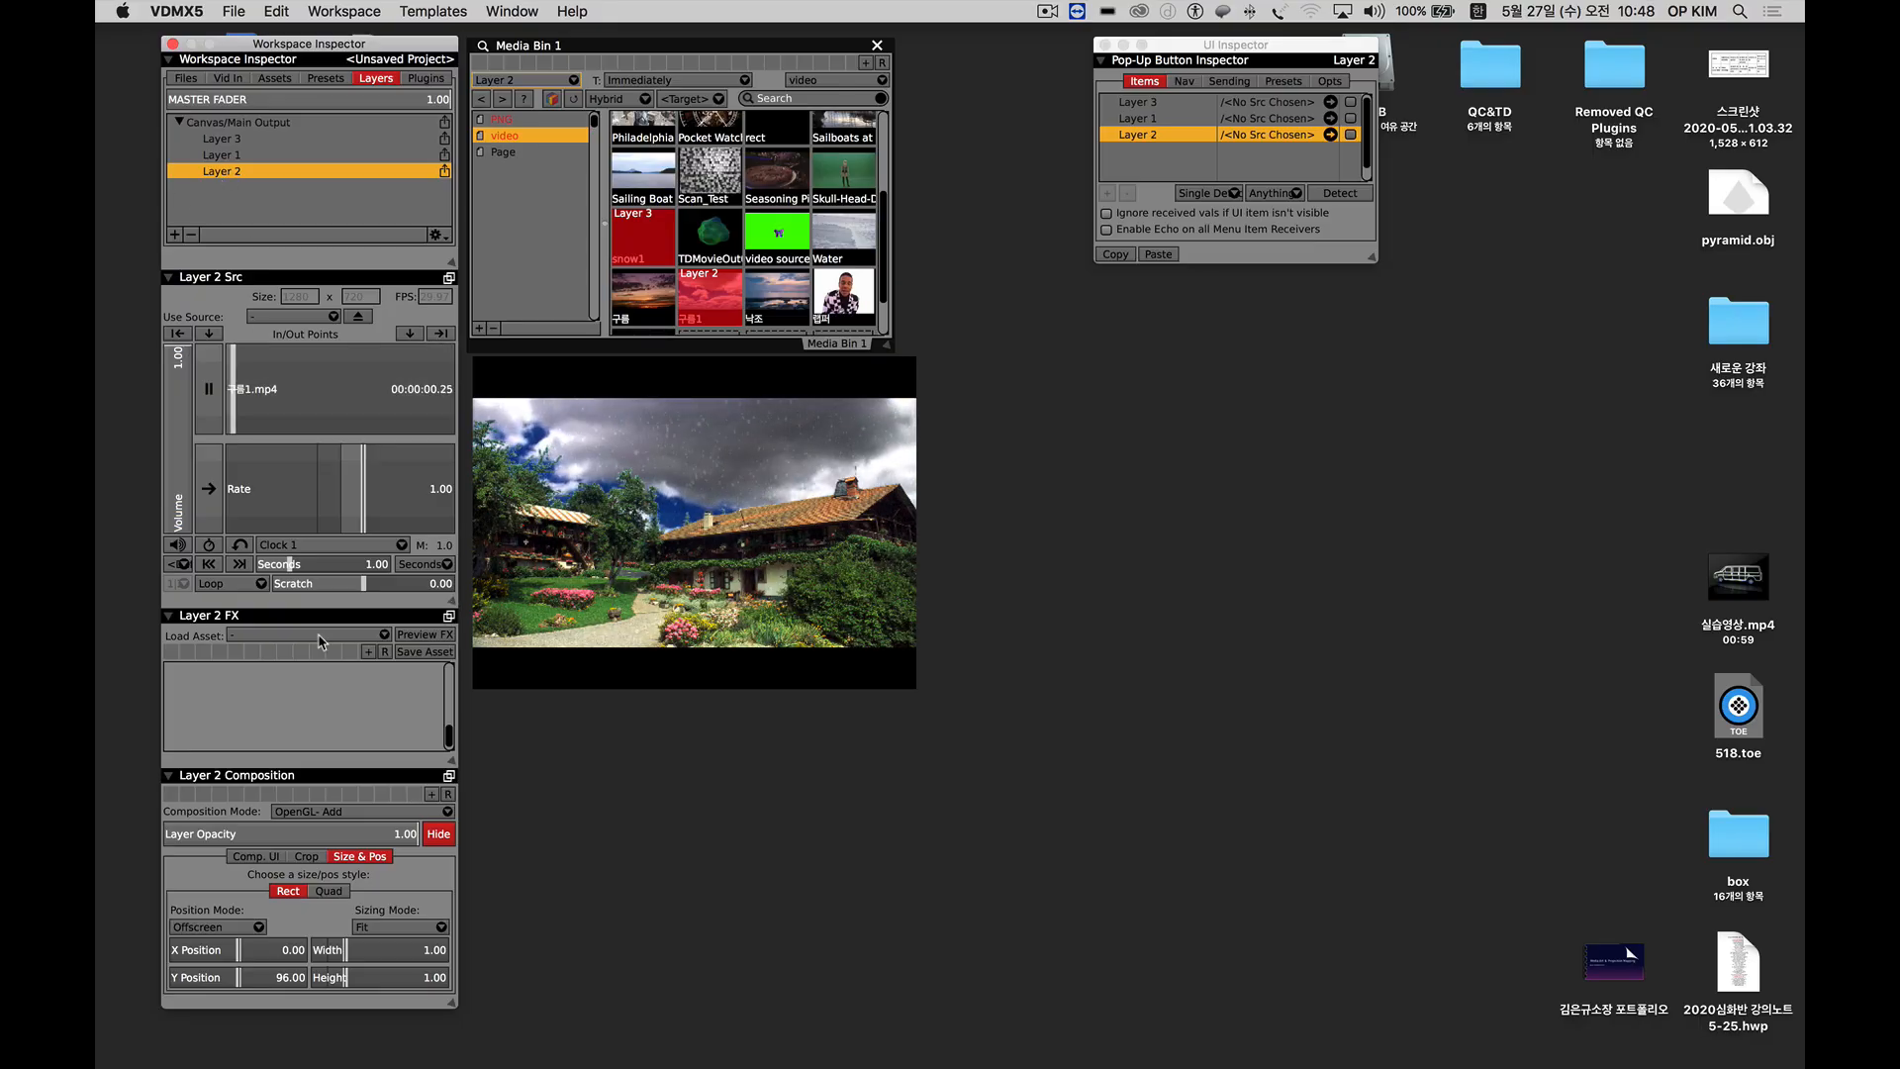
Try the Stylize Comic Effect on Layer 2, vary its Wet/Dry amount, and remove the effect.
click(295, 635)
mouse_move(303, 934)
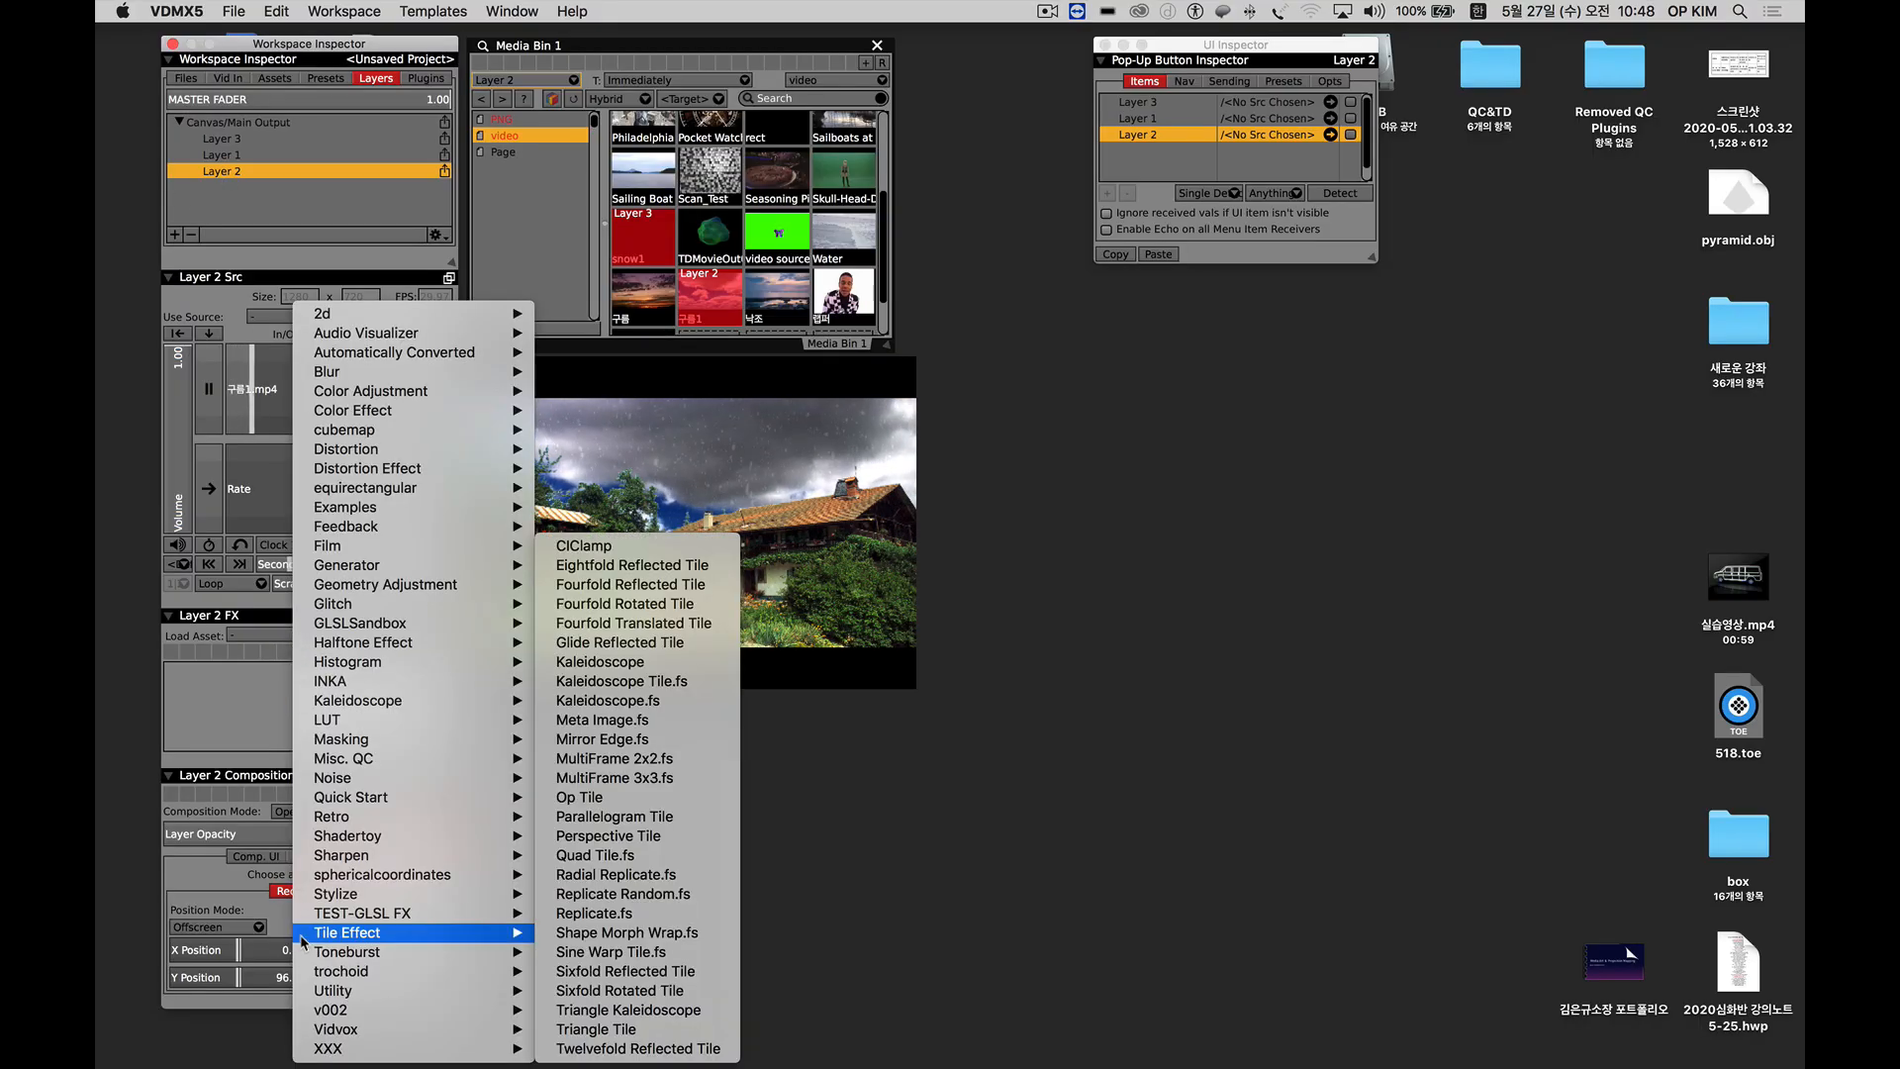
mouse_move(317, 893)
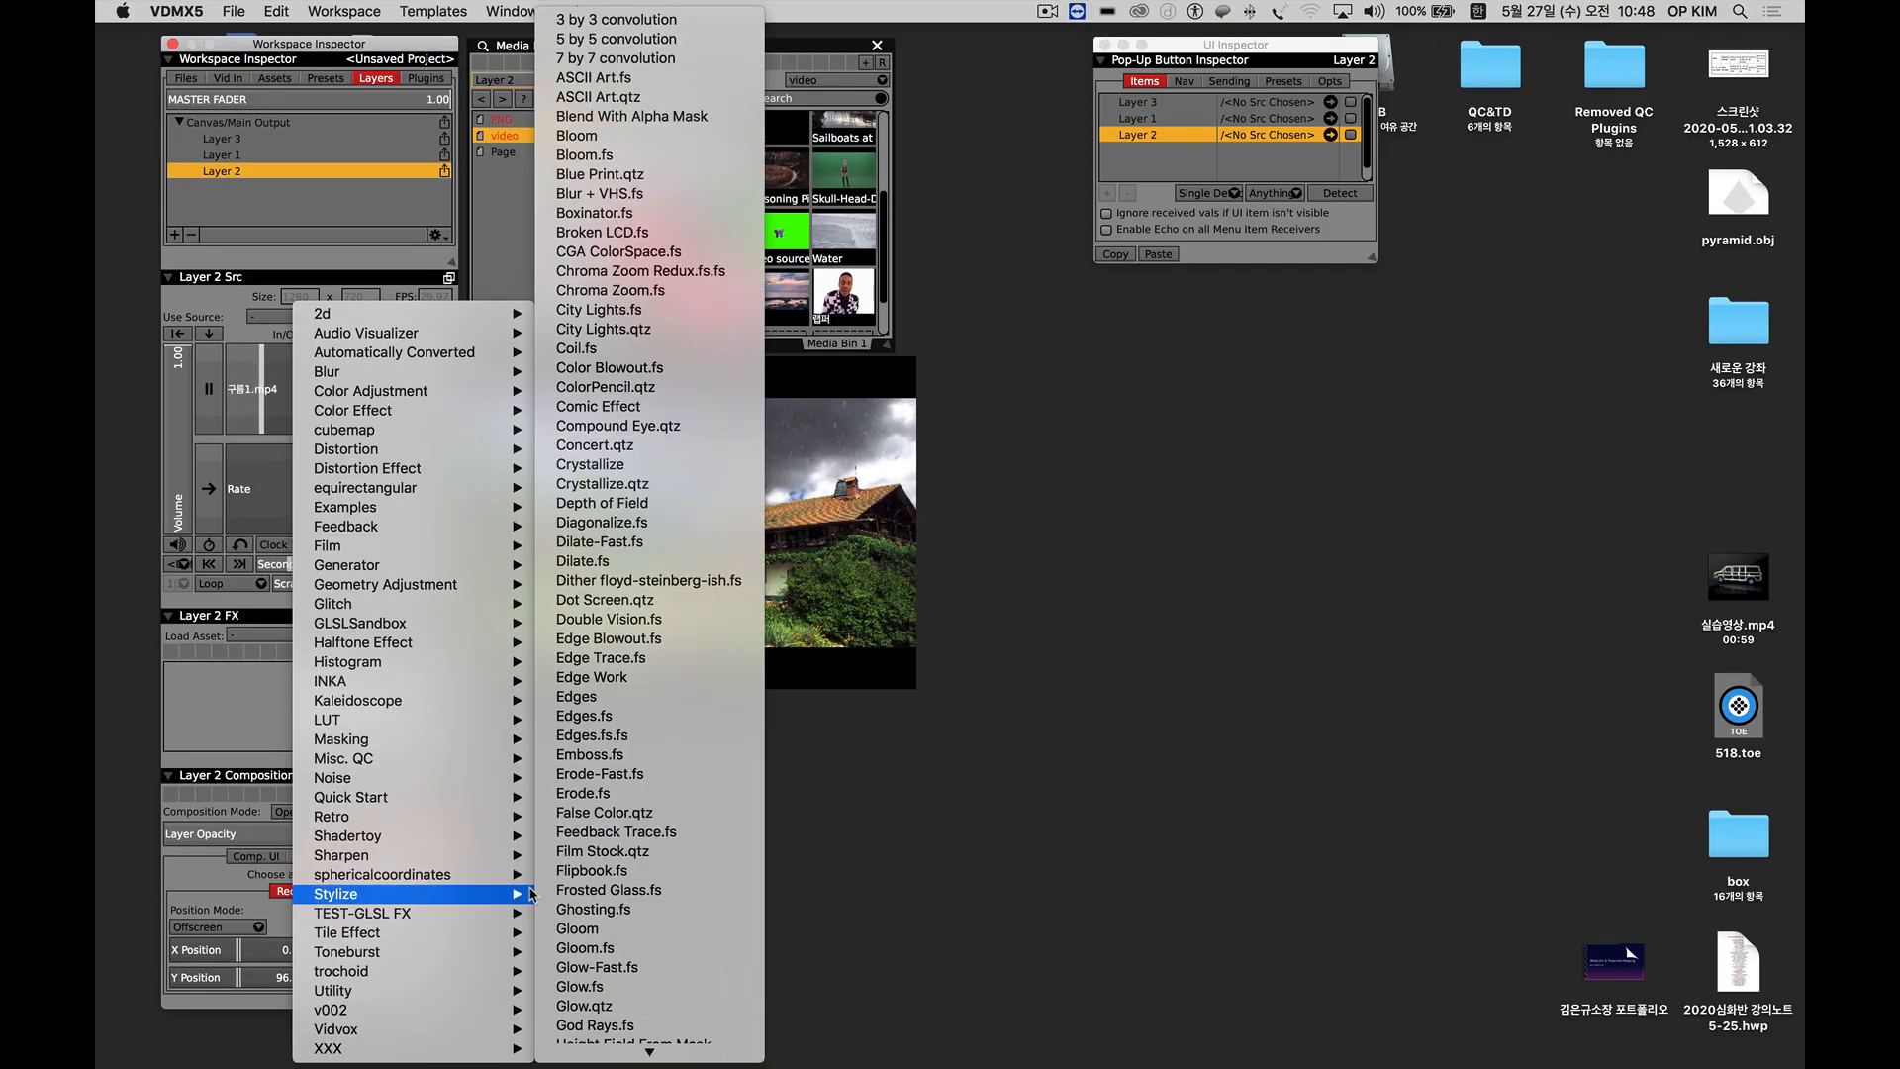
click(611, 410)
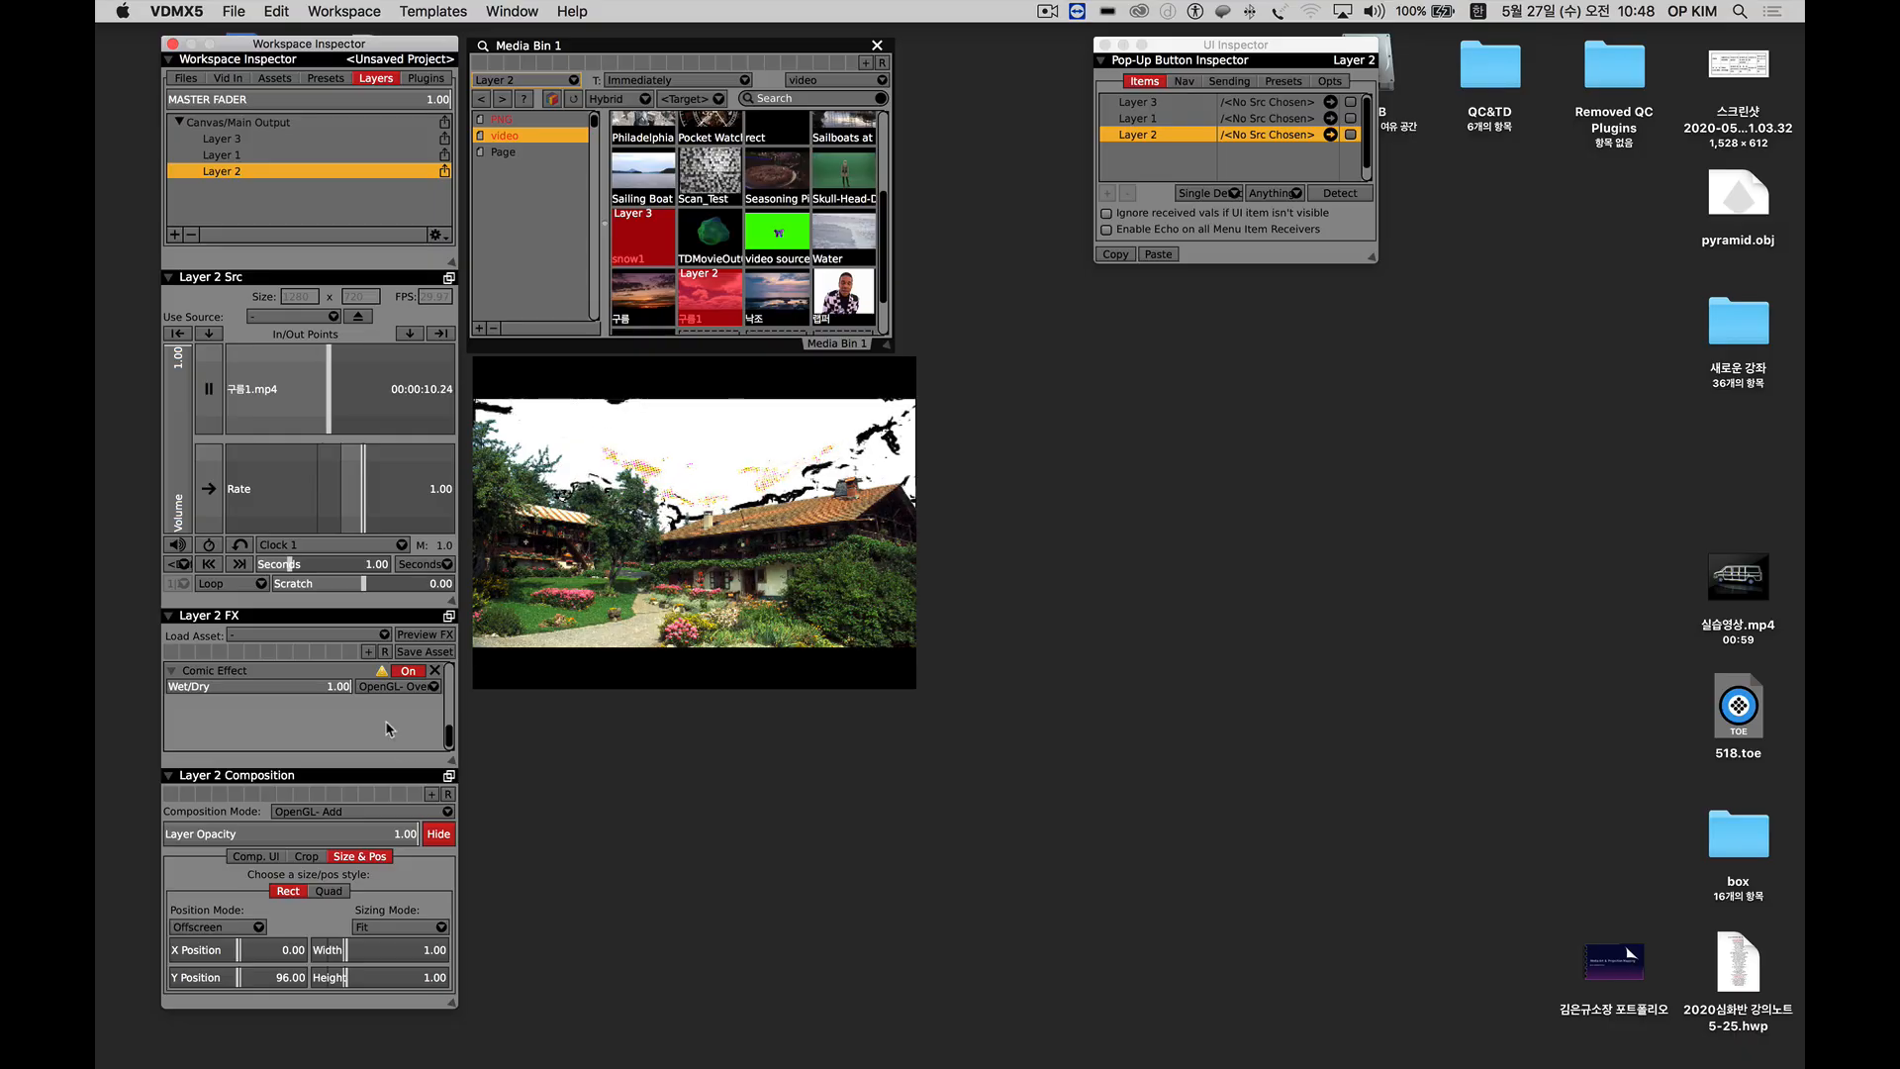
drag(302, 687, 257, 691)
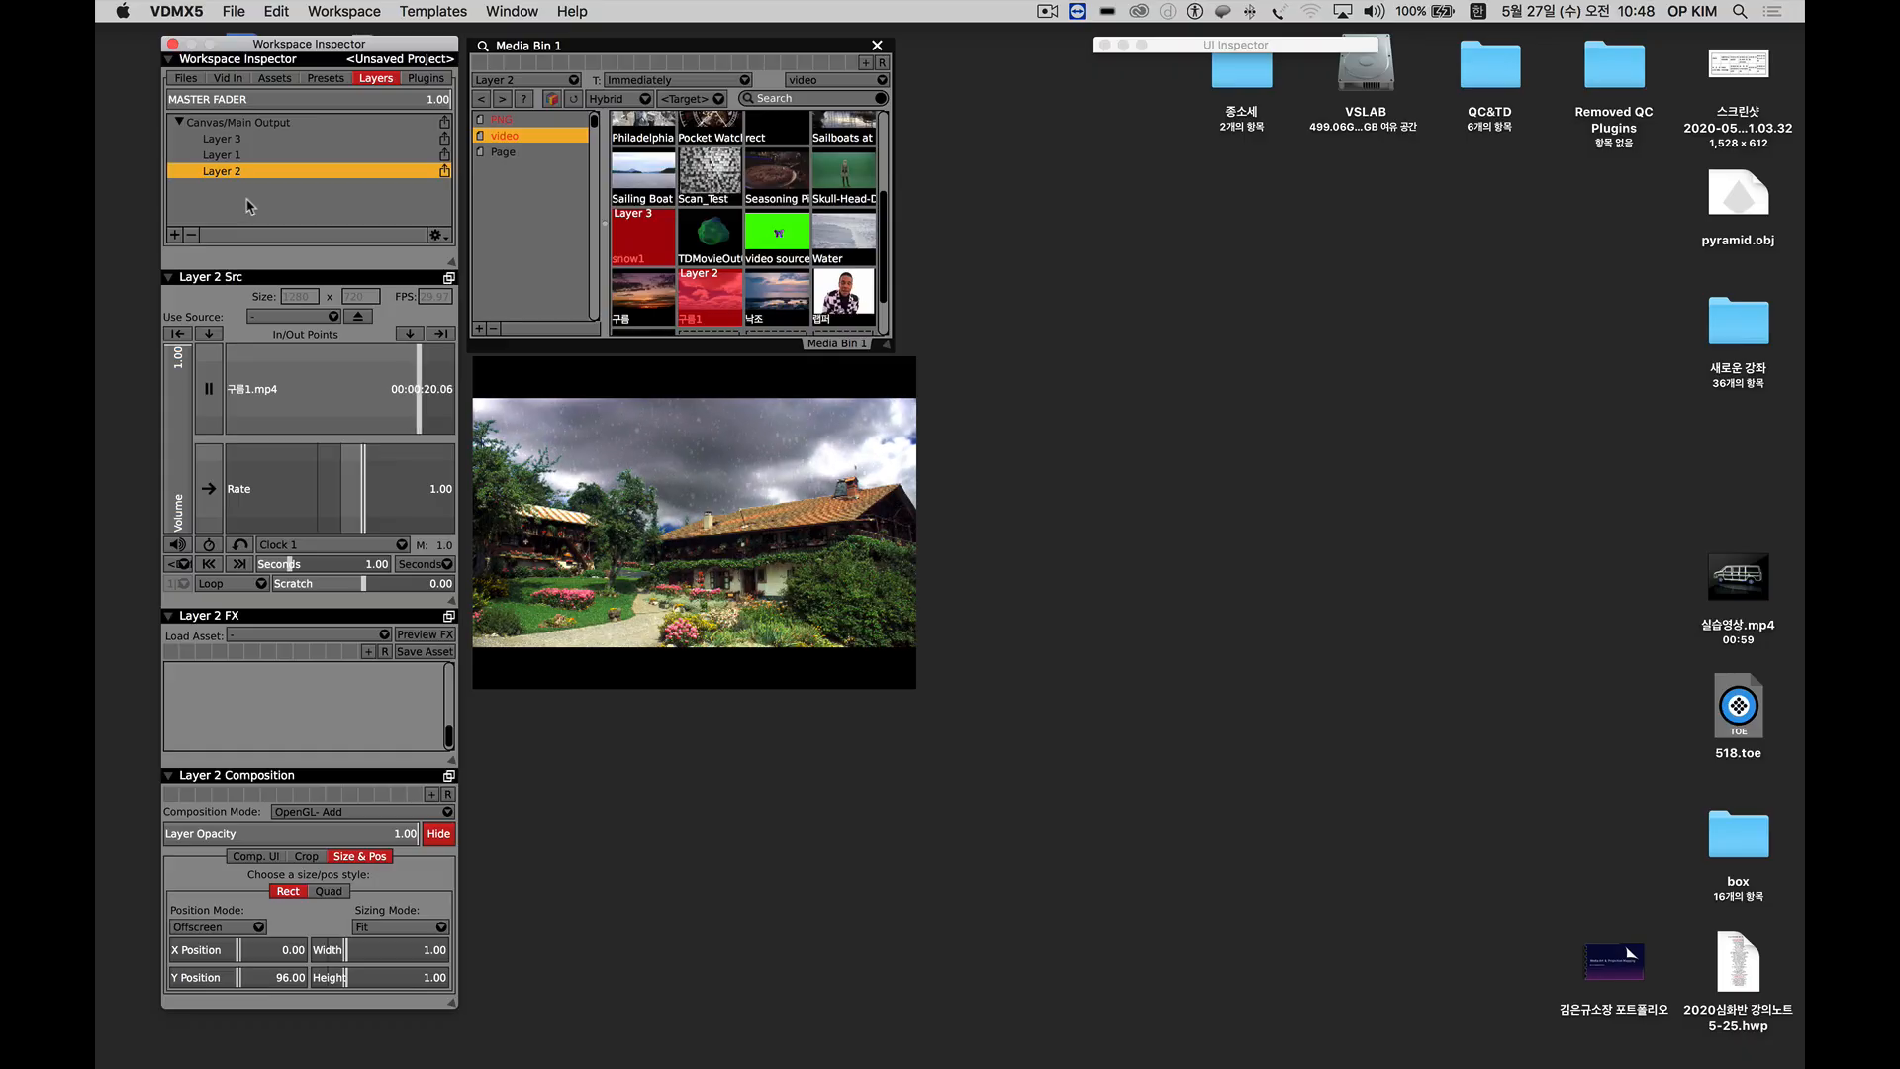
Group Layers 3, 1 and 2 of the main output into one group.
drag(248, 205, 332, 137)
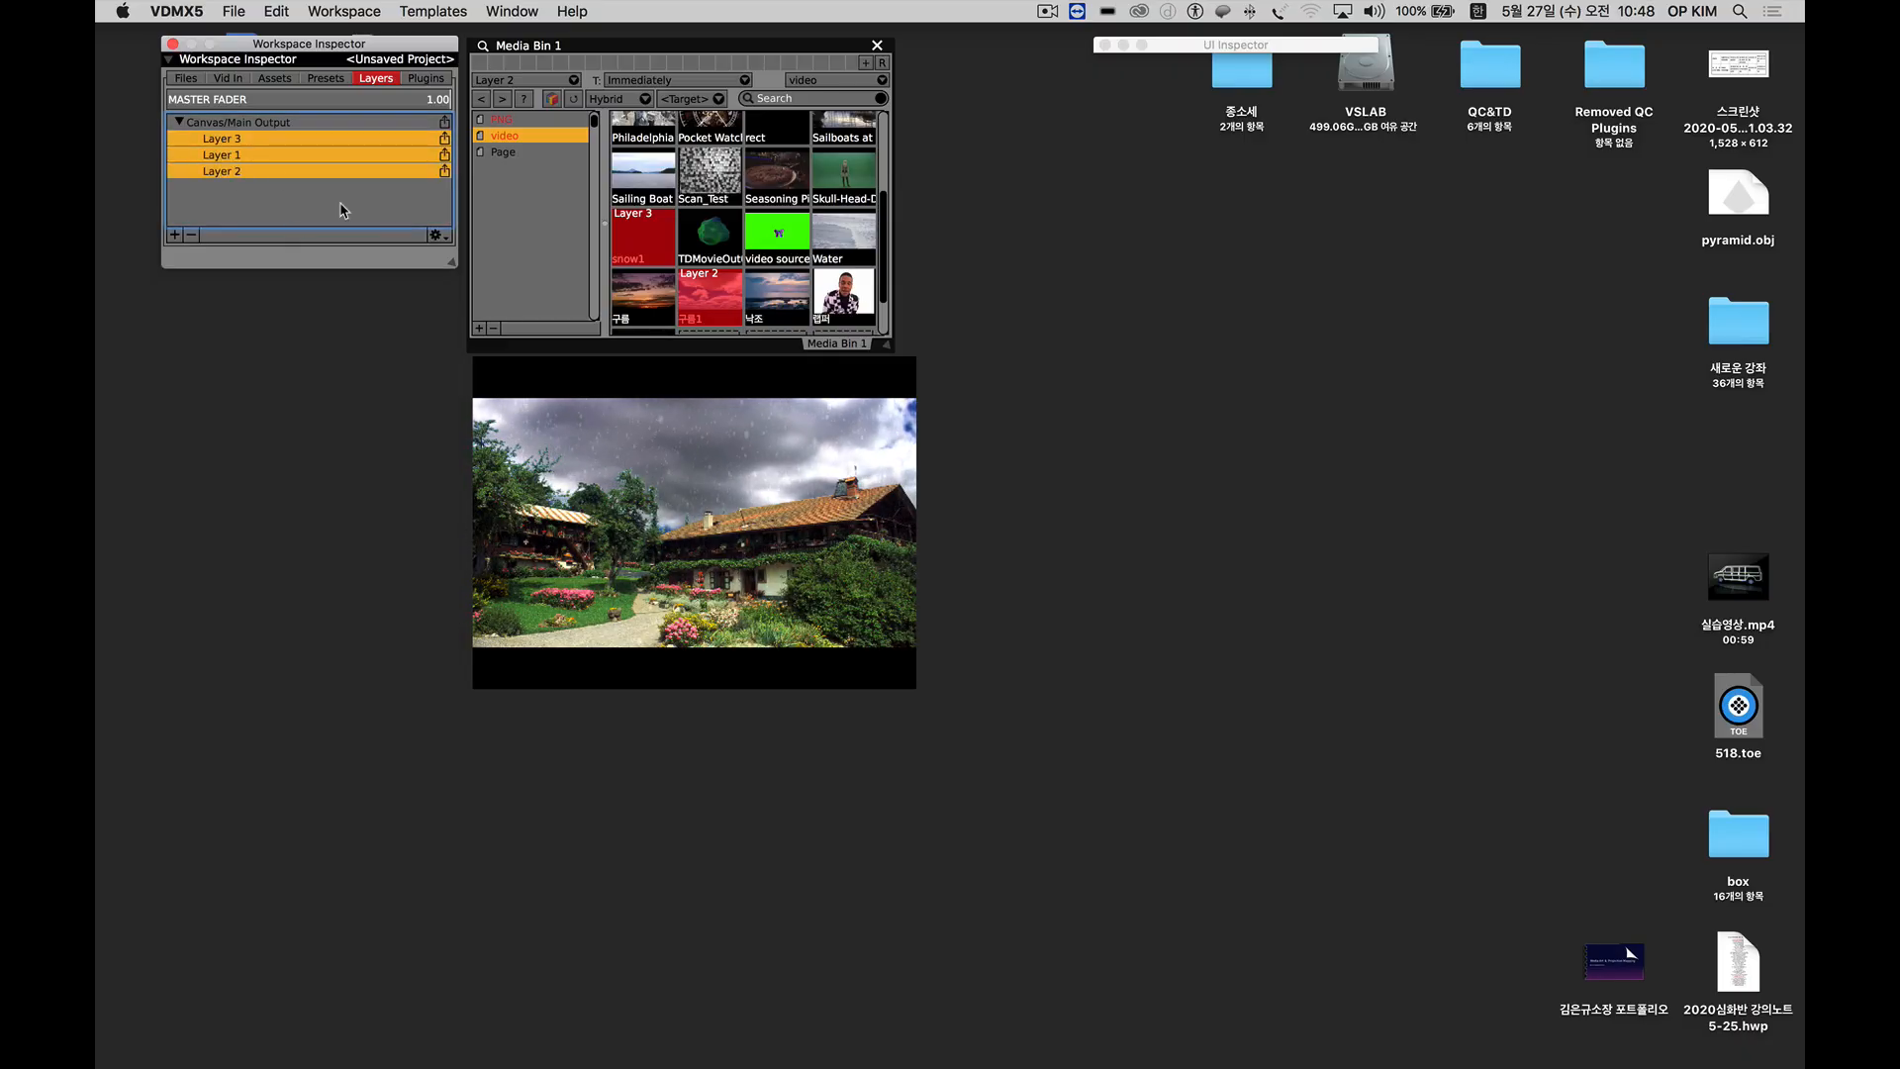
click(436, 238)
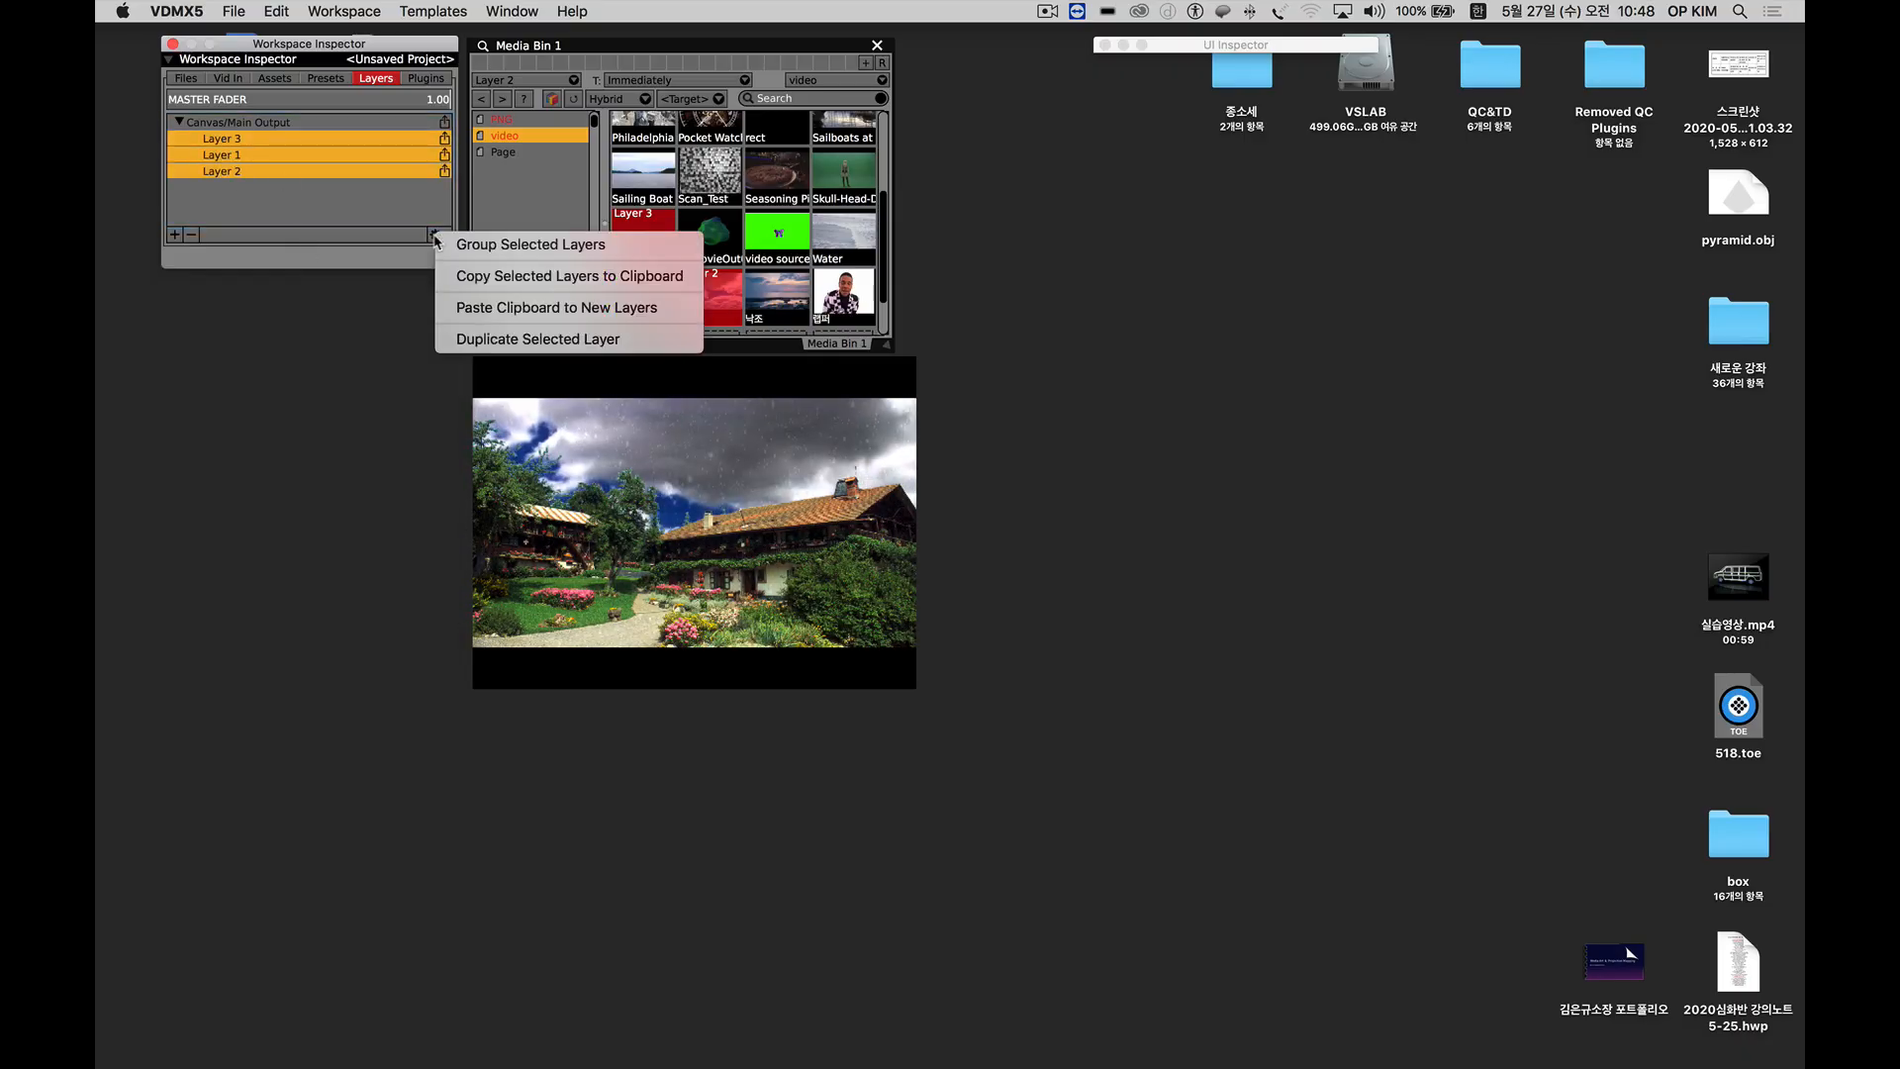
click(567, 245)
click(214, 145)
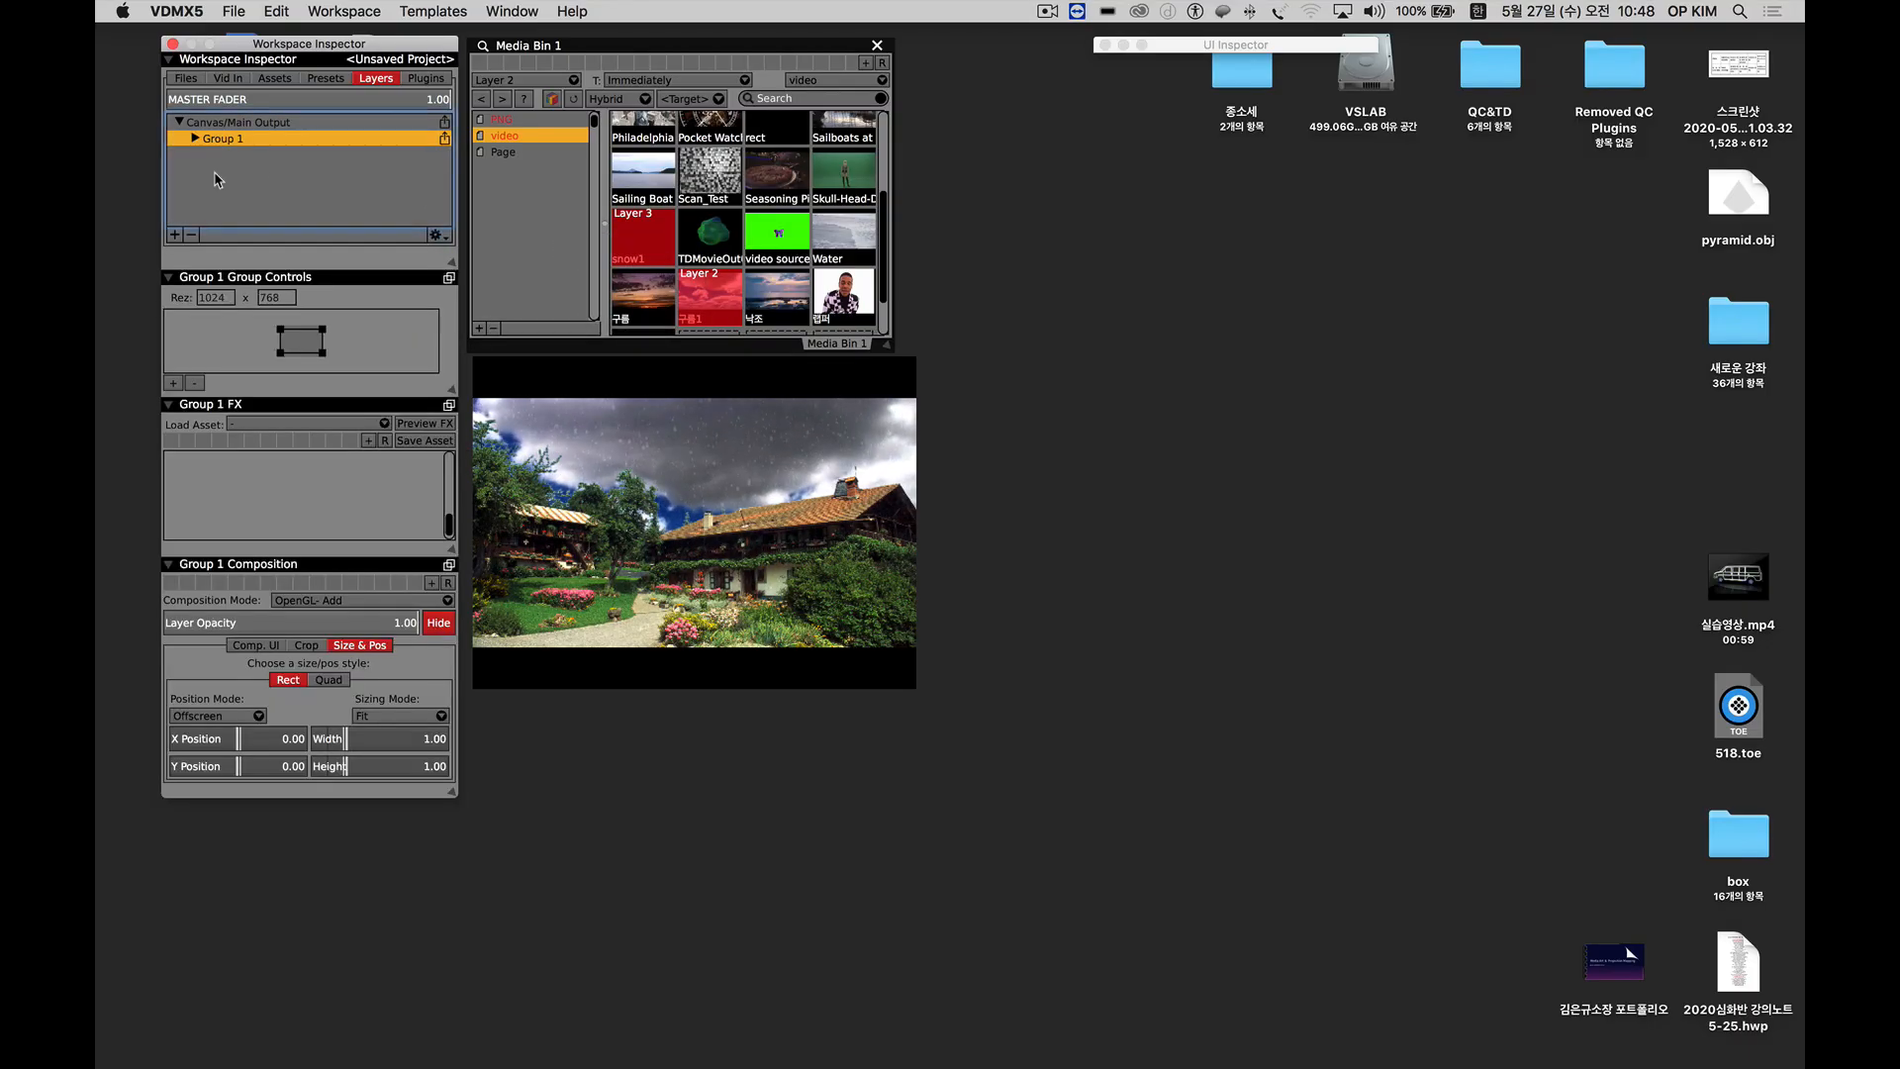
Try the Stylize Comic Effect on the whole group, and dissolve the group into its separate layers.
click(256, 426)
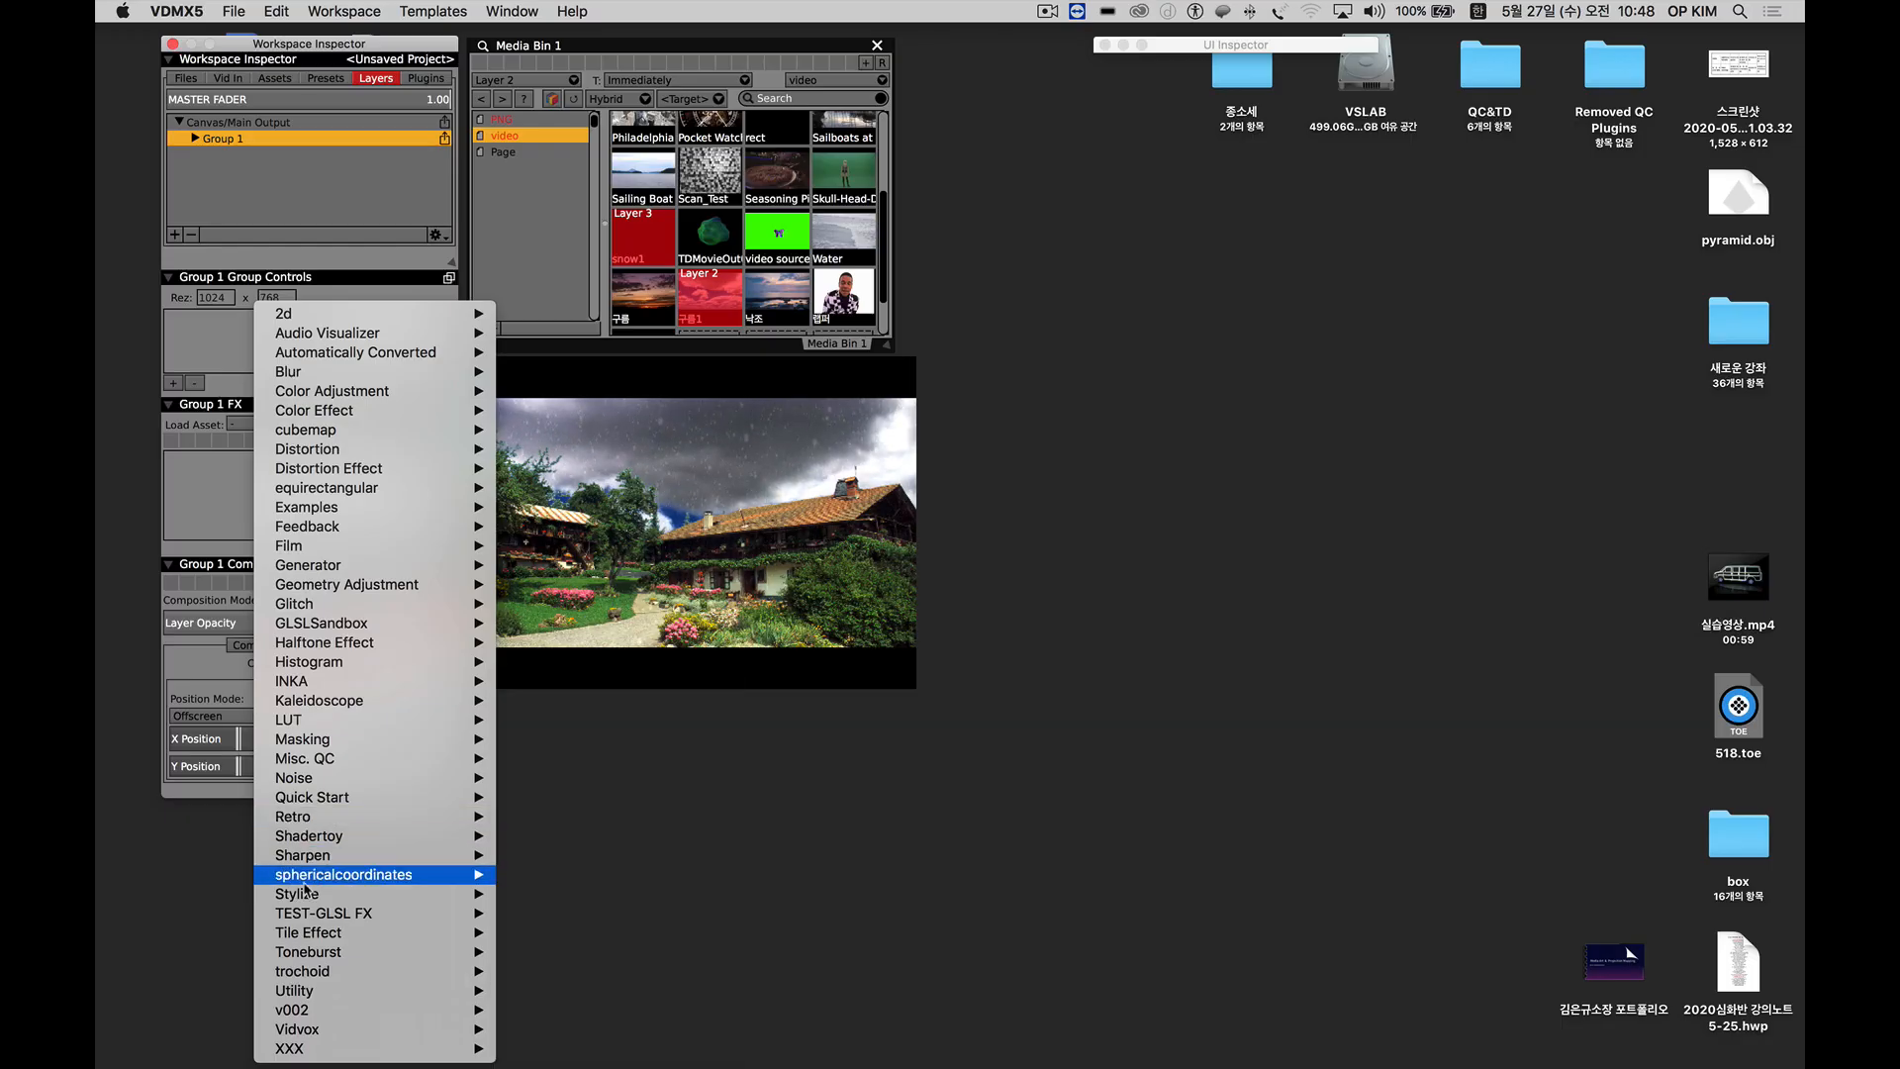
mouse_move(309, 897)
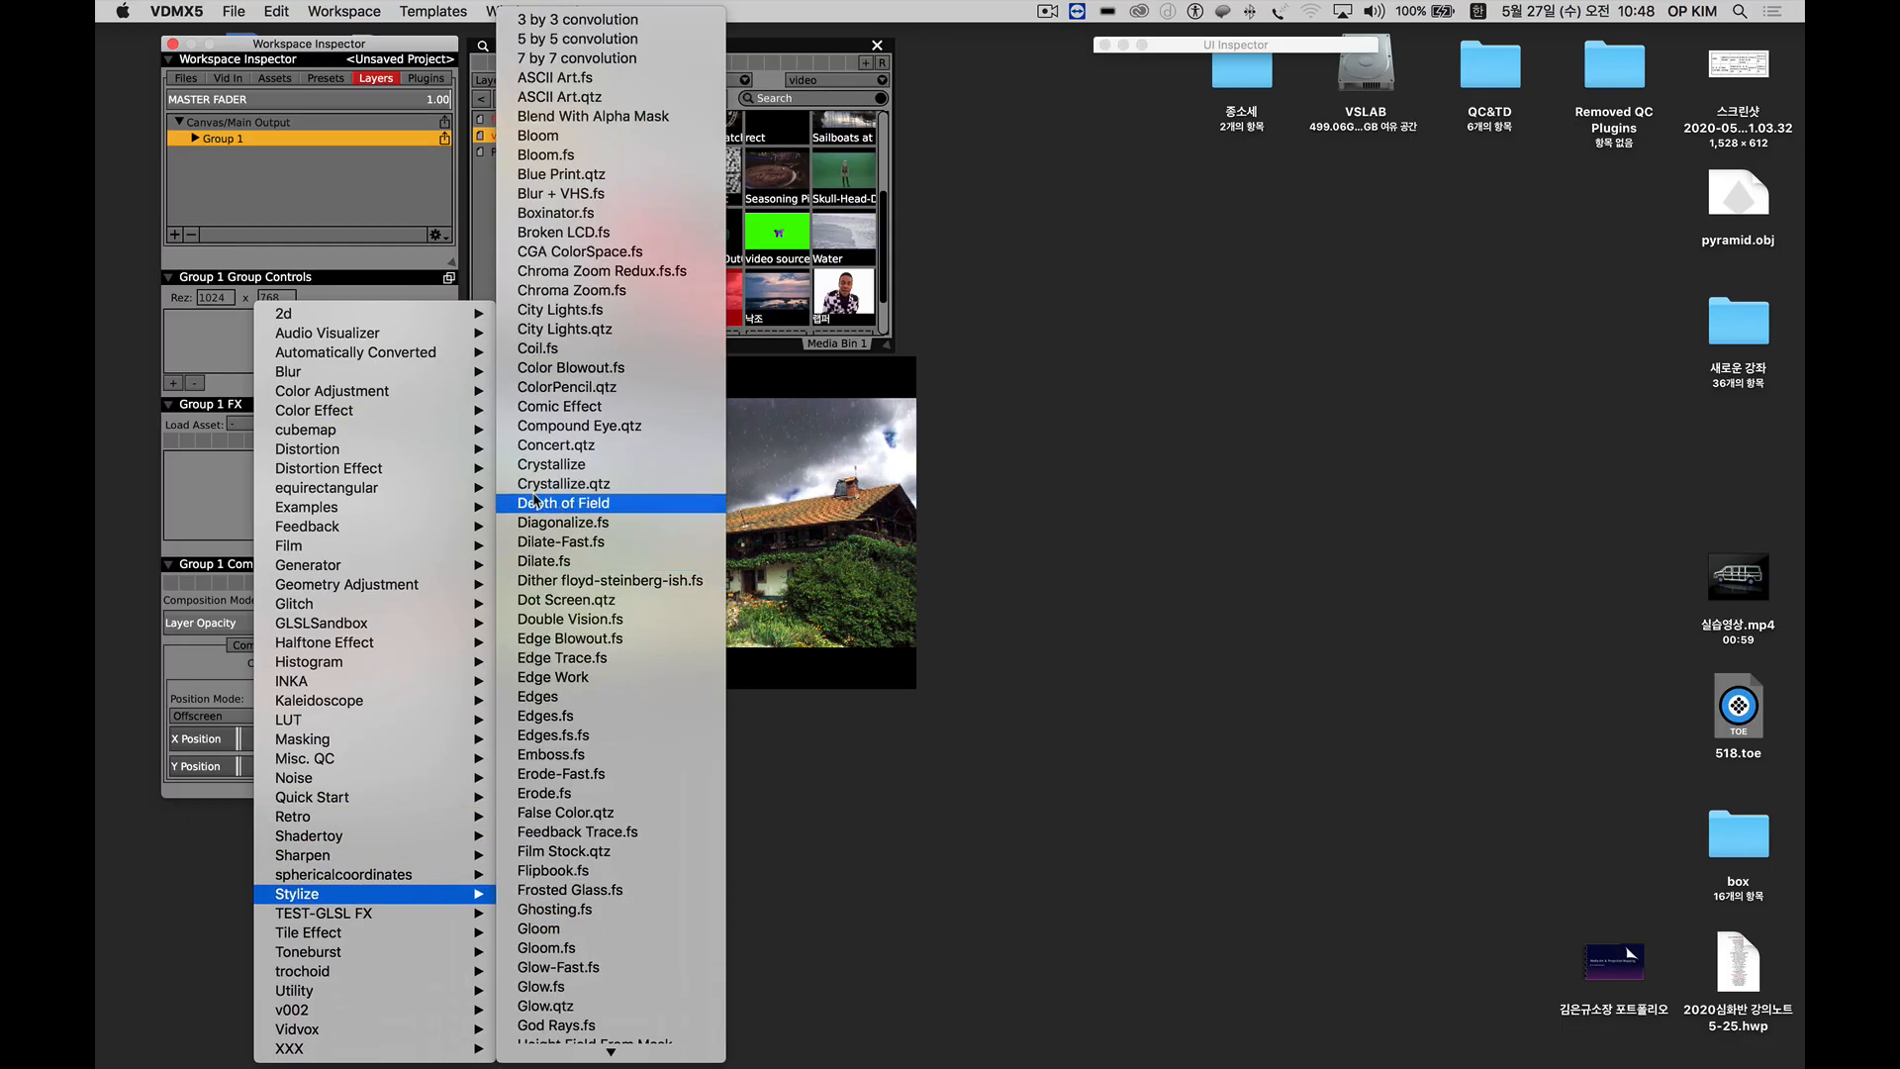
mouse_move(379, 903)
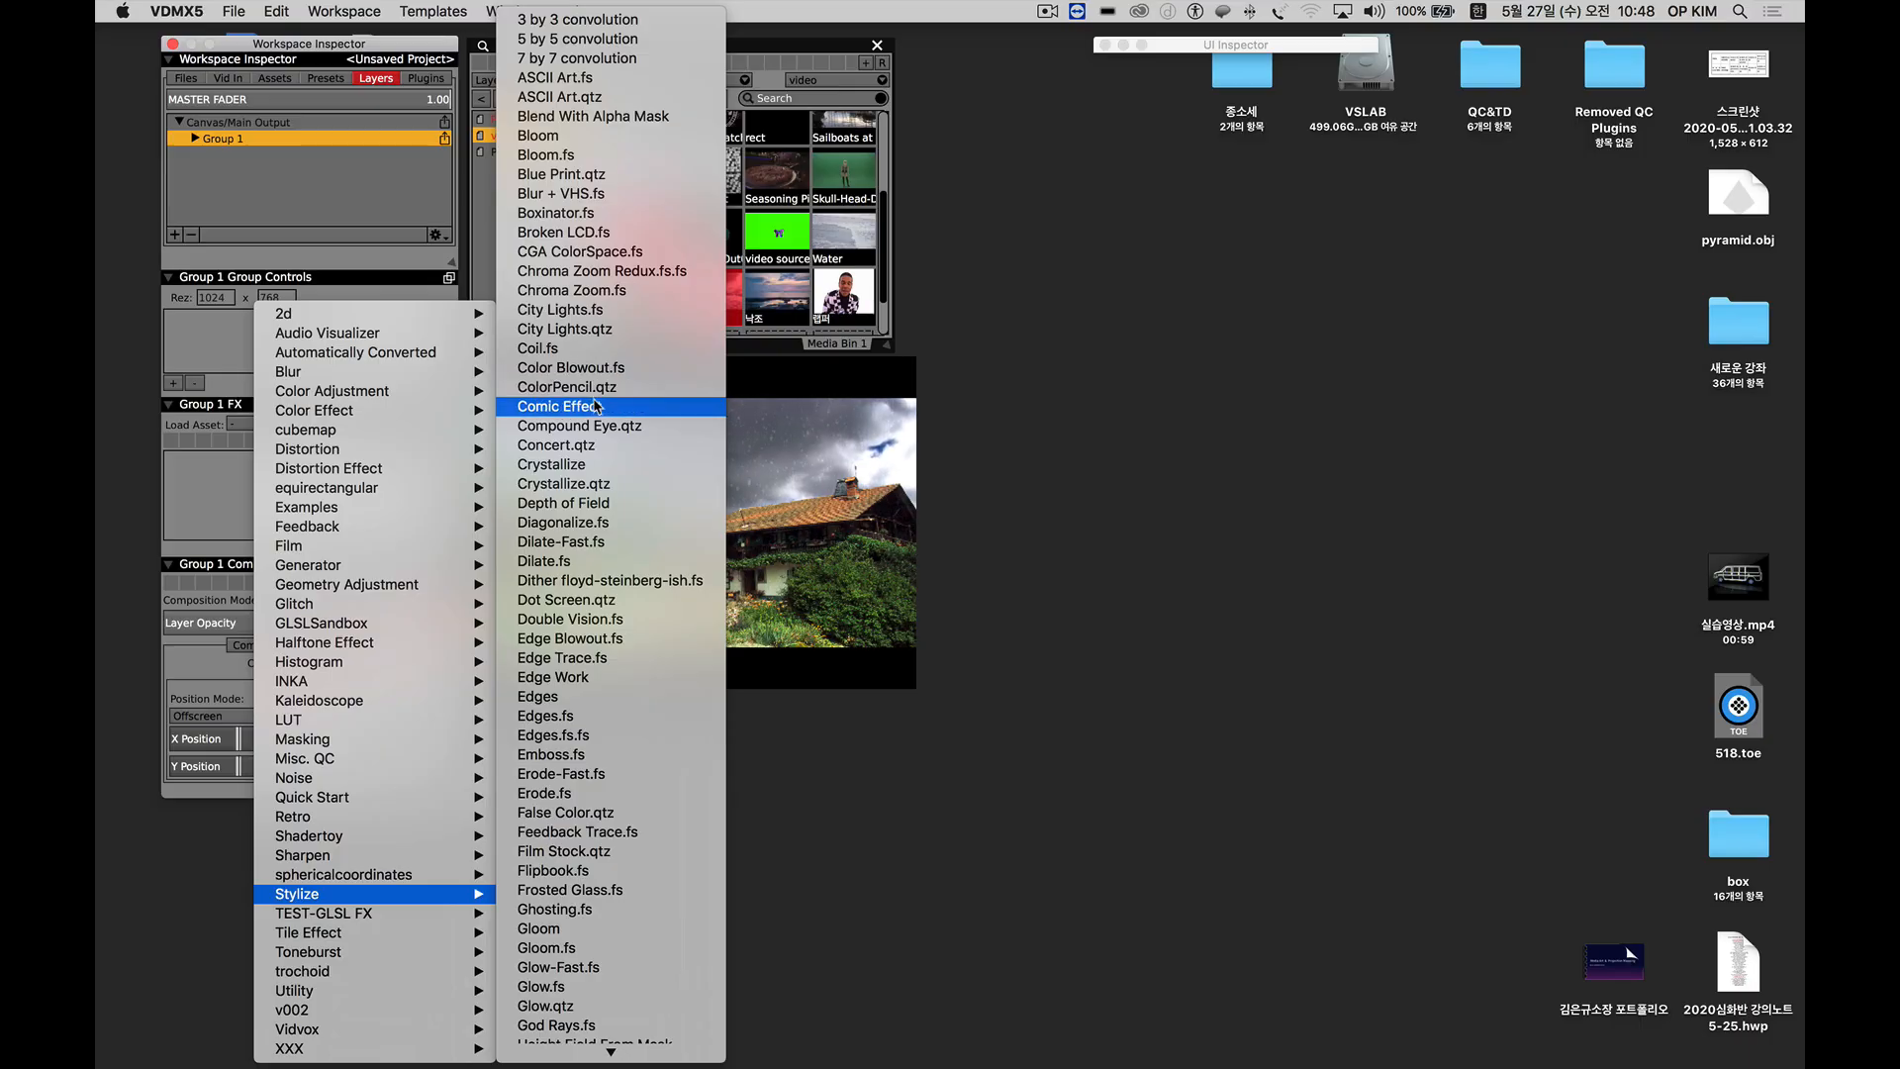
click(559, 407)
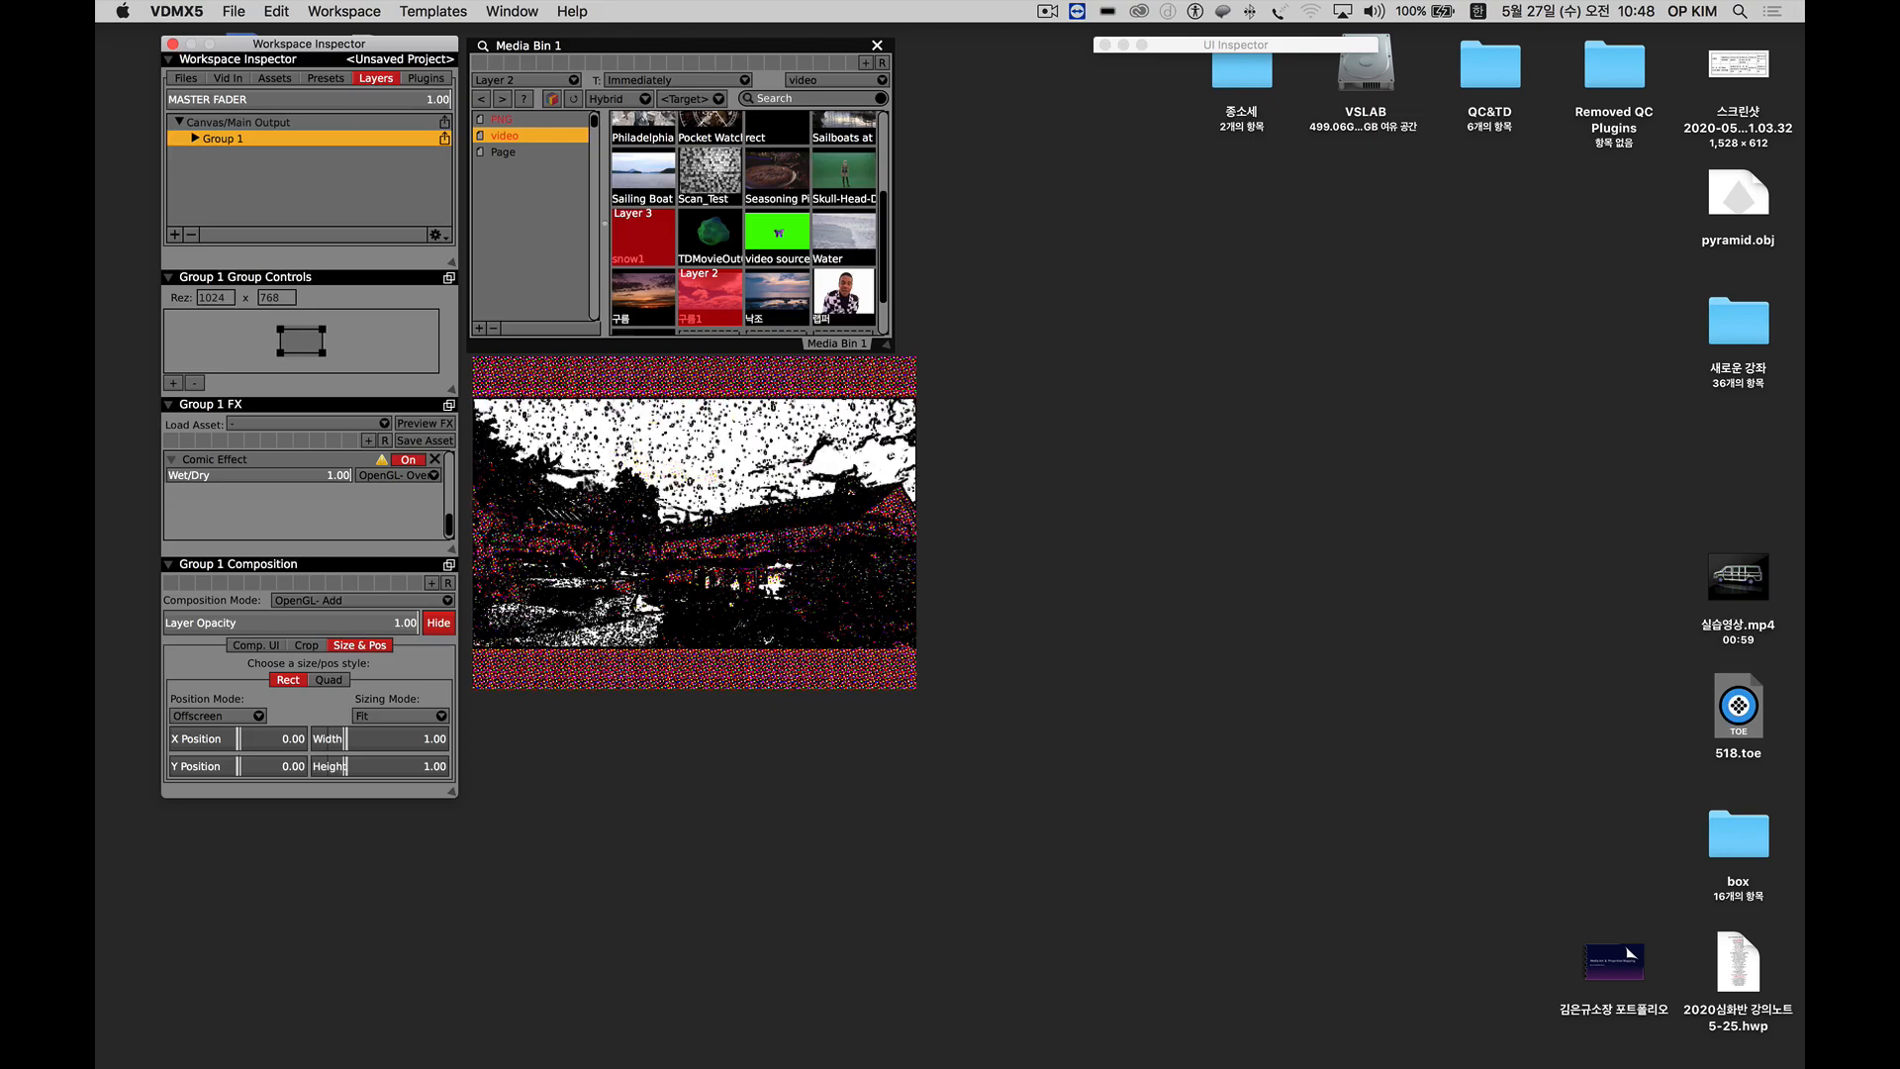
click(192, 235)
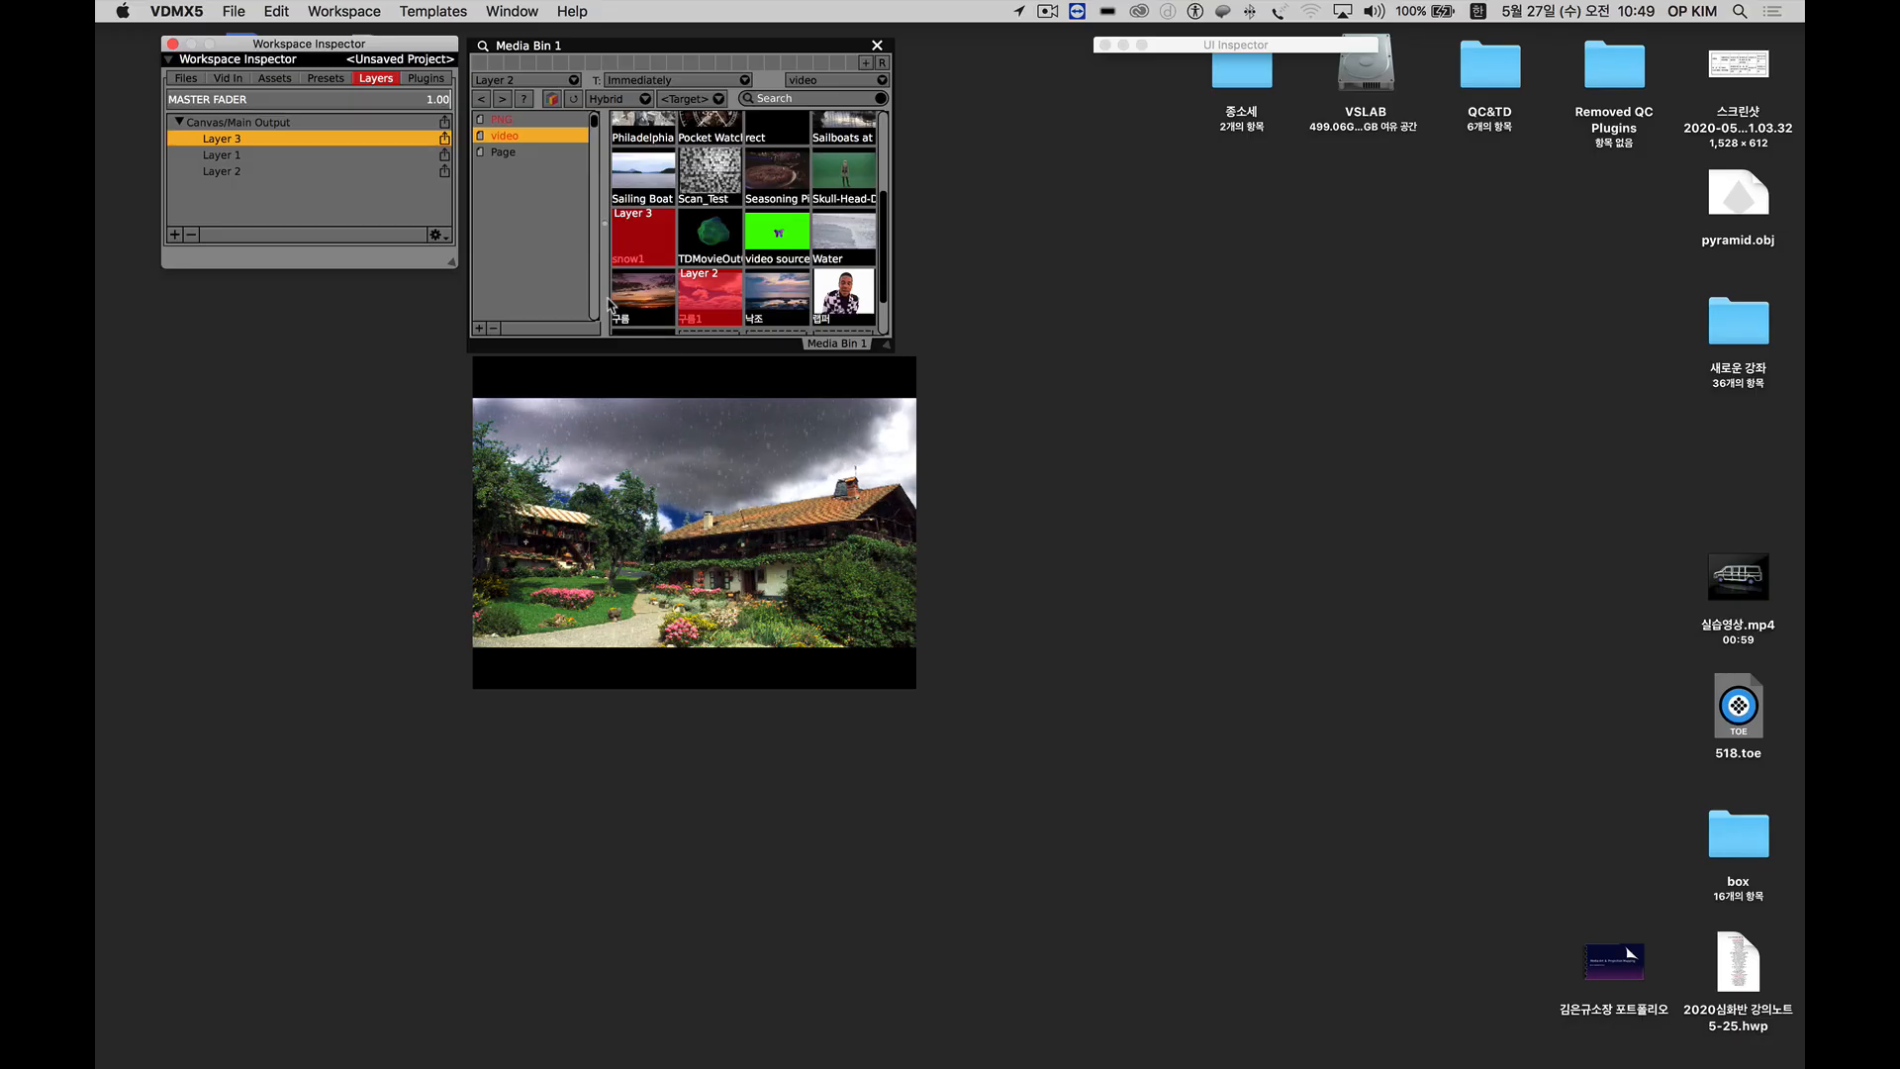
Close the current project without saving, start a new one, and place the Media Bin beside the Workspace Inspector.
click(439, 81)
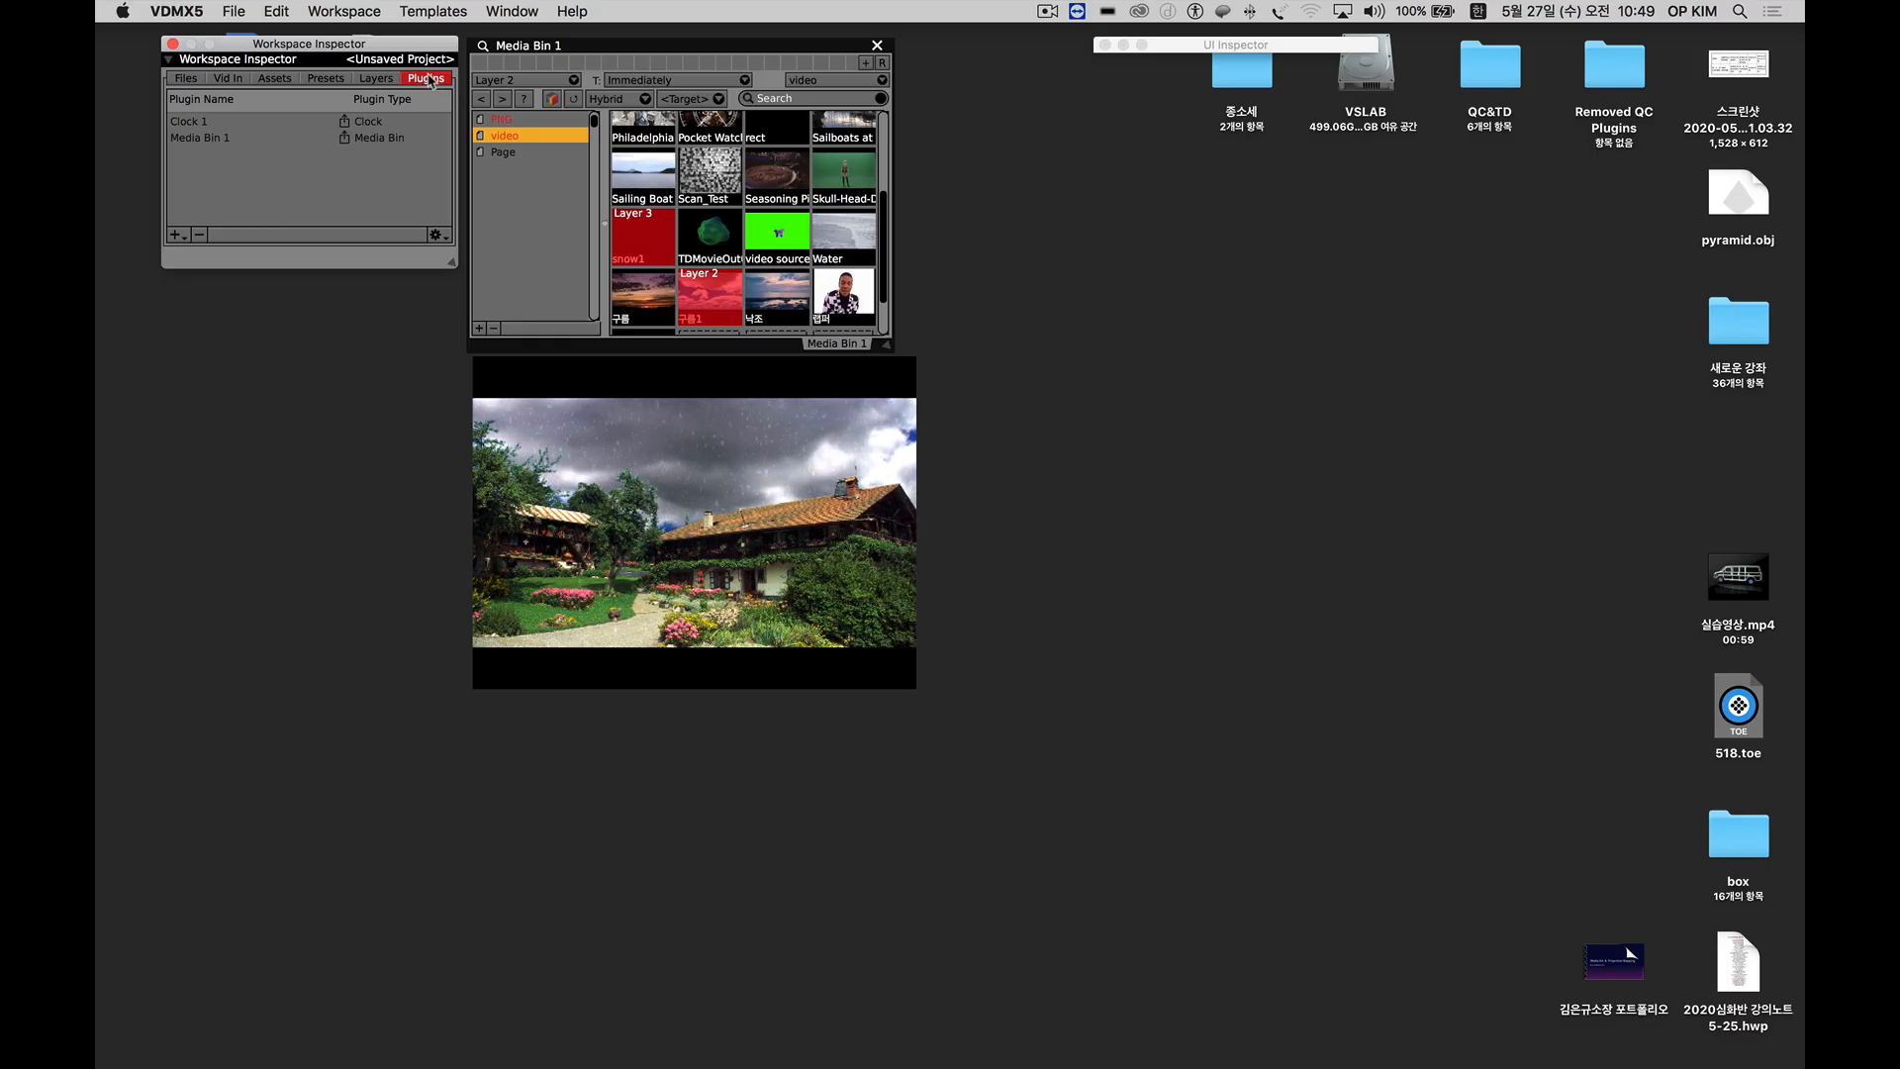
click(232, 11)
click(234, 40)
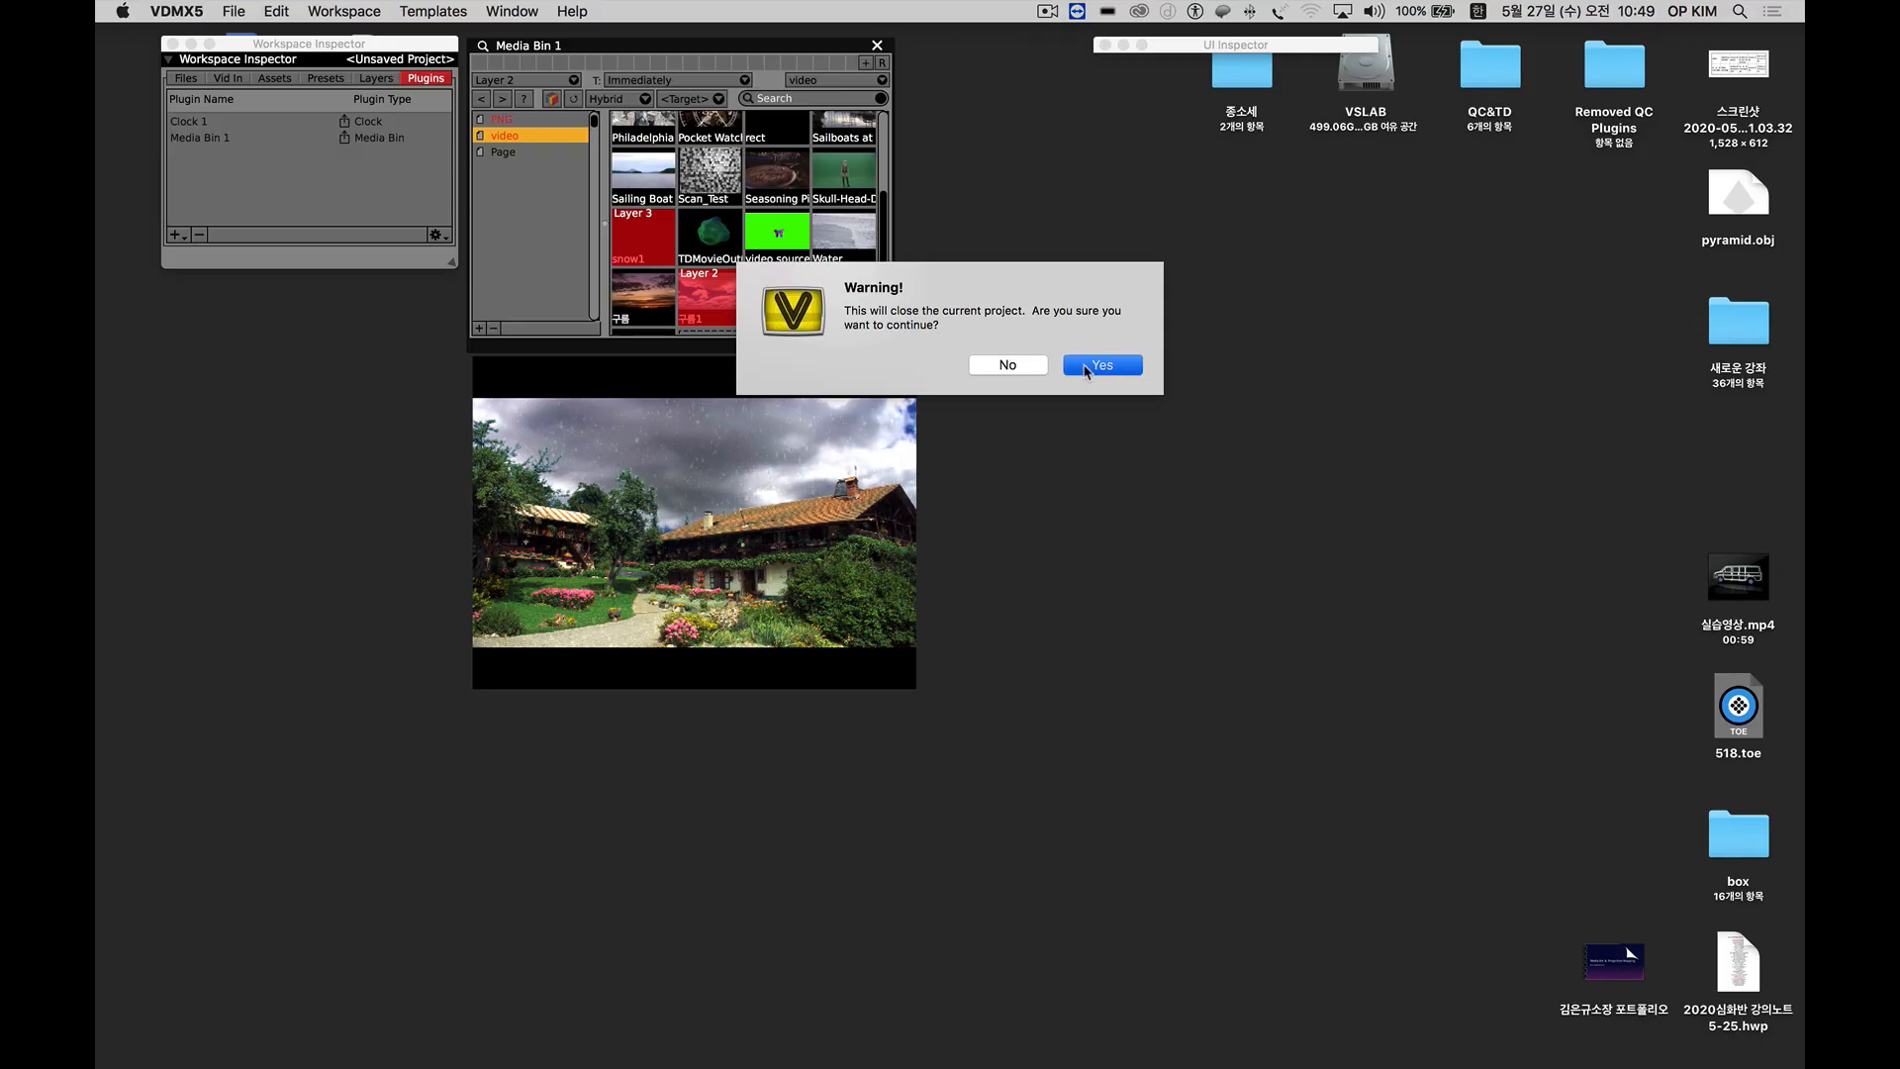
click(1086, 368)
drag(723, 60, 498, 41)
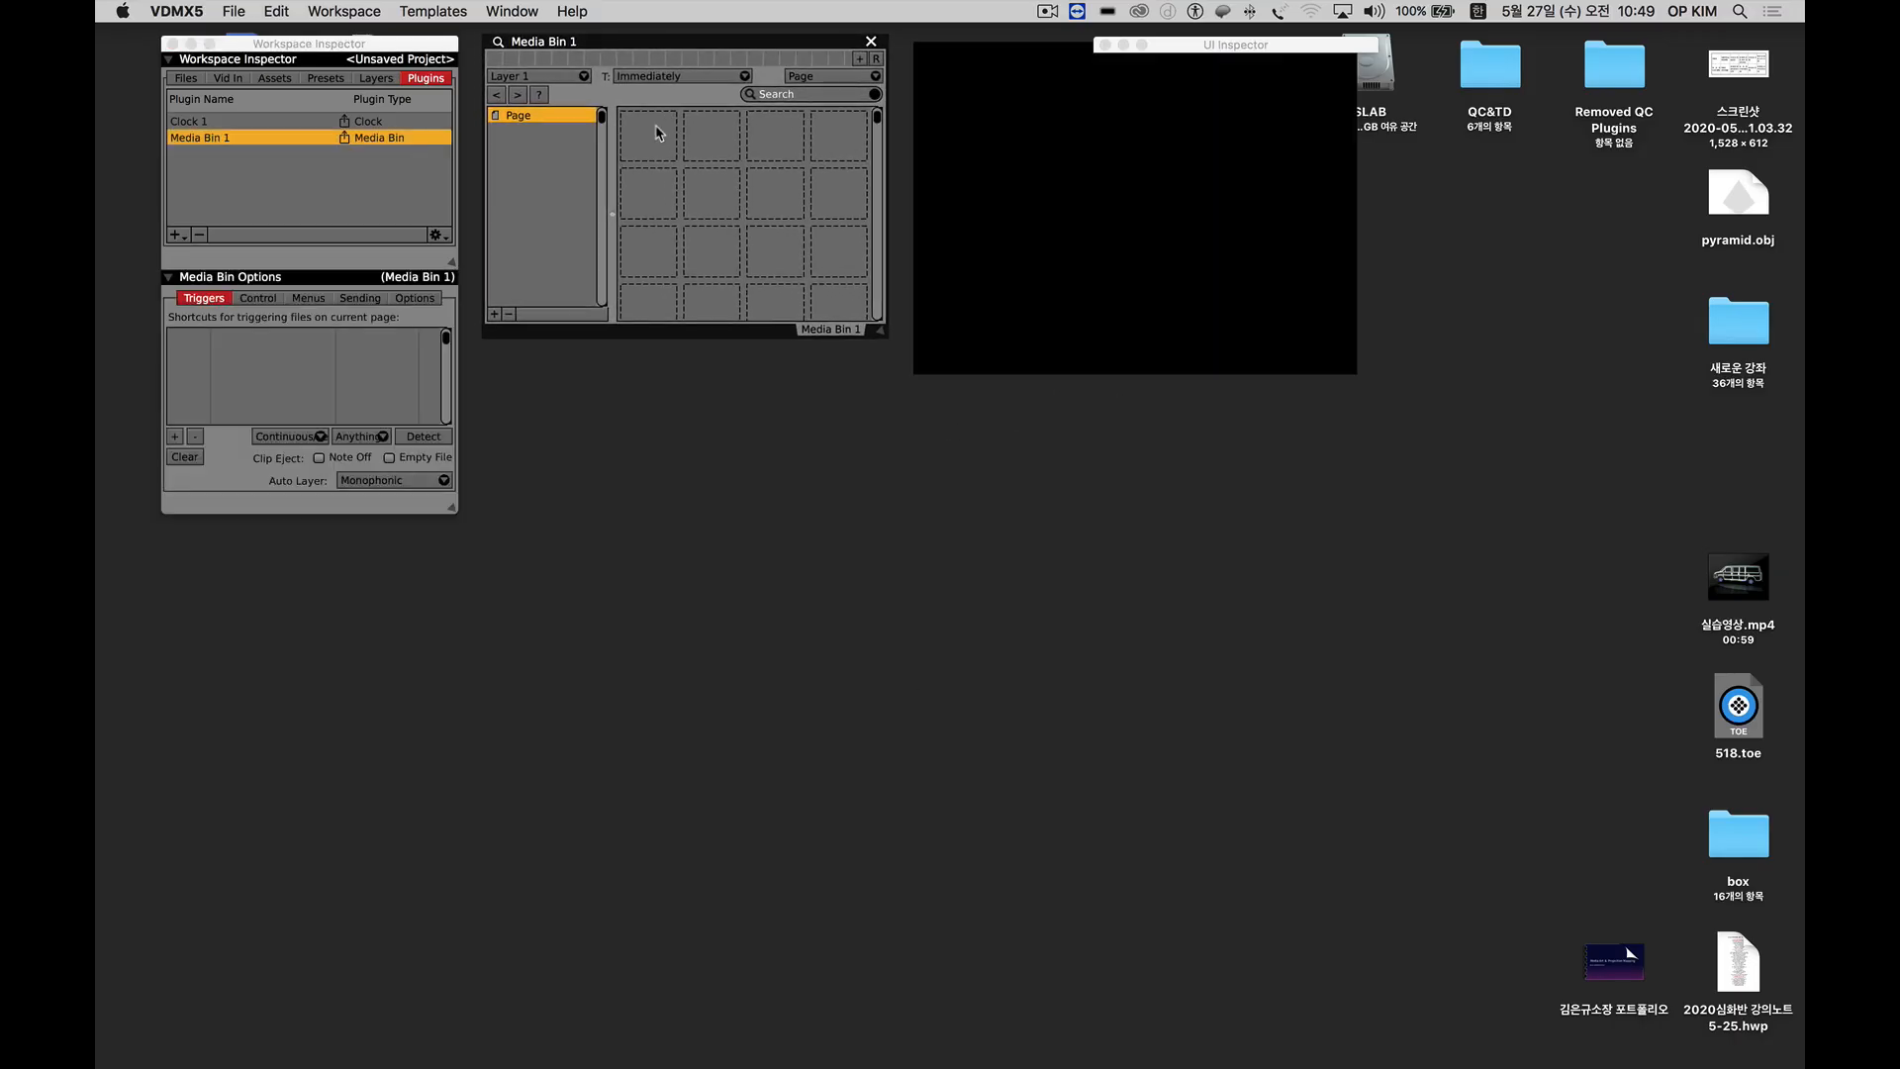
Fill the media bin page with the built-in ISF sources and play the 06_Gradient clip on Layer 1.
right_click(656, 132)
mouse_move(738, 523)
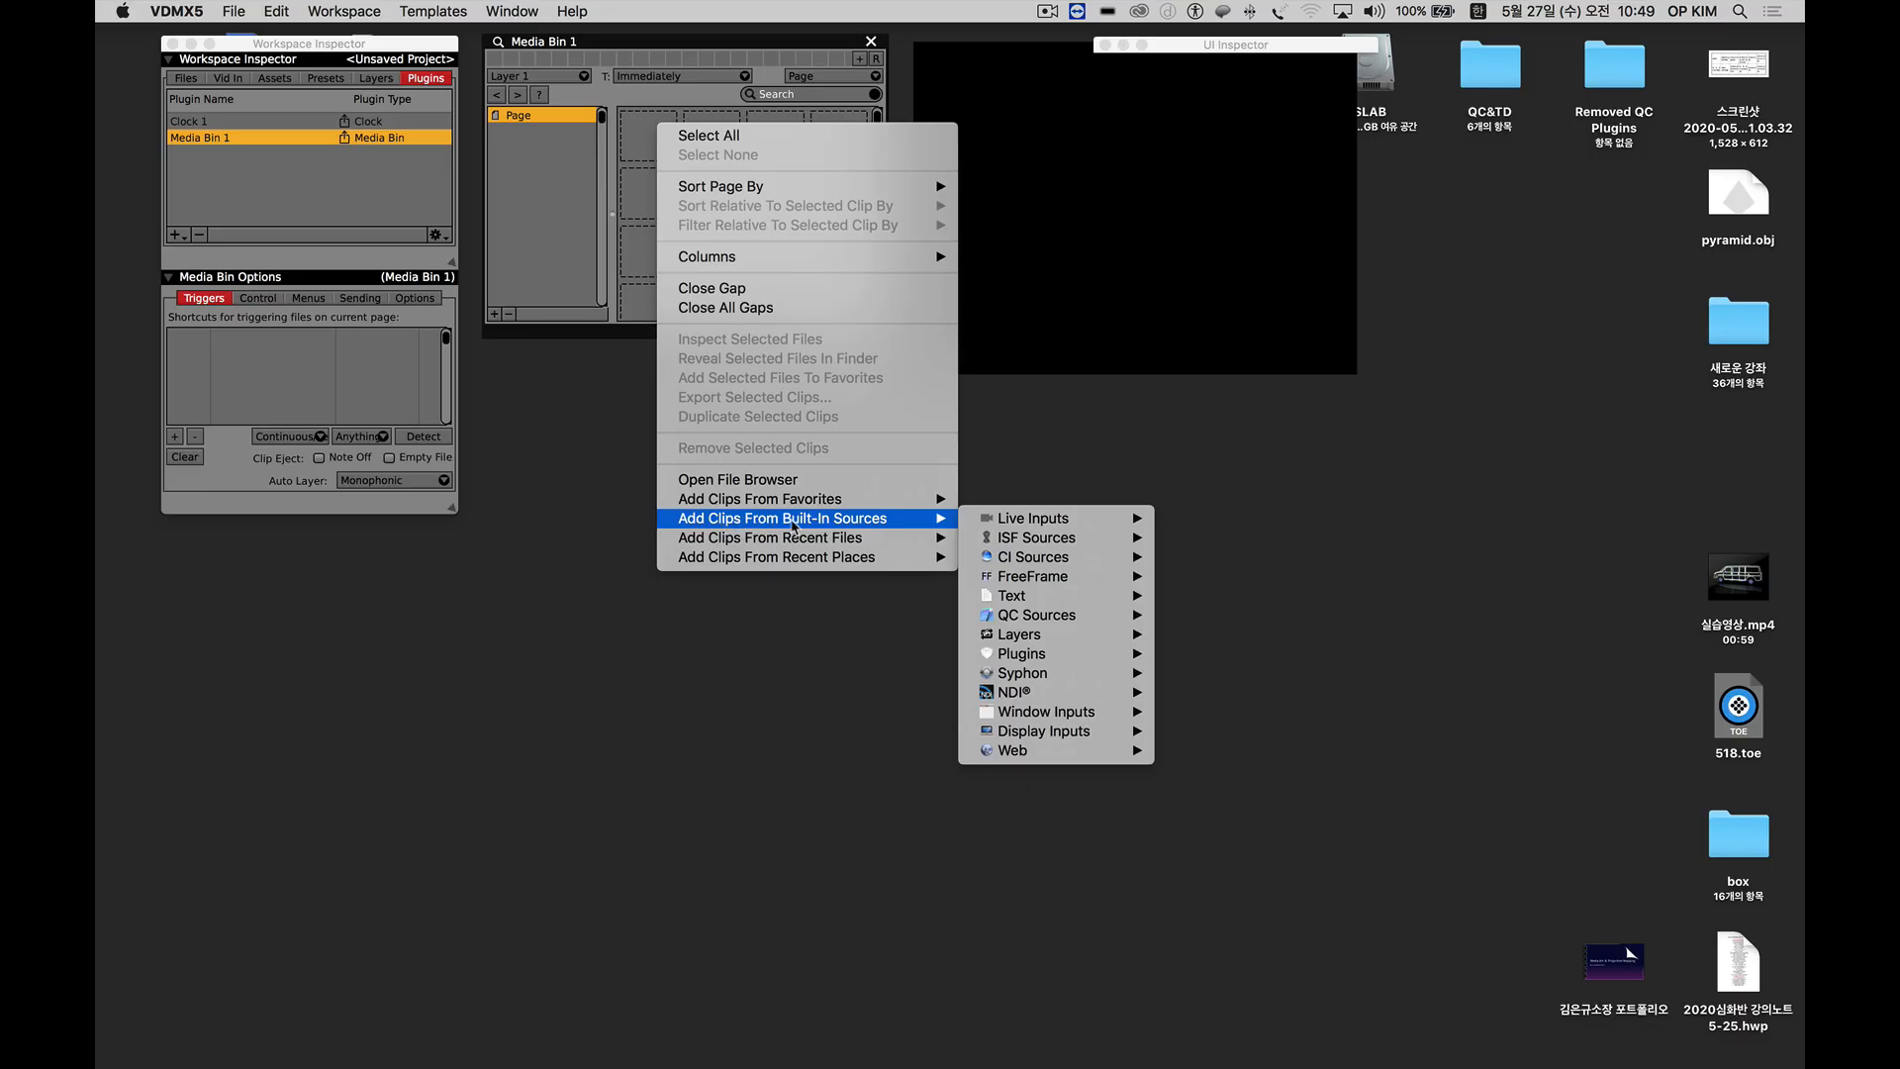
mouse_move(1000, 528)
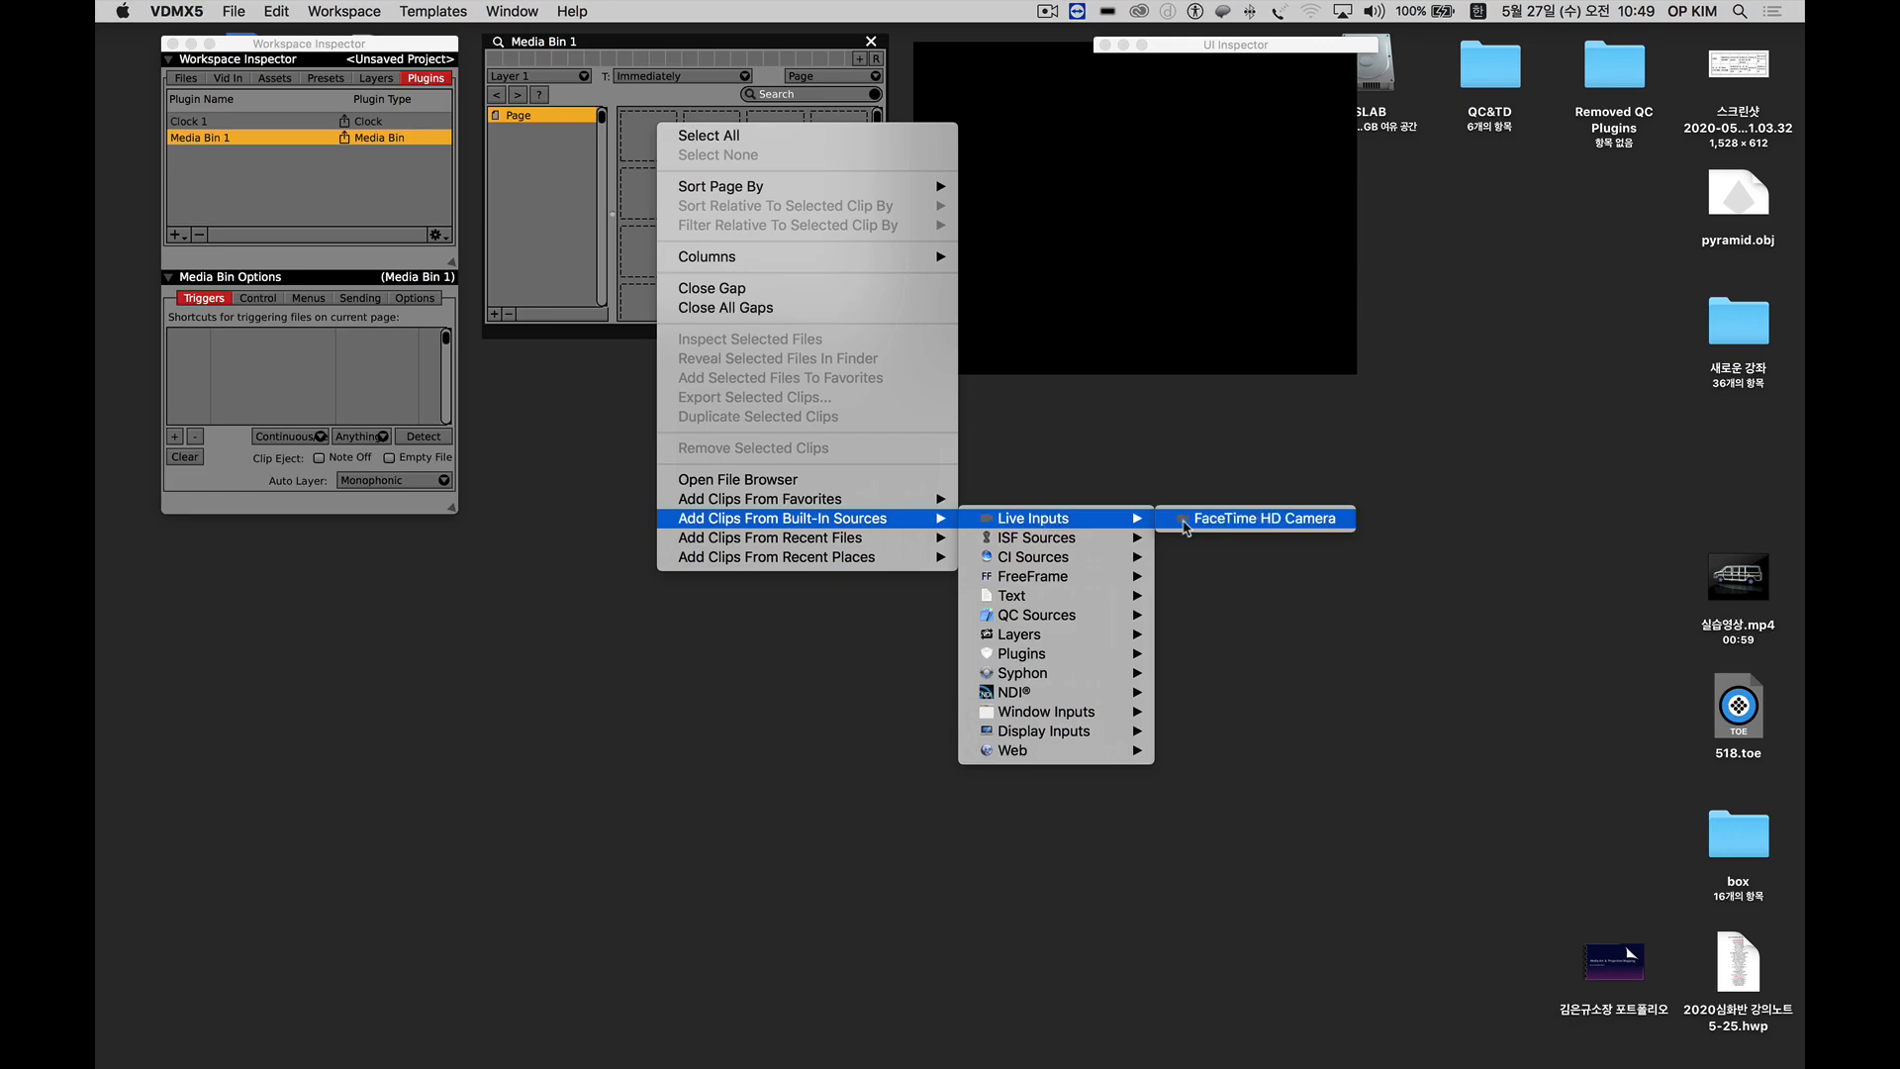
mouse_move(1067, 547)
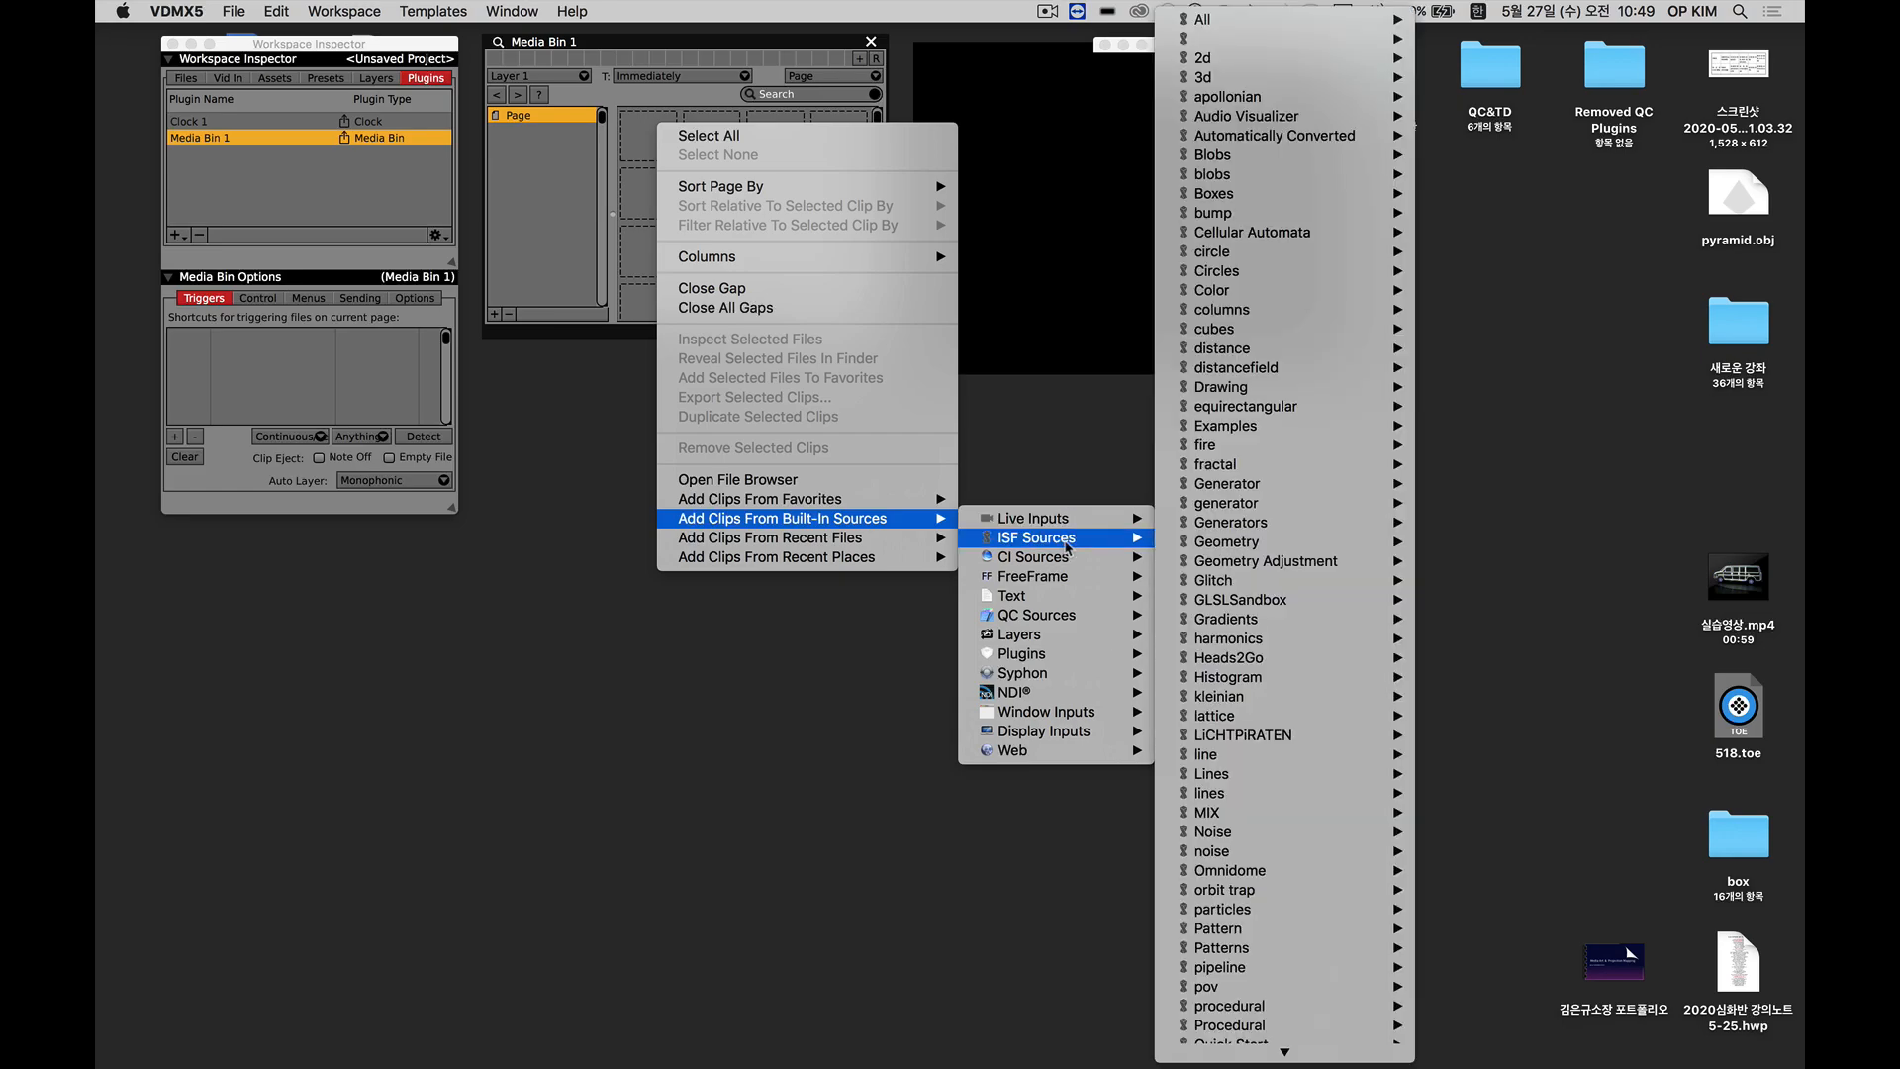
mouse_move(1025, 598)
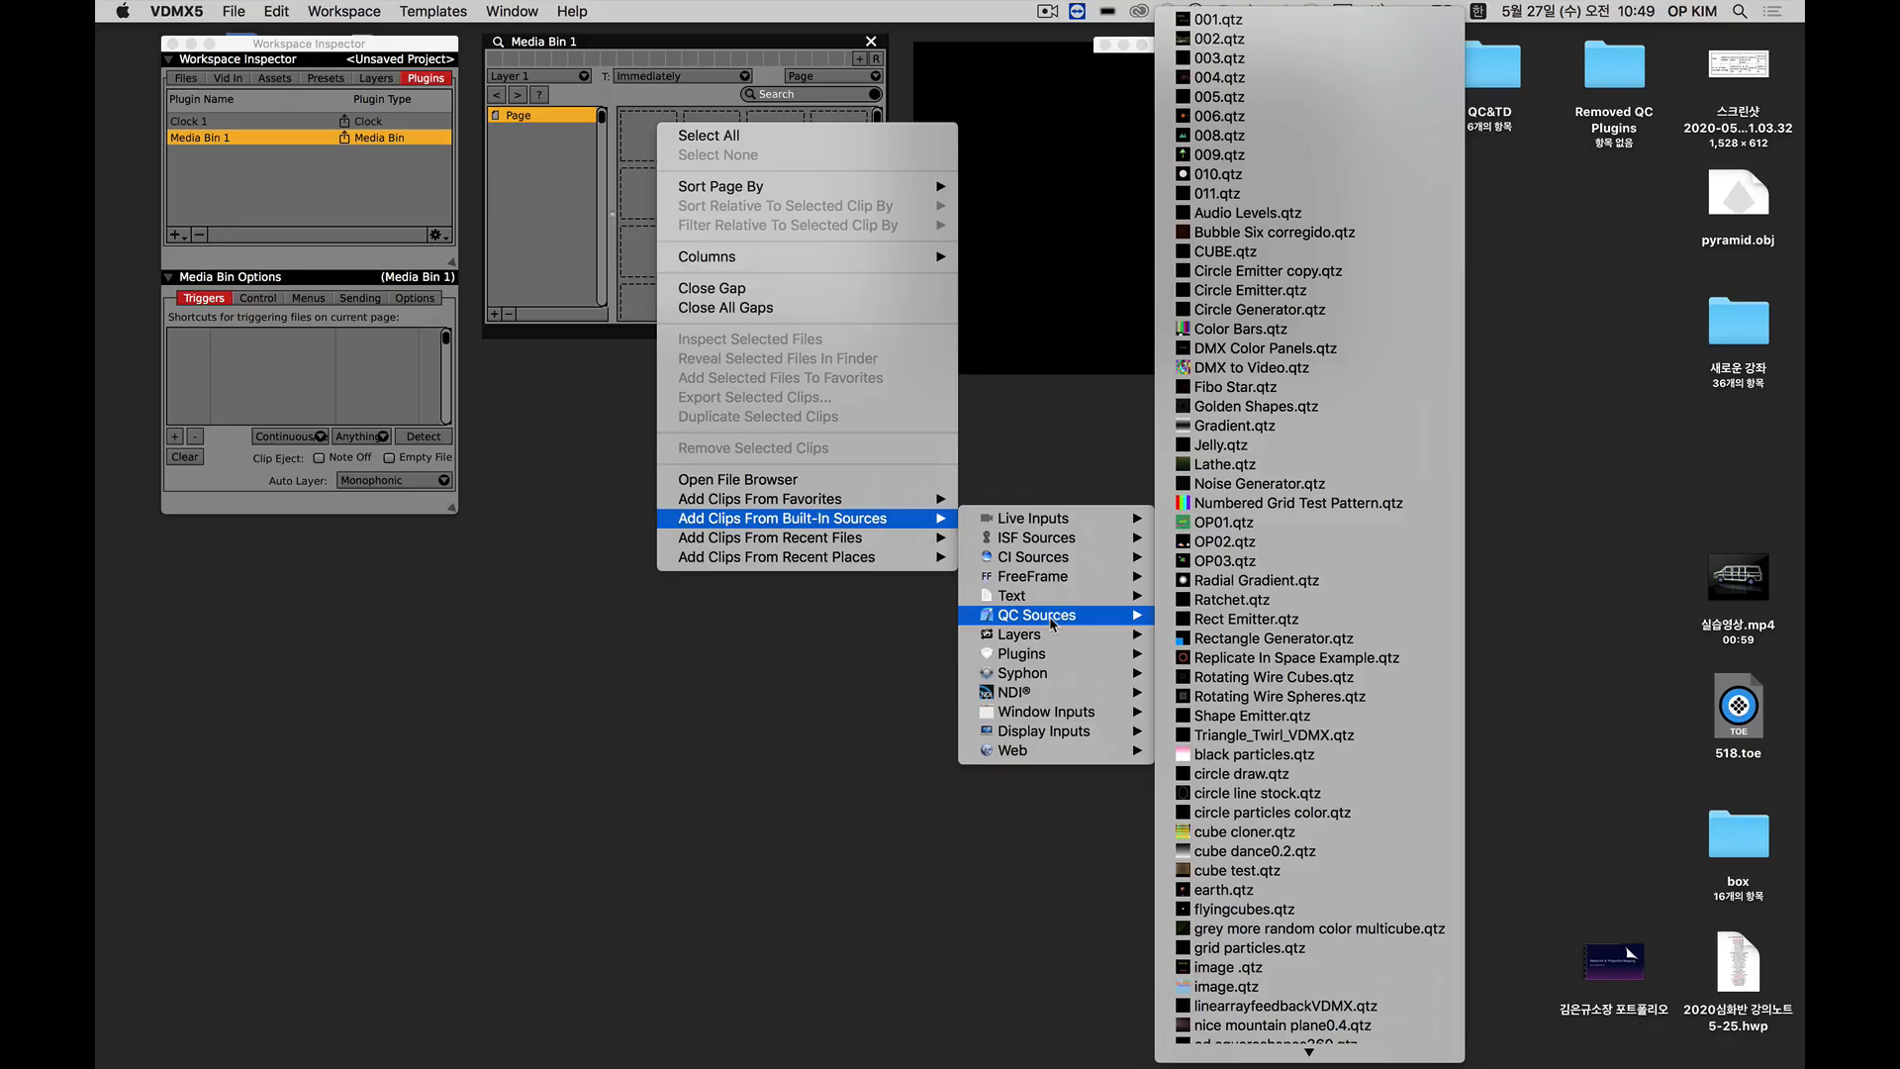
mouse_move(1051, 679)
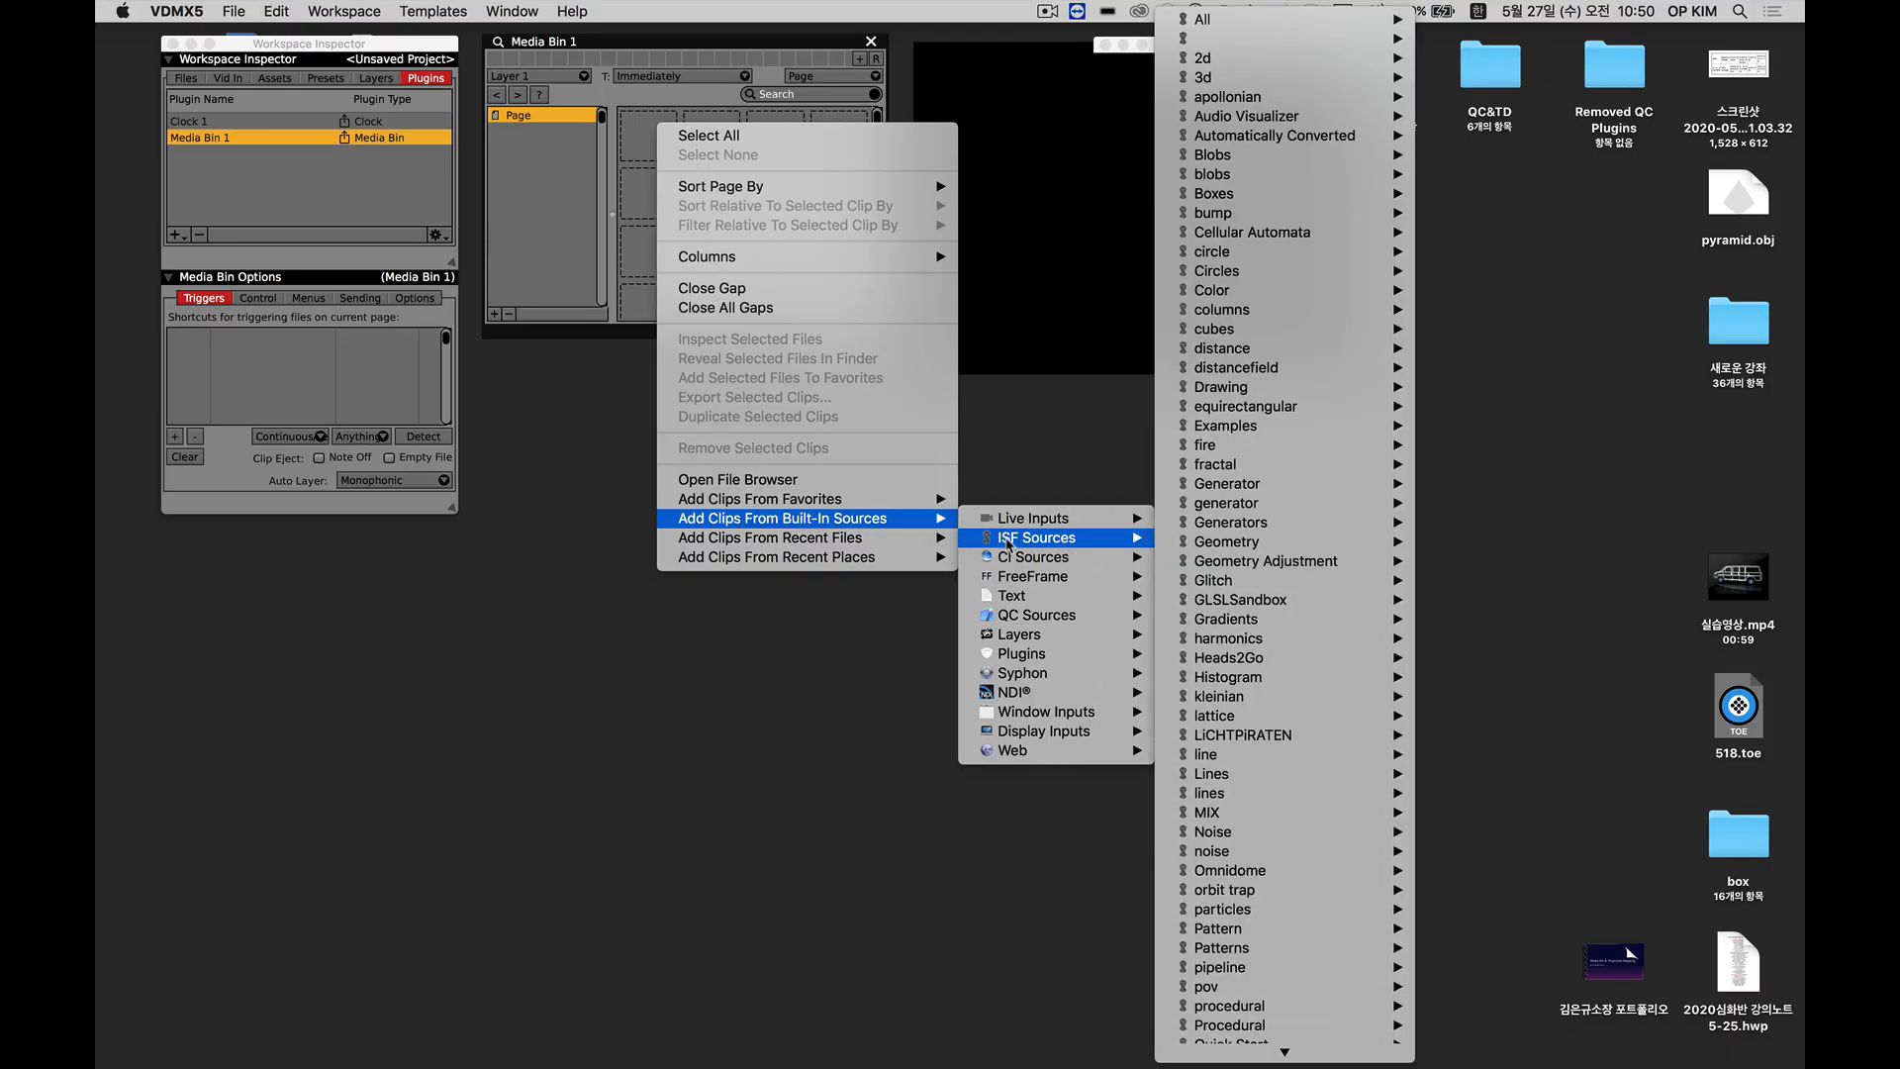
click(1008, 543)
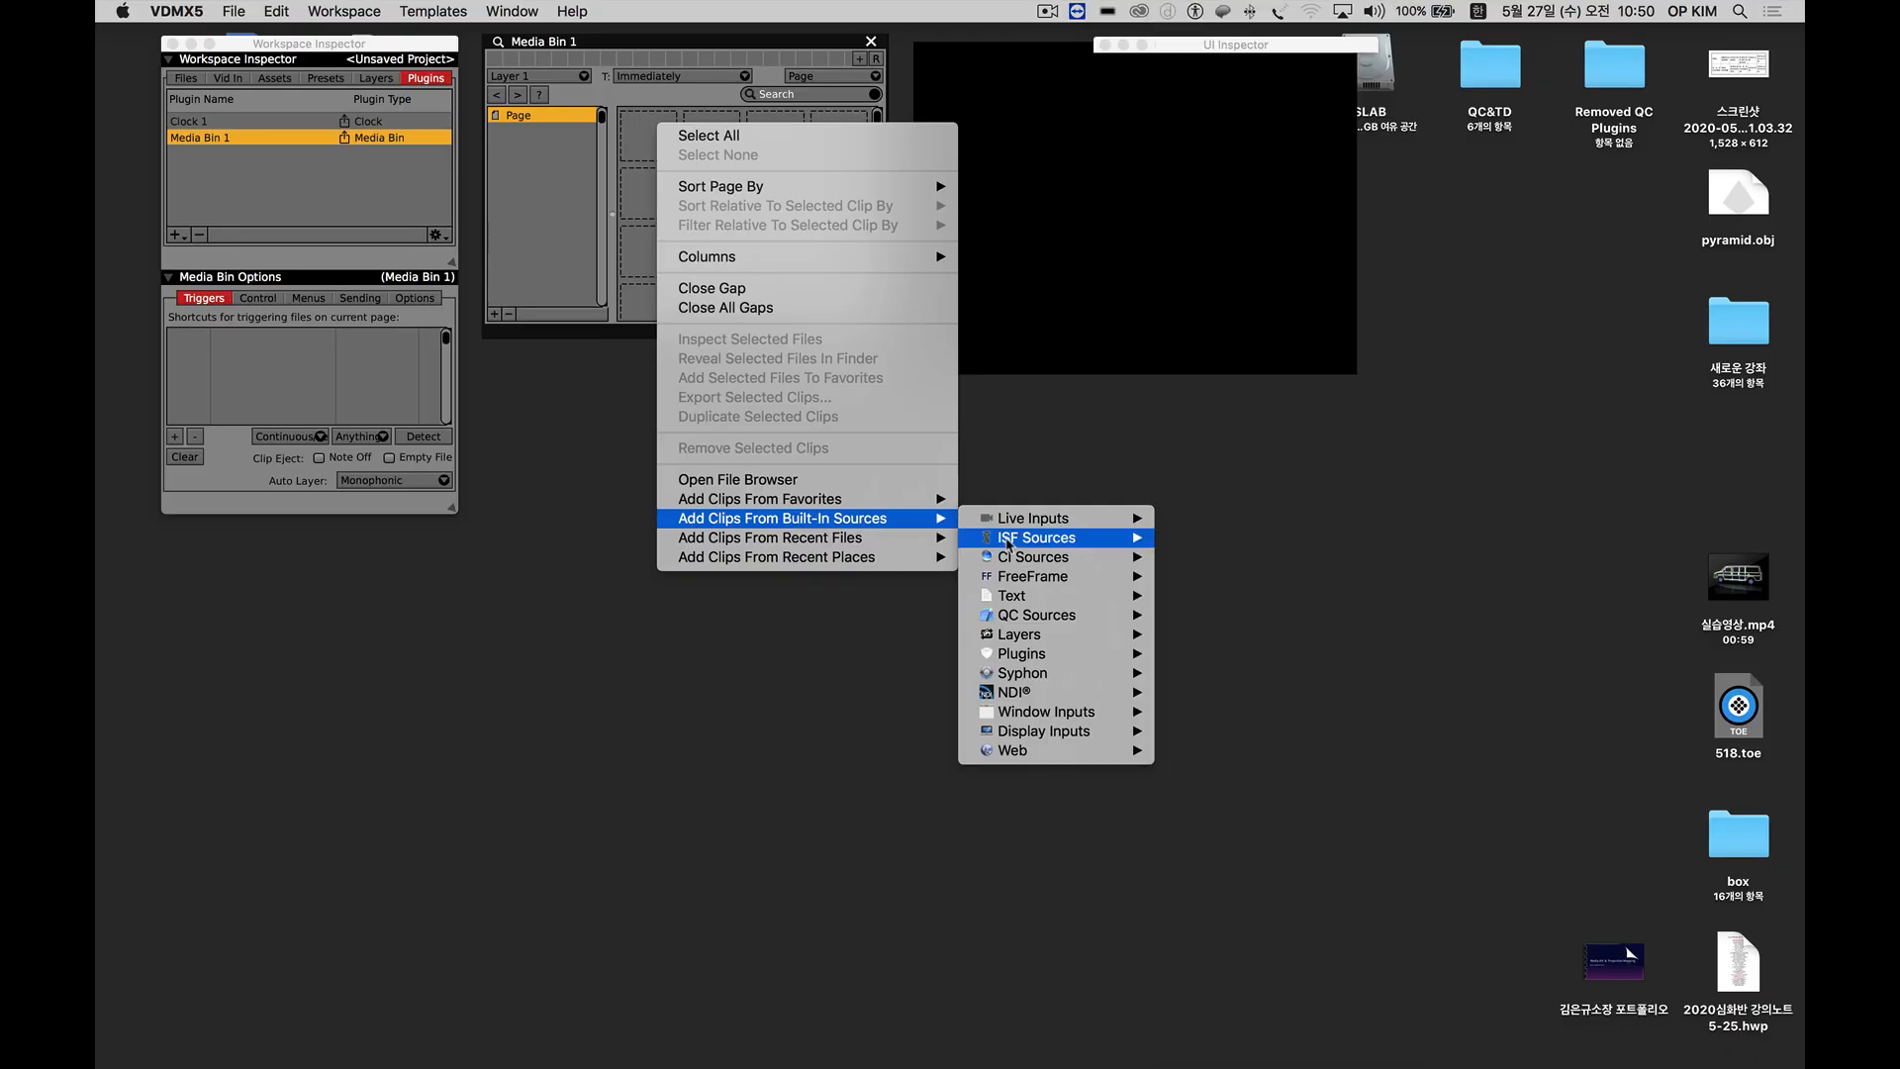
click(725, 197)
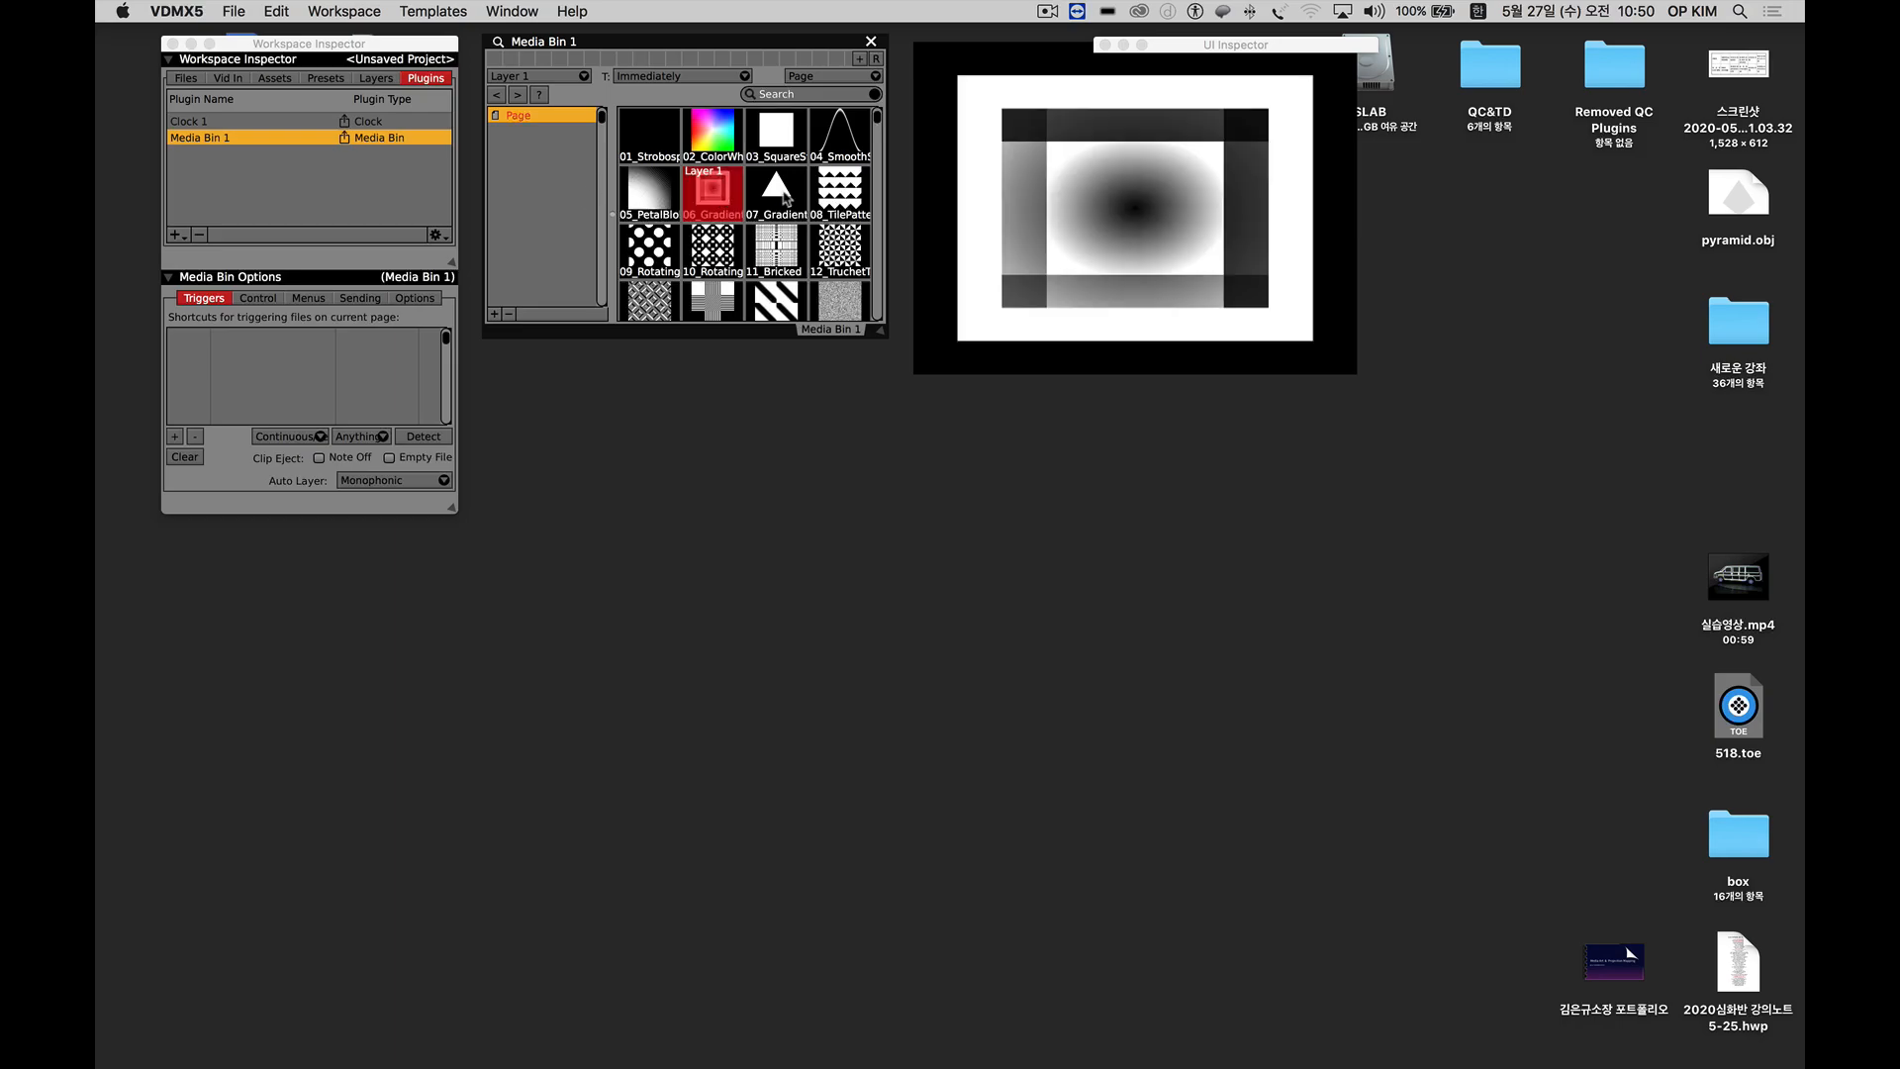
Show Layer 1's source parameters and enlarge the Layer 1 Src section so all of them fit.
click(375, 79)
drag(449, 602, 465, 959)
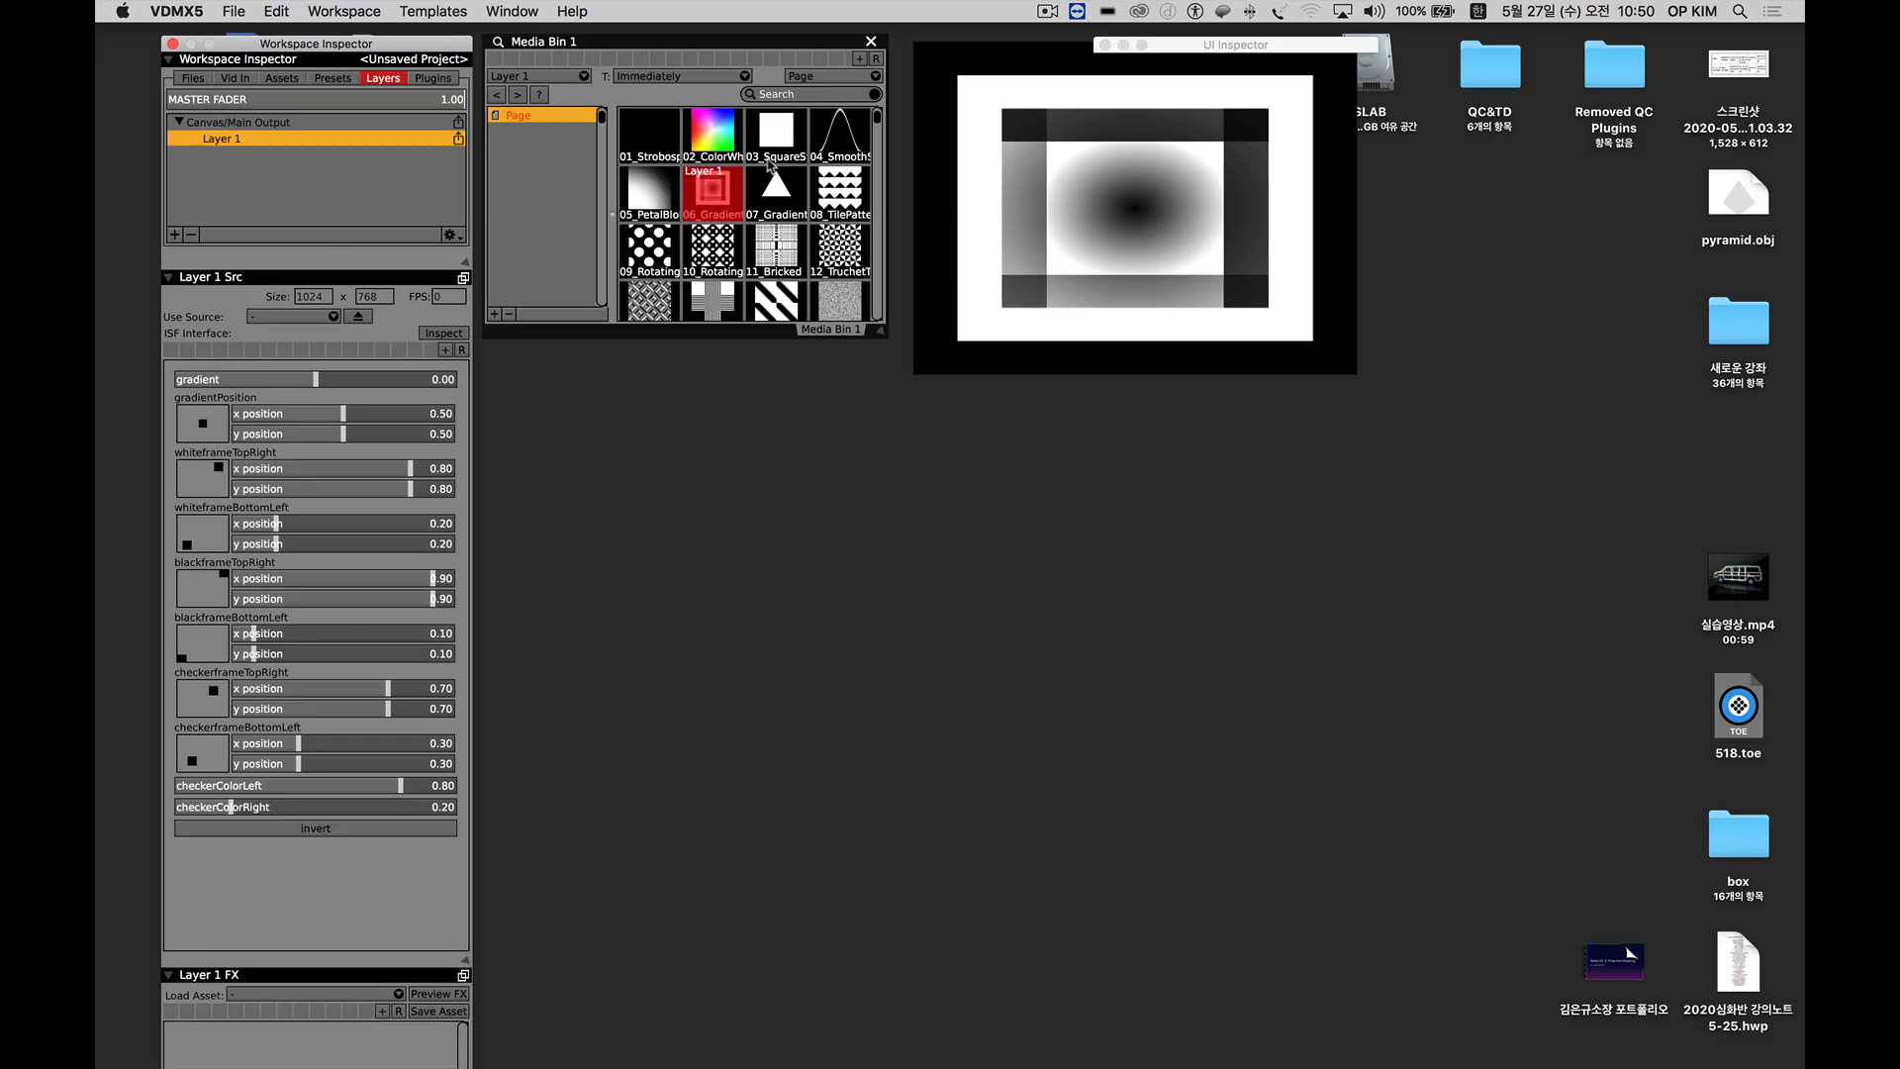
scroll(772, 178, down, 1)
Try clip 02 at position about 0.55, 0.47 with warp about 28.06, and try the 06 and 07 gradient clips.
click(718, 135)
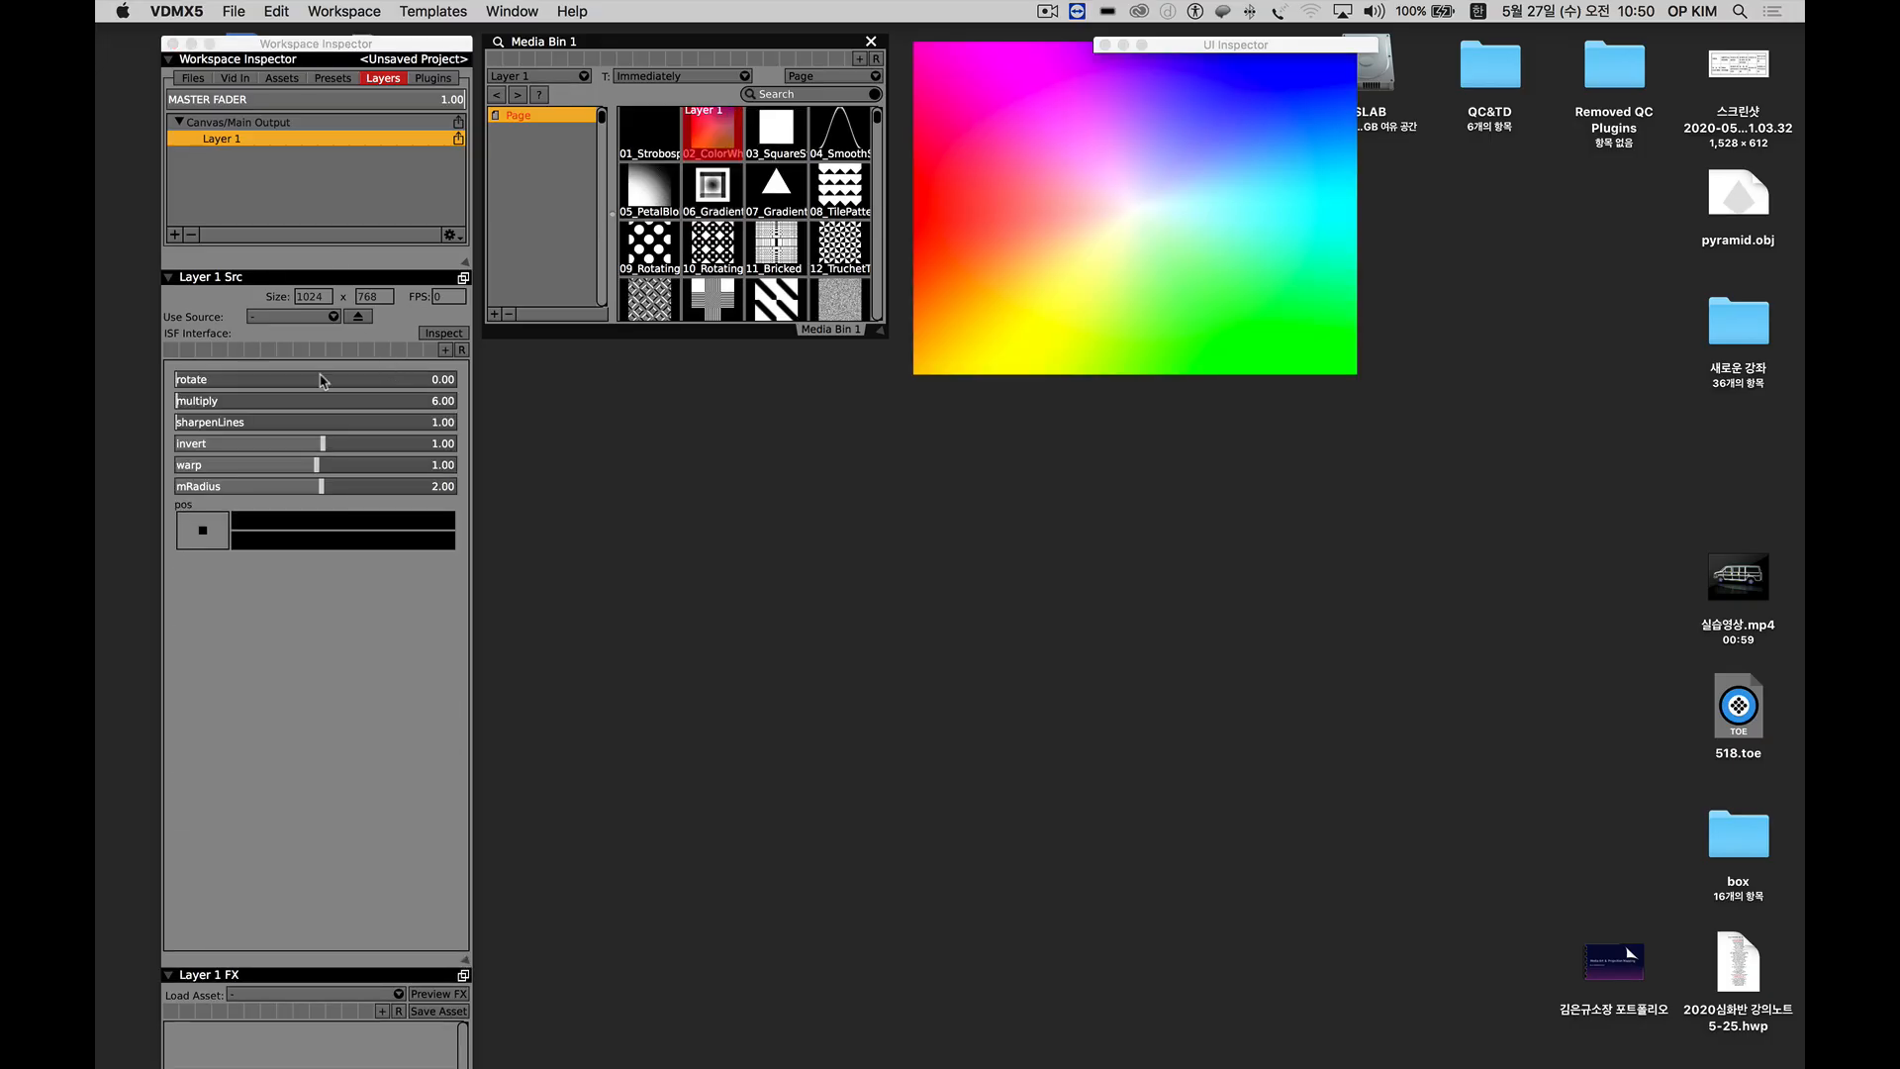
drag(202, 535, 205, 532)
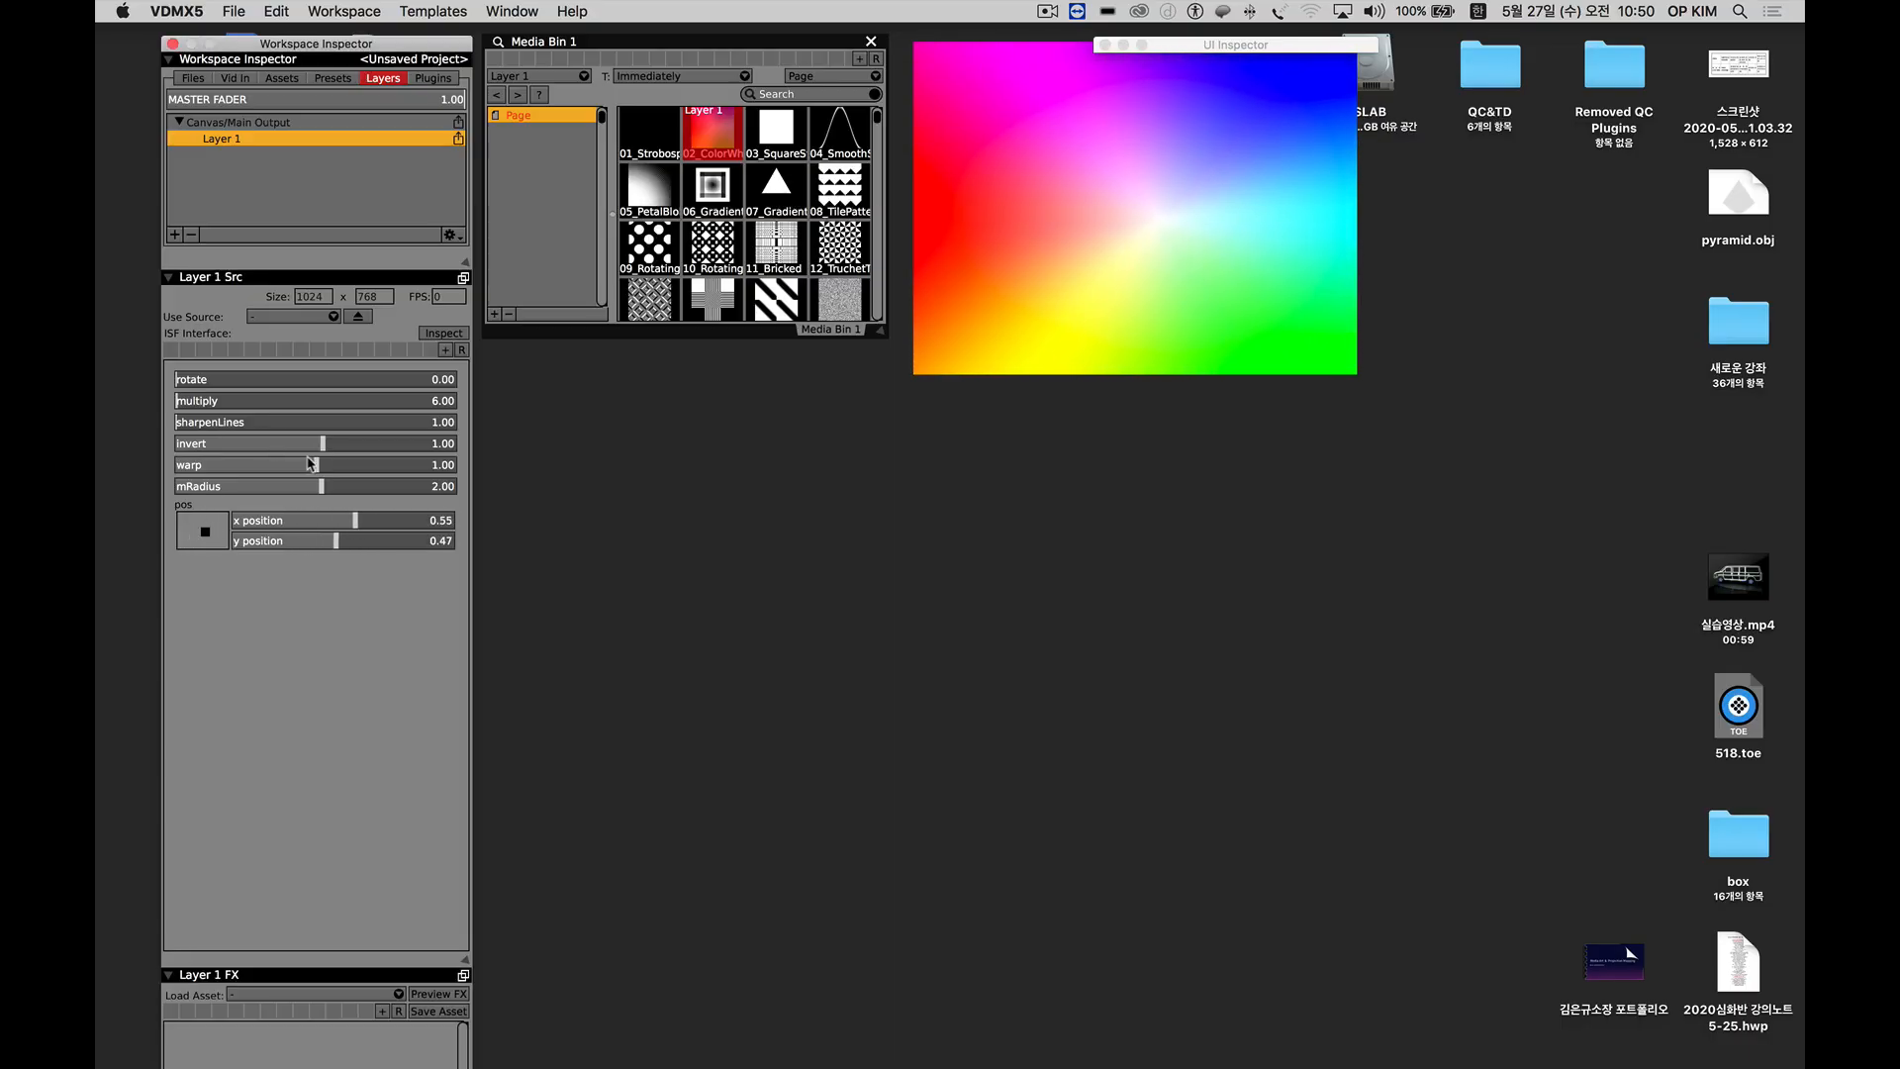
mouse_move(315, 465)
mouse_down()
mouse_move(297, 469)
mouse_move(335, 469)
mouse_up()
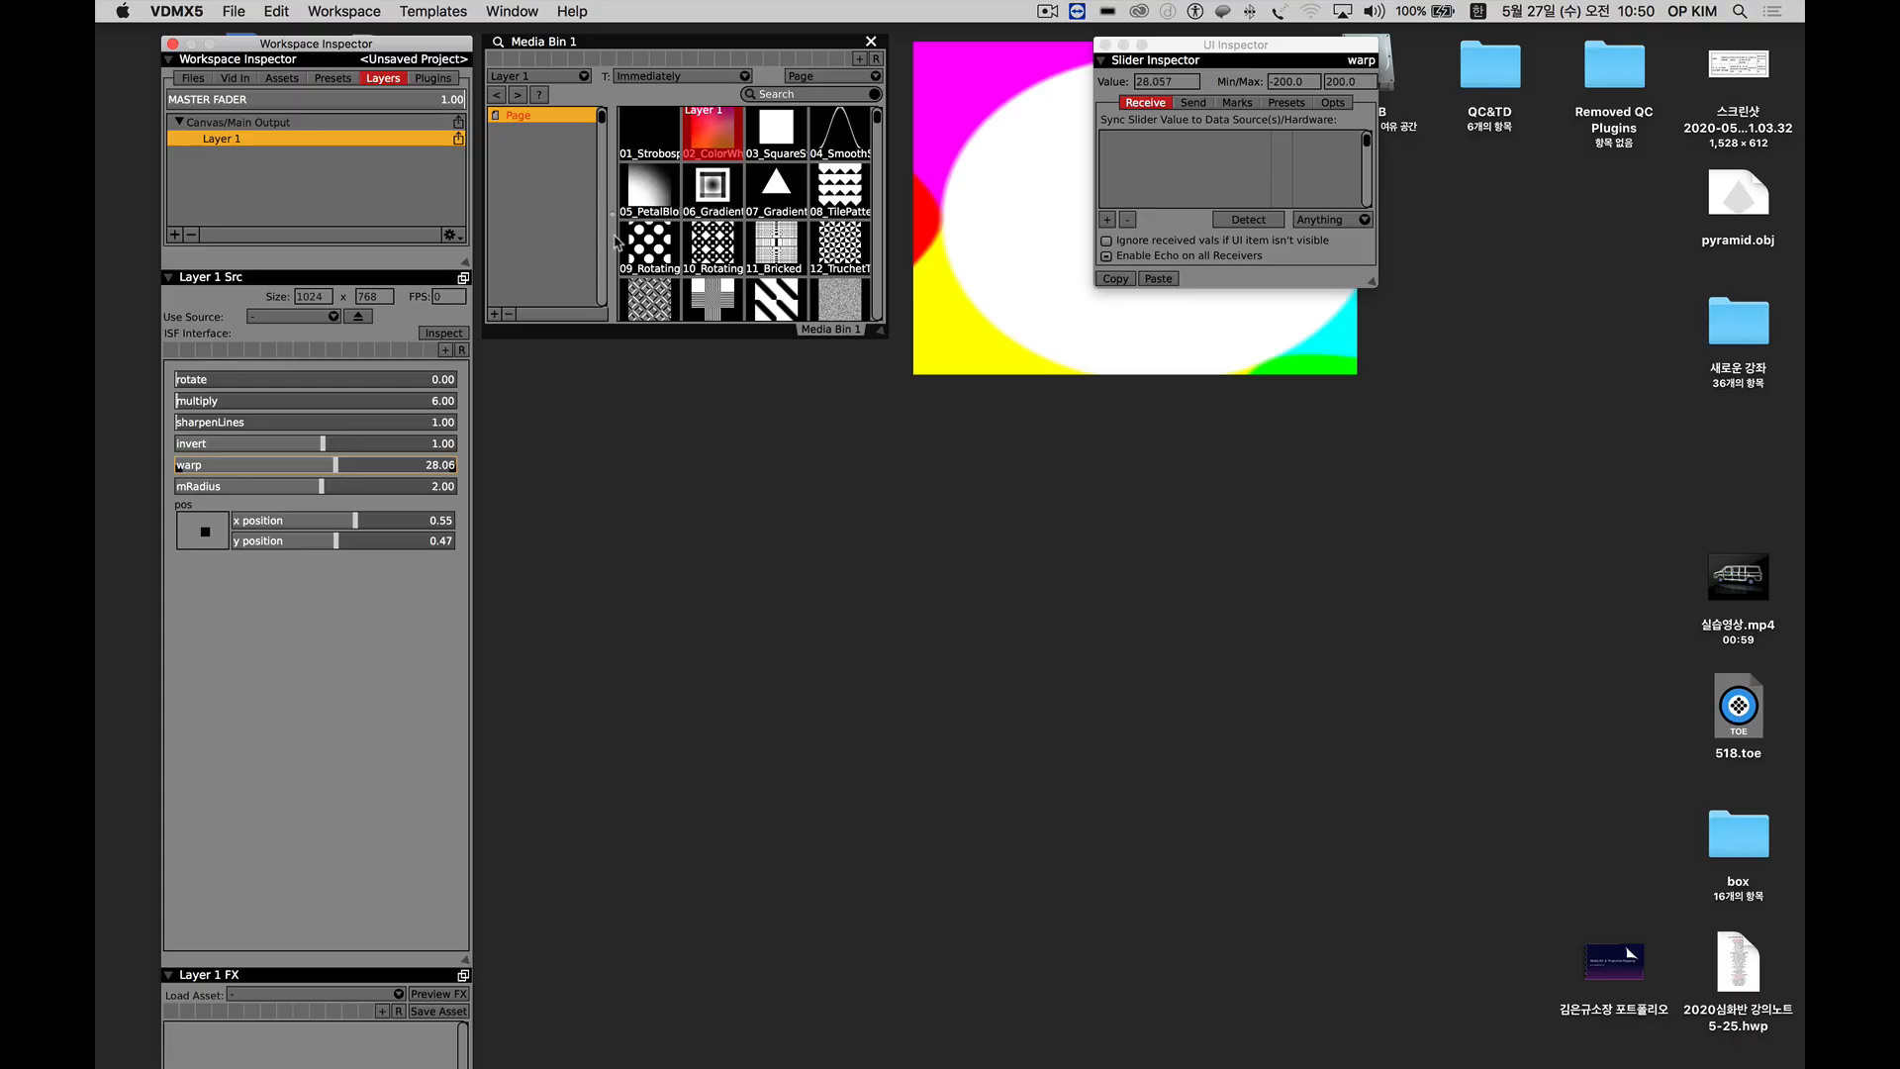
click(714, 188)
click(771, 193)
drag(216, 379, 270, 392)
Play clip 25 (hoop pattern) with zoom about 2.61, animate 0.22, size 0.33 and position 0.49, 0.47.
scroll(706, 294, down, 3)
click(648, 293)
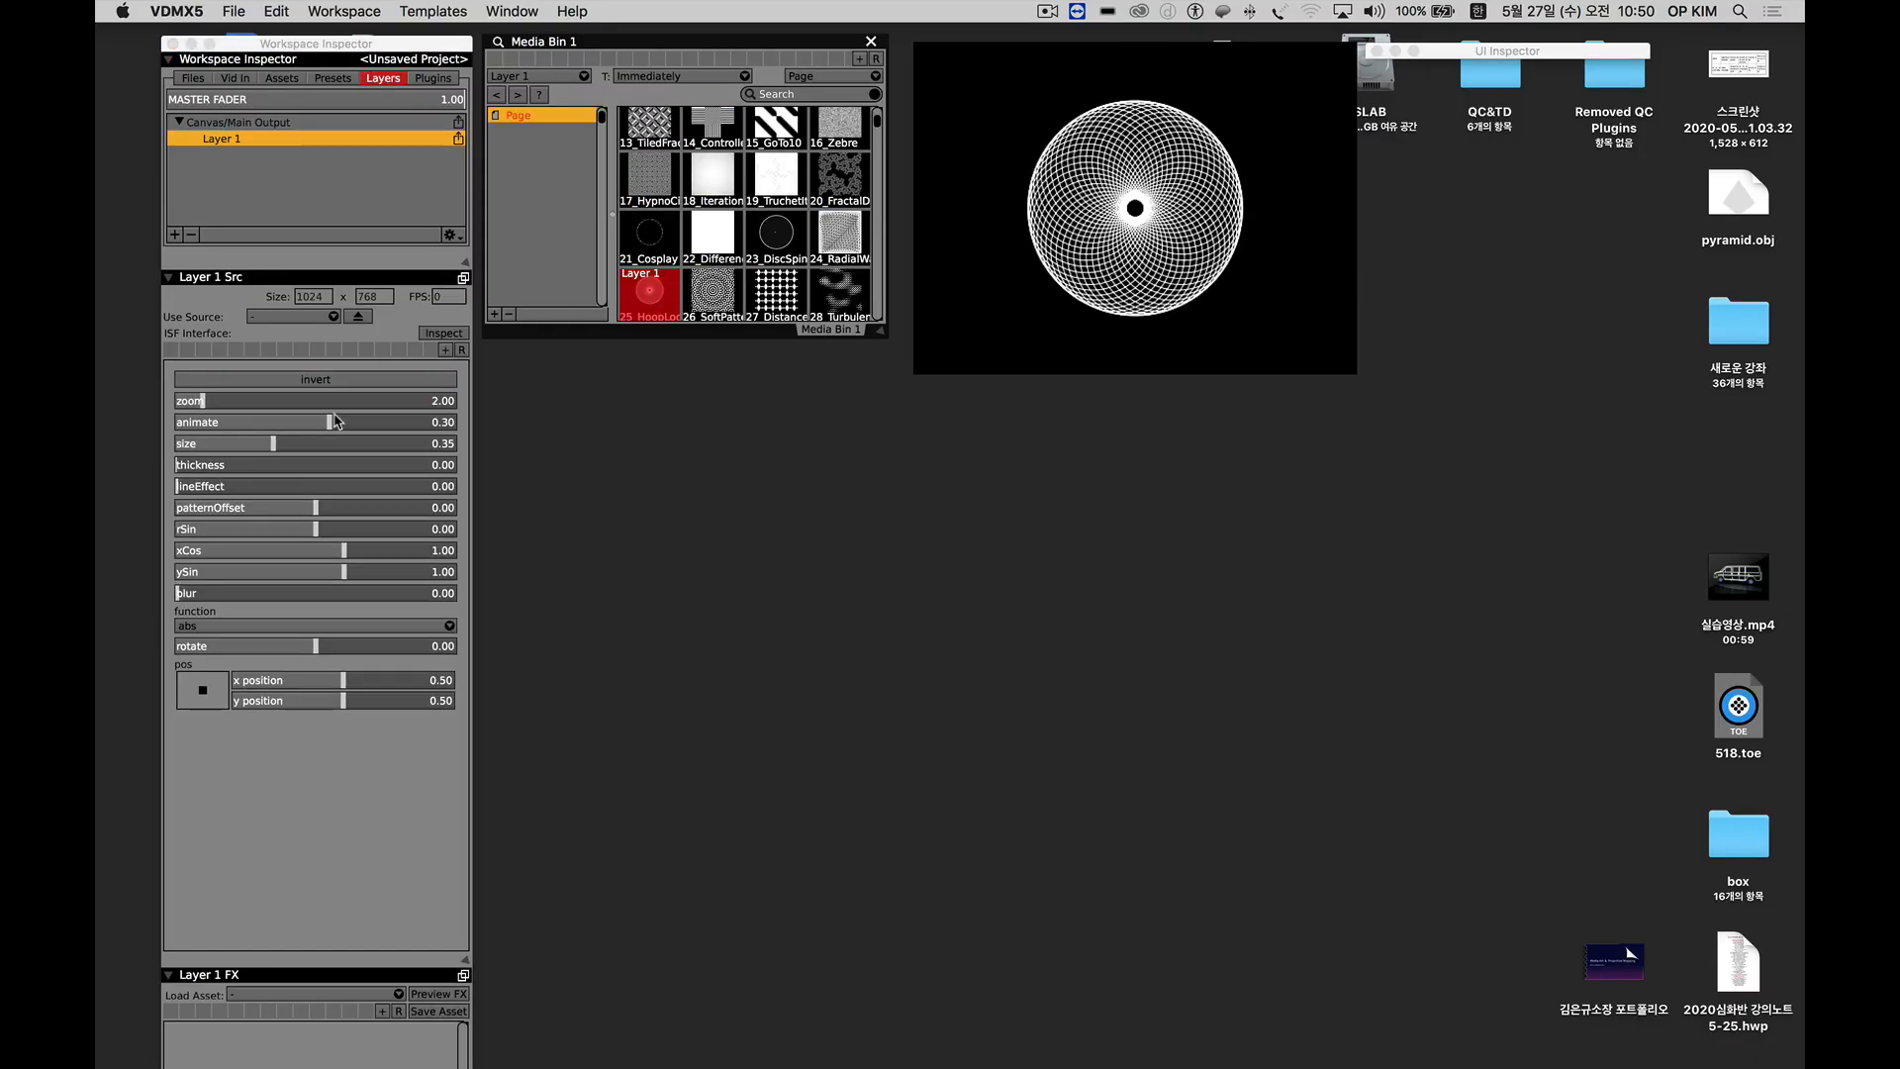
mouse_move(202, 405)
mouse_down()
mouse_move(247, 404)
mouse_move(199, 410)
mouse_move(247, 406)
mouse_move(200, 408)
mouse_move(243, 406)
mouse_move(216, 405)
mouse_up()
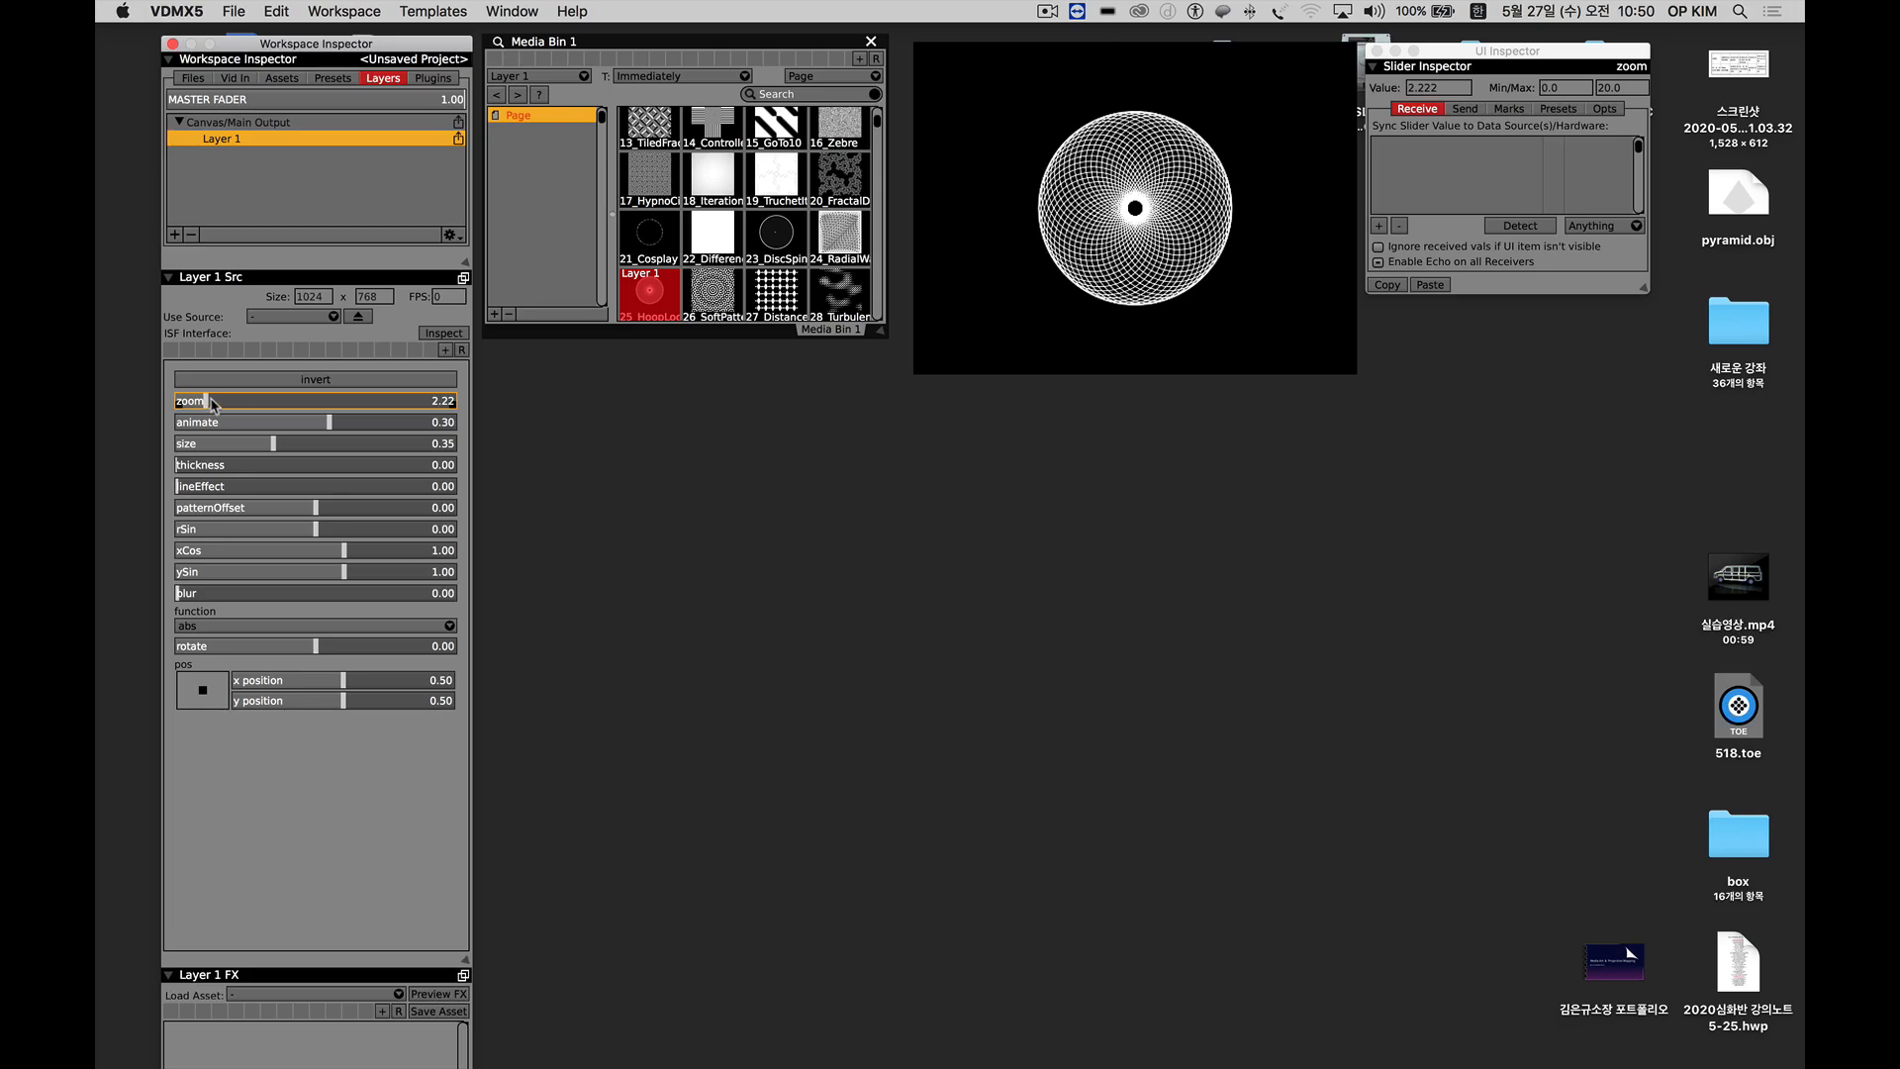
drag(207, 406, 267, 449)
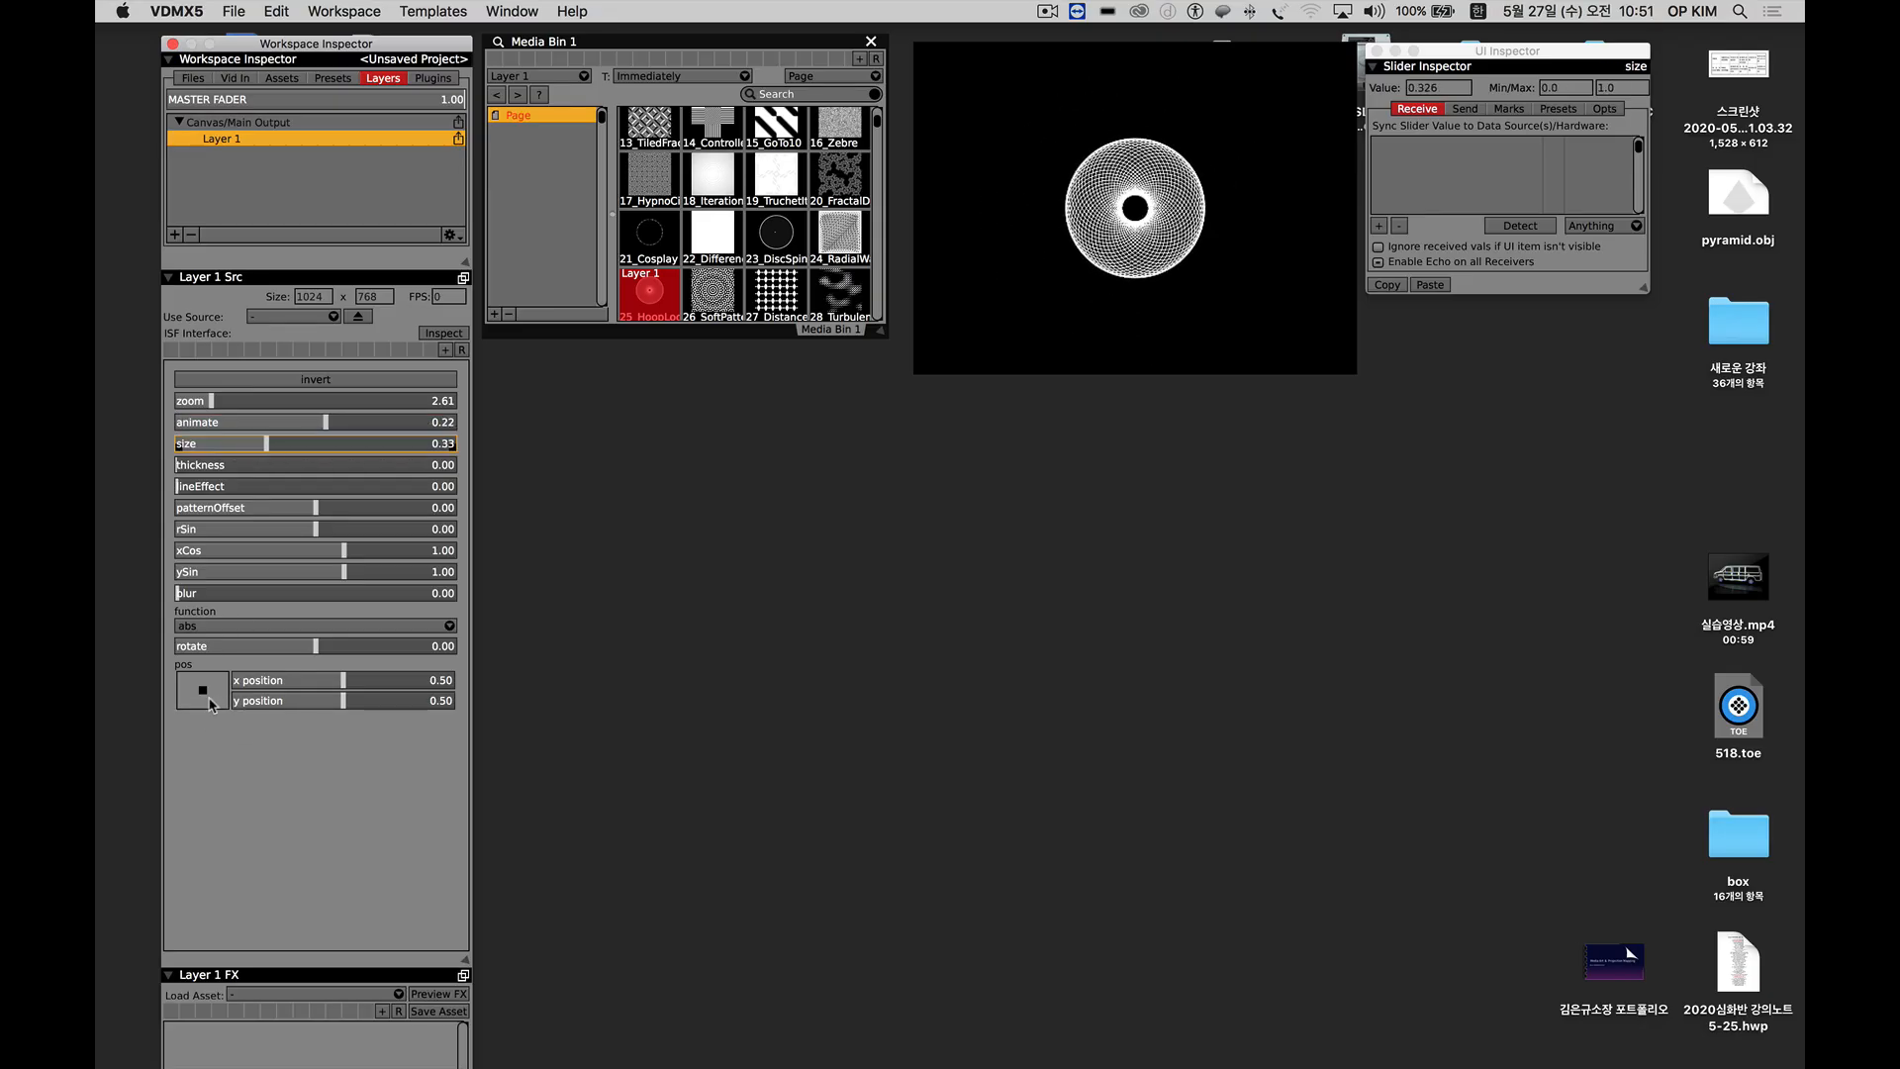
drag(202, 695, 202, 692)
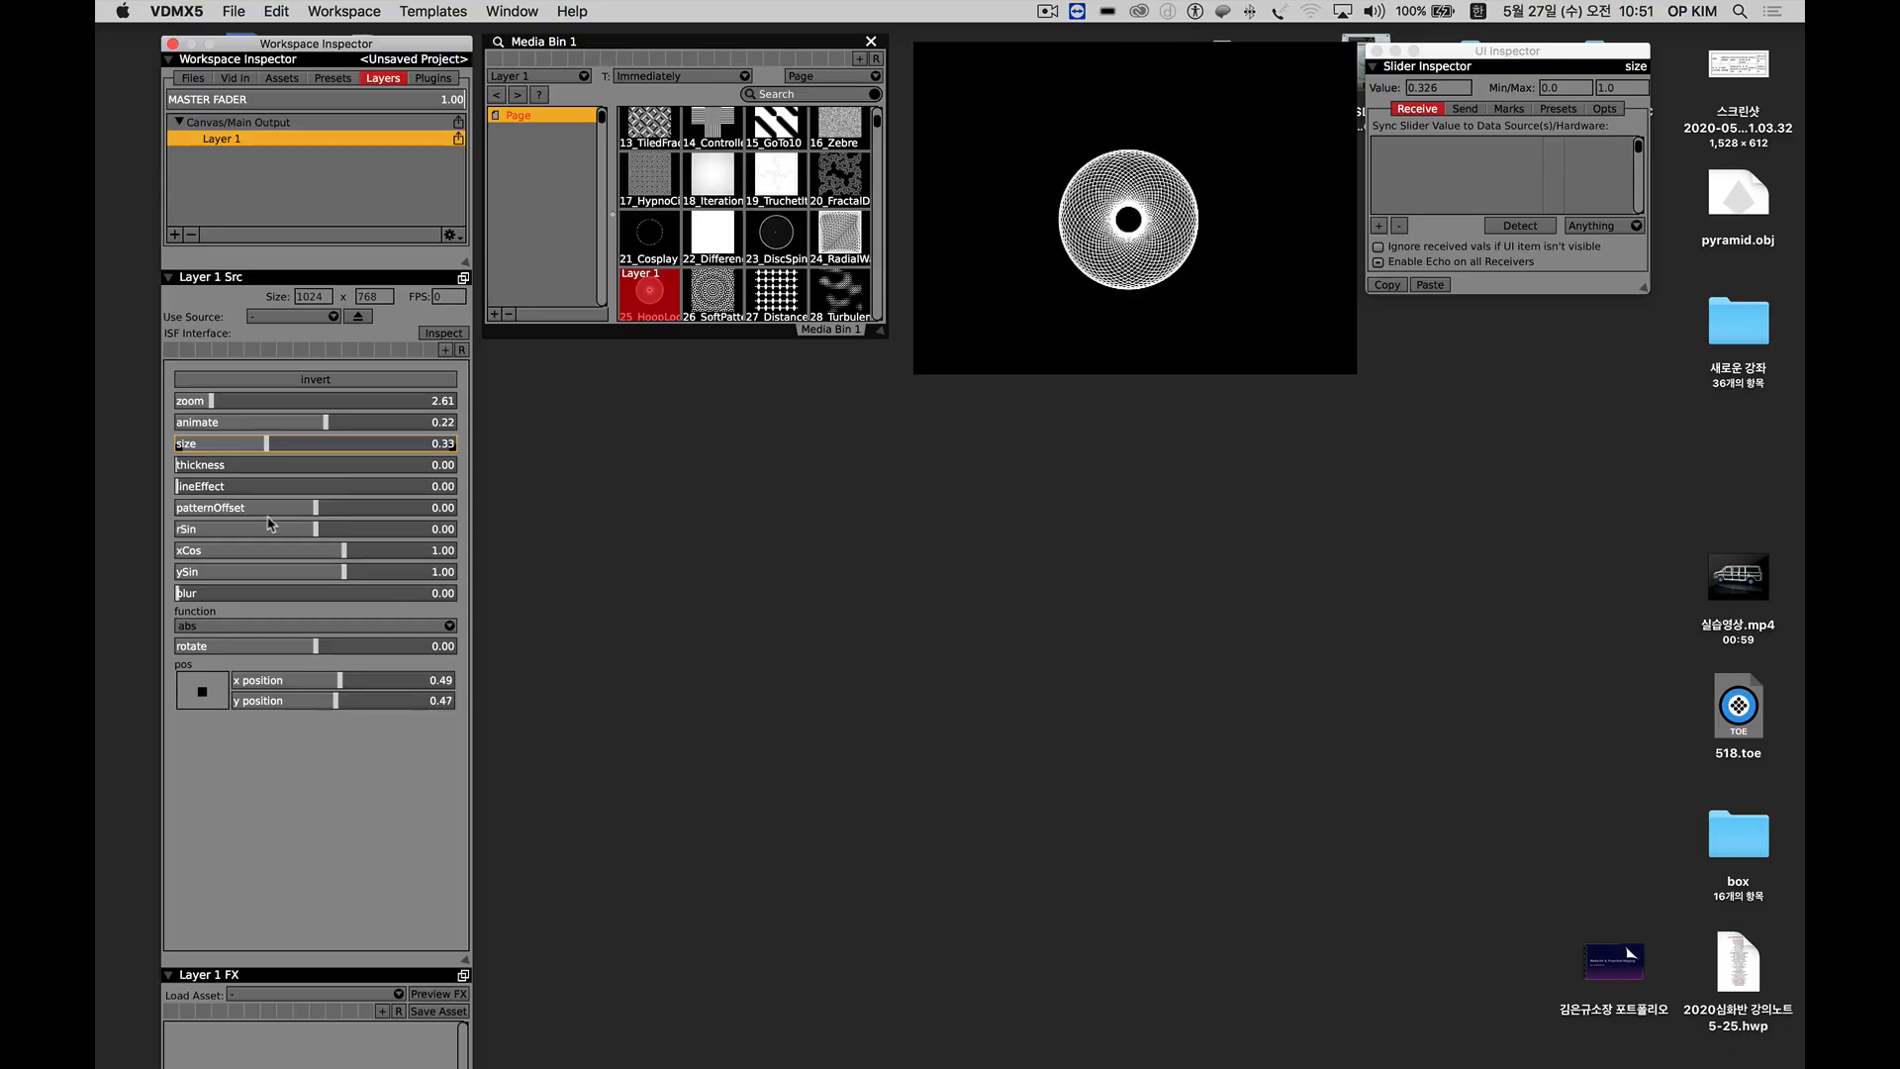
Try an rSin of about 4.3 on the hoop pattern and reset rSin to 0 in the UI Inspector beside the layer parameters.
drag(318, 532, 438, 532)
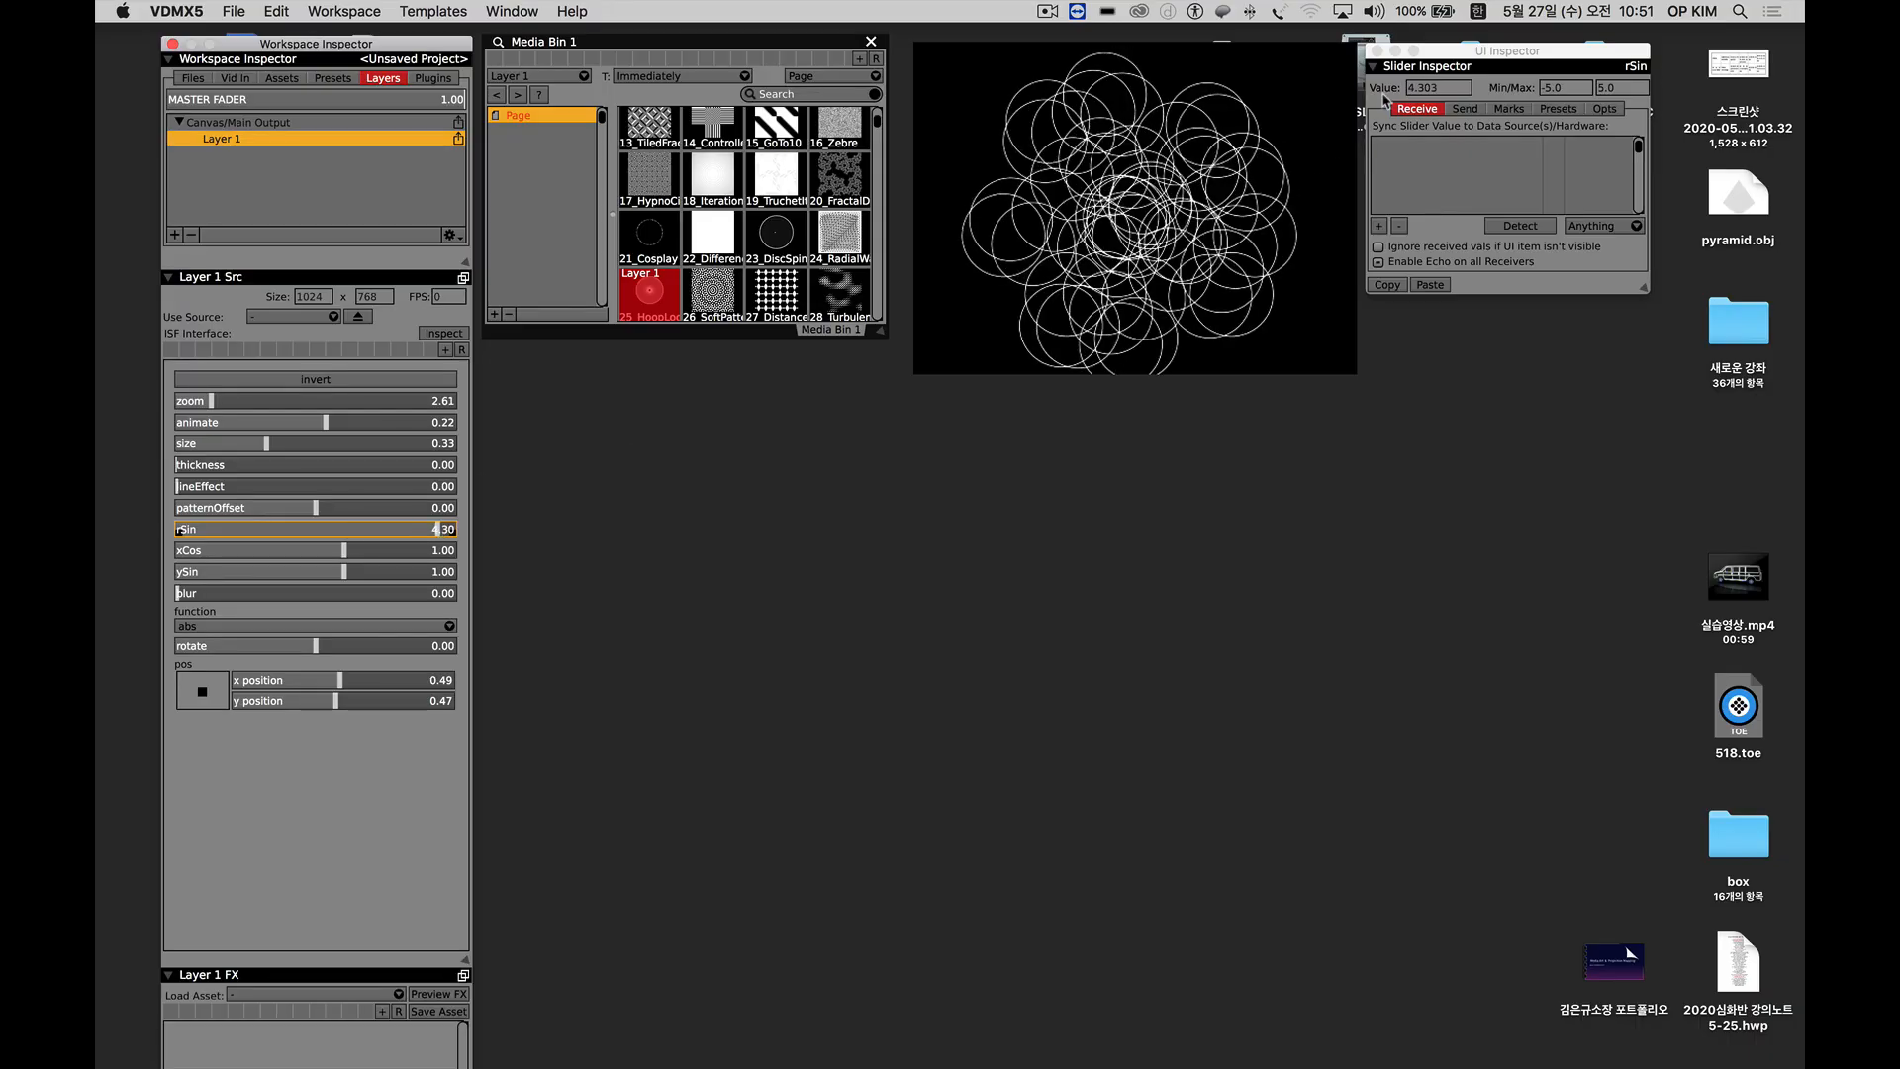
drag(1442, 55, 580, 387)
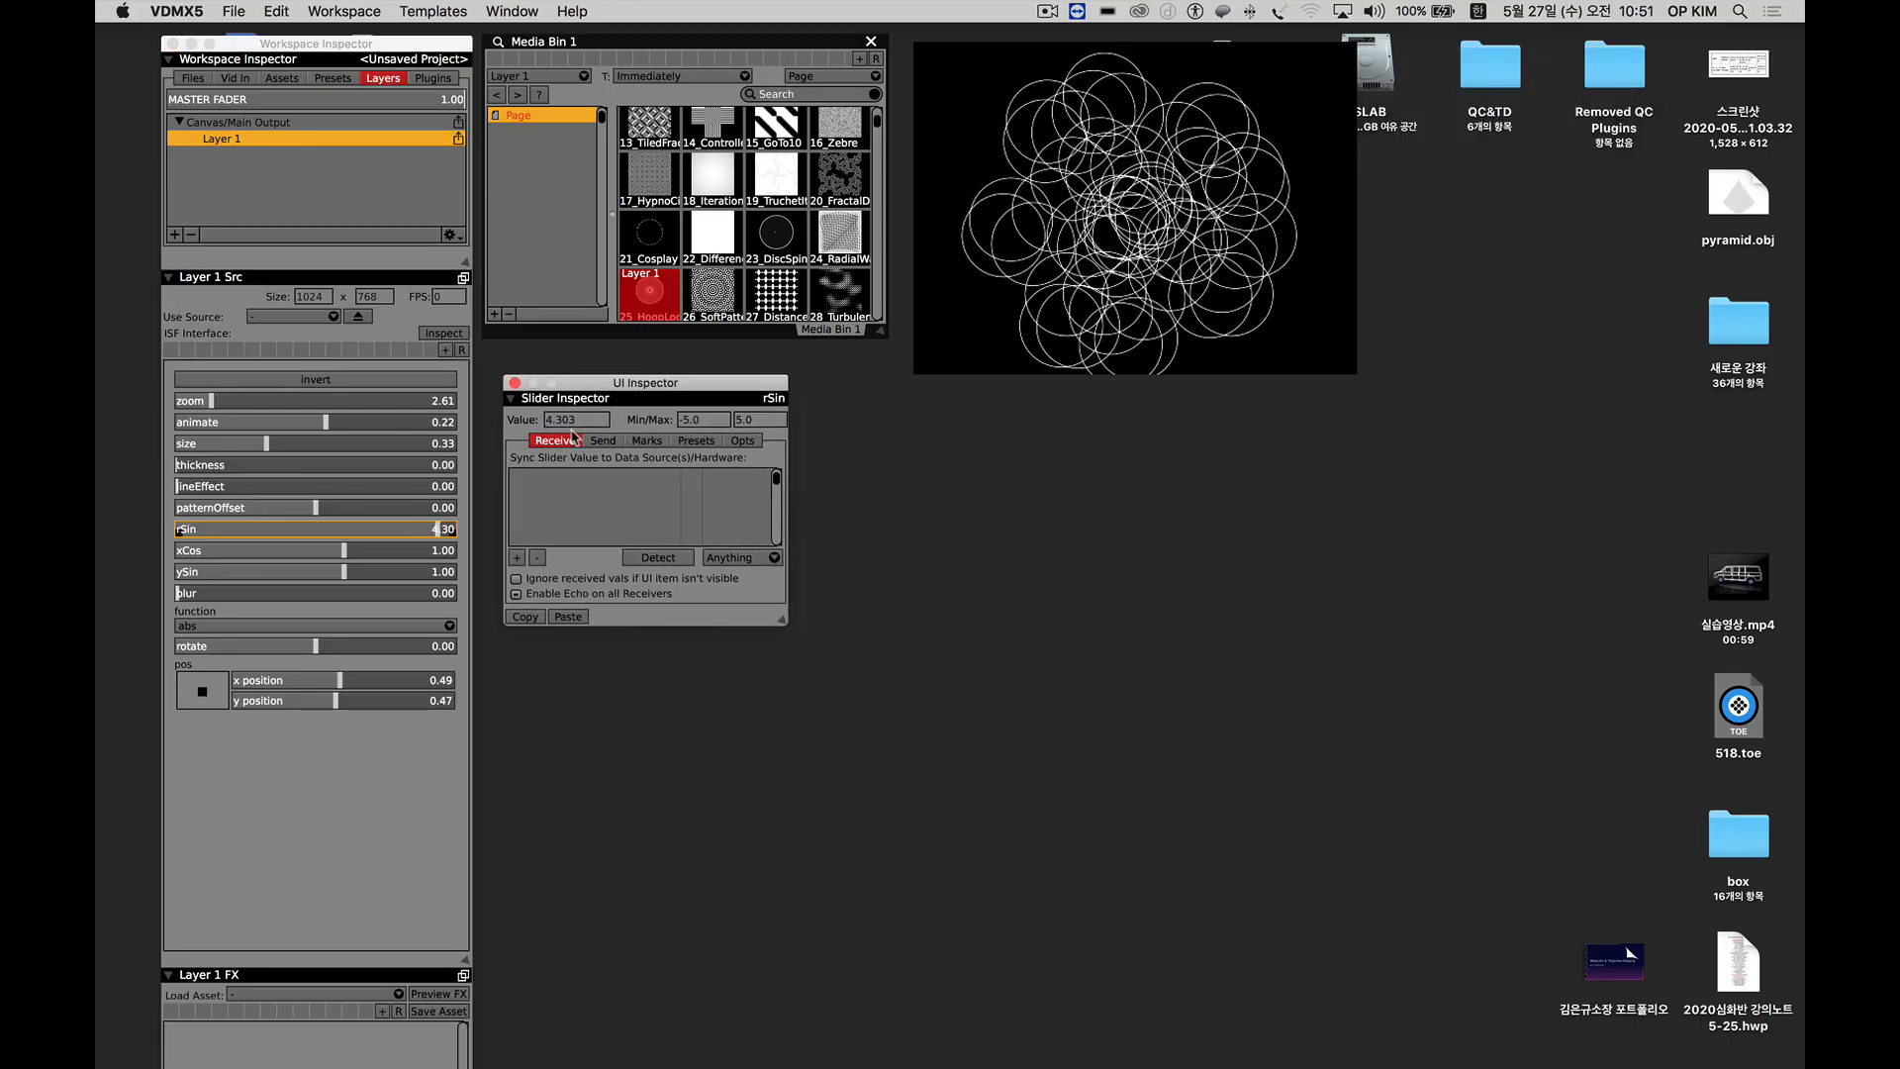
double_click(574, 420)
text(0)
key(Return)
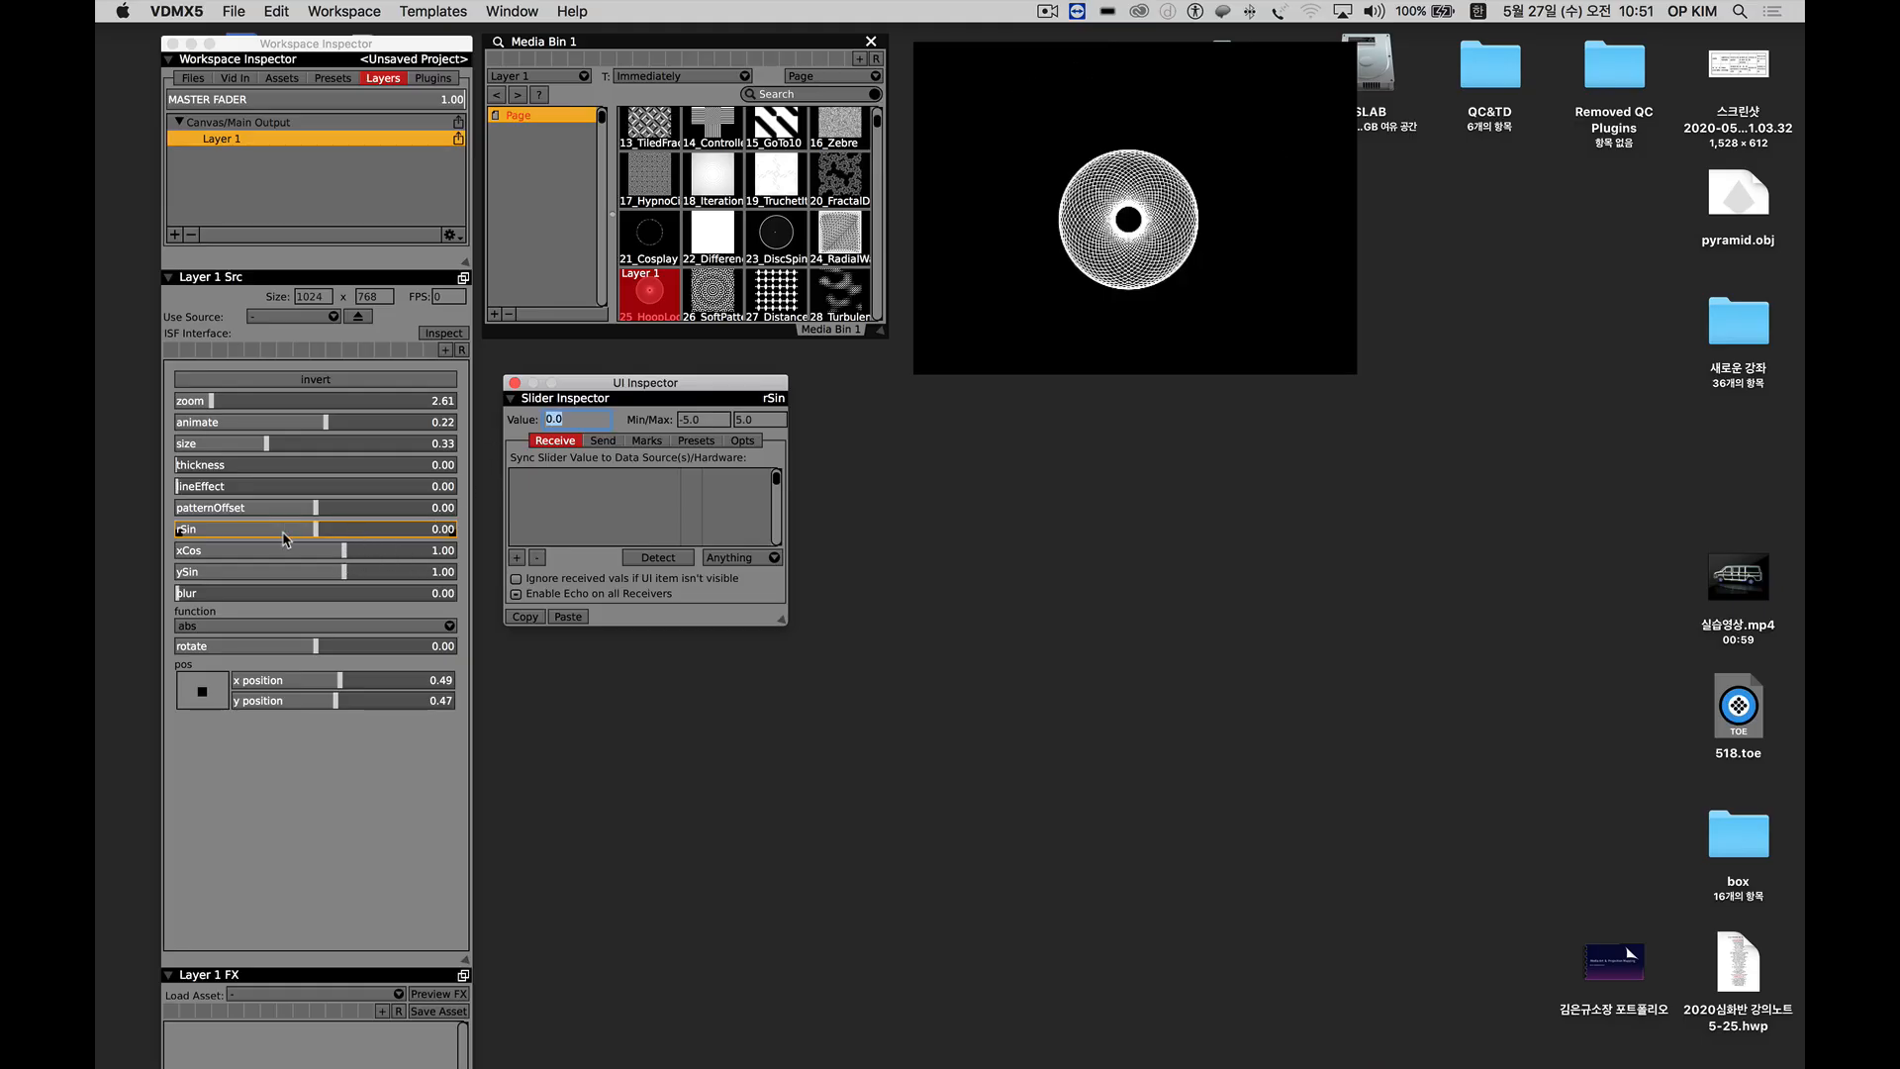
Set the hoop pattern's zoom to about 2.16 and, after trying larger and smaller sizes, its size to about 0.21.
mouse_move(217, 402)
mouse_down()
mouse_move(366, 401)
mouse_move(210, 403)
mouse_move(285, 404)
mouse_move(228, 417)
mouse_move(265, 413)
mouse_move(257, 448)
mouse_move(183, 445)
mouse_move(415, 443)
mouse_move(242, 447)
mouse_move(306, 400)
mouse_move(204, 404)
mouse_up()
drag(259, 445, 285, 446)
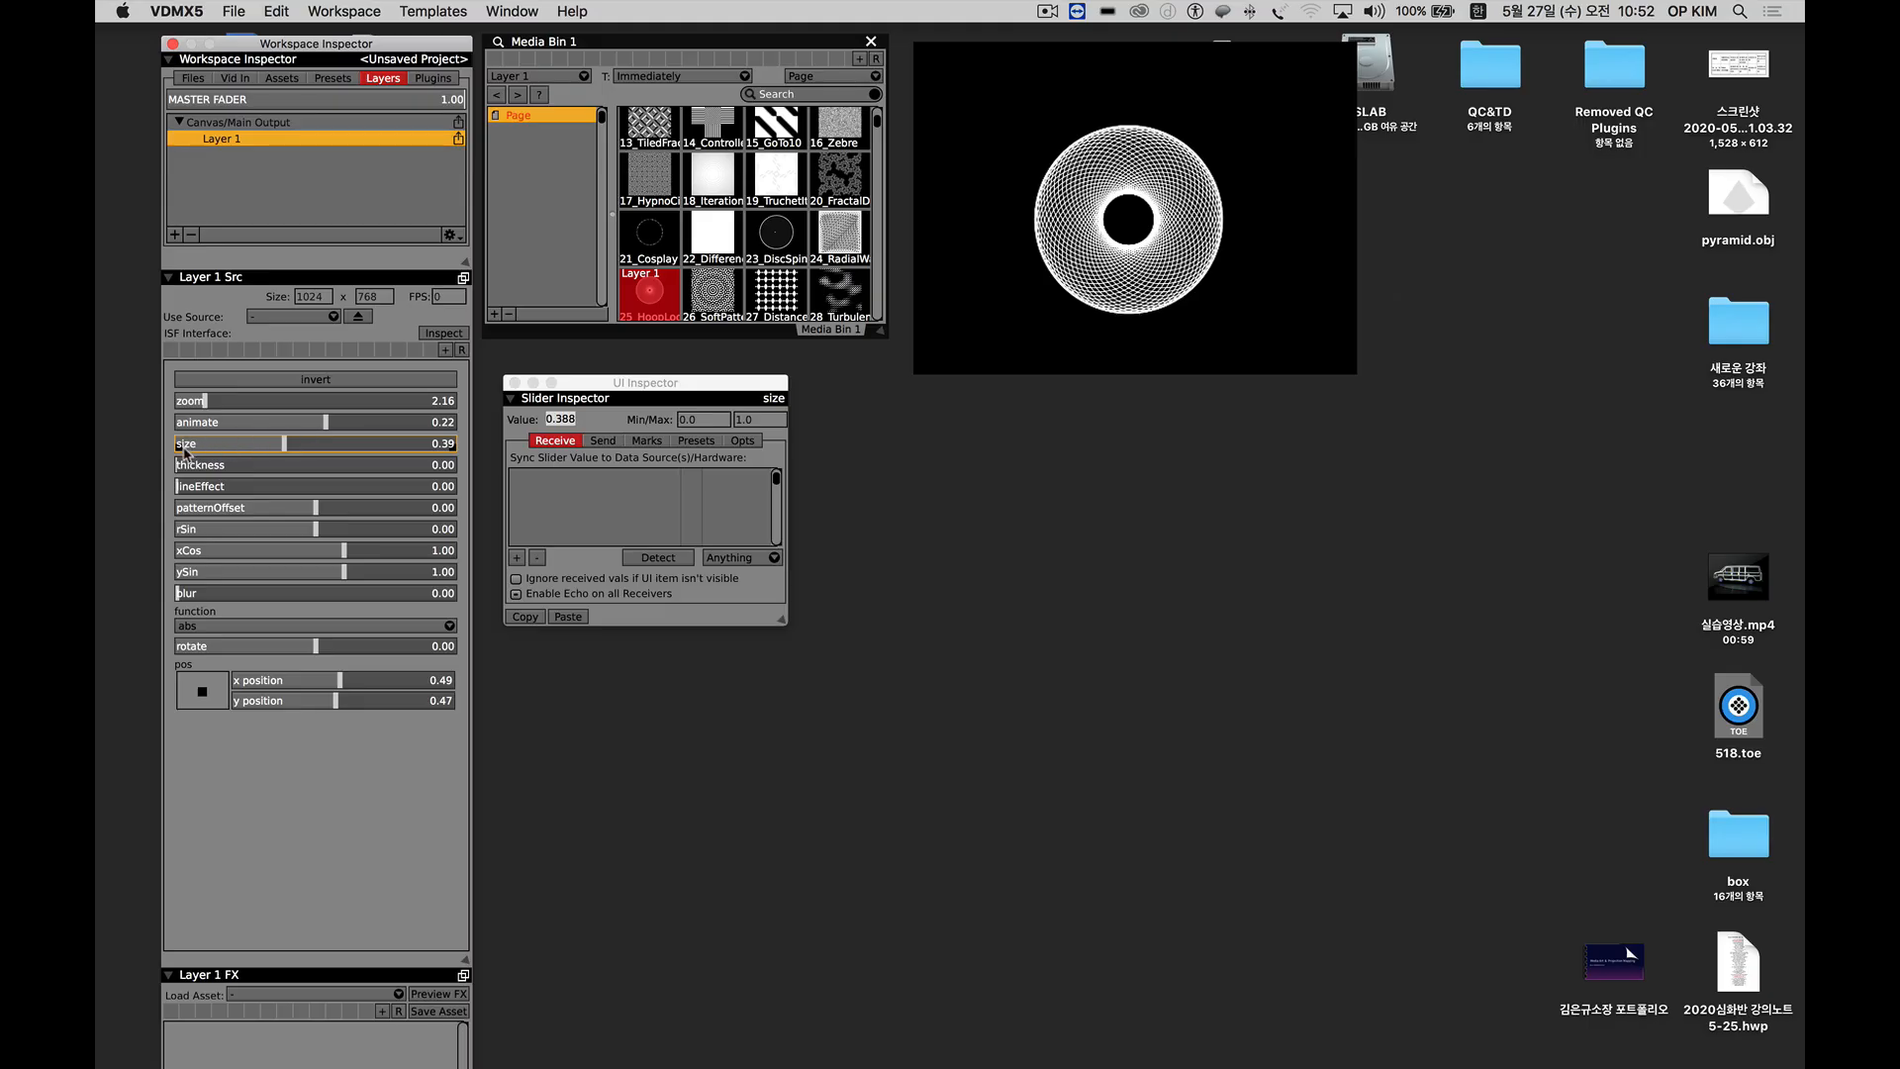
drag(589, 386, 585, 393)
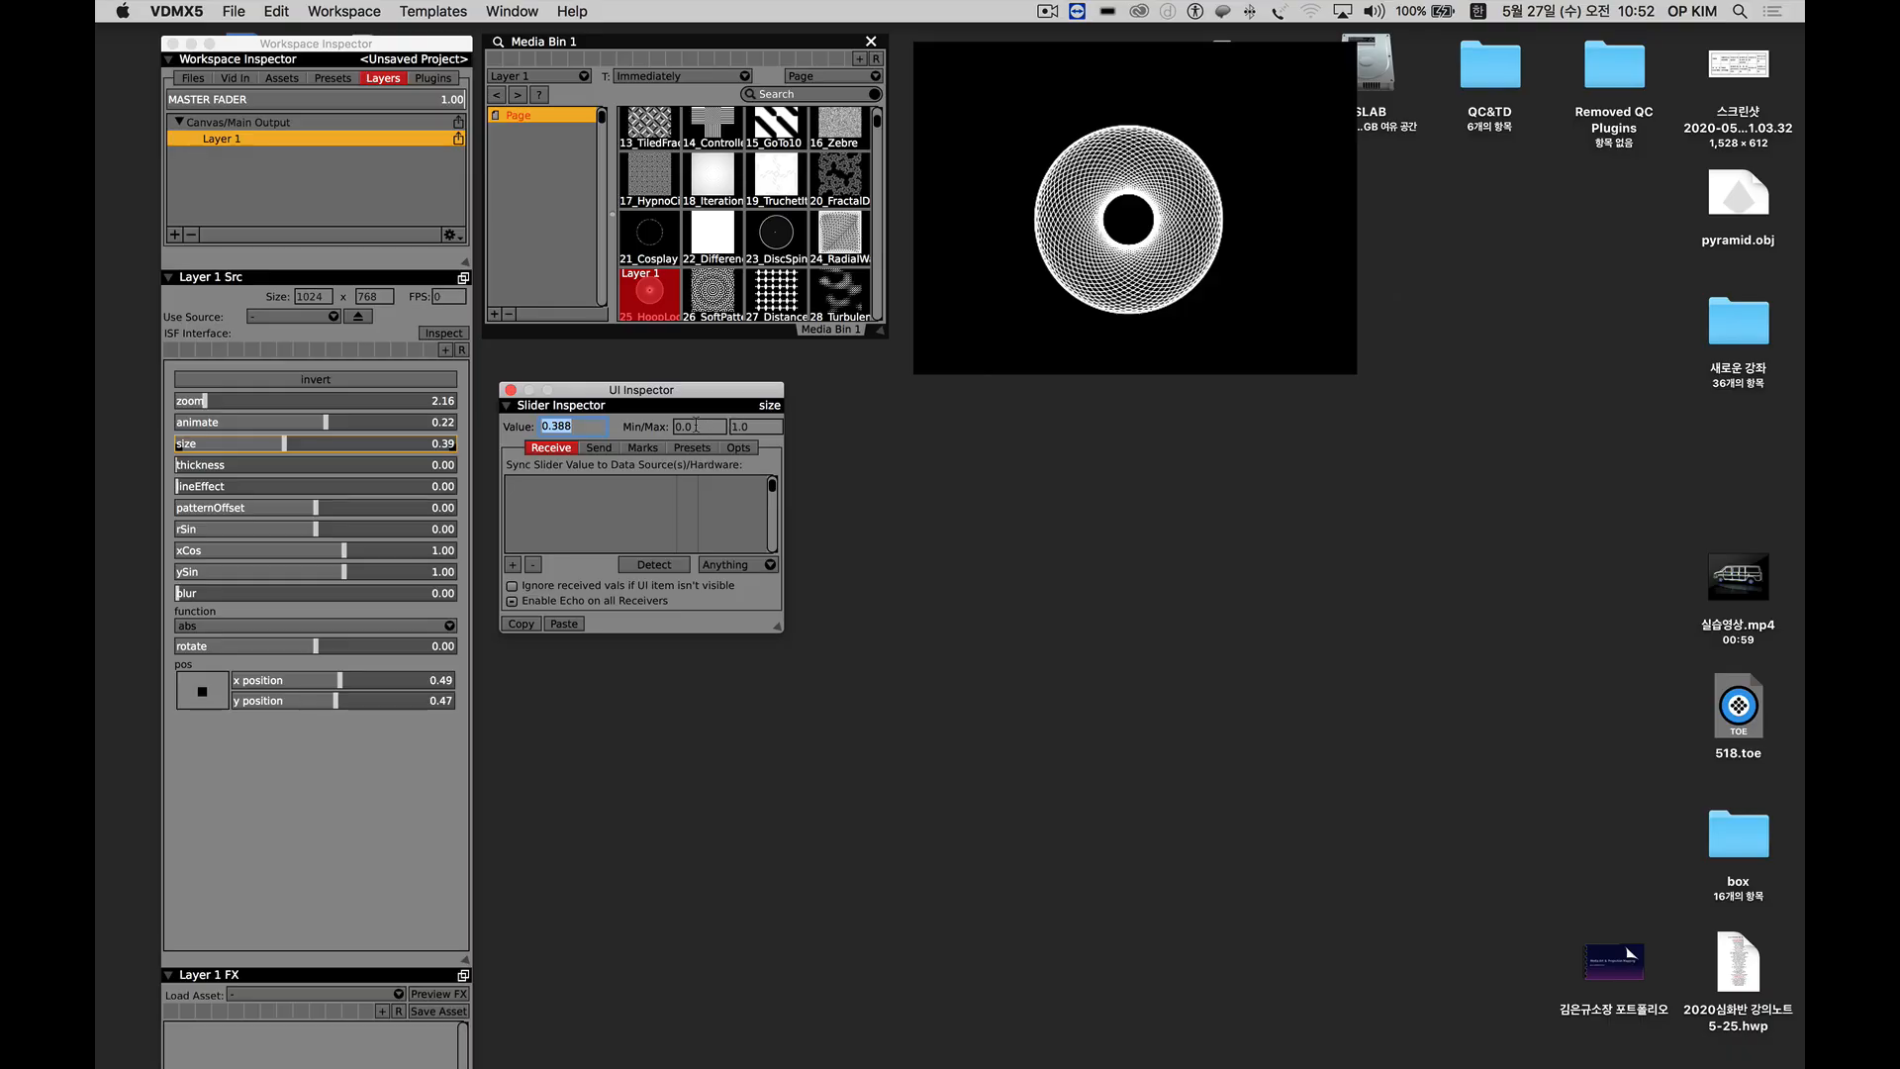
click(216, 443)
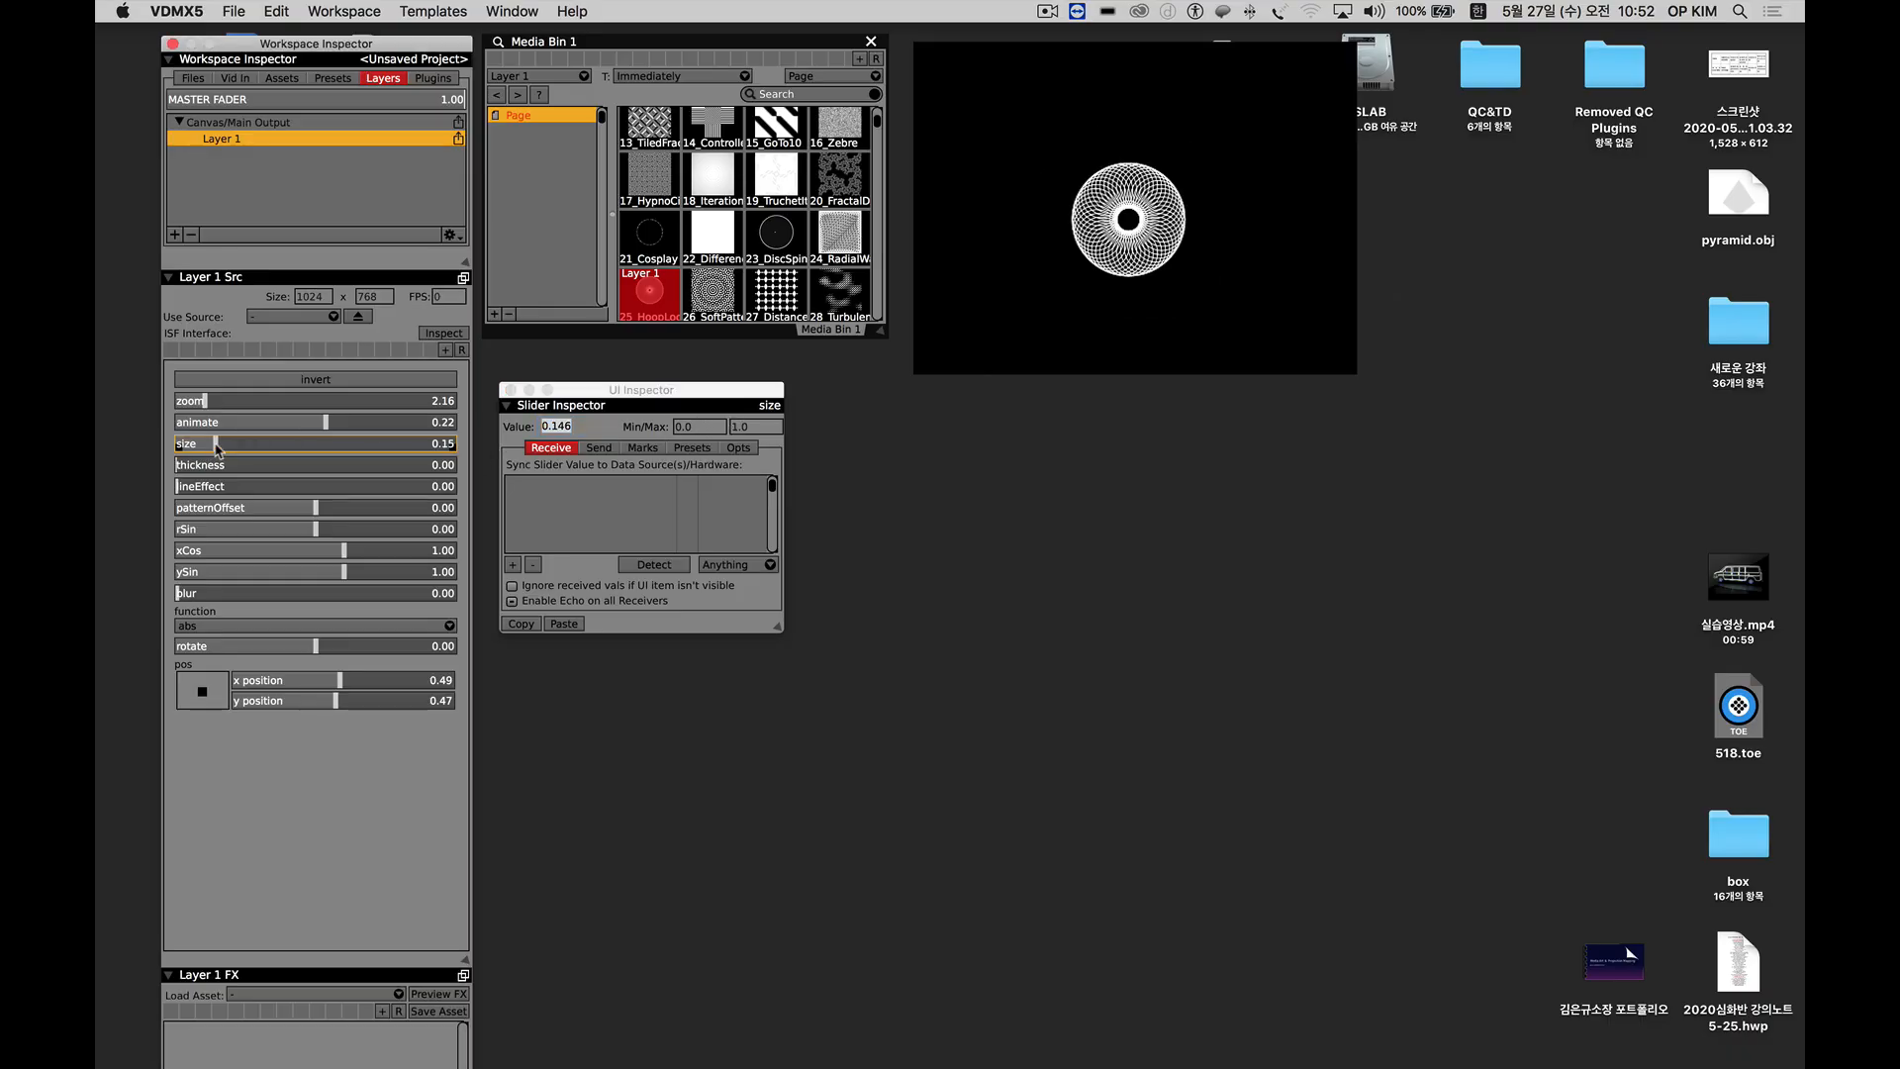
mouse_move(216, 447)
mouse_down()
mouse_move(179, 451)
mouse_move(450, 450)
mouse_move(209, 450)
mouse_up()
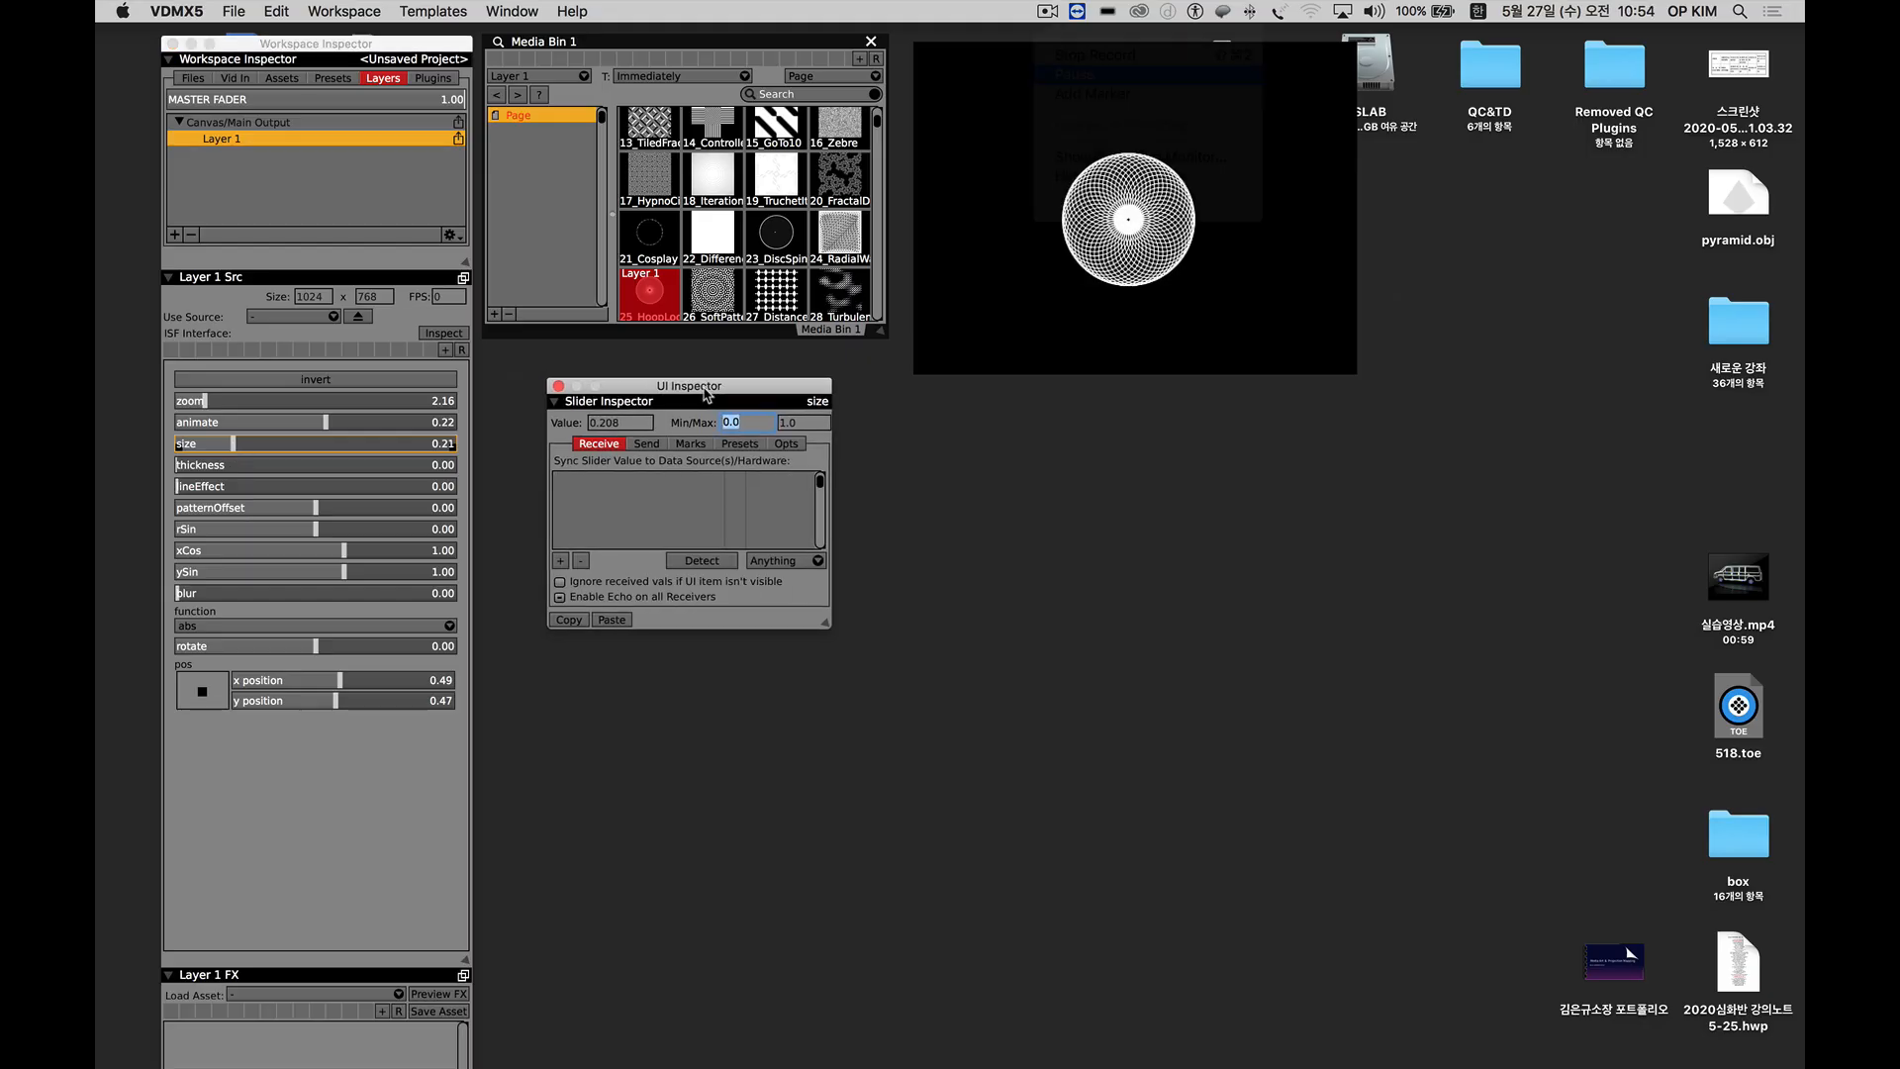
Set the size slider's minimum to 0.2 and raise the hoop pattern's size to about 0.53.
drag(704, 385, 661, 374)
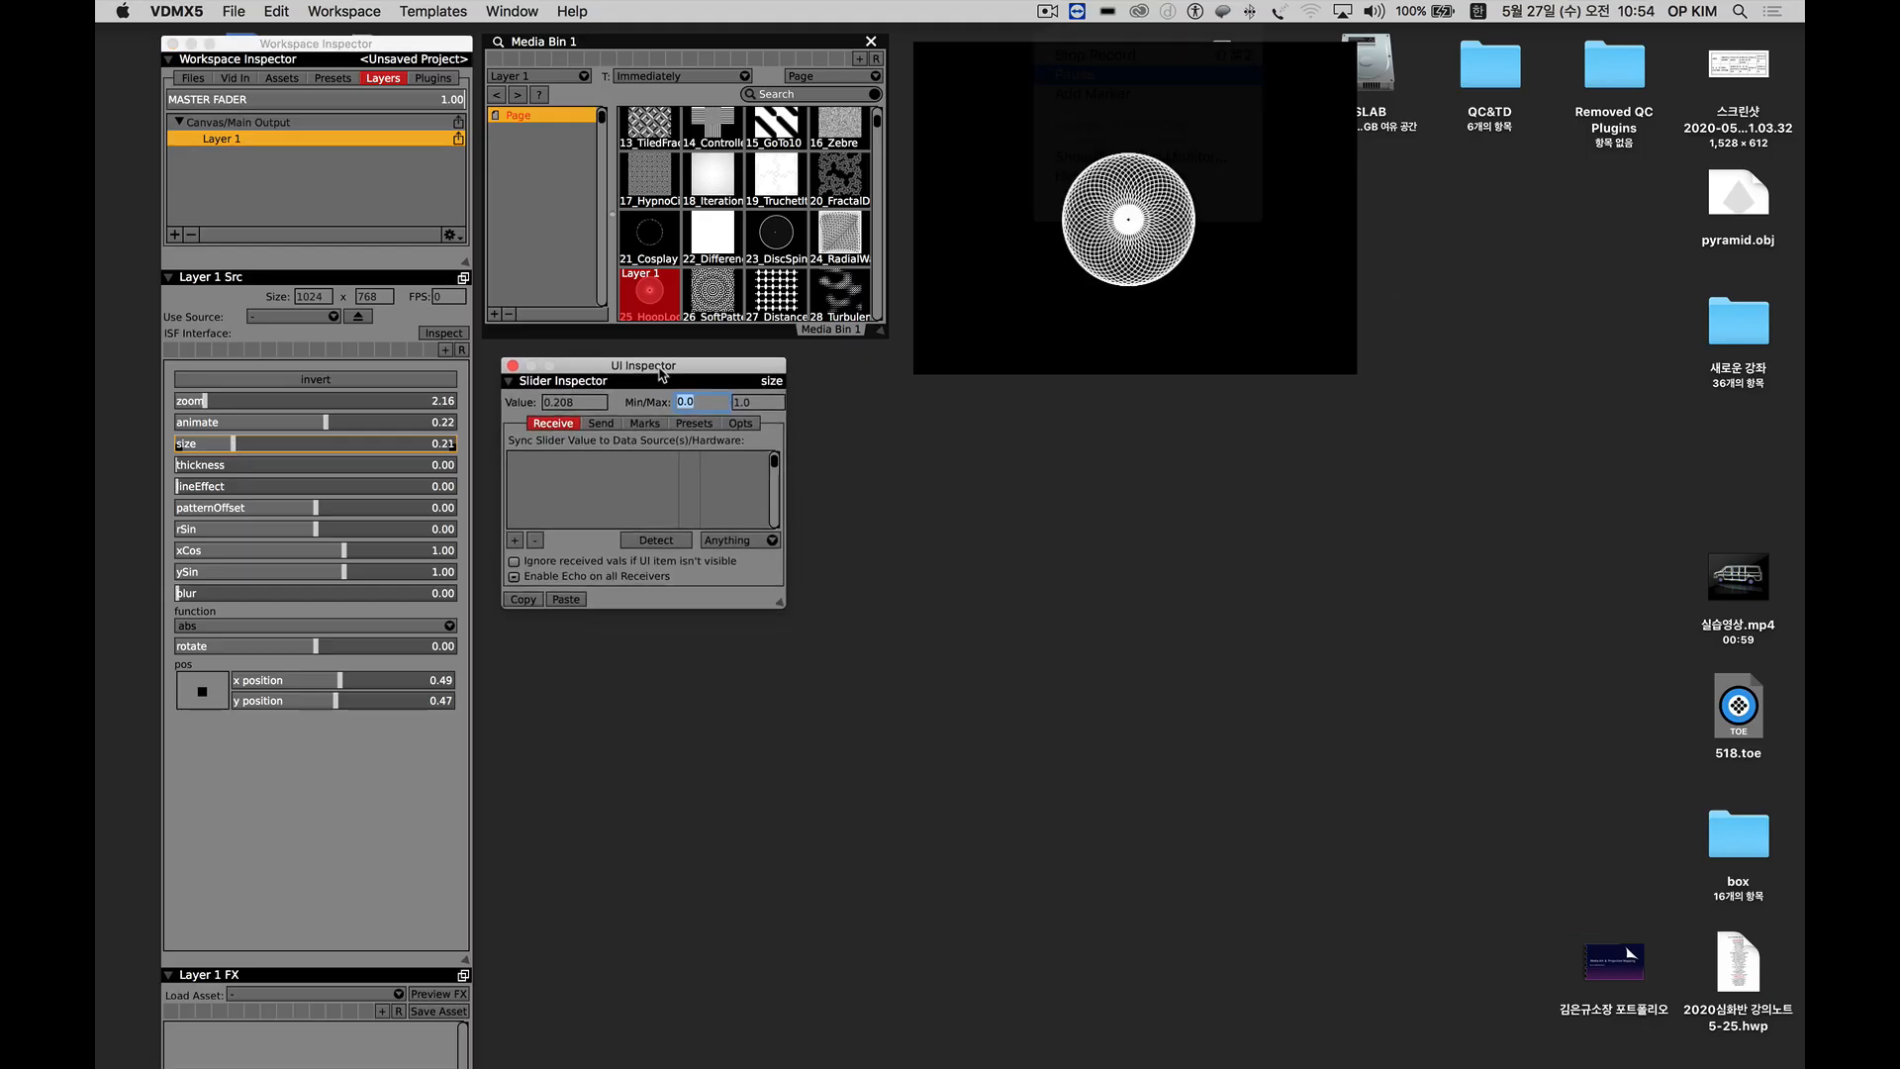
click(698, 404)
drag(702, 401, 665, 403)
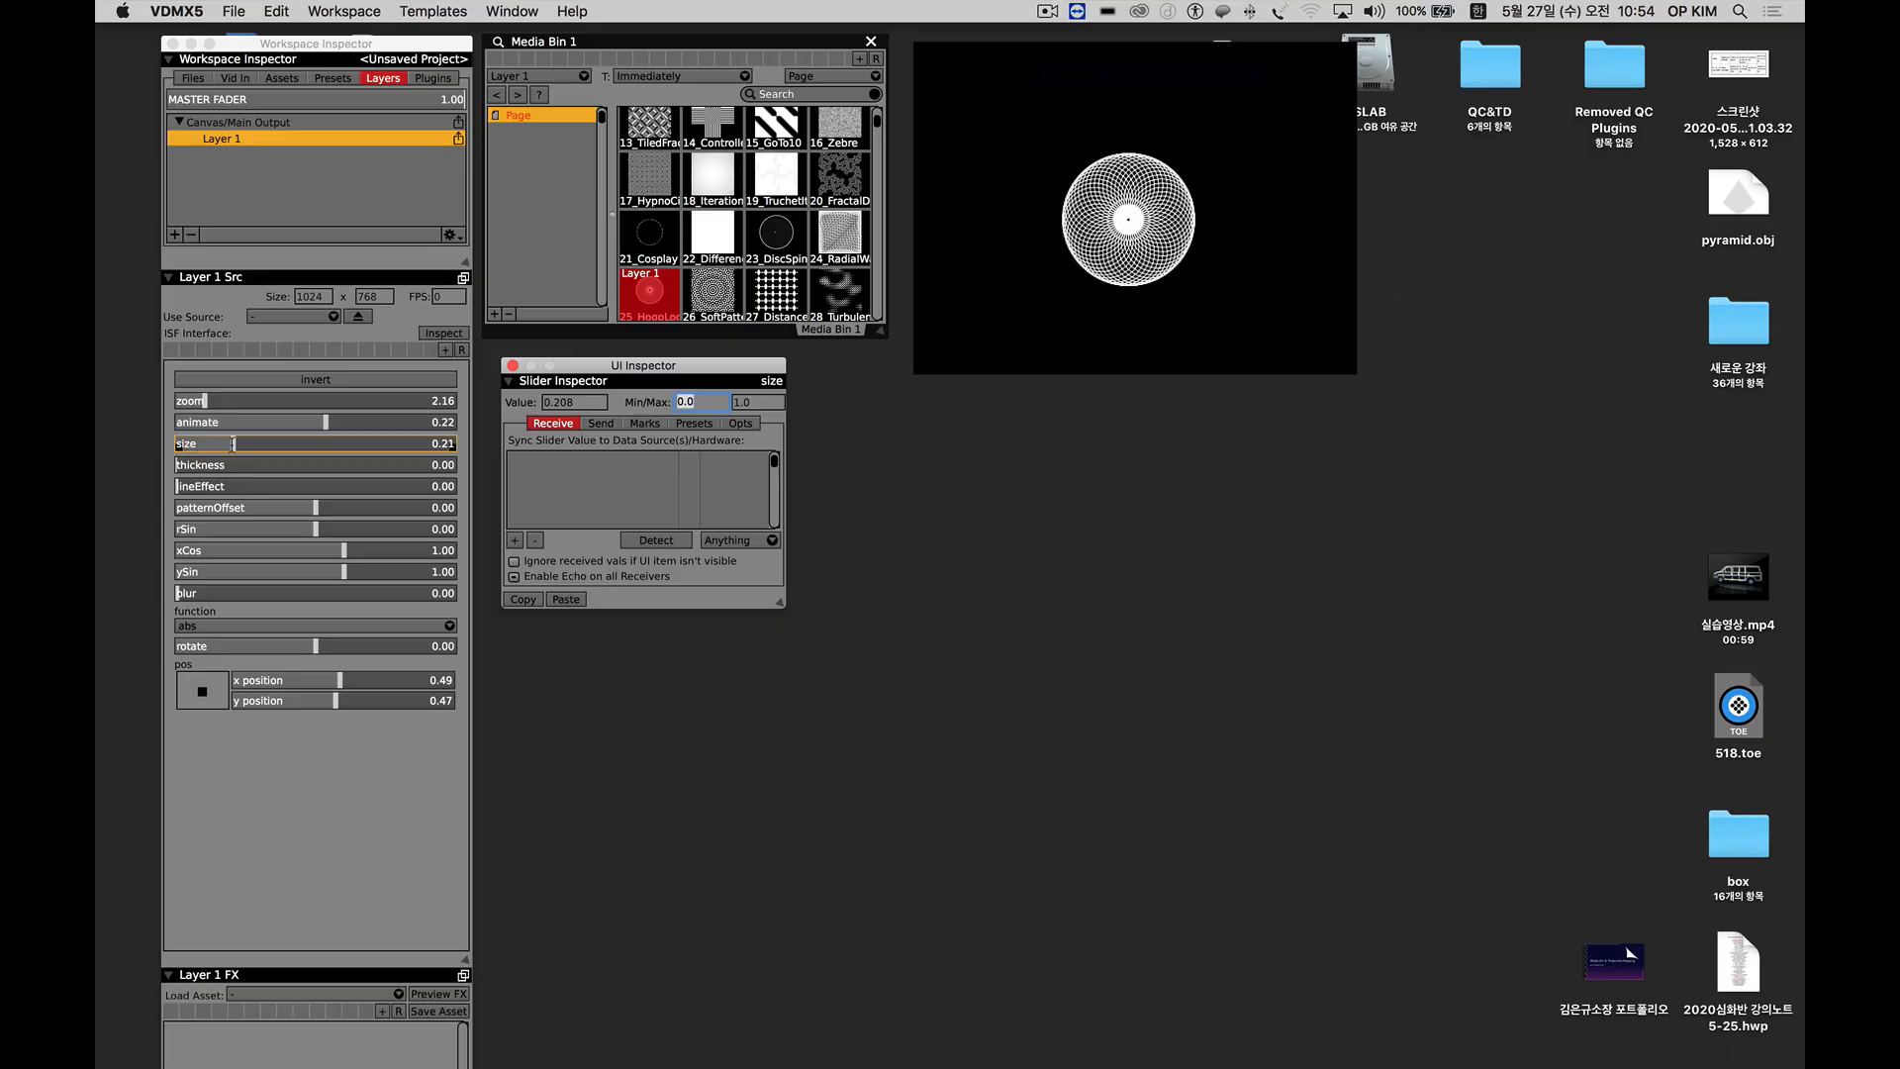
drag(233, 443, 241, 444)
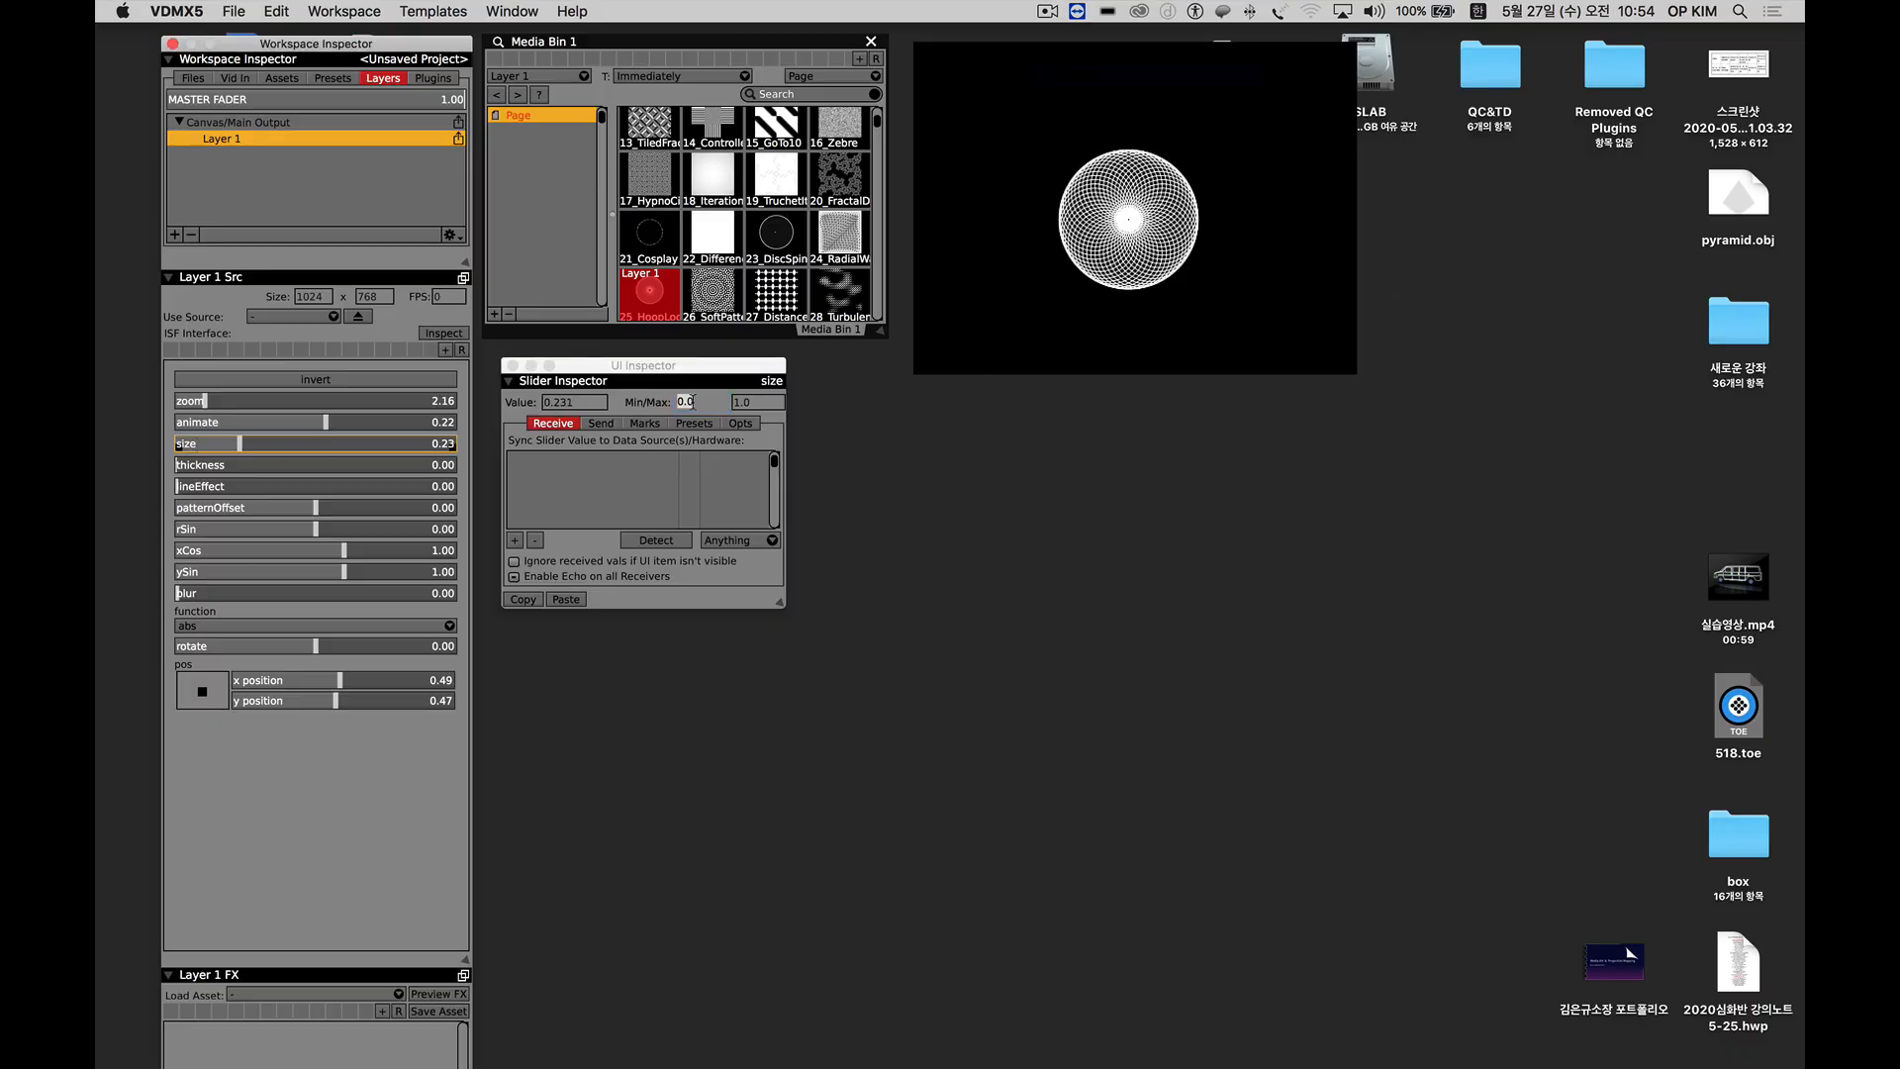
click(695, 403)
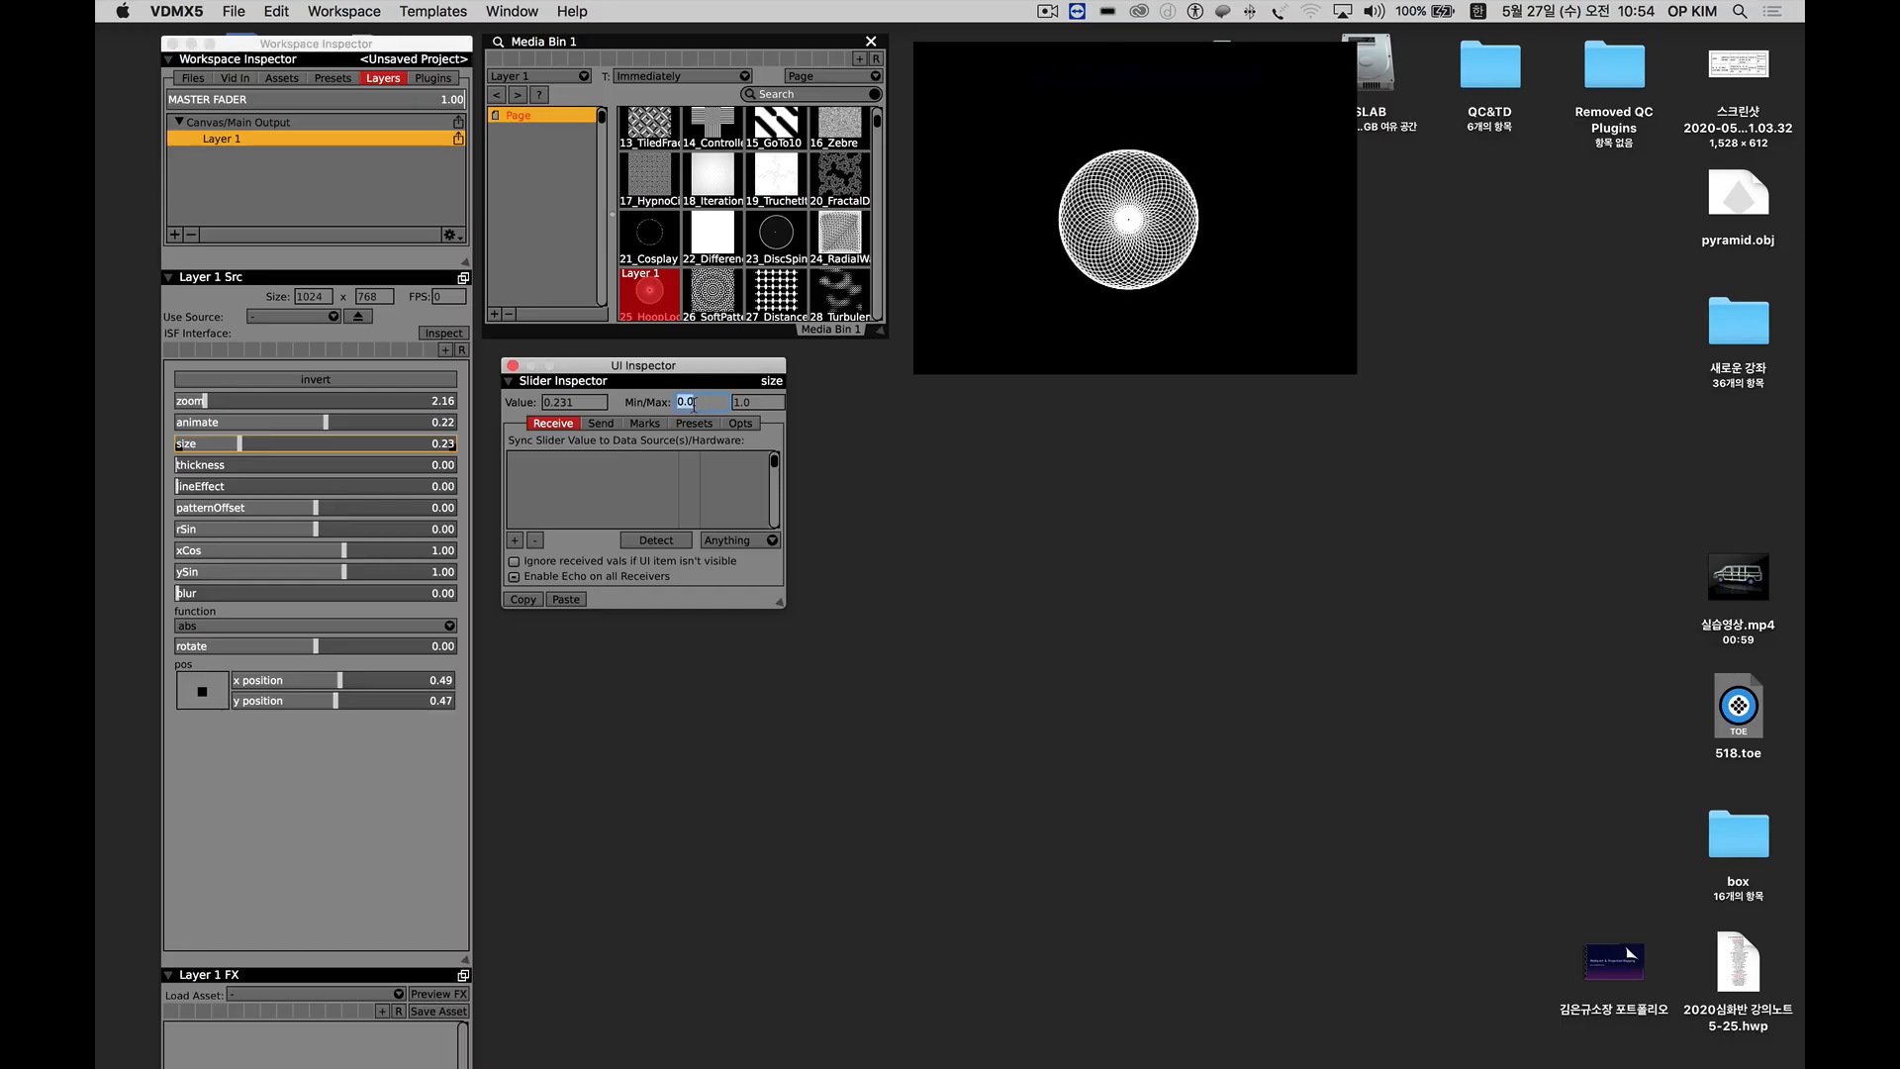
key(BackSpace)
key(BackSpace)
text(.2)
key(Return)
drag(249, 447, 324, 454)
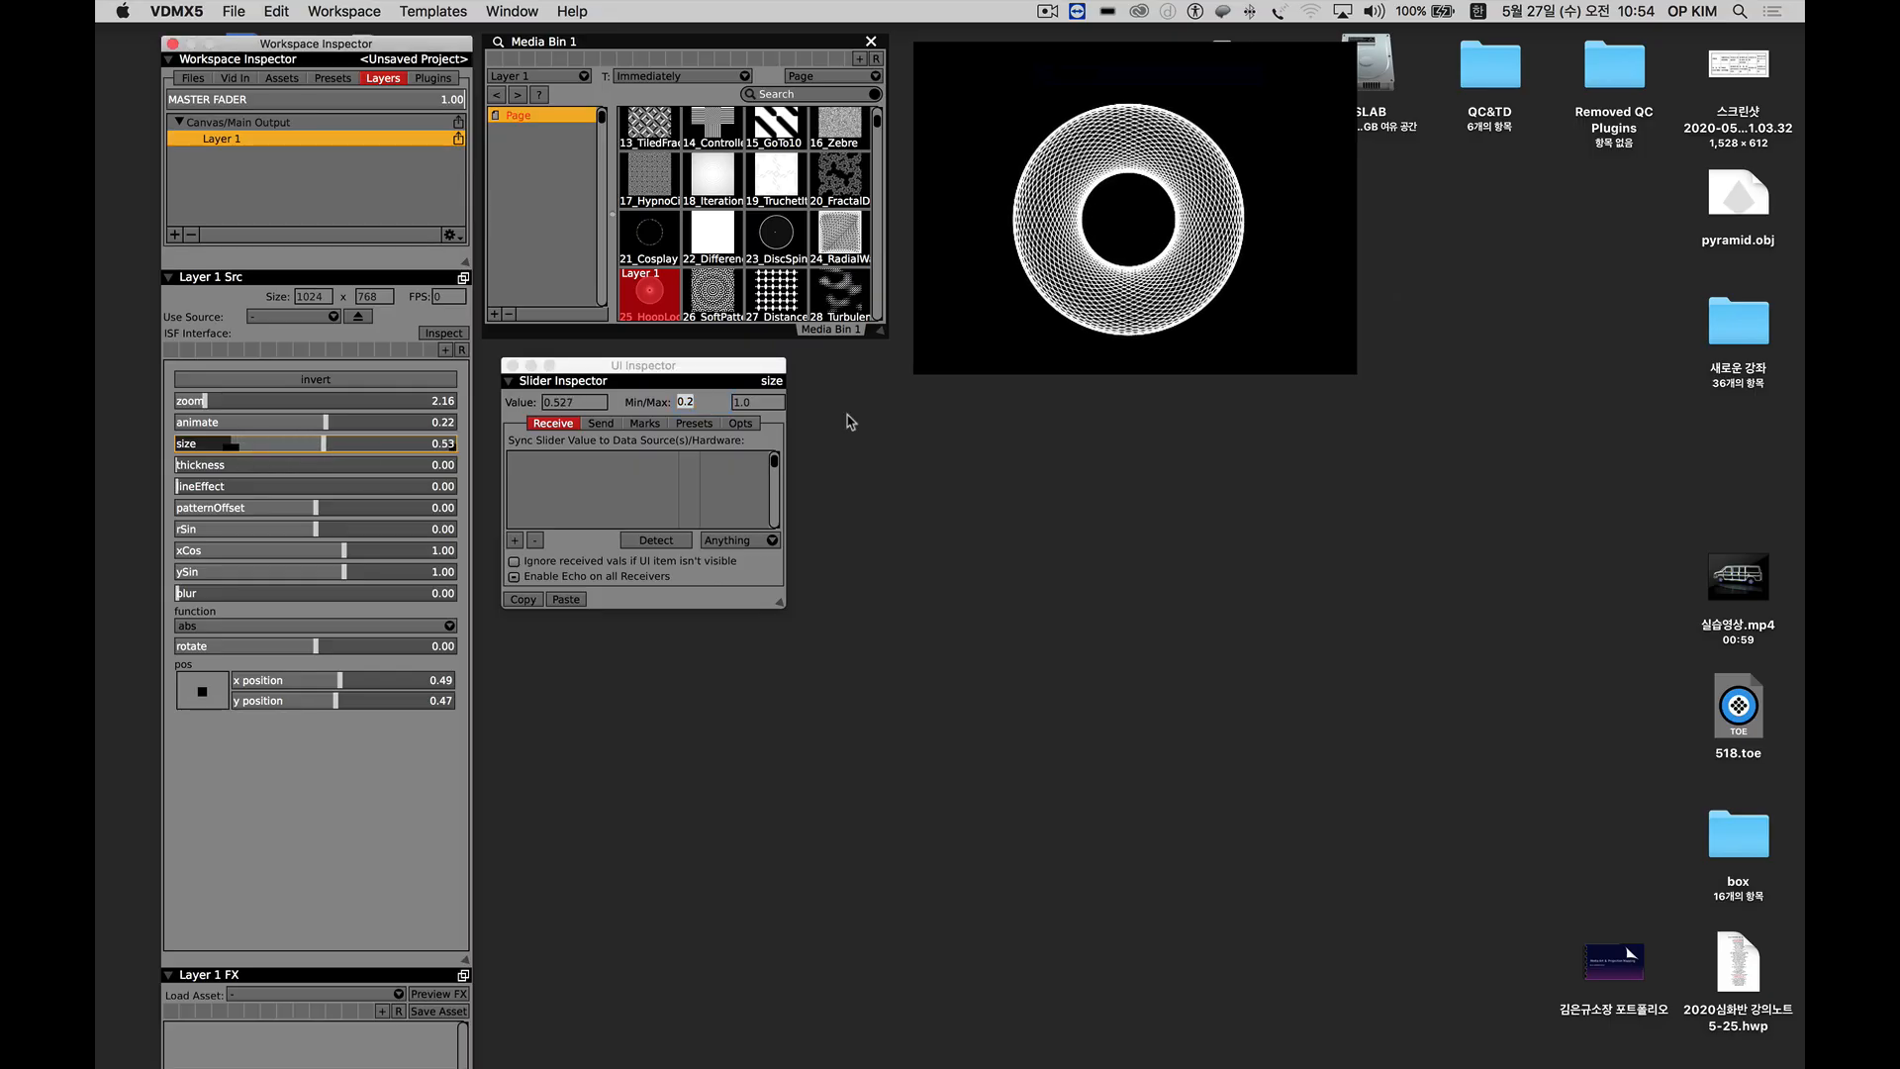
Set the size slider's maximum to 0.5 and lower the hoop pattern's size slightly within the limited range.
click(764, 402)
click(764, 403)
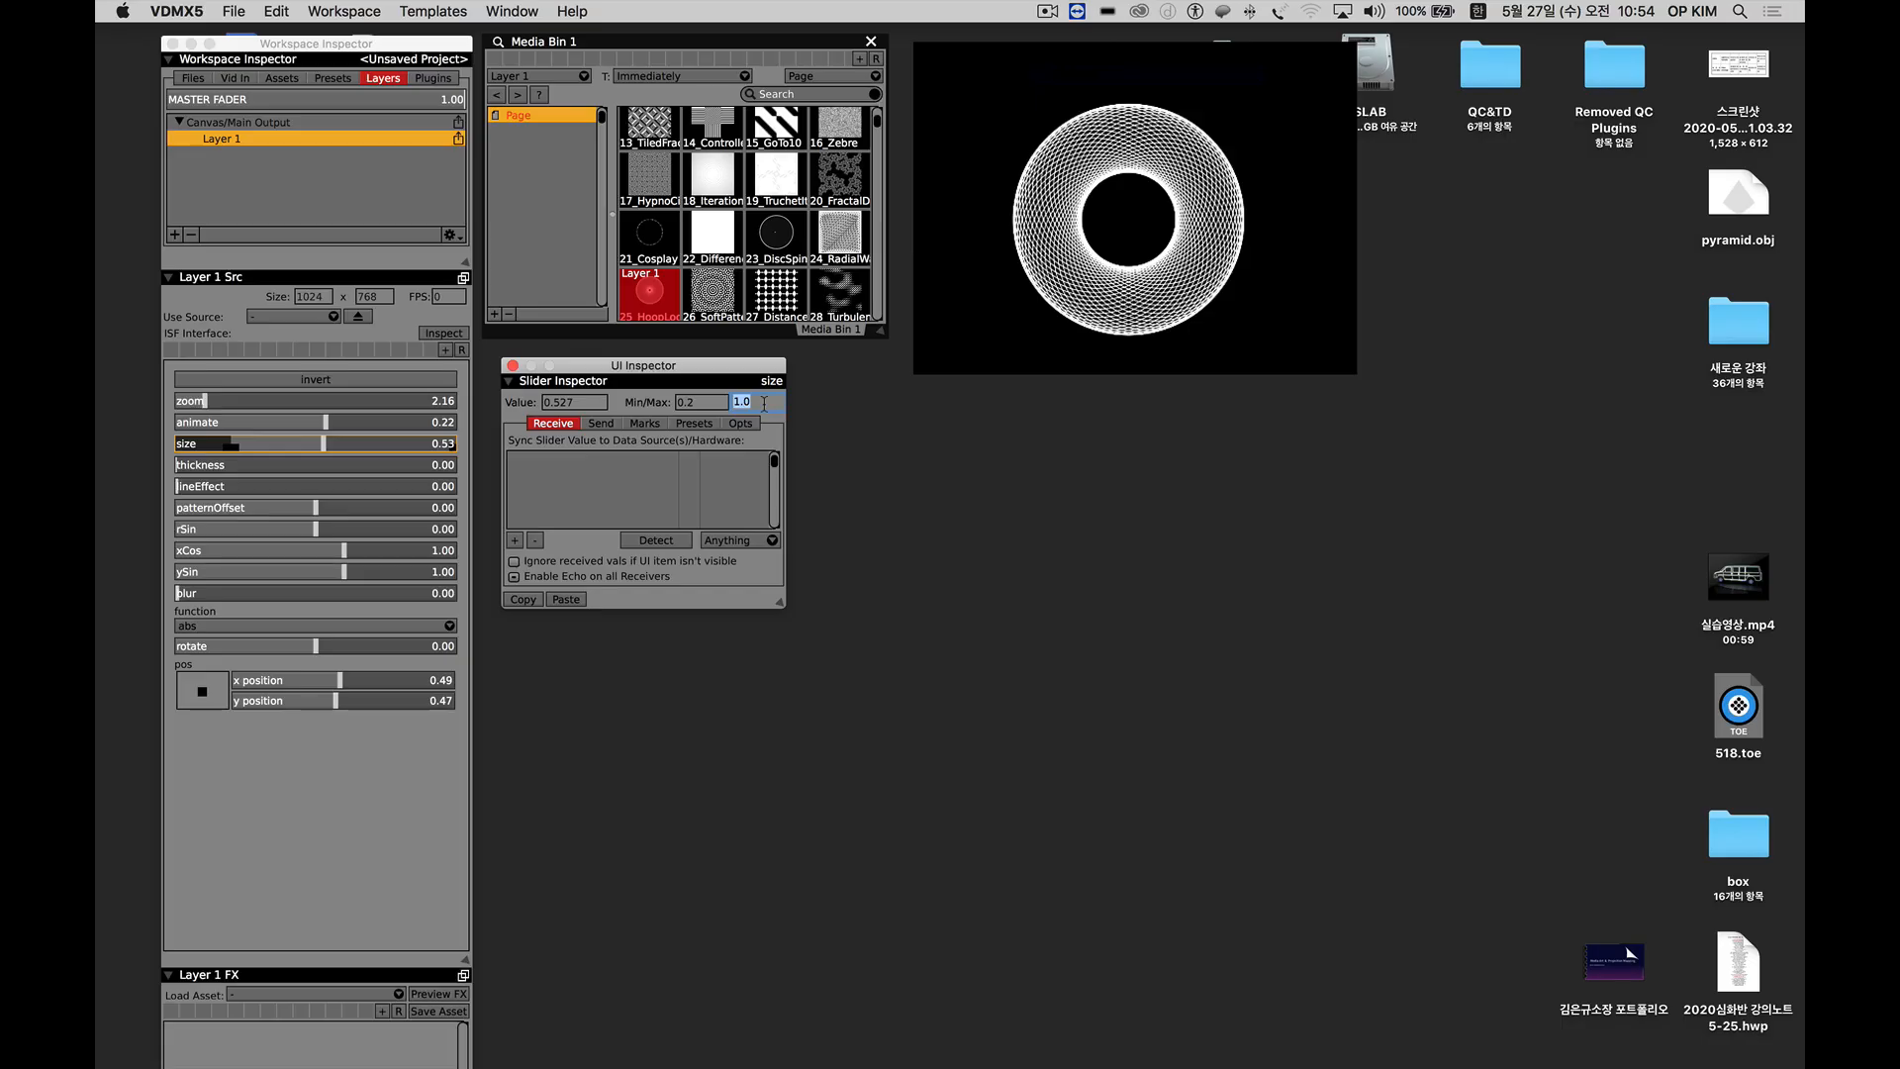
text(0.5)
key(Return)
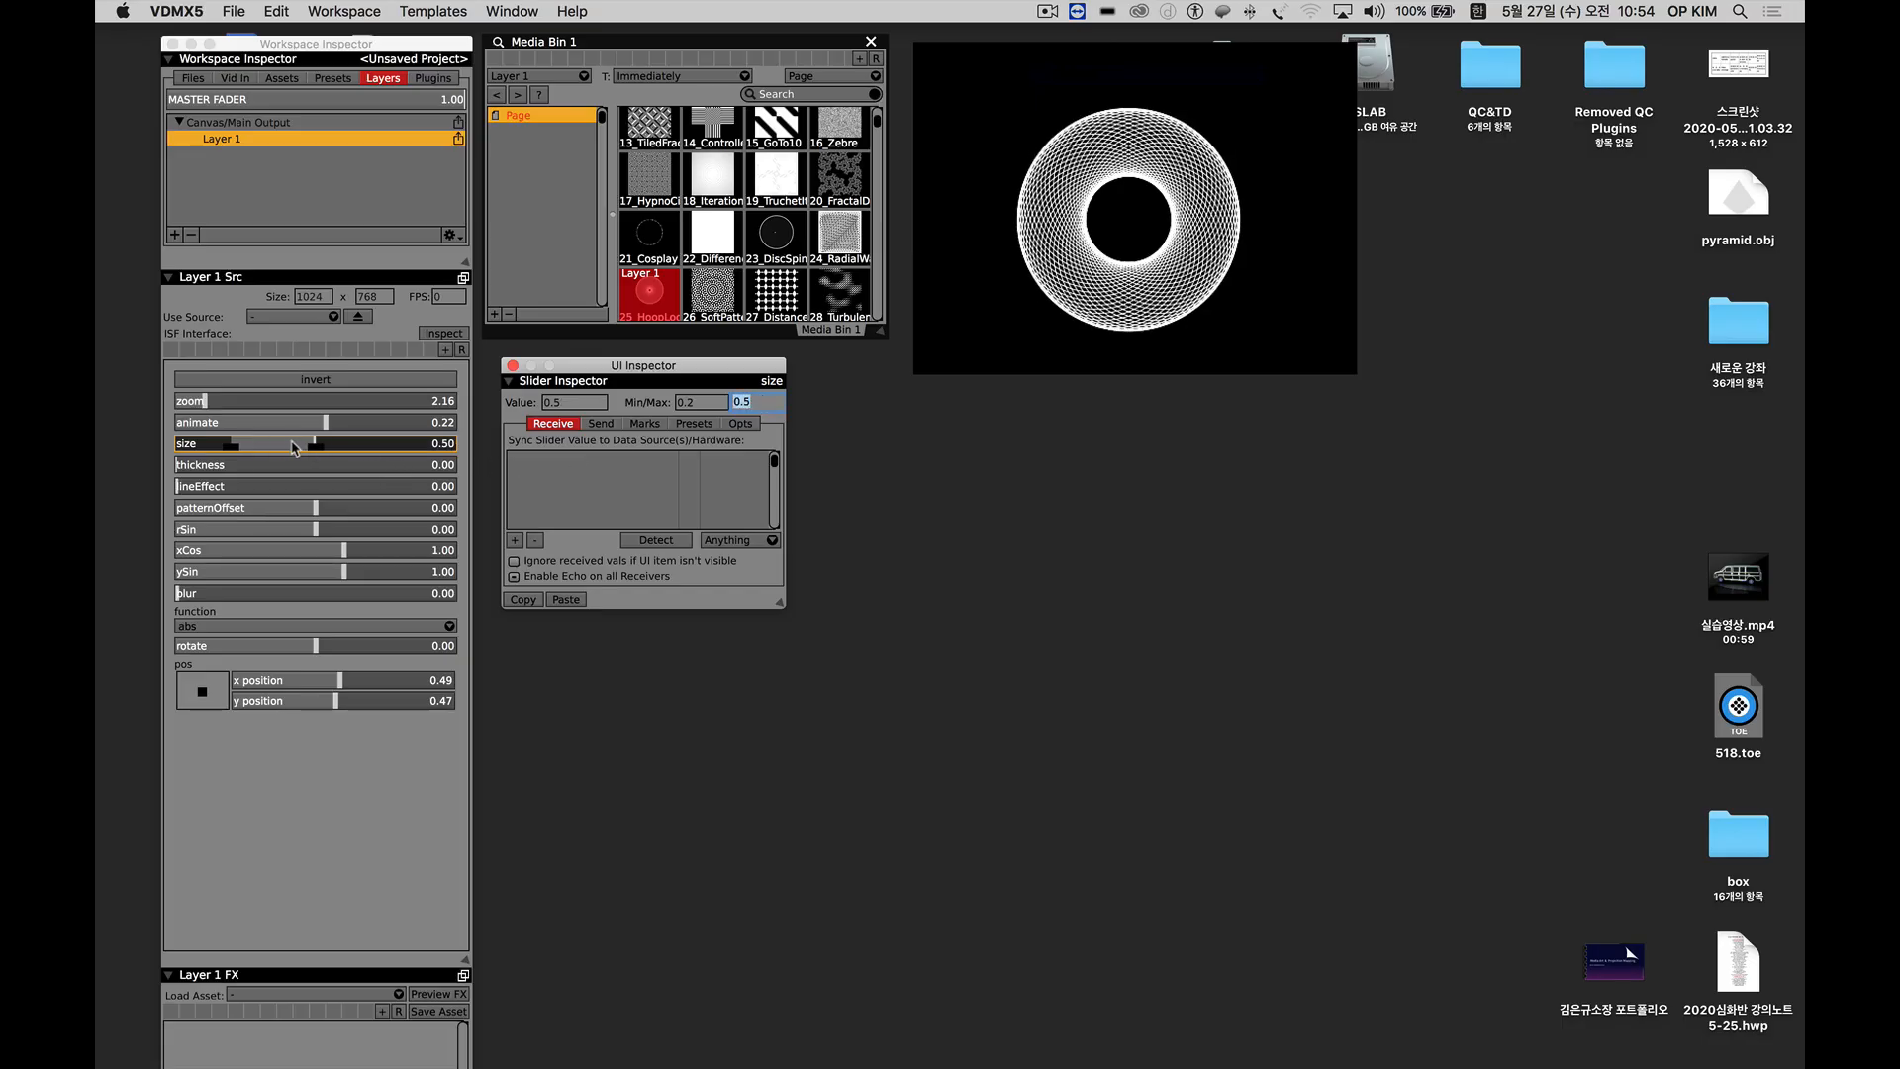
mouse_move(287, 447)
mouse_down()
mouse_move(240, 448)
mouse_move(328, 450)
mouse_move(238, 452)
mouse_move(302, 451)
mouse_up()
Add an Audio Analysis plugin, place its window below the Media Bin and enlarge it.
click(432, 79)
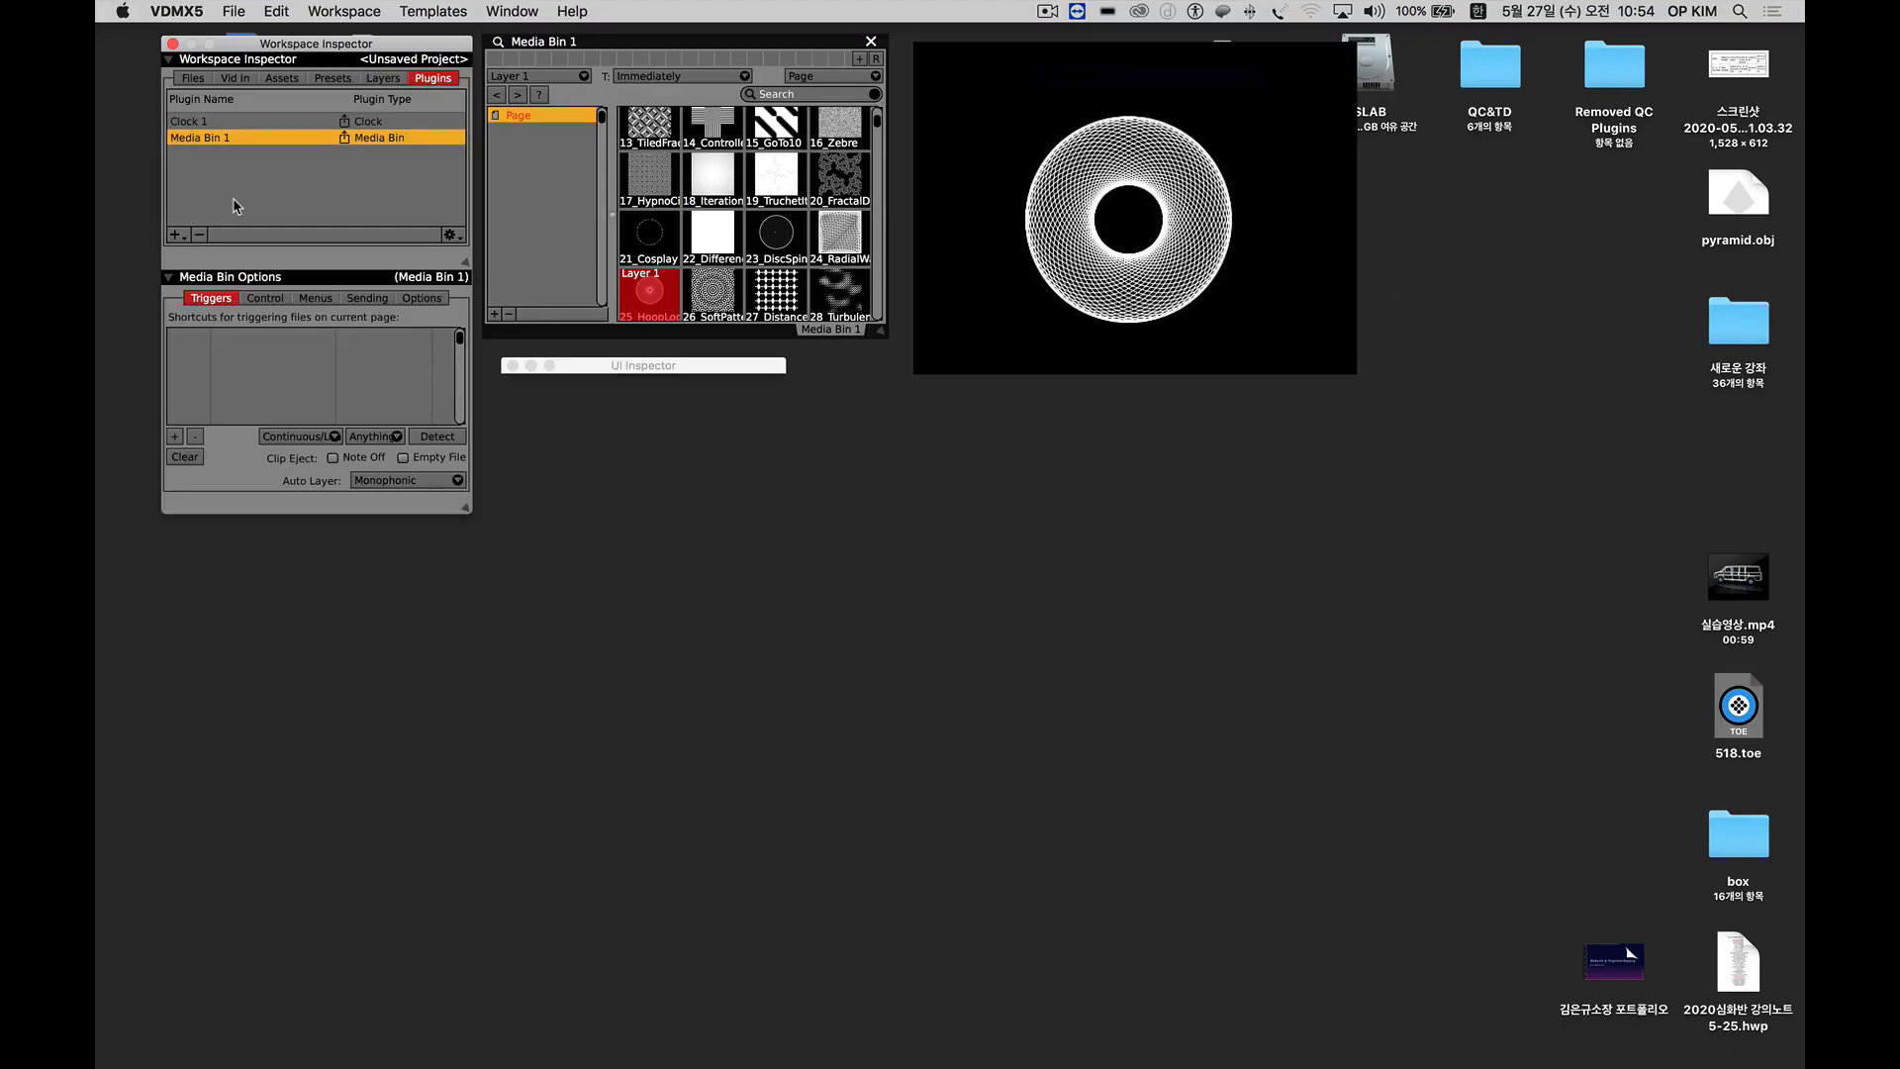
click(174, 236)
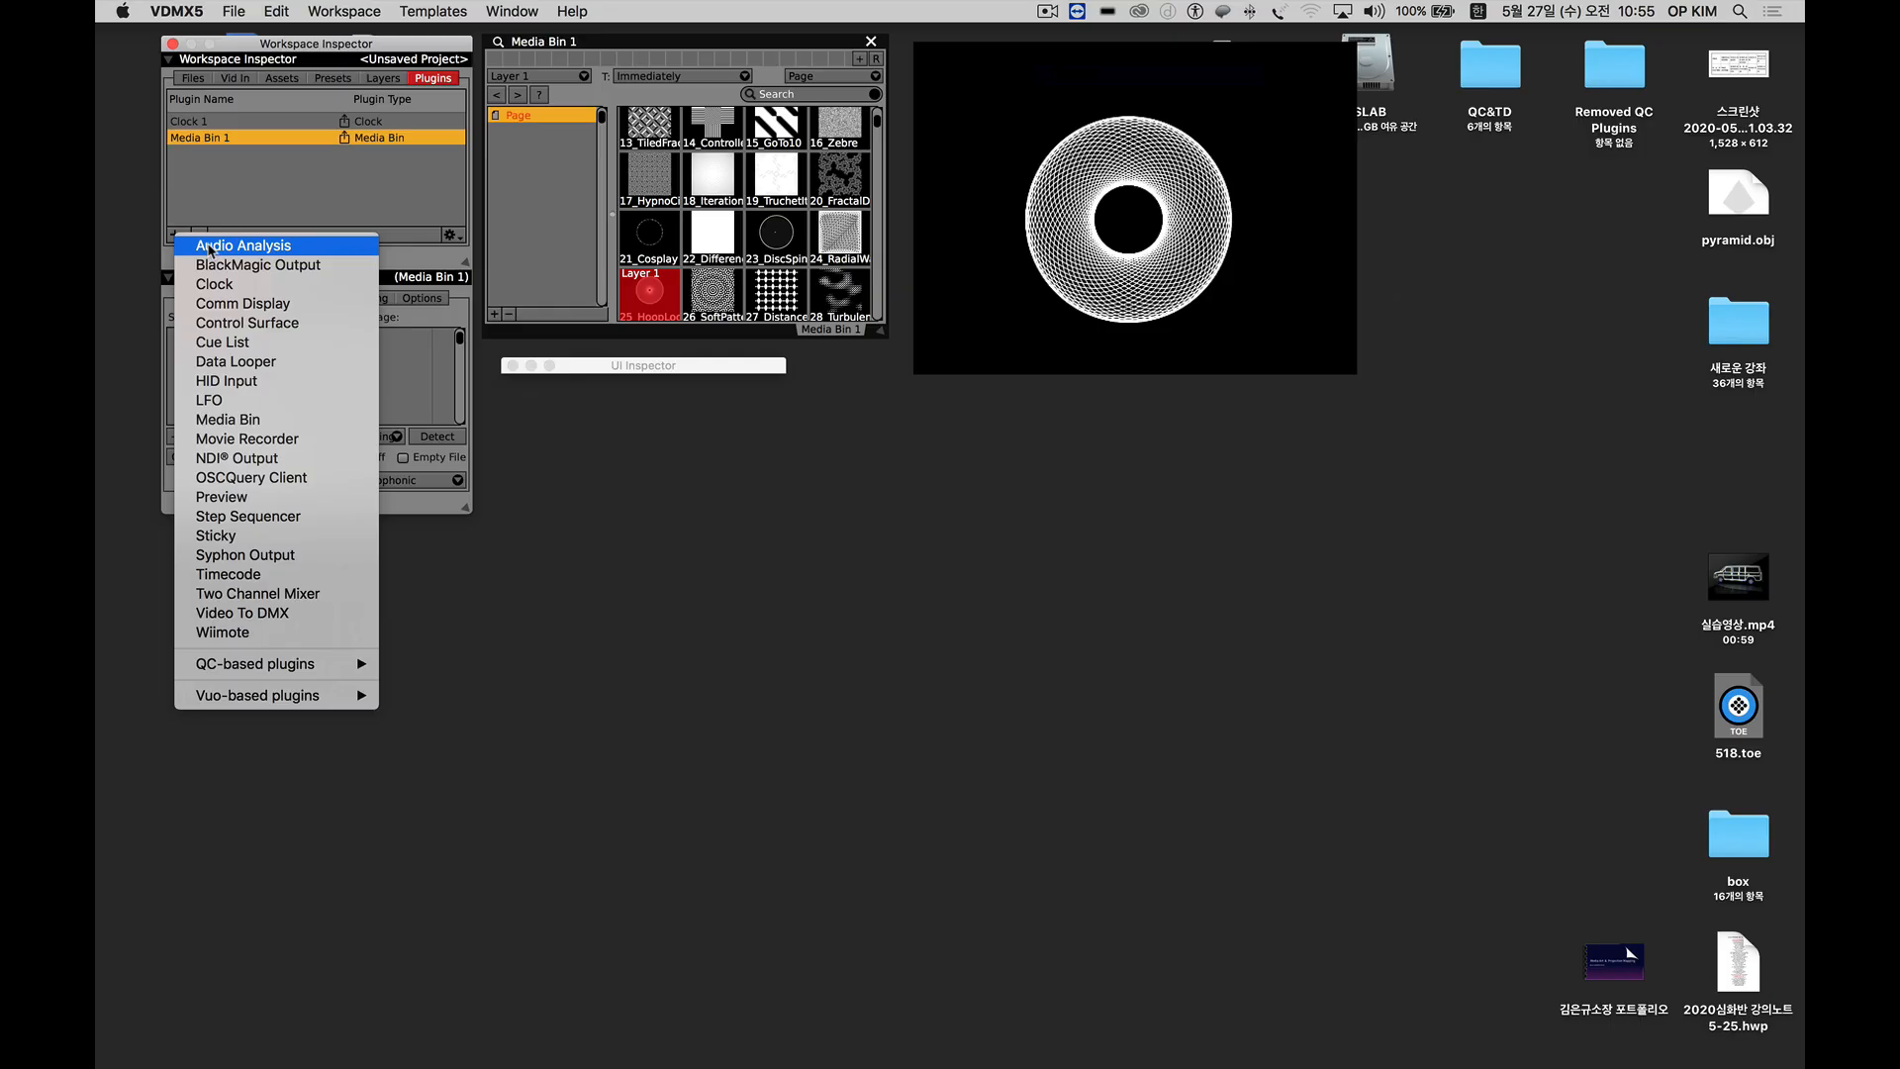
click(209, 246)
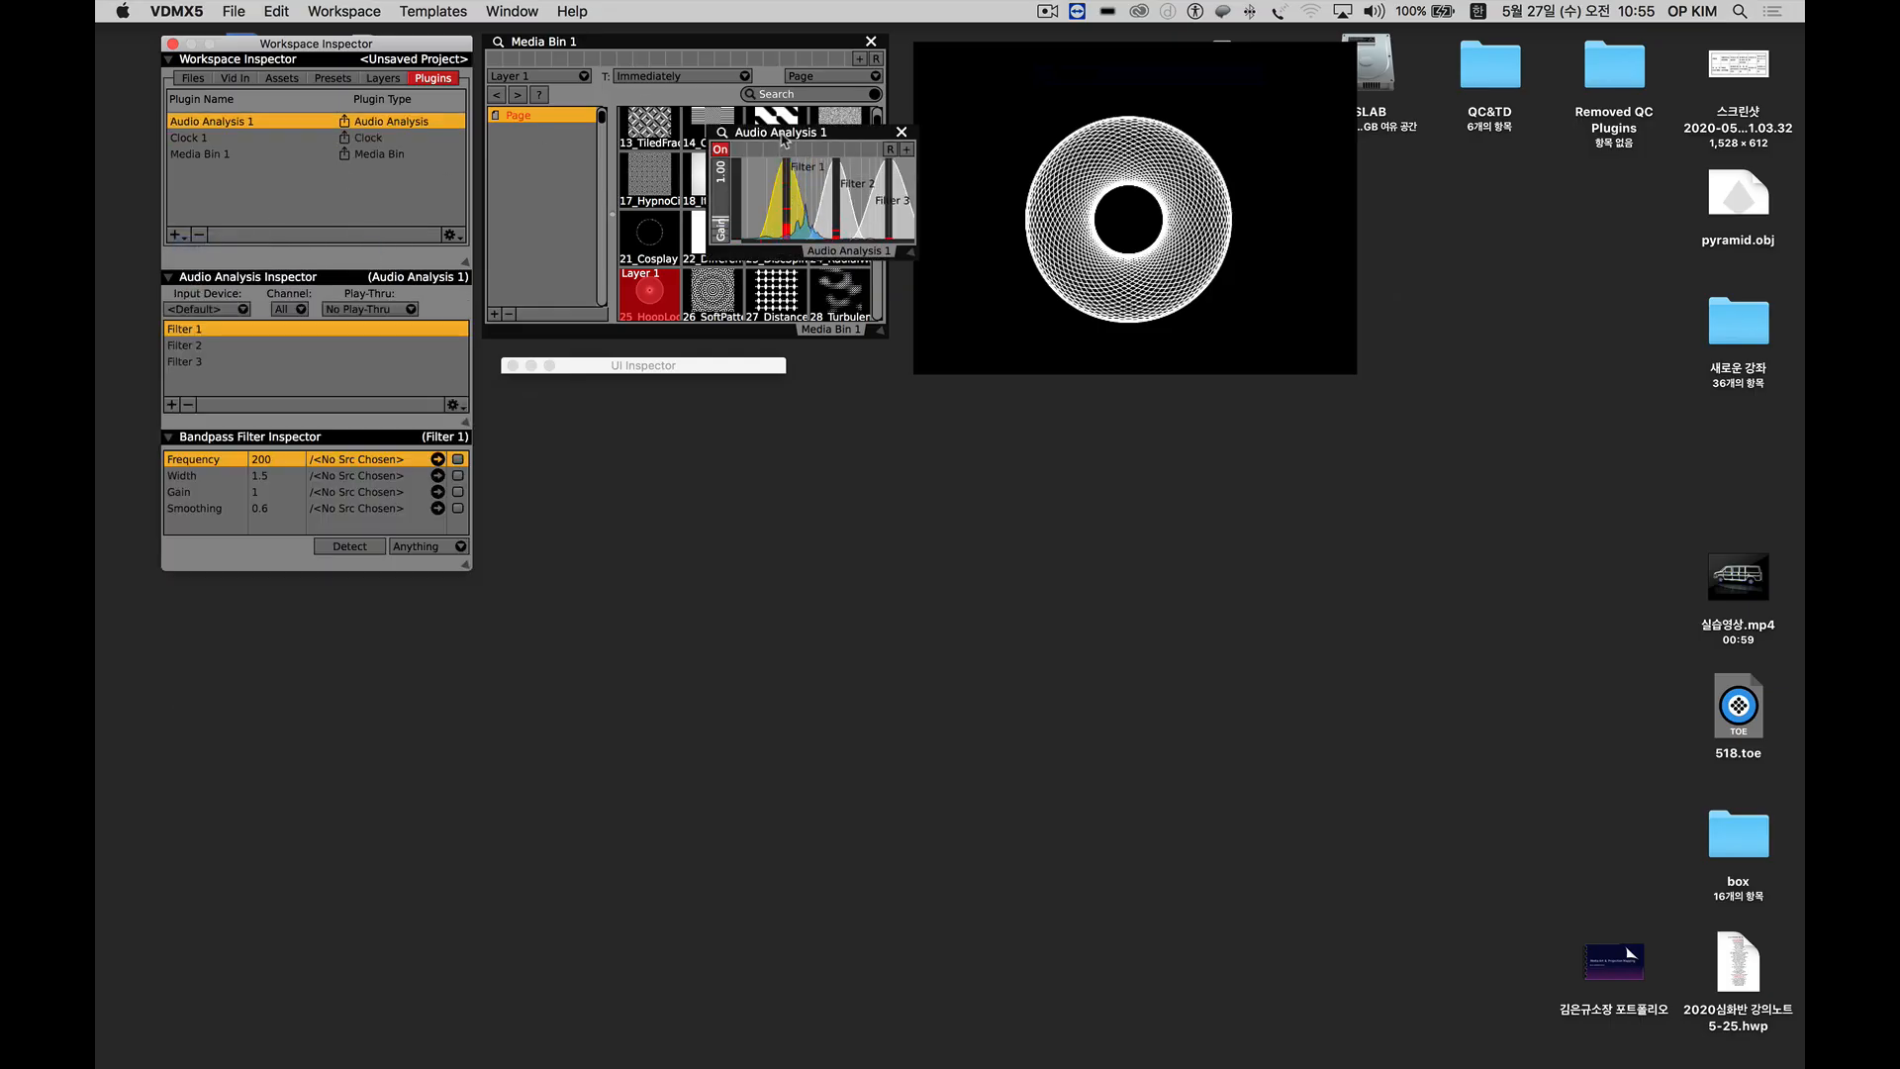
drag(735, 215, 567, 401)
drag(698, 522, 913, 581)
drag(771, 402, 759, 396)
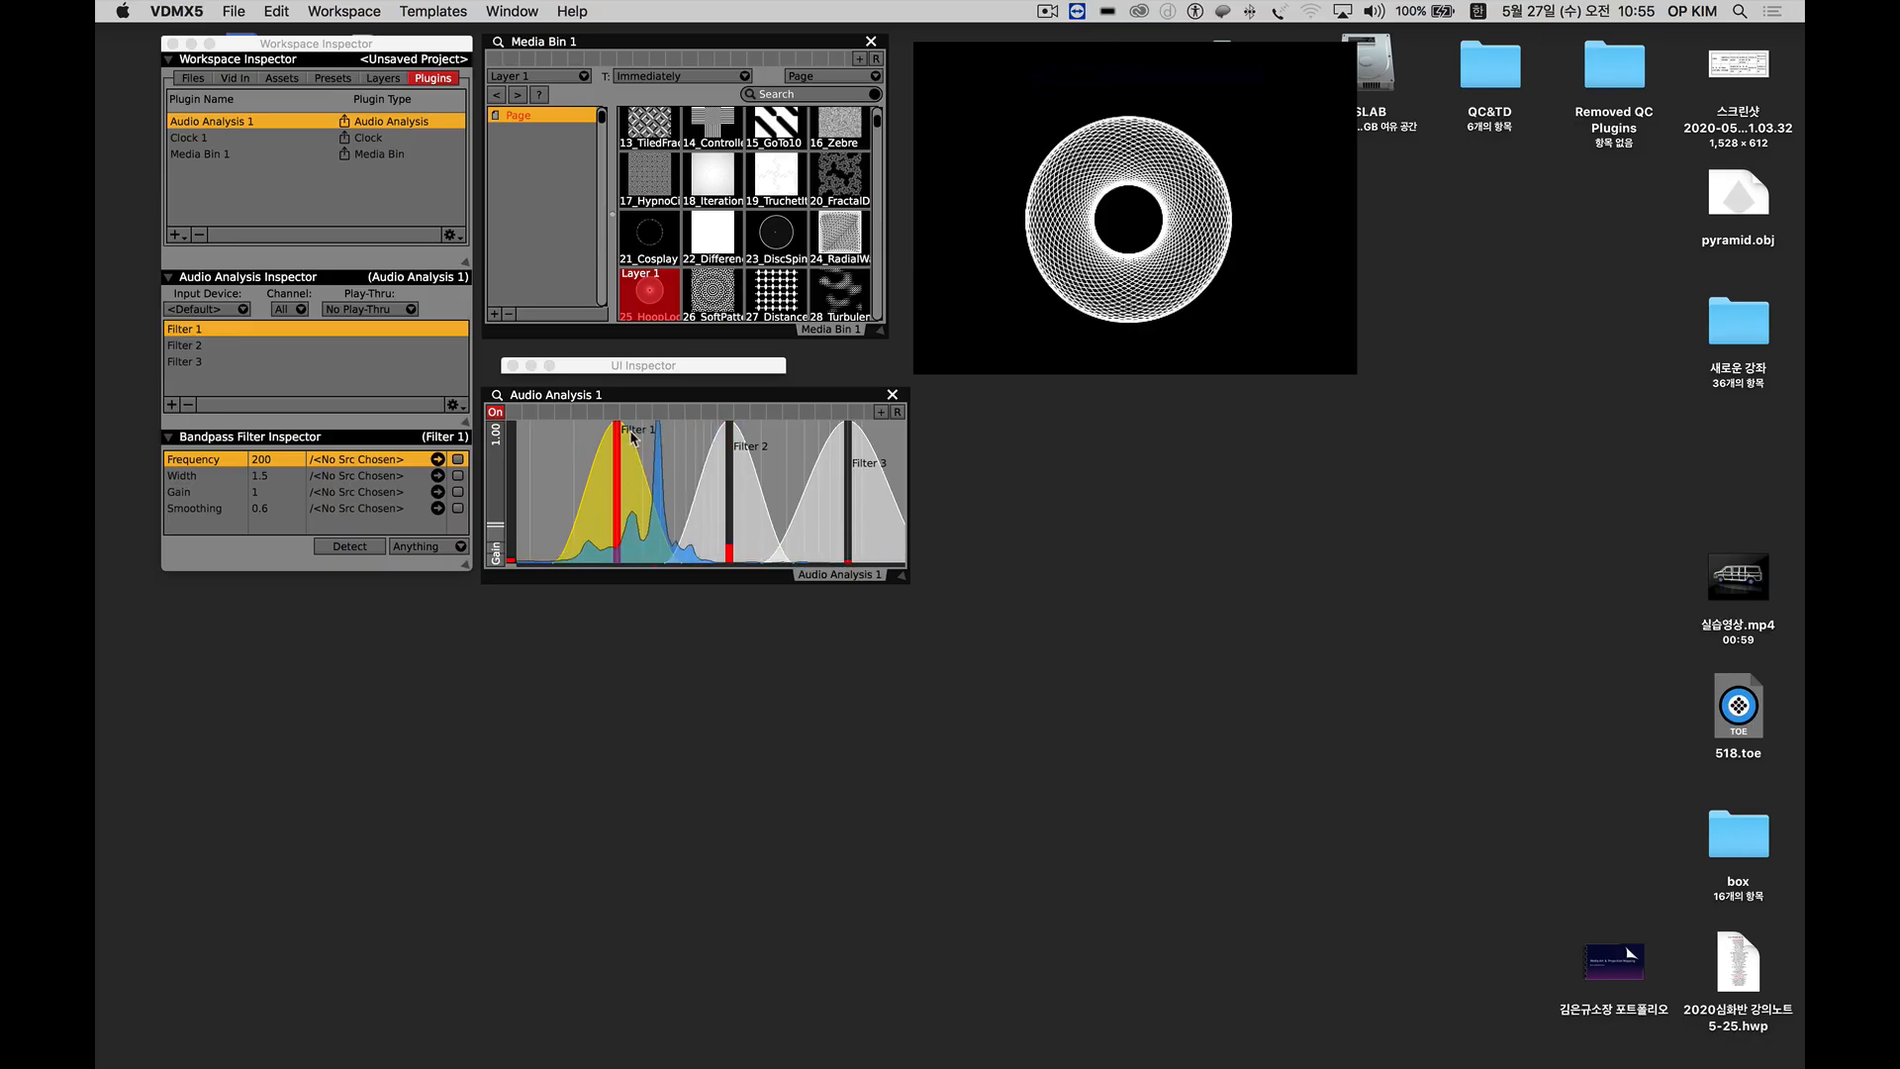
Select Filter 2 of the audio analysis and move the UI Inspector clear of the filter graph.
click(733, 448)
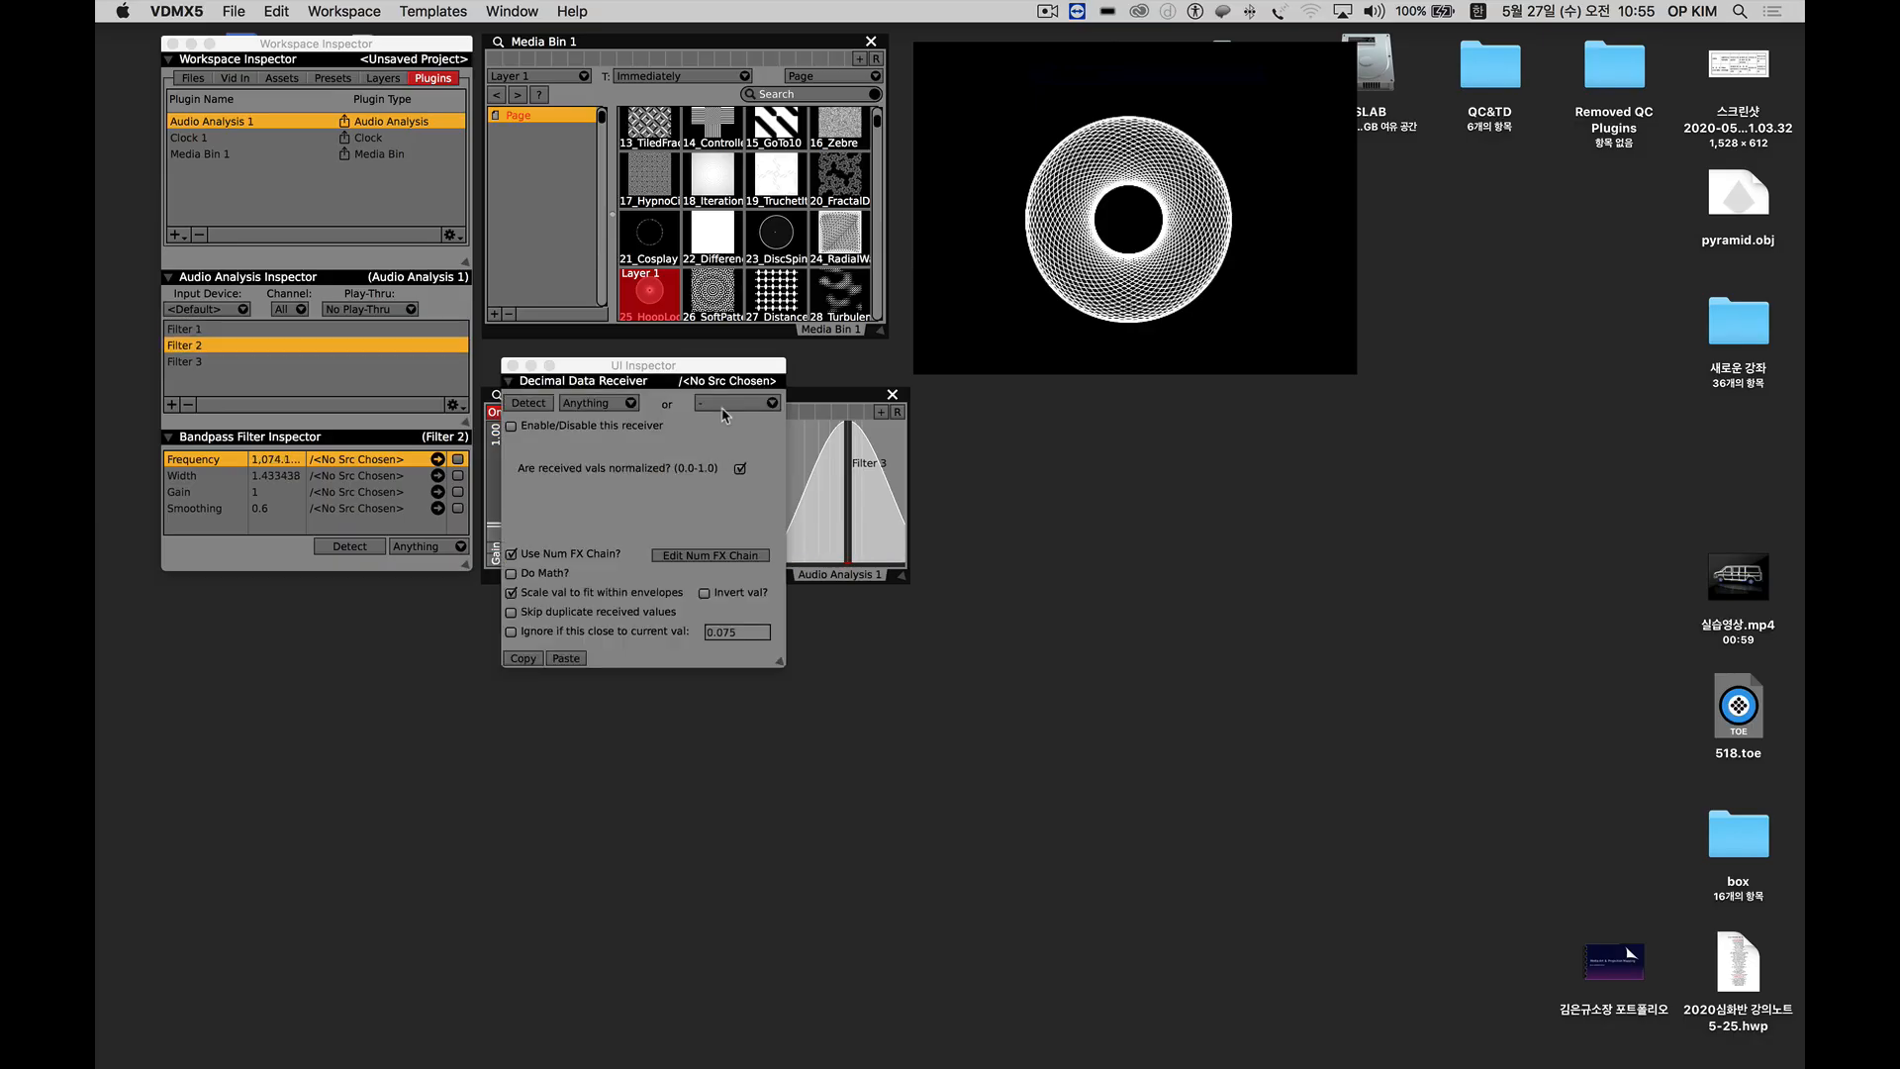
drag(708, 366, 1160, 406)
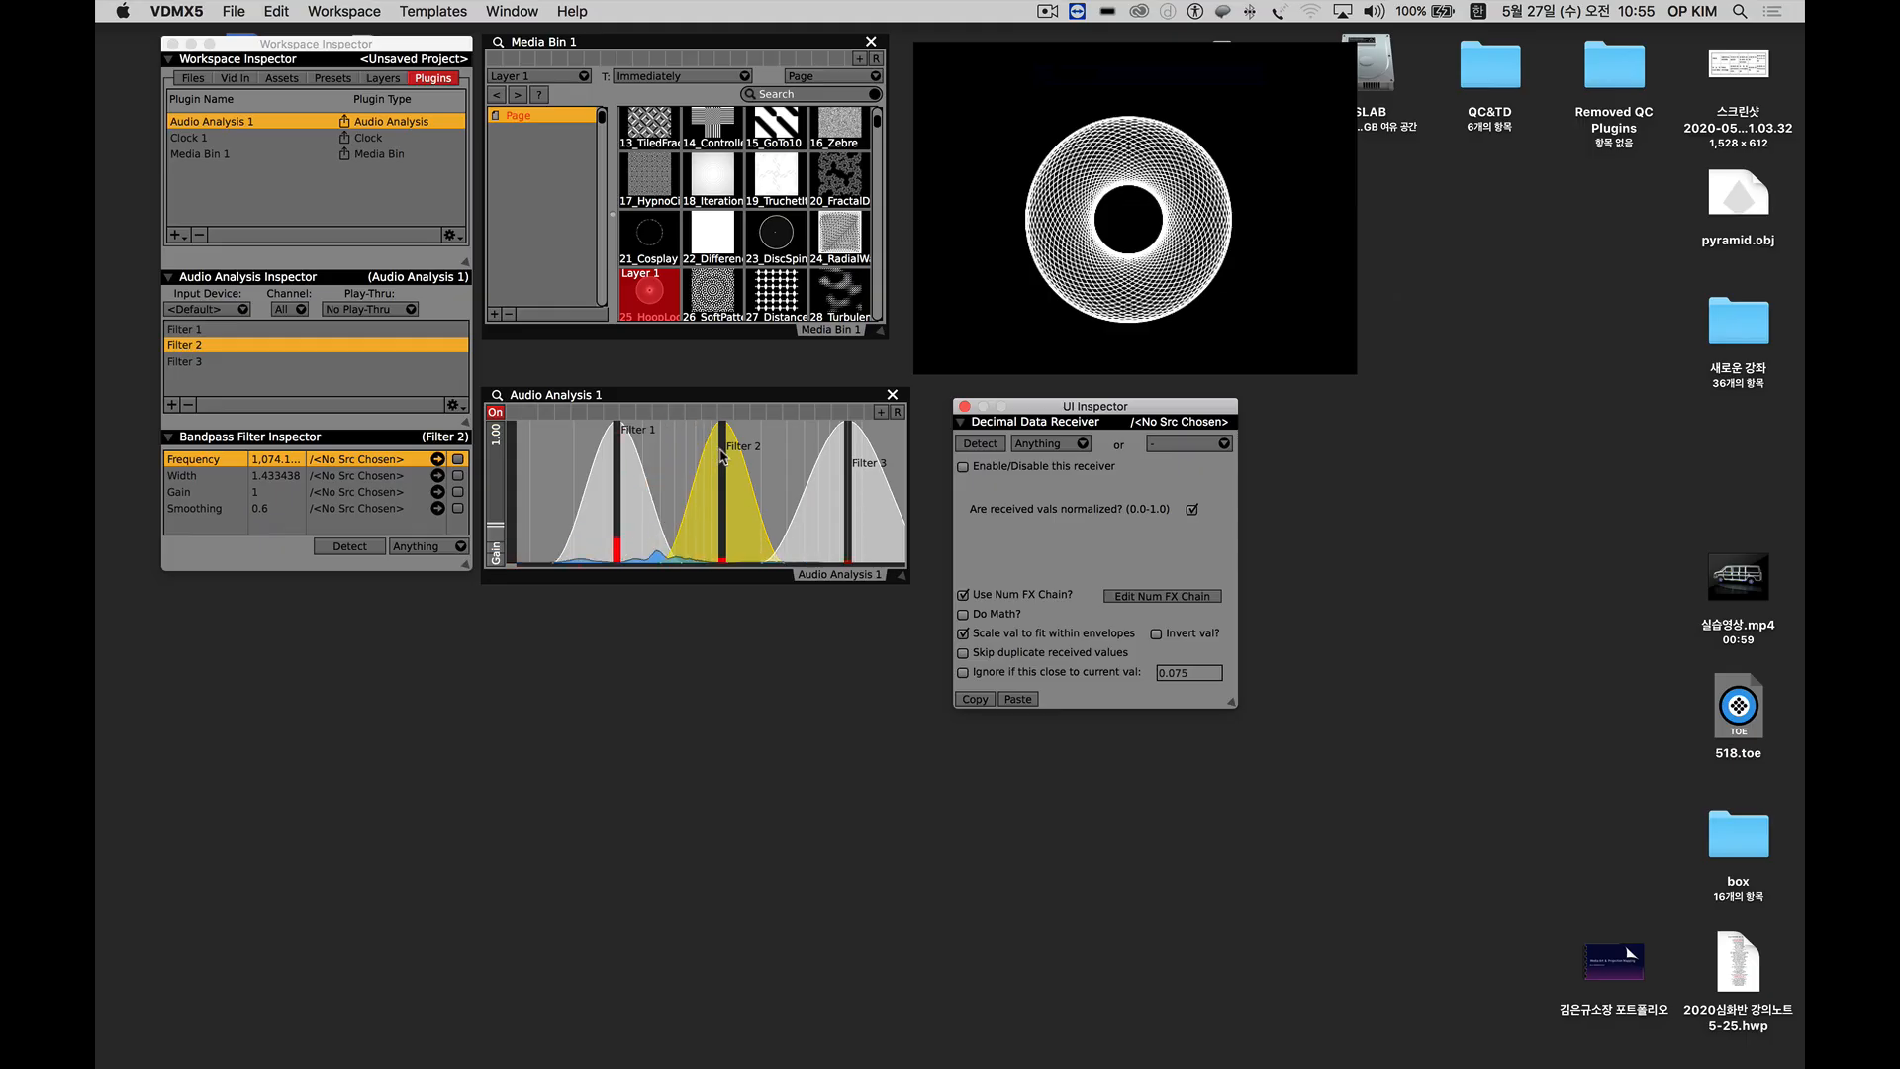
Move Filter 2 close to Filter 3, and tune Filter 1 to a frequency of about 378 and a width of about 1.3.
drag(722, 457, 664, 469)
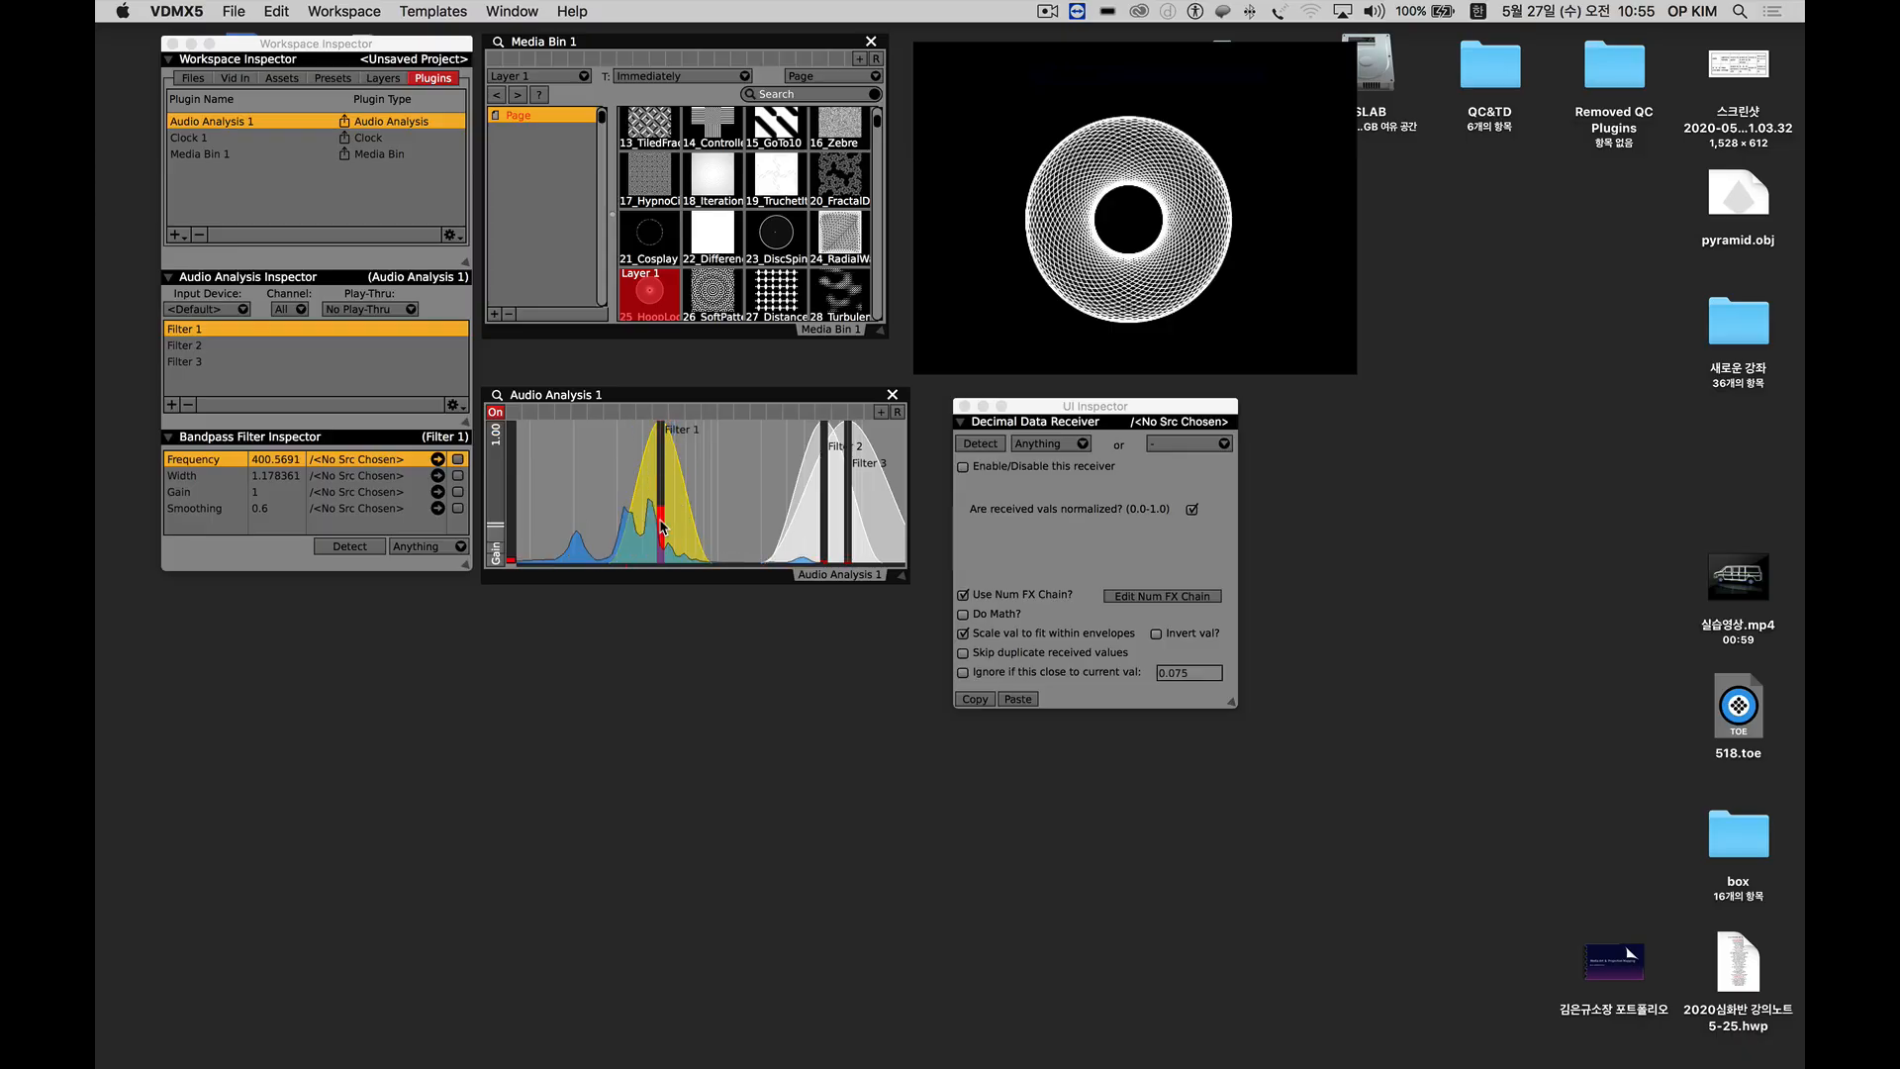
drag(660, 528, 661, 514)
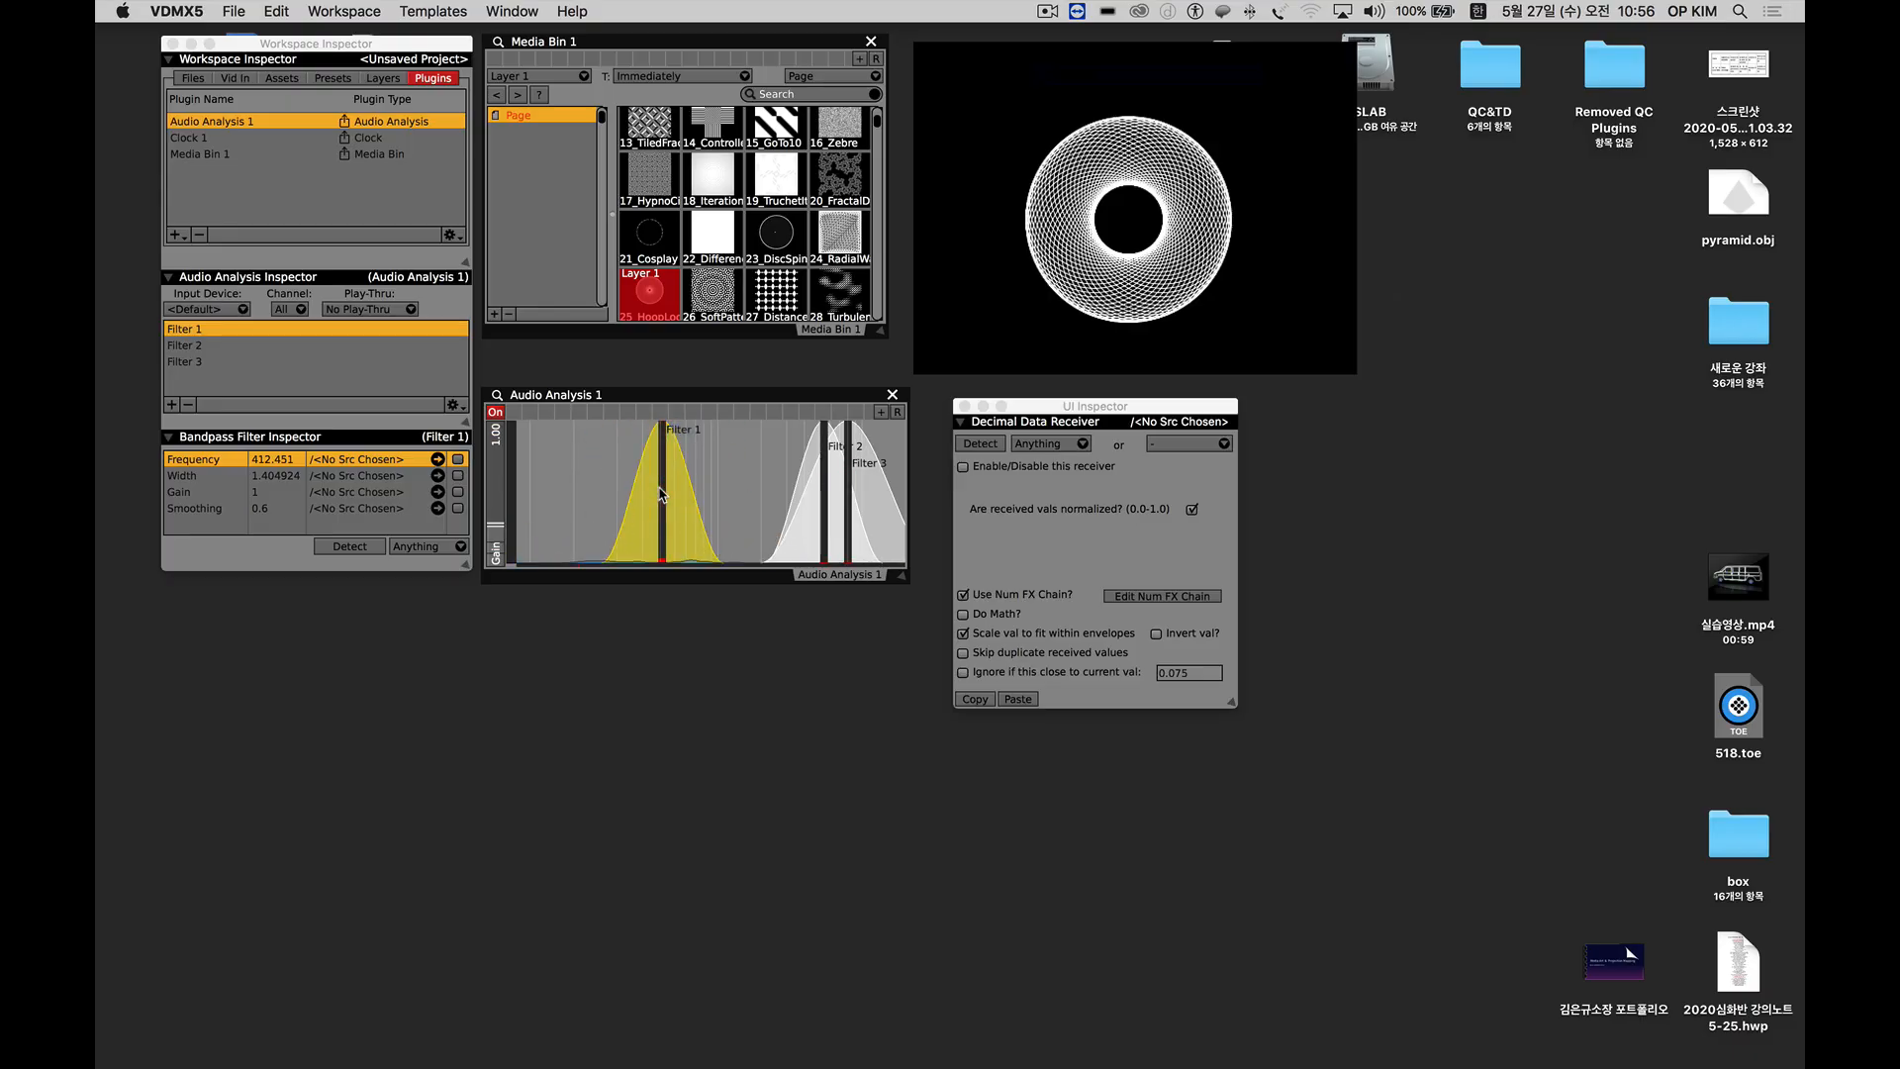
mouse_move(663, 490)
mouse_down()
mouse_move(660, 470)
mouse_move(653, 492)
mouse_up()
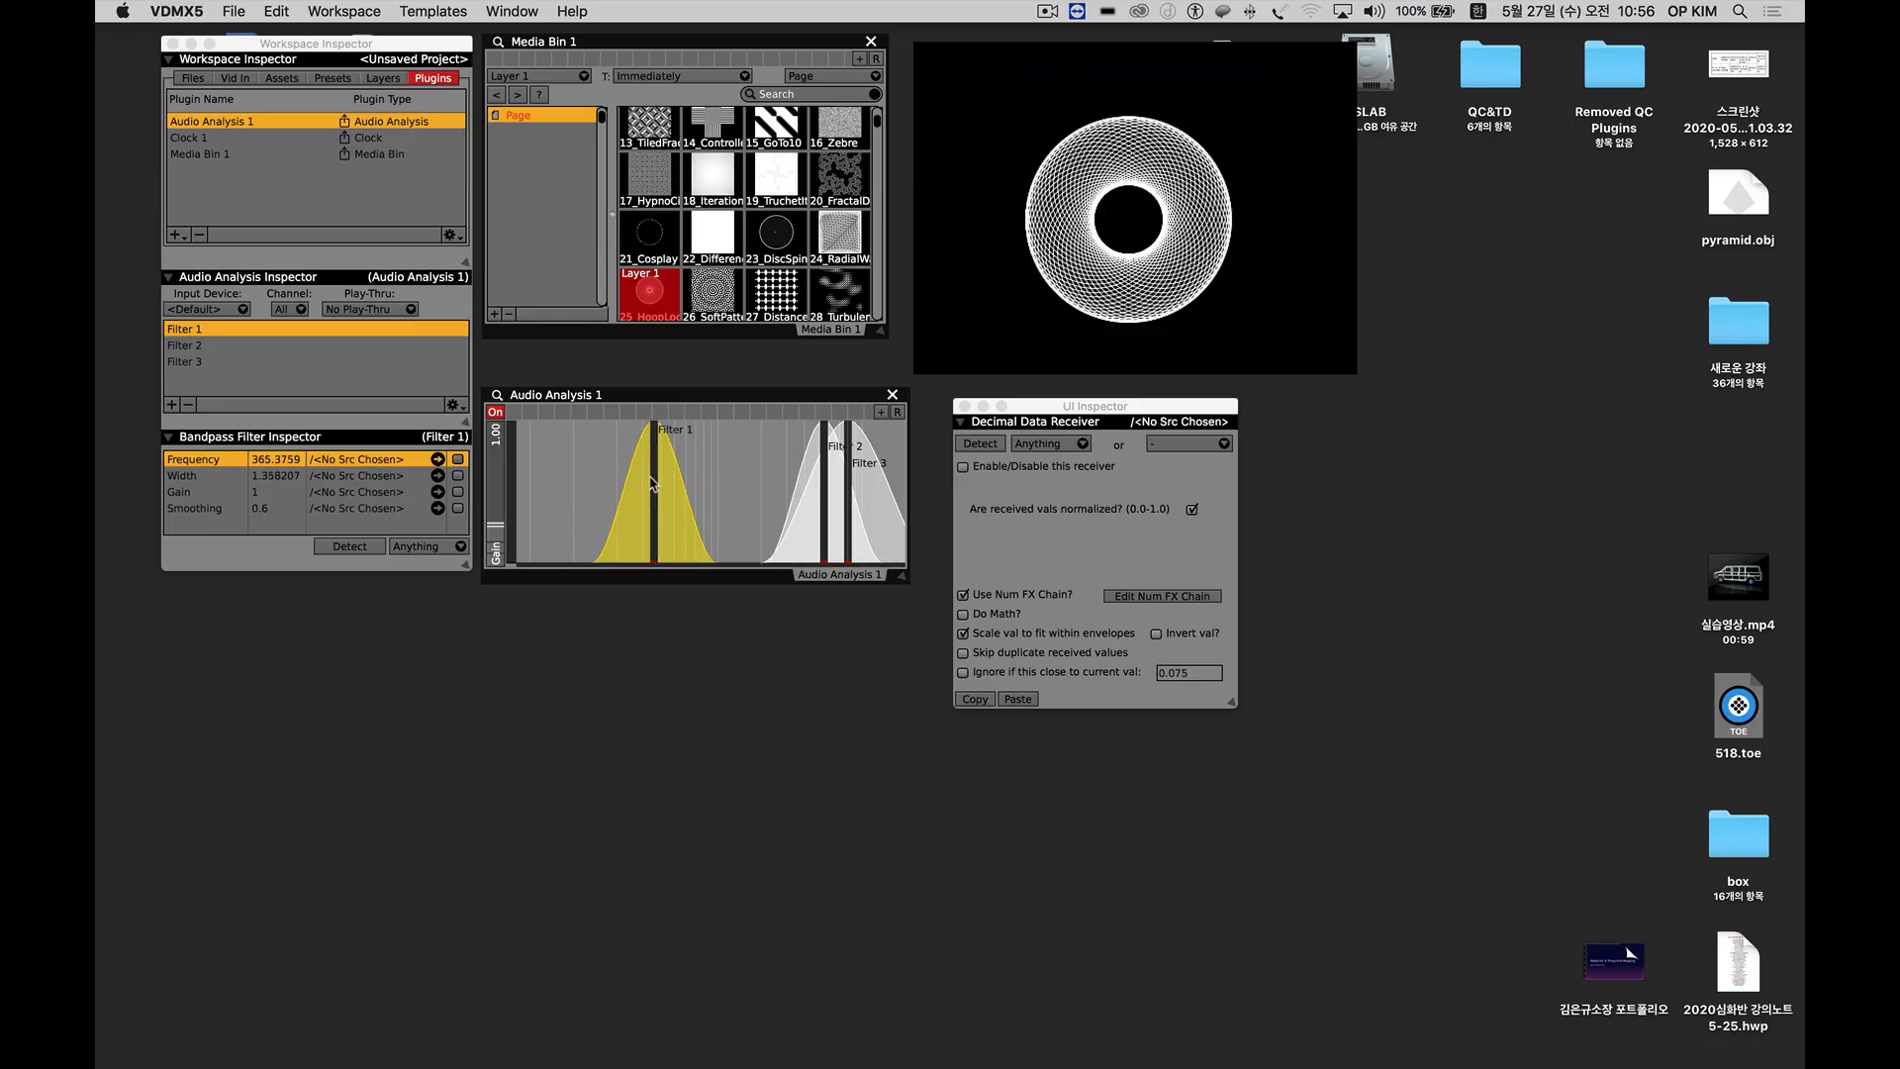
mouse_move(649, 478)
mouse_down()
mouse_move(650, 517)
mouse_move(651, 455)
mouse_move(654, 534)
mouse_up()
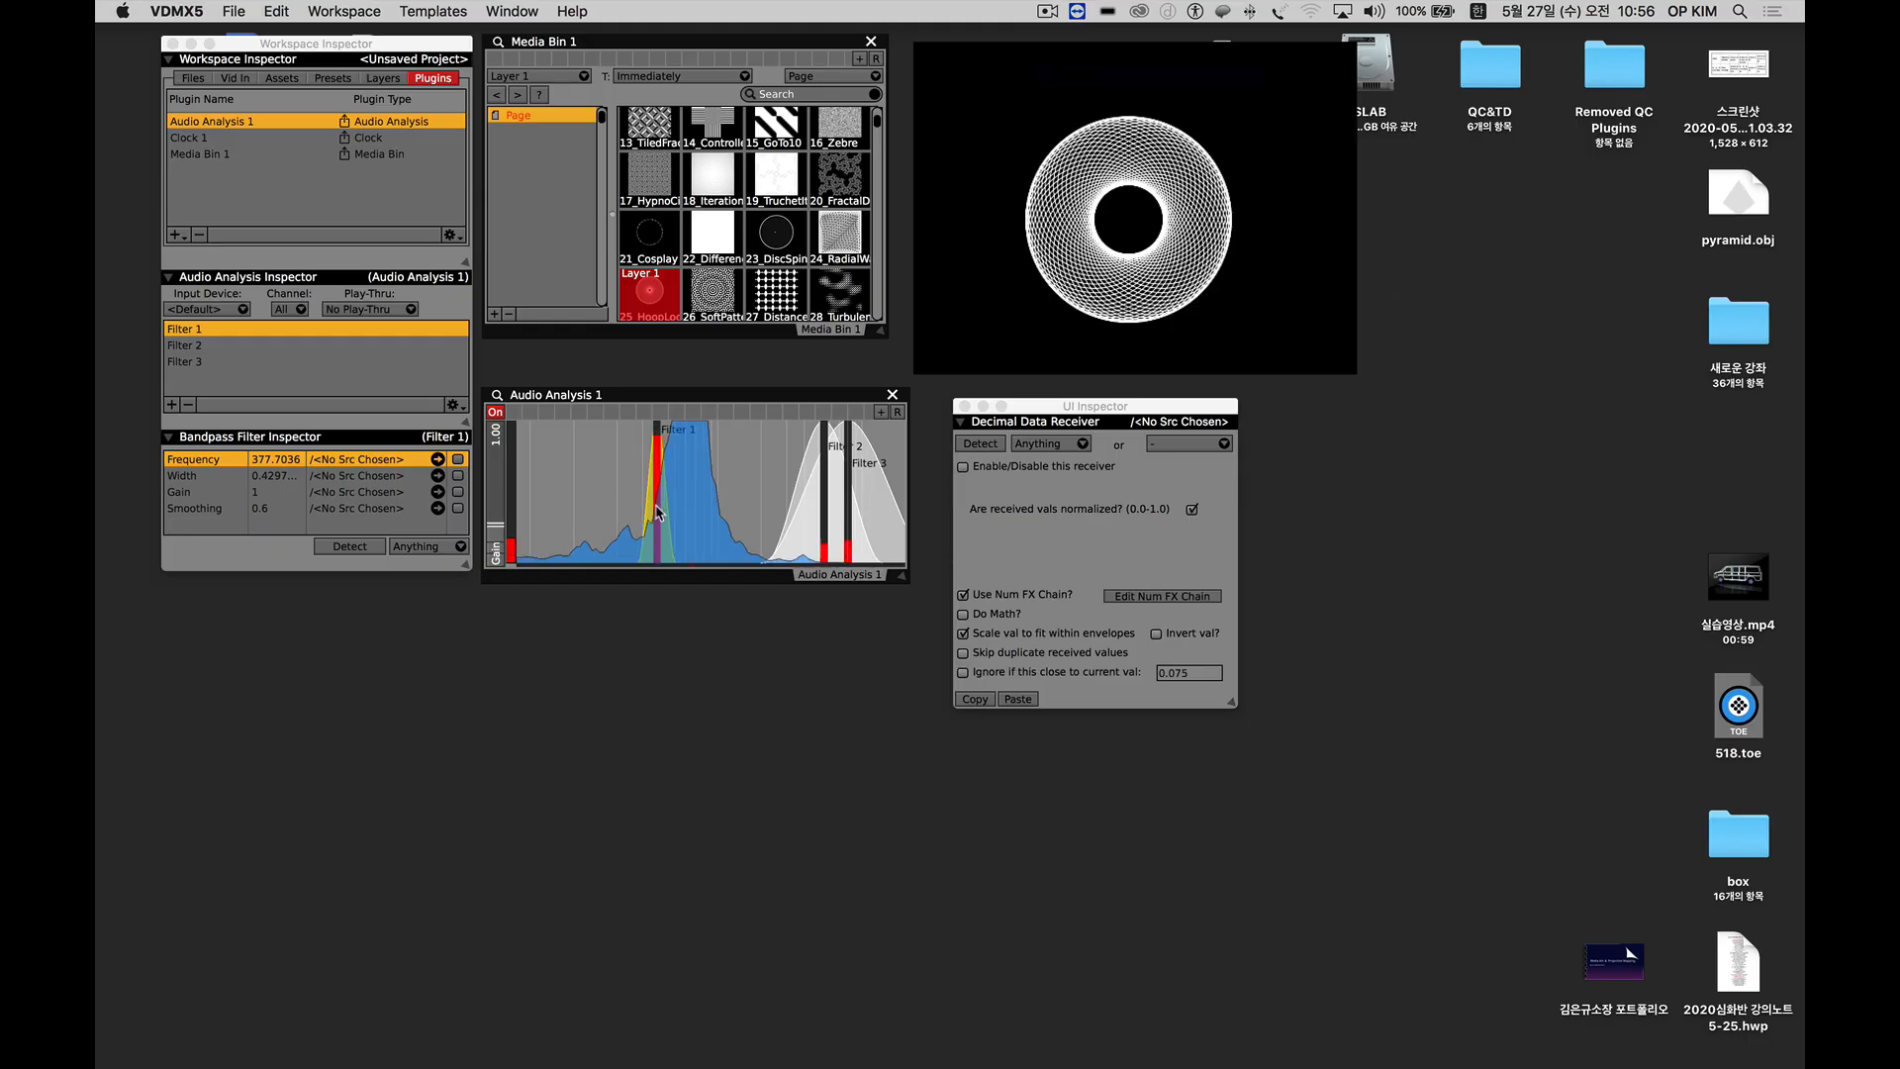
drag(658, 512, 645, 439)
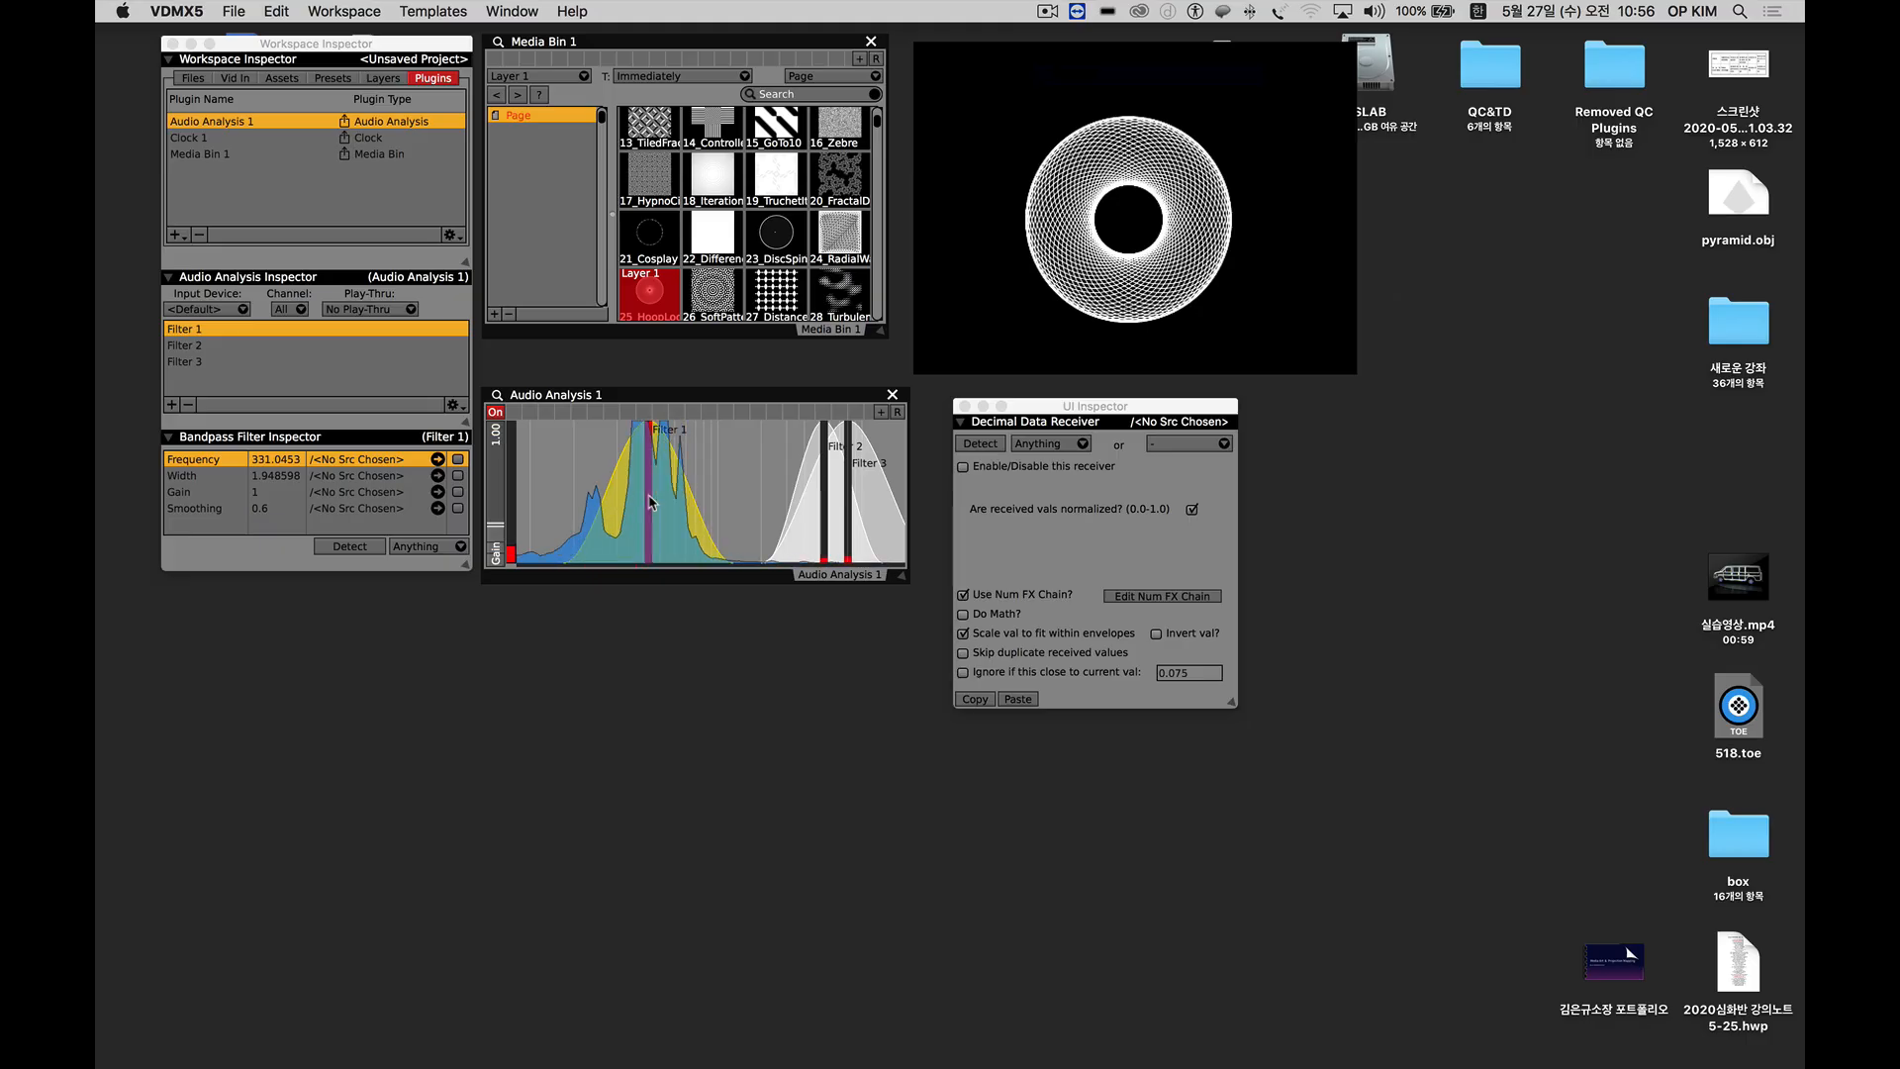
mouse_move(652, 502)
mouse_down()
mouse_move(633, 509)
mouse_move(653, 523)
mouse_move(660, 467)
mouse_up()
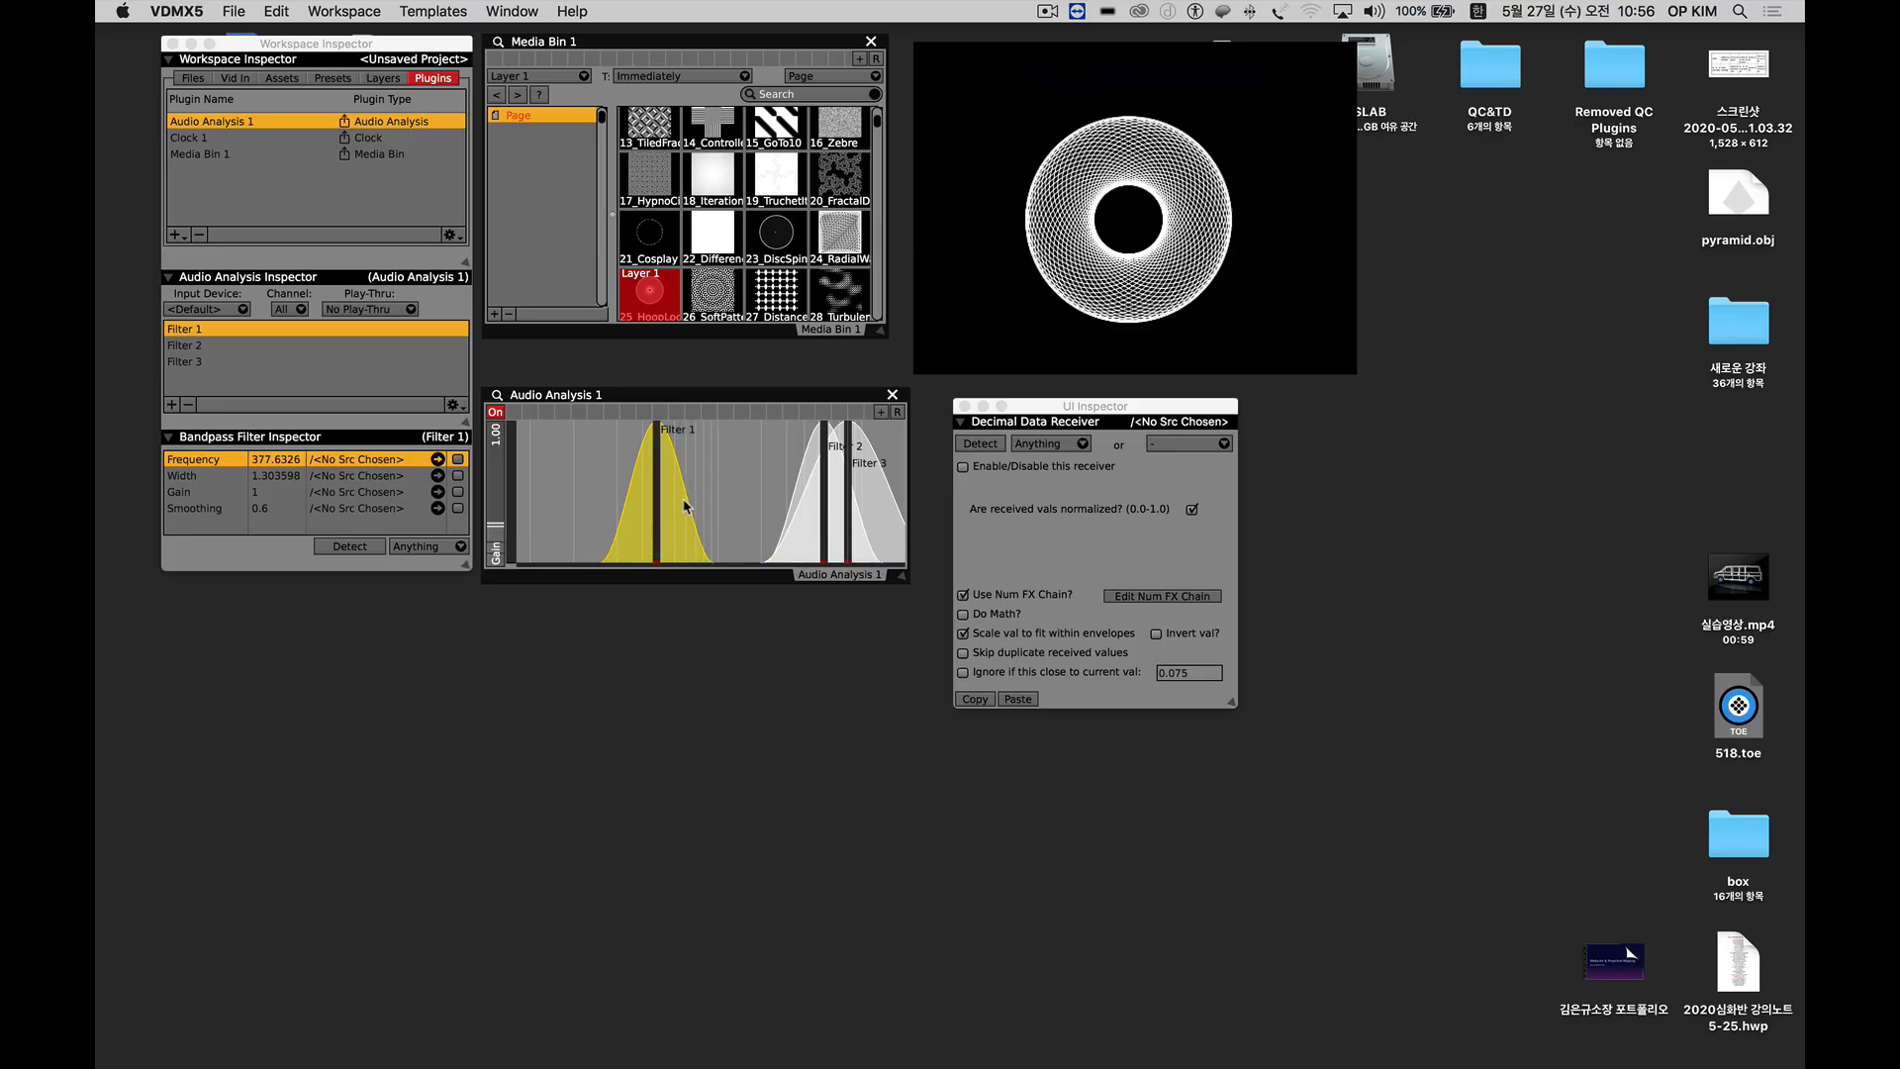
Assign Filter 1 of Audio Analysis 1 as the data source for the size slider of Layer 1.
click(382, 80)
click(264, 443)
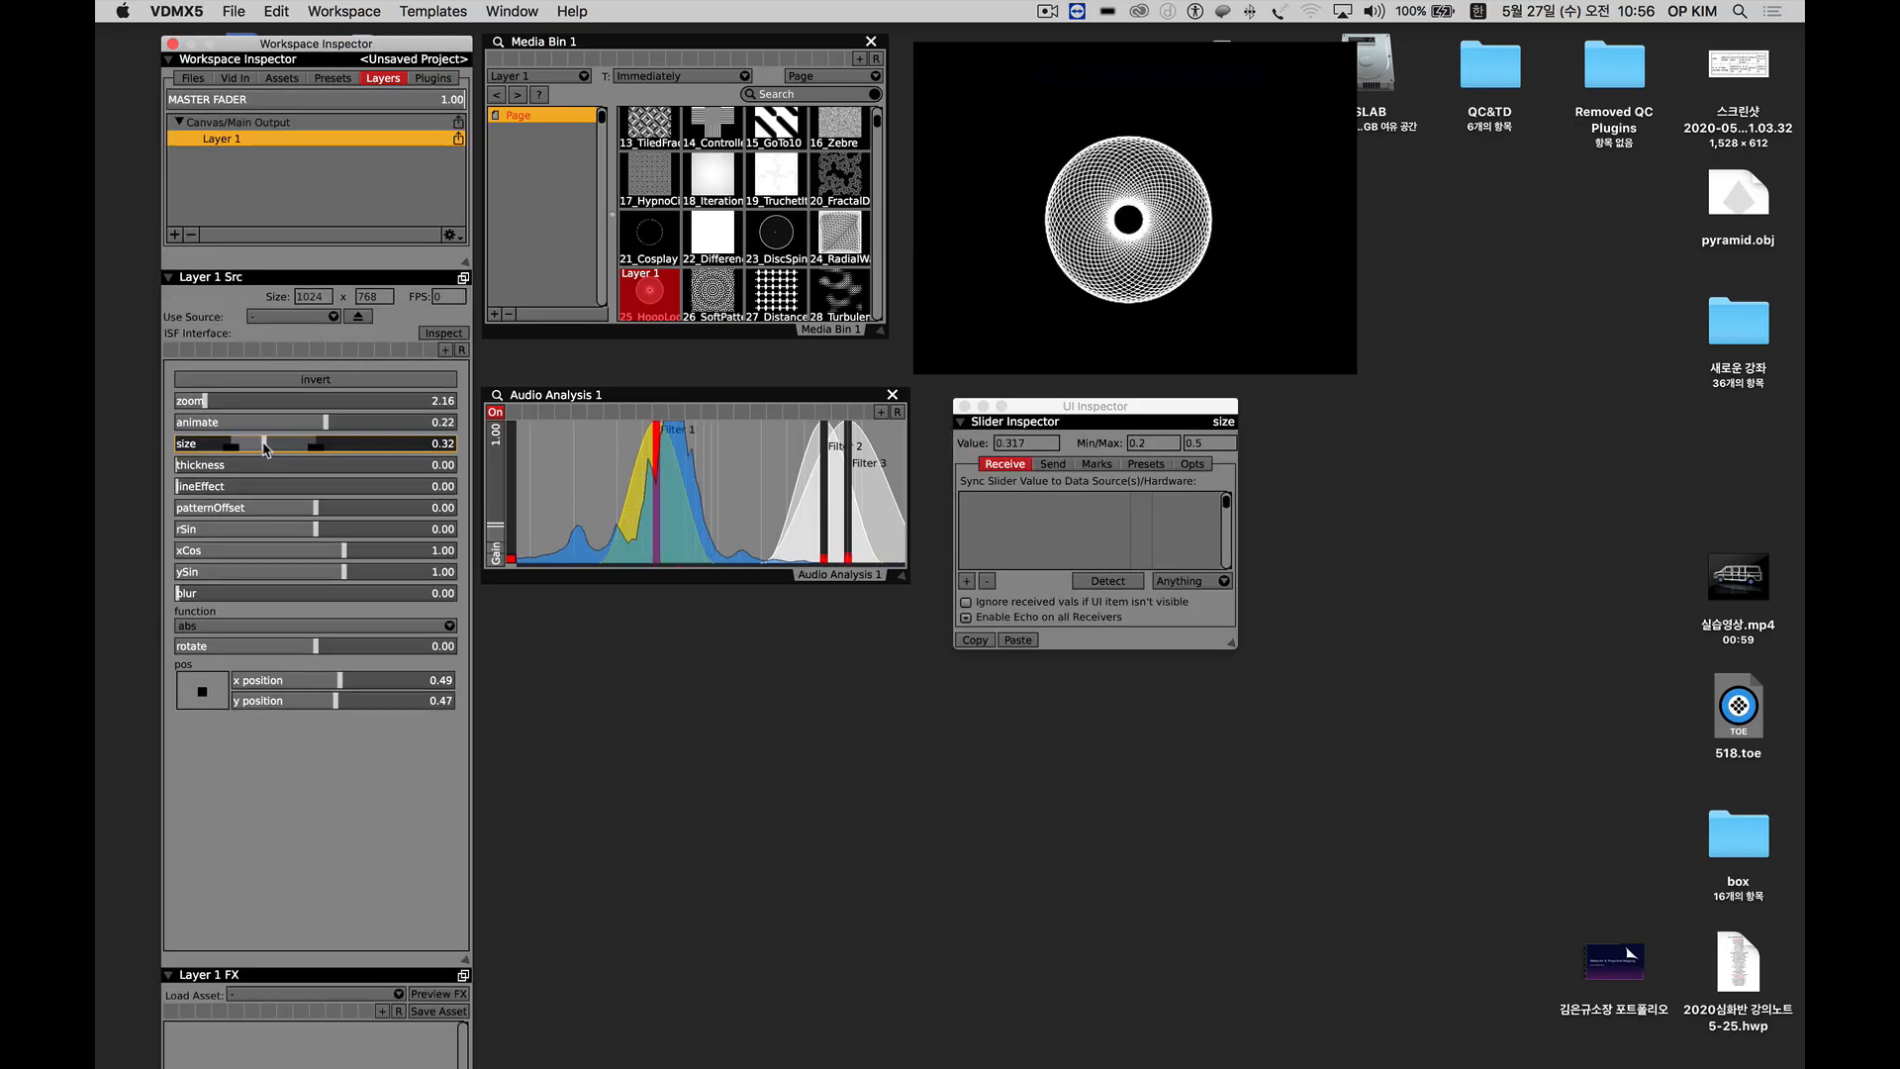
drag(264, 447, 274, 448)
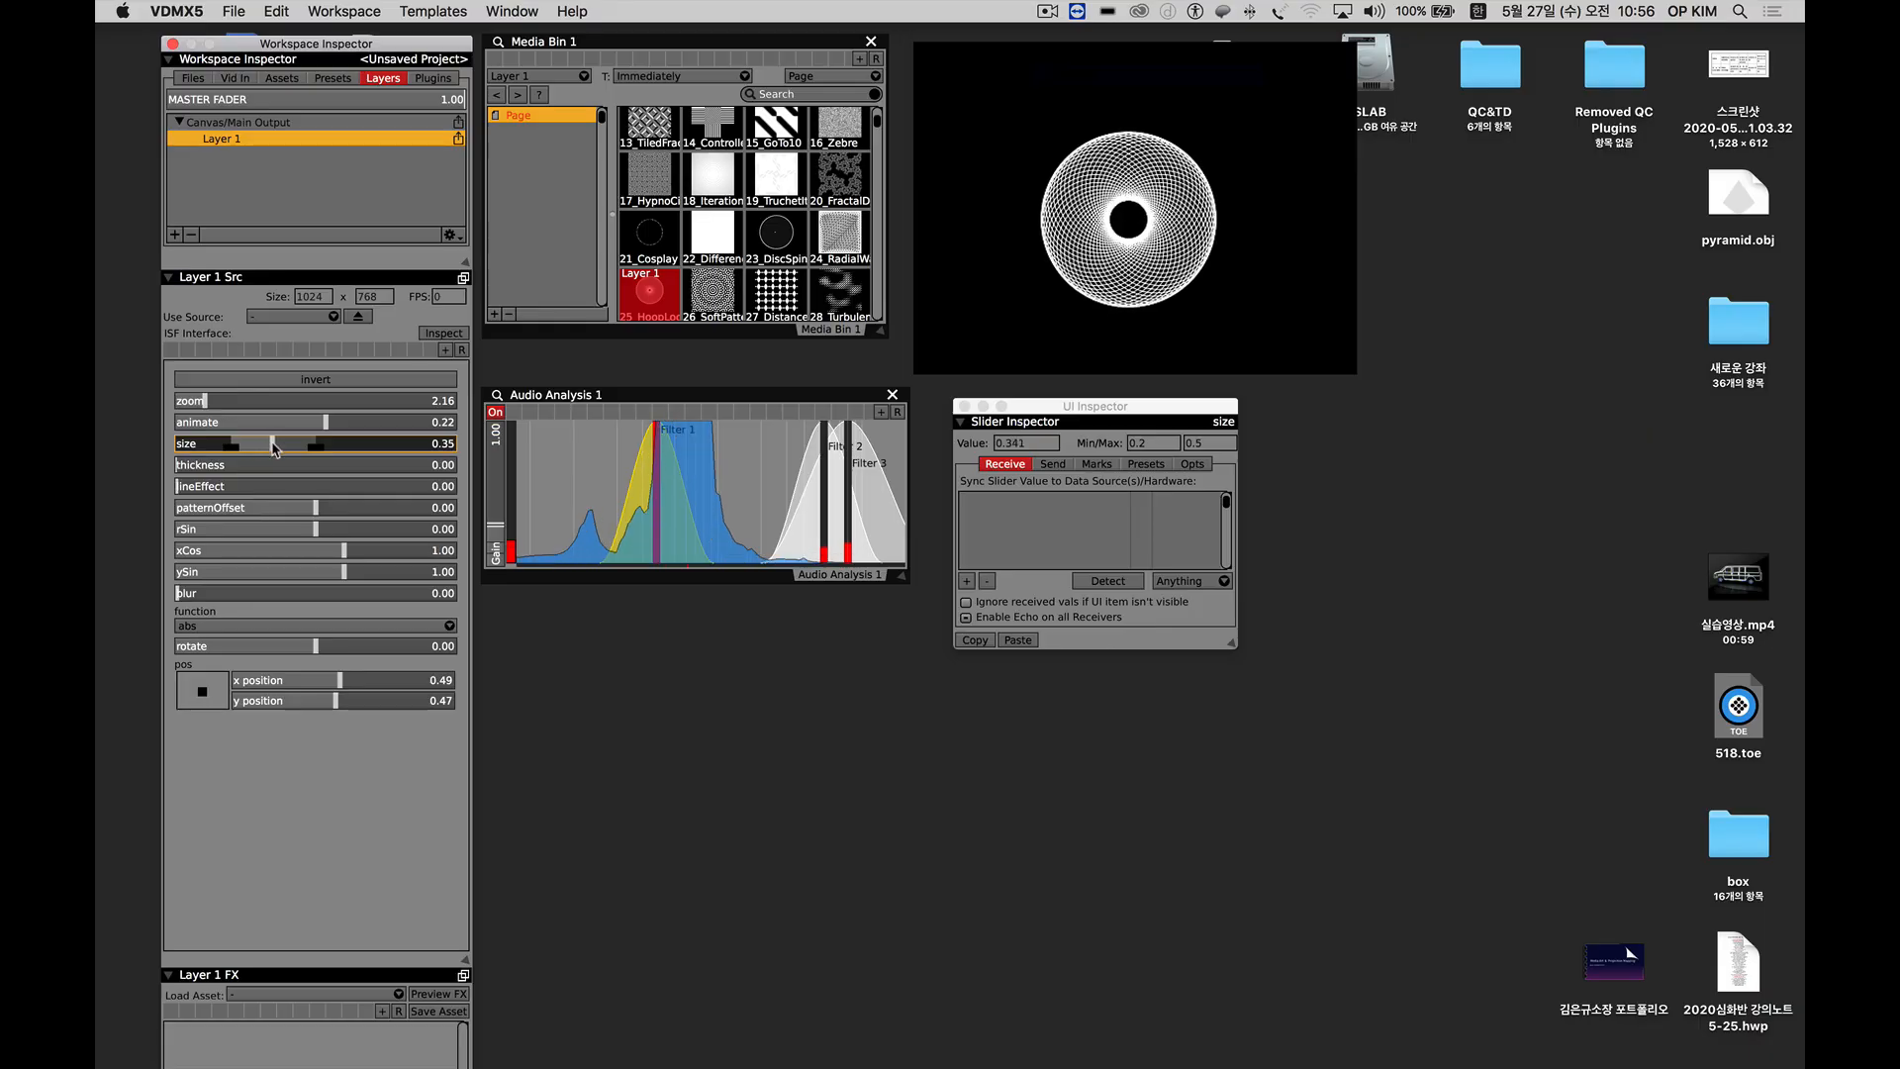
right_click(272, 441)
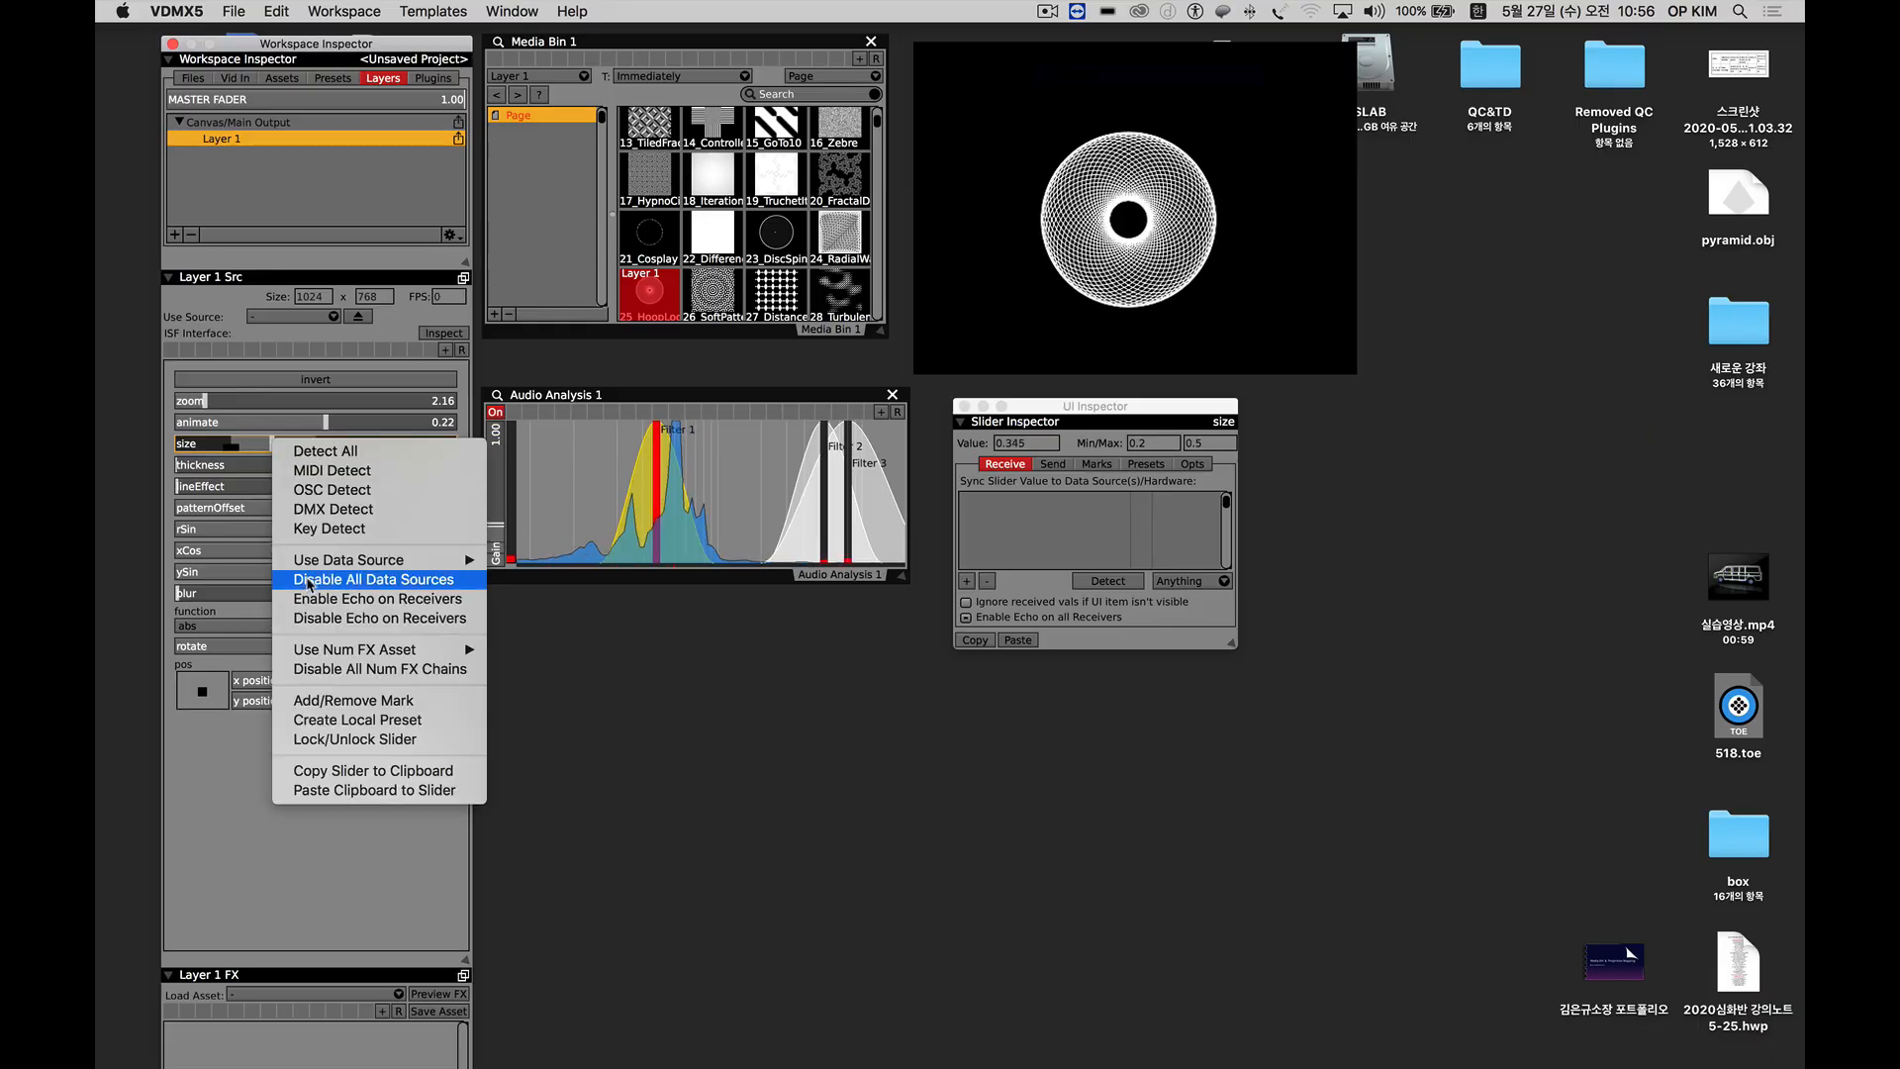
mouse_move(316, 560)
mouse_move(521, 564)
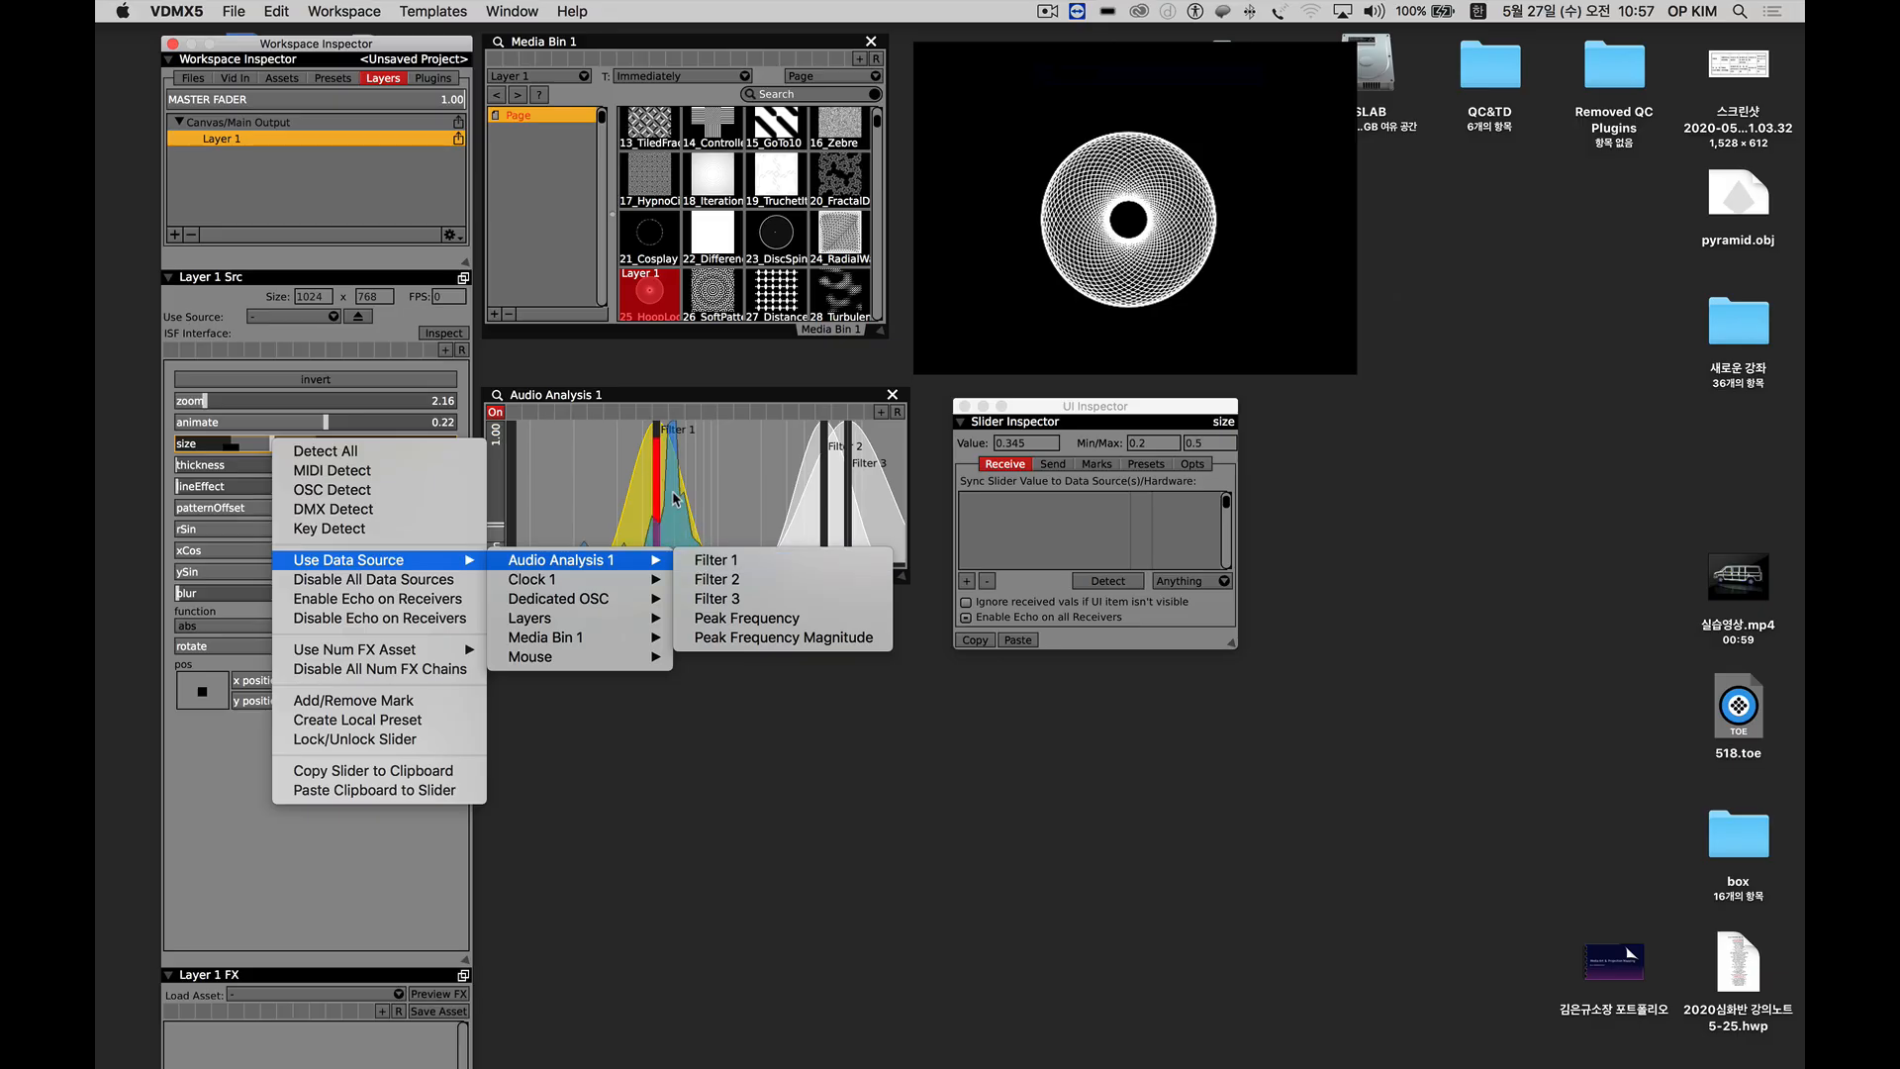
click(714, 560)
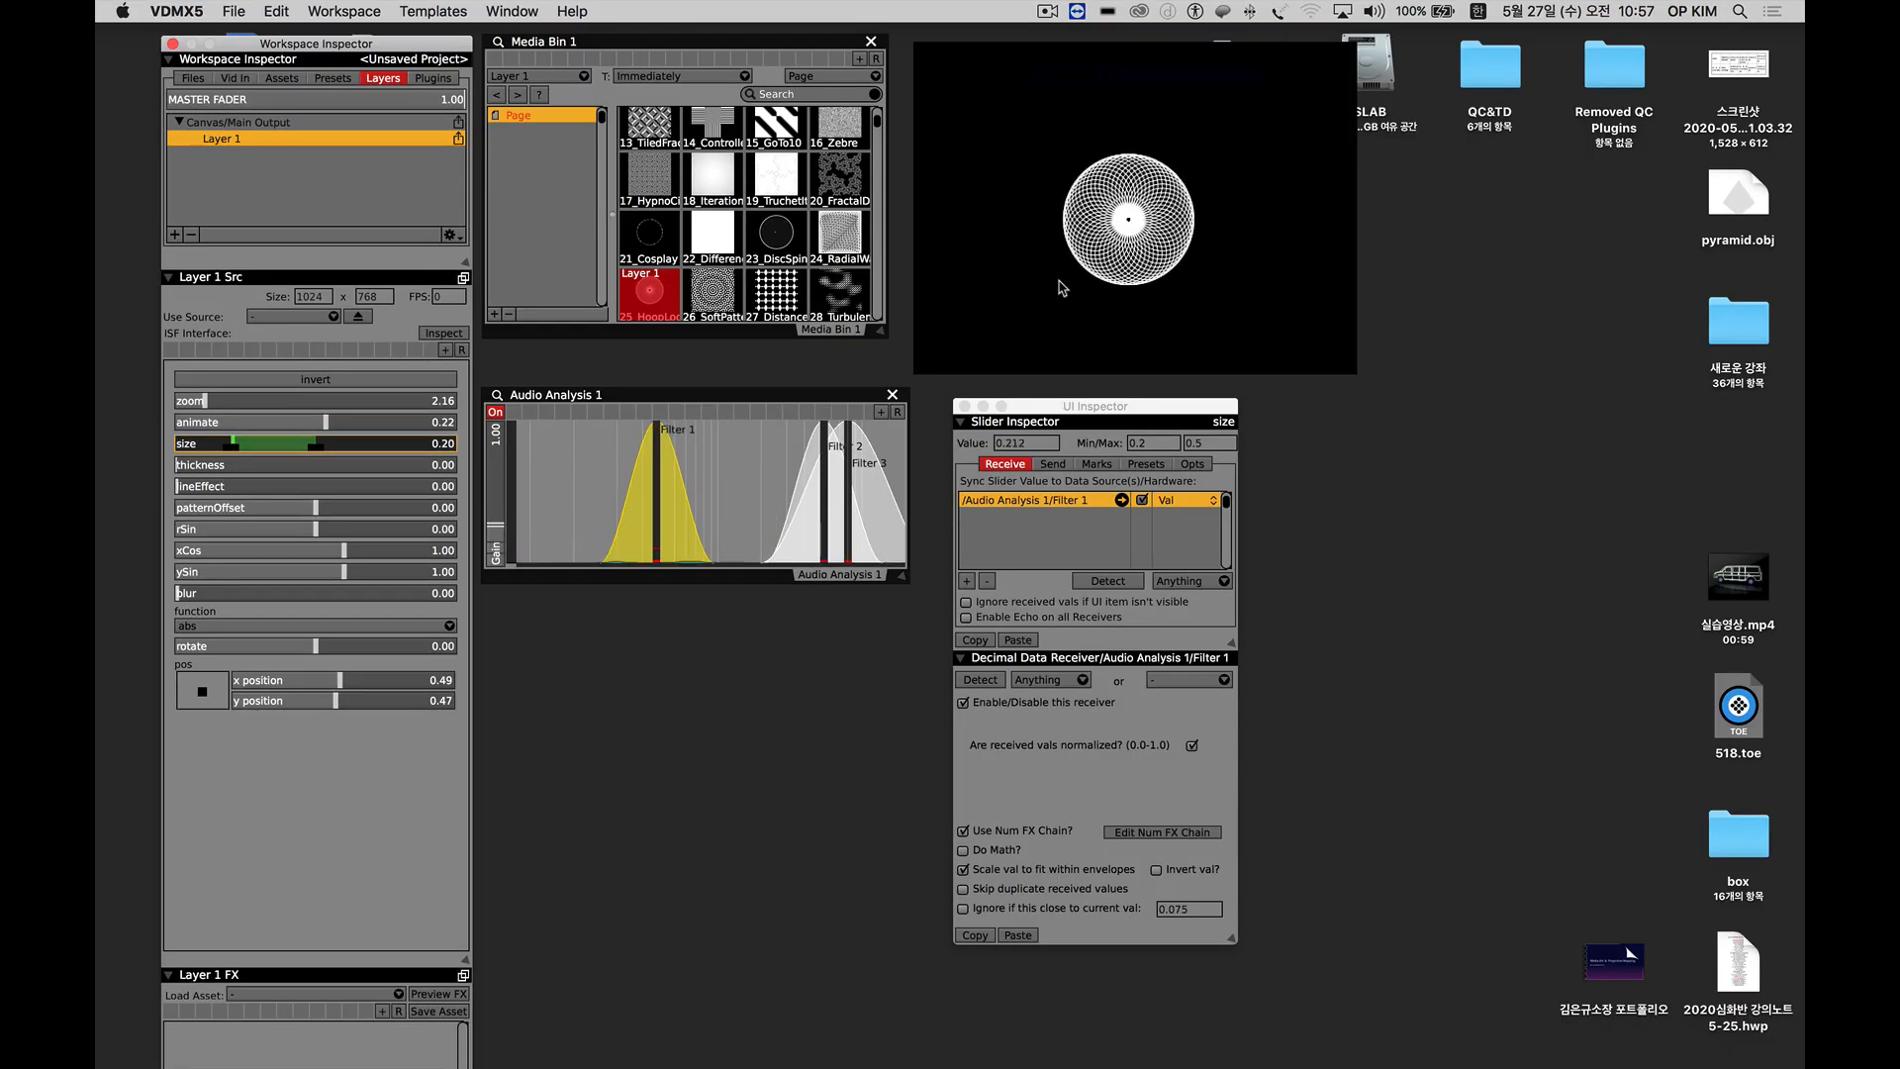
Add a Smooth effect to the size receiver's number FX chain and set its smoothness to about 0.89.
mouse_move(1019, 408)
mouse_down()
mouse_move(990, 400)
mouse_move(1049, 397)
mouse_up()
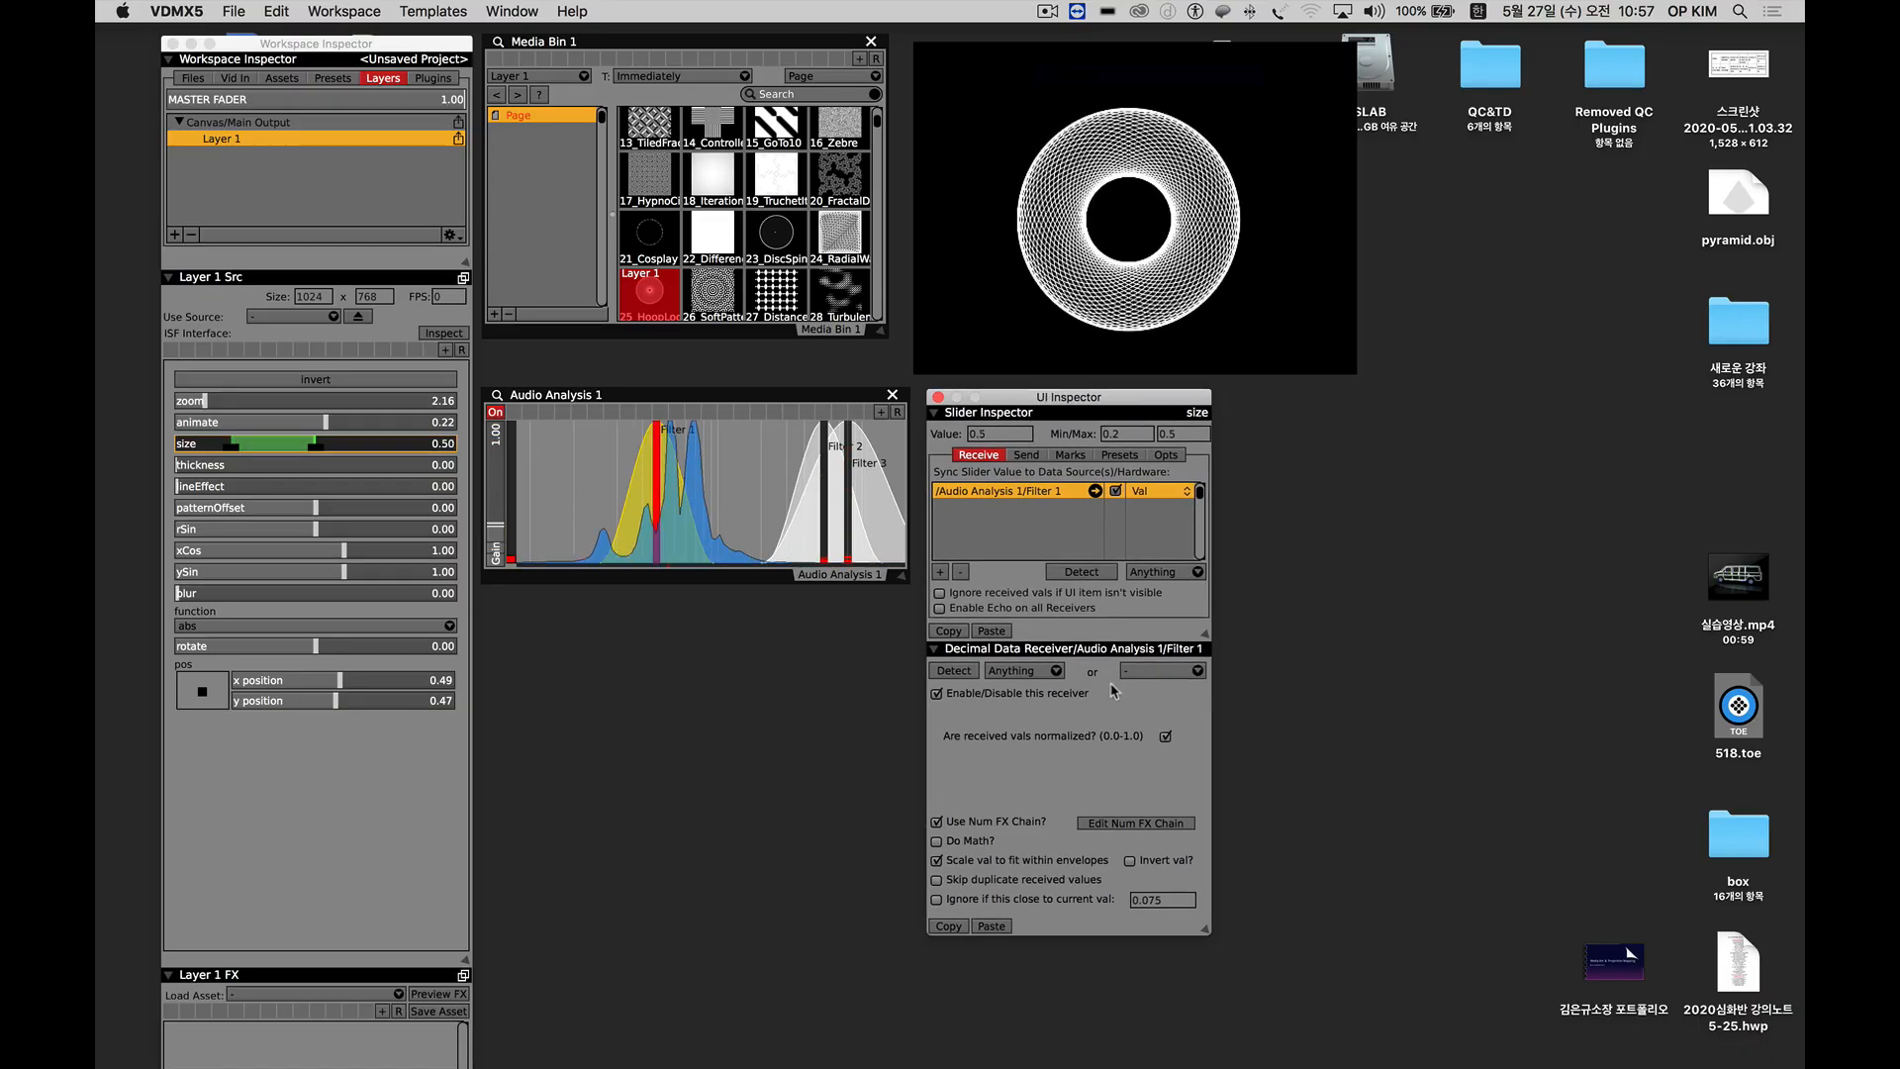
click(1102, 825)
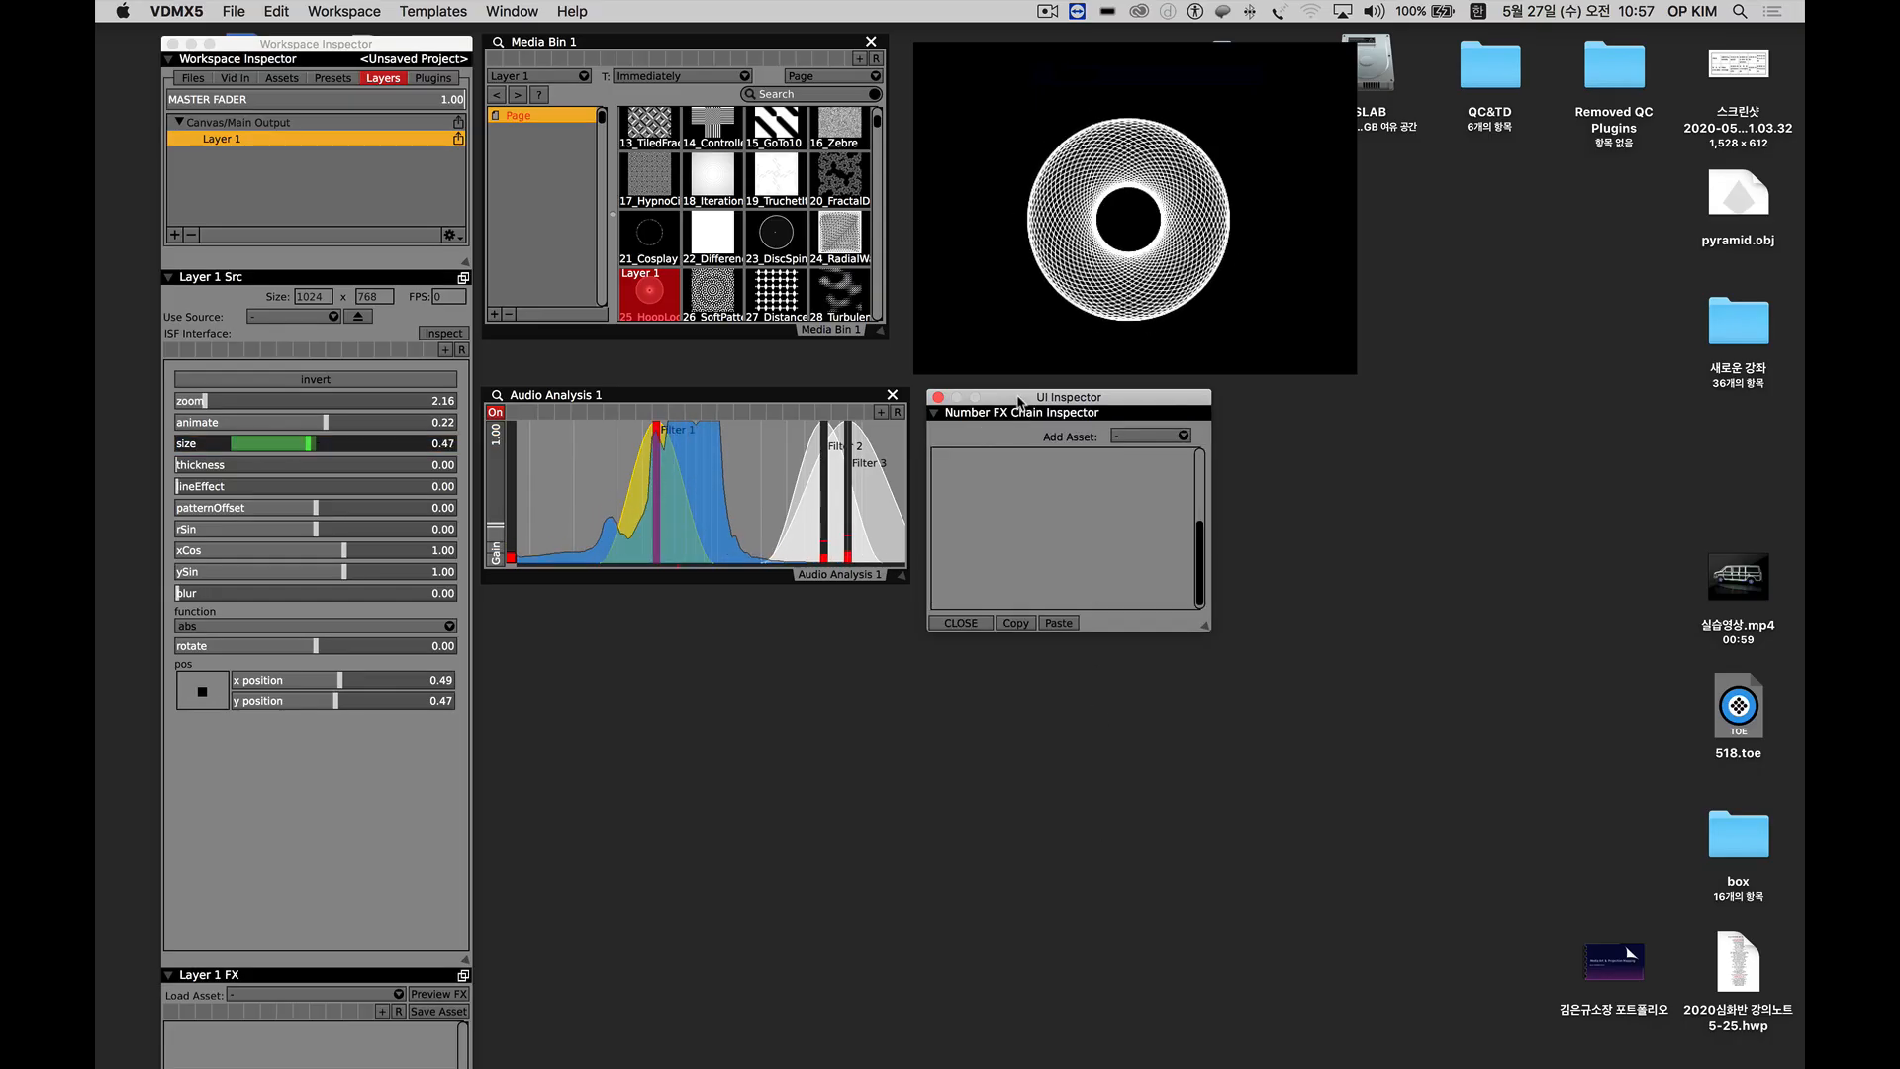
drag(1018, 397, 1018, 395)
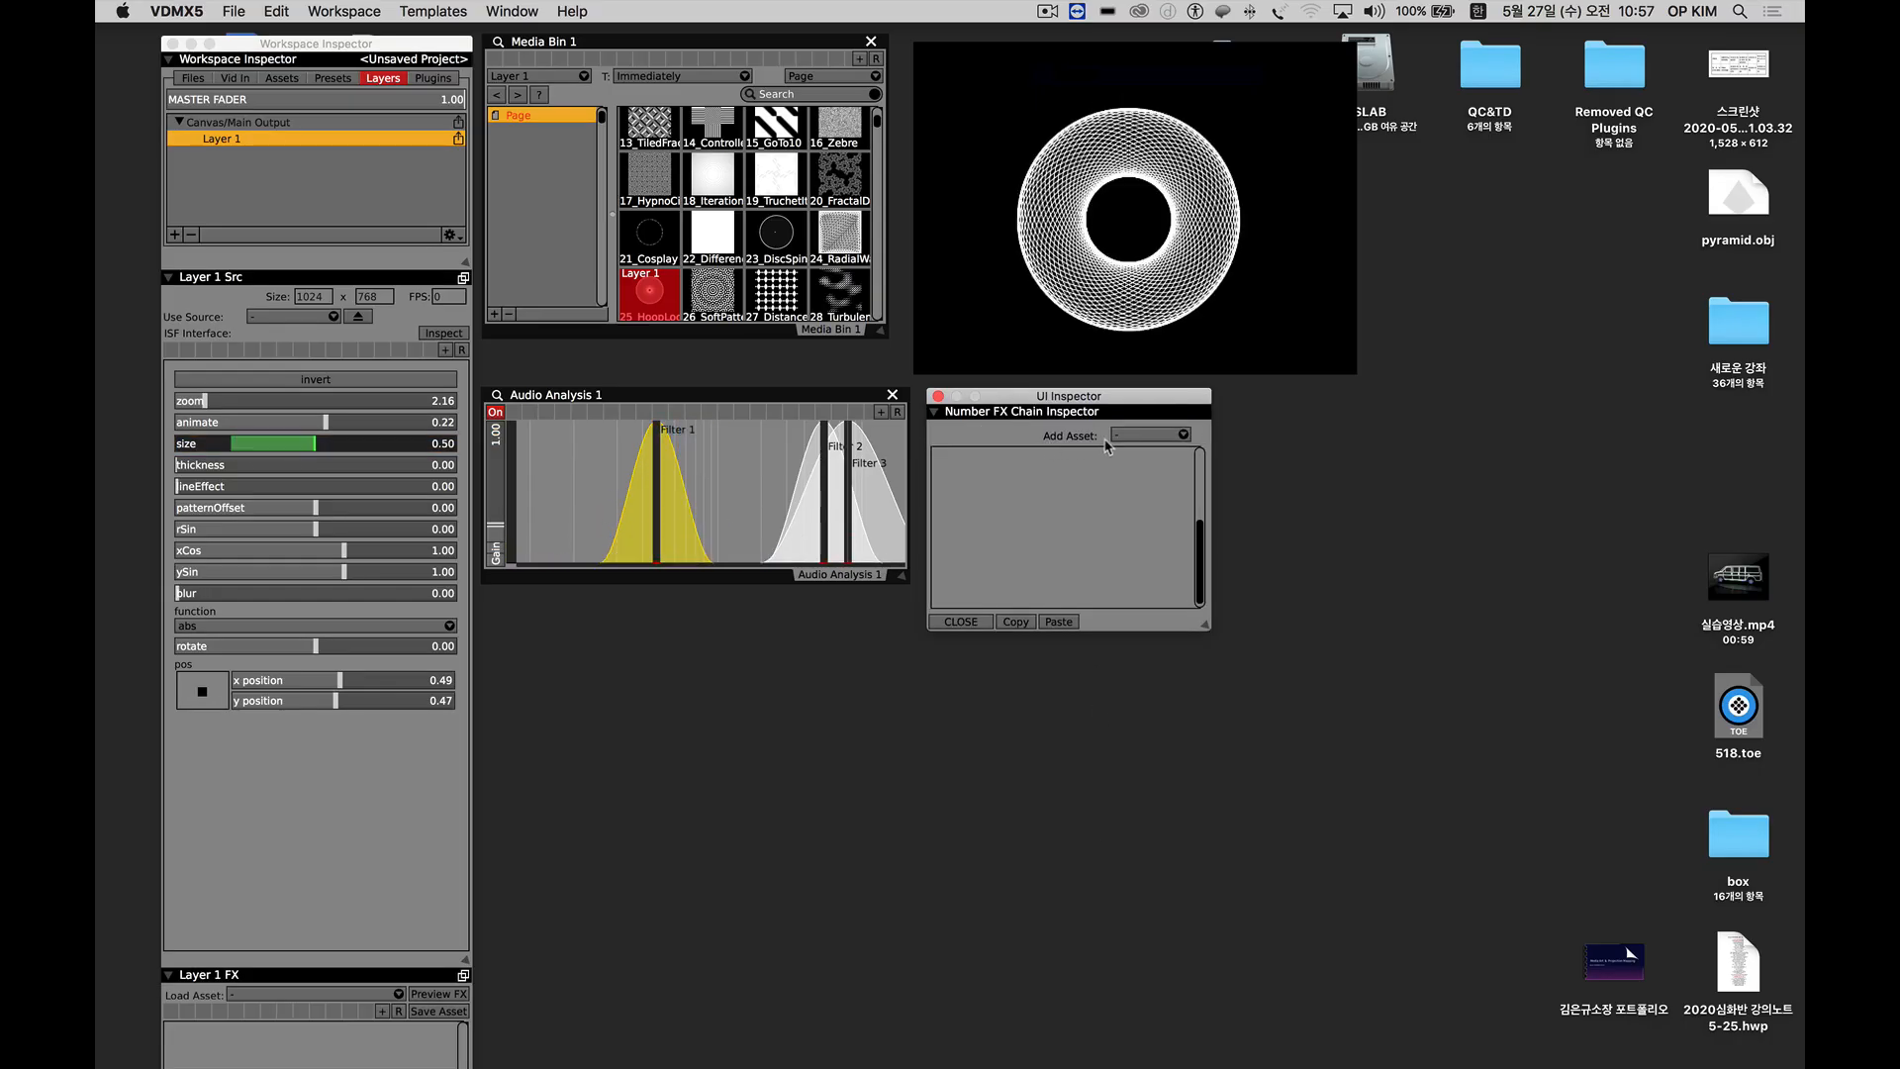
click(1140, 437)
mouse_move(1188, 451)
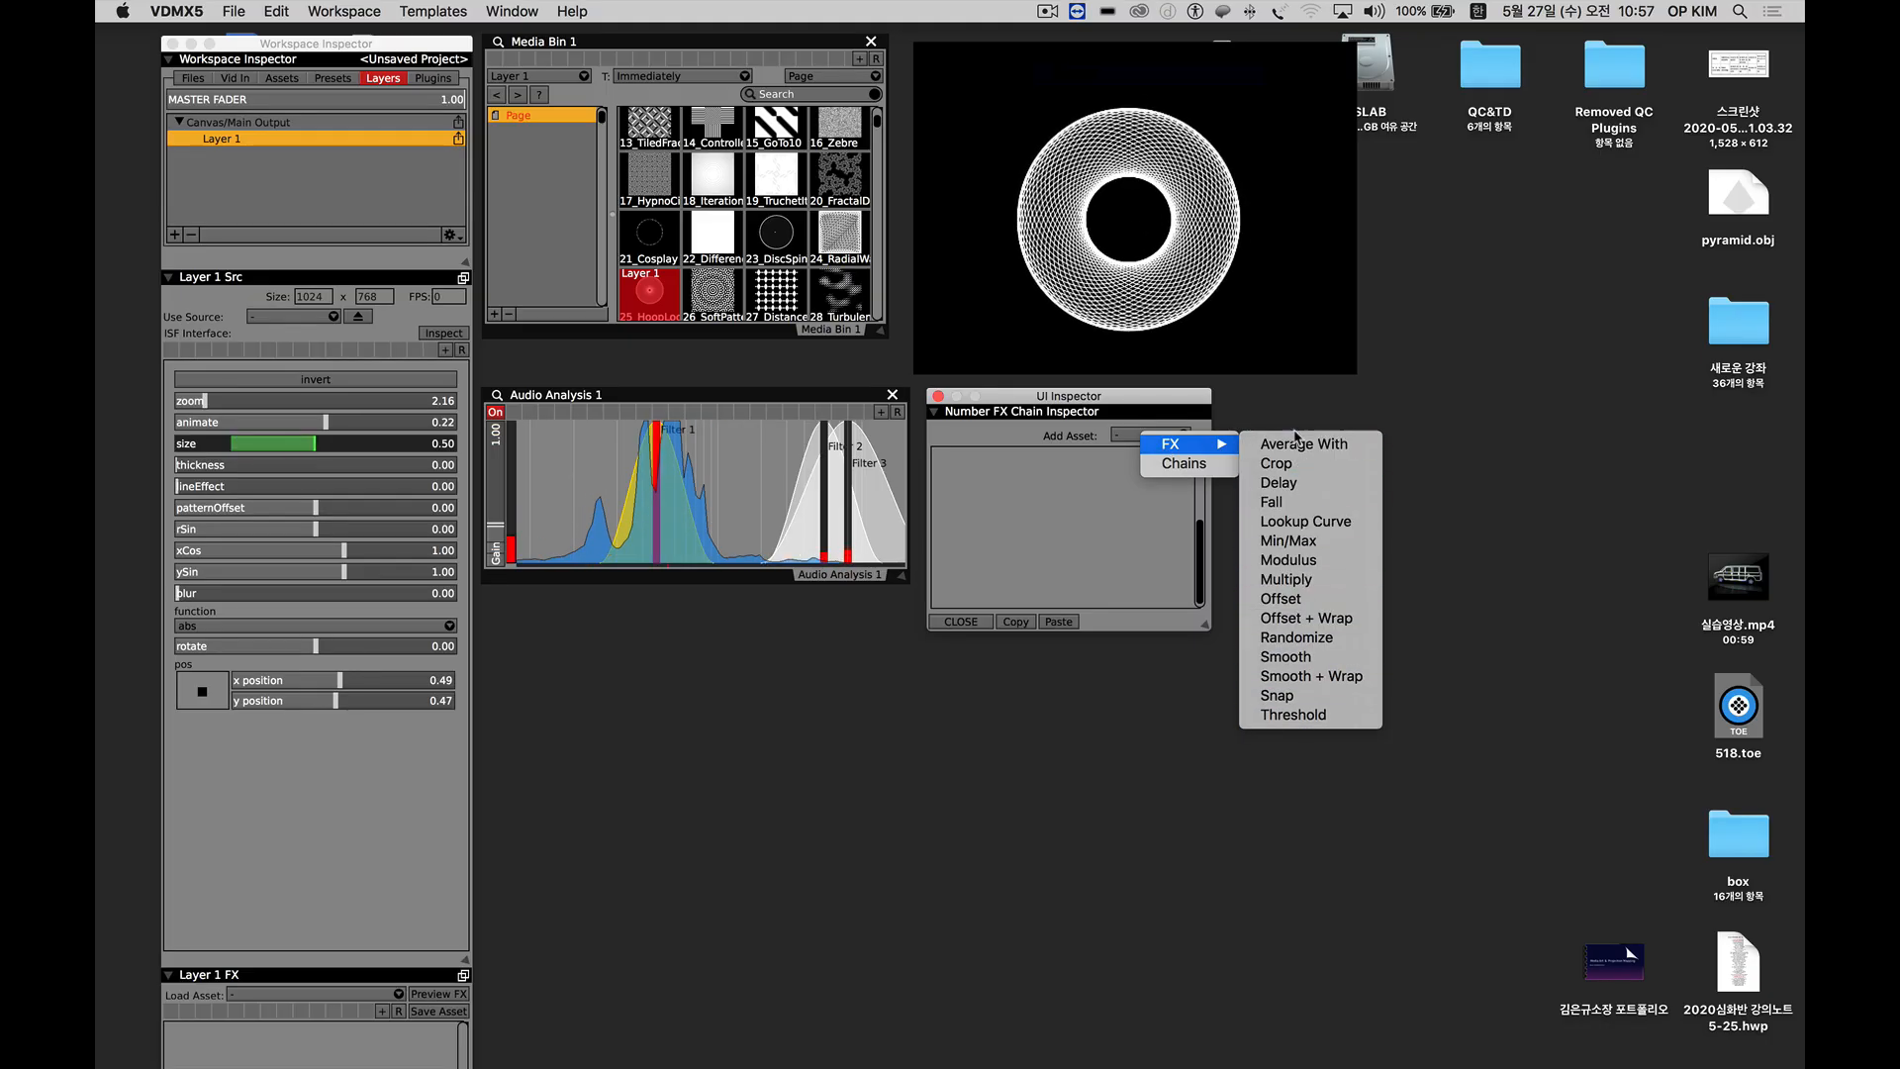
click(1286, 657)
drag(1068, 486, 1165, 485)
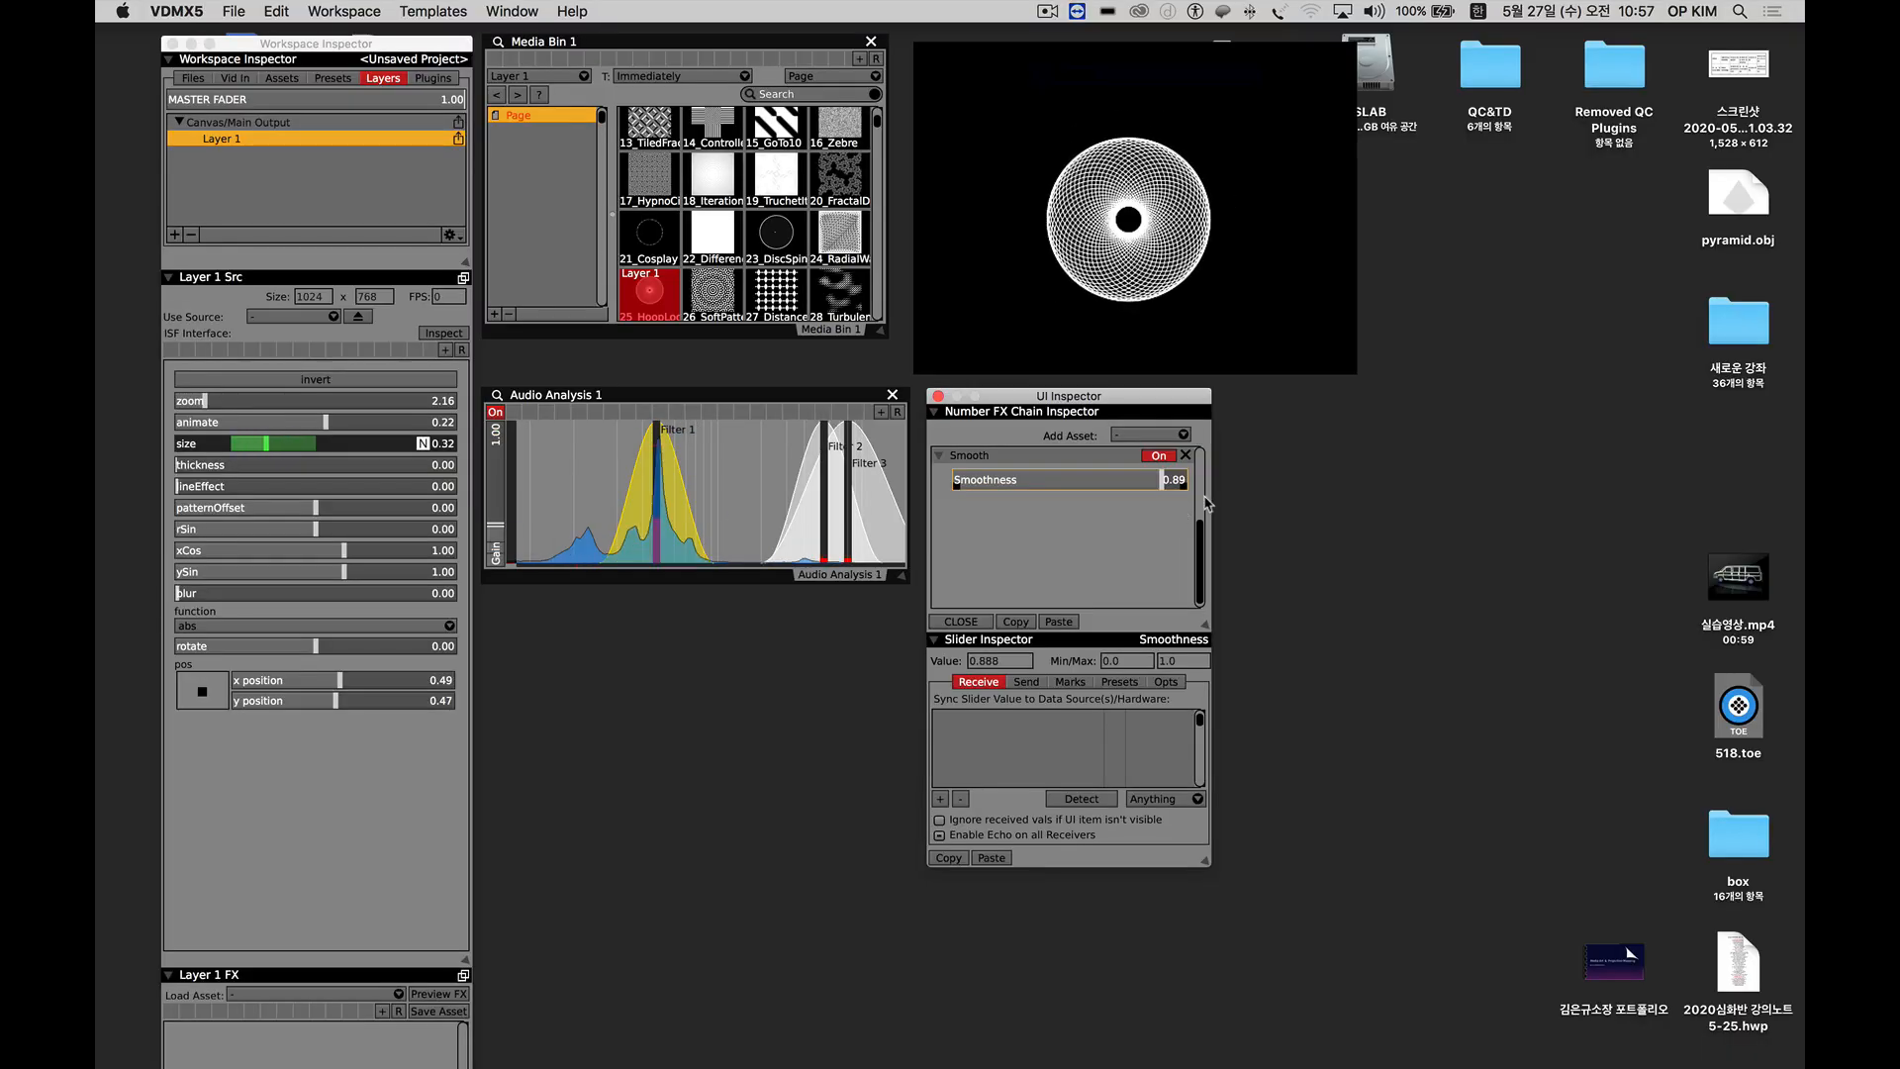
Switch the Smooth effect off and on to compare the hoop pattern's reaction to sound.
click(1163, 456)
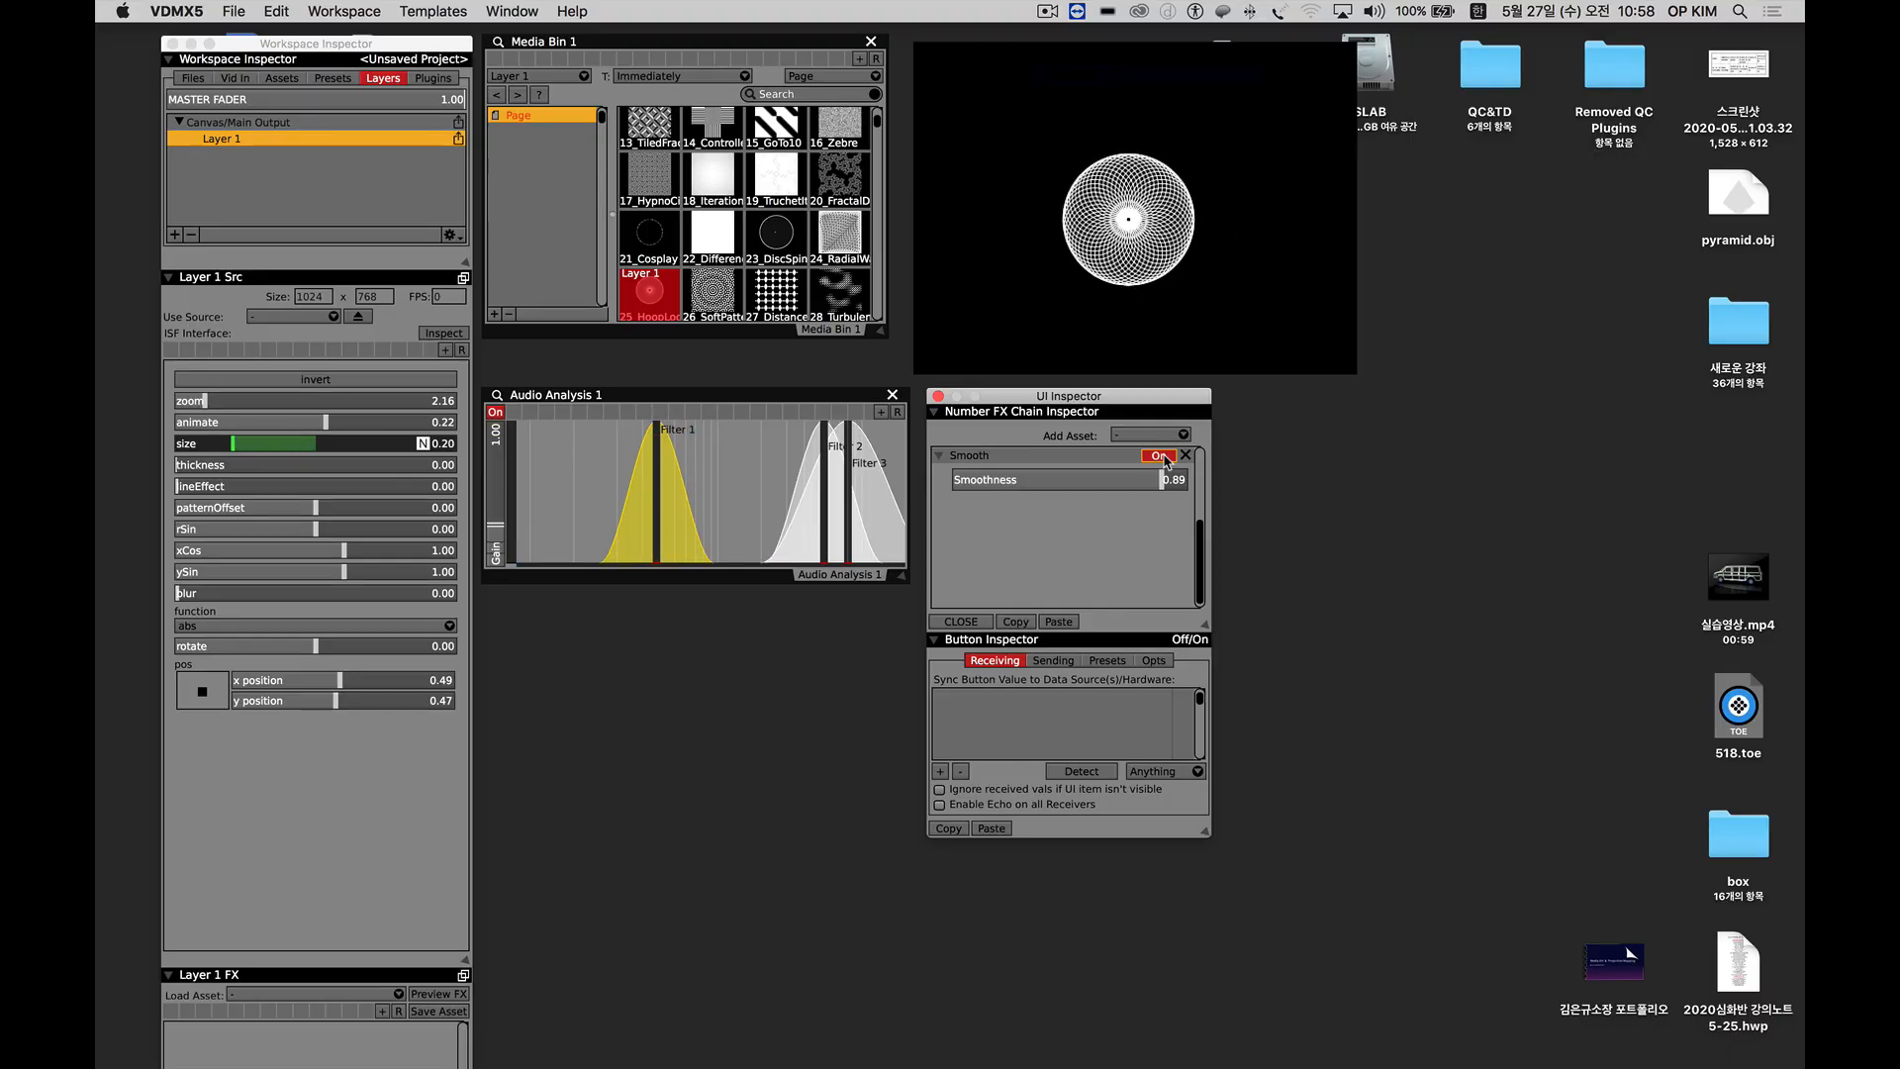
click(1165, 458)
click(1165, 458)
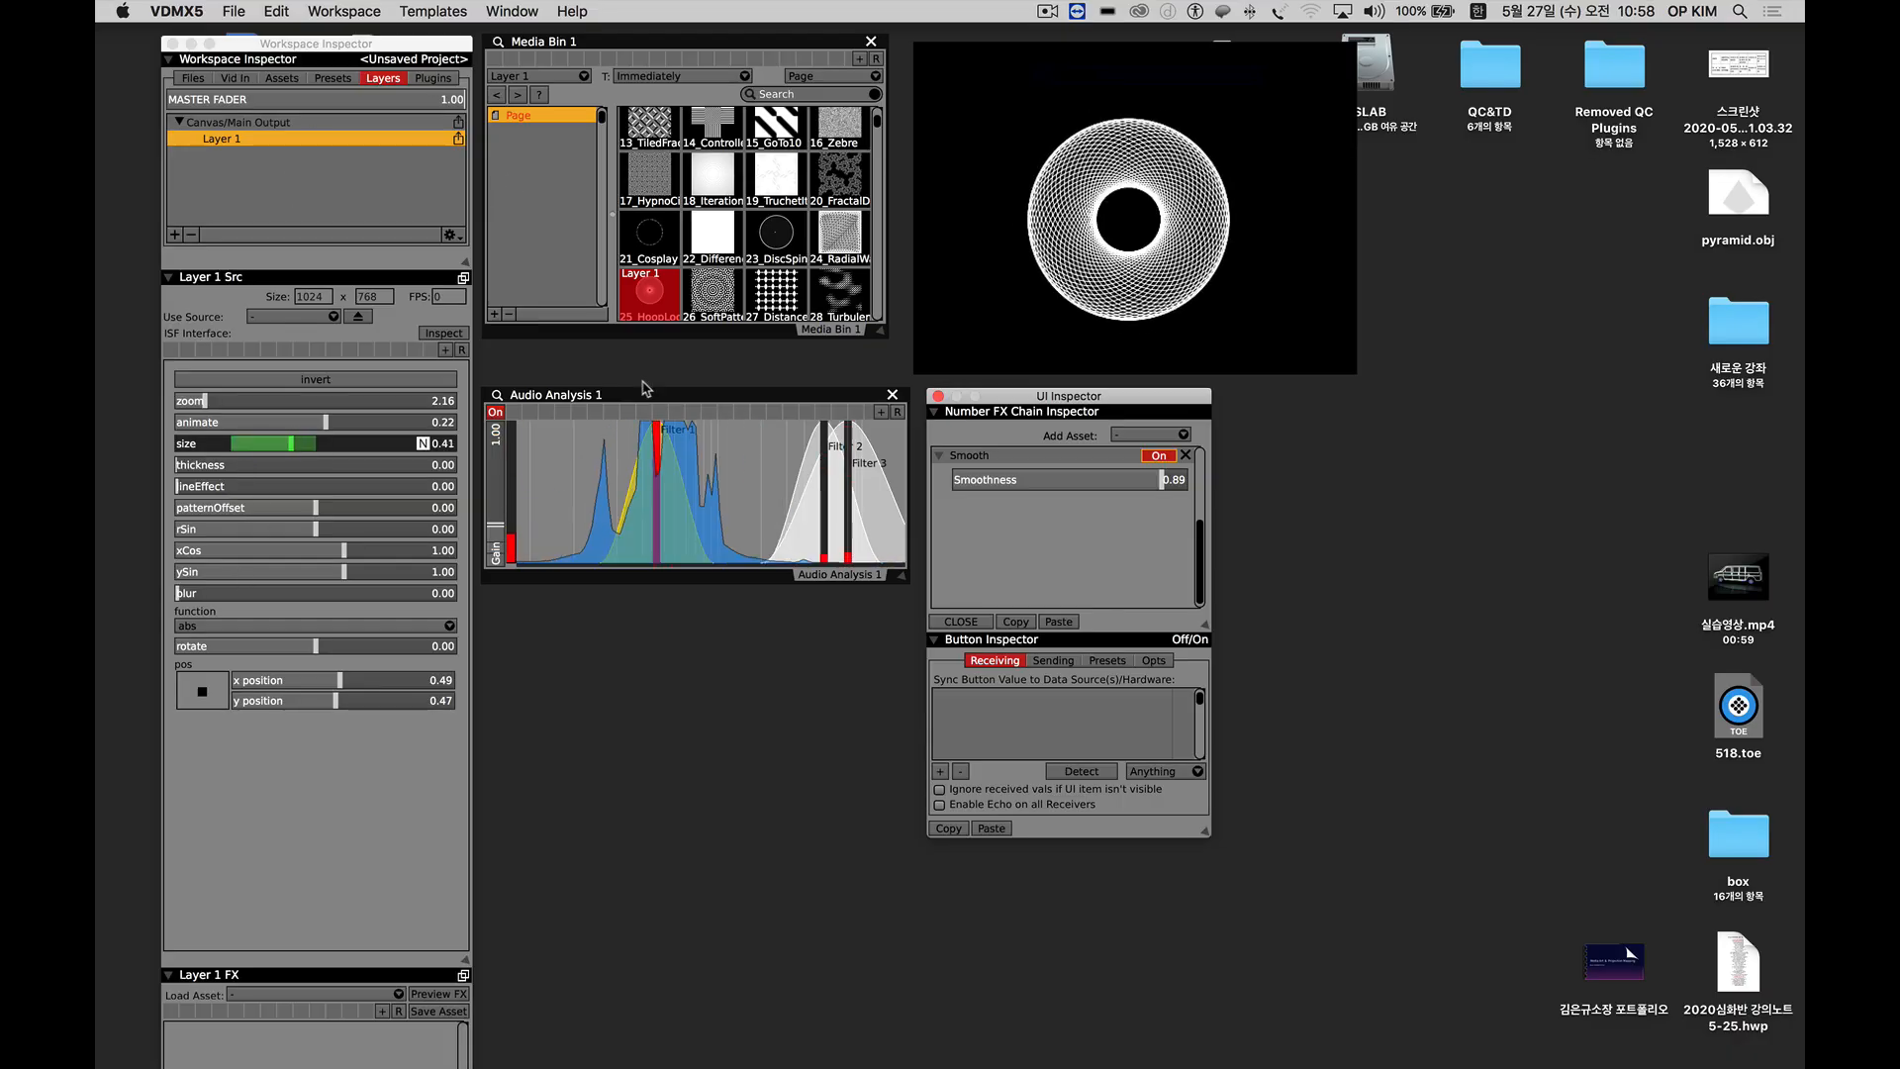
Narrow Filter 2 and Filter 3 in the audio analysis graph, and set the hoop pattern's rSin to about -1.97.
drag(624, 398, 624, 361)
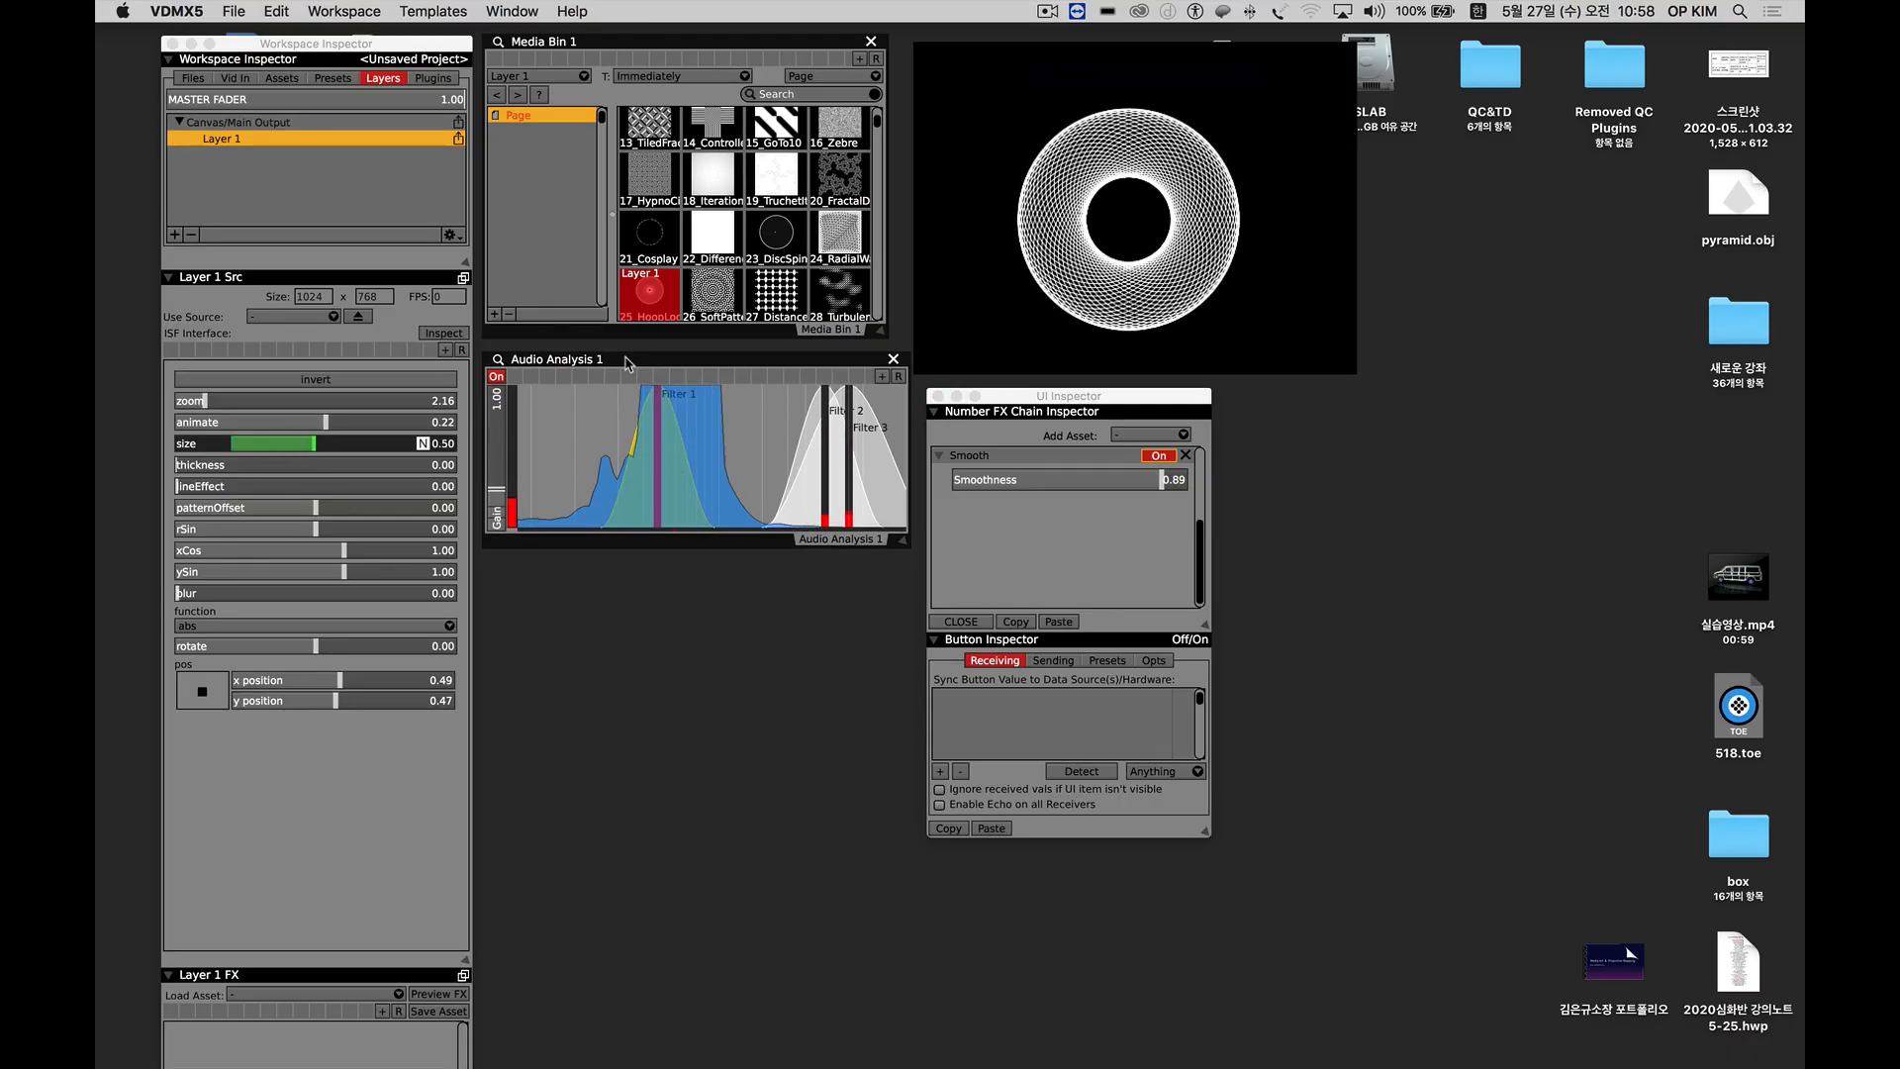
drag(1024, 401, 1035, 393)
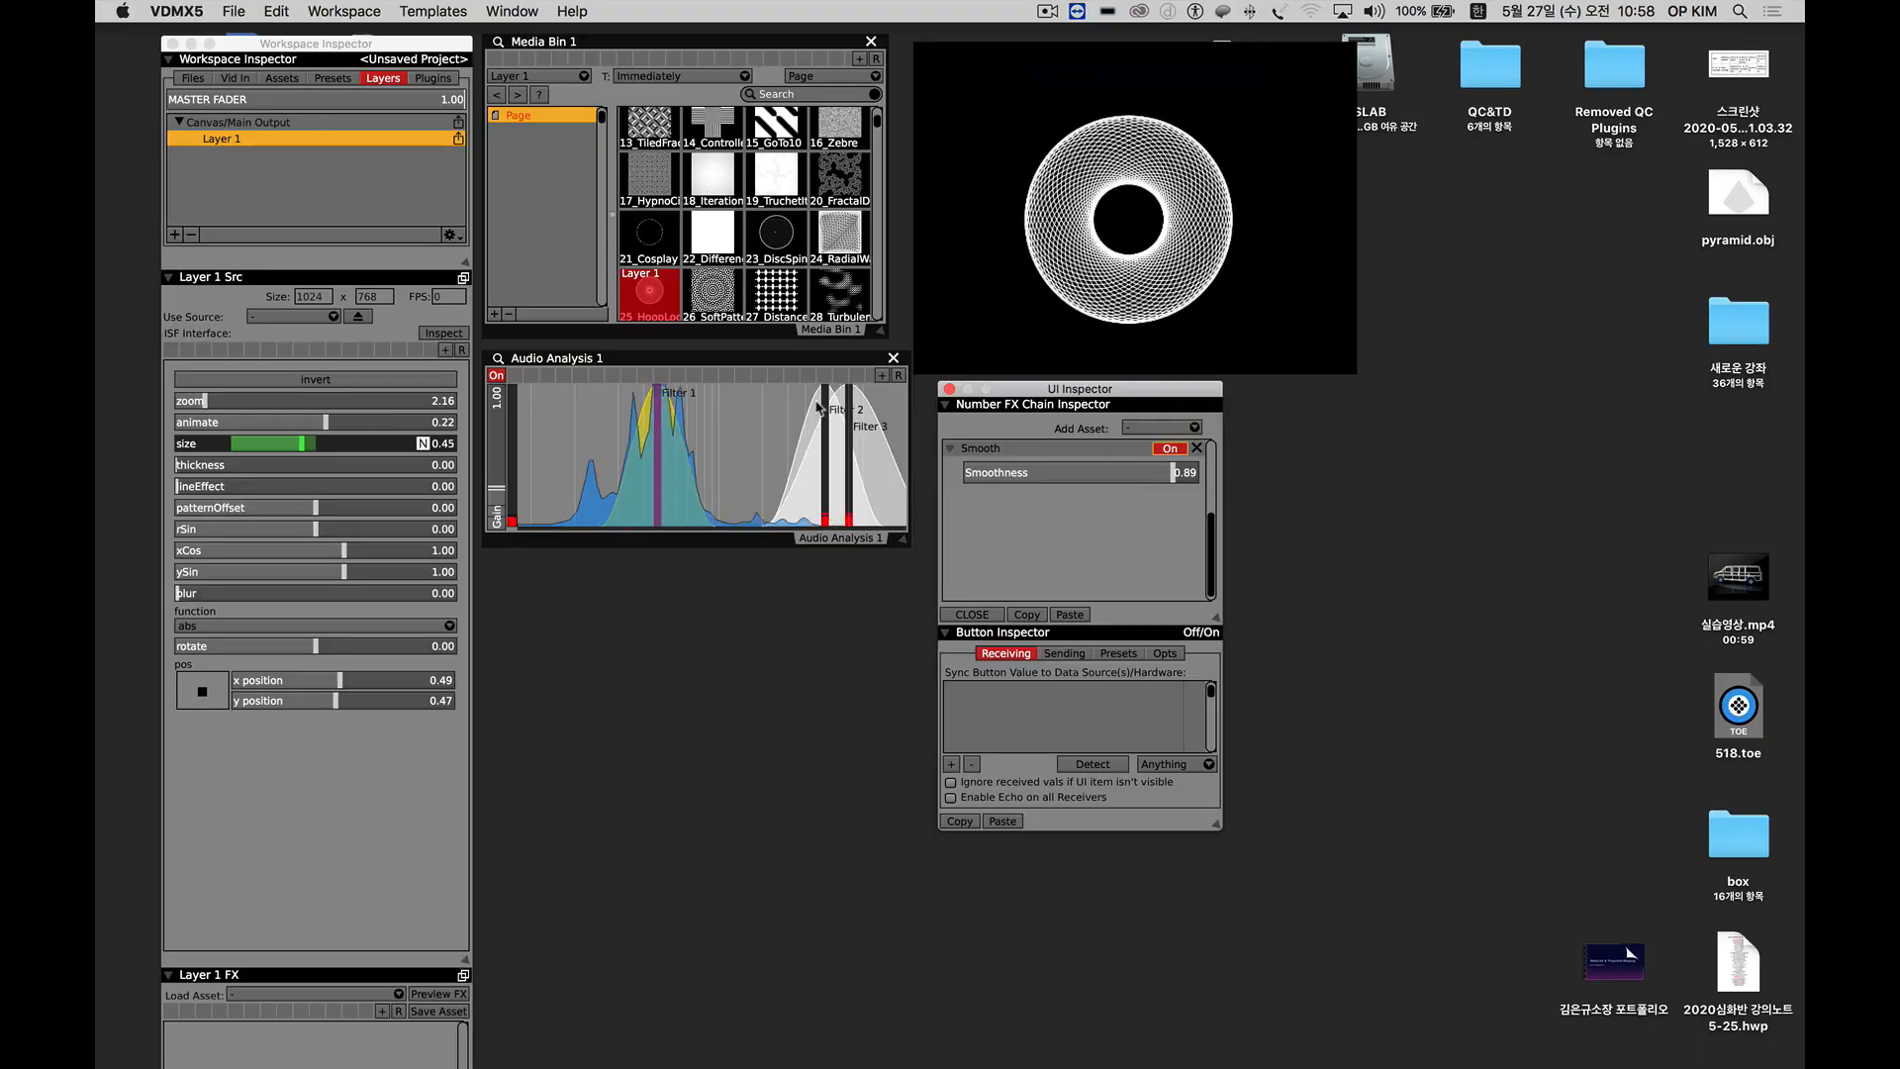
drag(820, 407, 856, 487)
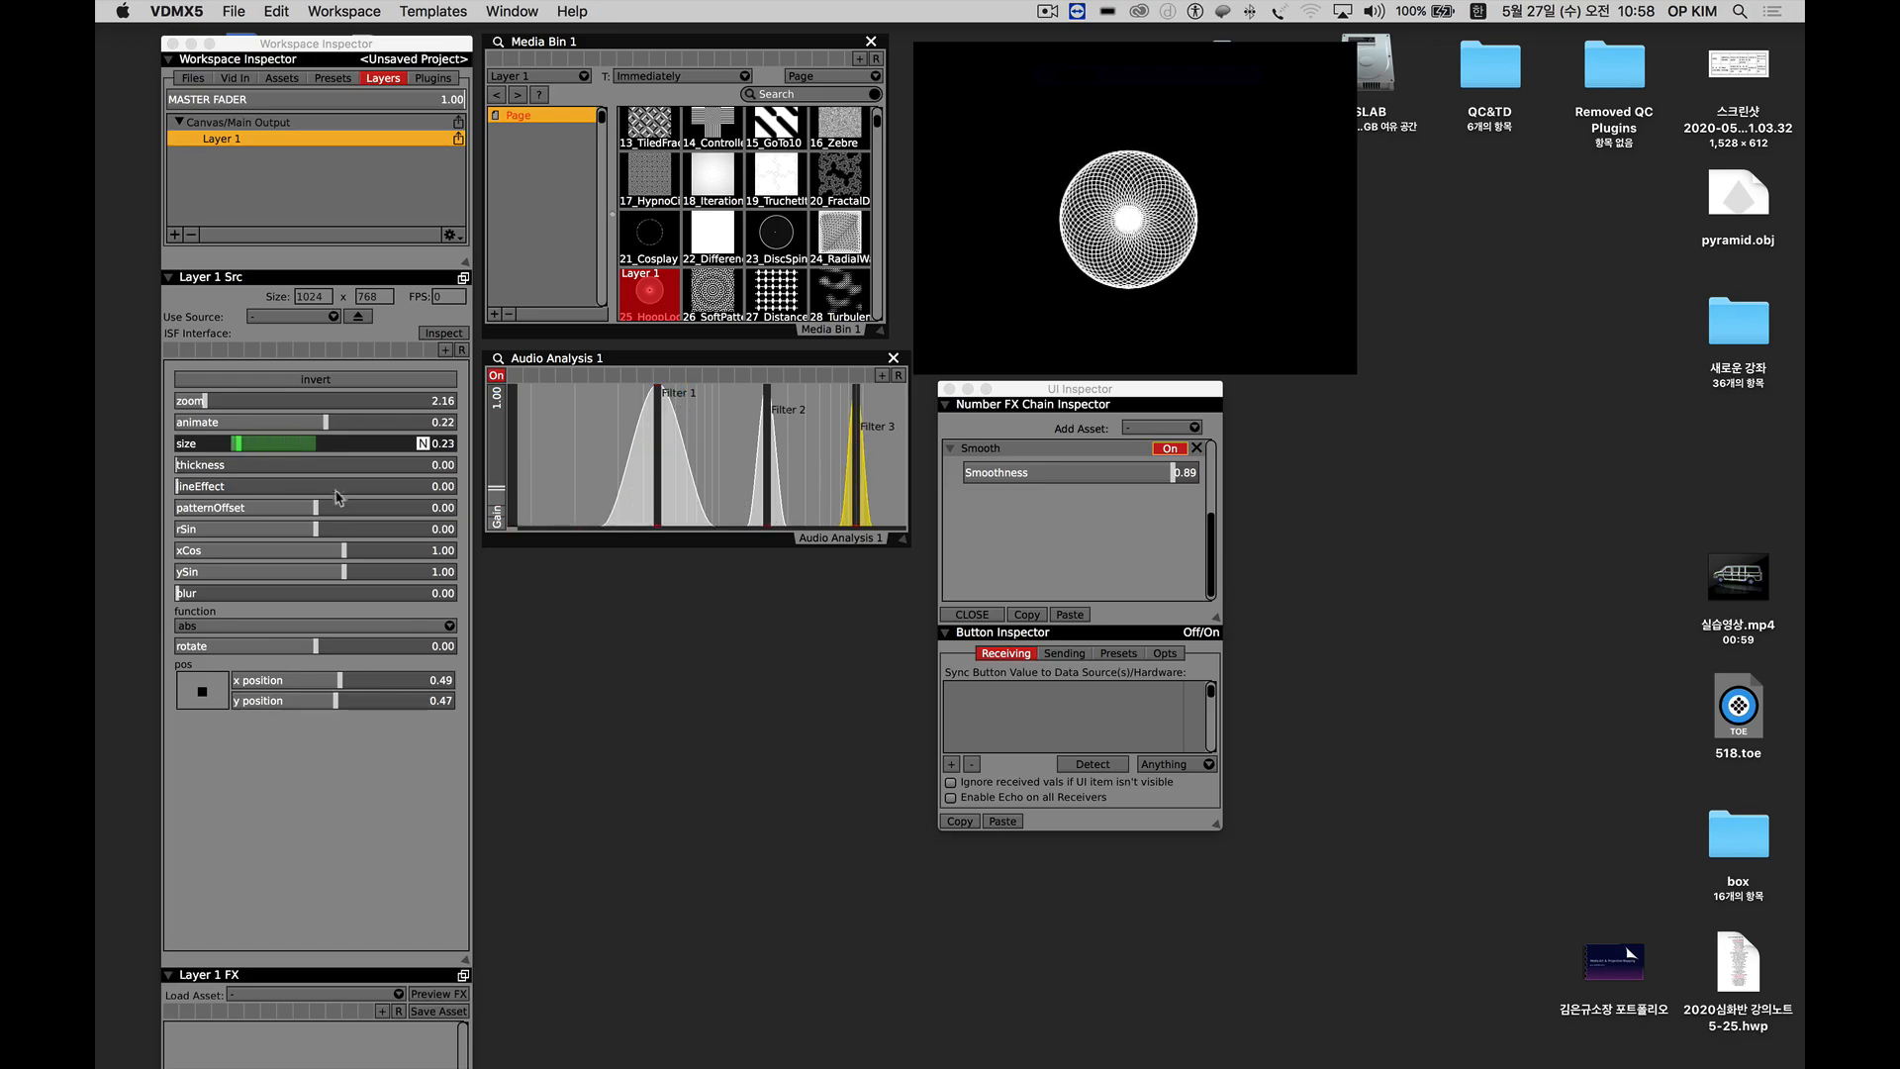
mouse_move(289, 530)
mouse_down()
mouse_move(307, 532)
mouse_move(261, 535)
mouse_up()
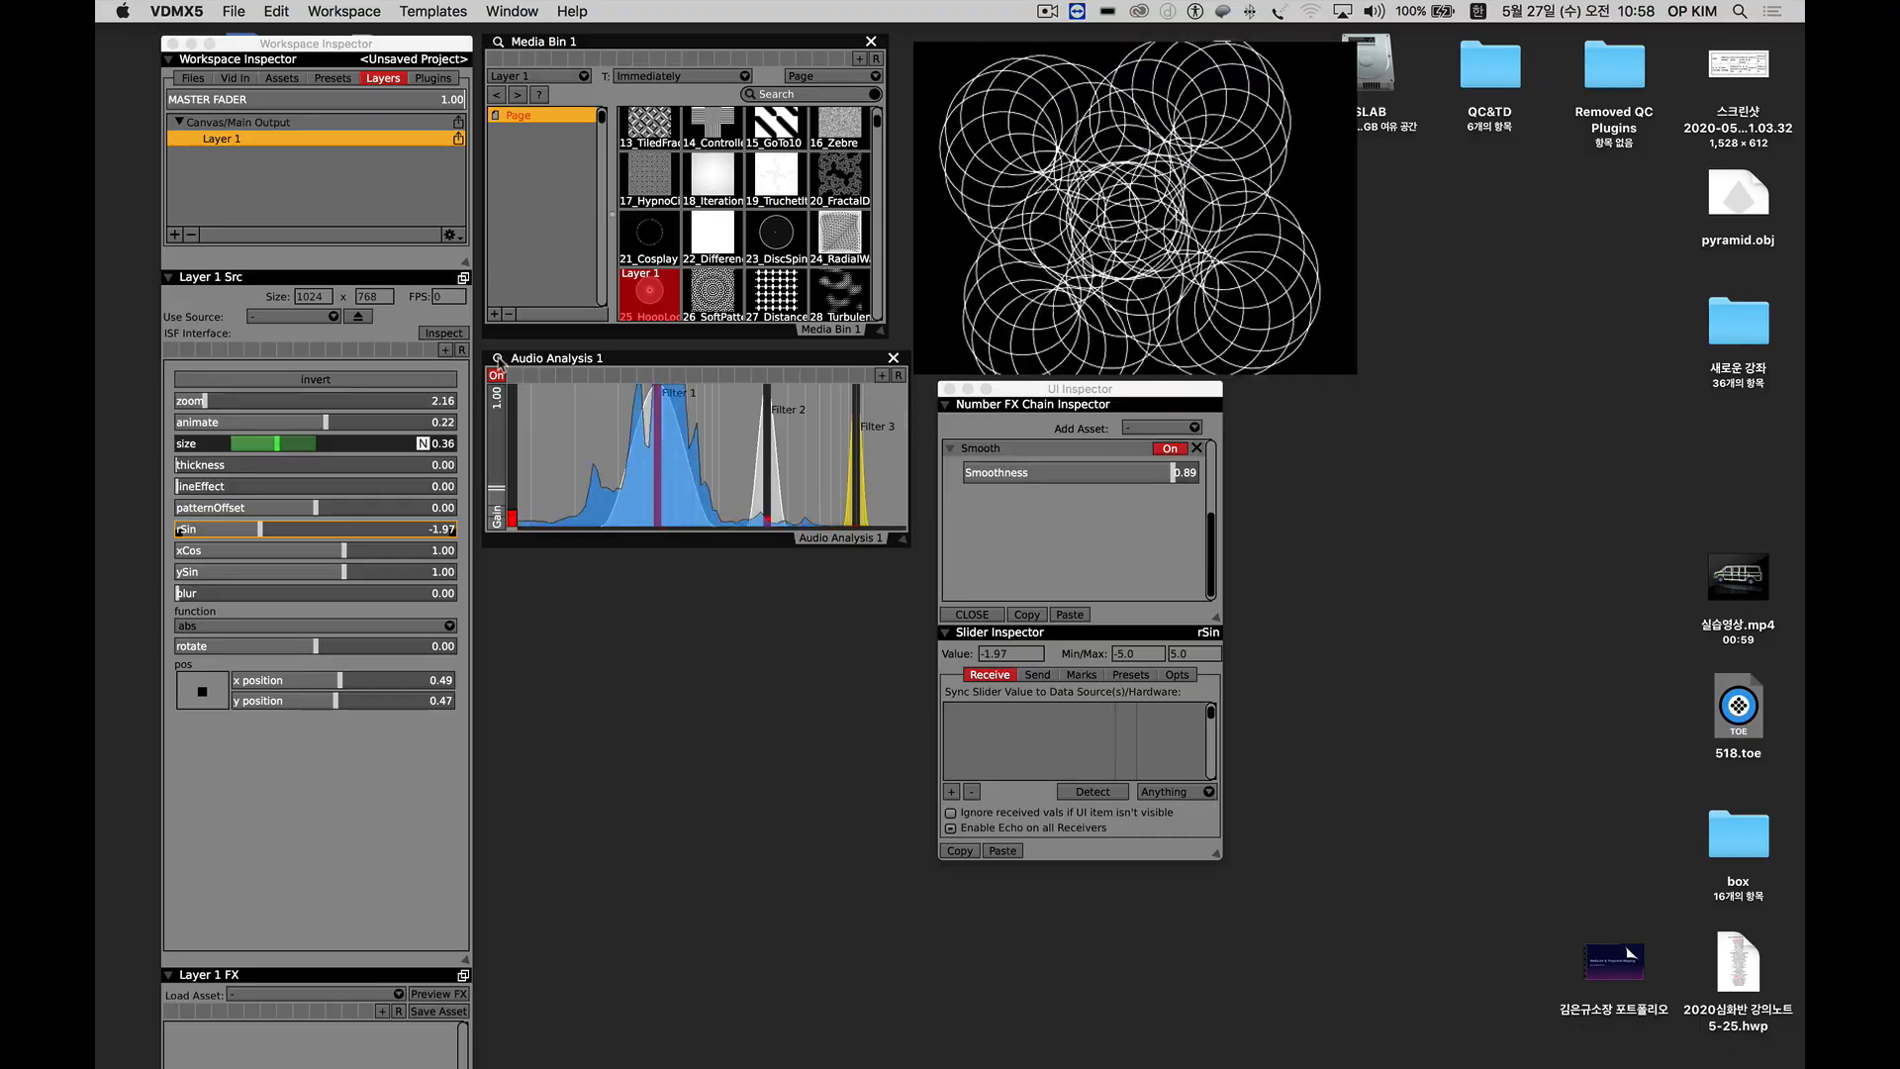
Open the Audio Analysis settings and tune Filter 1 to a frequency of about 297 and a width of about 0.77.
click(498, 360)
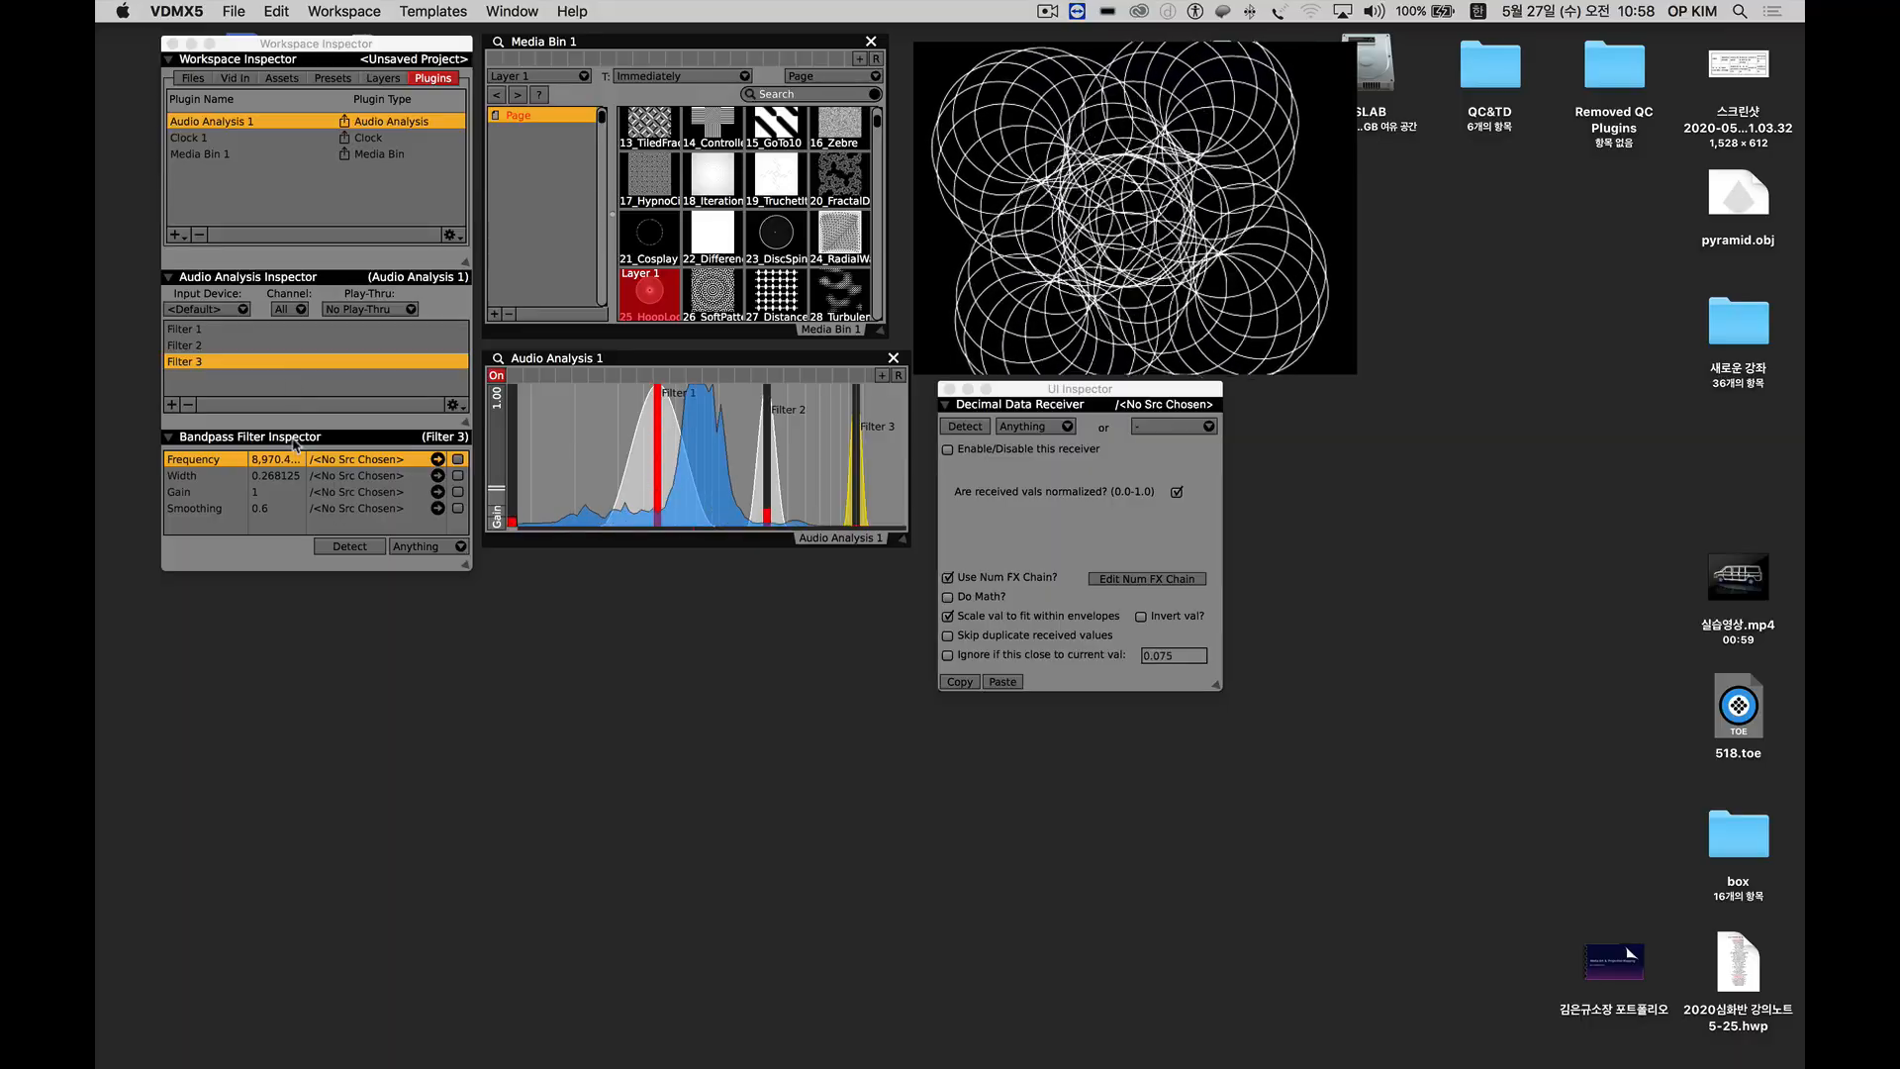
drag(656, 415, 642, 413)
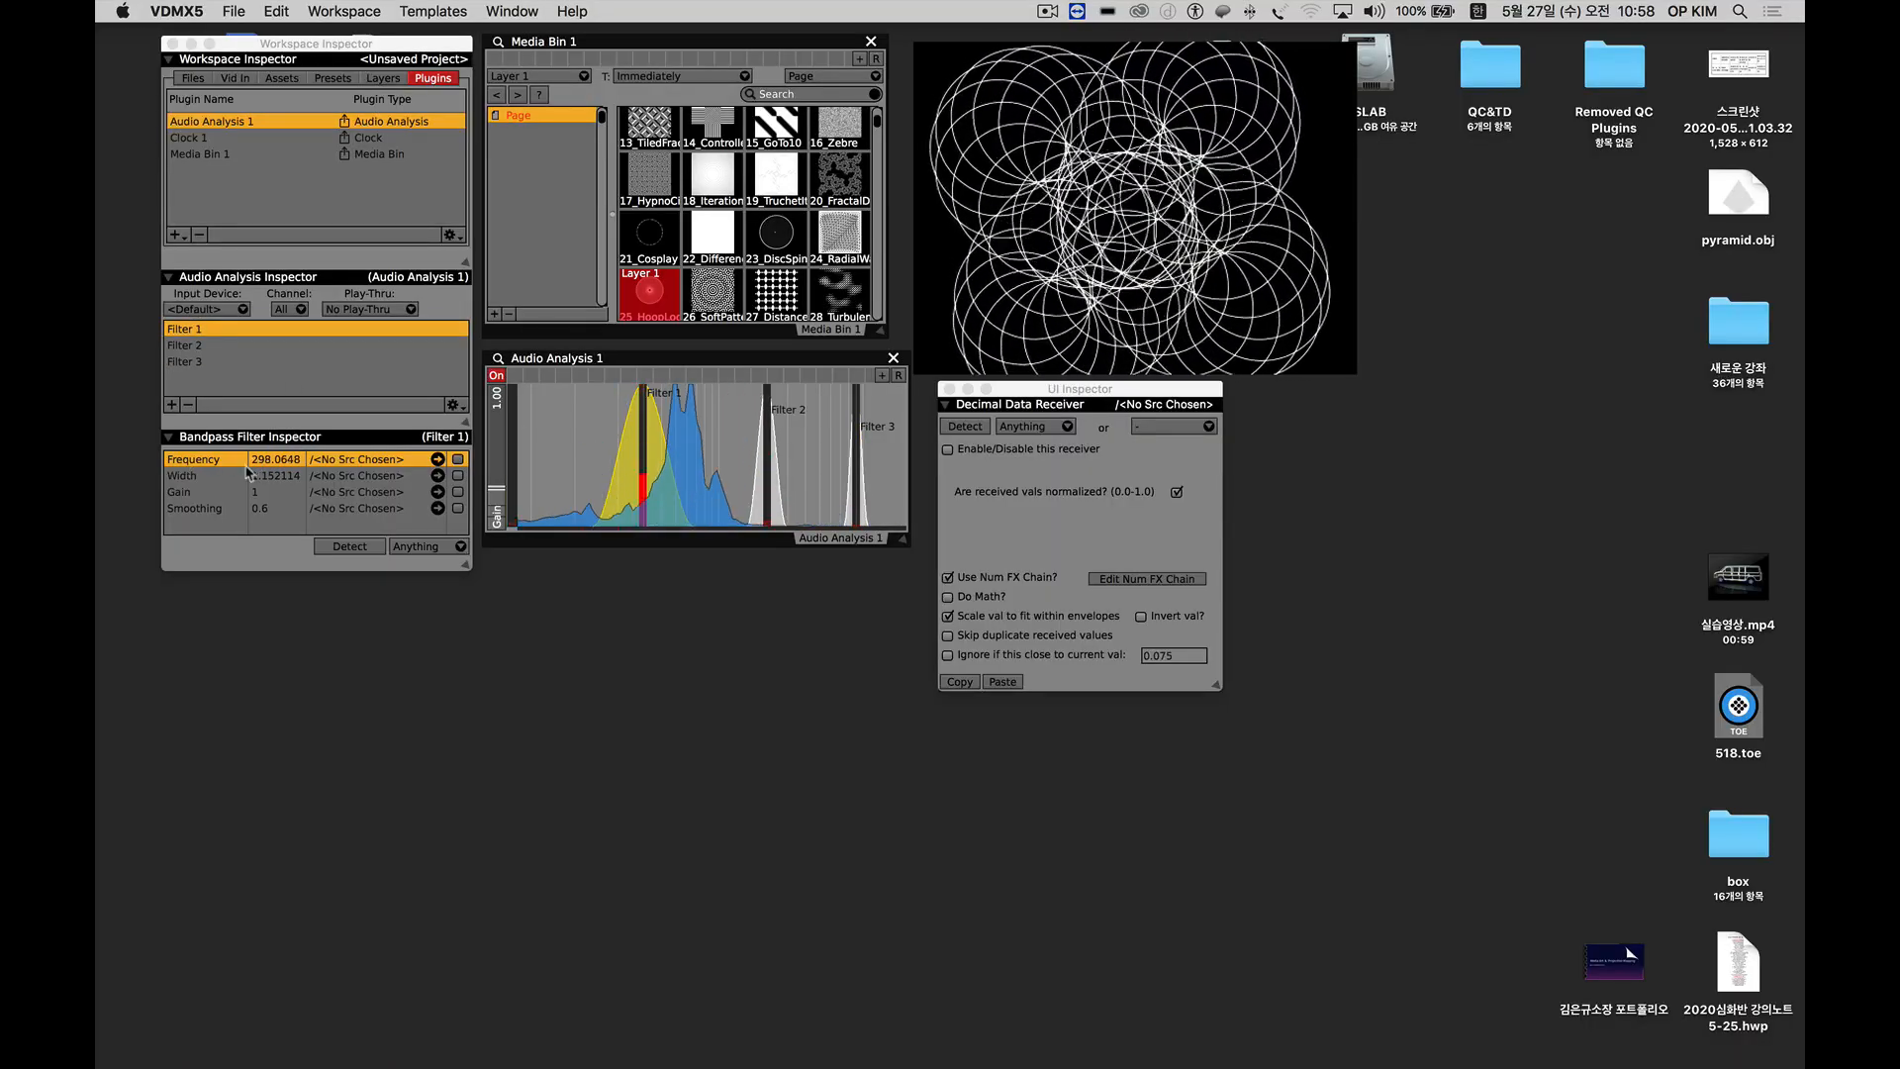
click(180, 492)
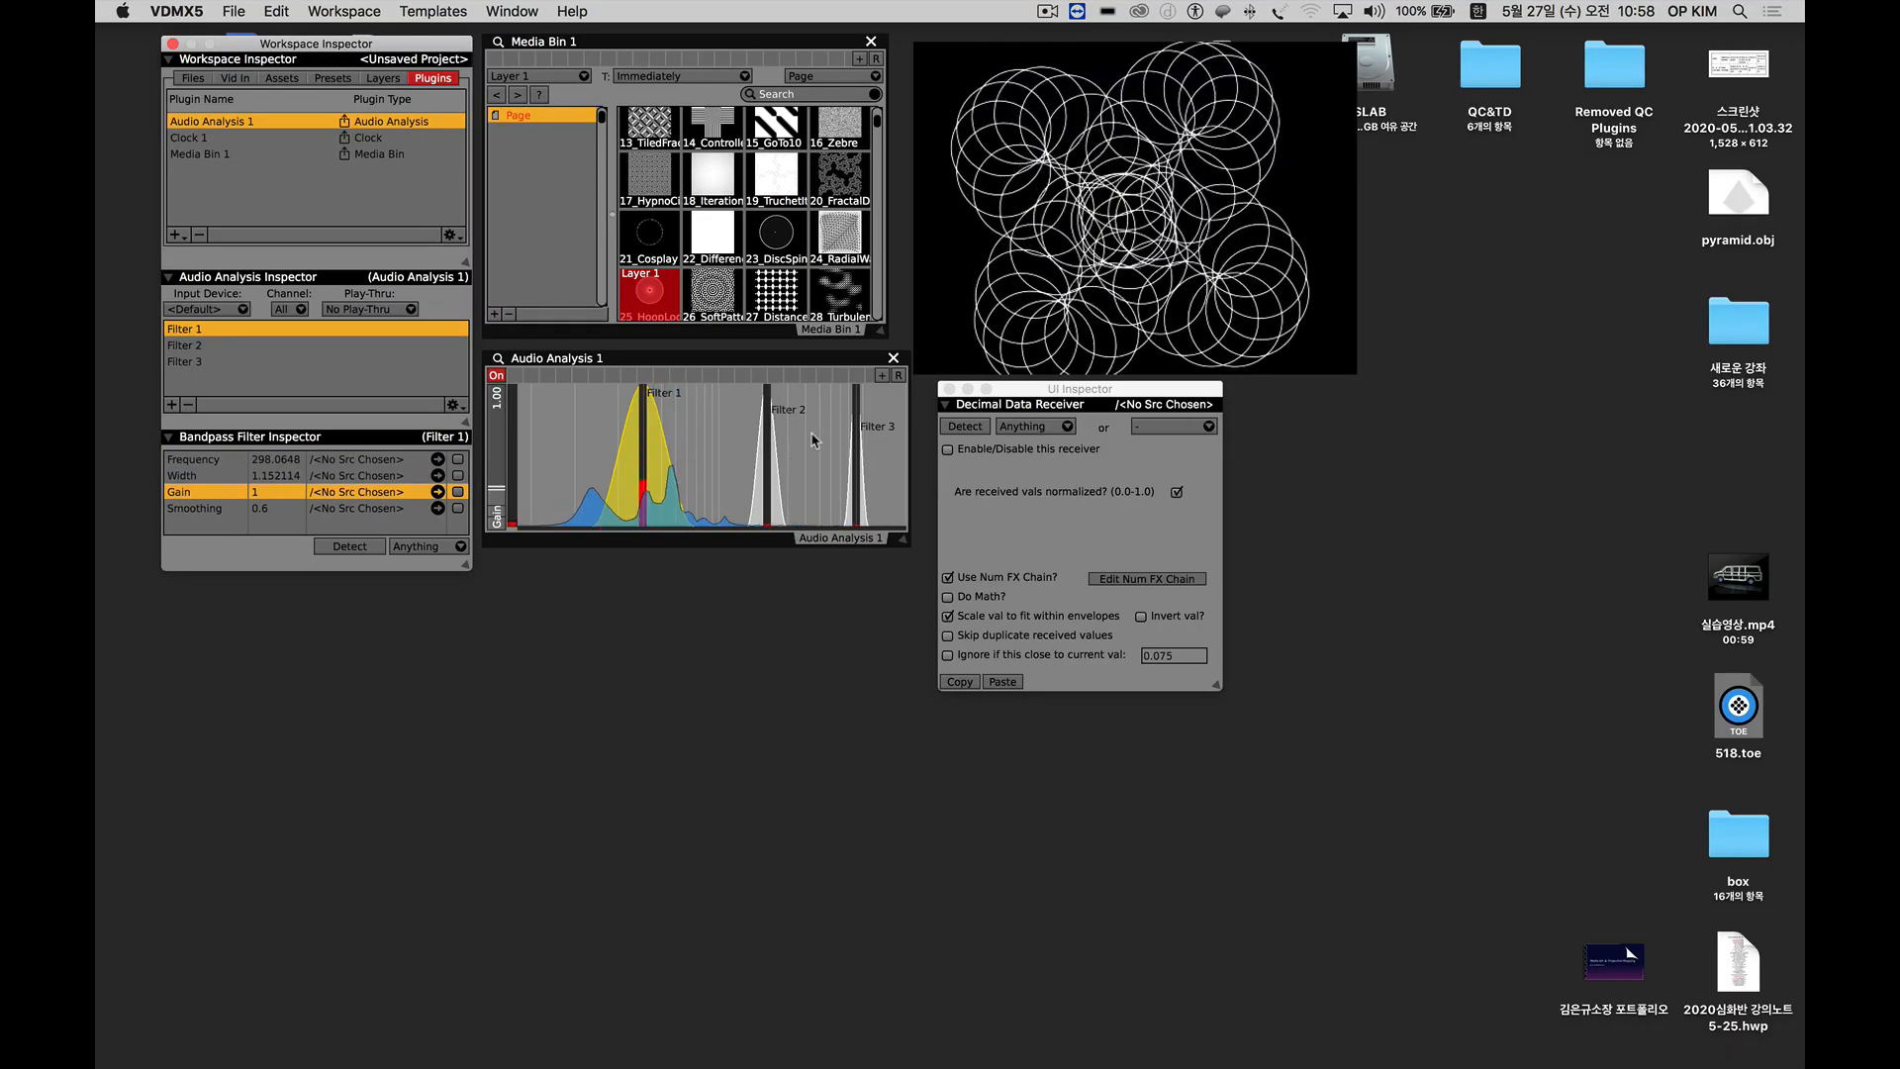
drag(1110, 389, 657, 572)
drag(644, 417, 645, 429)
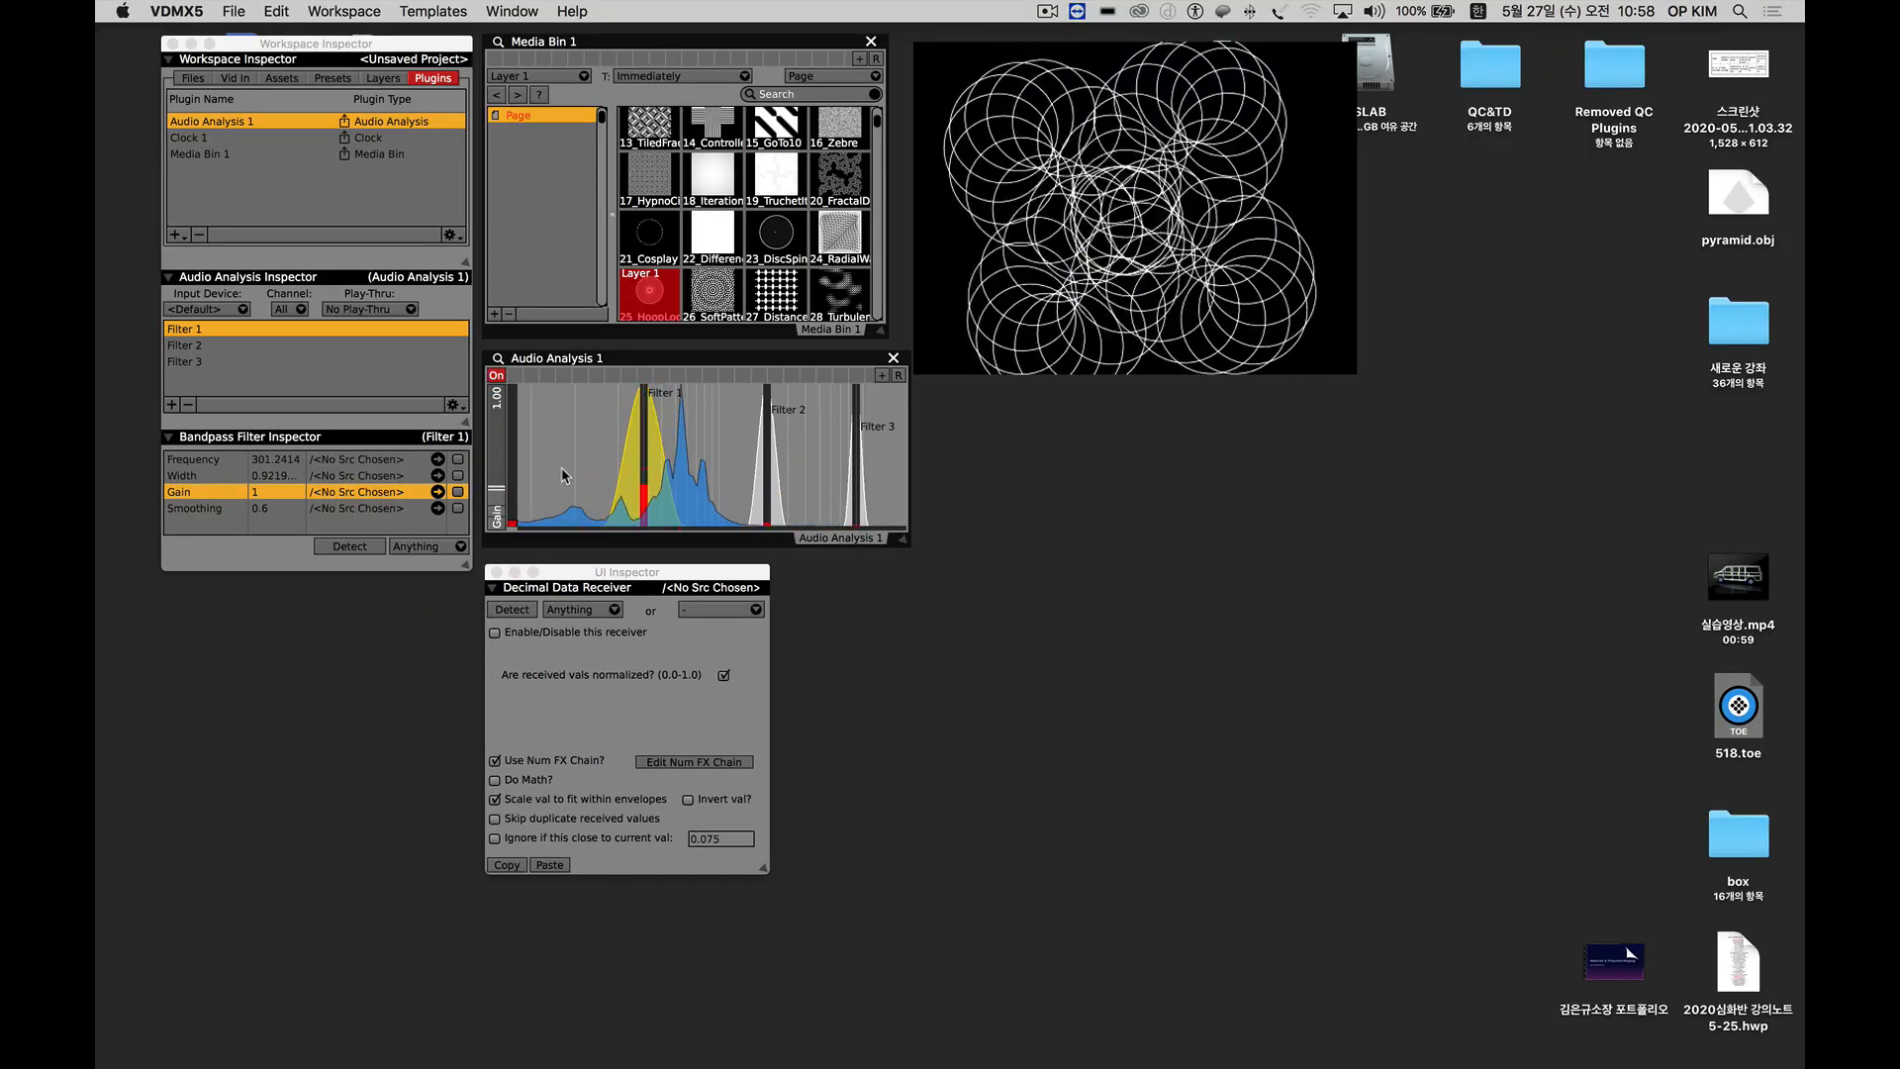
drag(645, 412, 642, 421)
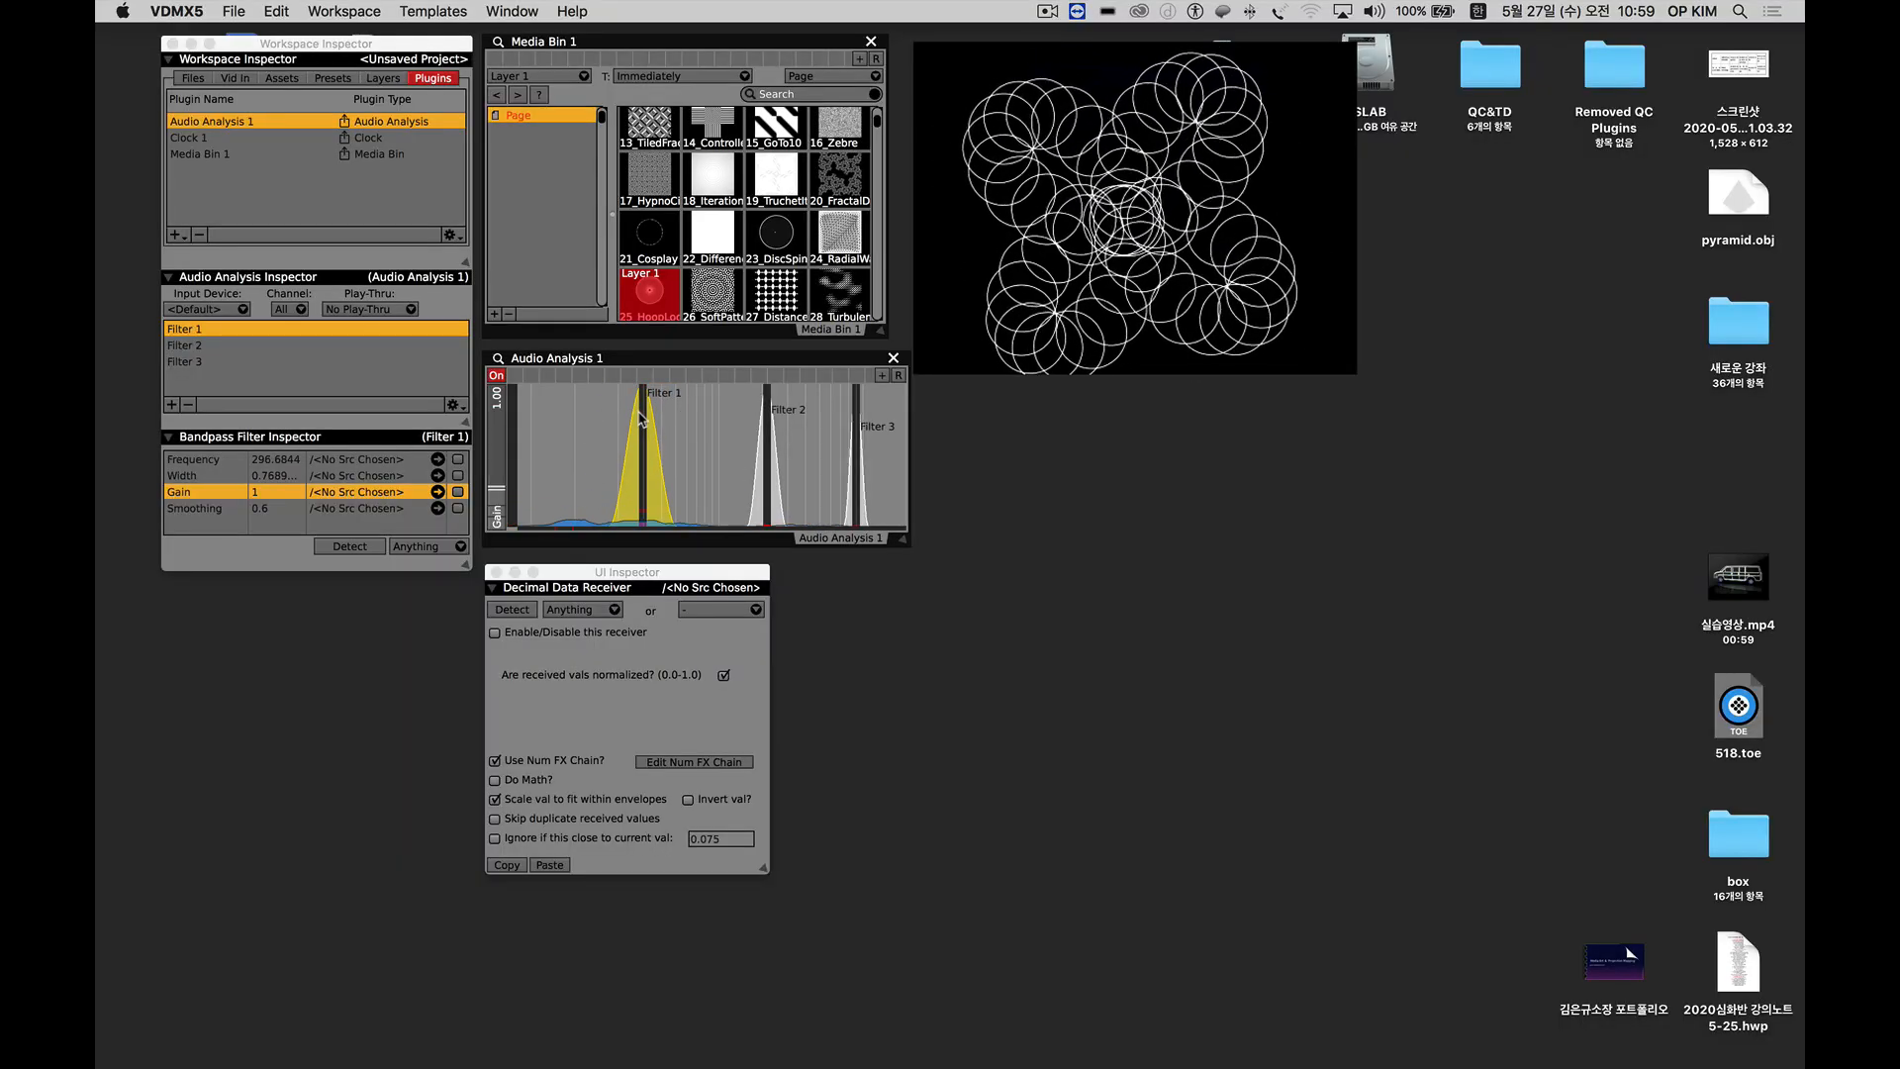
Add a fourth bandpass filter to the audio analysis and remove it again.
click(171, 407)
click(171, 407)
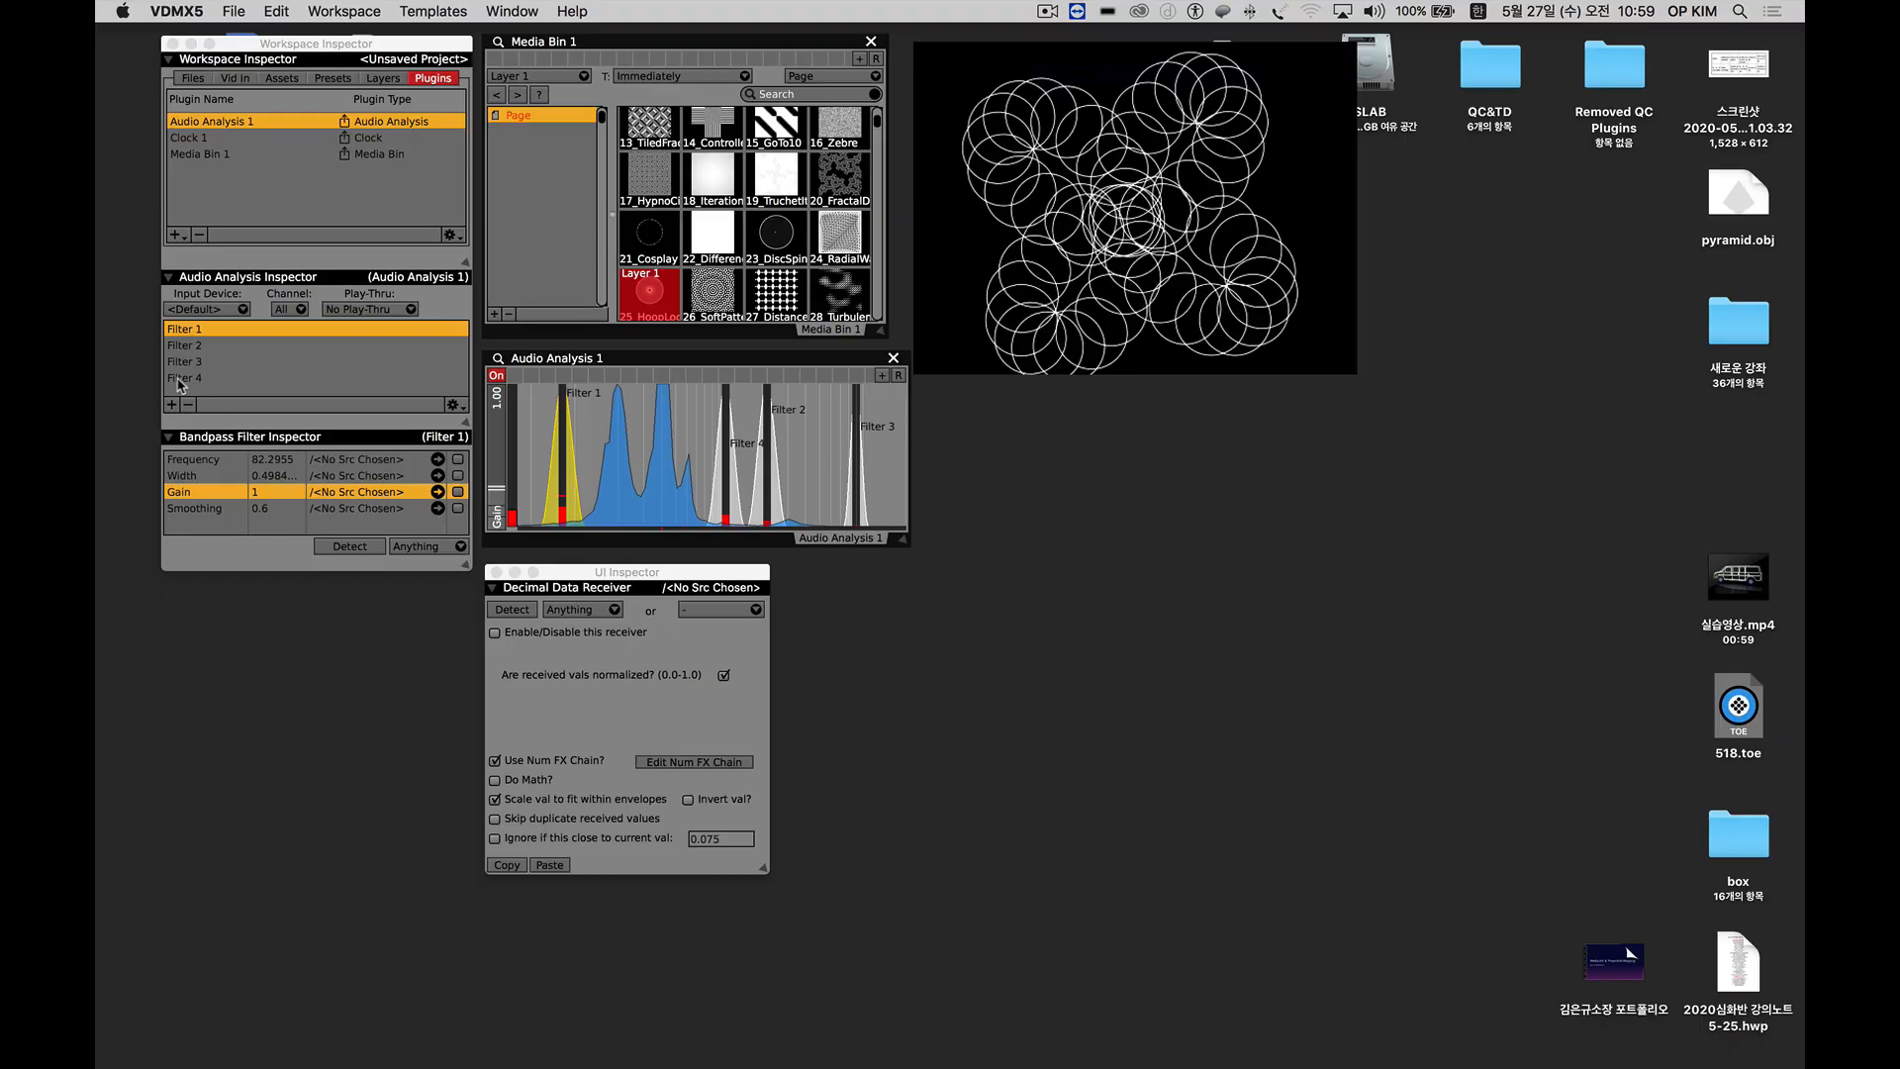
click(178, 379)
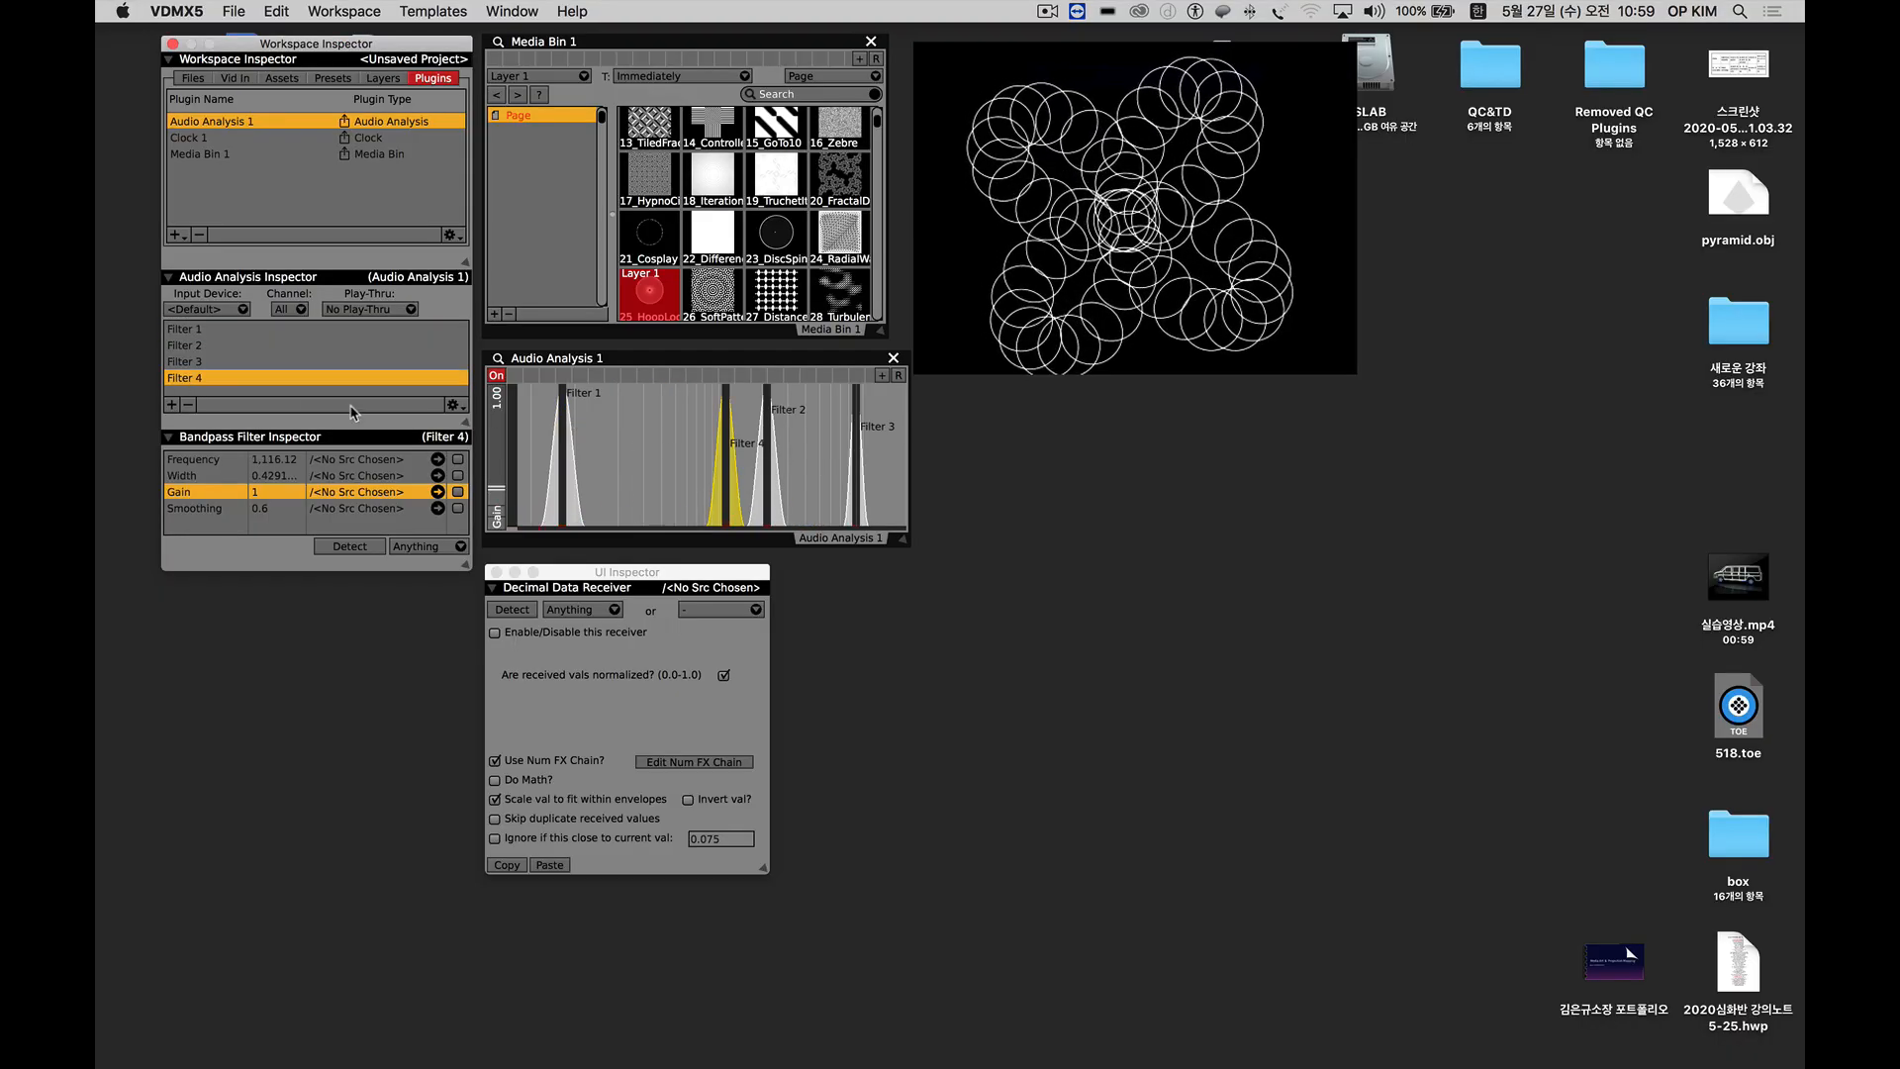
click(188, 405)
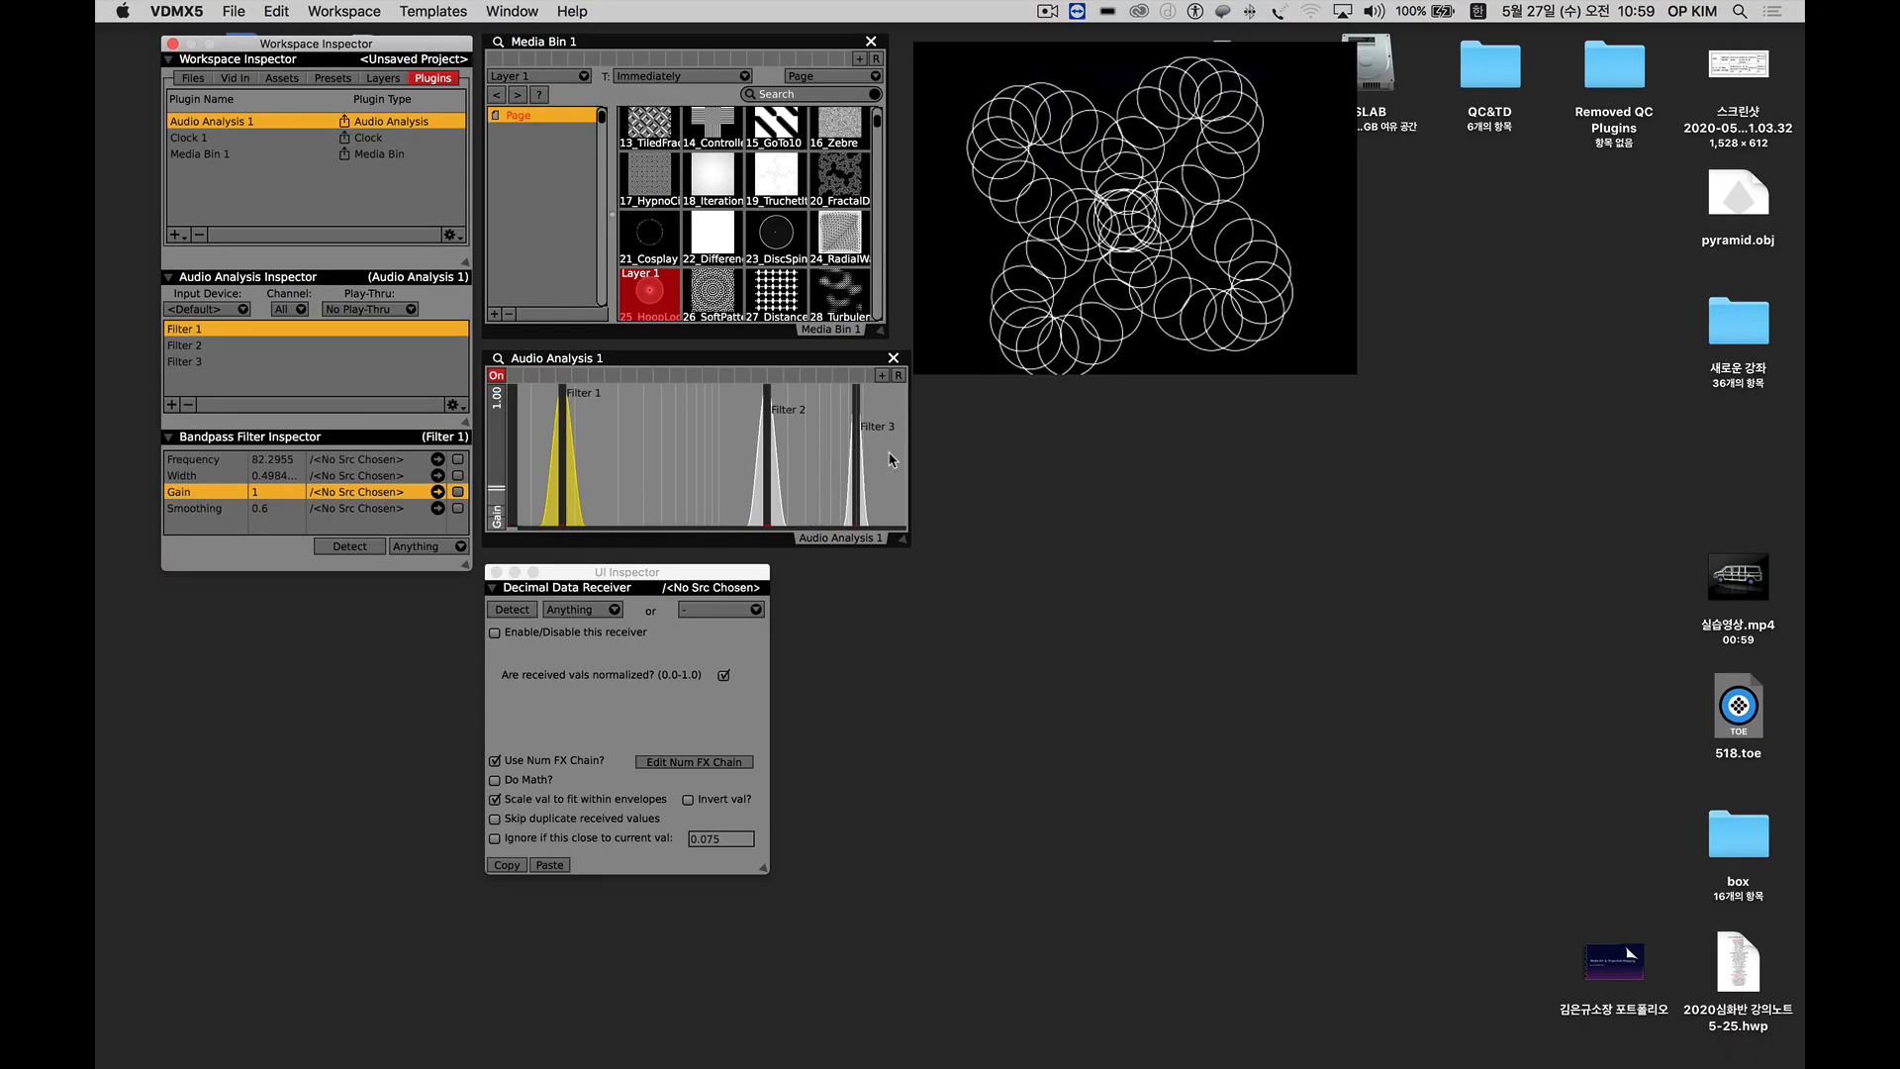
Raise Filter 3 to a frequency of about 18,460, and shift Filter 1 higher and Filter 2 lower in the spectrum.
click(857, 447)
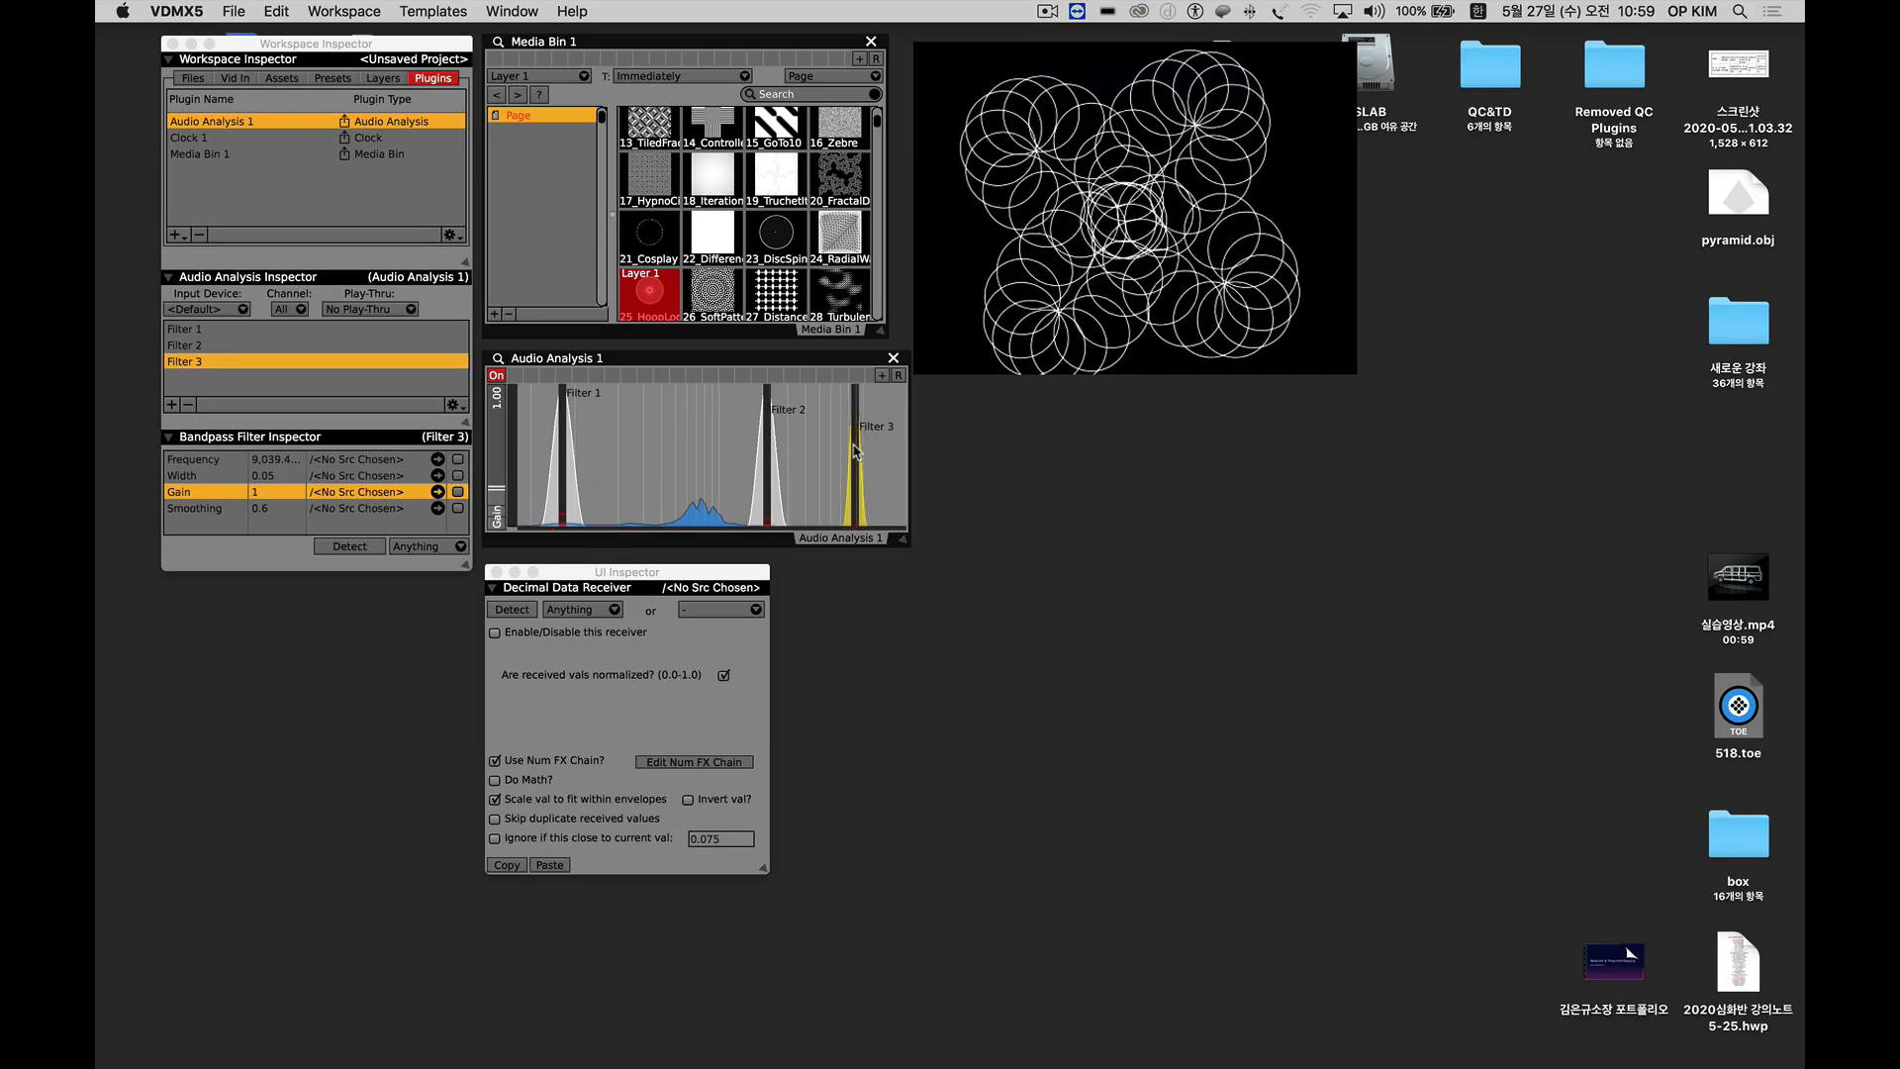
drag(854, 445, 906, 450)
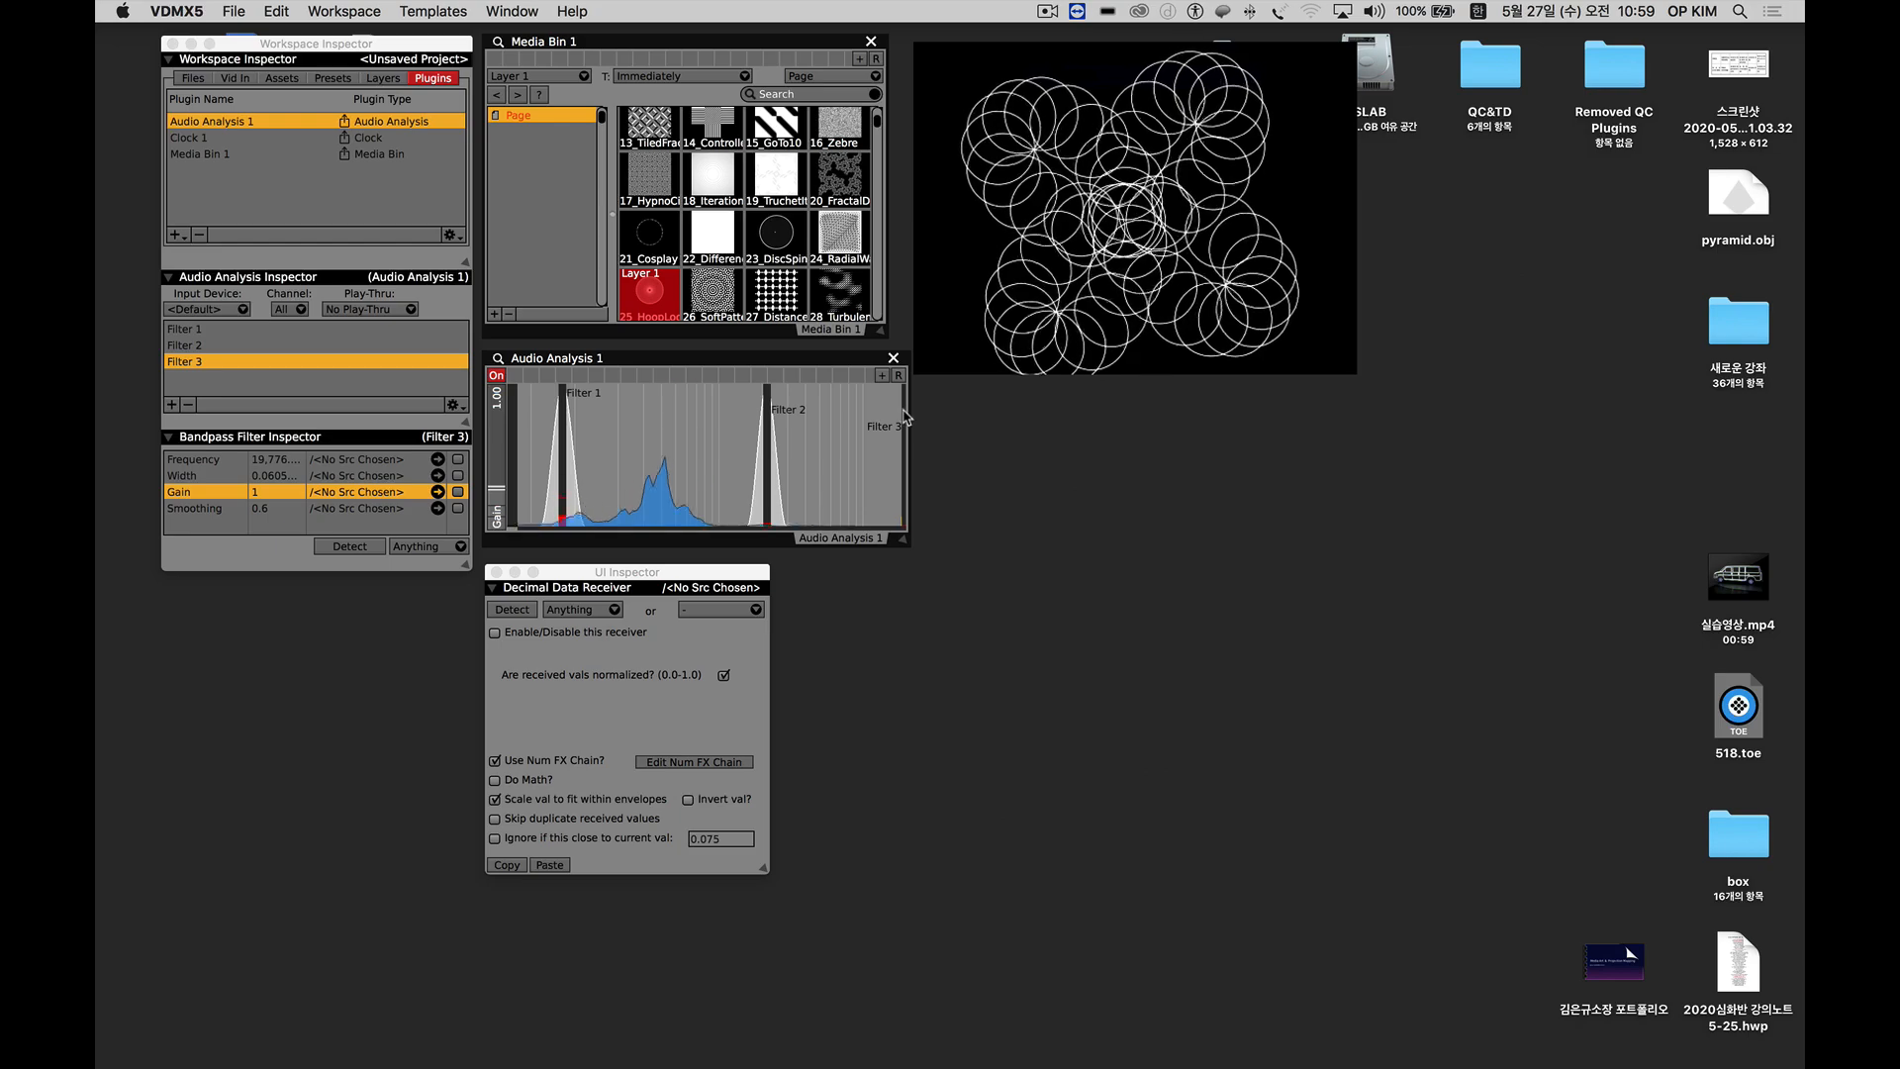
mouse_move(903, 410)
mouse_down()
mouse_move(900, 447)
mouse_move(903, 424)
mouse_up()
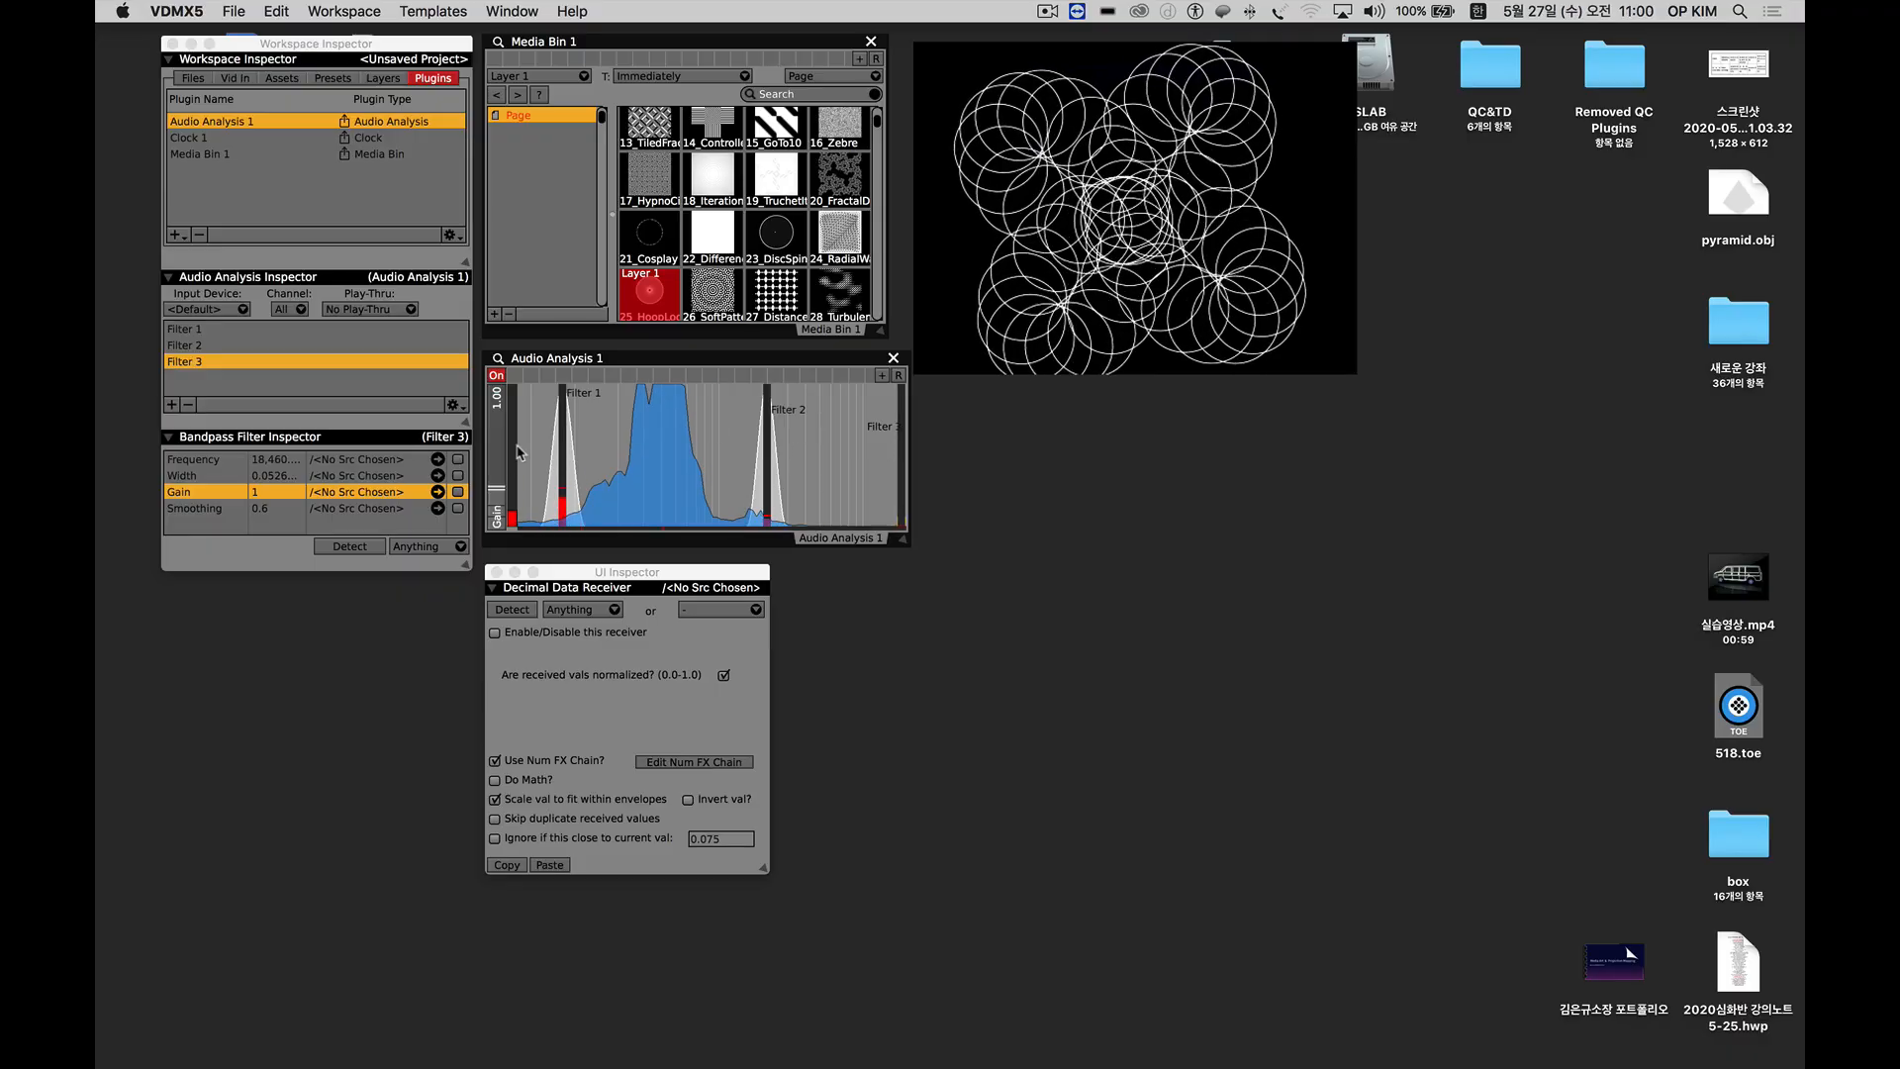
drag(560, 446, 605, 417)
drag(766, 412, 727, 413)
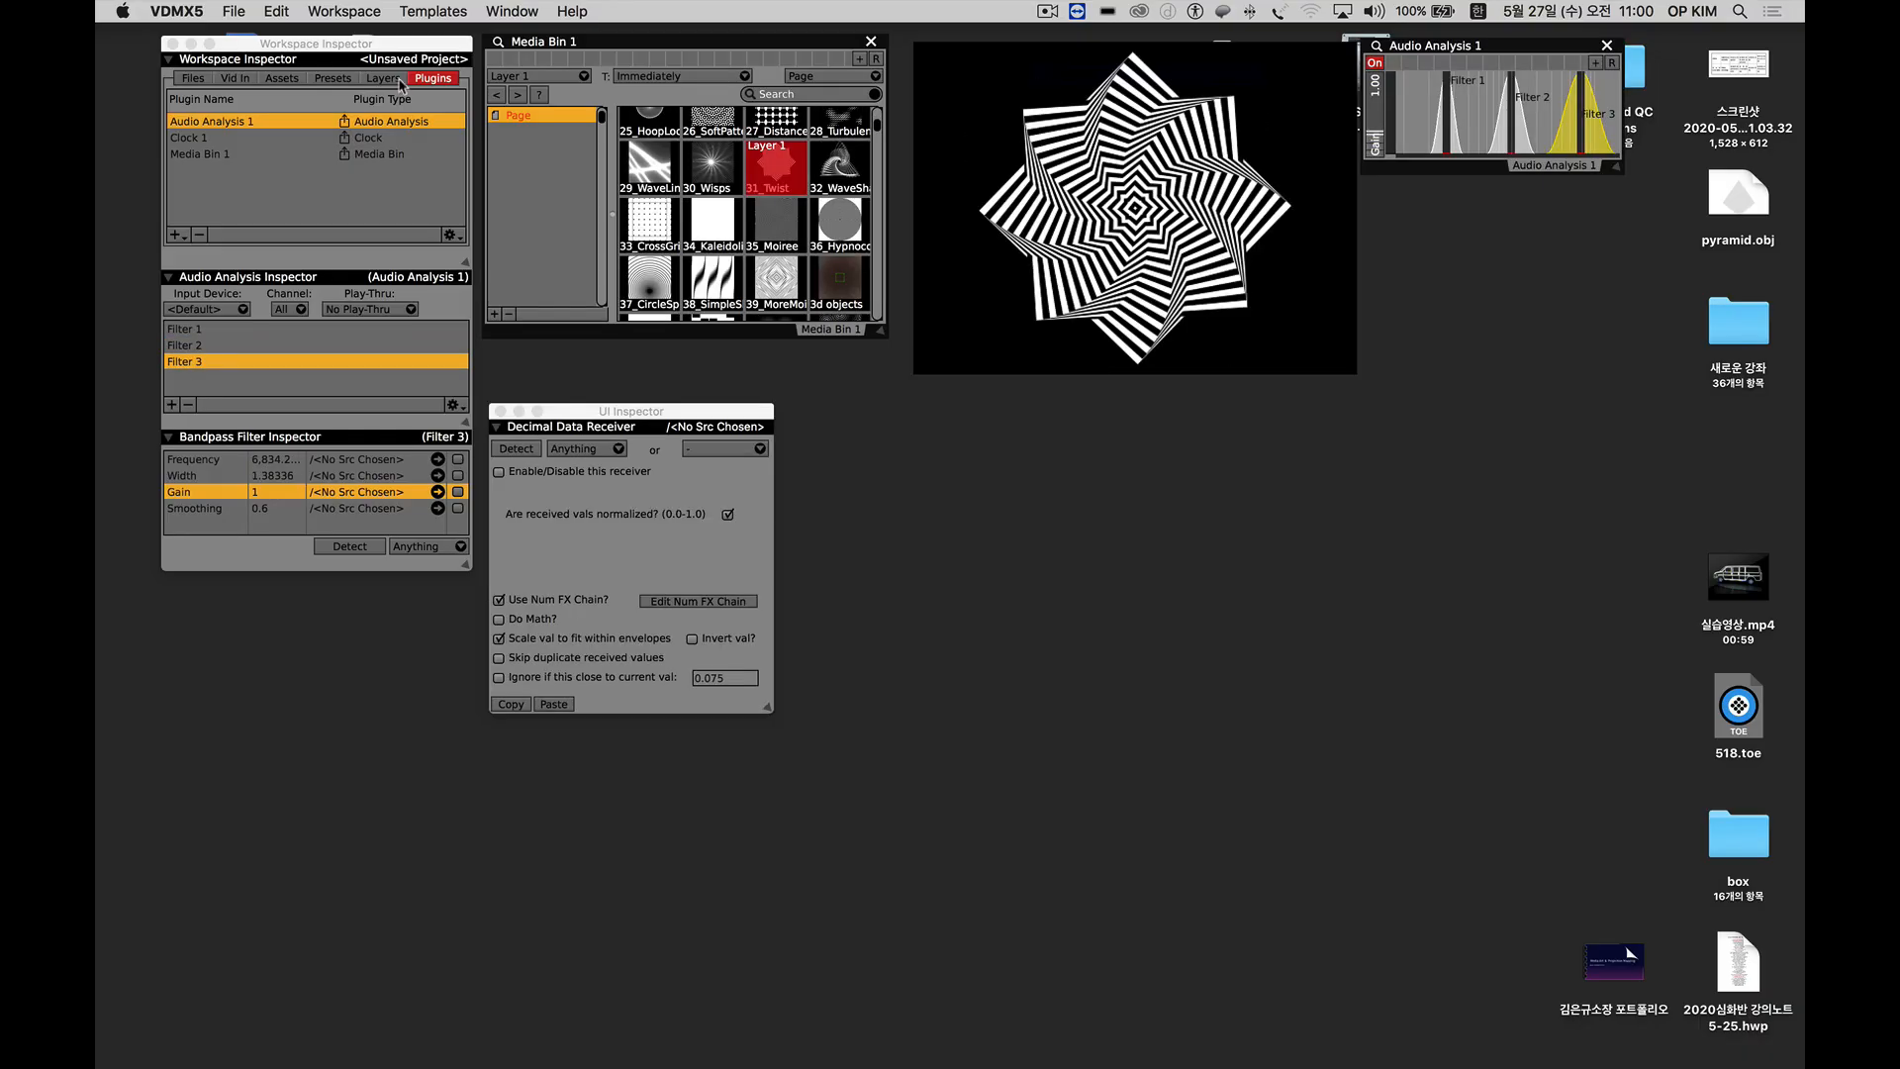
Open the settings of the Clock 1 plugin and check its tempo and display unit options.
click(173, 236)
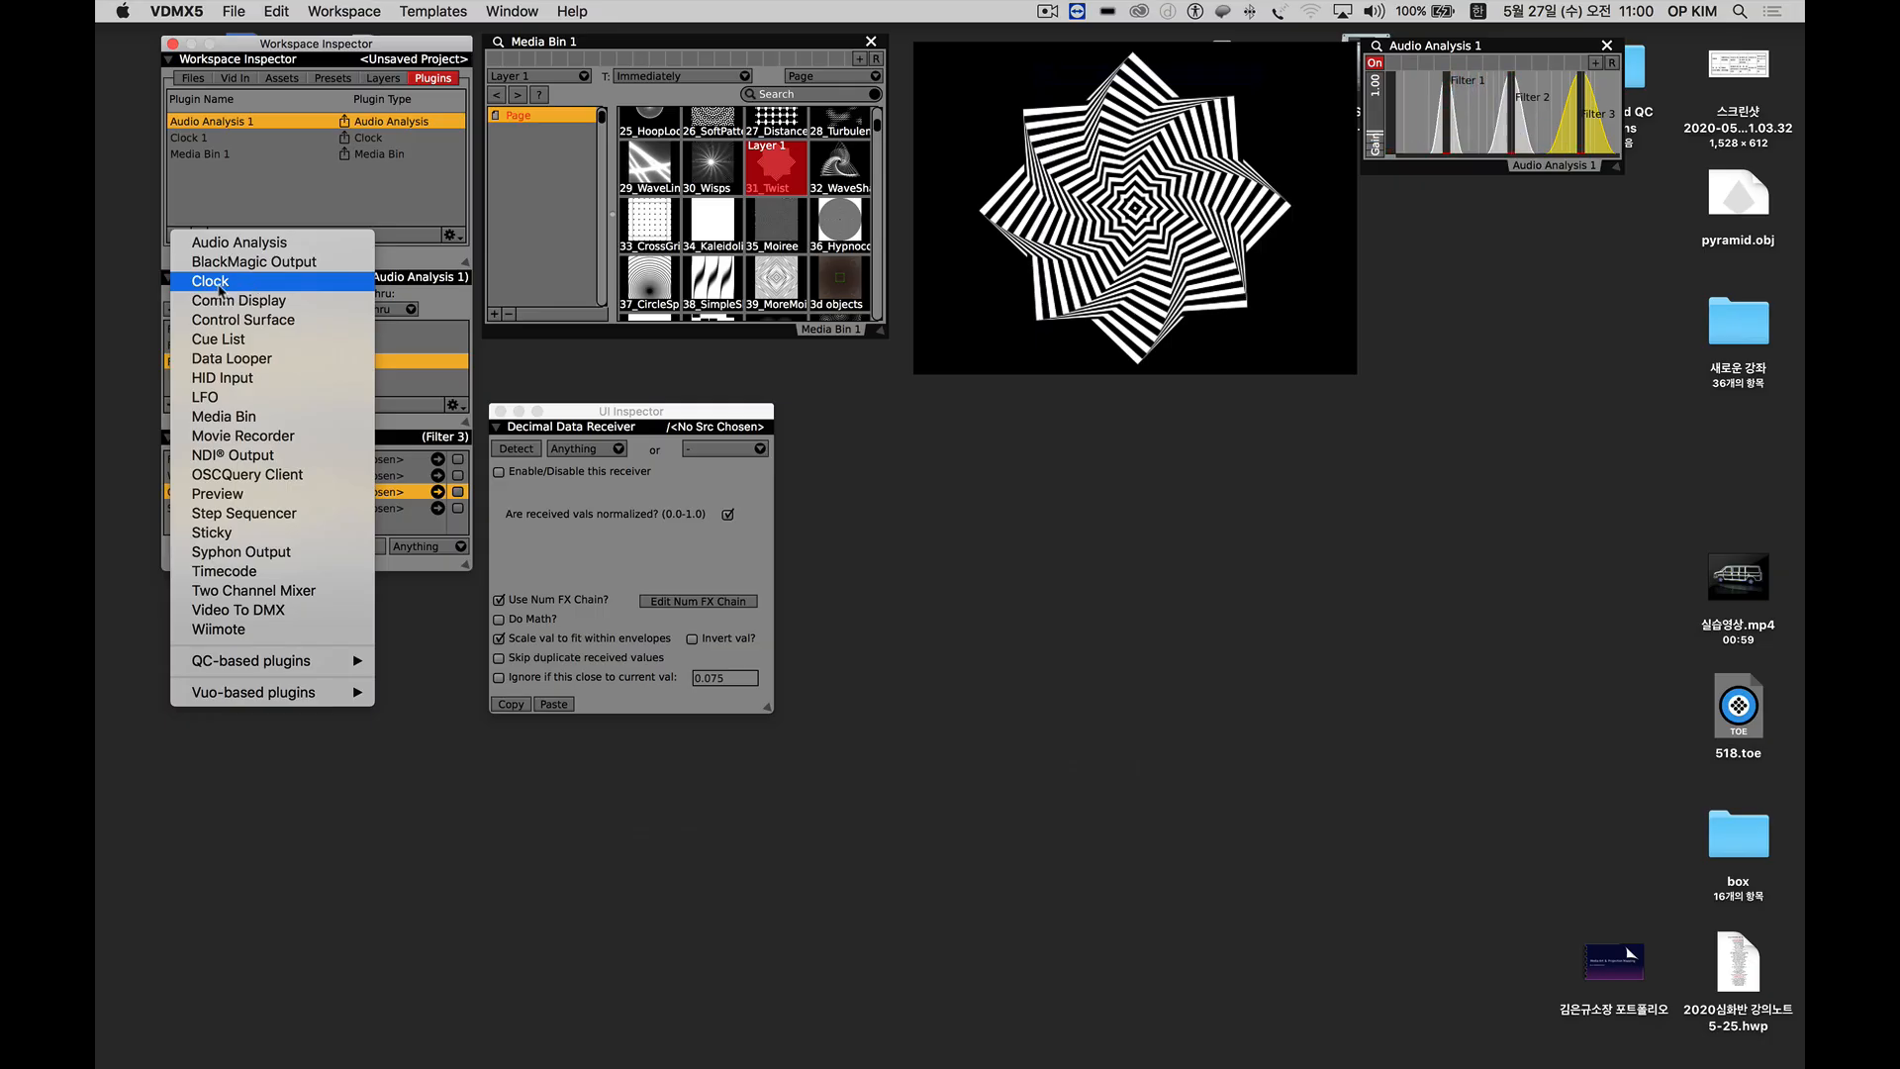
click(410, 170)
click(198, 137)
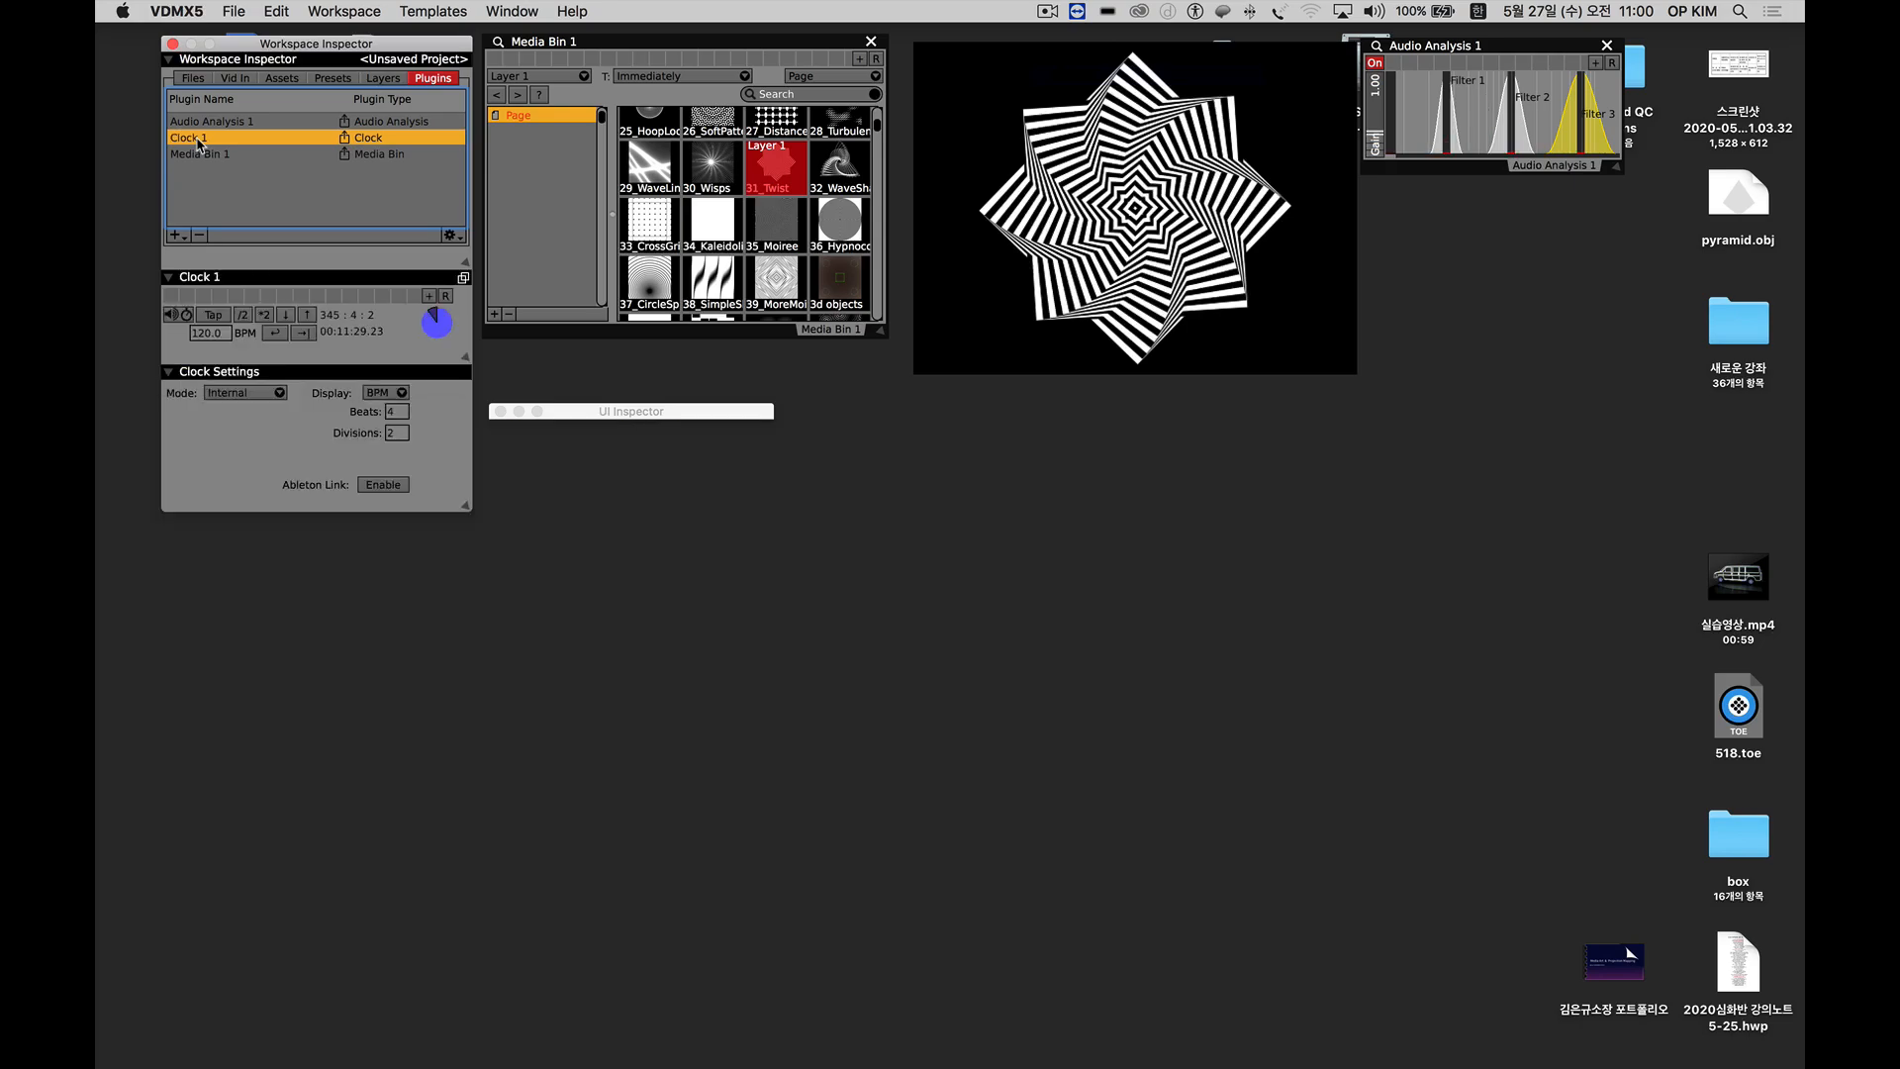
click(207, 329)
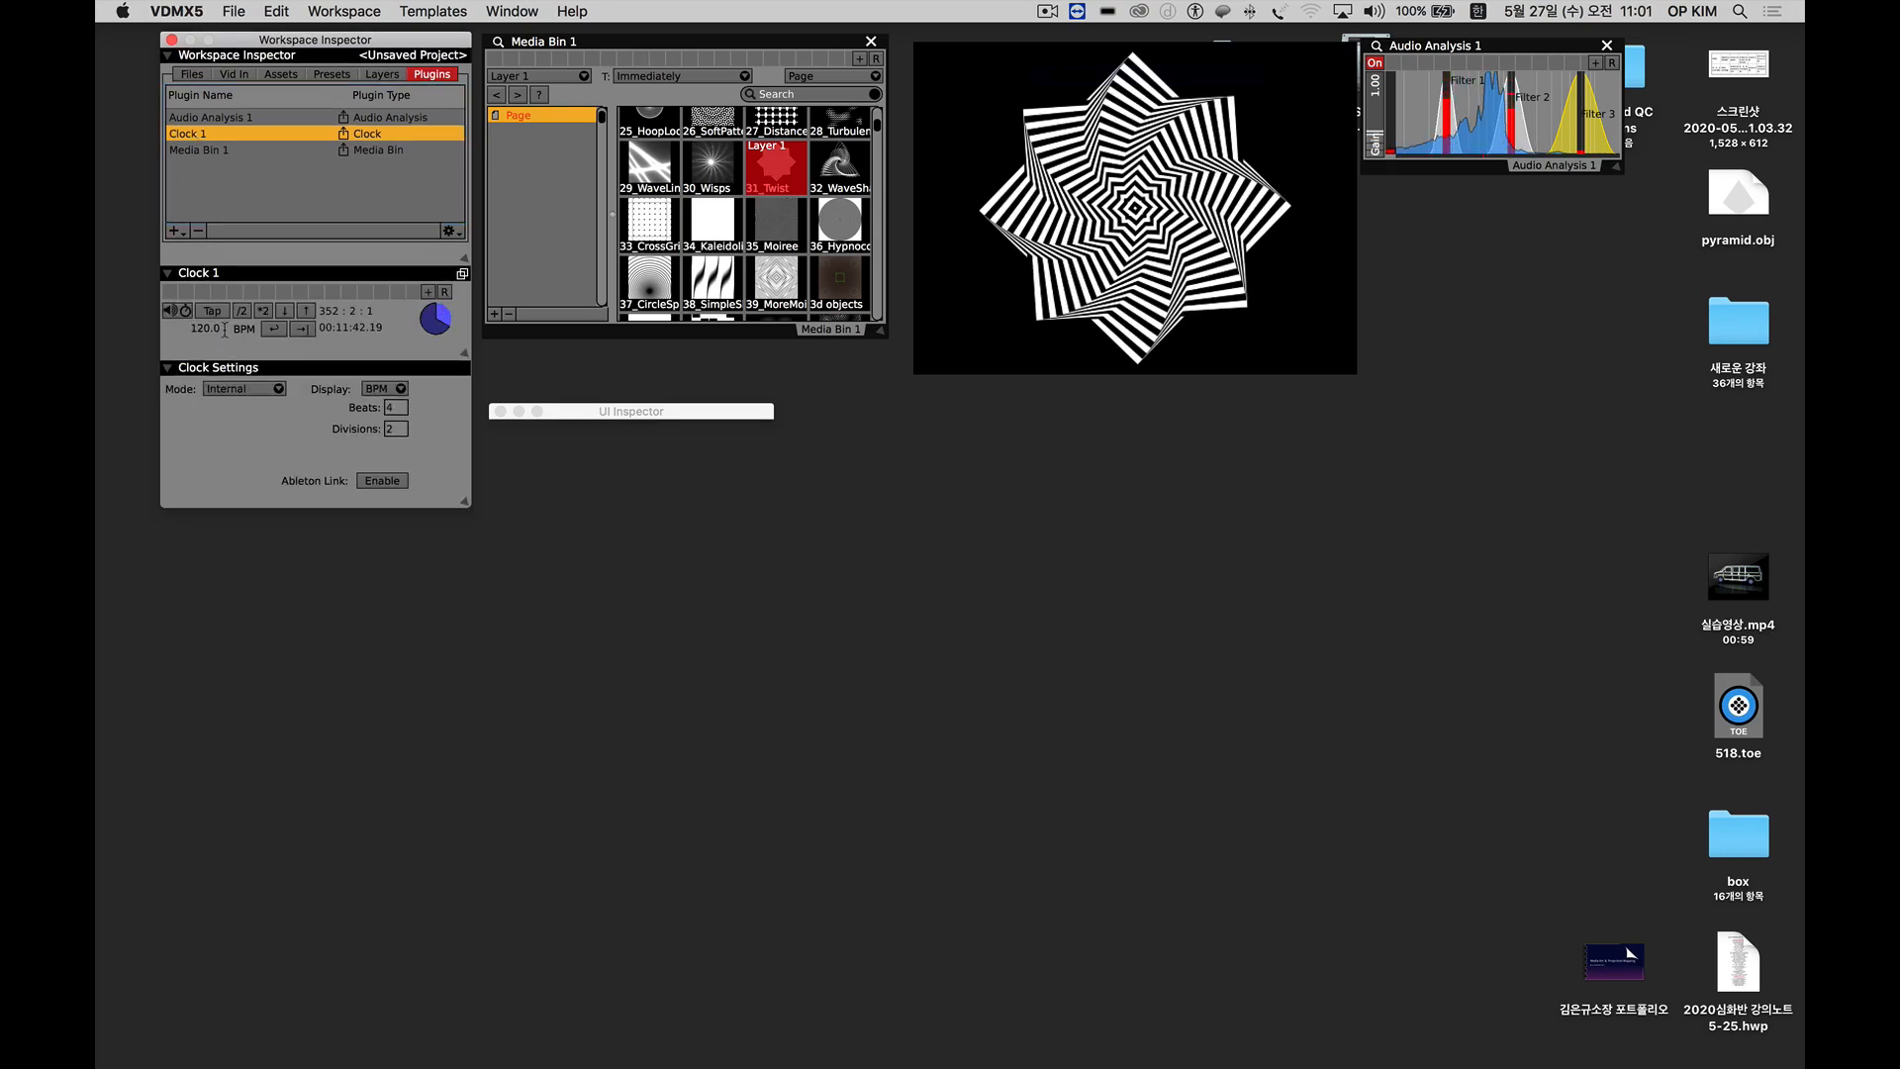
click(389, 392)
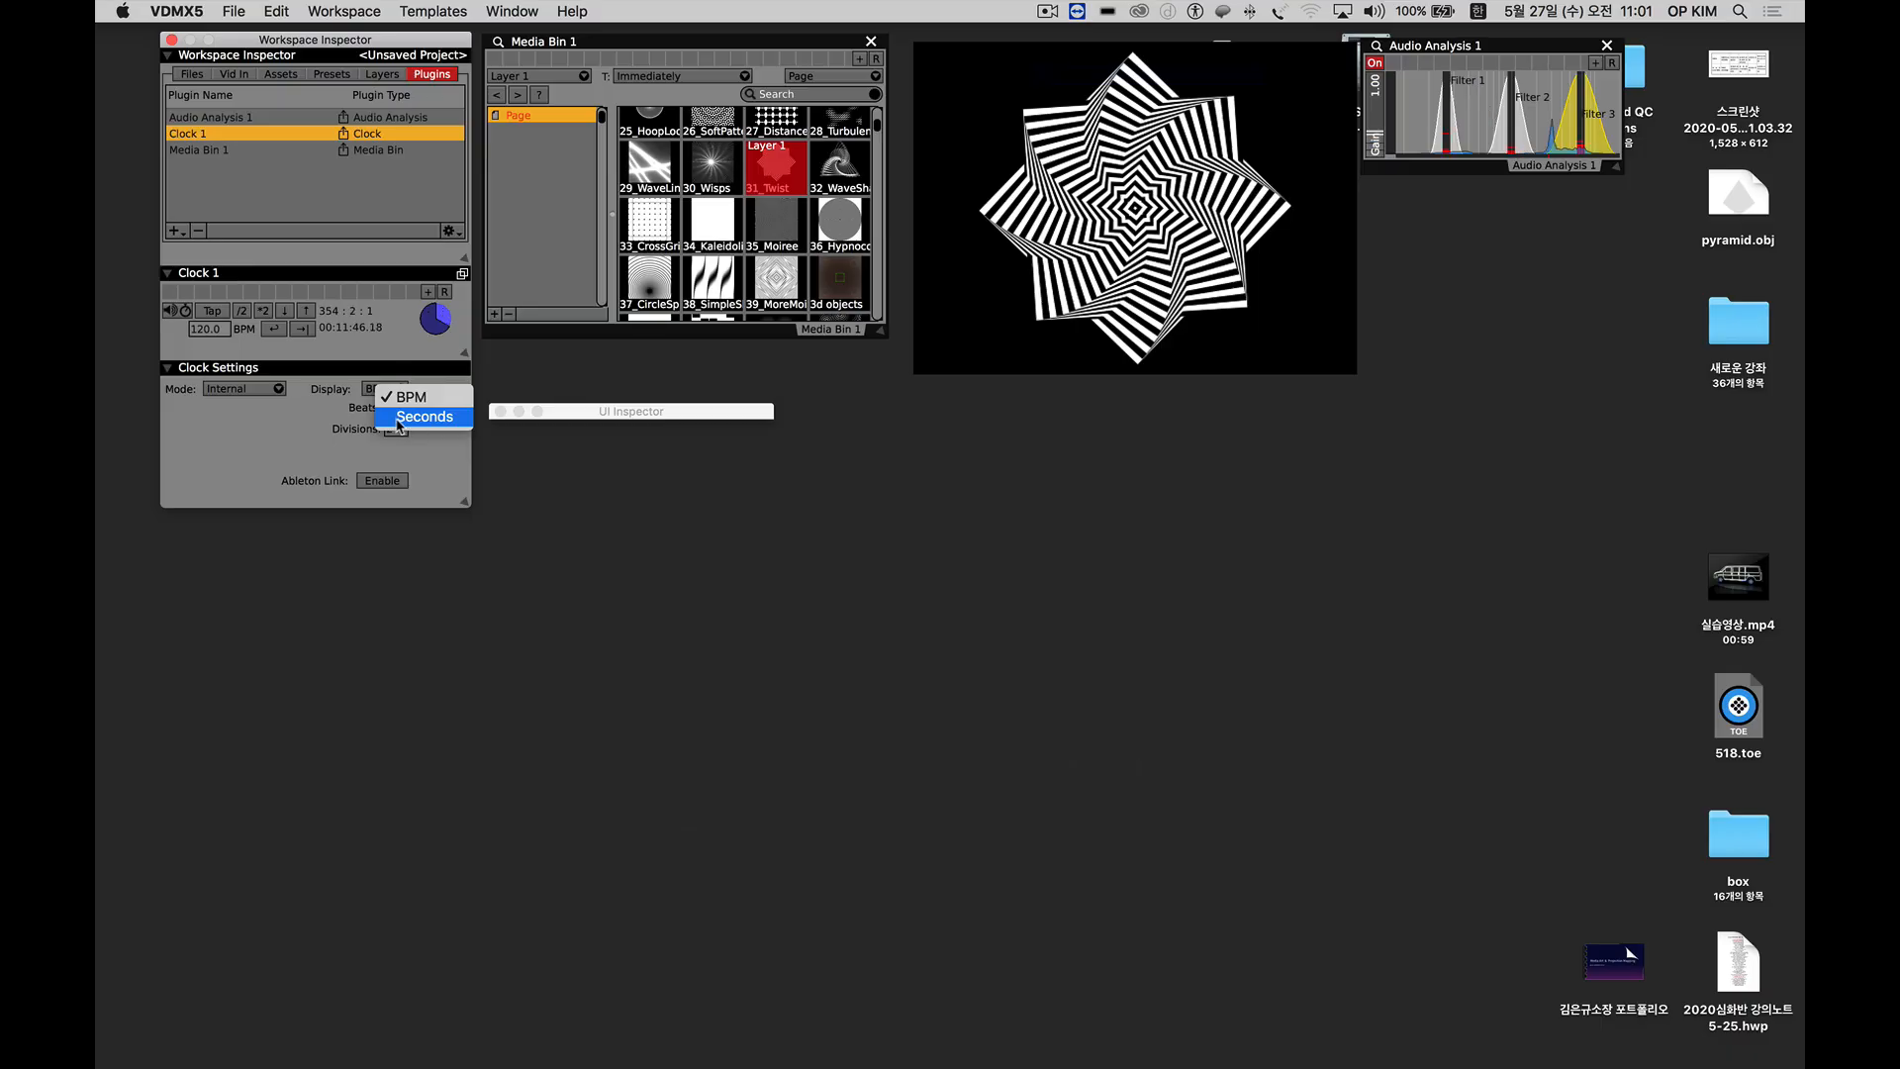
click(236, 353)
Set the tempo of Clock 1 to 240 BPM.
click(205, 328)
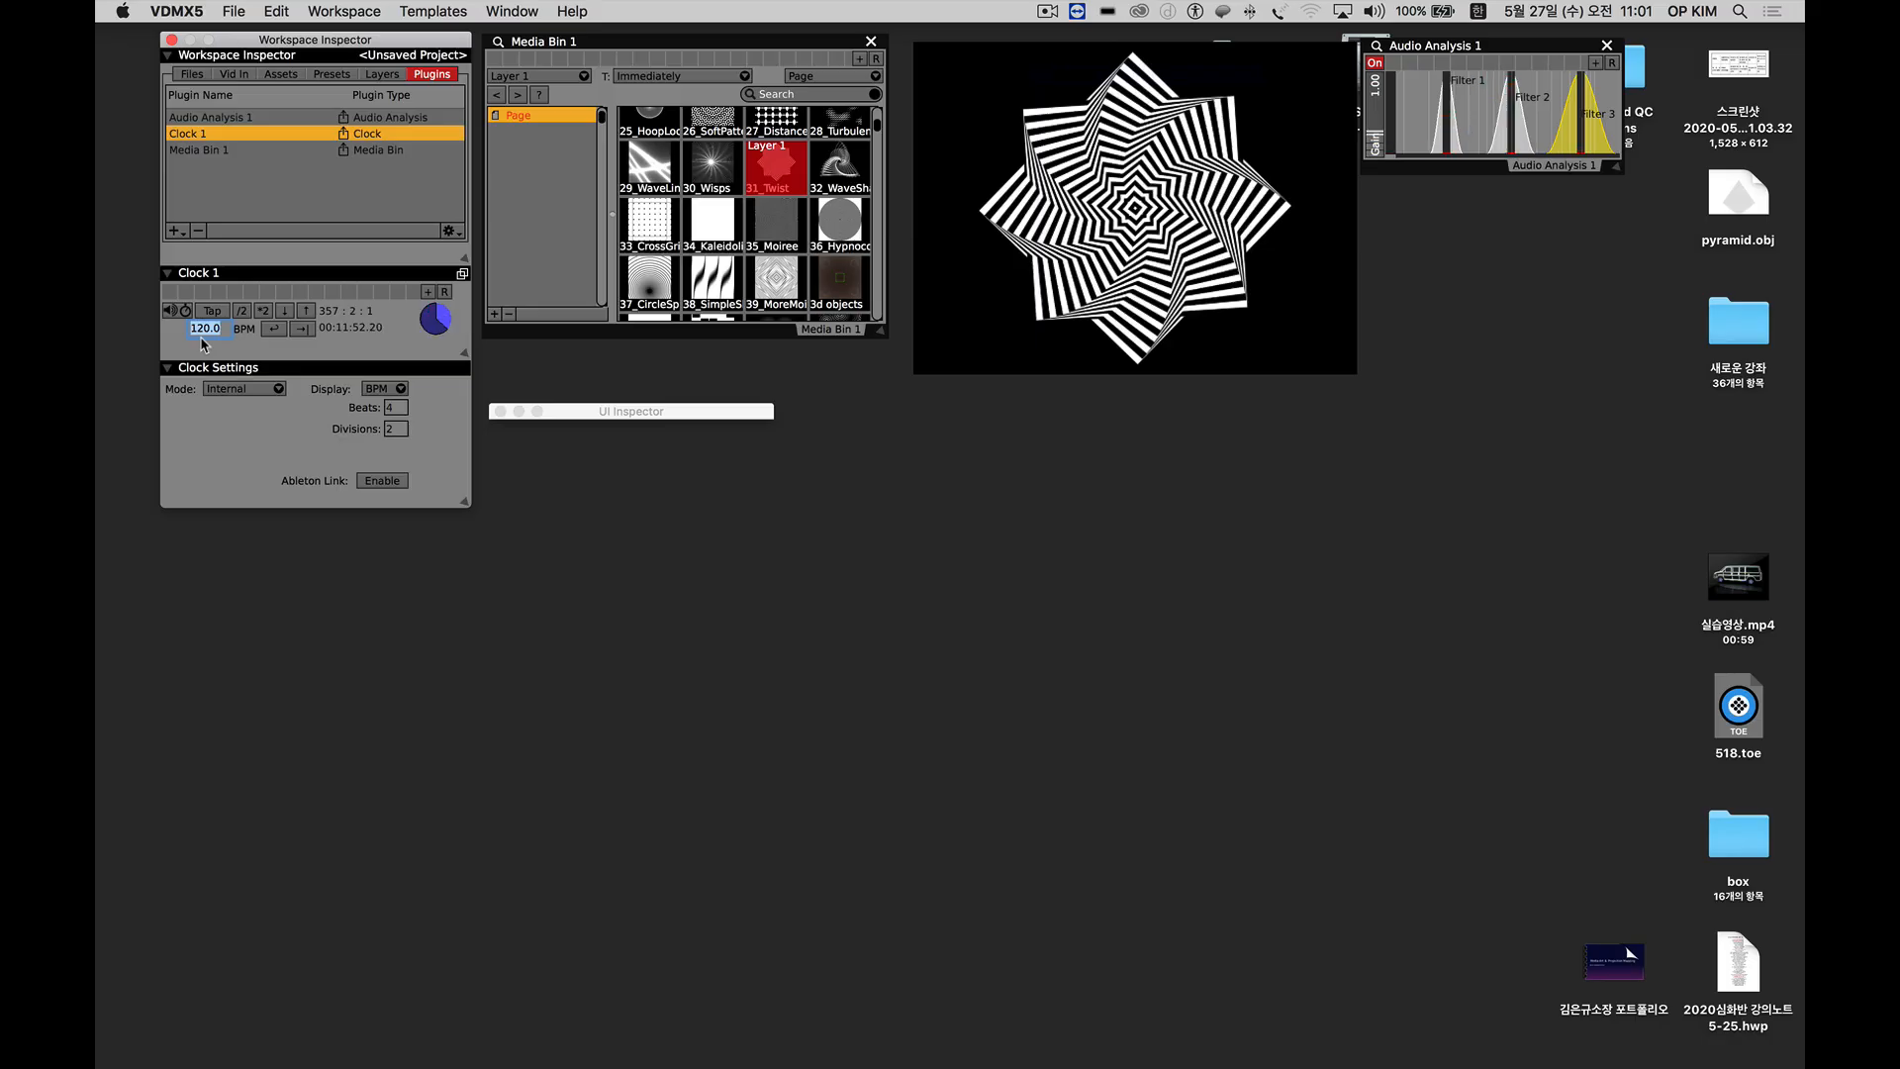
text(6)
text(2)
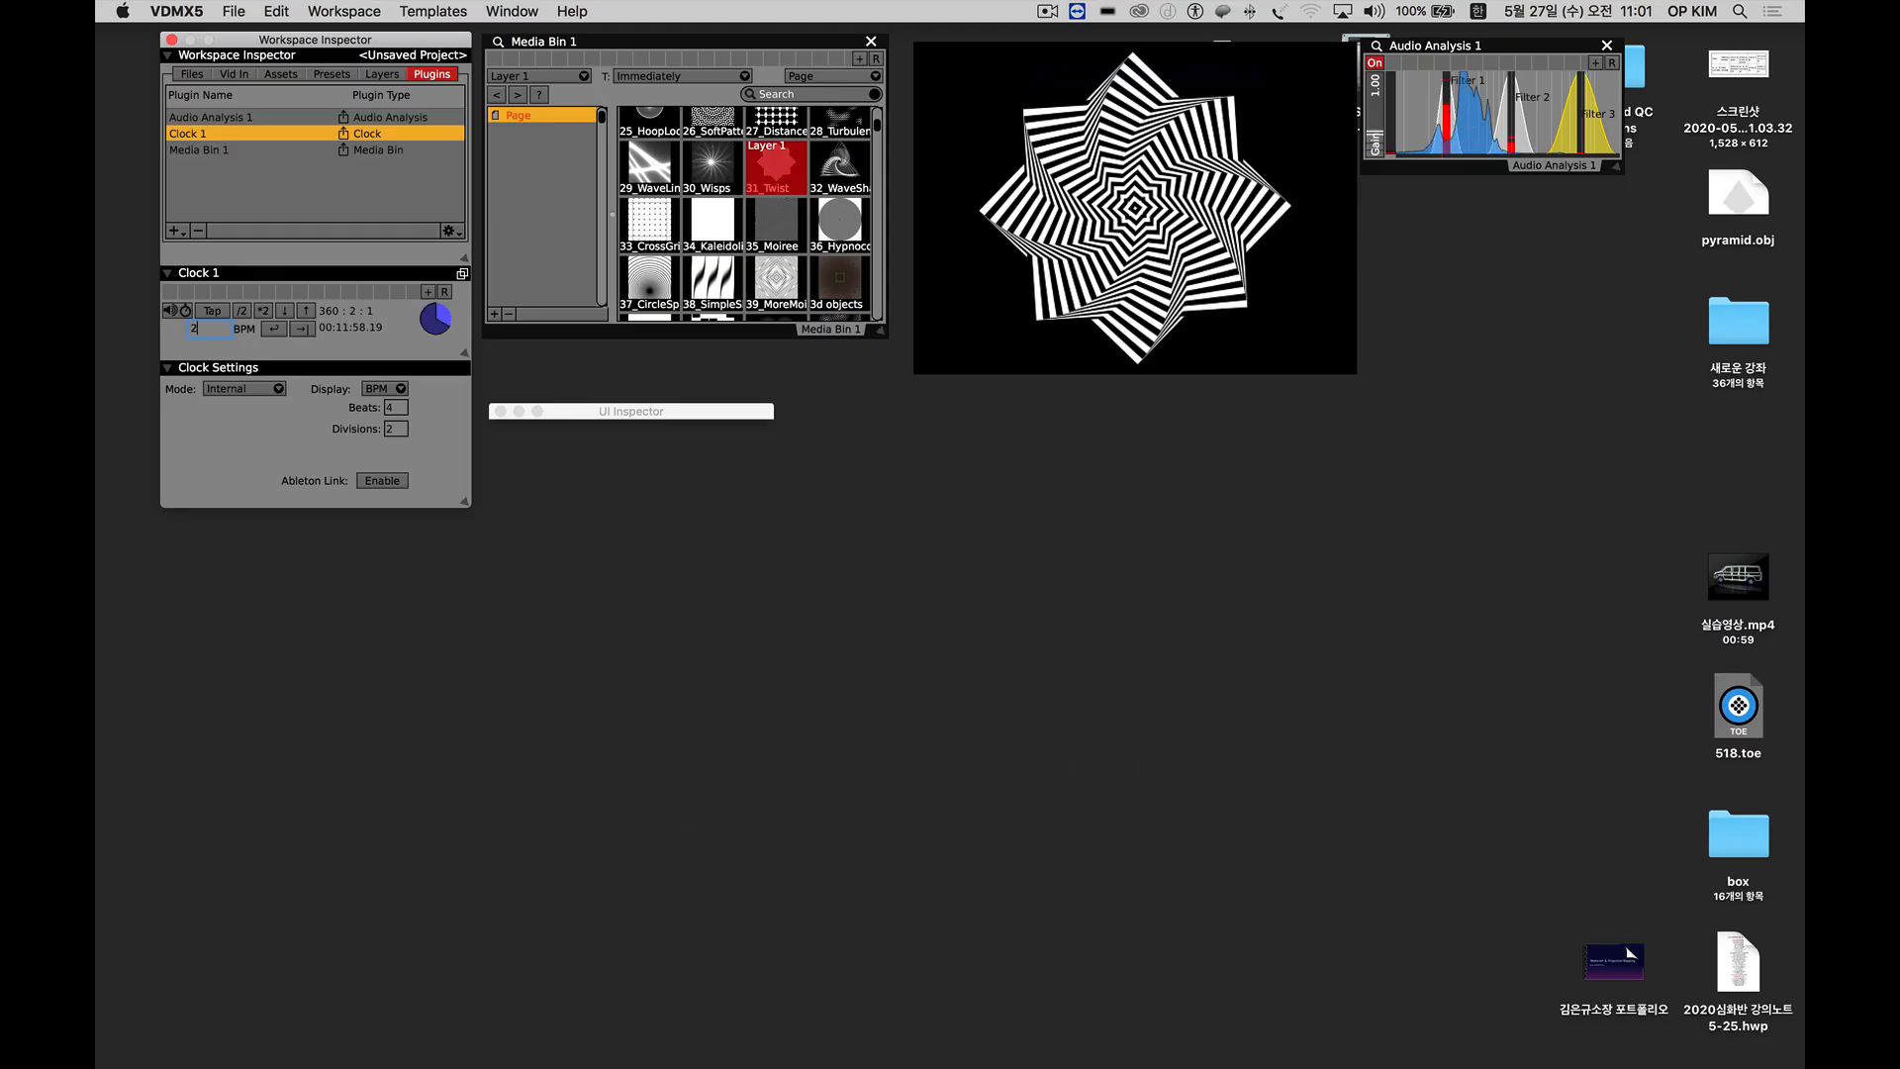
text(40)
key(Return)
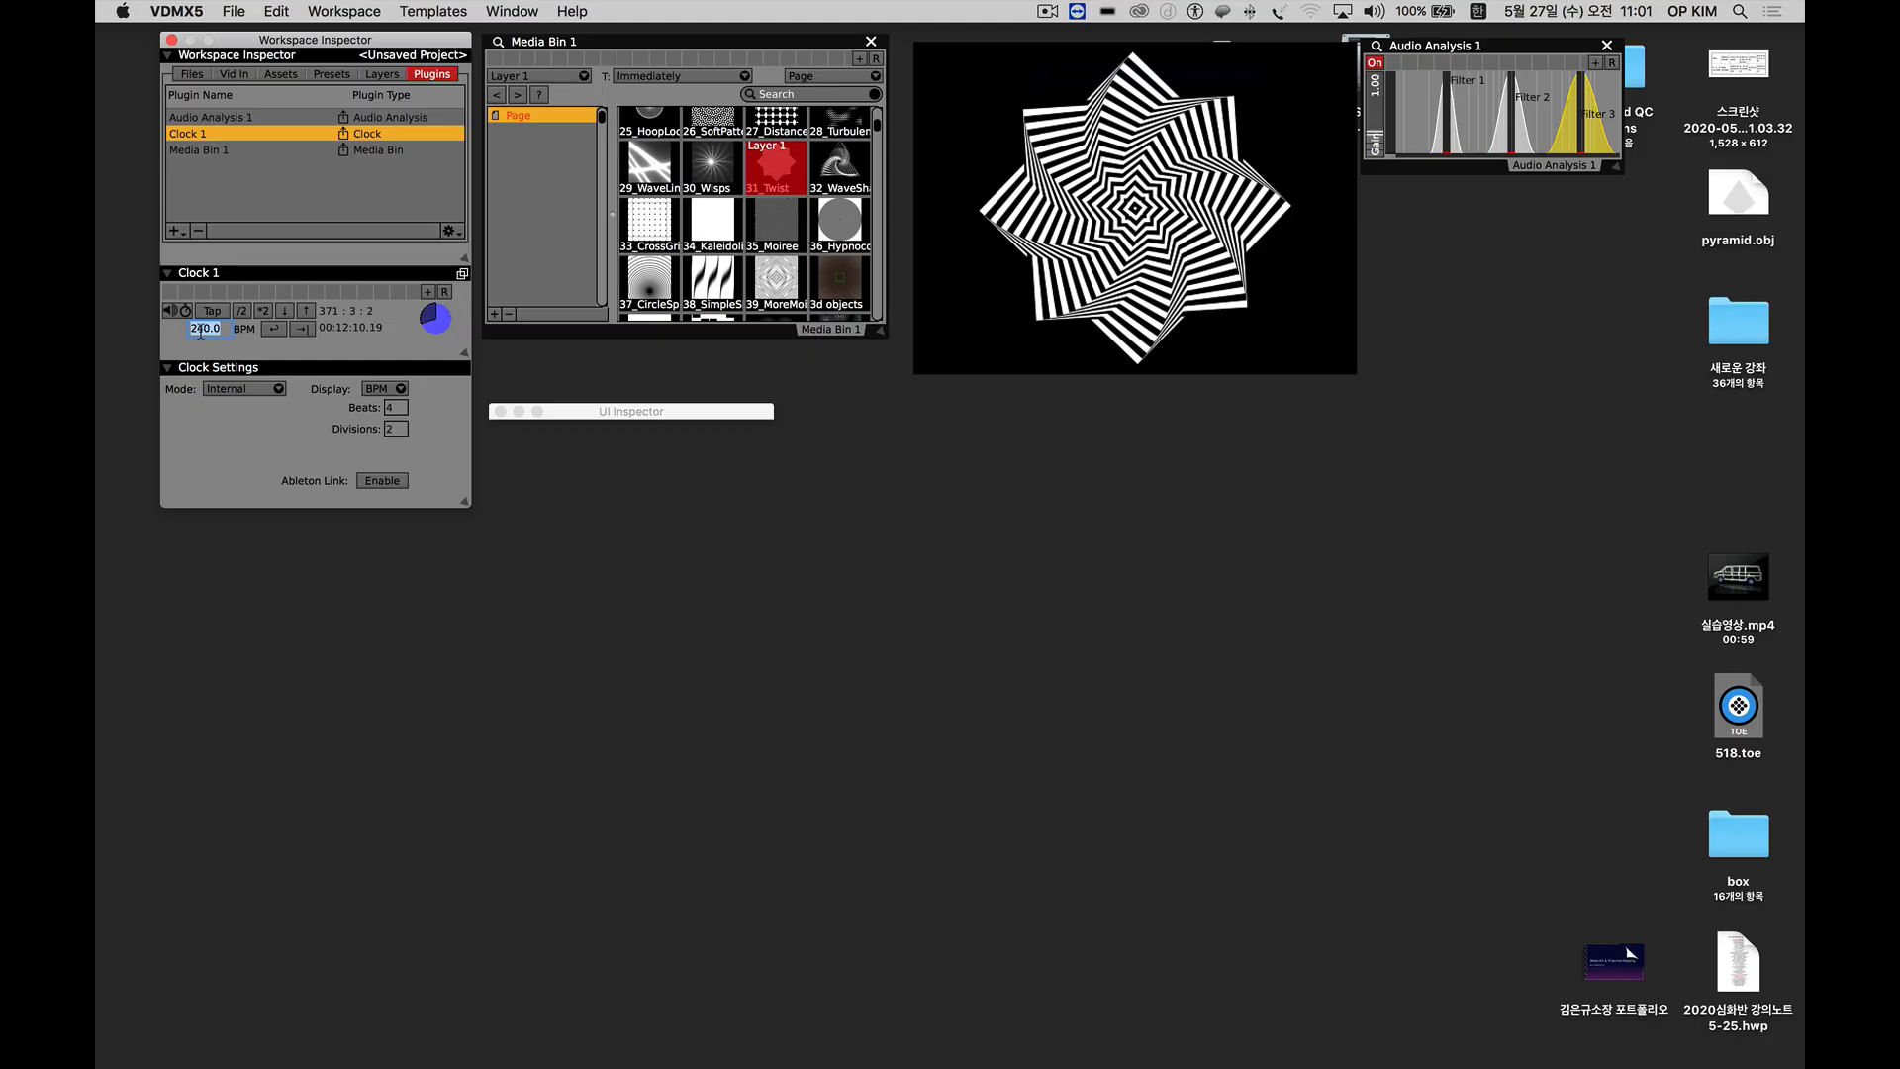
Try halving and doubling the rate of Clock 1, ending at 120 BPM.
click(241, 313)
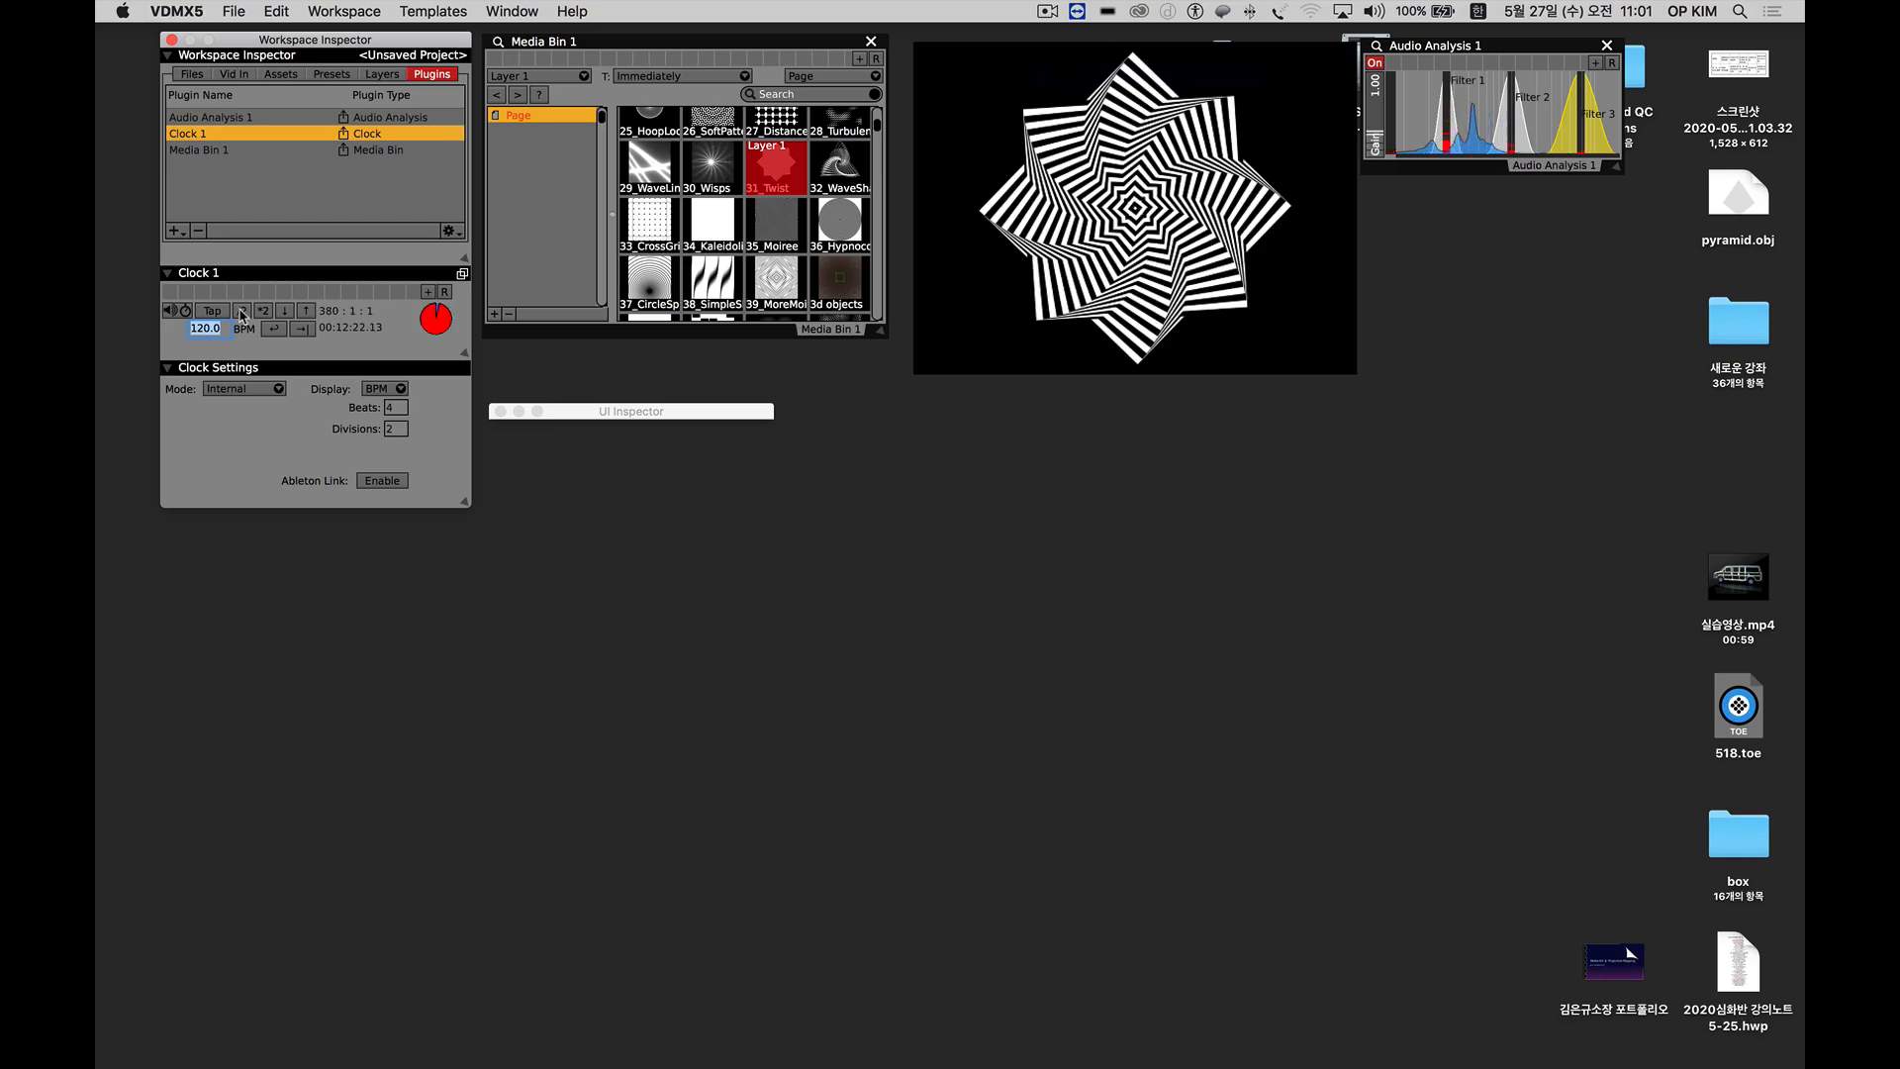
click(240, 312)
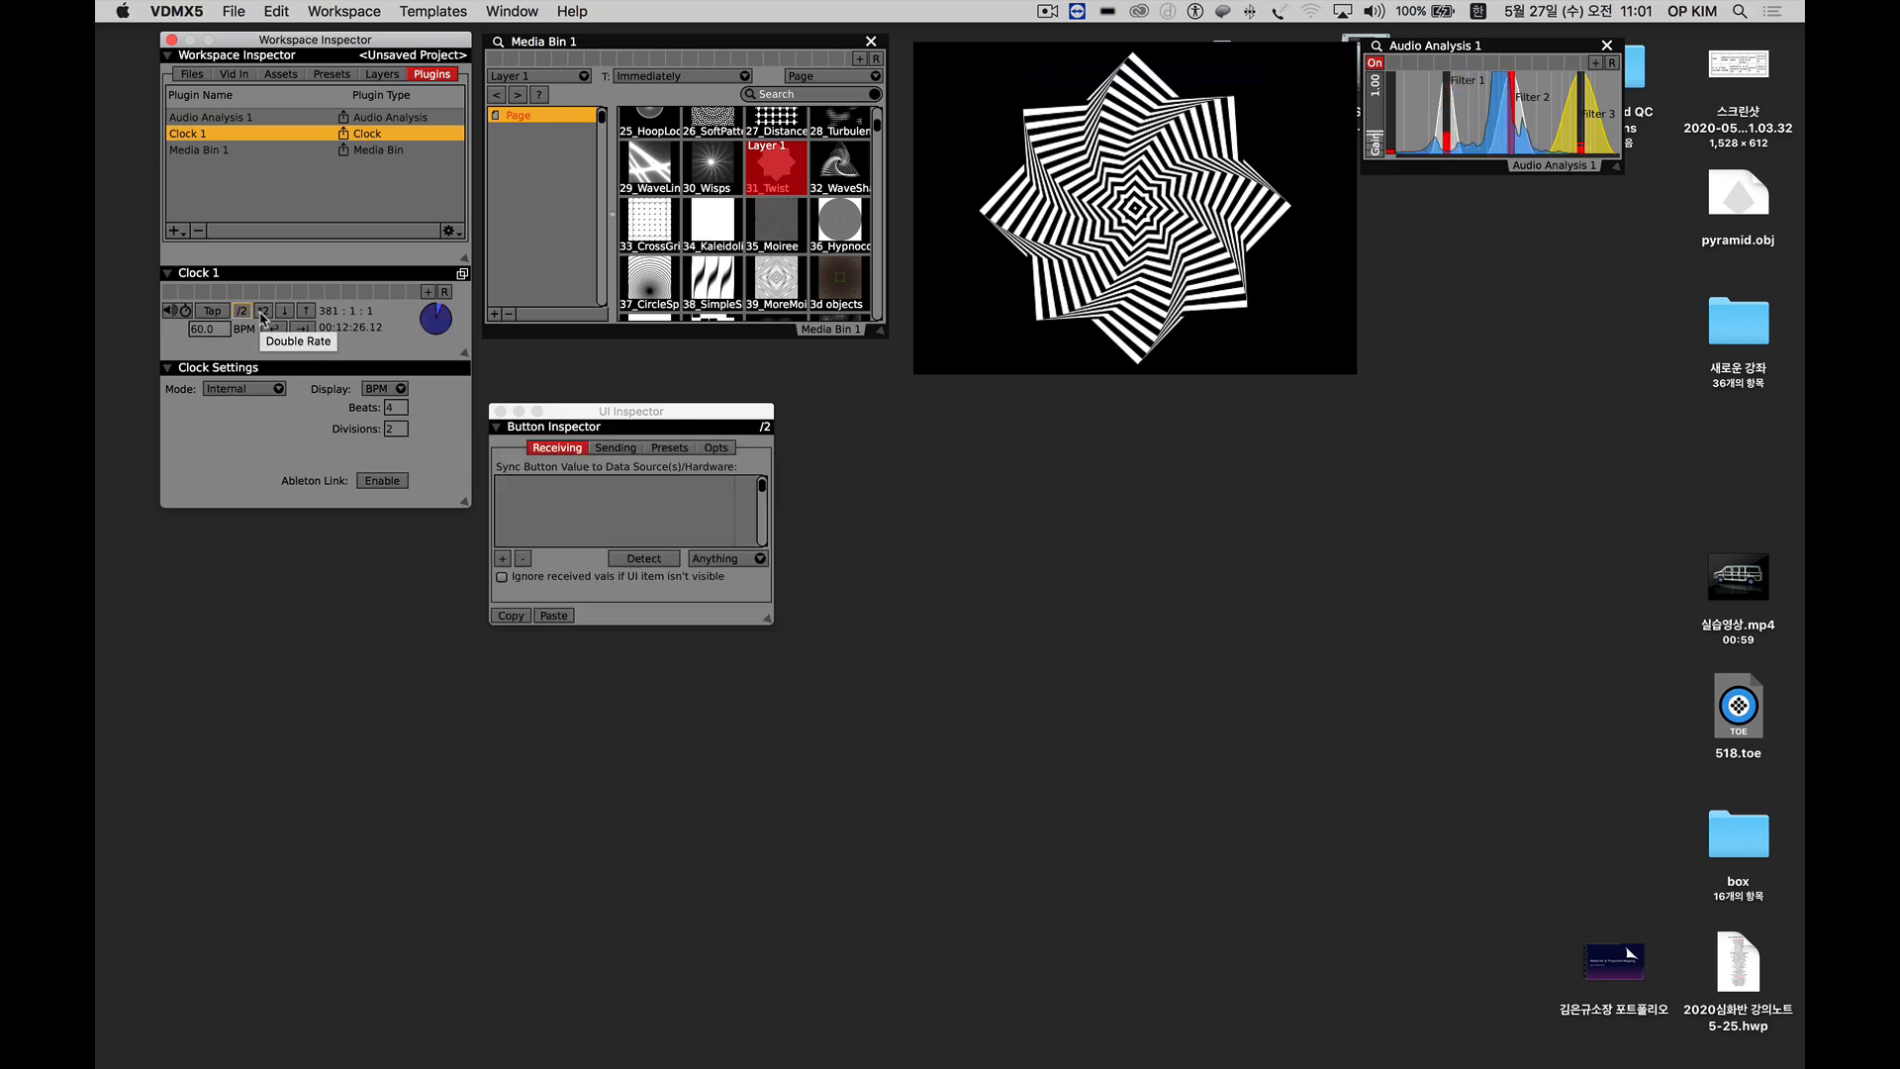
click(263, 312)
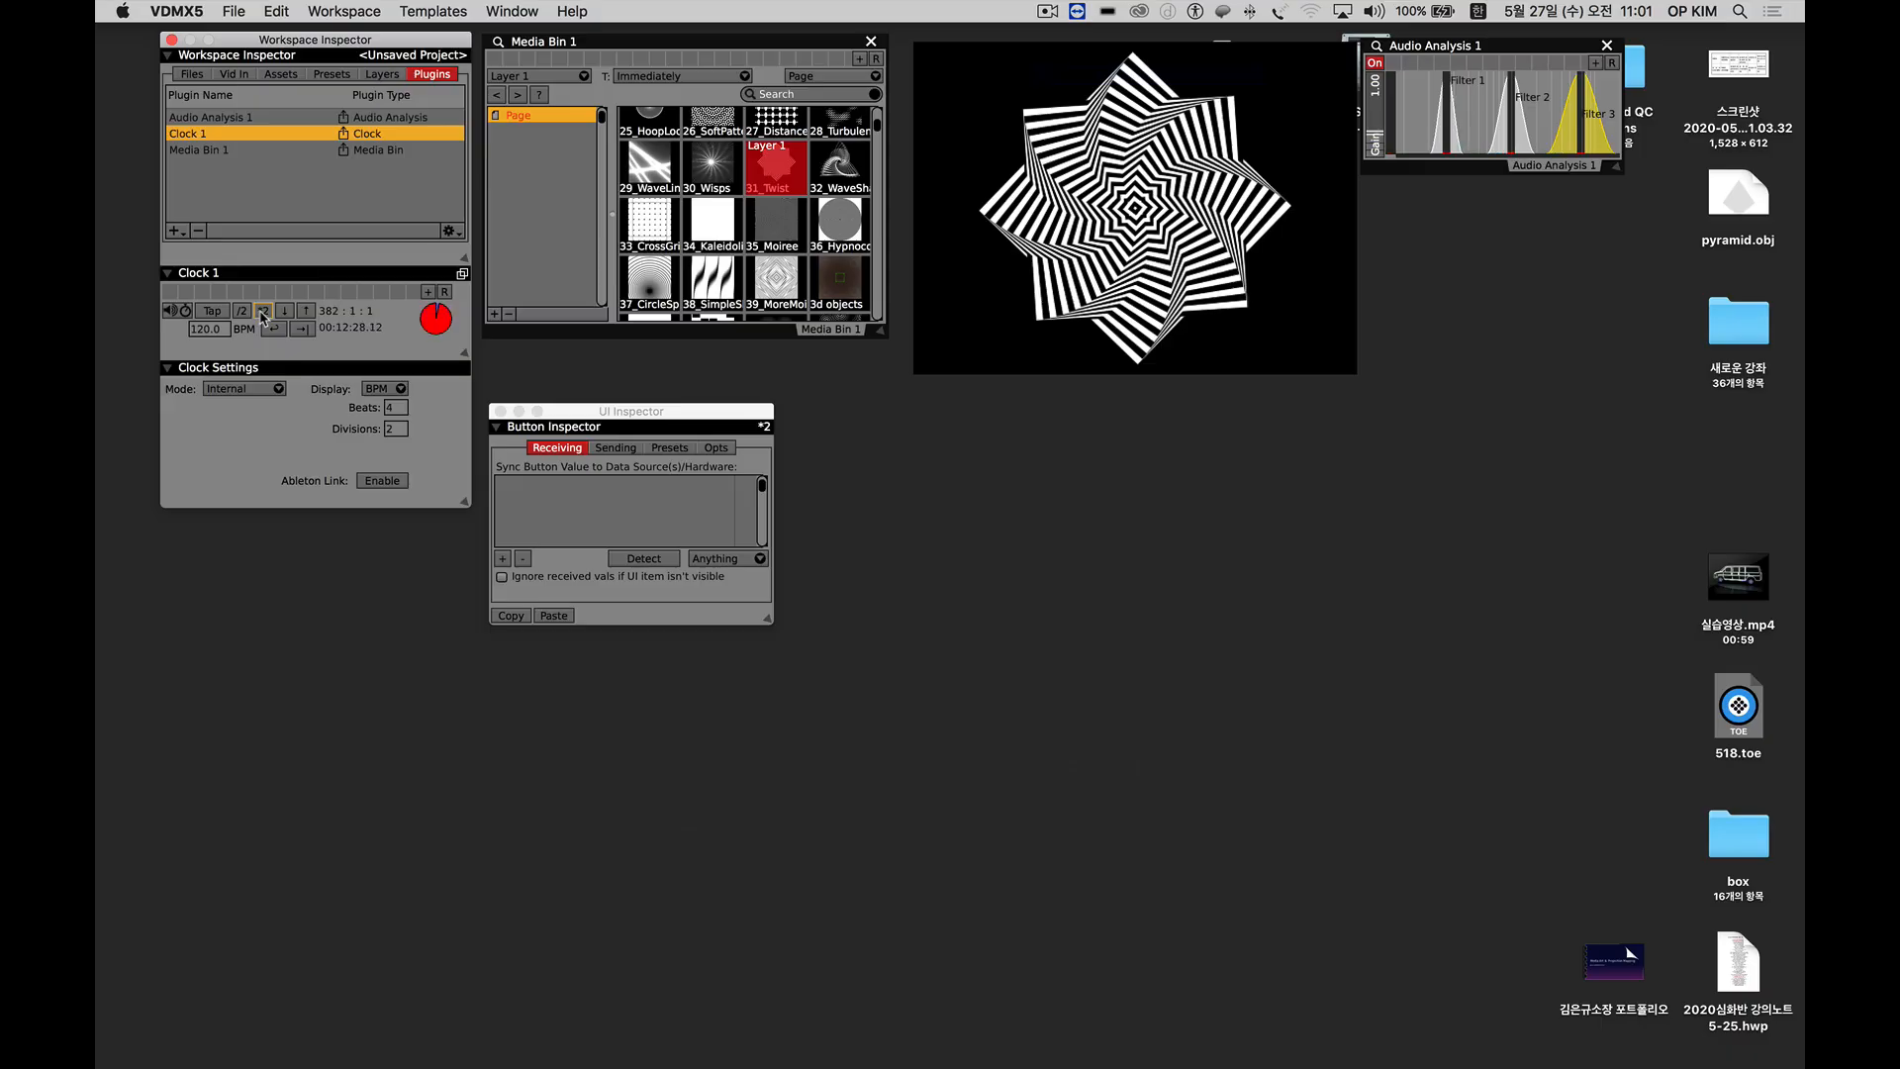
click(223, 330)
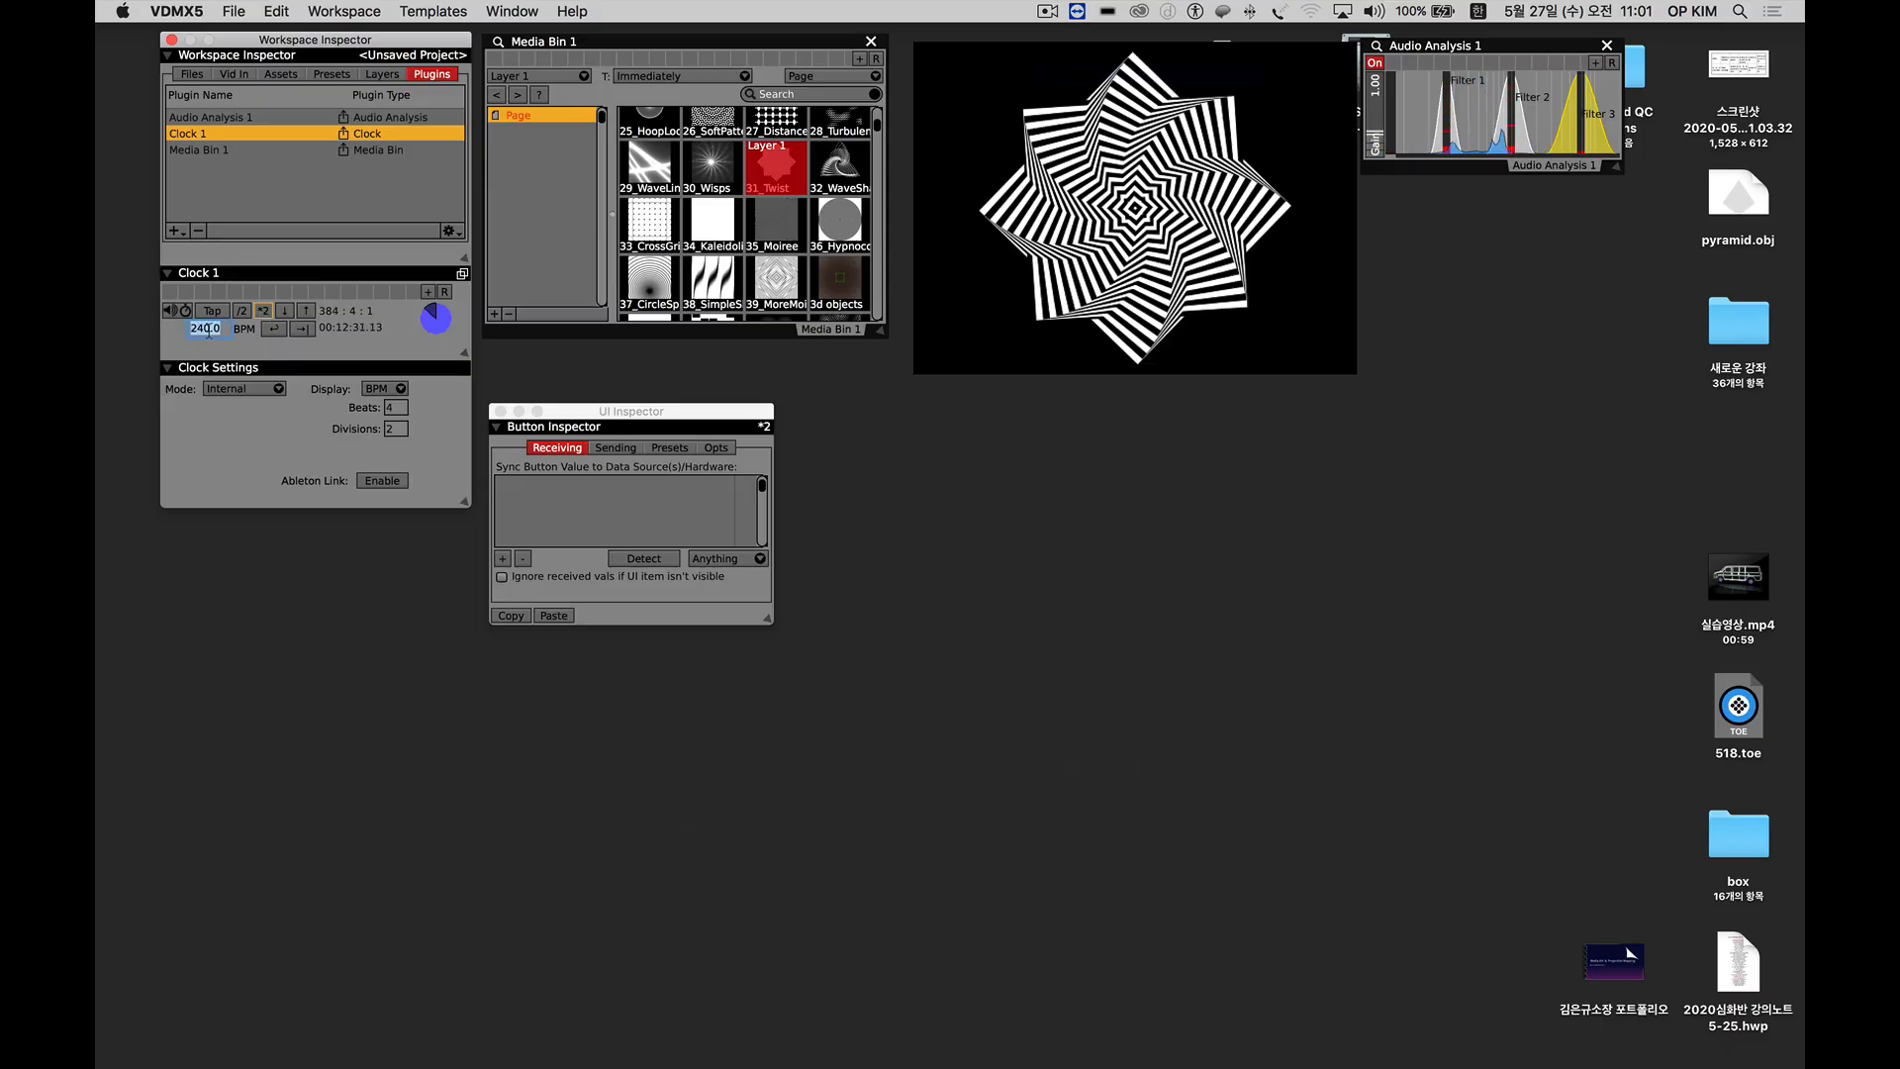
click(243, 314)
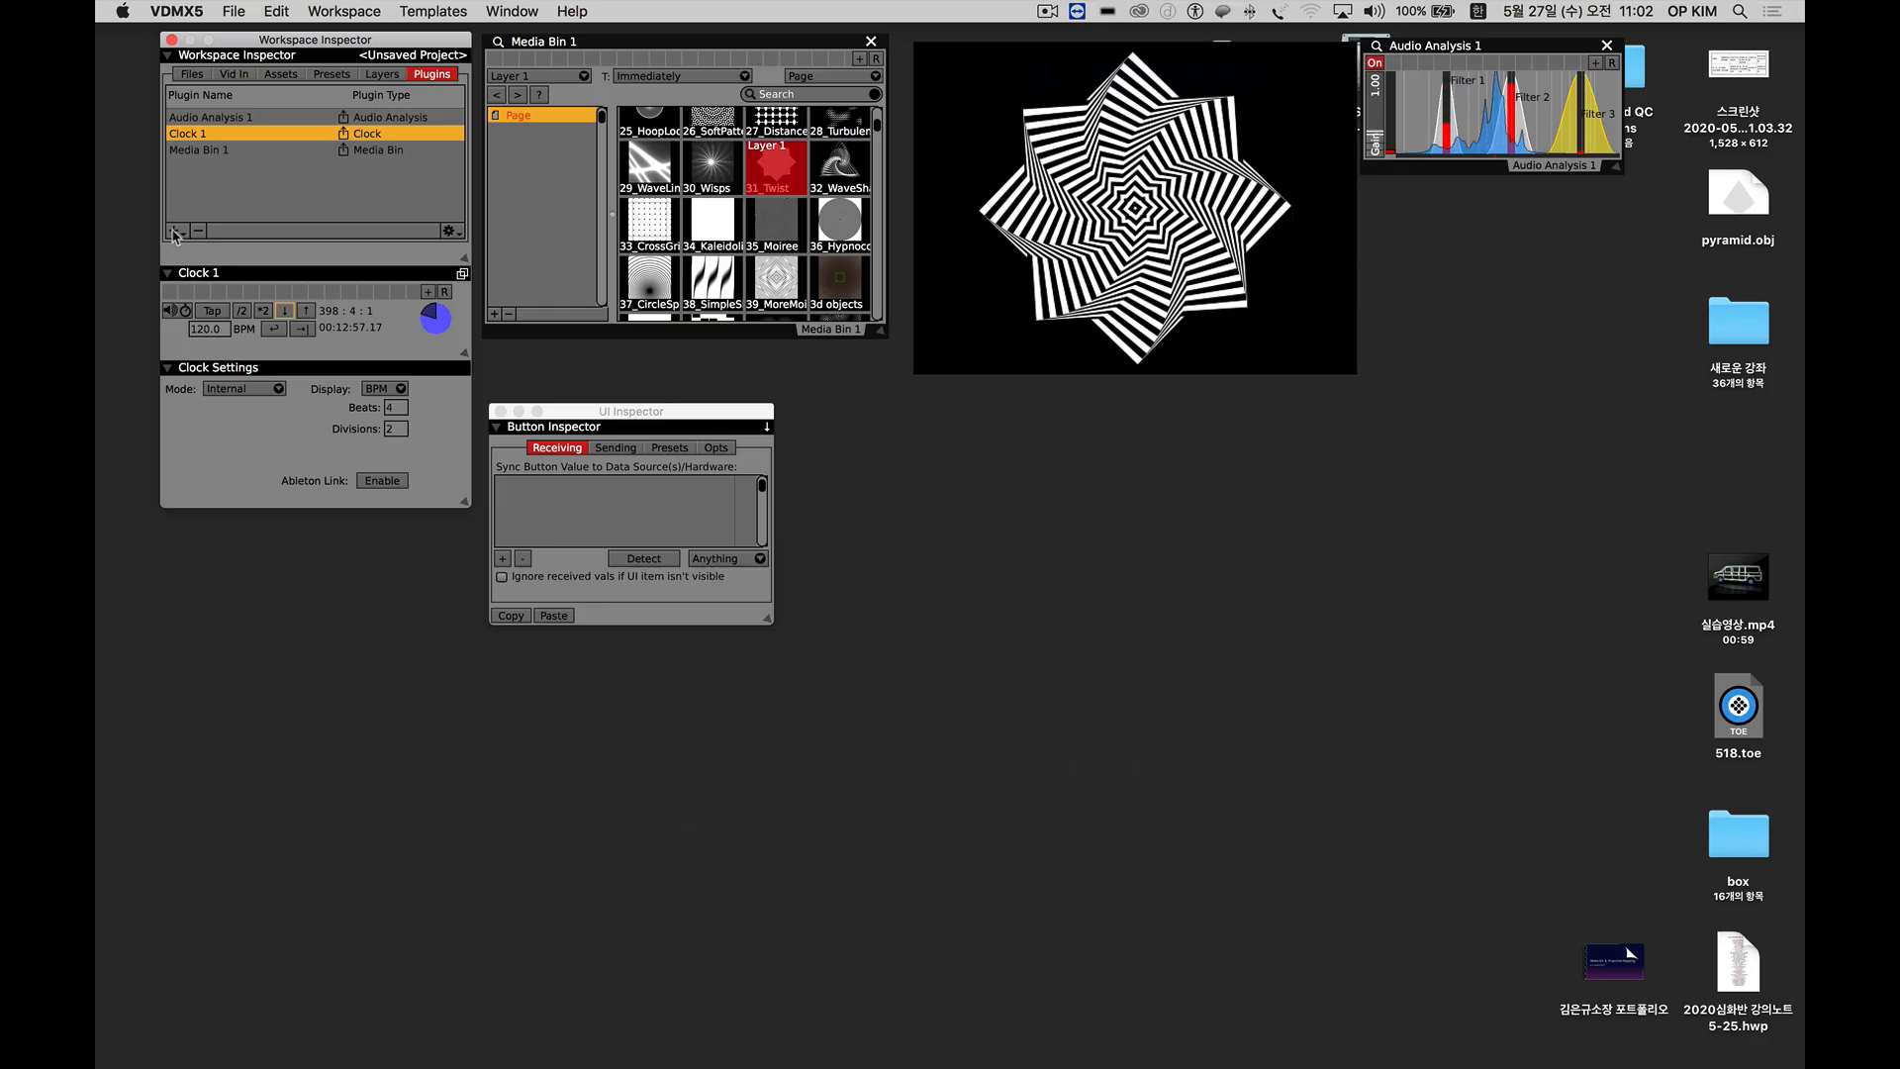
drag(227, 329, 182, 328)
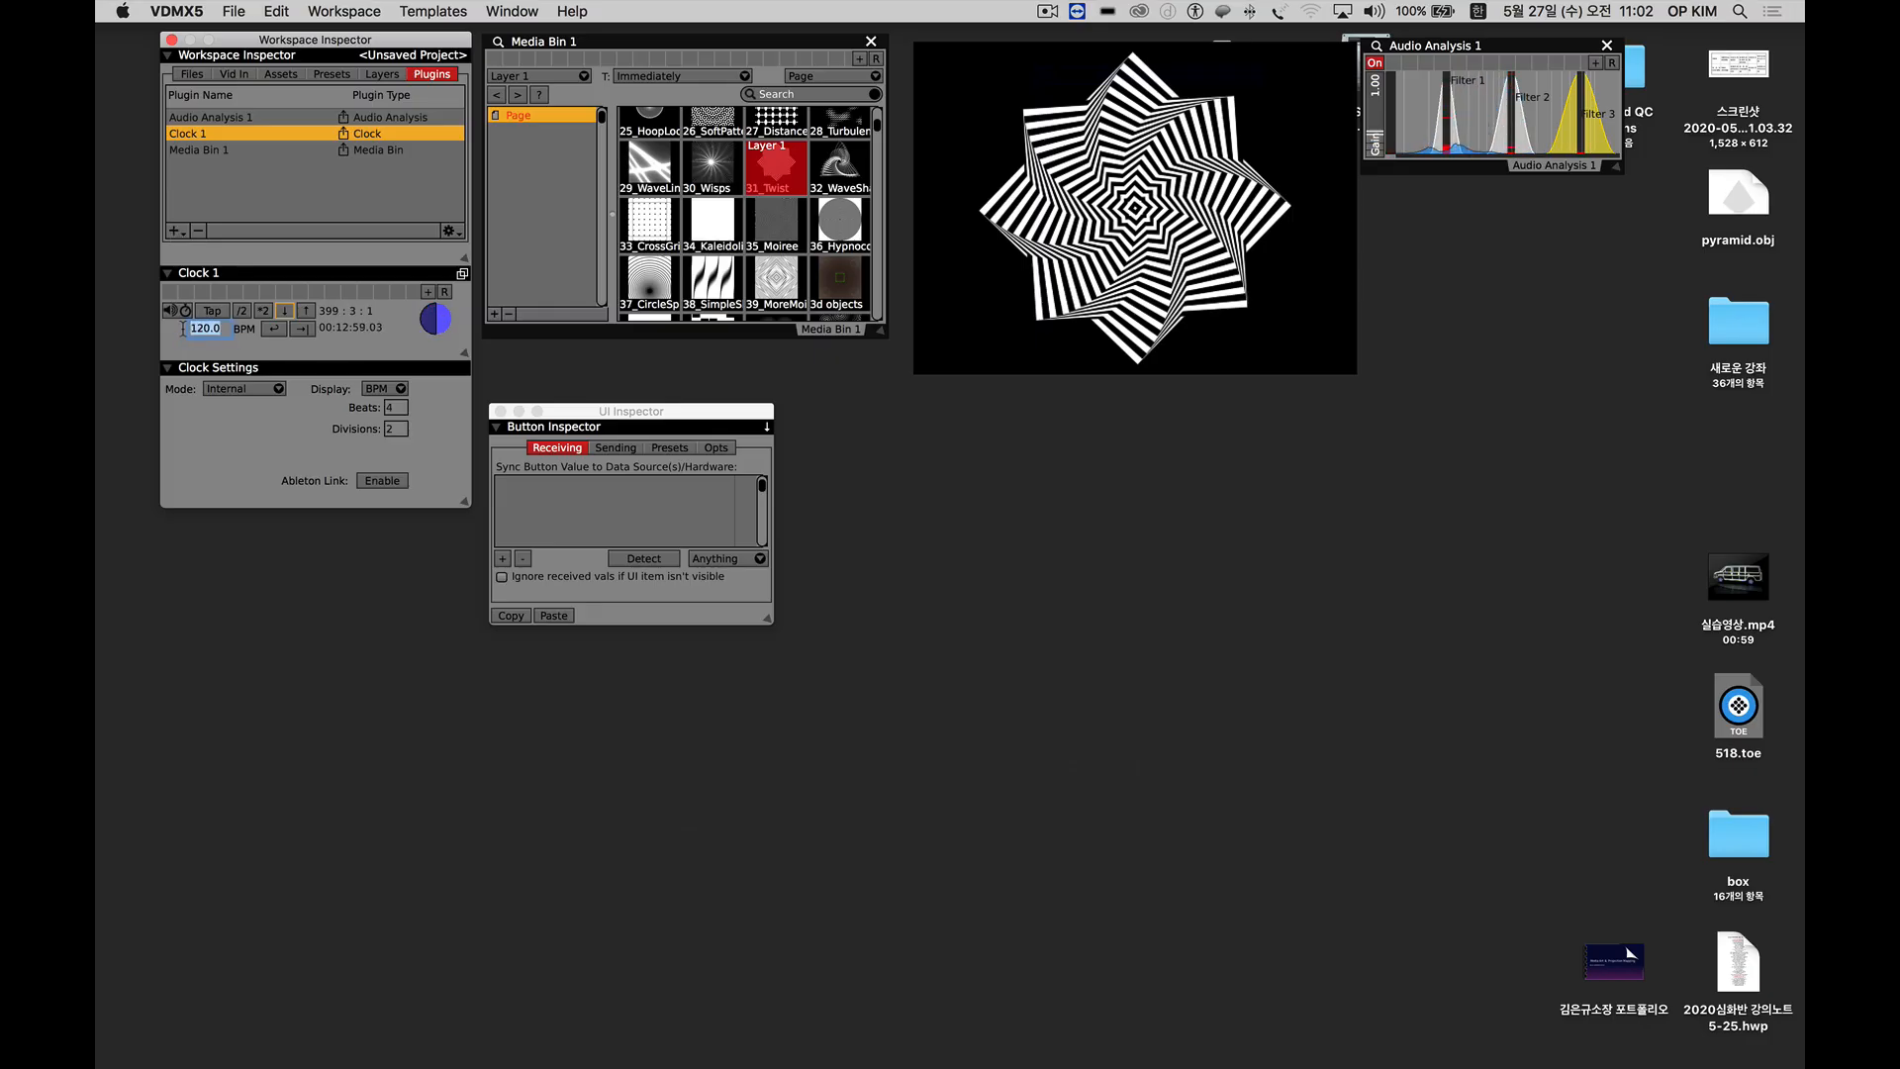
Add a second Clock plugin, place its window below the Workspace Inspector, and set its tempo to 240 BPM.
click(173, 234)
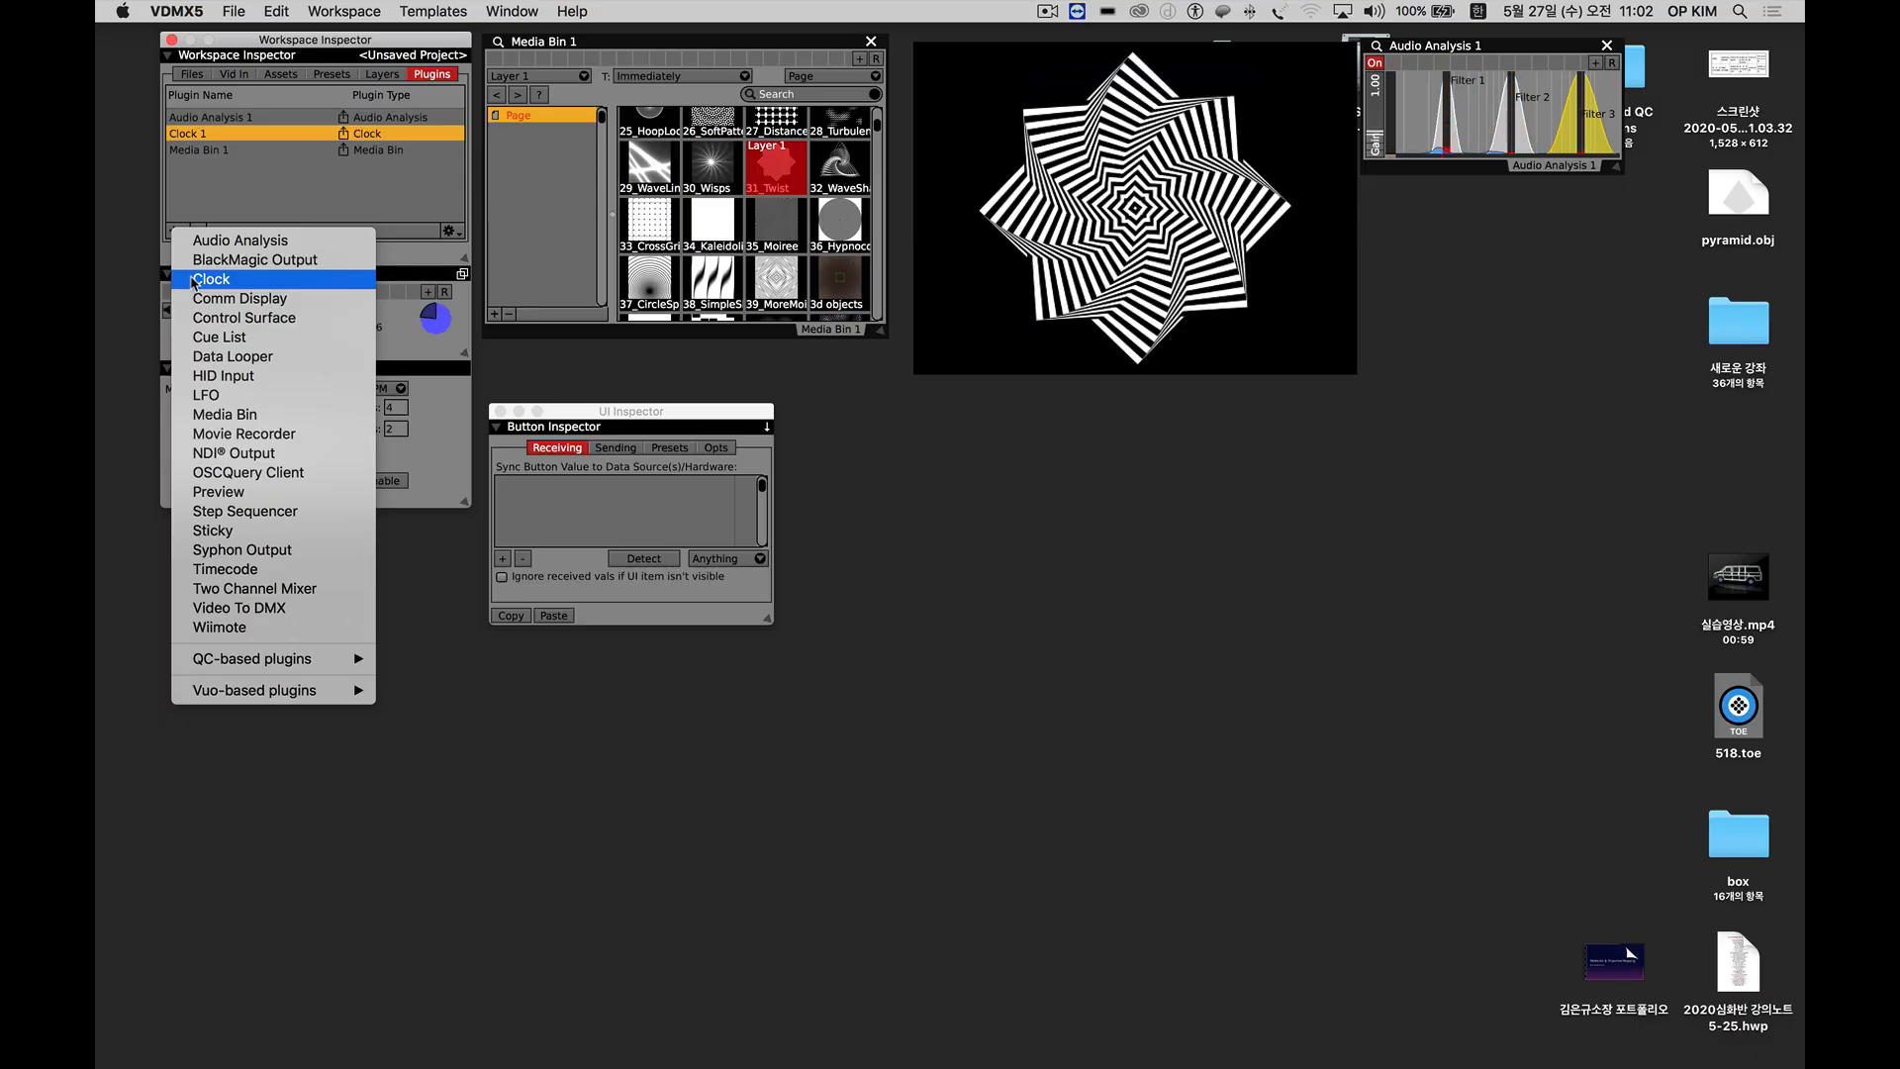
click(194, 282)
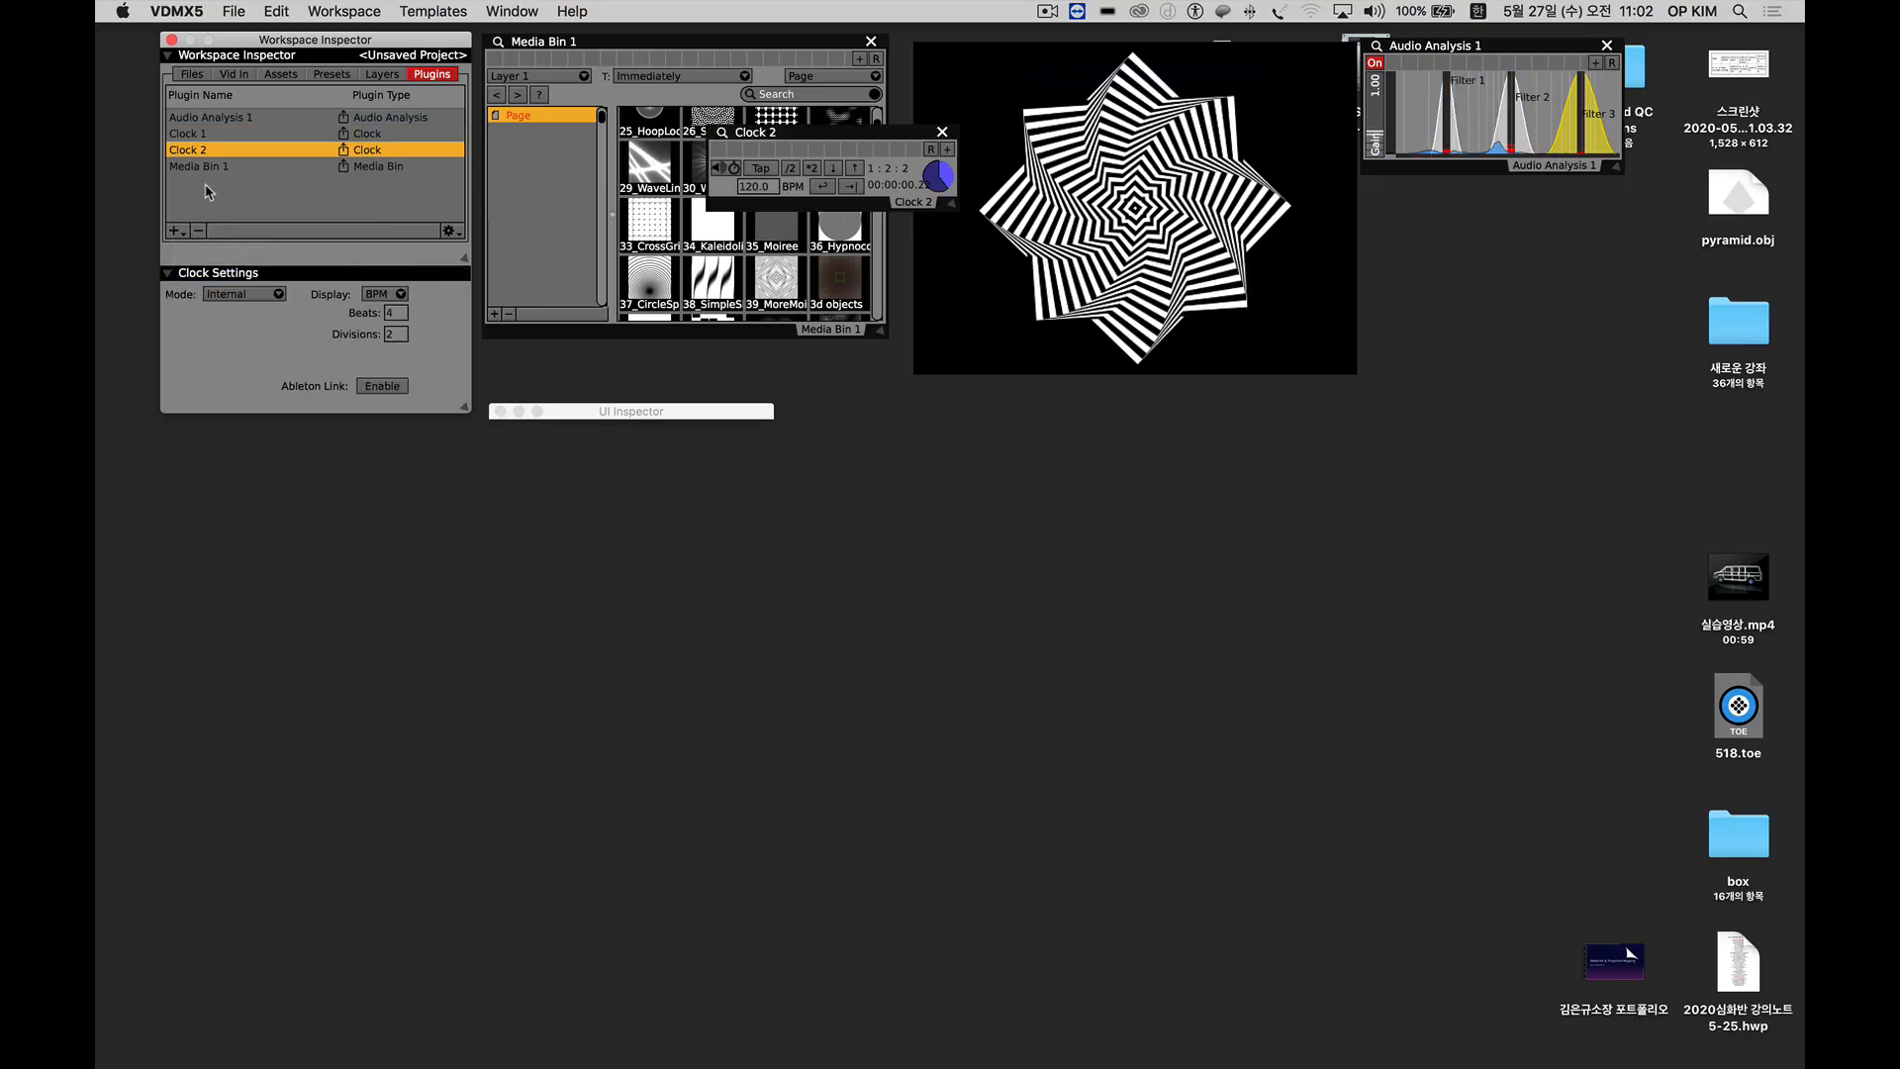
drag(836, 138, 285, 445)
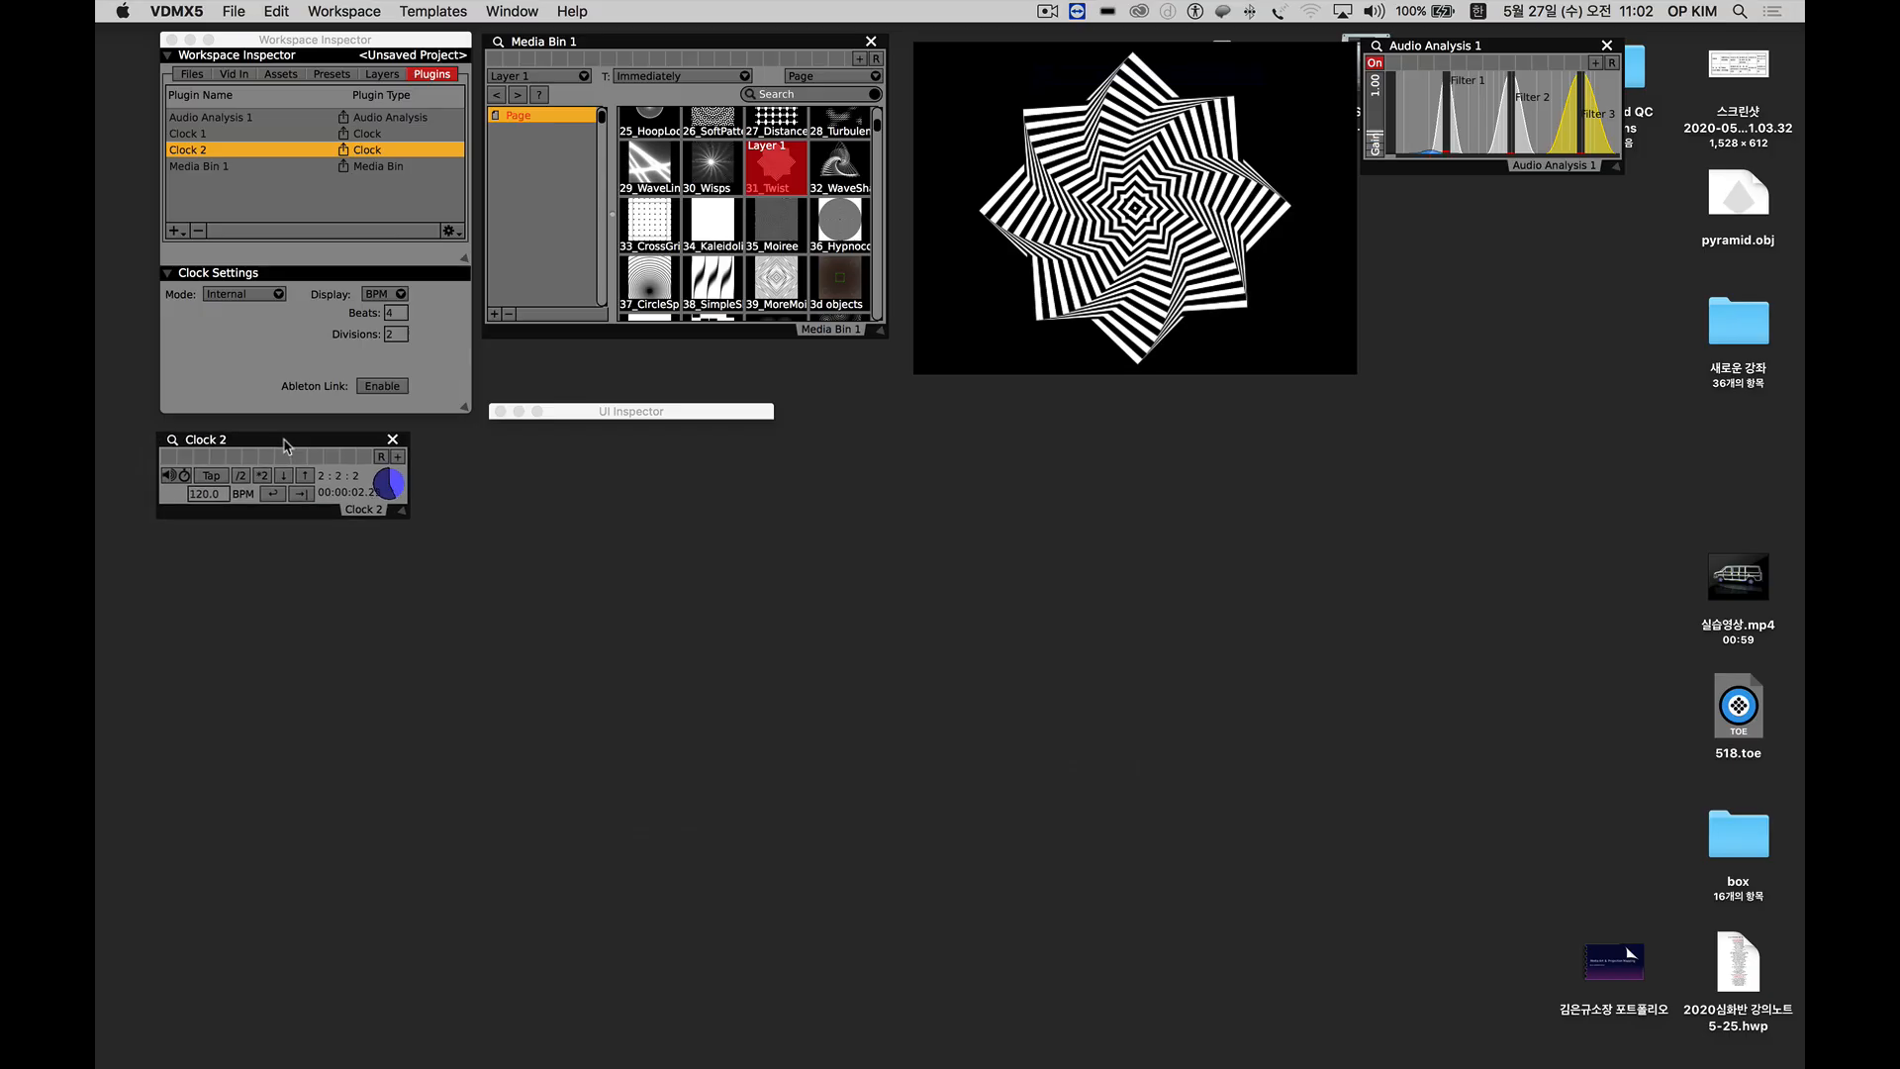
click(225, 493)
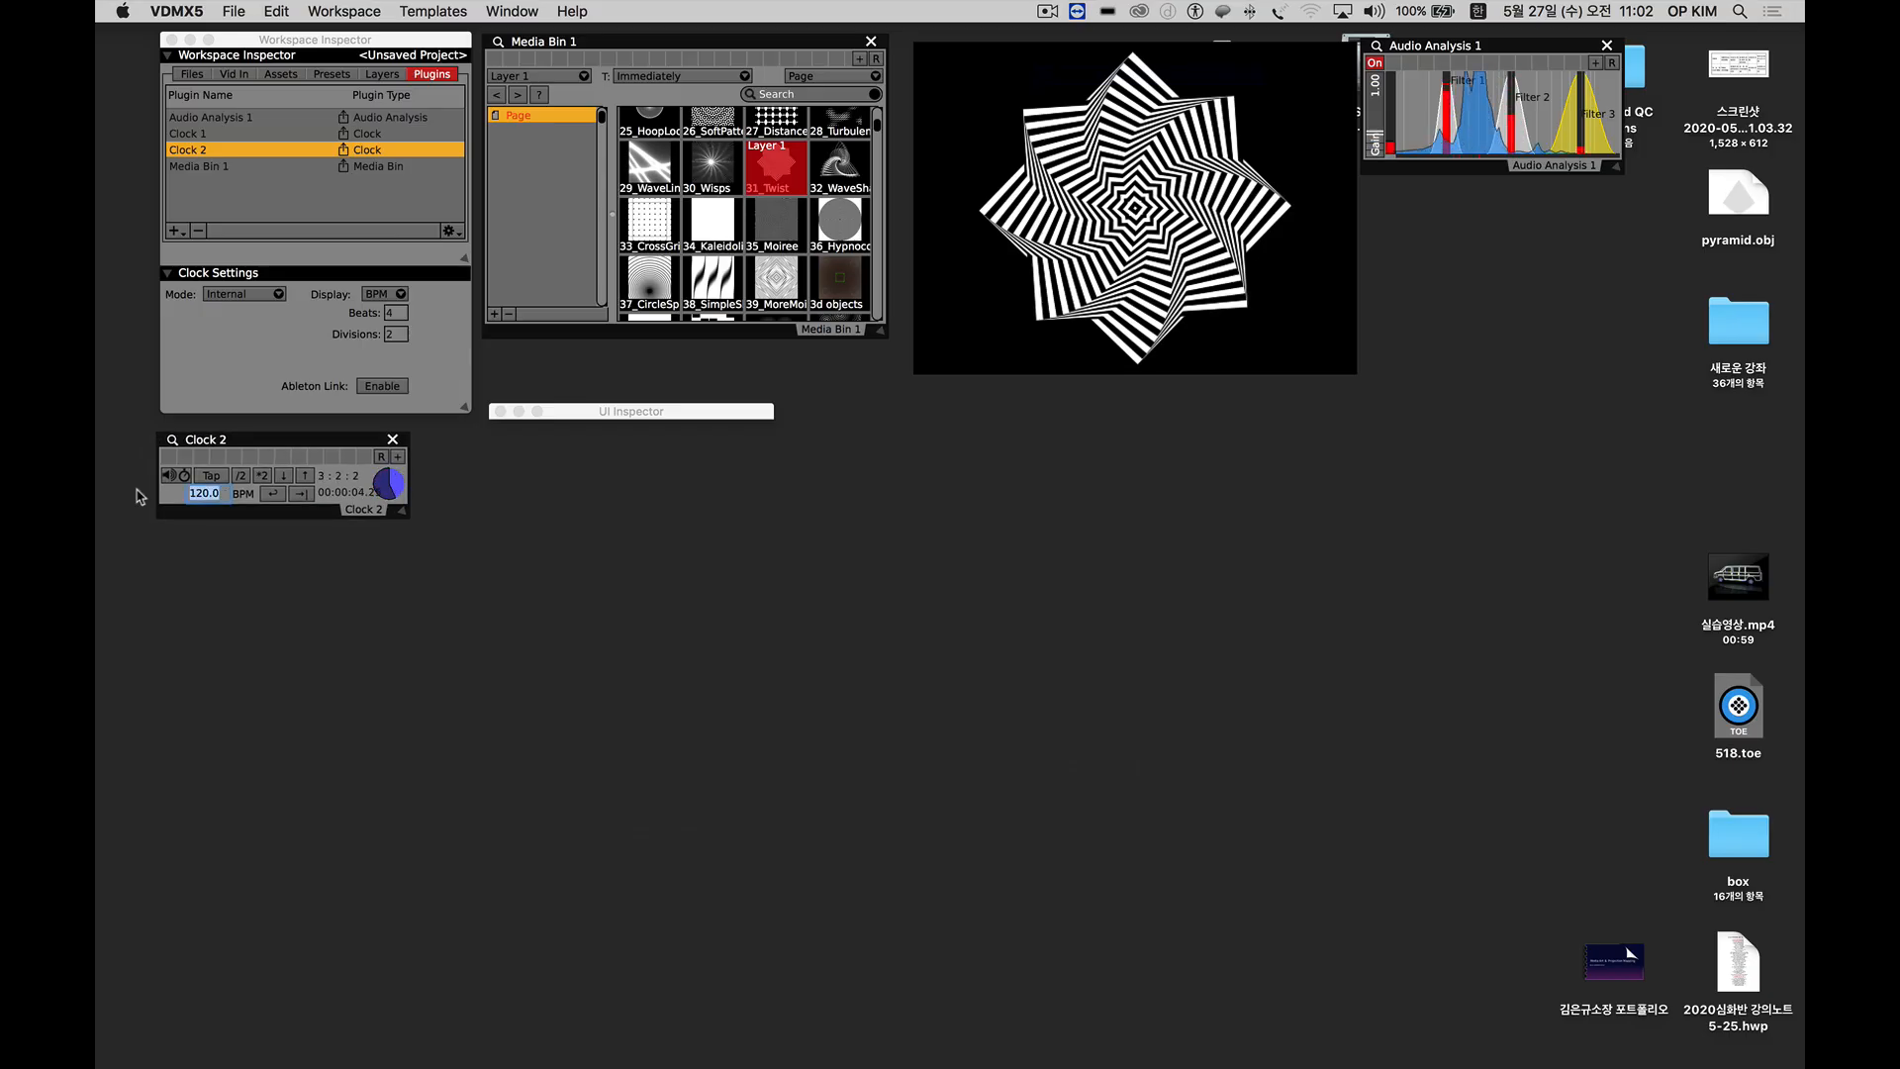
text(240)
key(Return)
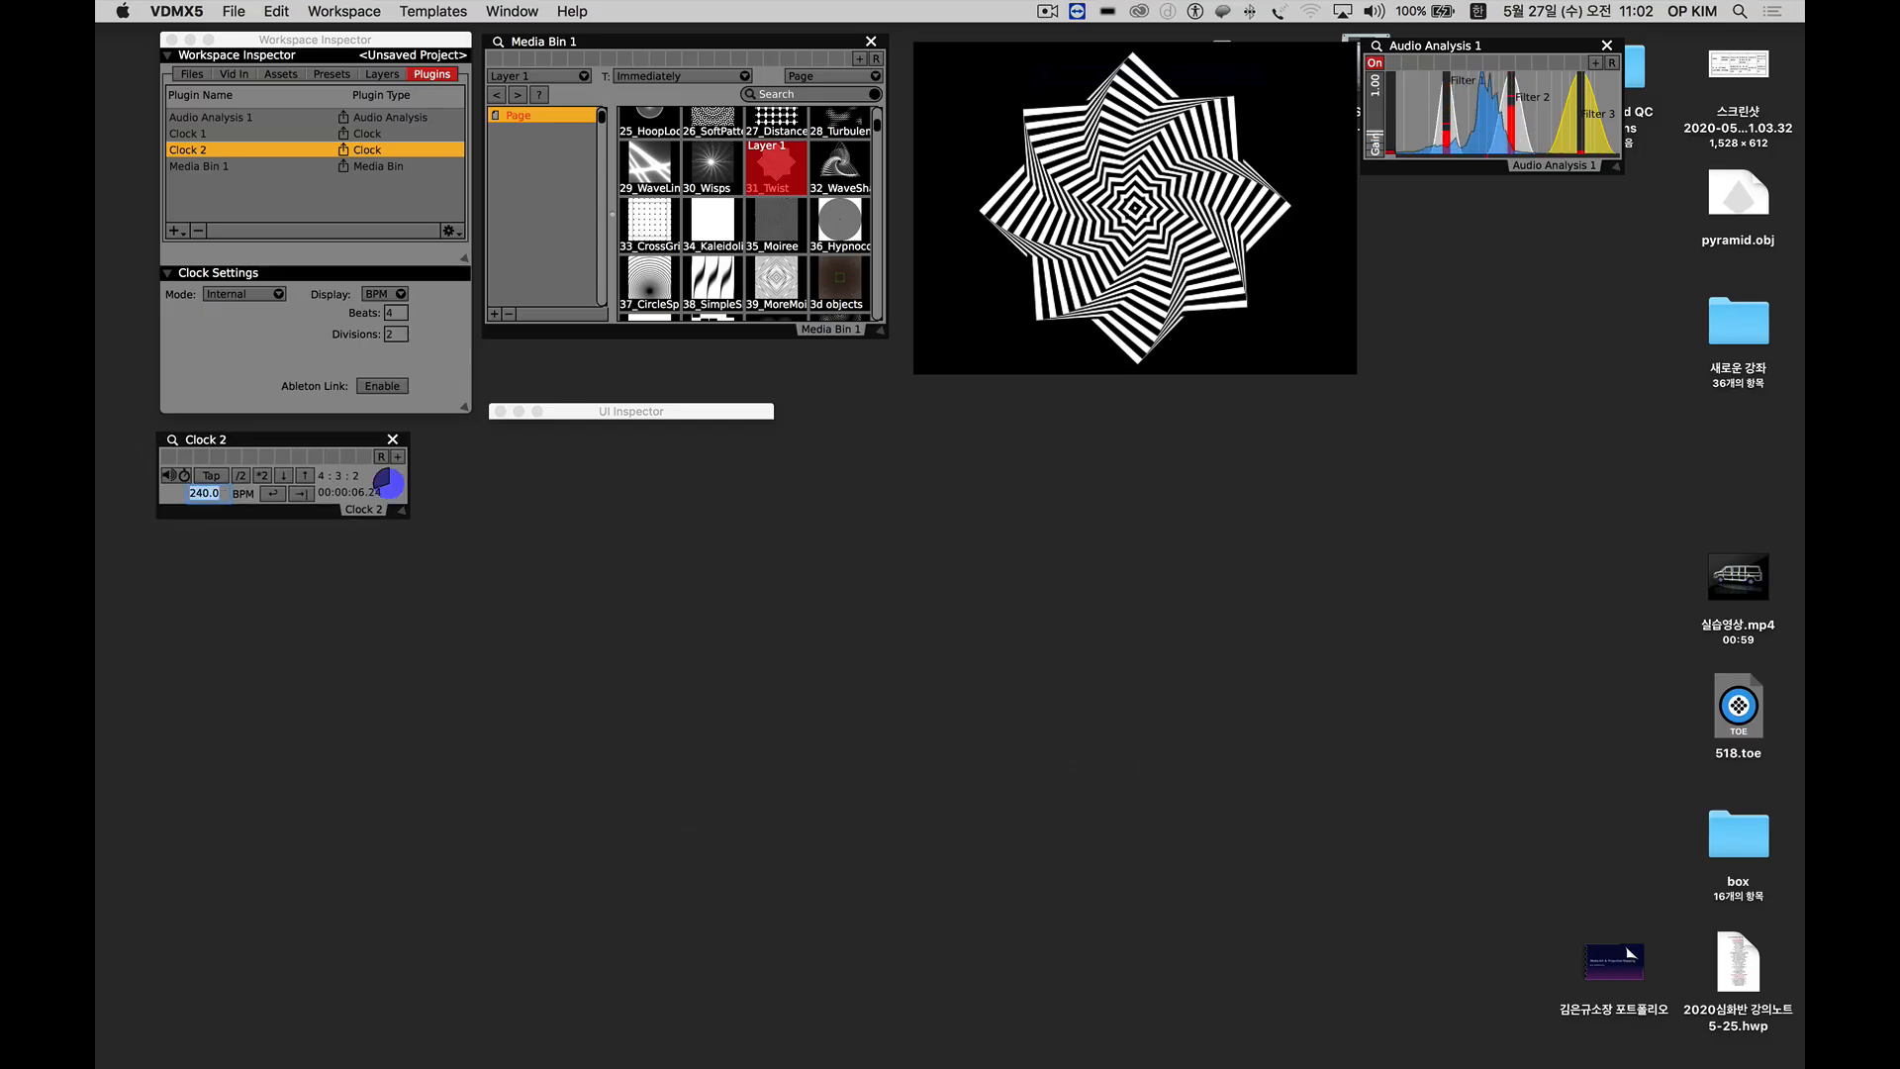
Add a third Clock plugin, place its window below Clock 2, and set its tempo to 75 BPM.
click(174, 231)
click(204, 273)
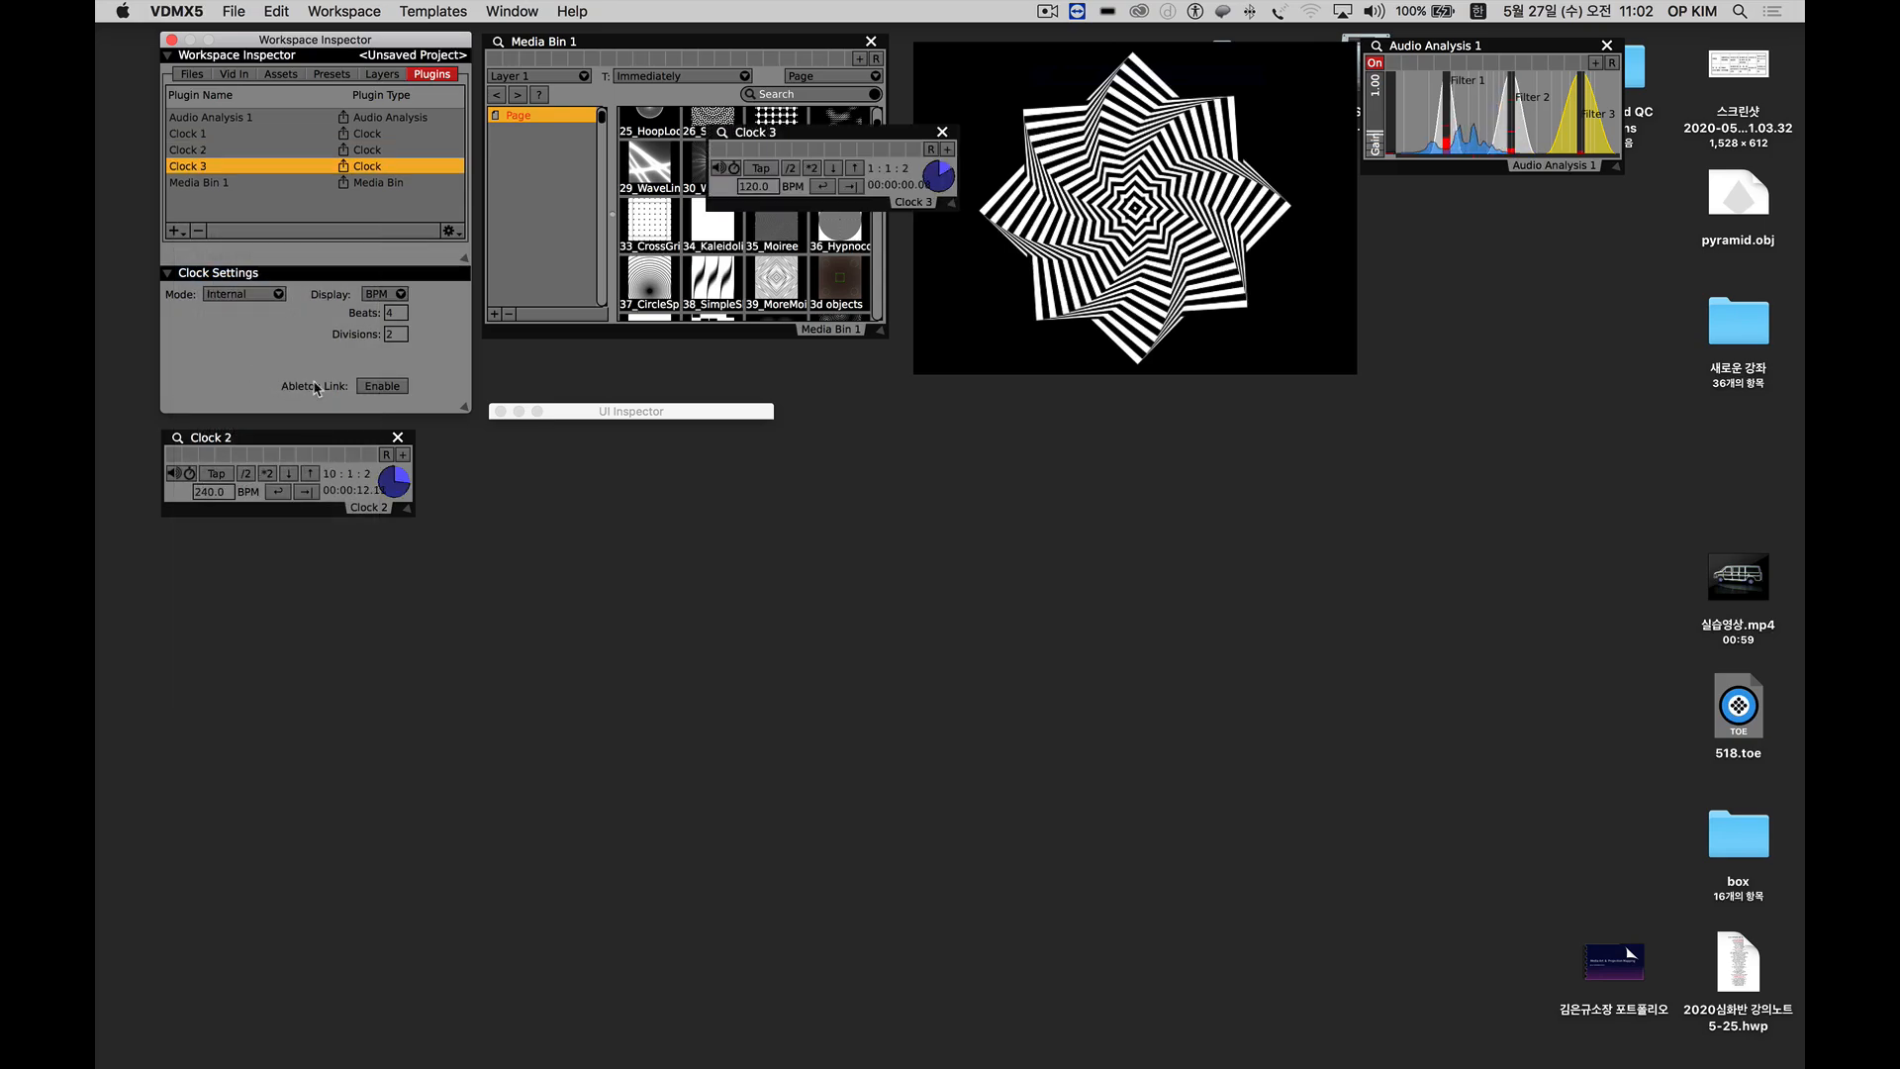
drag(827, 133, 163, 585)
text(75)
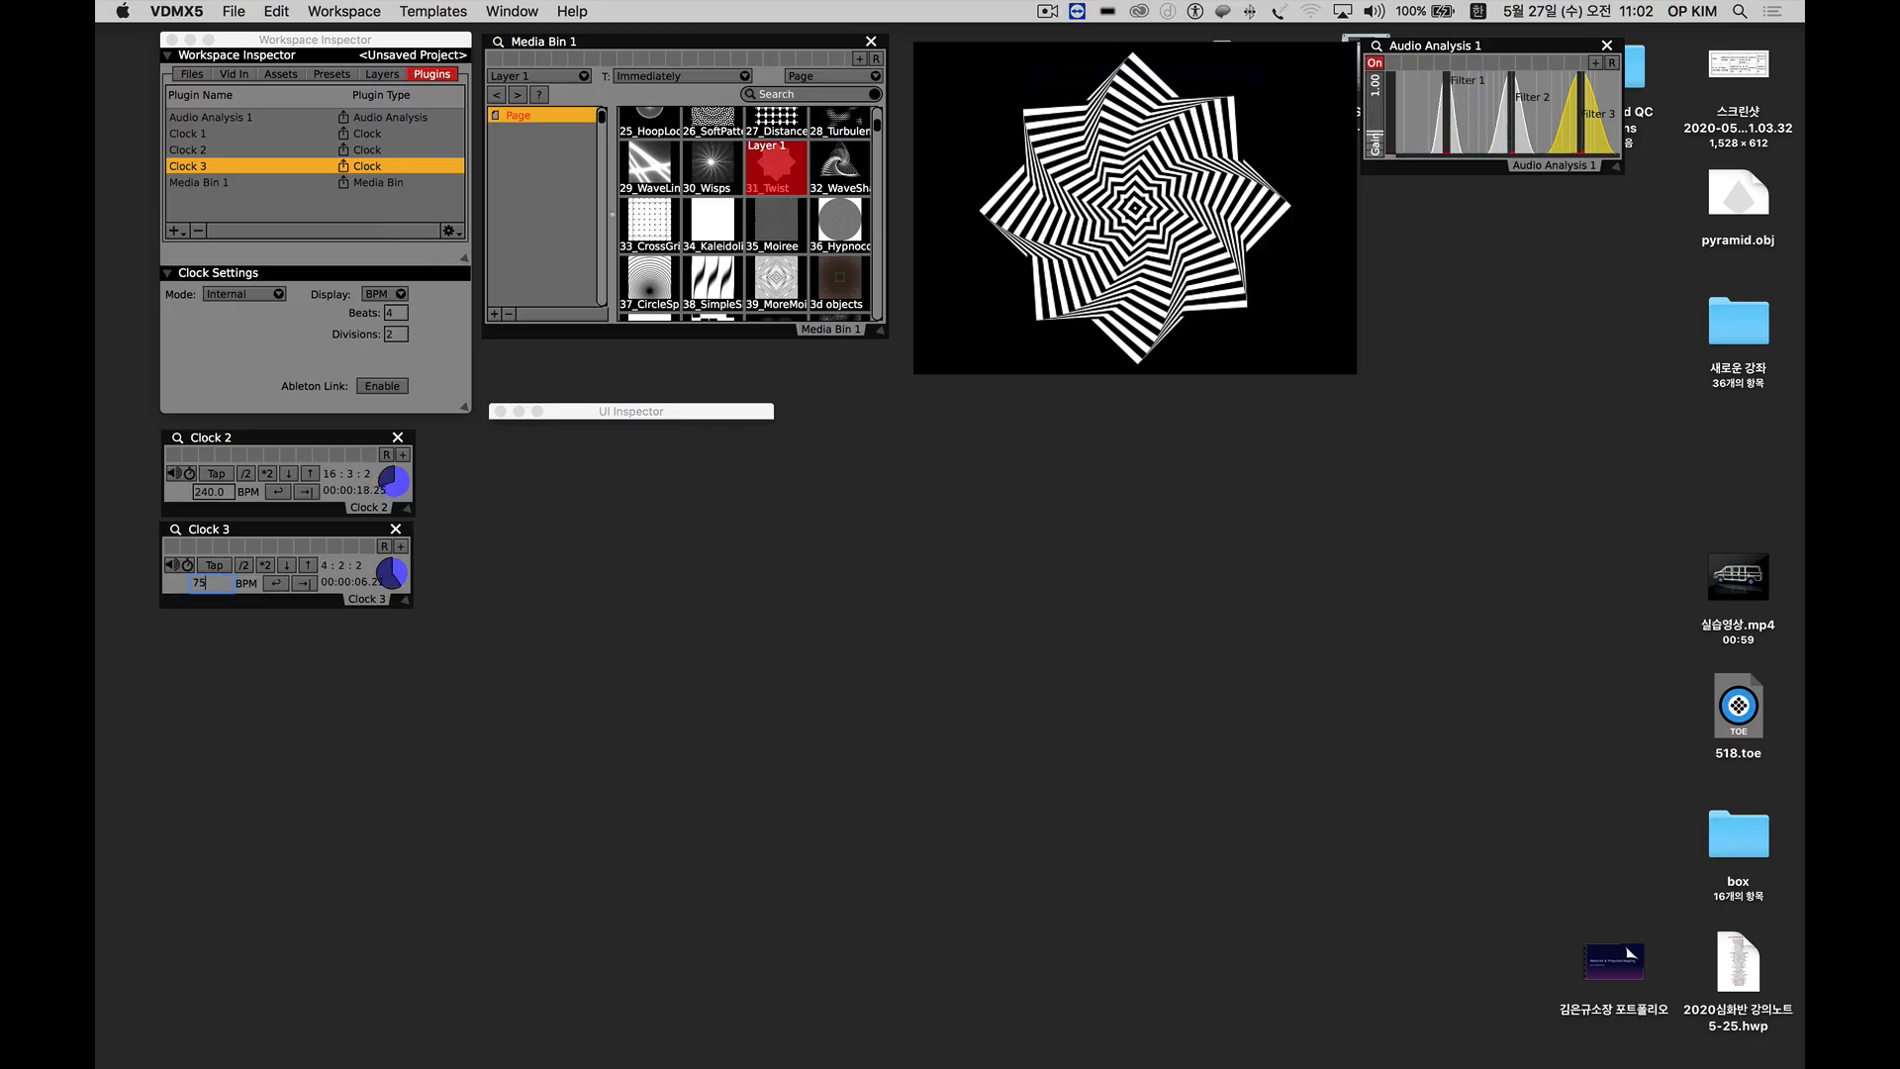
key(Return)
click(233, 651)
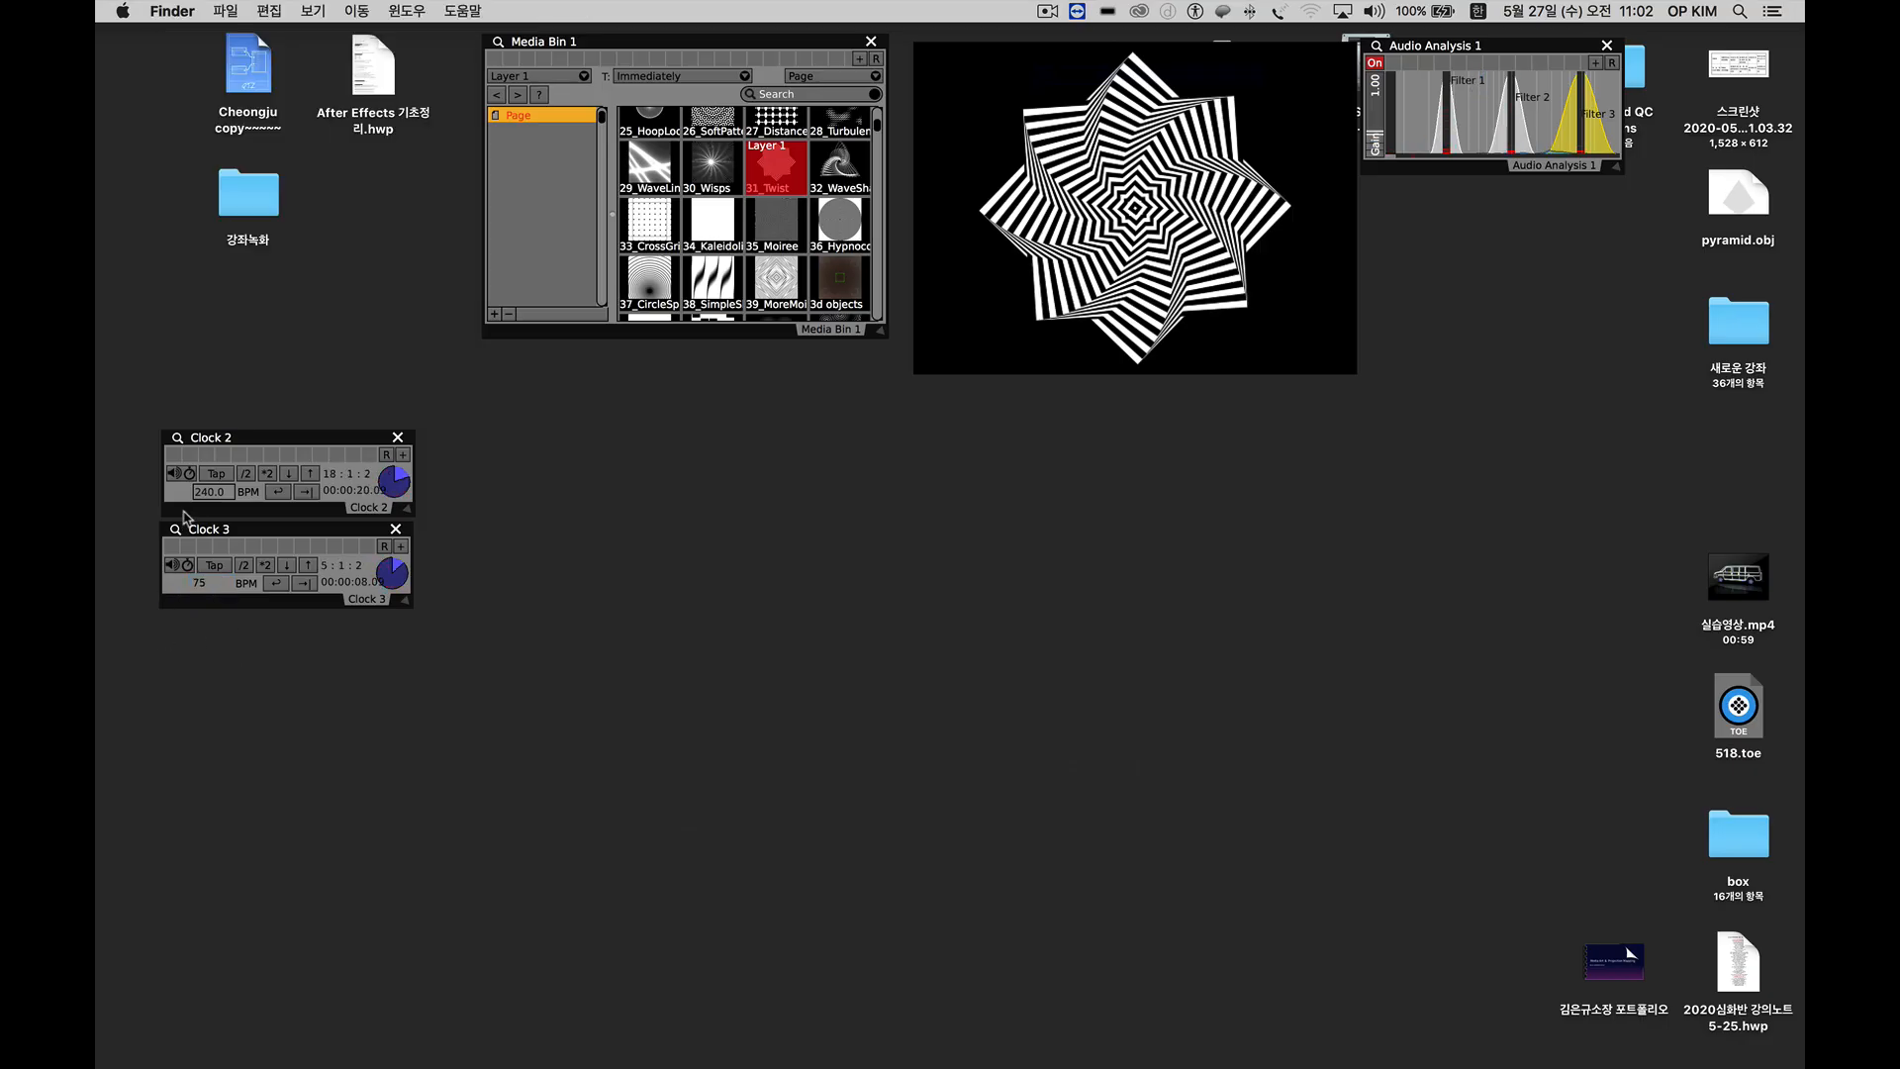
Show Clock 1 in the inspector and stack the Clock 2 and Clock 3 windows in order beneath it.
click(230, 442)
click(199, 135)
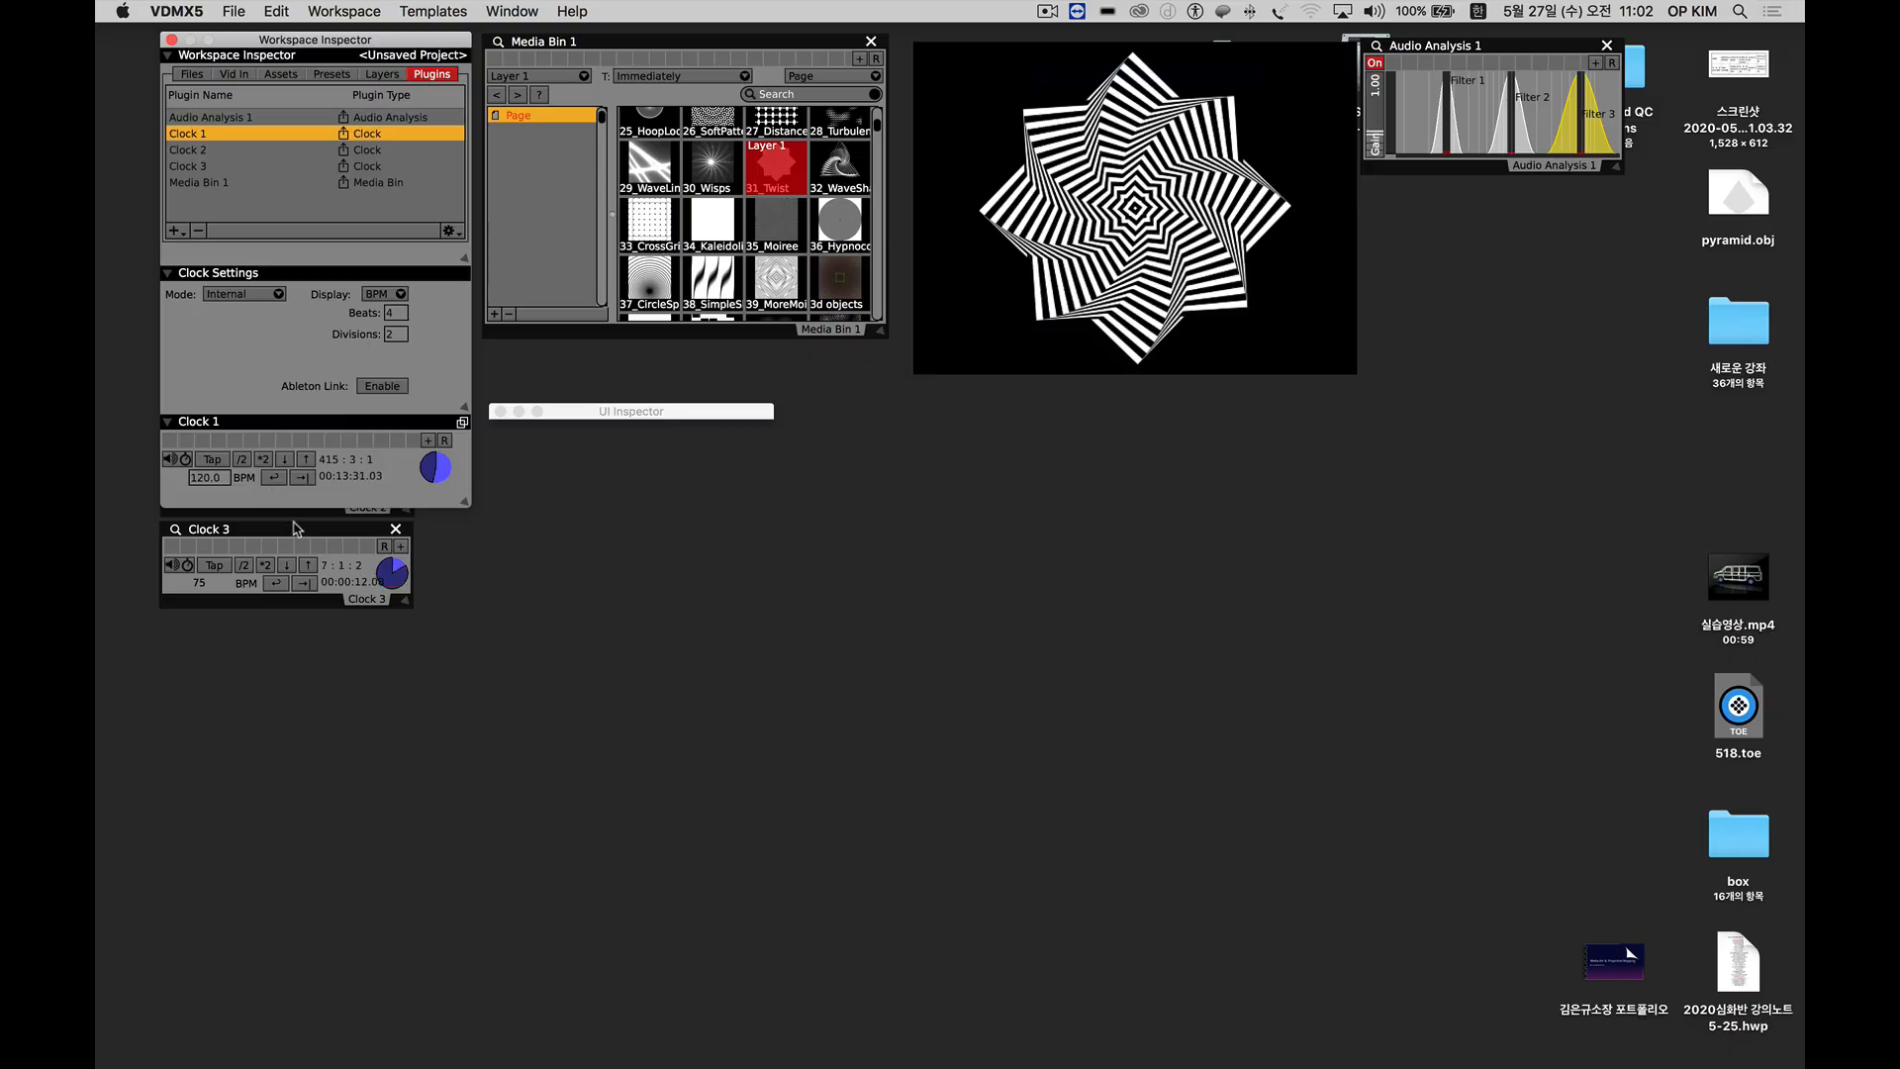
drag(287, 518, 287, 707)
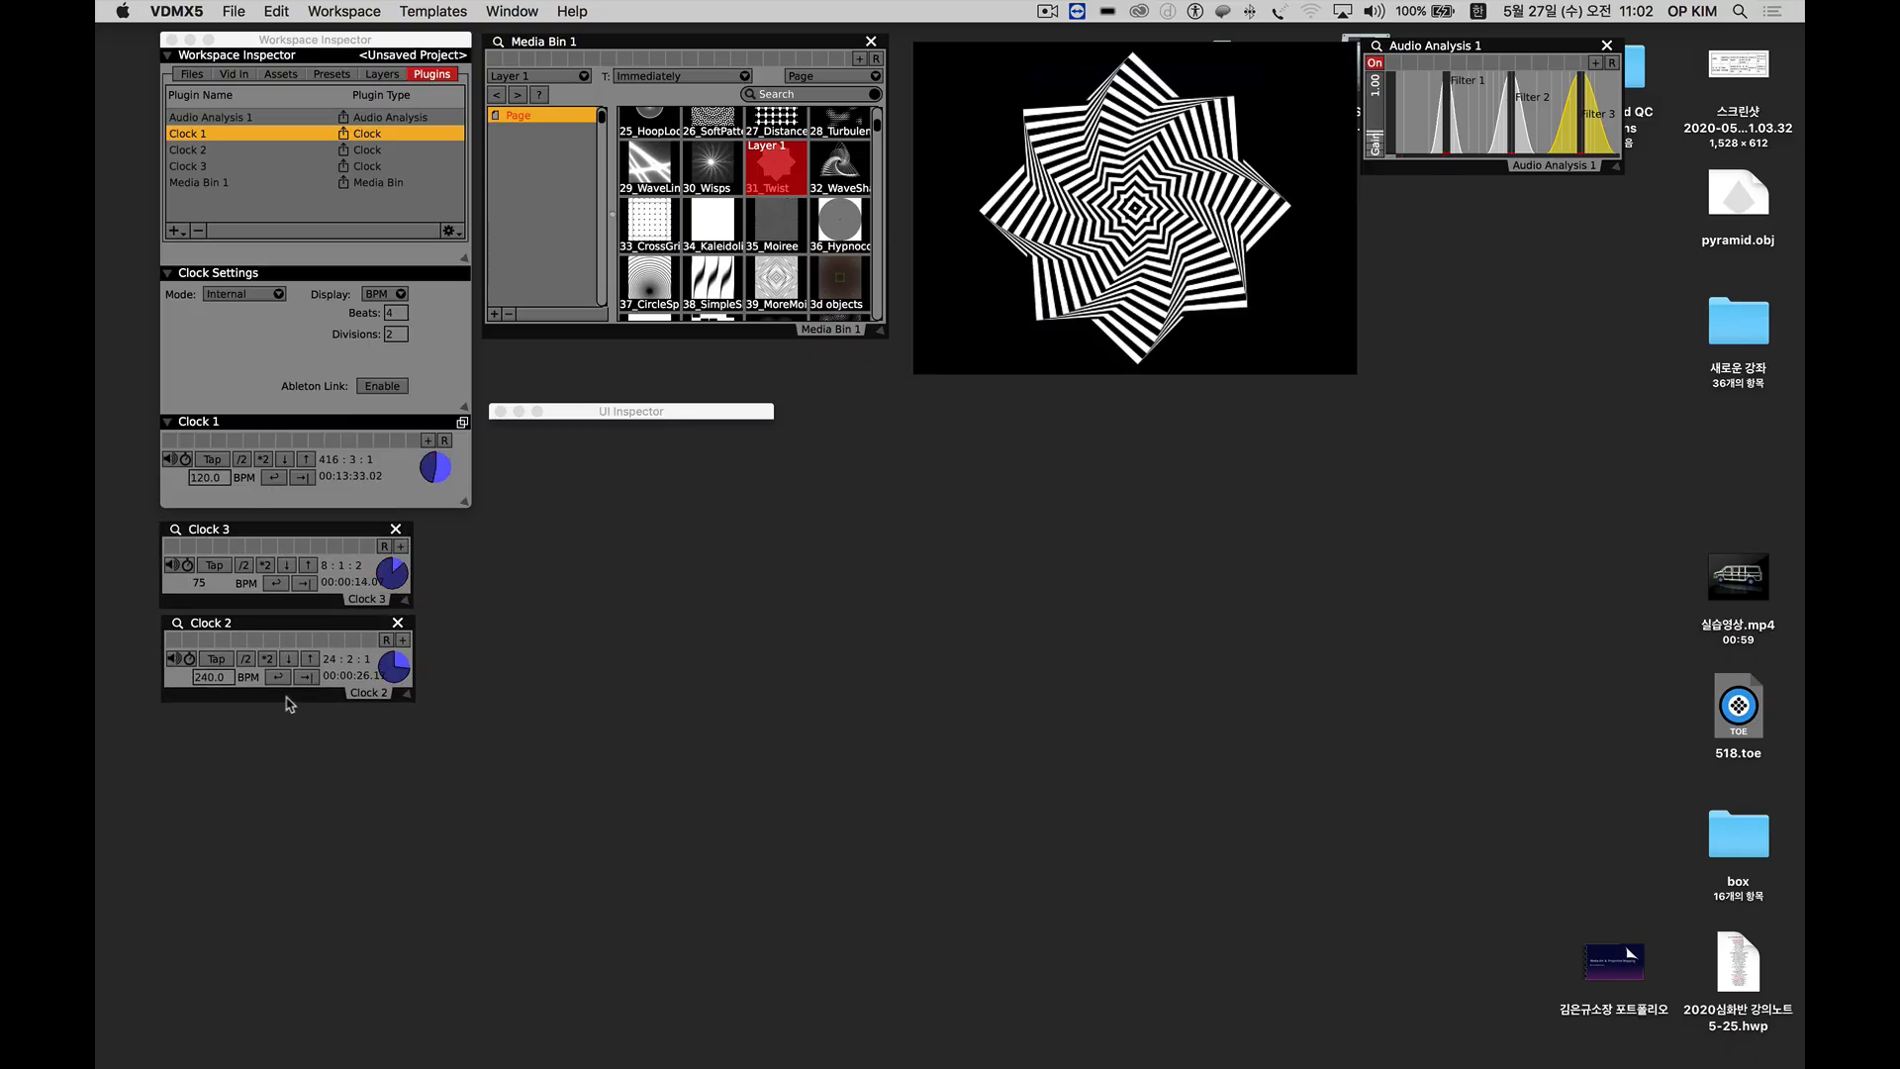
drag(233, 530, 236, 718)
drag(227, 632, 225, 535)
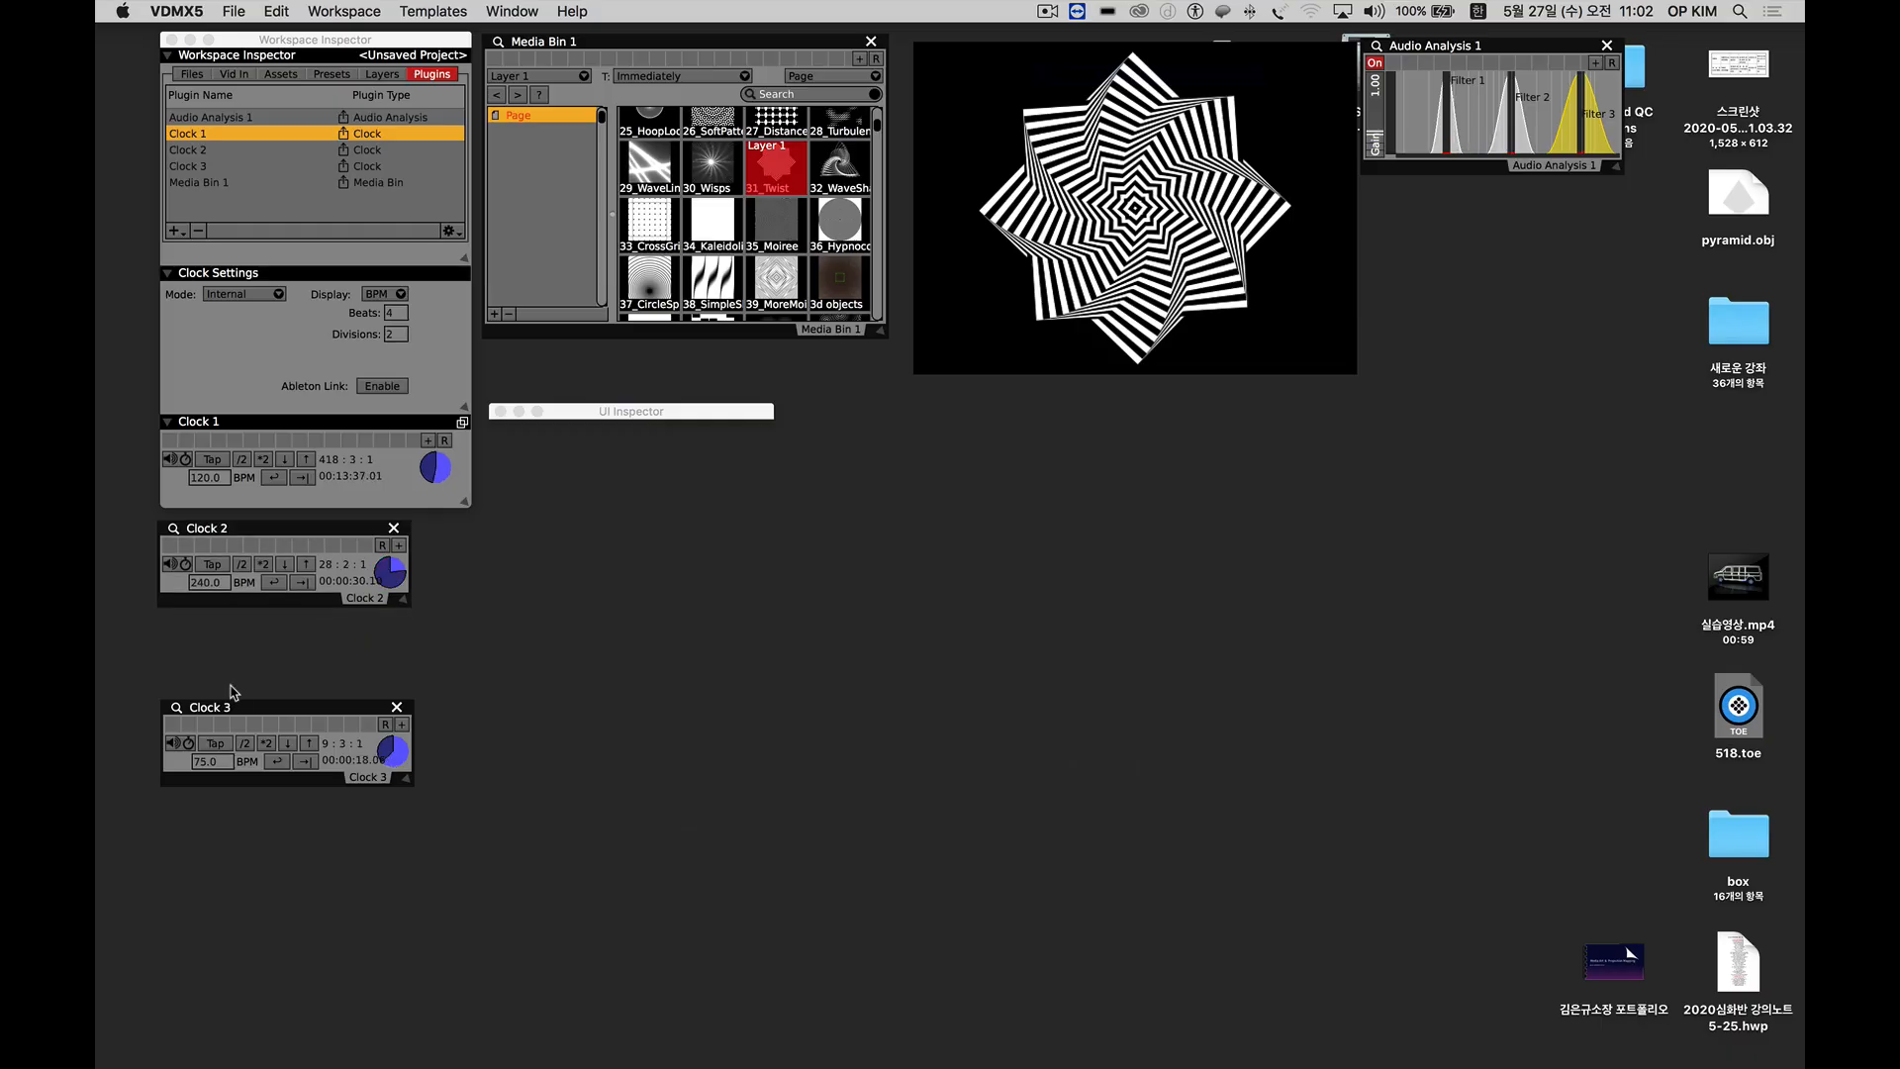
drag(241, 719, 236, 628)
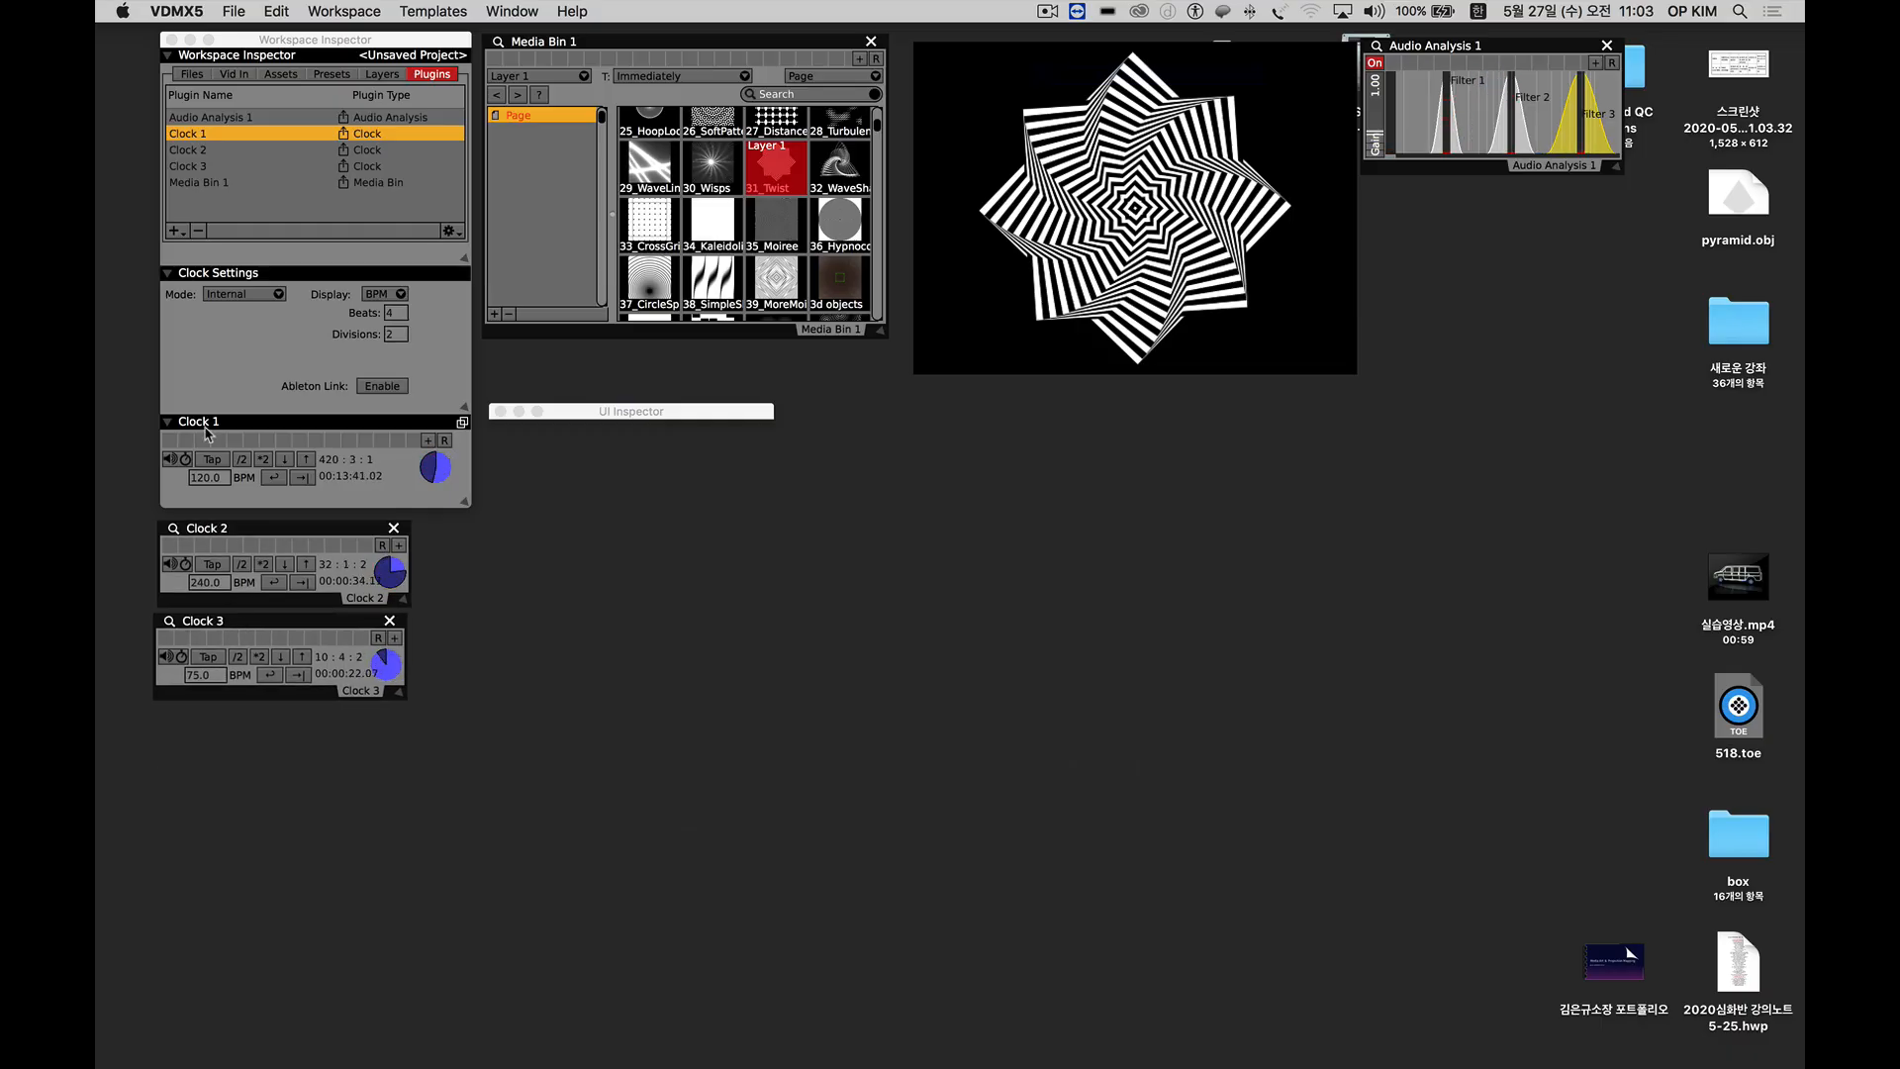
drag(327, 620, 328, 627)
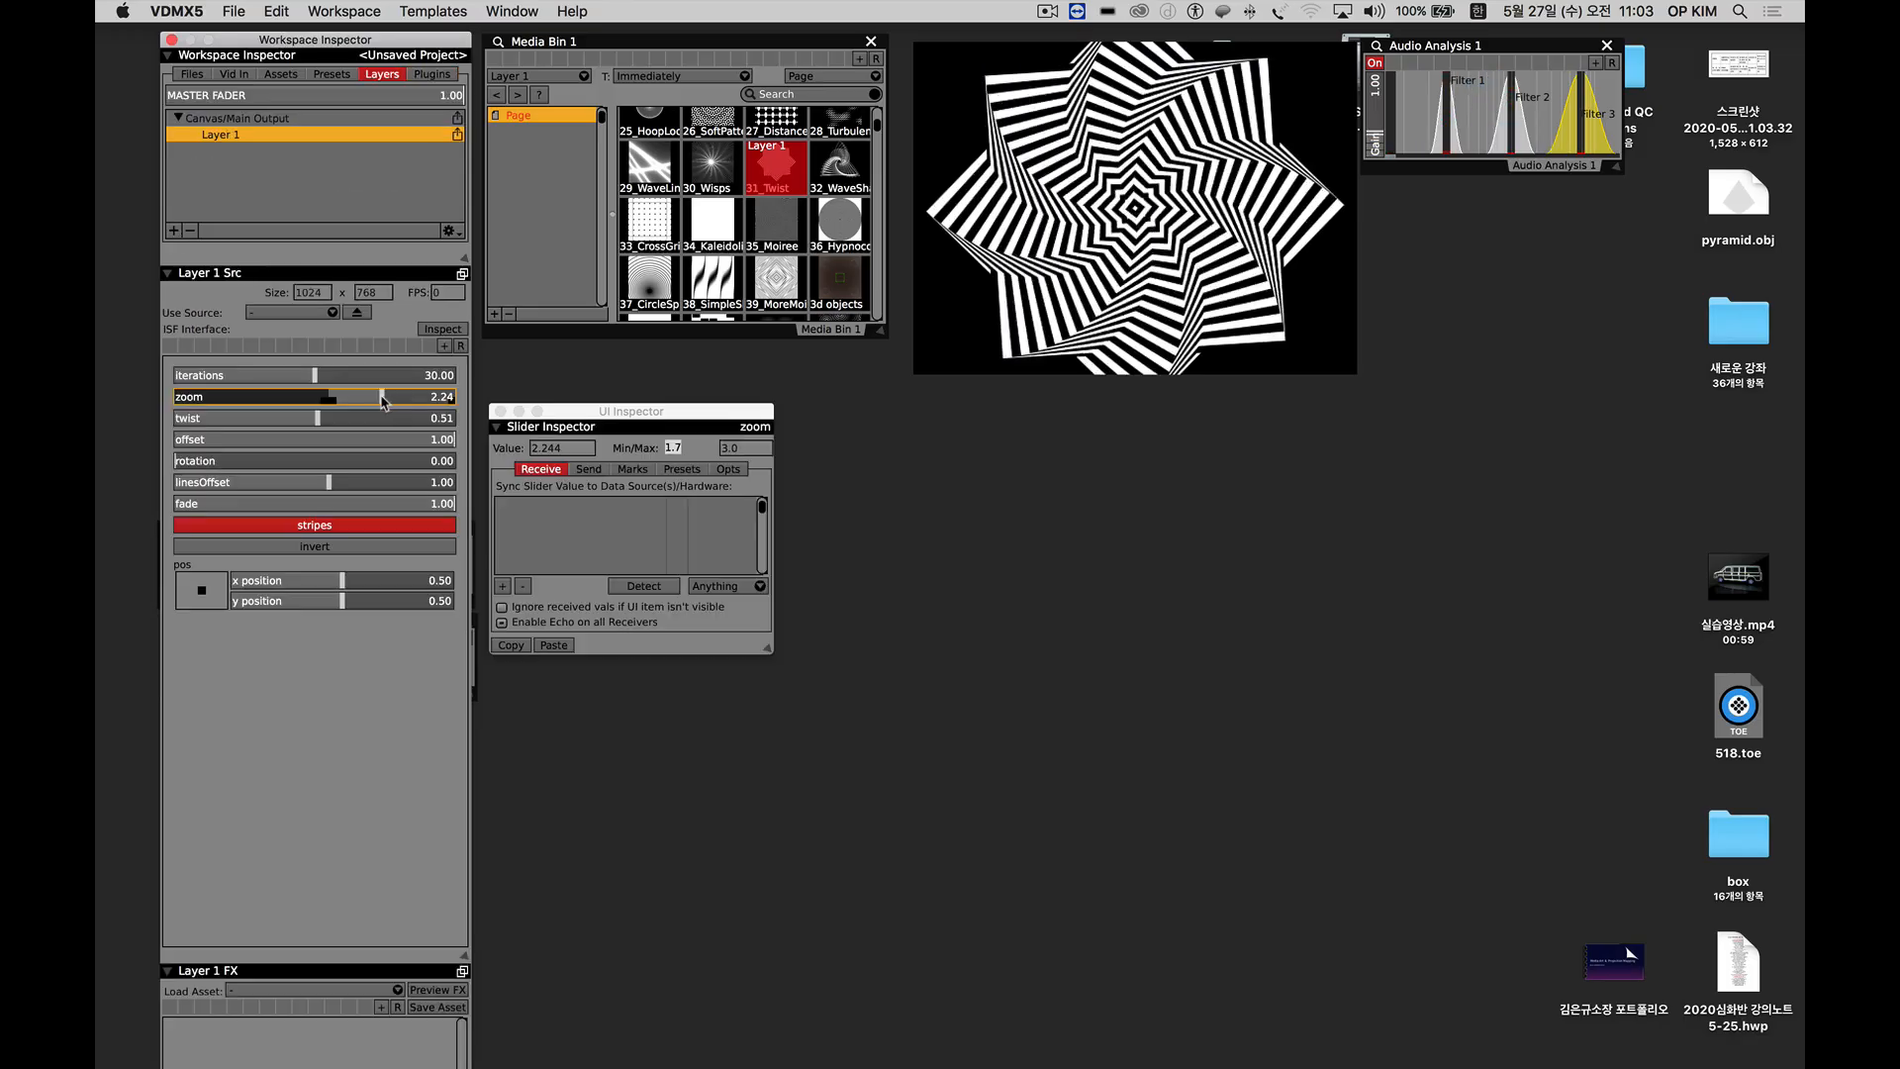
Set the zoom of the Layer 1 twist source to about 2.09.
drag(382, 397, 367, 402)
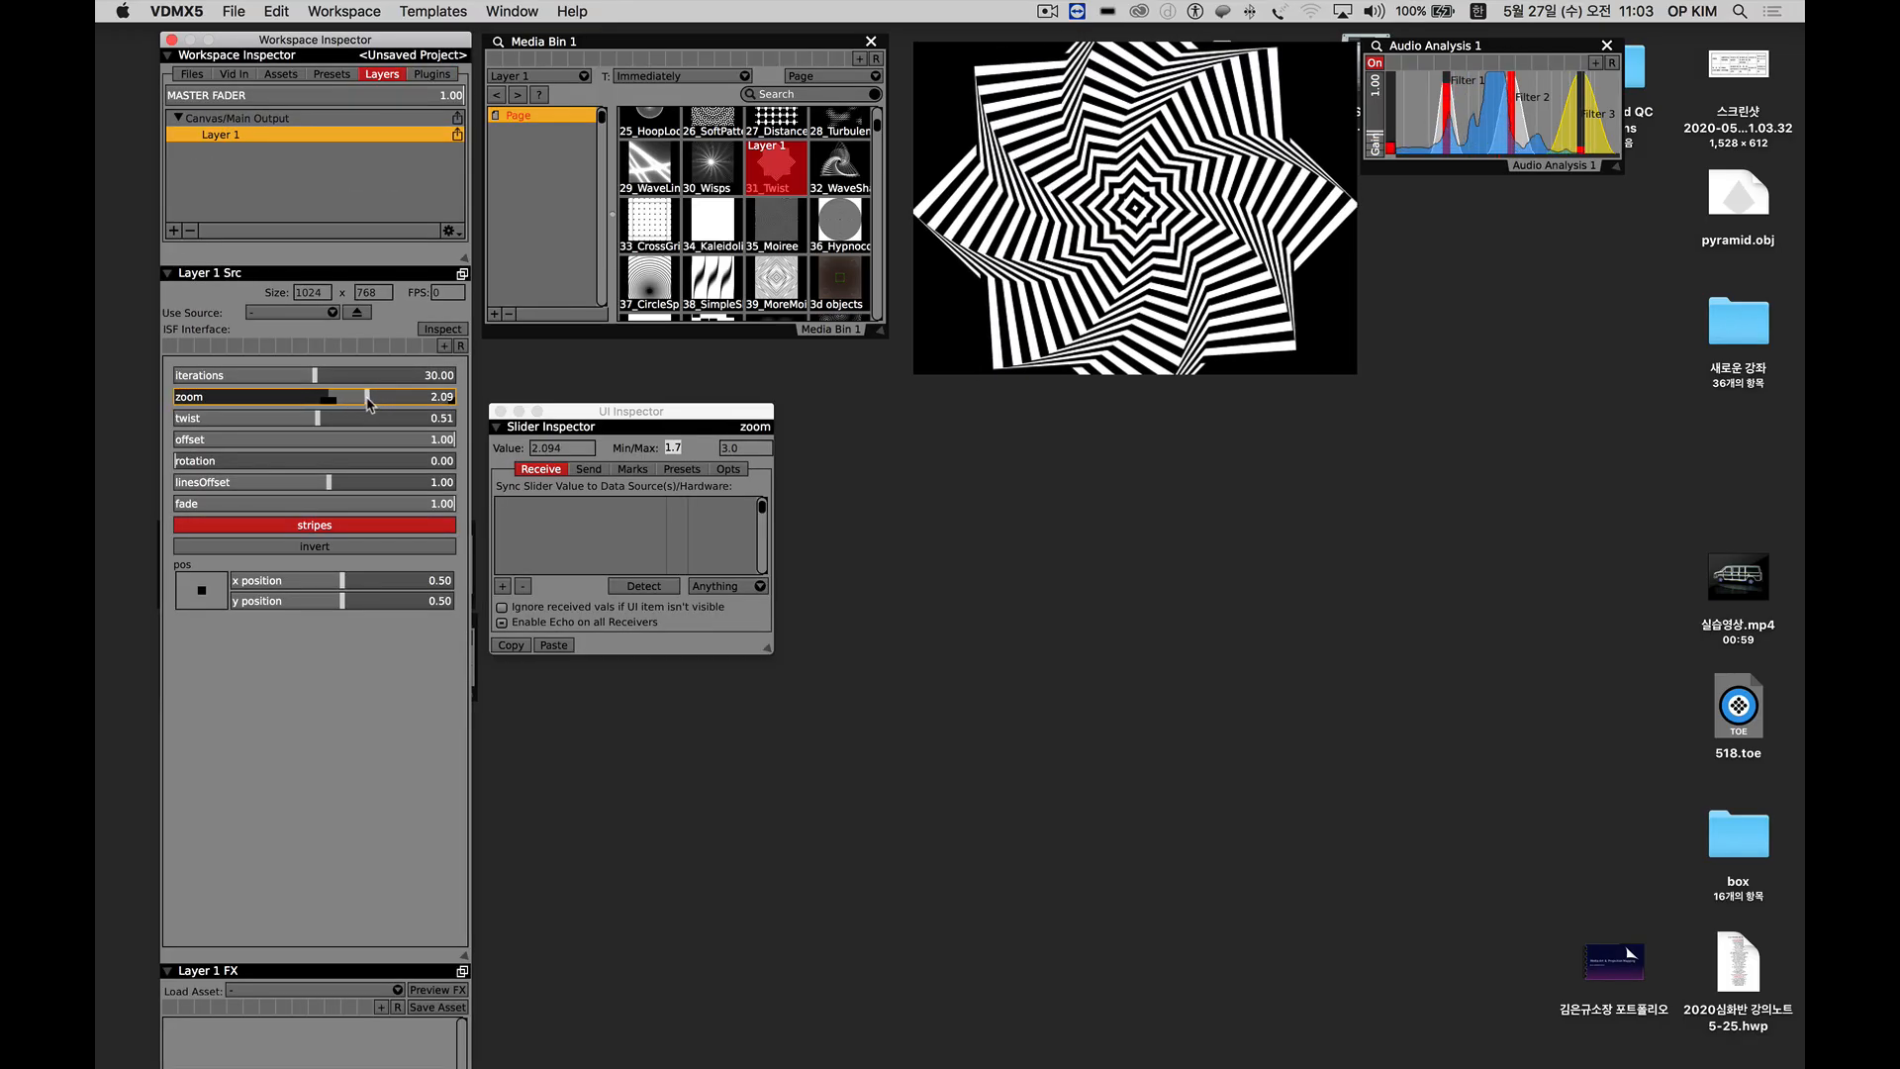
click(435, 74)
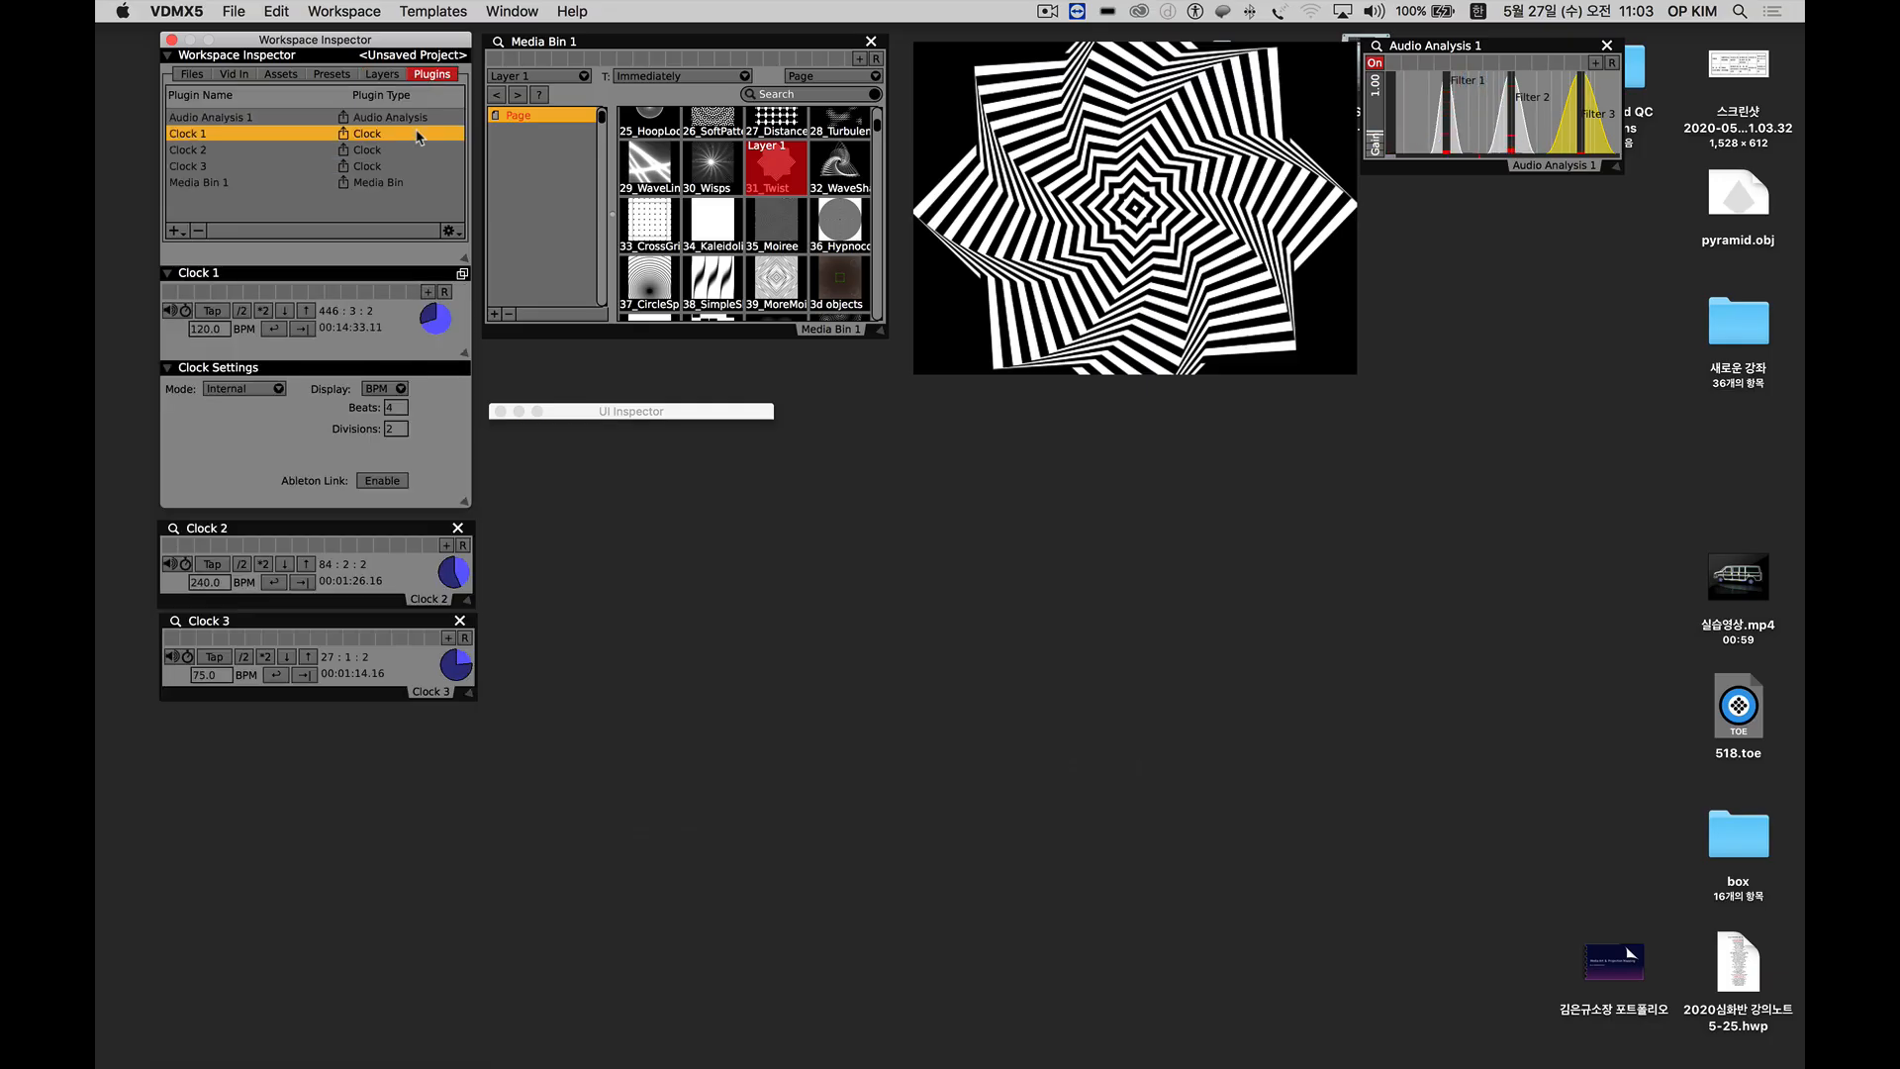
click(392, 75)
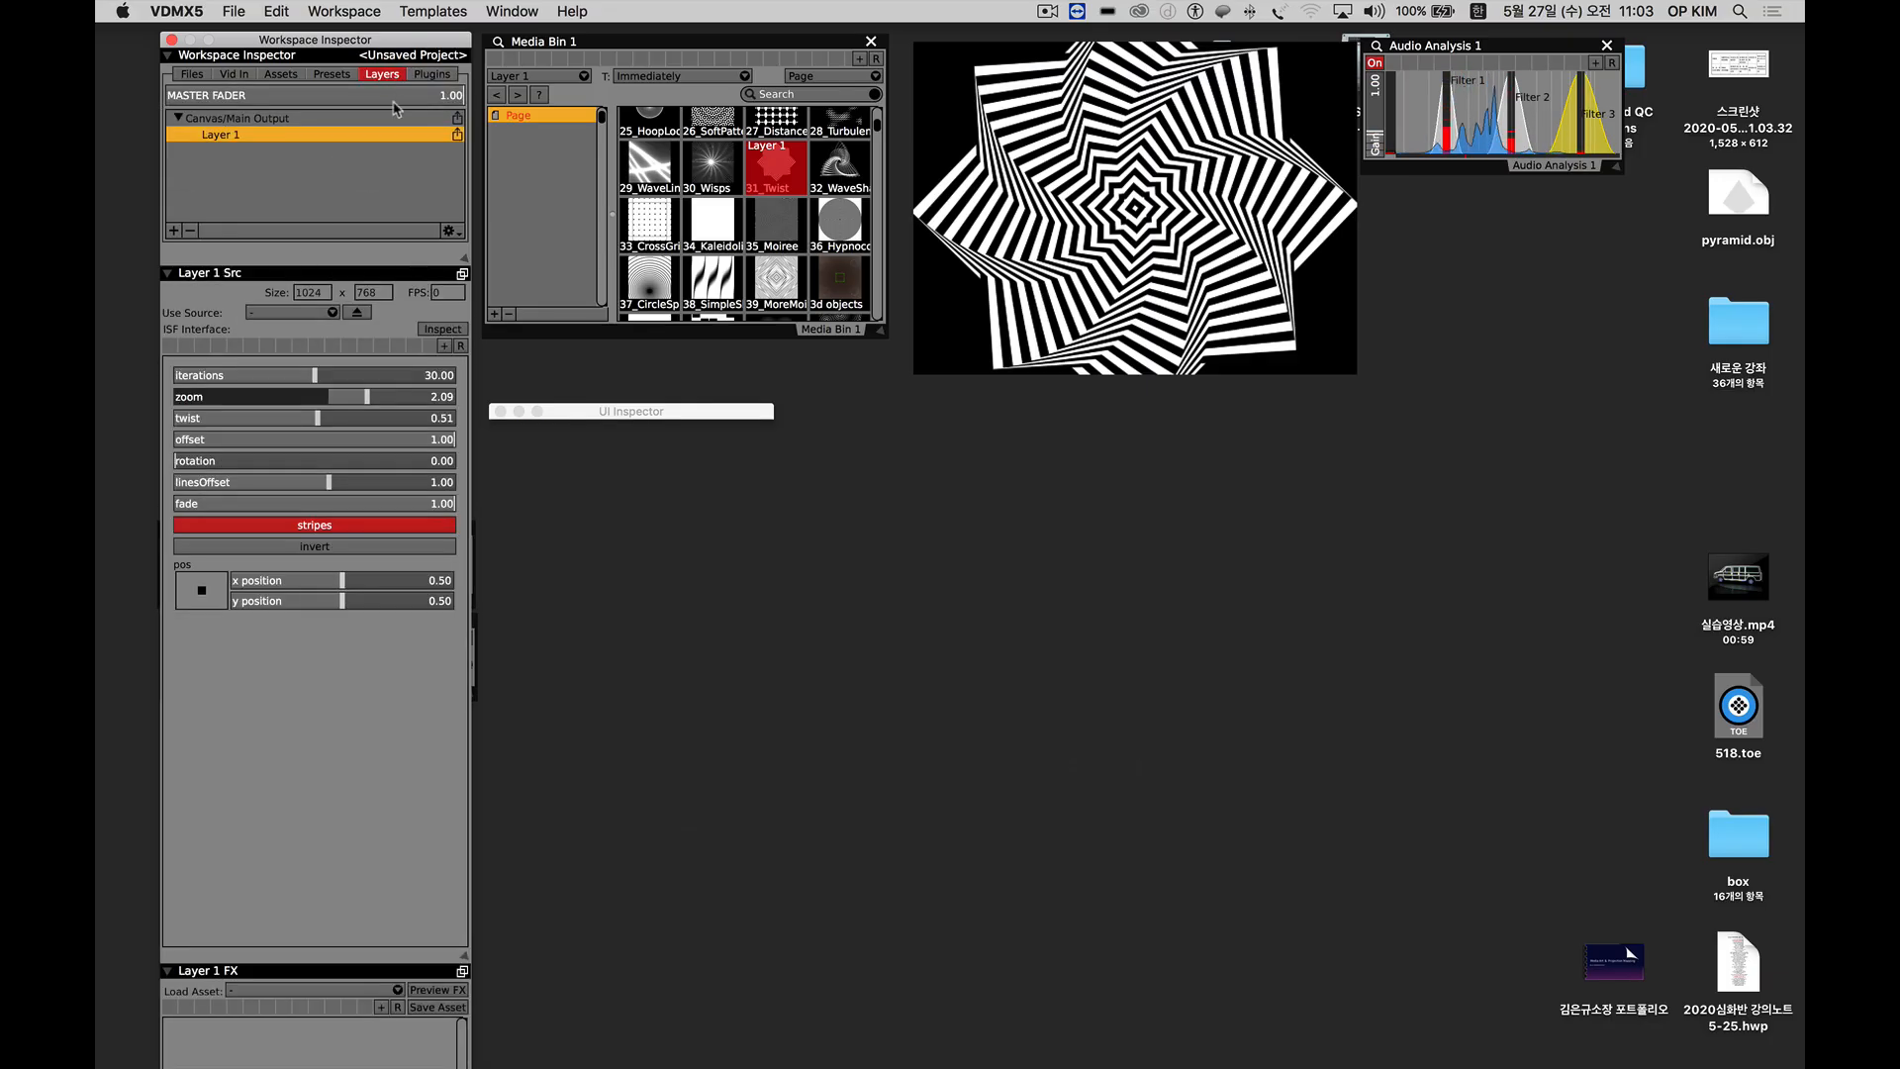
mouse_move(364, 398)
mouse_down()
mouse_move(341, 398)
mouse_move(430, 399)
mouse_move(368, 402)
mouse_up()
Drive the Layer 1 zoom slider from the MeasurePosition data source of Clock 1.
right_click(366, 403)
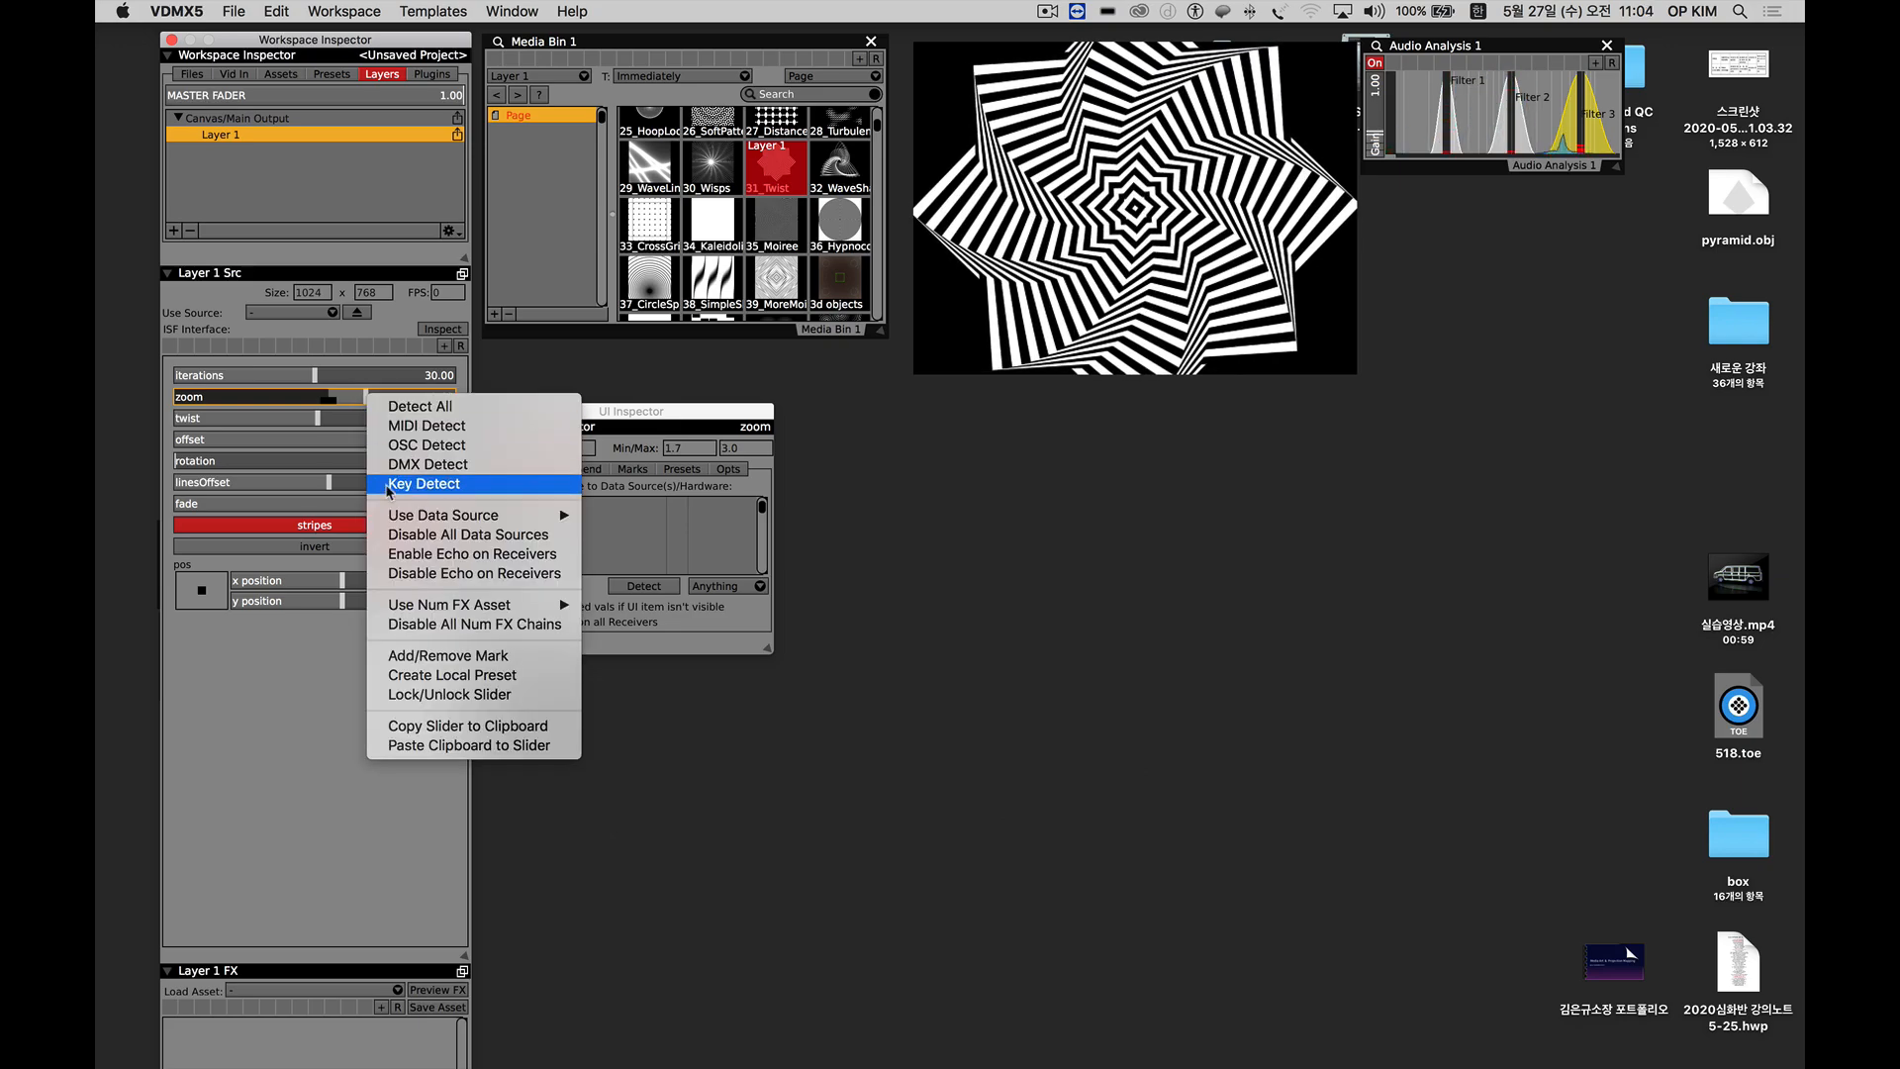
mouse_move(399, 521)
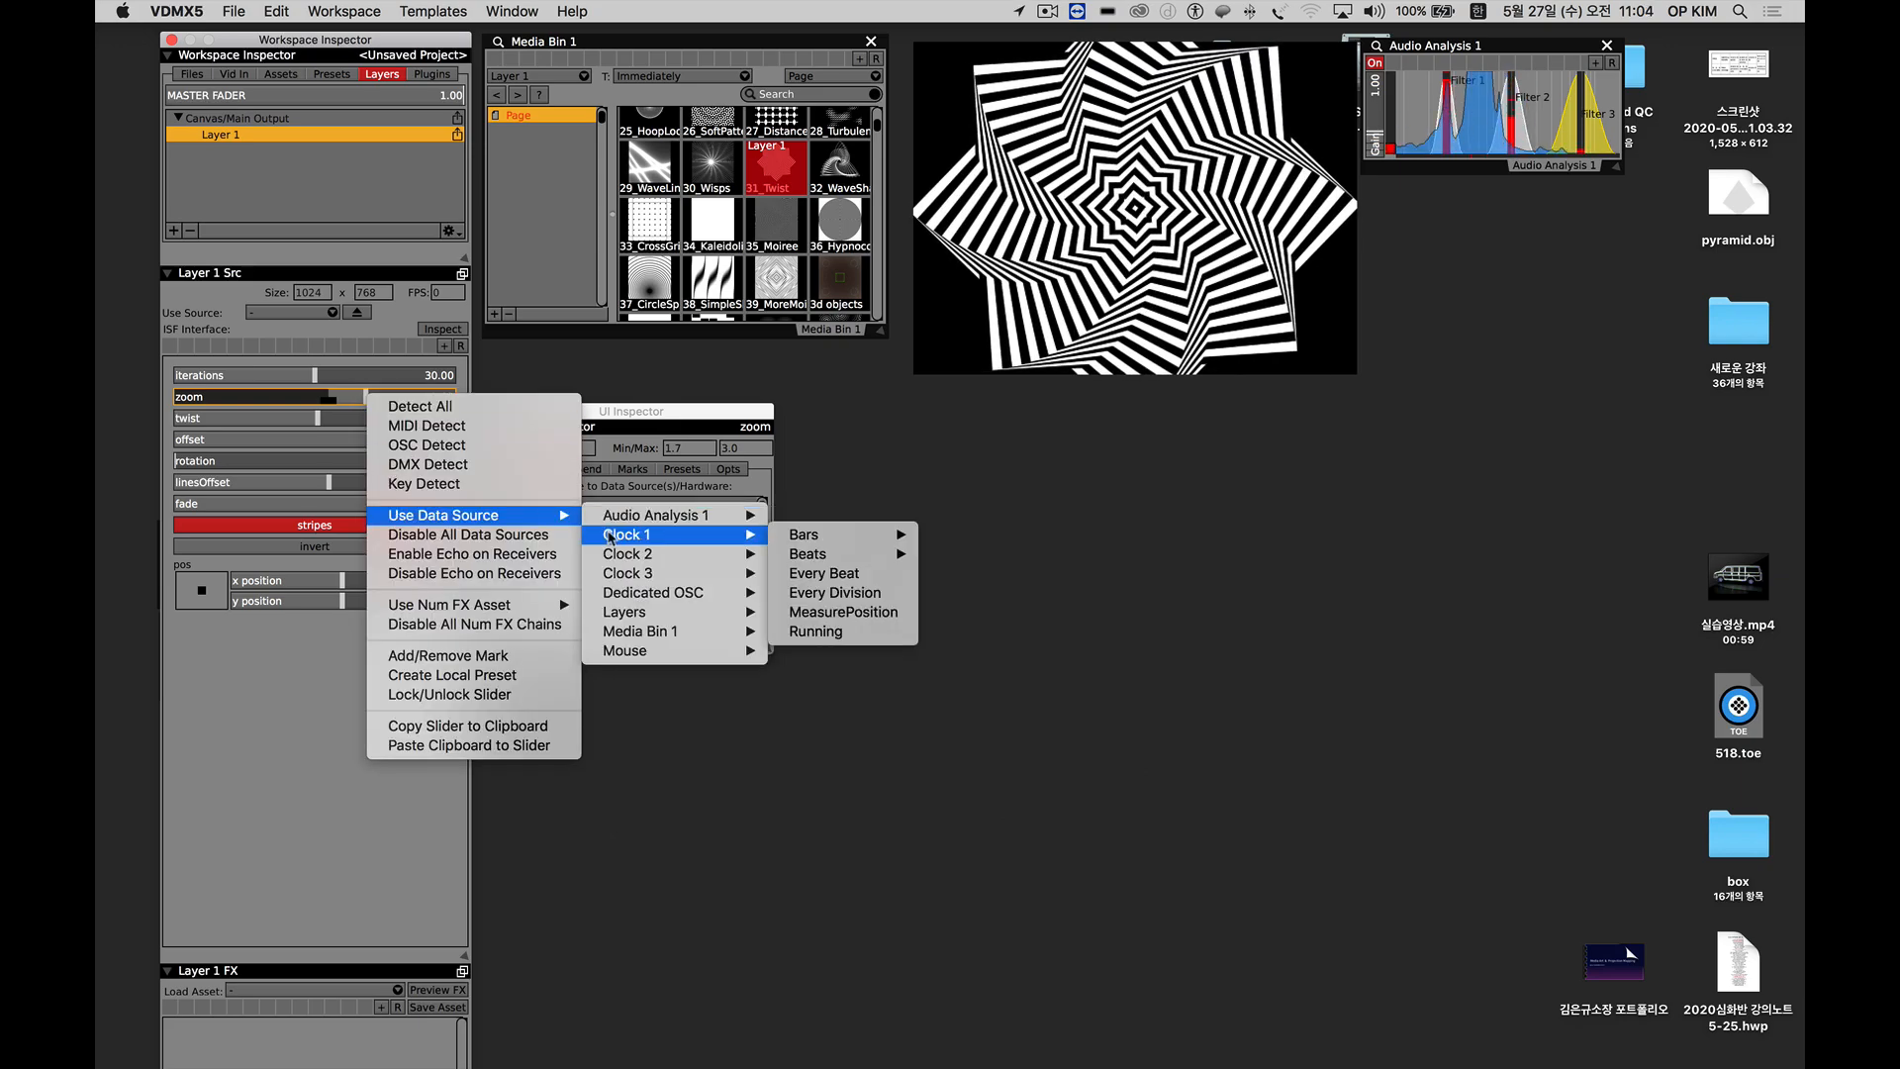
mouse_move(625, 538)
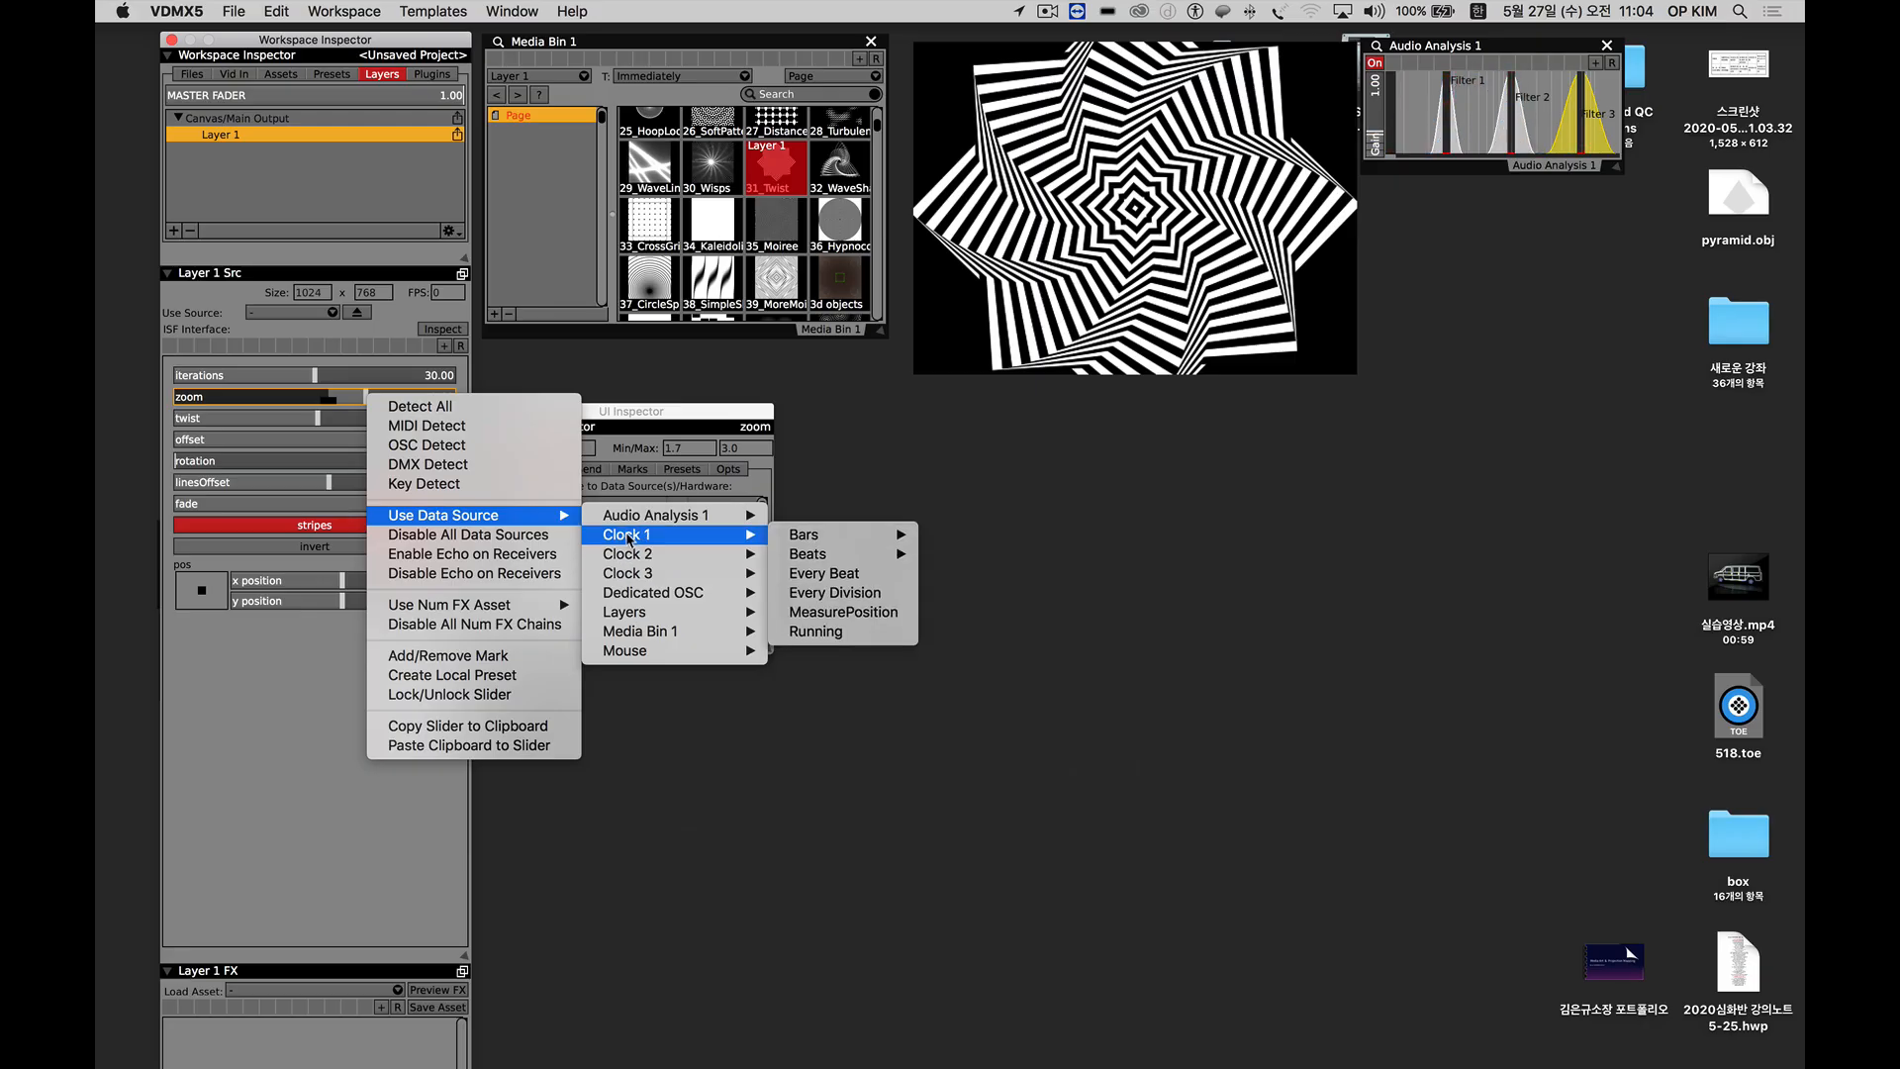
mouse_move(842, 538)
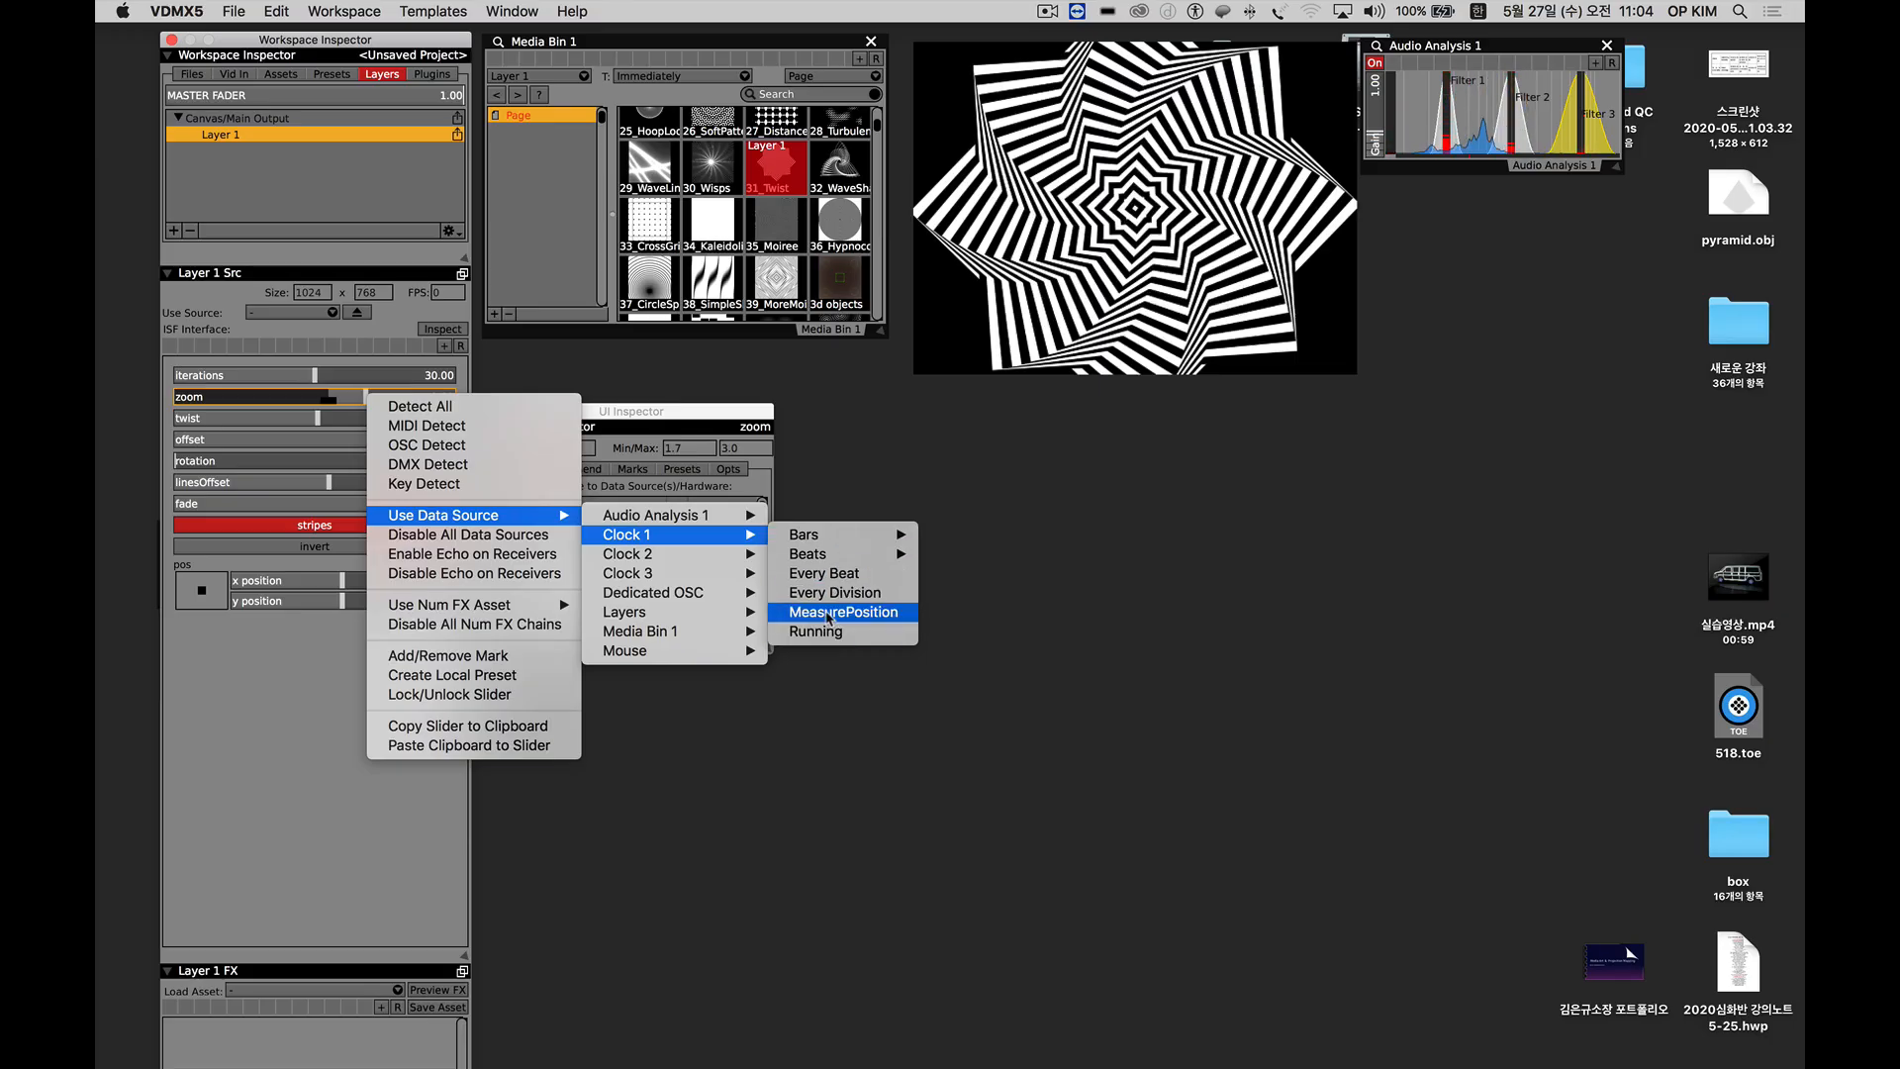
click(829, 615)
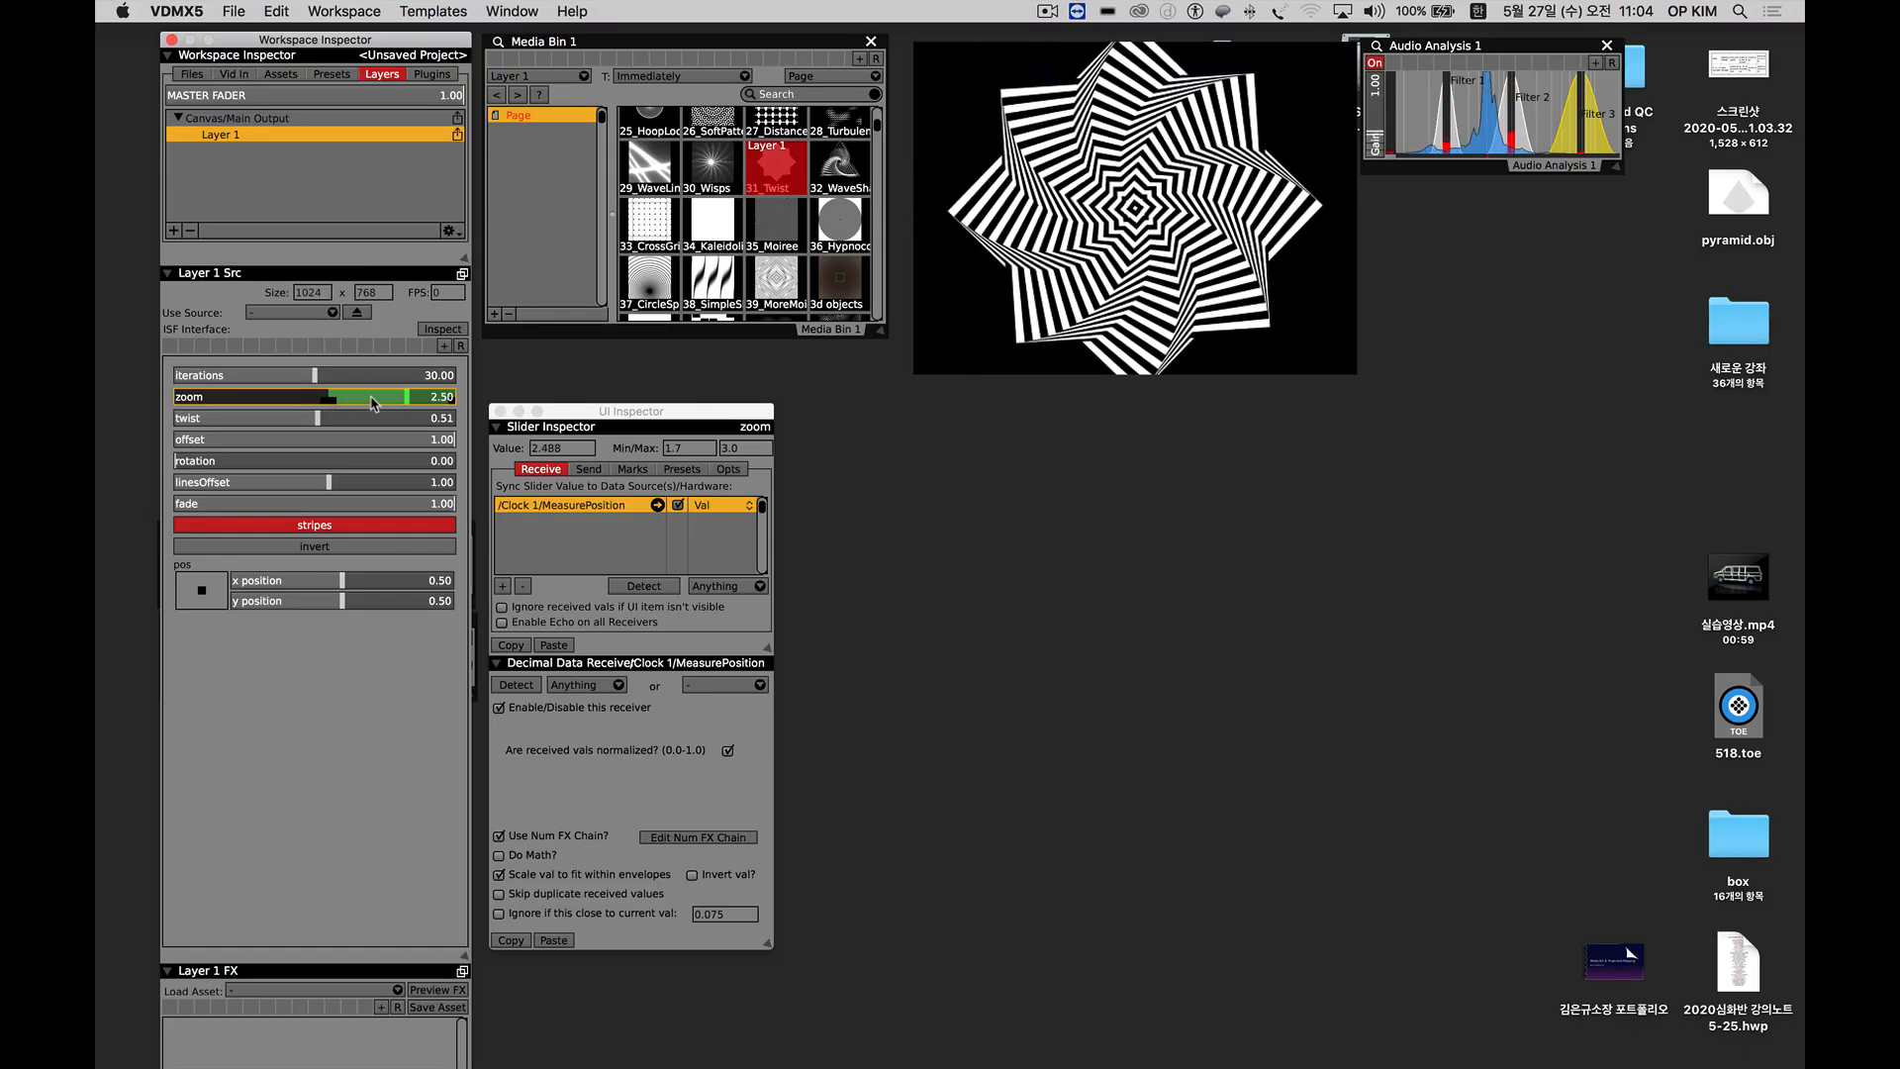
Drive the Layer 1 zoom slider from the MeasurePosition data source of Clock 2.
right_click(372, 404)
mouse_move(475, 514)
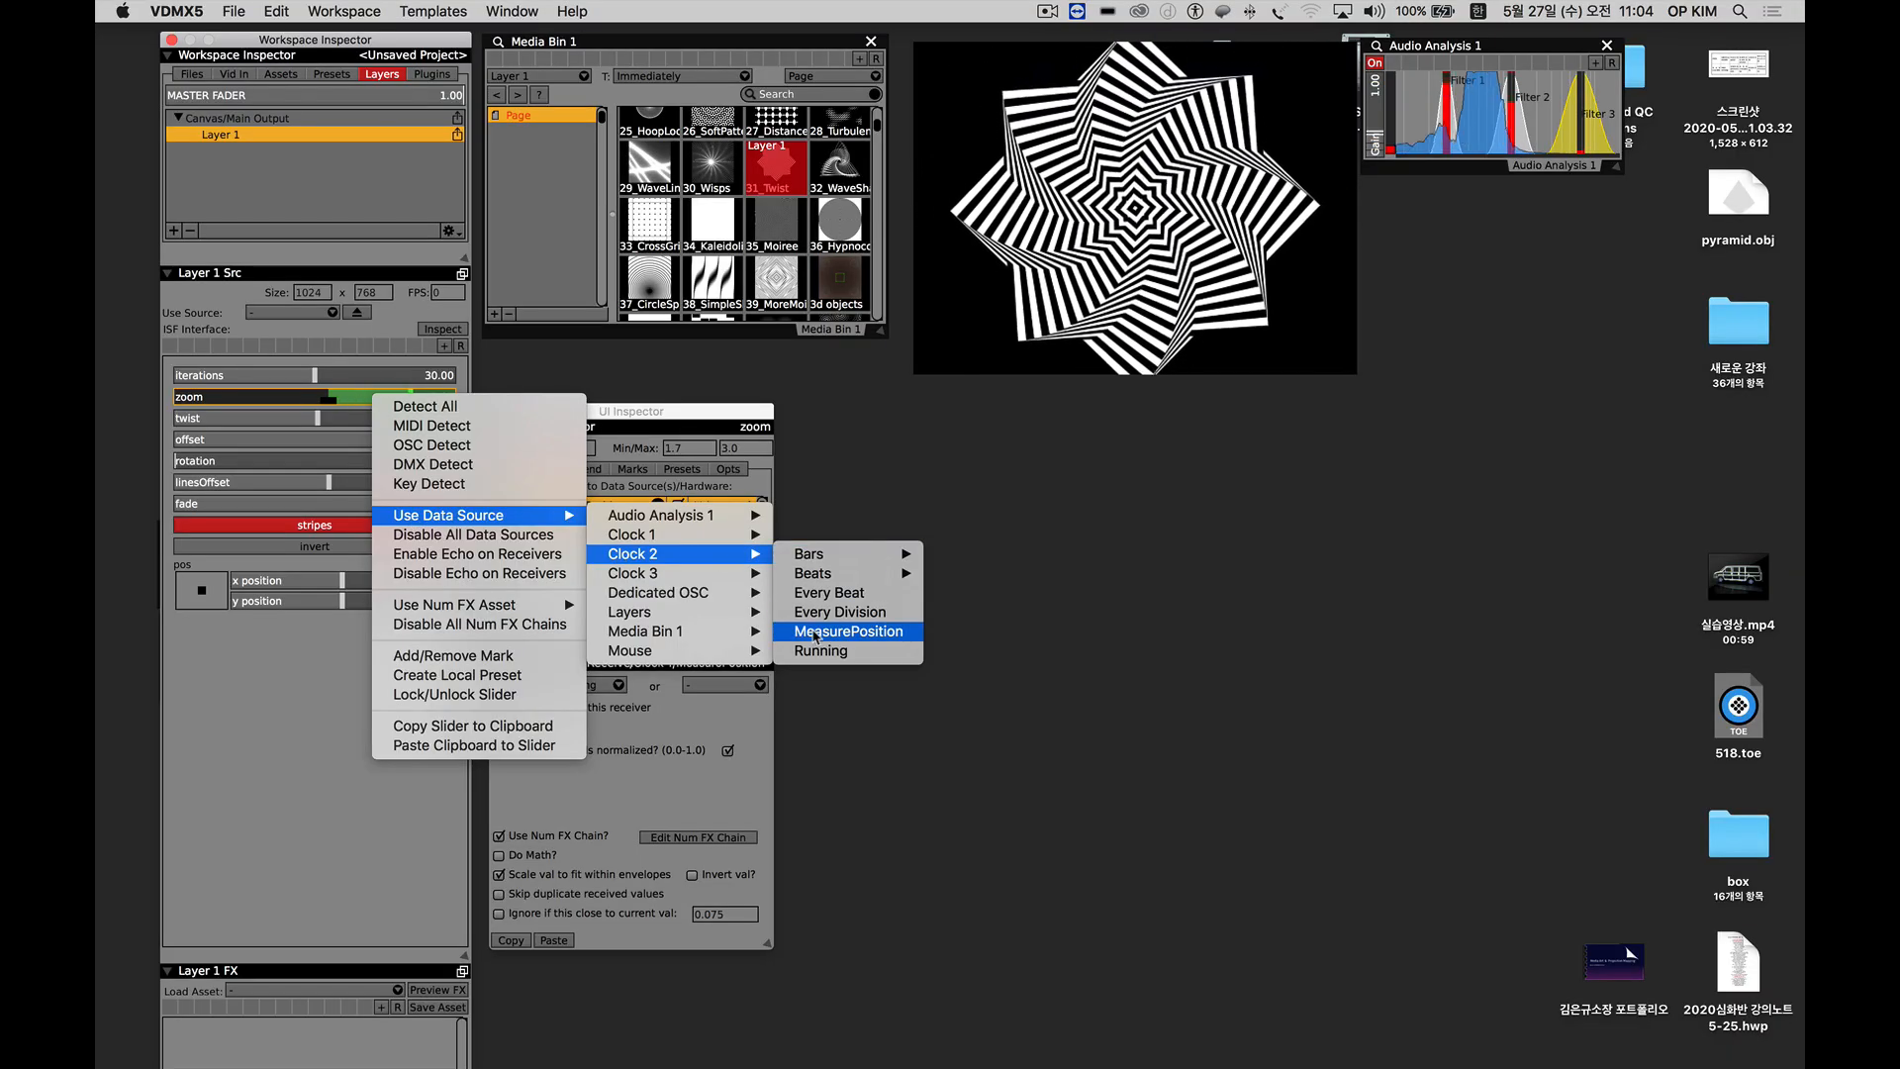
click(814, 631)
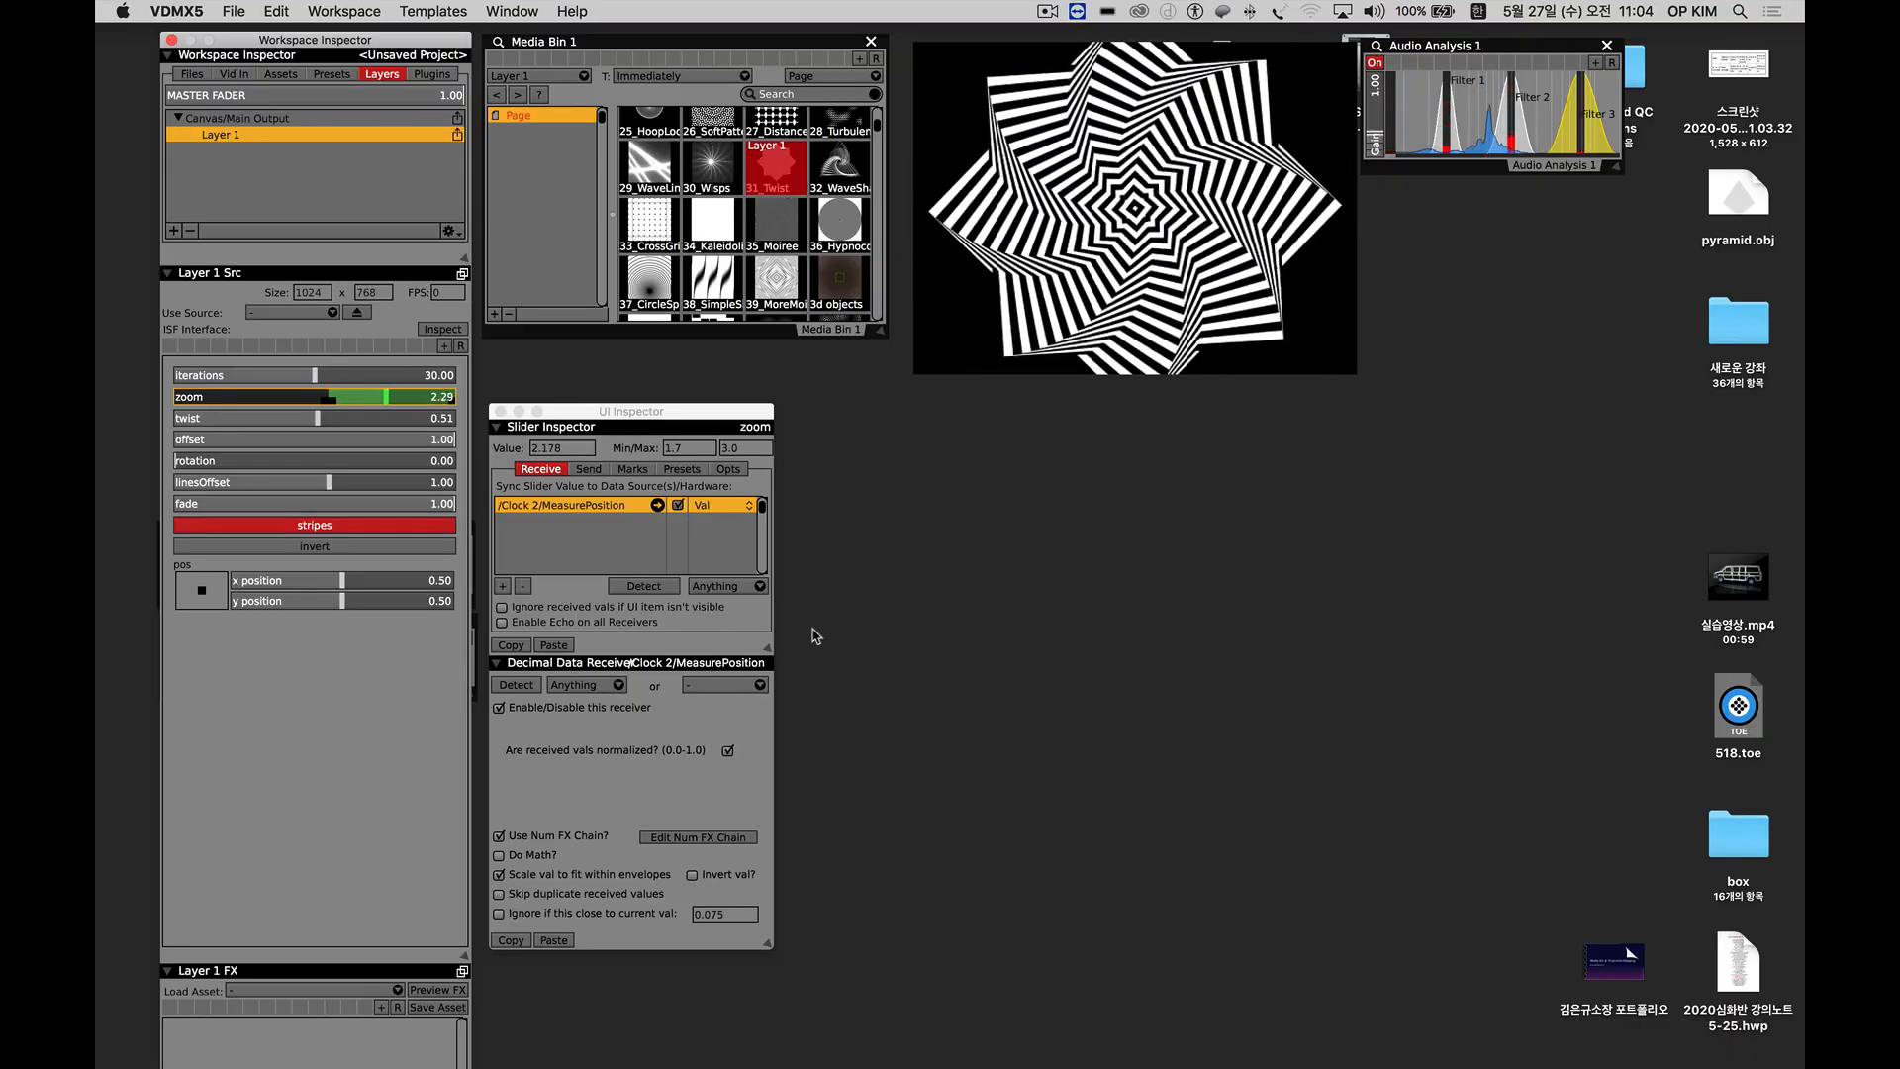
Switch the Layer 1 zoom slider to the MeasurePosition data source of Clock 3.
right_click(389, 401)
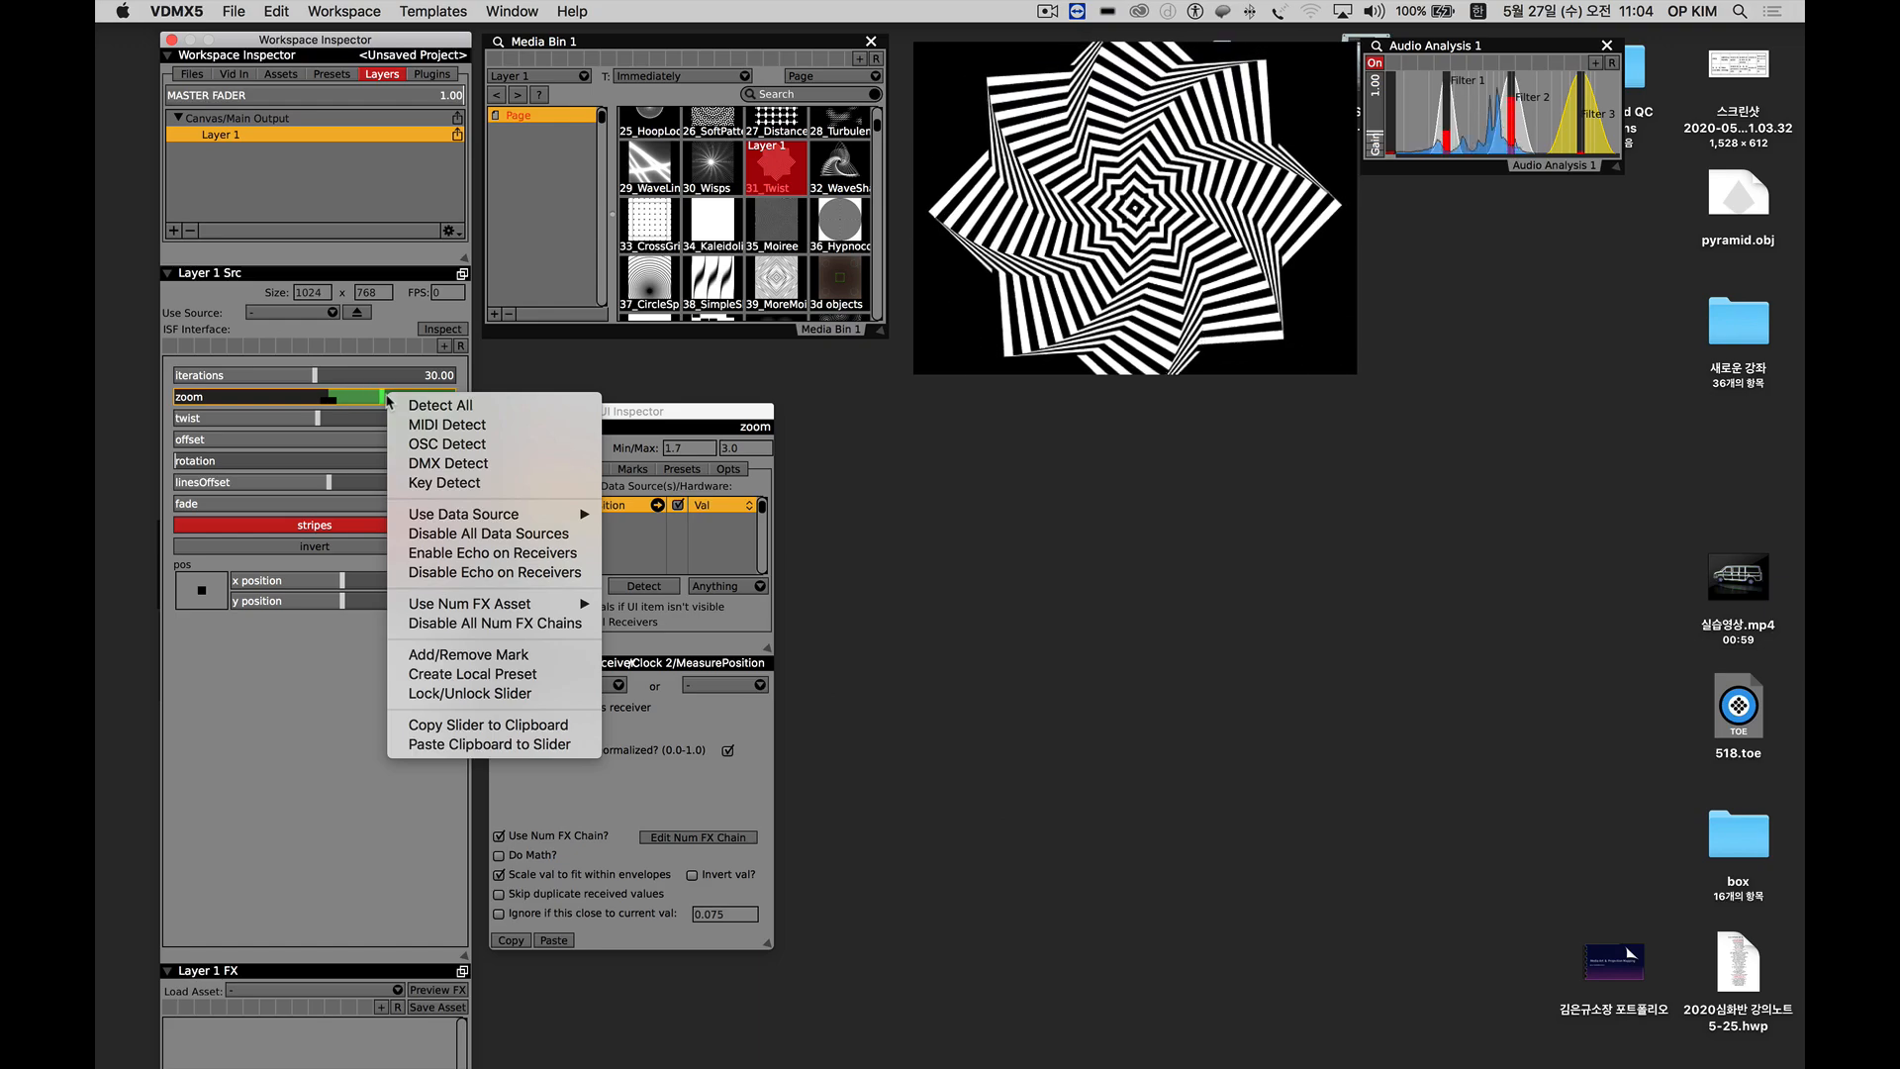
mouse_move(446, 519)
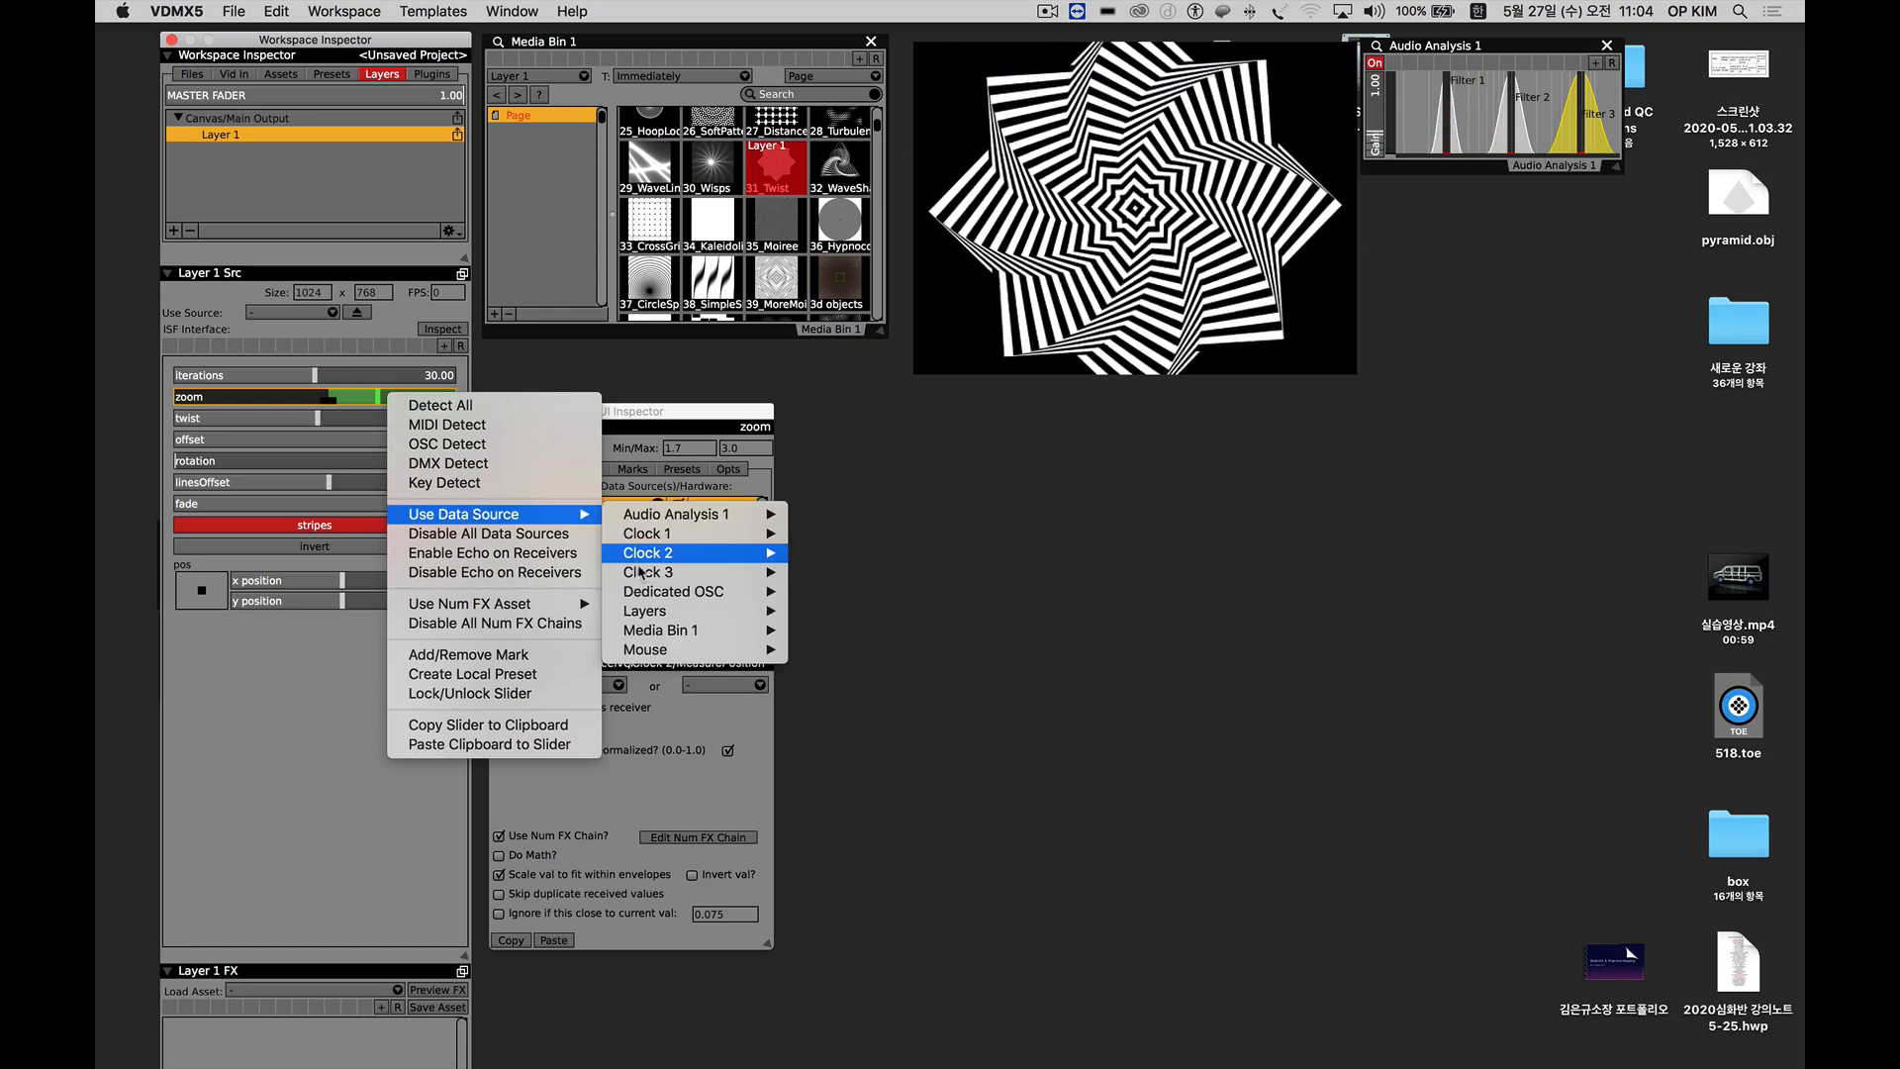
mouse_move(650, 581)
click(840, 653)
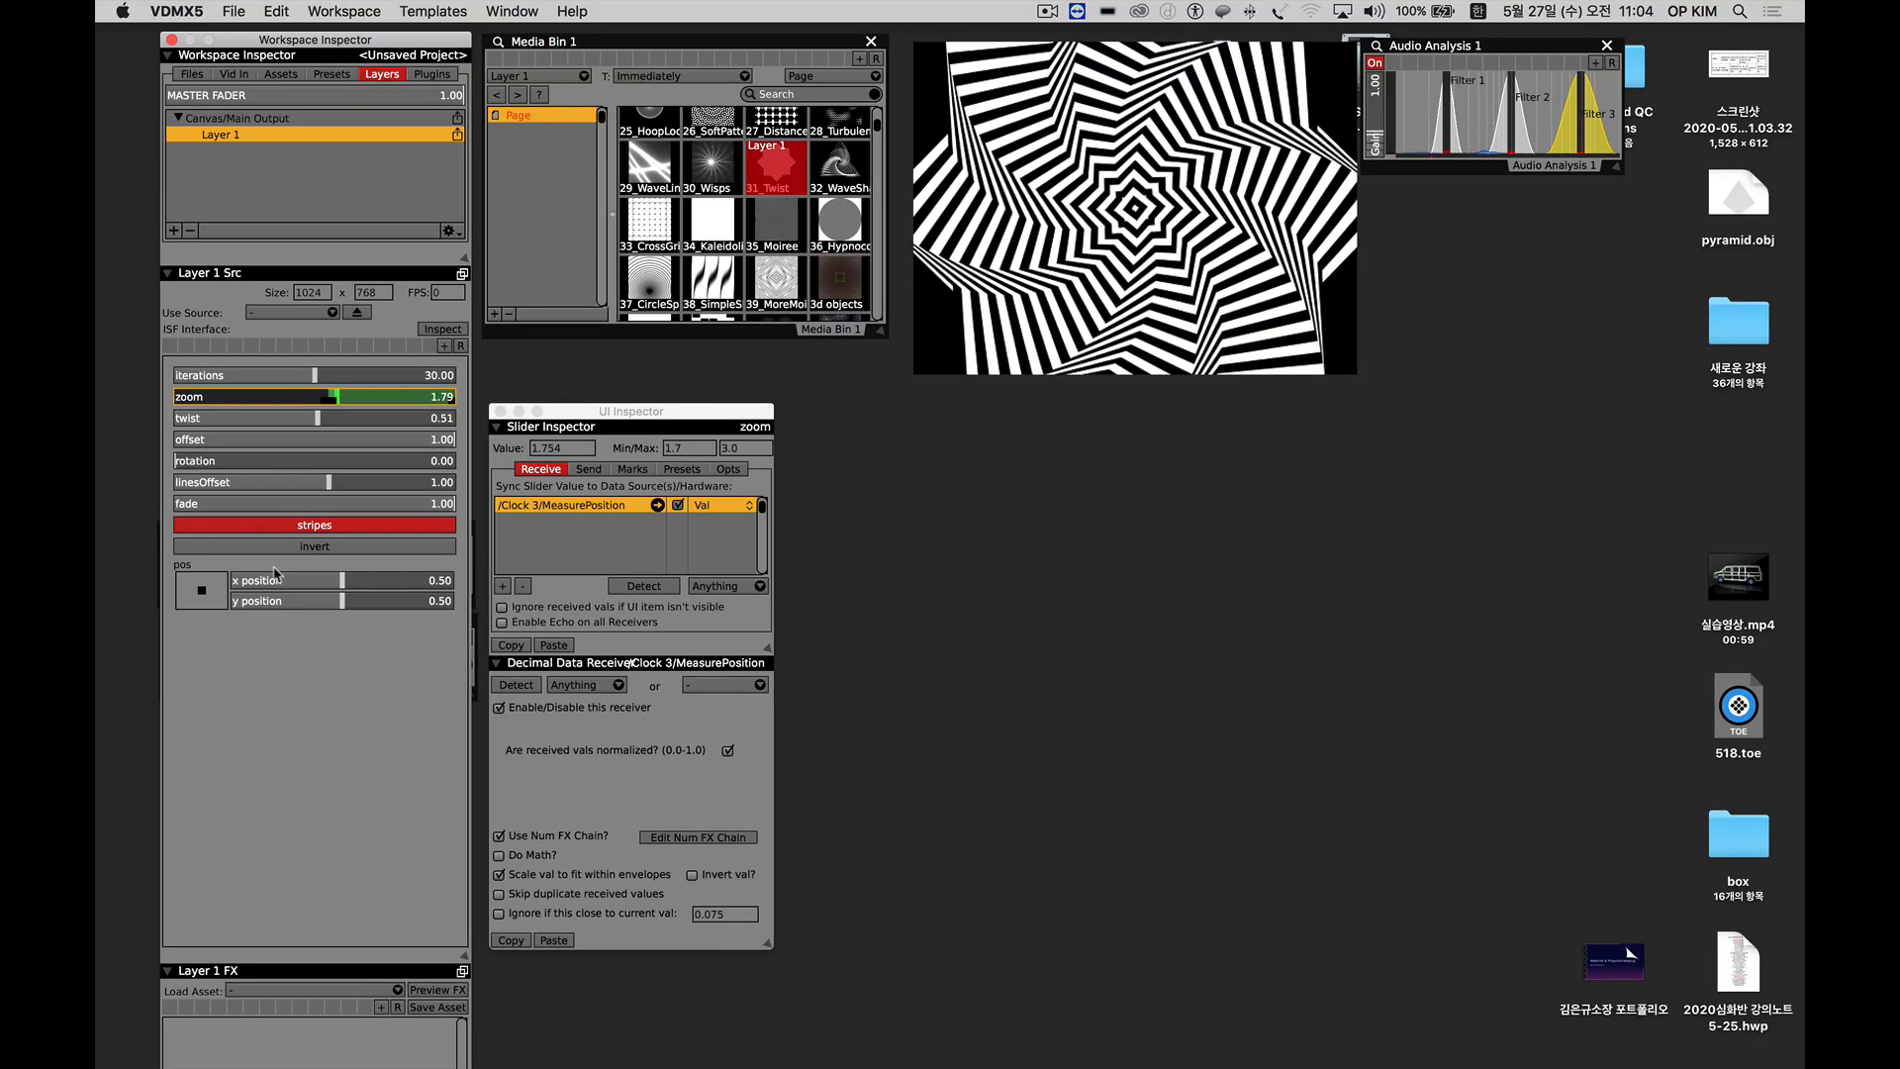
Disable all data sources on the Layer 1 zoom slider and lower its range minimum to about 0.125.
right_click(358, 396)
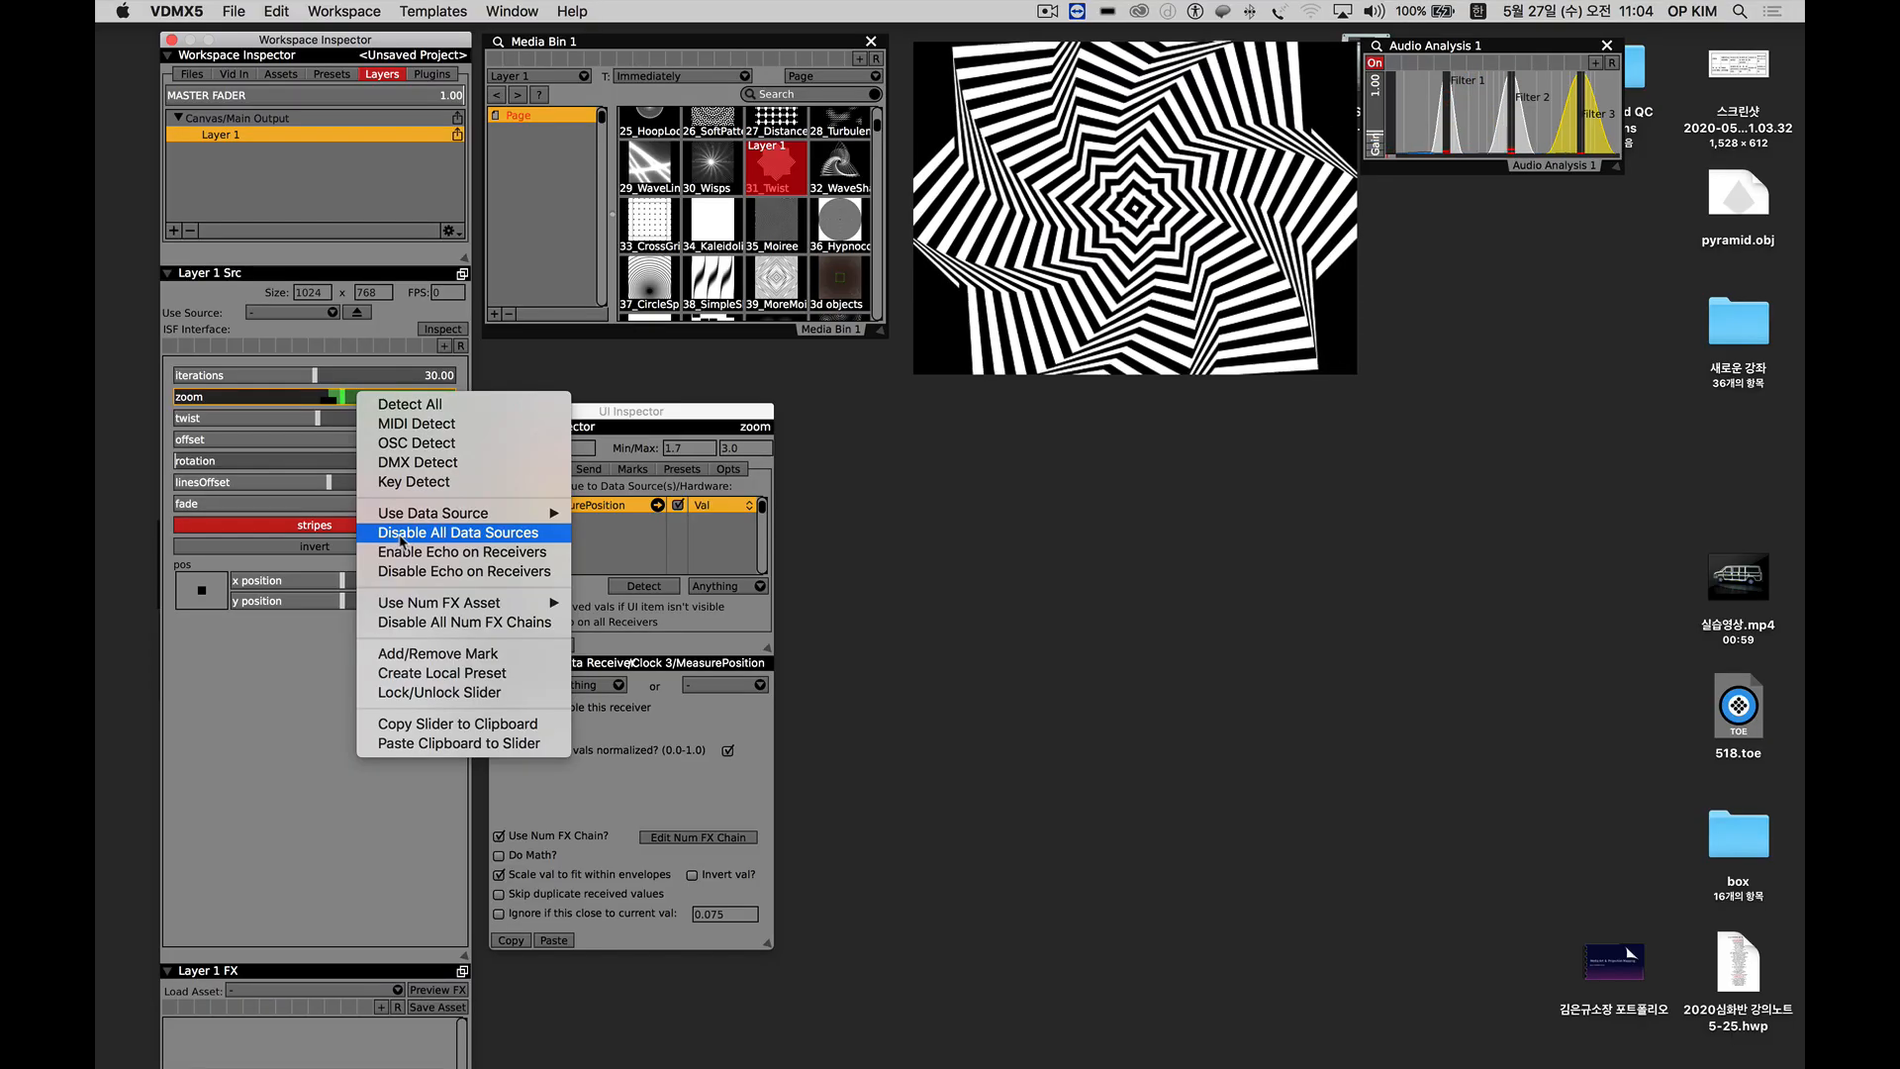
click(402, 534)
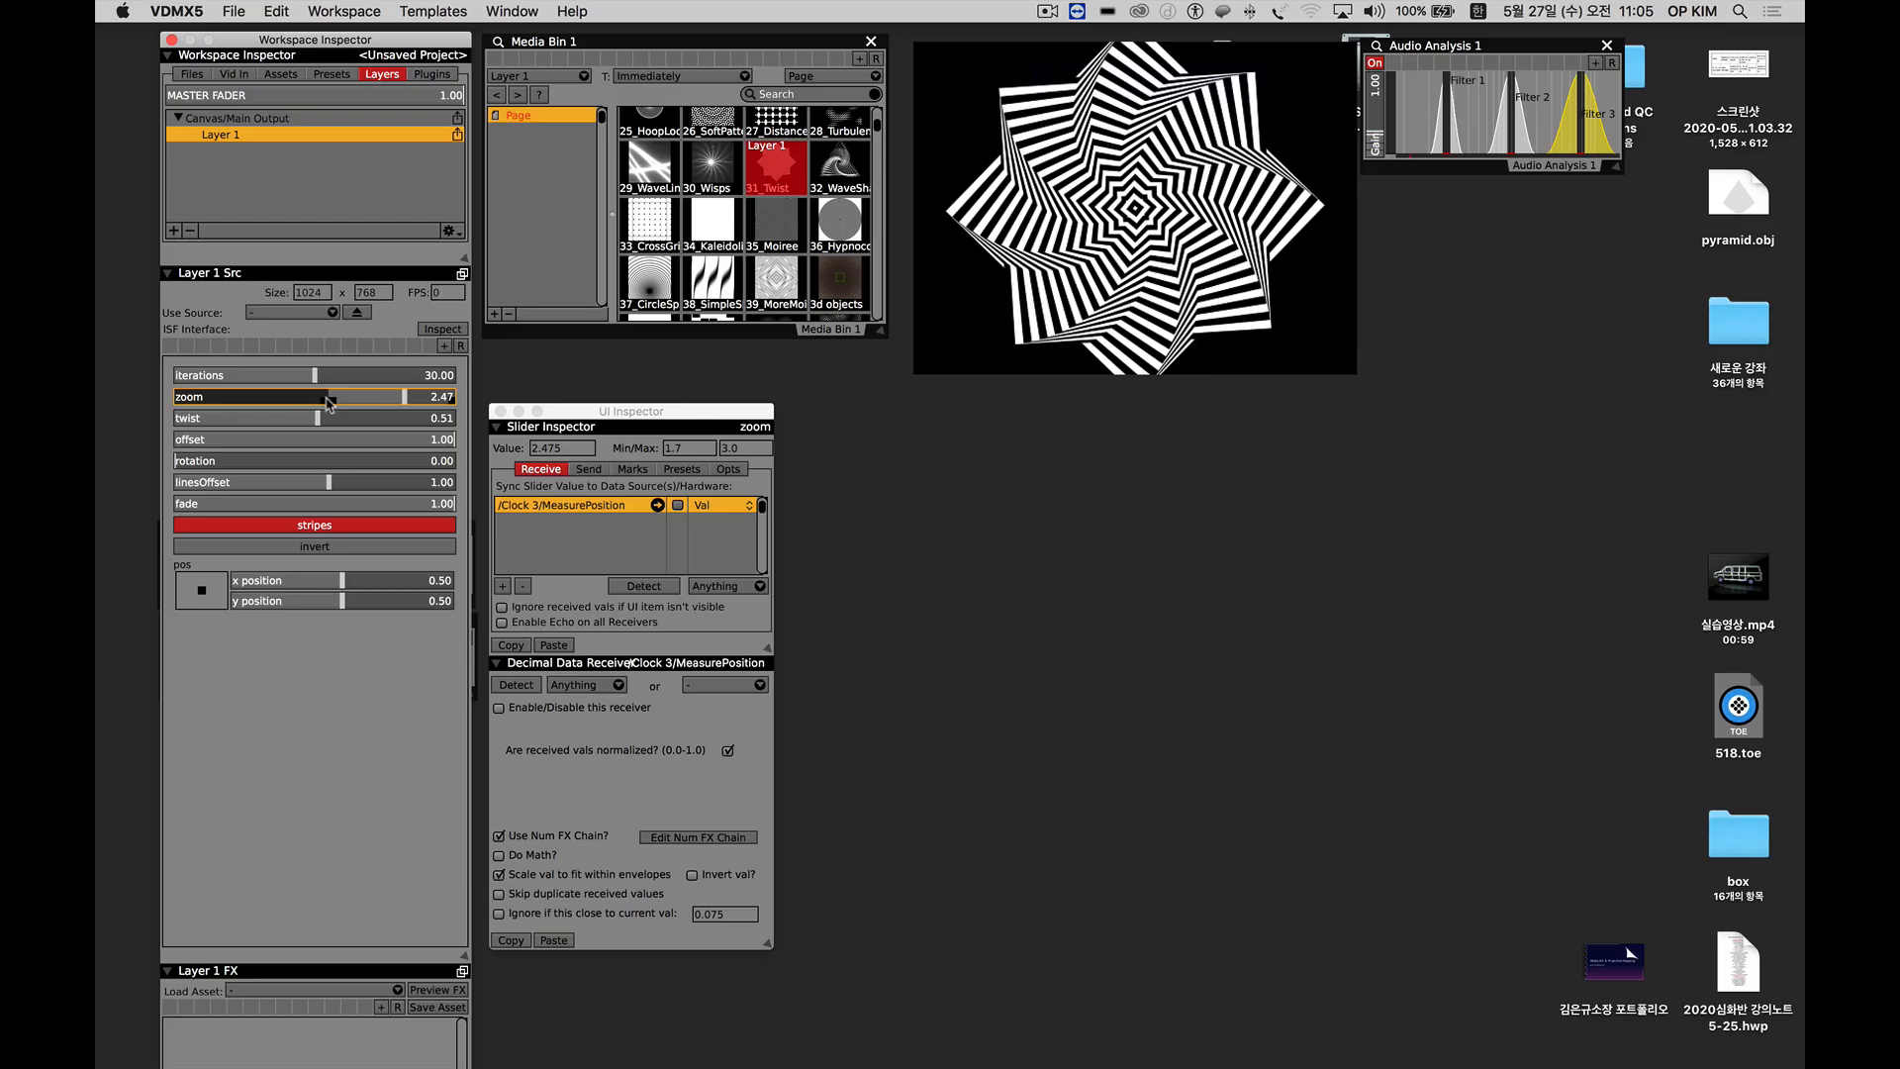
mouse_move(304, 407)
mouse_down()
mouse_move(245, 408)
mouse_move(378, 409)
mouse_up()
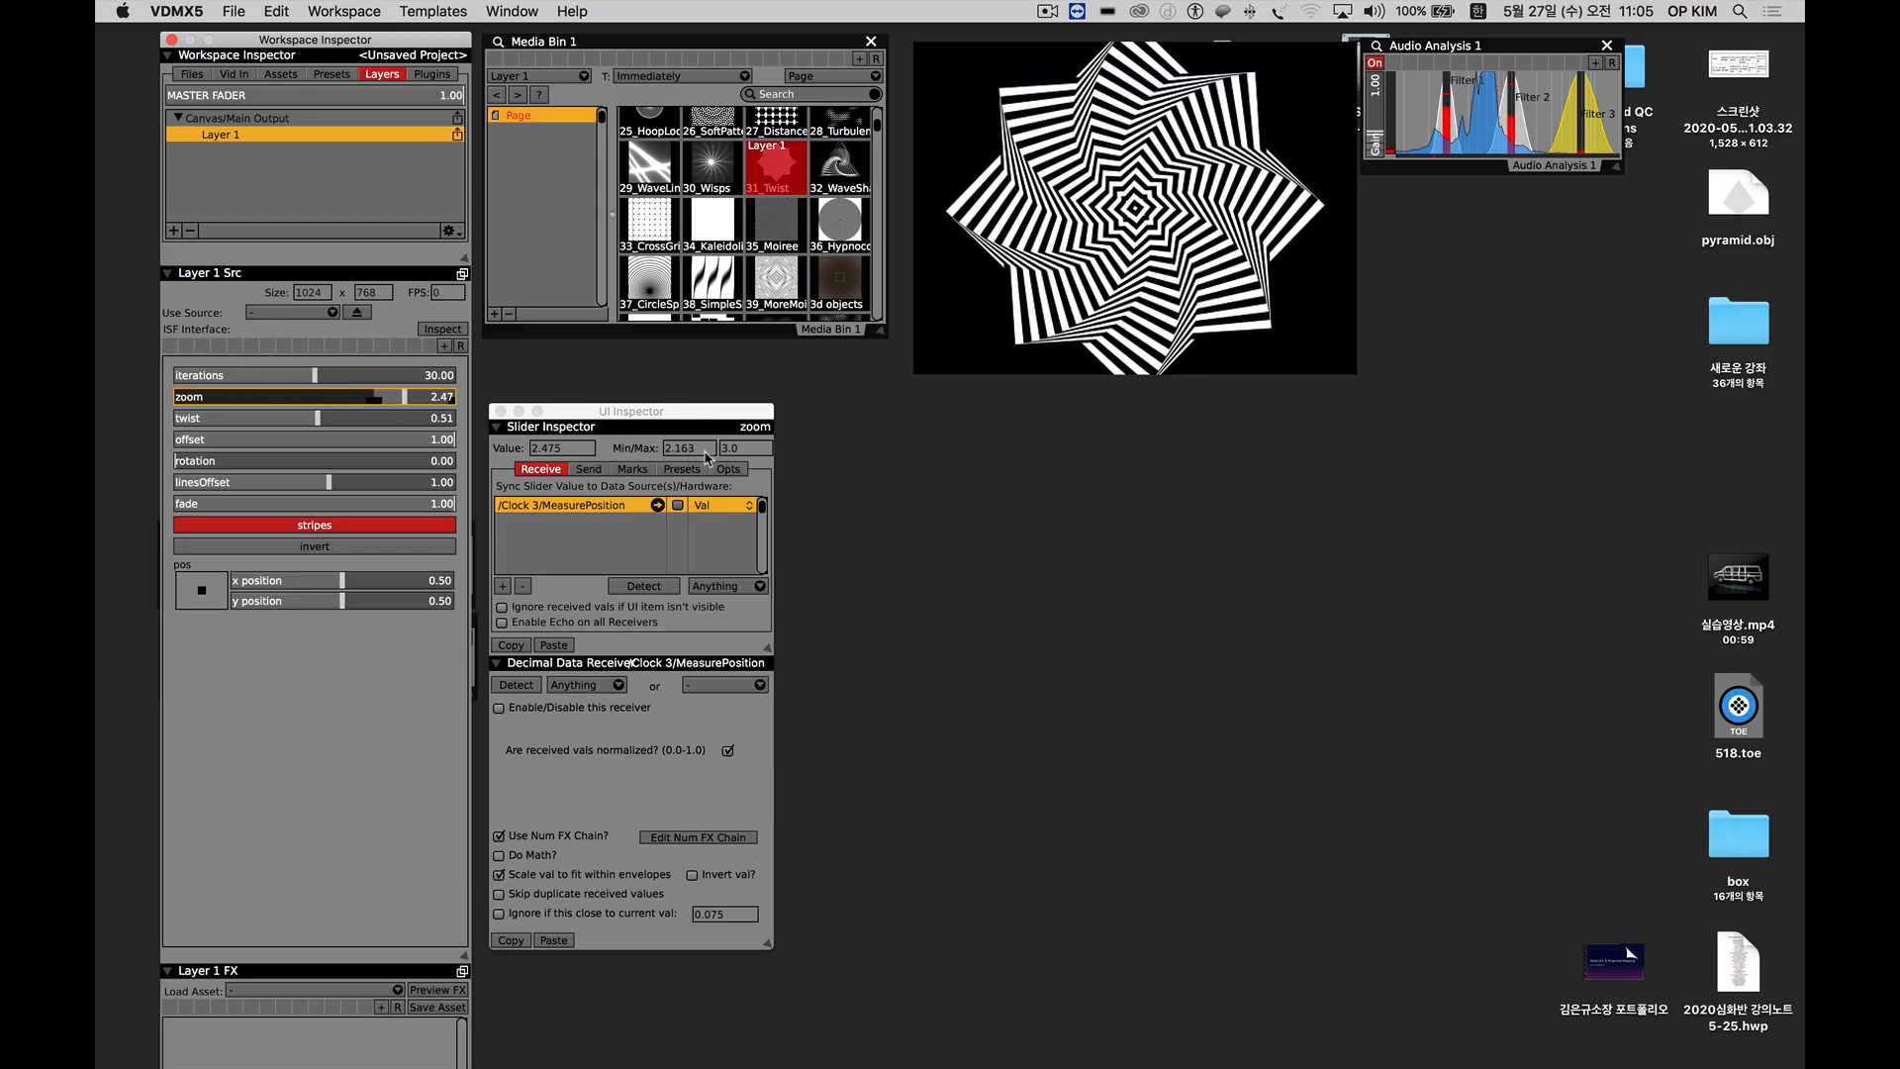
click(668, 449)
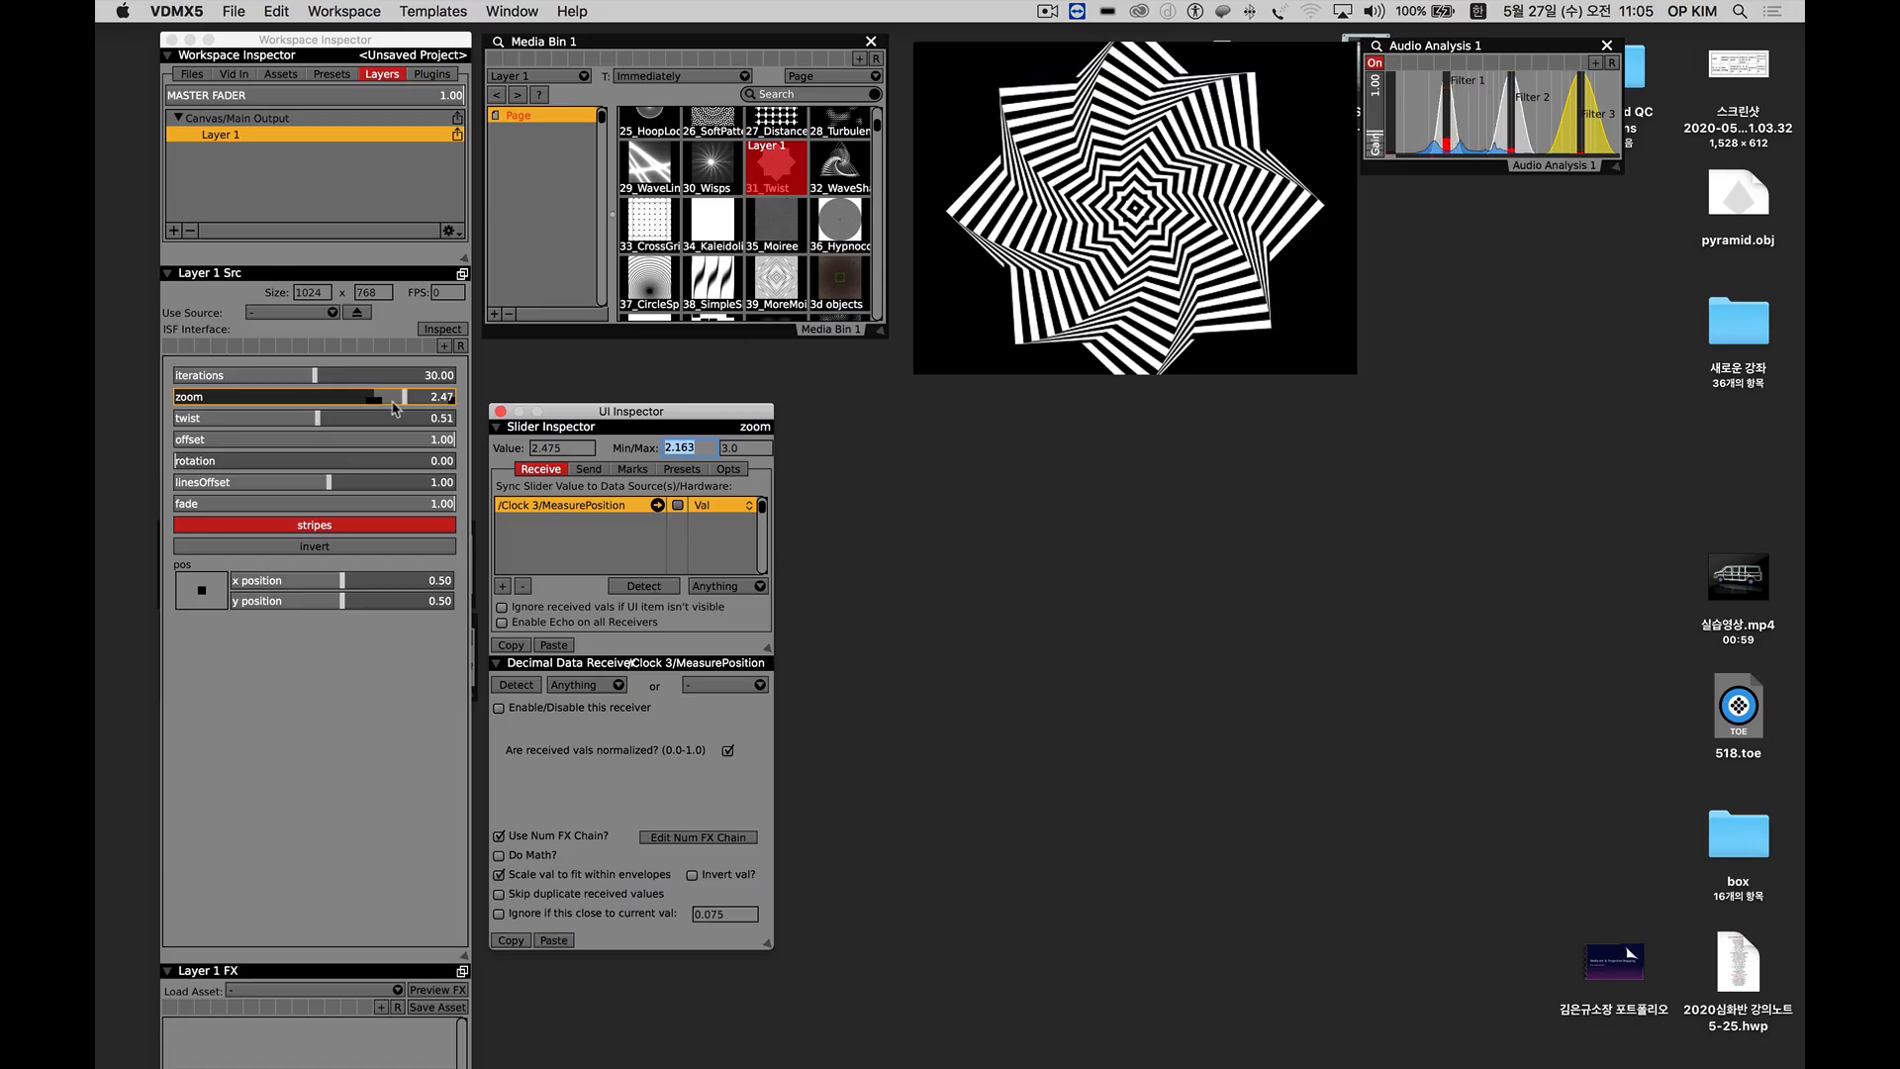
drag(378, 408, 179, 408)
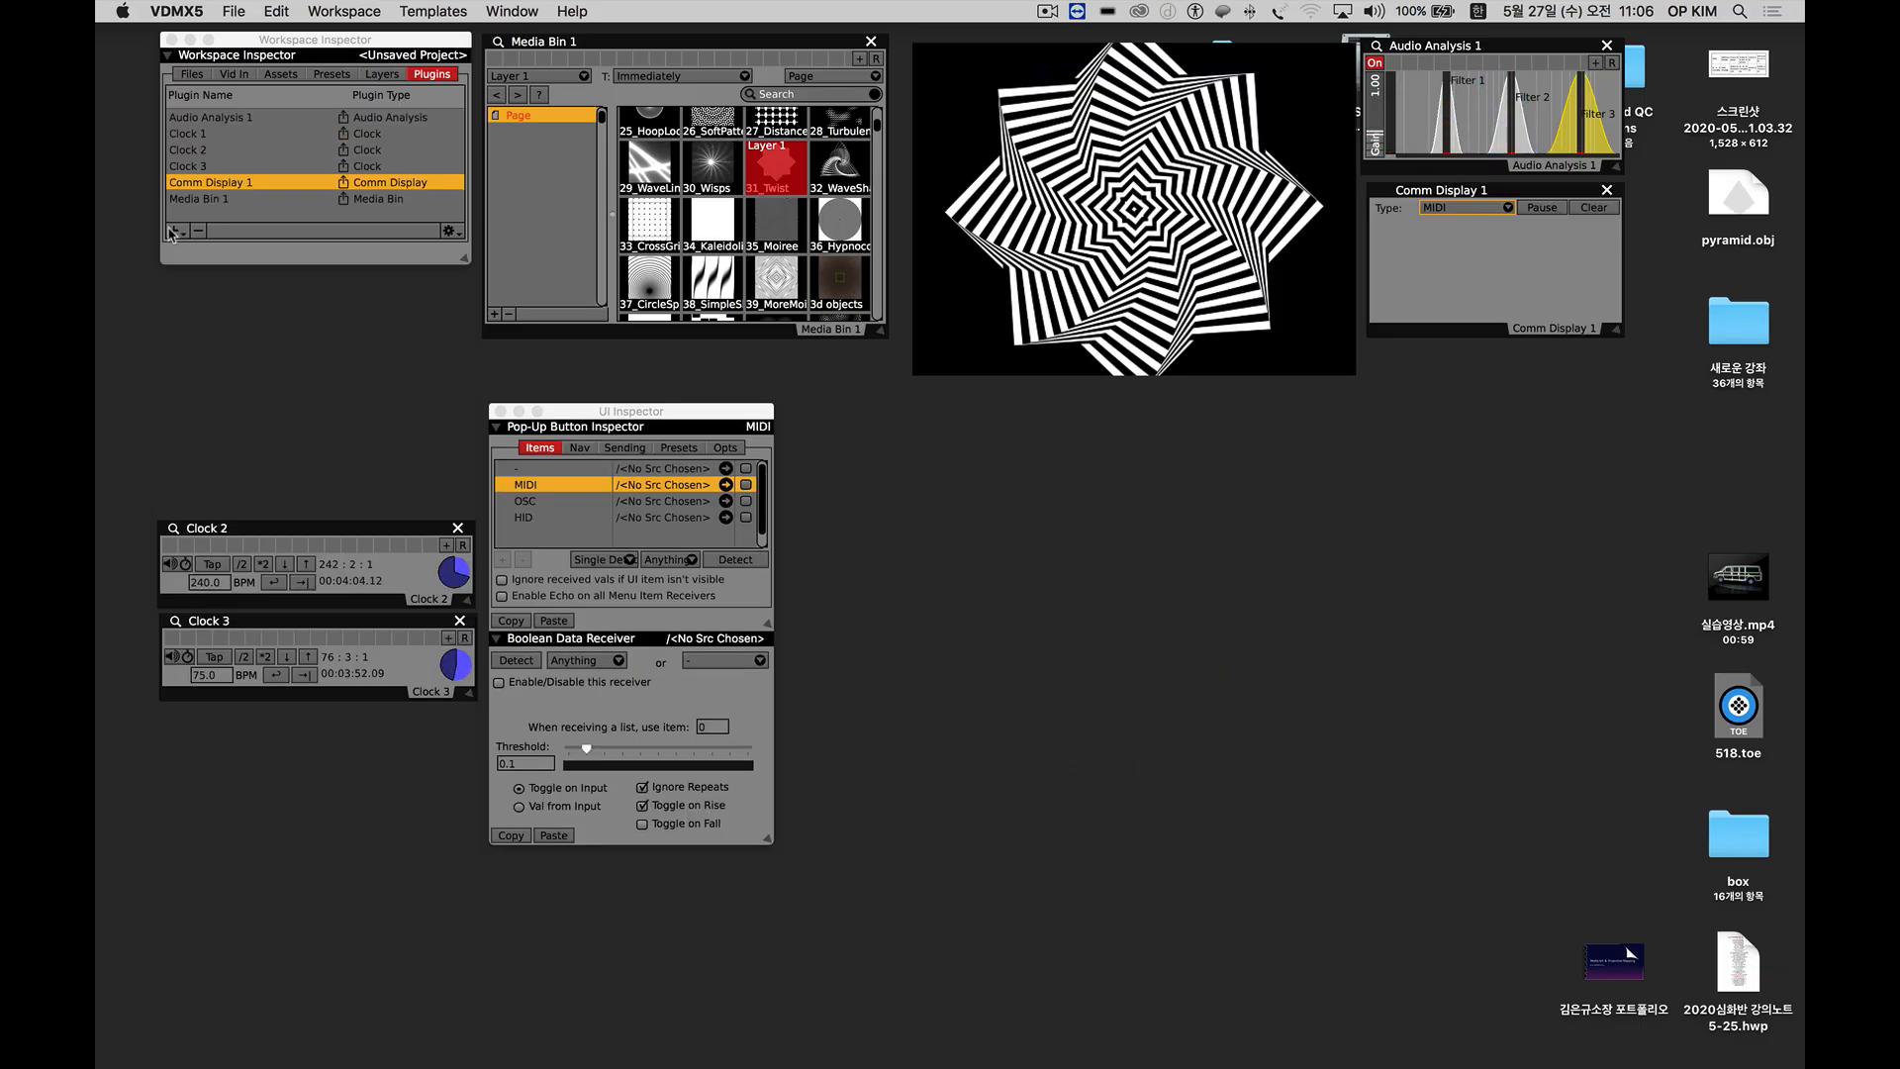
Add a Control Surface plugin, enlarge its window and align it directly below the output preview.
click(174, 231)
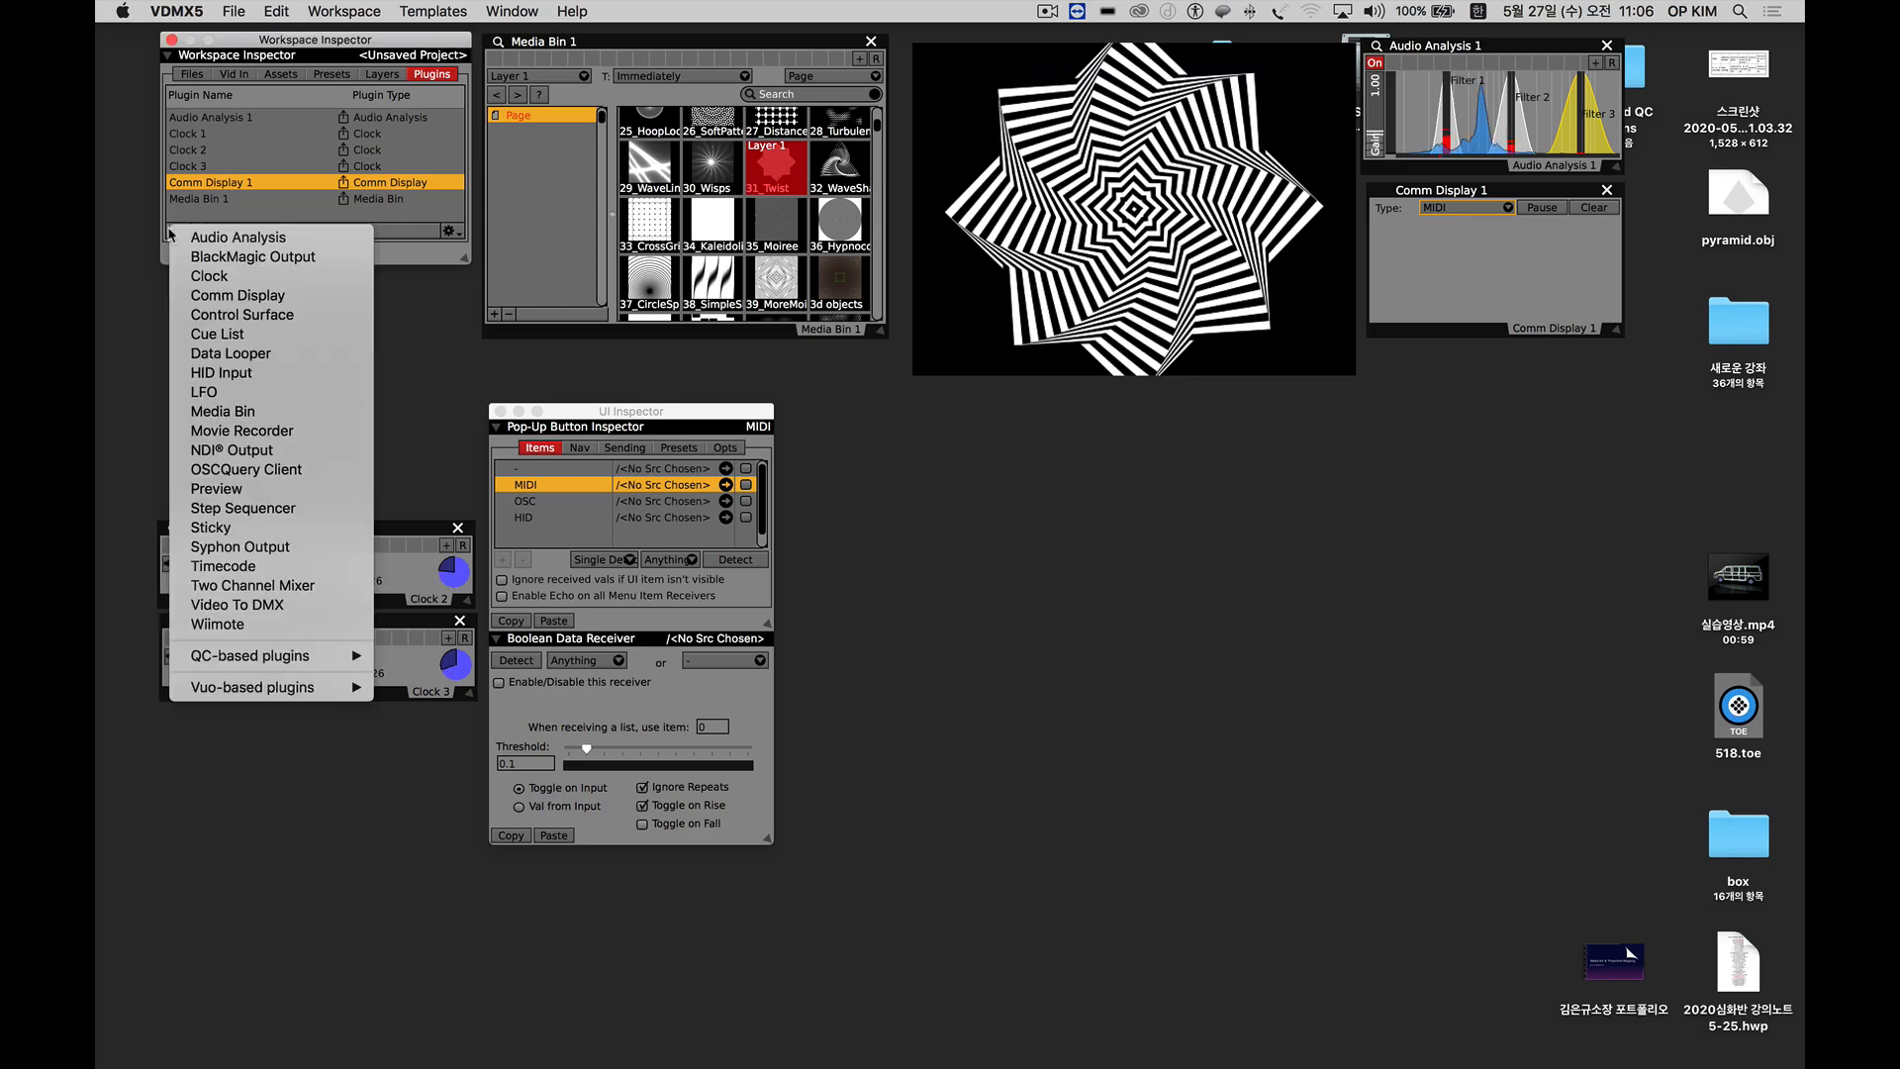
click(242, 315)
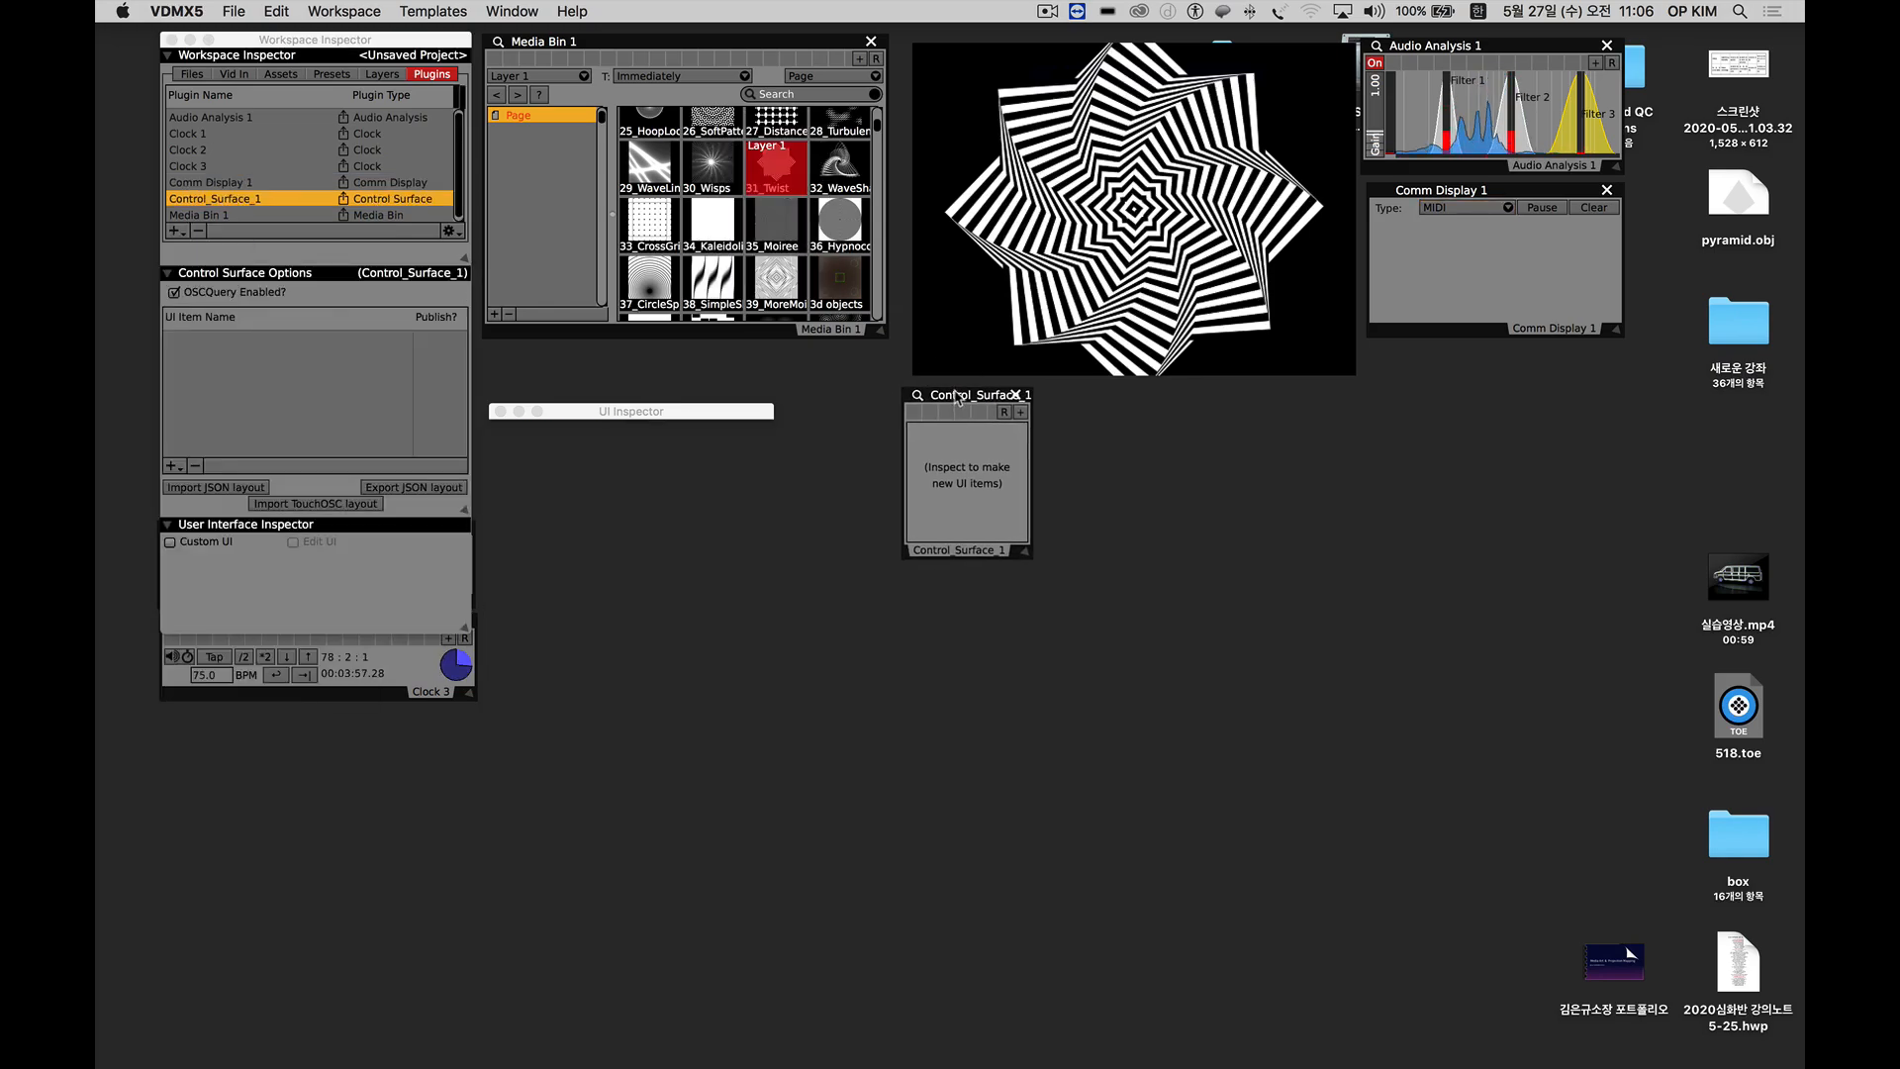
drag(1037, 560, 1358, 744)
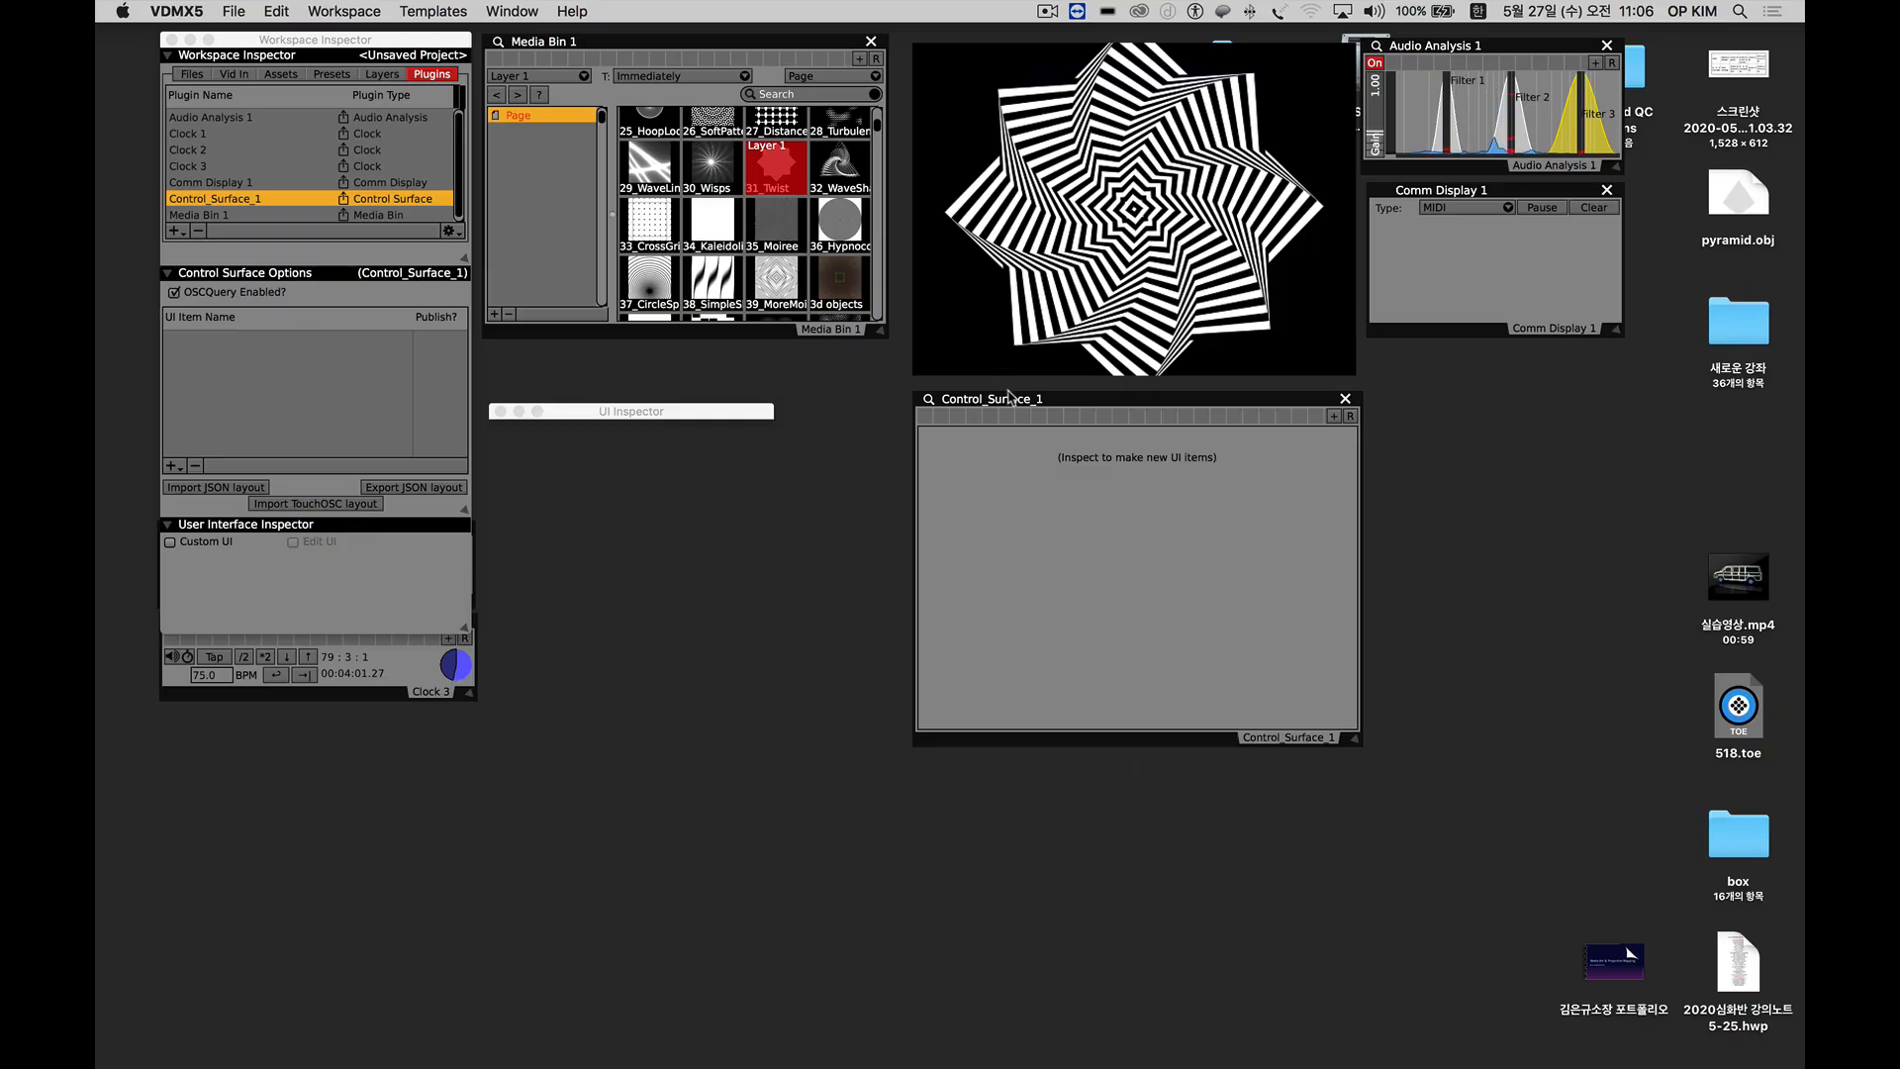
drag(1011, 399, 1008, 395)
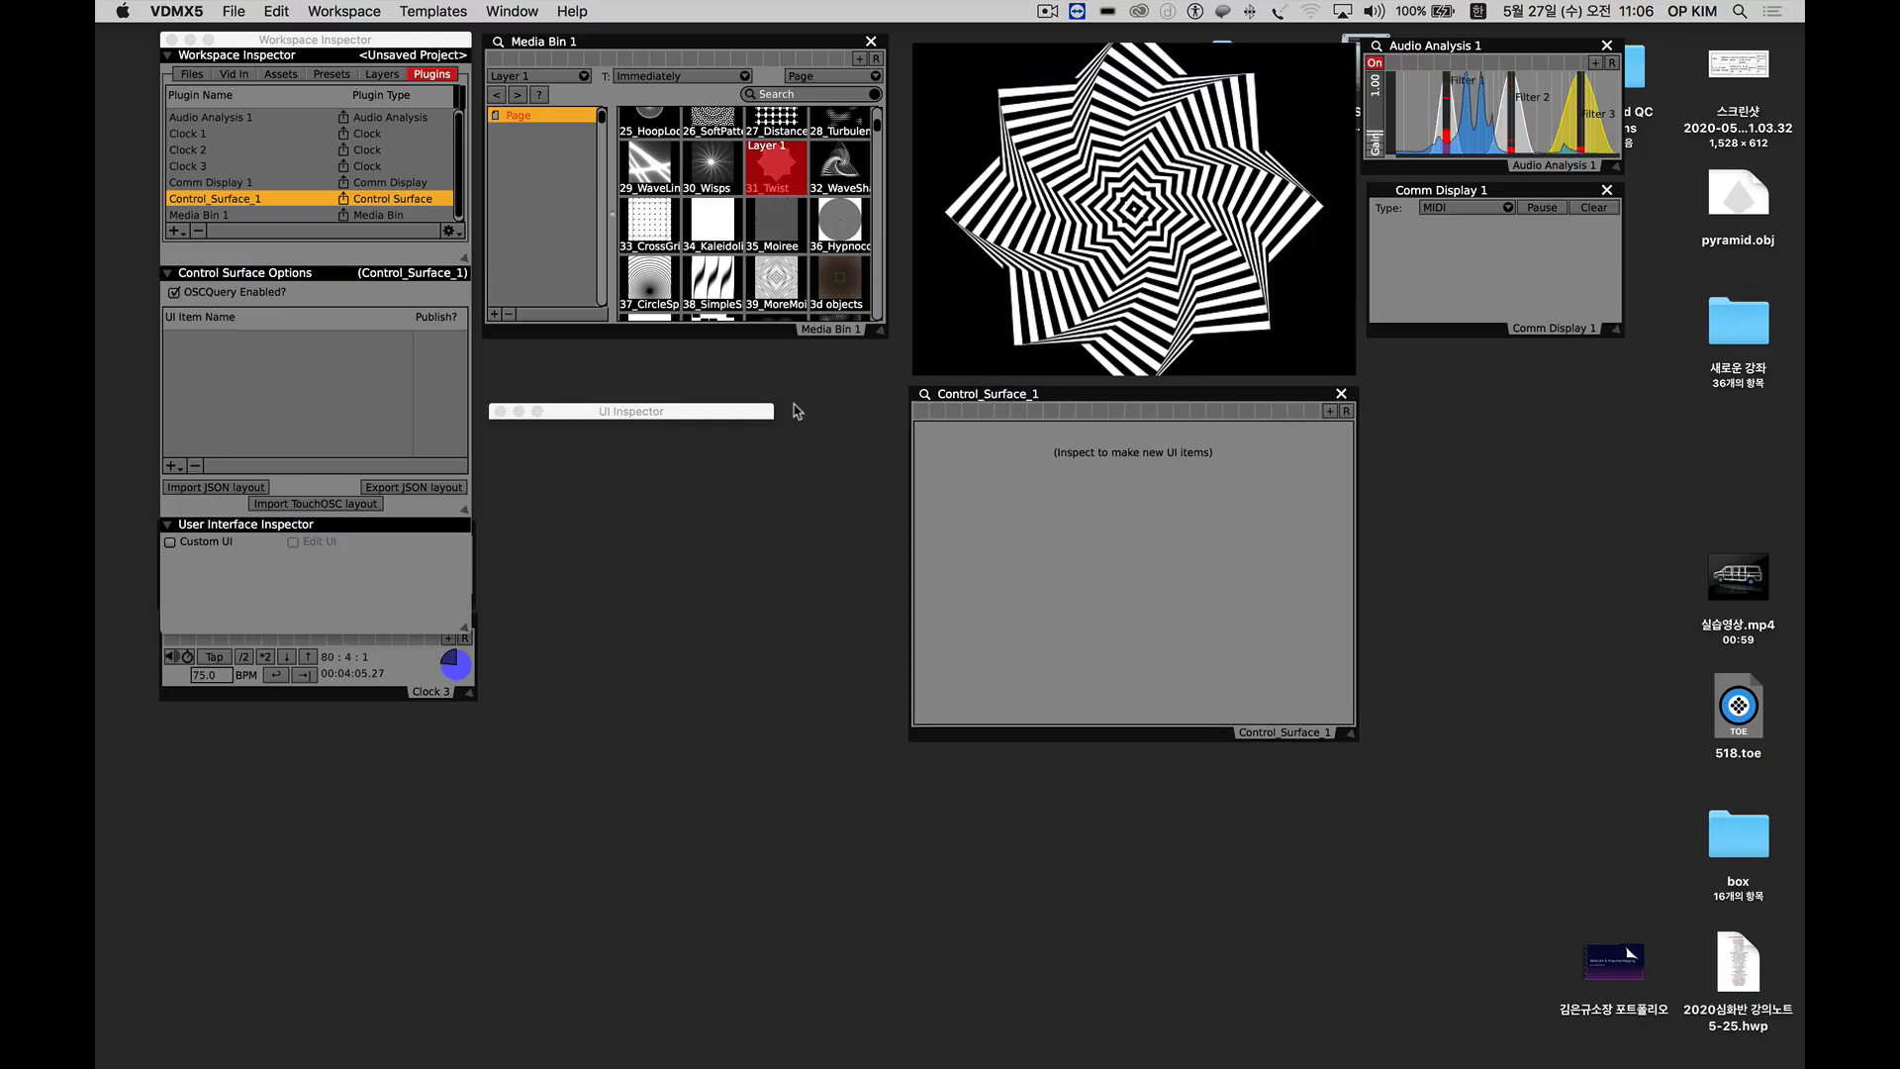
Add a Multi-Button item to the control surface and try its four buttons, finishing on 0,1.
click(171, 467)
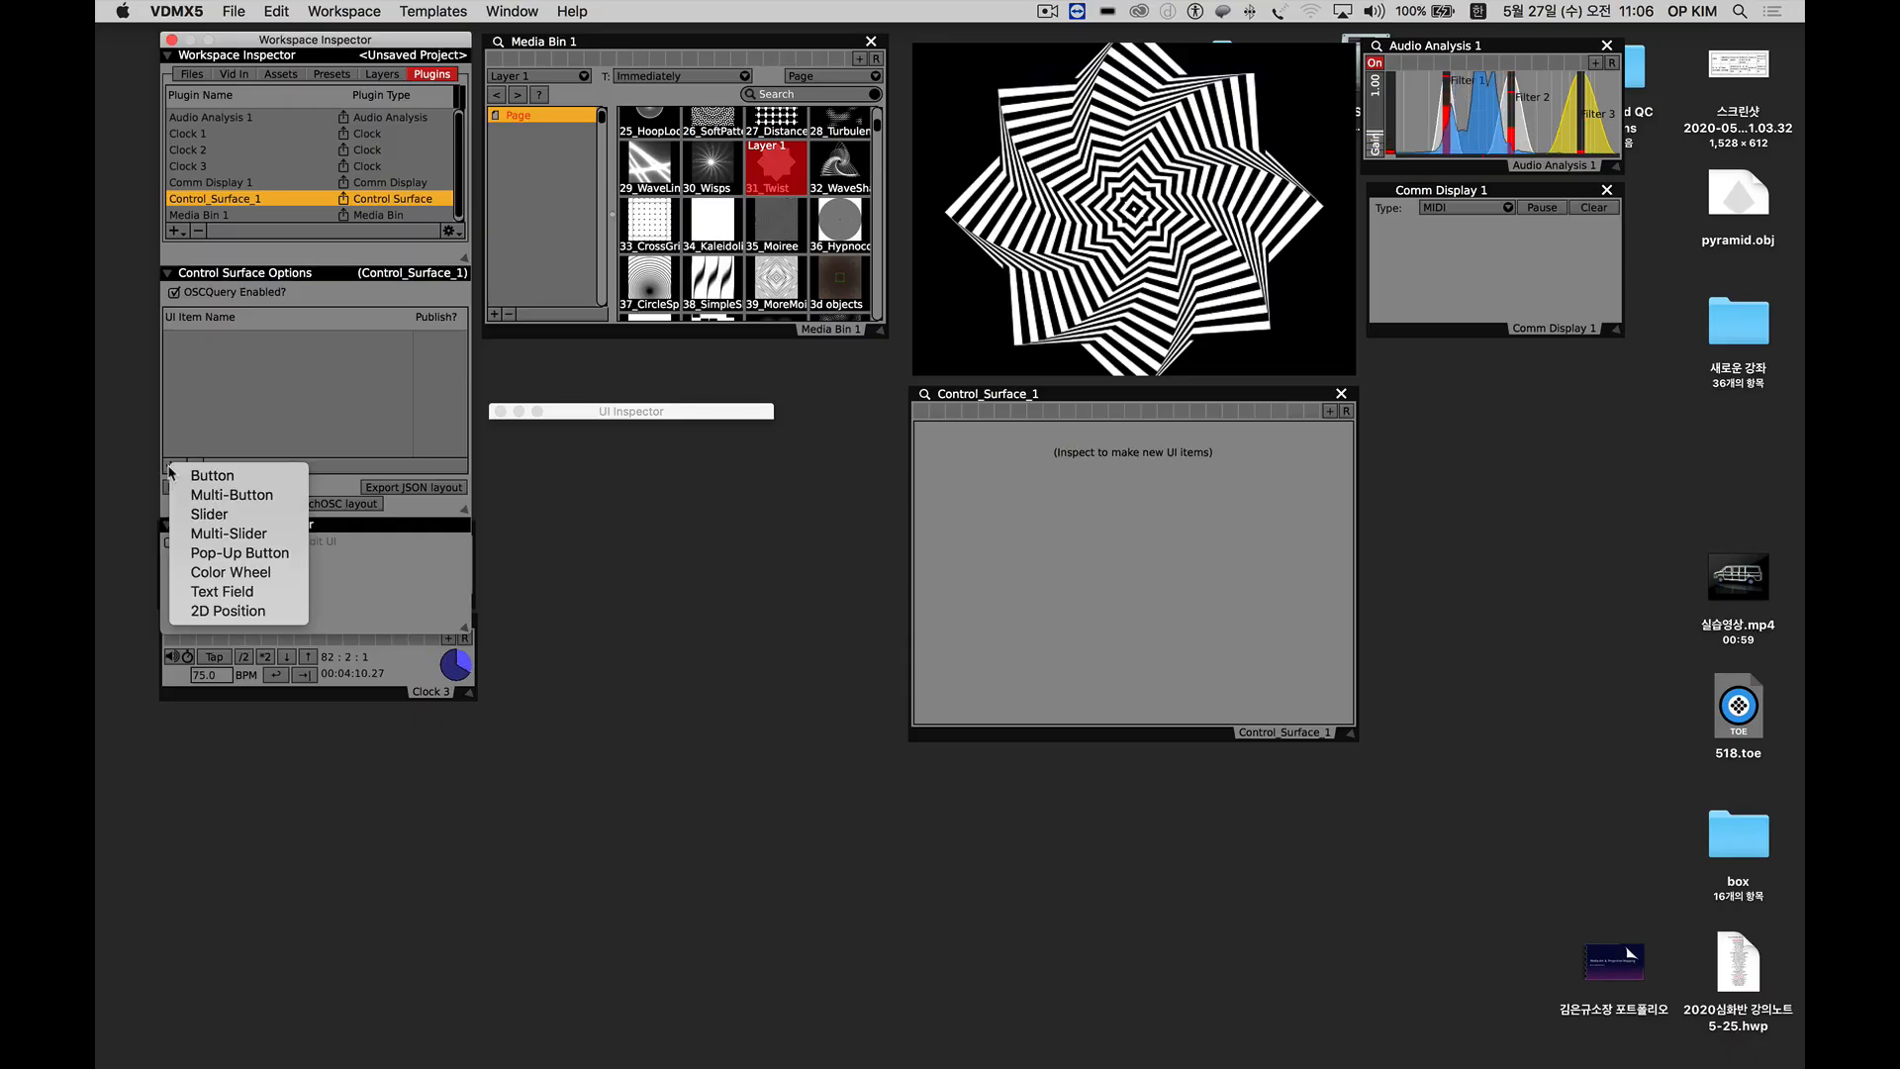
click(210, 497)
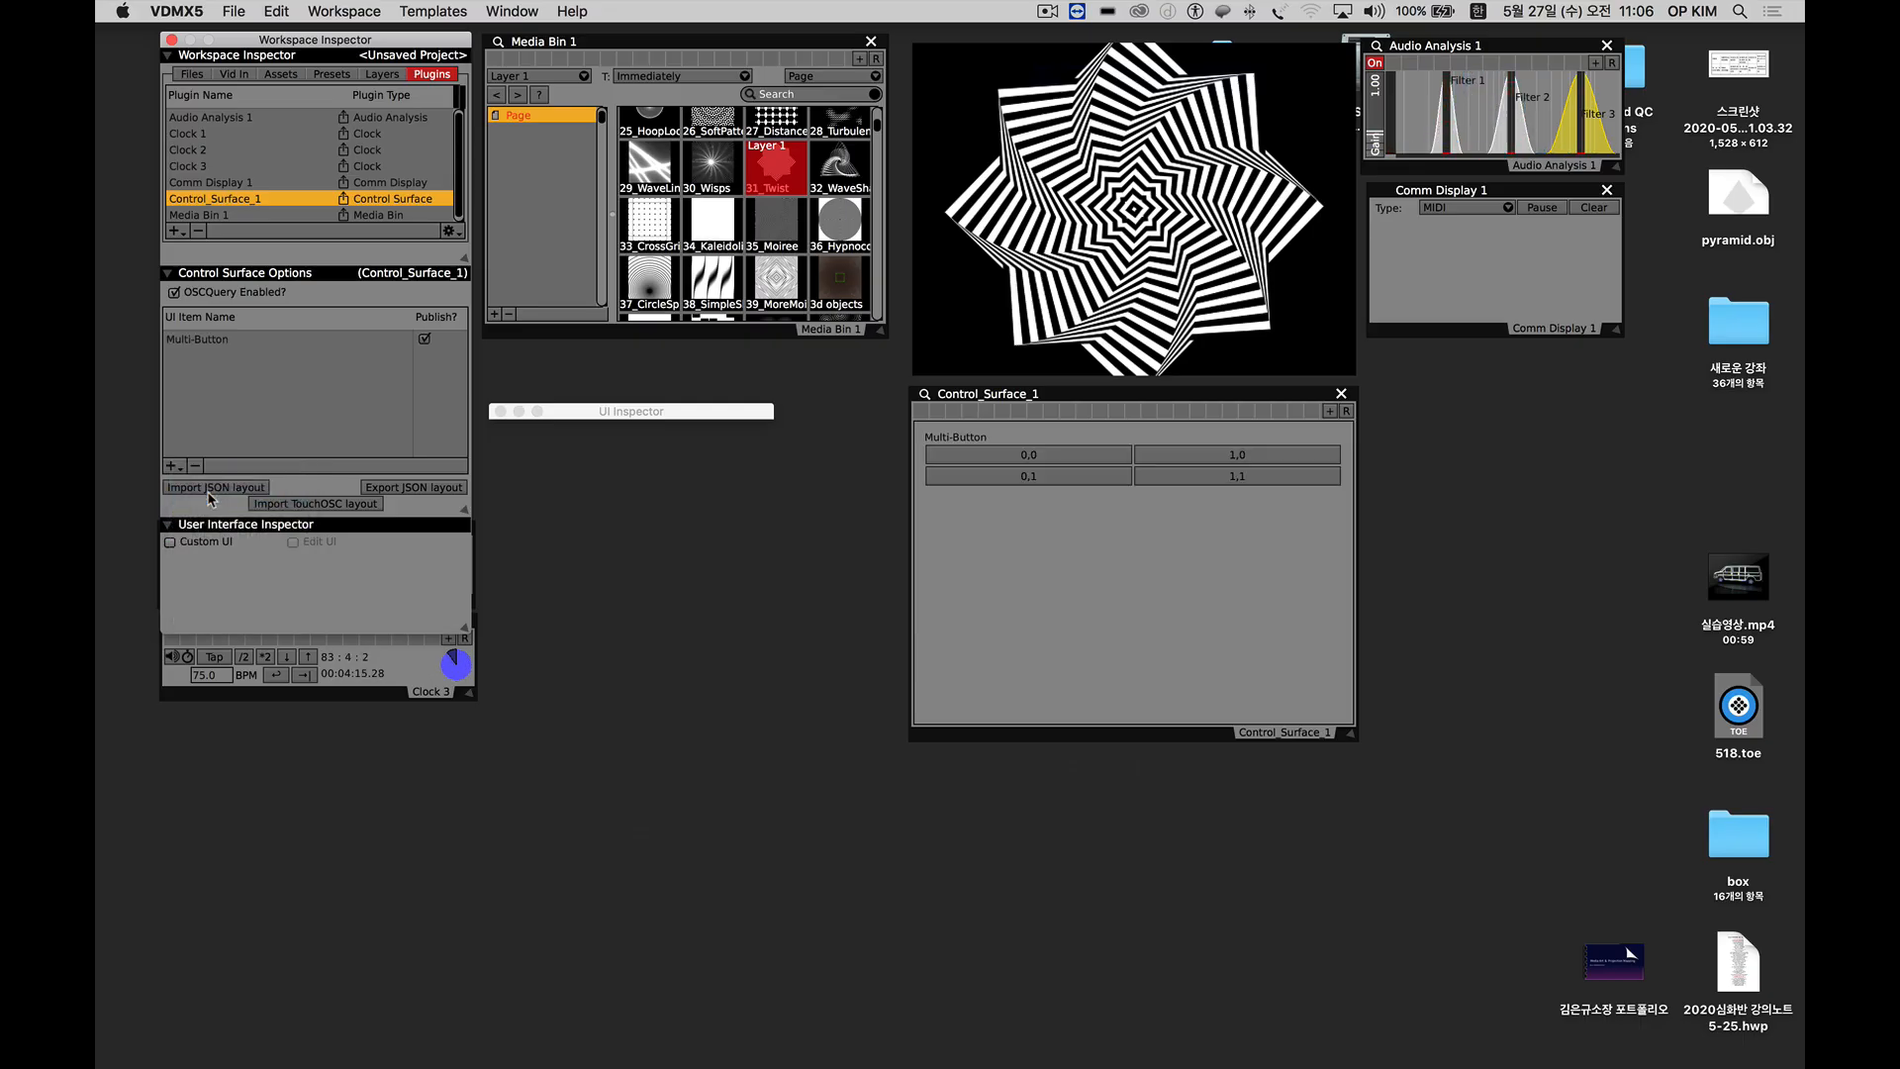
click(1049, 457)
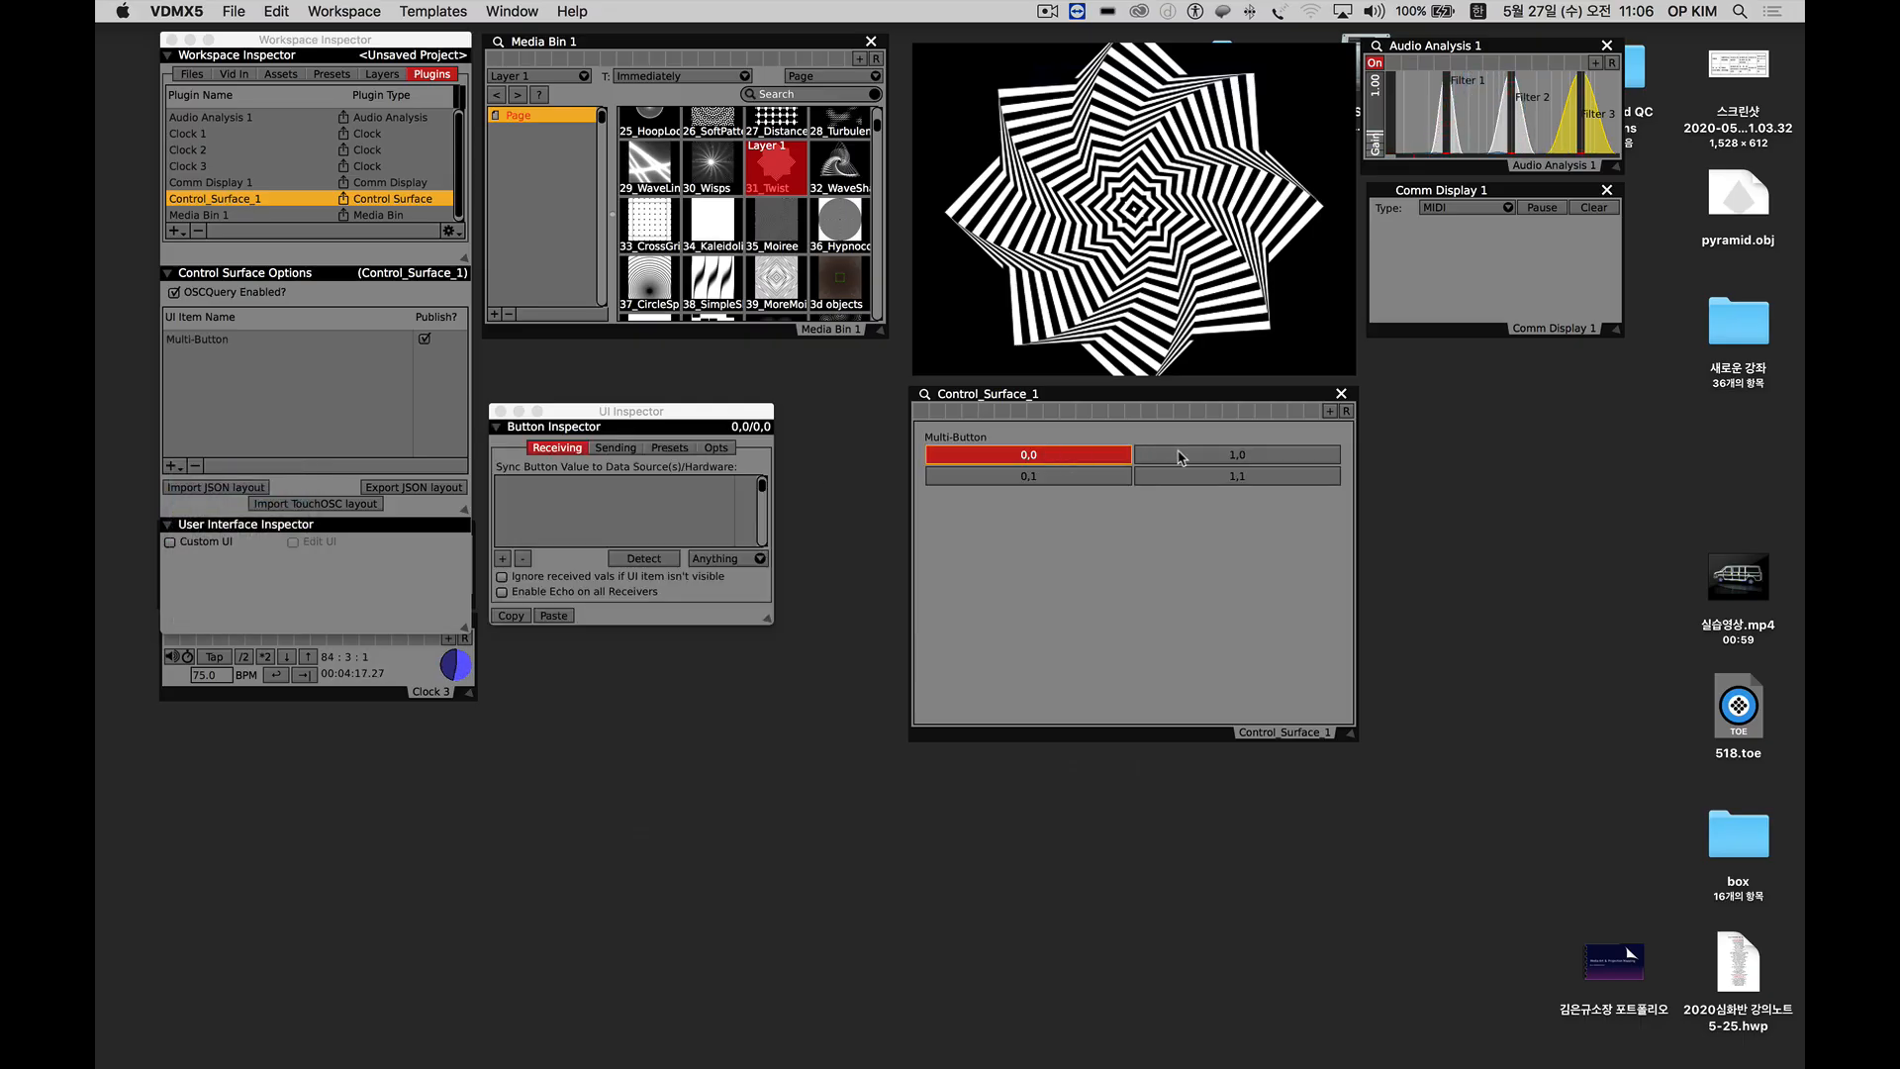
click(1180, 458)
click(1193, 478)
click(1057, 478)
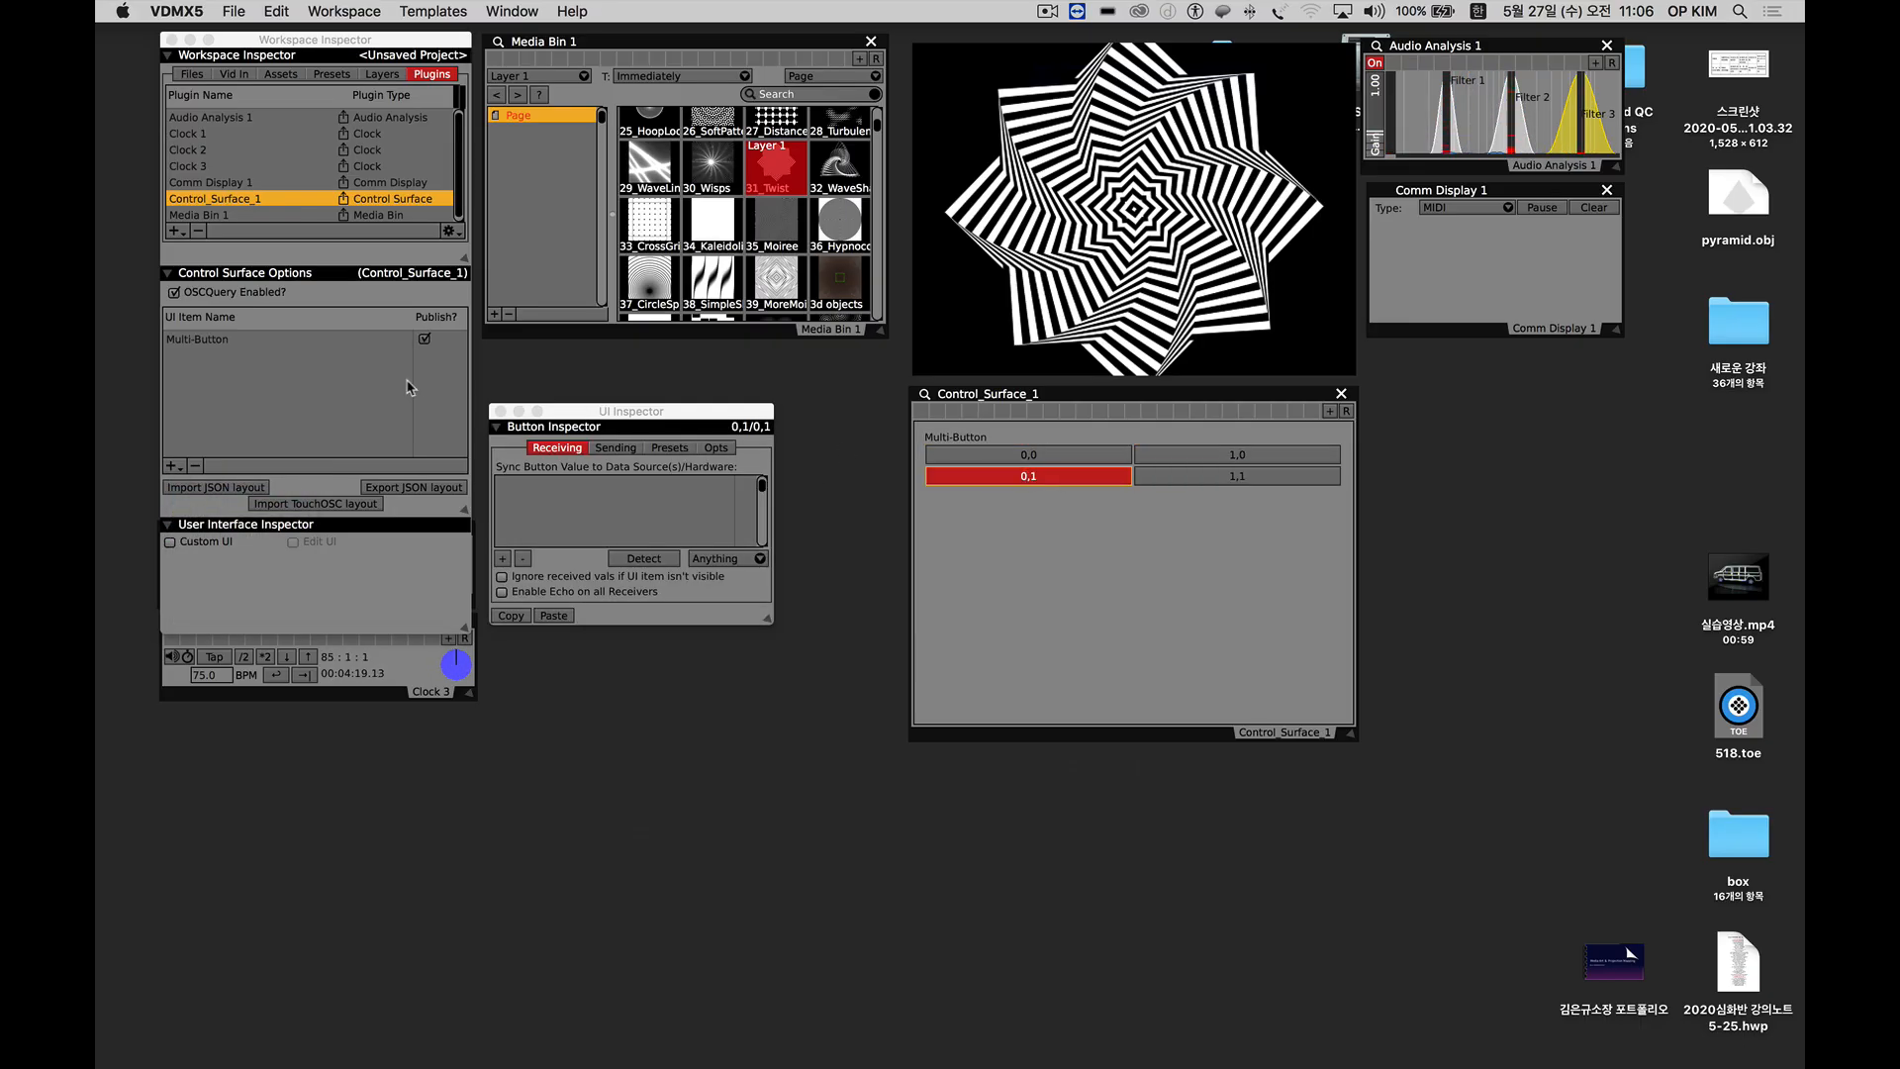
Add a Slider and a 2D Position item to the control surface, placing the 2D point at about x 0.27, y 0.47.
click(173, 467)
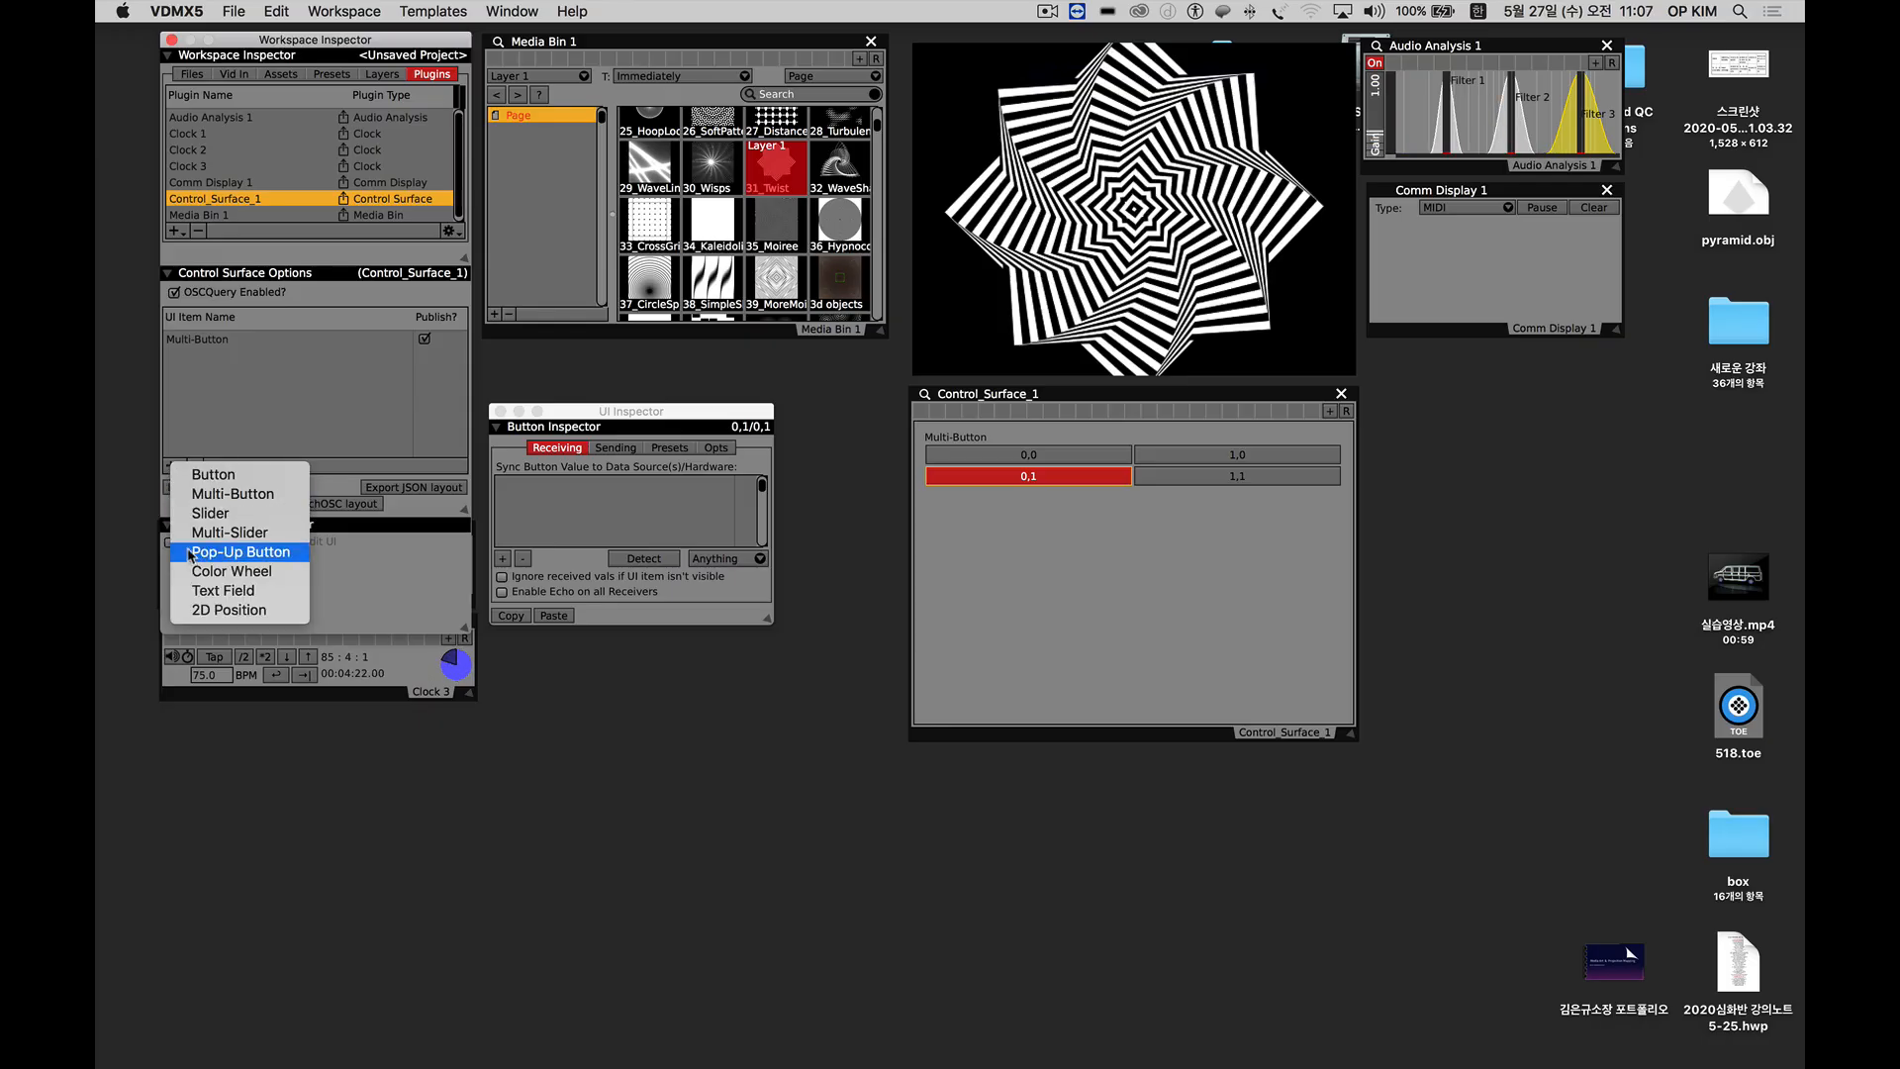
click(209, 512)
click(174, 467)
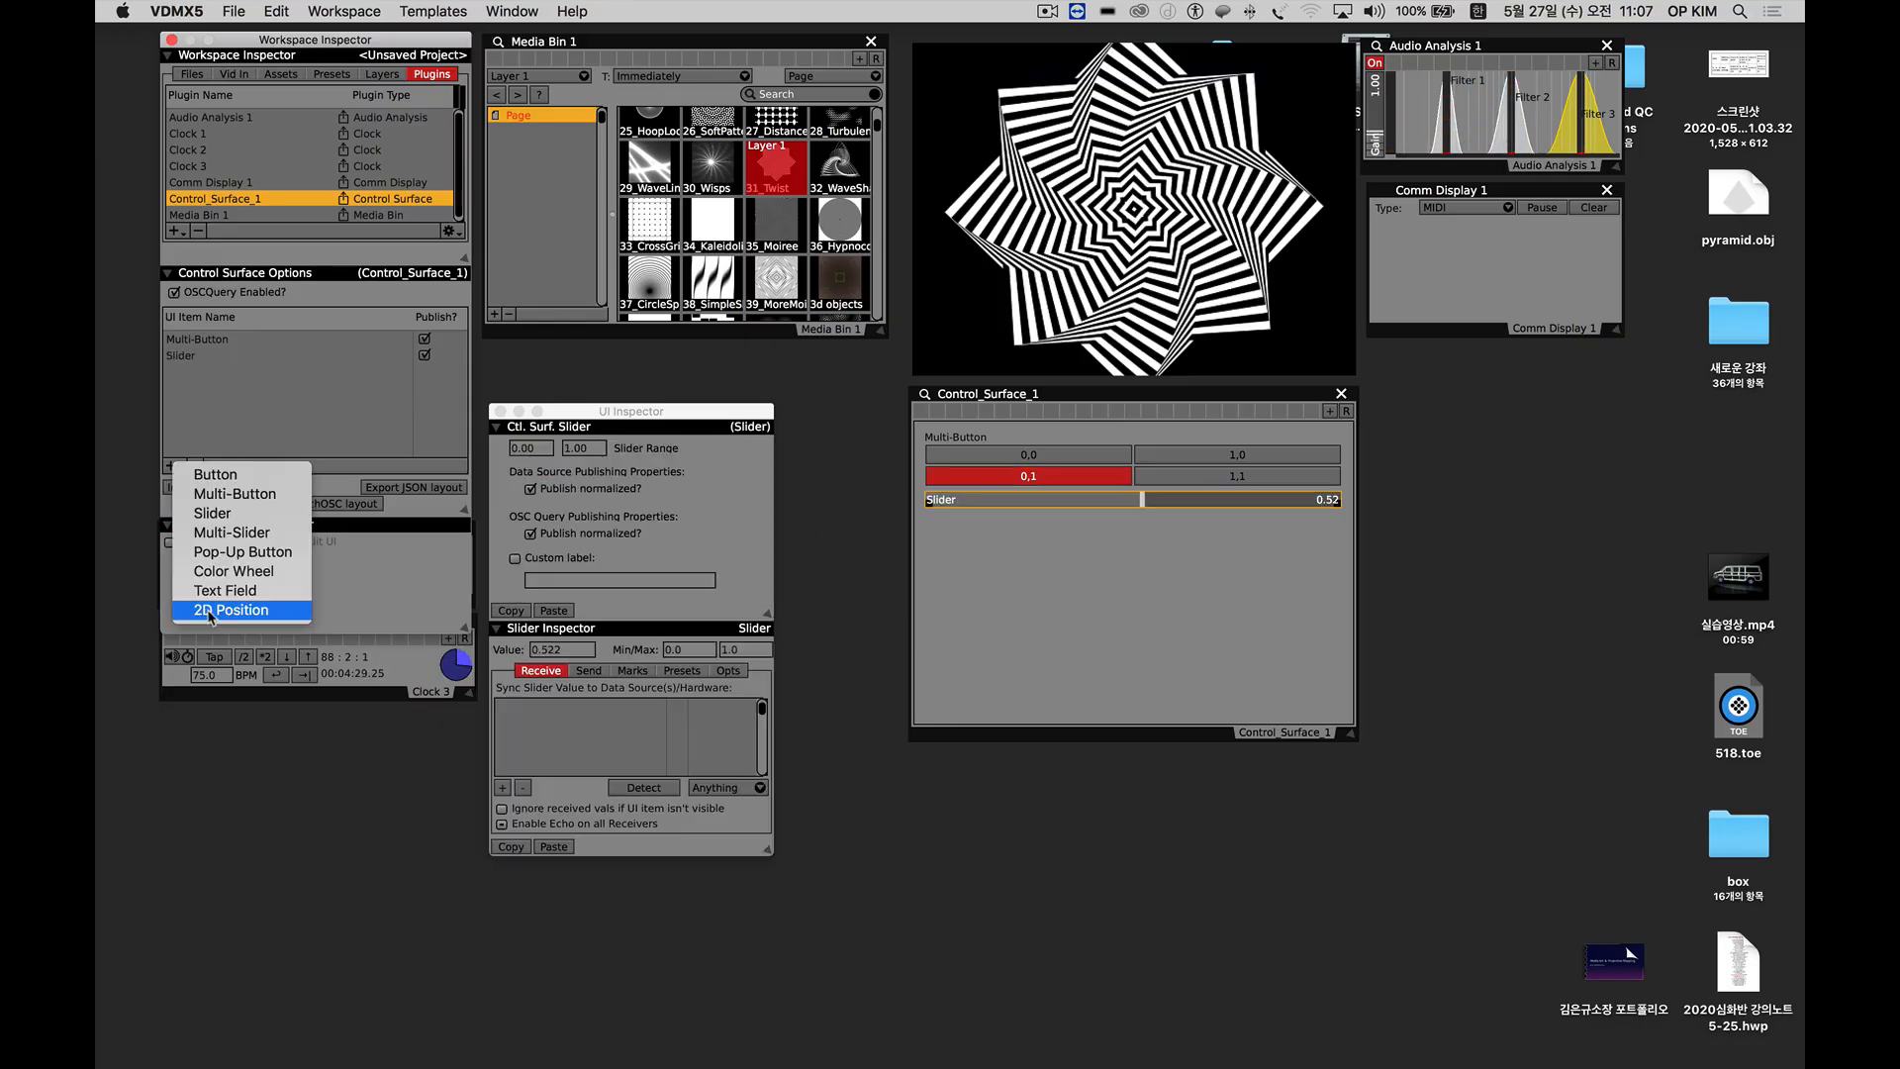
click(228, 610)
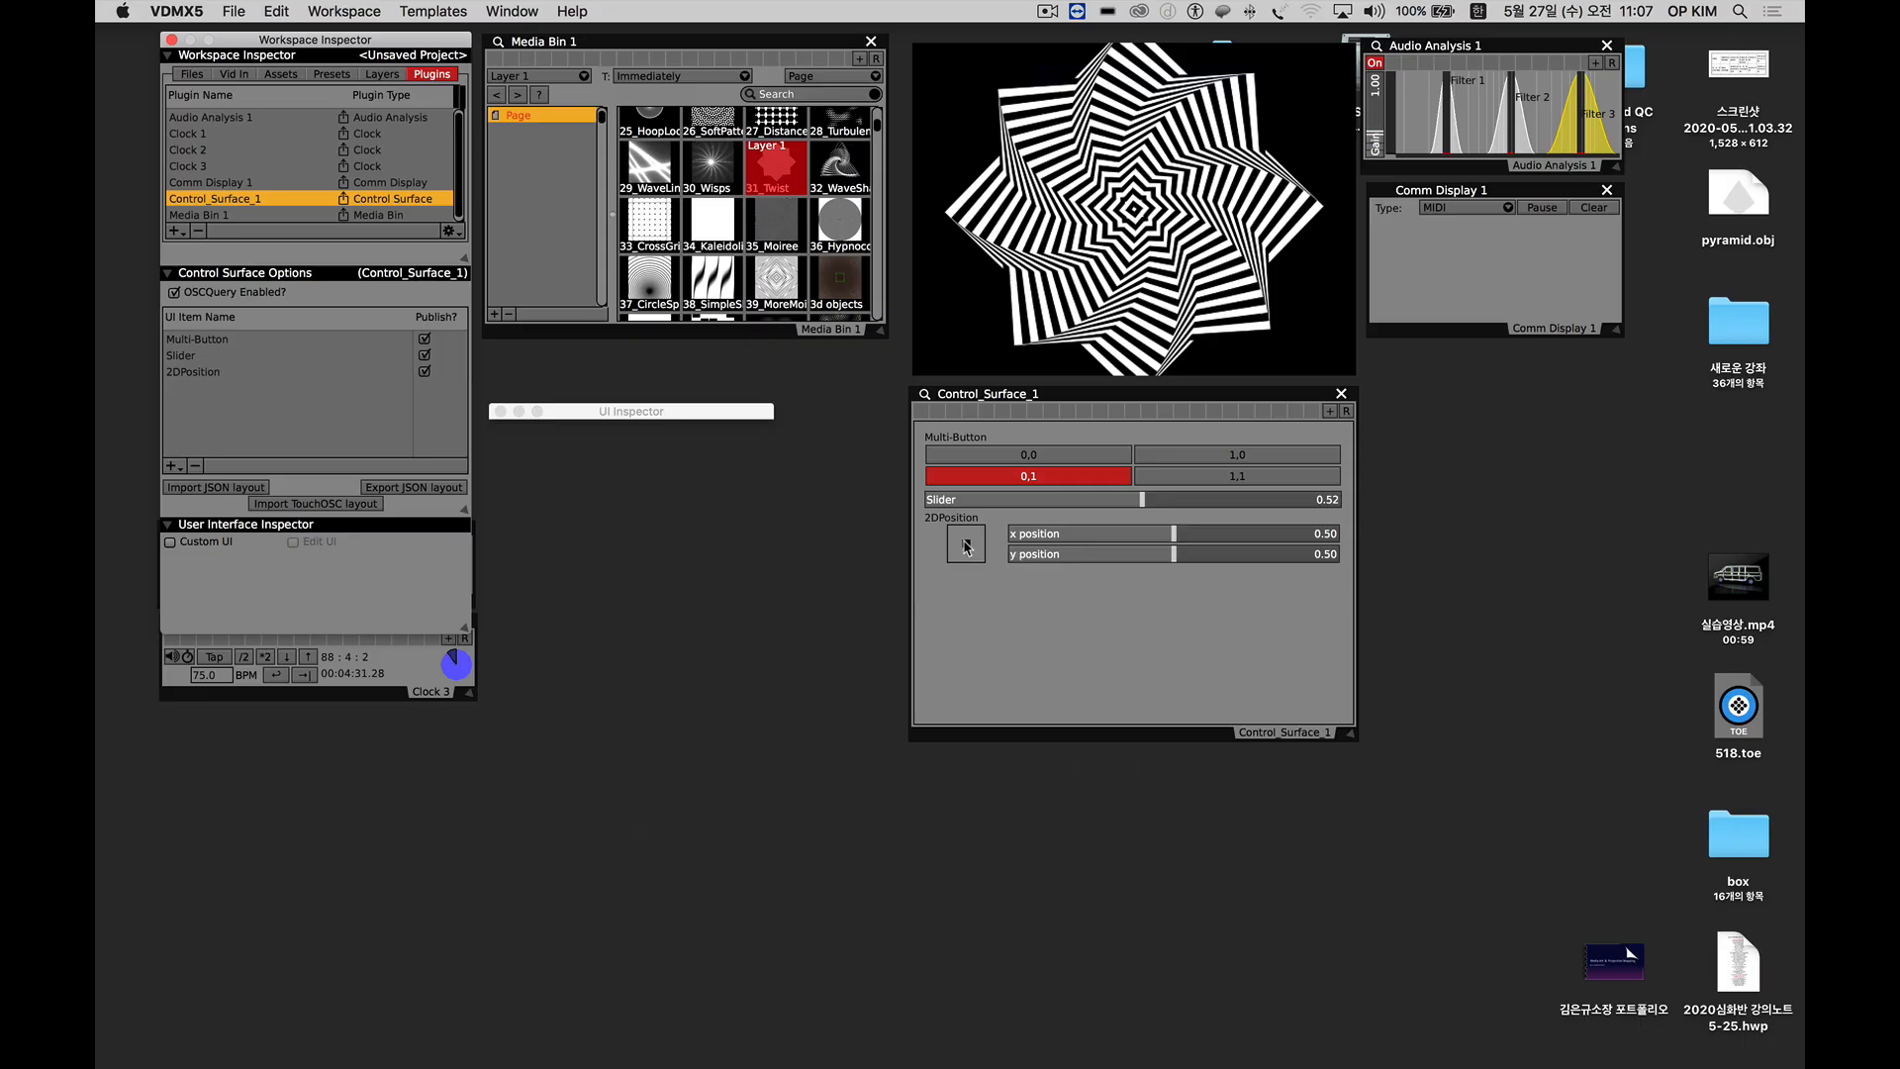
drag(966, 547, 957, 544)
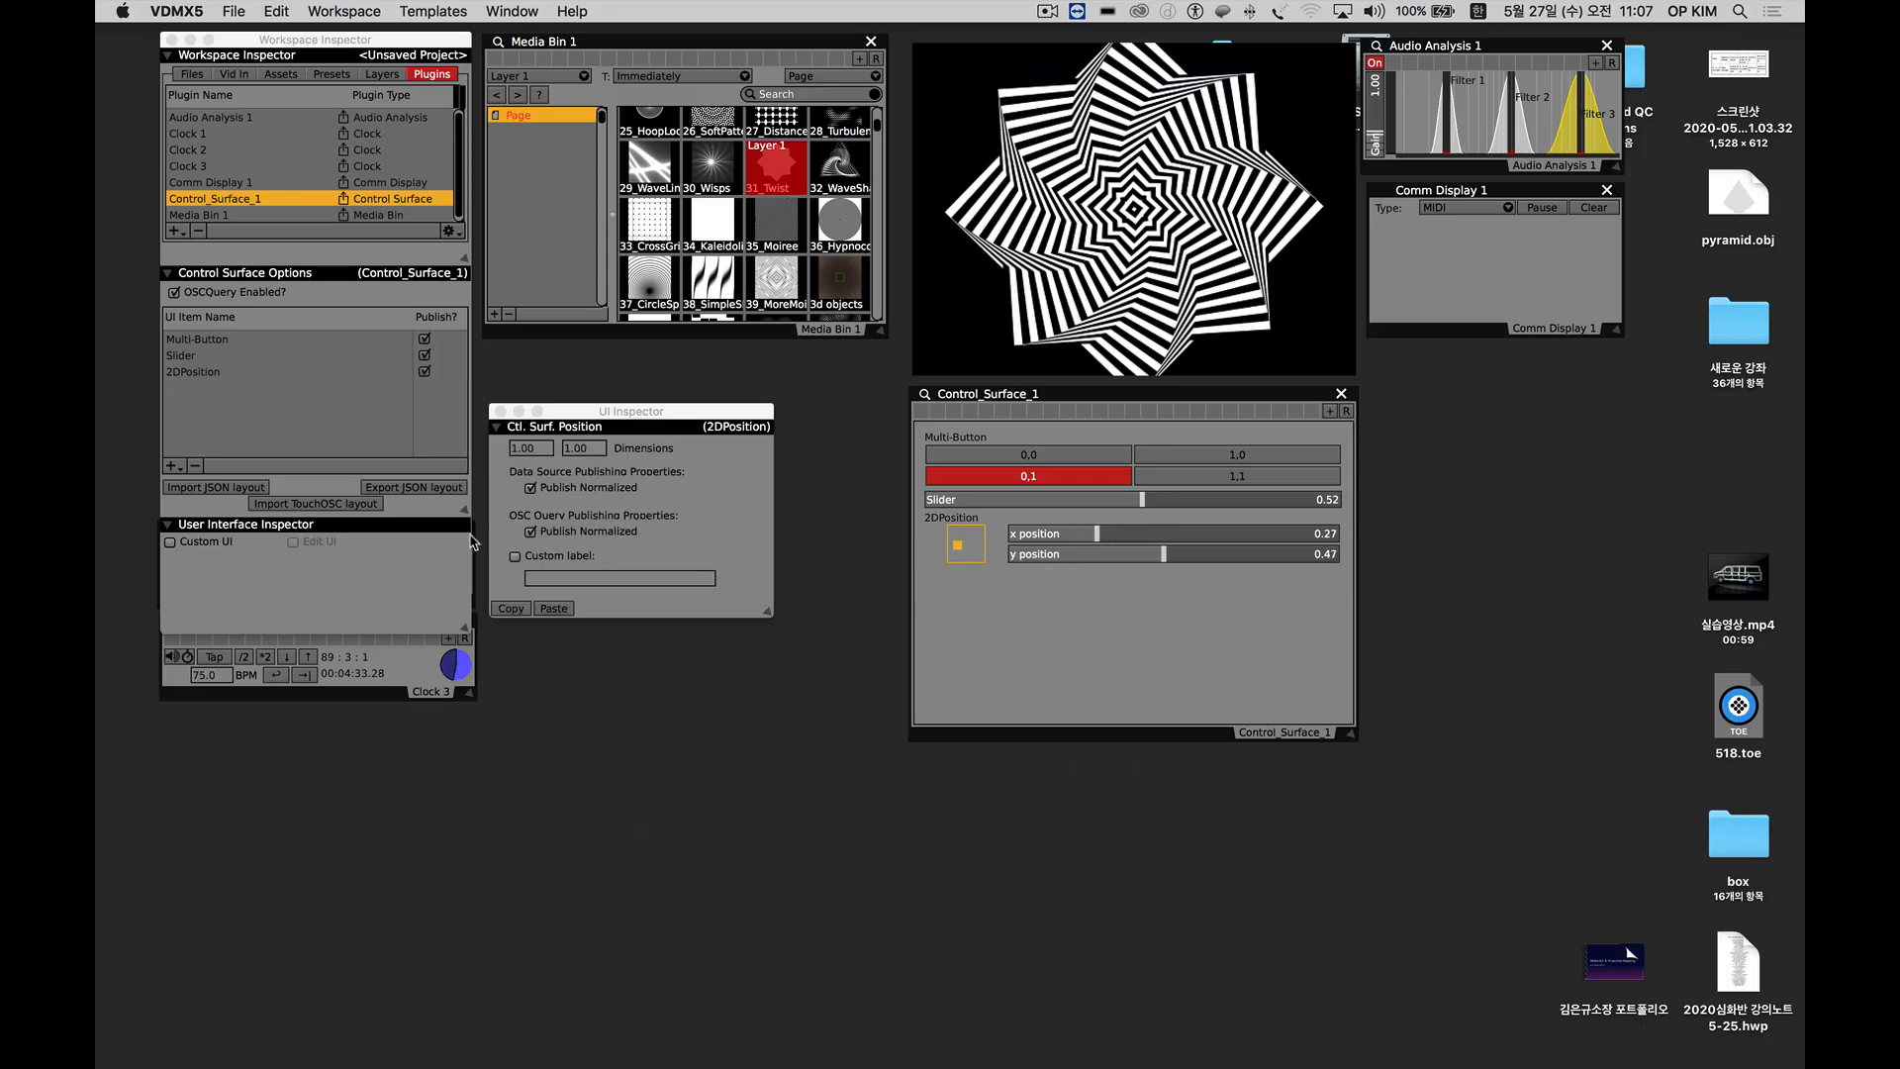
Add a Color Wheel to the control surface with hue about 0.51 and saturation about 0.23, keeping the window aligned below the preview.
click(173, 465)
click(229, 571)
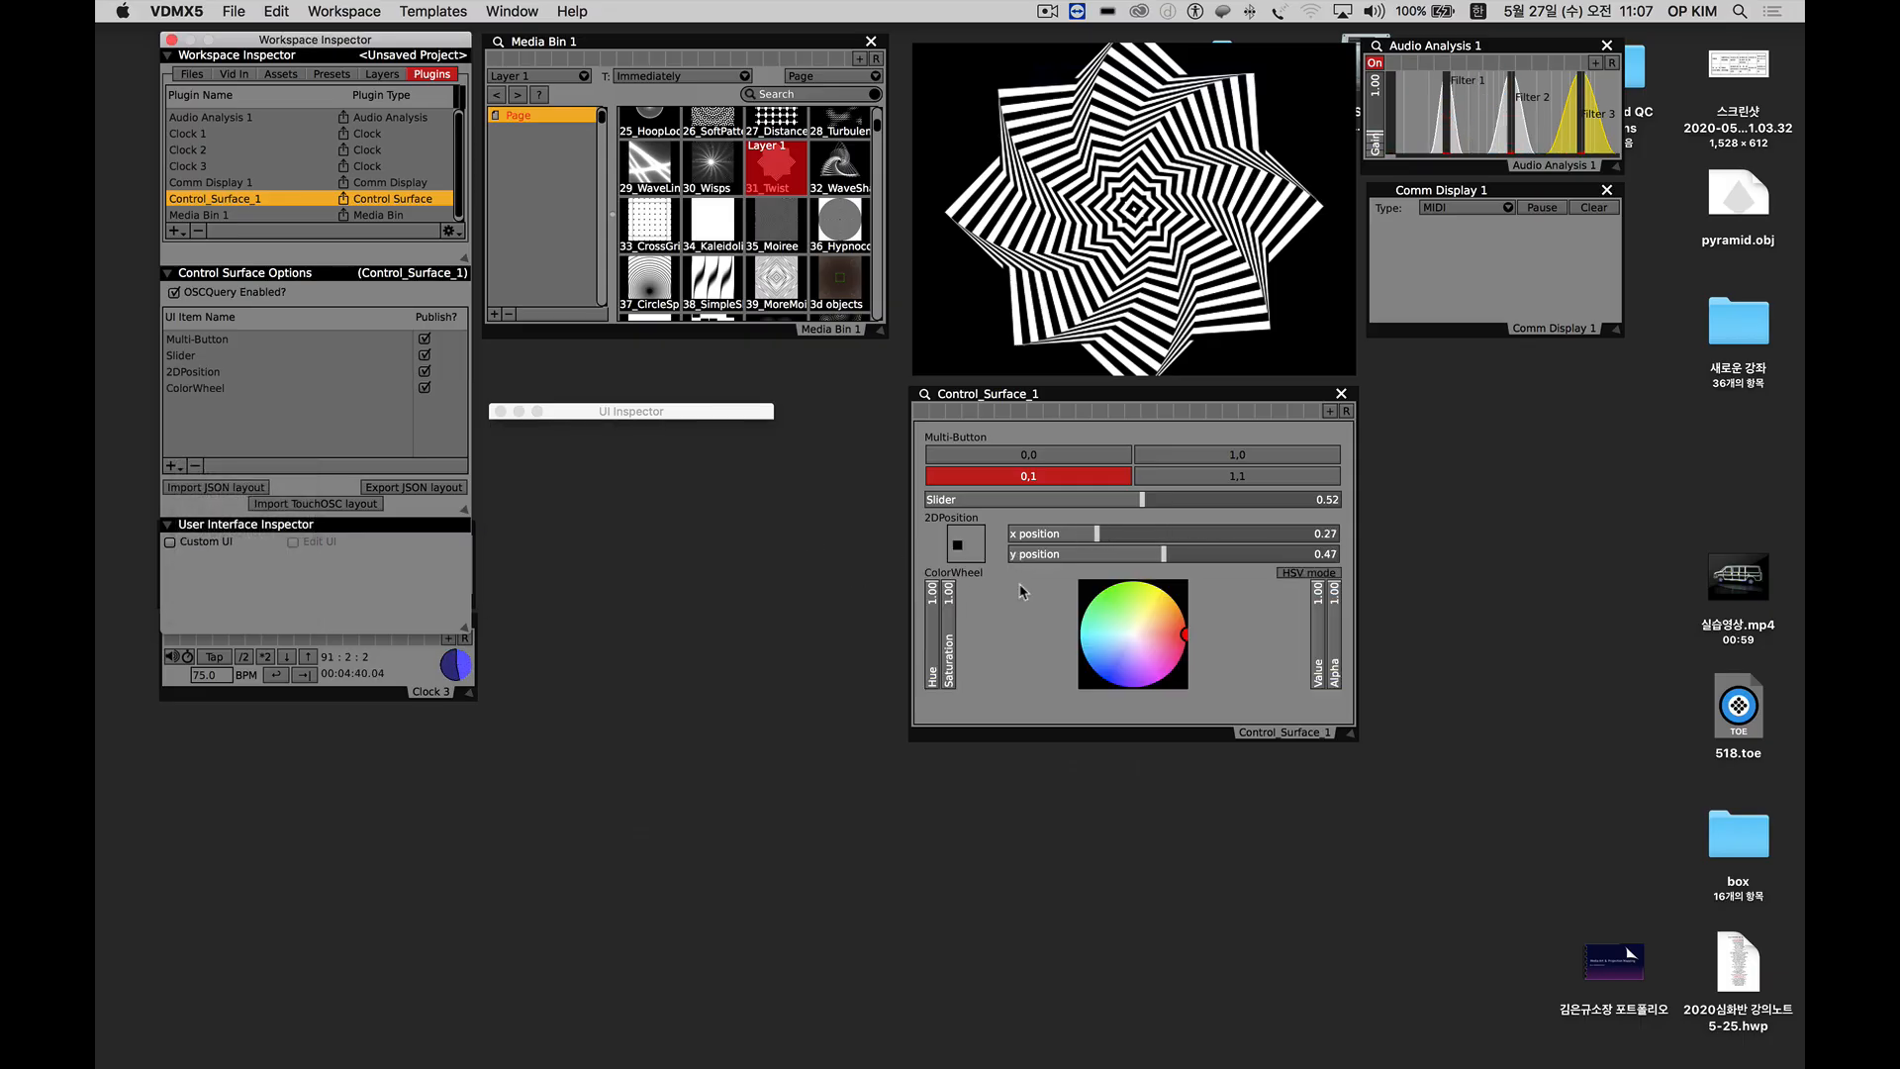
drag(1174, 636, 1141, 651)
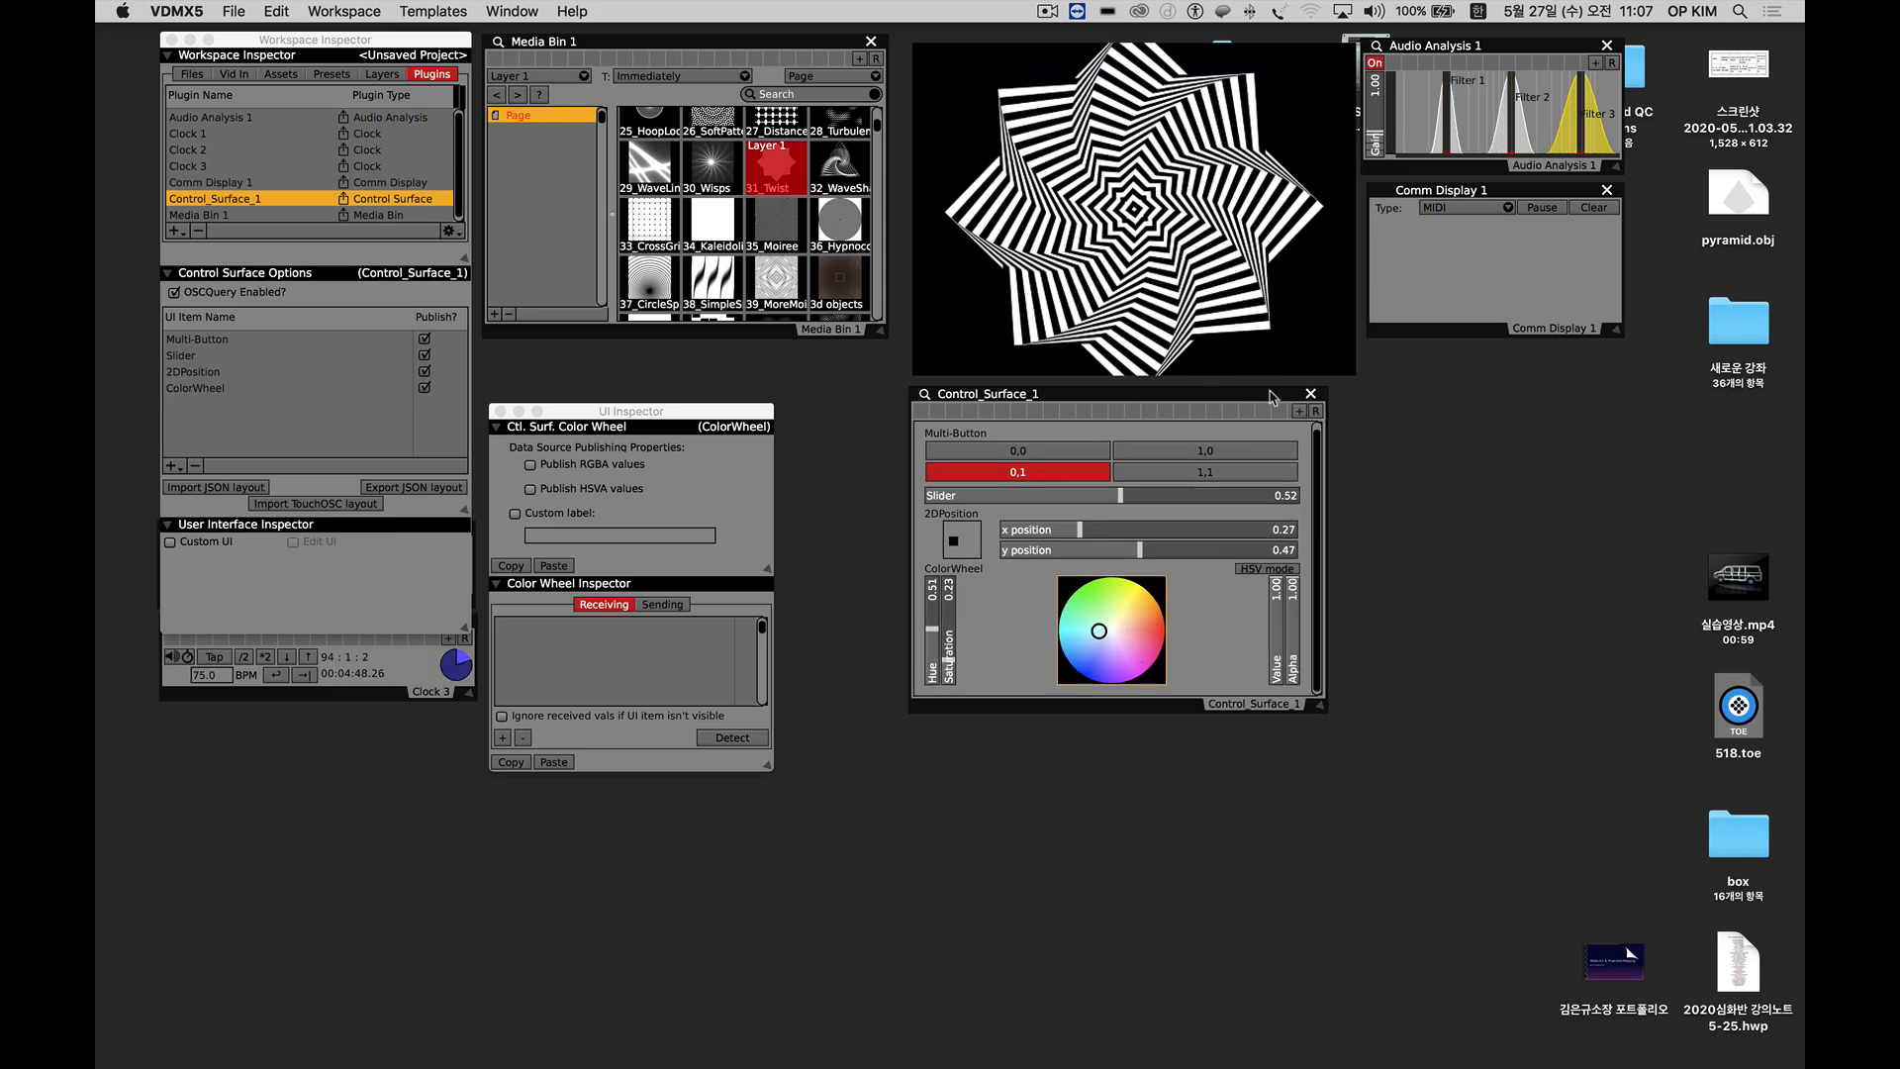
drag(1253, 391, 1252, 391)
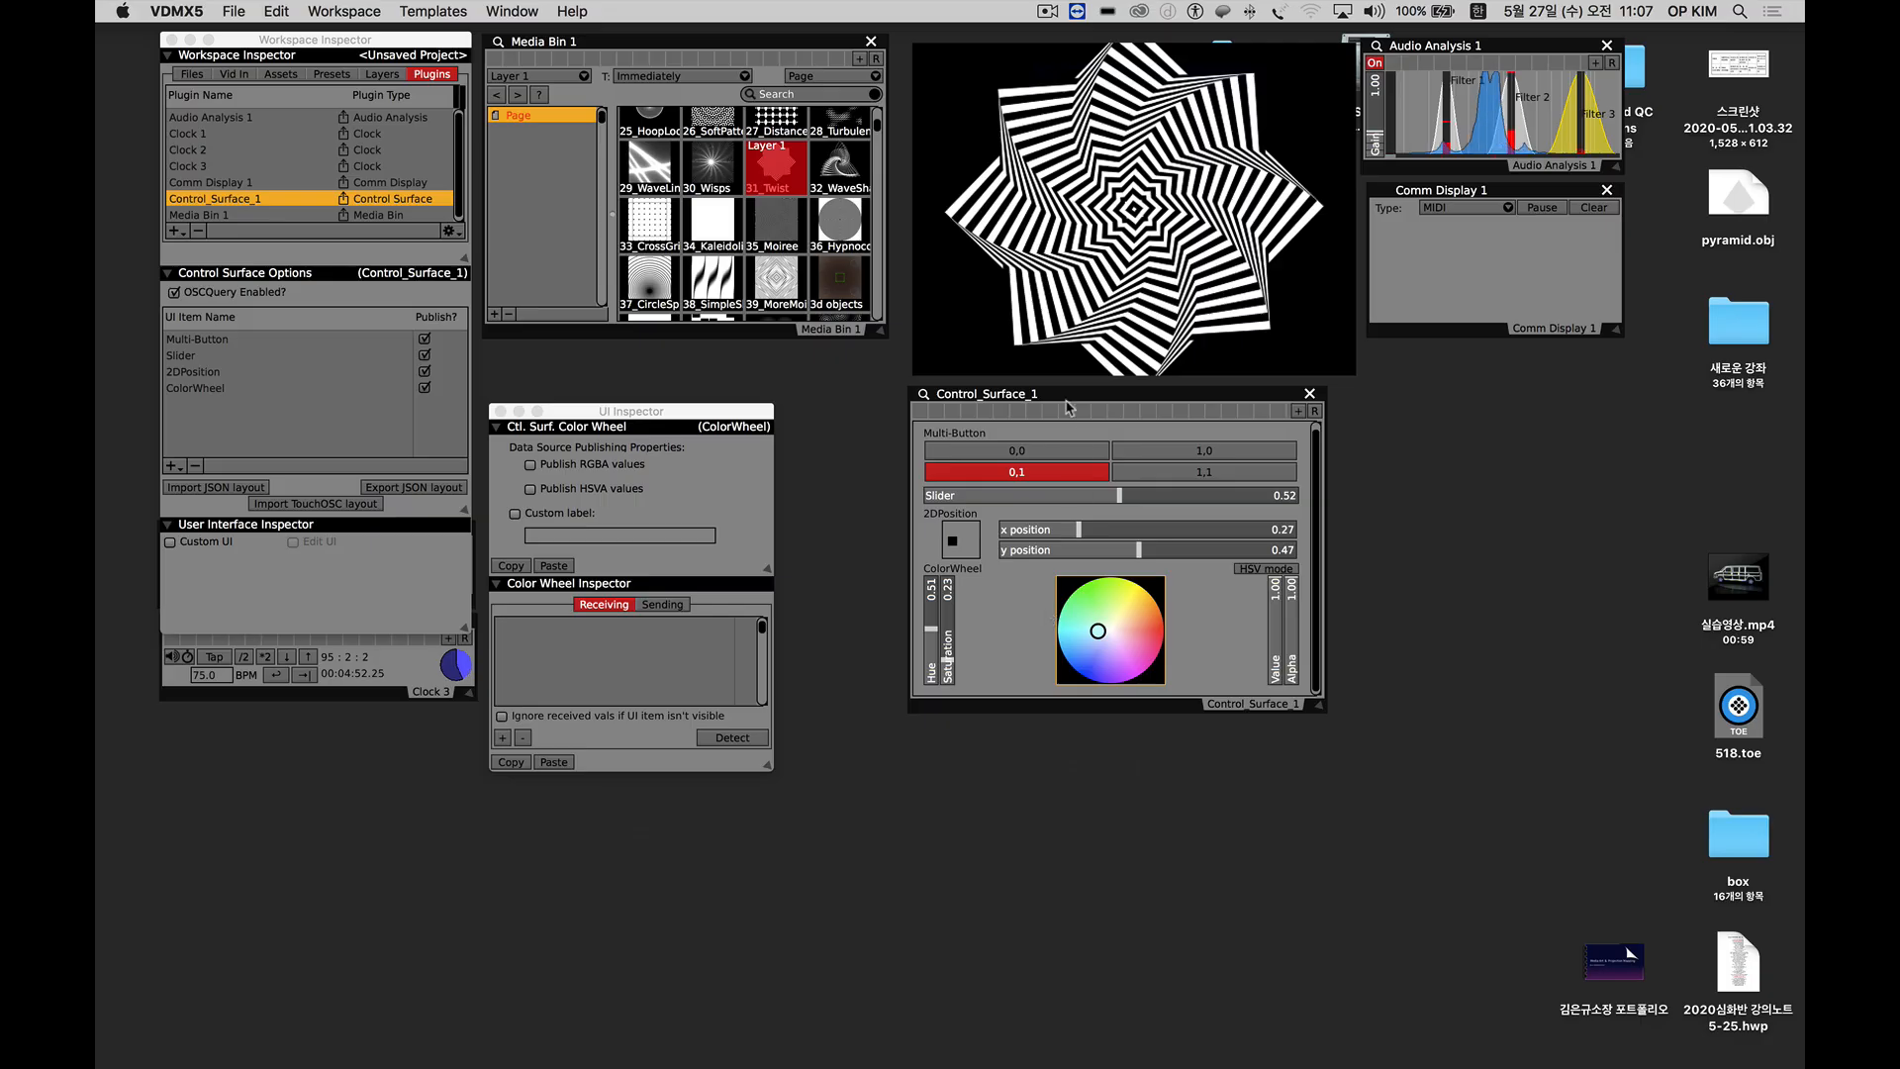
drag(1061, 395, 1062, 393)
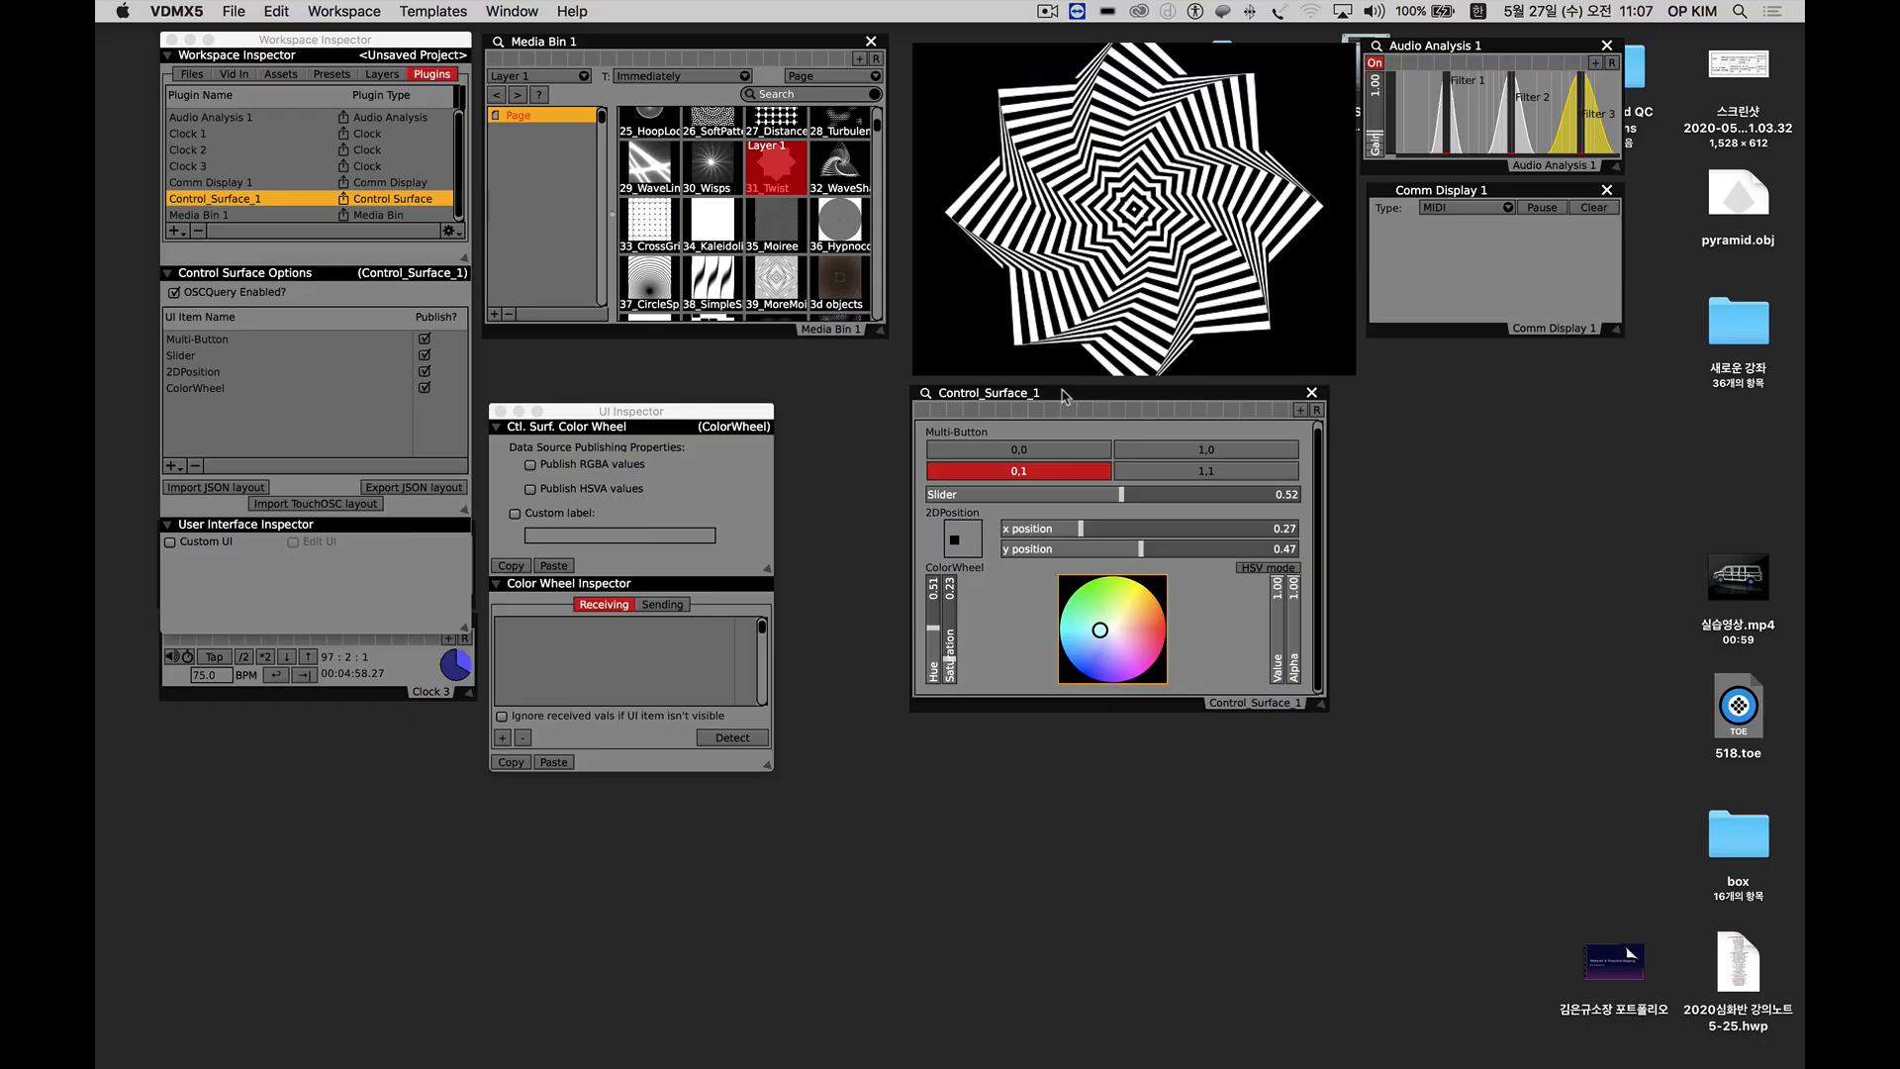
Activate multi-button 0,0 on the control surface and set its slider to about 0.41.
click(987, 456)
drag(1025, 495, 1078, 500)
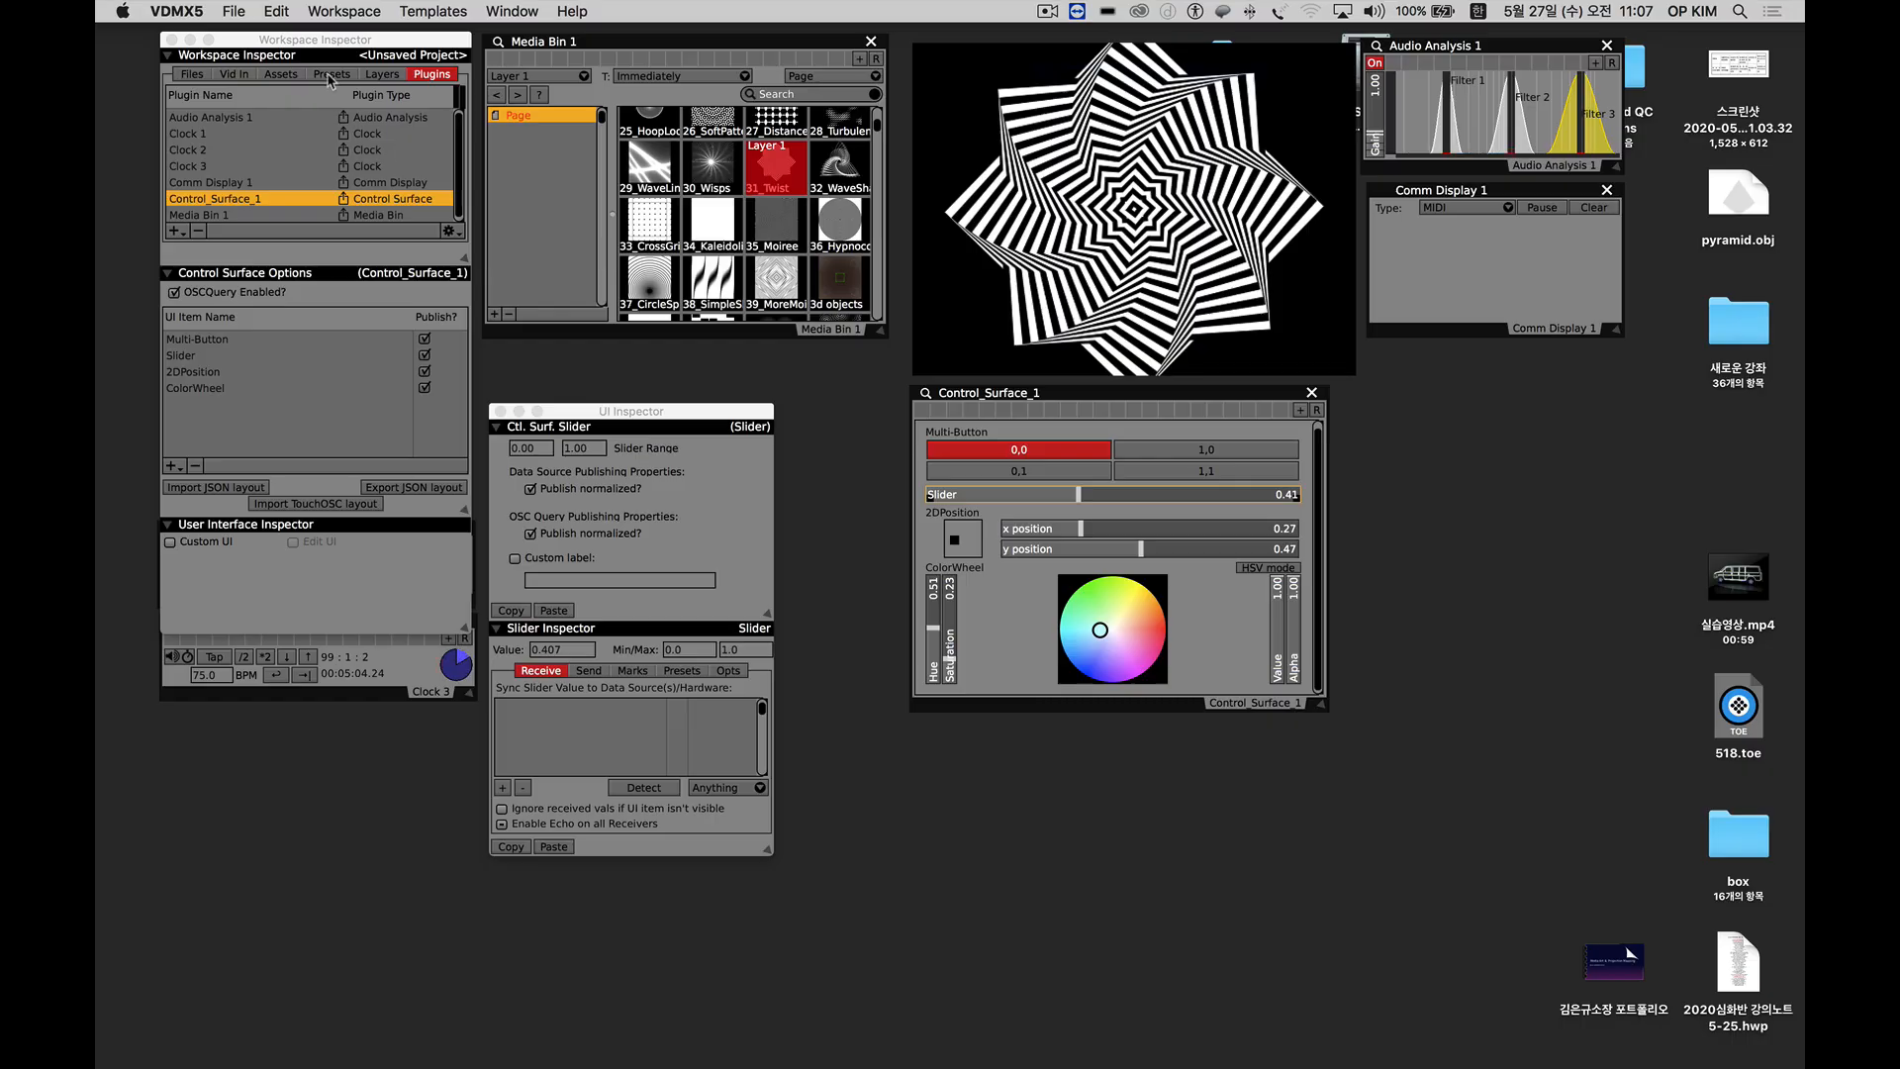
Link the control surface slider to the Layer 1 zoom slider and set it to about 0.47.
click(382, 74)
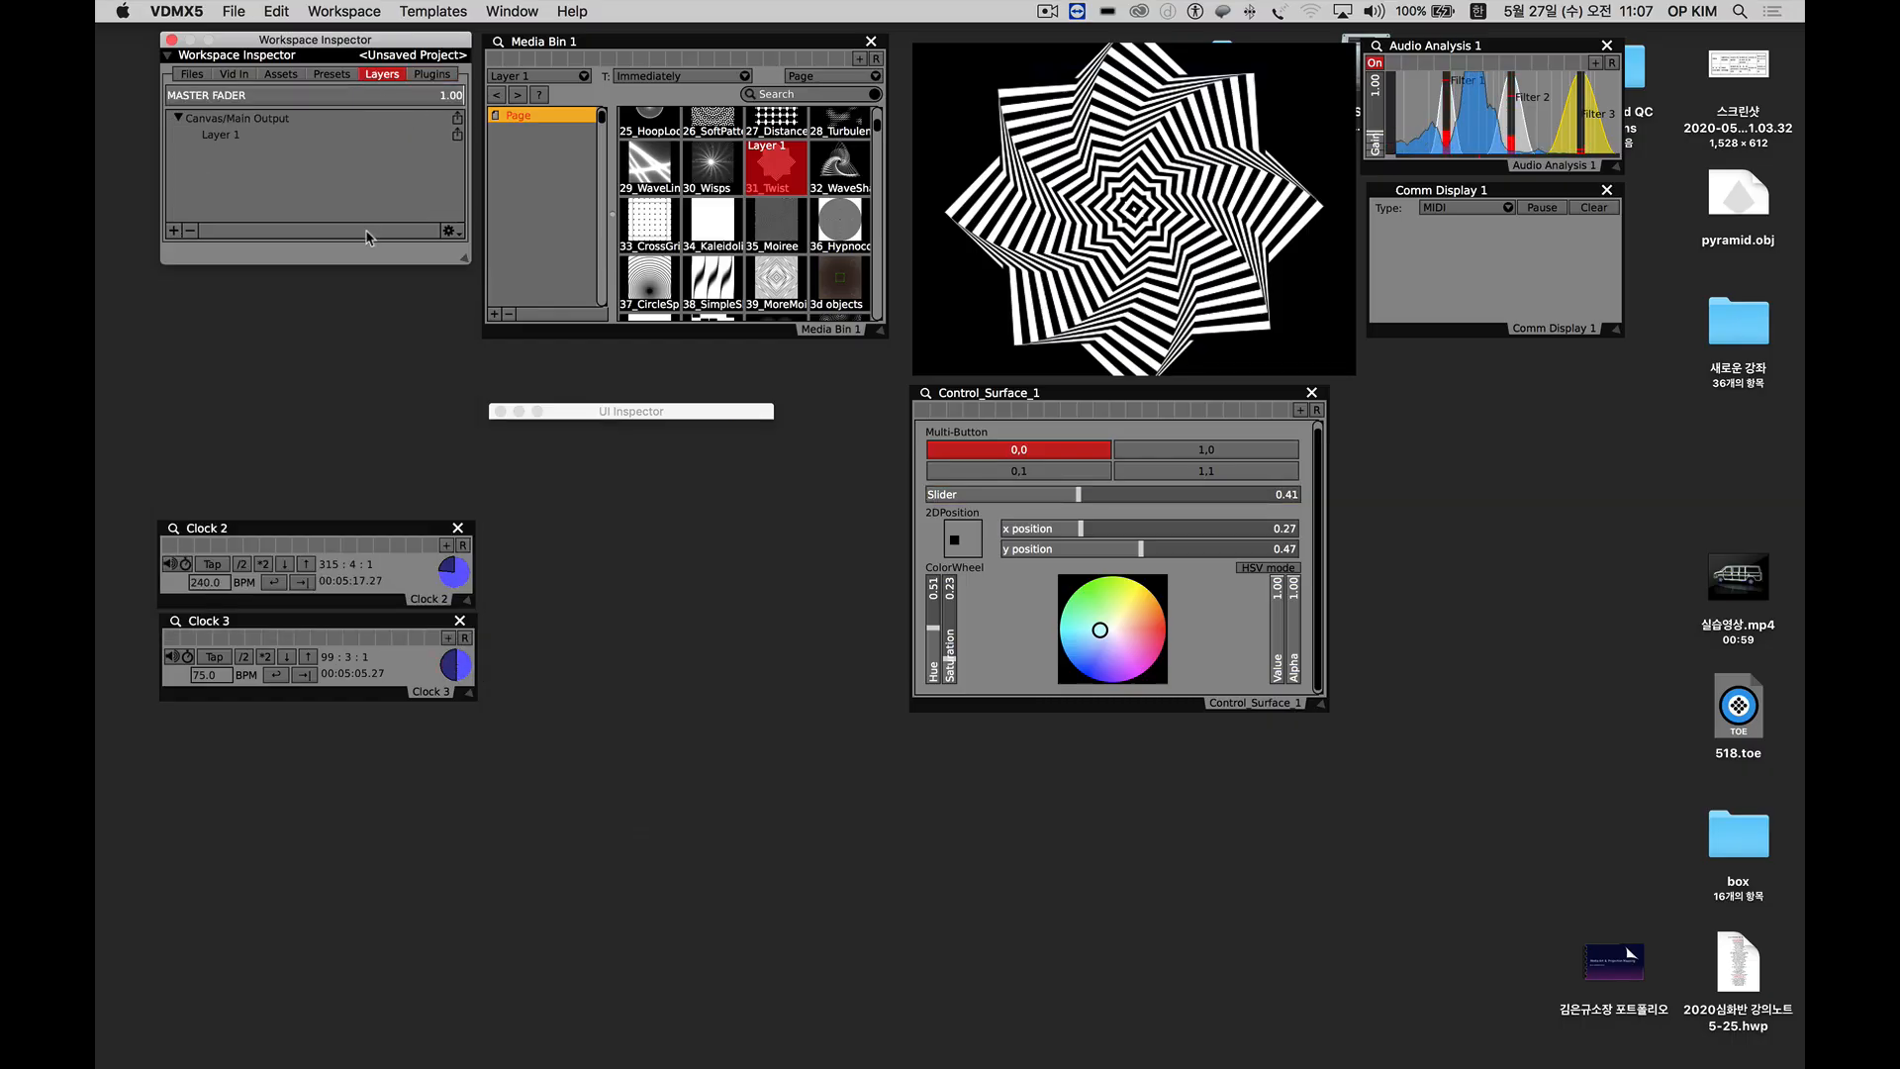
click(214, 135)
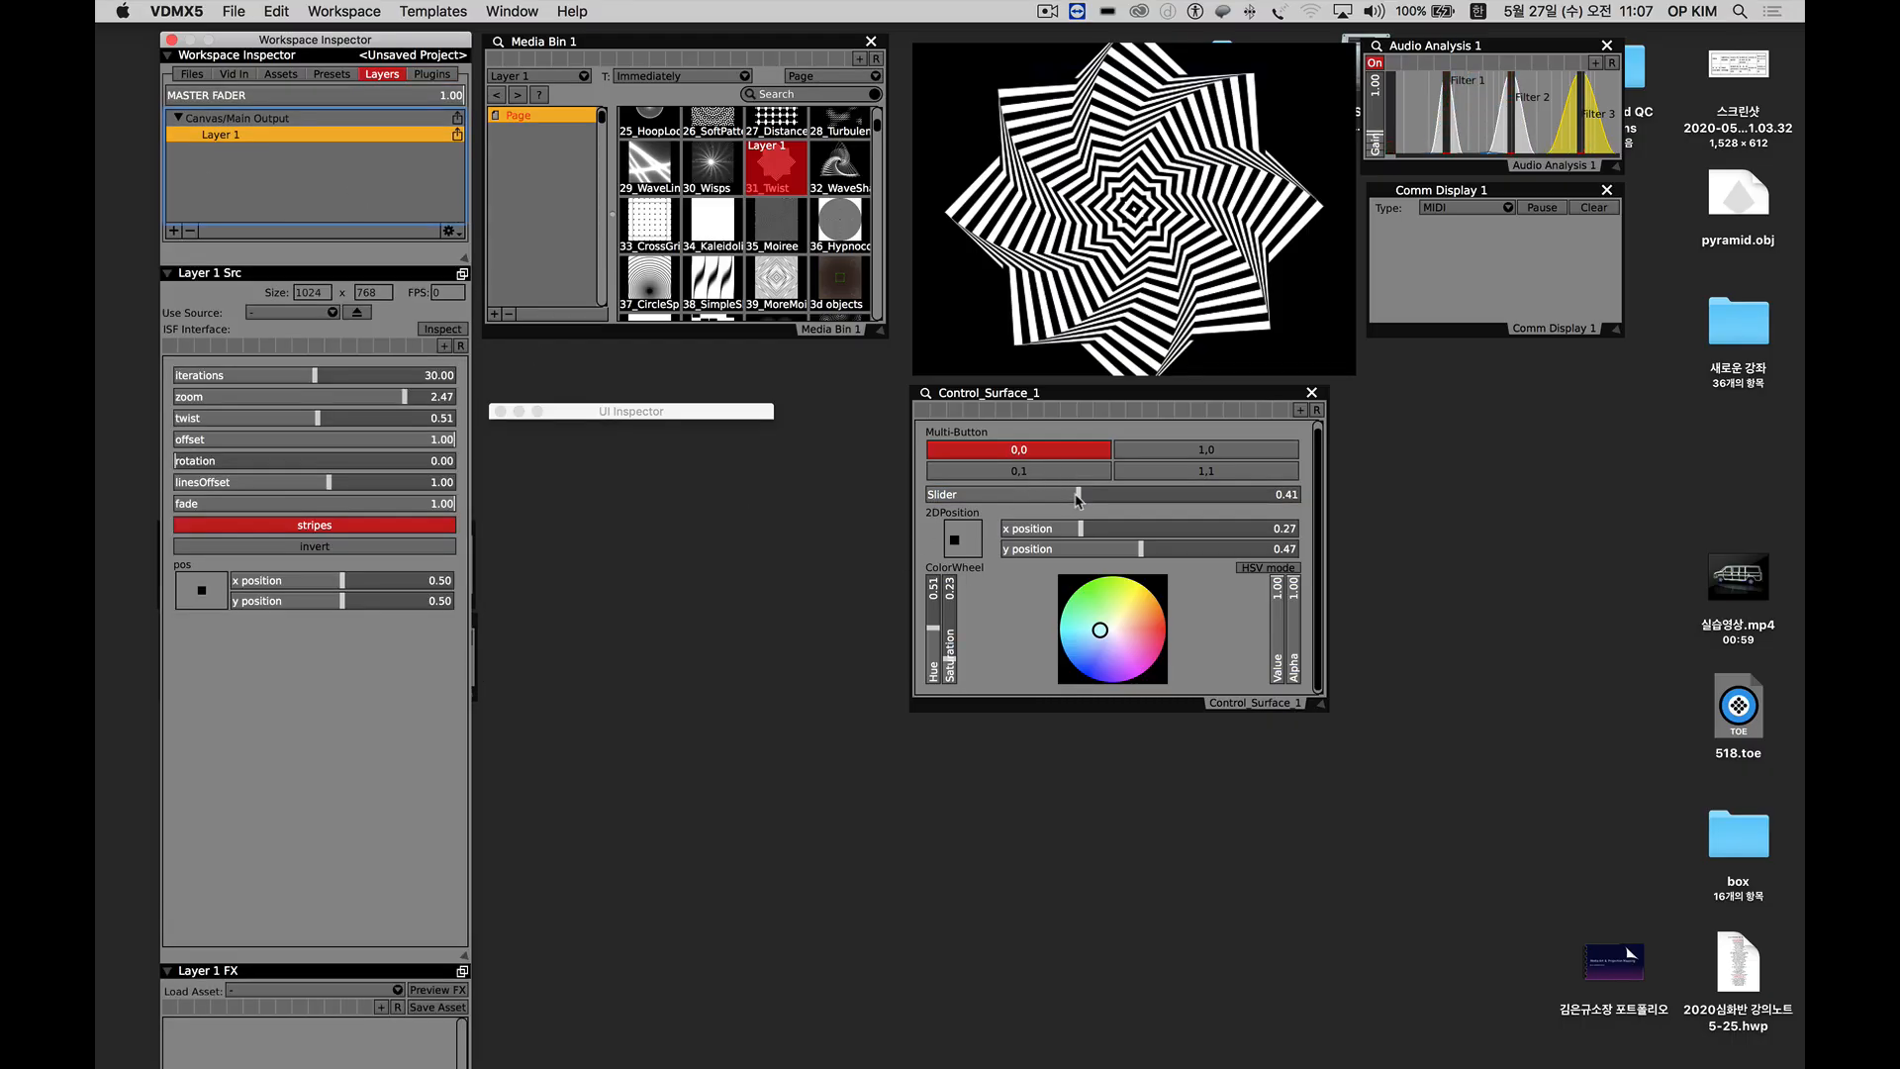
drag(1077, 498, 285, 399)
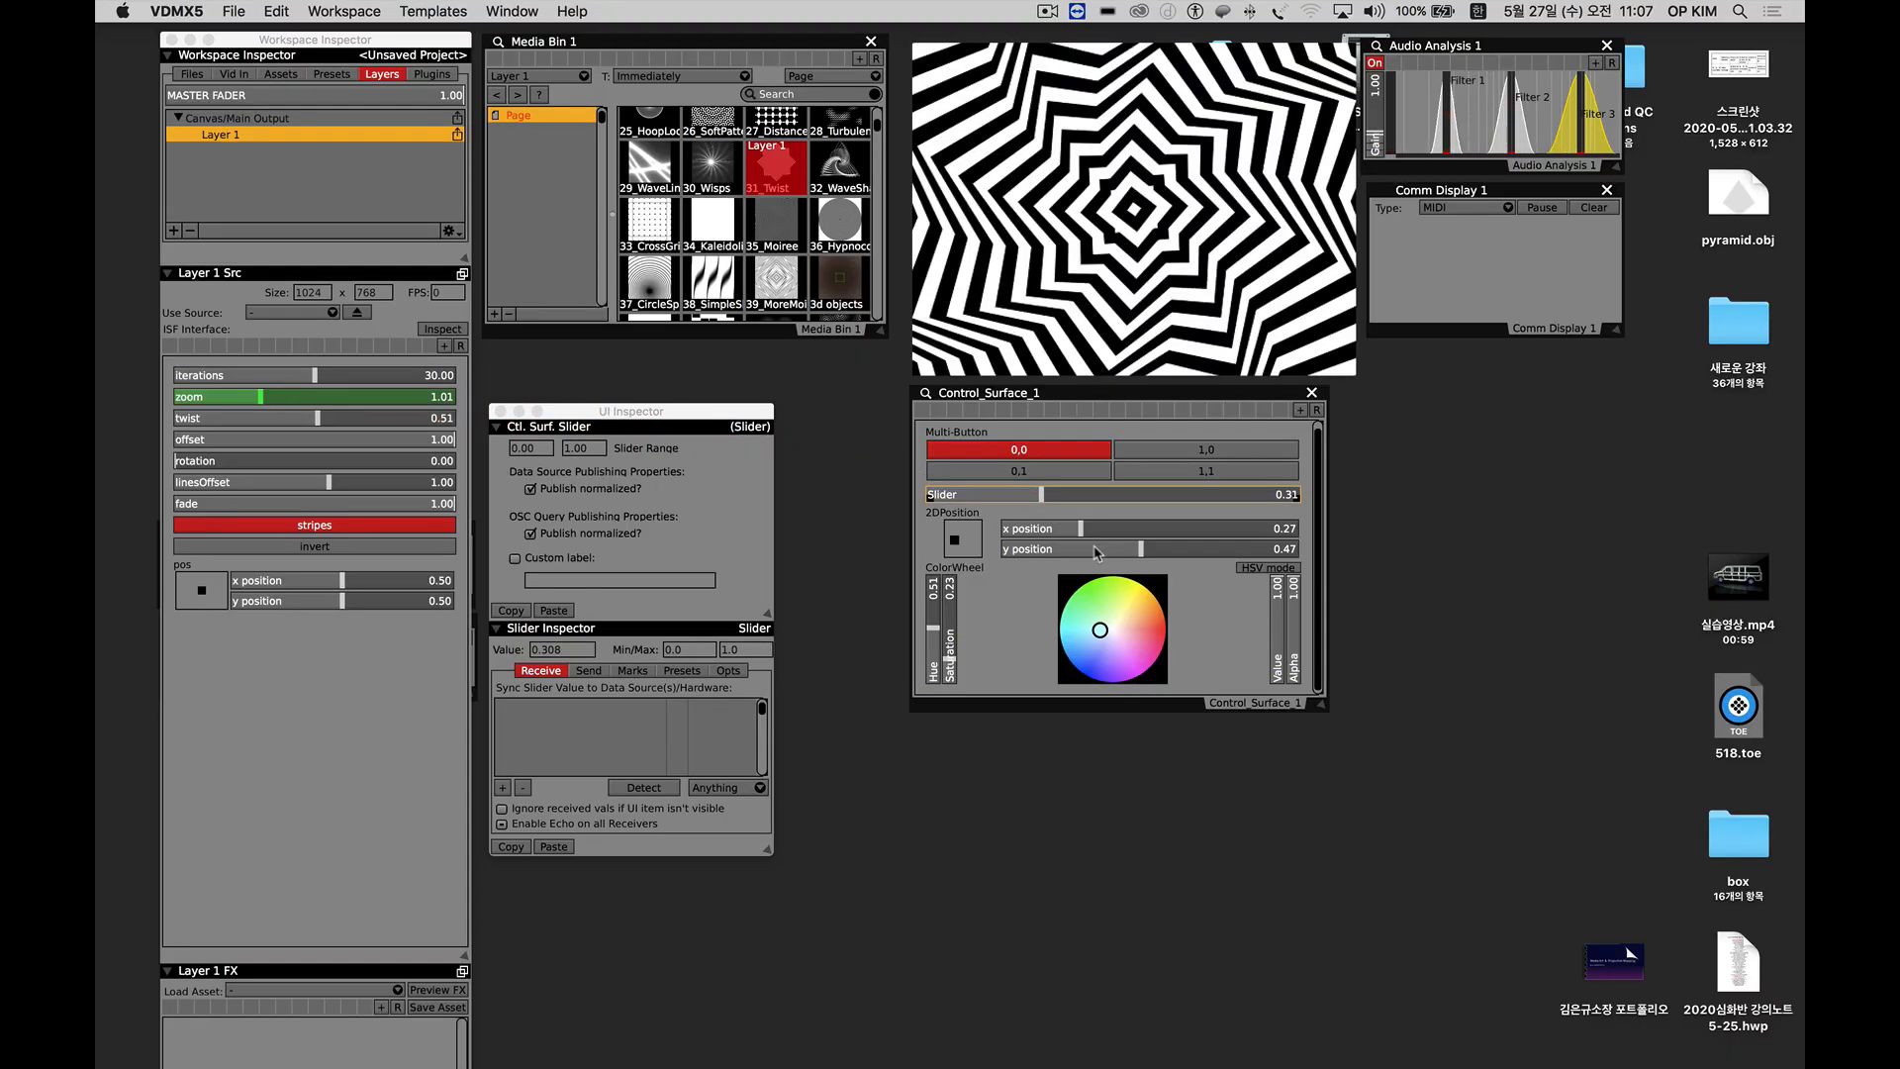
drag(1041, 495, 1080, 503)
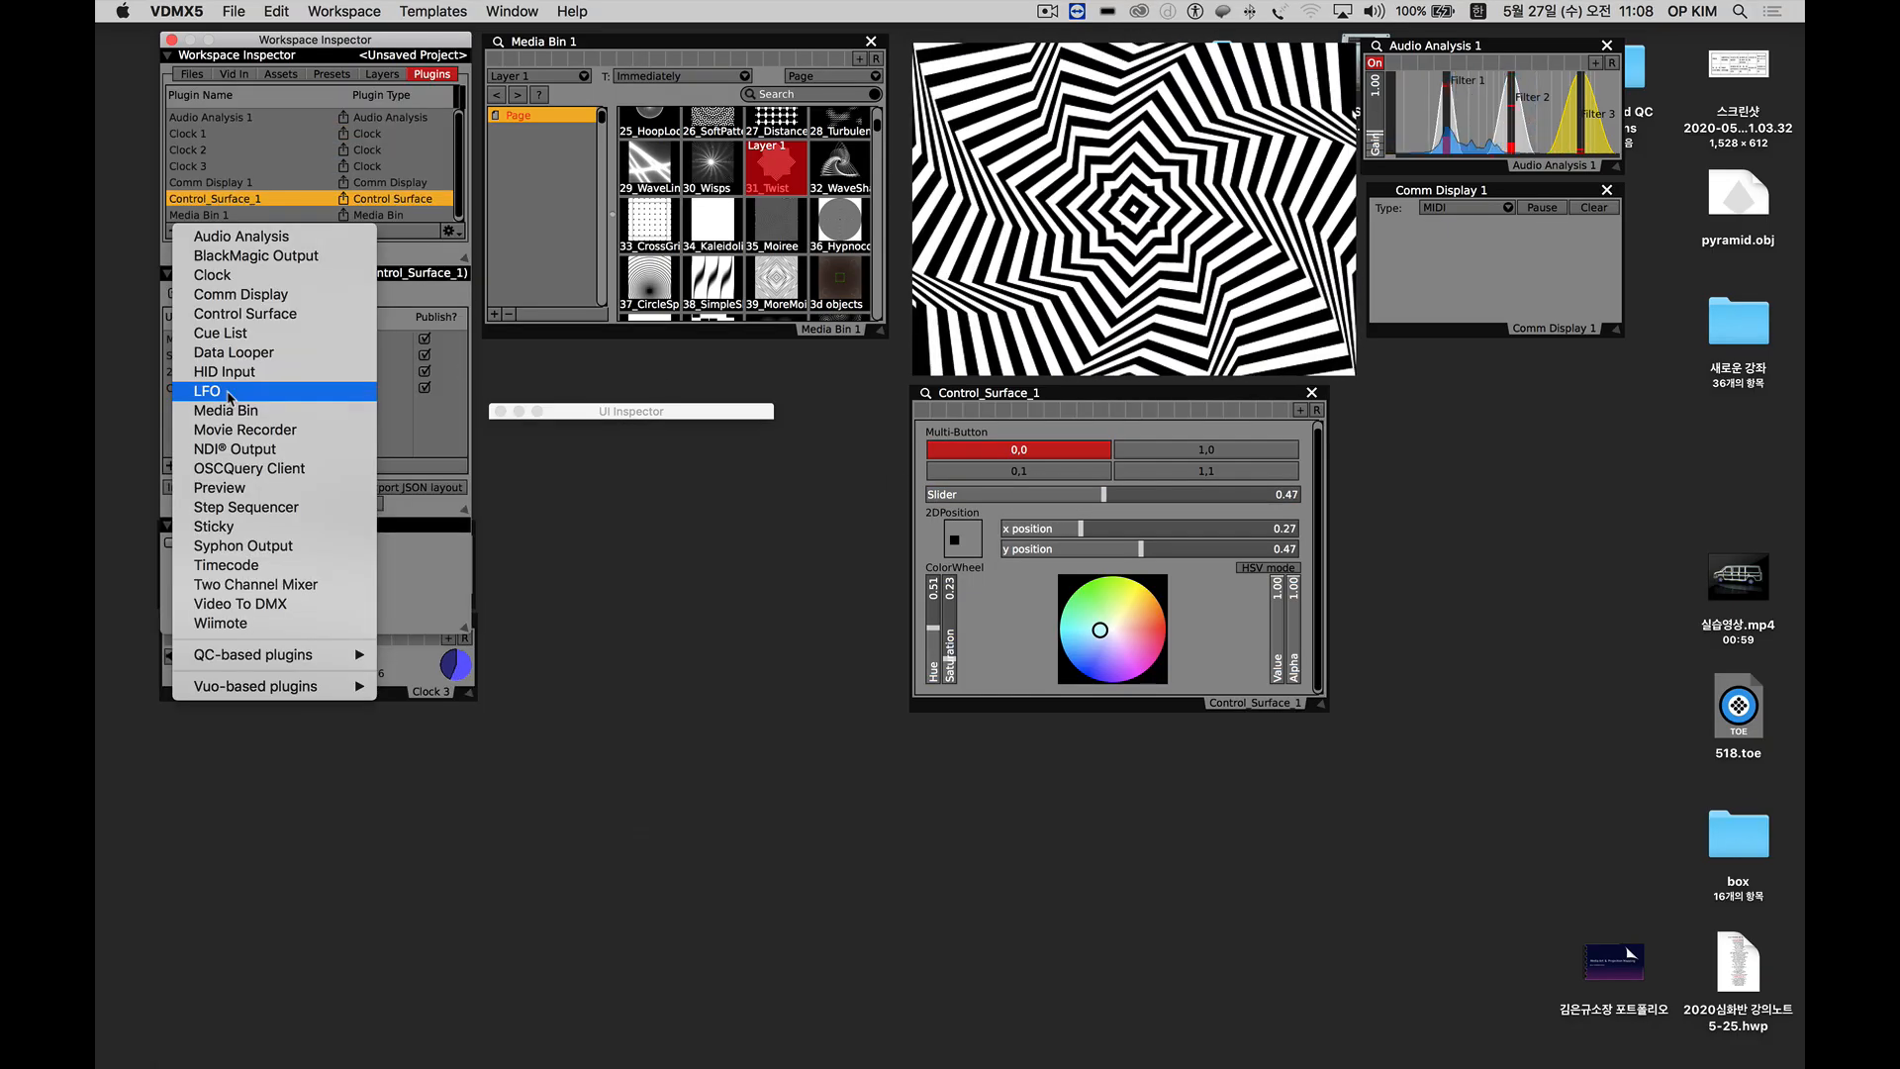
Add an LFO plugin, place its window beside the control surface and widen it.
click(227, 393)
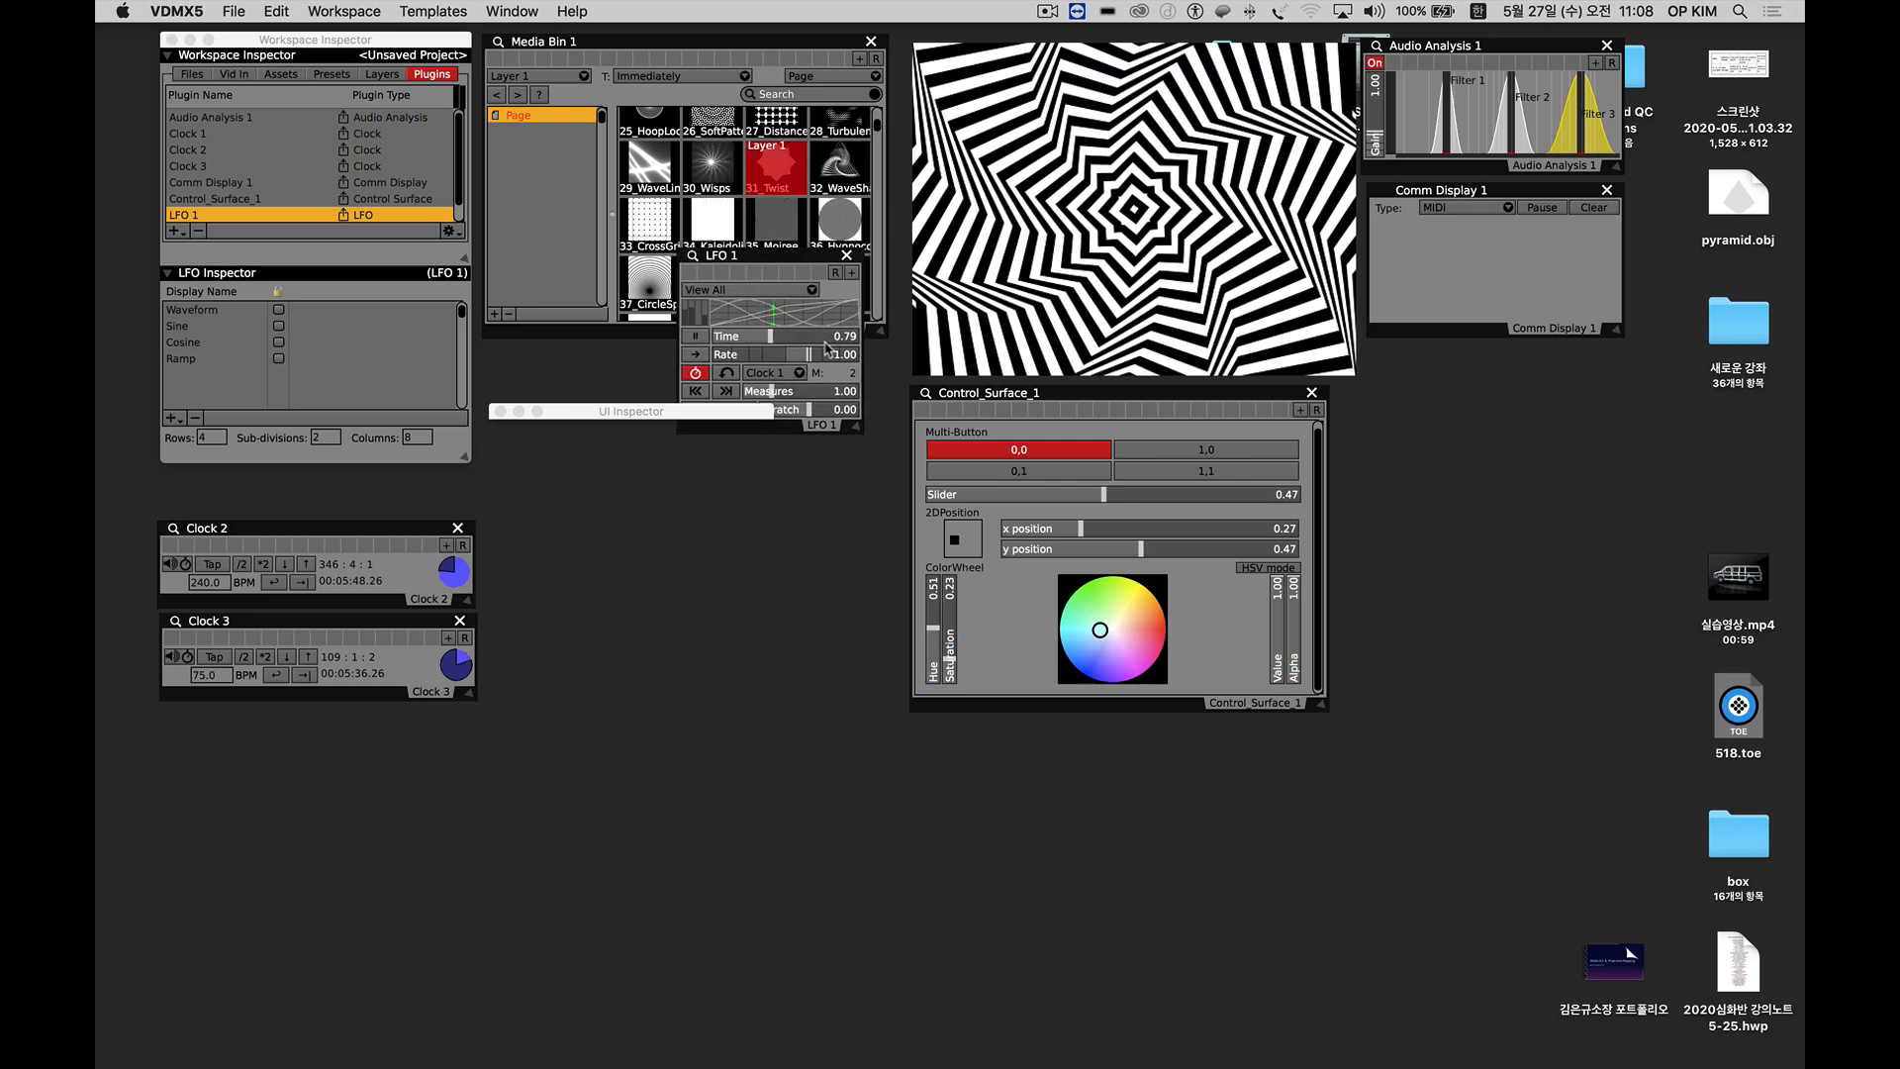
drag(752, 256, 1411, 401)
drag(1512, 571, 1714, 604)
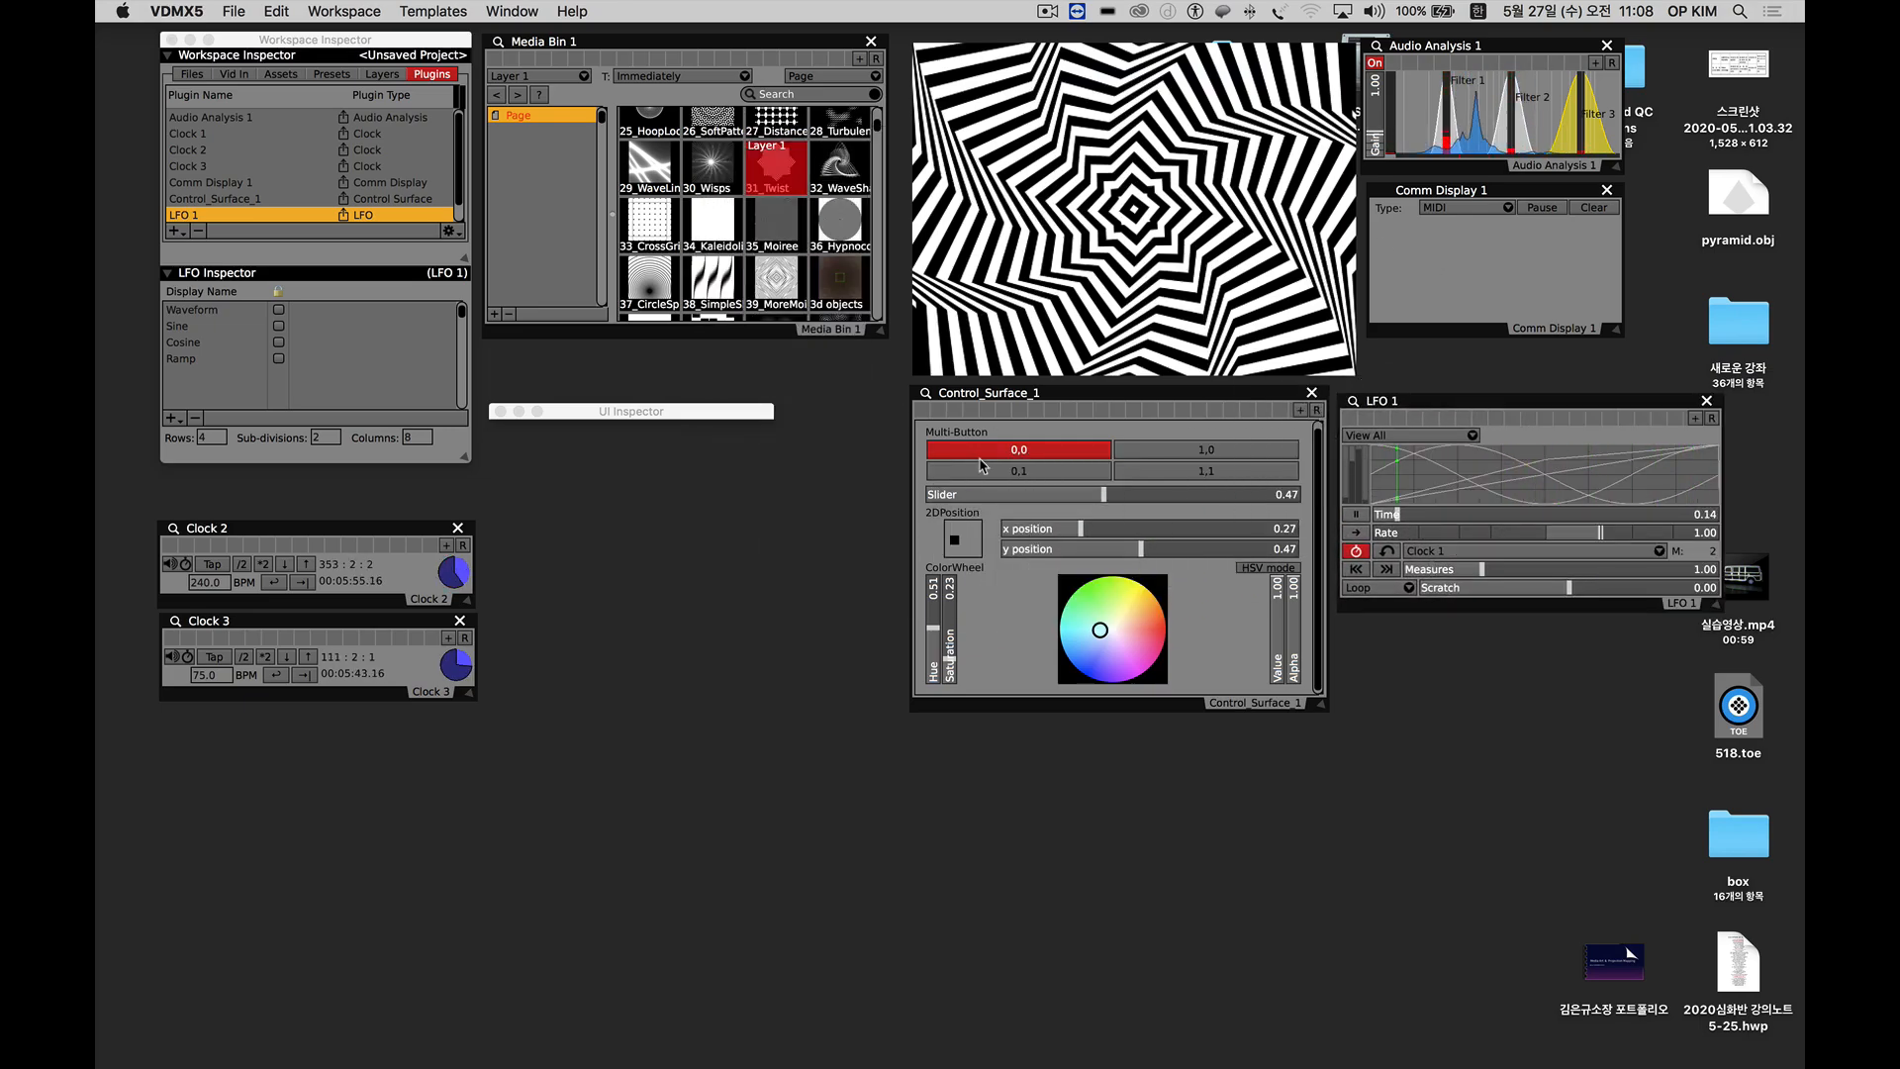
Set the Layer 1 source's twist slider to about 0.37.
click(327, 134)
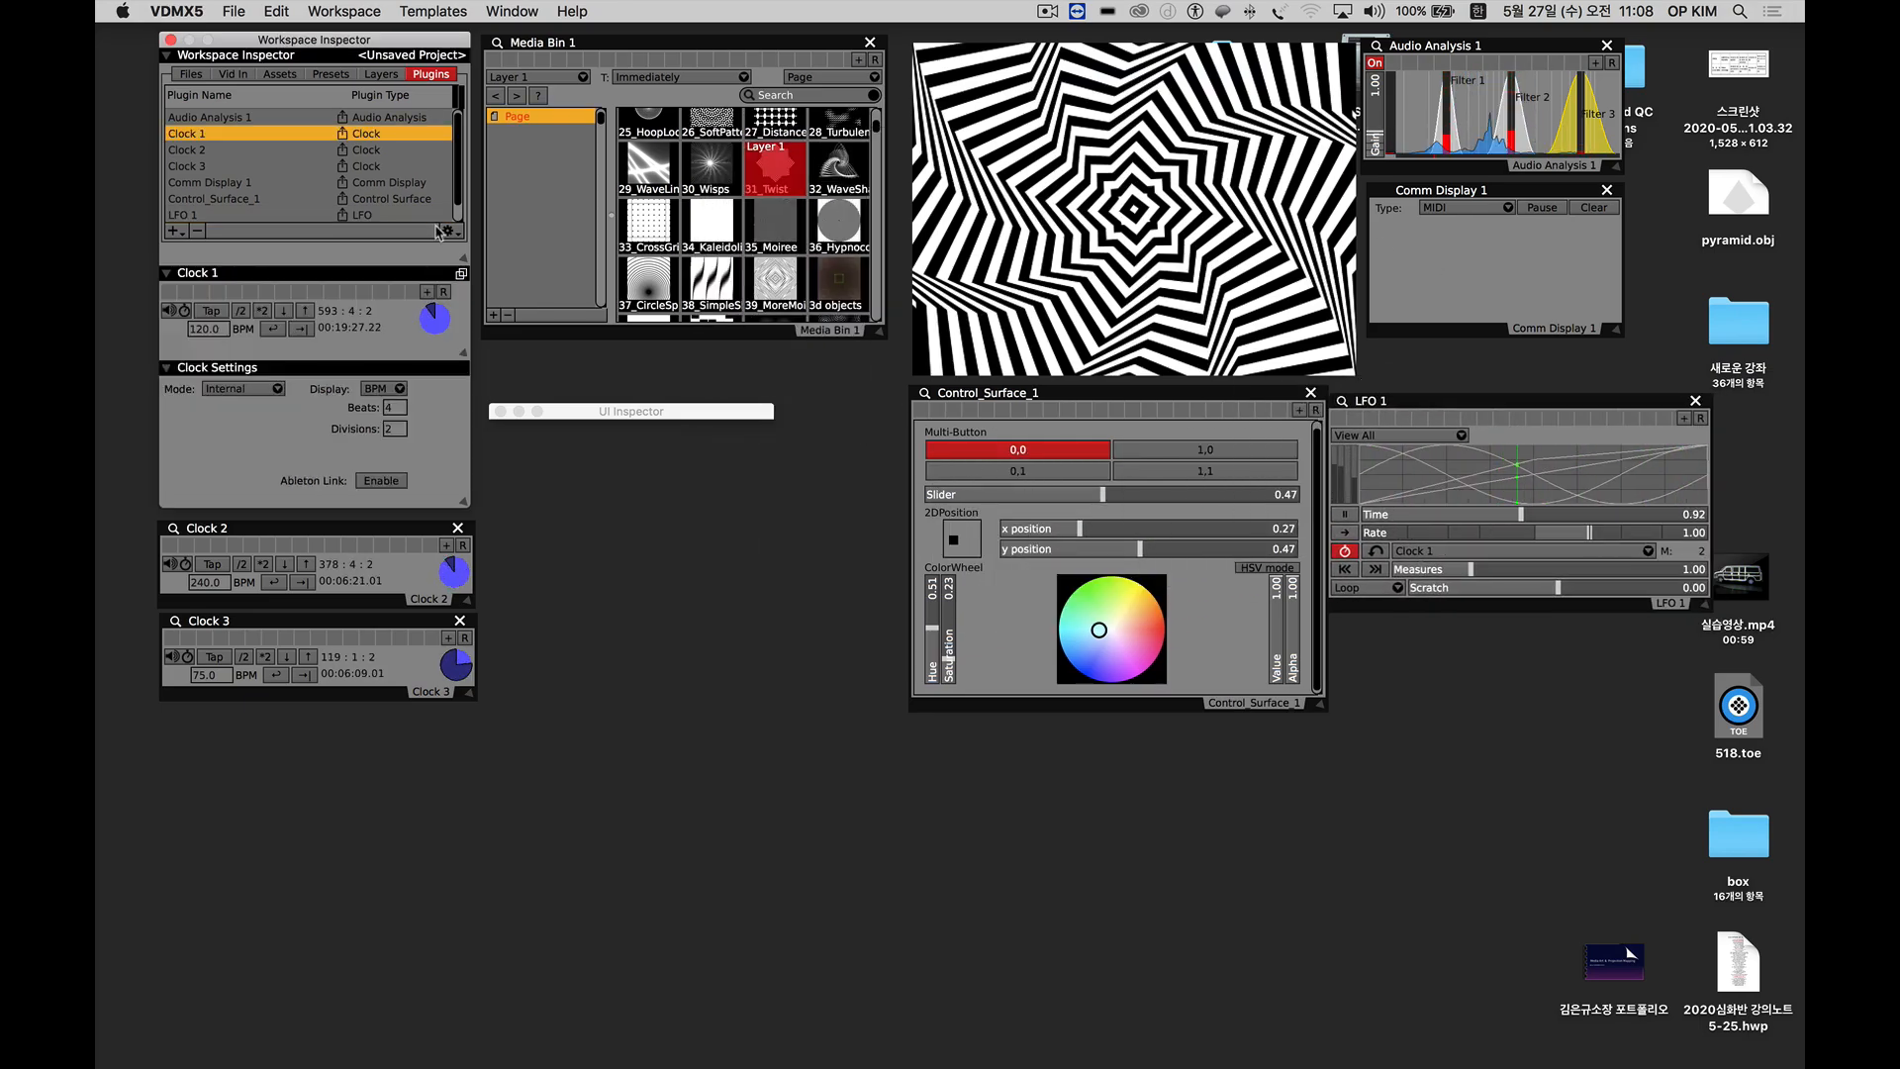
click(380, 75)
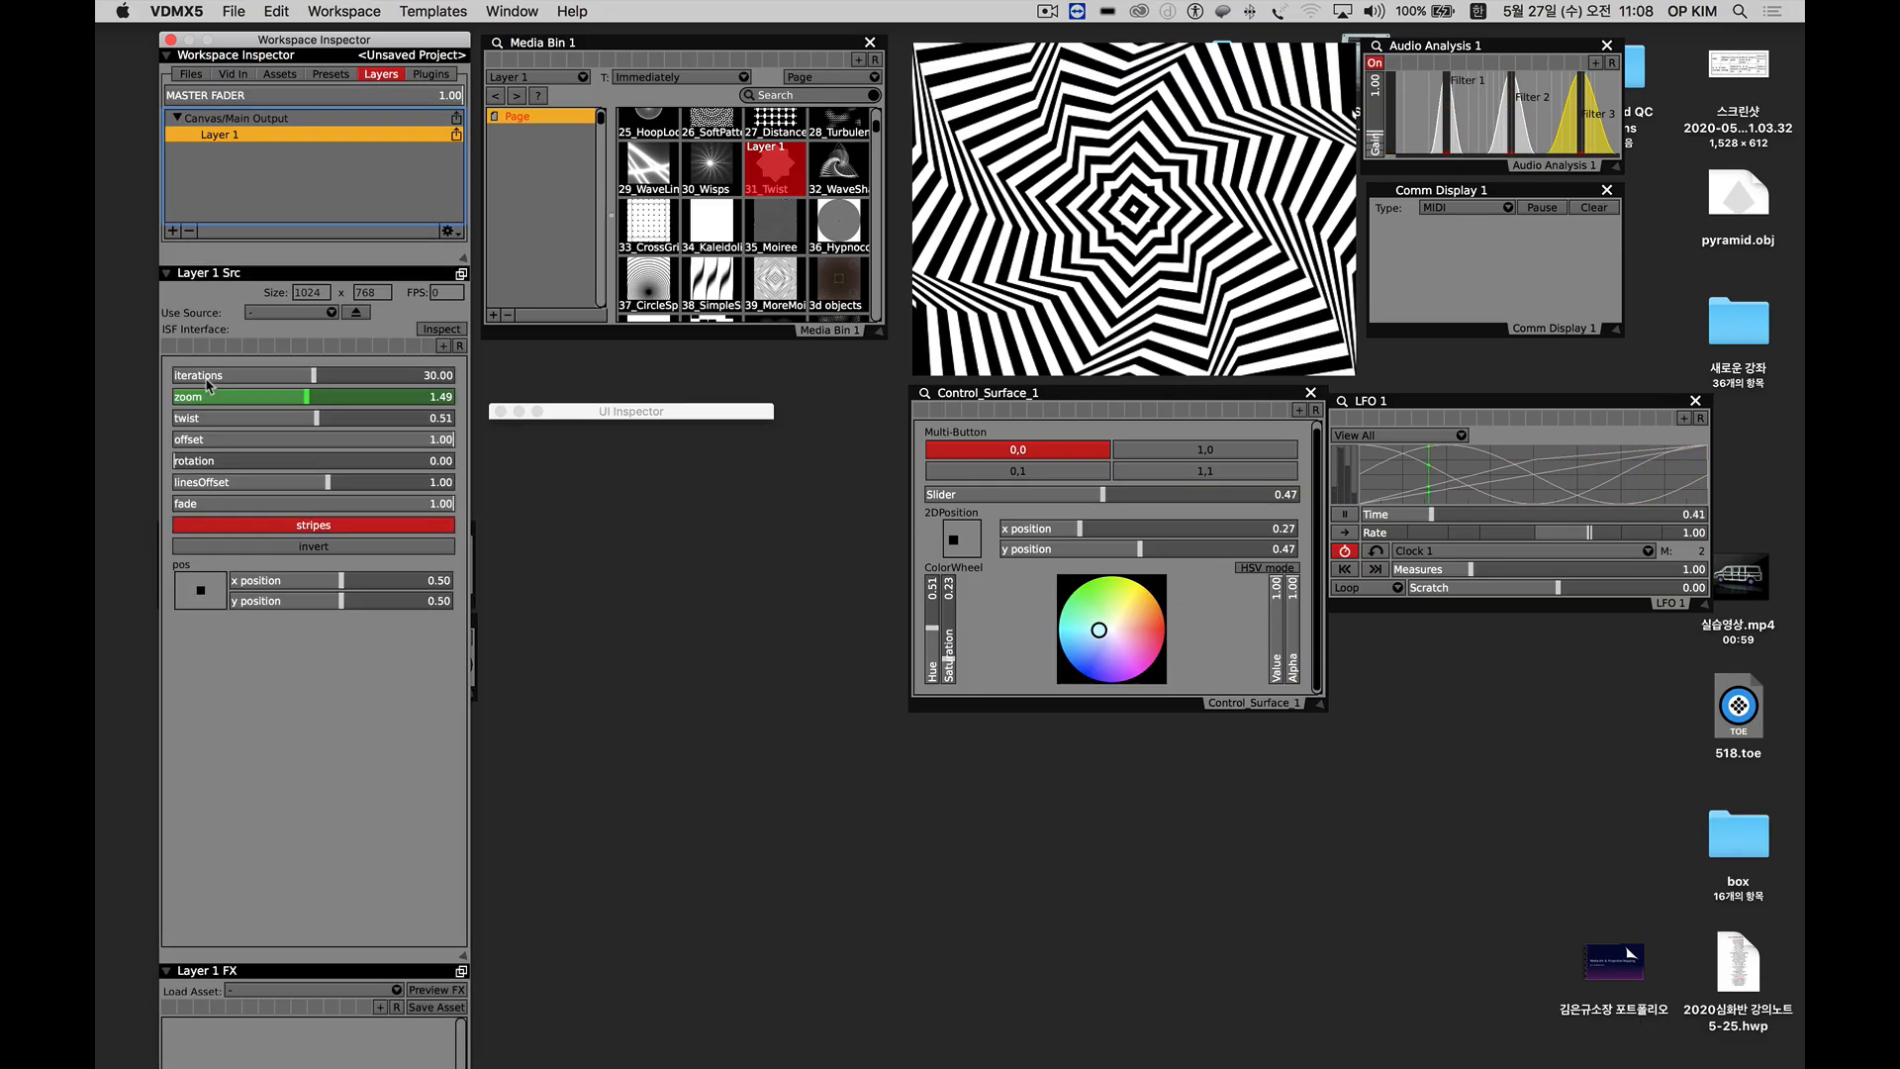
click(262, 418)
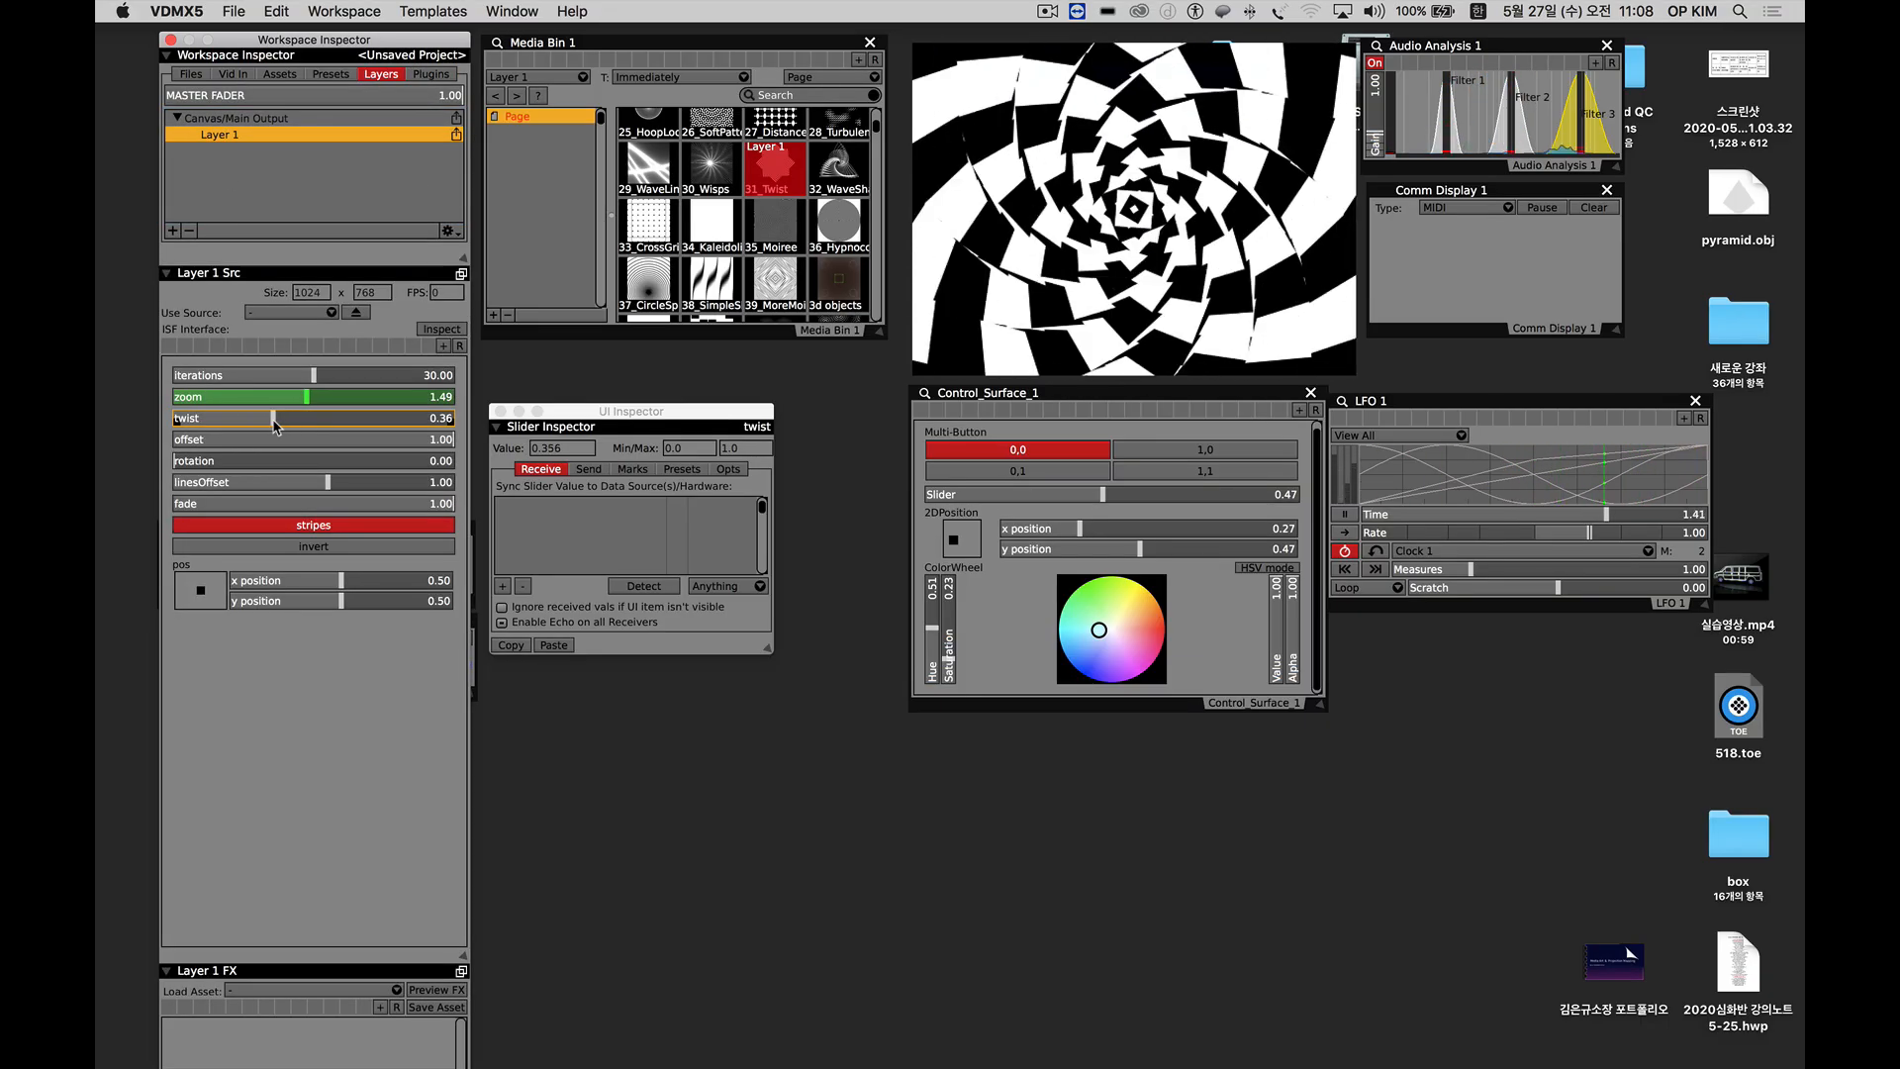
drag(253, 425, 278, 427)
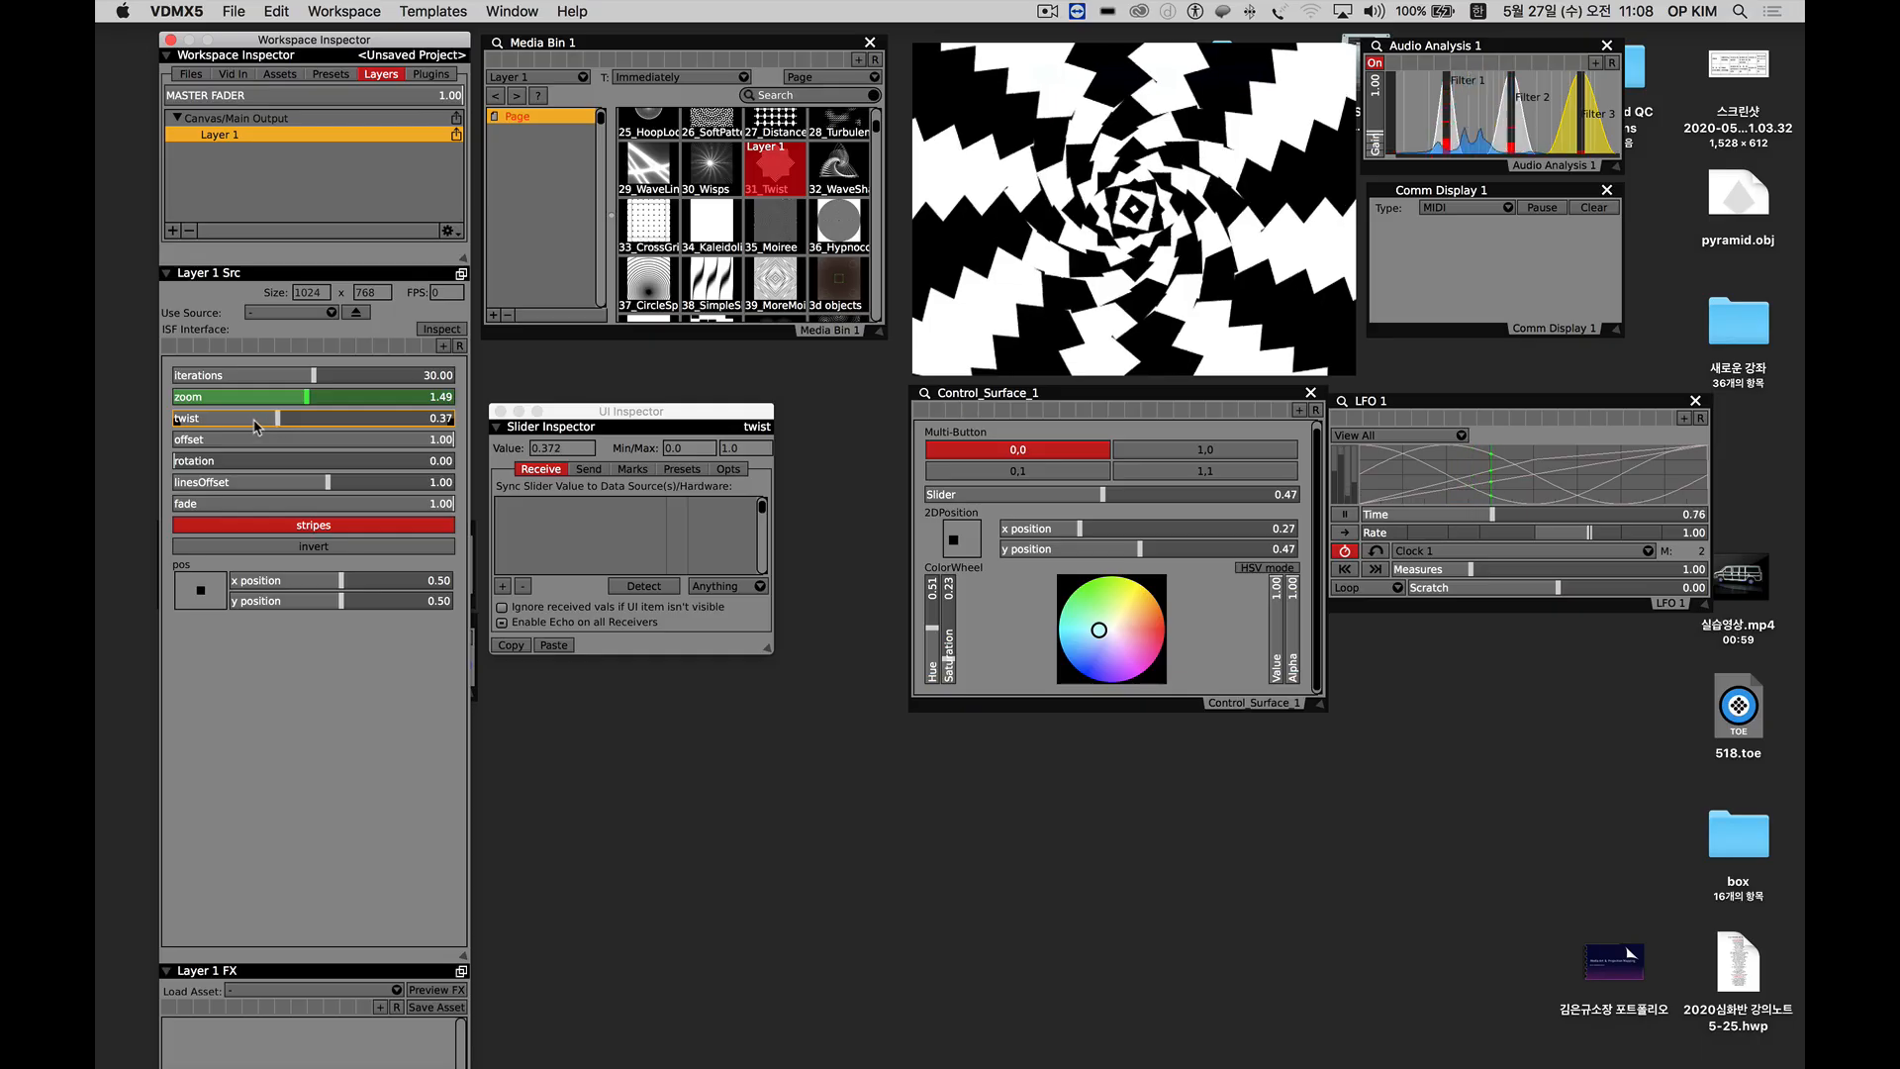
Drive the Layer 1 zoom slider from the Clock 1 MeasurePosition data source.
drag(303, 403, 278, 402)
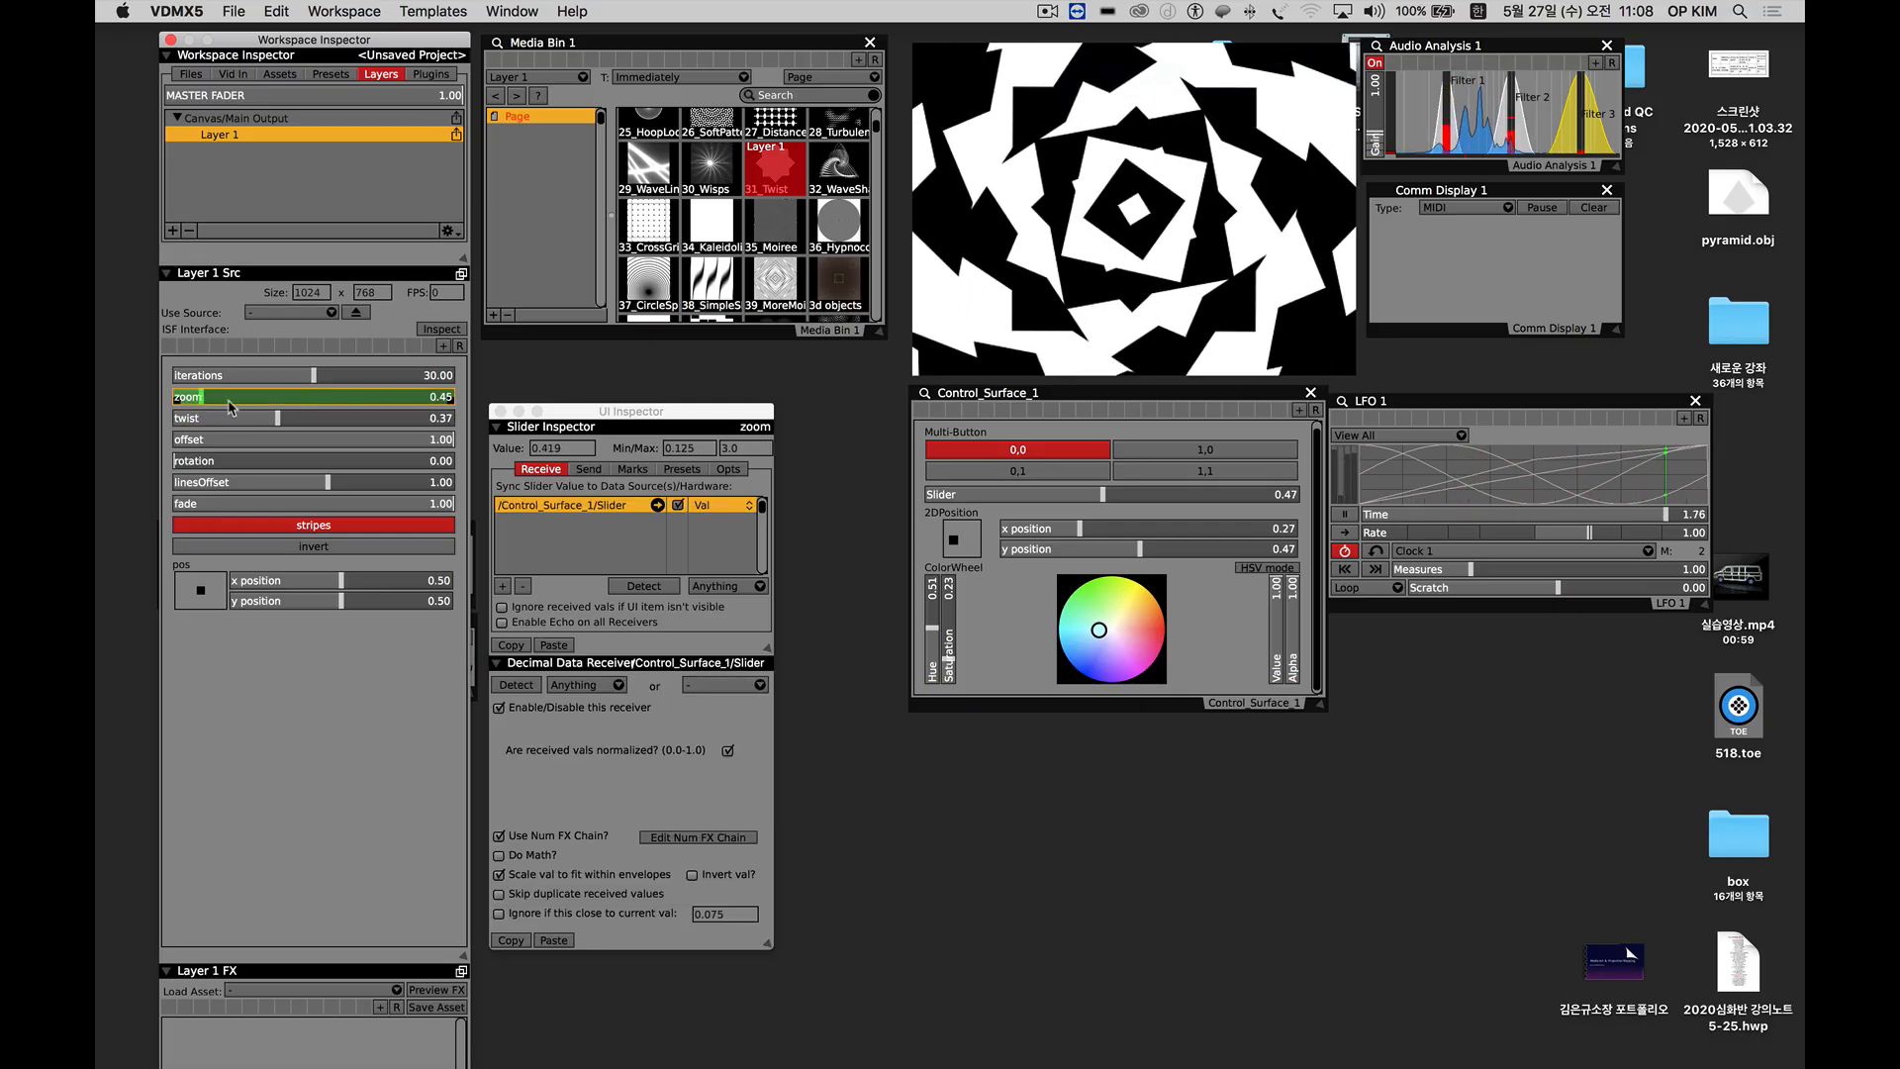
right_click(278, 399)
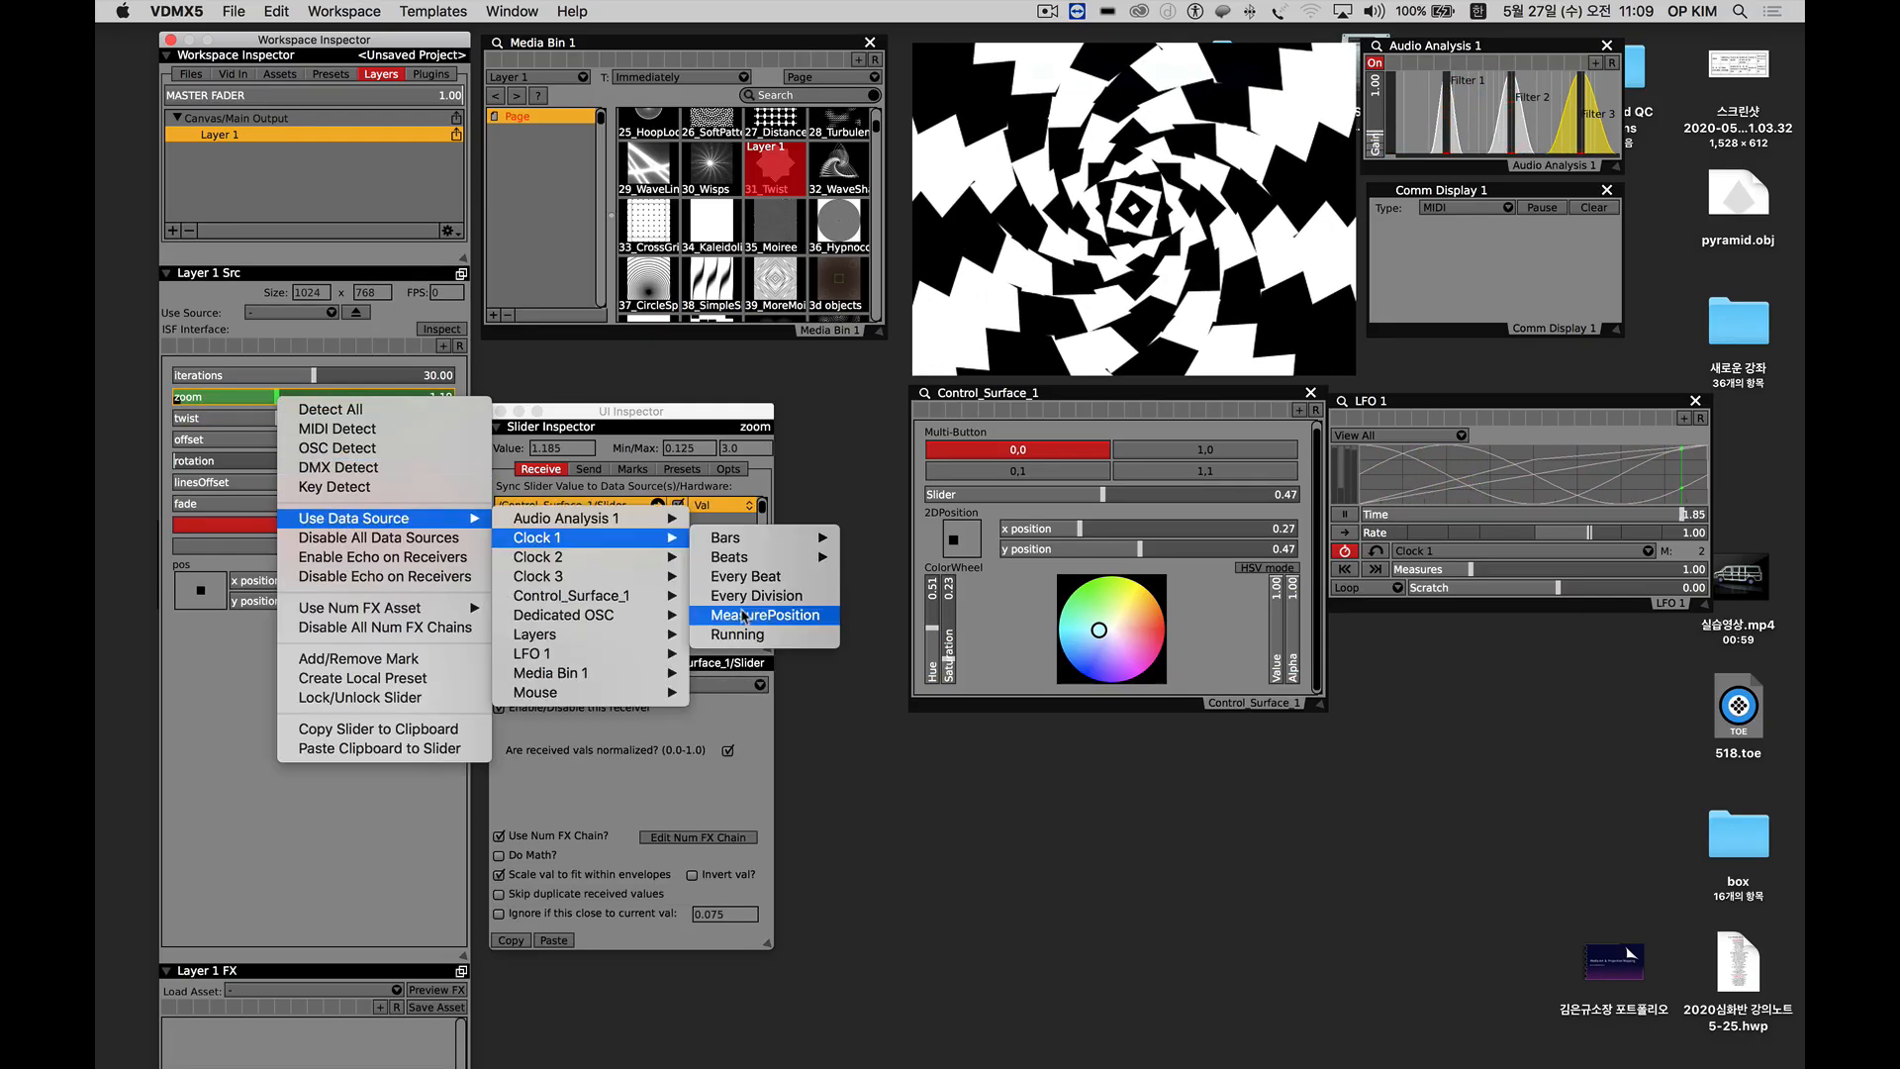
click(767, 610)
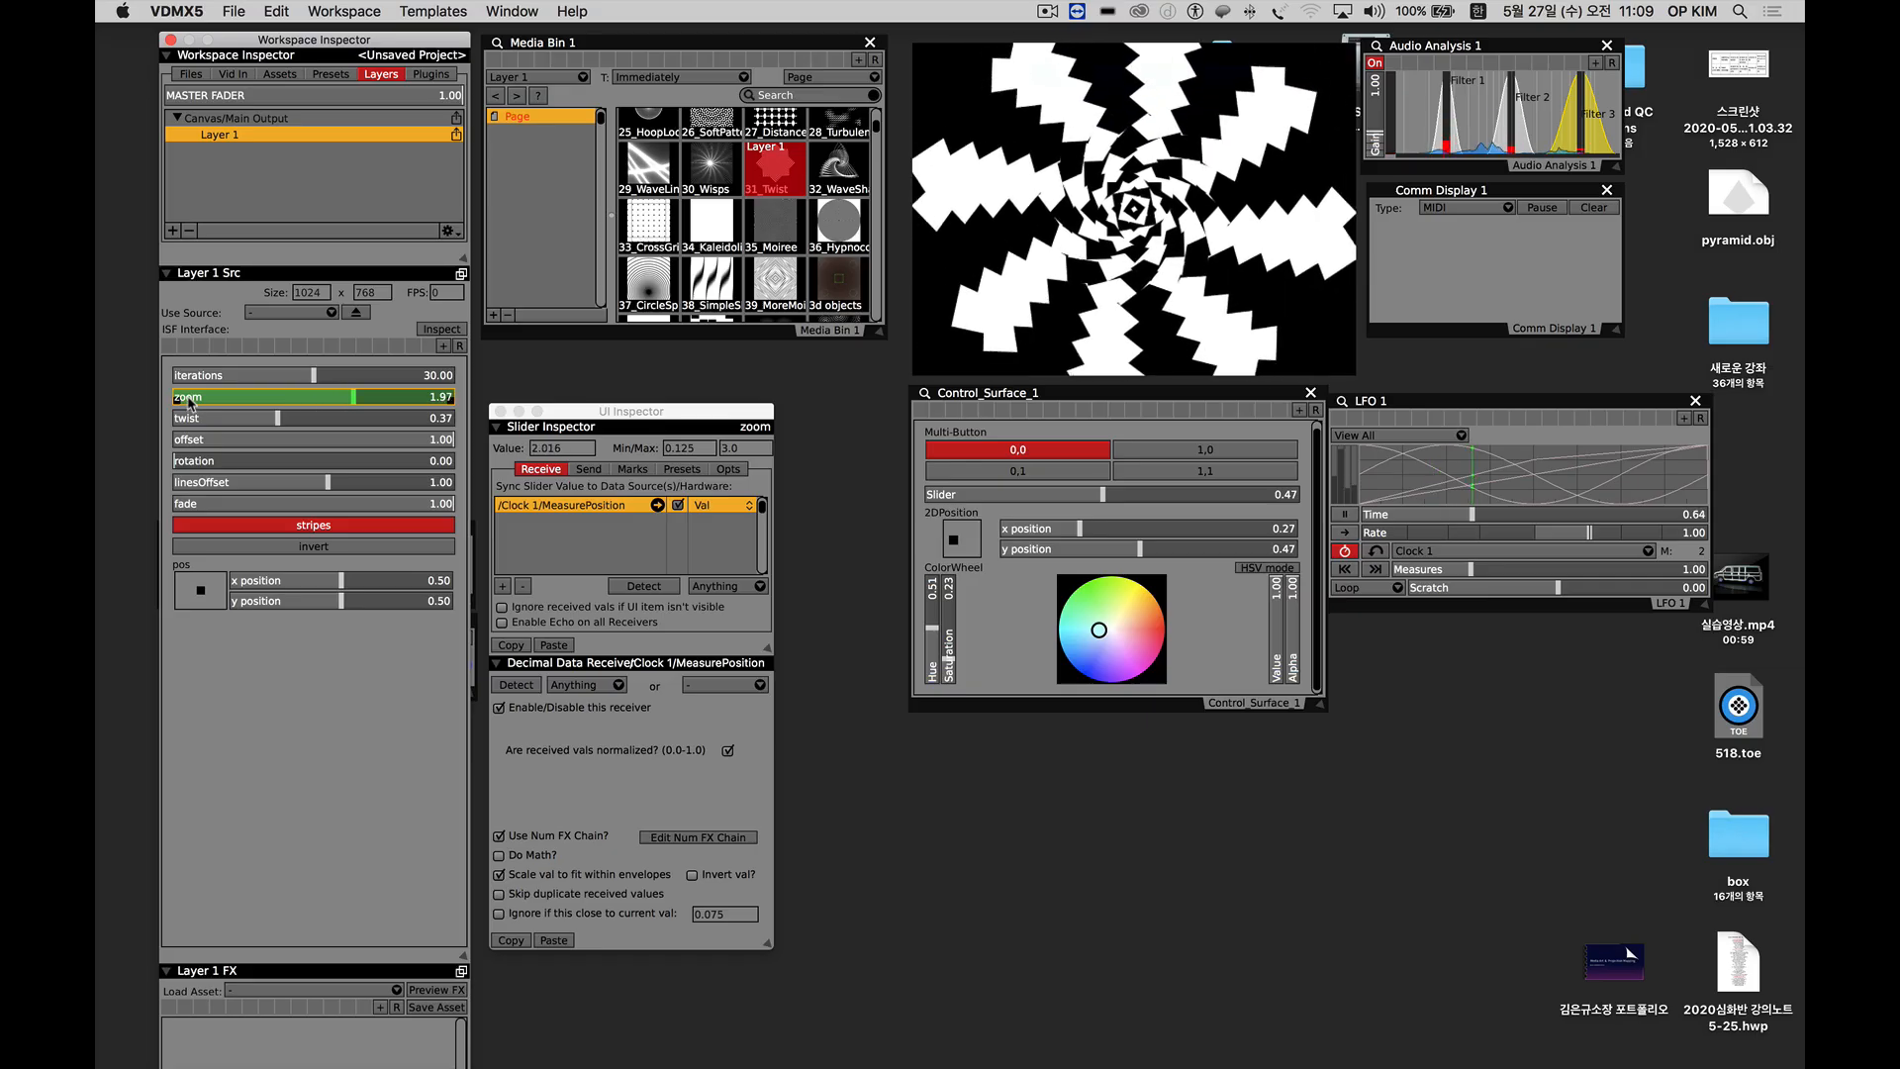
Disable all data sources on the Layer 1 zoom slider and set it to about 1.19.
right_click(242, 400)
click(297, 537)
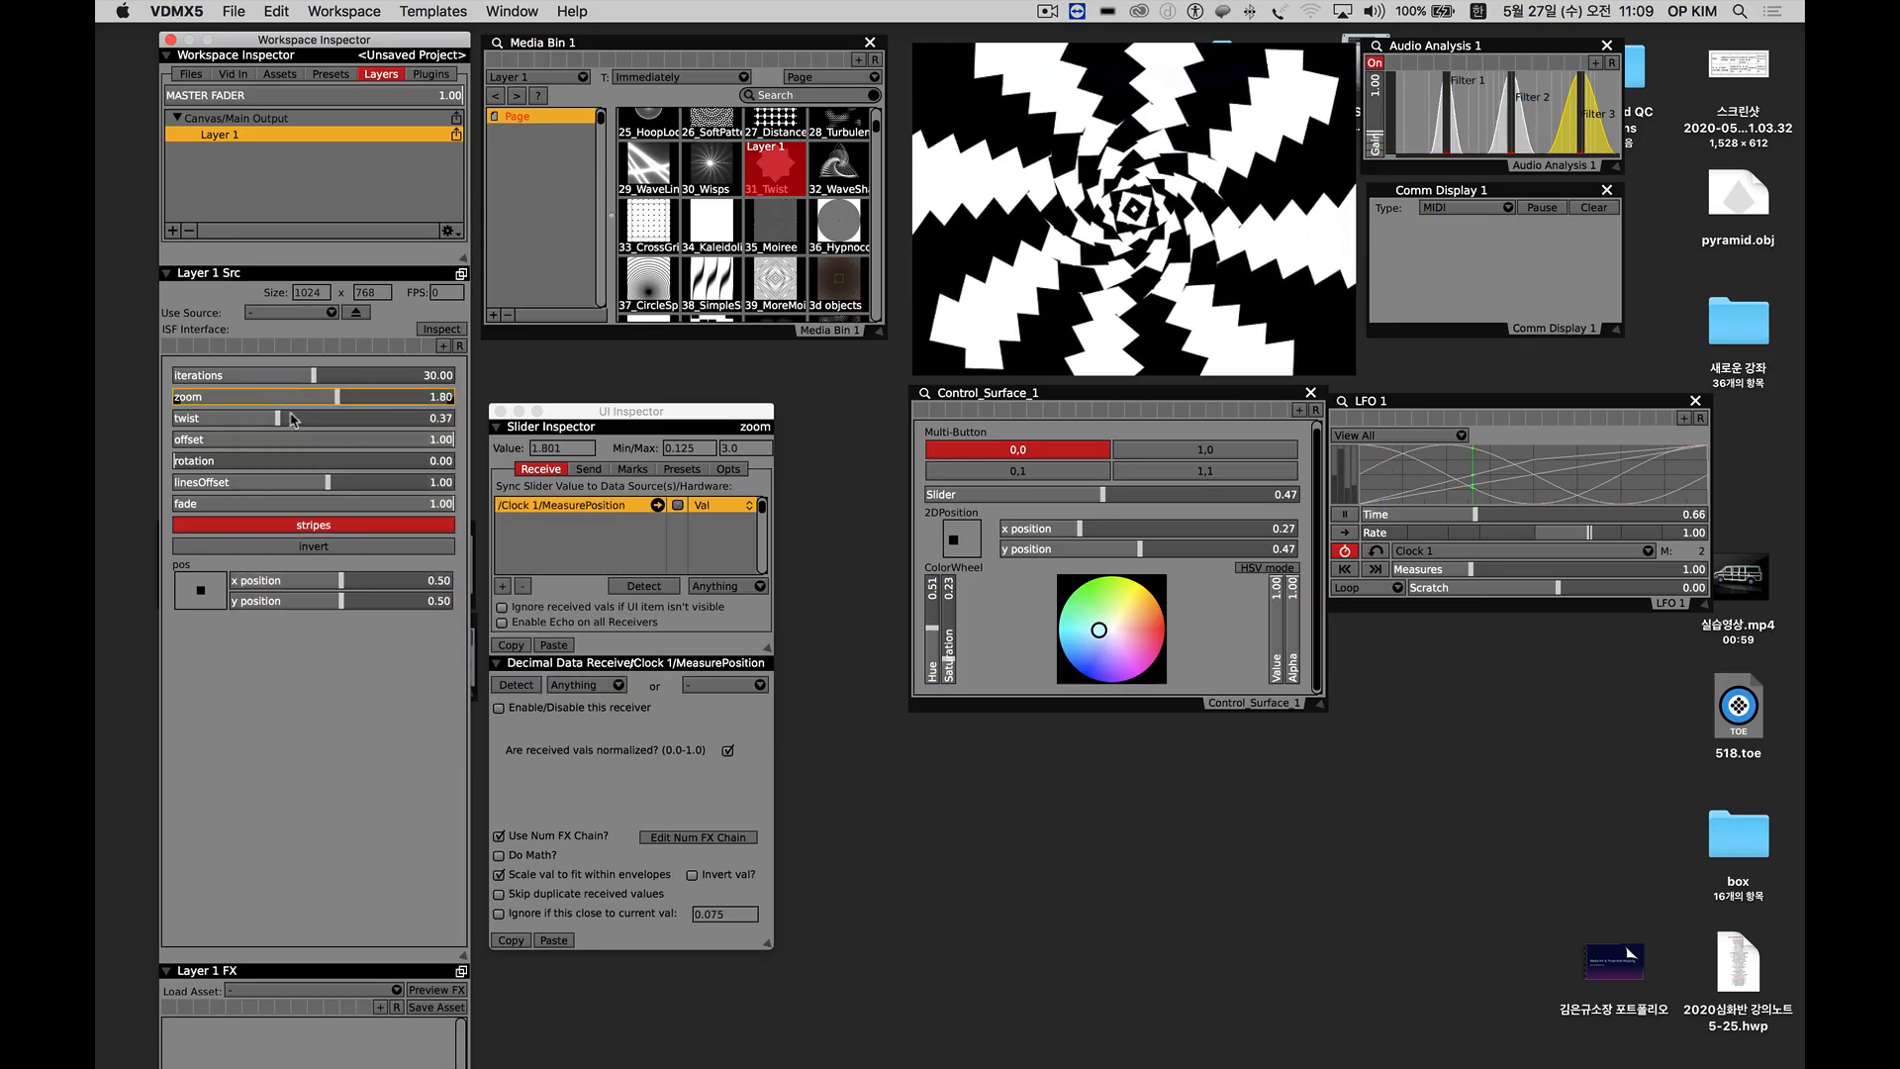
drag(191, 401, 276, 404)
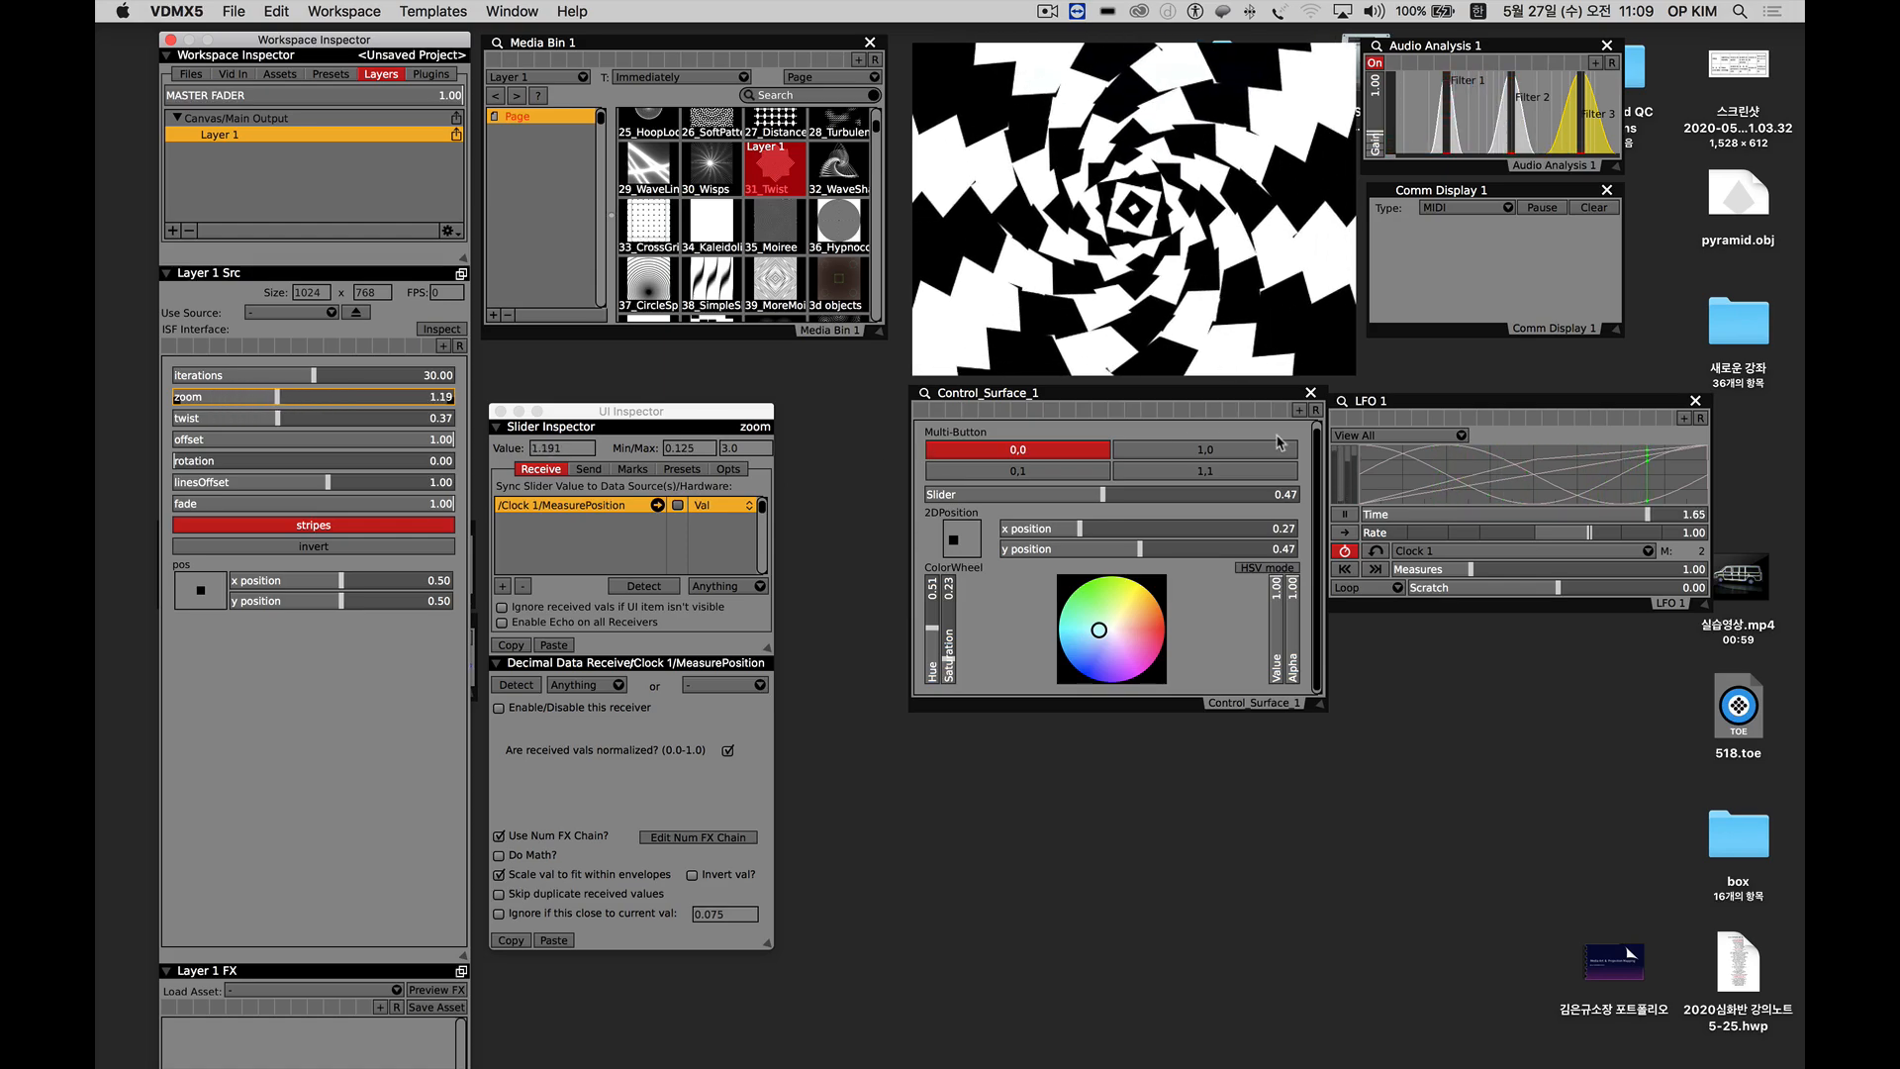
Show only the Sine track in the LFO 1 waveform display.
click(1344, 440)
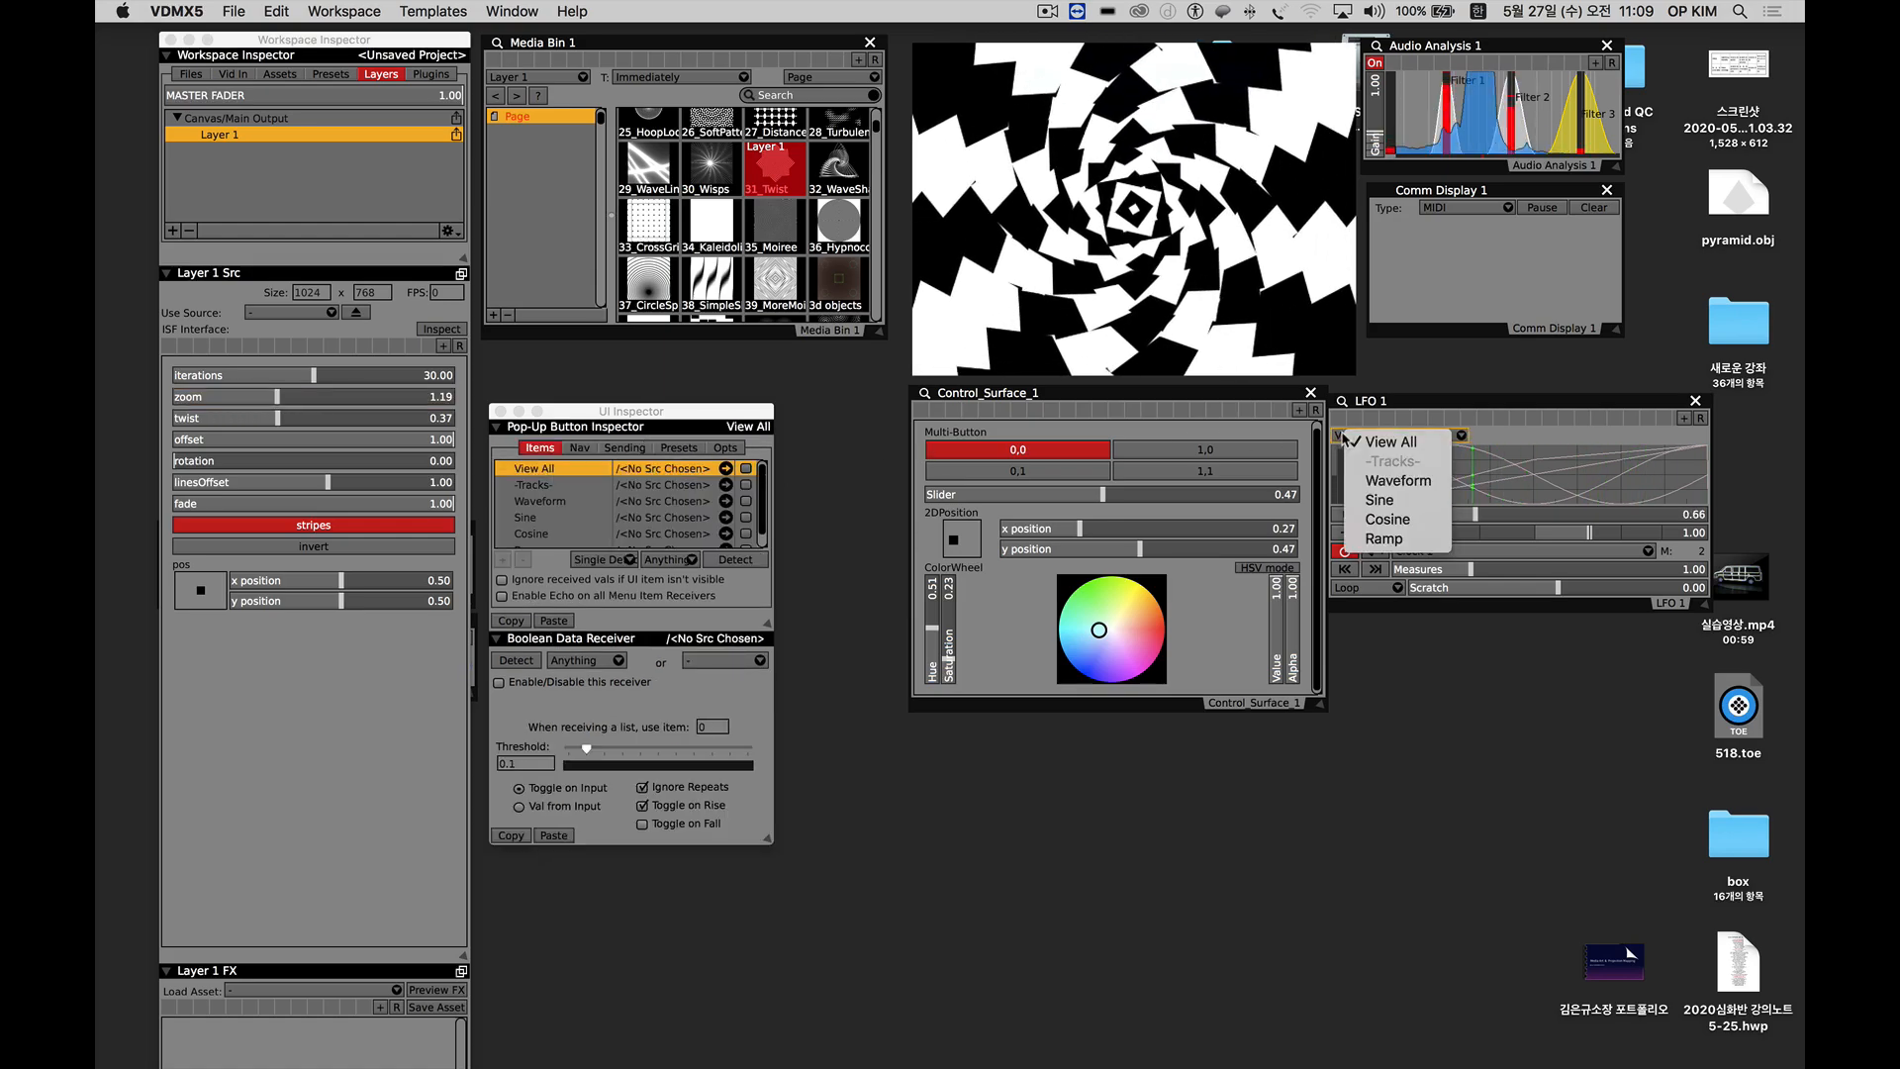
click(1374, 502)
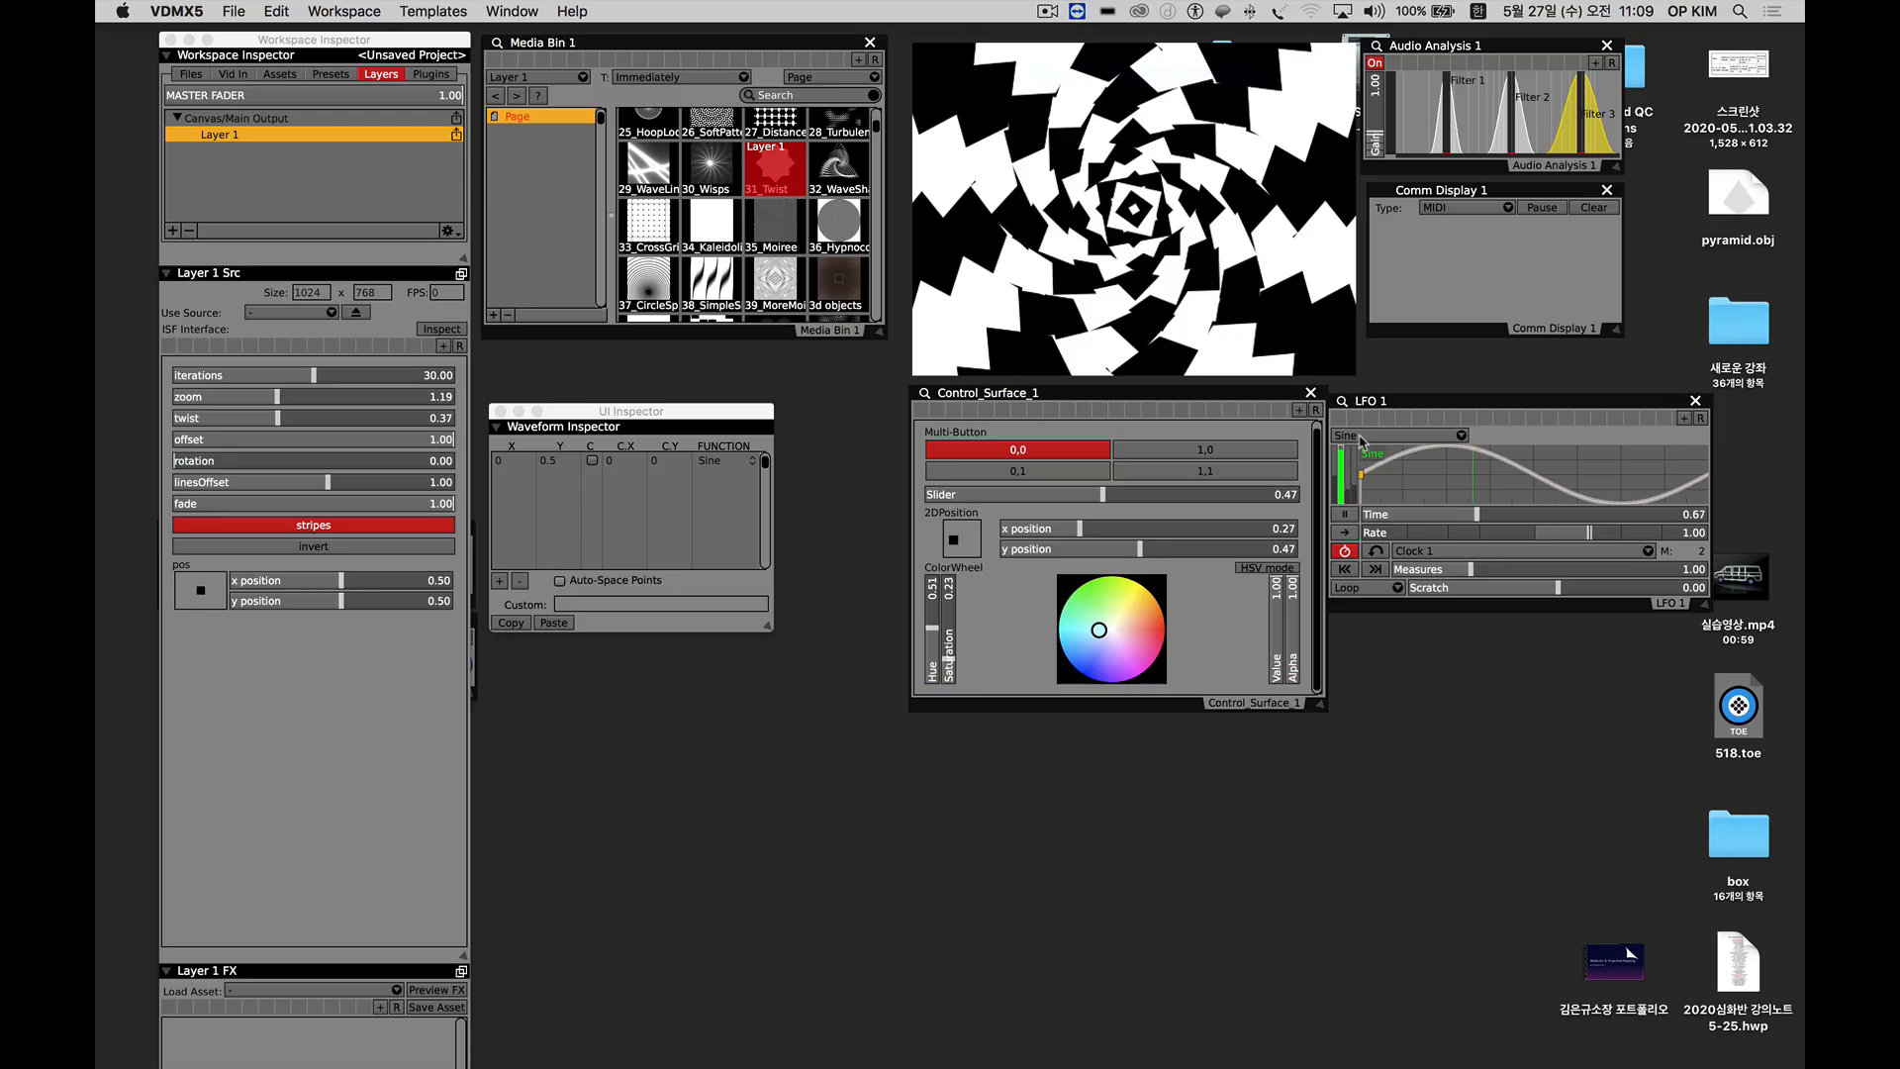
click(1361, 436)
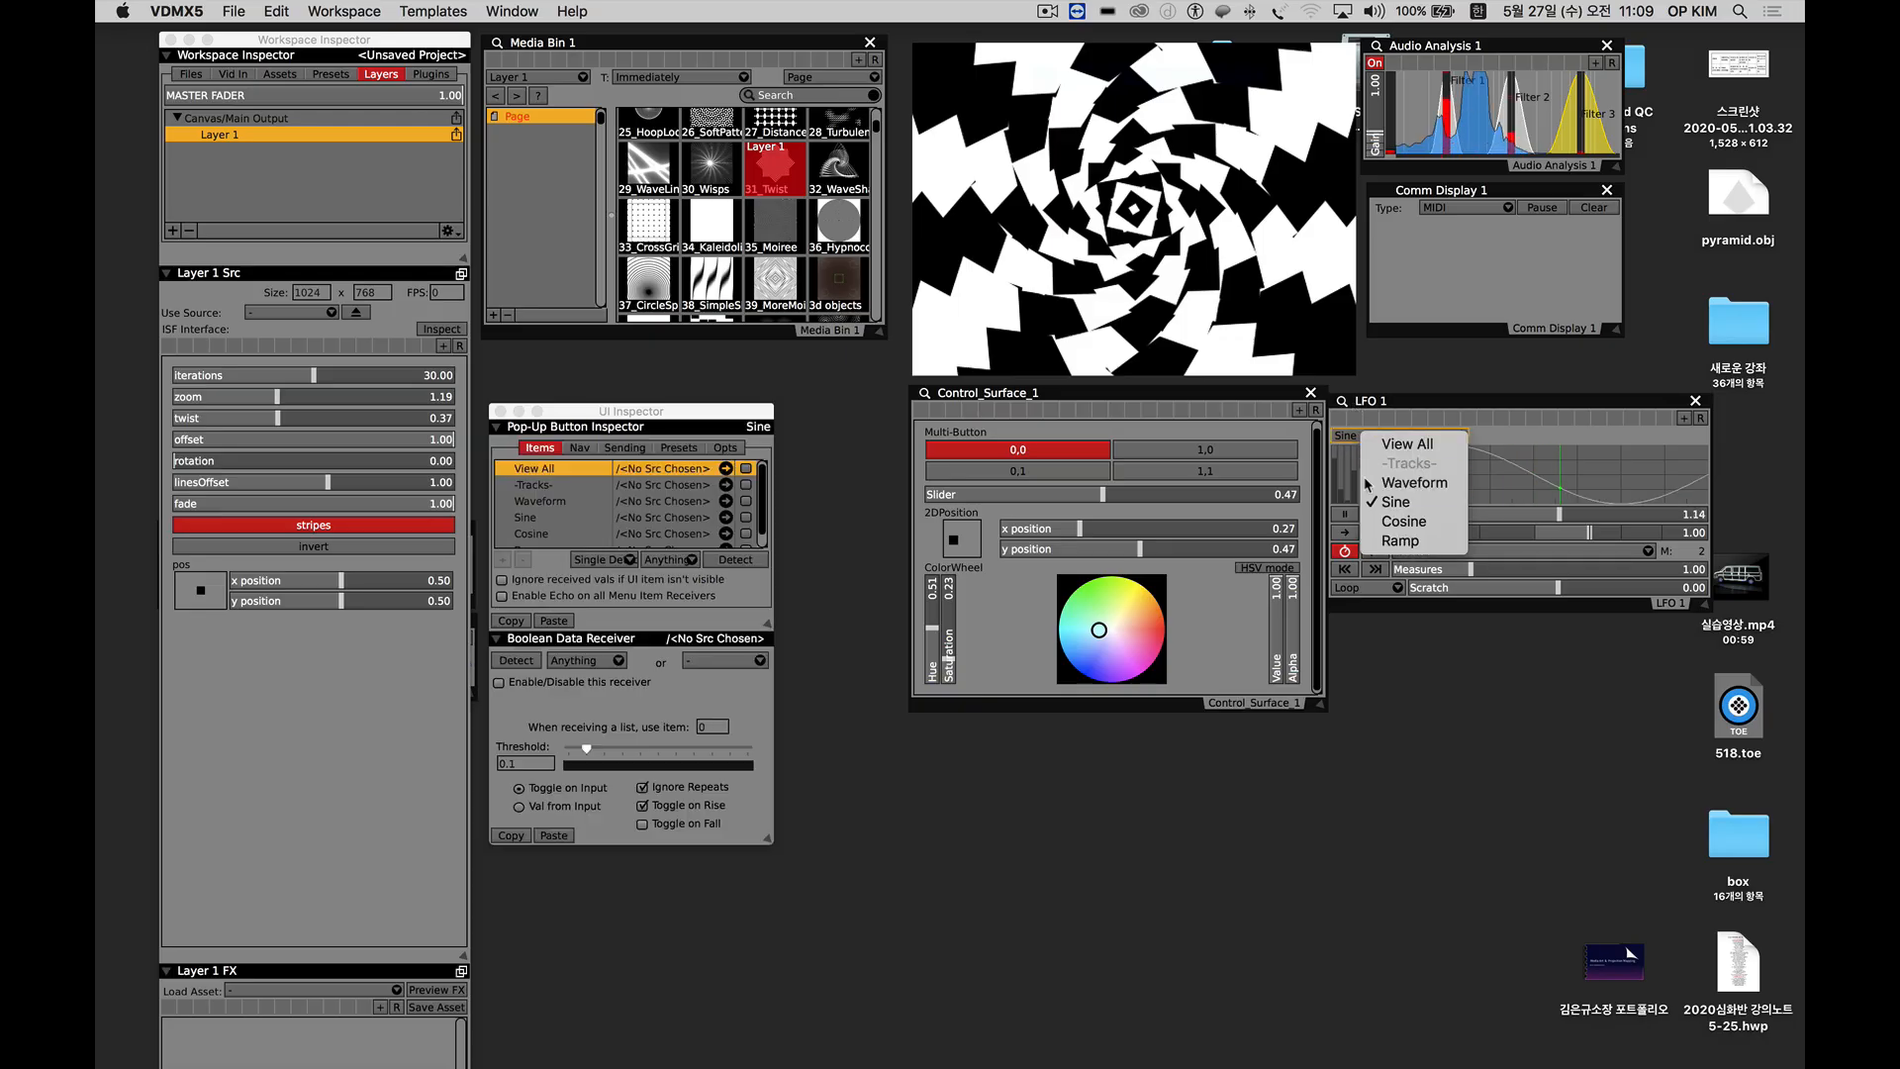
click(1409, 503)
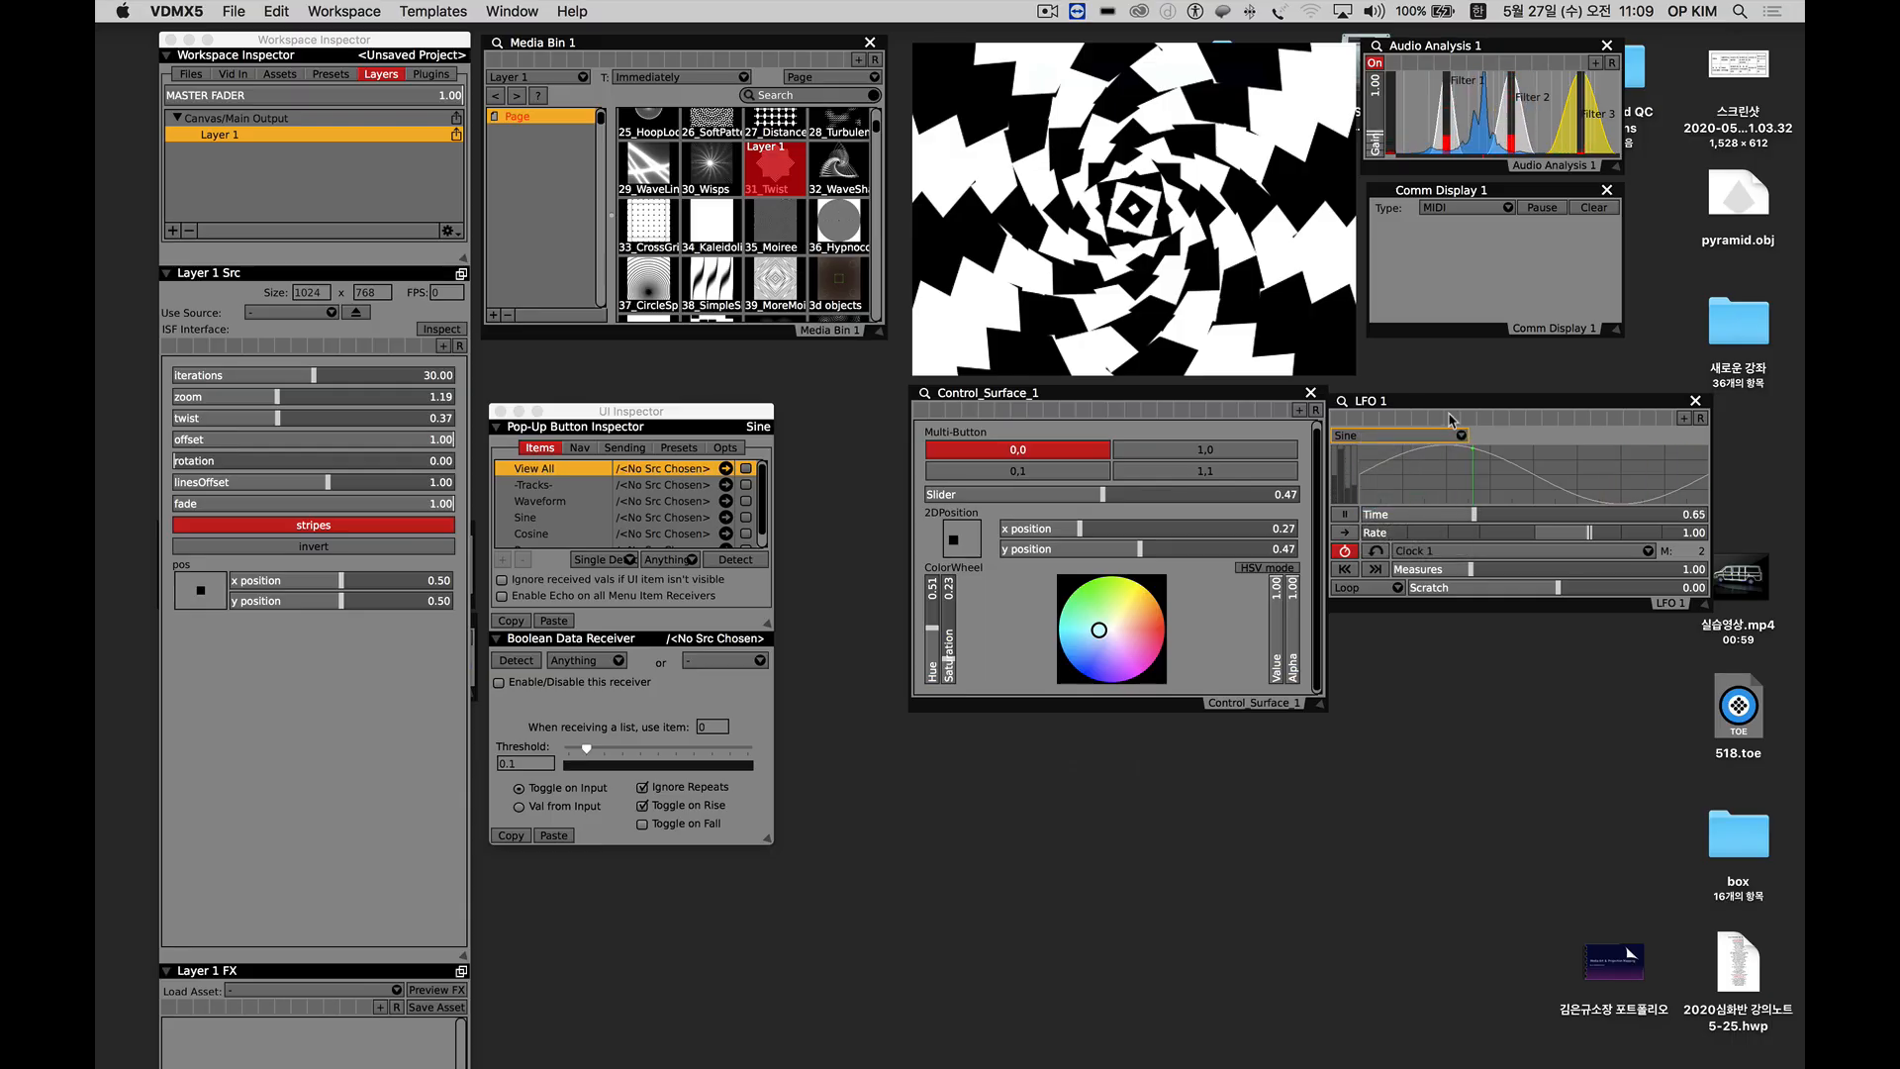
Place the LFO 1 window directly below the preview, enlarge it, and select the Sine waveform's starting point.
drag(1450, 409, 1019, 408)
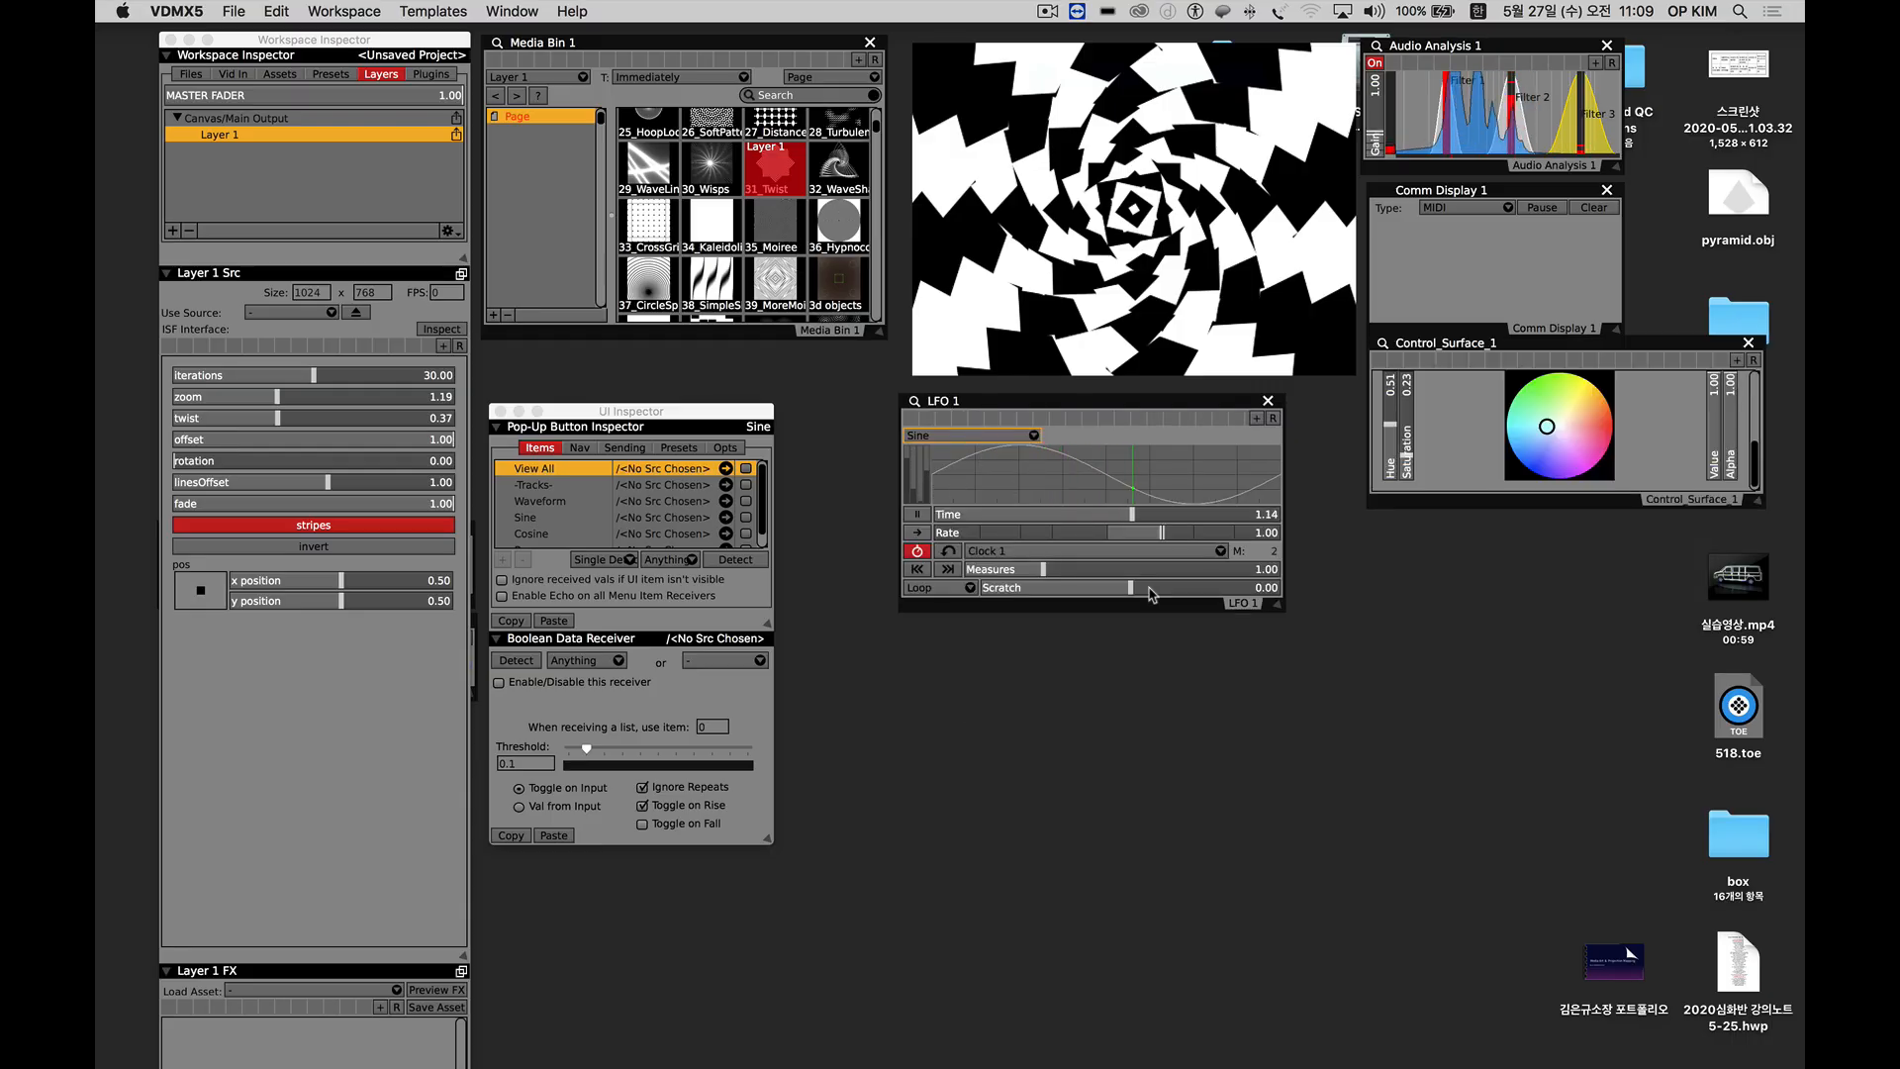
drag(1272, 607, 1535, 771)
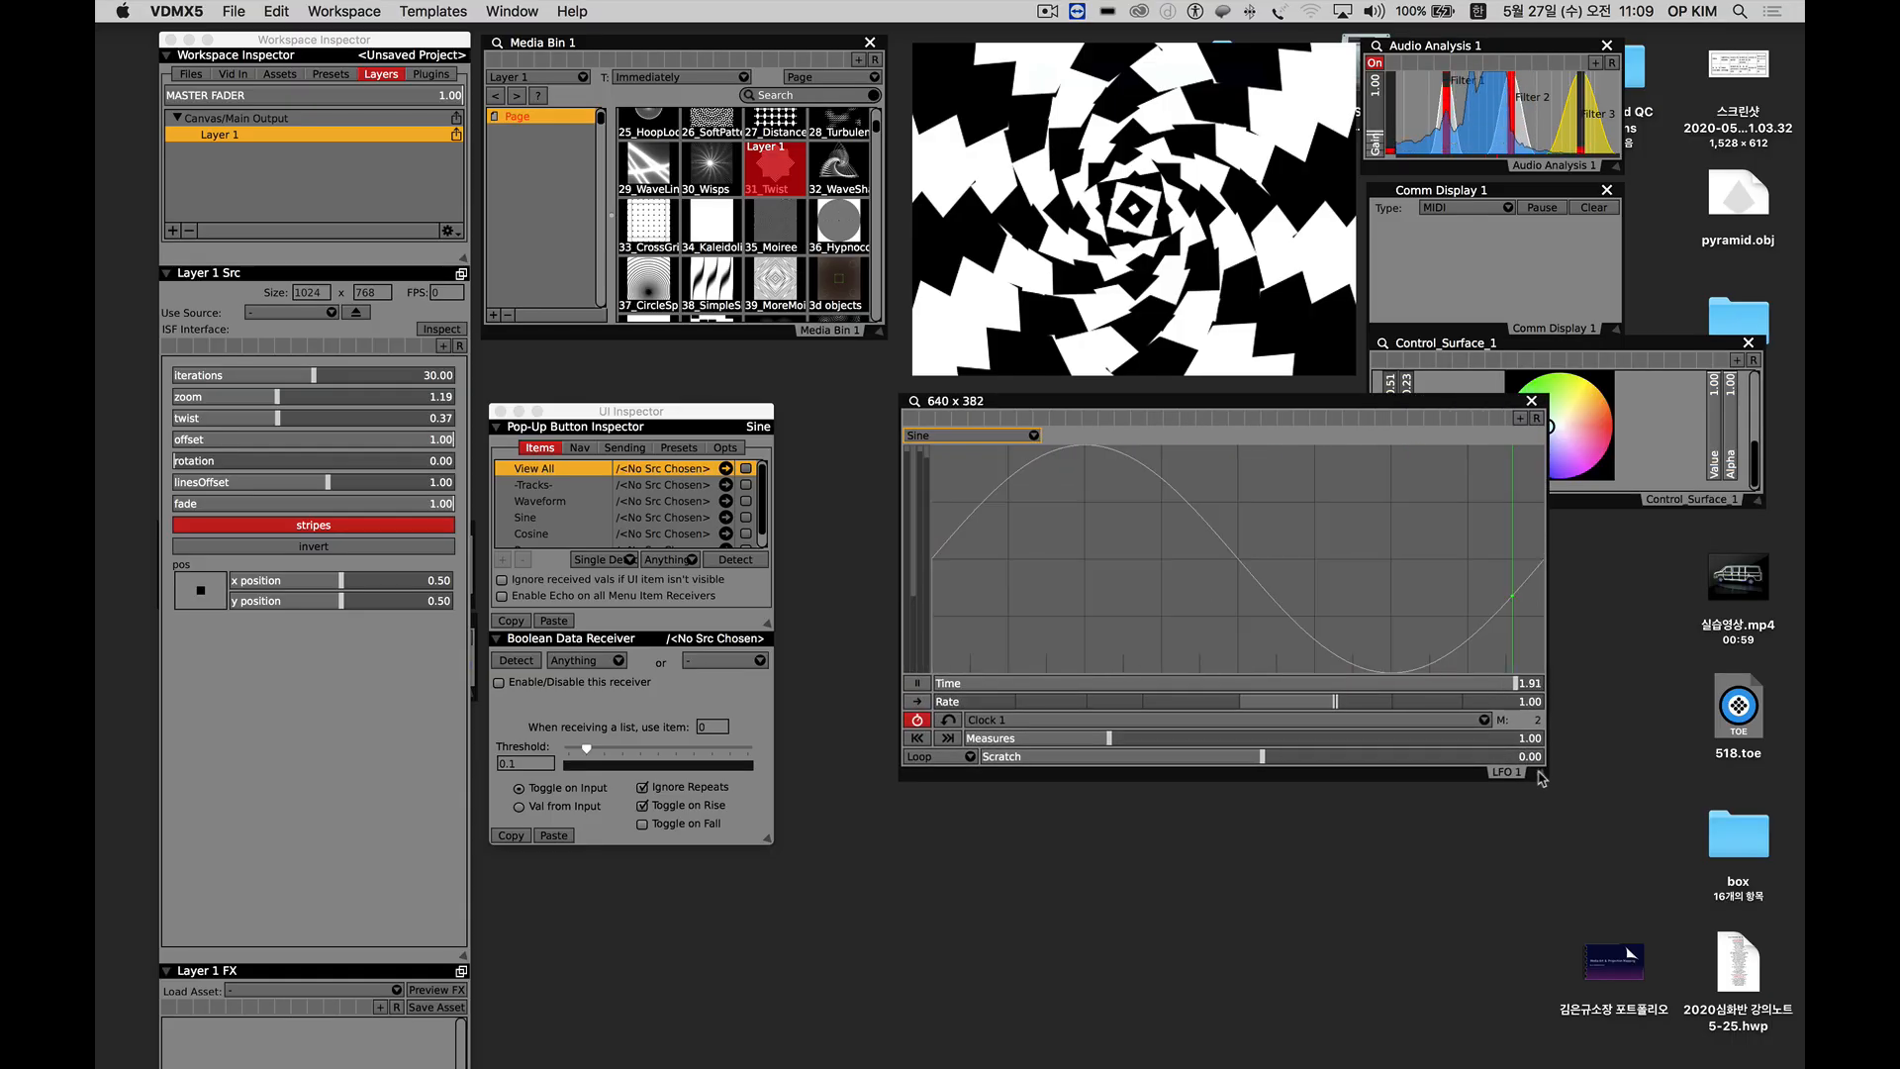
click(931, 565)
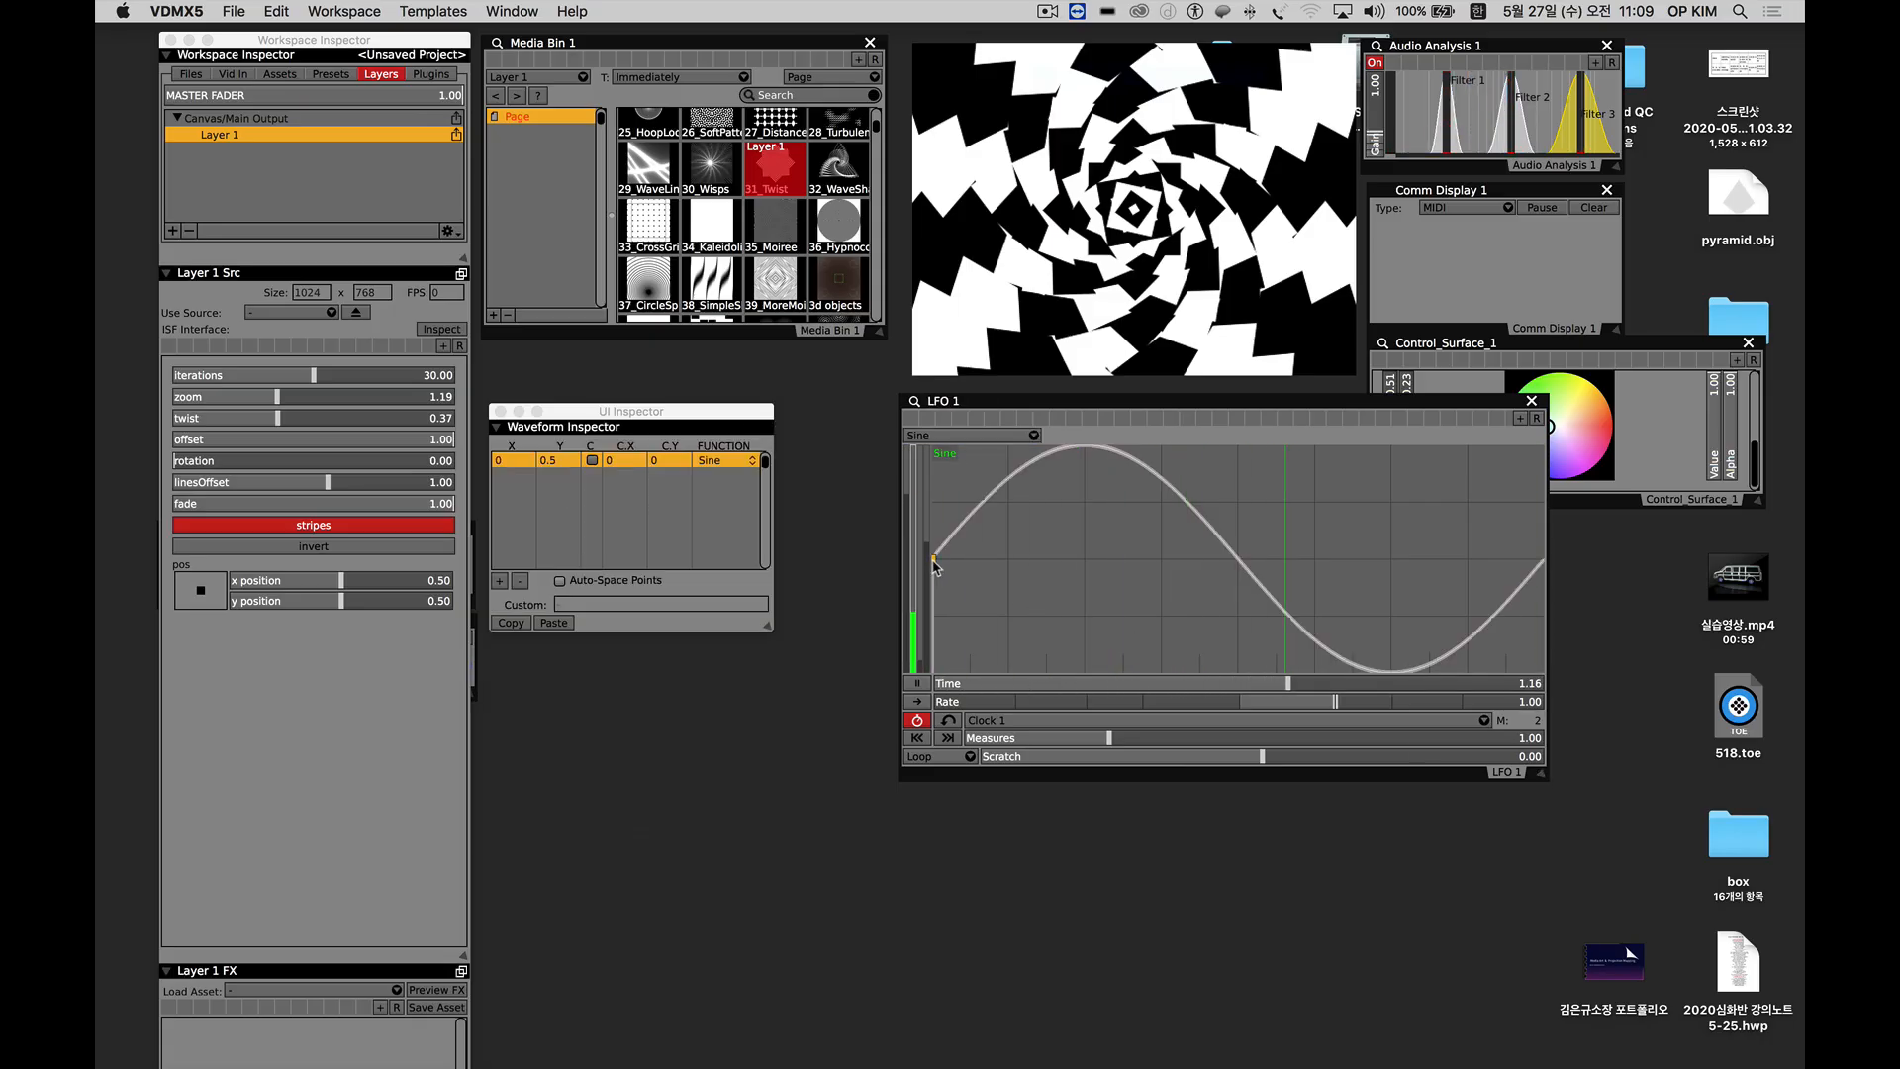
mouse_move(934, 564)
mouse_down()
mouse_move(940, 588)
mouse_move(937, 567)
mouse_up()
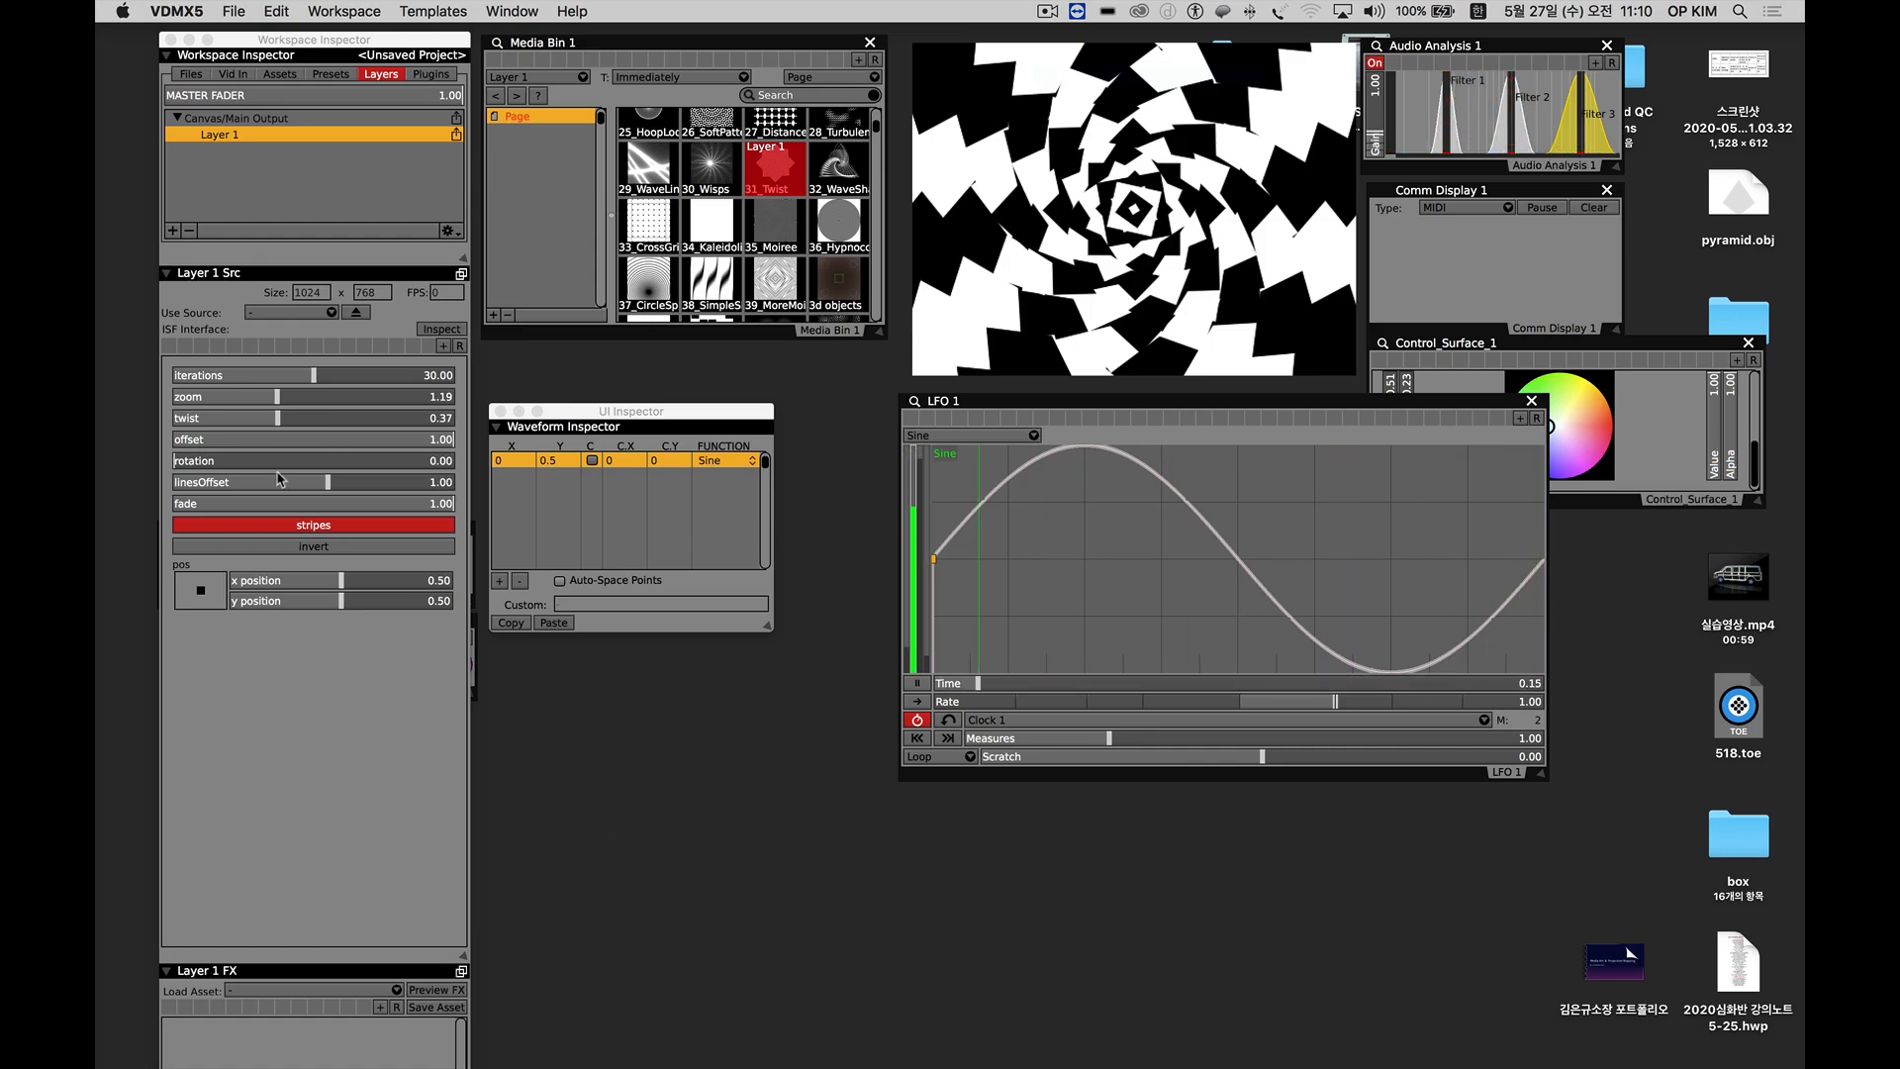
Set the Layer 1 rotation slider to about 0.27 and drive it from the LFO 1 Sine data source.
mouse_move(273, 469)
mouse_down()
mouse_move(180, 469)
mouse_move(435, 469)
mouse_move(246, 464)
mouse_up()
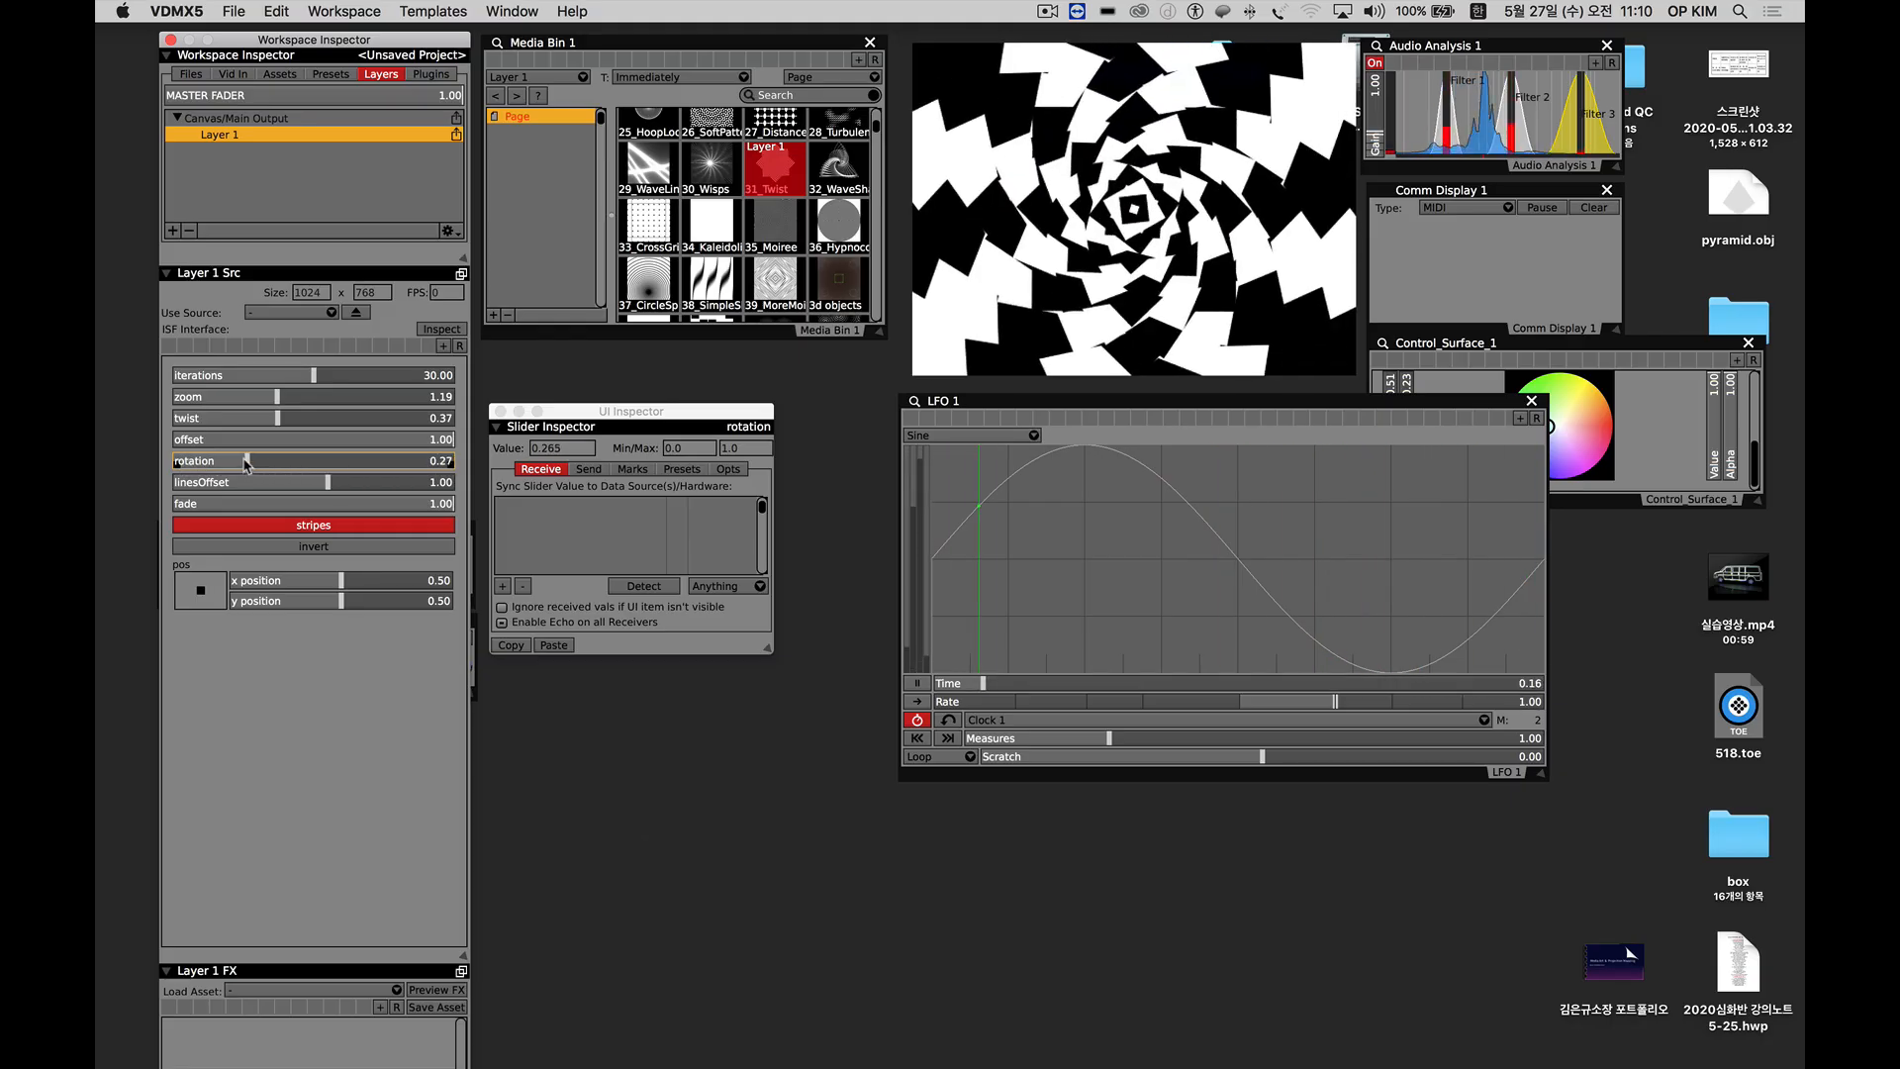
right_click(247, 464)
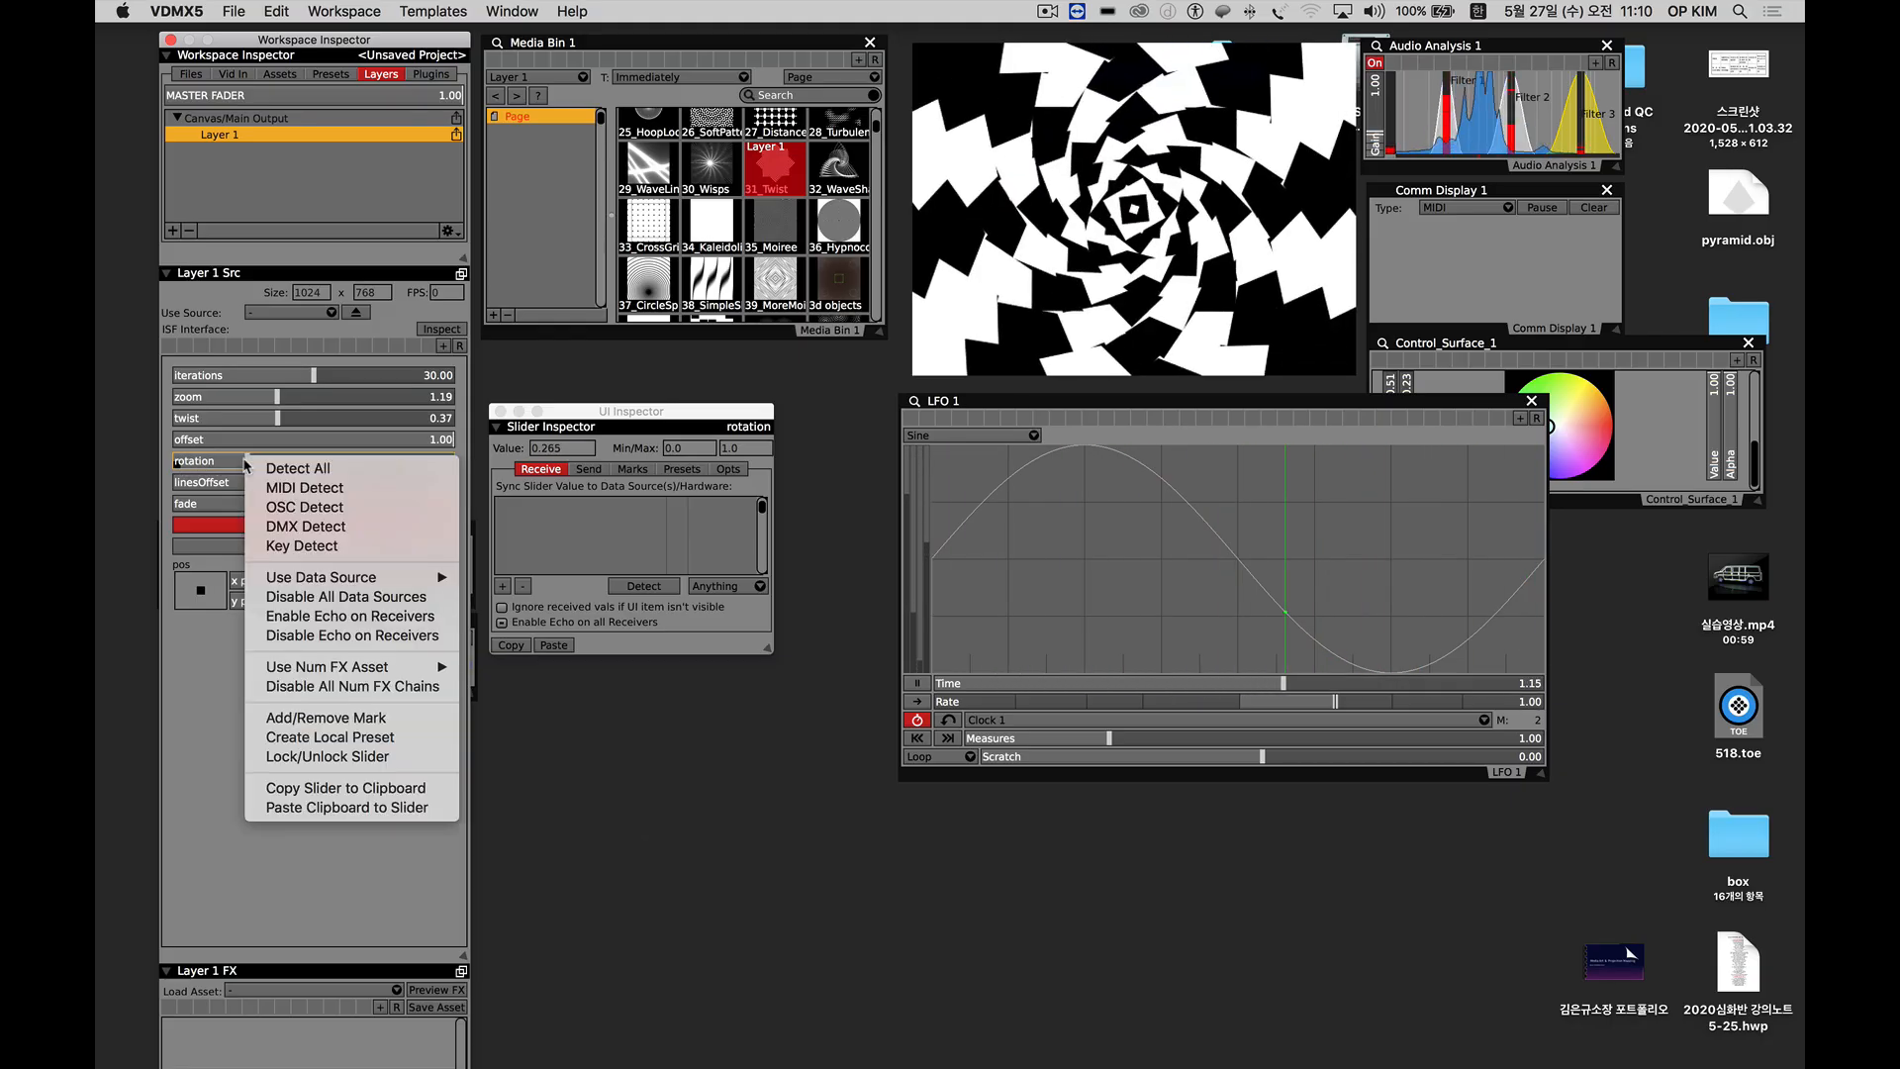
mouse_move(425, 577)
mouse_move(500, 579)
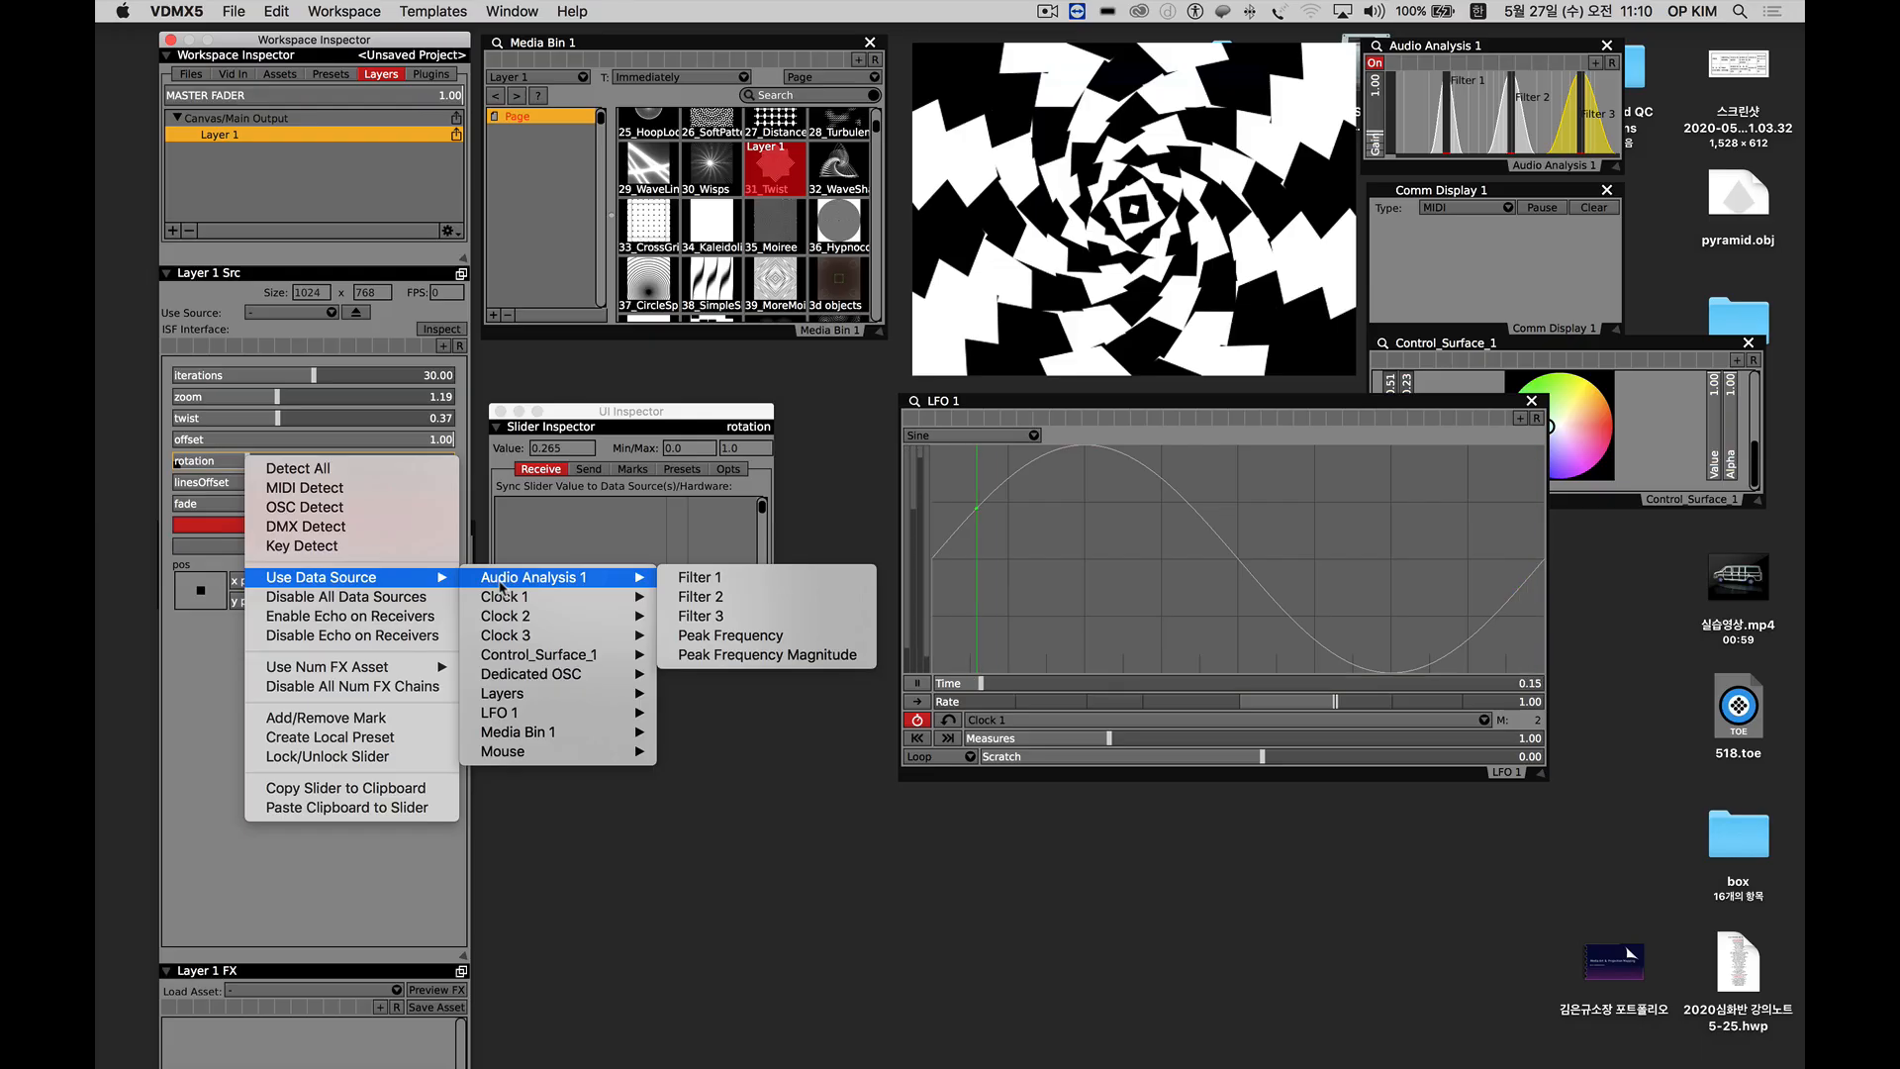
mouse_move(529, 714)
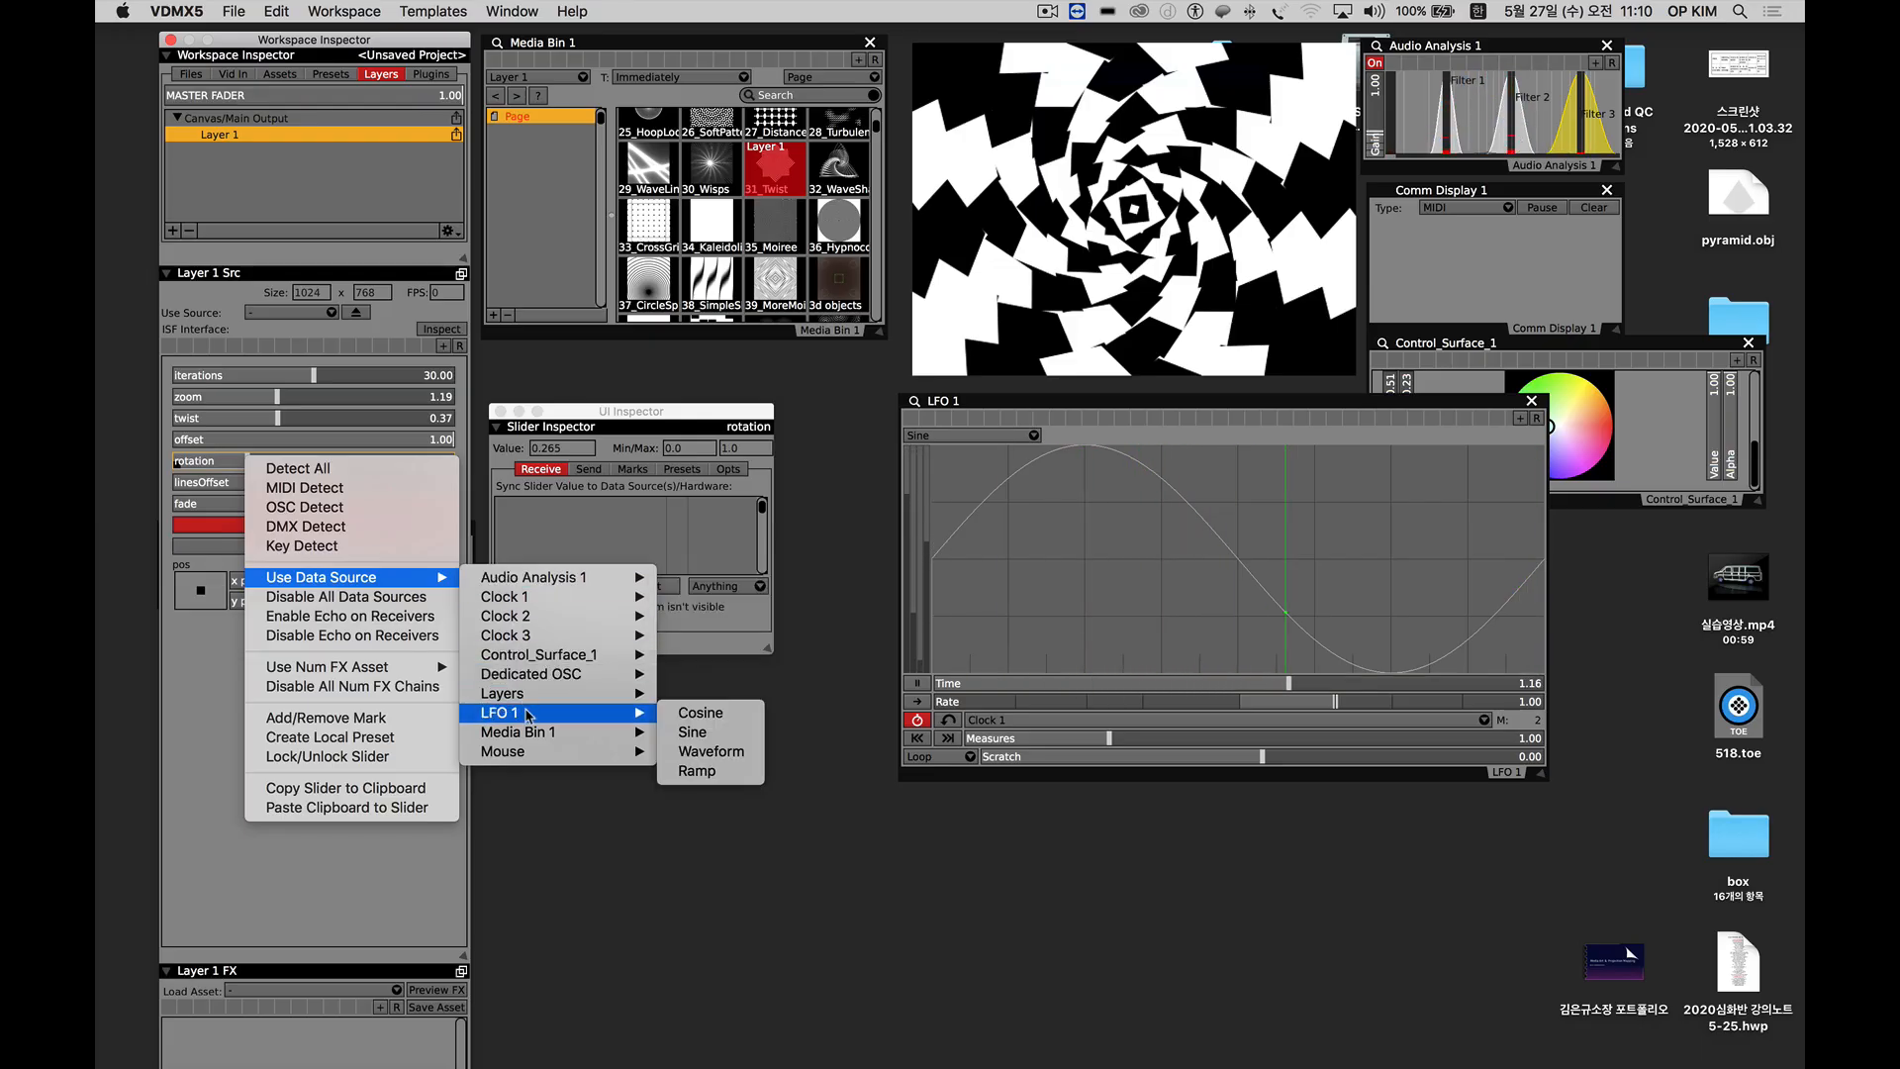
click(710, 734)
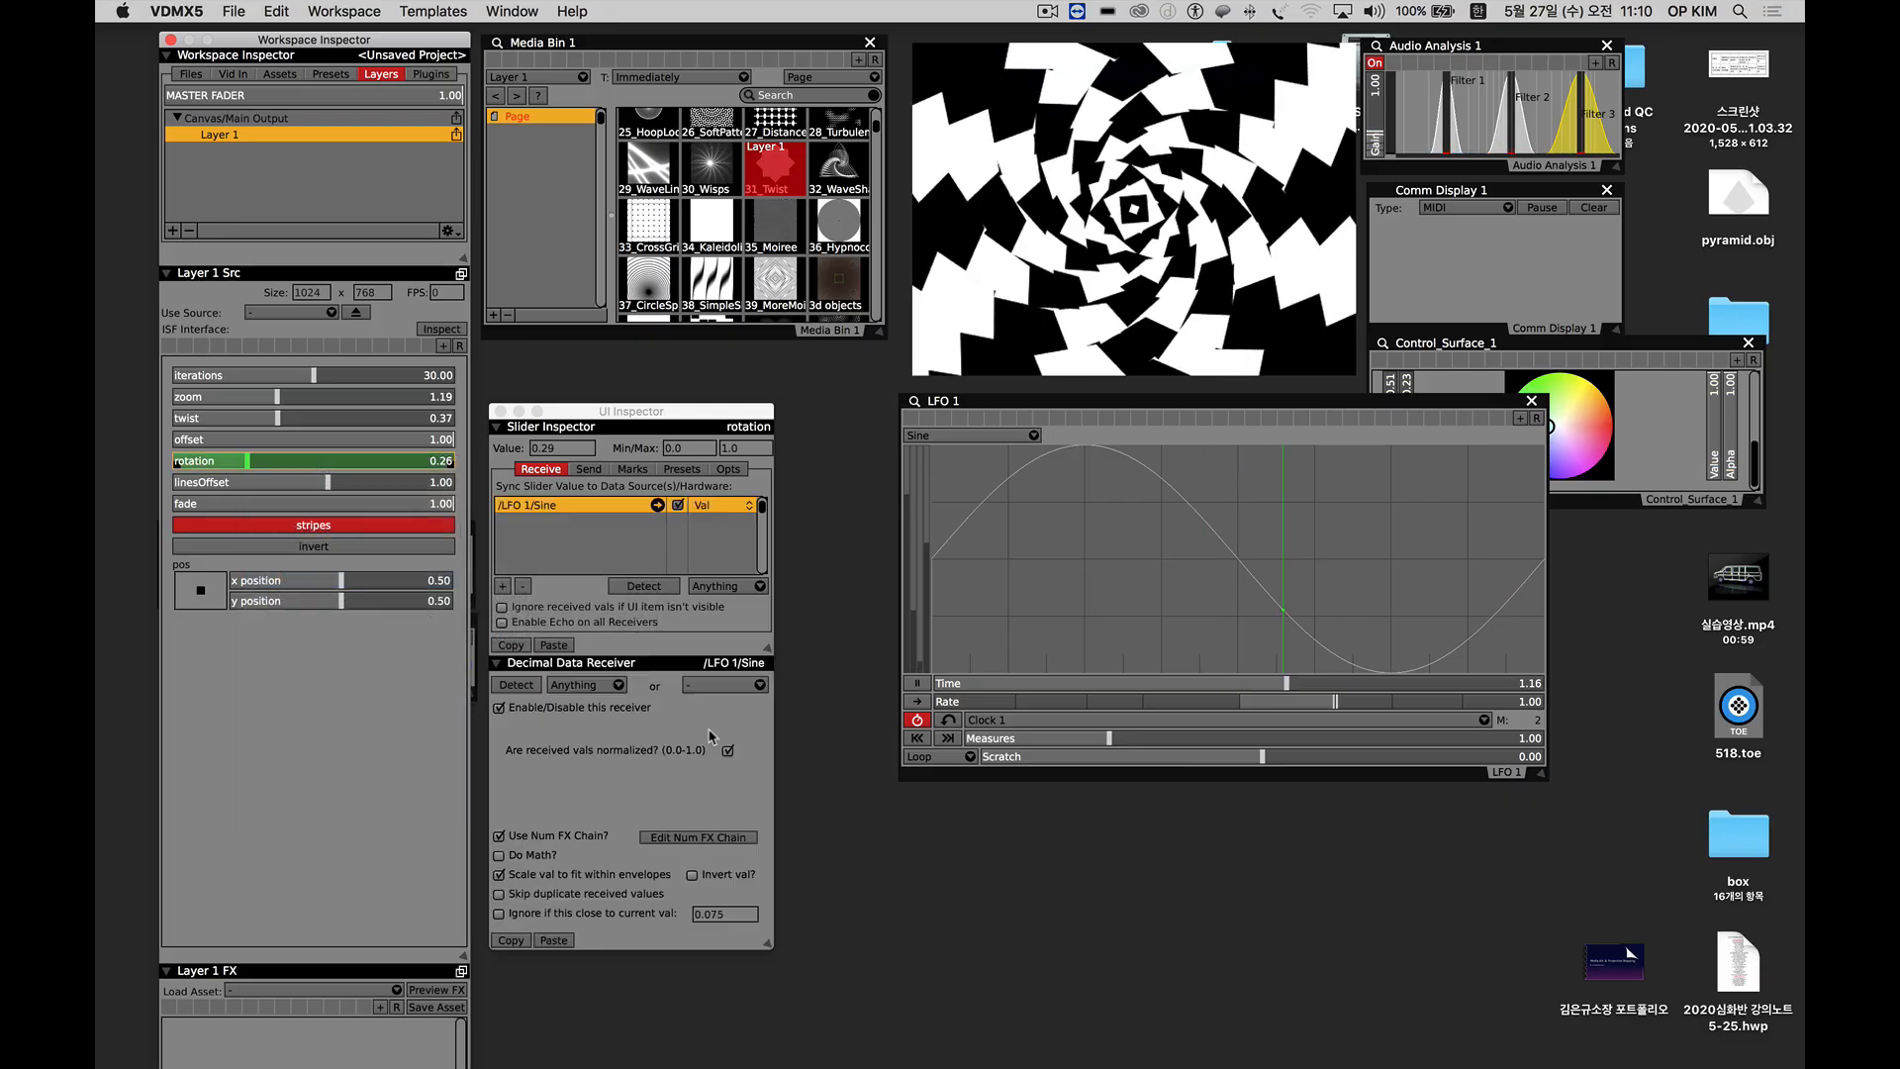
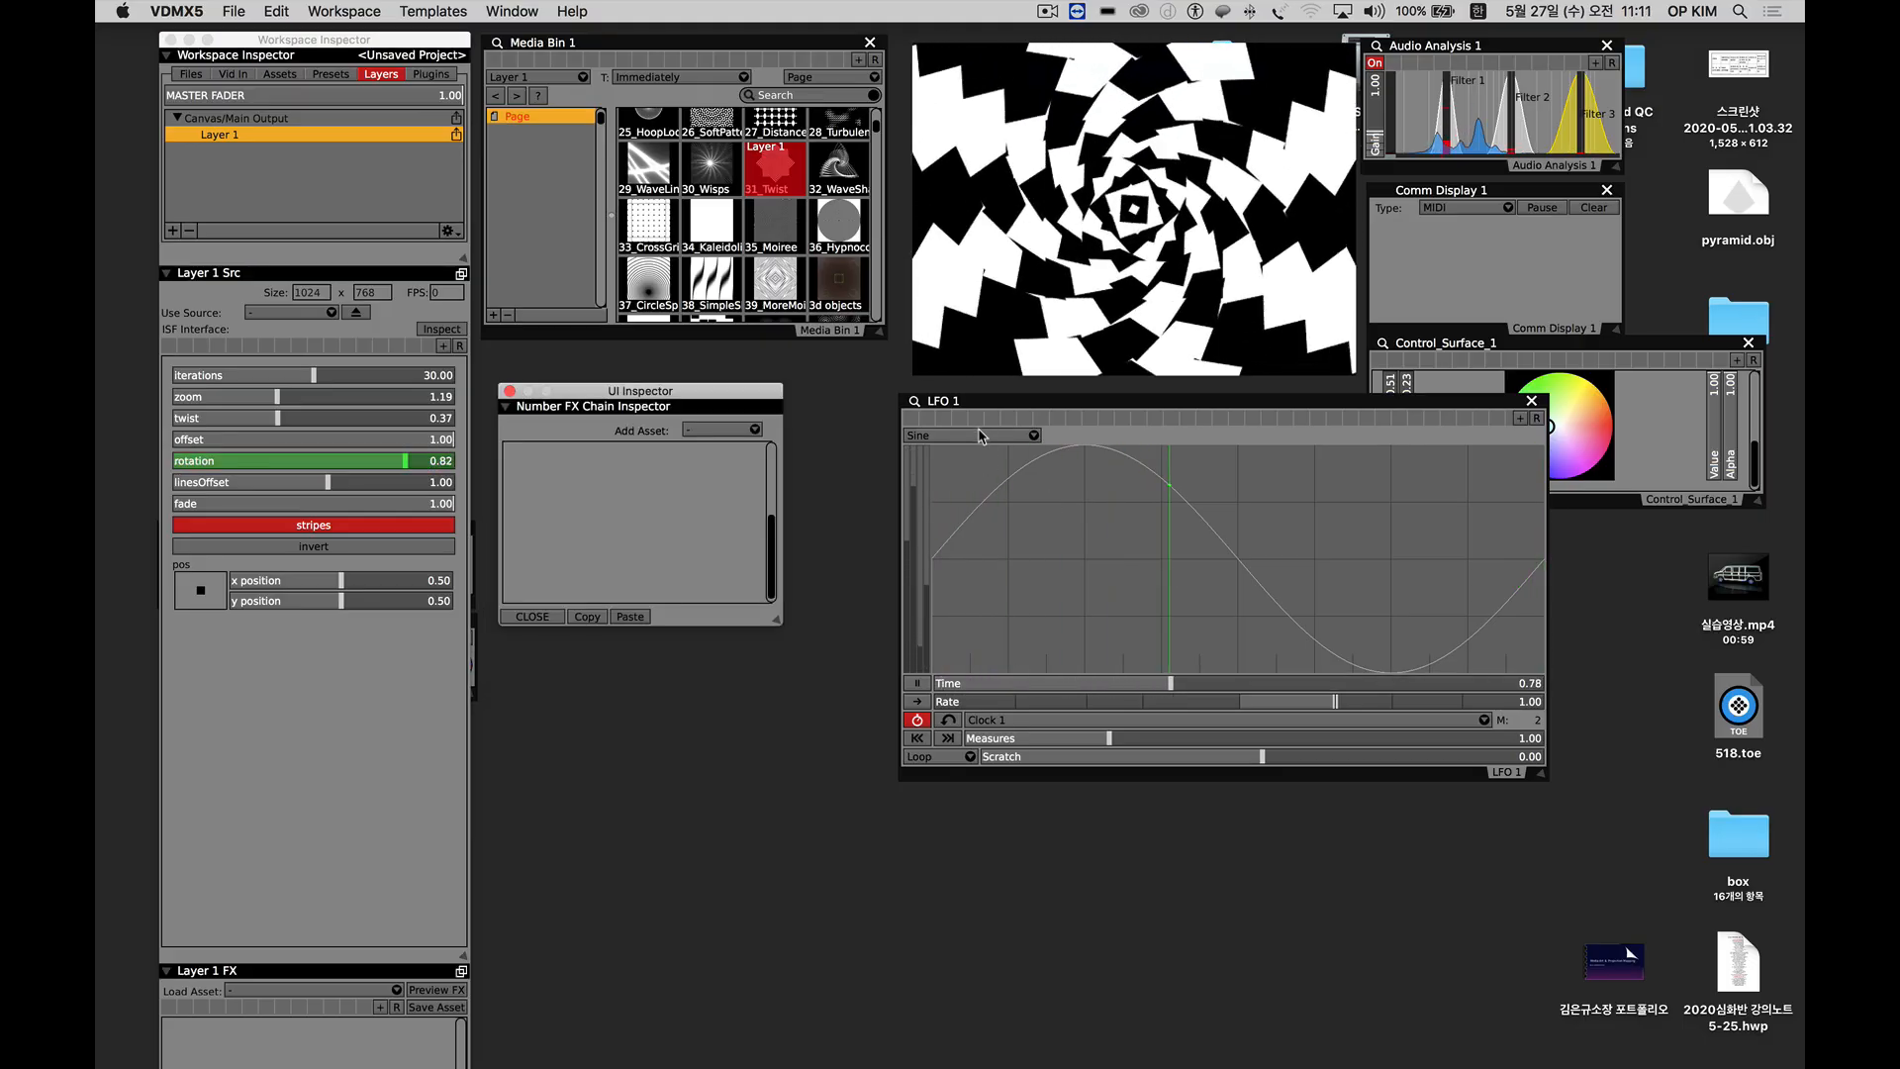
Show only the Waveform track in the LFO 1 display and lower its middle point to about X 0.65, Y 0.34.
click(980, 436)
click(1015, 475)
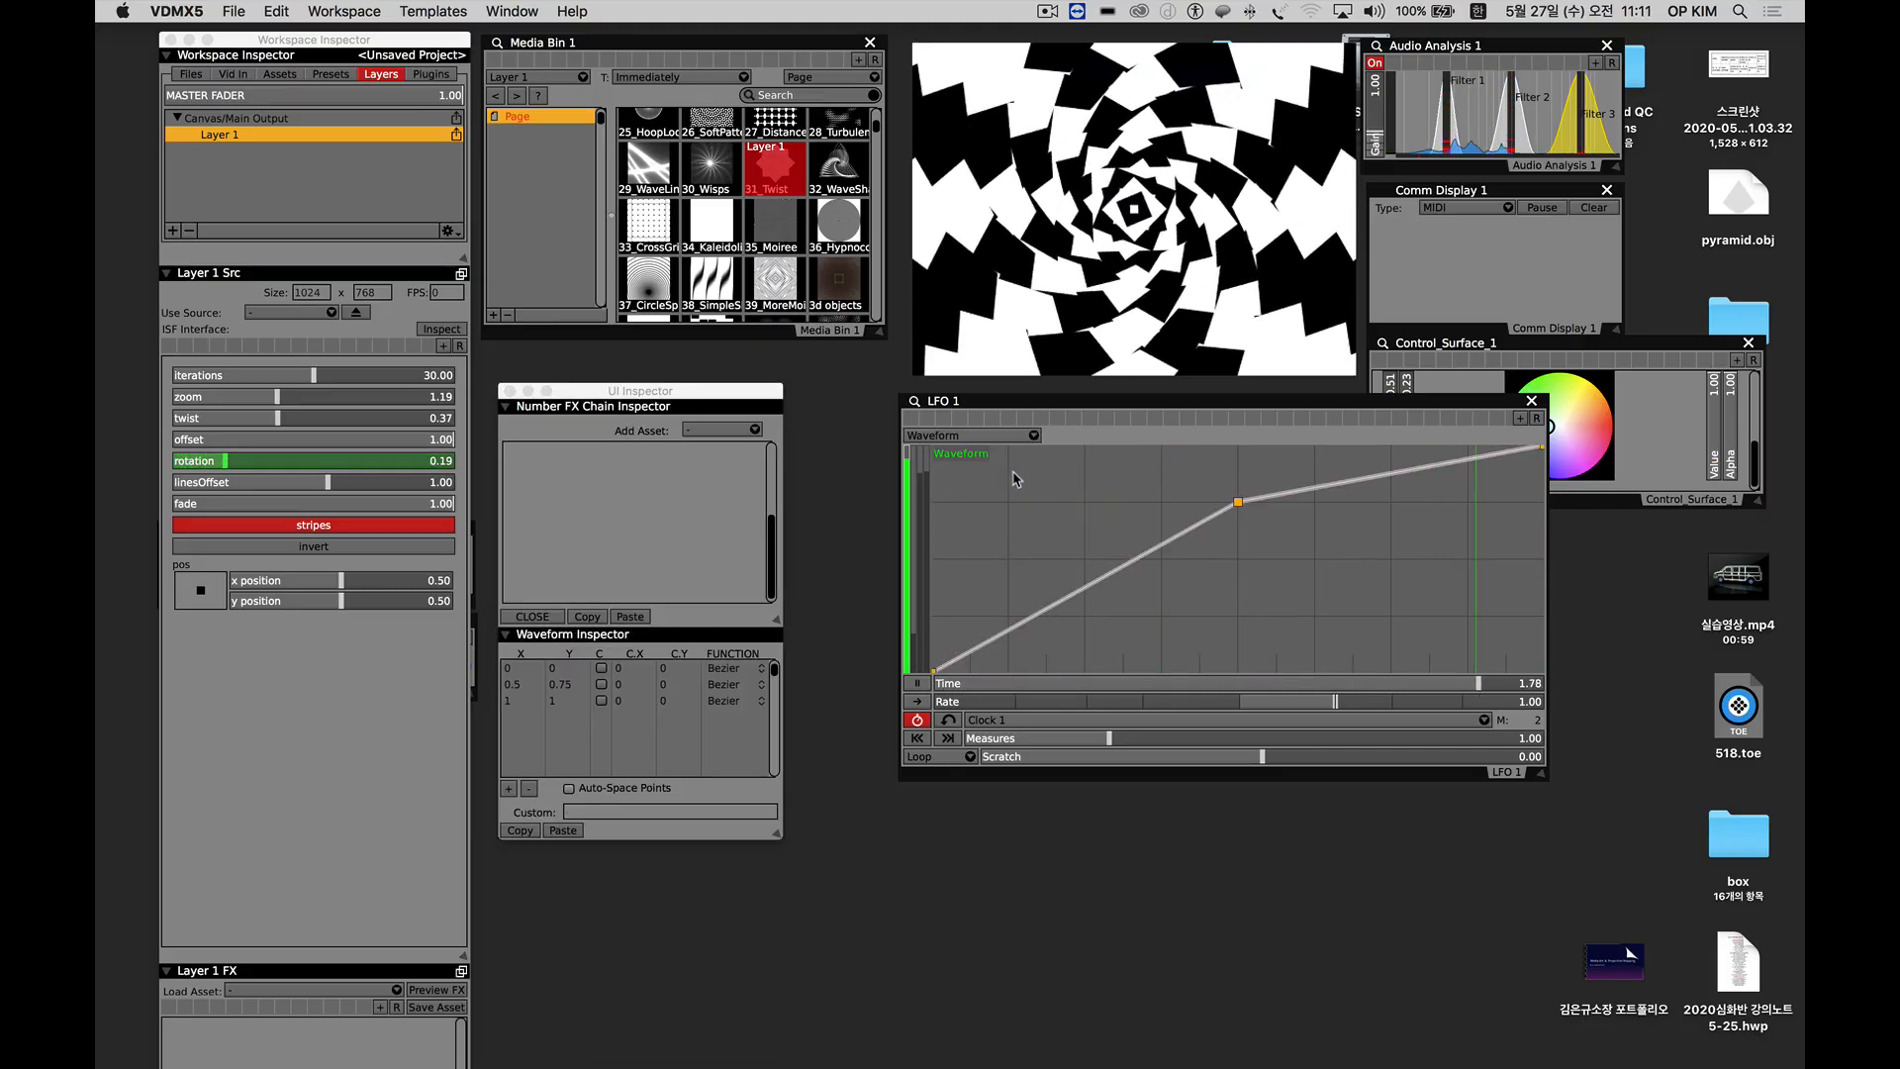
drag(1238, 501, 1174, 606)
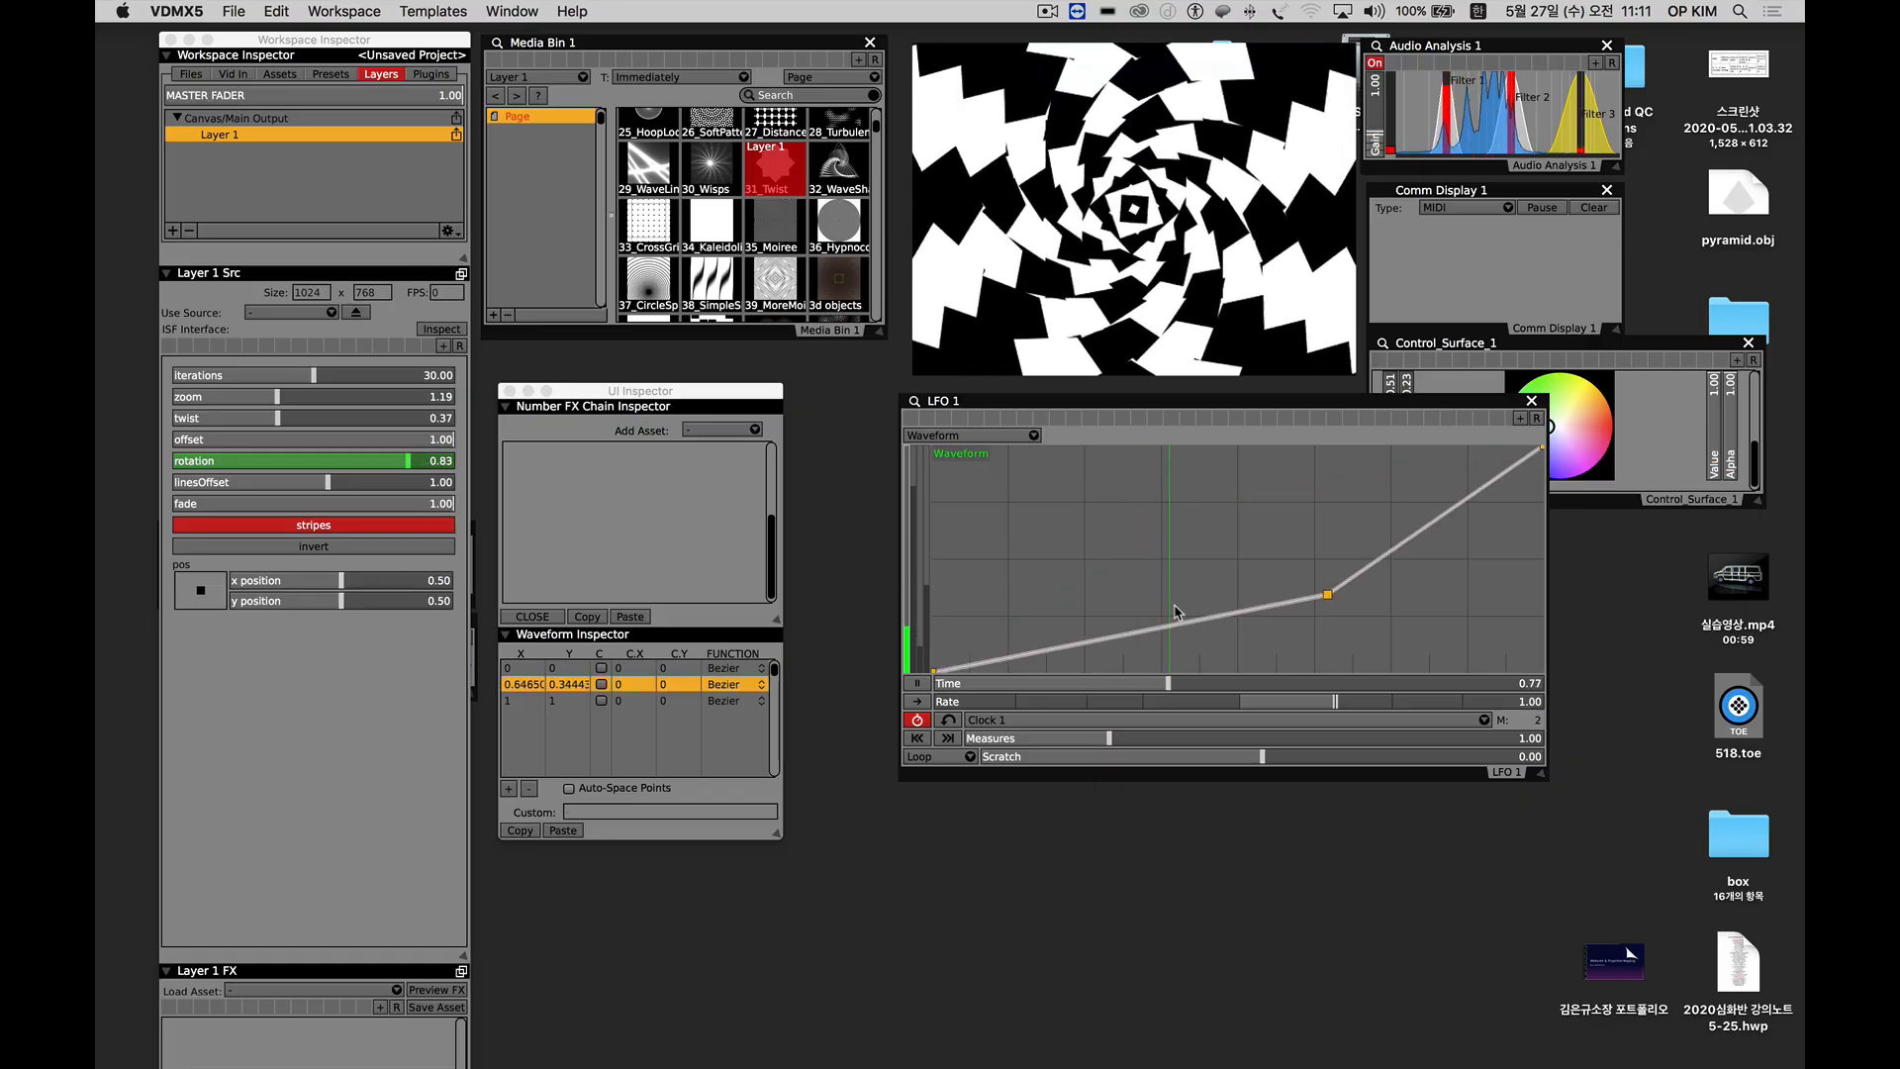
Add three points to the LFO 1 Waveform curve and arrange its inner points into a zigzag of alternating peaks and dips.
click(1112, 636)
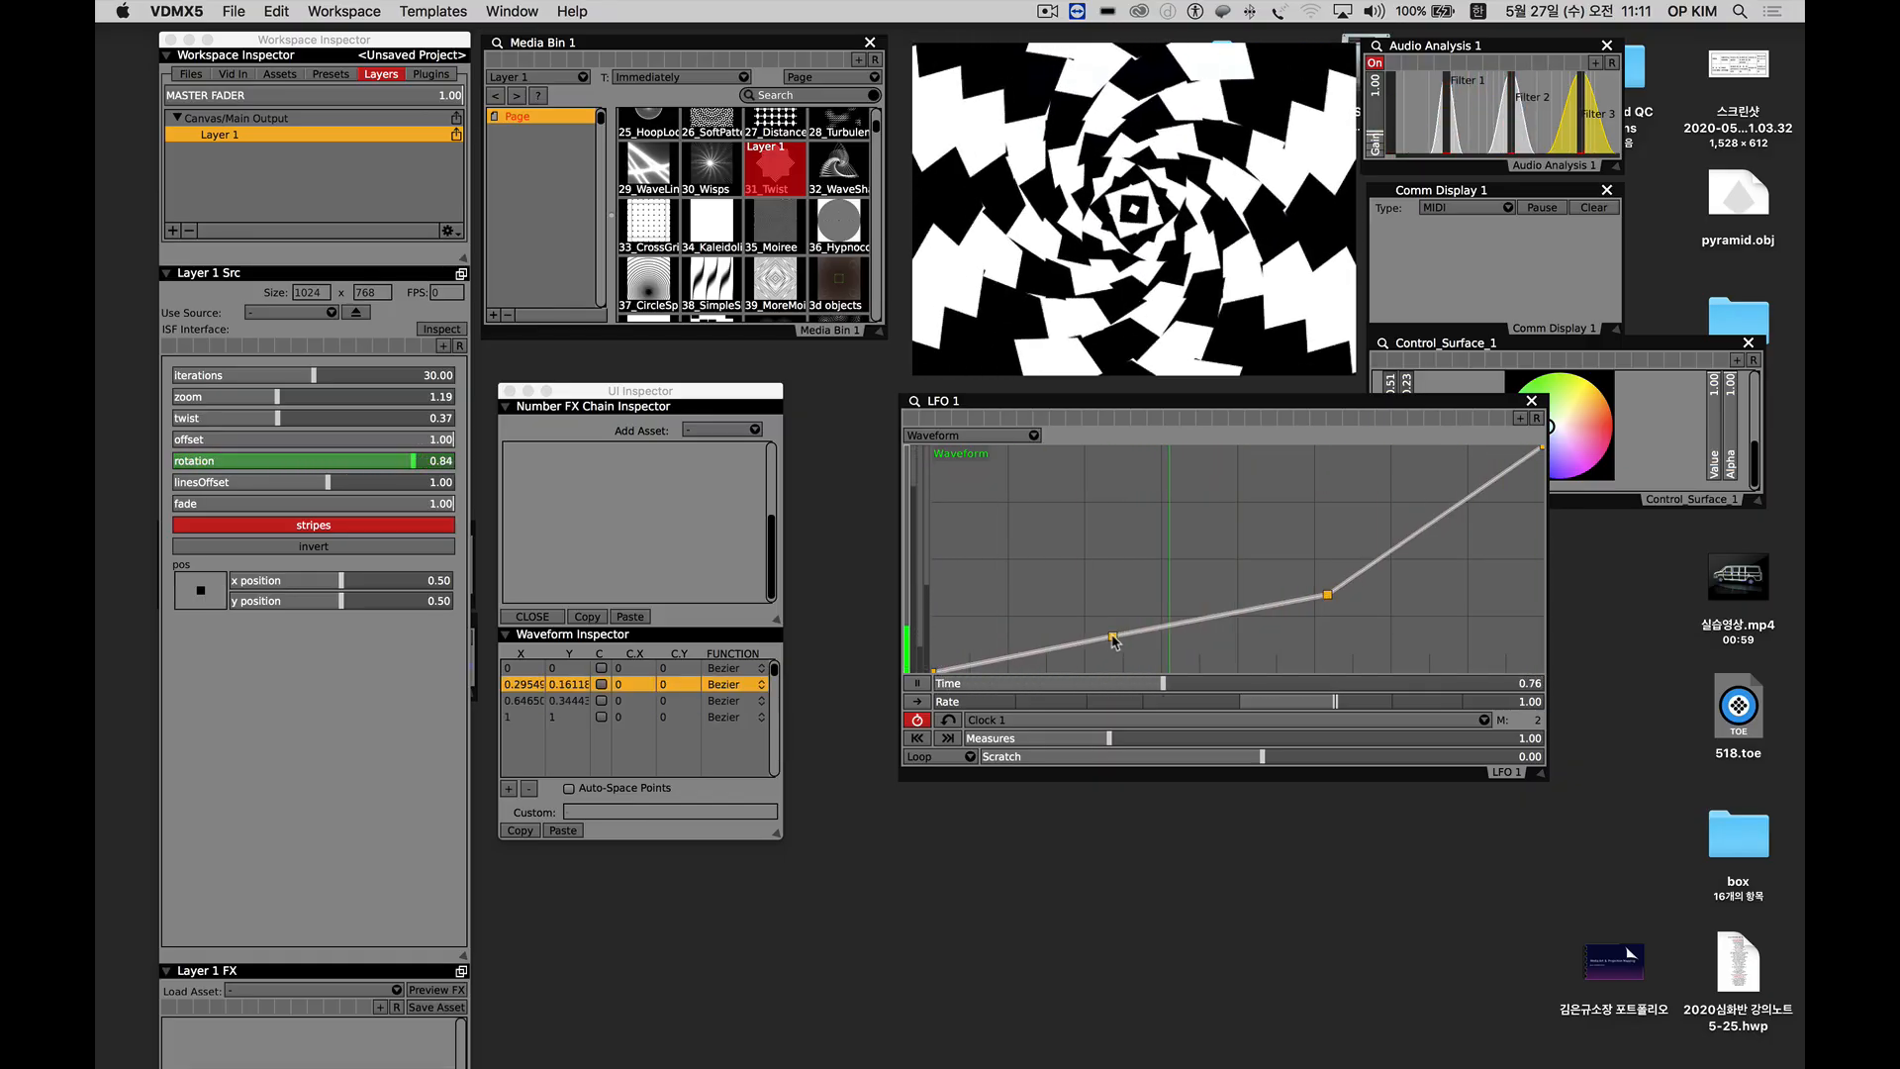
click(1216, 614)
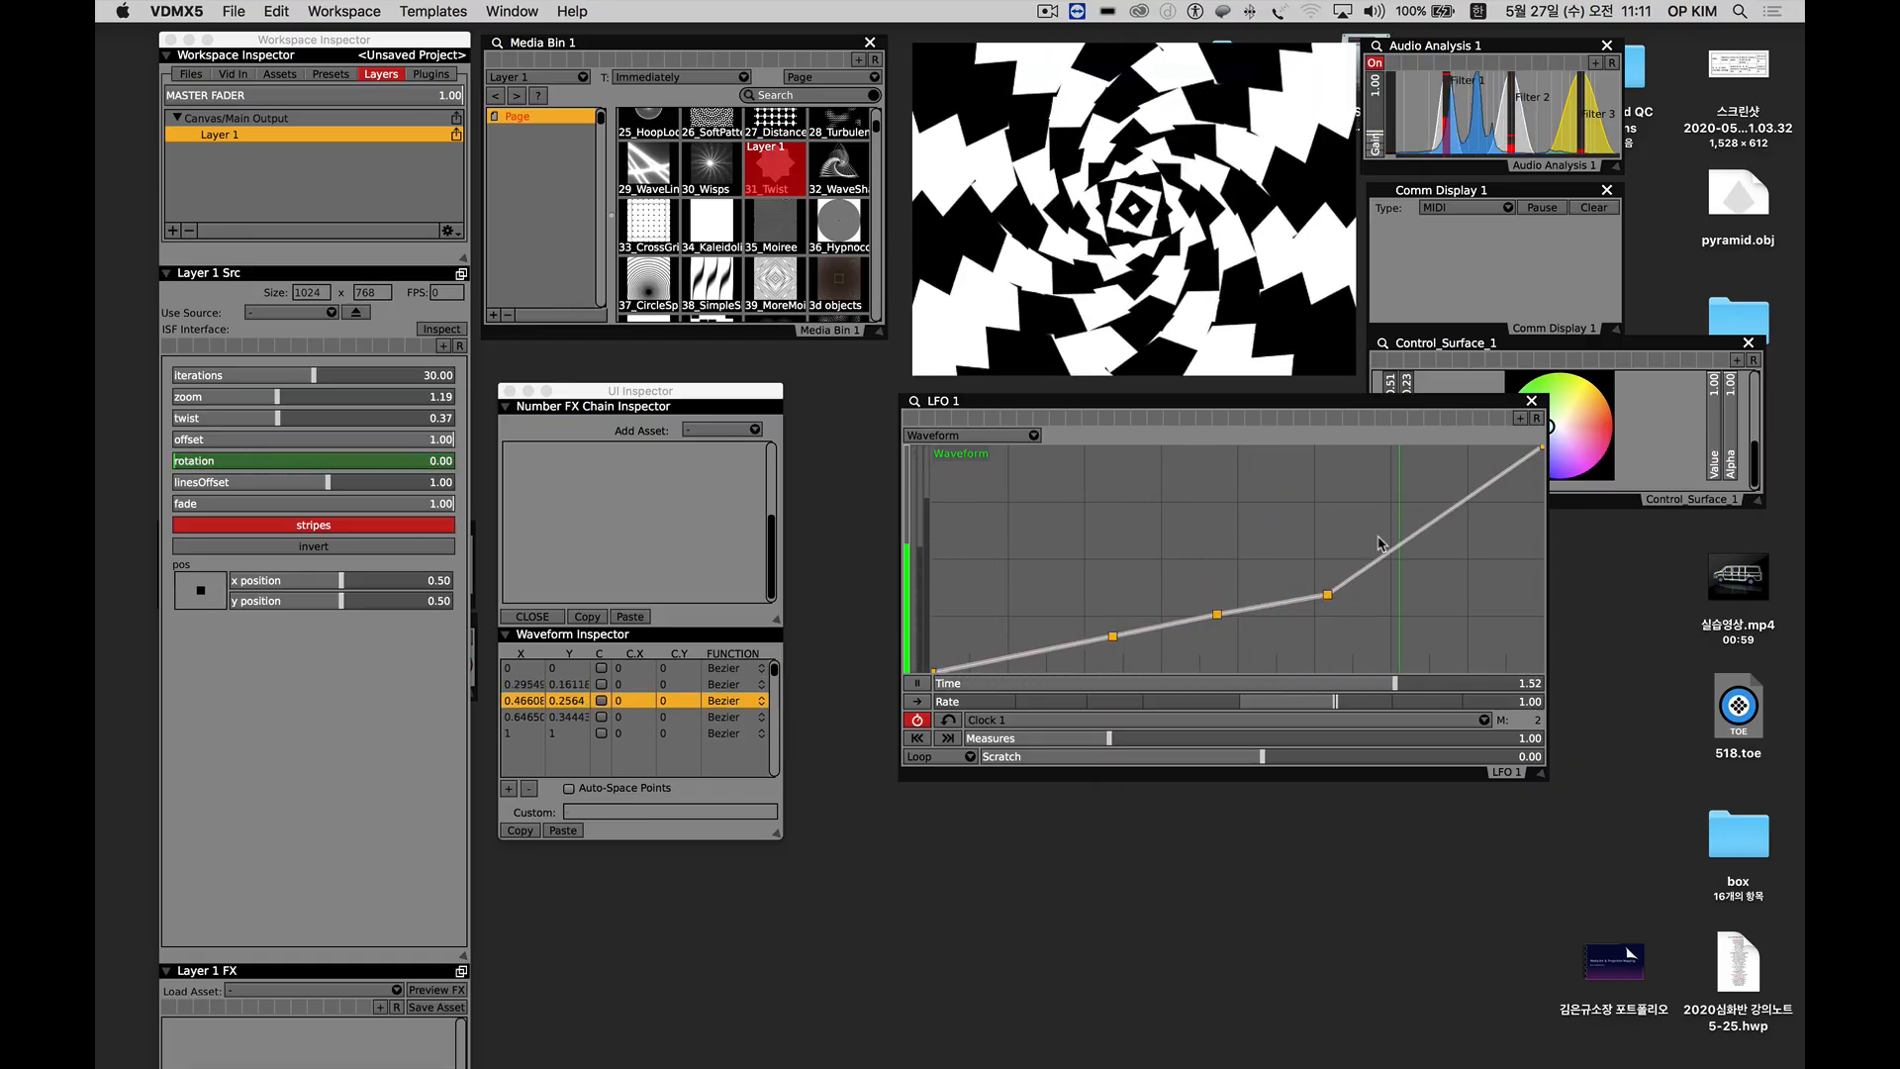
click(1434, 518)
drag(1112, 636, 1007, 491)
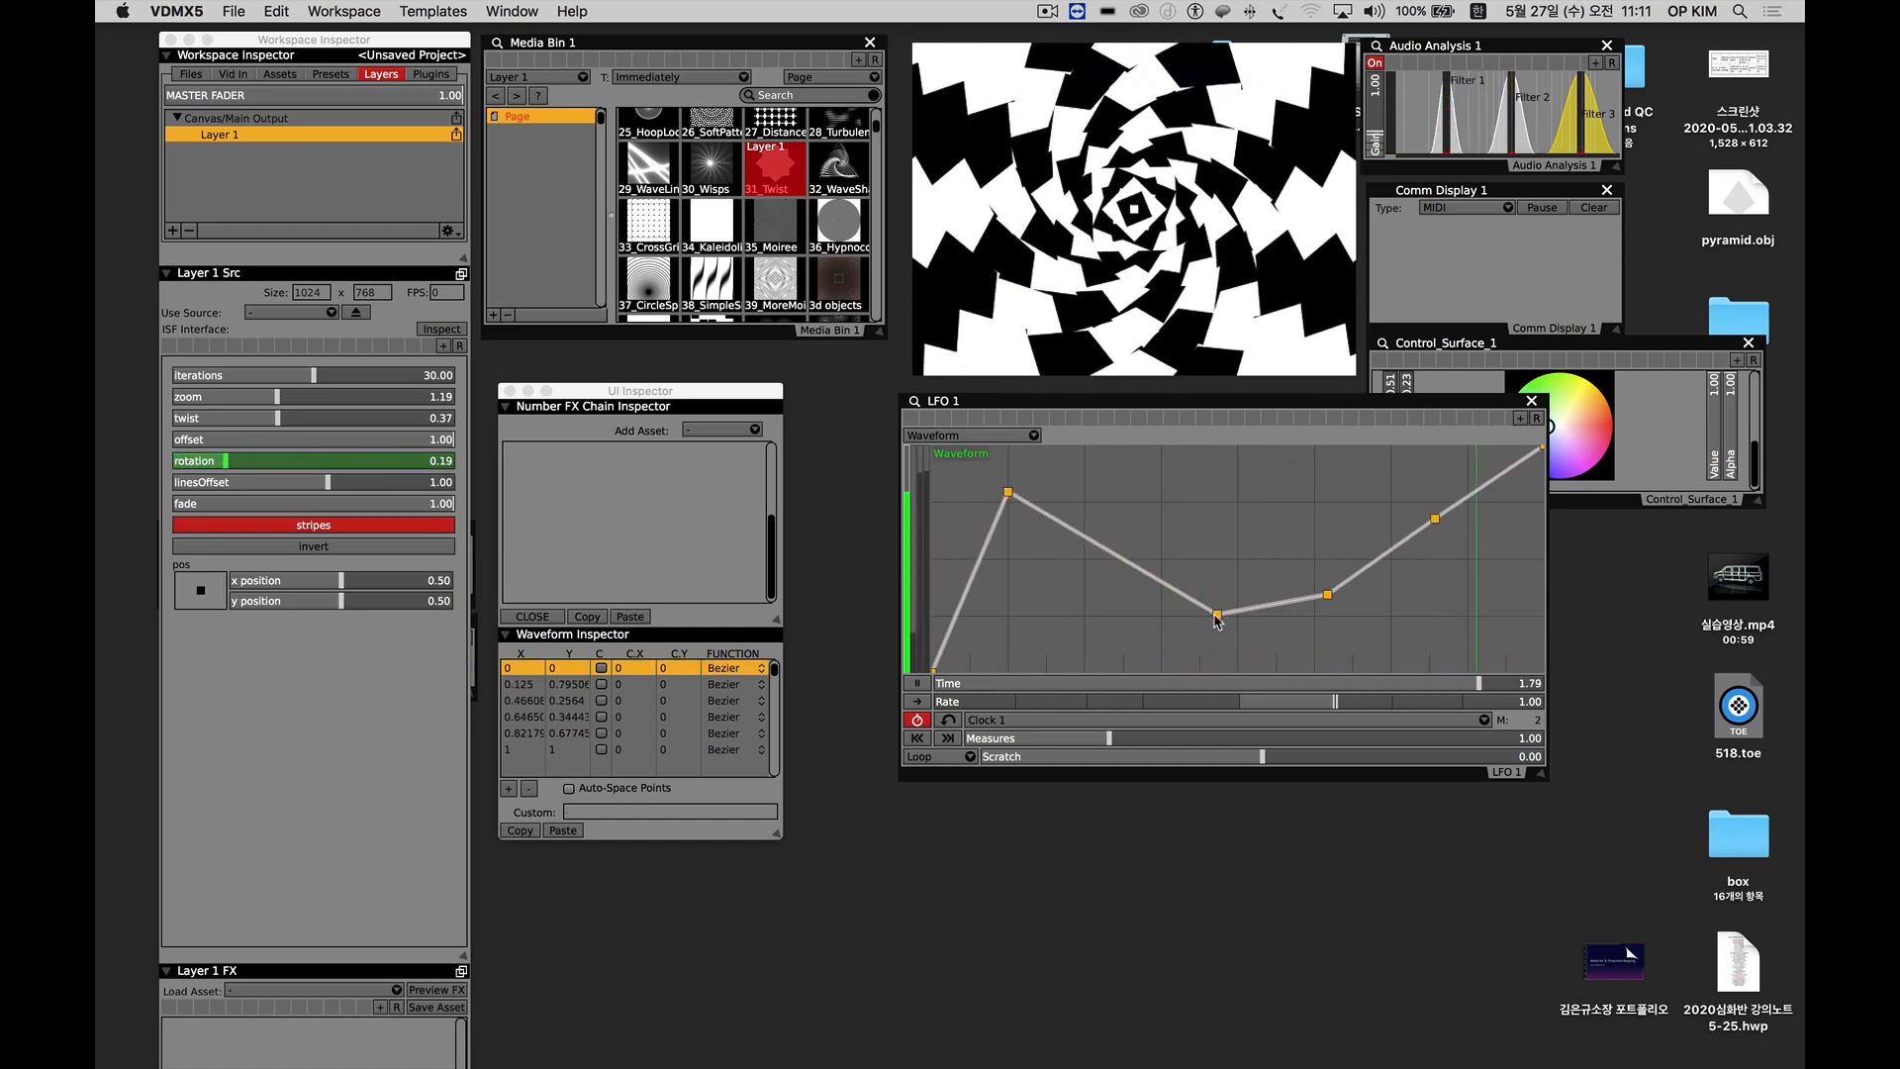
drag(1216, 615, 1145, 615)
drag(1327, 594, 1276, 501)
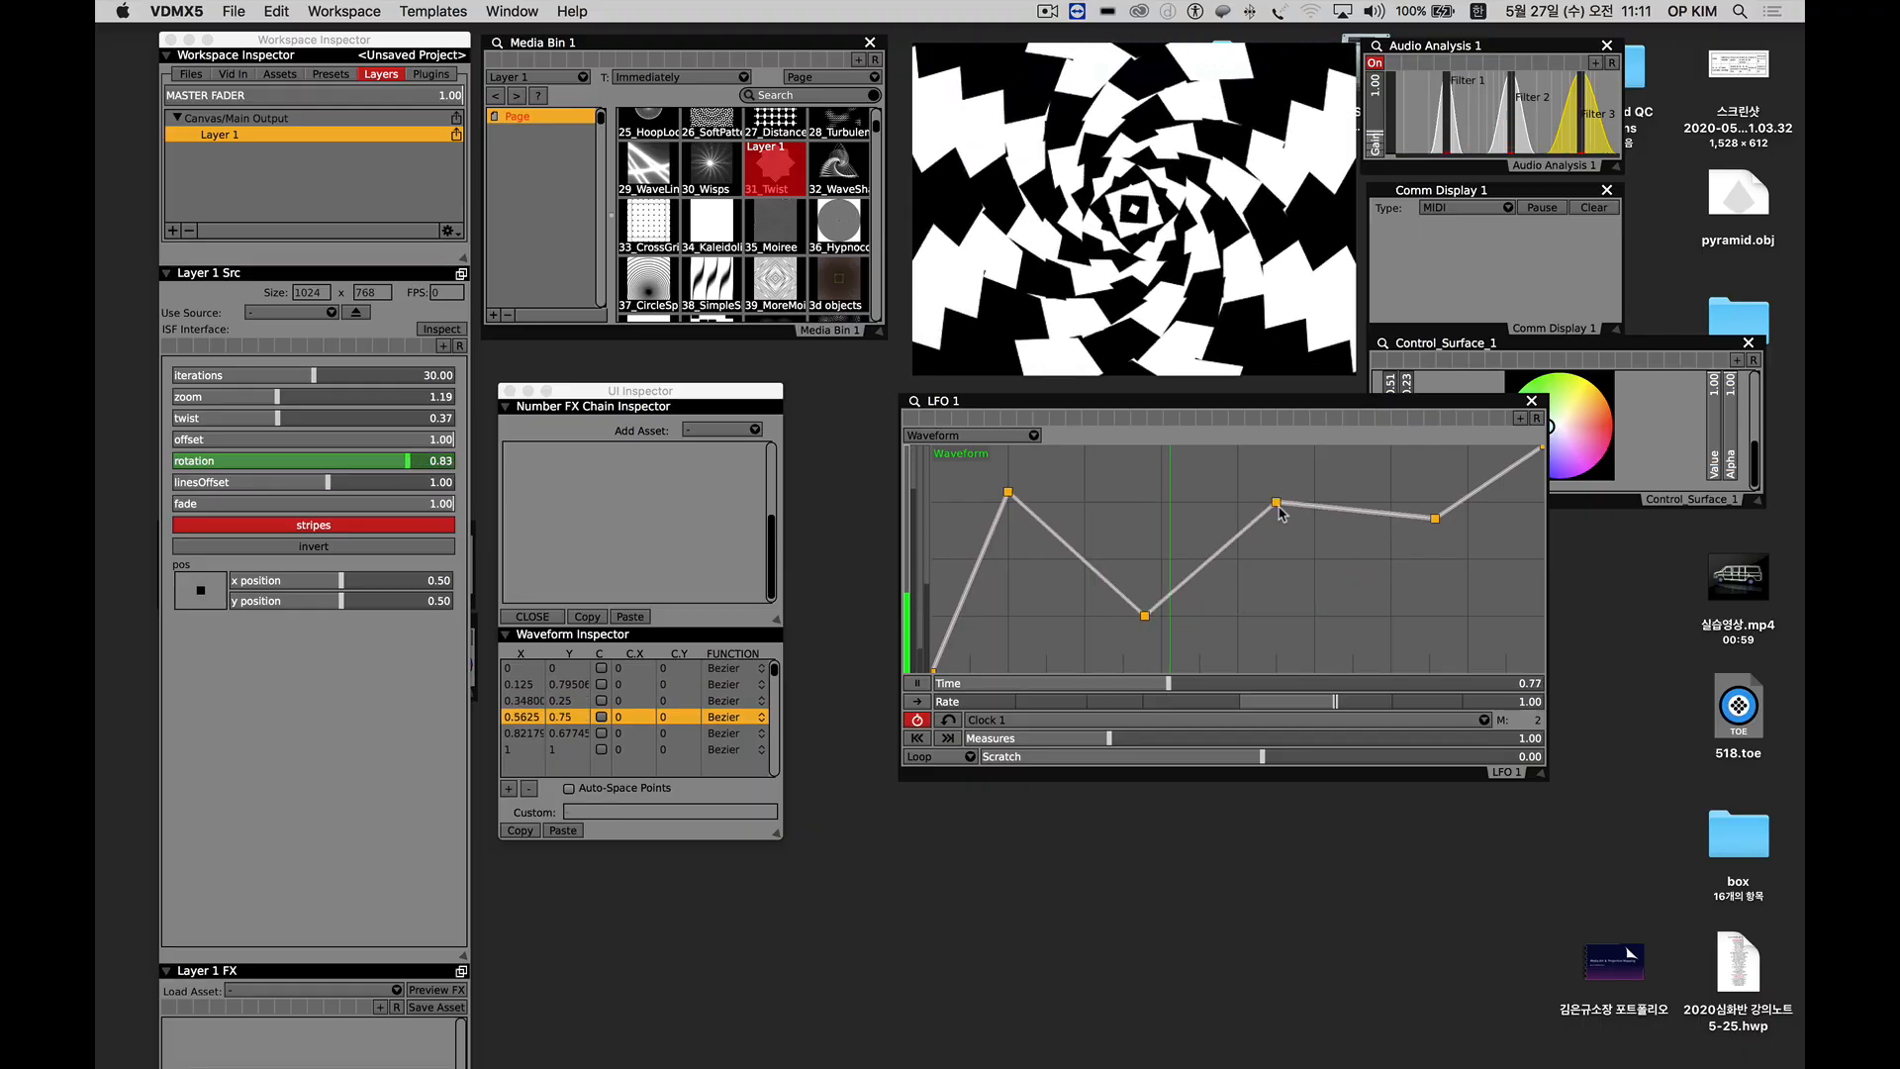
drag(1435, 518, 1429, 637)
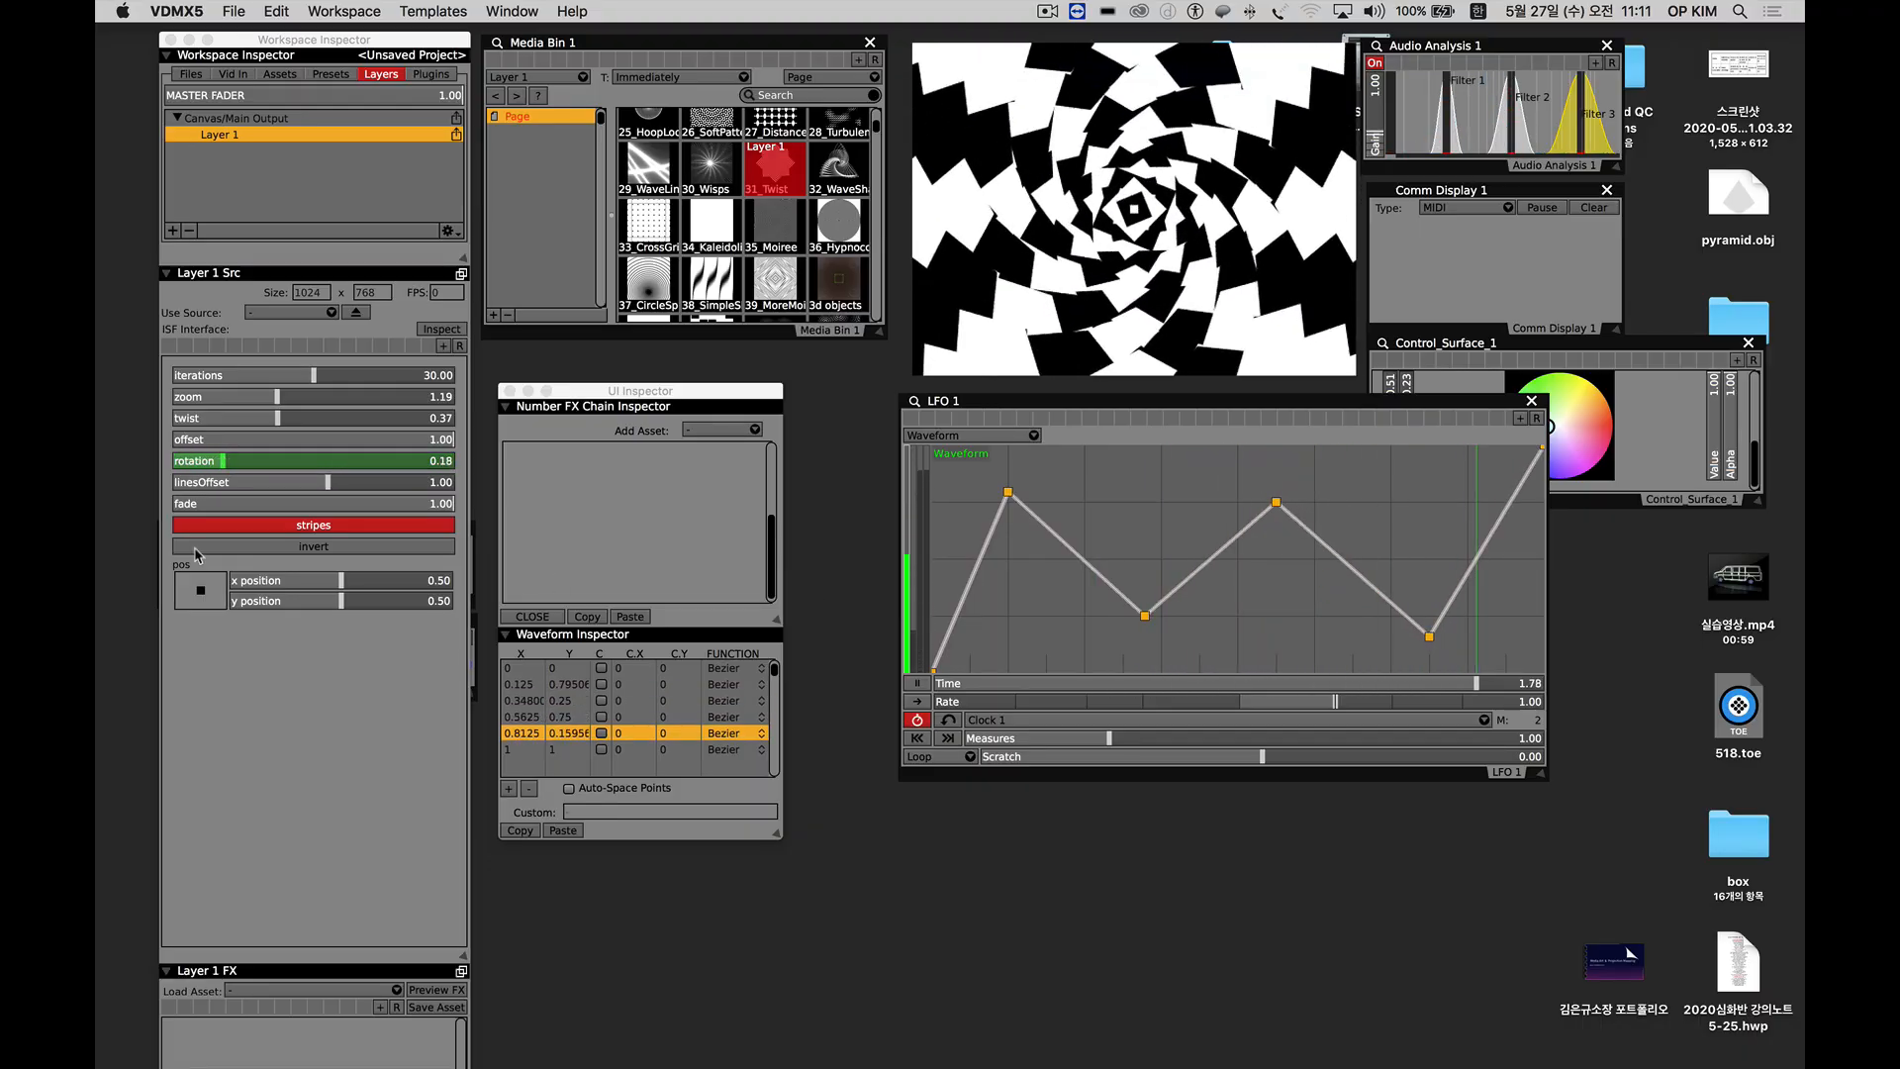
Disable all data sources on the Layer 1 rotation slider.
drag(408, 475, 242, 469)
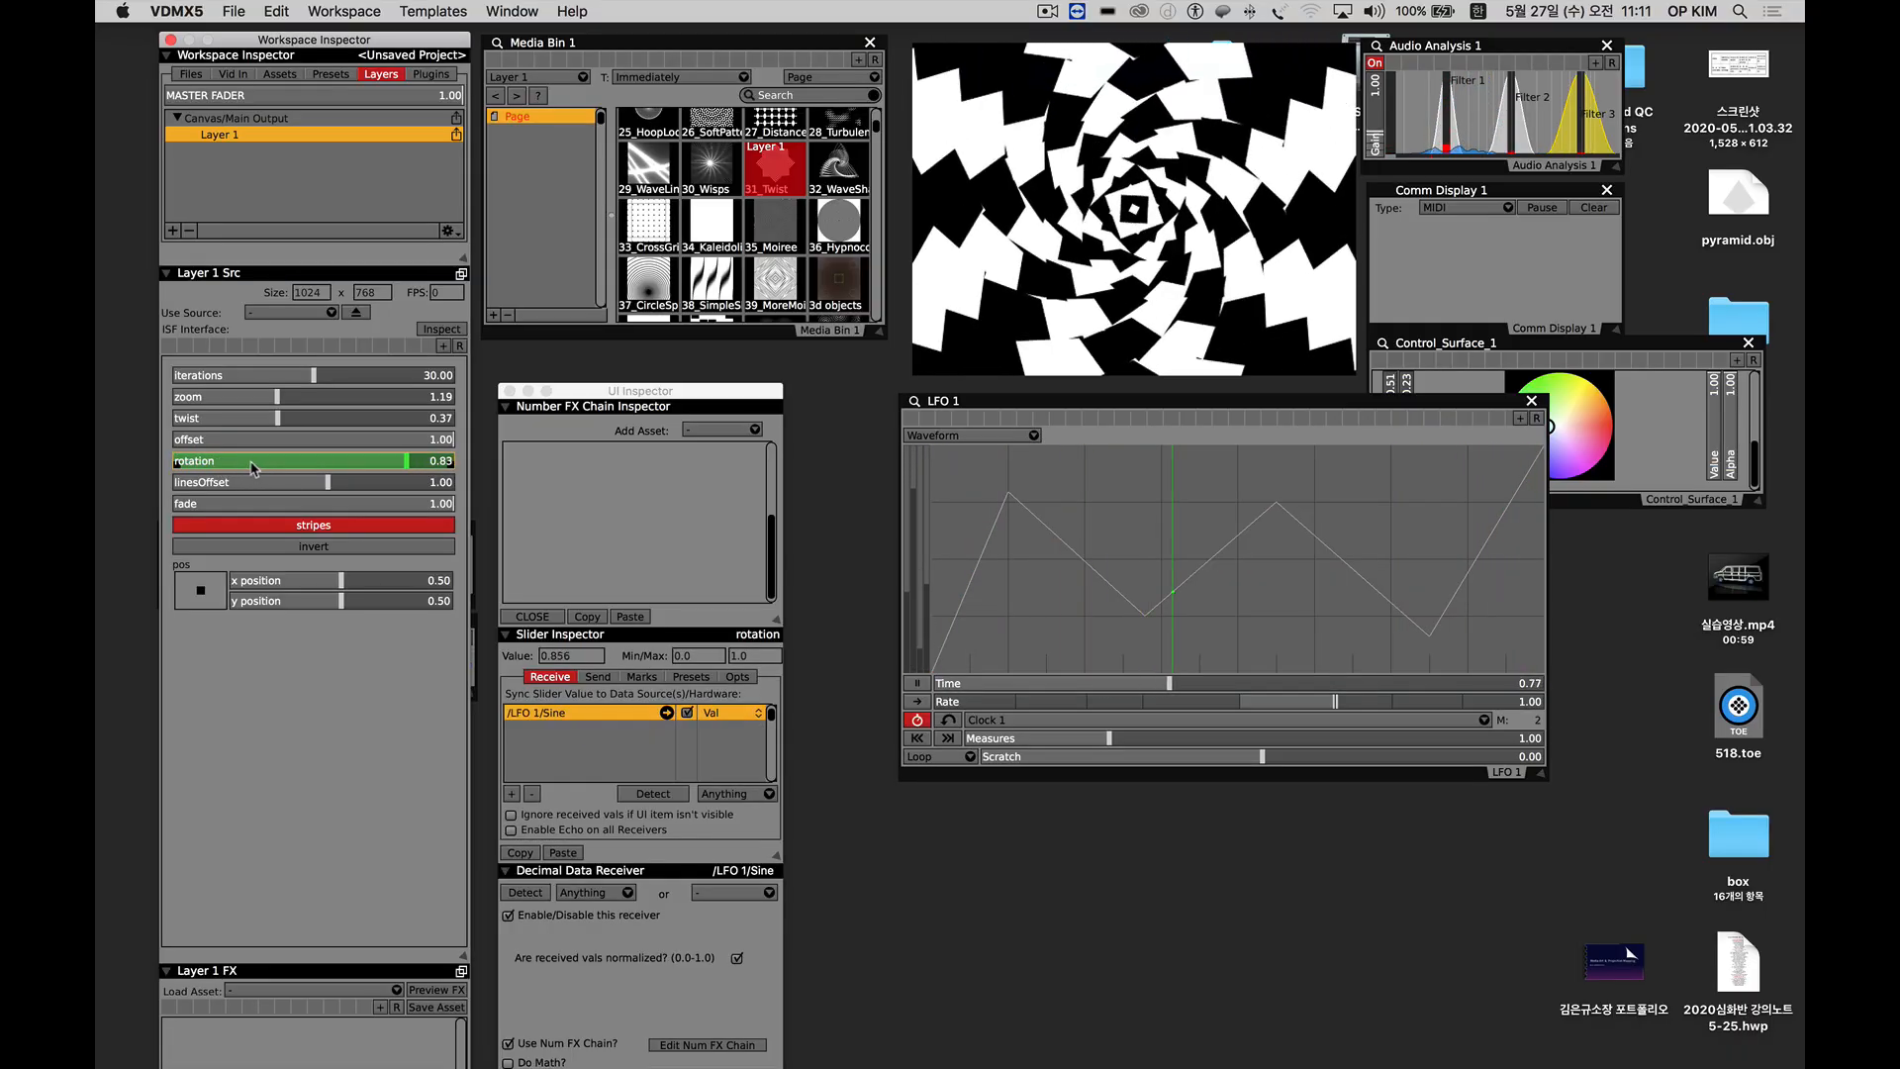
right_click(253, 463)
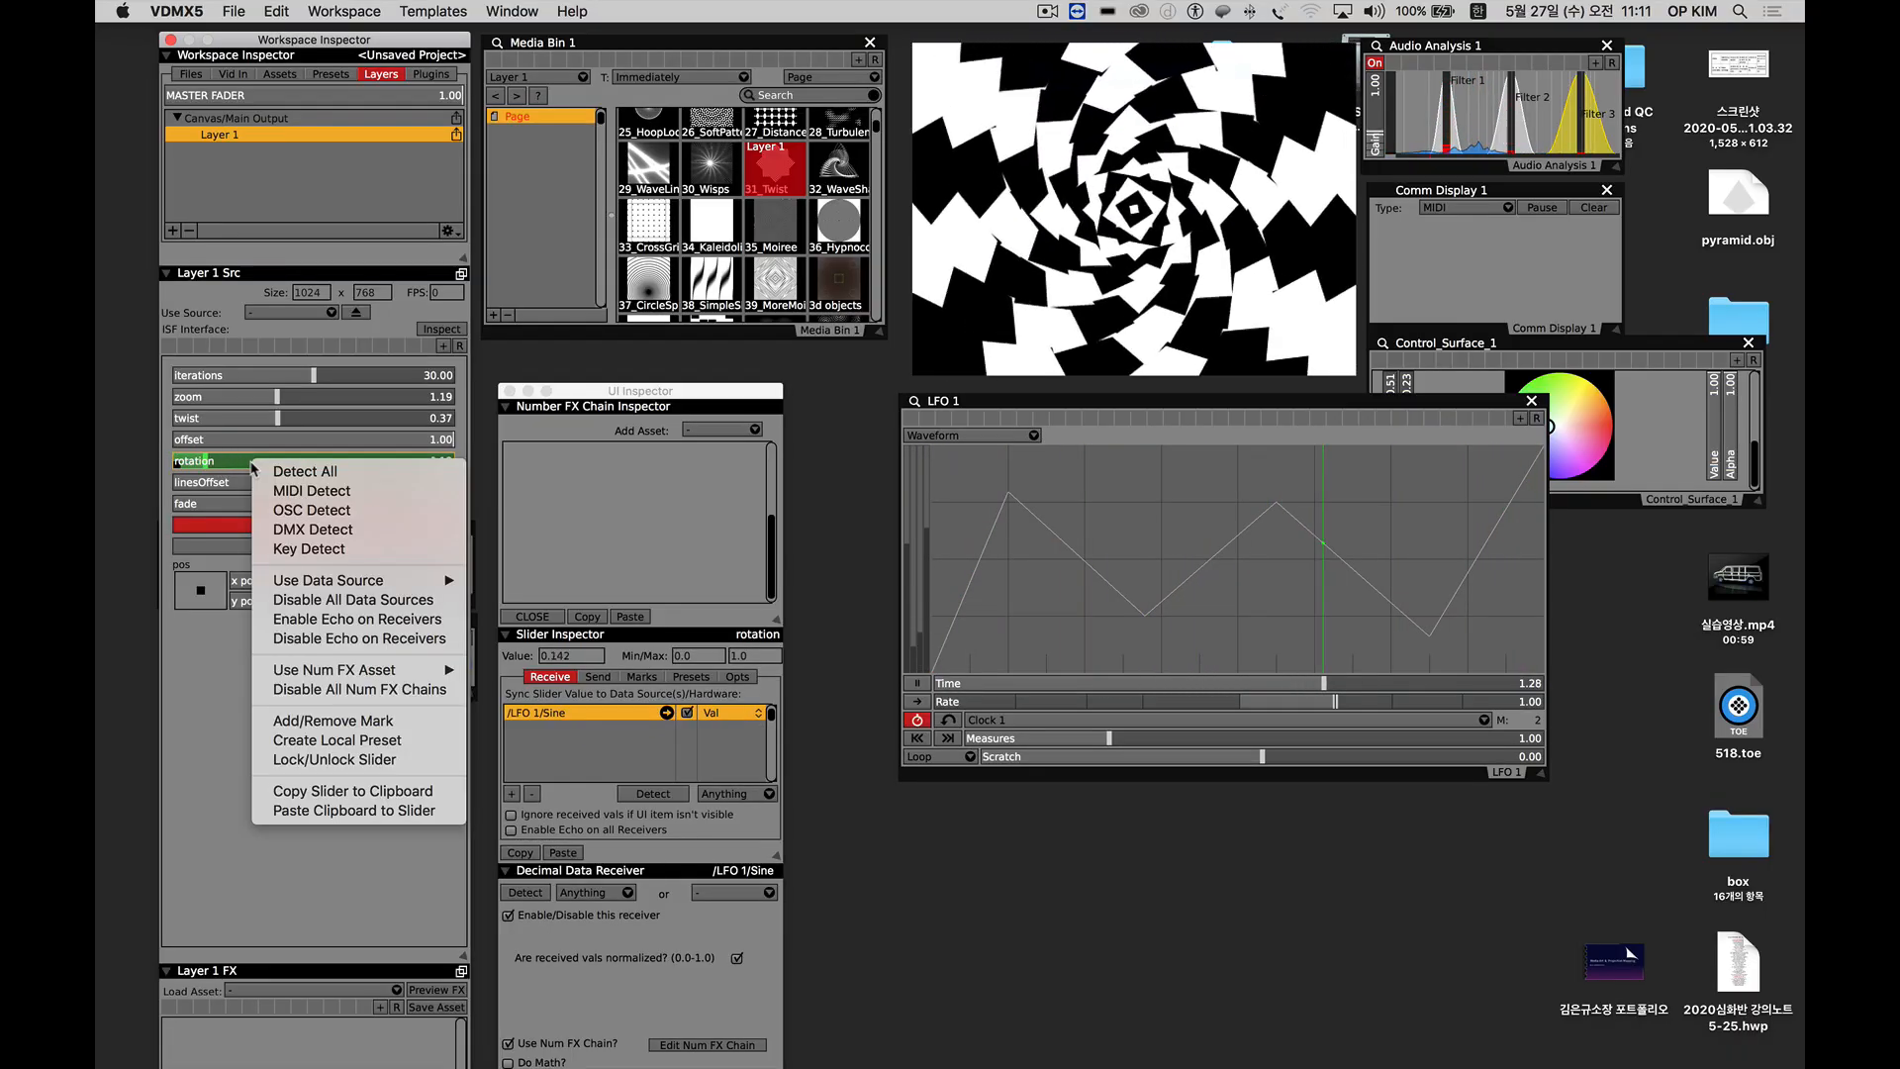
click(309, 600)
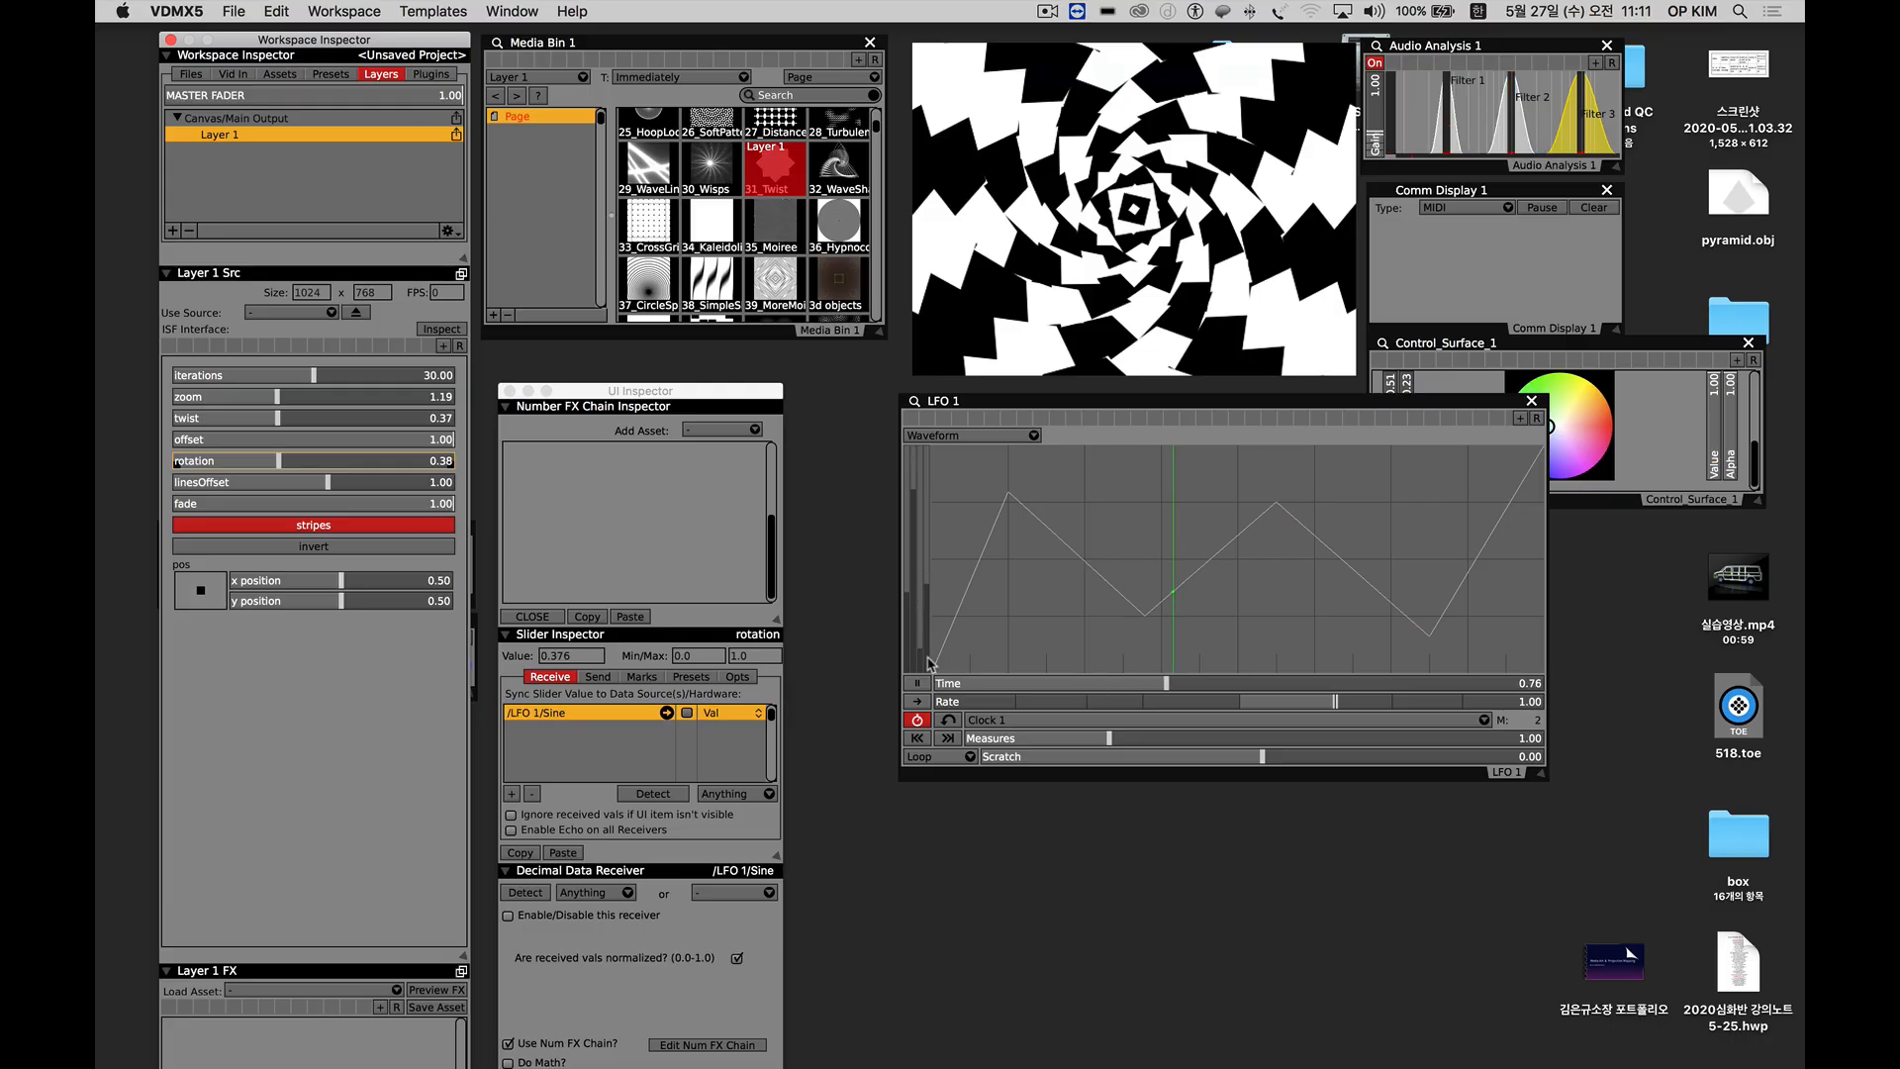
Reshape the LFO 1 Waveform with its first peak at Y 1, a flat stretch at 0.25, an added peak near 0.98 and a last dip at 0.25.
click(945, 580)
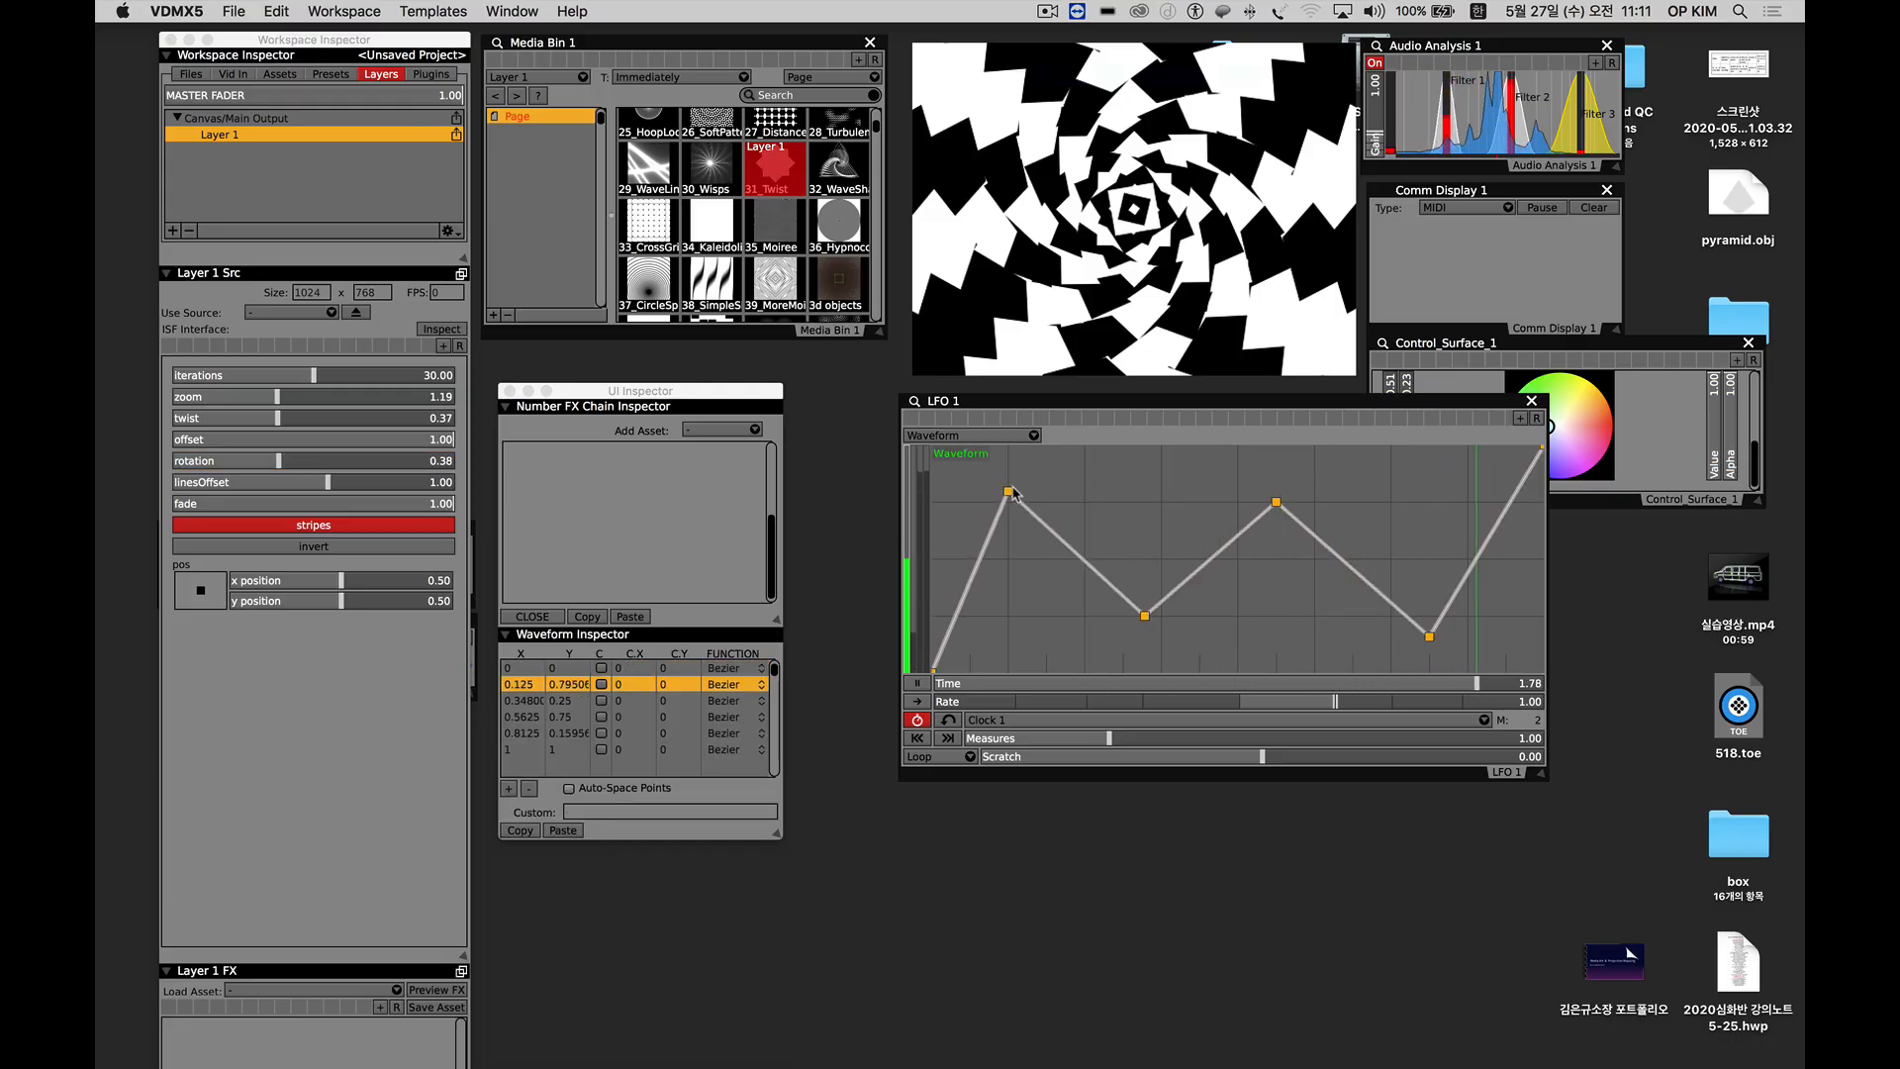
drag(1009, 492, 1024, 447)
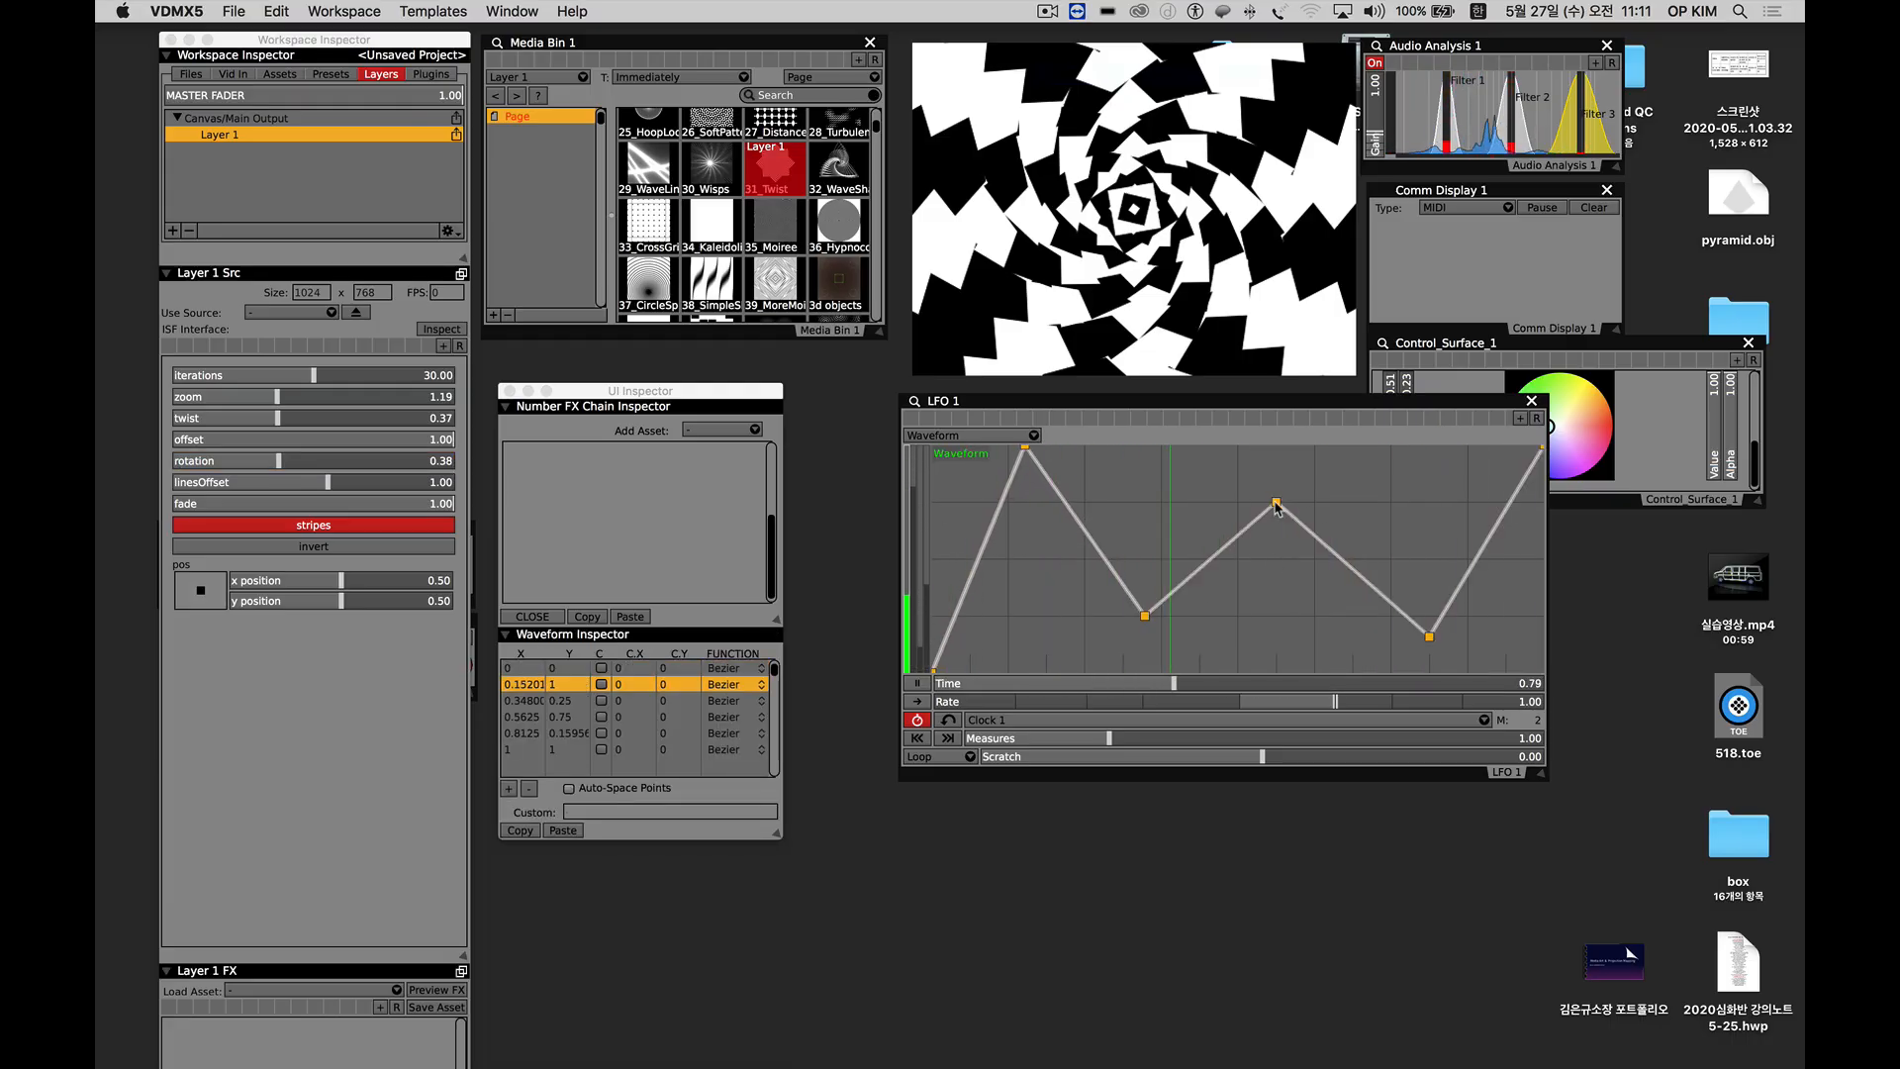
drag(1276, 504, 1276, 615)
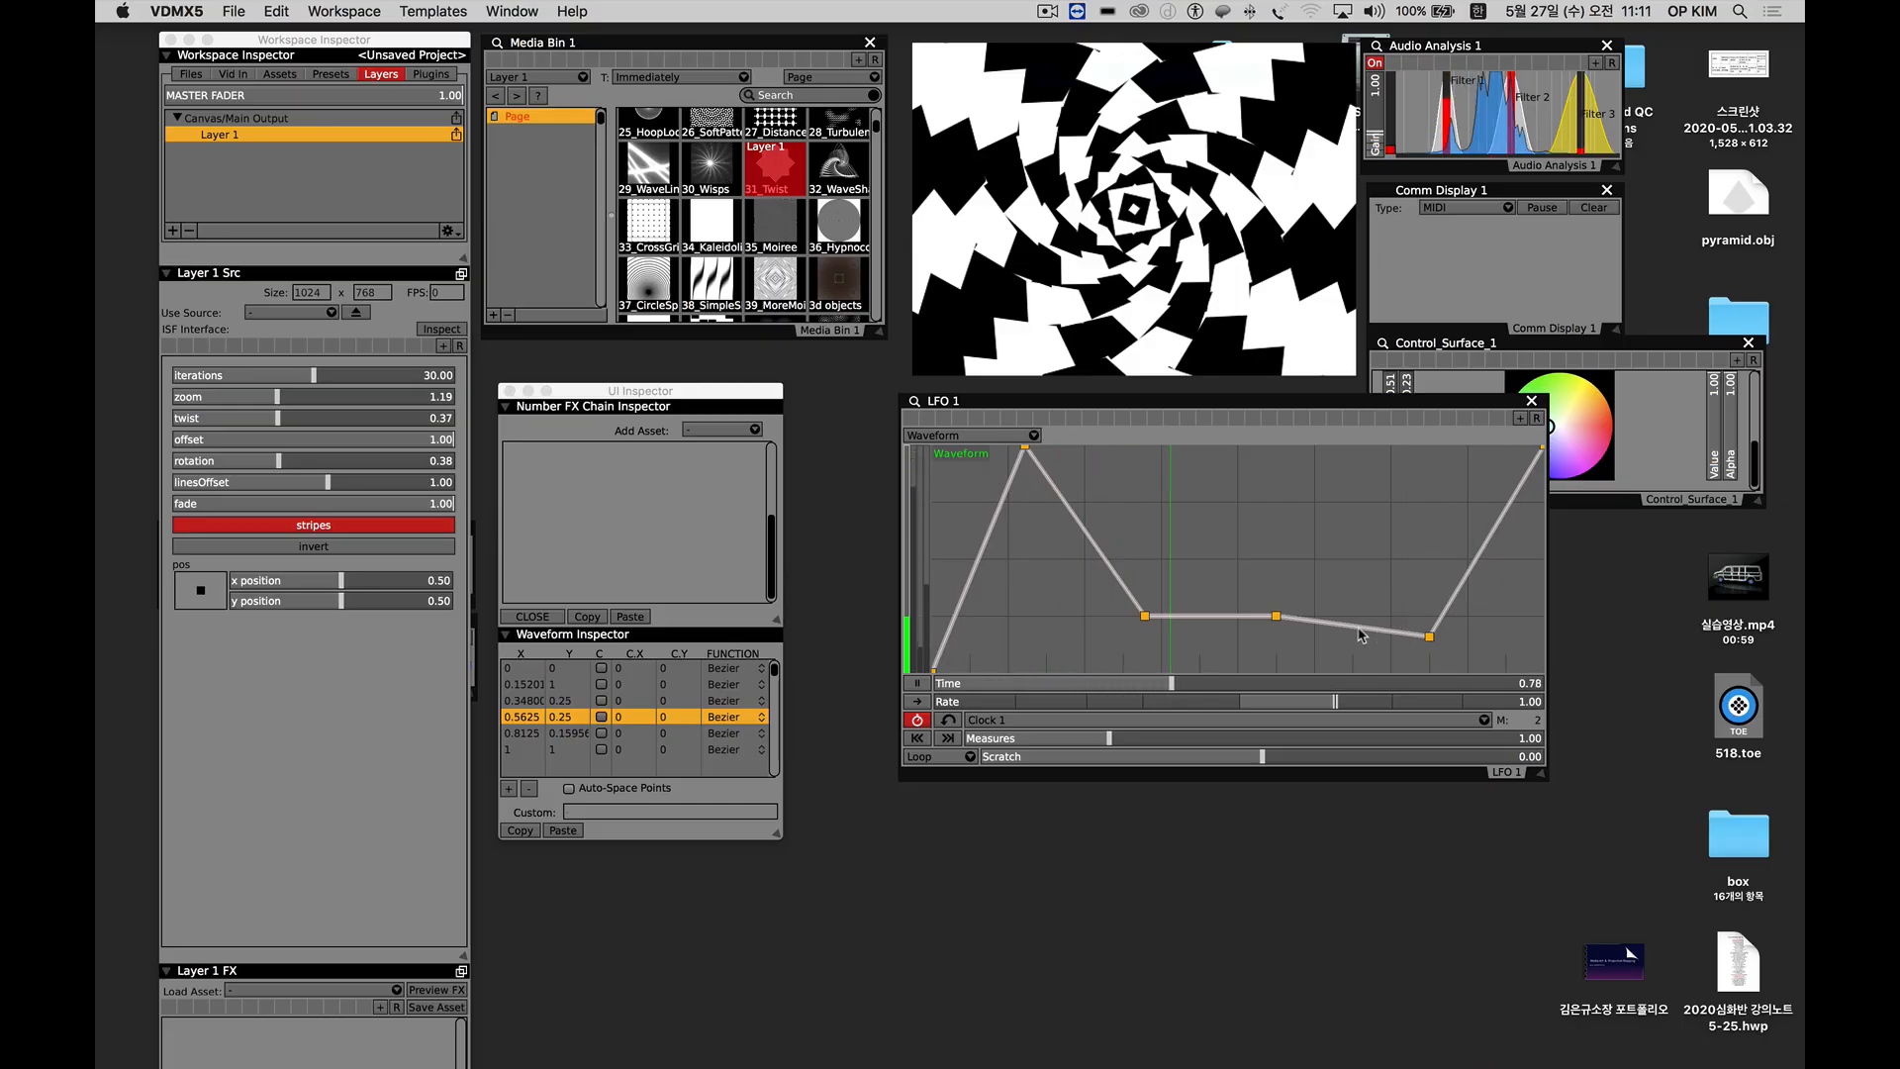
click(1359, 629)
drag(1360, 629, 1378, 451)
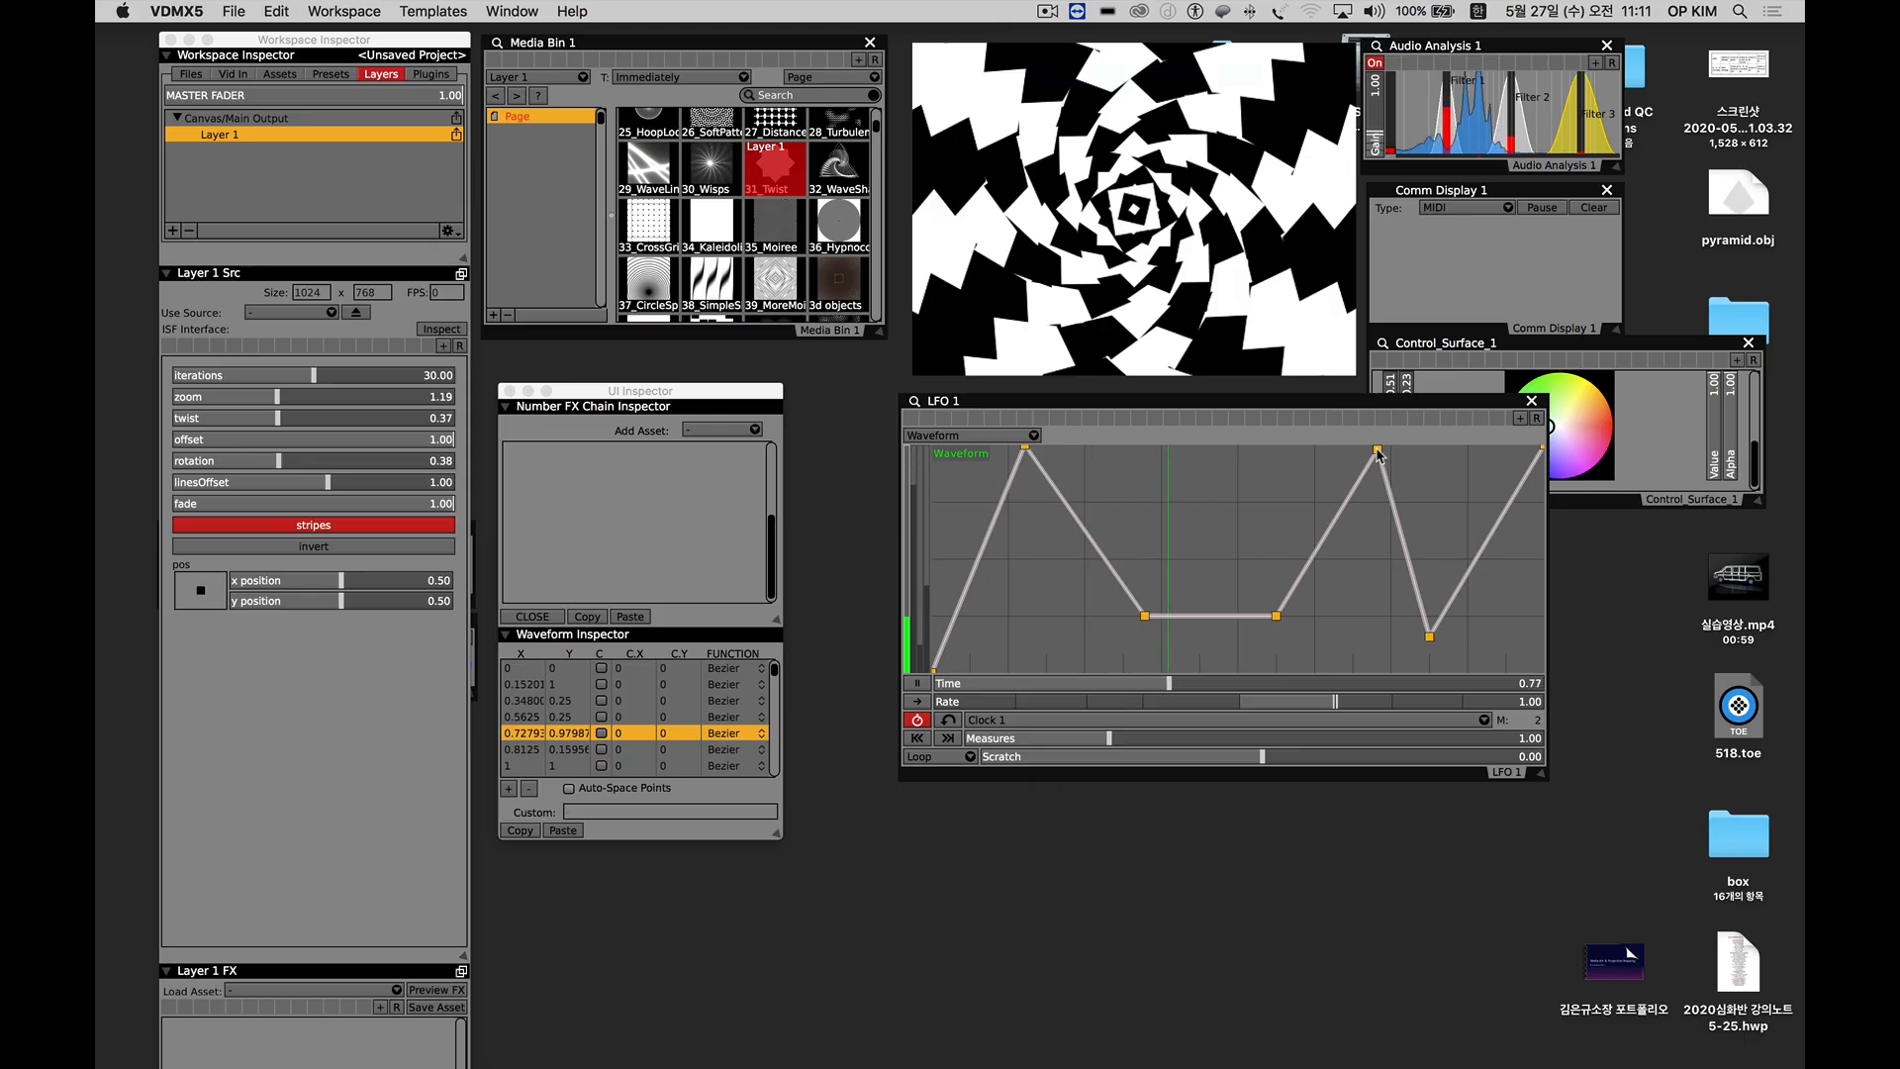
drag(1428, 638, 1468, 615)
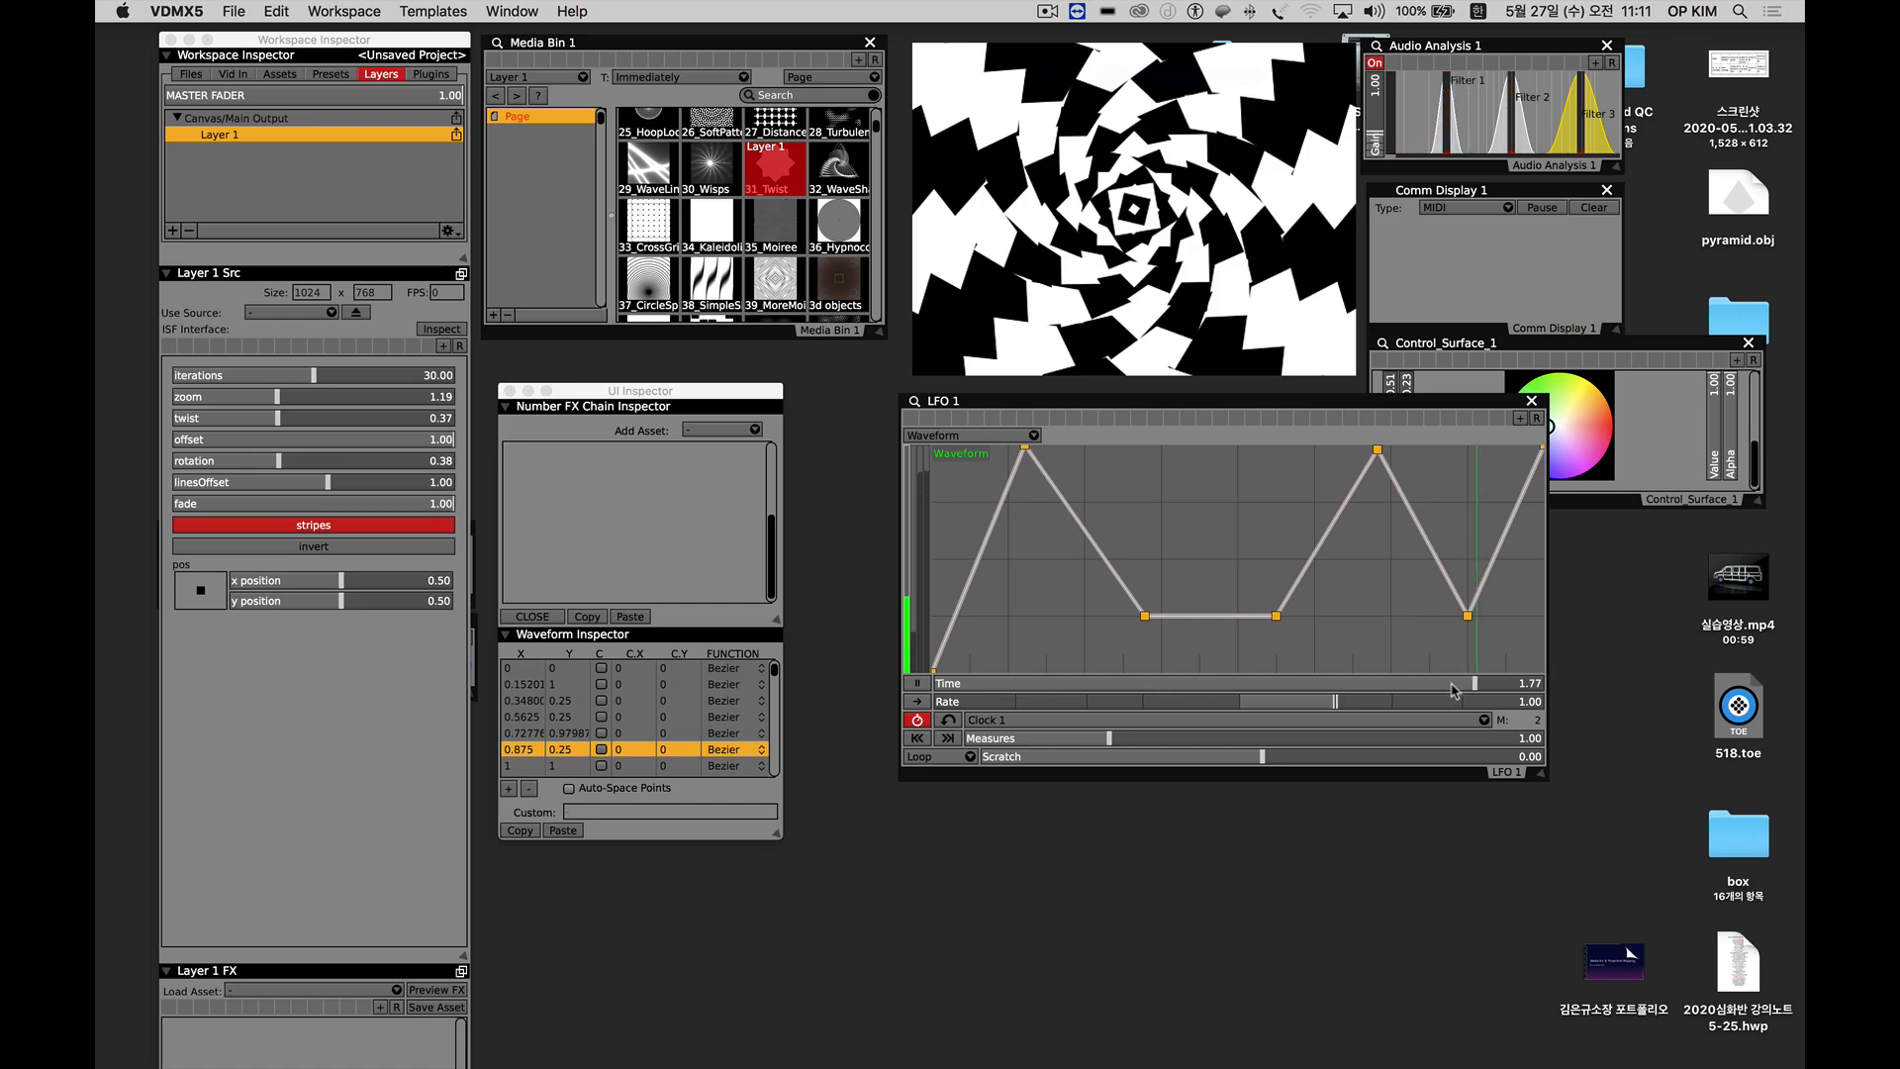
click(1044, 722)
click(1024, 721)
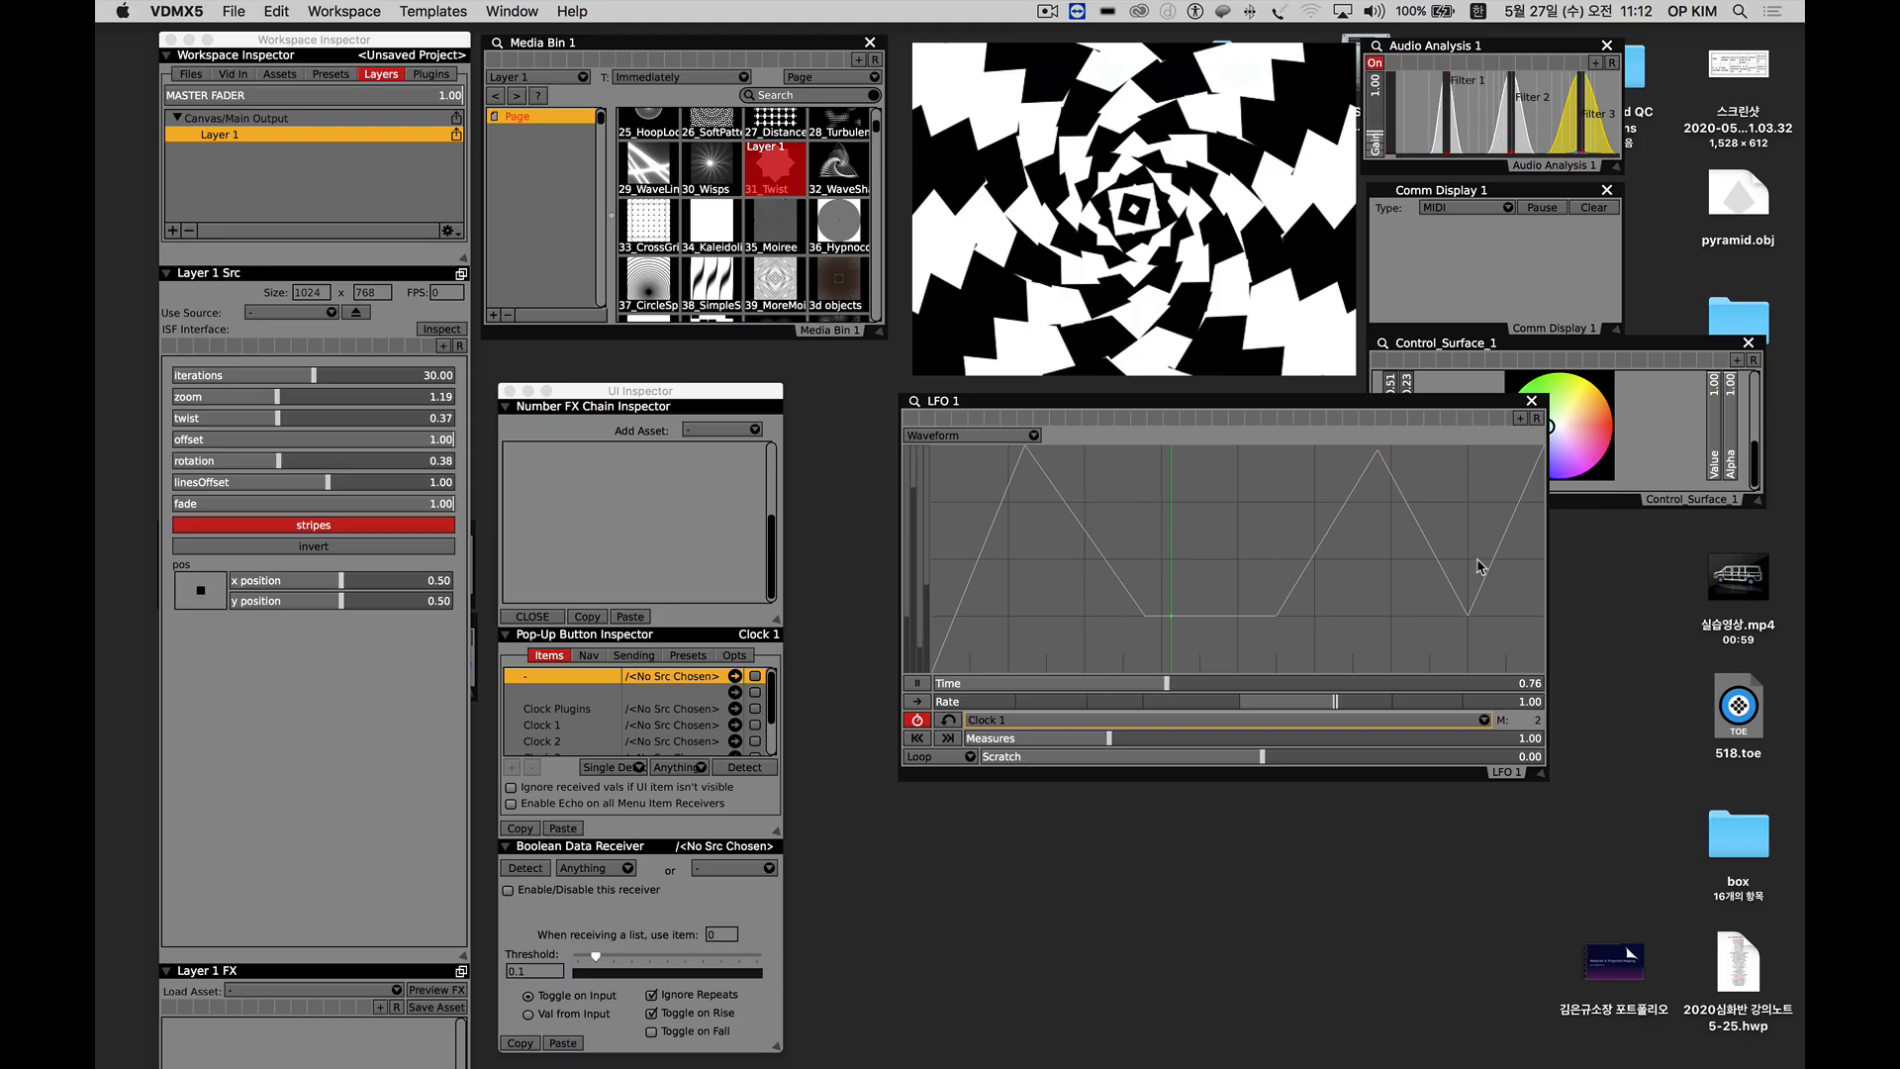
Set the Layer 1 rotation slider to about 0.28 and drive it from the LFO 1 Waveform data source.
click(262, 462)
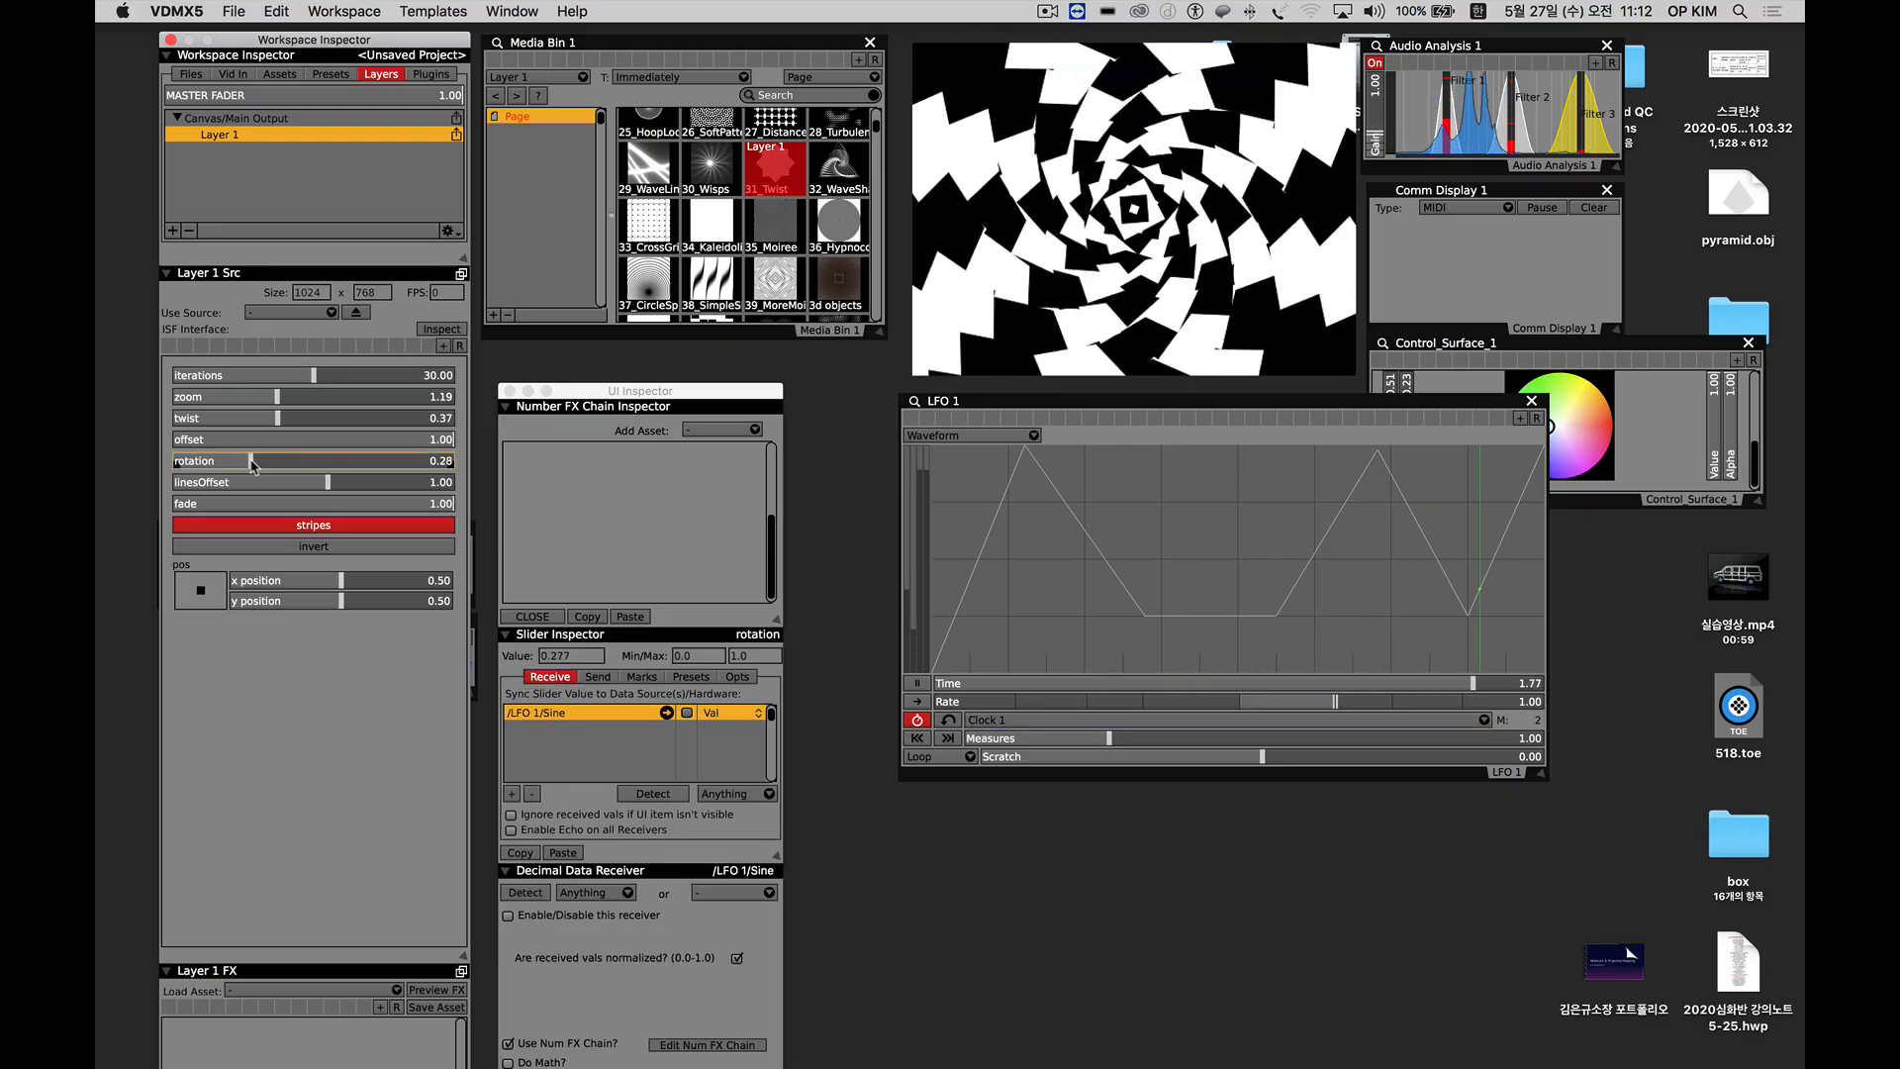
right_click(254, 466)
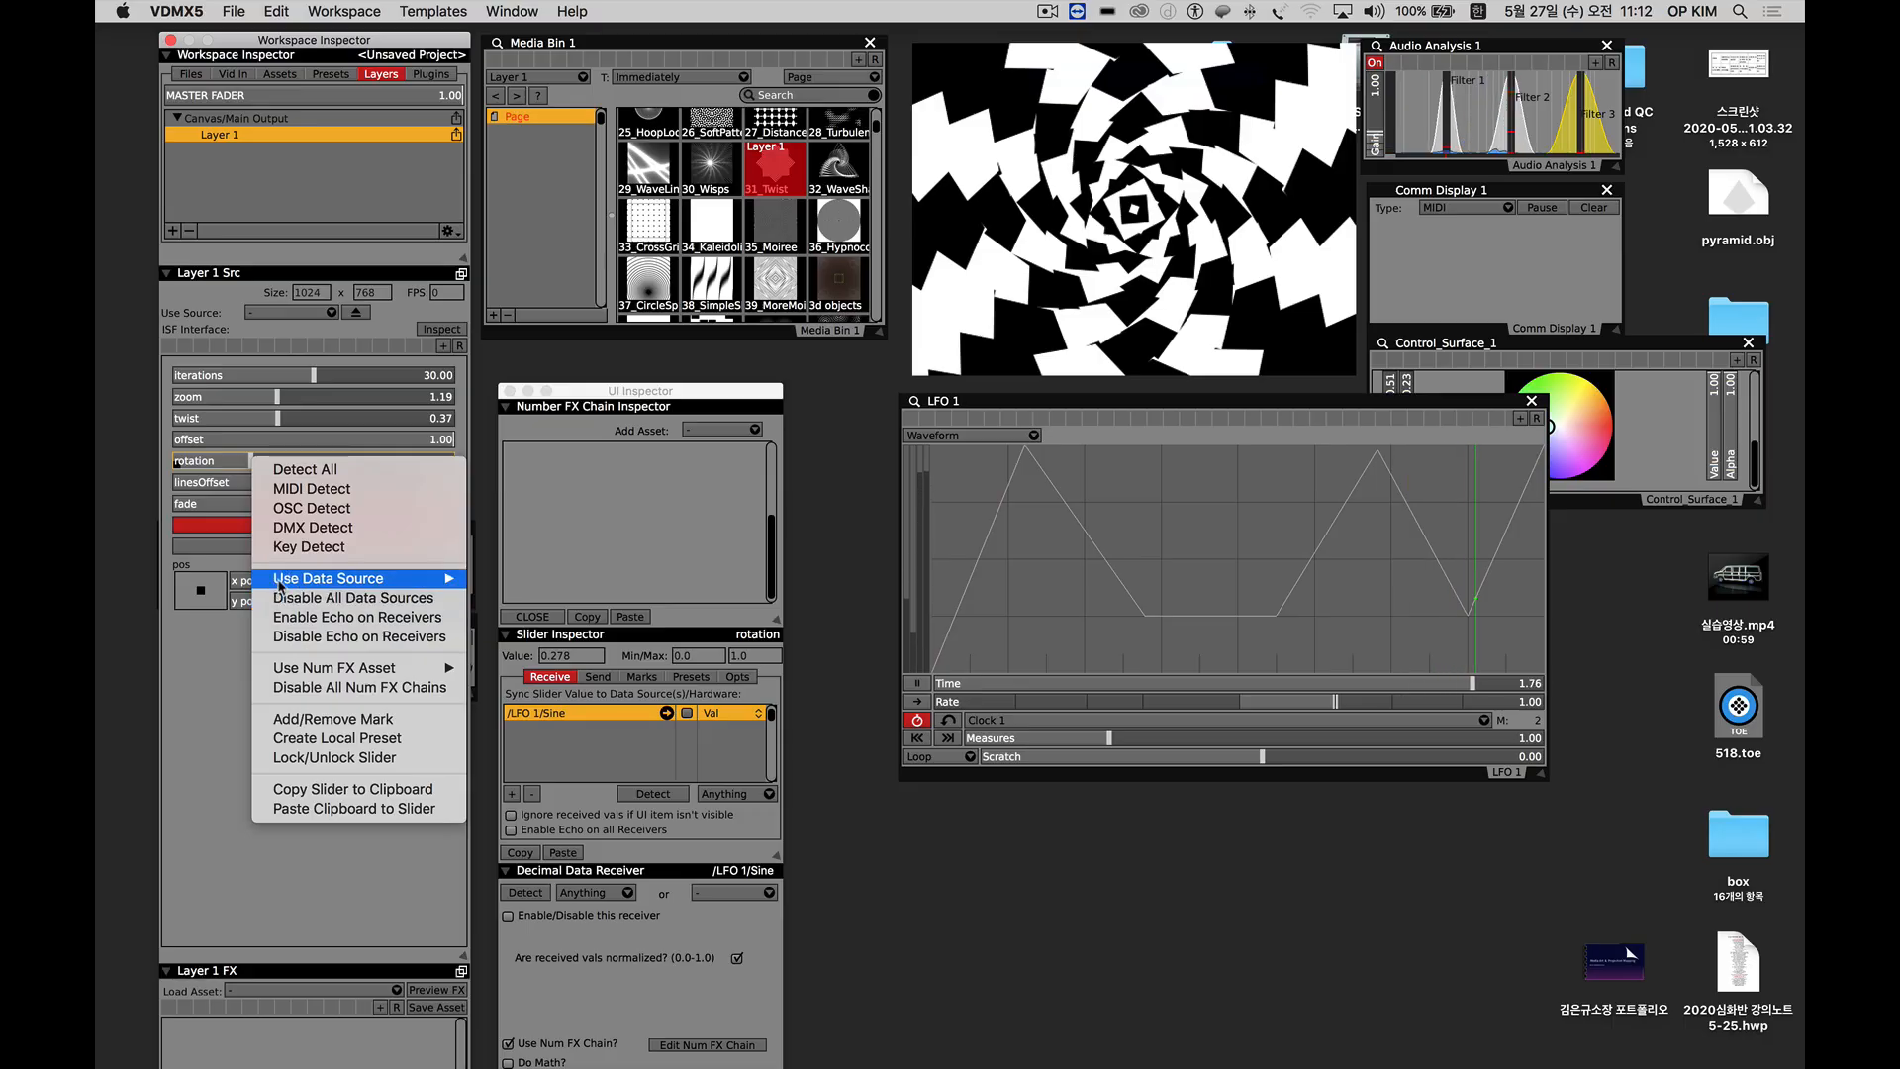
mouse_move(279, 585)
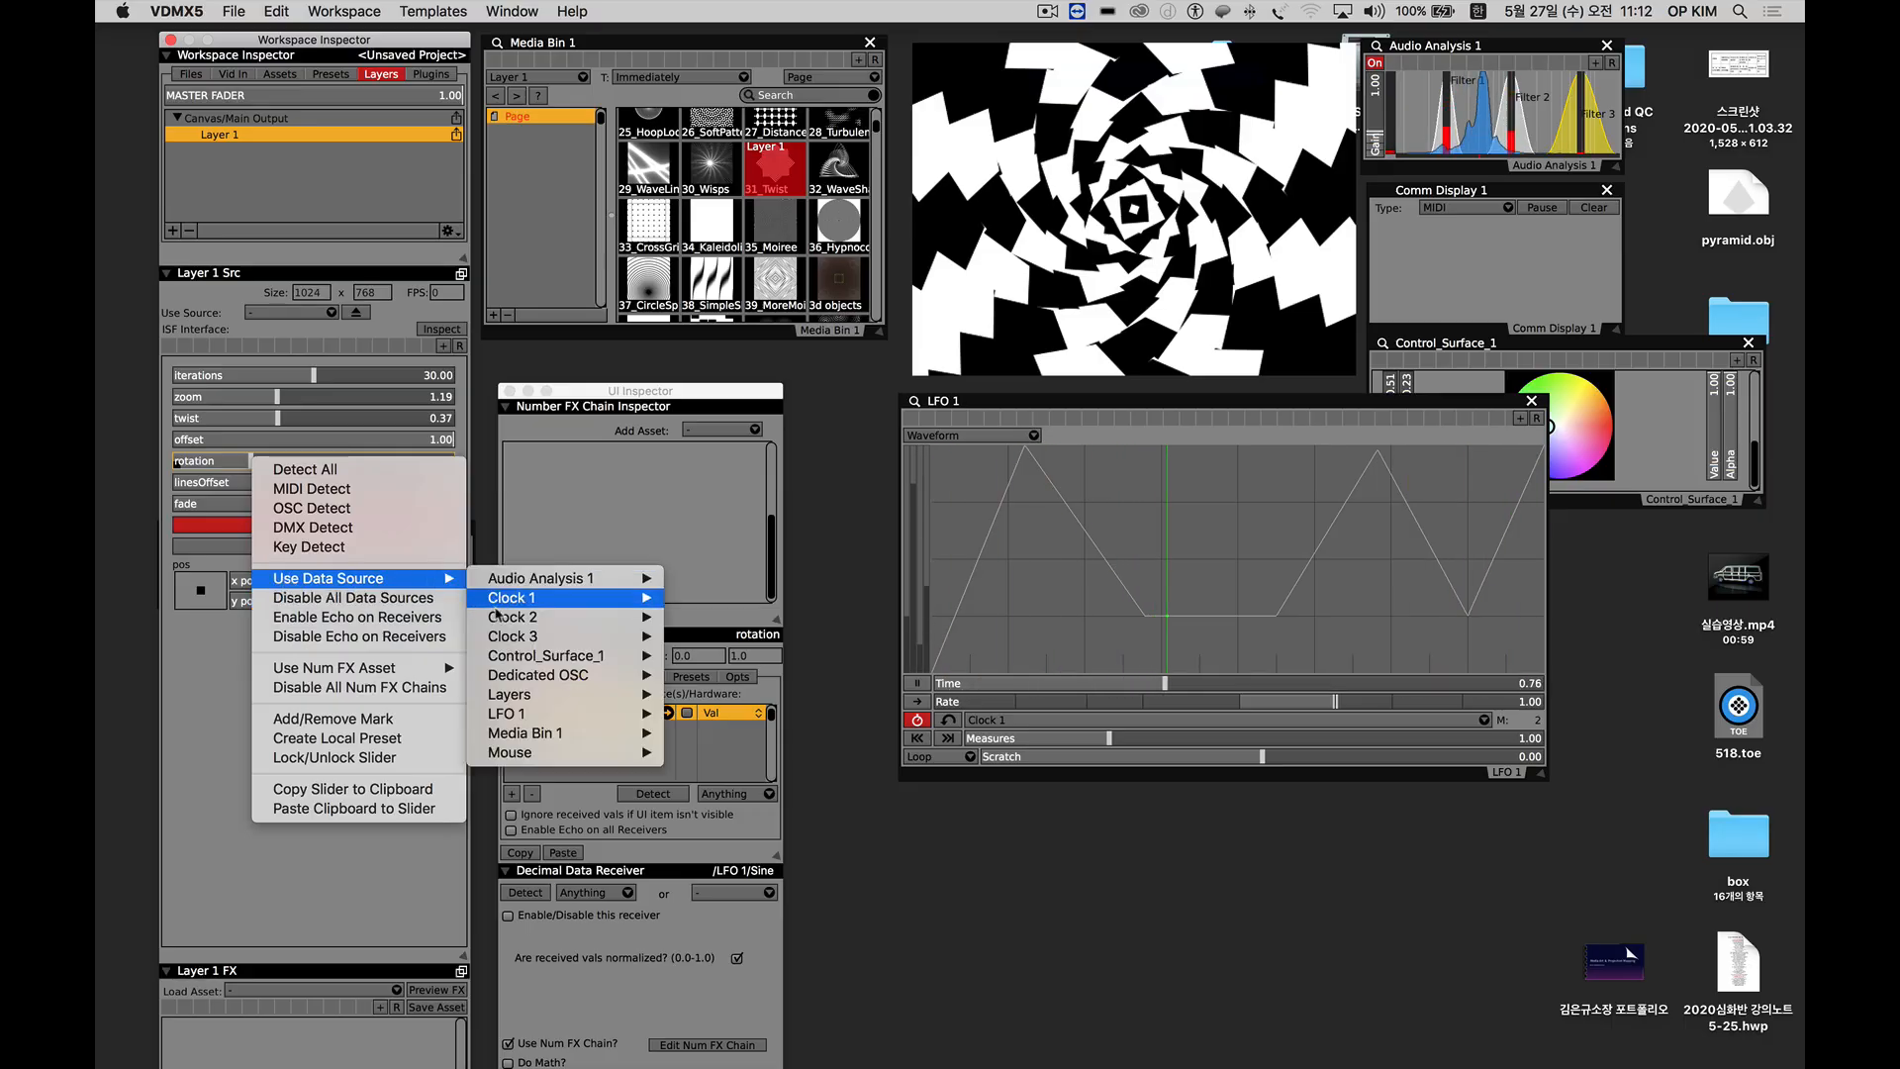
mouse_move(554, 714)
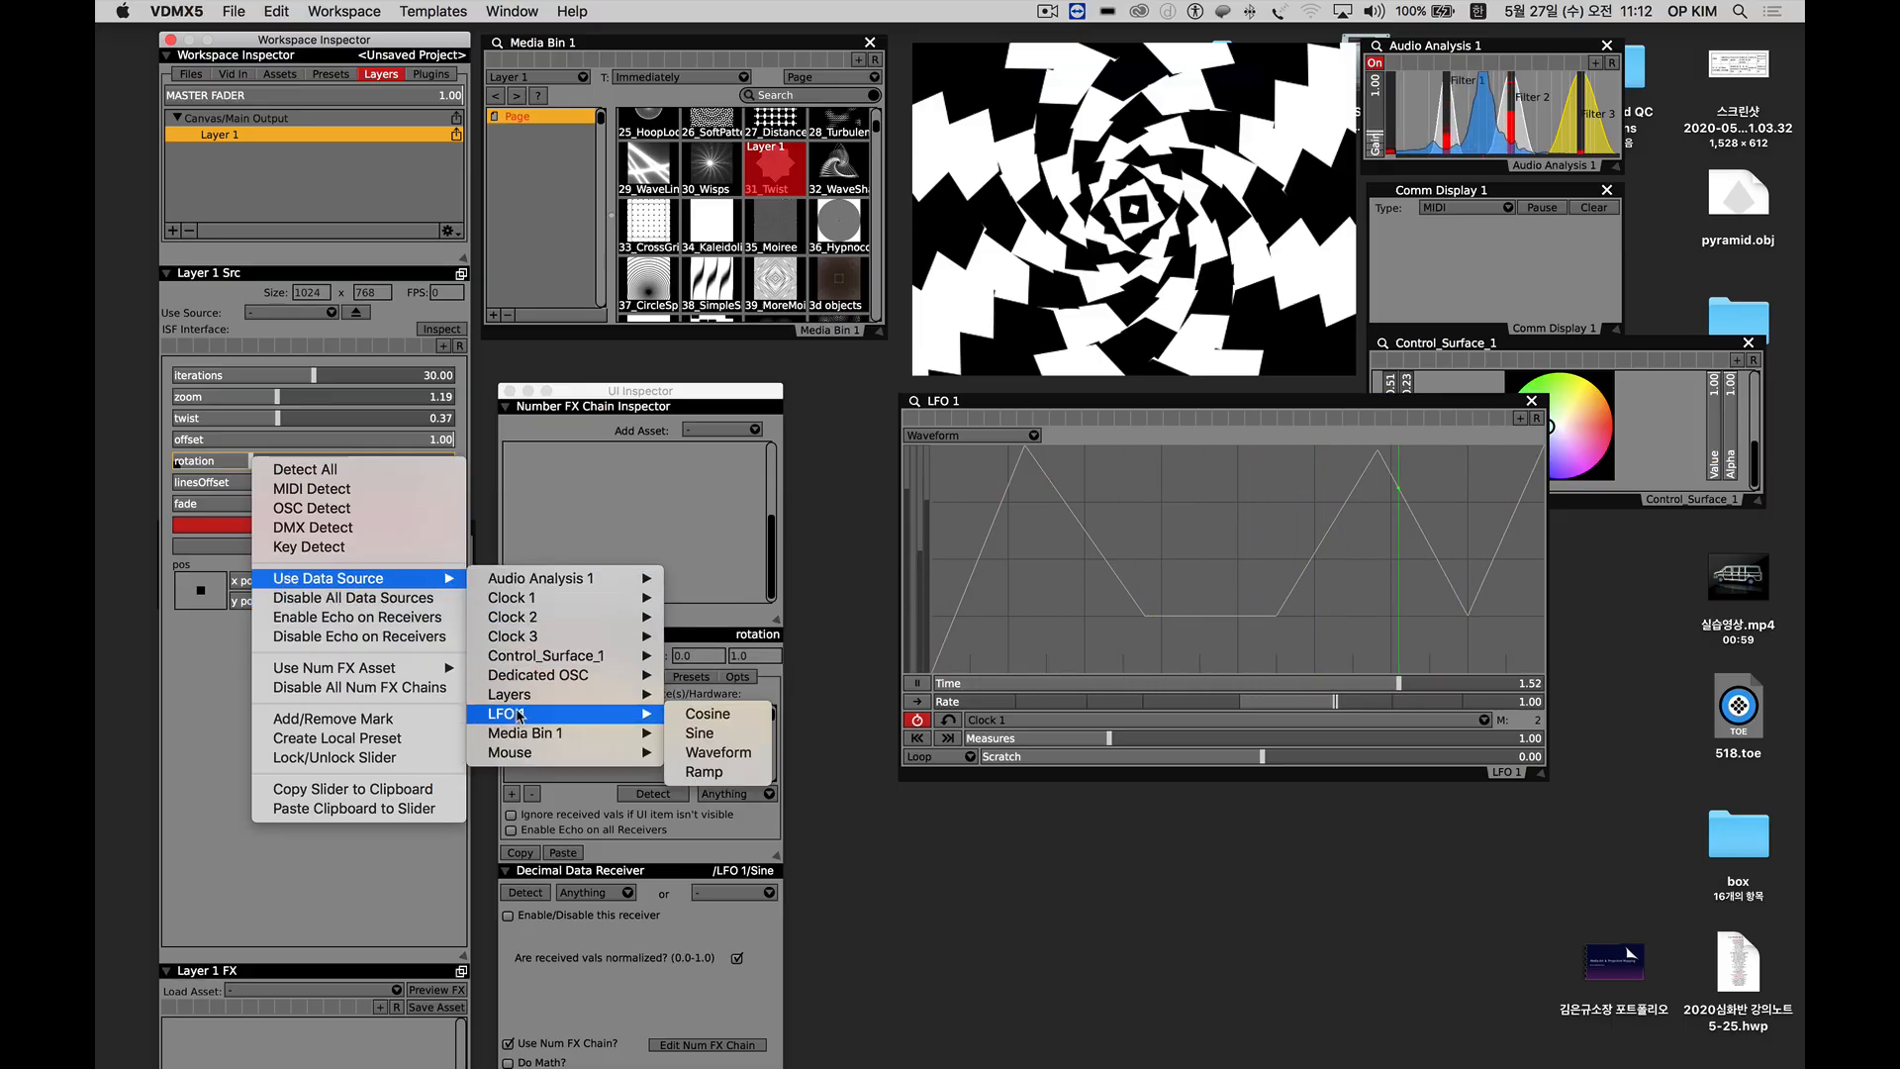
click(719, 753)
Lower the LFO 1 Waveform's peaks to about Y 0.53 and 0.73, its second inner point to 0.25, third to 0 and last dip to about 0.12.
click(1025, 454)
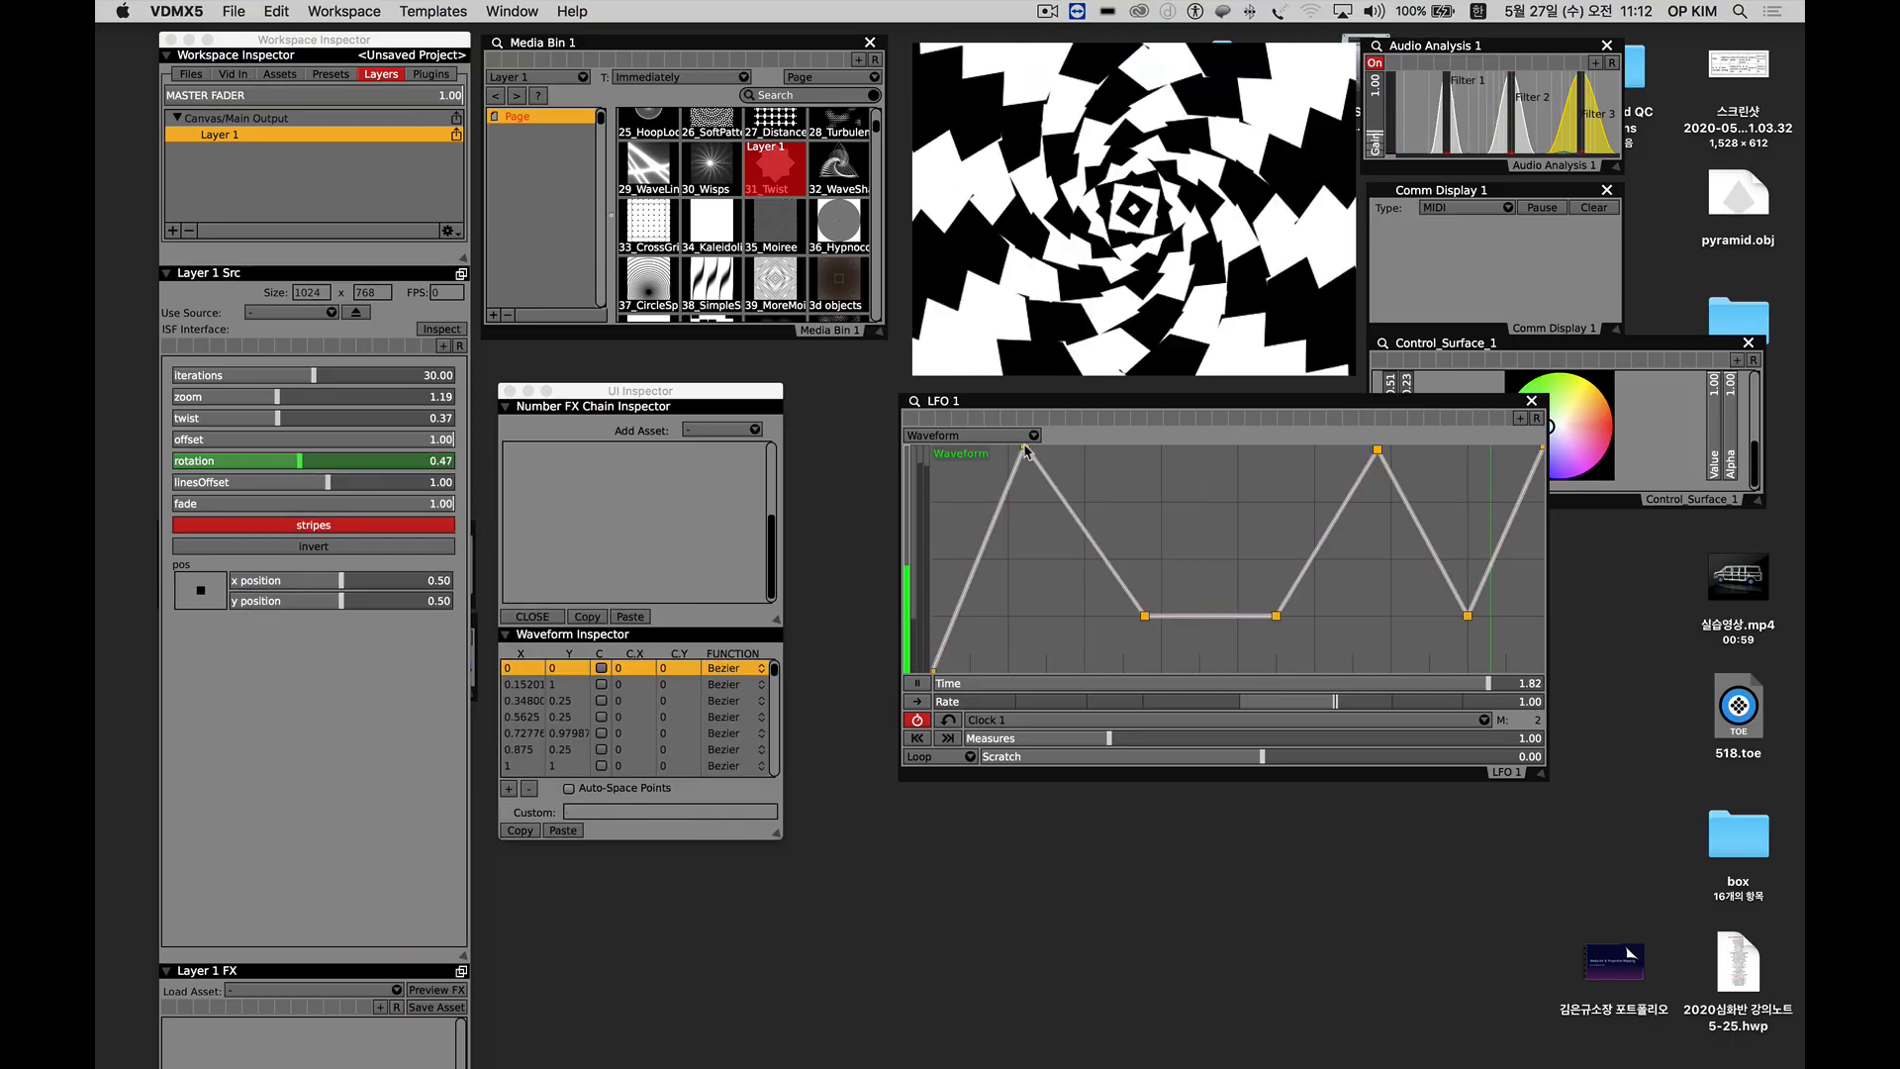
drag(1025, 453, 1030, 552)
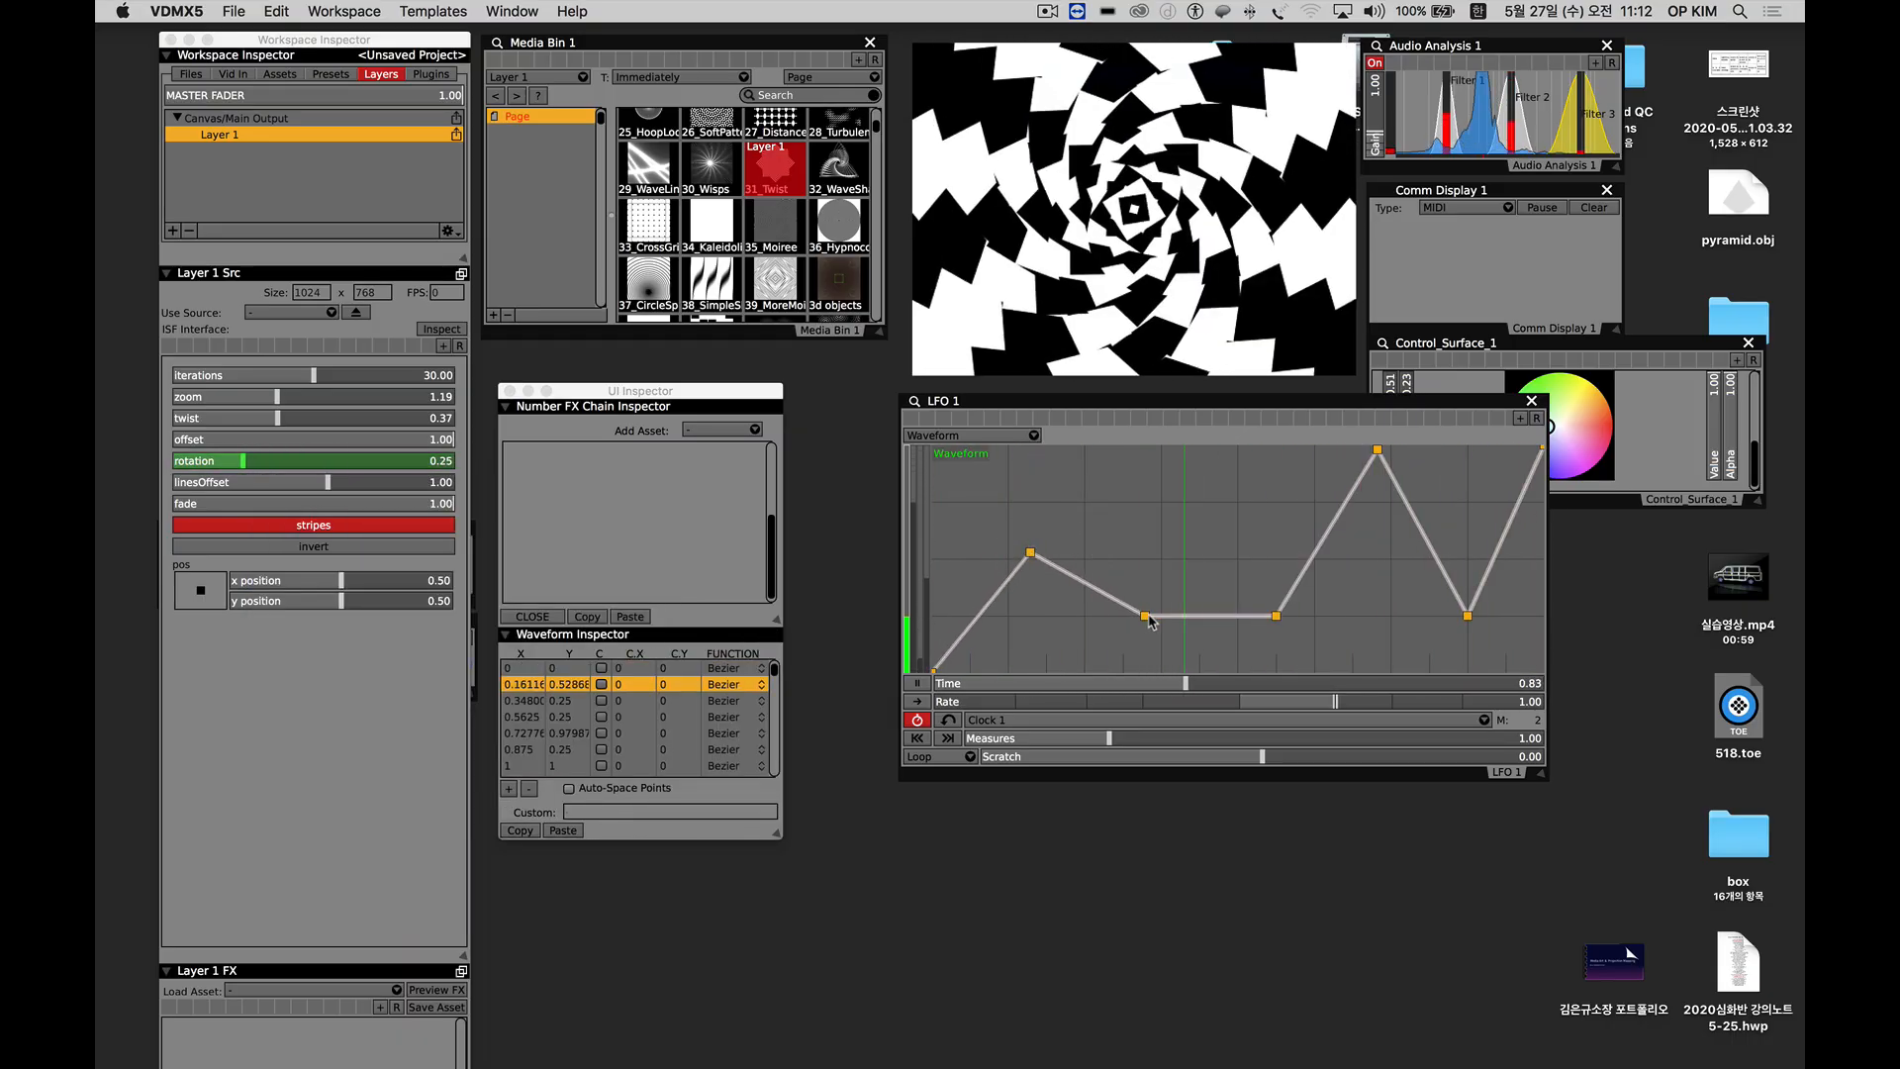
drag(1145, 615, 1156, 672)
drag(1277, 615, 1277, 685)
drag(1422, 532, 1435, 590)
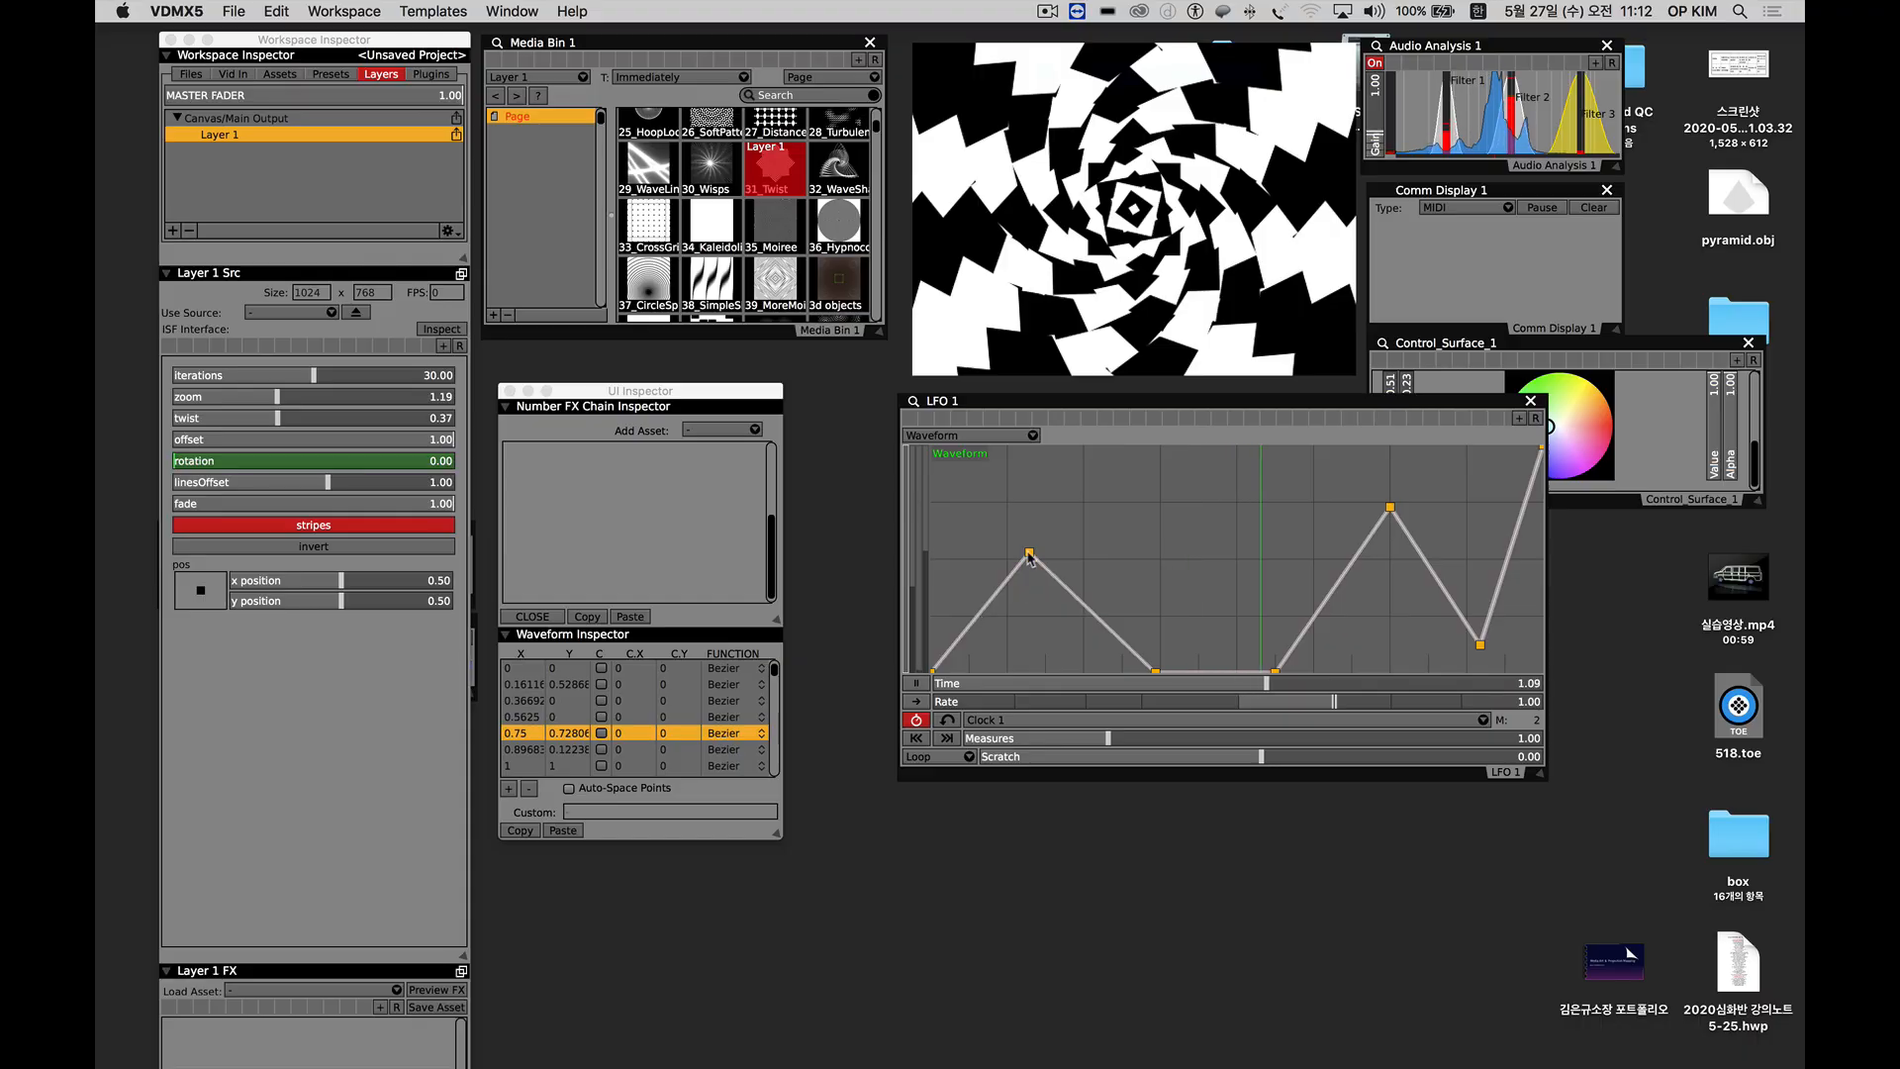
mouse_move(1028, 553)
mouse_down()
mouse_move(1034, 572)
mouse_move(1033, 554)
mouse_up()
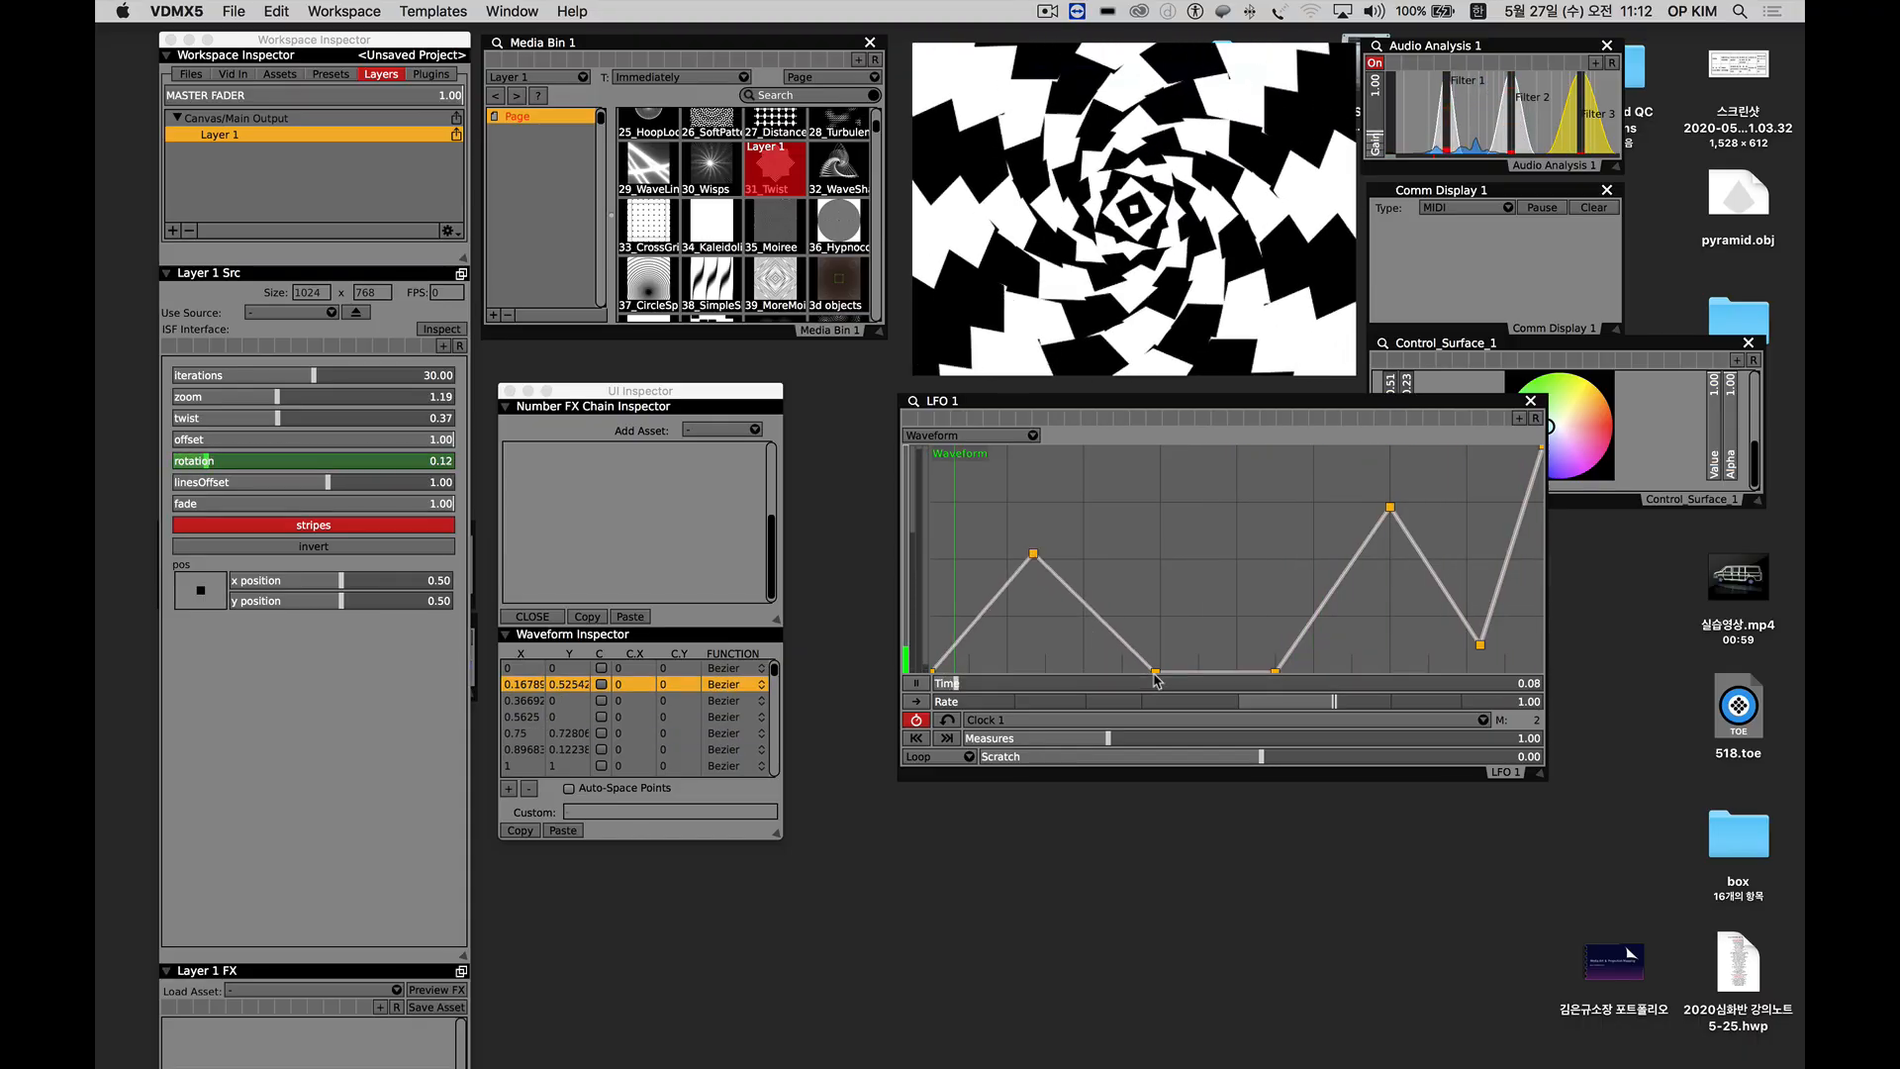
drag(1157, 673, 1163, 621)
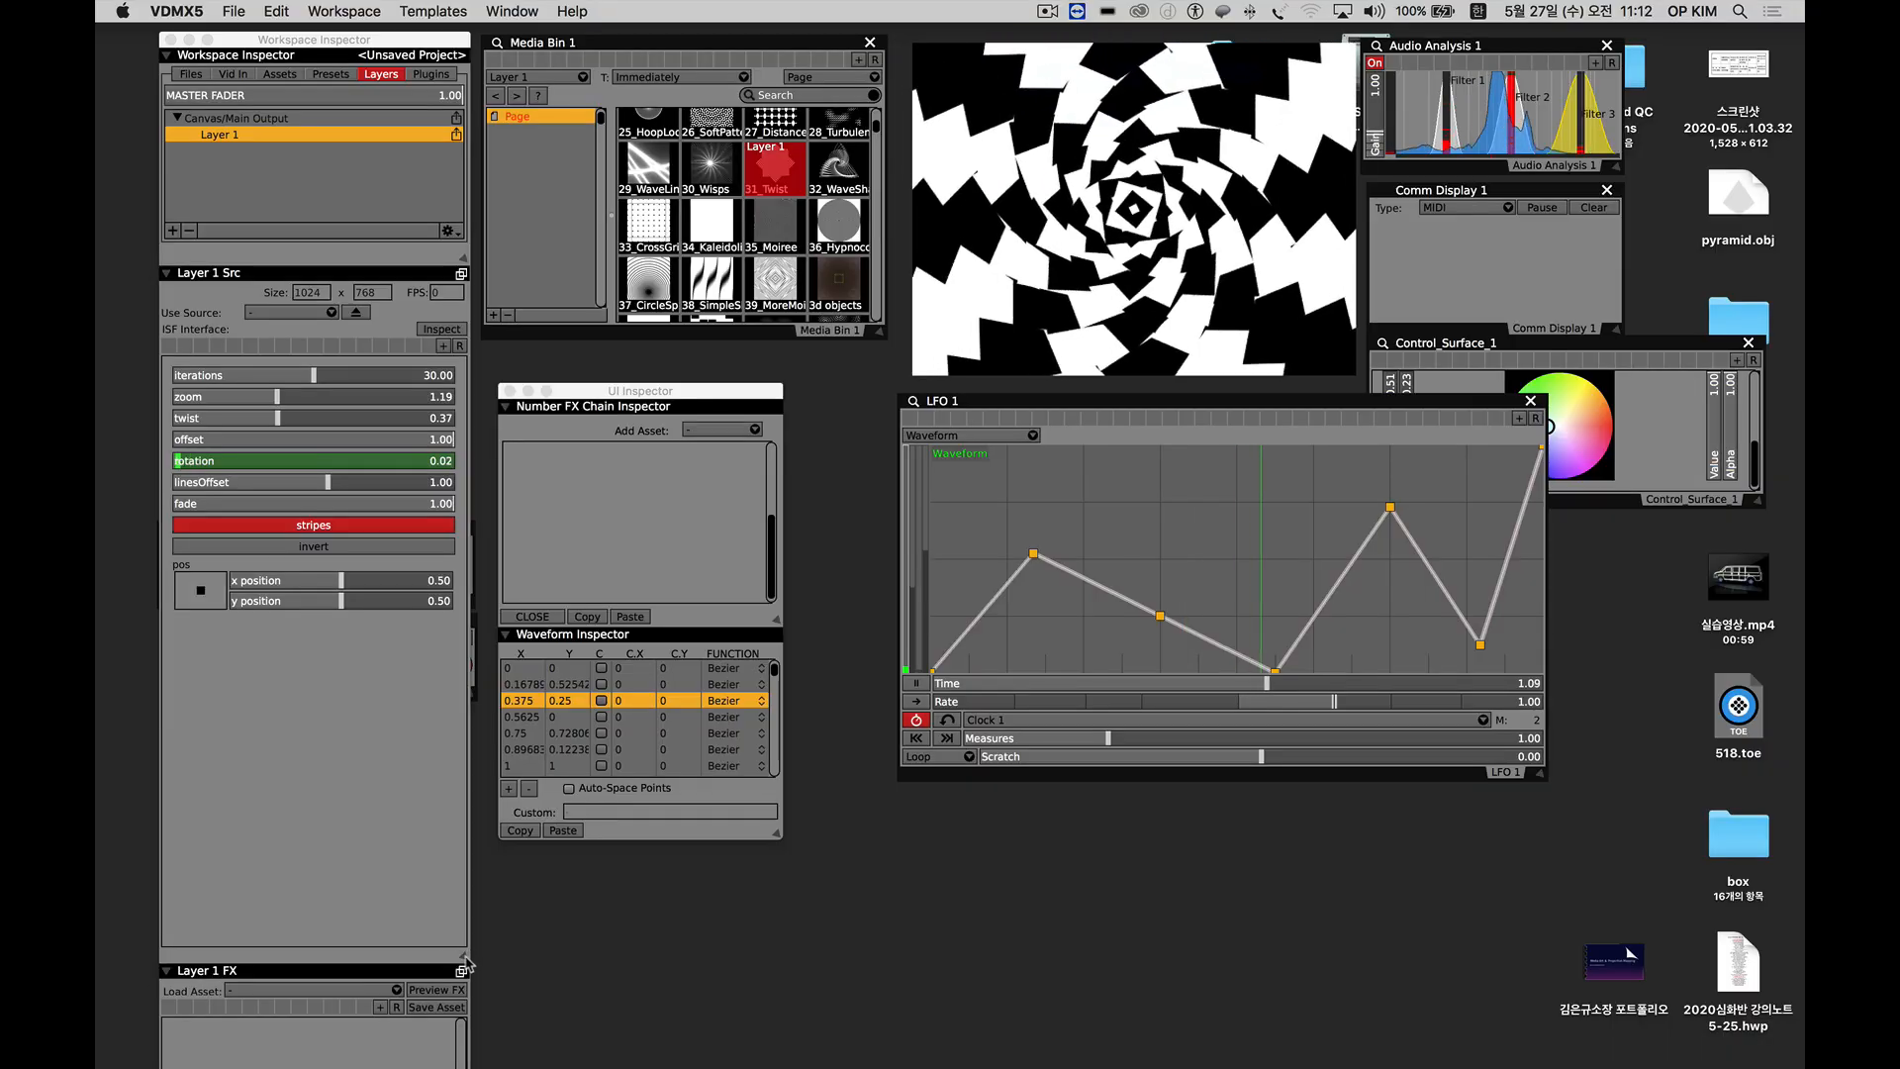
Shorten the Layer 1 Src section and load the Stylize effect Edges into Layer 1 FX.
drag(465, 961, 465, 507)
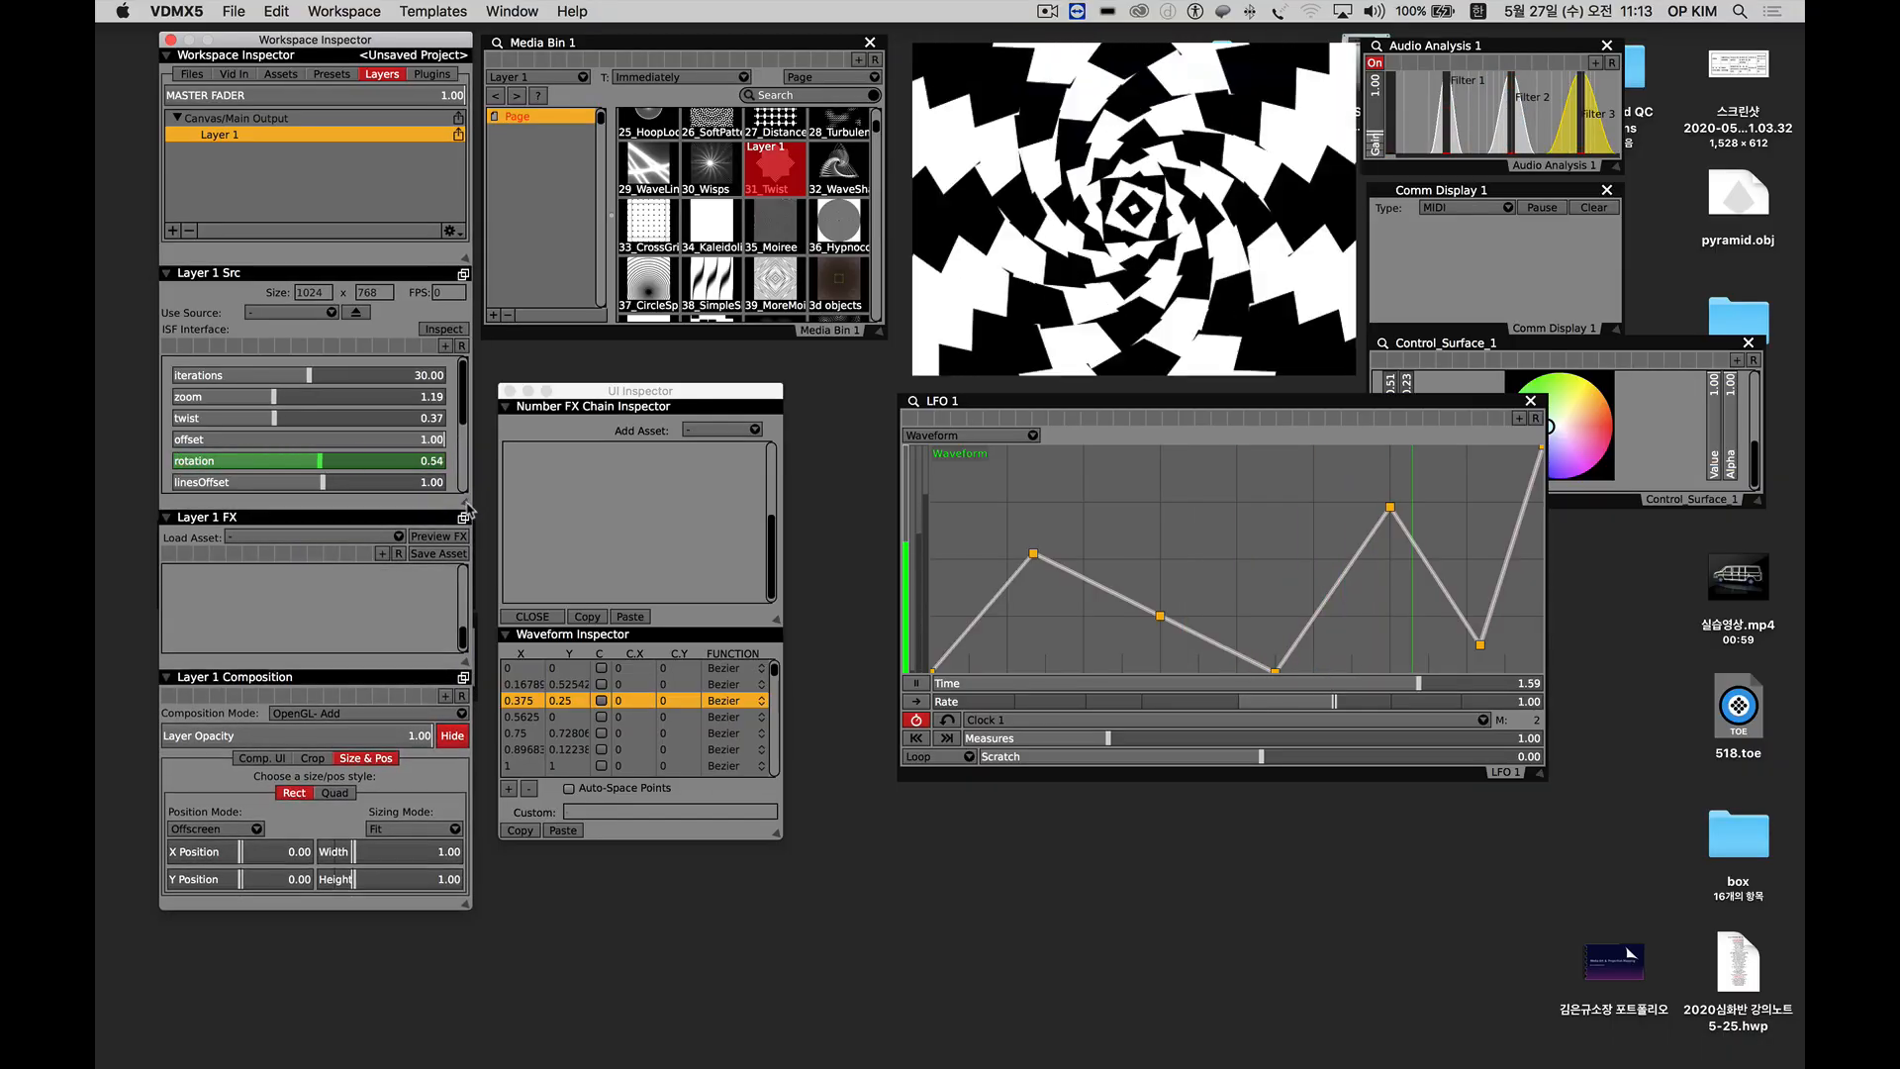
click(250, 538)
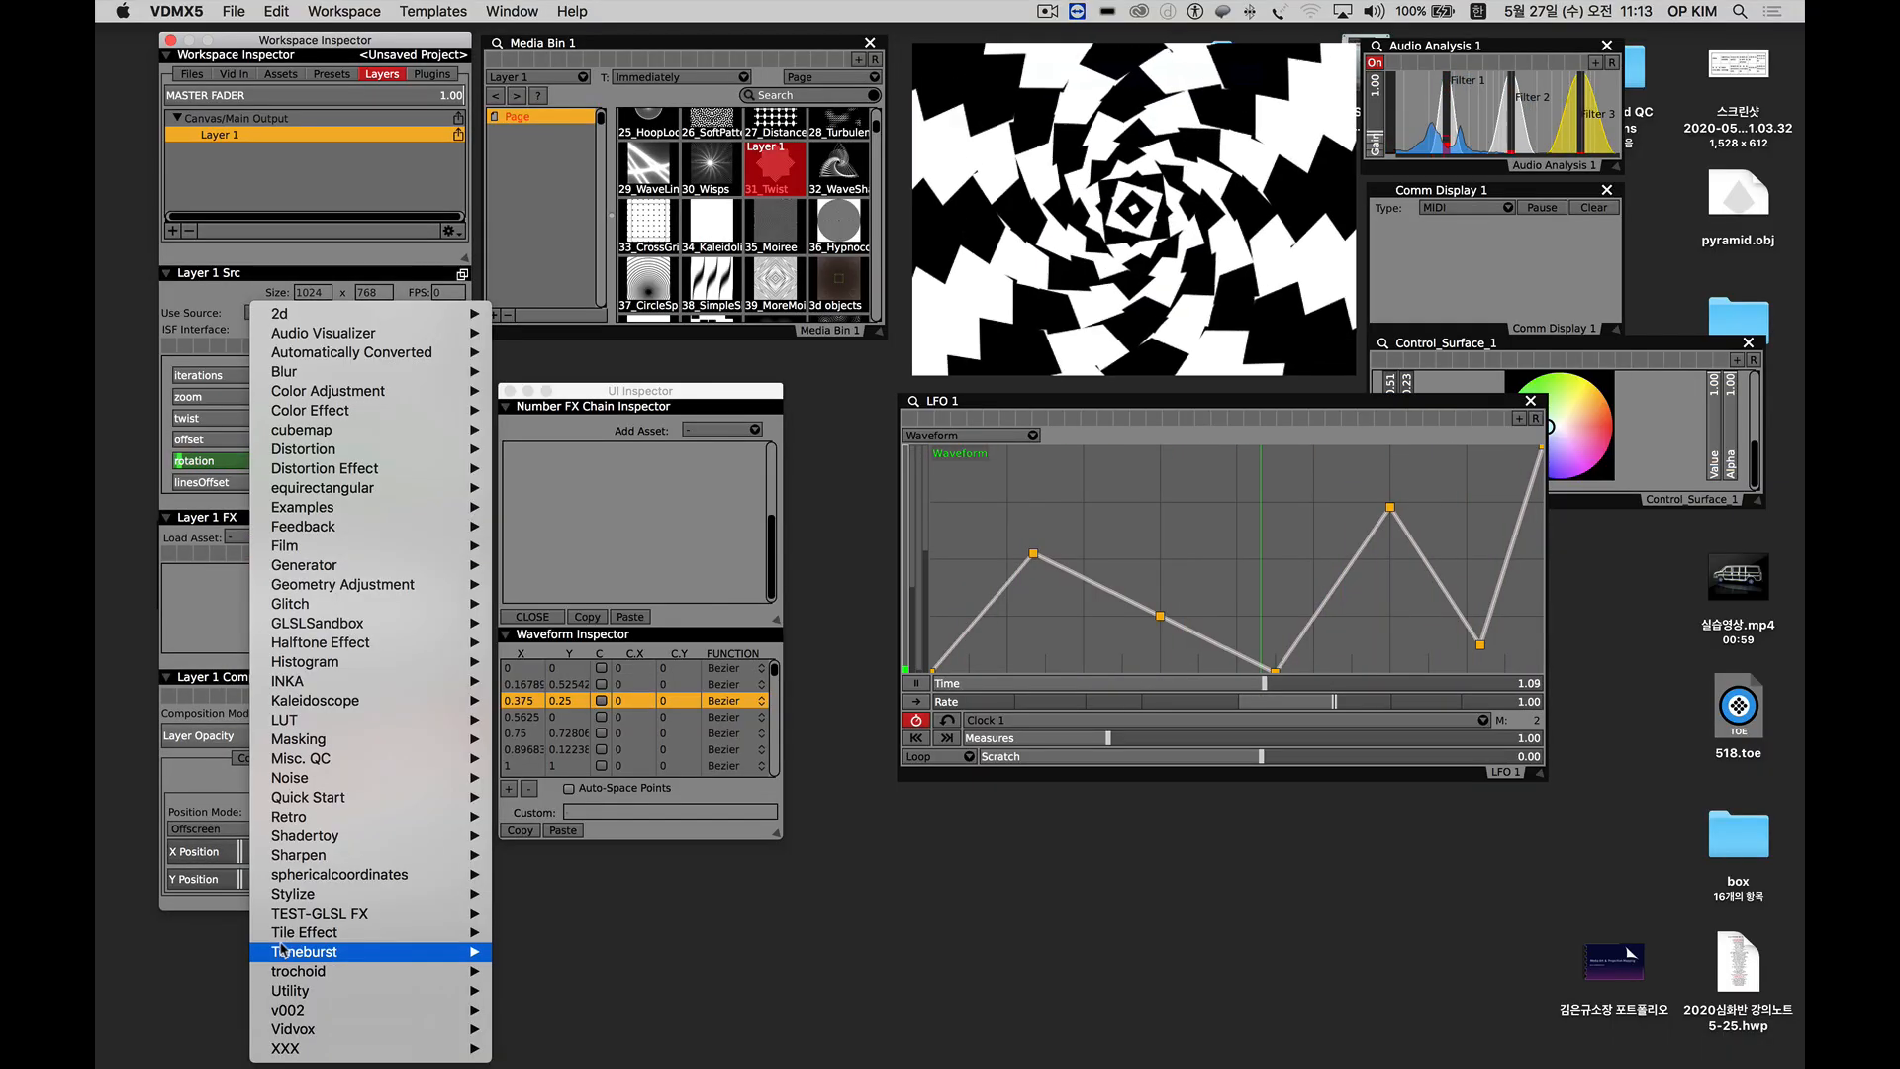
mouse_move(311, 897)
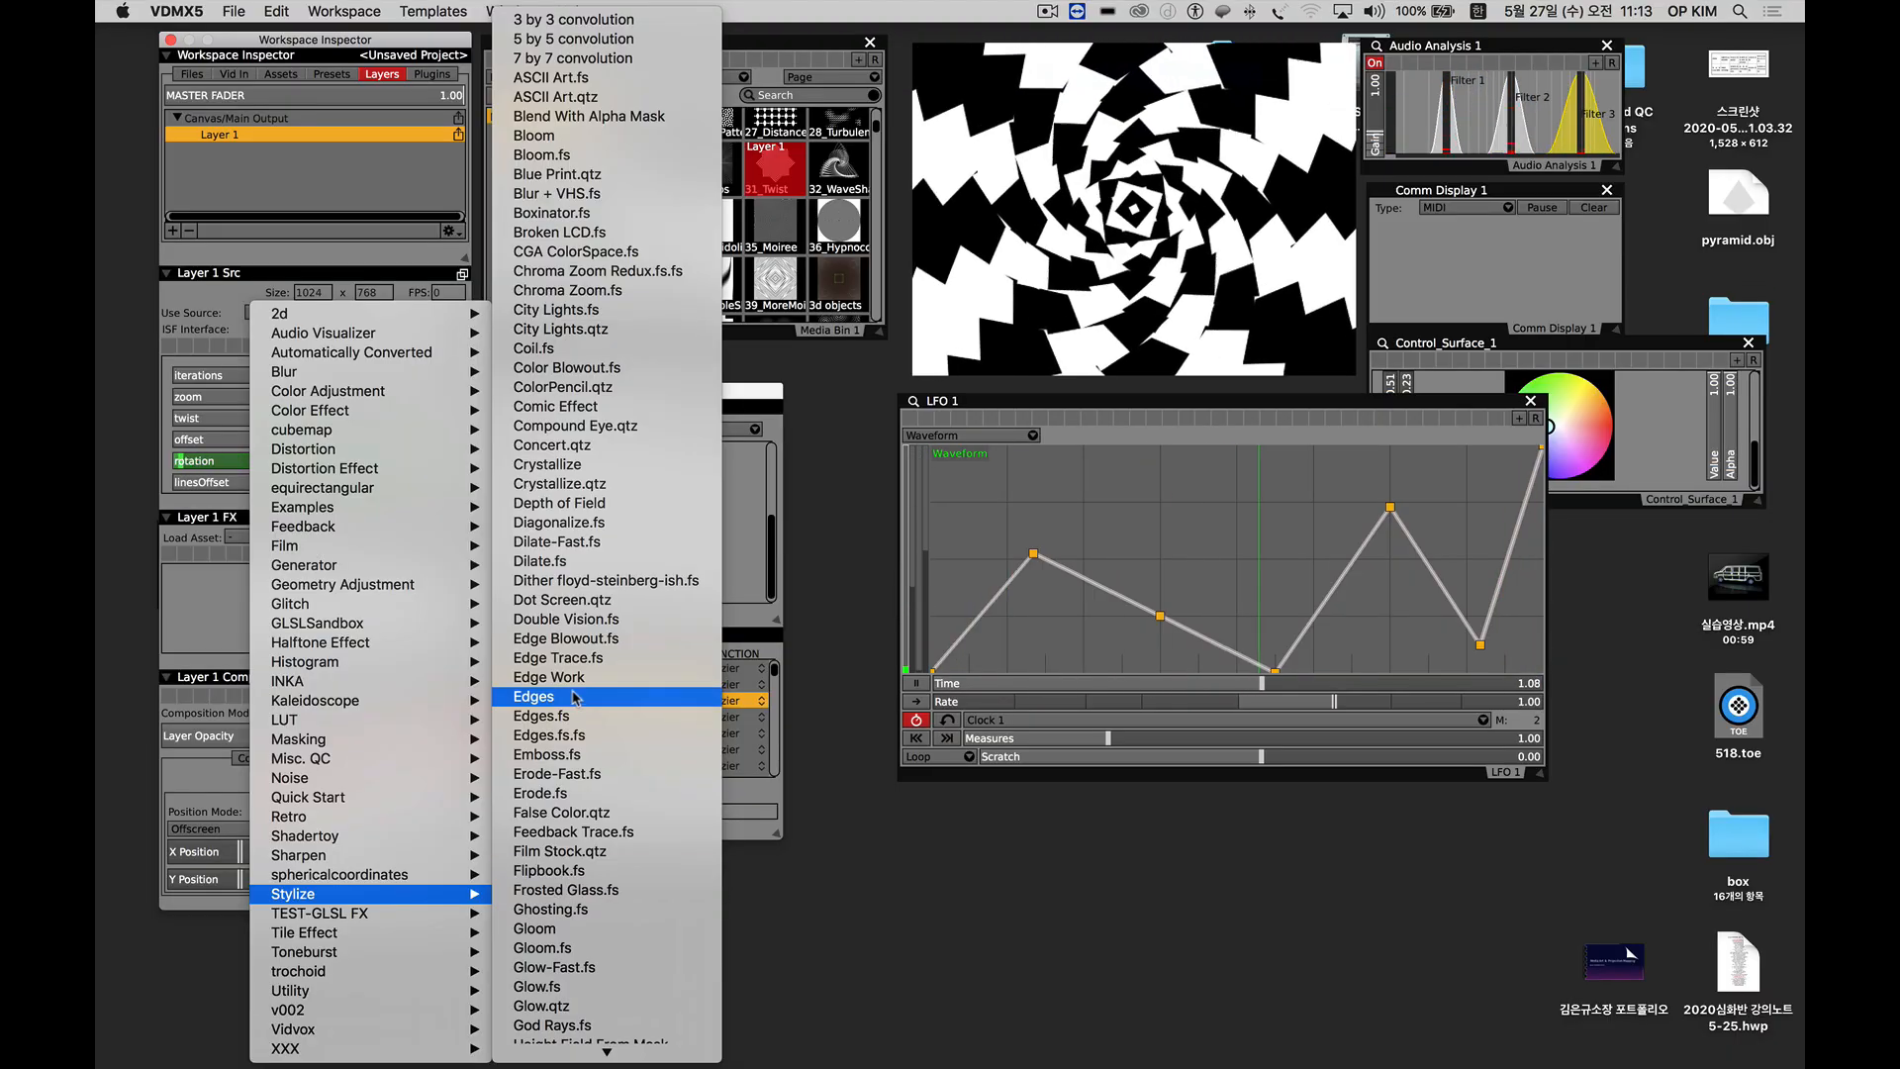
click(574, 696)
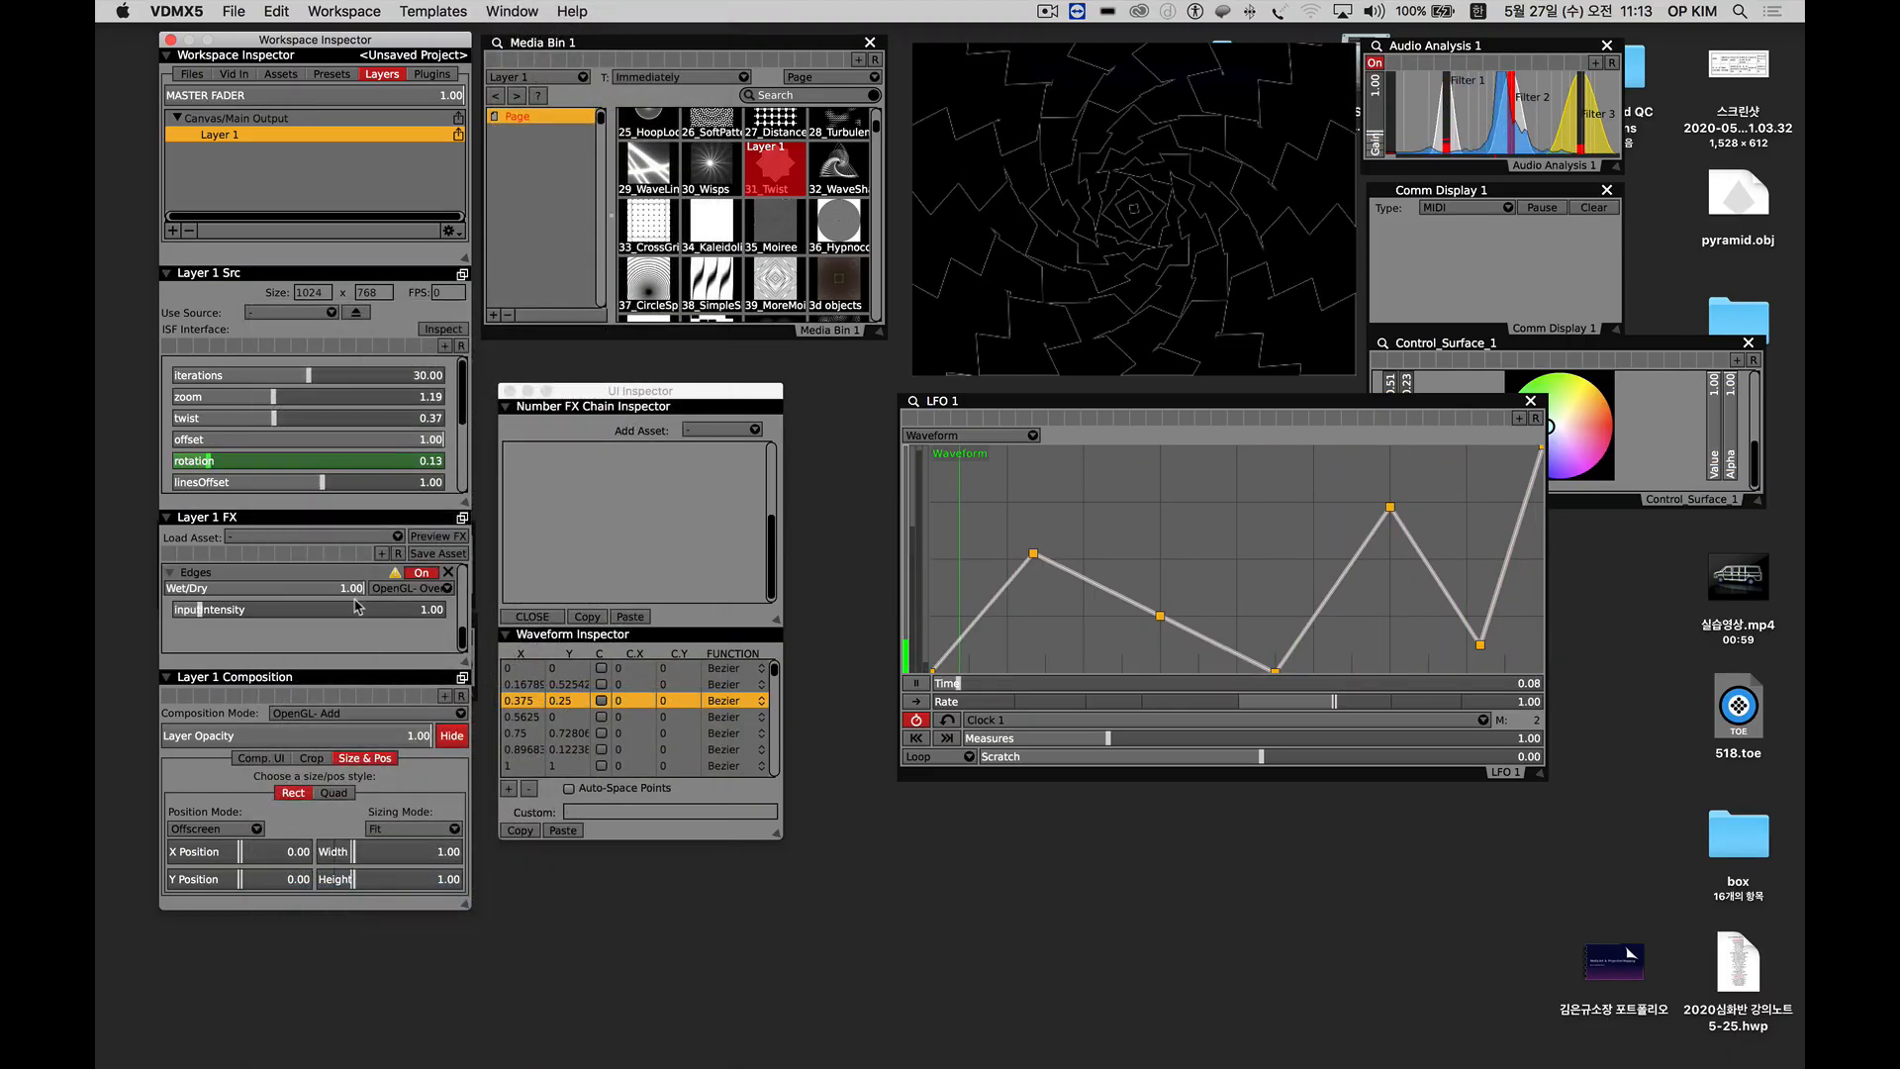
Set the Edges effect's inputIntensity to about 8.97.
click(206, 611)
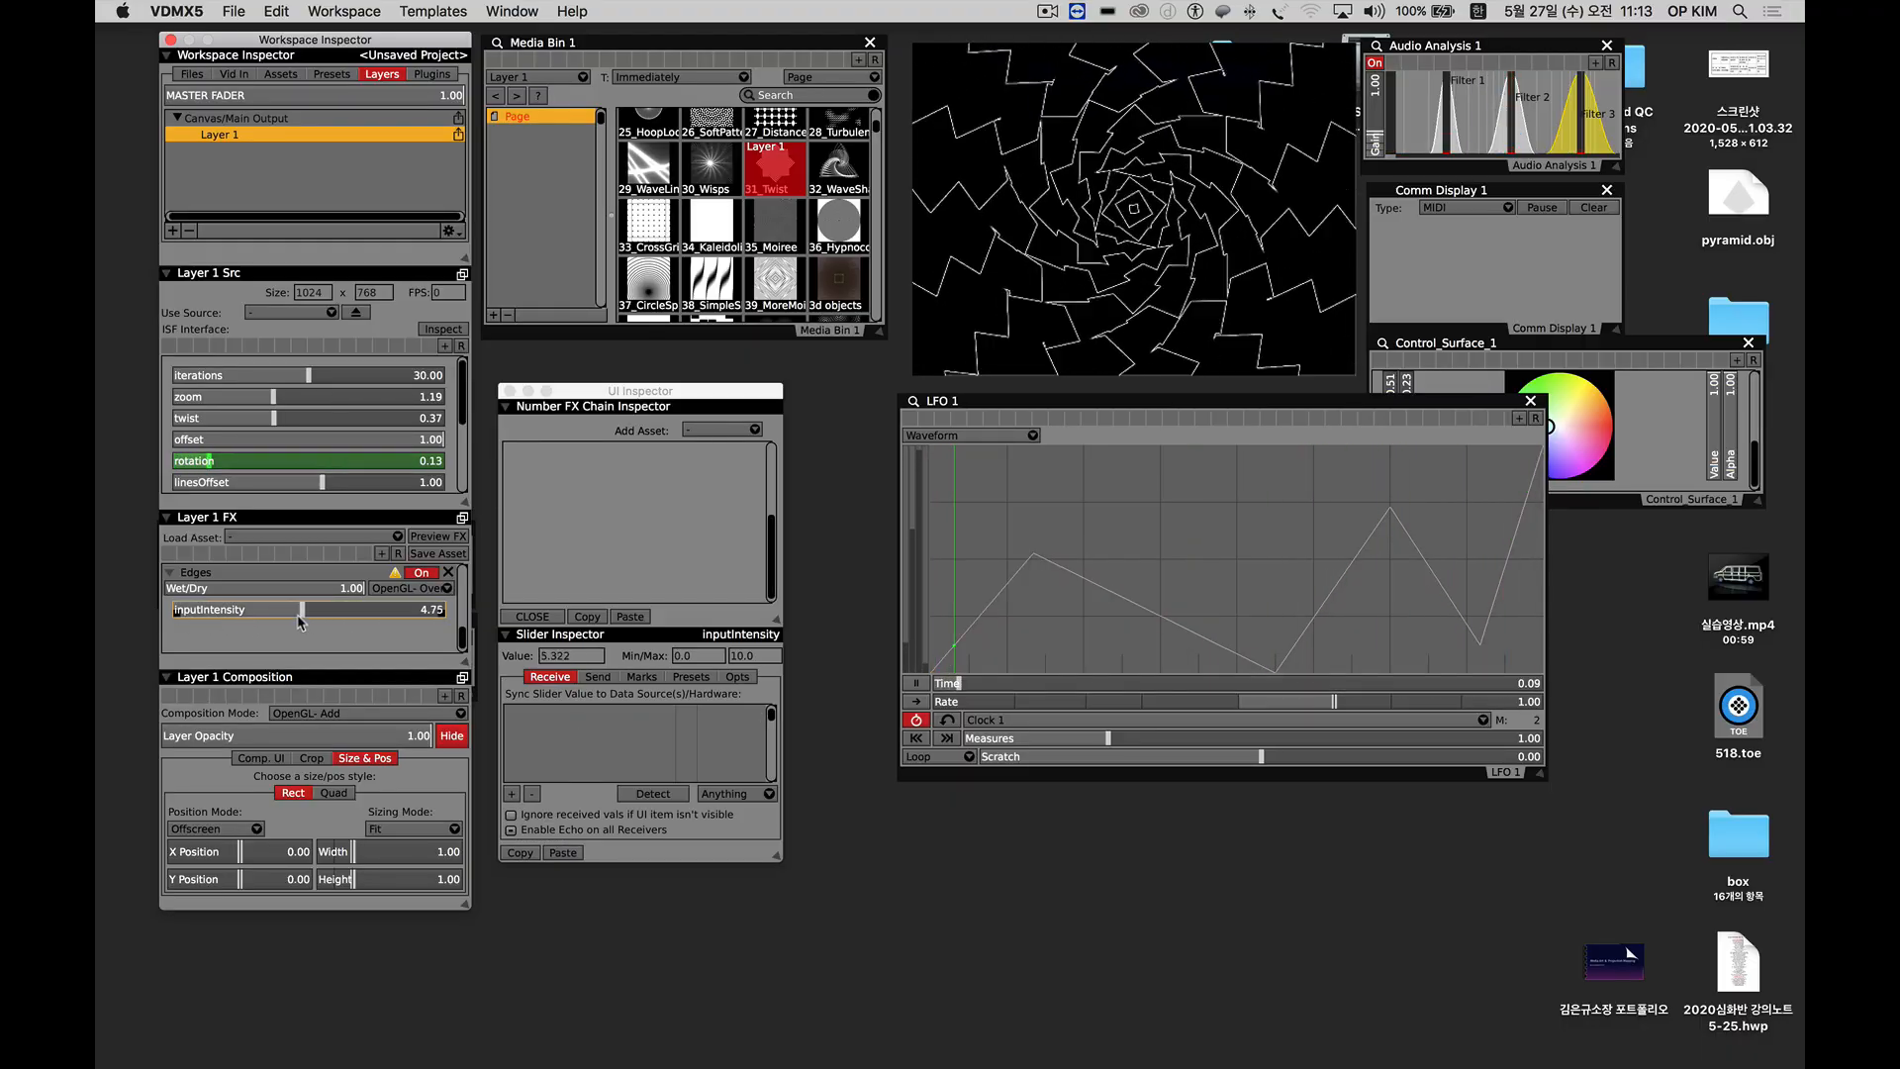
click(400, 611)
drag(359, 617, 419, 612)
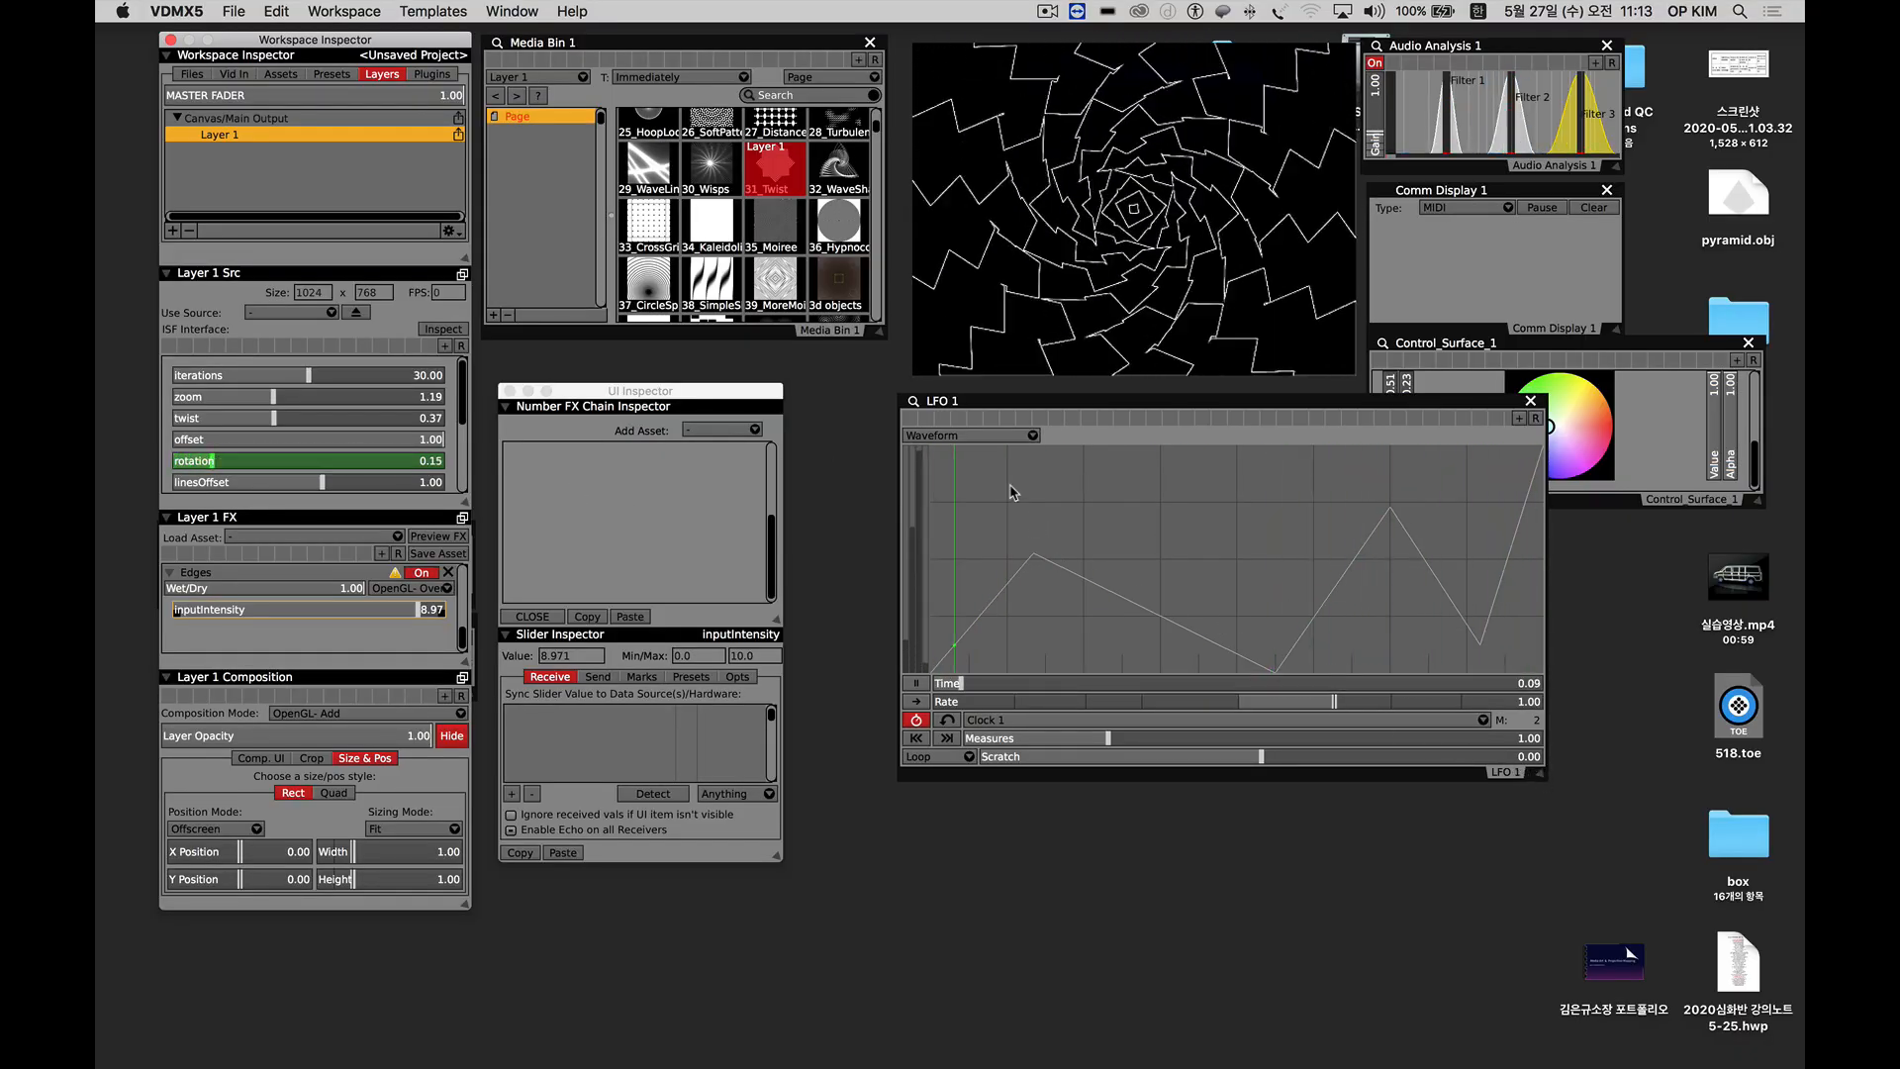
Switch the LFO 1 display to the Ramp track and on to the Sine track, and shrink the LFO 1 window to a compact size.
click(963, 438)
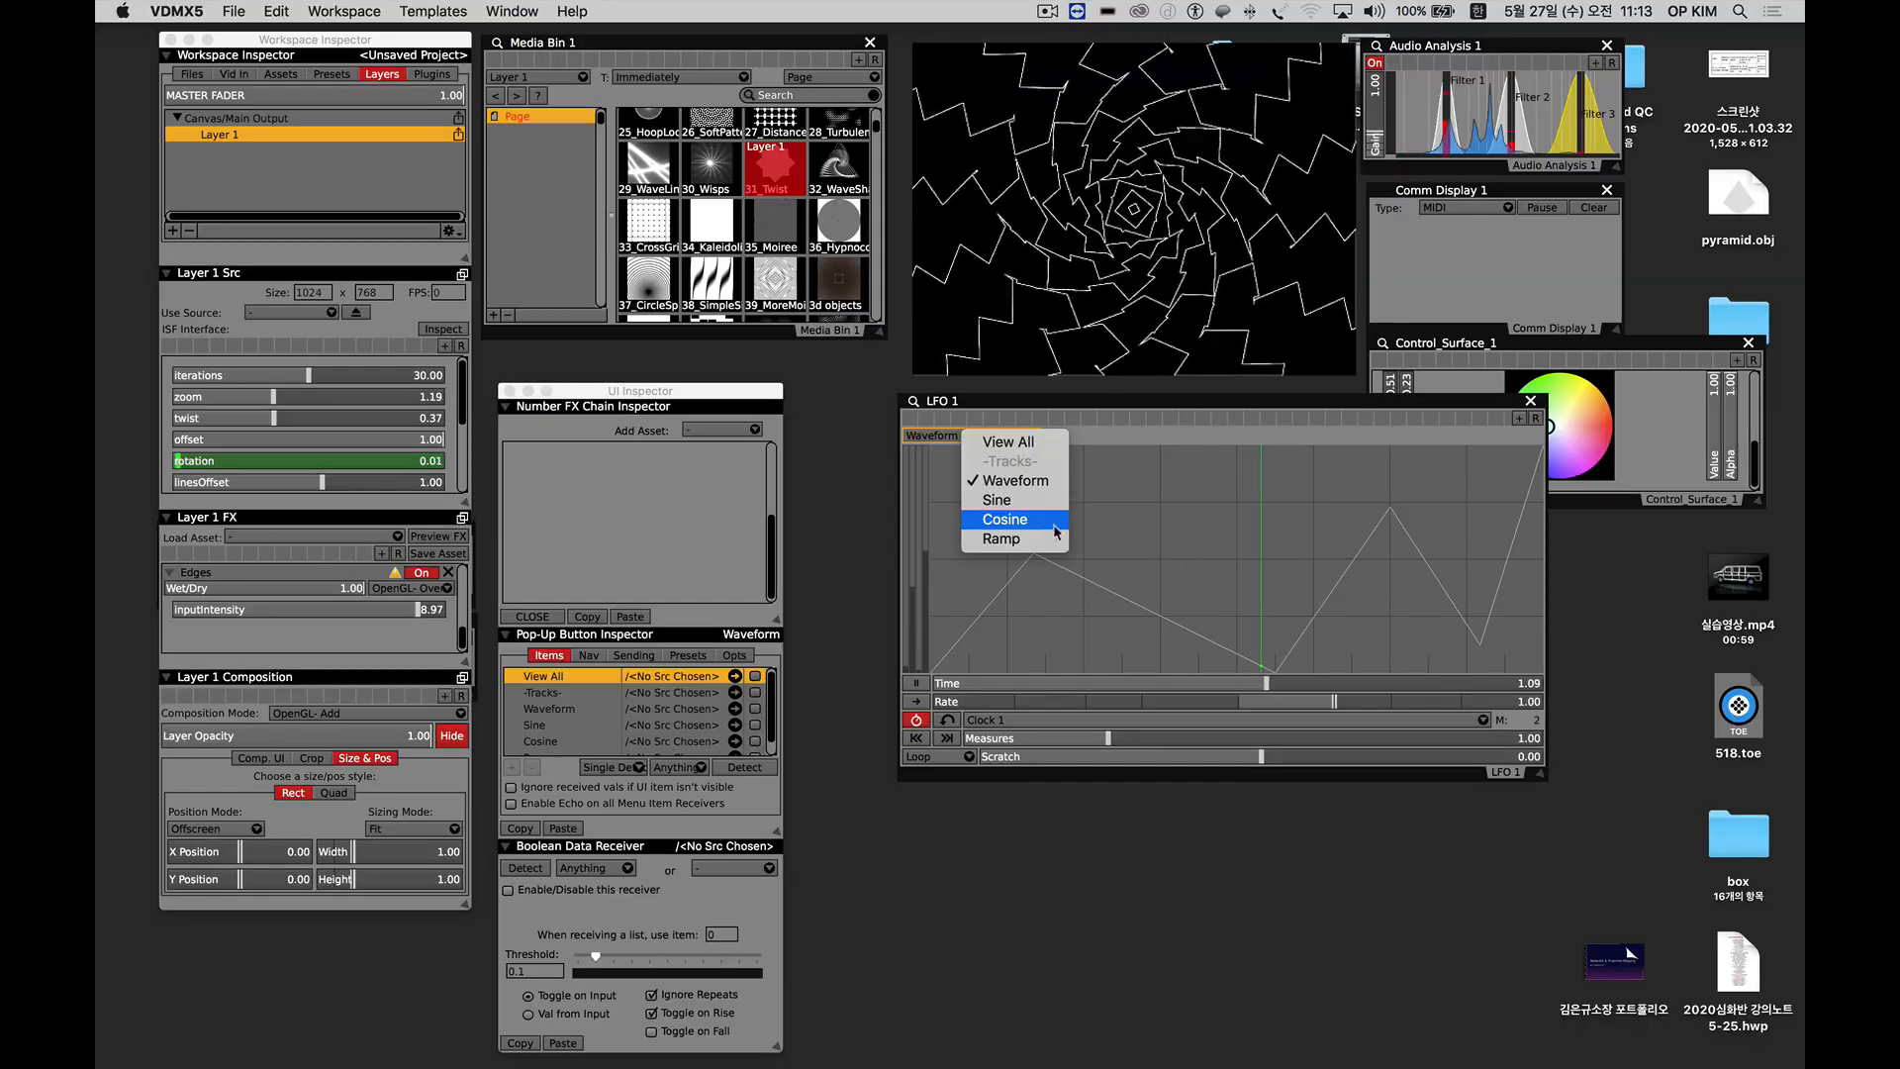
click(1022, 540)
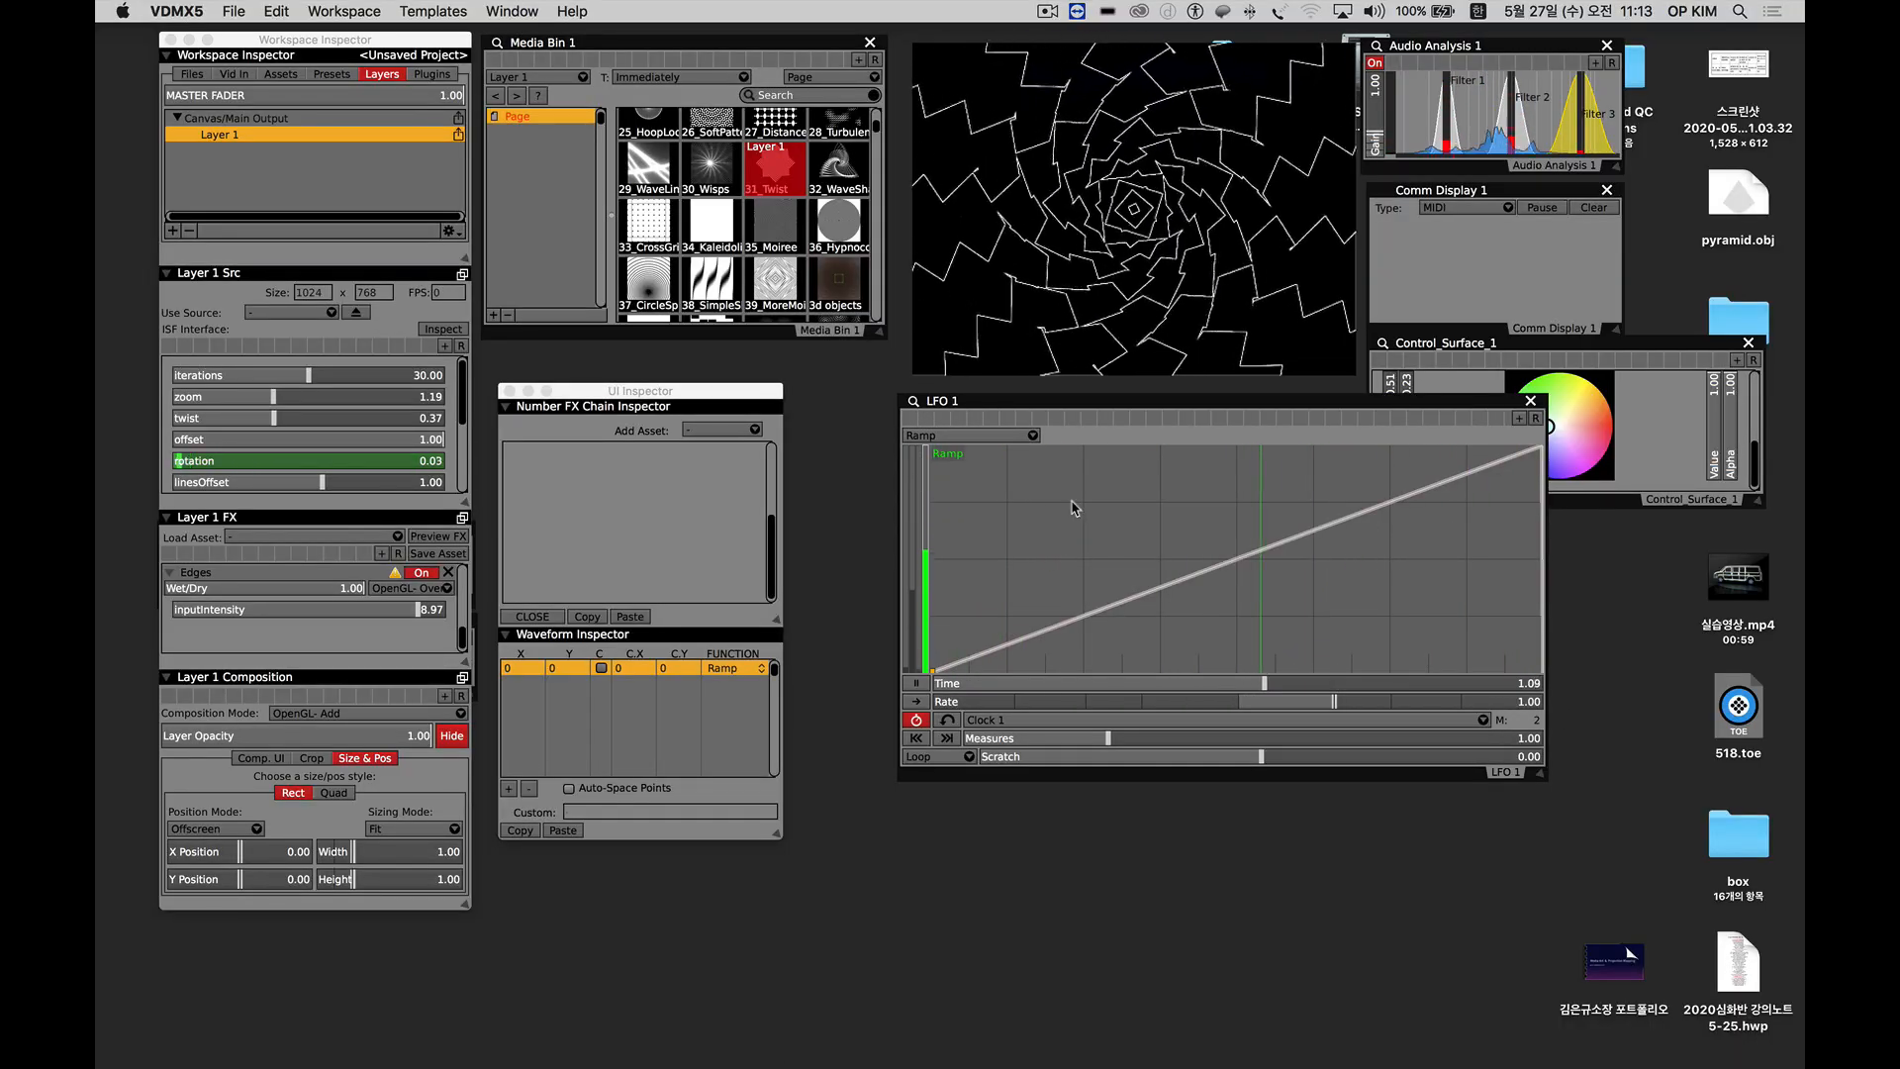
click(964, 435)
click(969, 504)
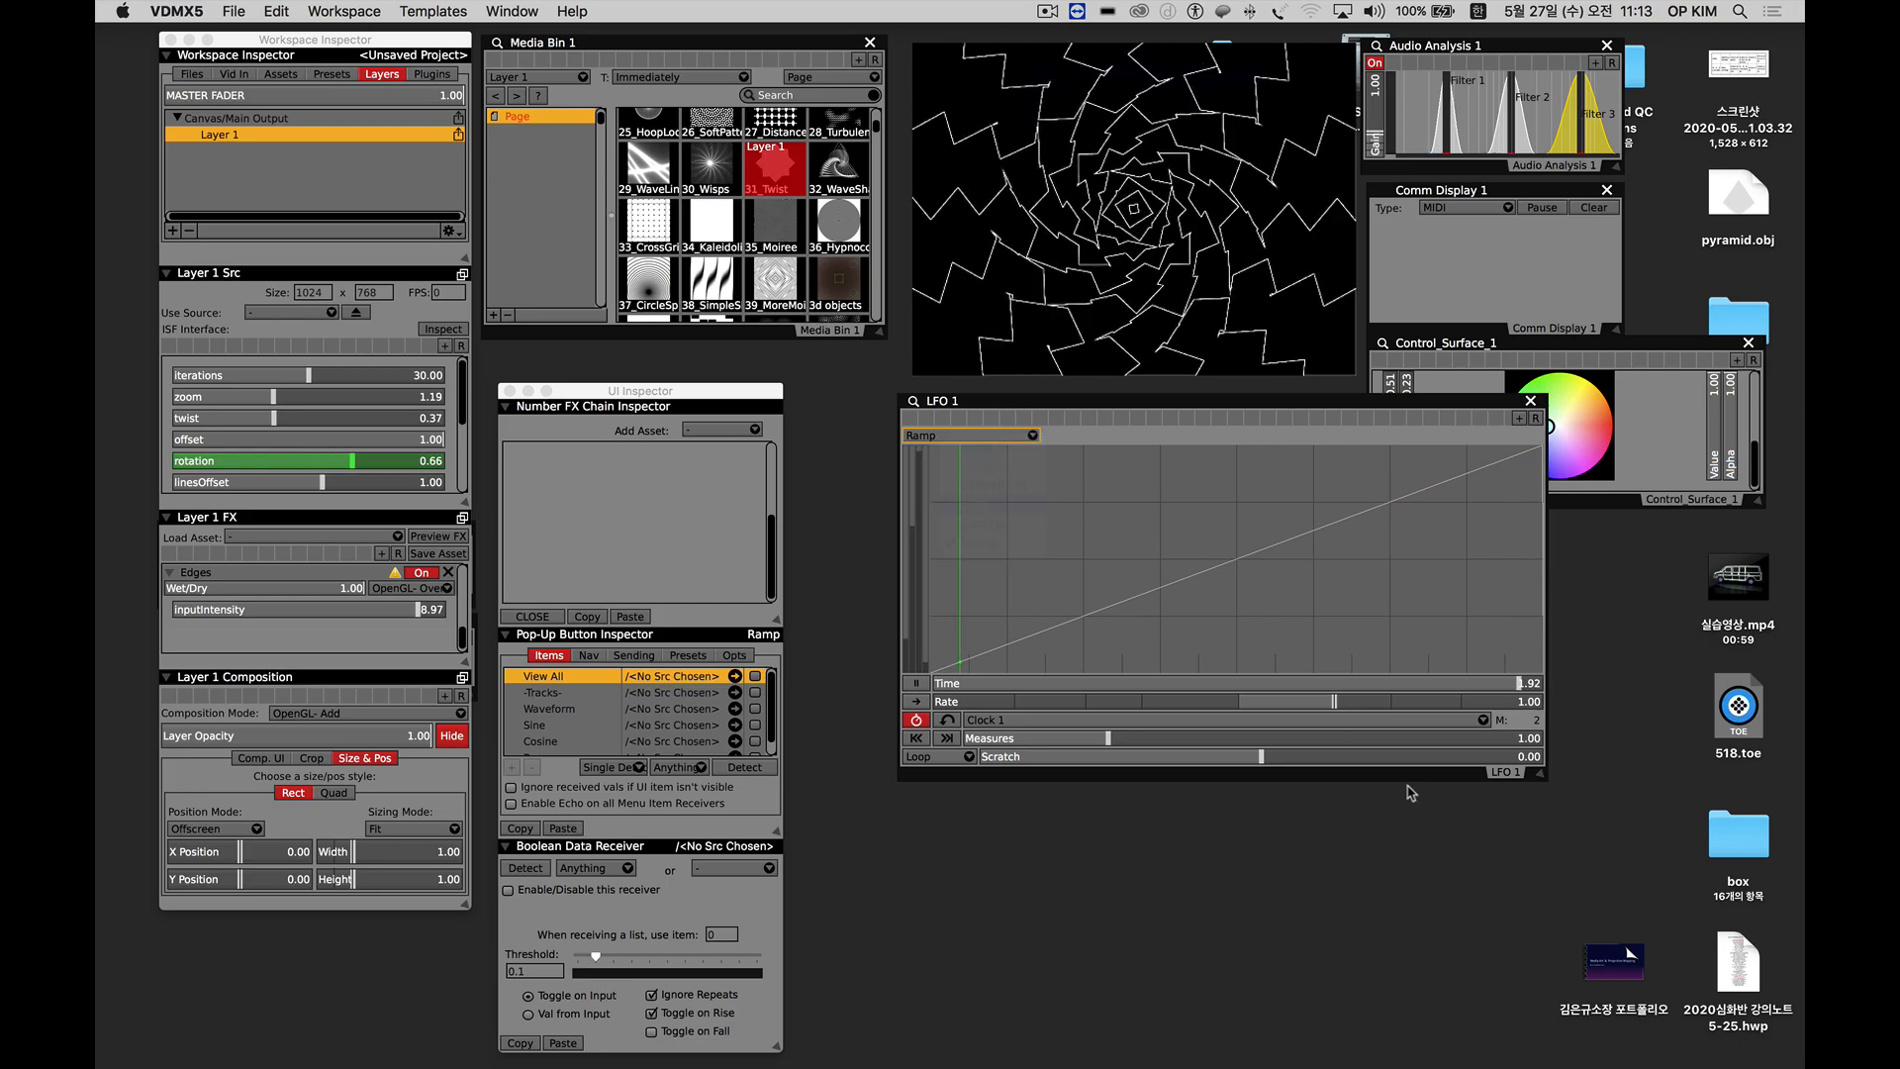
drag(1540, 777, 1284, 629)
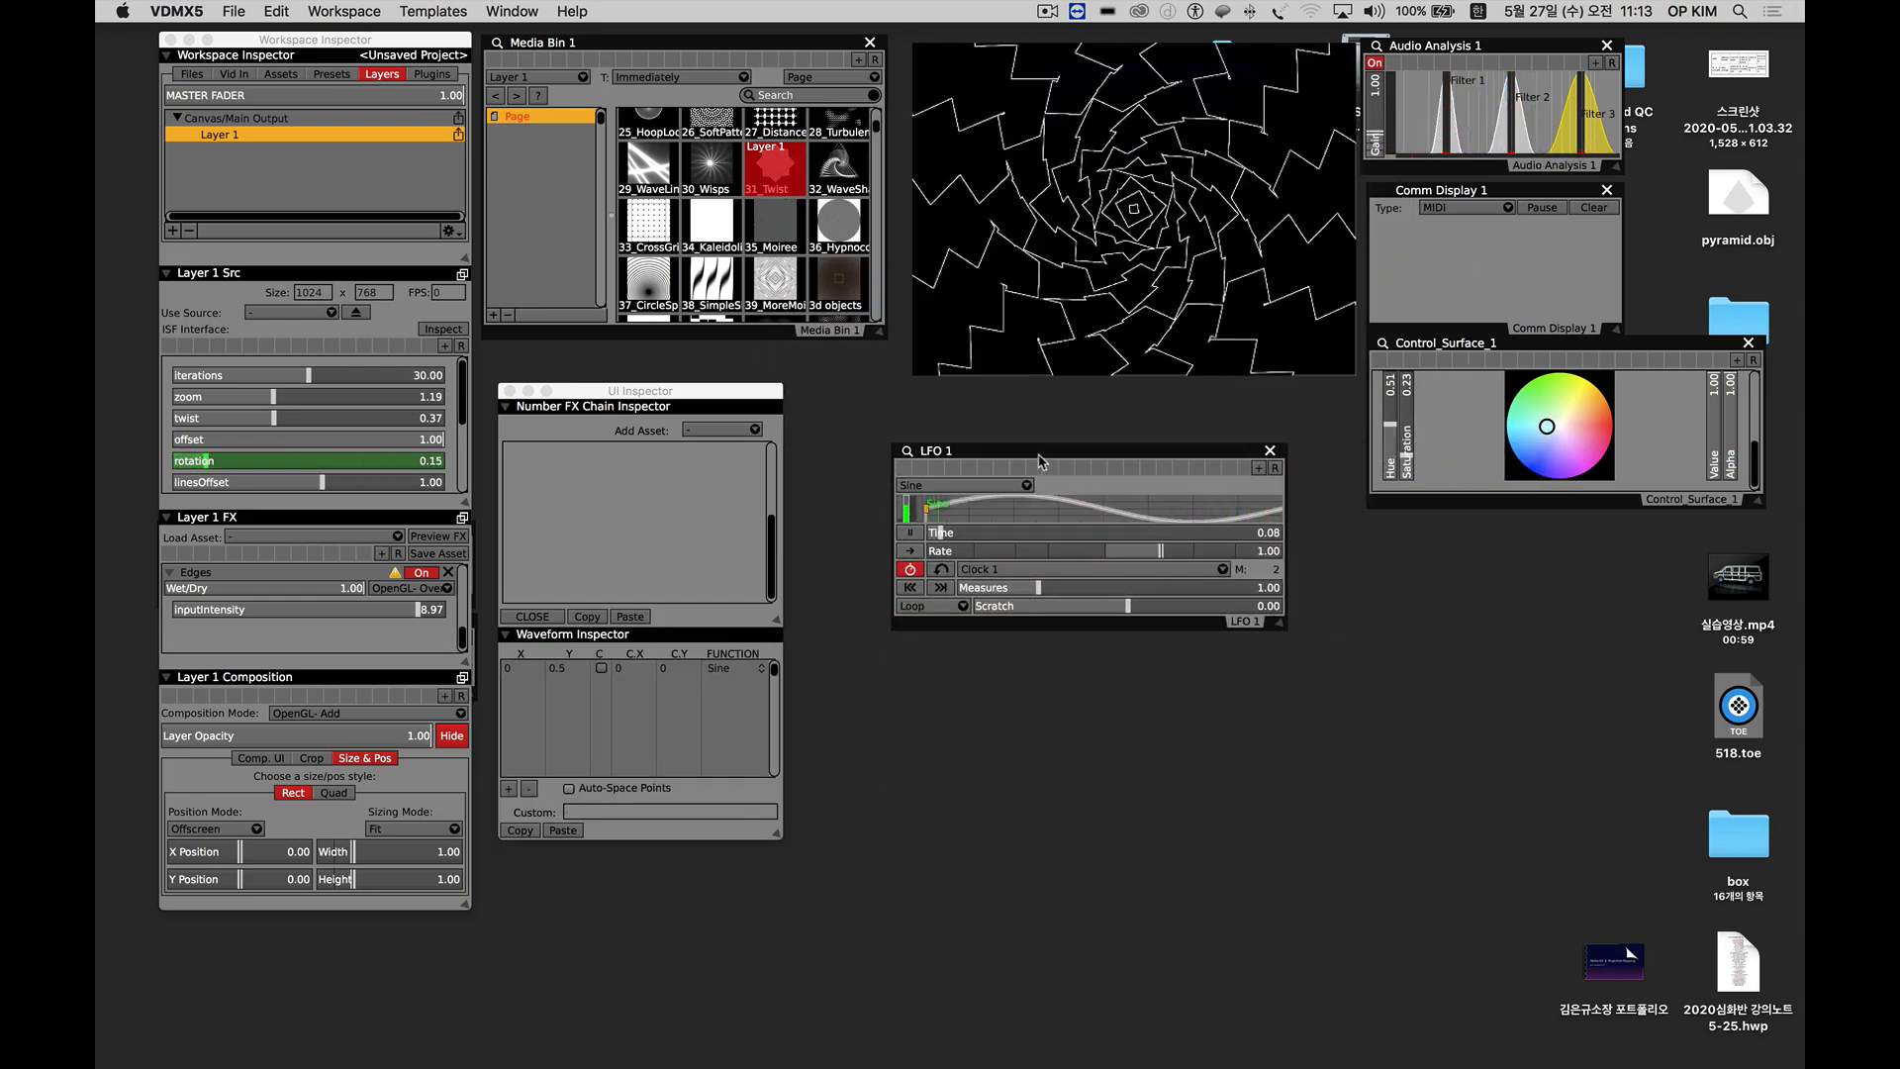
Place the LFO 1 window below Control_Surface_1 and add a second layer to the Main Output canvas.
drag(1042, 458, 1516, 529)
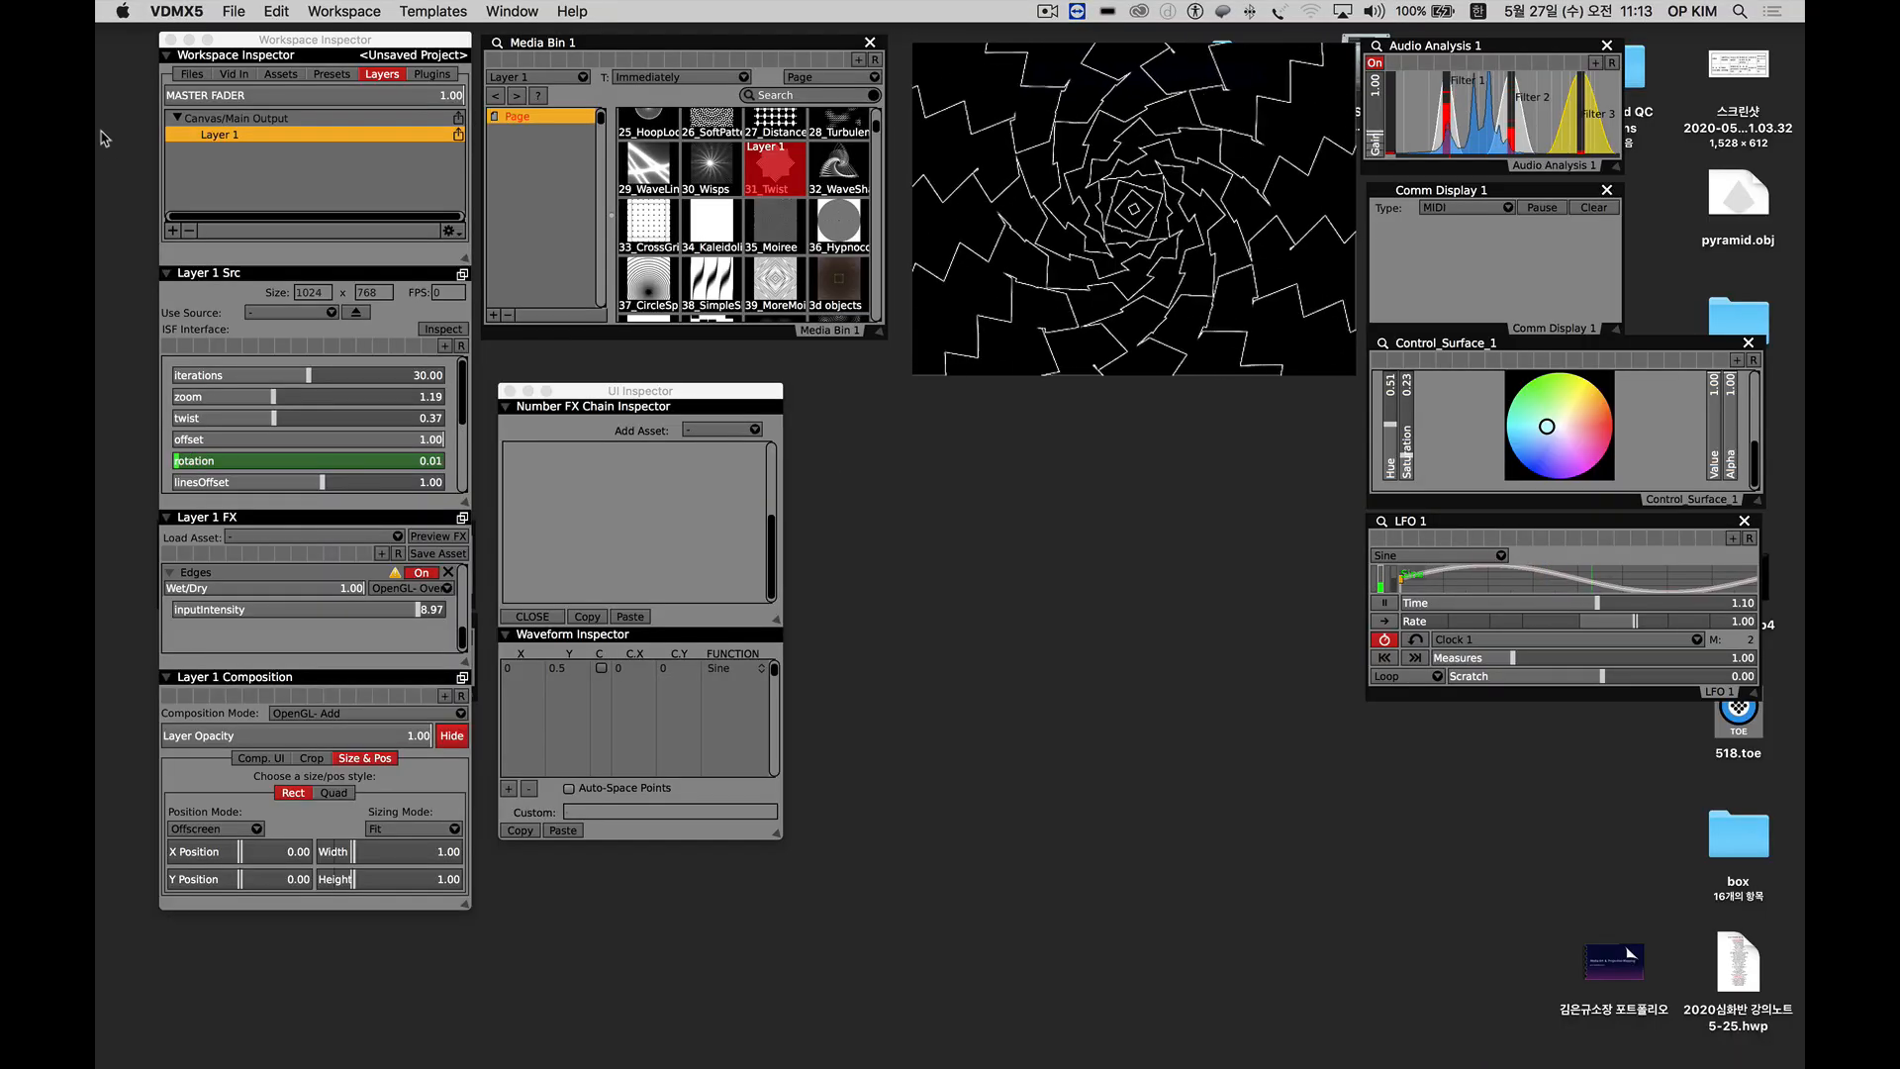
click(172, 230)
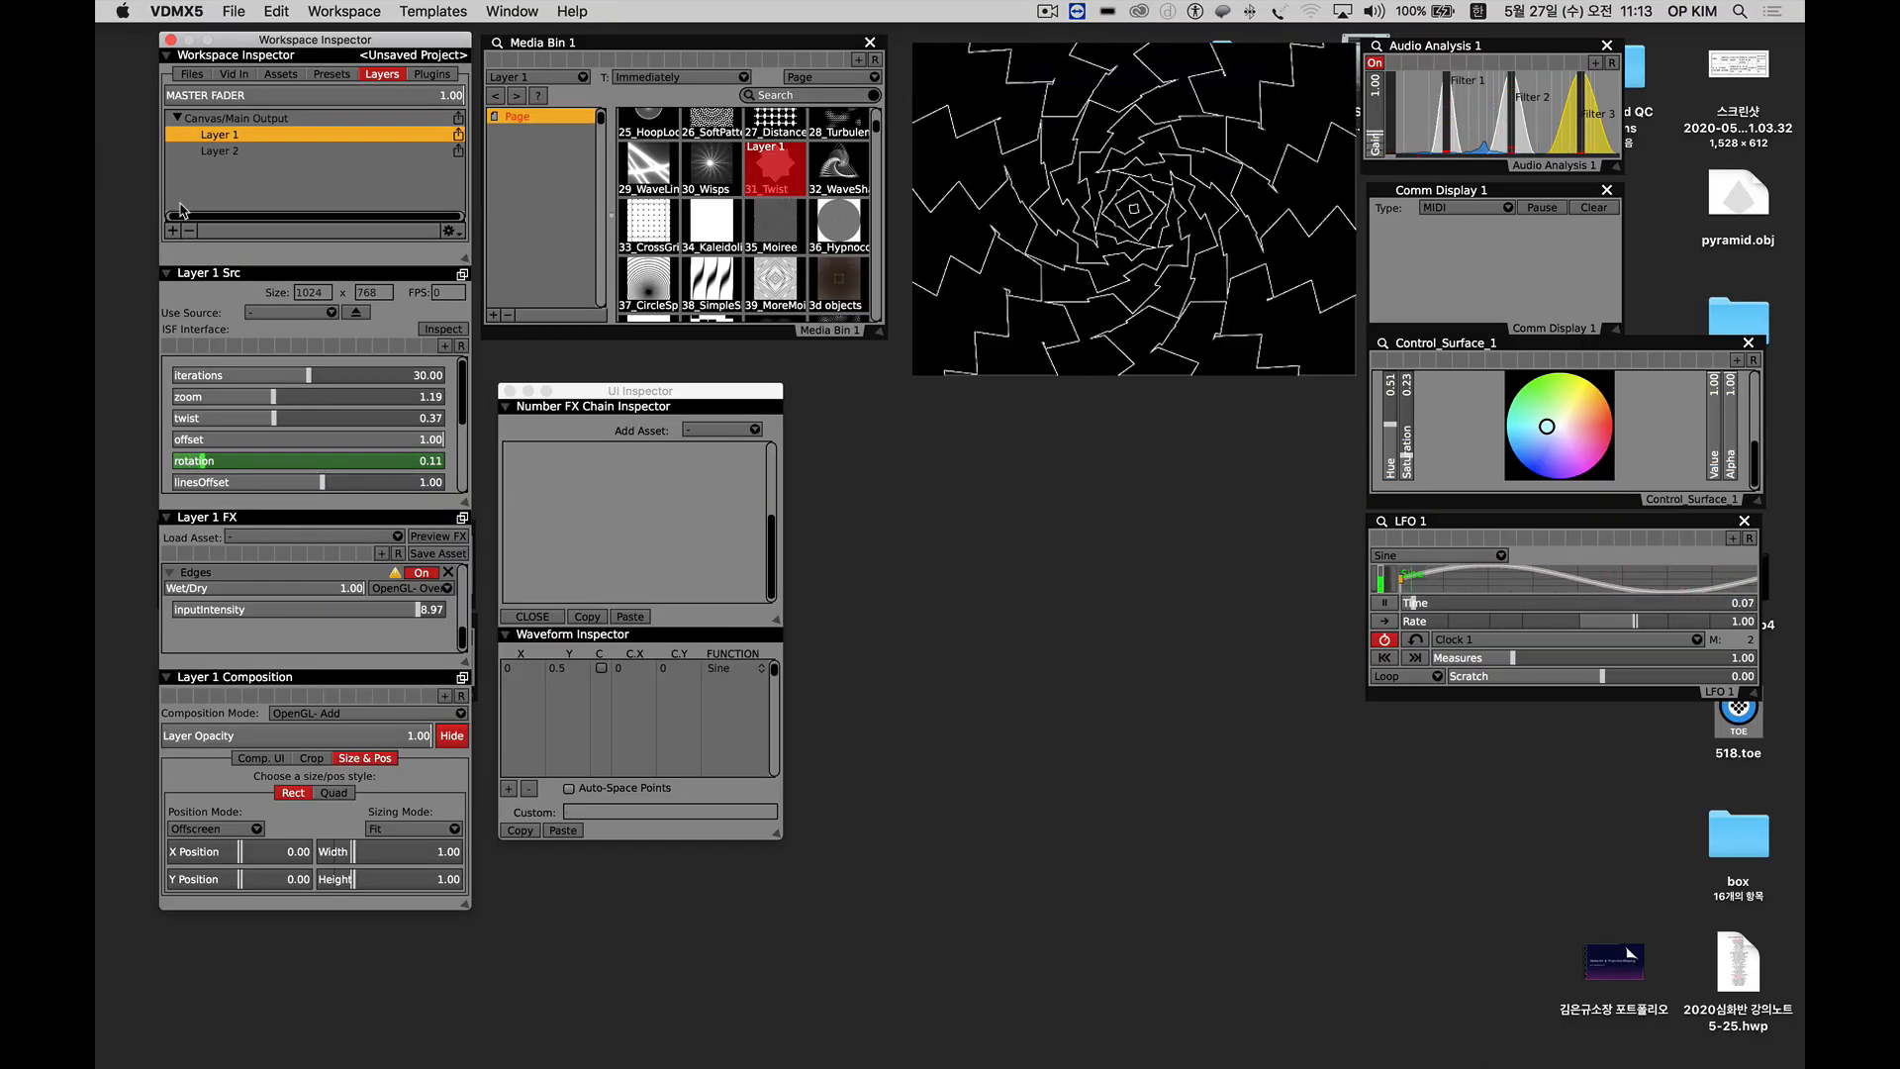
Add another Media Bin plugin to the workspace and make sure the Main Output canvas has Layer 2 below Layer 1.
click(432, 74)
click(172, 230)
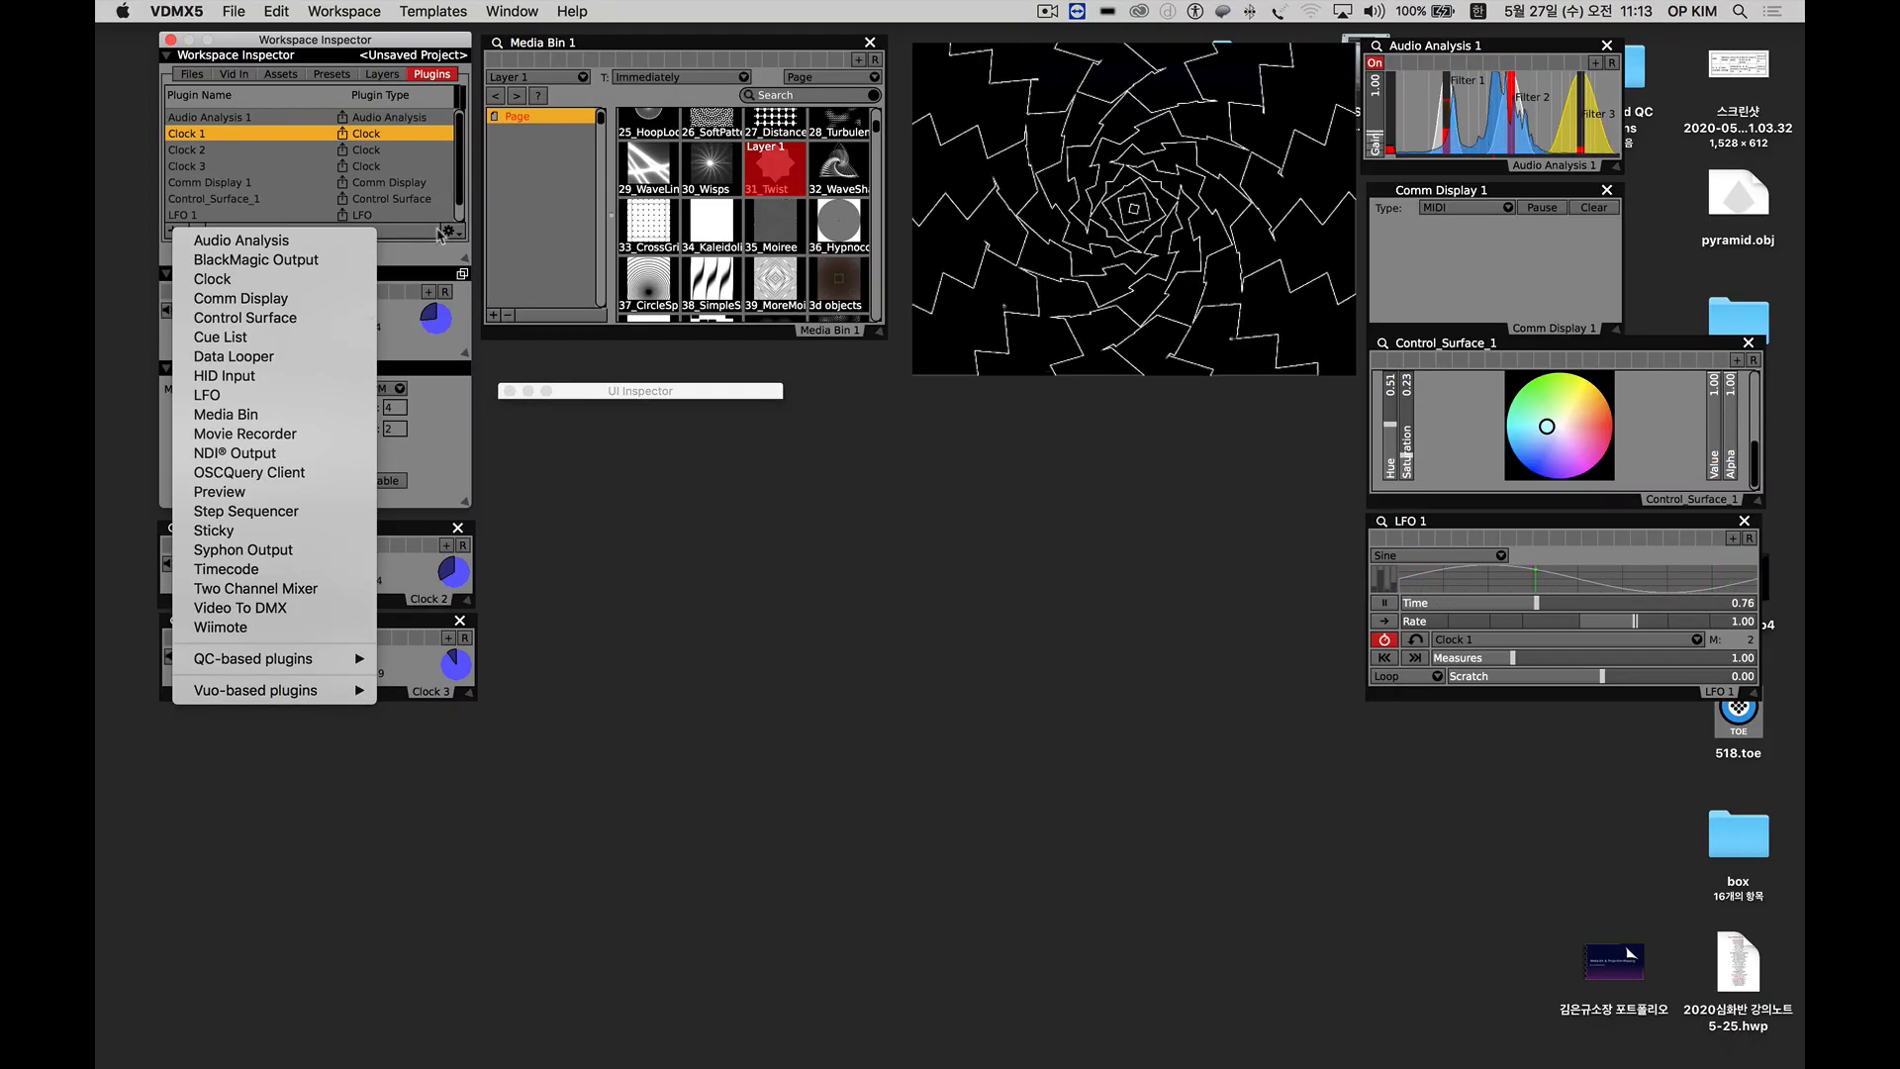
click(227, 413)
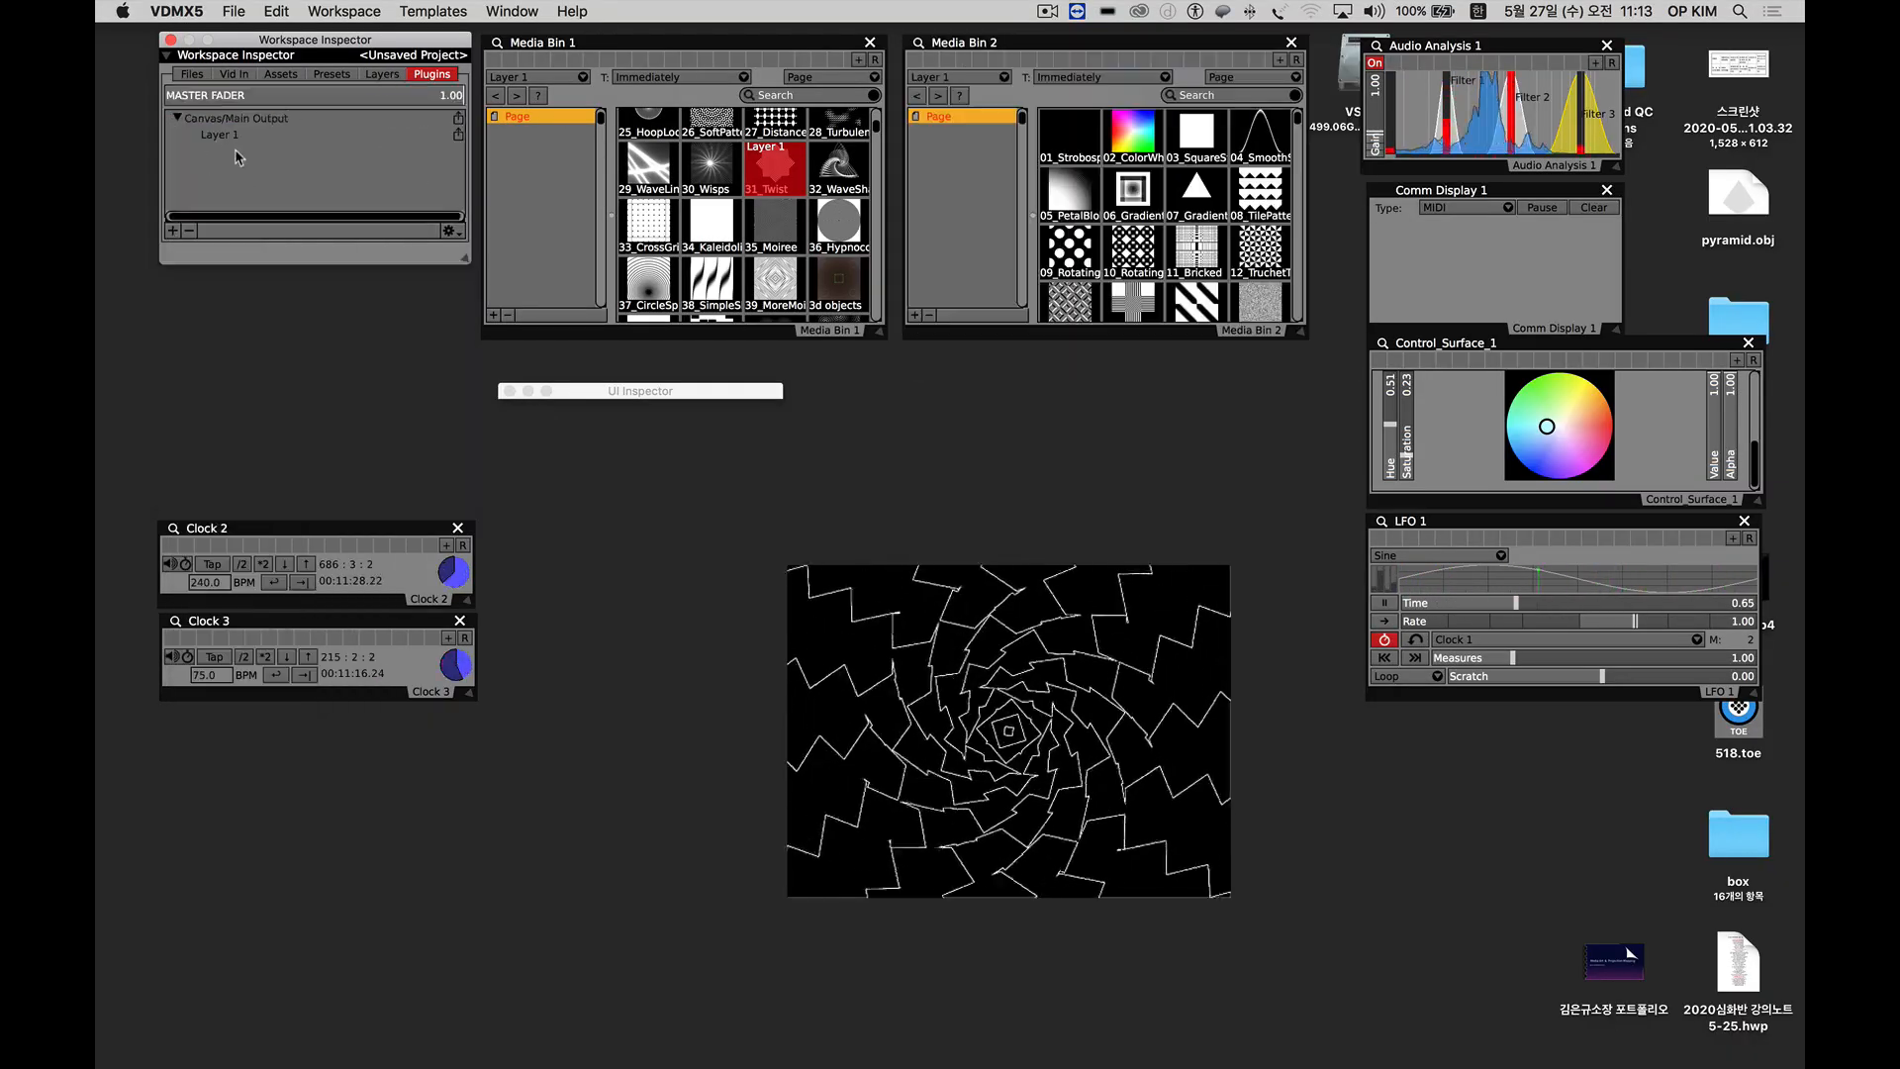
click(382, 74)
click(172, 231)
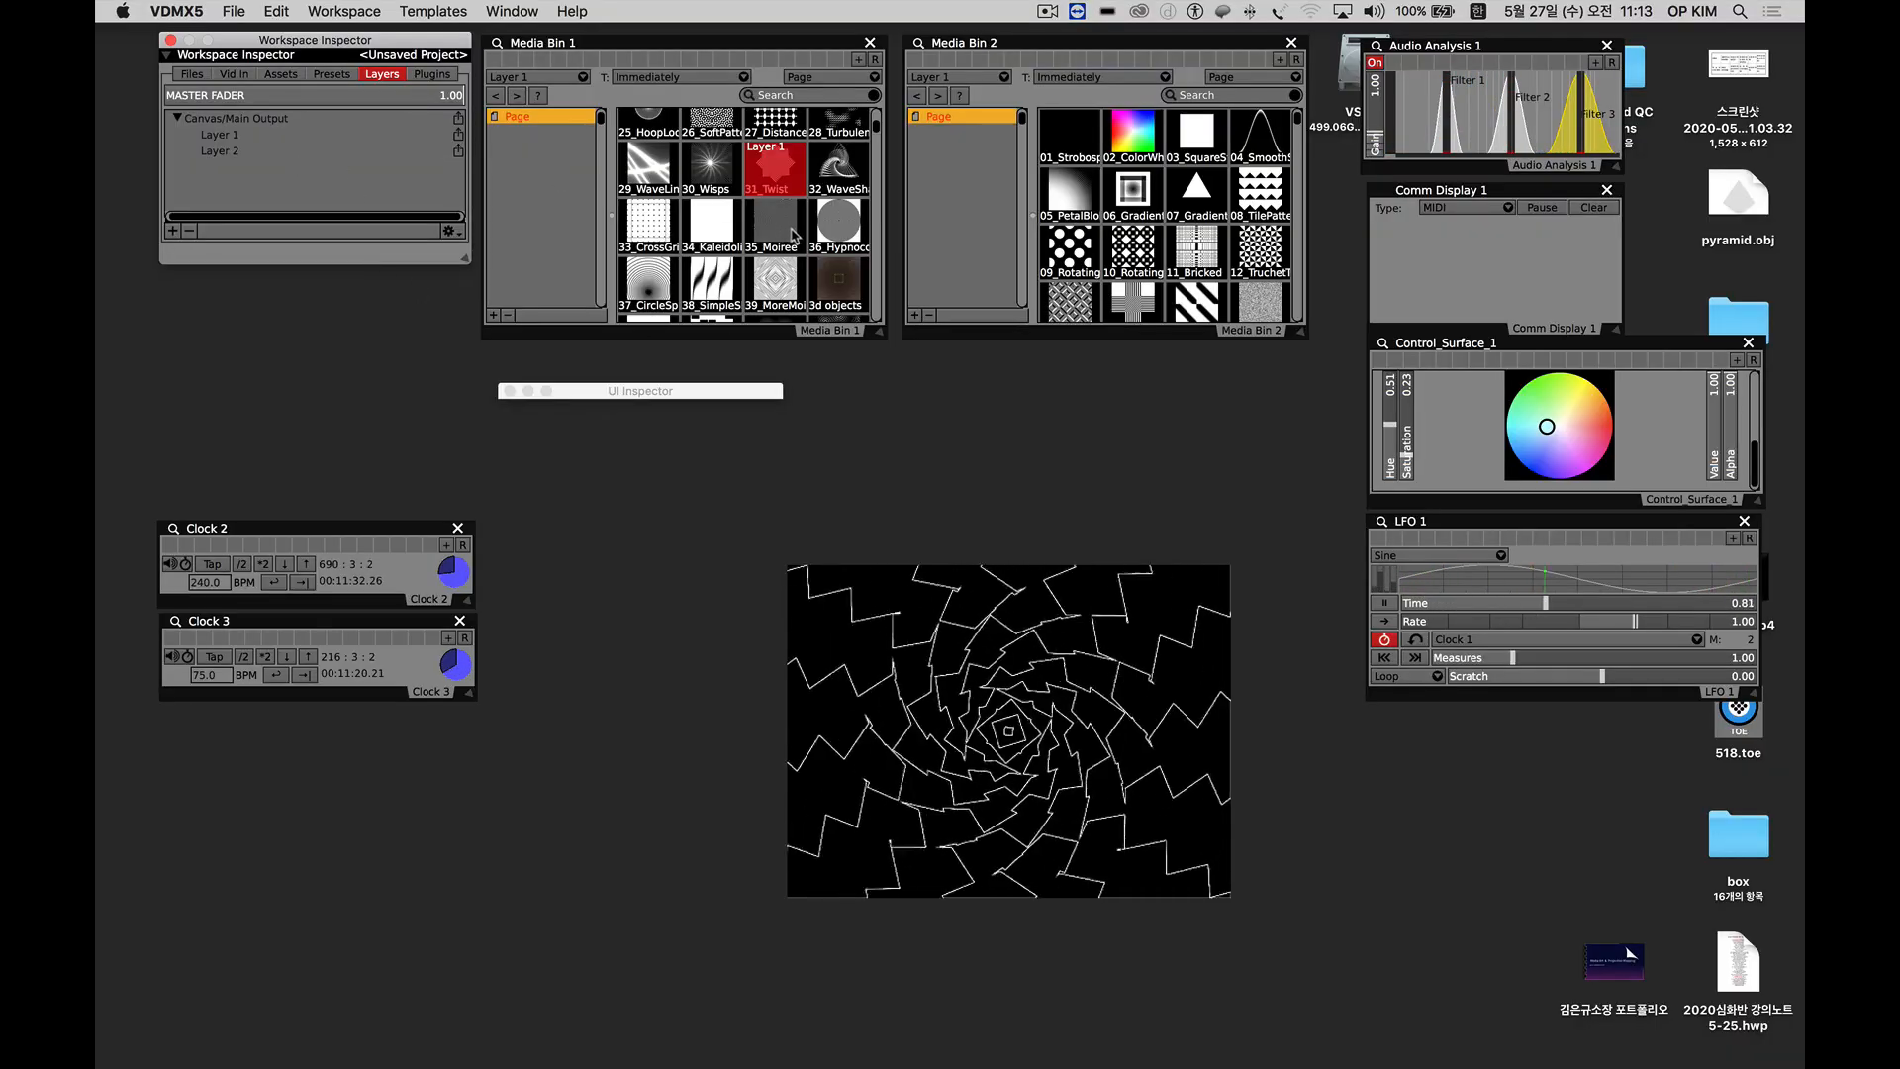
Load the cross-shaped ControlledC… source into Layer 1 from Media Bin 1 and set Media Bin 2 to target Layer 2.
scroll(792, 235, down, 10)
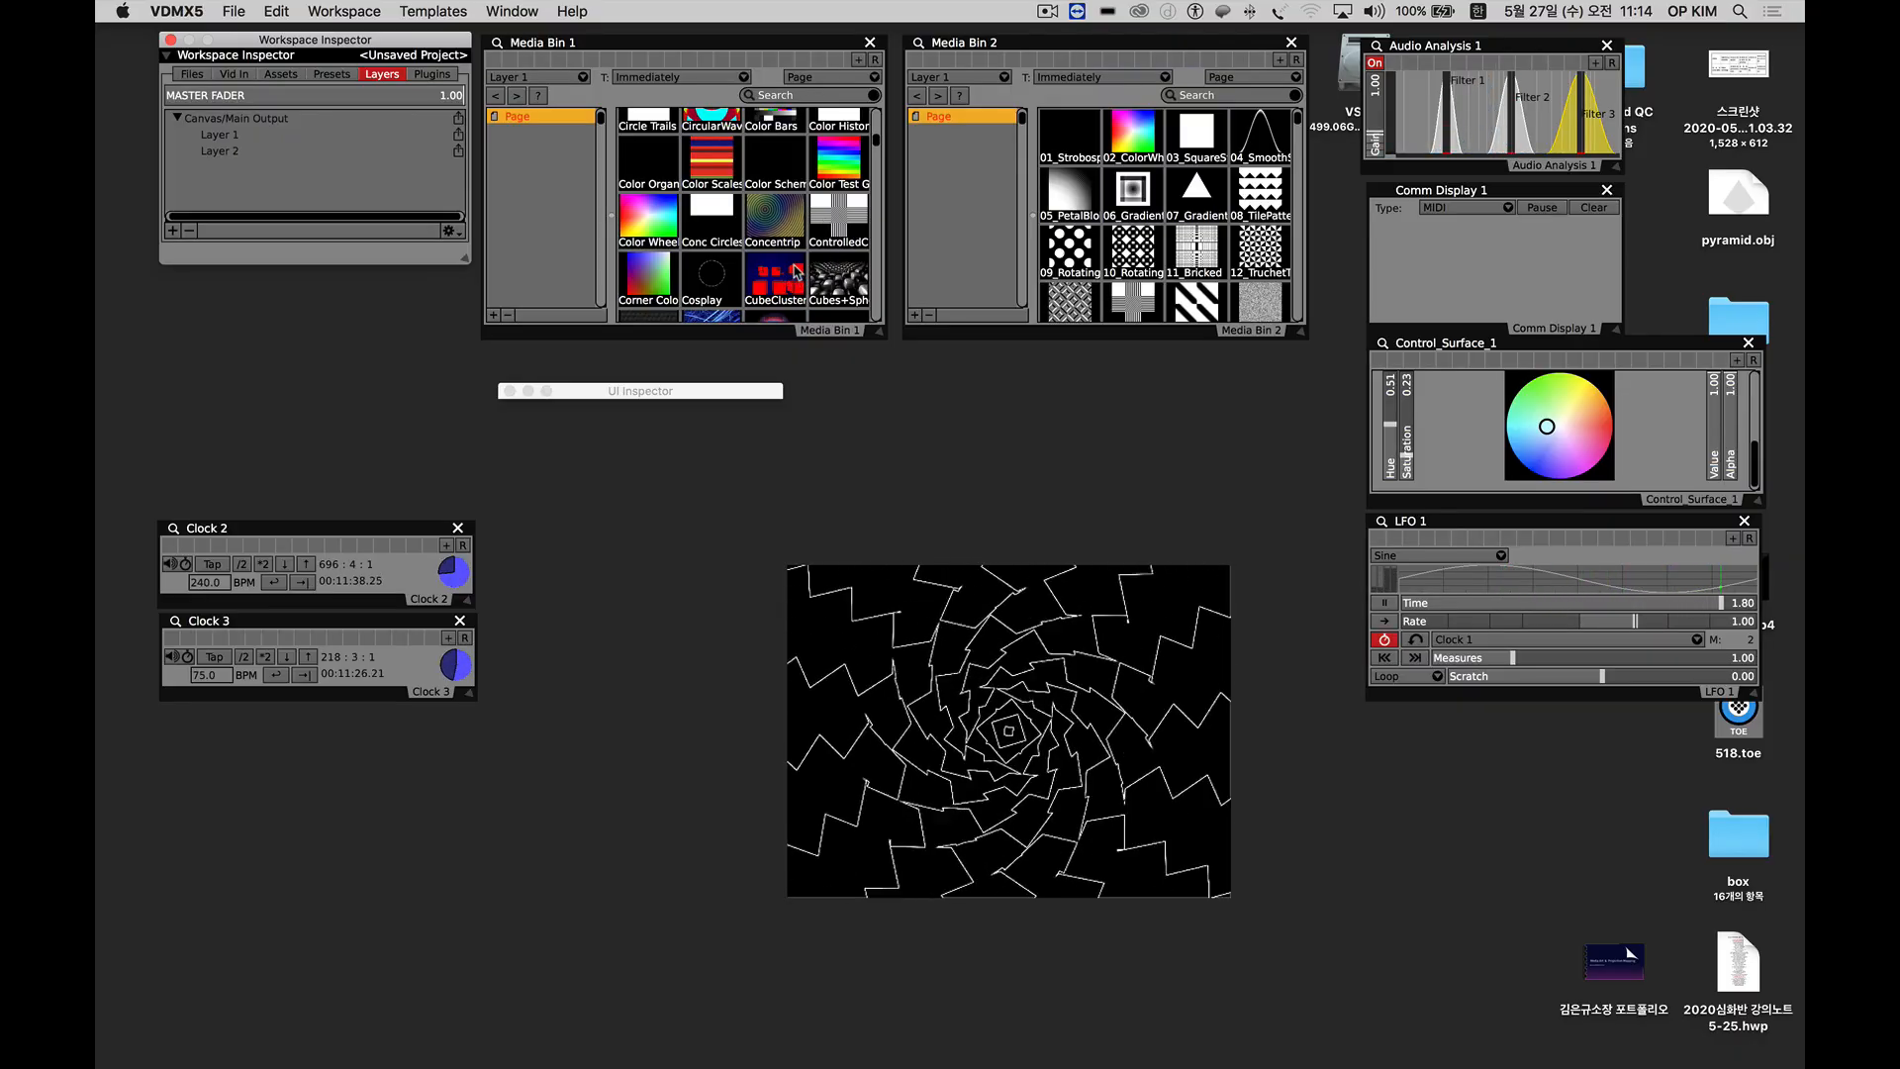
click(842, 215)
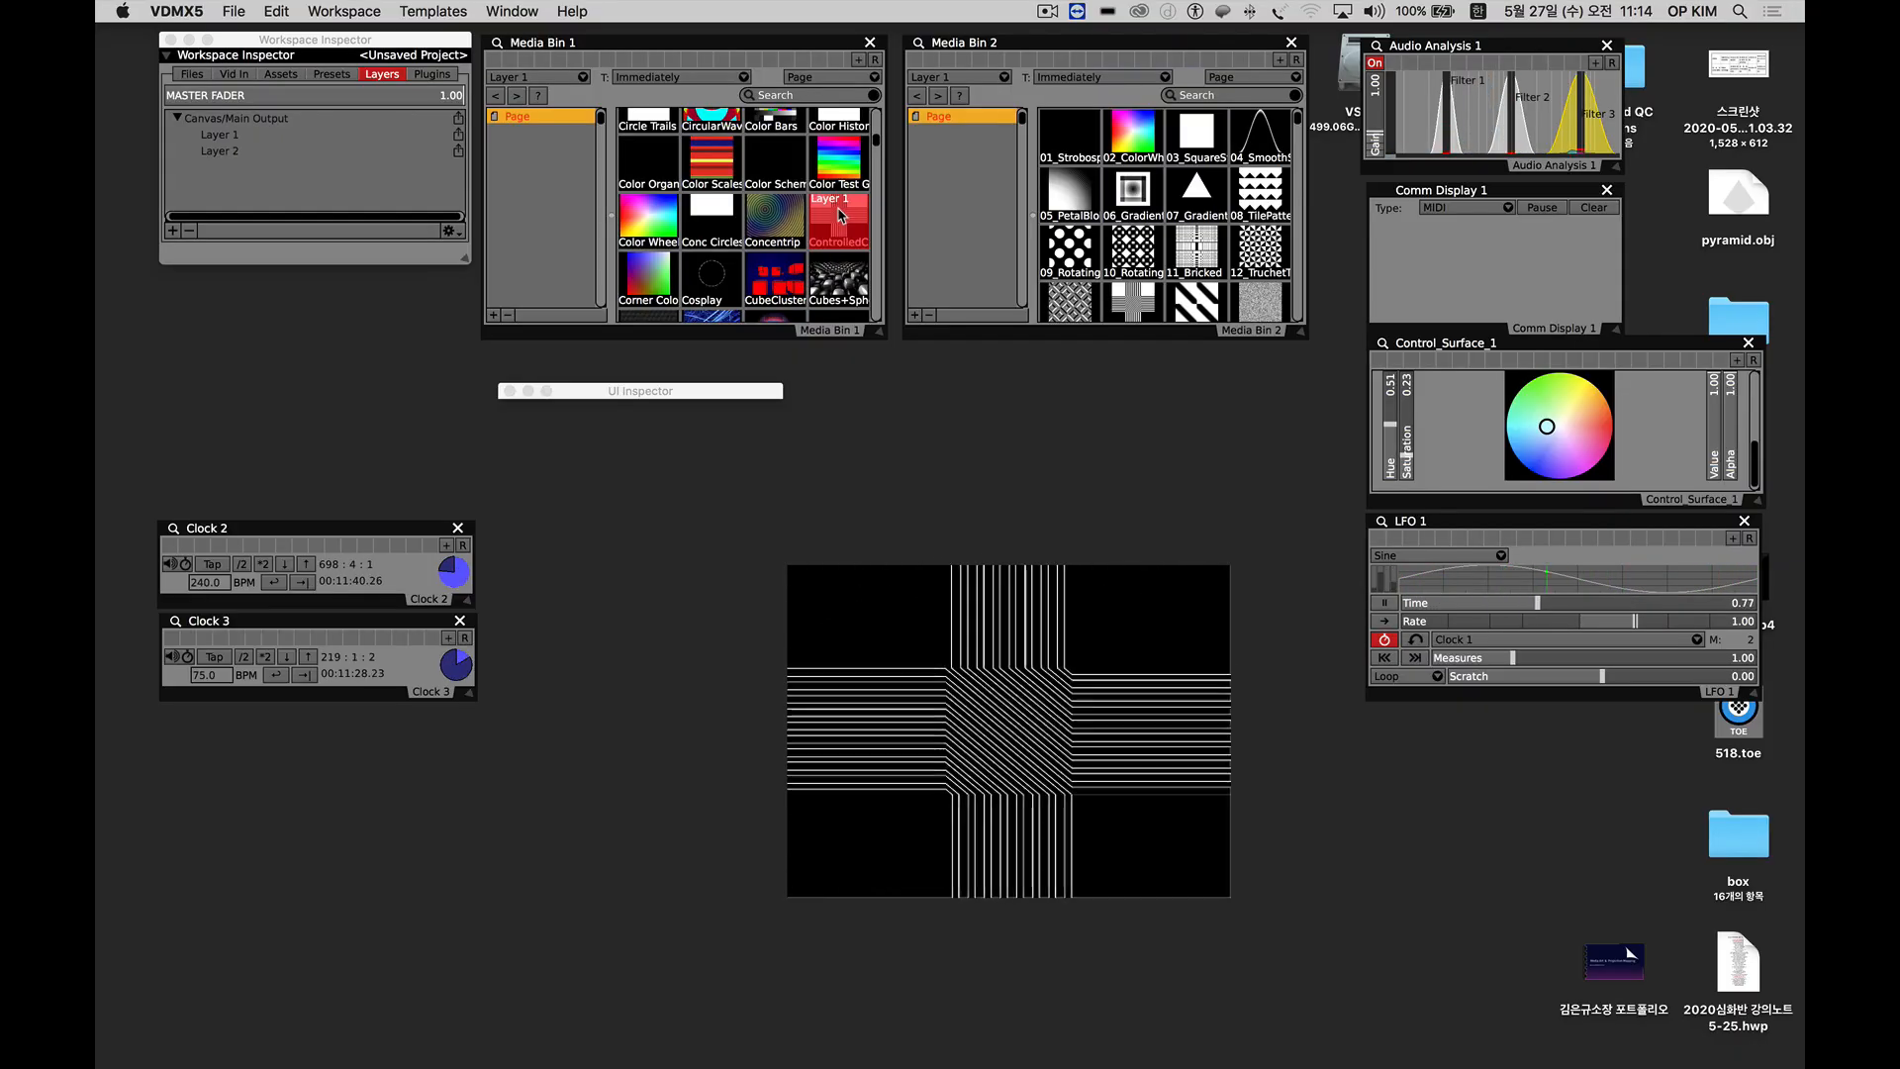
click(991, 83)
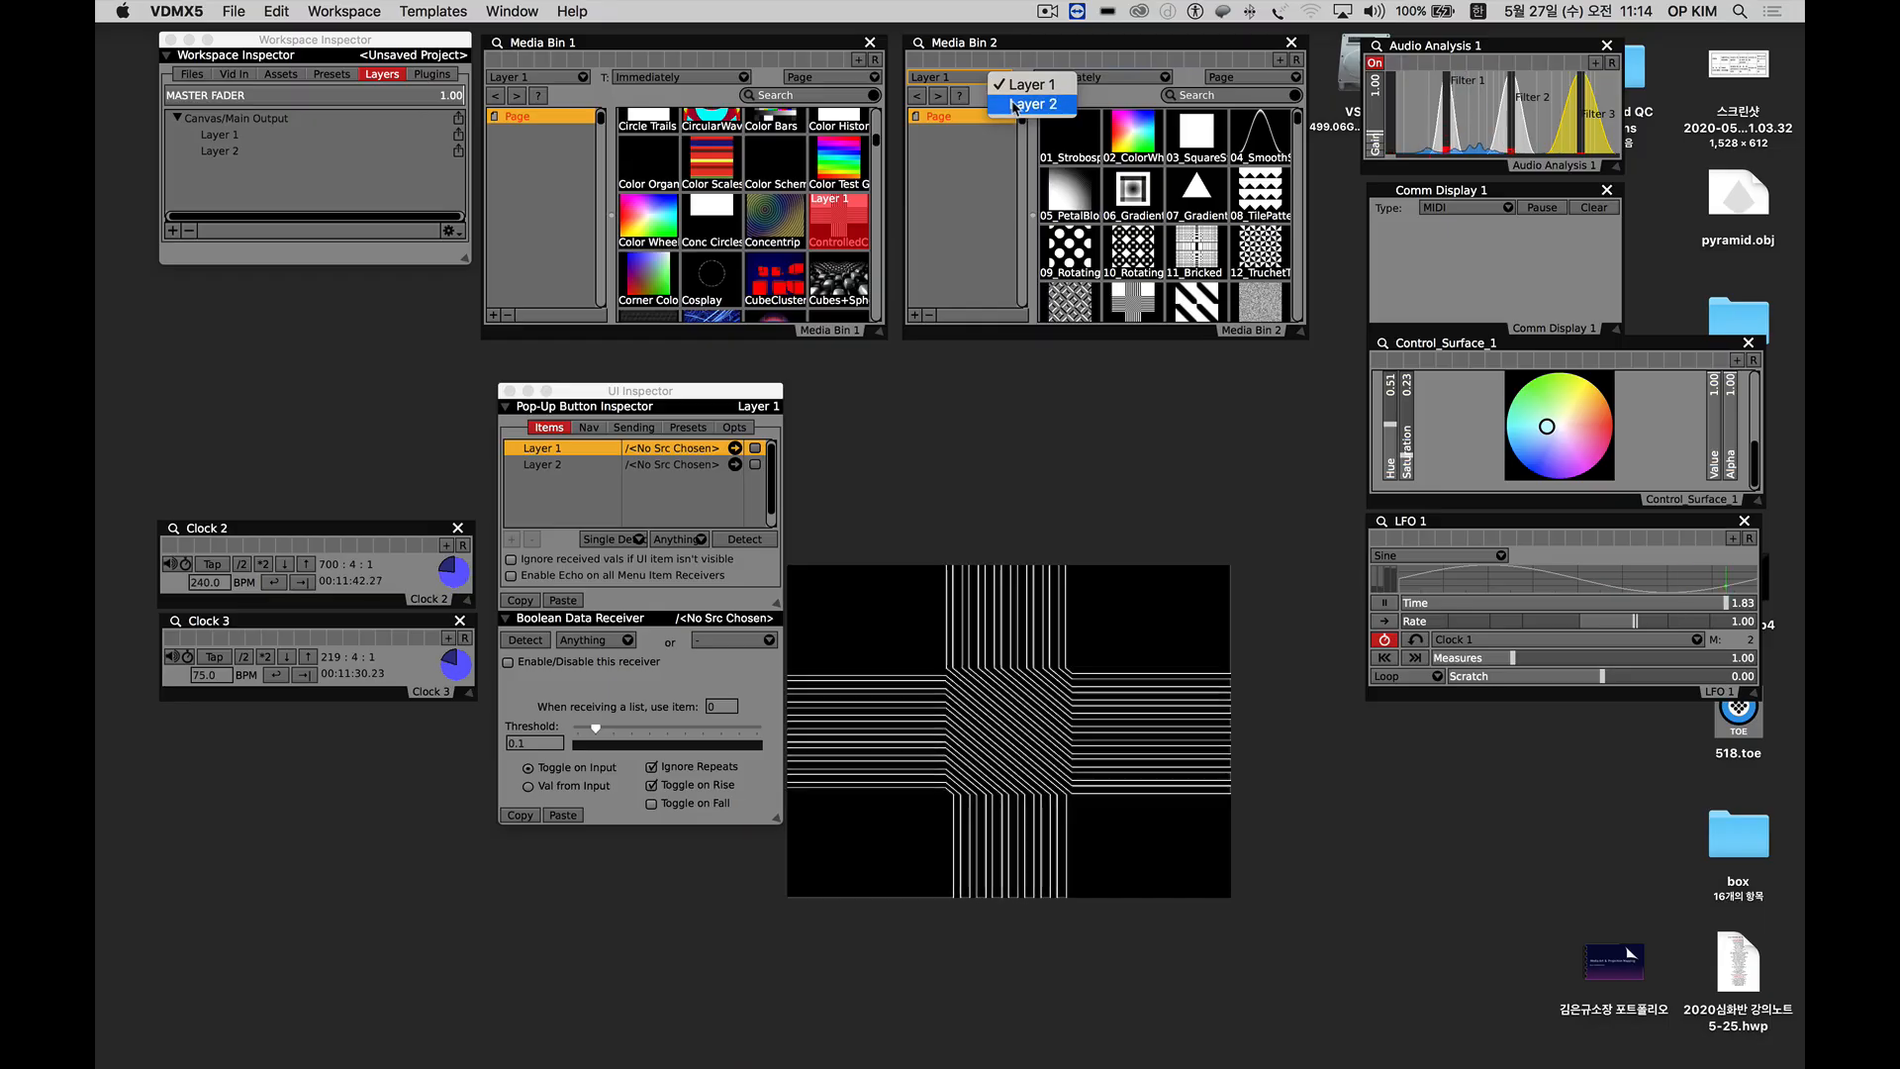
click(1029, 94)
Try sources on Layer 2 from Media Bin 2, including 07_Gradient and 23_DiscSpin, and end on 25_HoopLoo….
click(1187, 197)
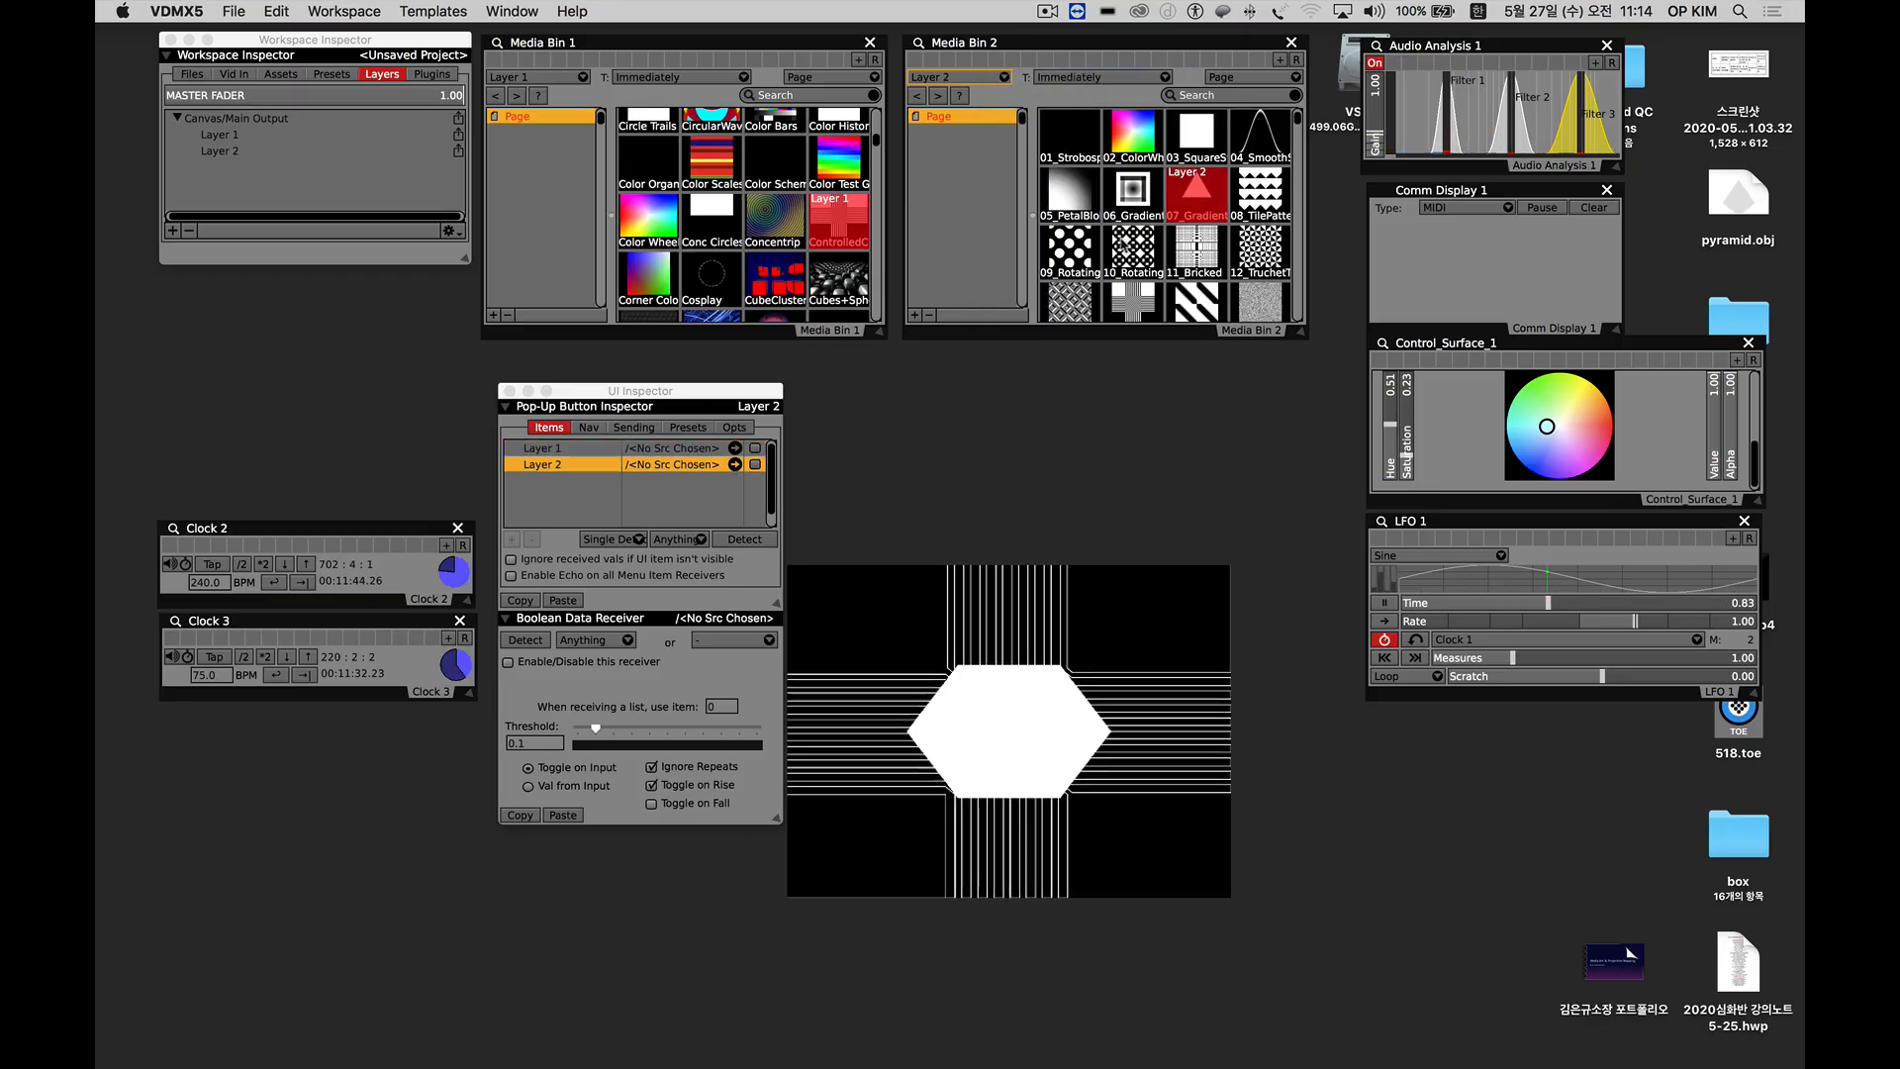
scroll(1097, 252, down, 3)
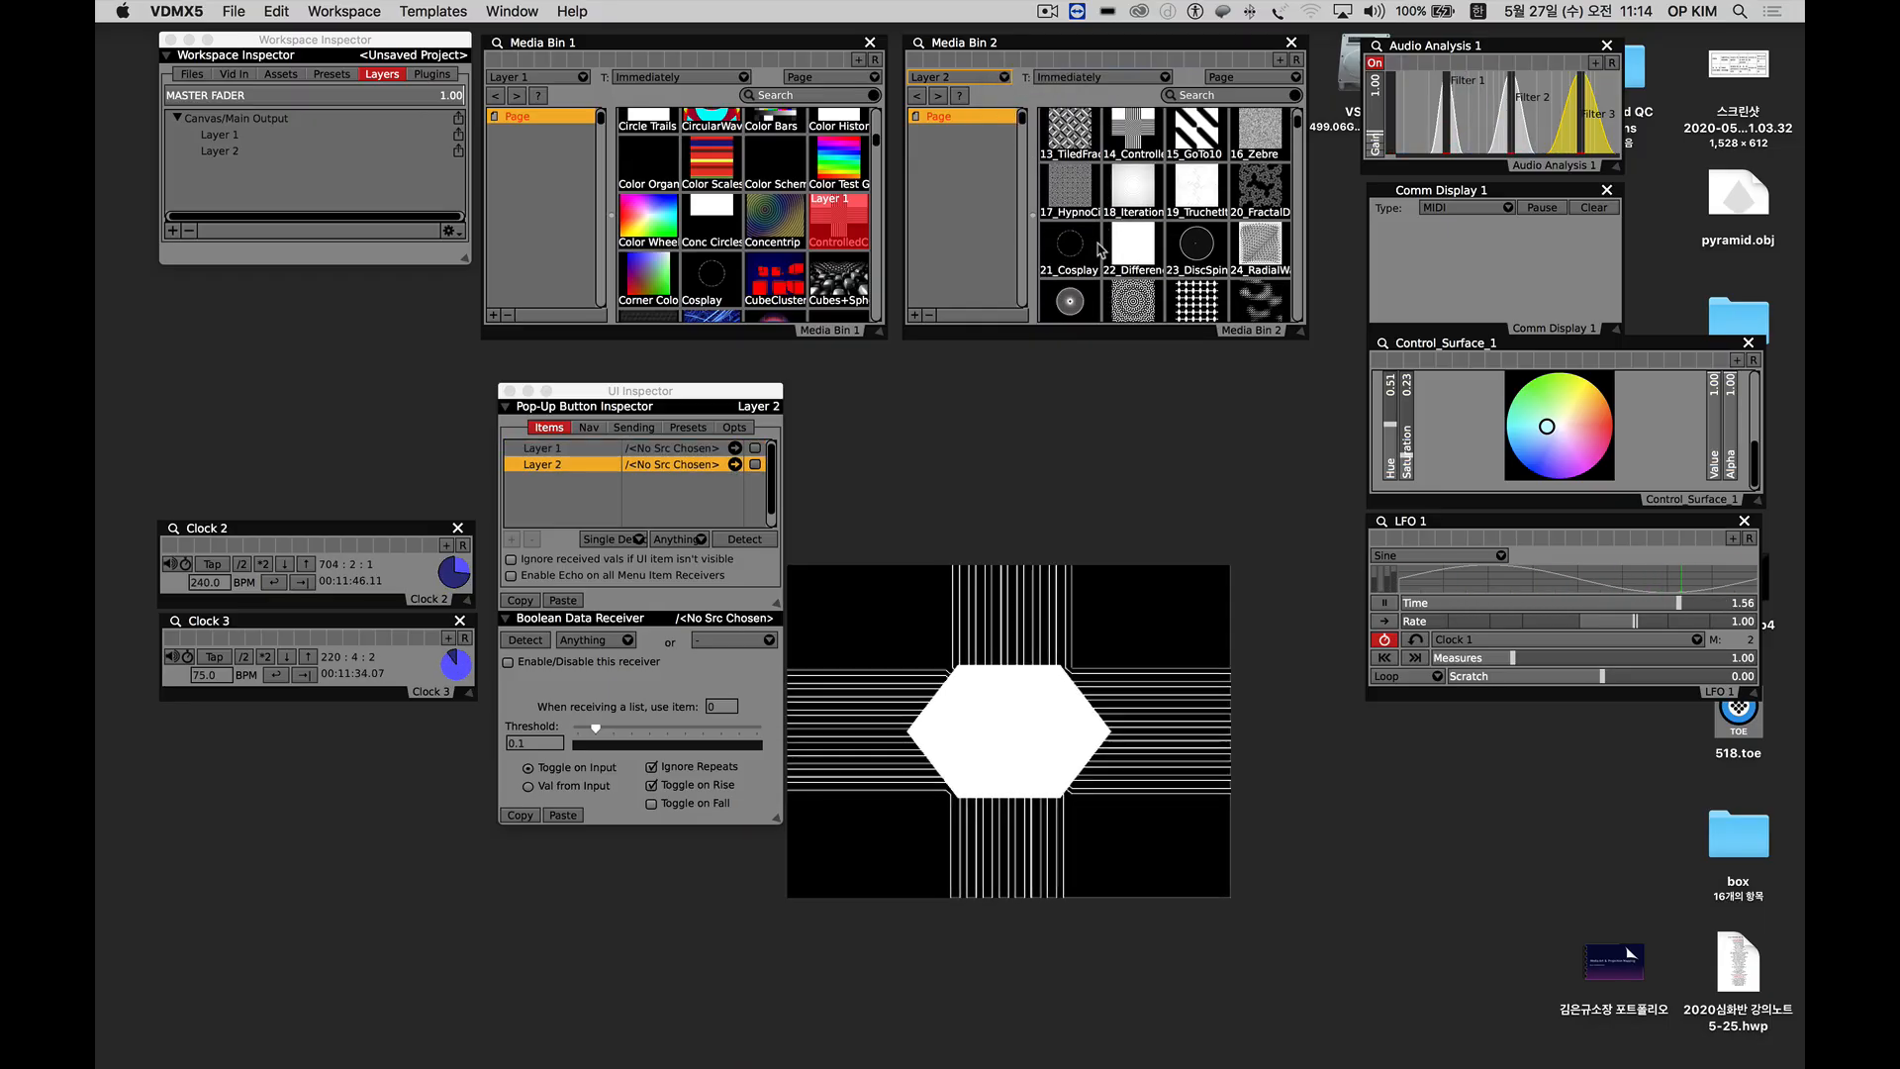
click(1066, 304)
click(1196, 247)
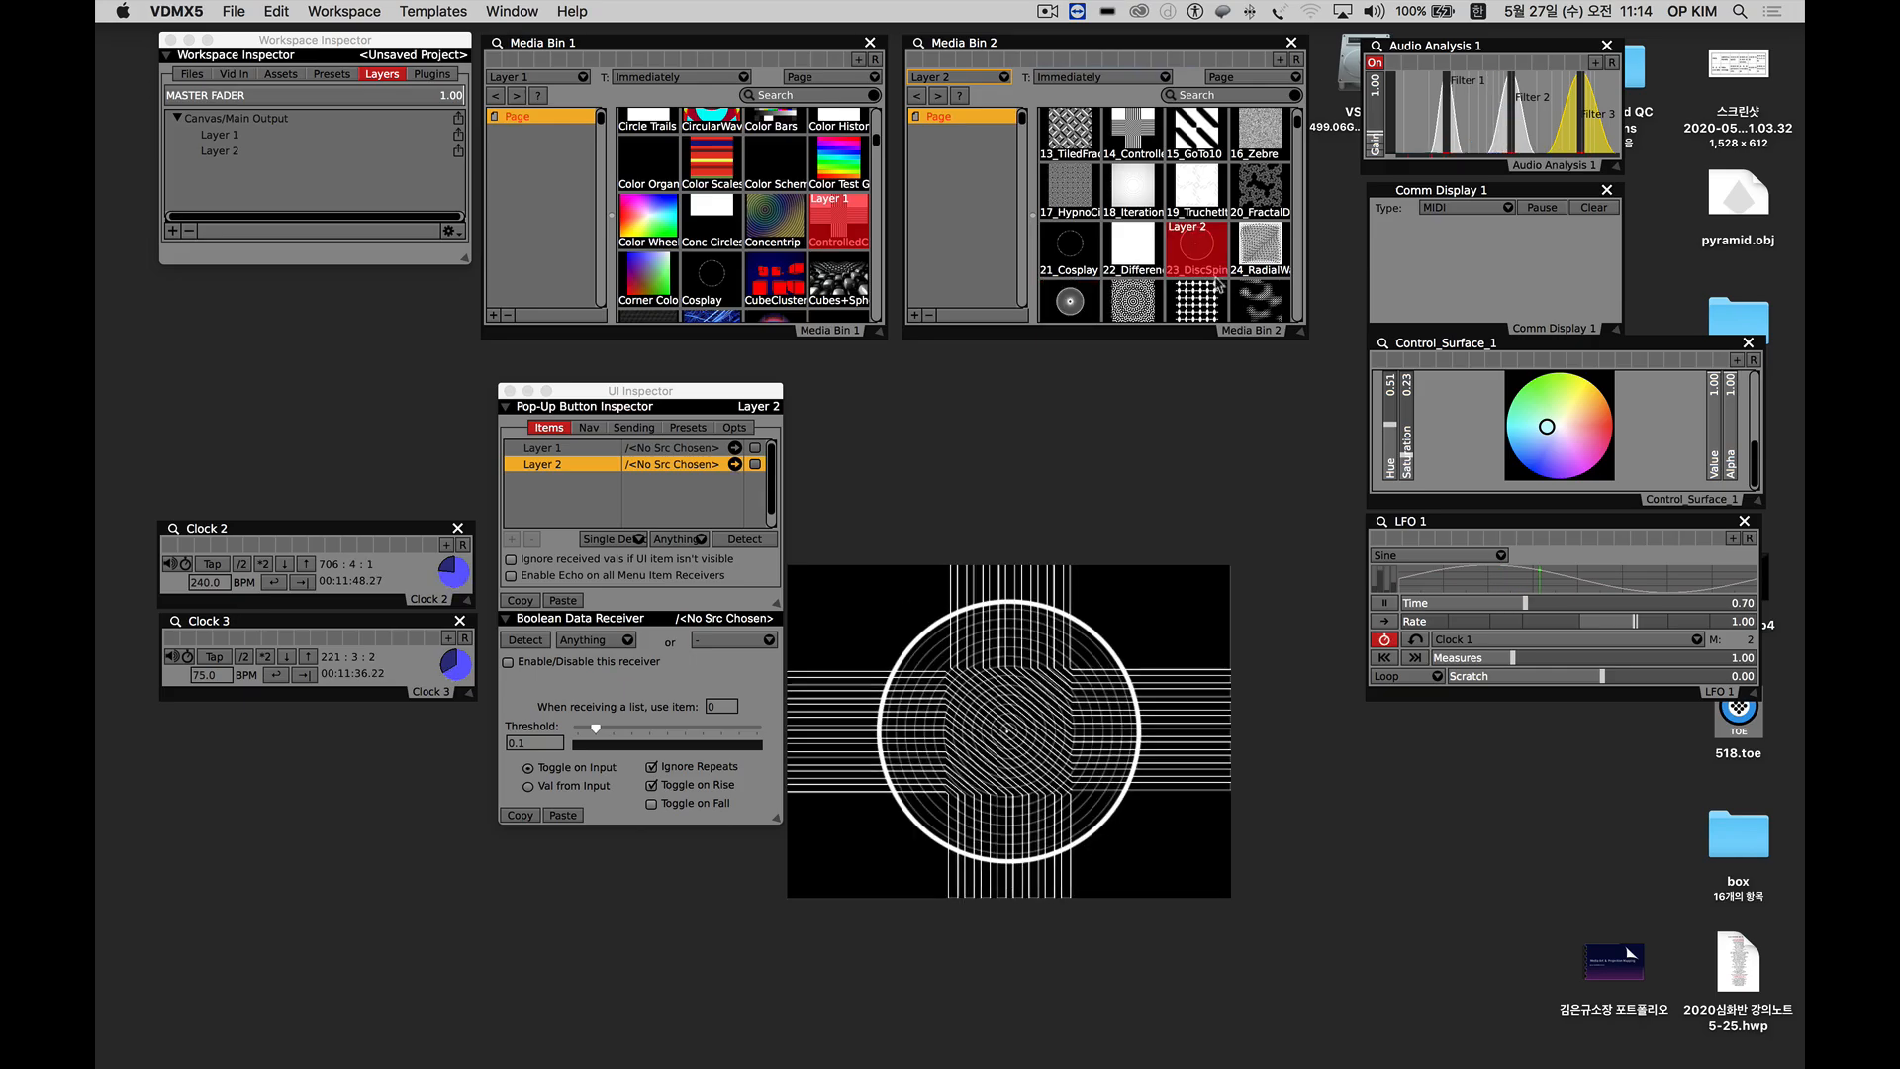
click(1247, 307)
click(1071, 301)
scroll(1148, 252, down, 2)
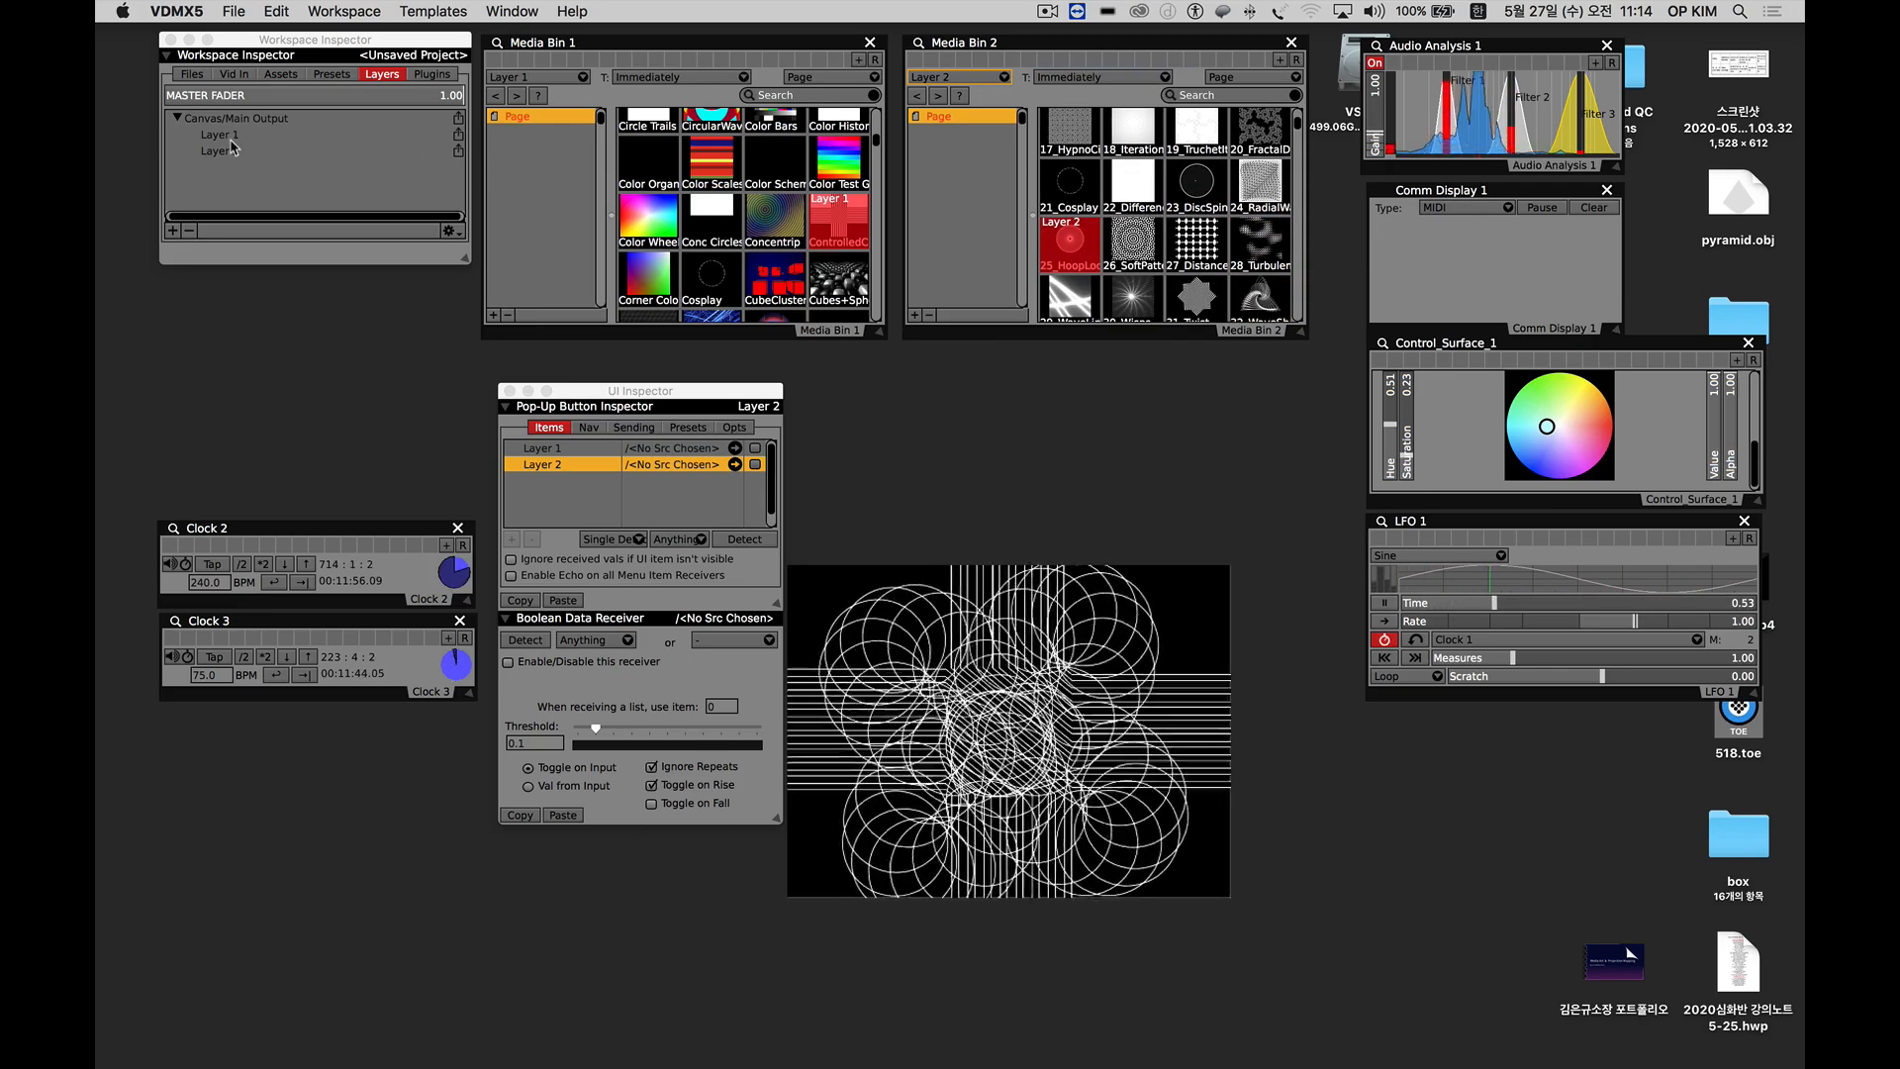
Align the Media Bin 1 and Media Bin 2 windows side by side and keep Layer 2 as Media Bin 2's target.
drag(799, 50, 798, 46)
drag(953, 45, 934, 43)
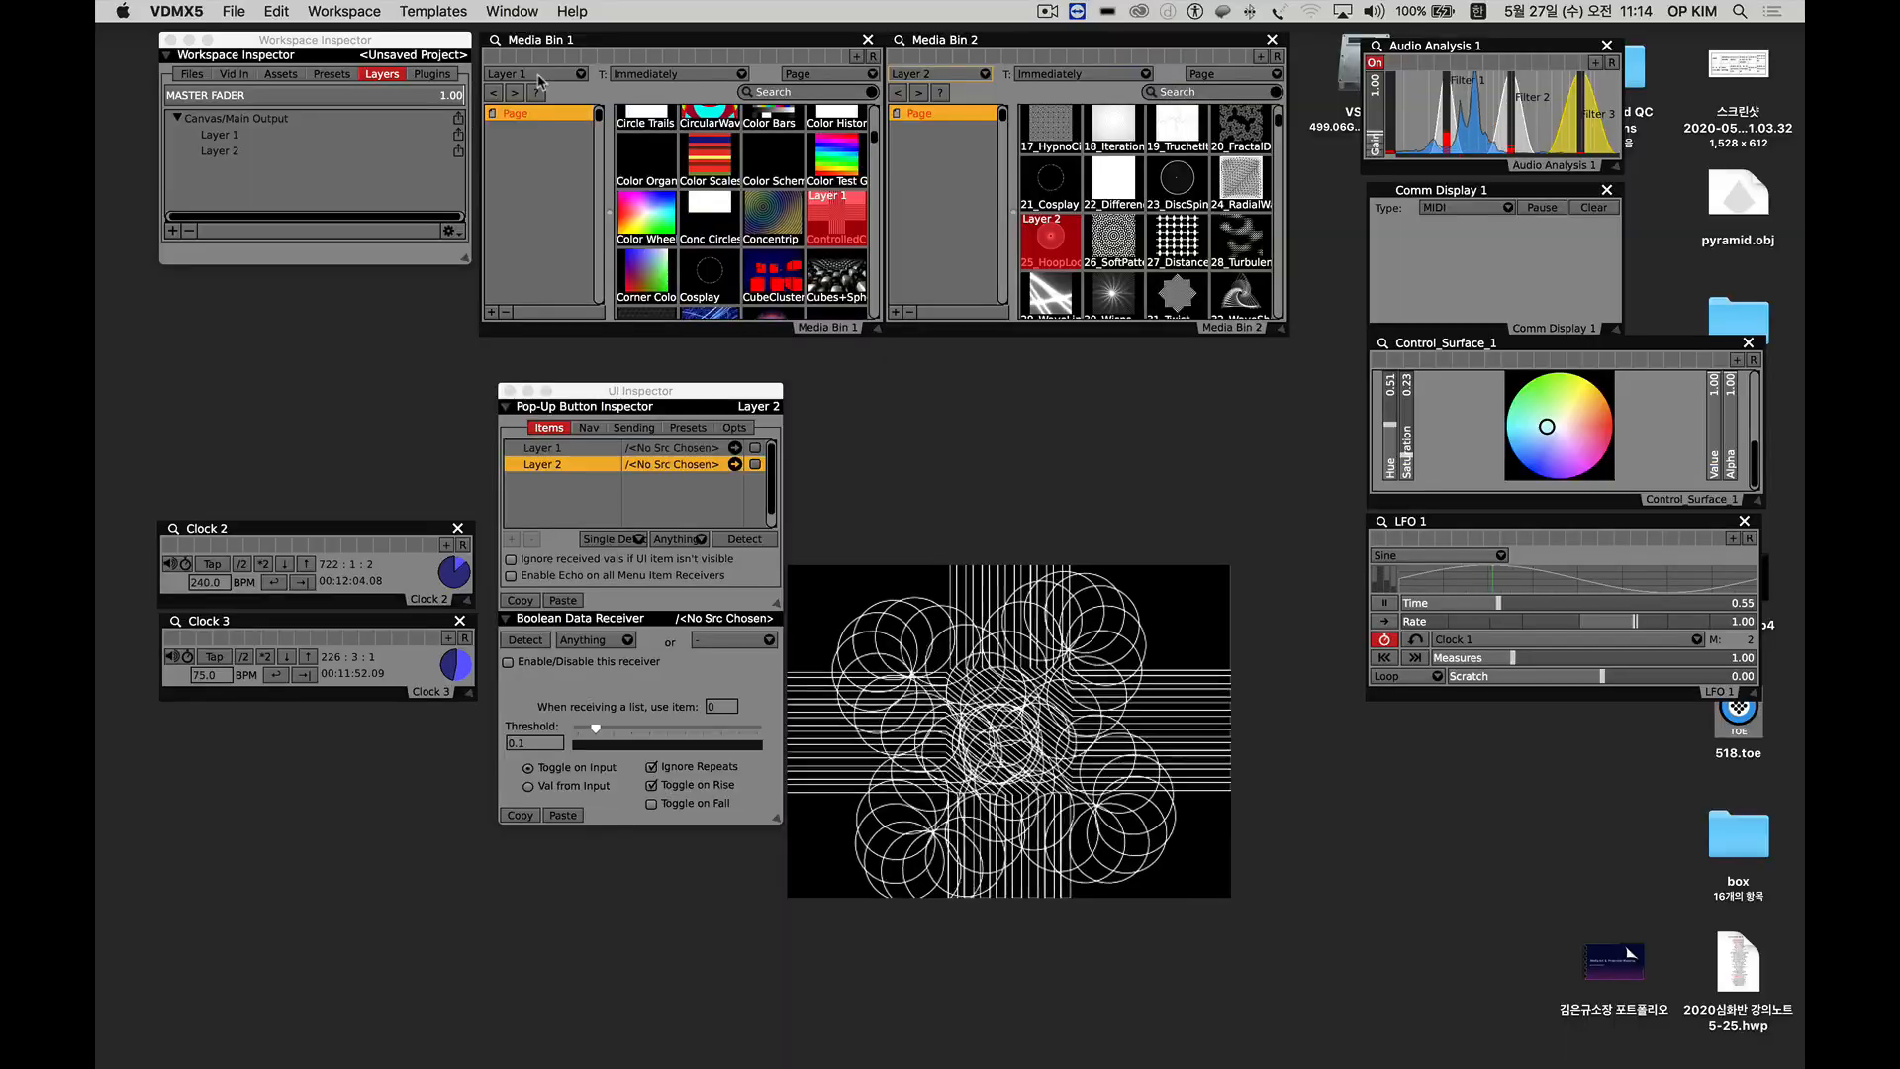
click(913, 77)
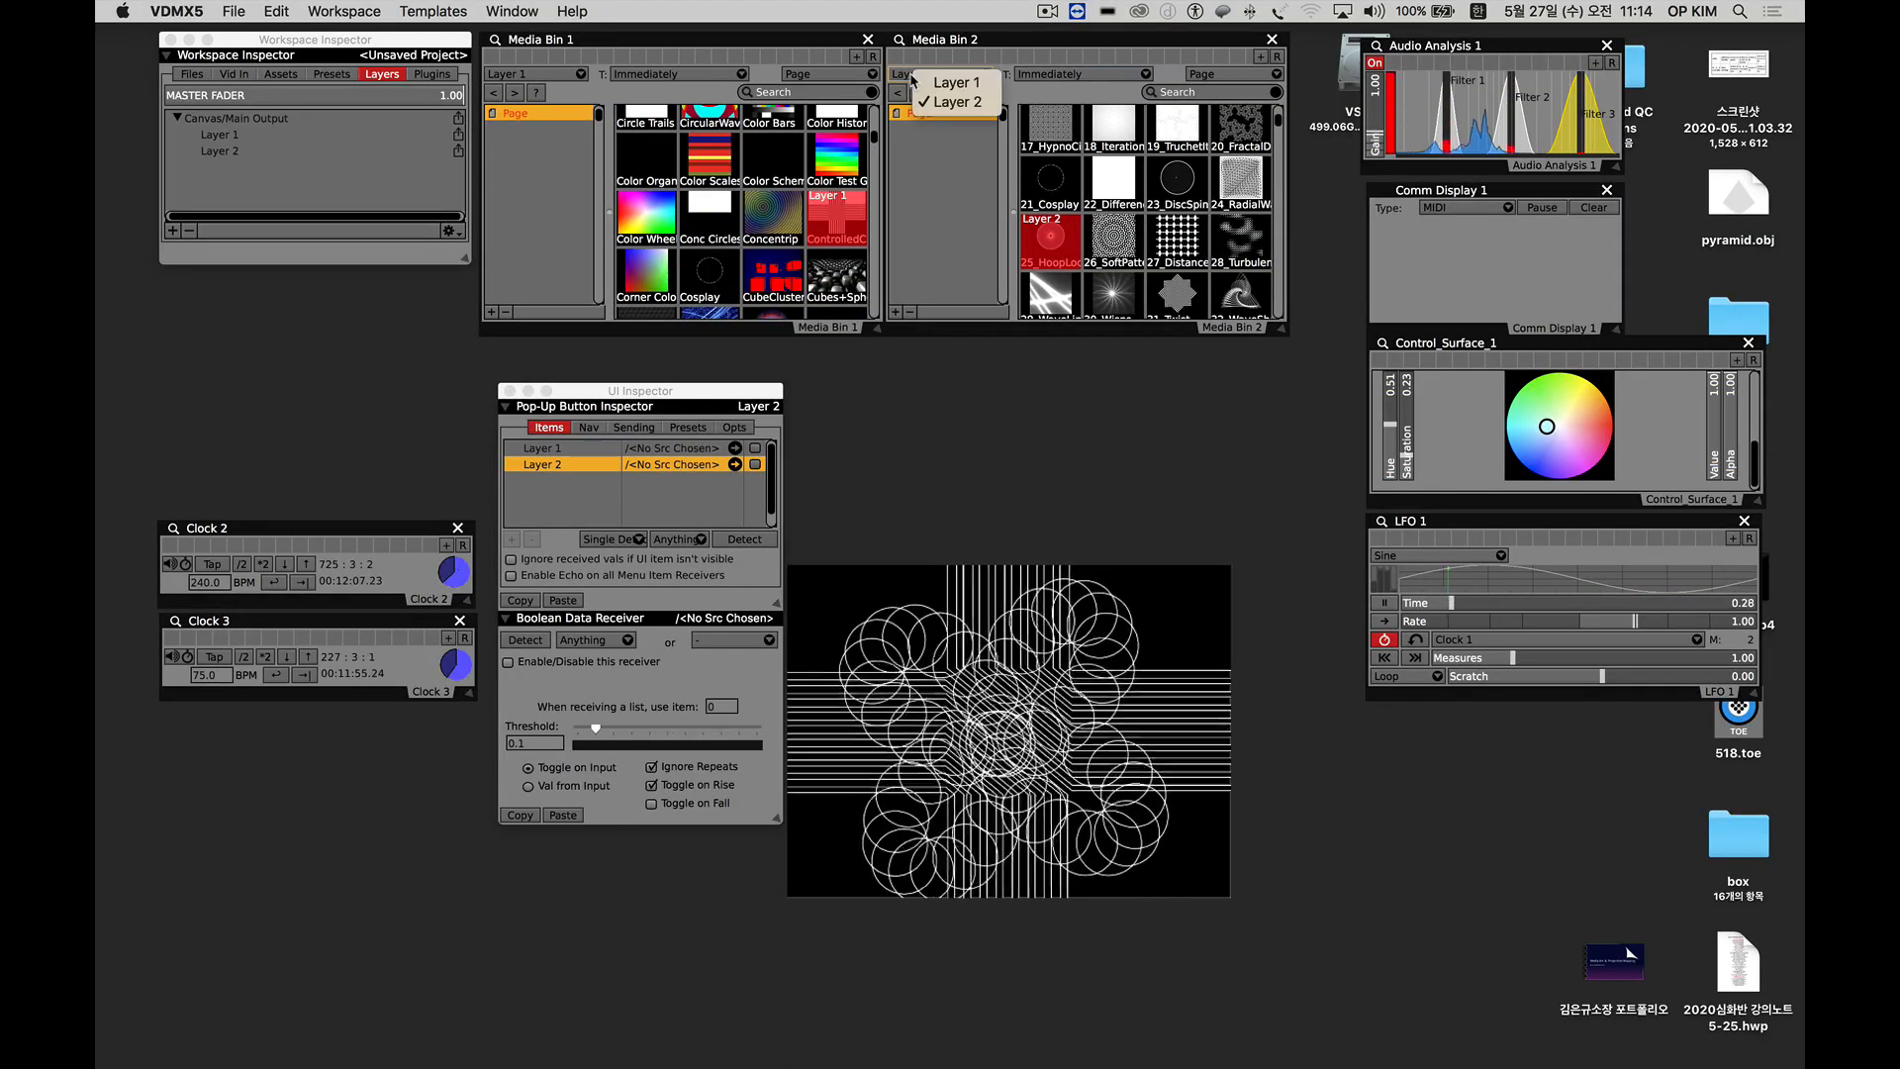
click(948, 103)
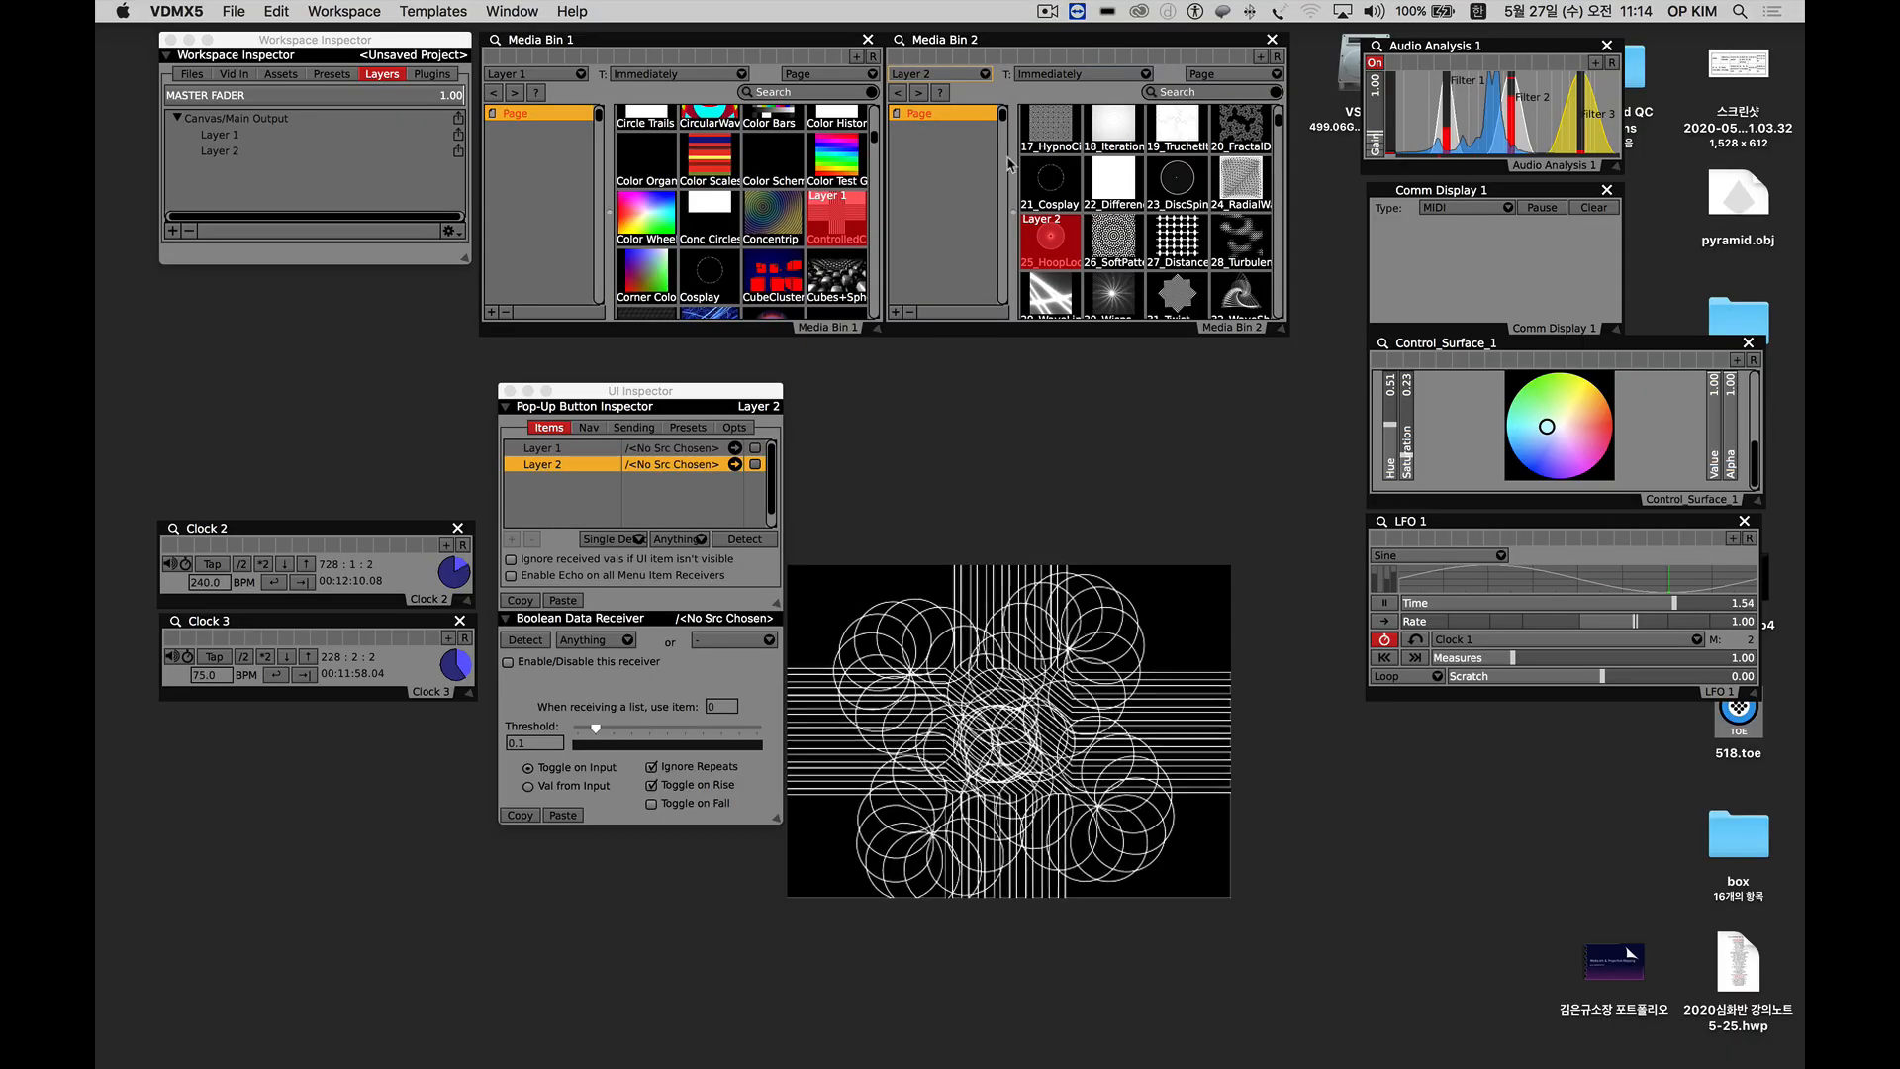
Try source combinations, with 28_Turbulen… and 27_Distance… on Layer 2 and Color Test G… on Layer 1, ending on DimensionM… over 37_CircleSp….
click(1236, 245)
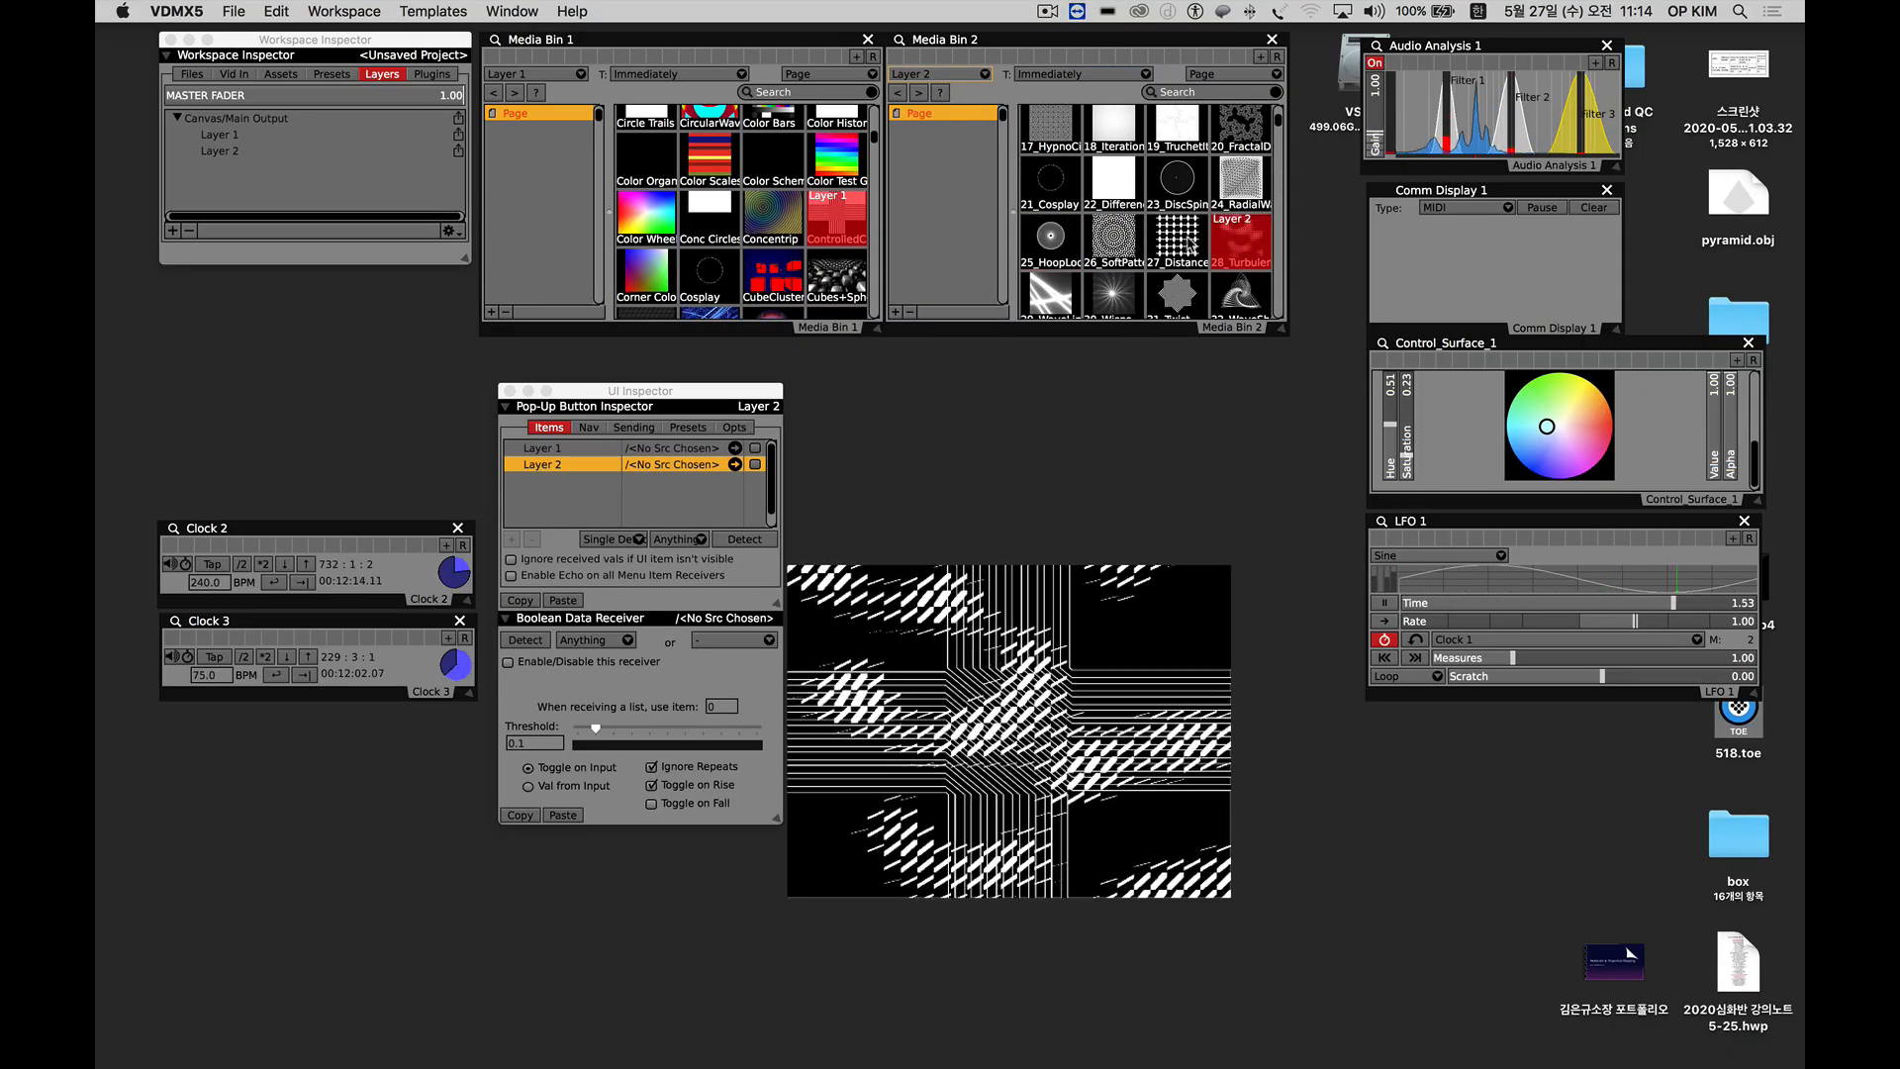
click(1177, 238)
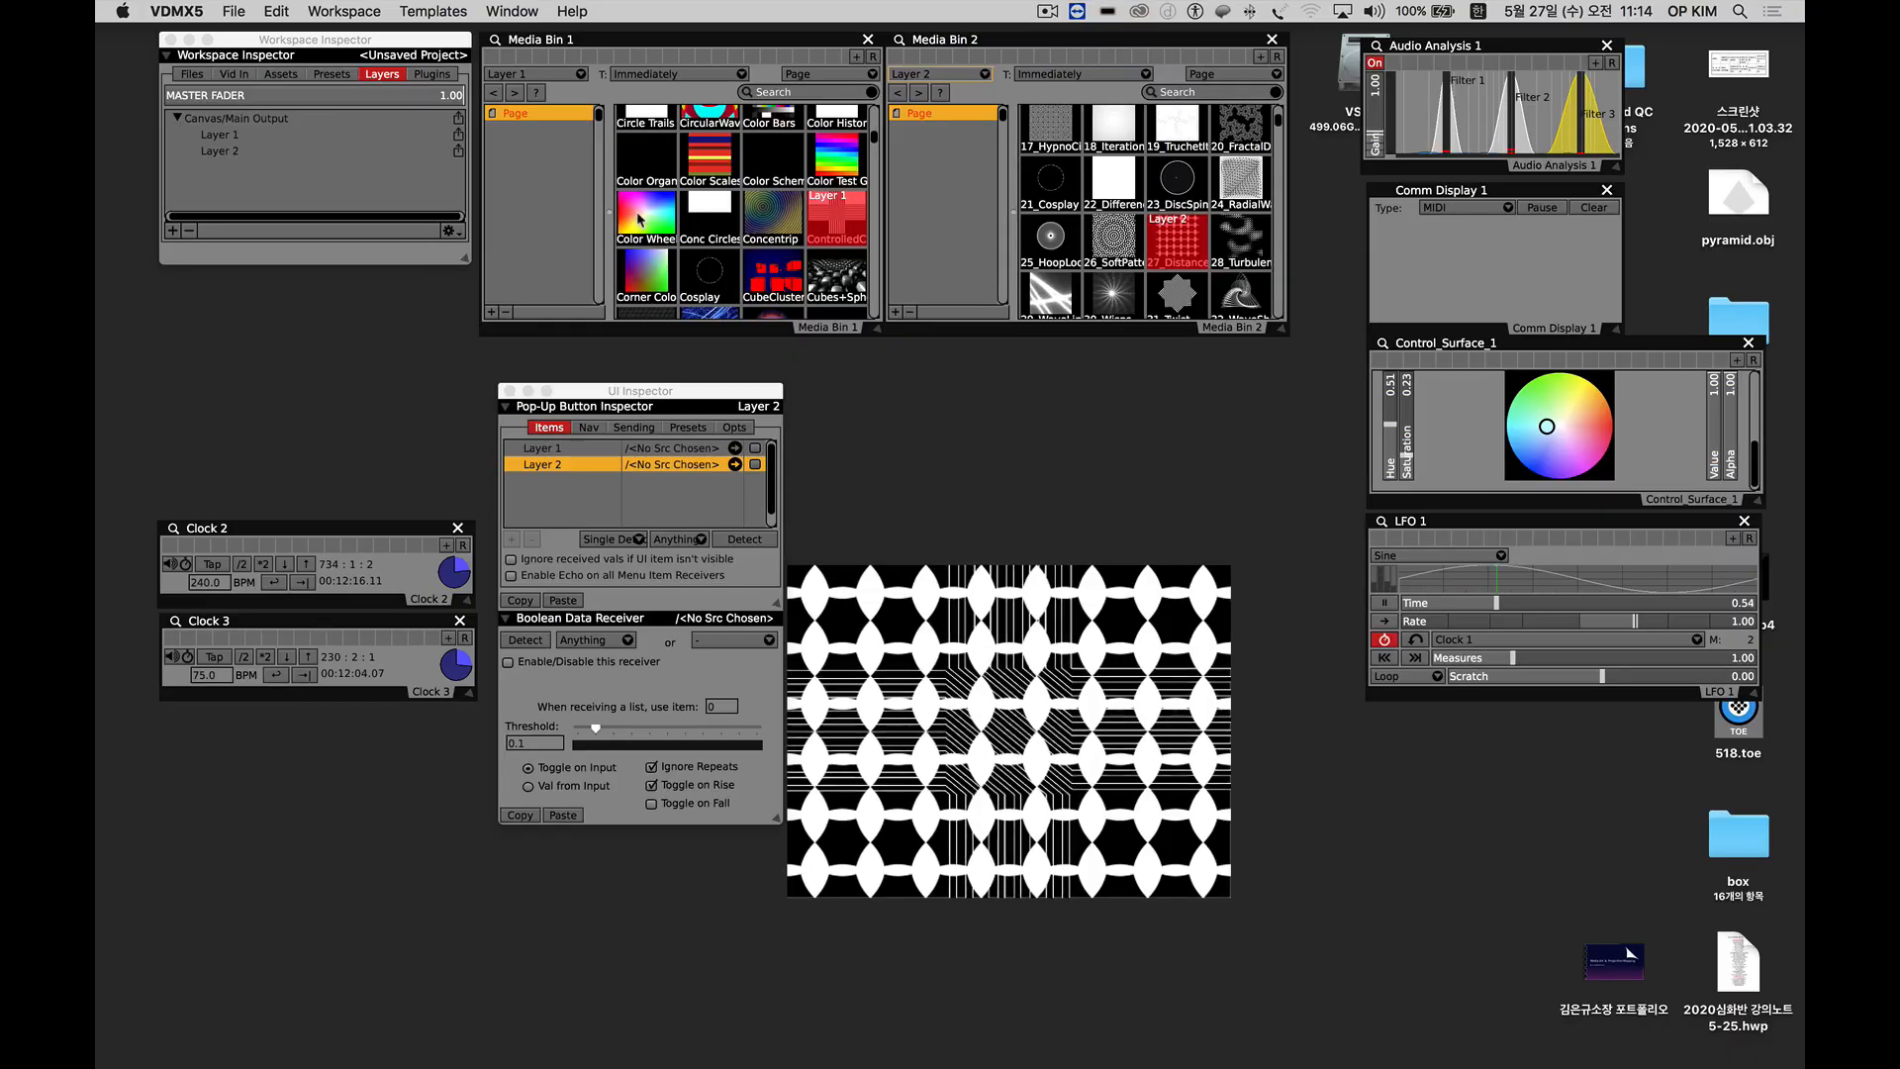
click(829, 170)
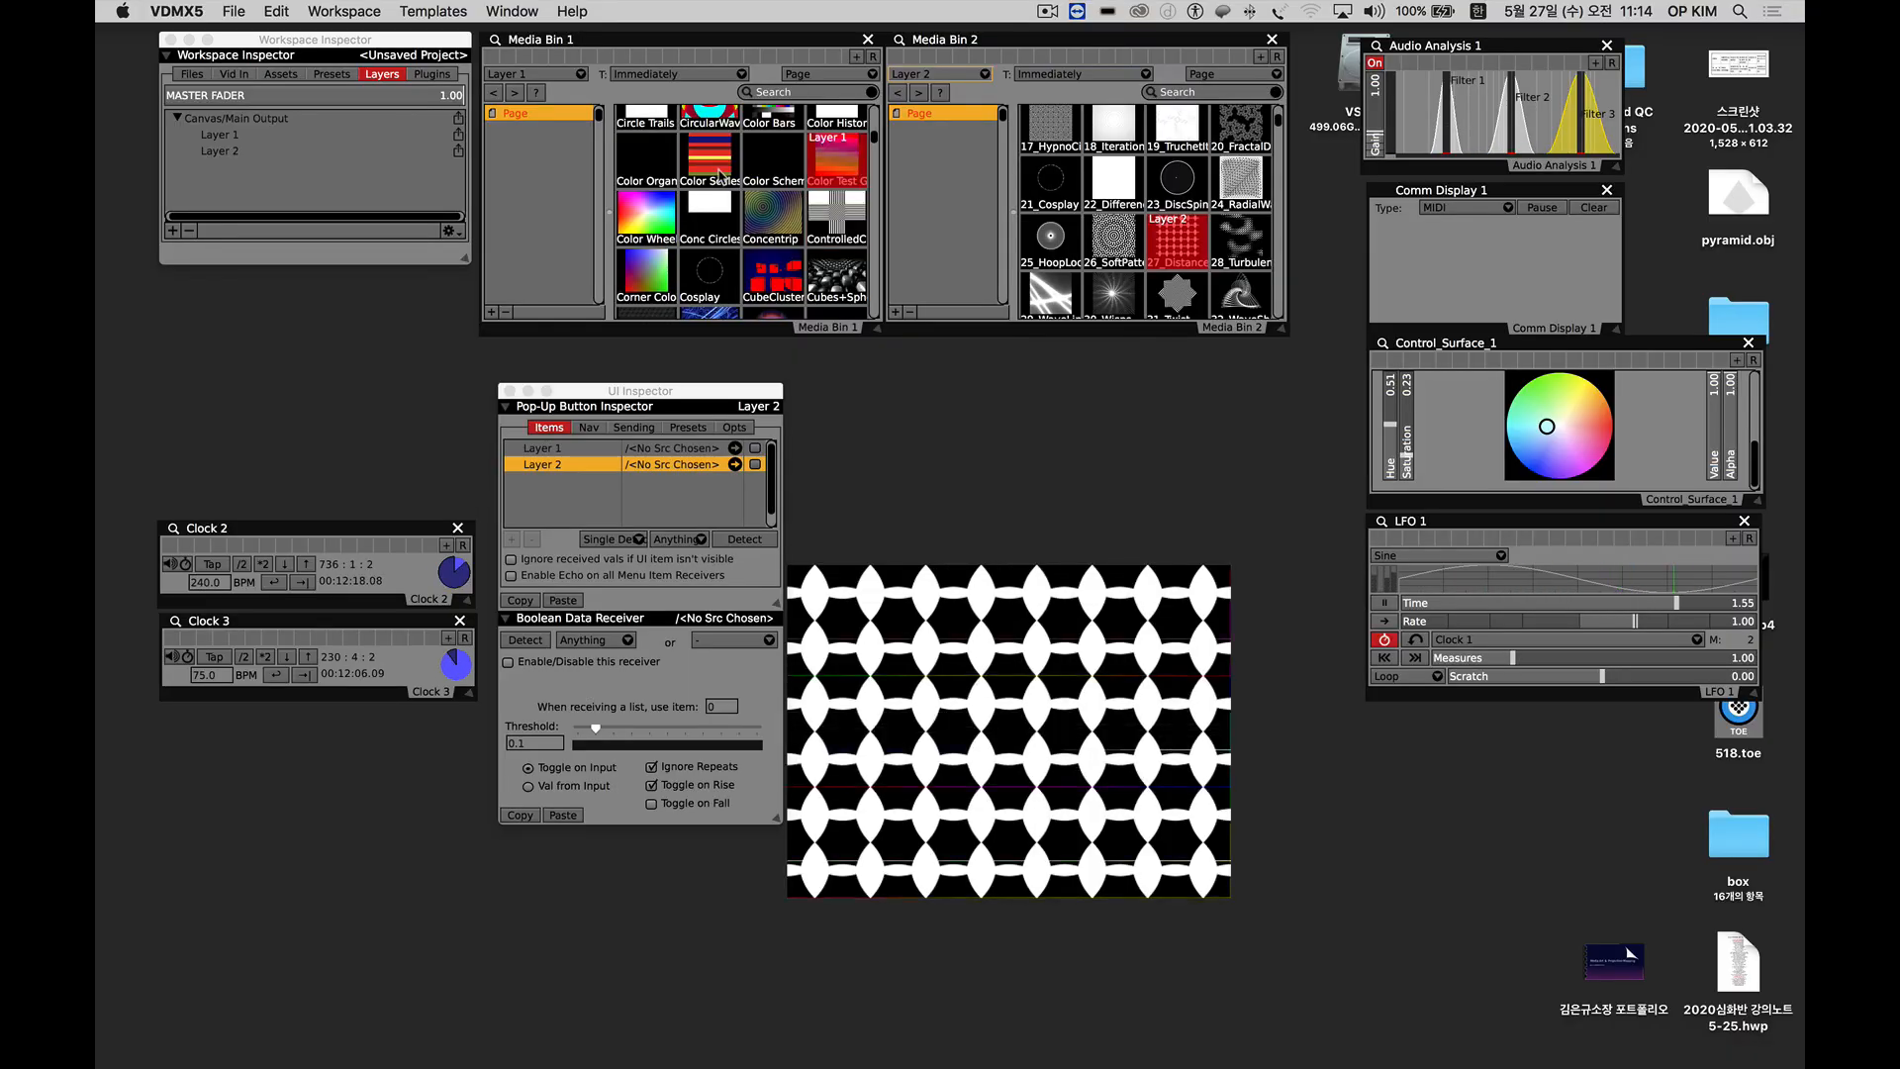
scroll(743, 198, down, 5)
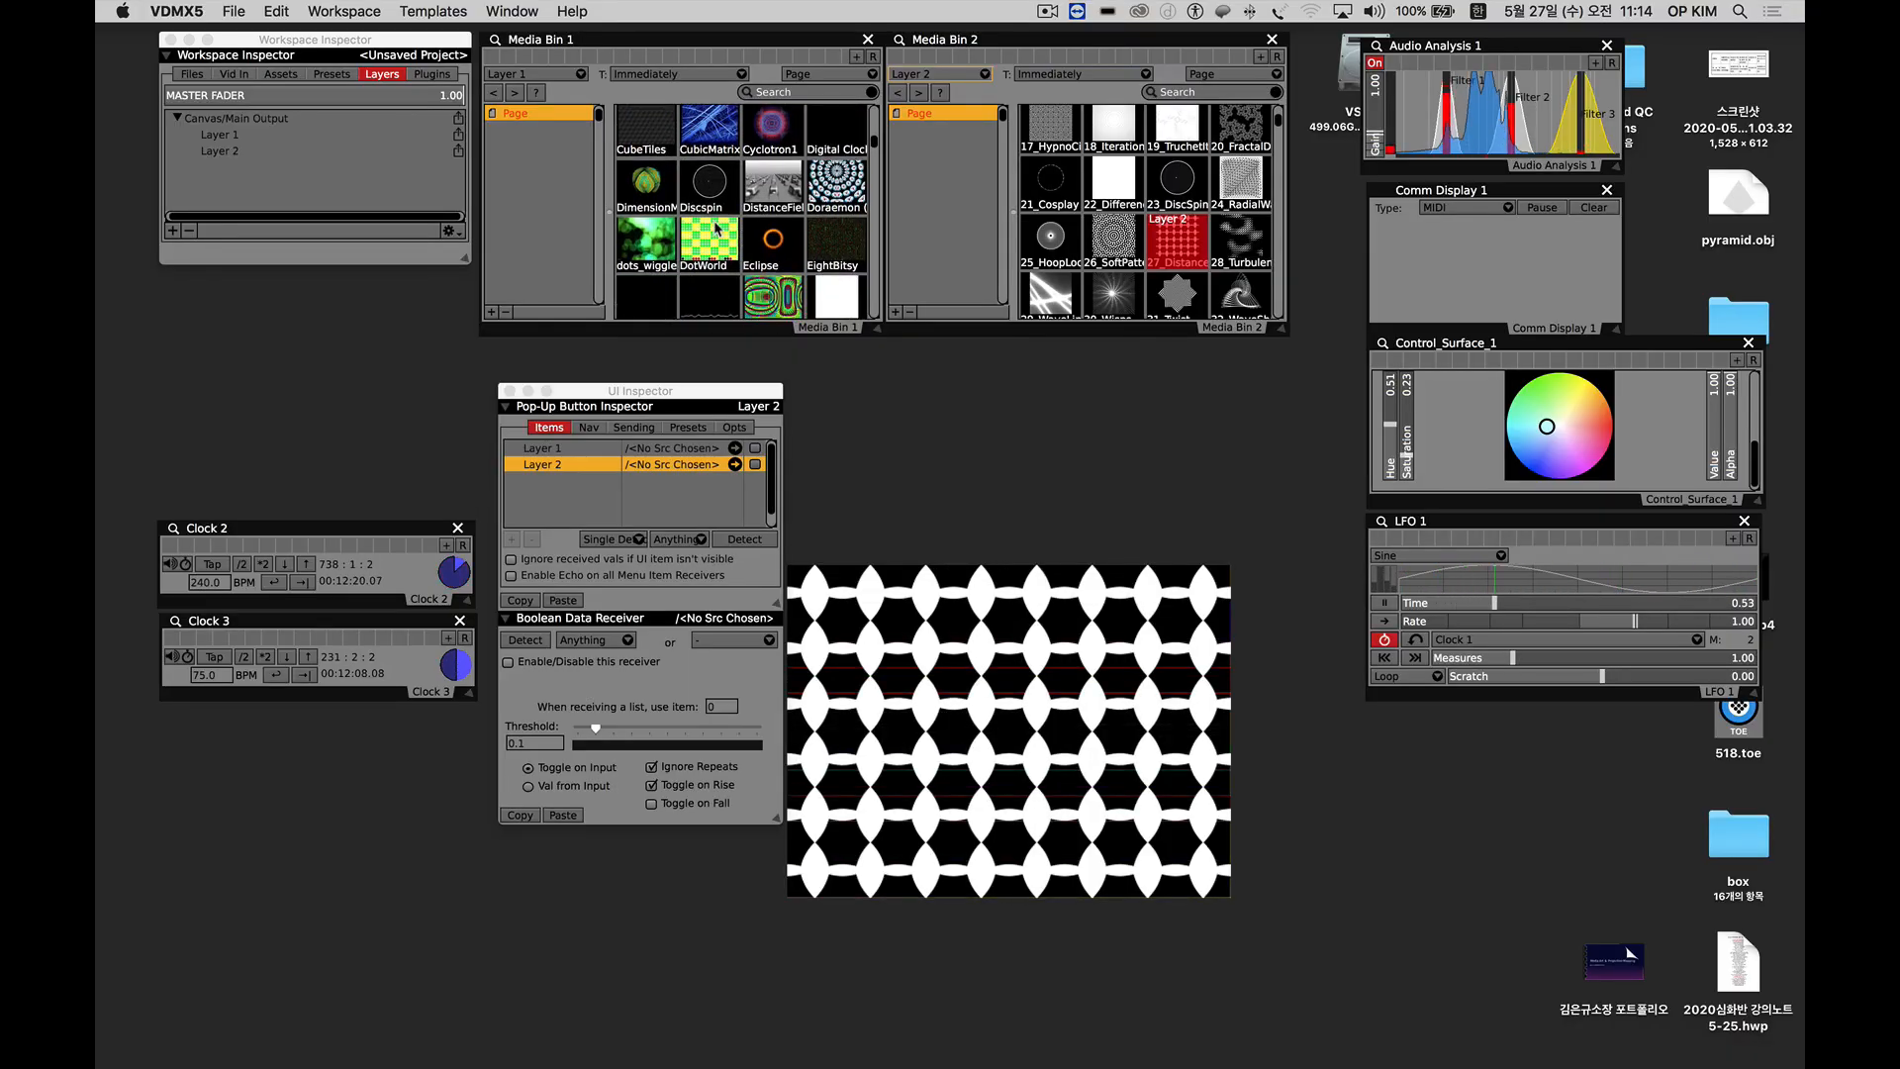
click(709, 241)
click(1052, 240)
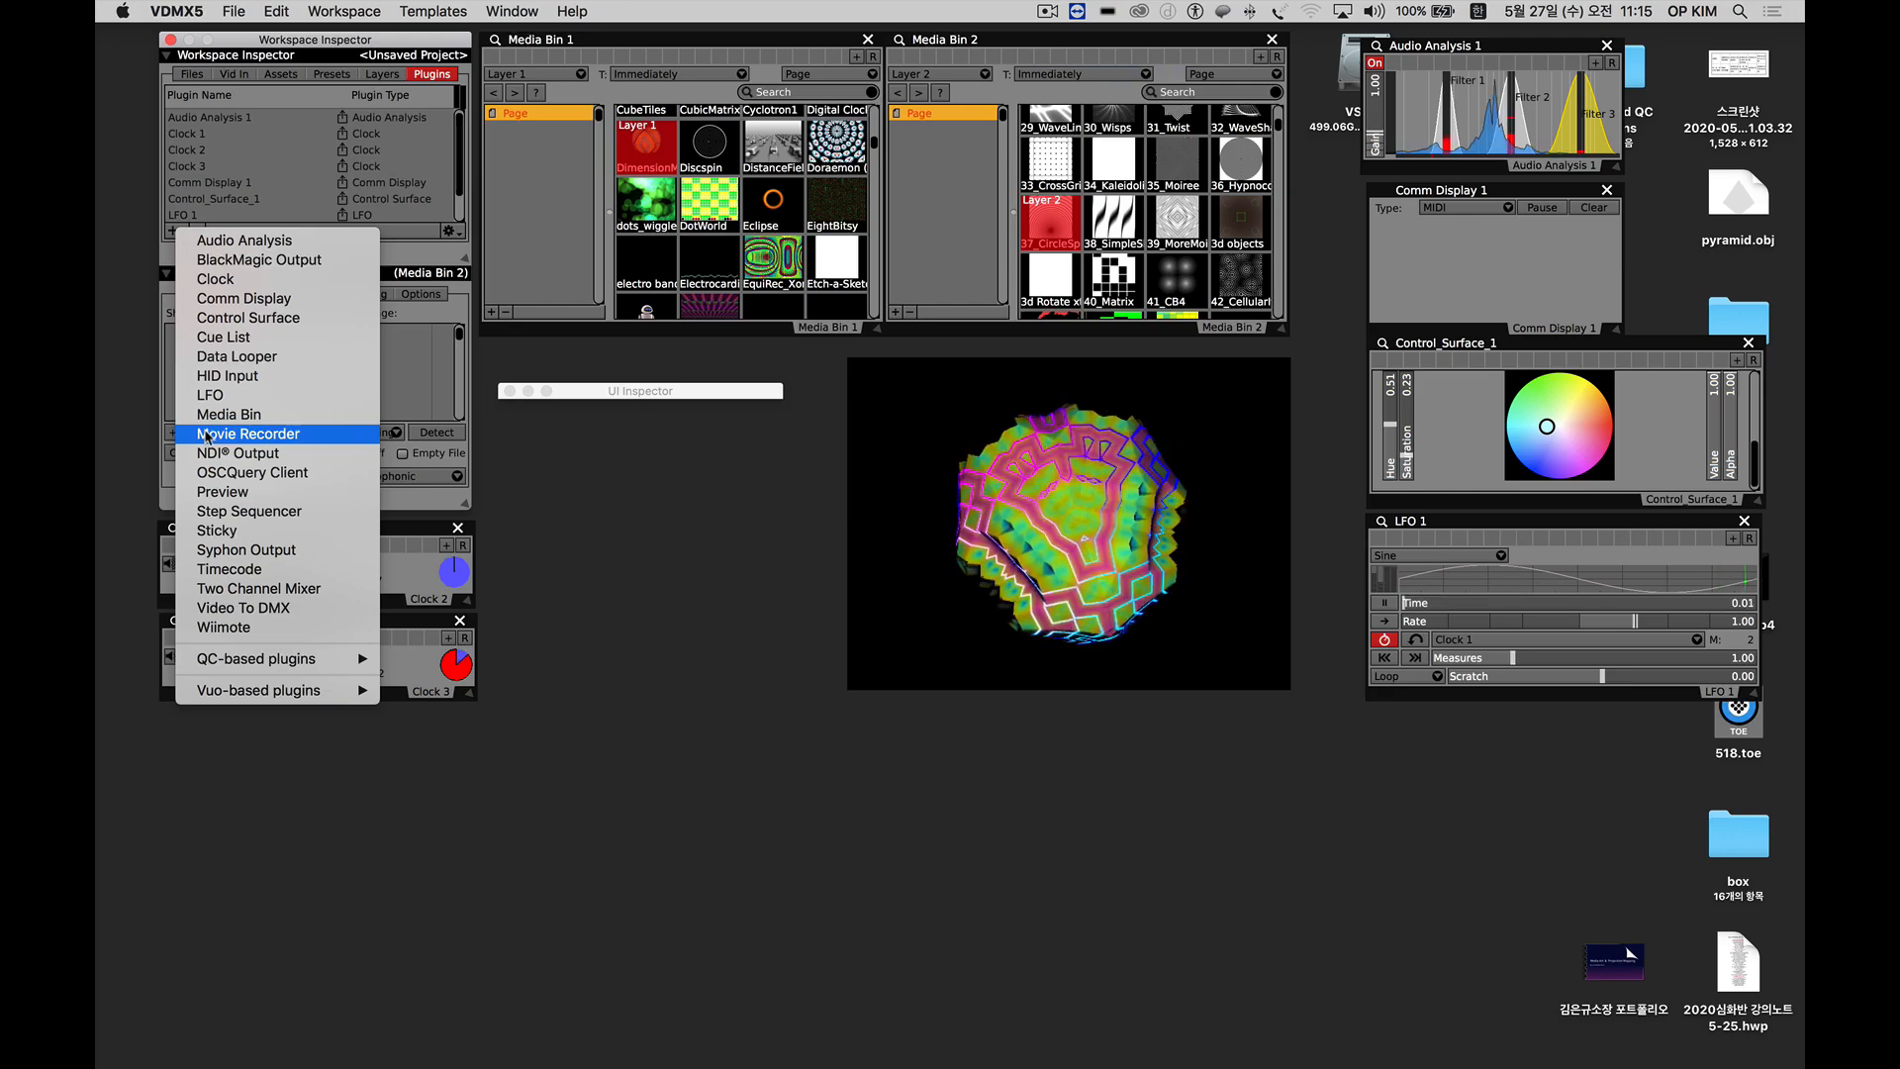
Add a Movie Recorder plugin to the workspace.
click(208, 435)
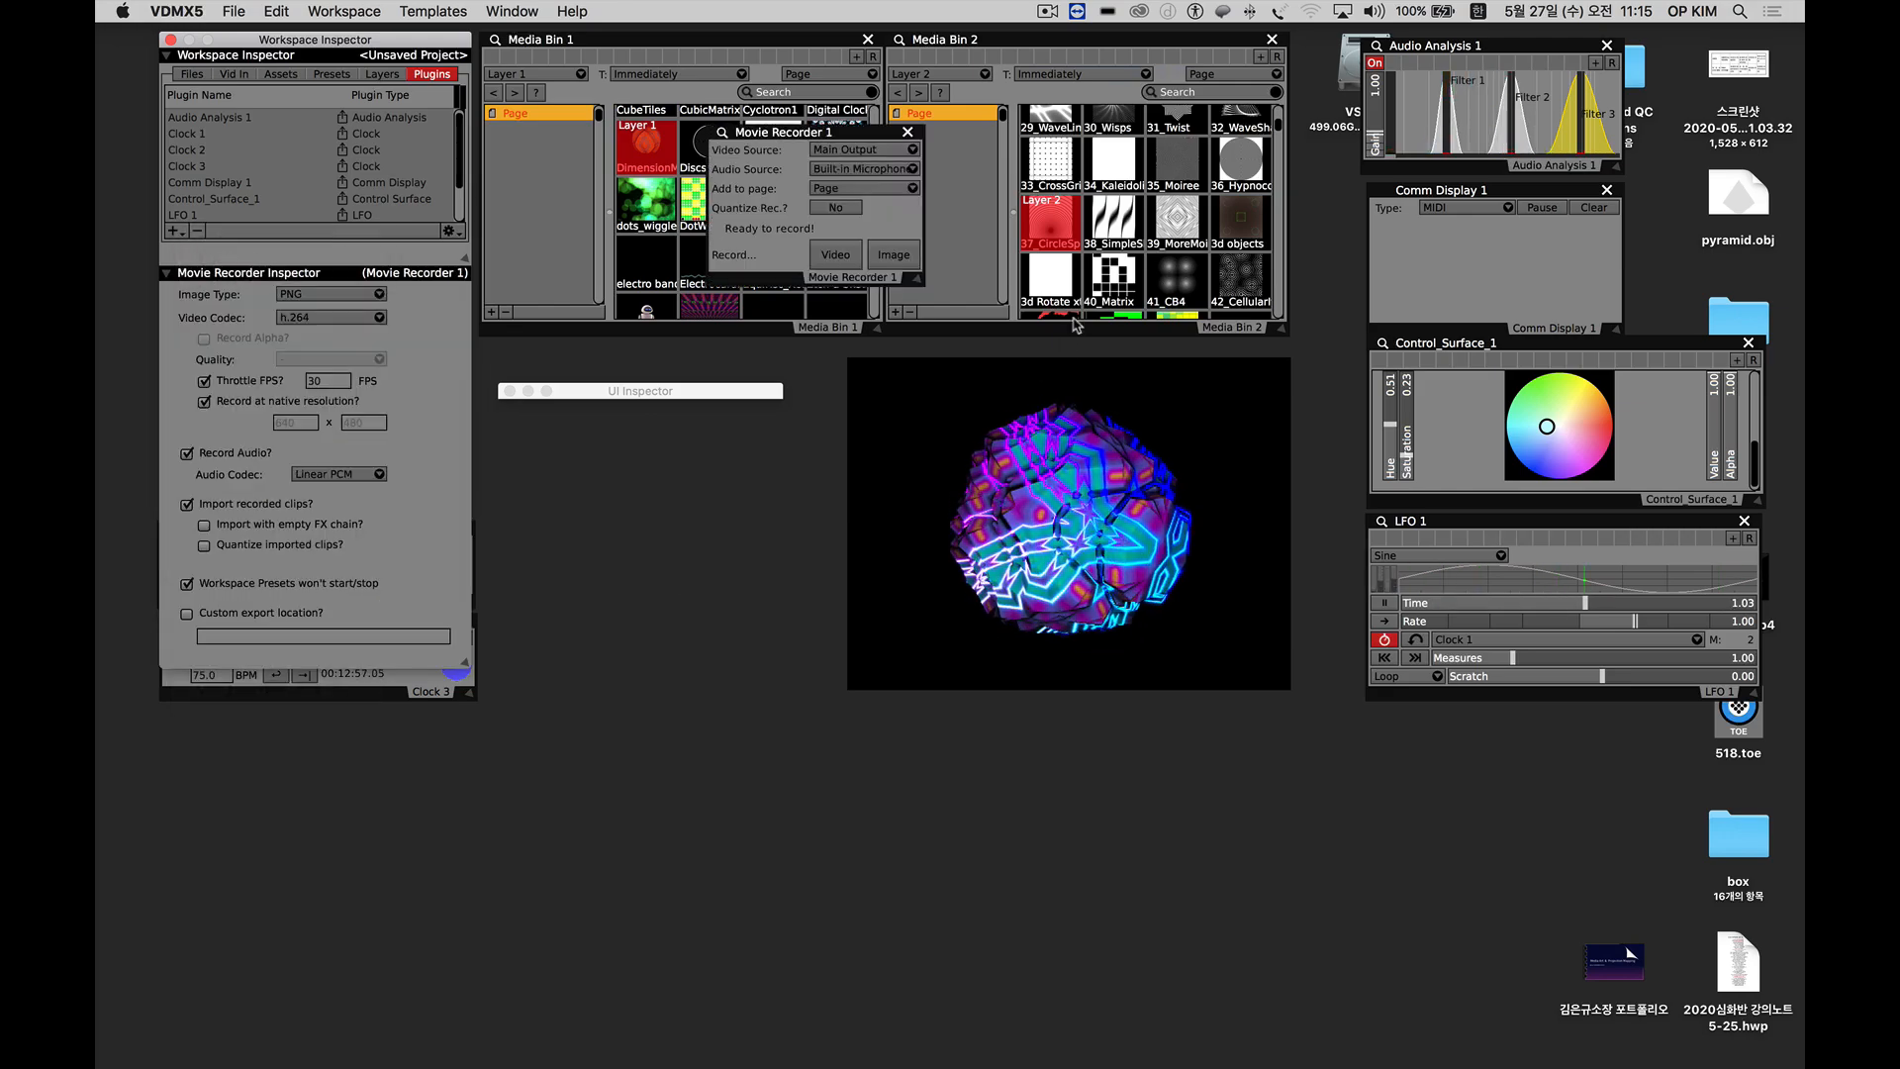
Cycle Layer 2 through 40_Matrix, 41_CB4, 42_Cellular…, Cable+Cyli… and Calm Water from Media Bin 2.
click(1097, 286)
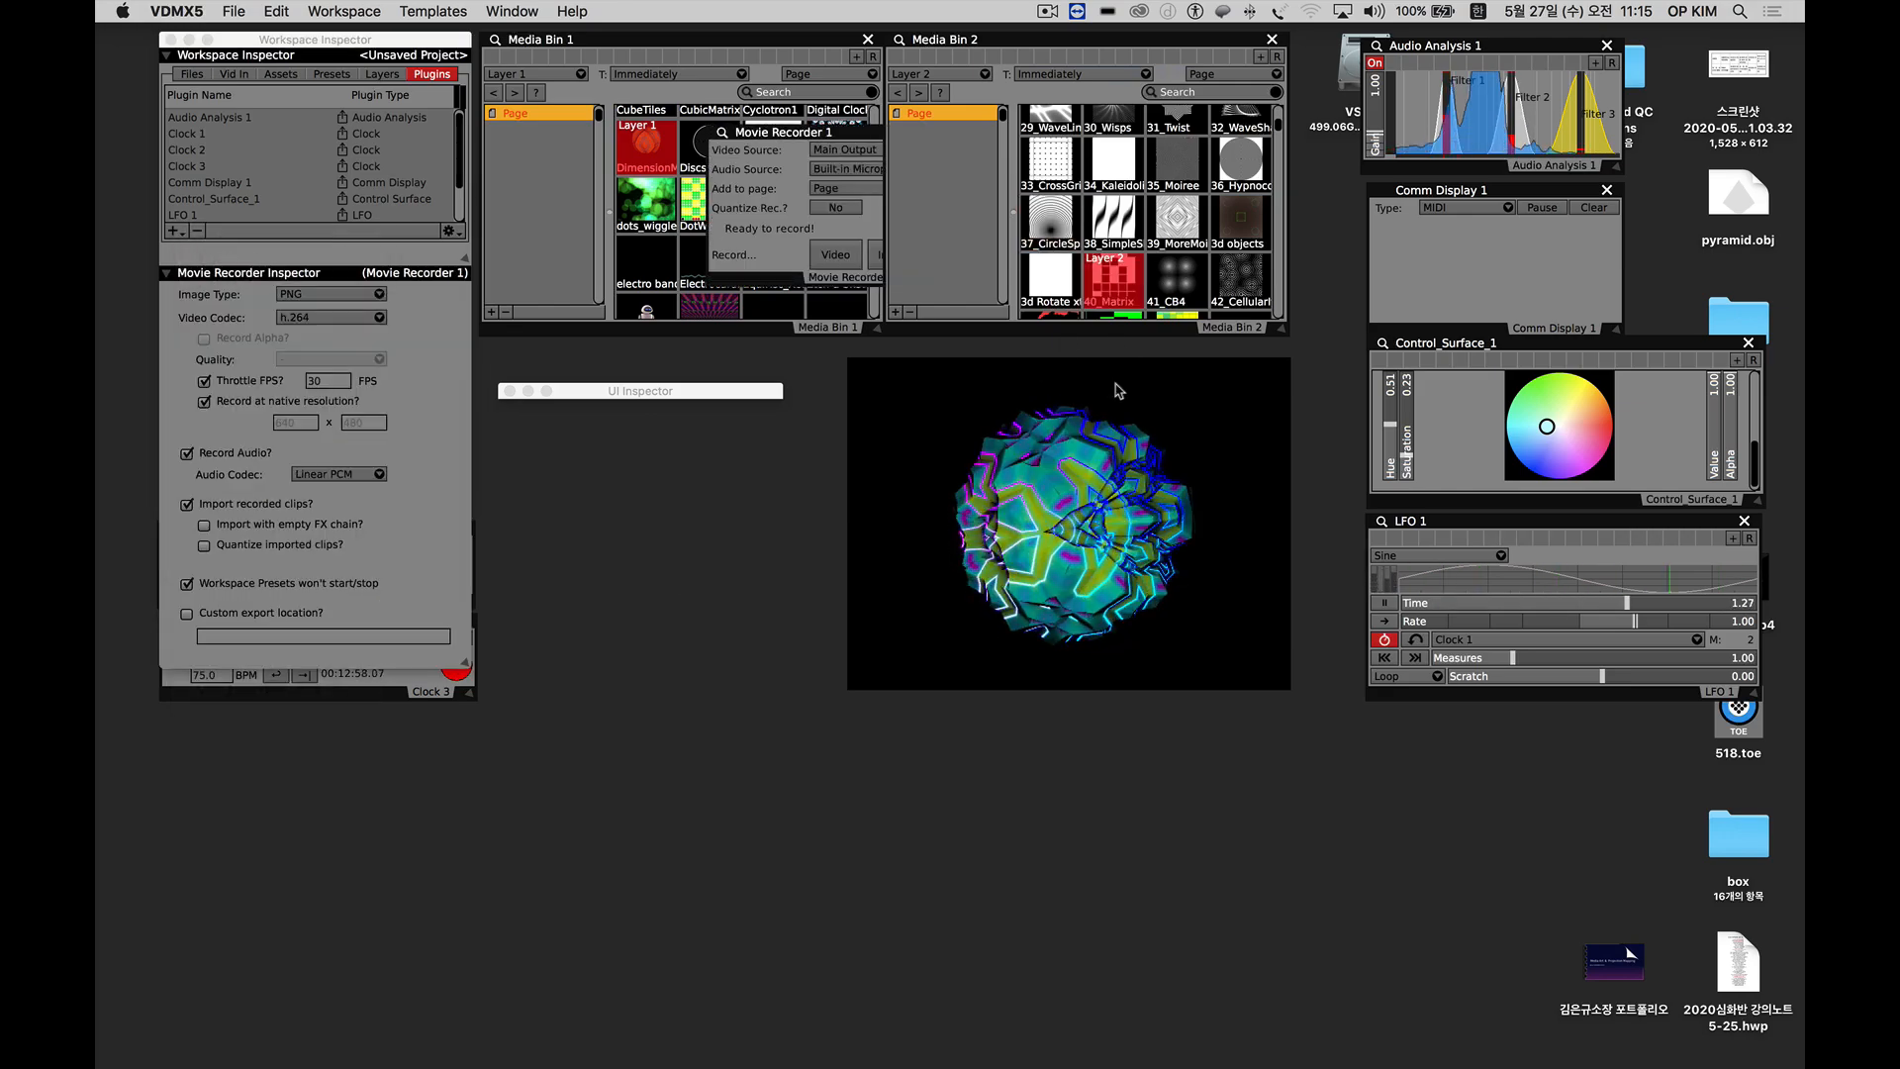
click(1177, 281)
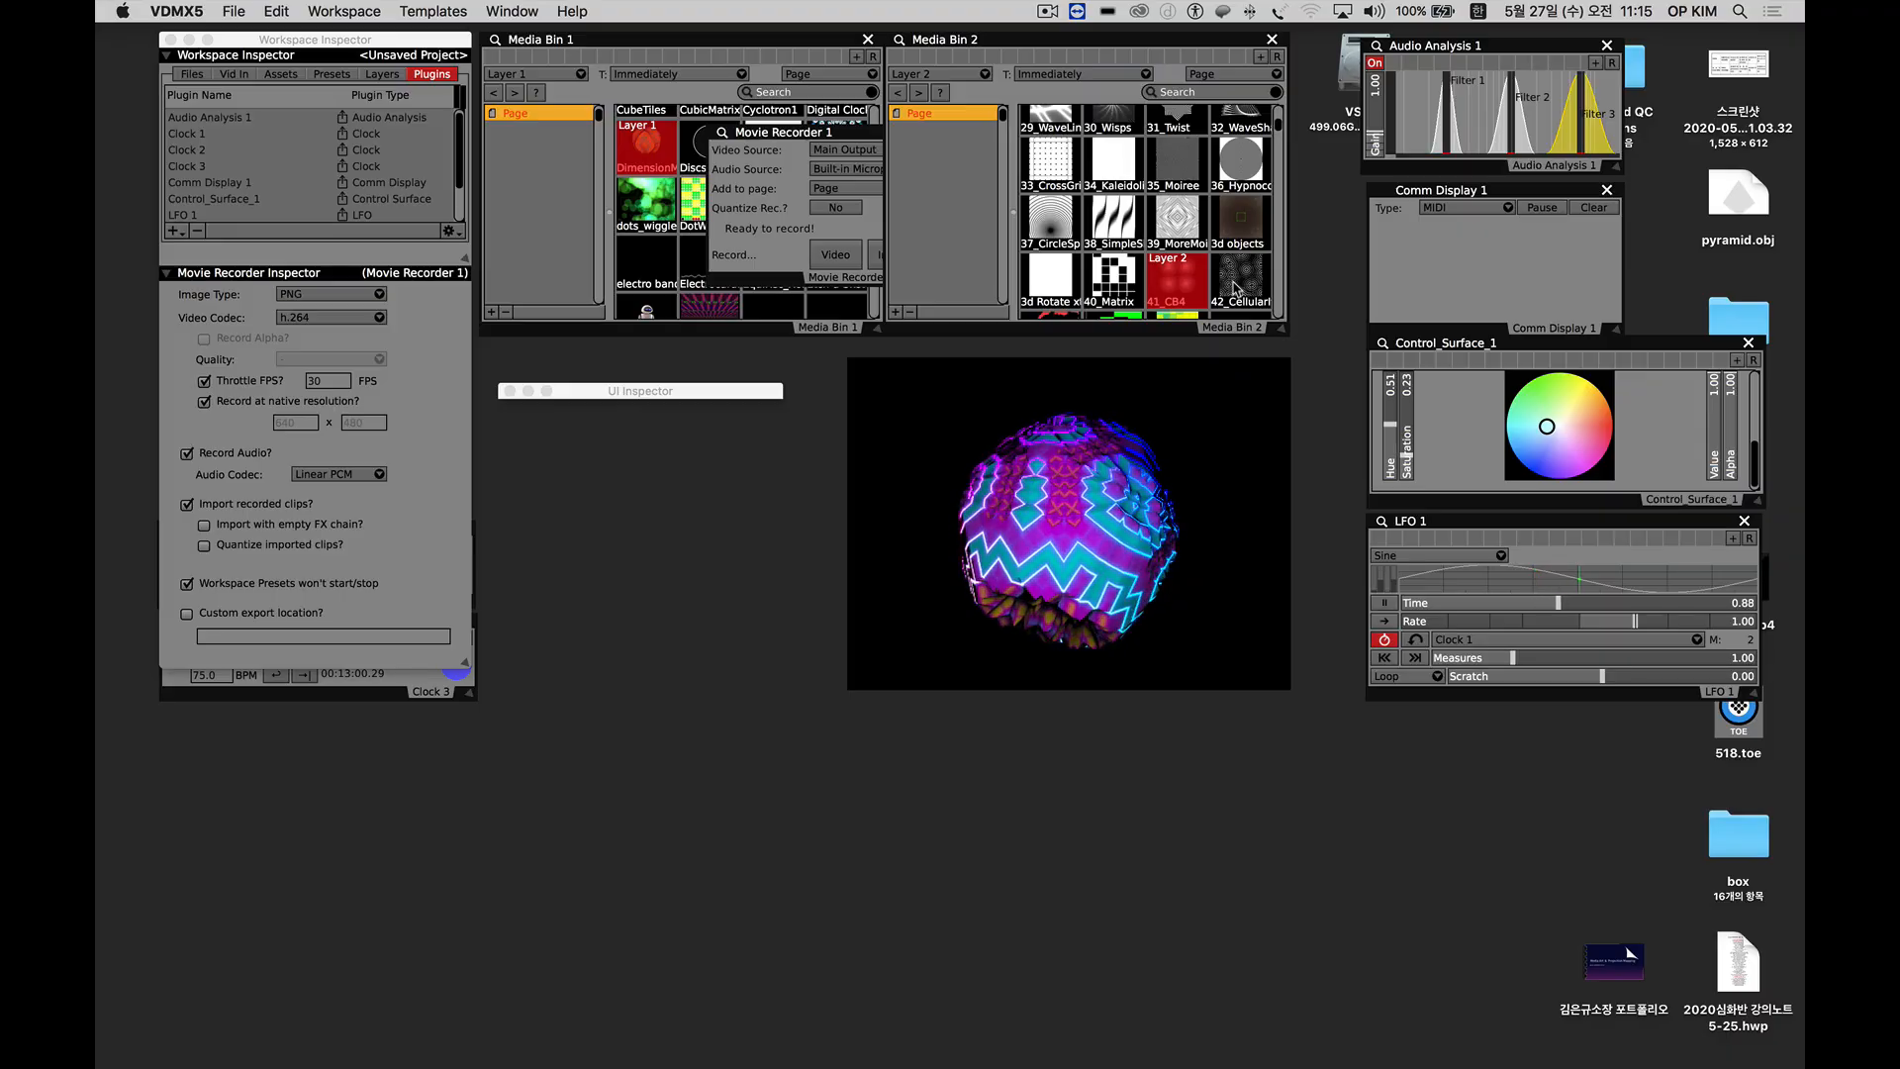
click(1236, 285)
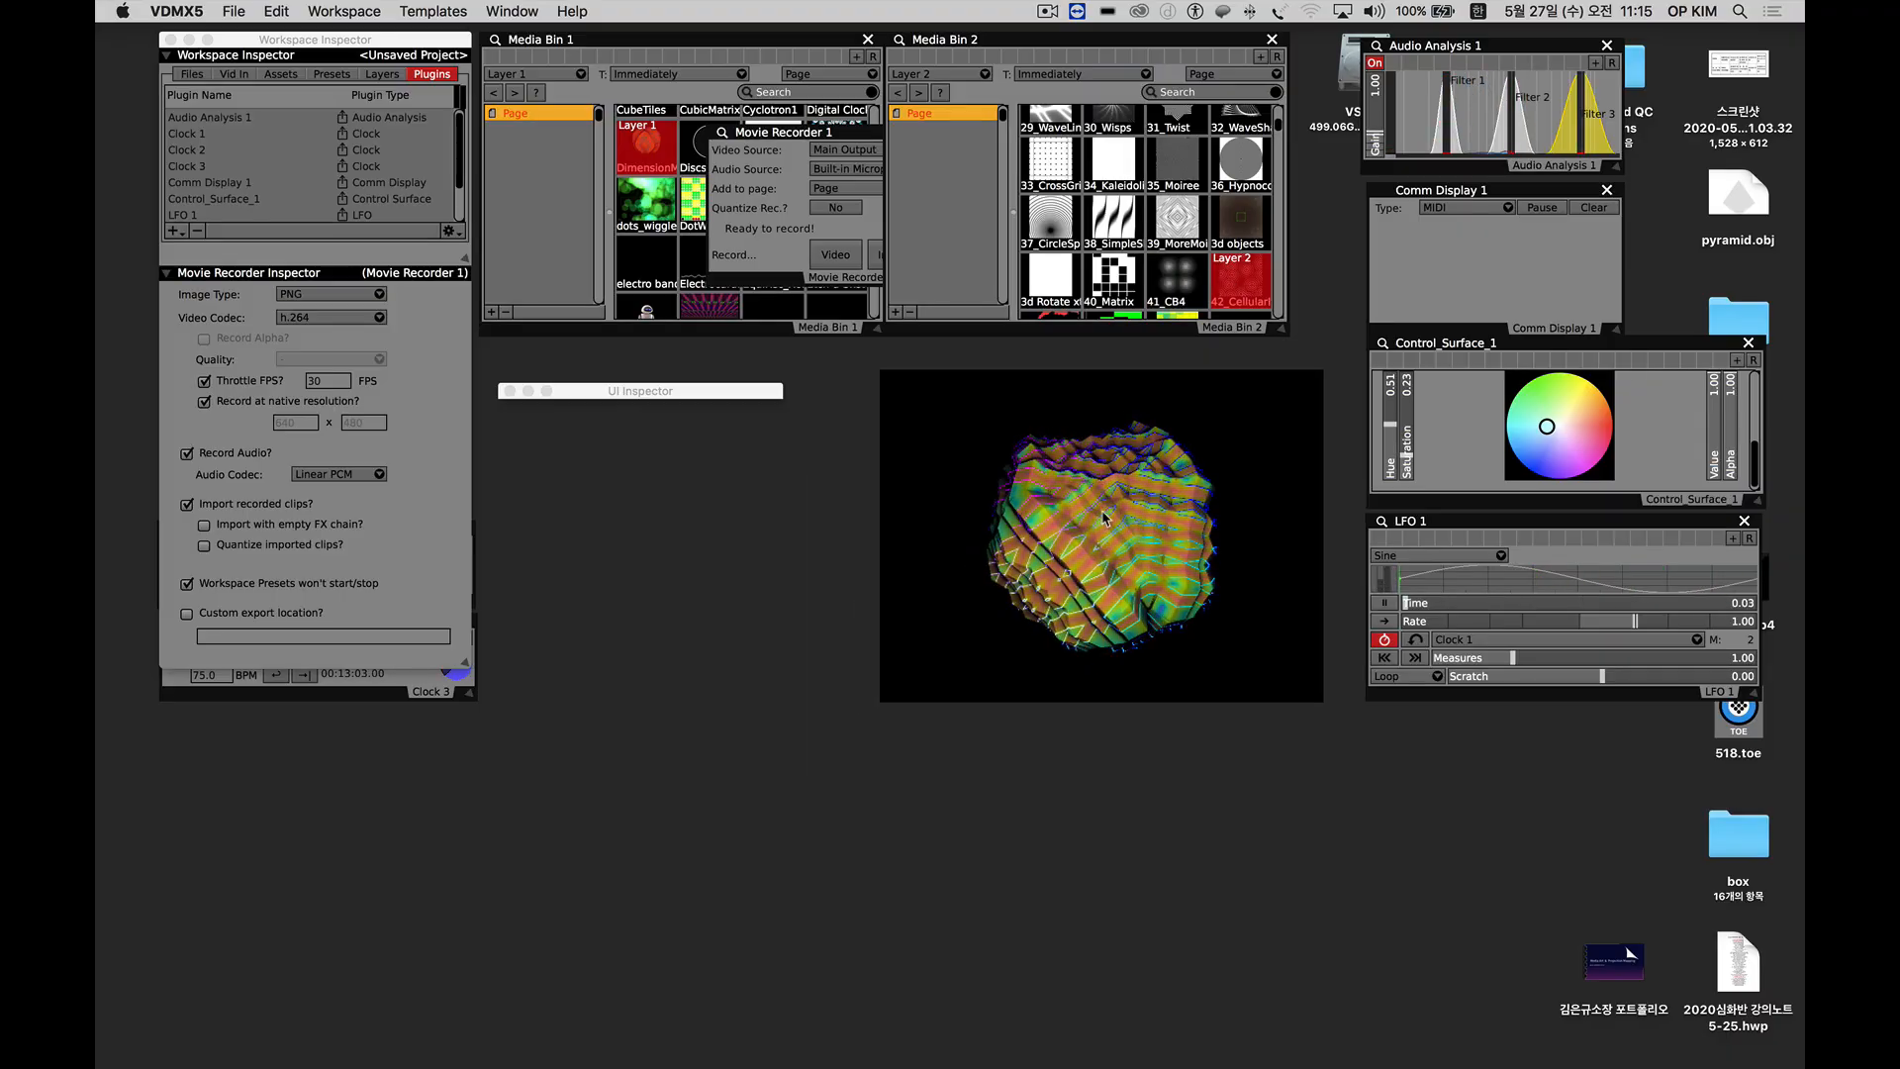
scroll(1231, 217, down, 5)
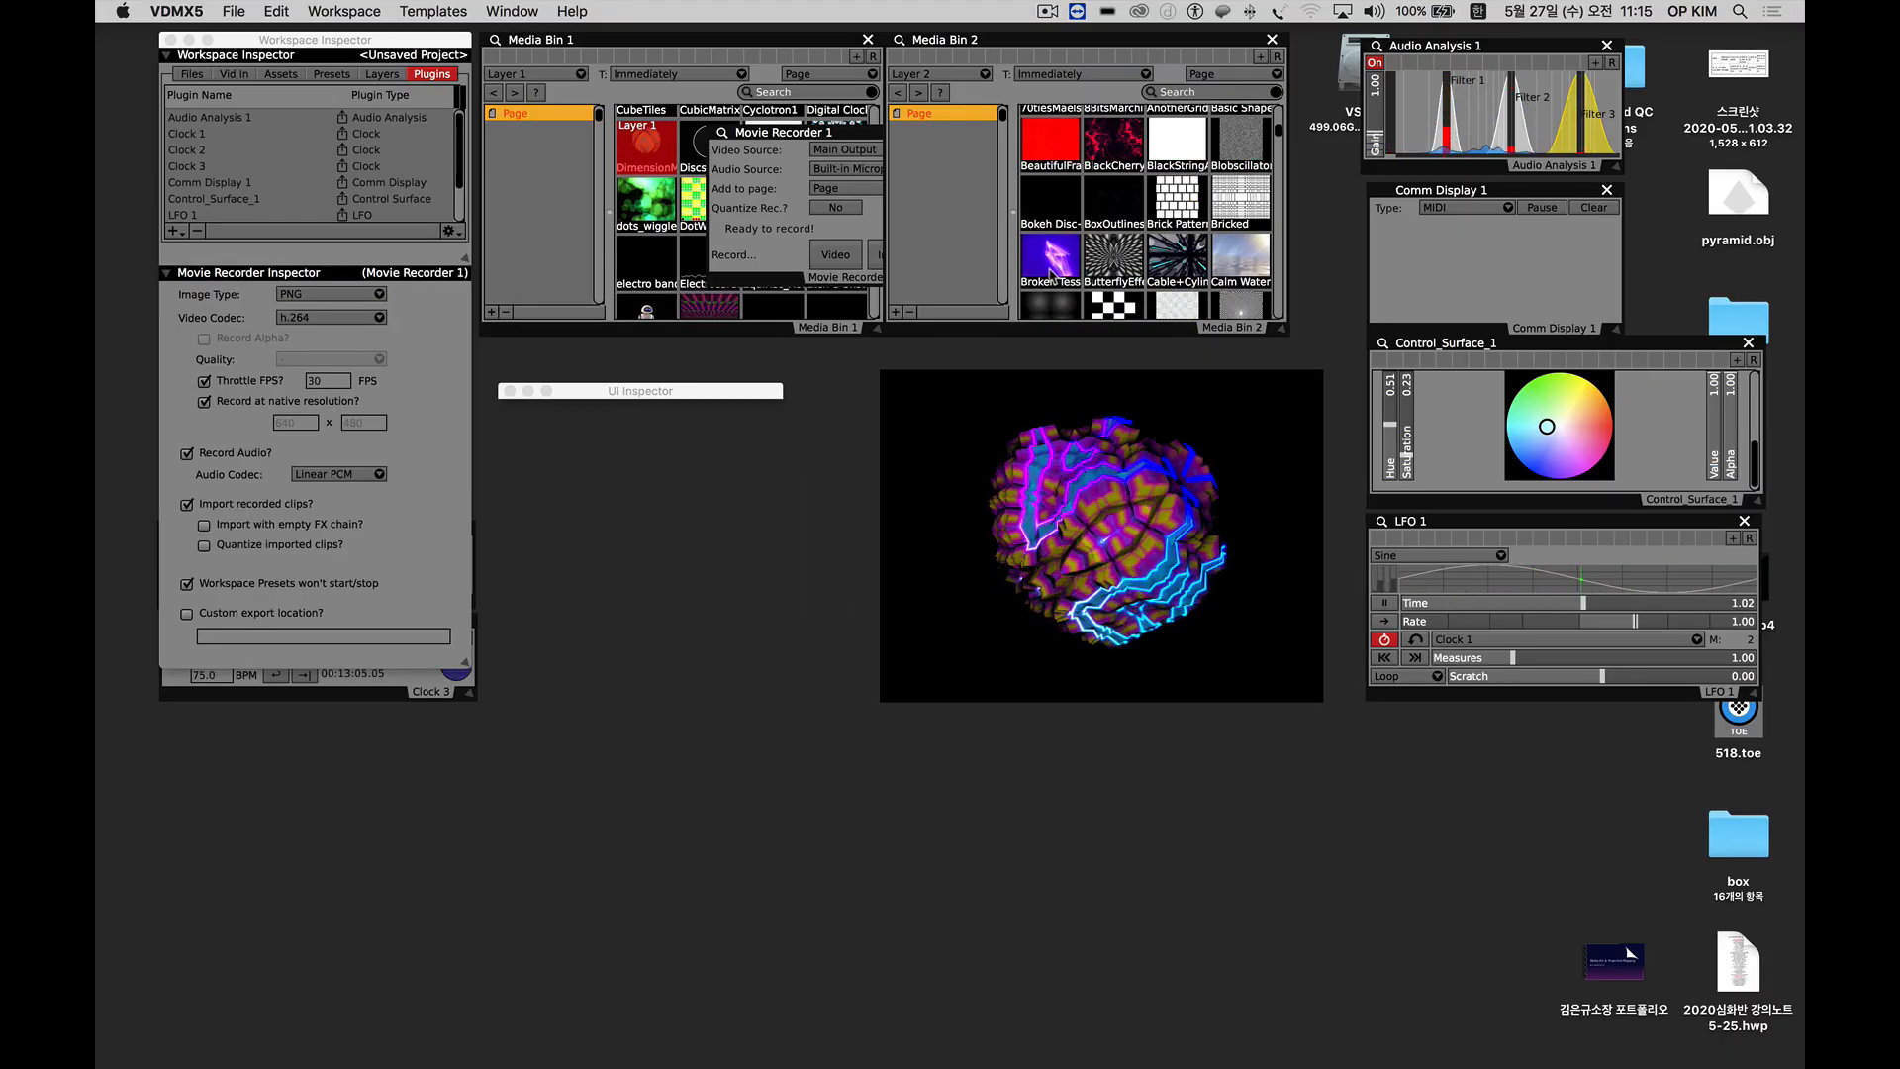
click(1174, 269)
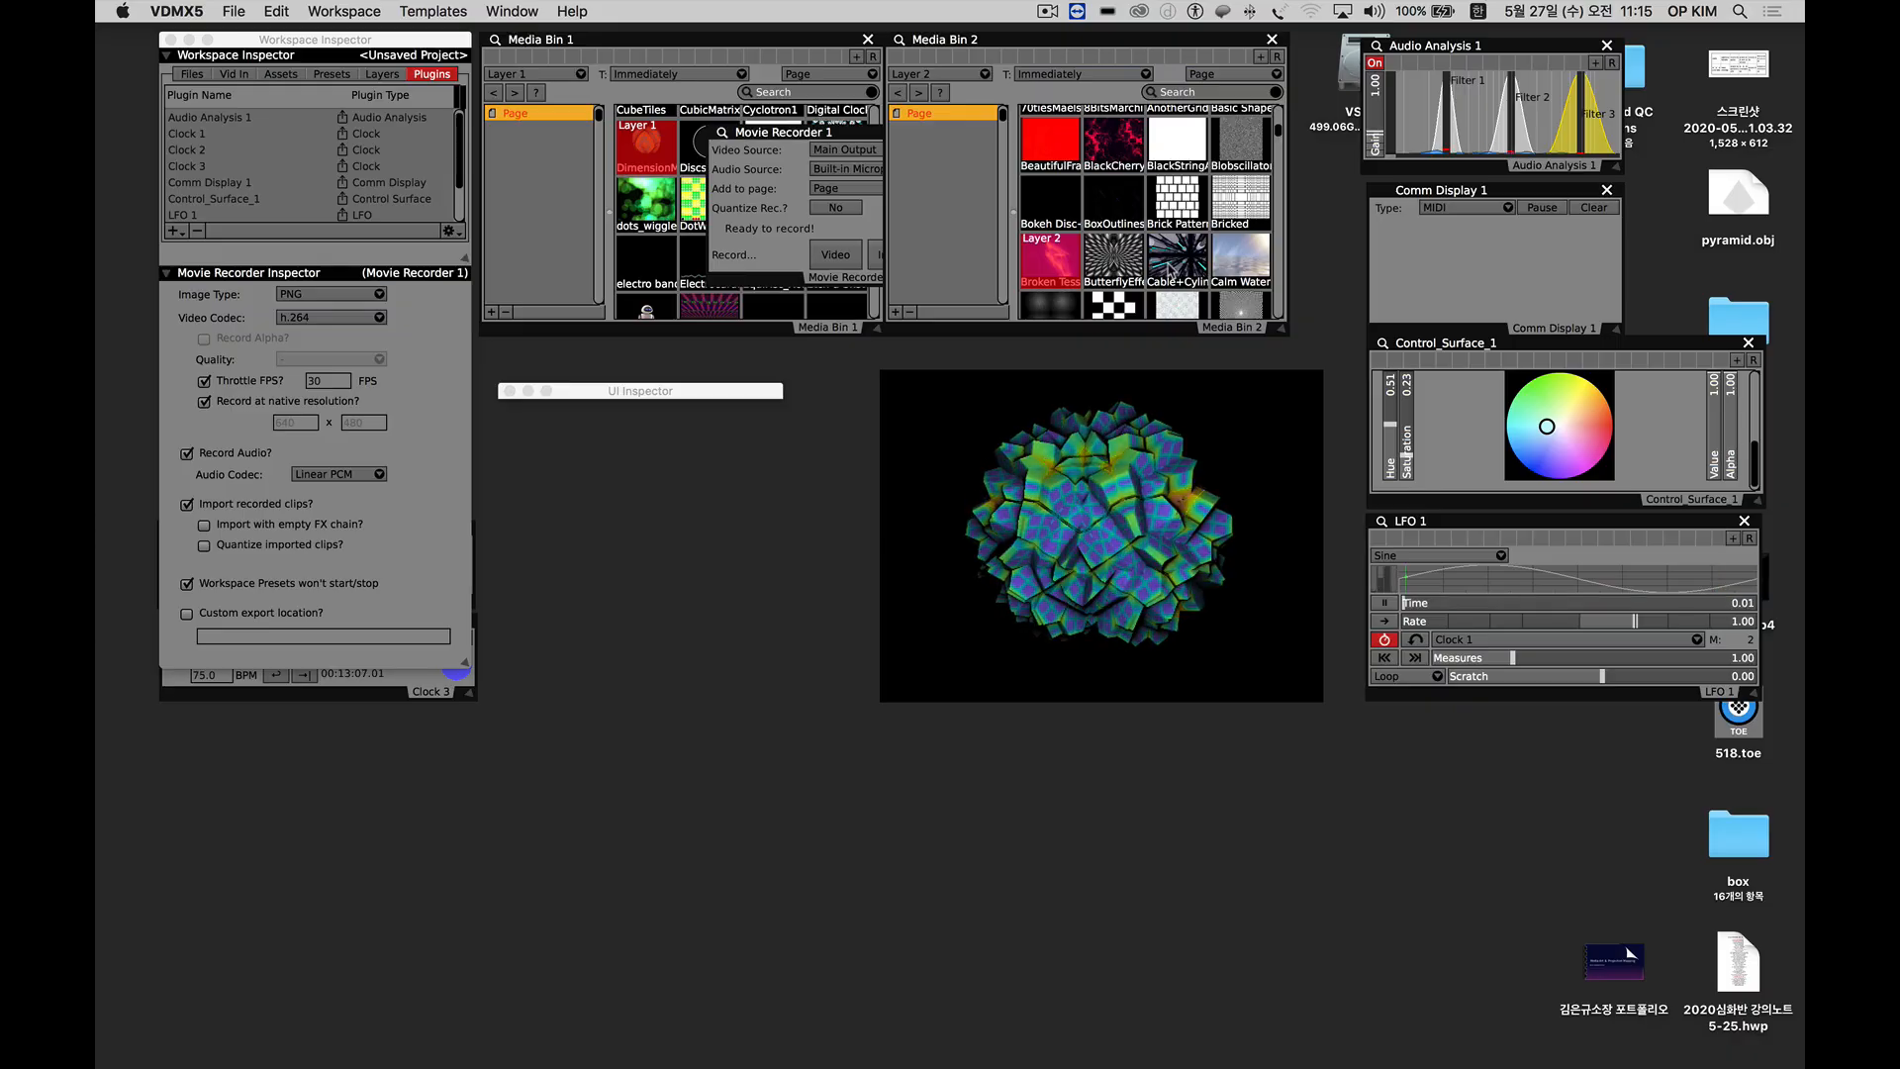
click(1243, 267)
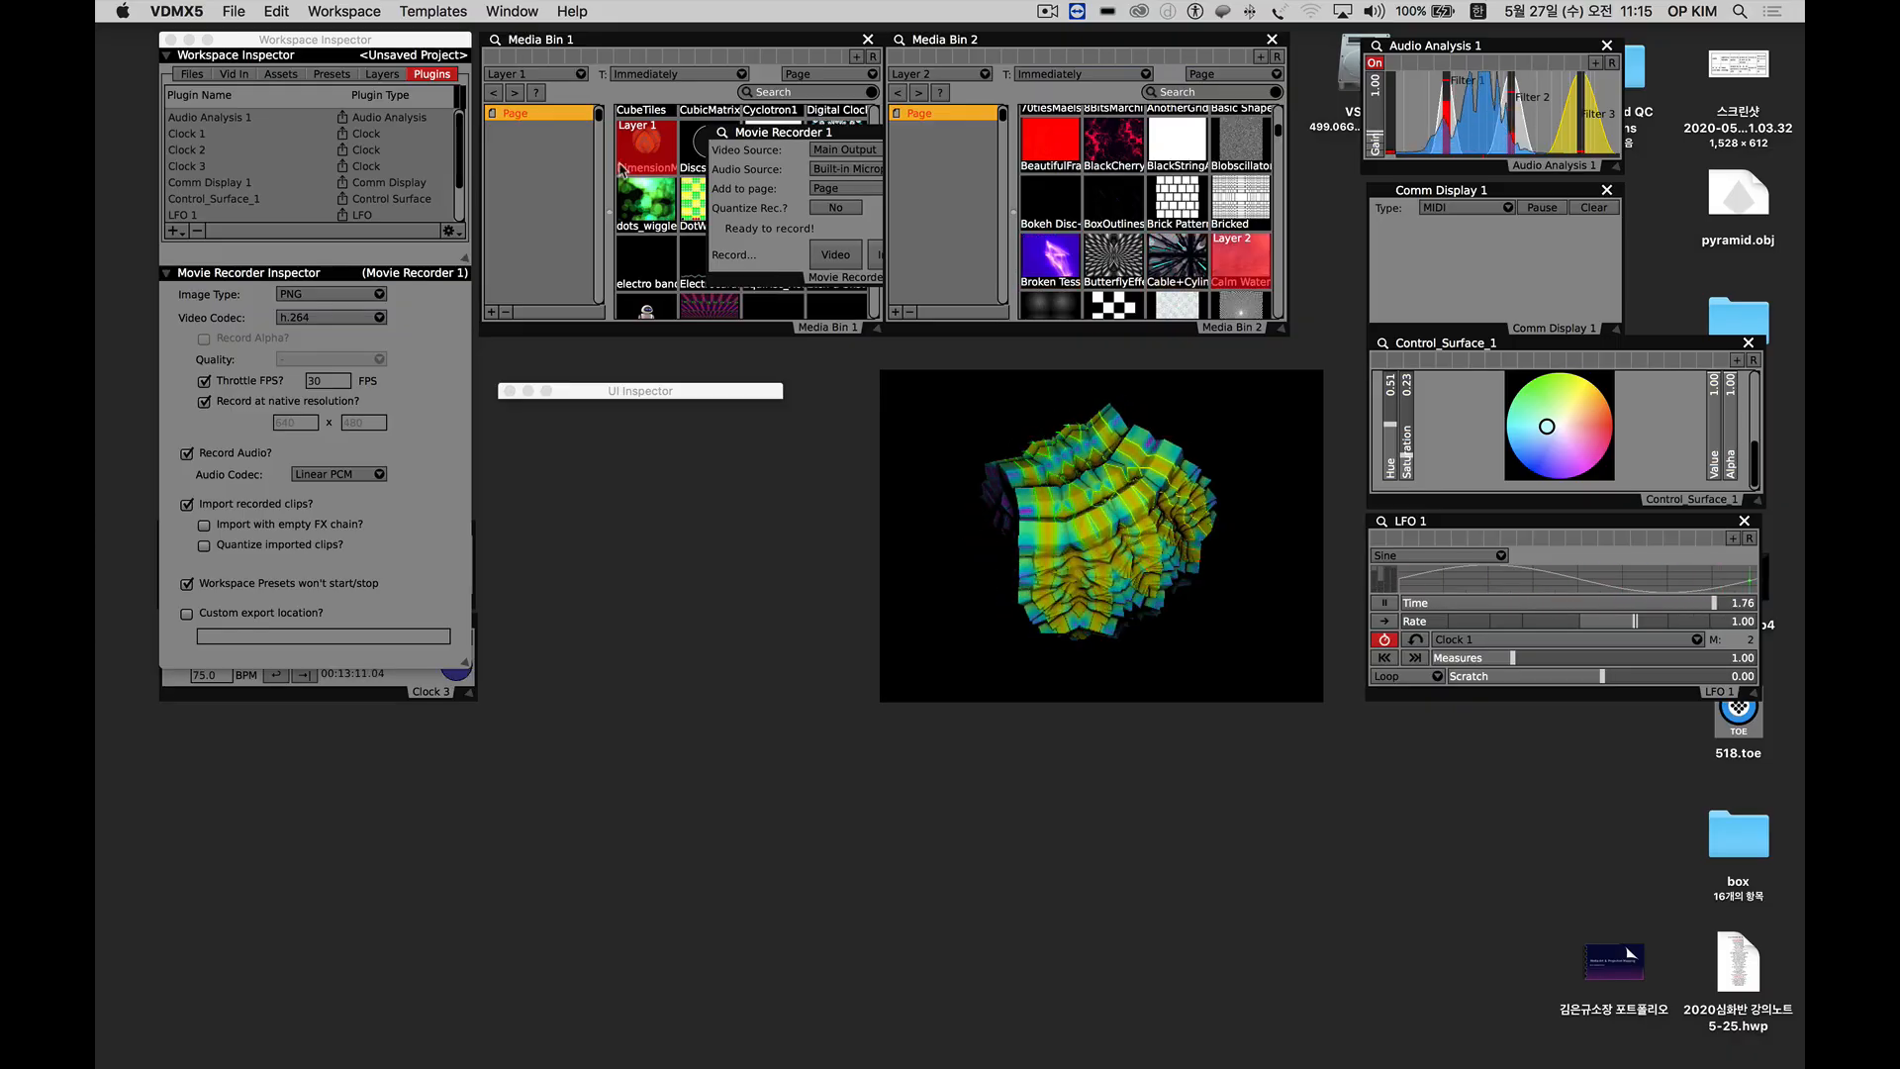
Bring up Layer 1's settings and move the Movie Recorder 1 window off the media bins to below the UI Inspector.
click(382, 74)
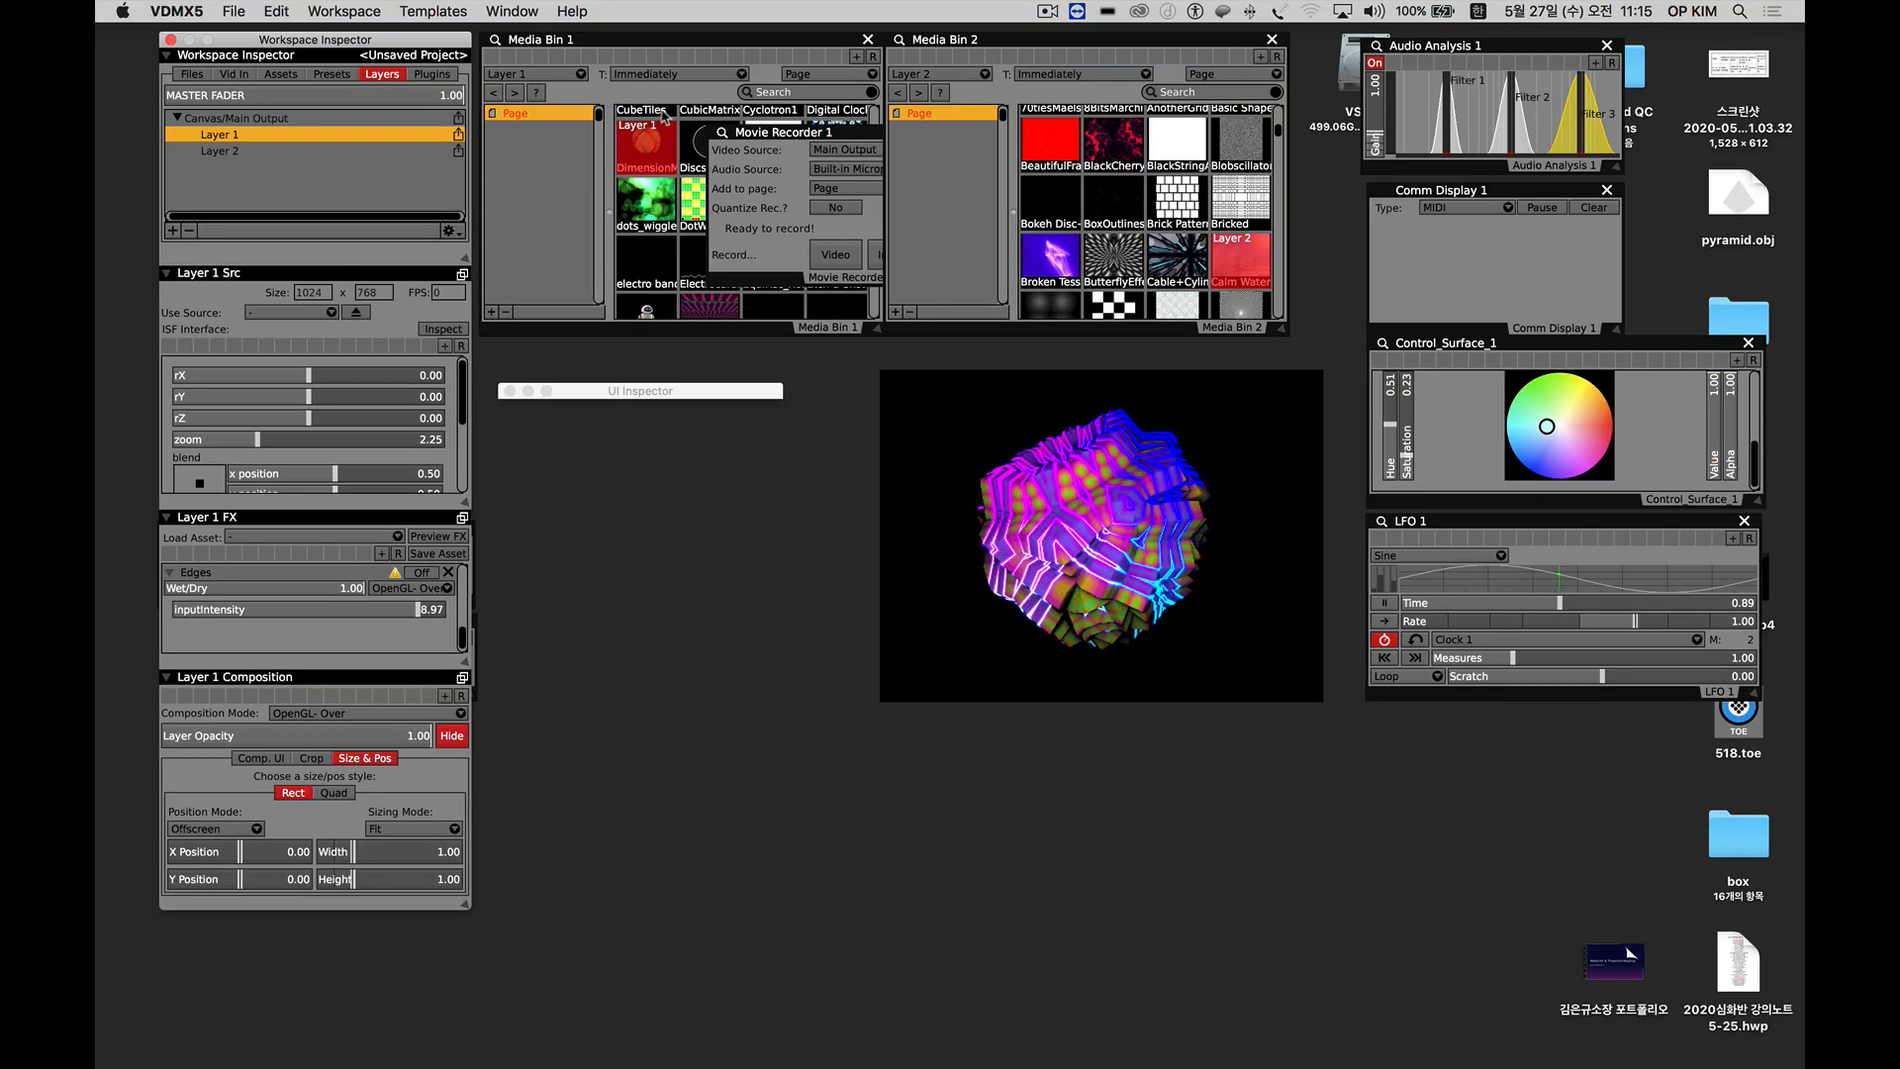
drag(754, 140, 623, 555)
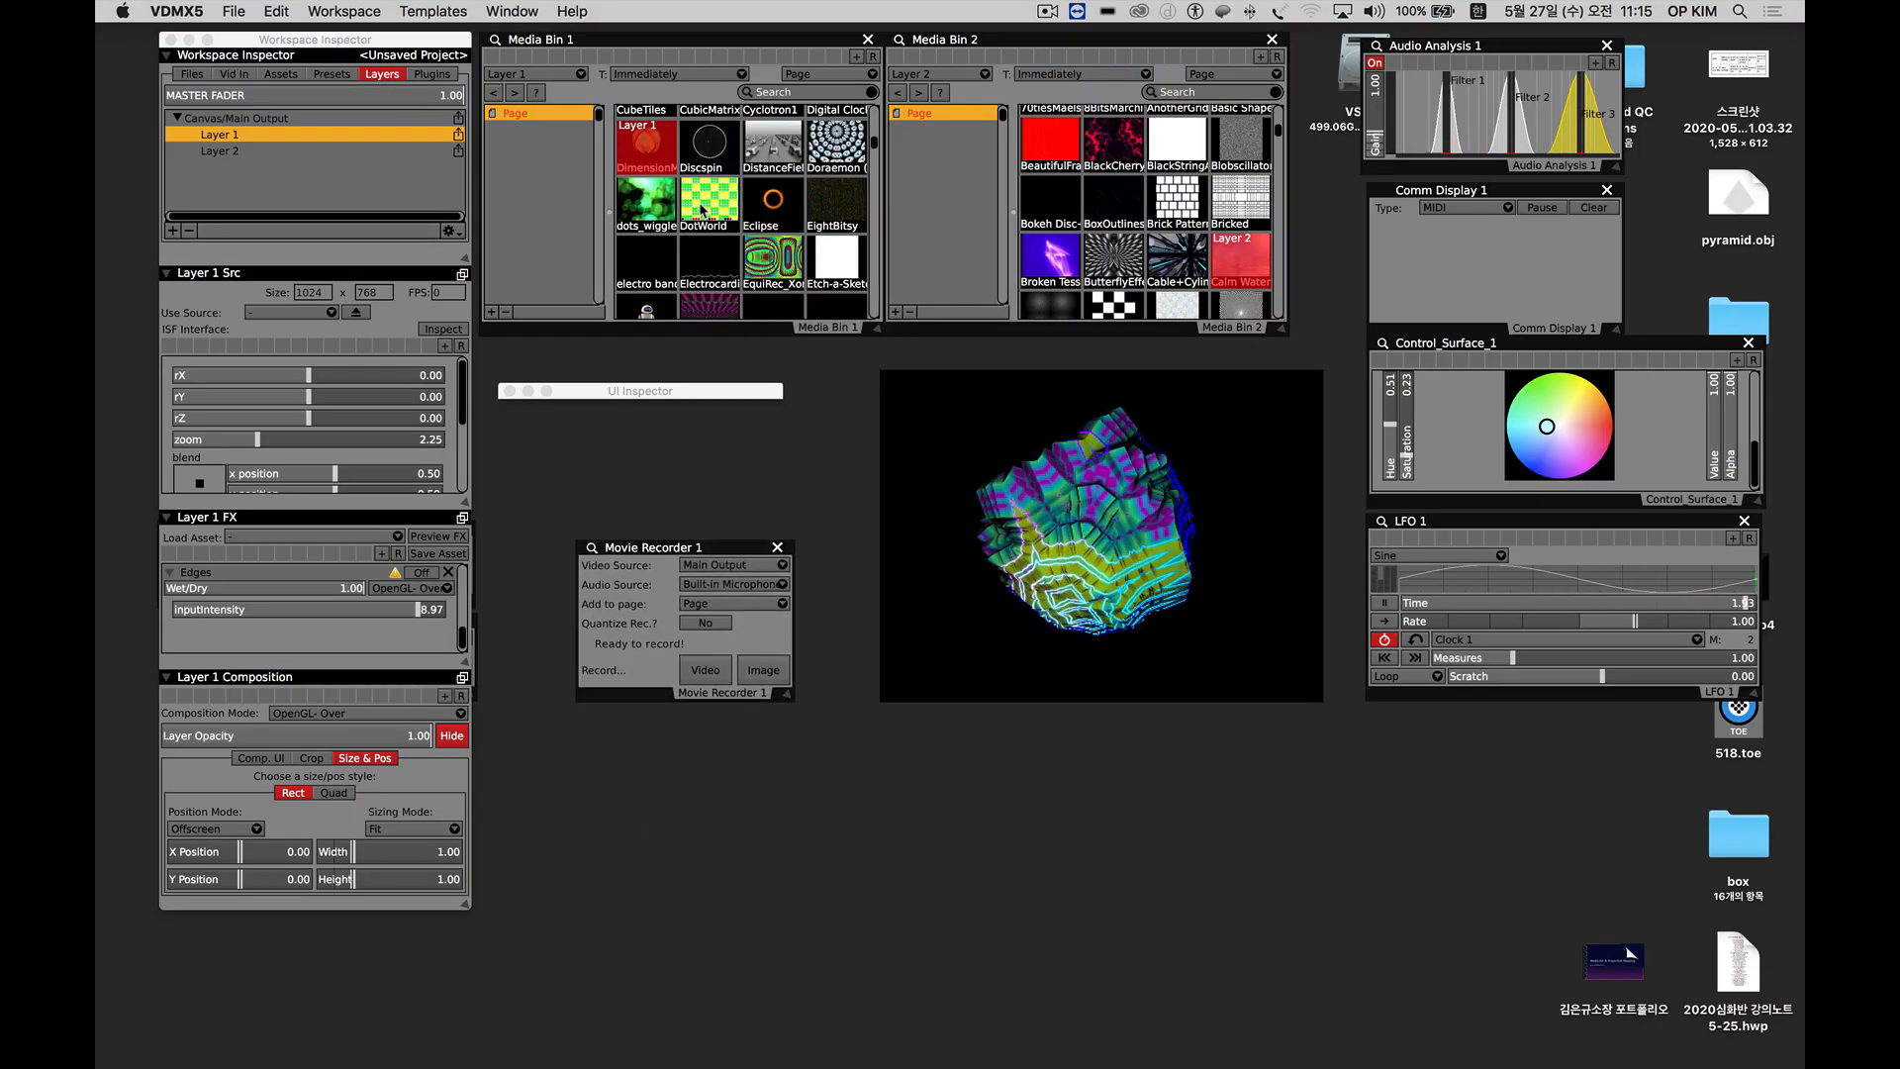
Load DotWorld into Layer 1 and step Layer 2 through Broken Tess…, ButterflyEf…, Cable+Cyli… and Calm Water.
click(702, 209)
click(1078, 262)
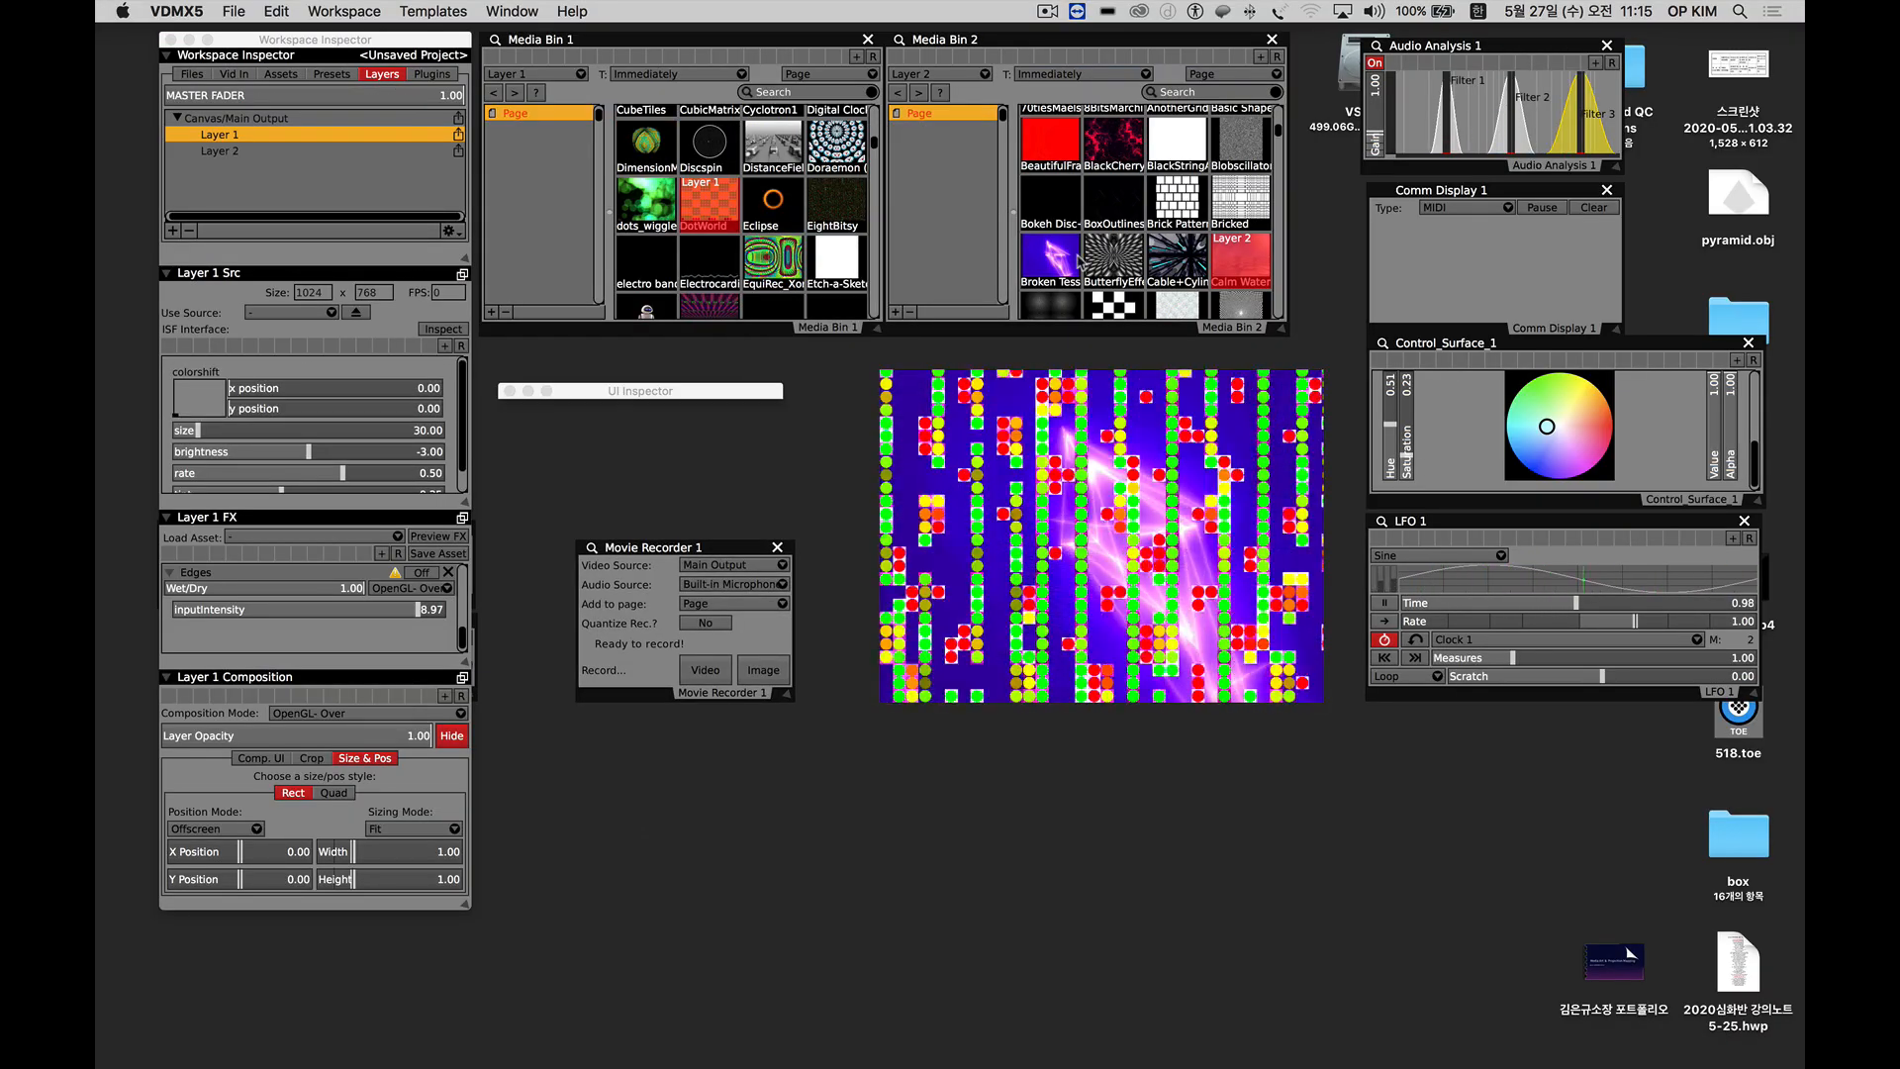
click(1113, 260)
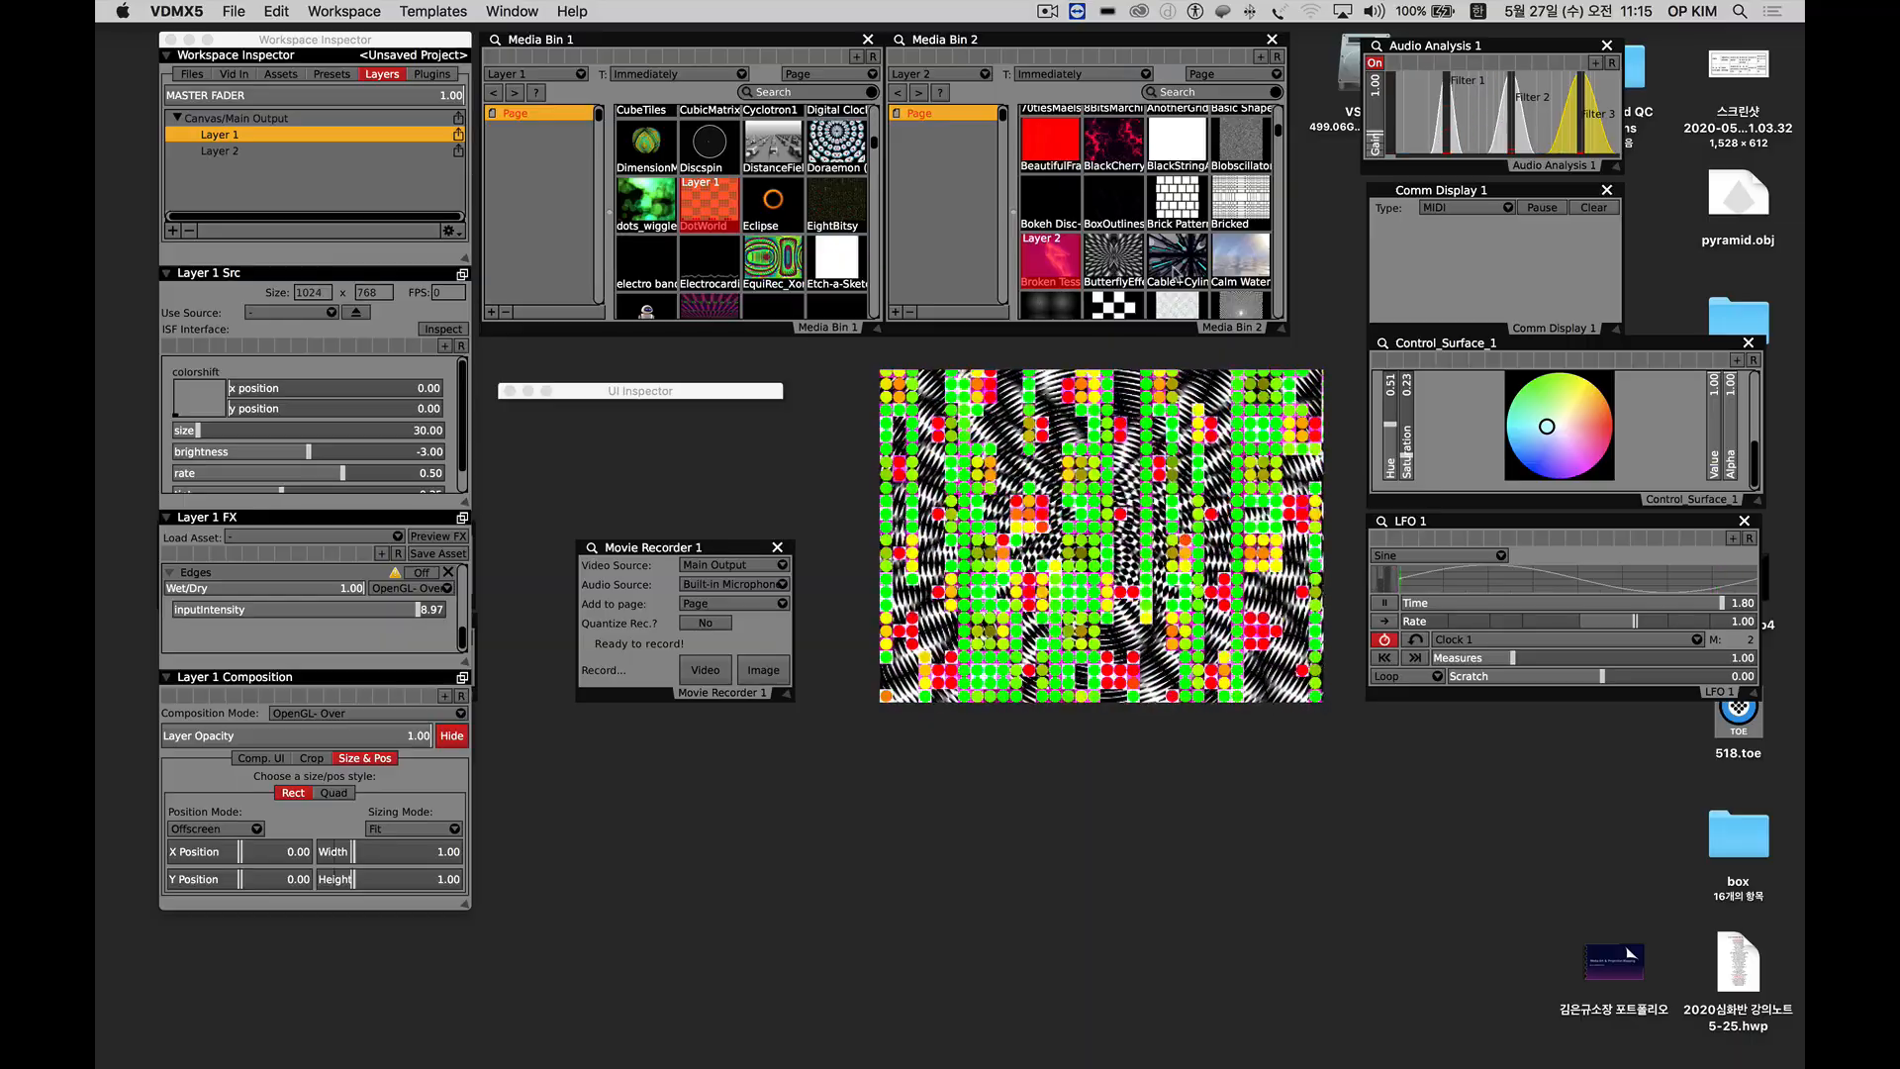
click(1178, 262)
click(1240, 261)
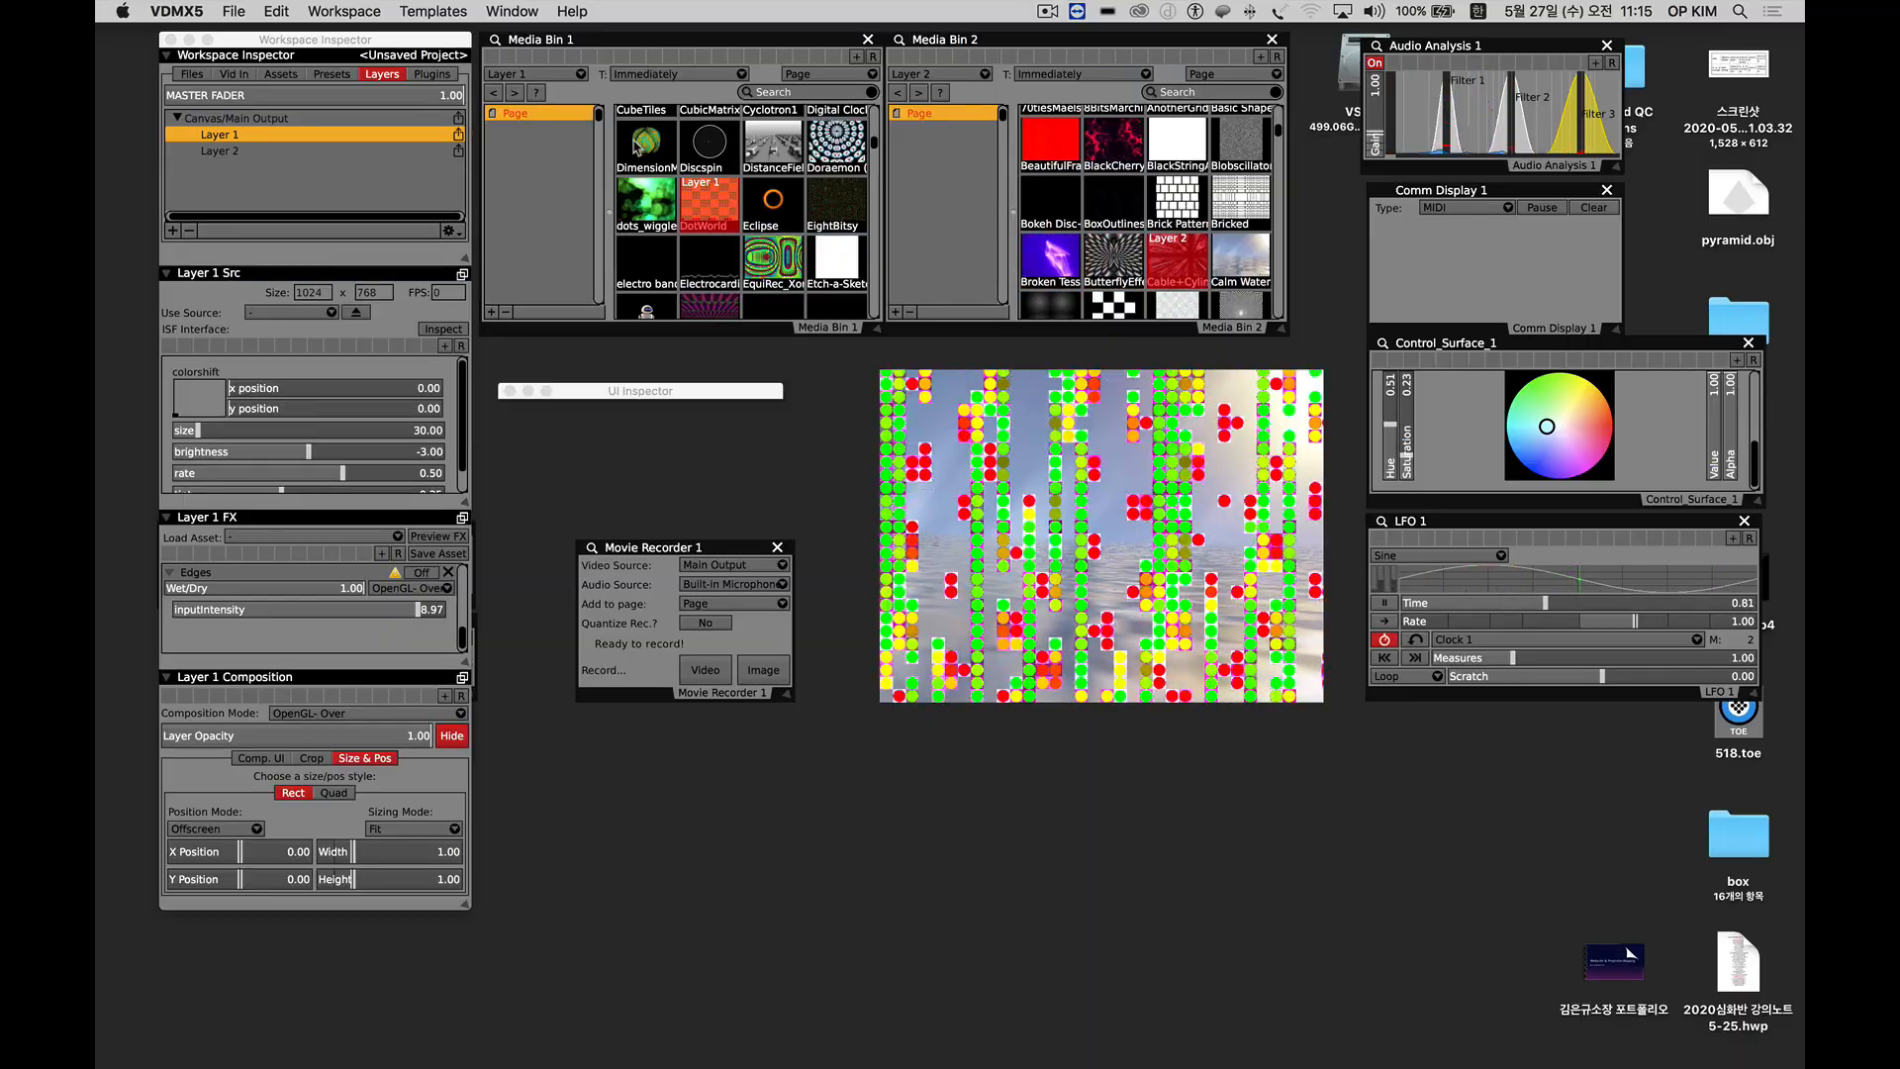
Load the DimensionM… source into Layer 1 and Color Test G… into Layer 2.
click(648, 143)
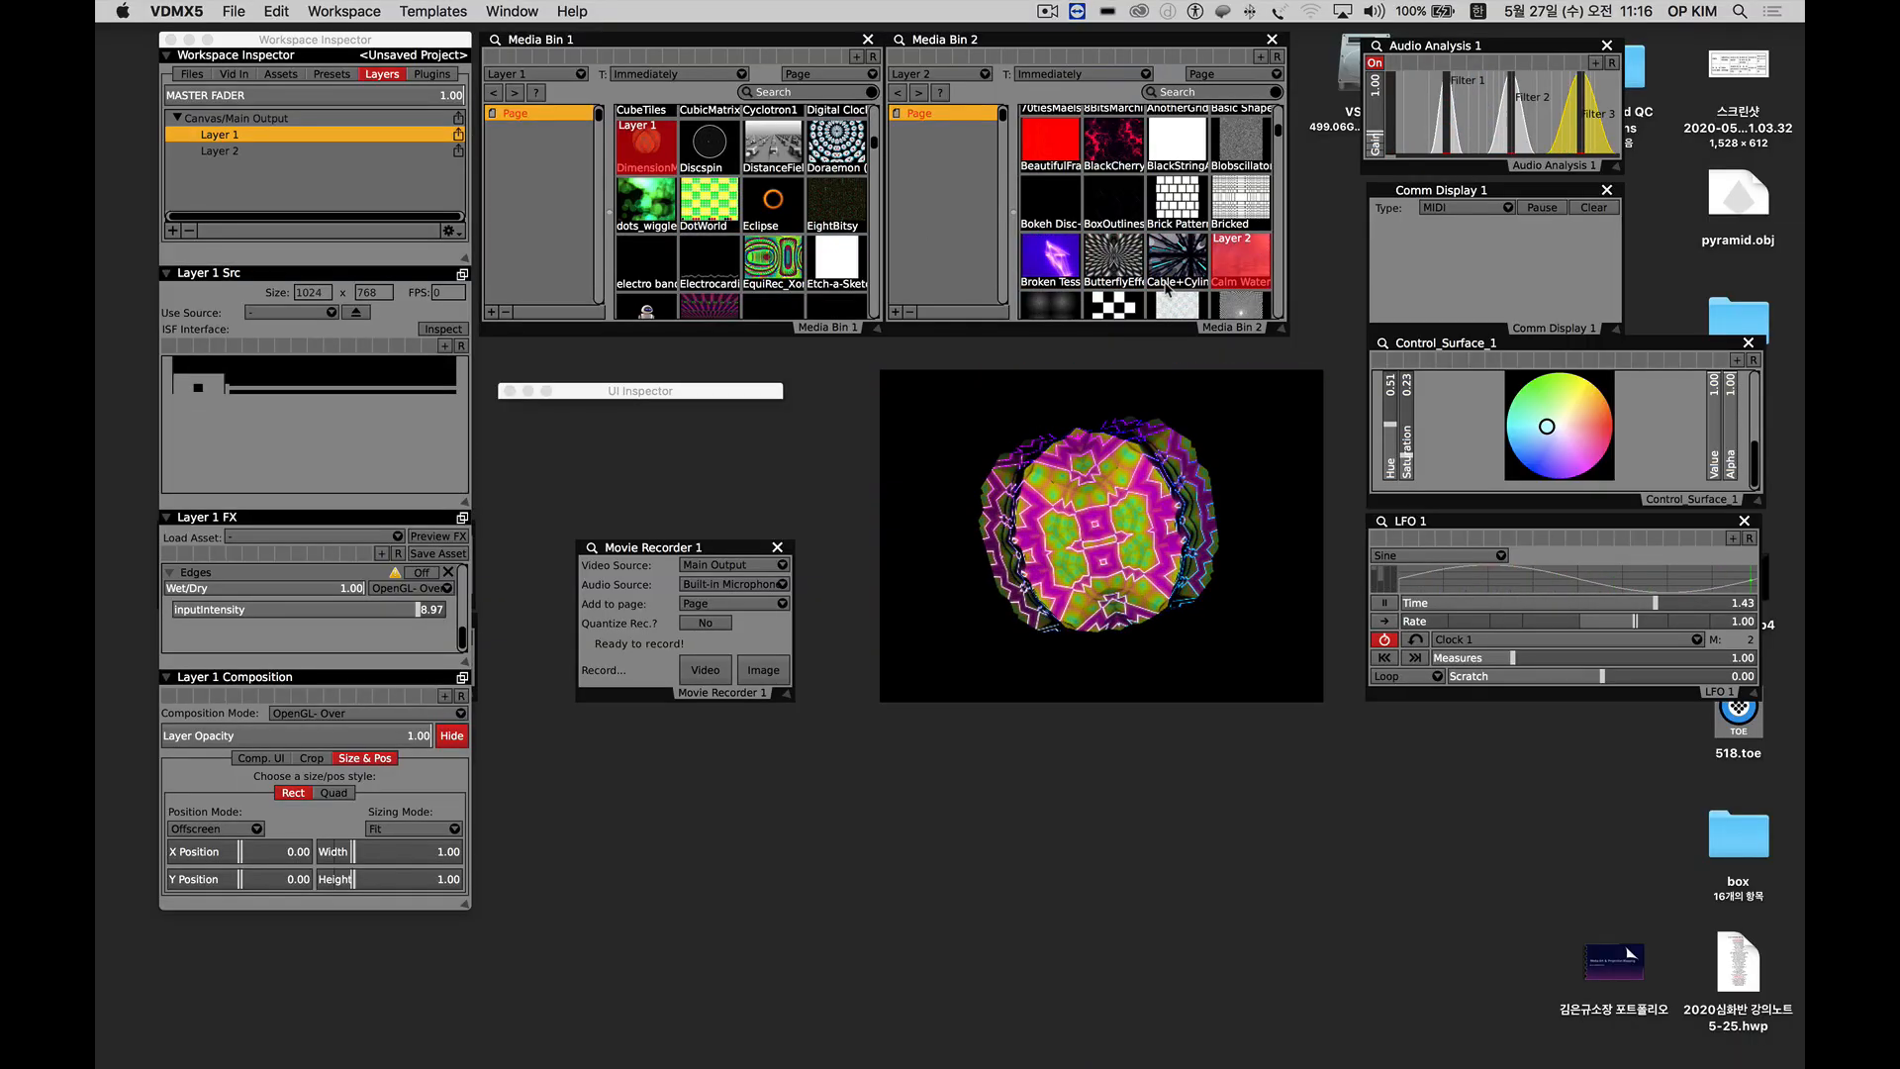
scroll(1153, 289, down, 3)
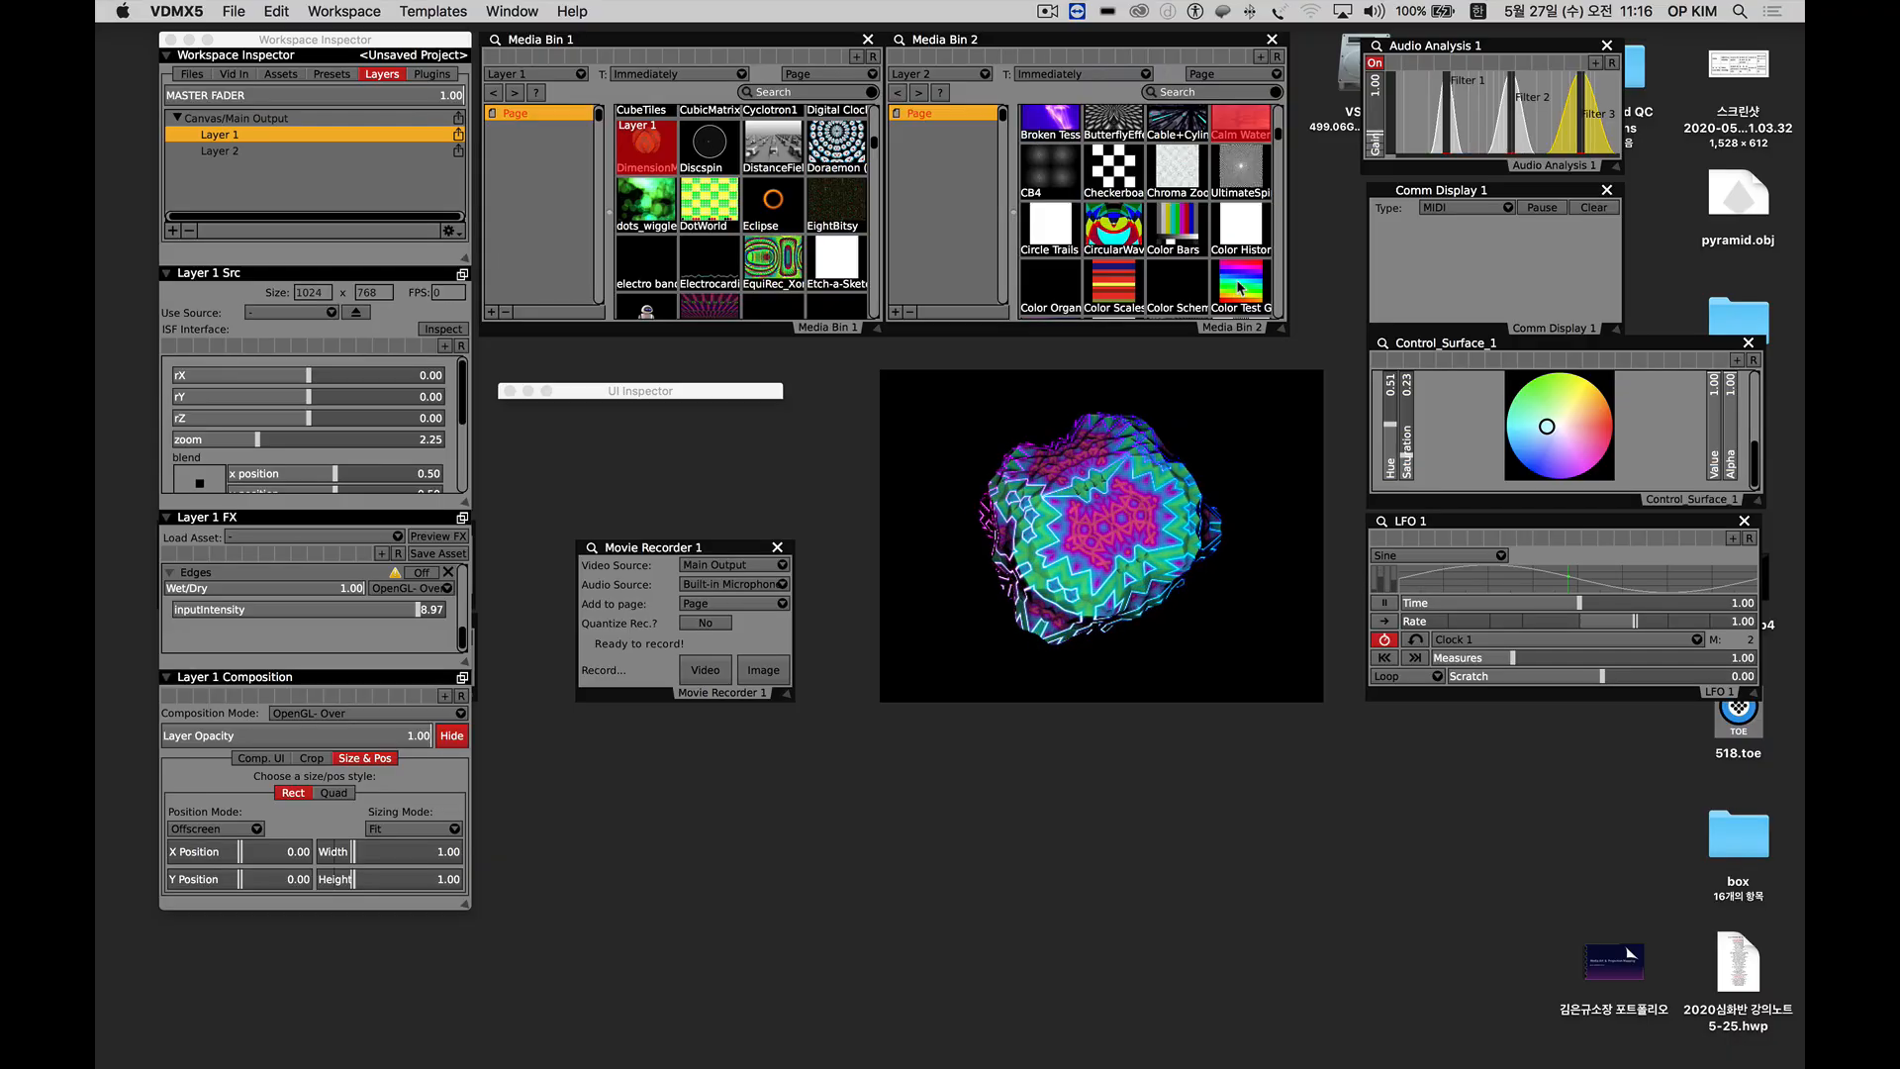
click(1240, 288)
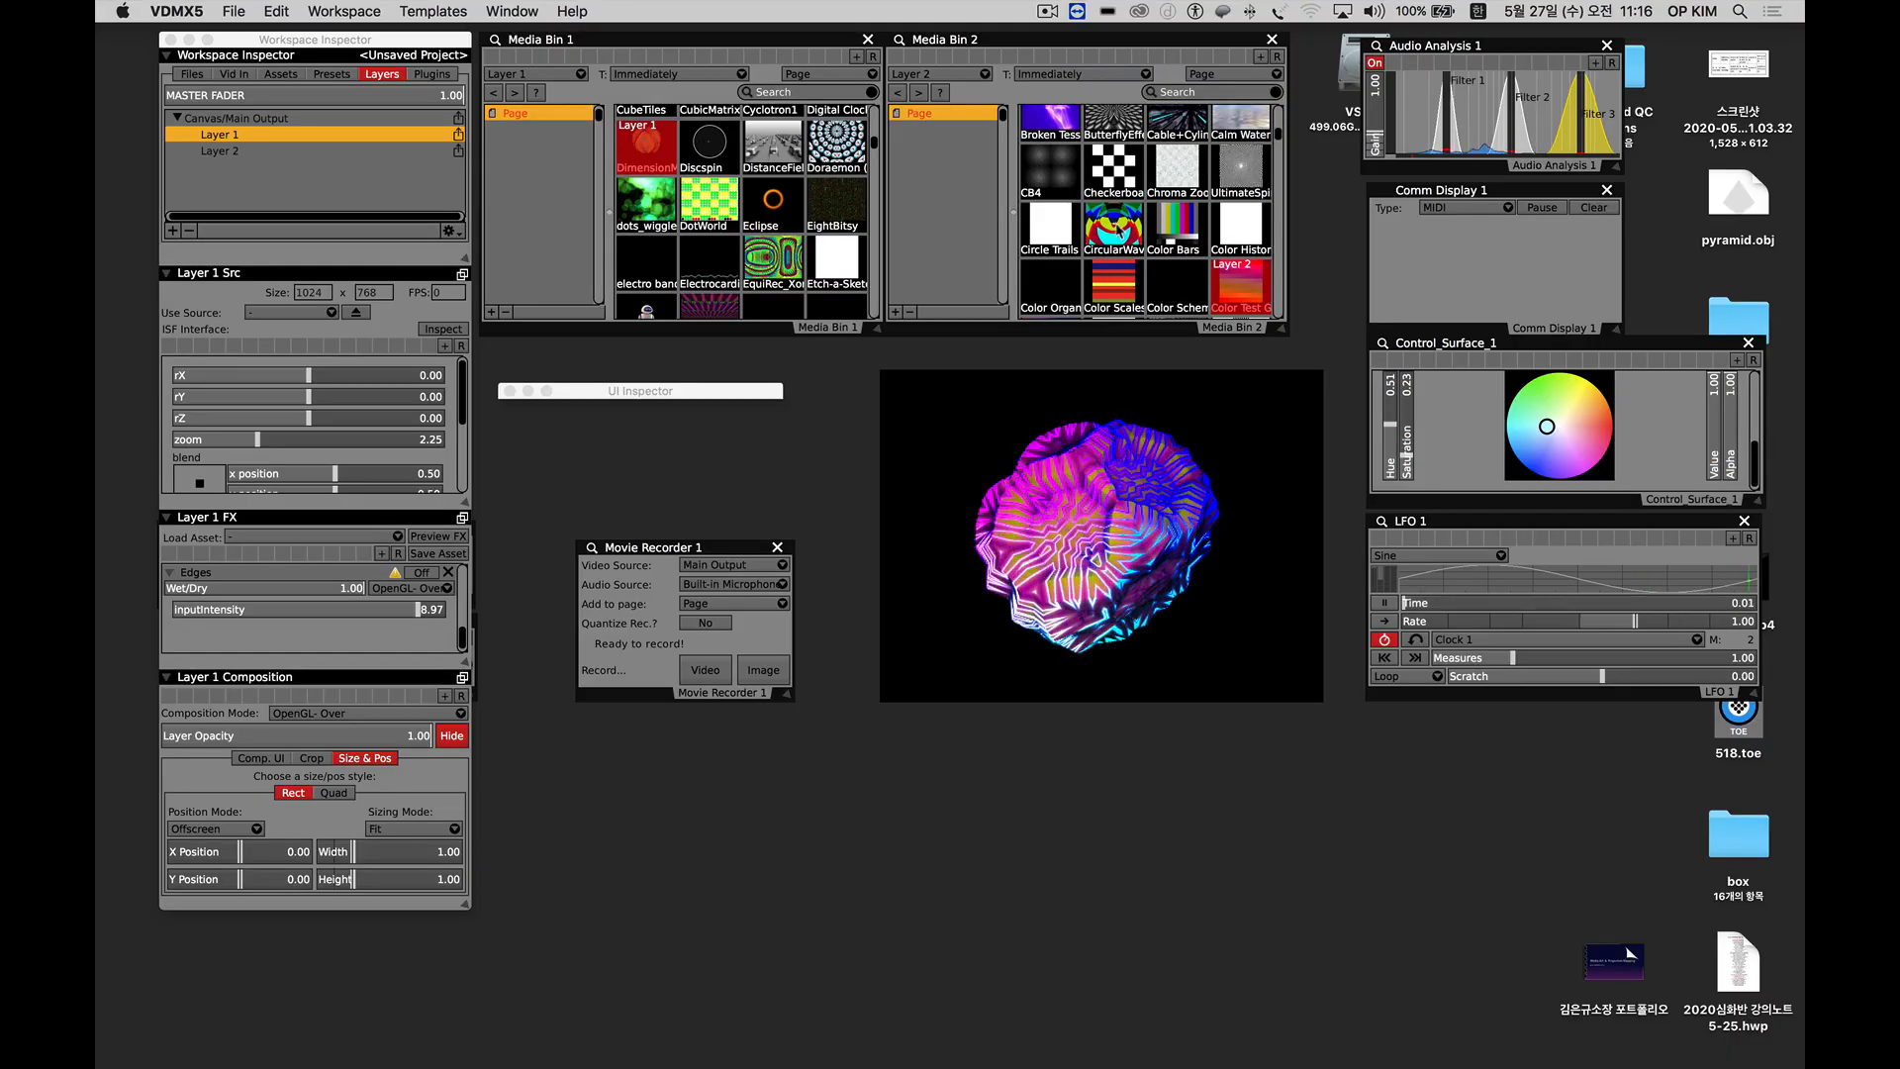
Change Layer 1's composition mode to OpenGL- Add.
scroll(1120, 248, down, 4)
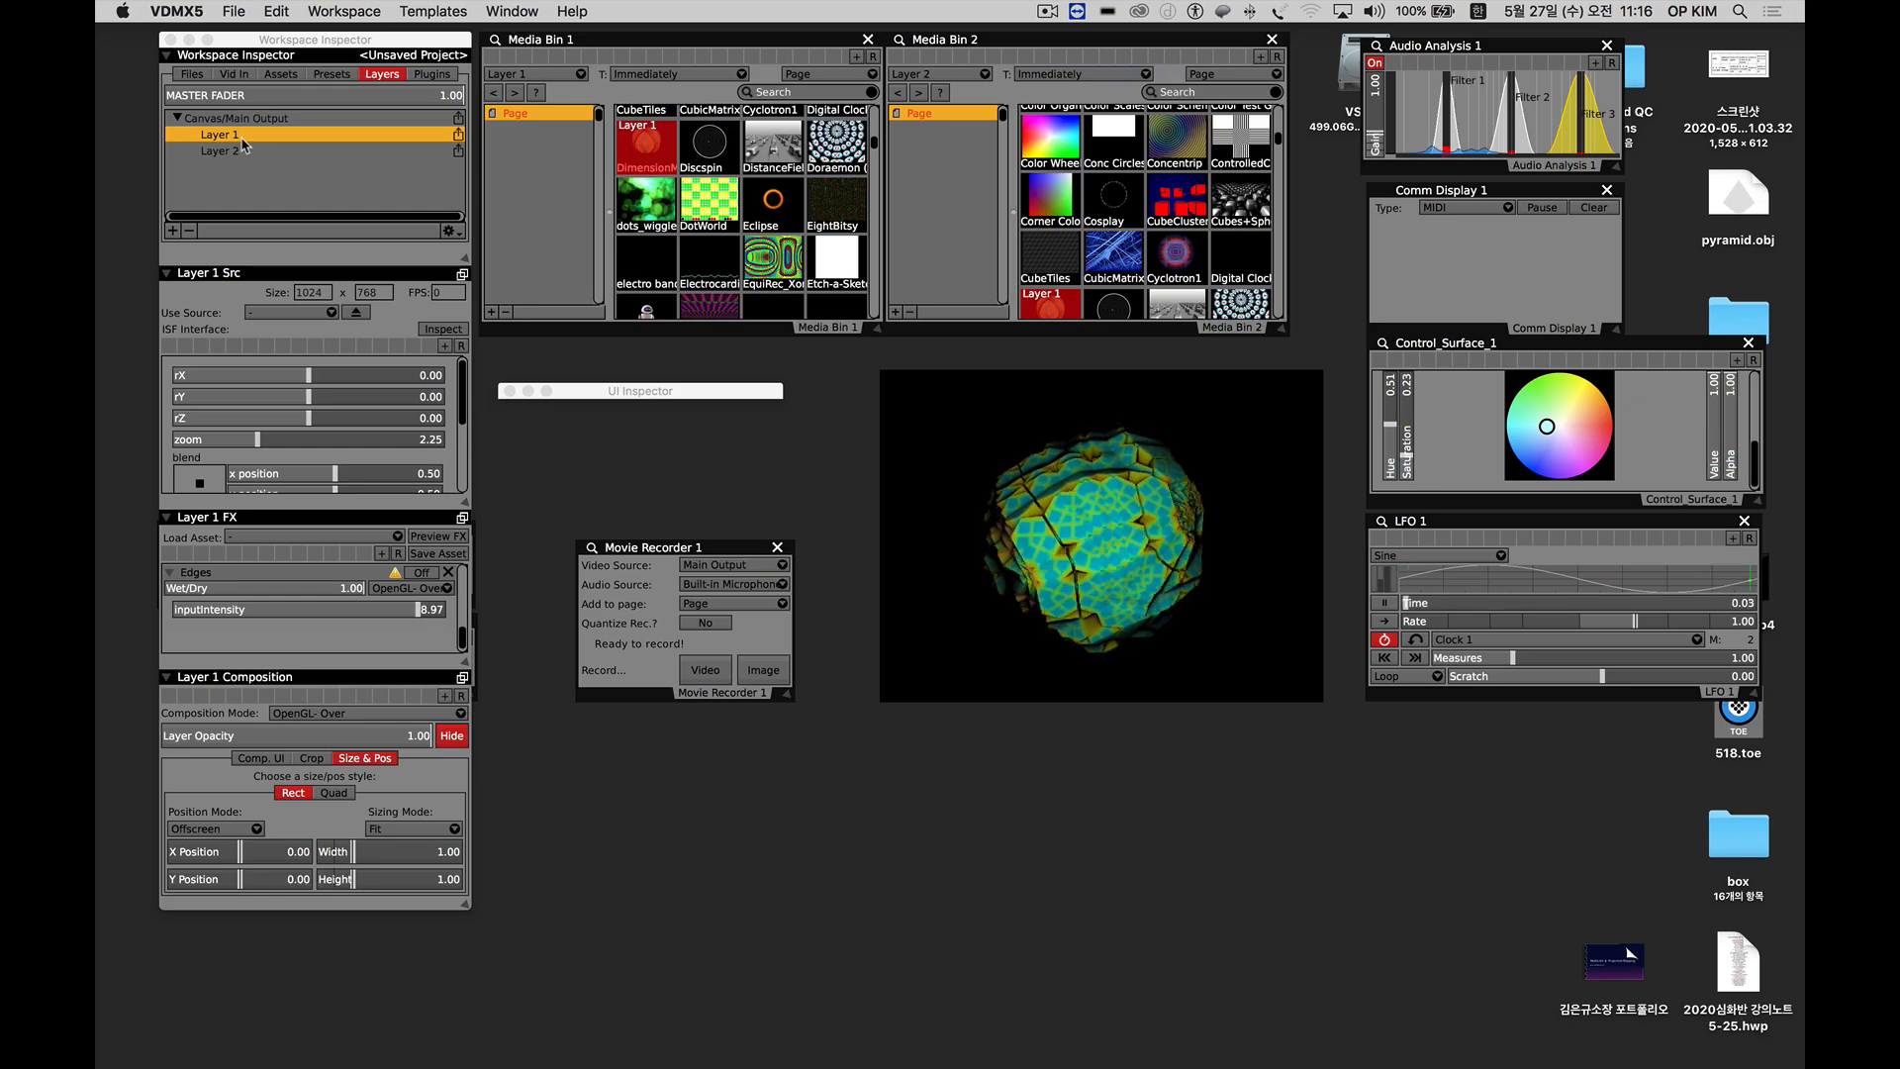
click(349, 714)
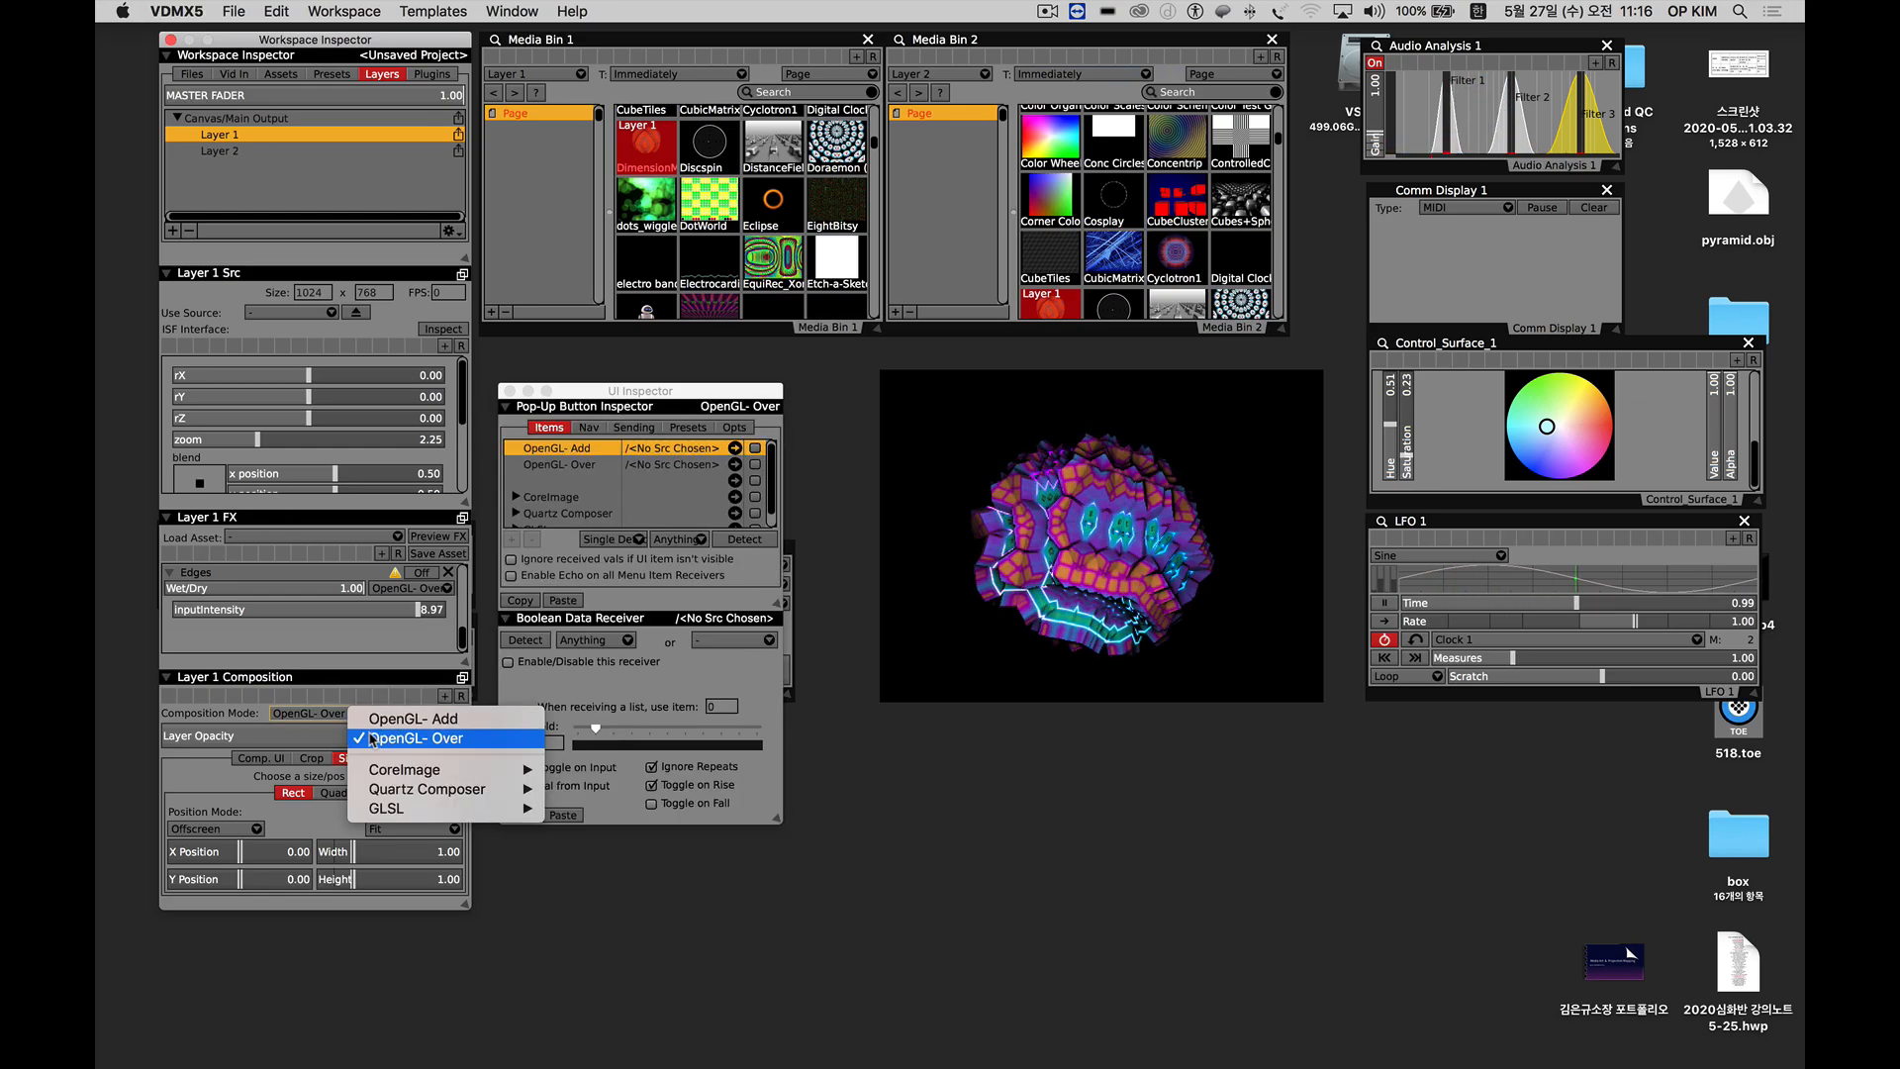
click(351, 716)
click(352, 717)
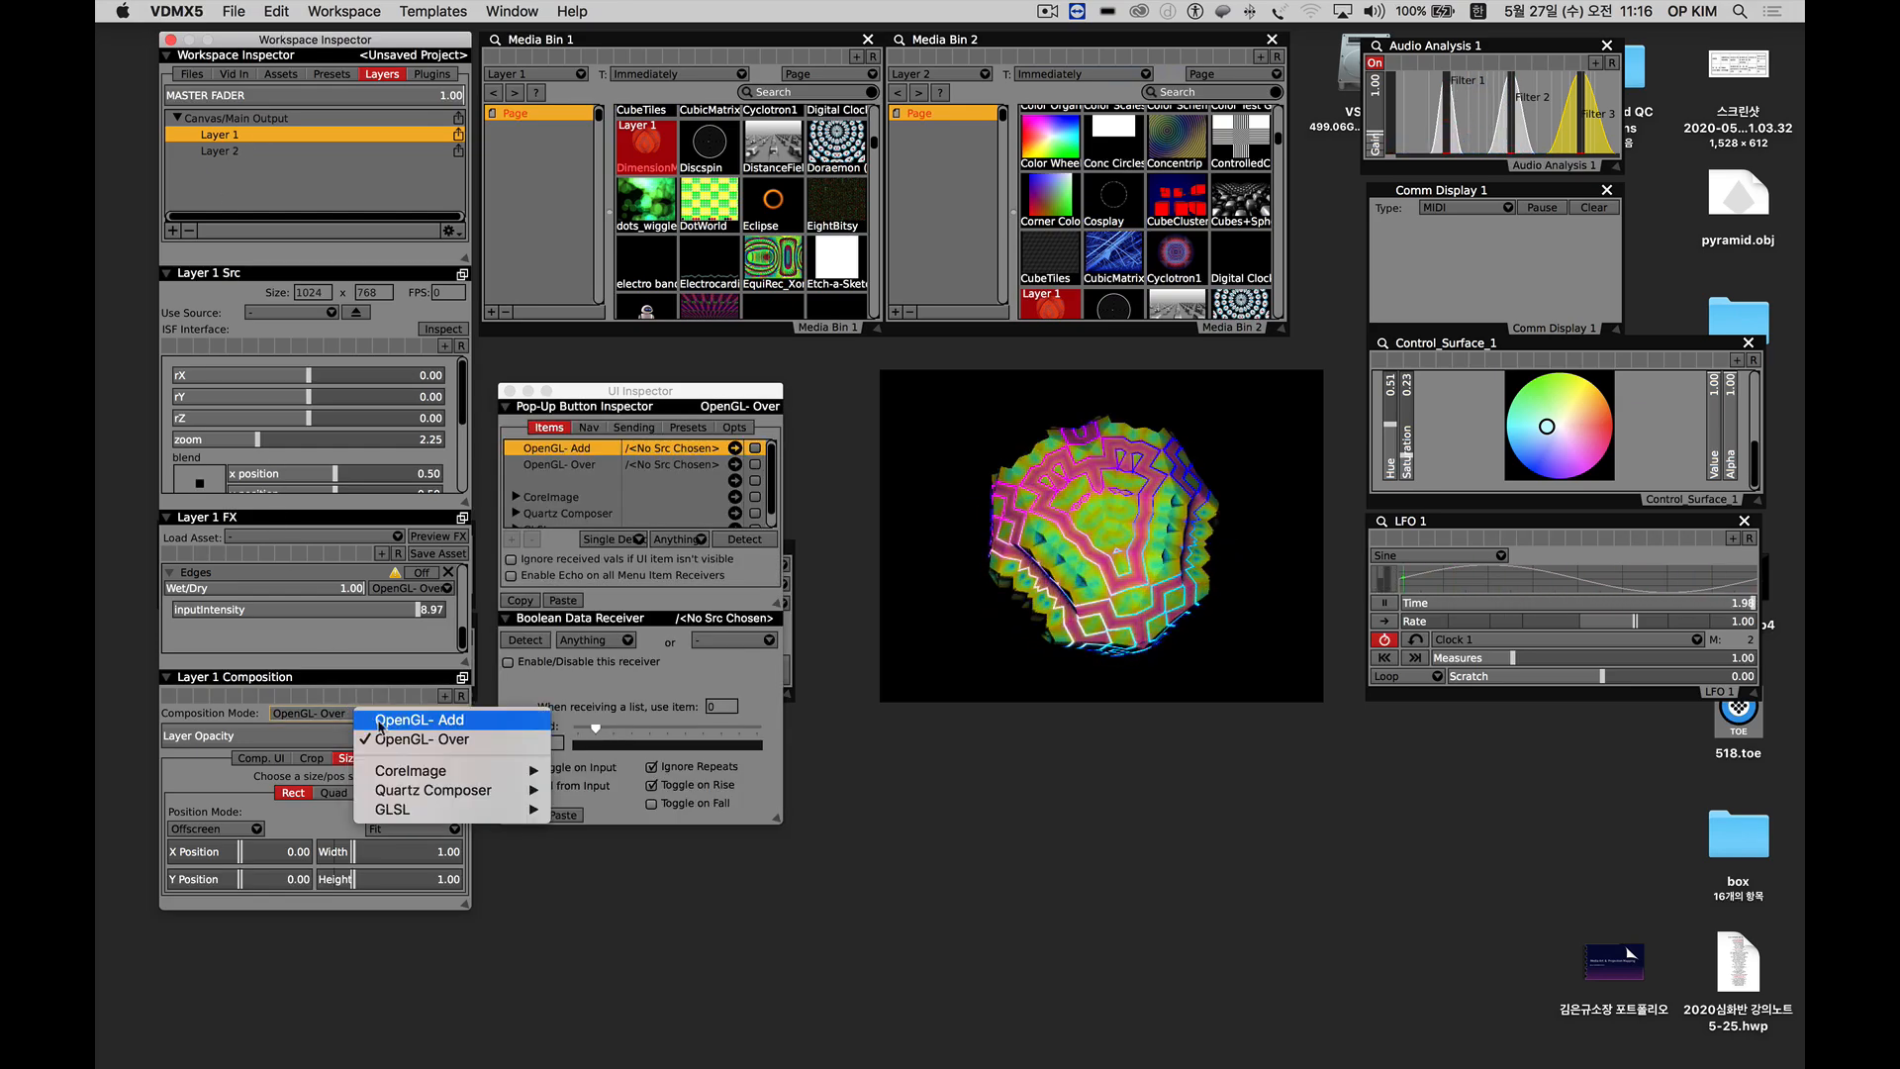
click(418, 719)
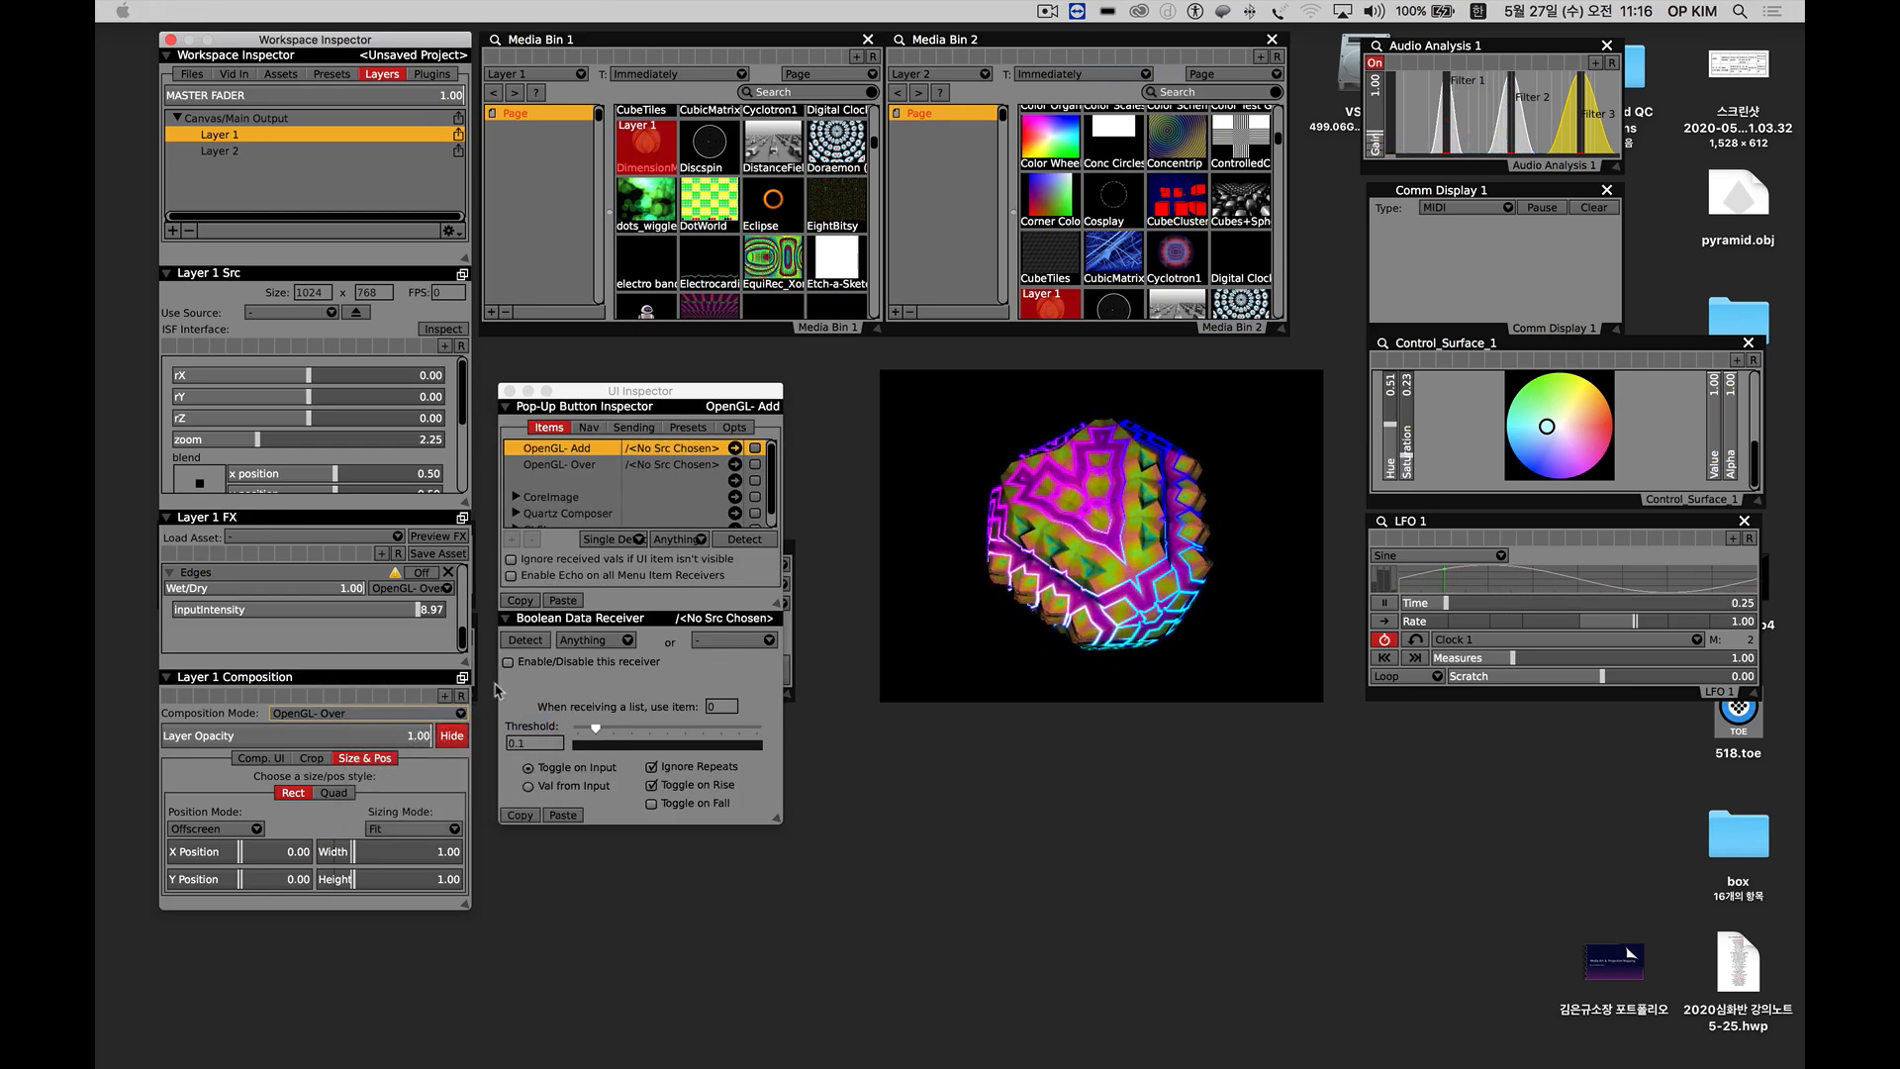
Switch Layer 2 through CubicMatrix and Cyclotron1 to the GreatBallOf… source from Media Bin 2.
click(1114, 255)
click(1175, 260)
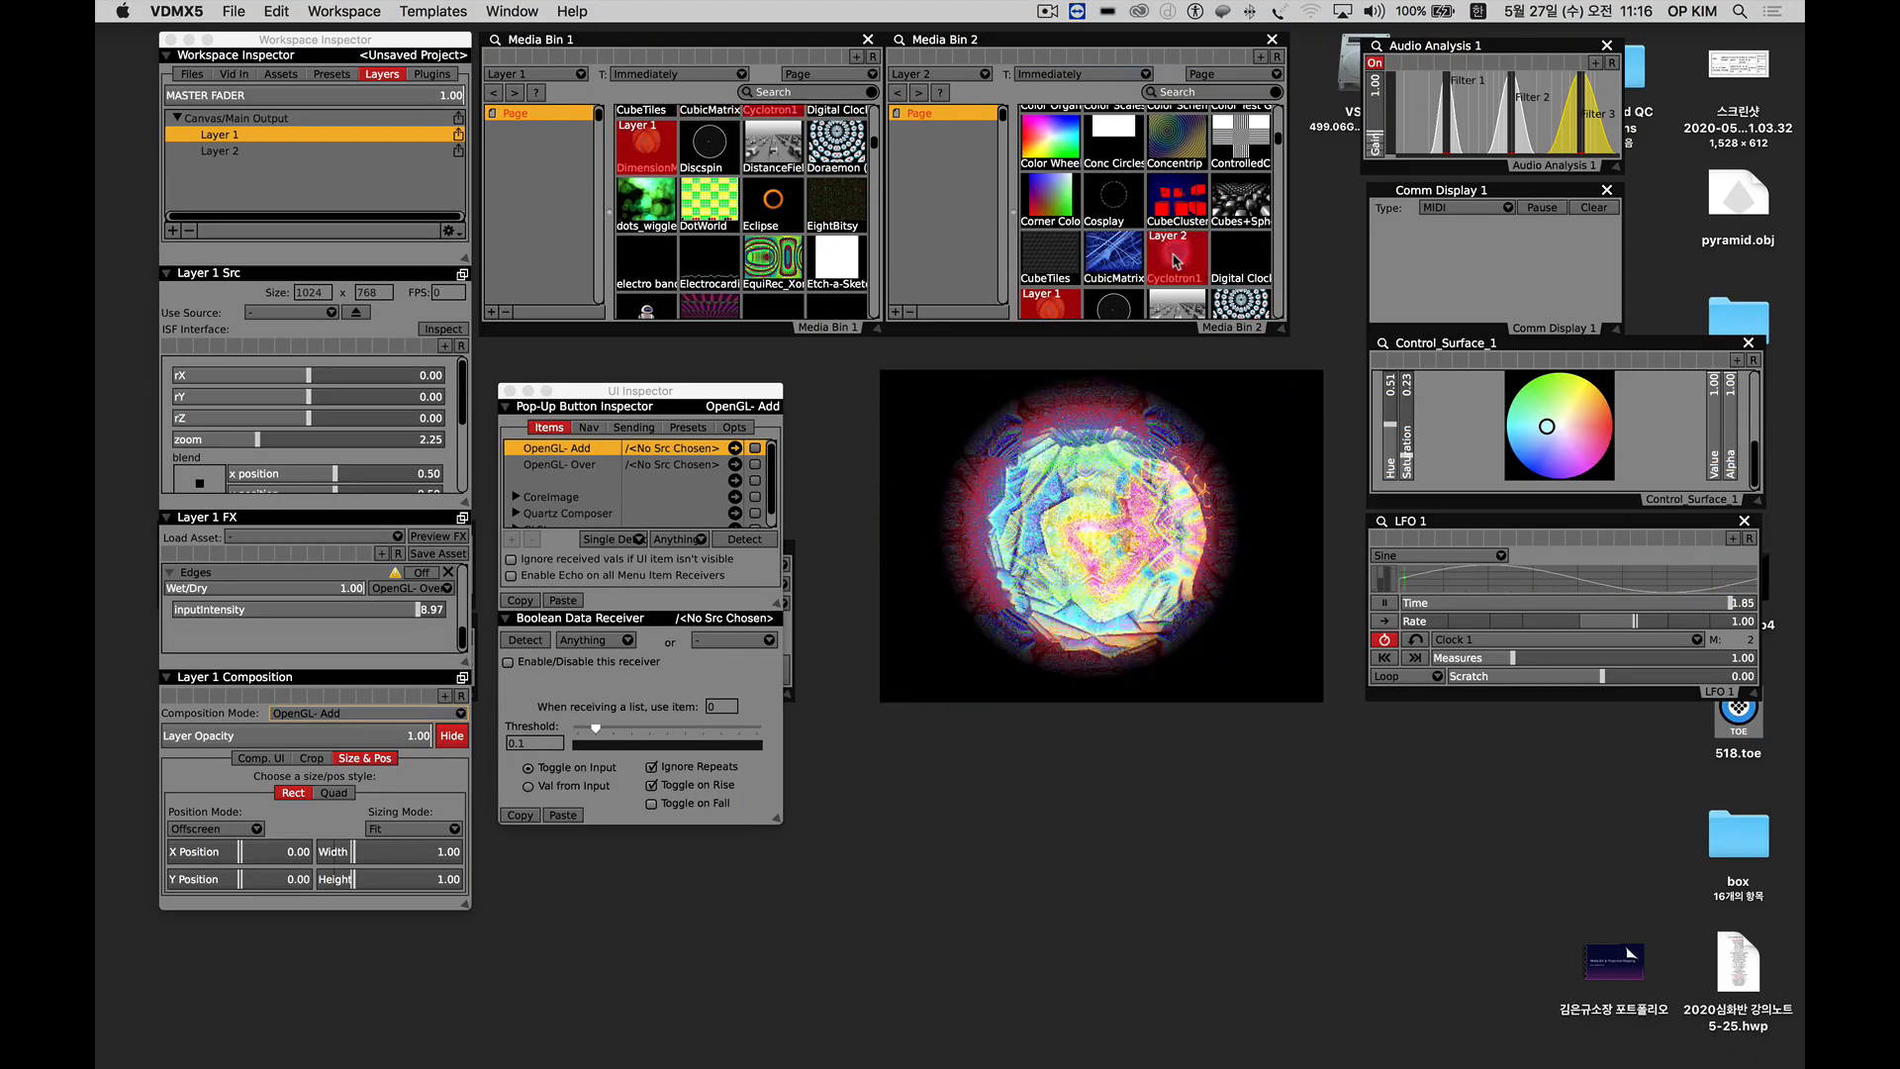
scroll(1158, 260, down, 5)
scroll(1152, 262, down, 1)
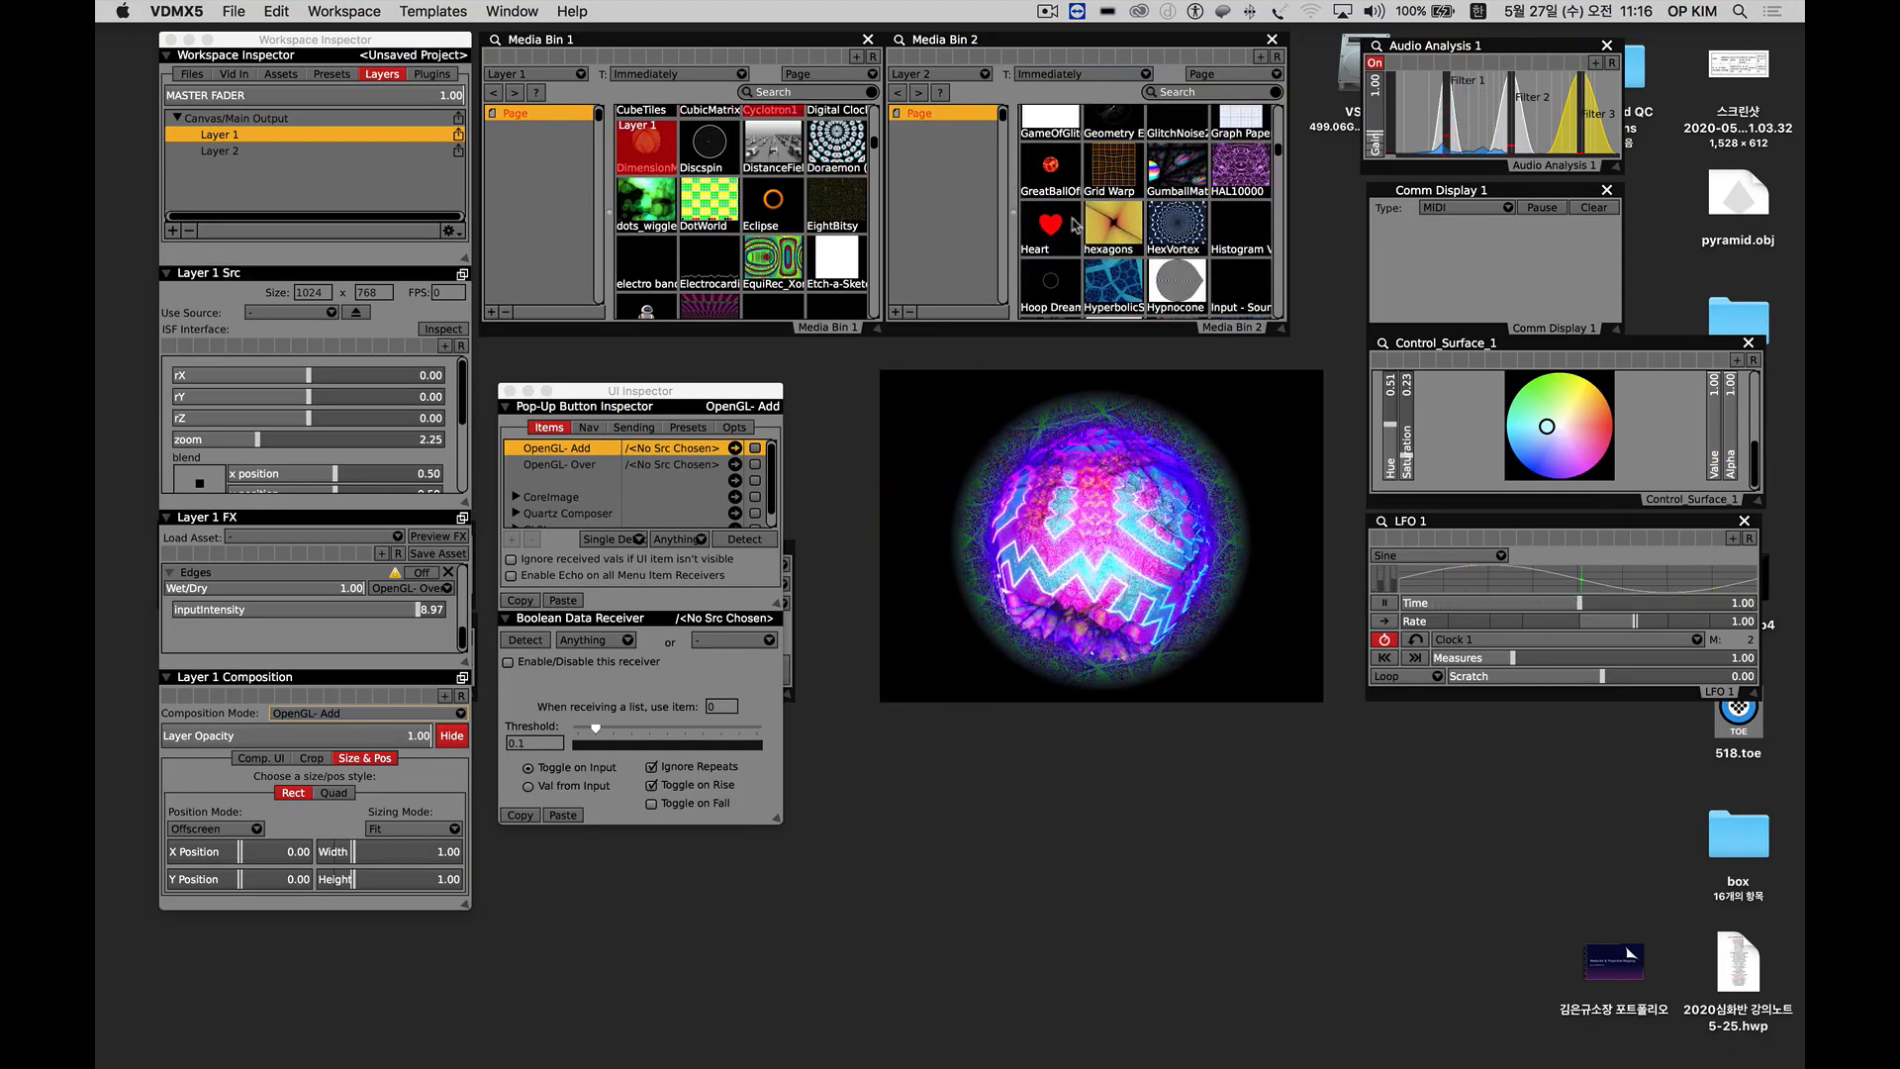
click(1044, 176)
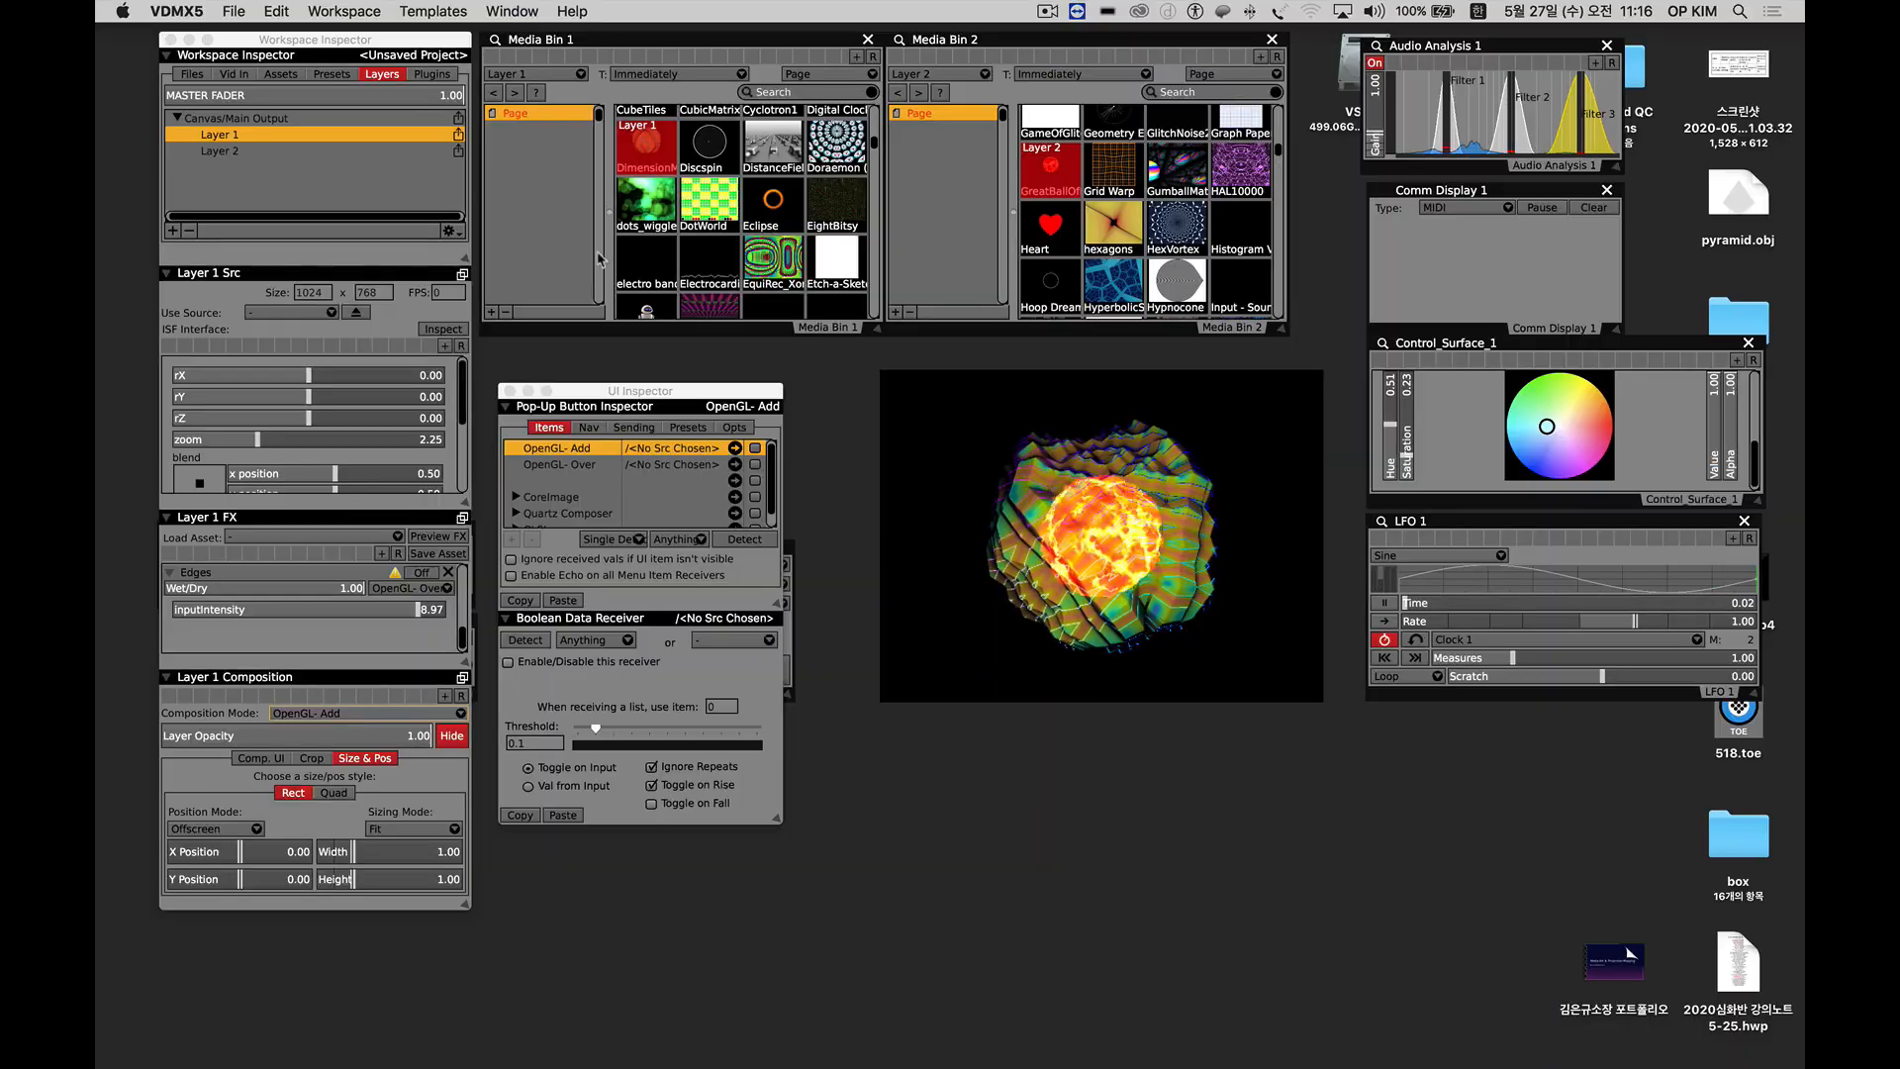
Rearrange the windows, placing the UI Inspector below LFO 1, the output preview slightly lower, and Movie Recorder 1 below Media Bin 1.
drag(624, 400, 661, 418)
drag(885, 416, 864, 454)
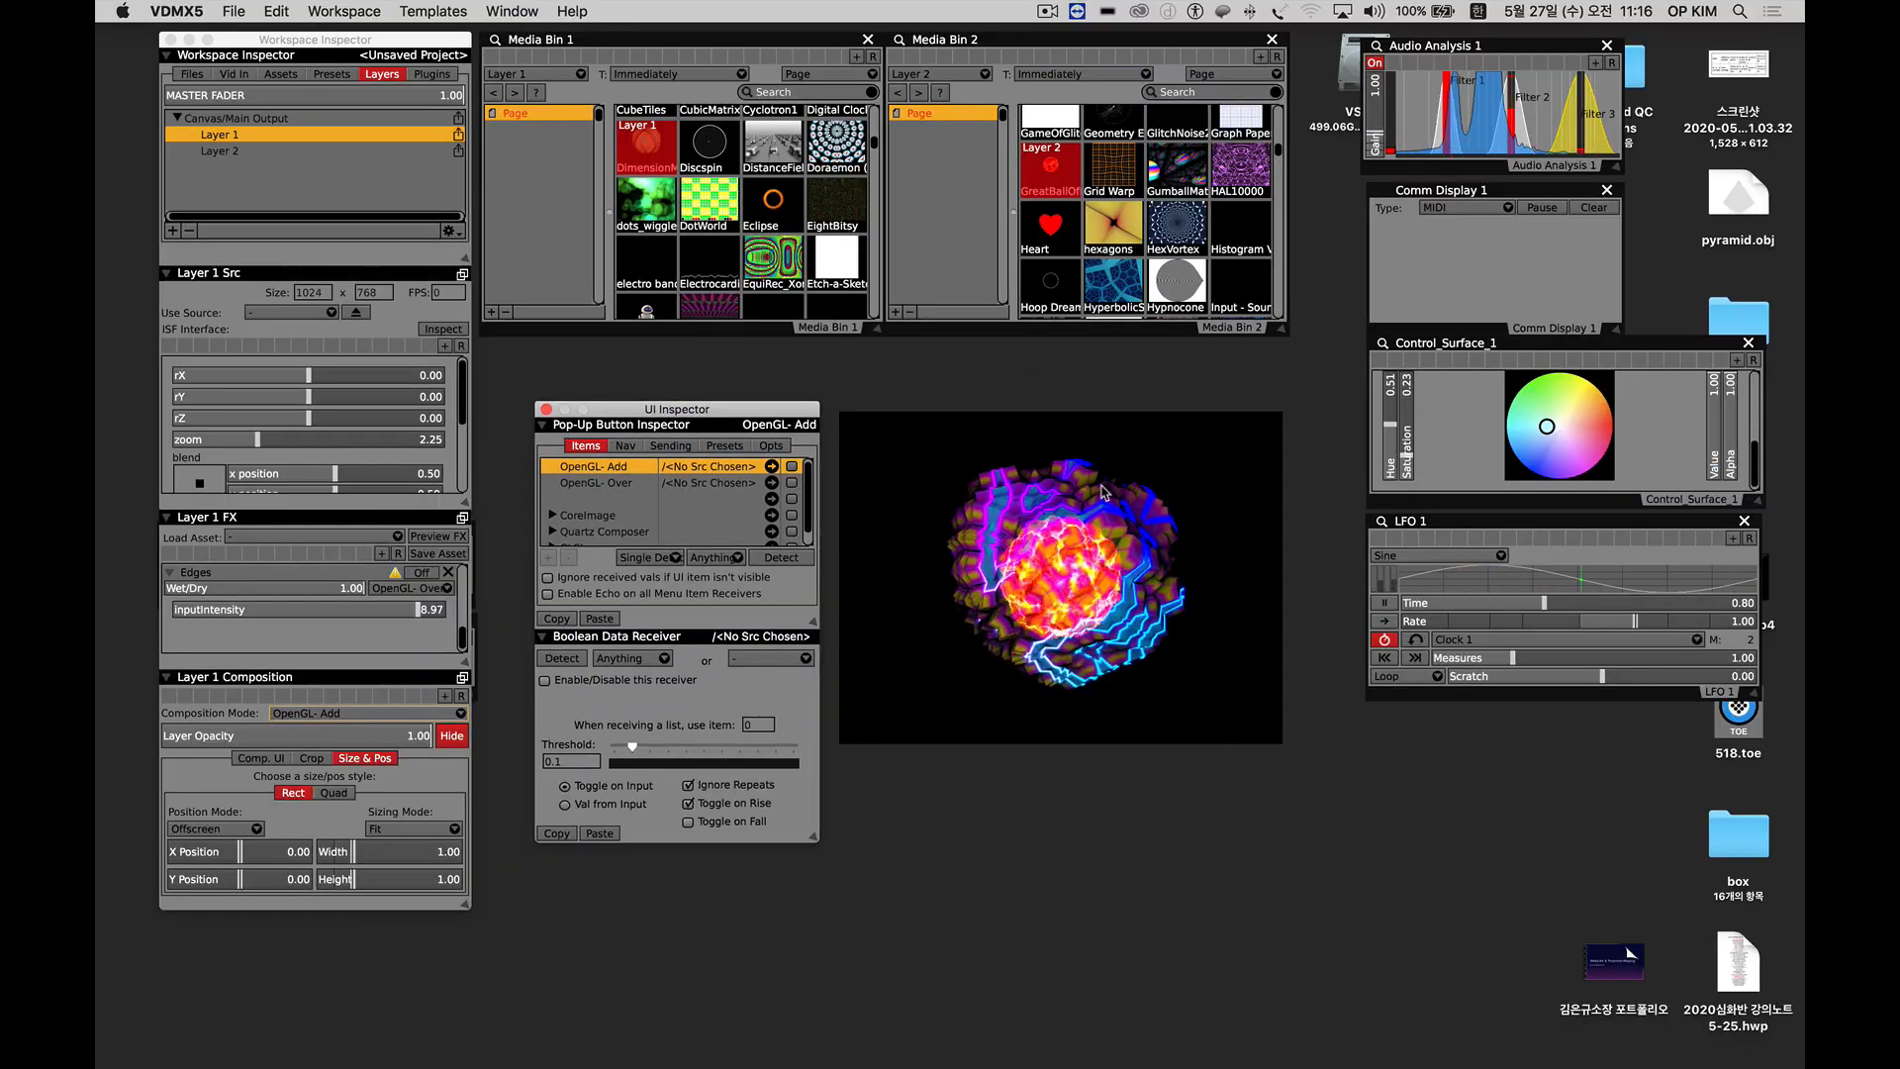
drag(742, 414, 1569, 727)
drag(679, 552, 595, 371)
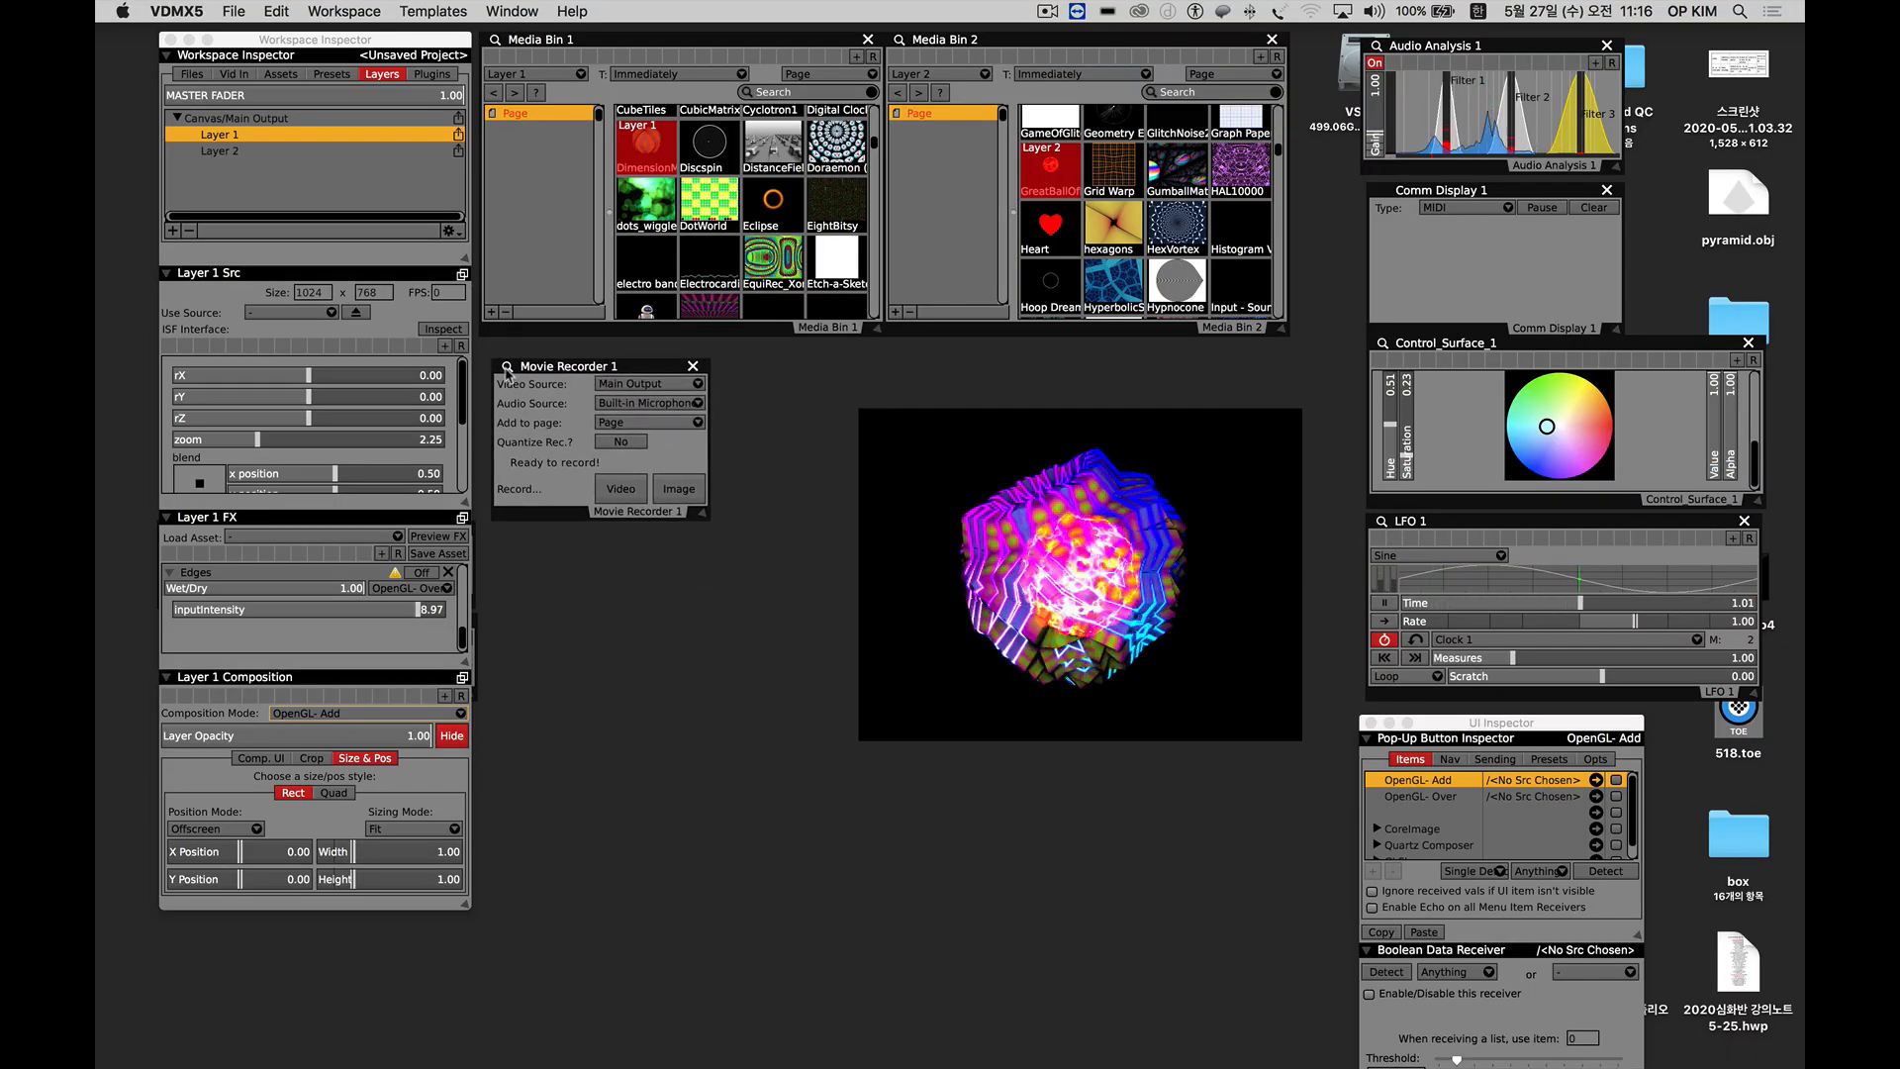
Open Movie Recorder 1's inspector and examine its available video codecs.
click(507, 369)
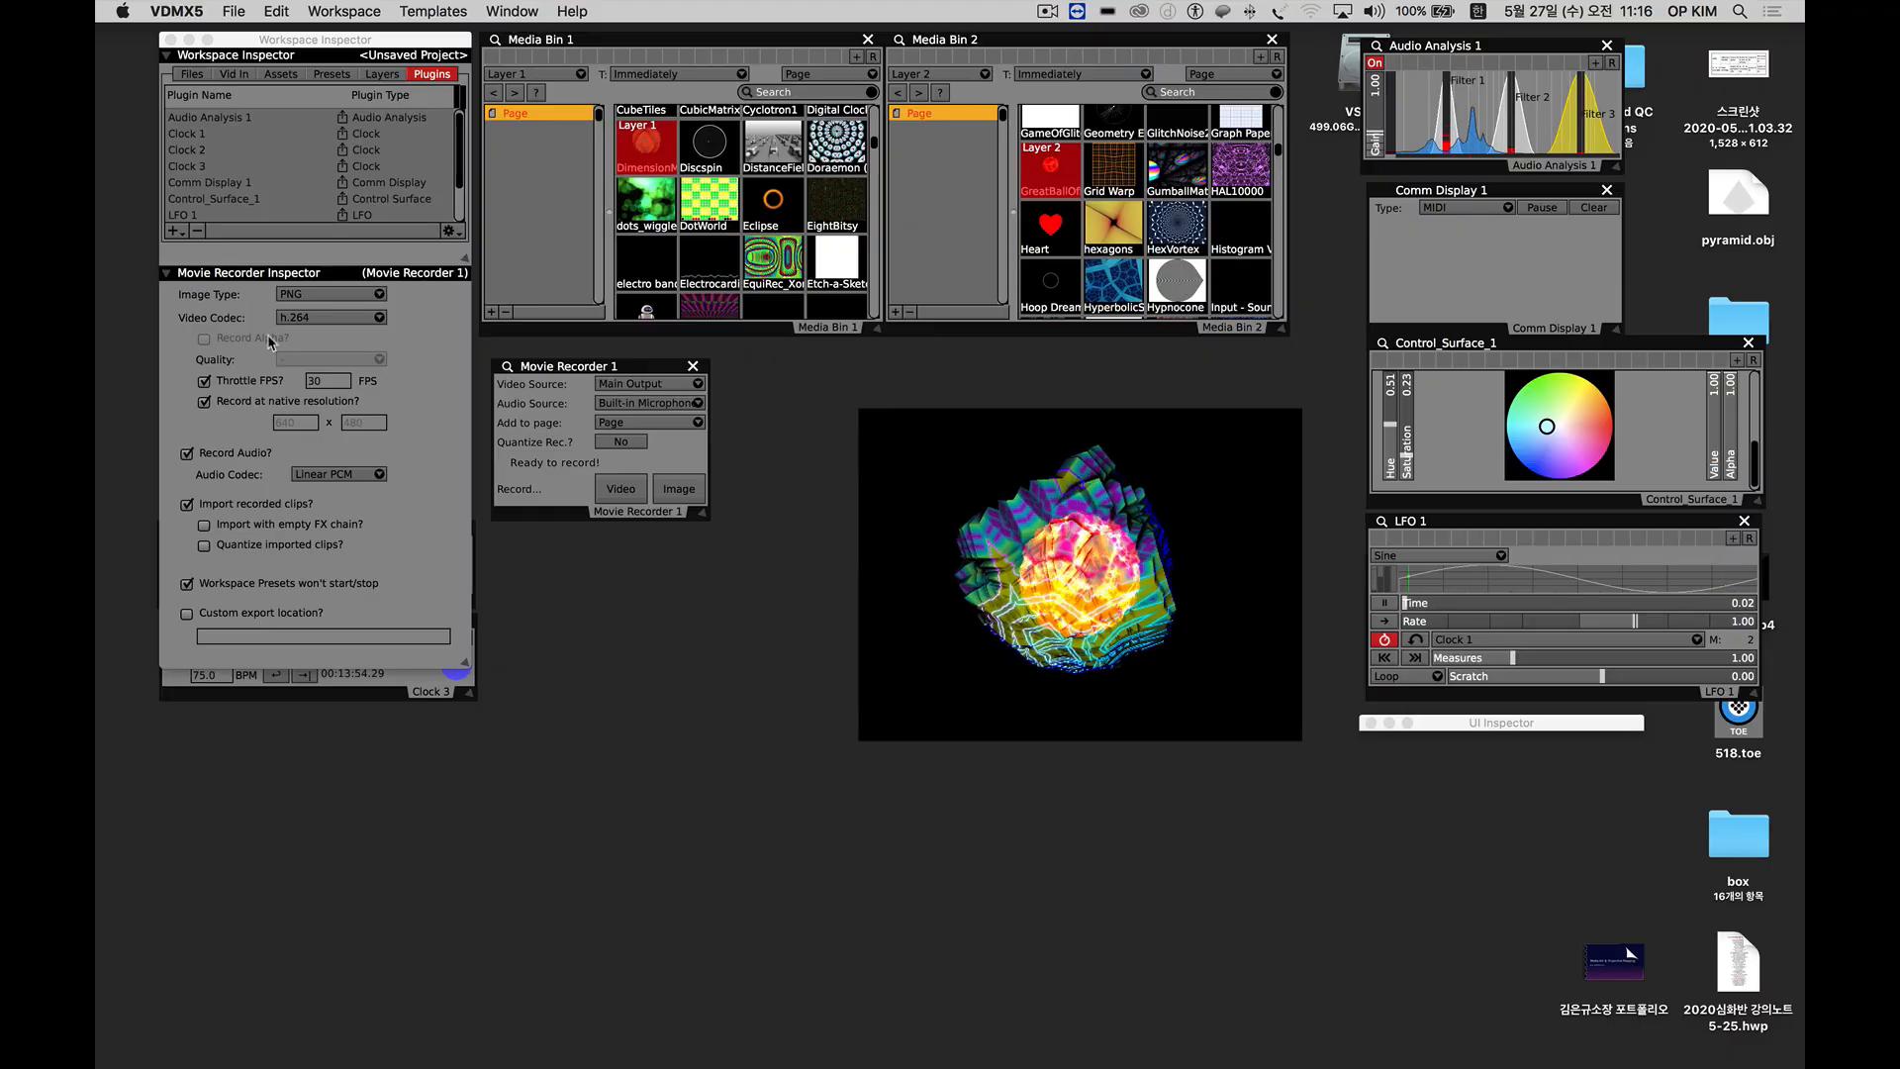
click(207, 304)
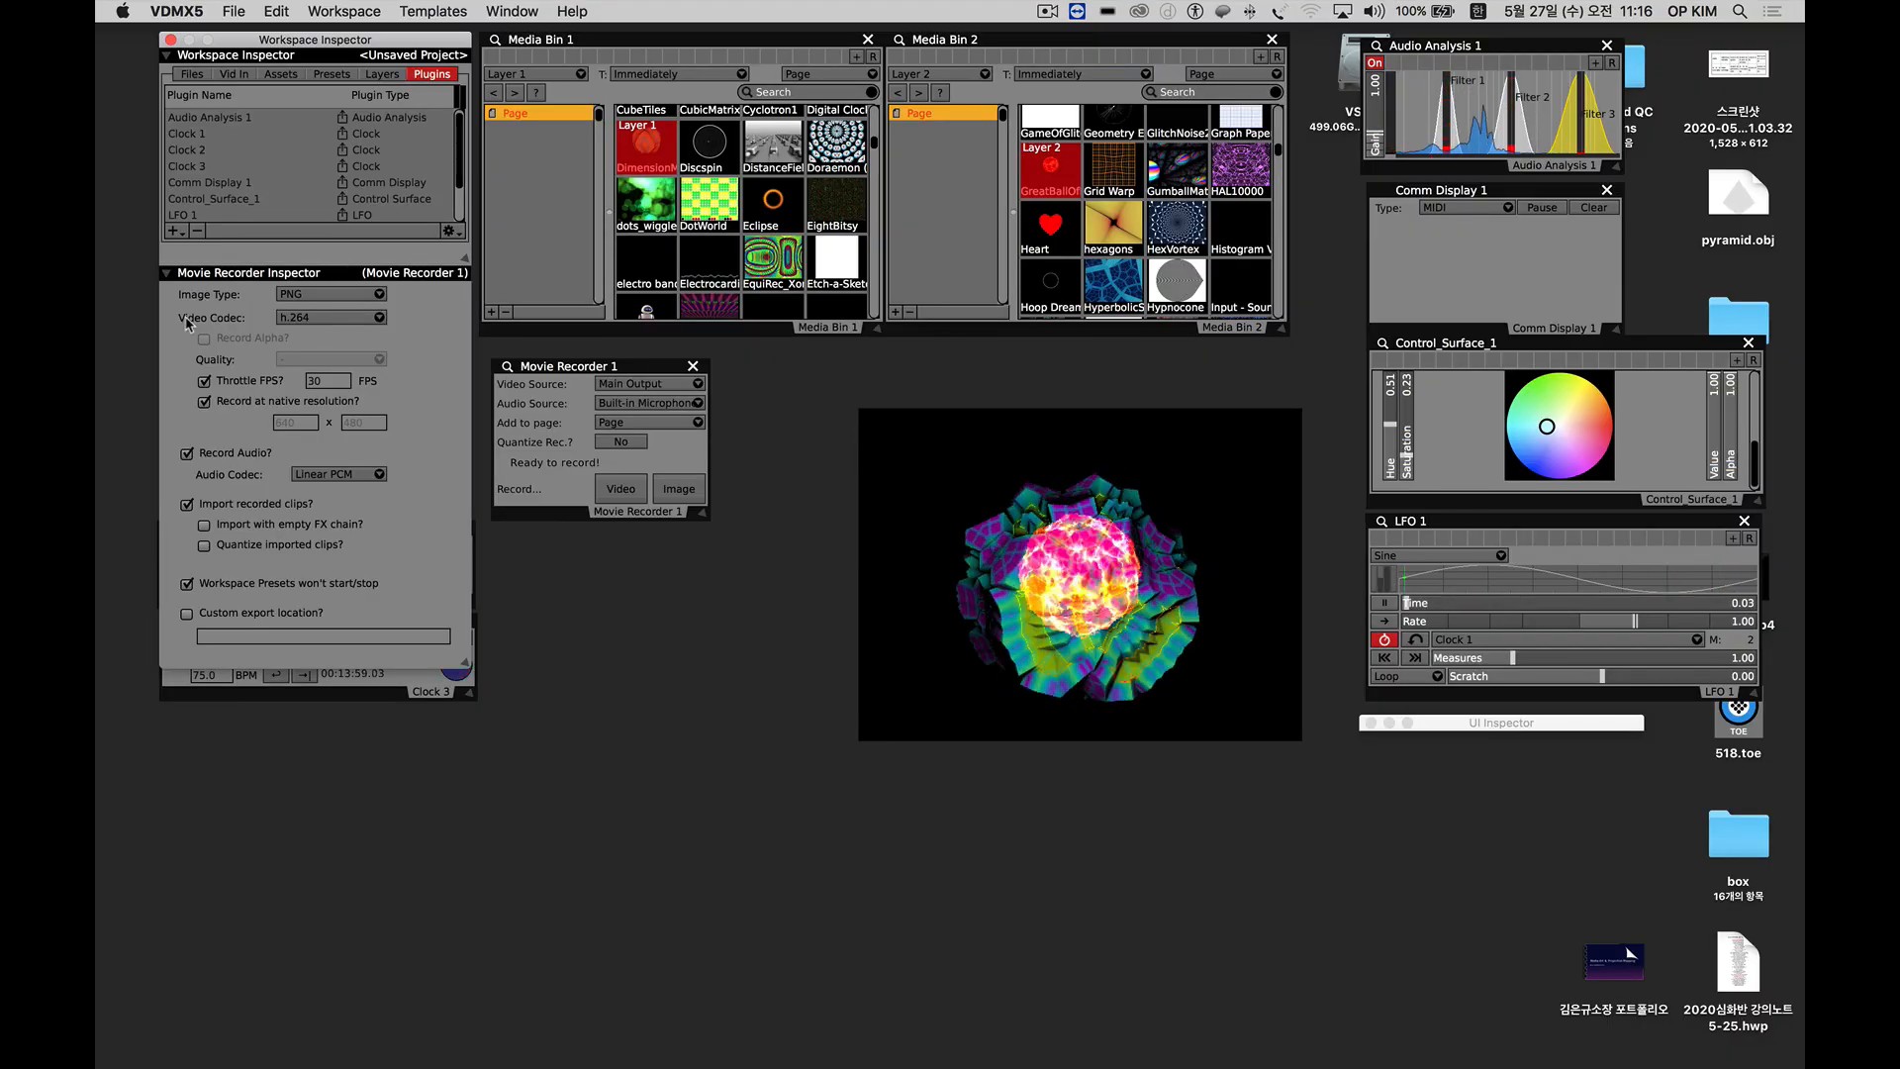
click(307, 321)
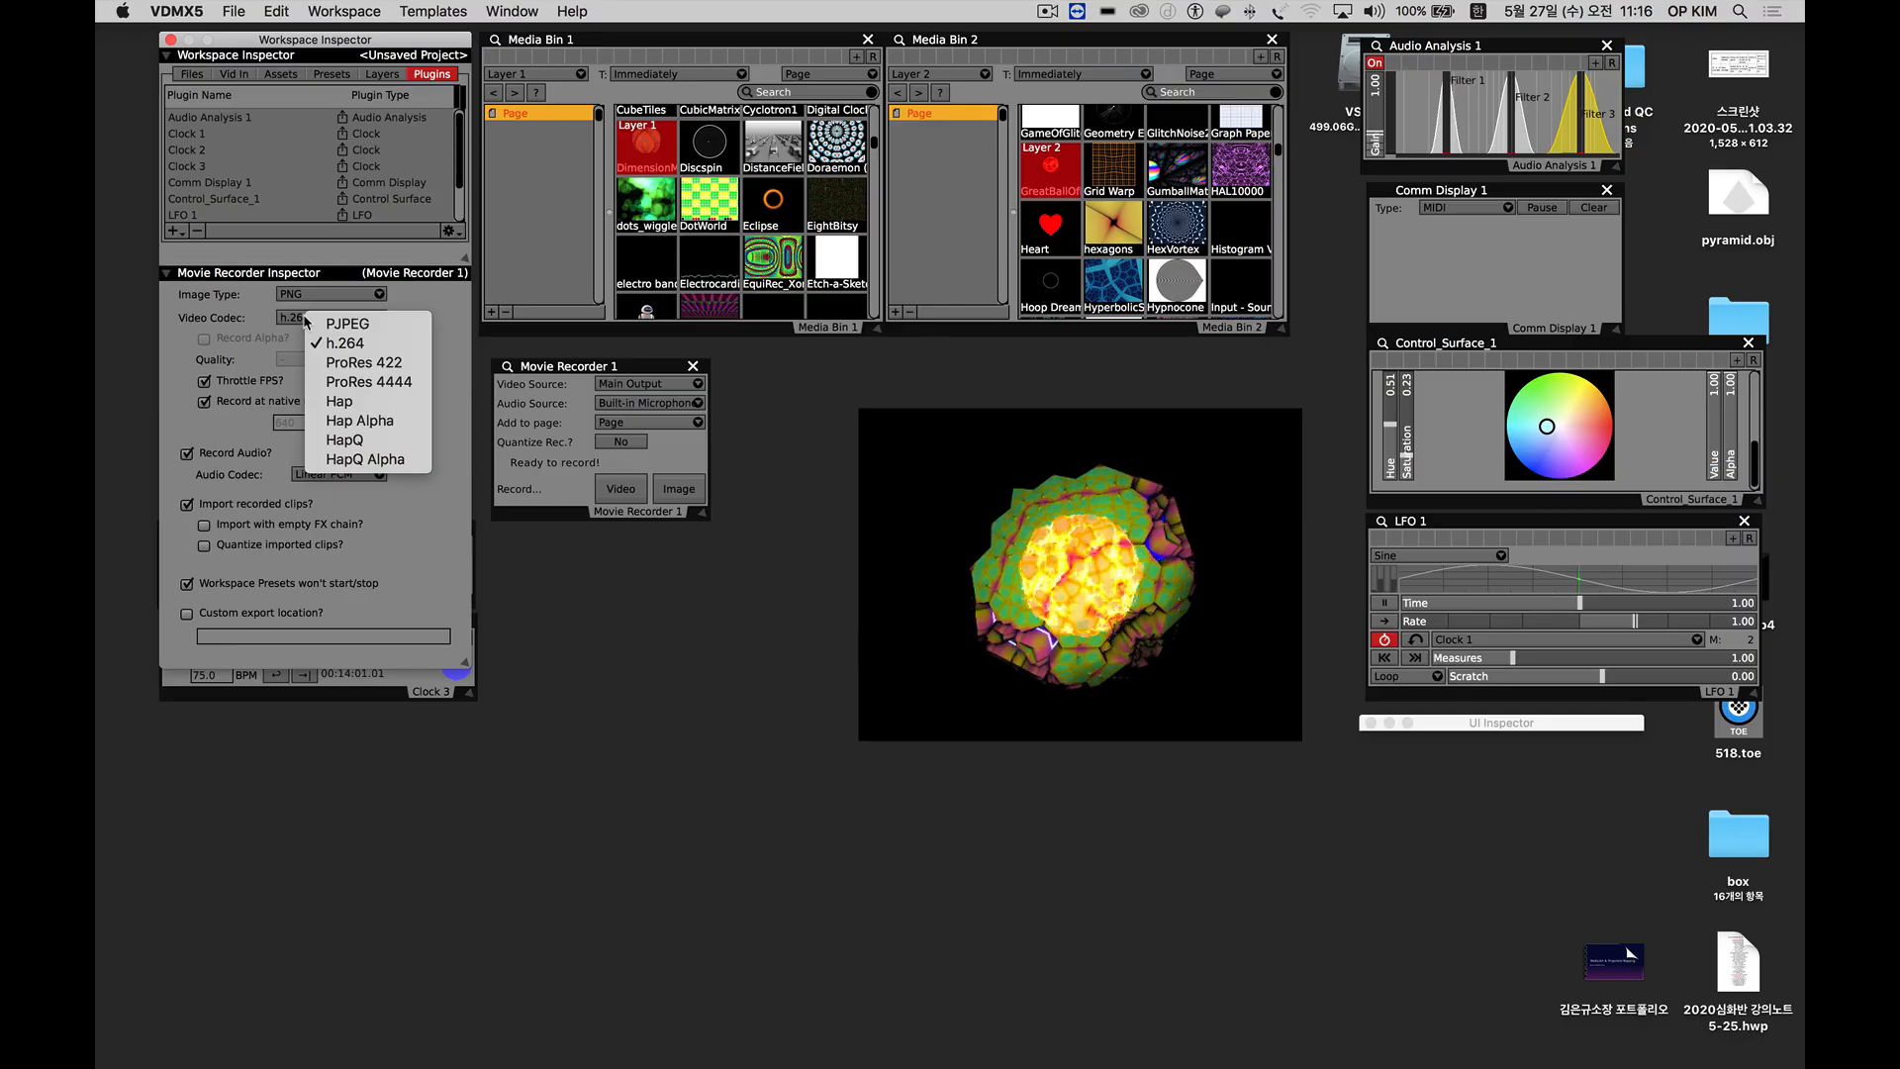
click(228, 339)
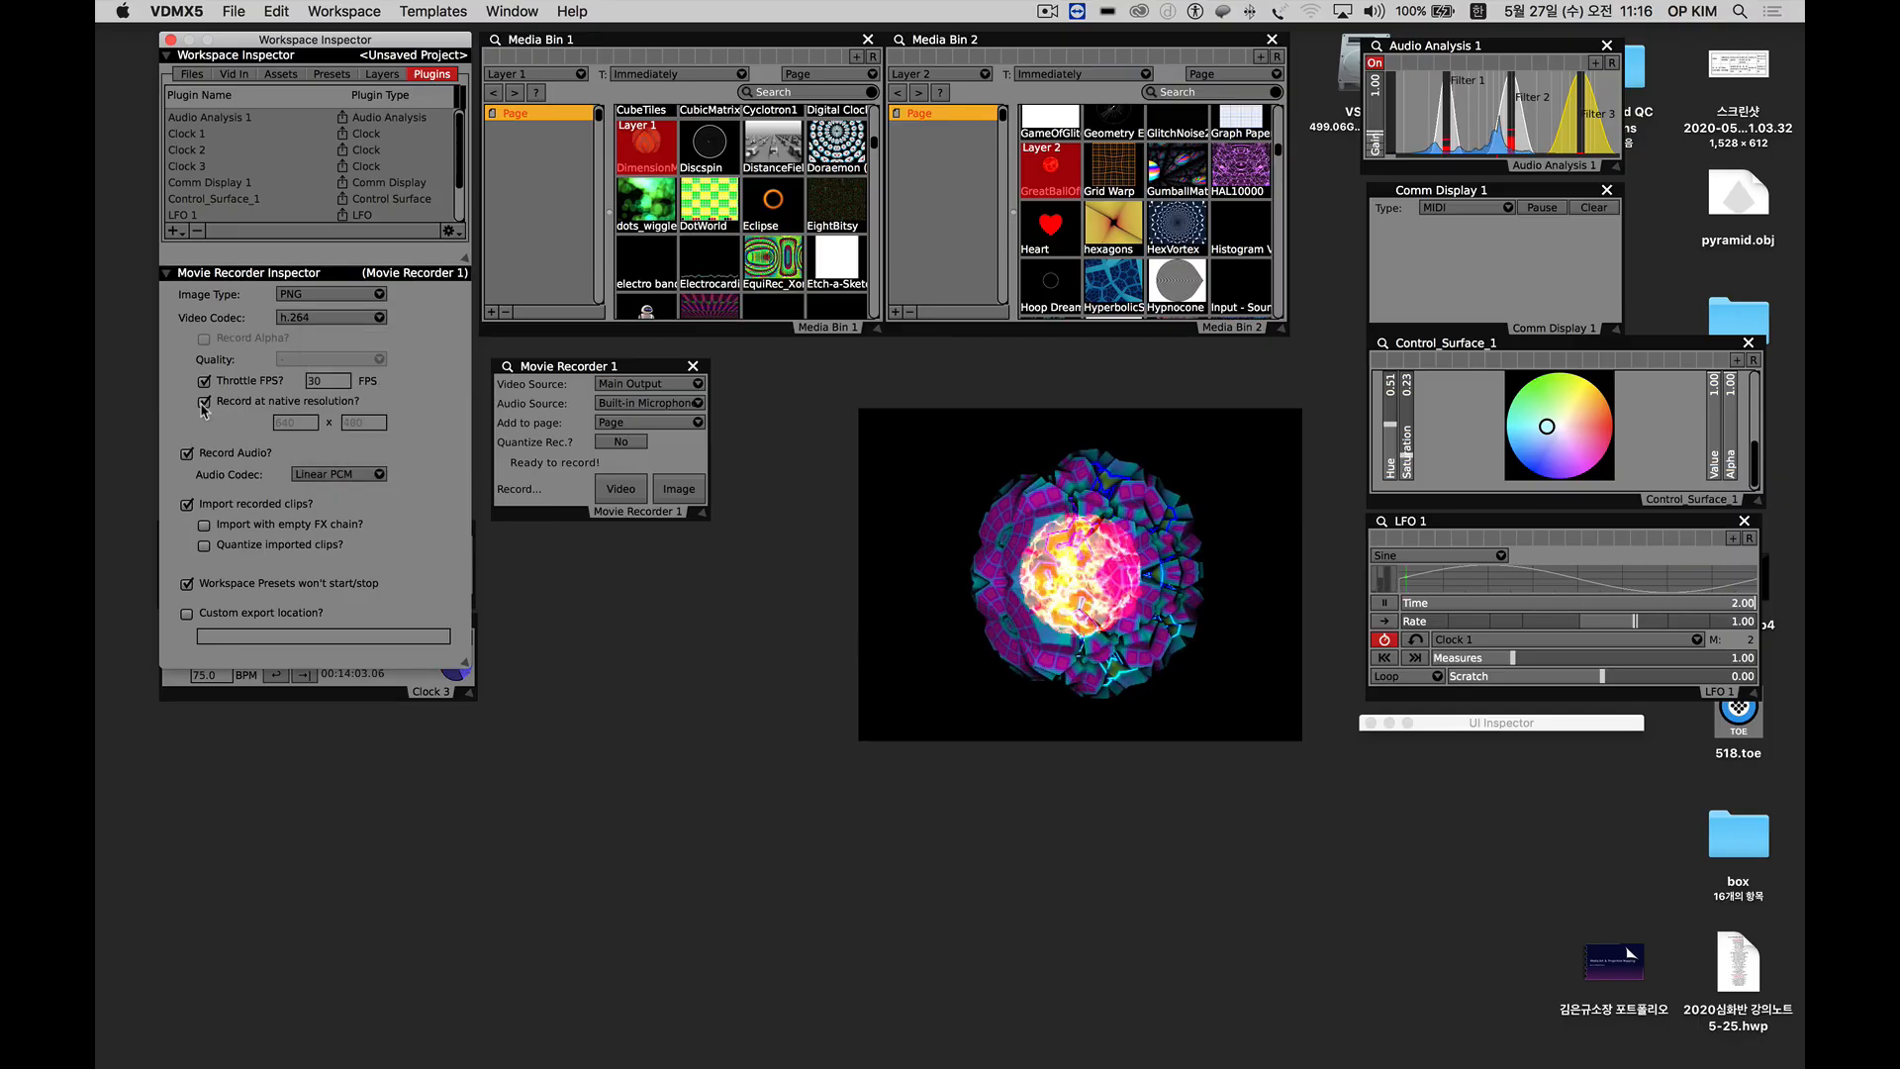
Turn off recording at native resolution and set the recording size to 1280 x 720.
click(204, 404)
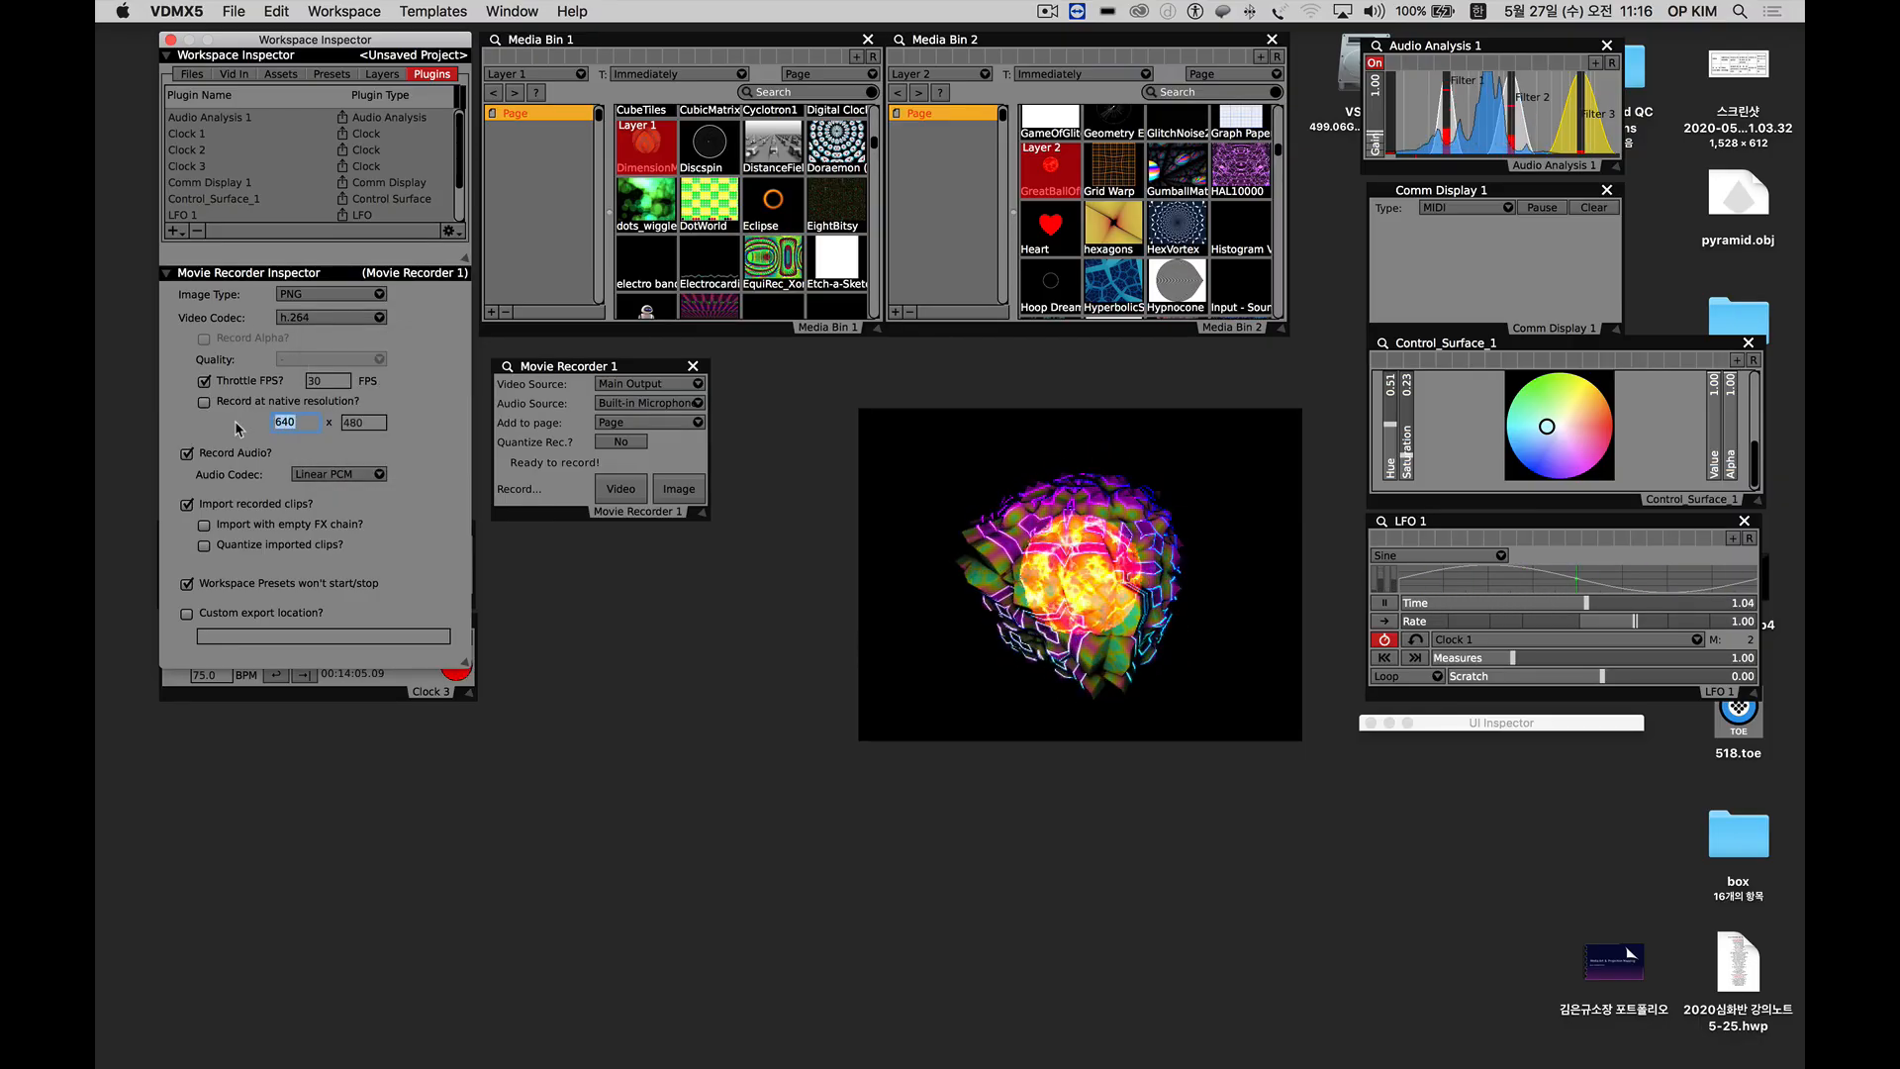
text(1280)
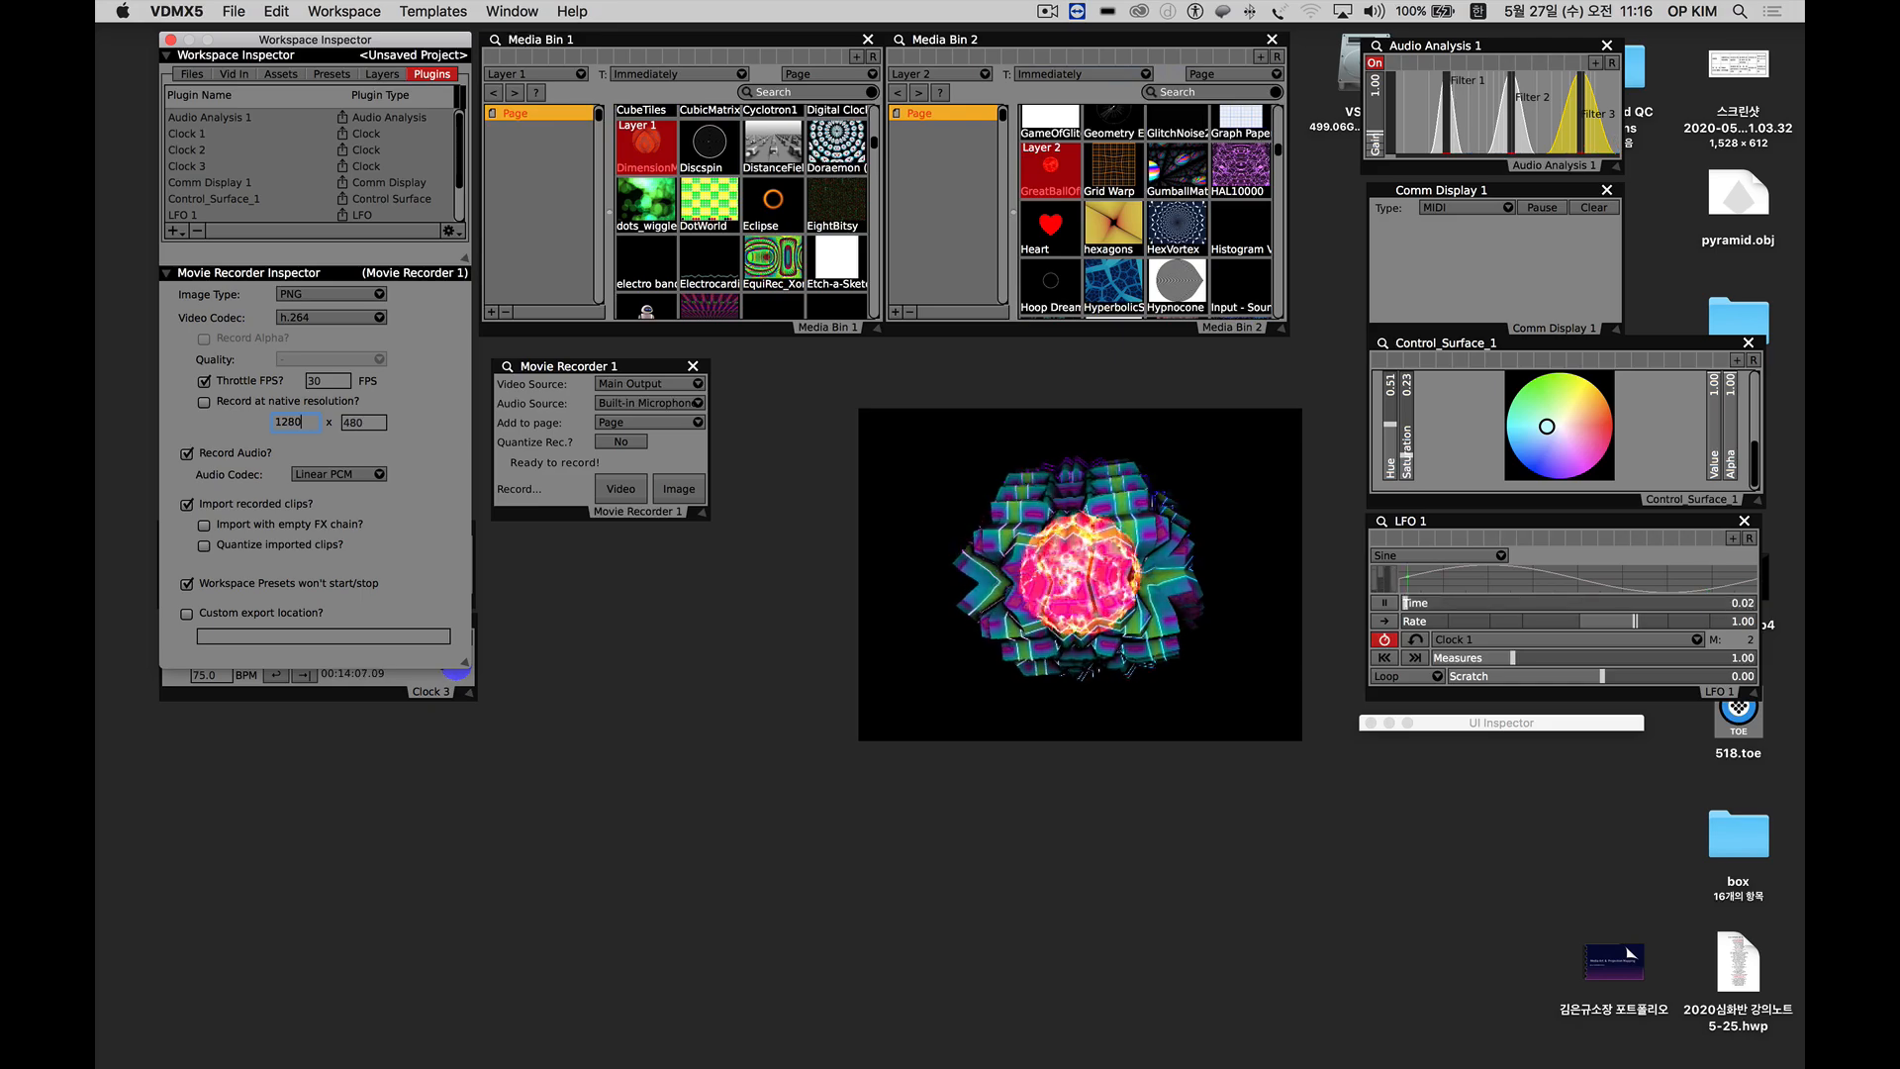
click(294, 431)
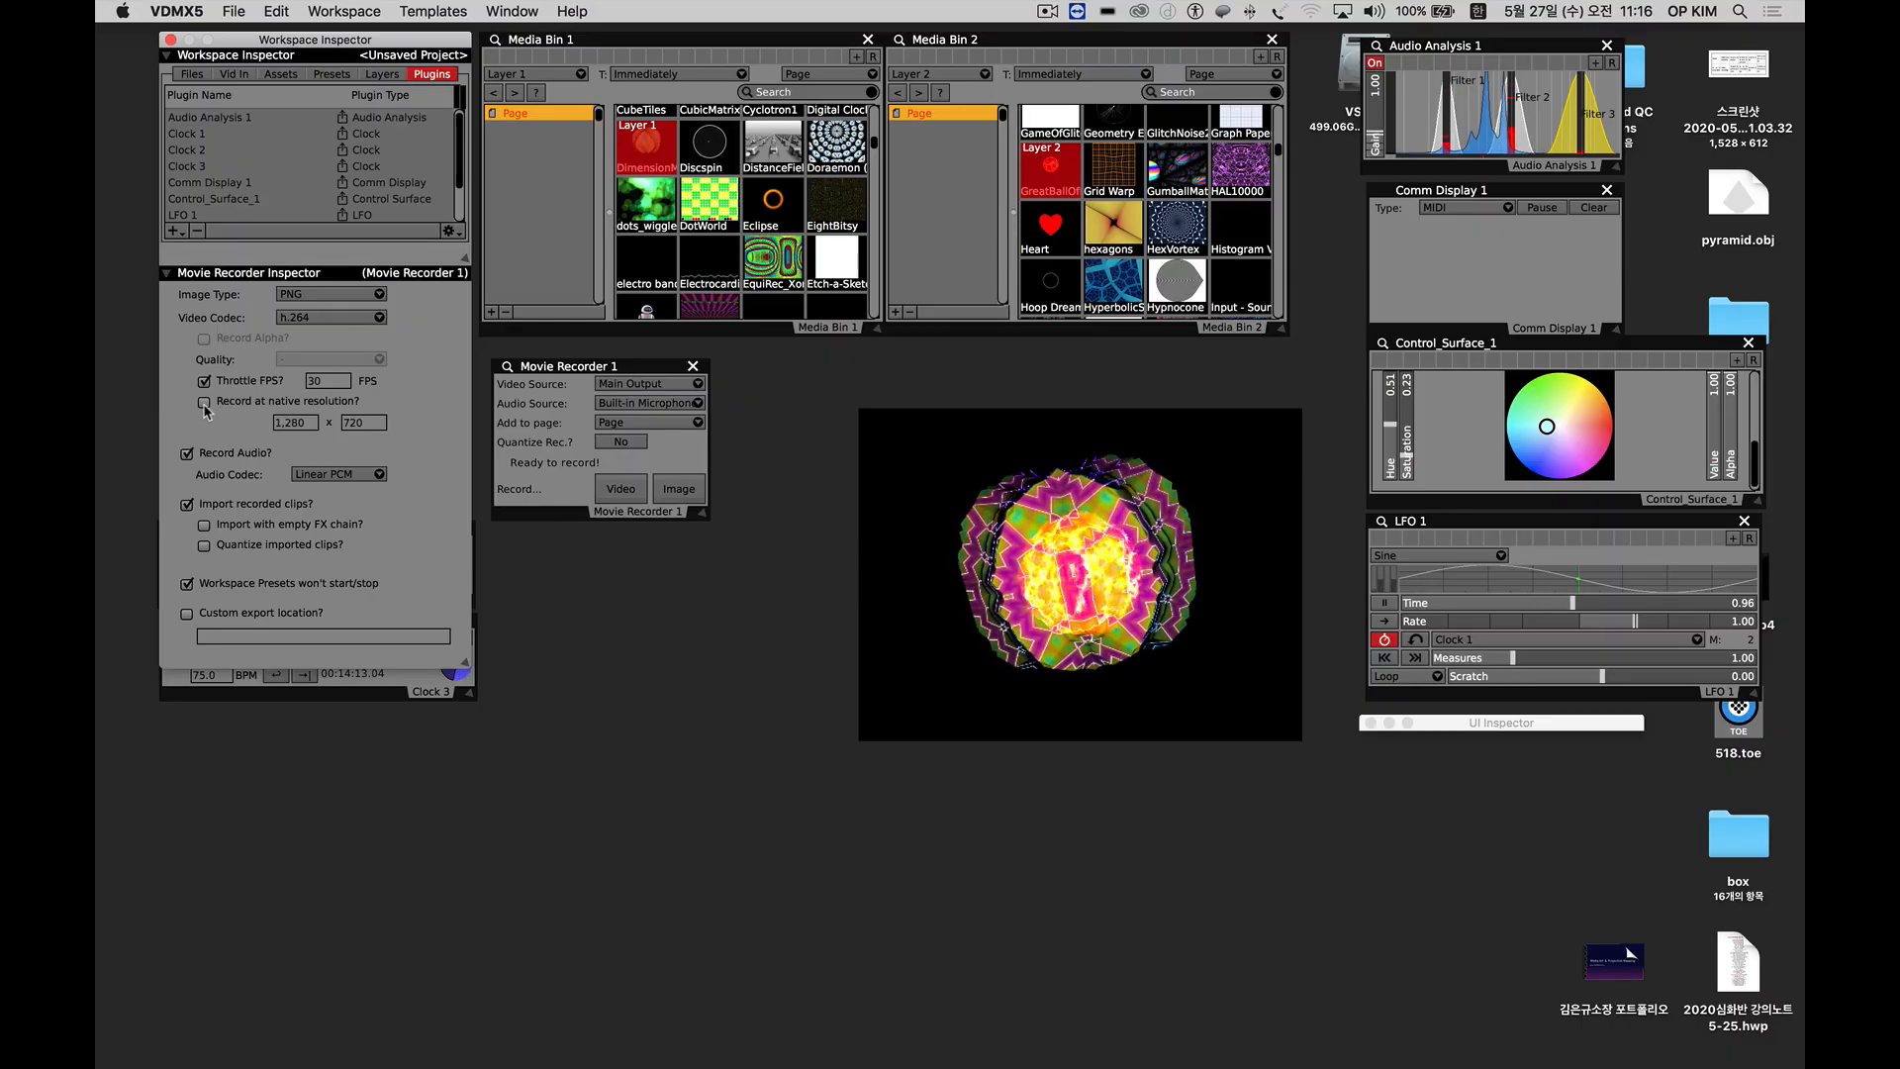
Turn off audio recording and set the Desktop as the recorder's custom export location.
click(186, 454)
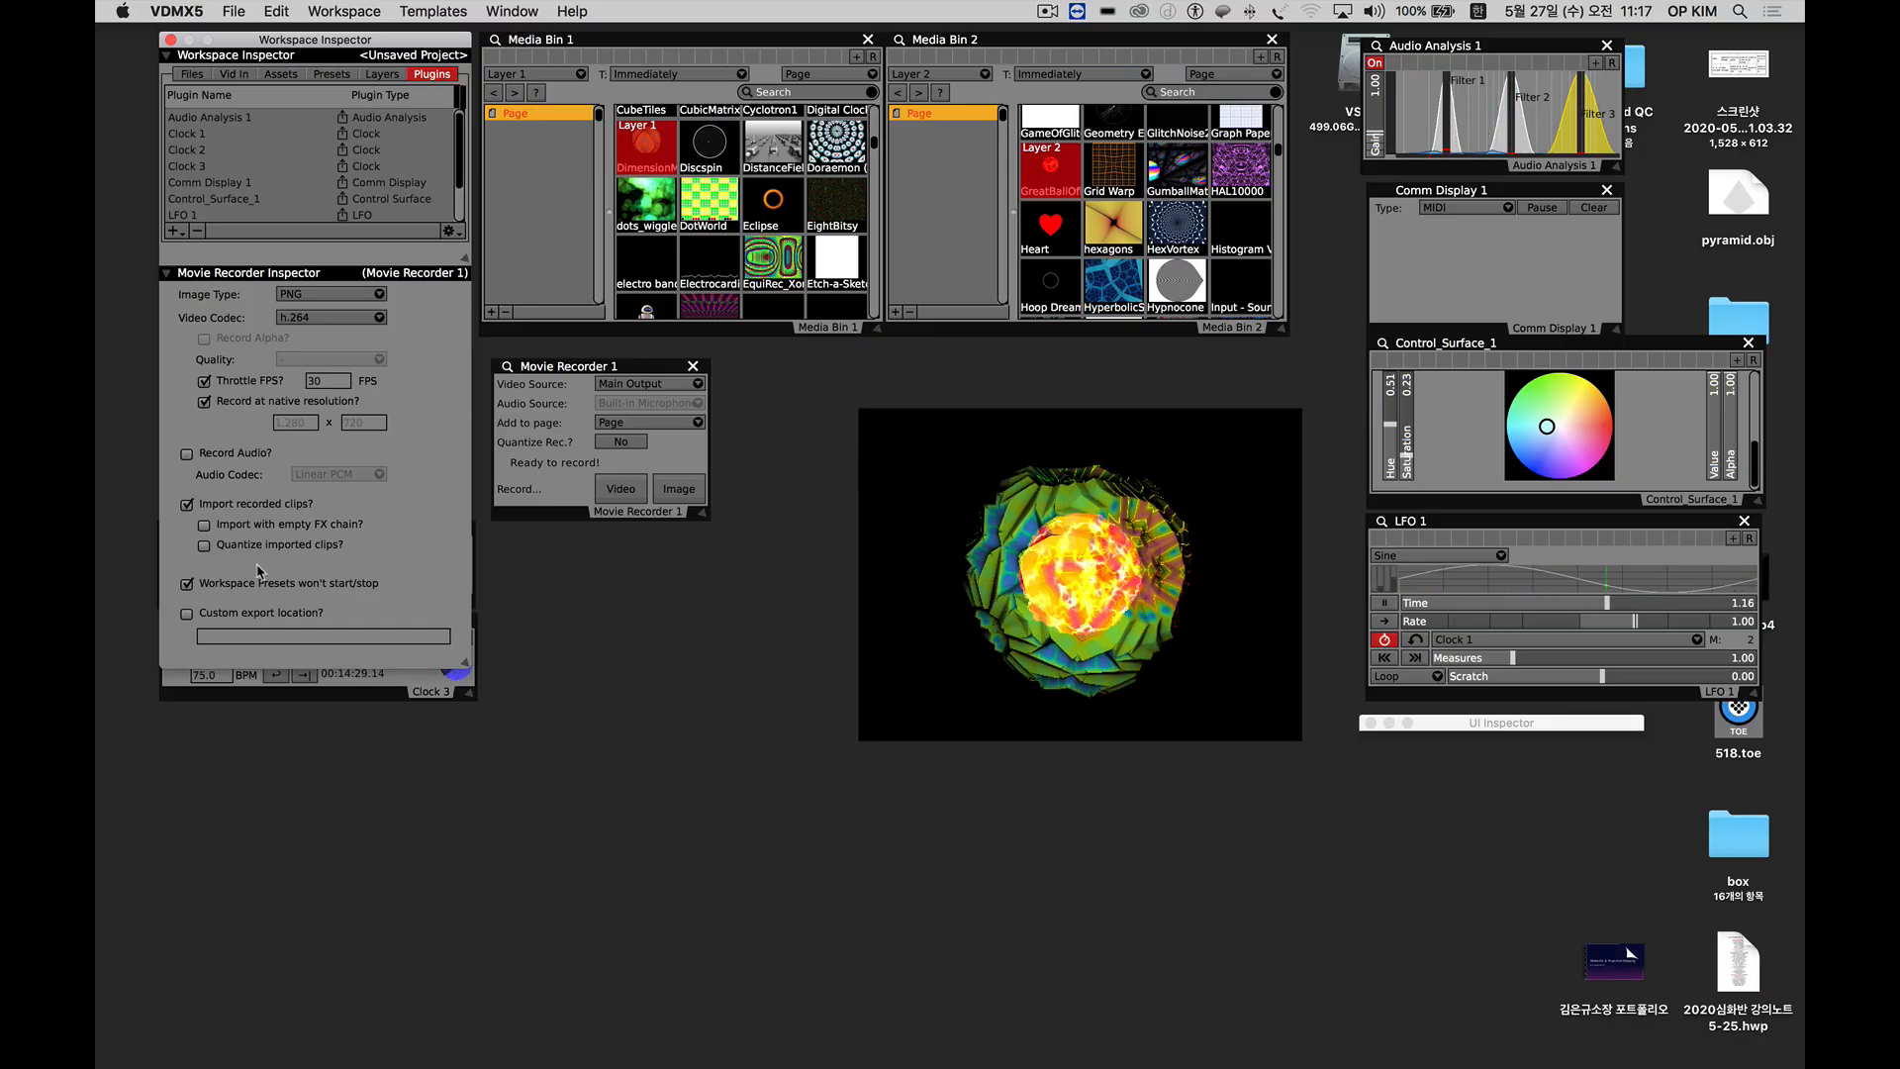
click(186, 615)
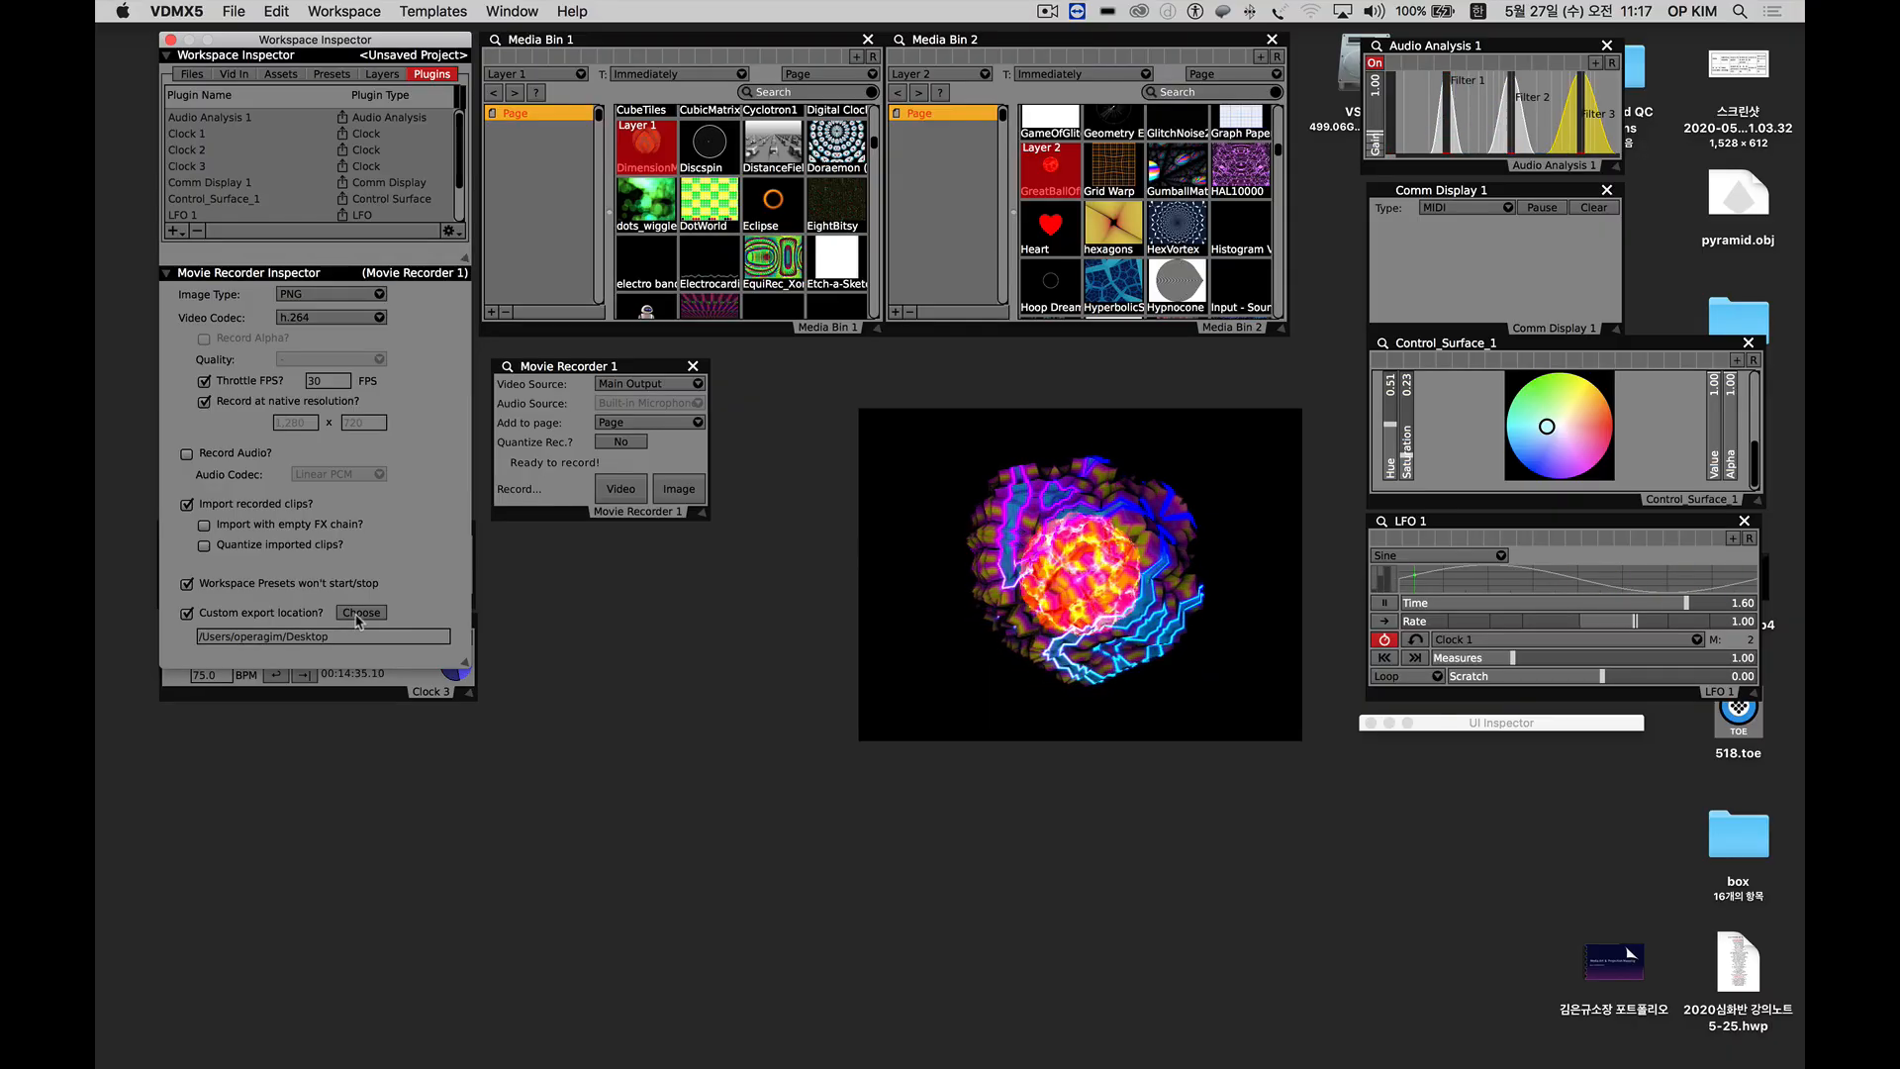
click(358, 616)
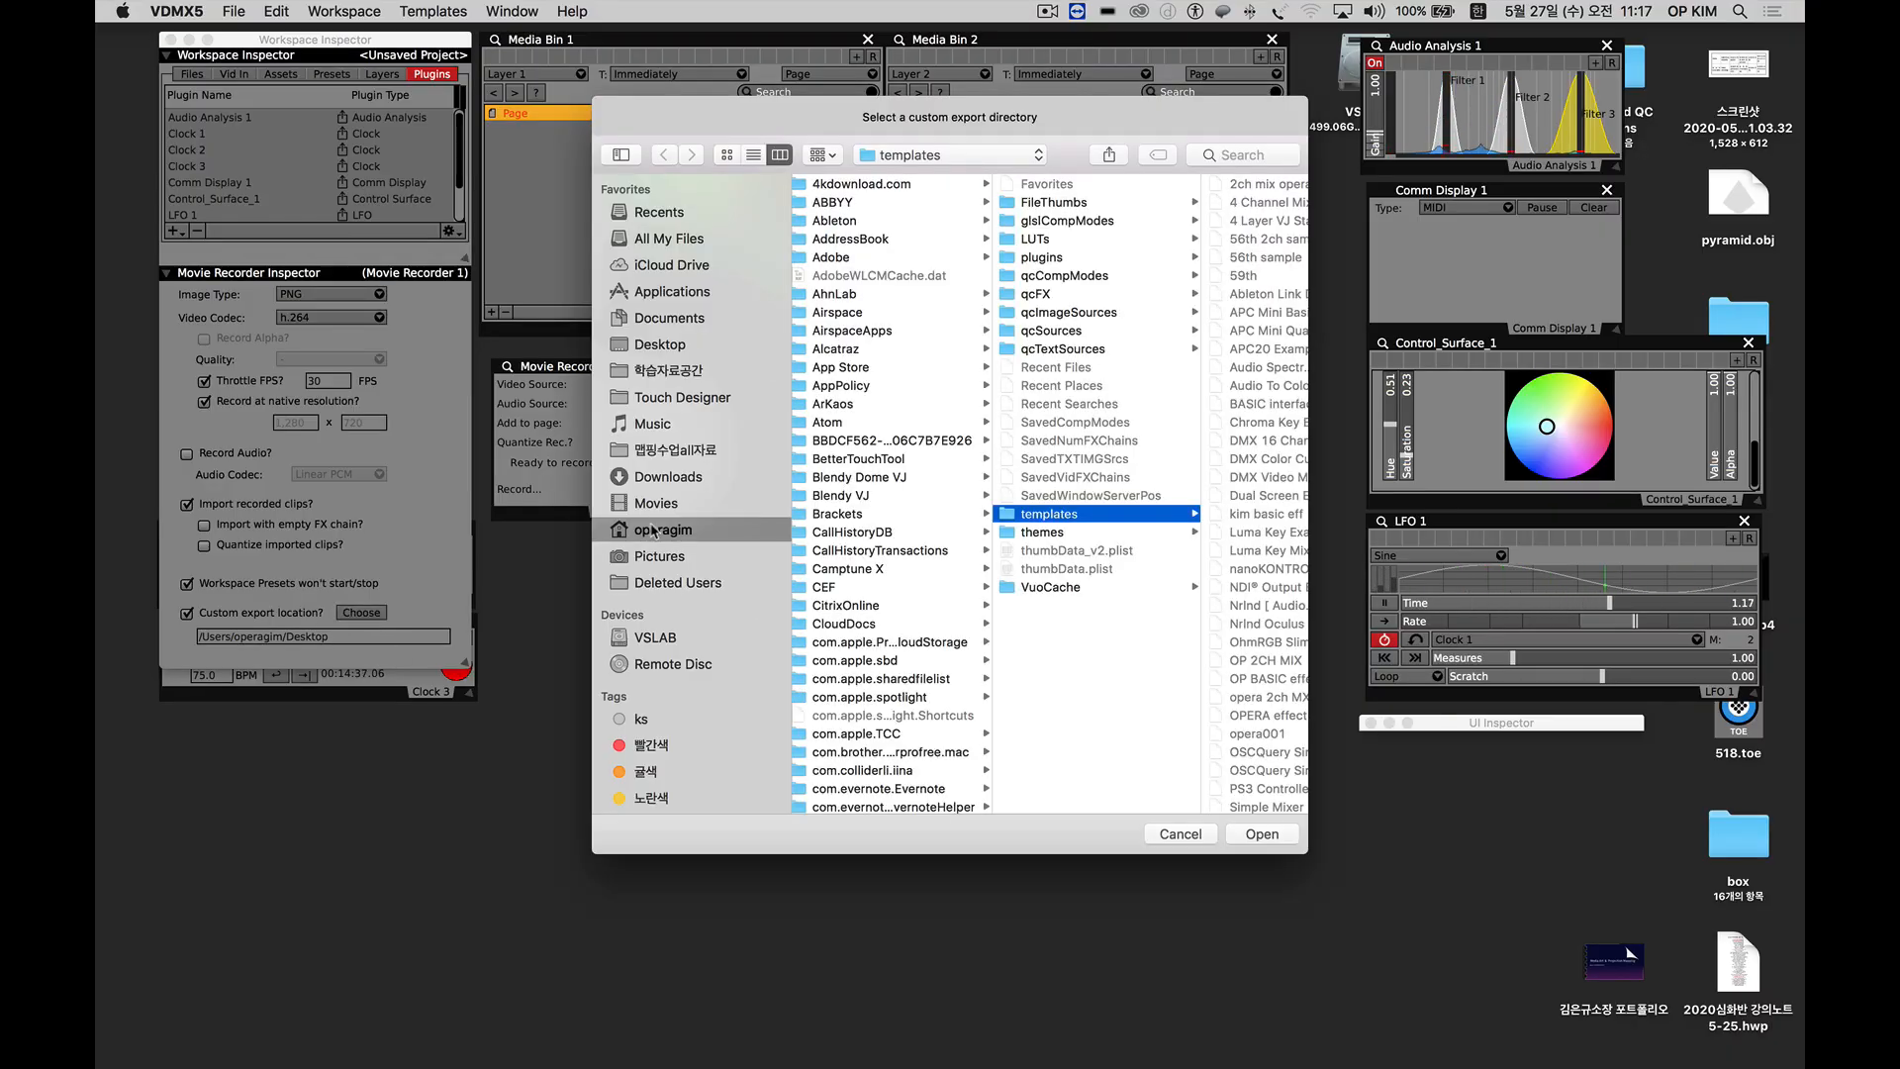
click(650, 347)
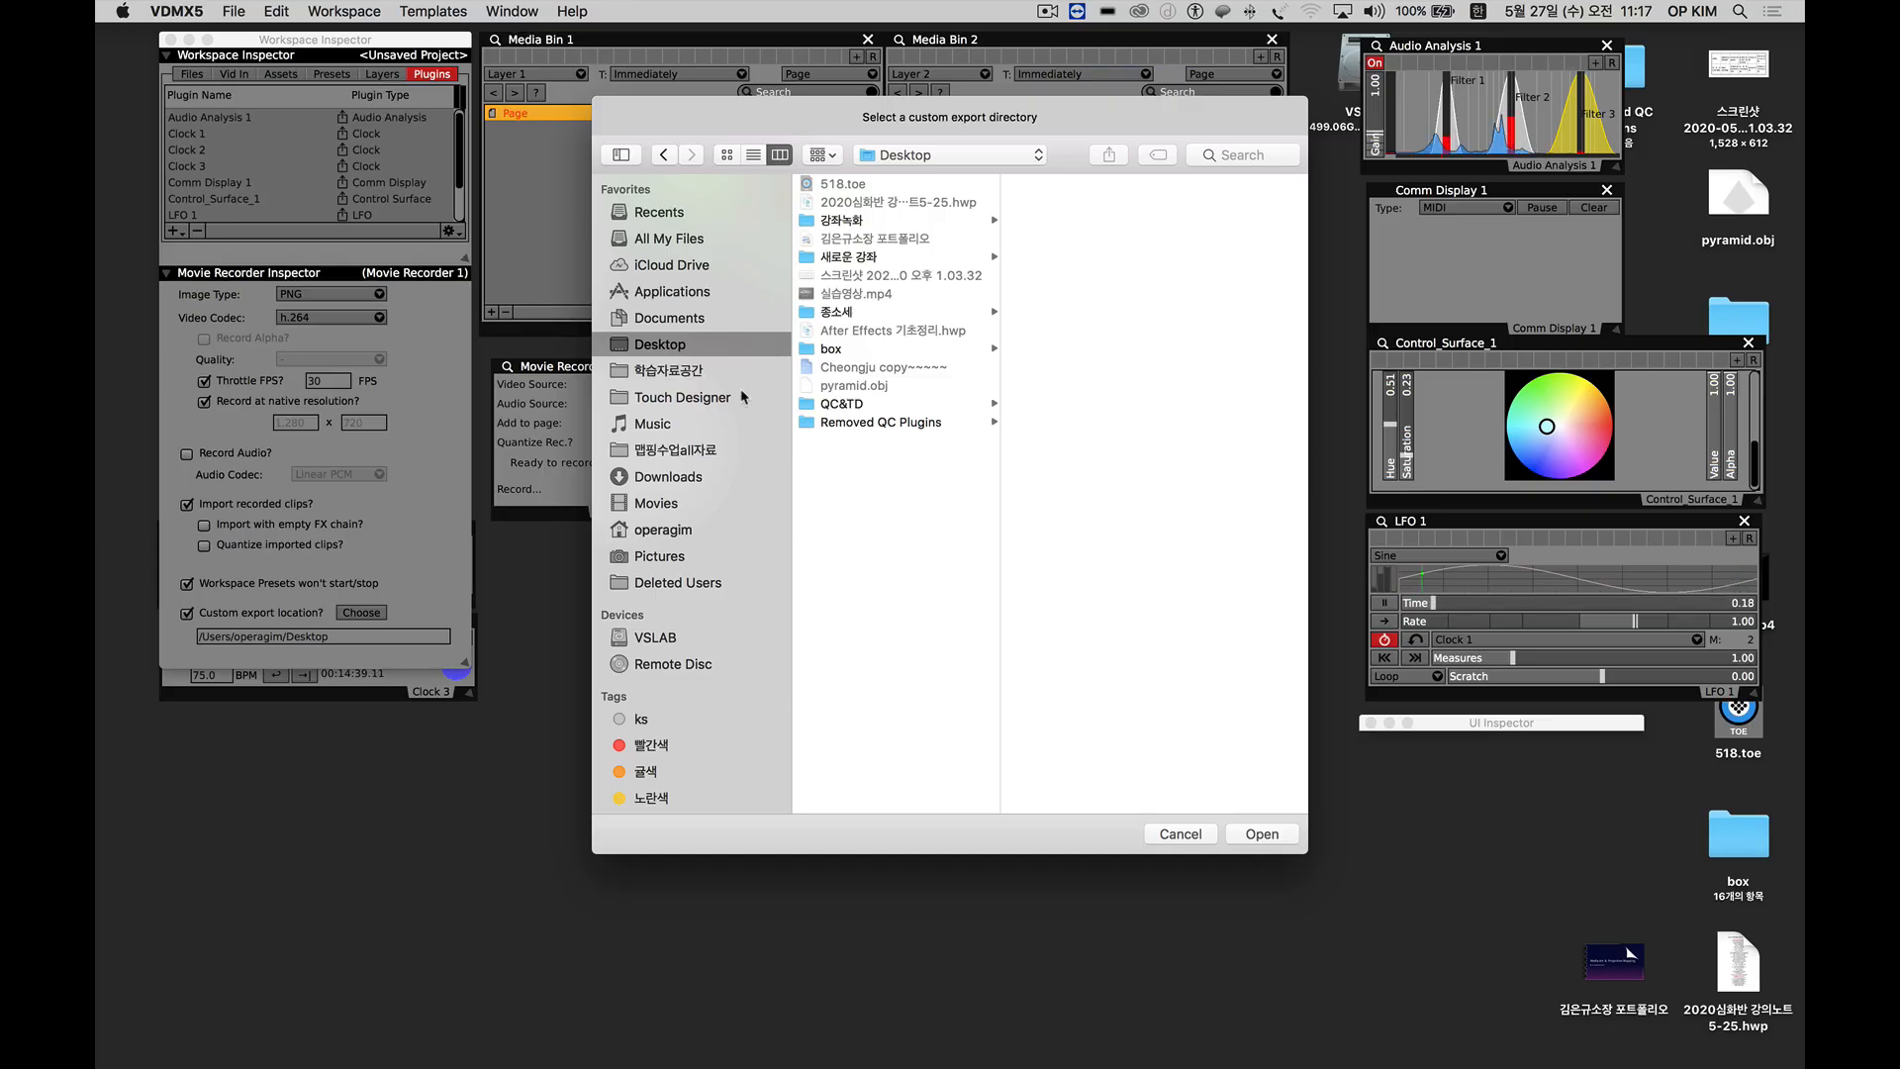
click(1262, 836)
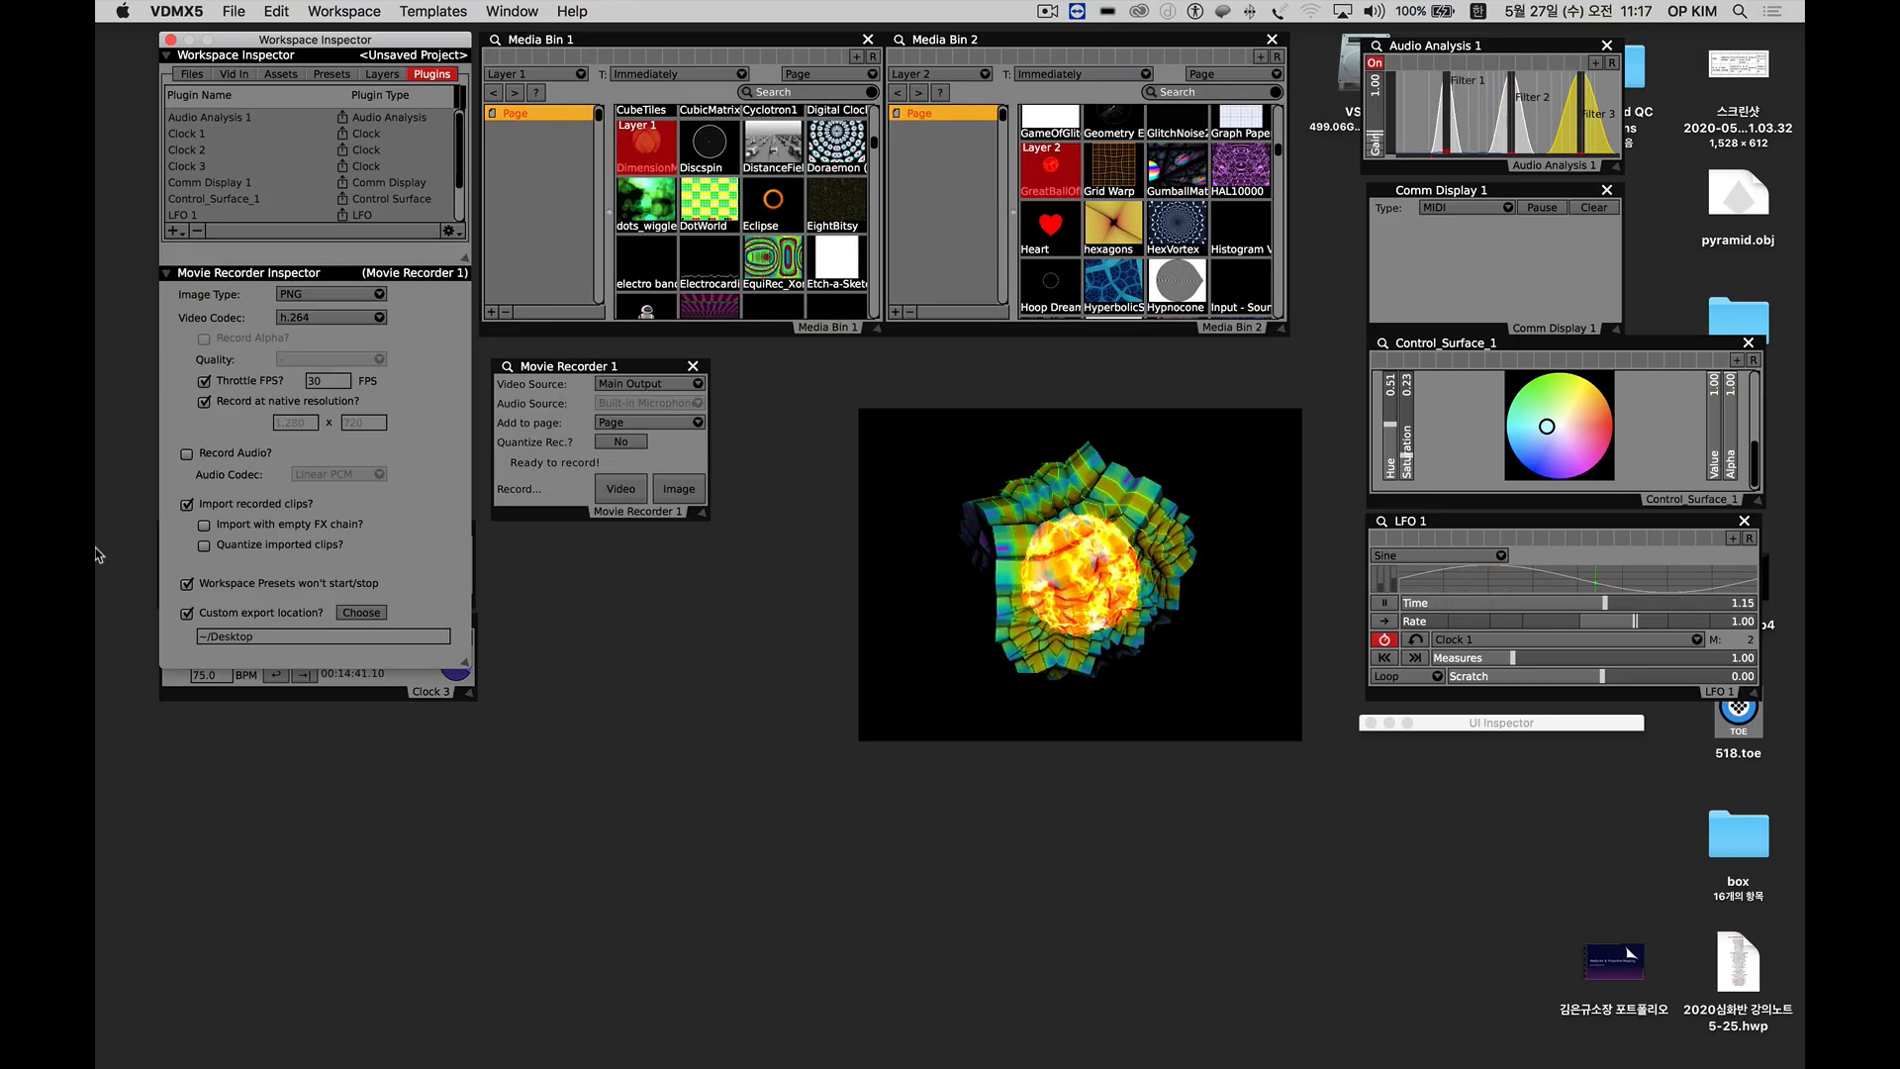
Move Clock 3 below the Movie Recorder Inspector and place Movie Recorder 1 directly beneath Media Bin 1.
drag(255, 698, 252, 761)
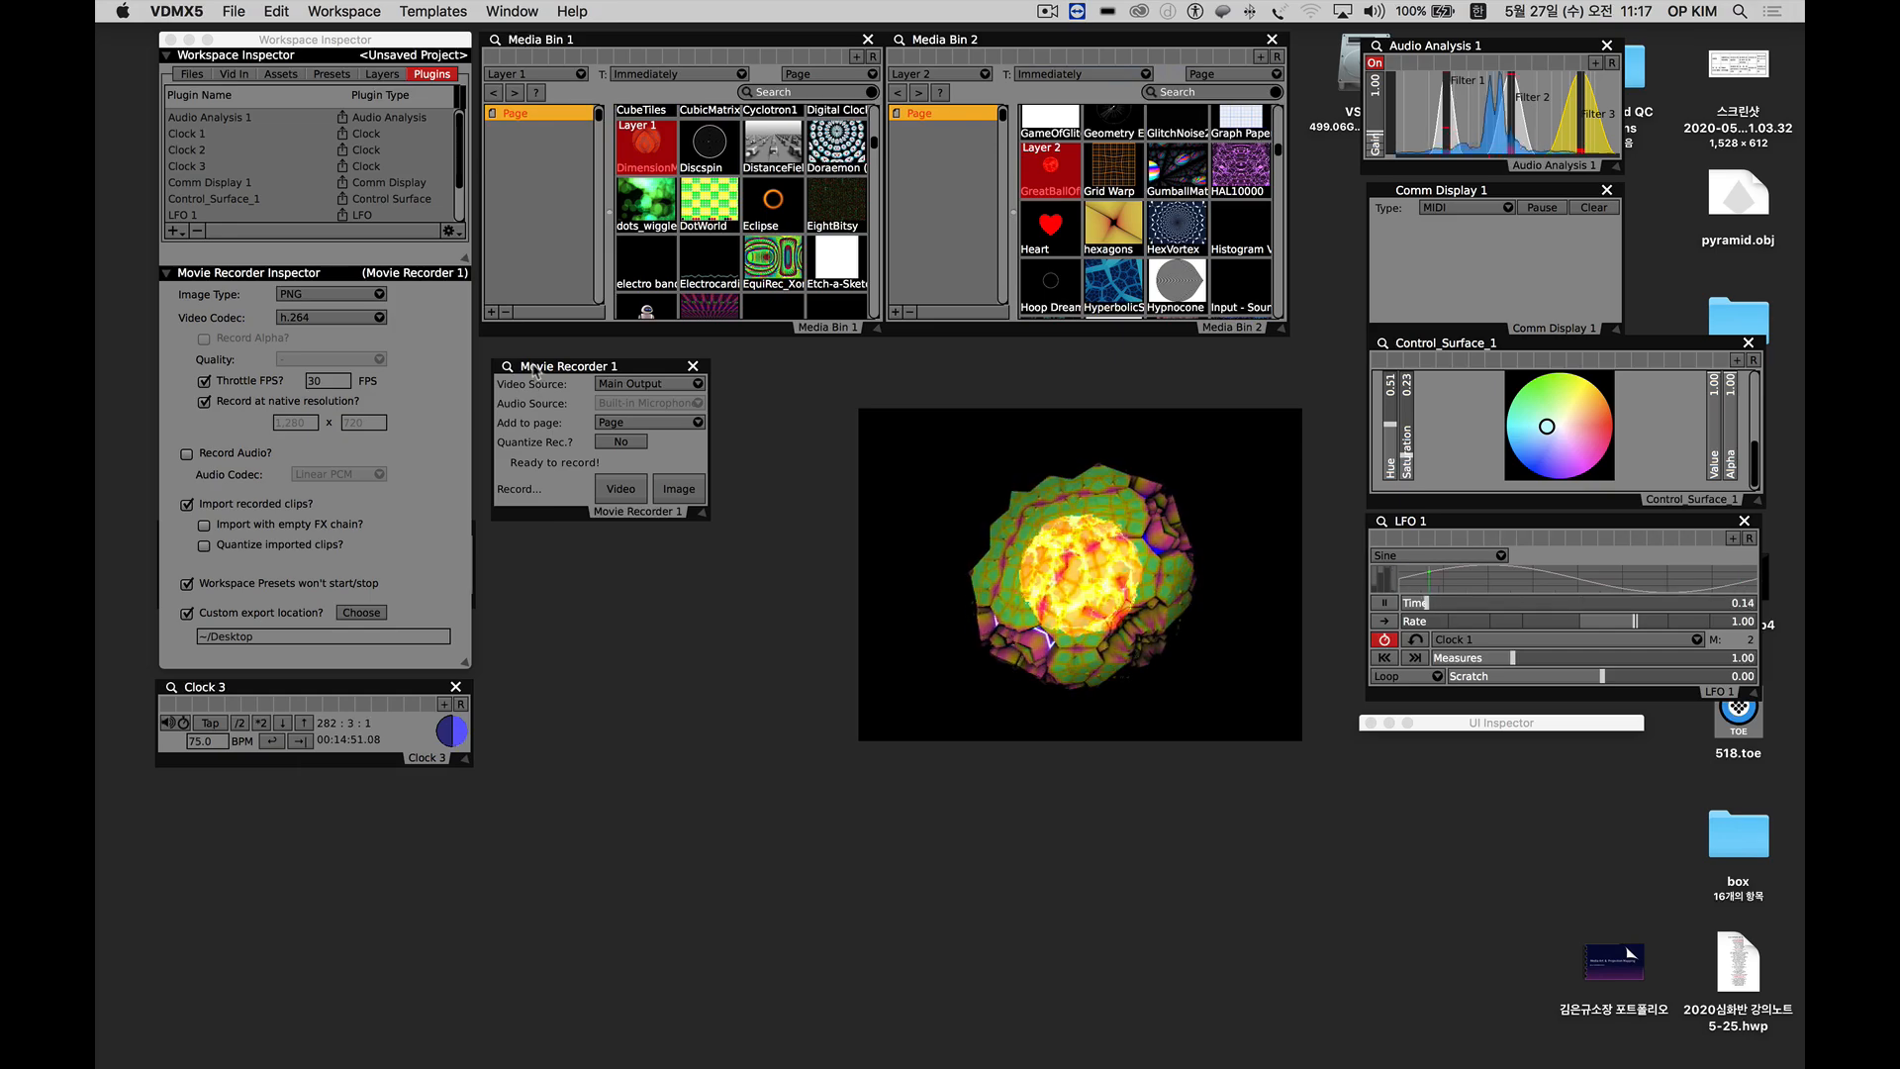
drag(529, 365, 517, 353)
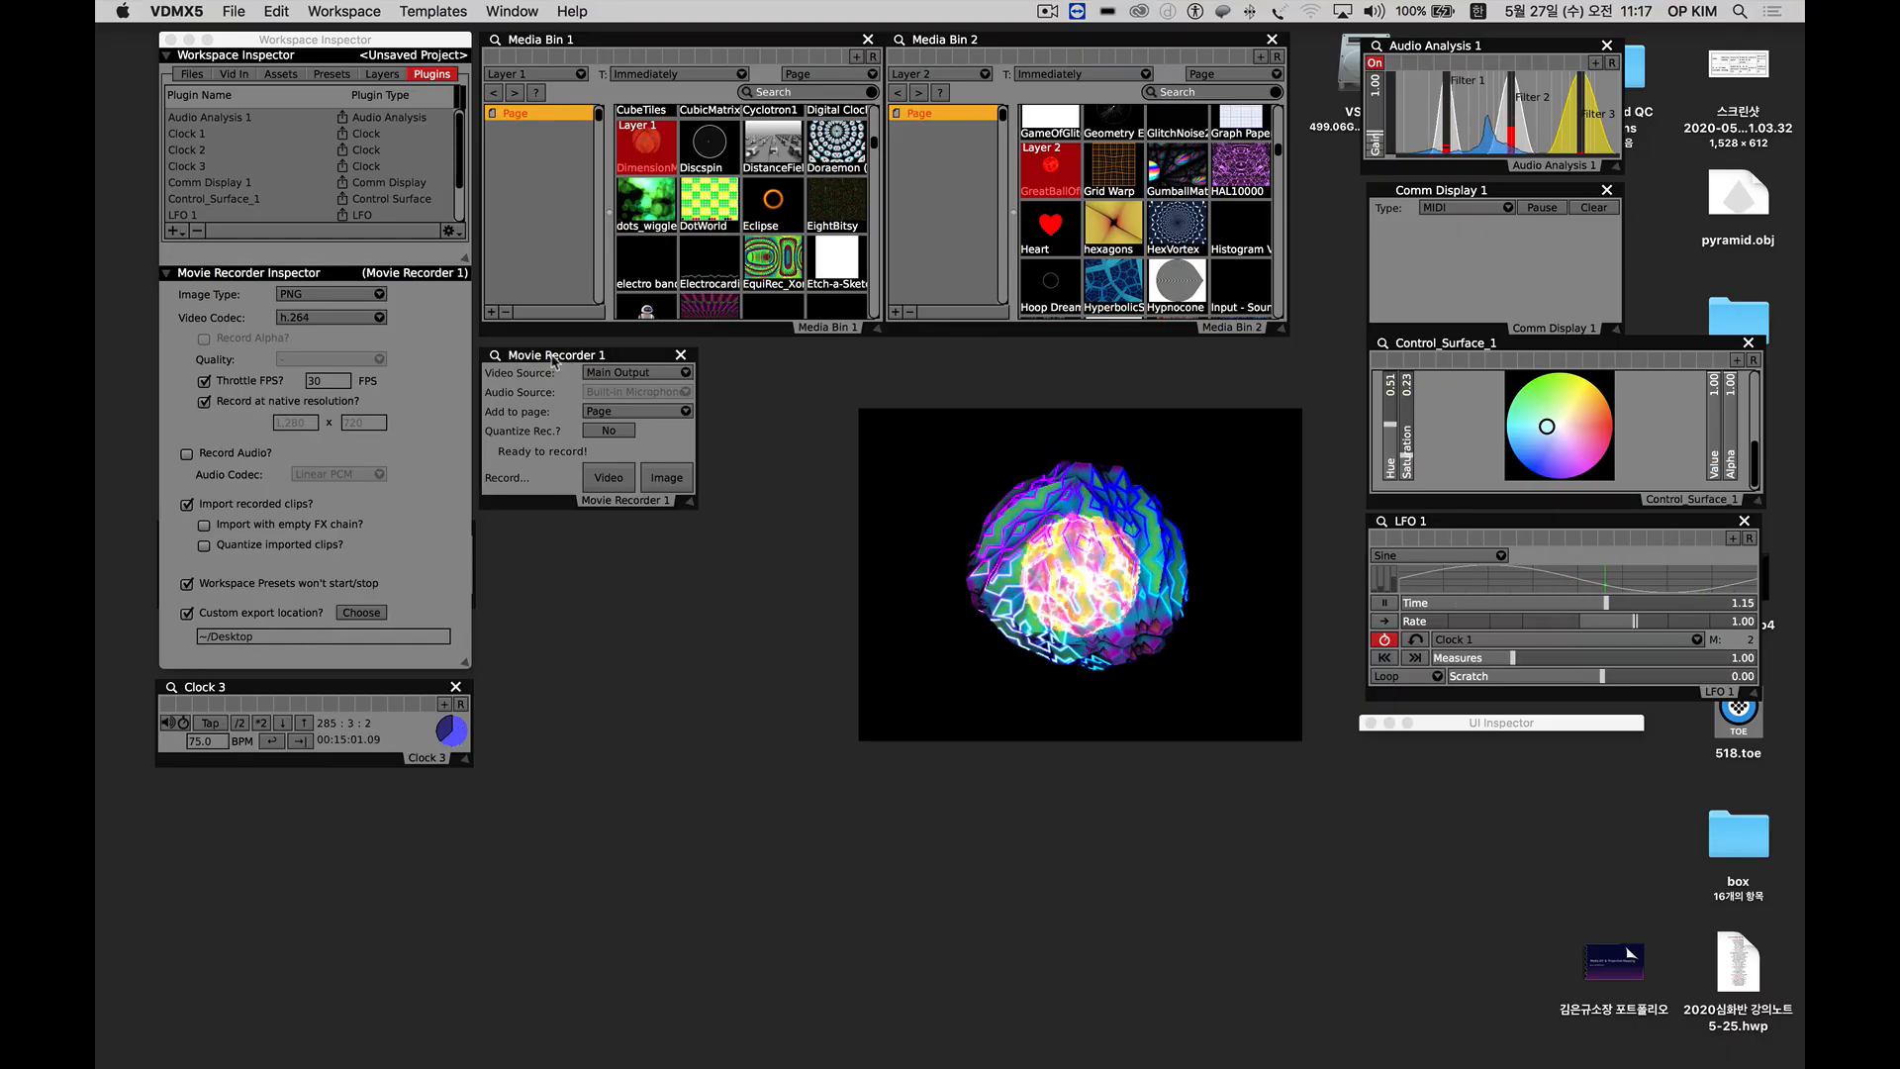
drag(541, 362, 535, 357)
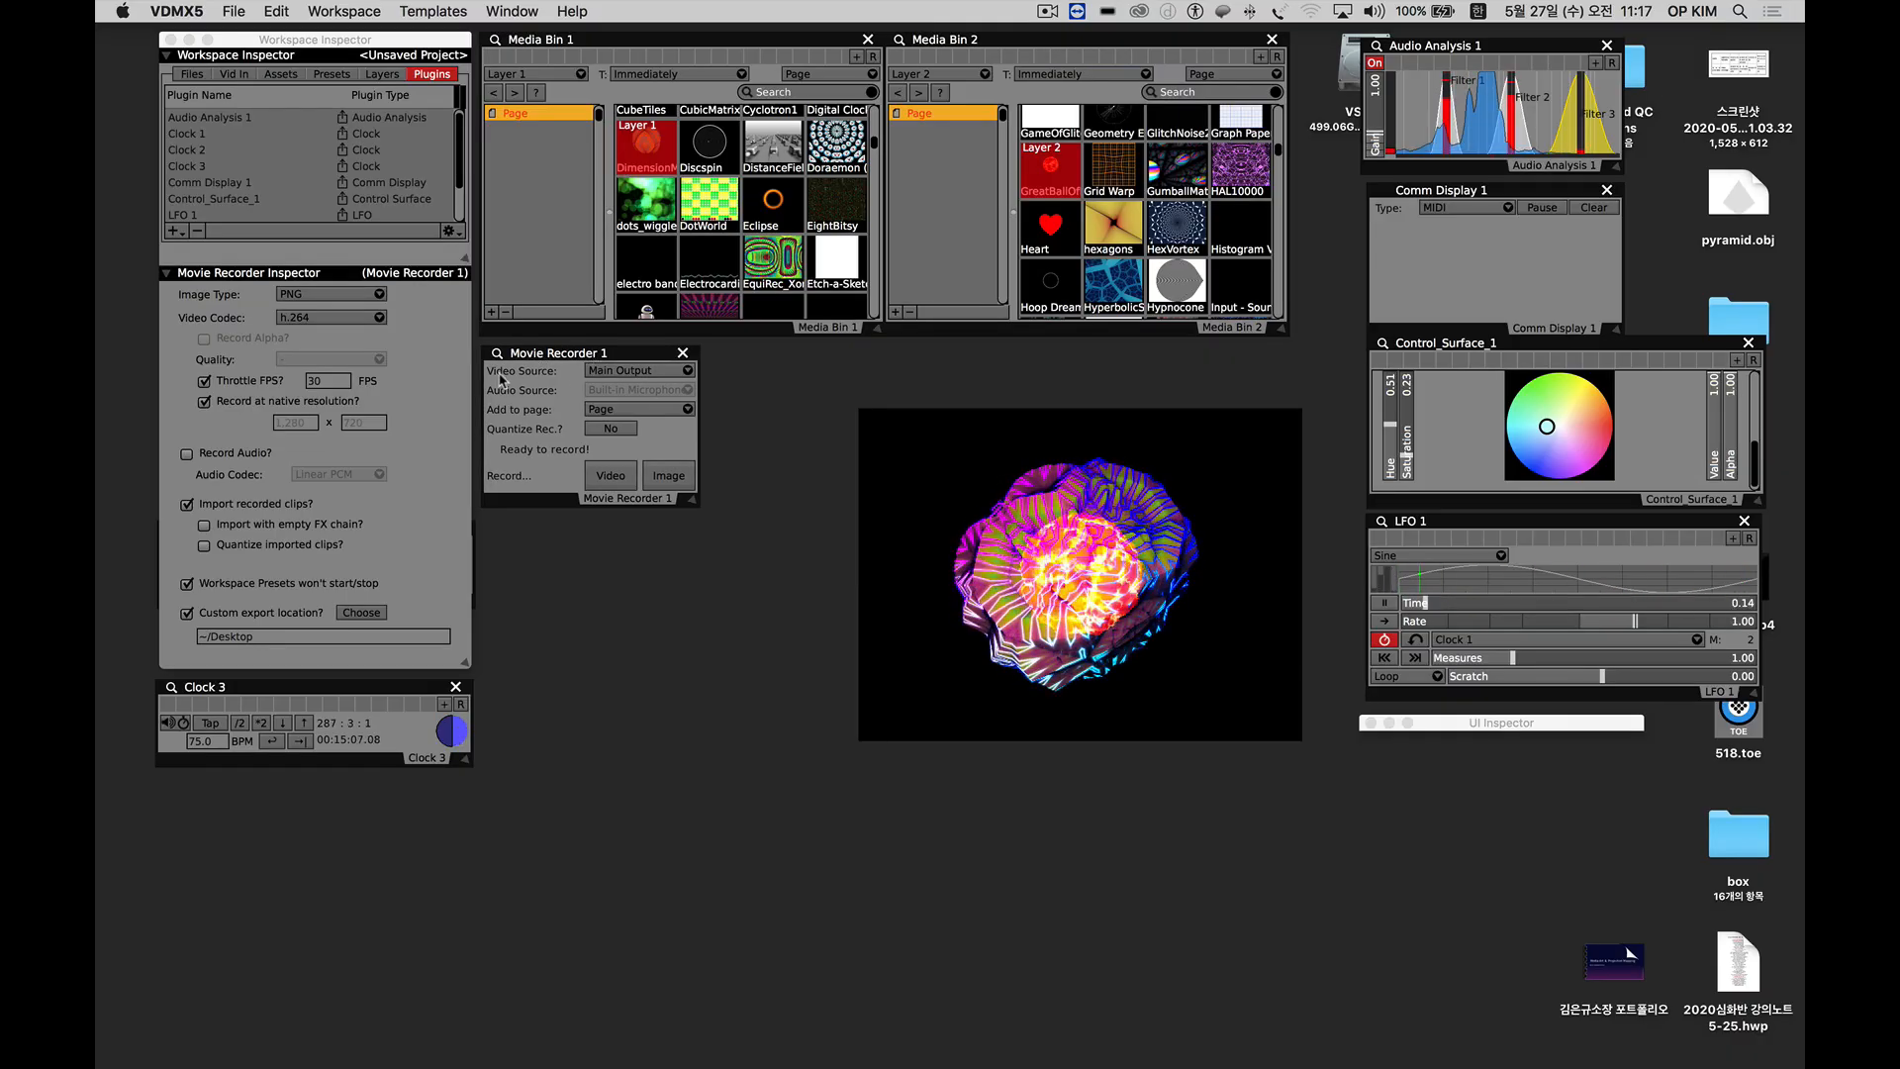
Check the recorder's video source options and switch Layer 2 through Hypnocone, HyperbolicS… and Heart back to GreatBallOf….
click(613, 377)
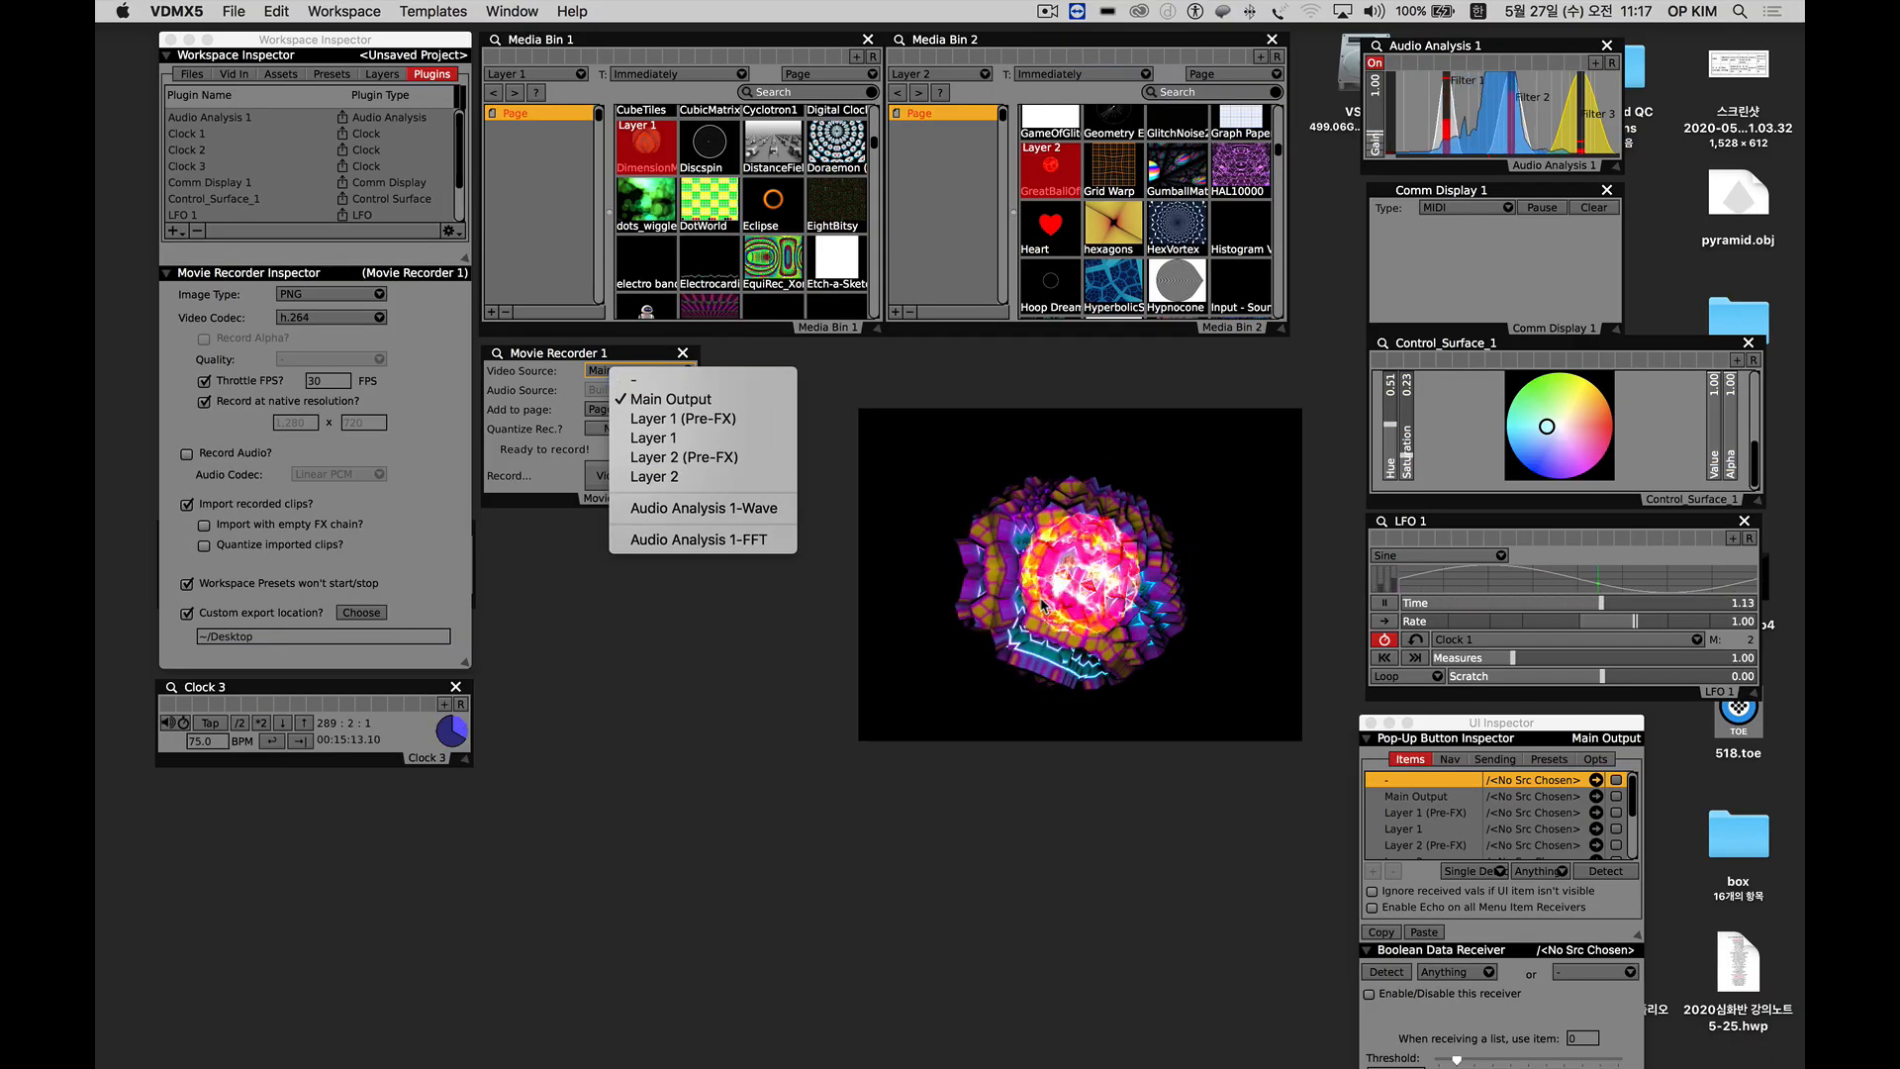
click(1178, 287)
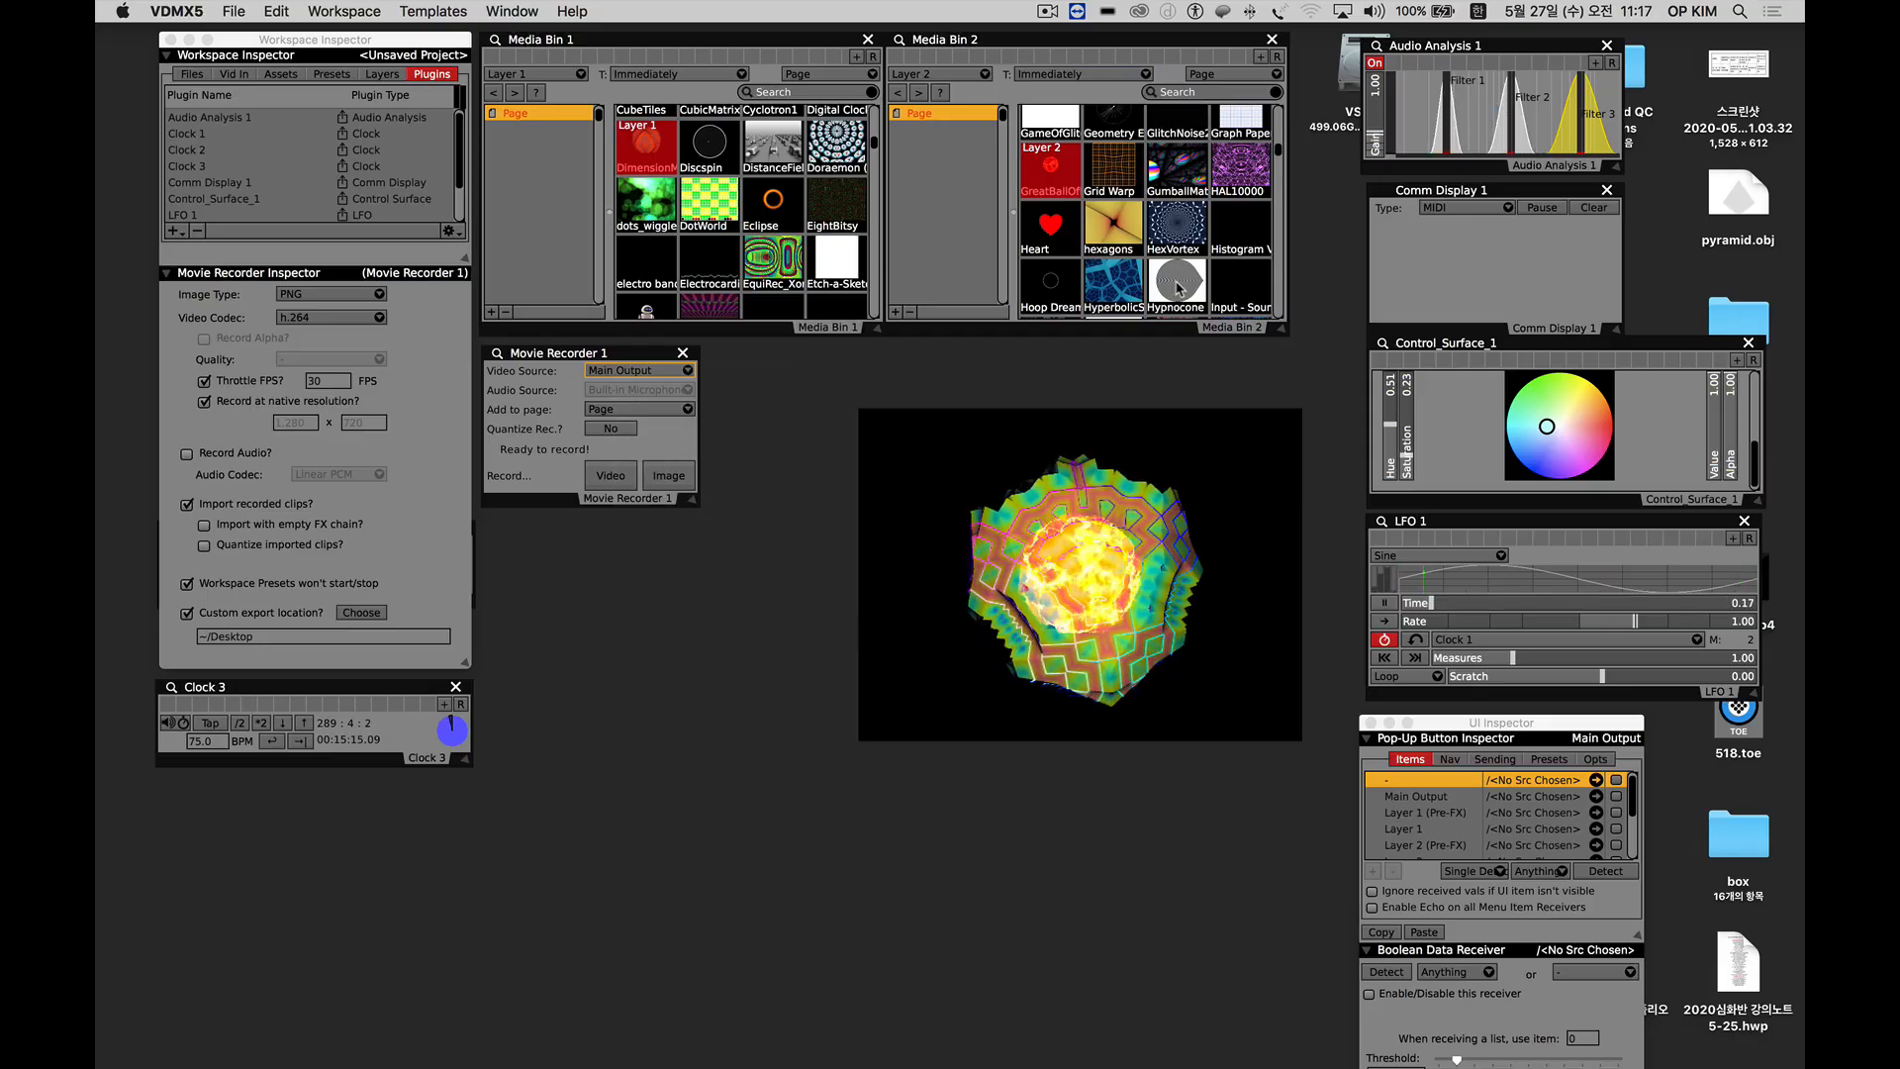
click(1167, 287)
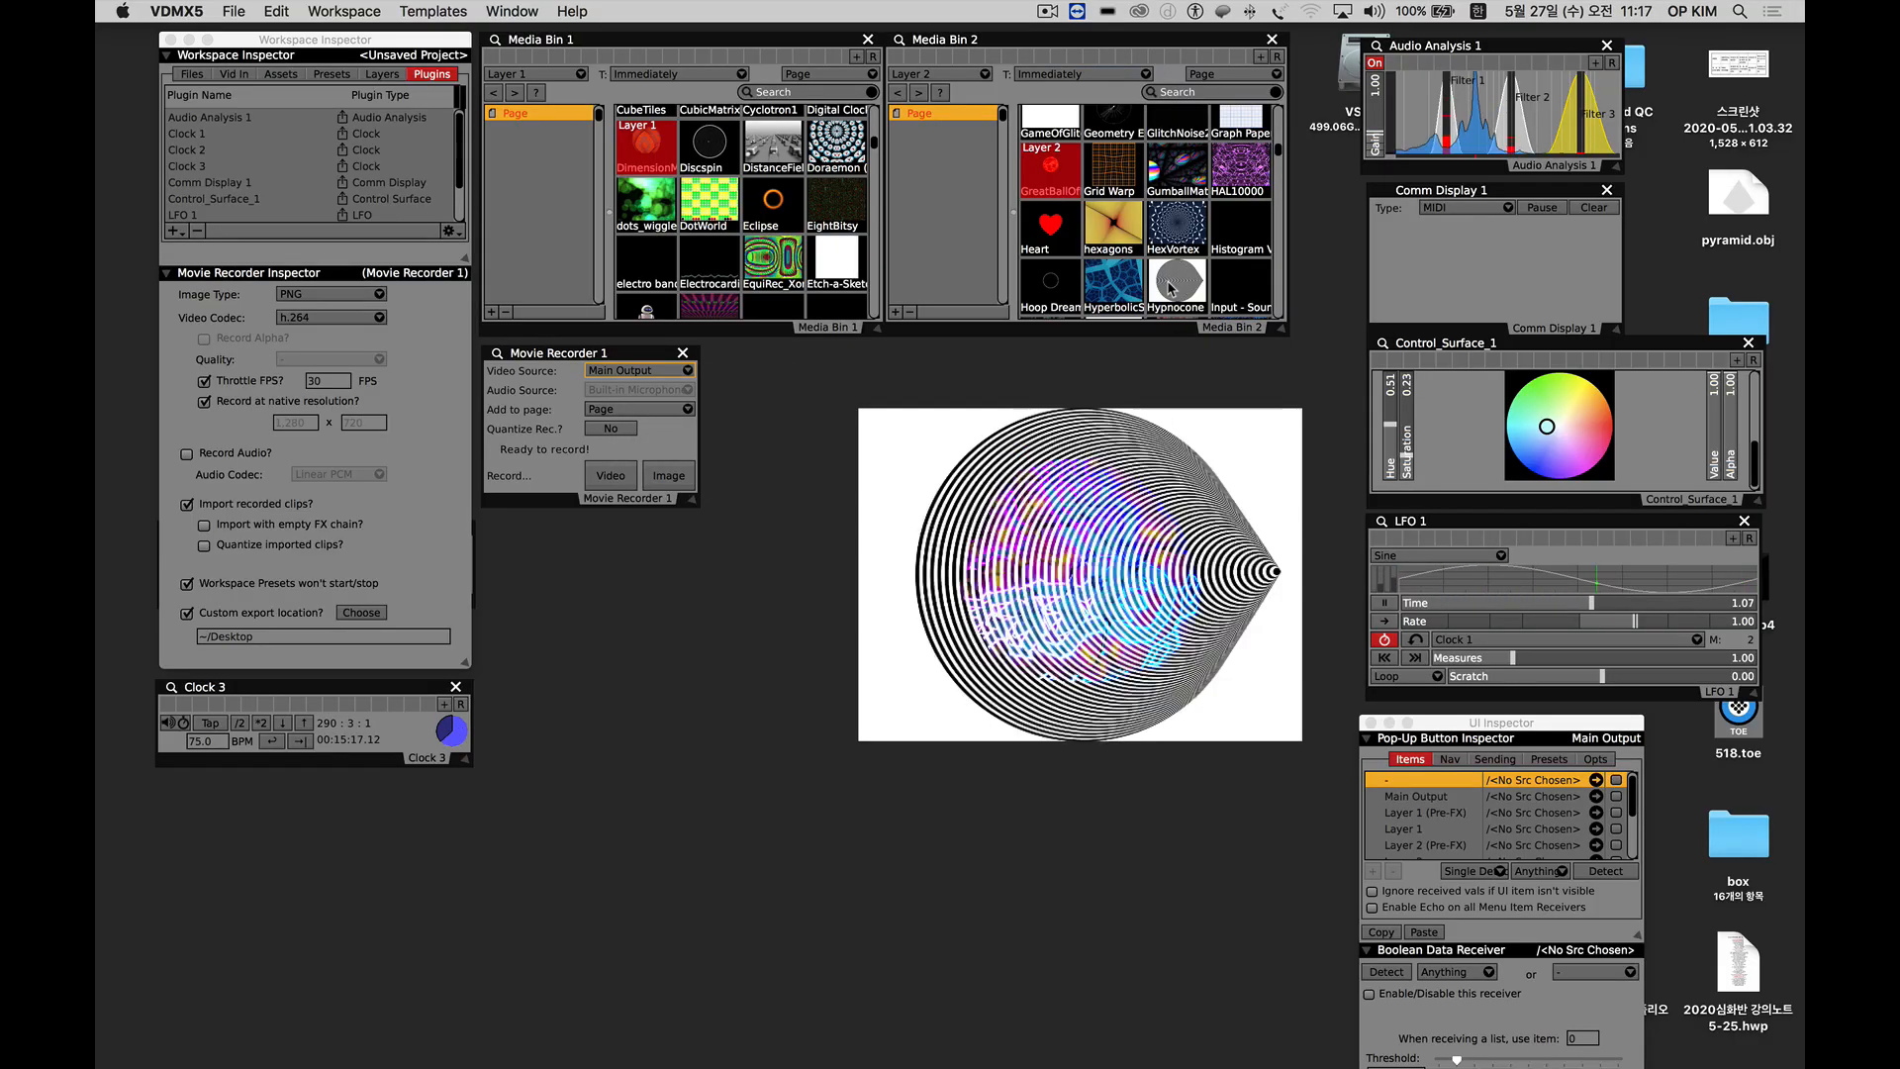
click(1103, 284)
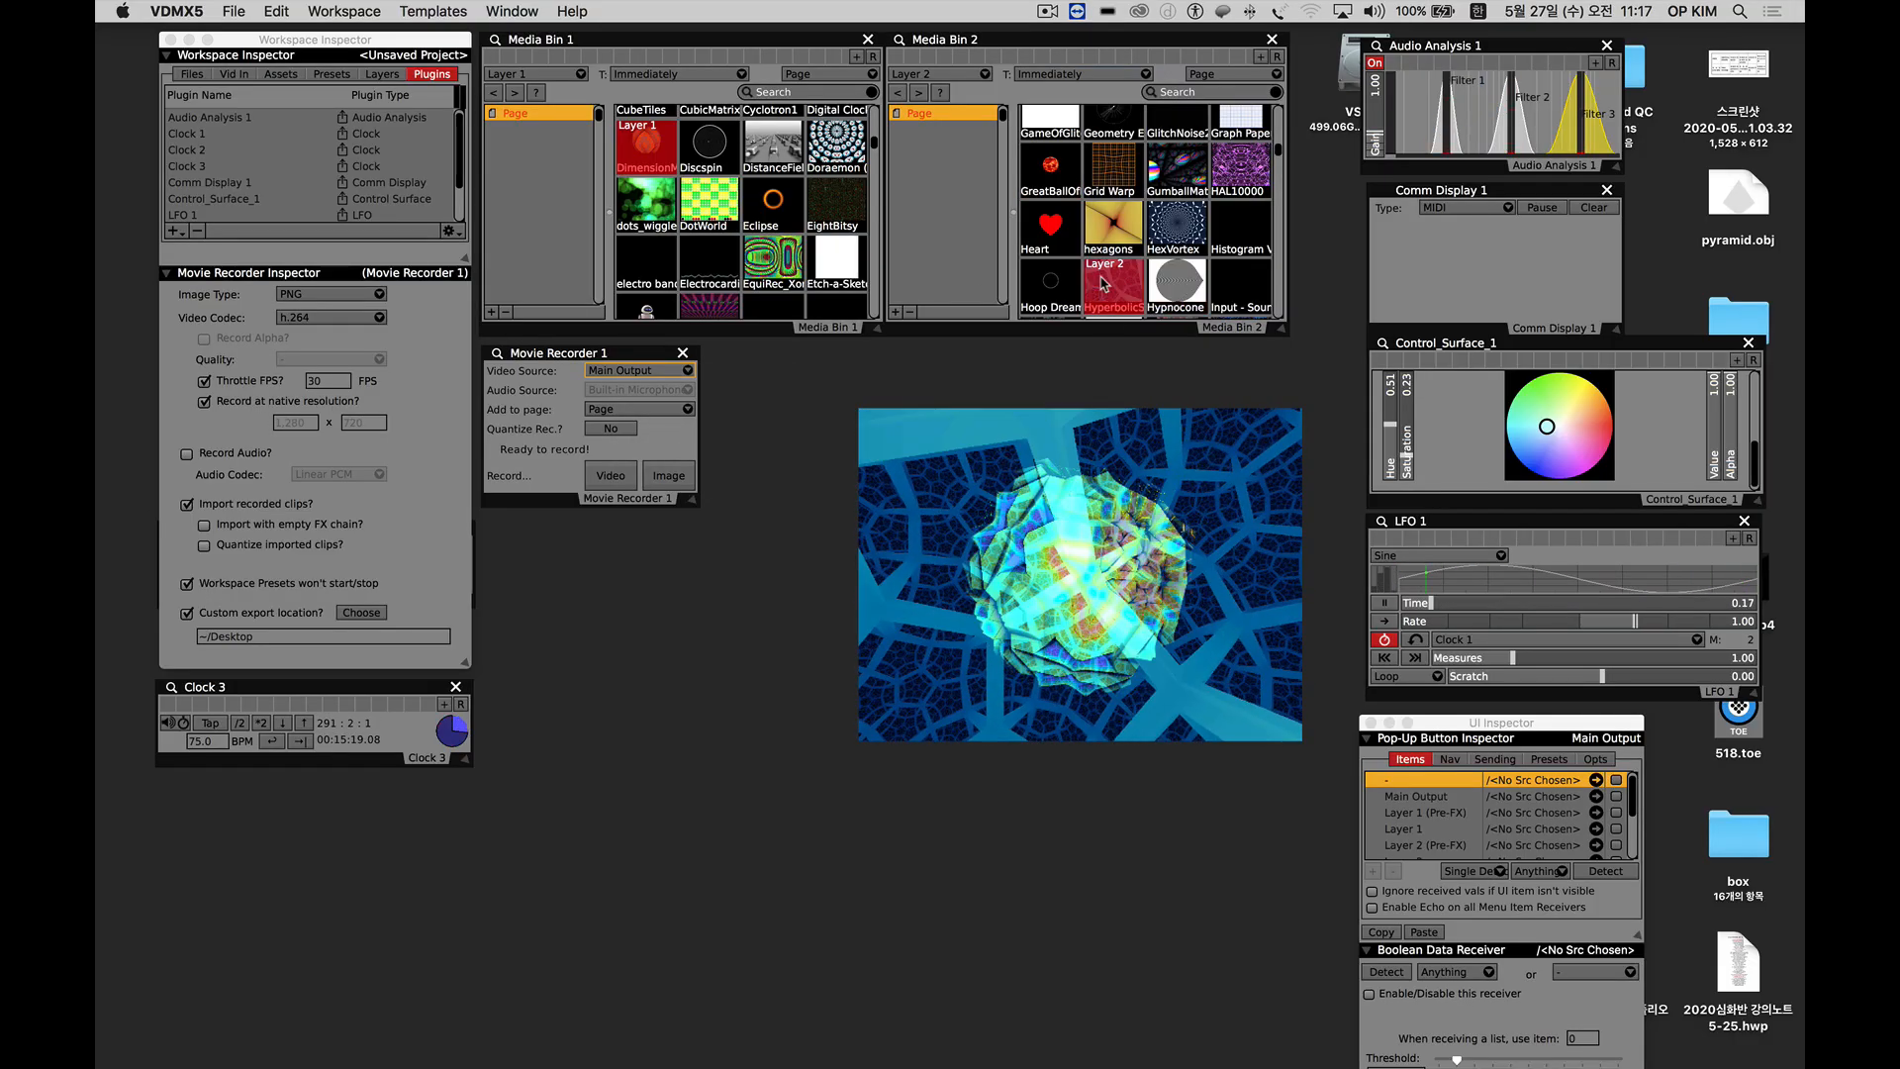
click(1050, 170)
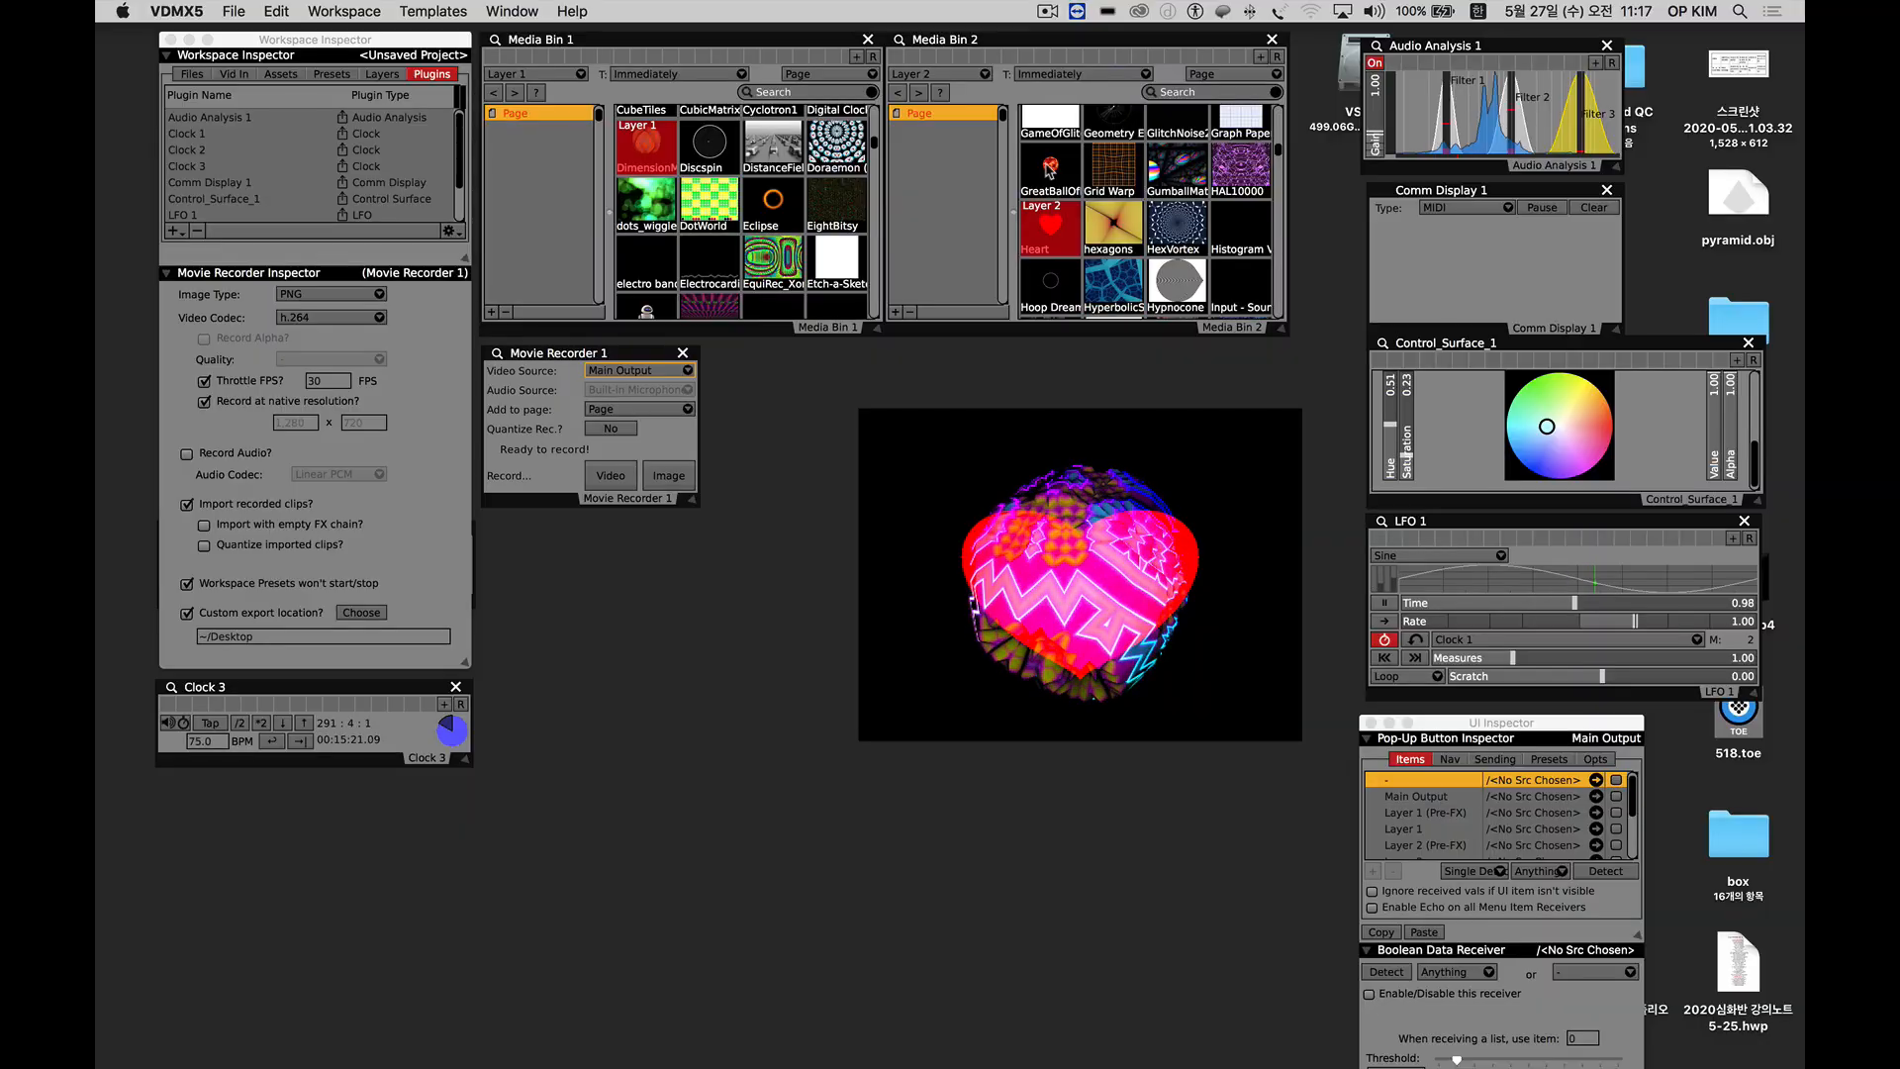
Try Layer 2 as Movie Recorder 1's video source and set it back to Main Output.
click(652, 374)
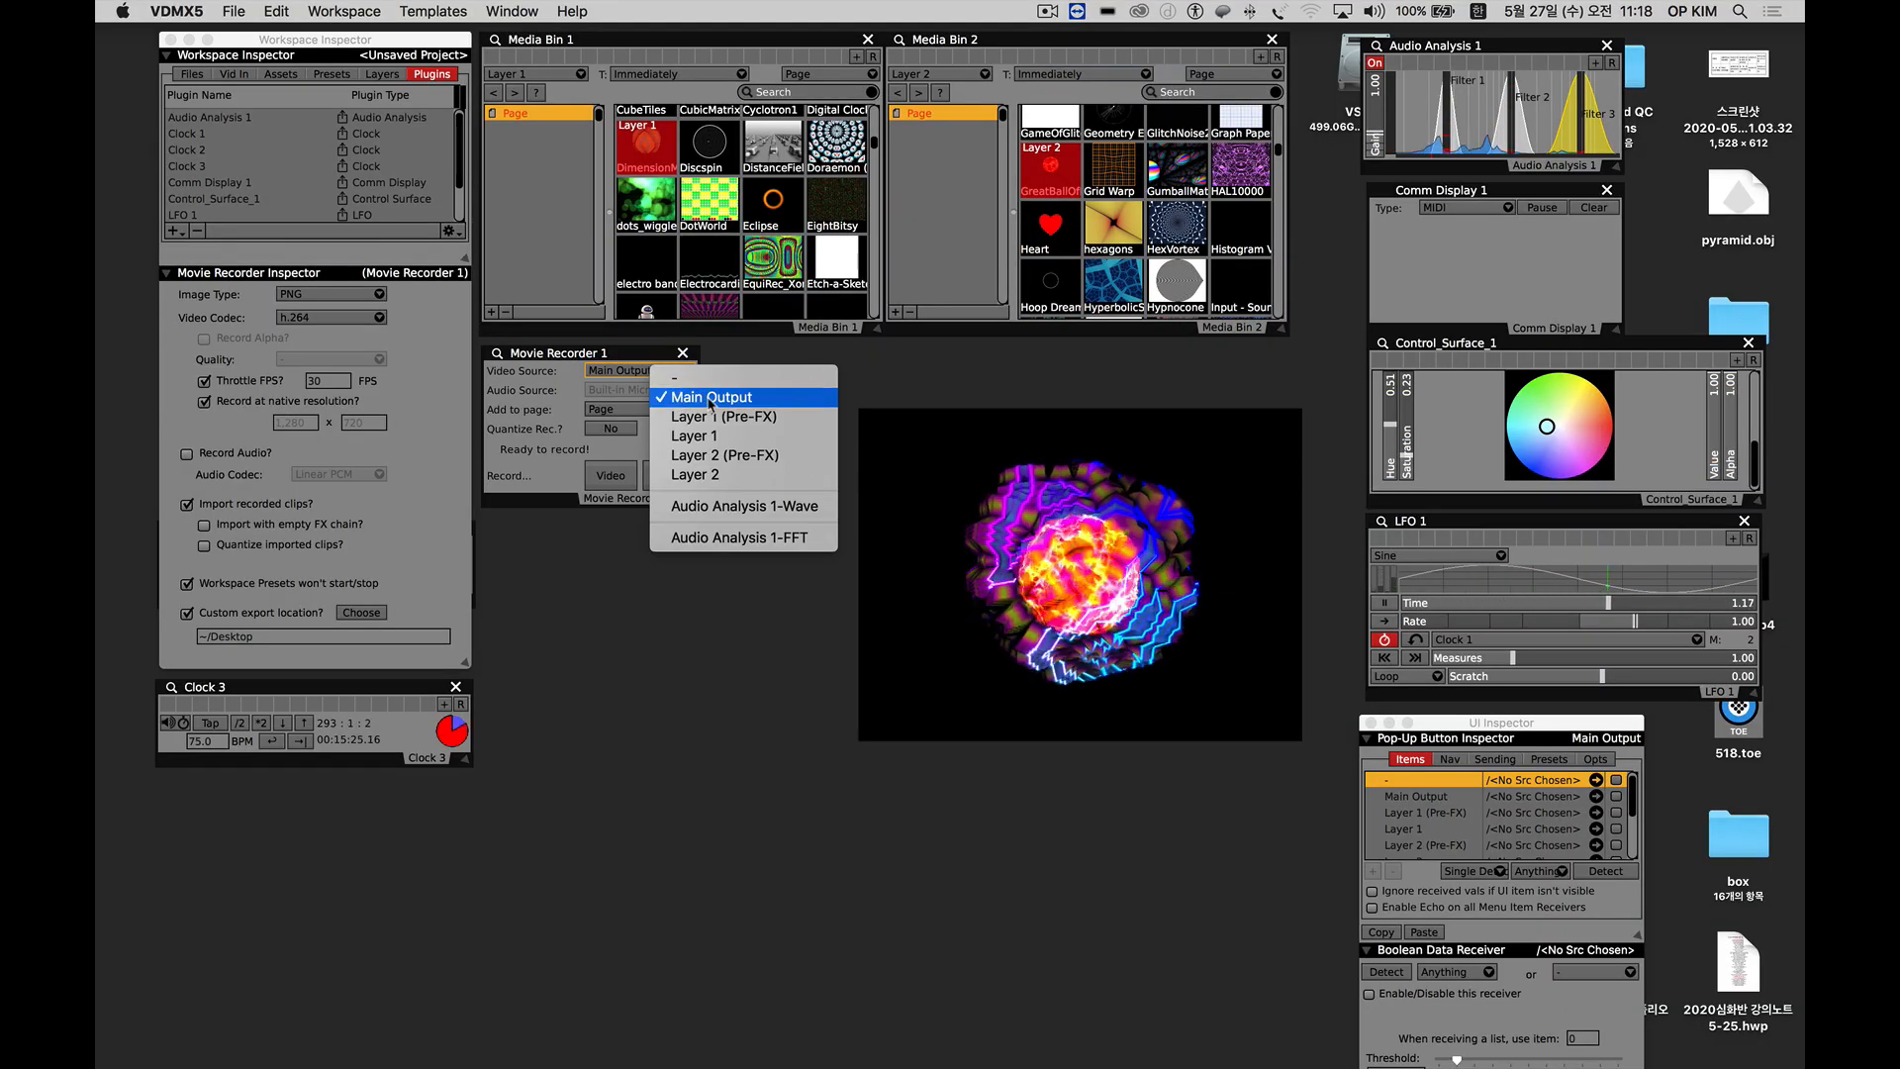
click(711, 399)
click(643, 372)
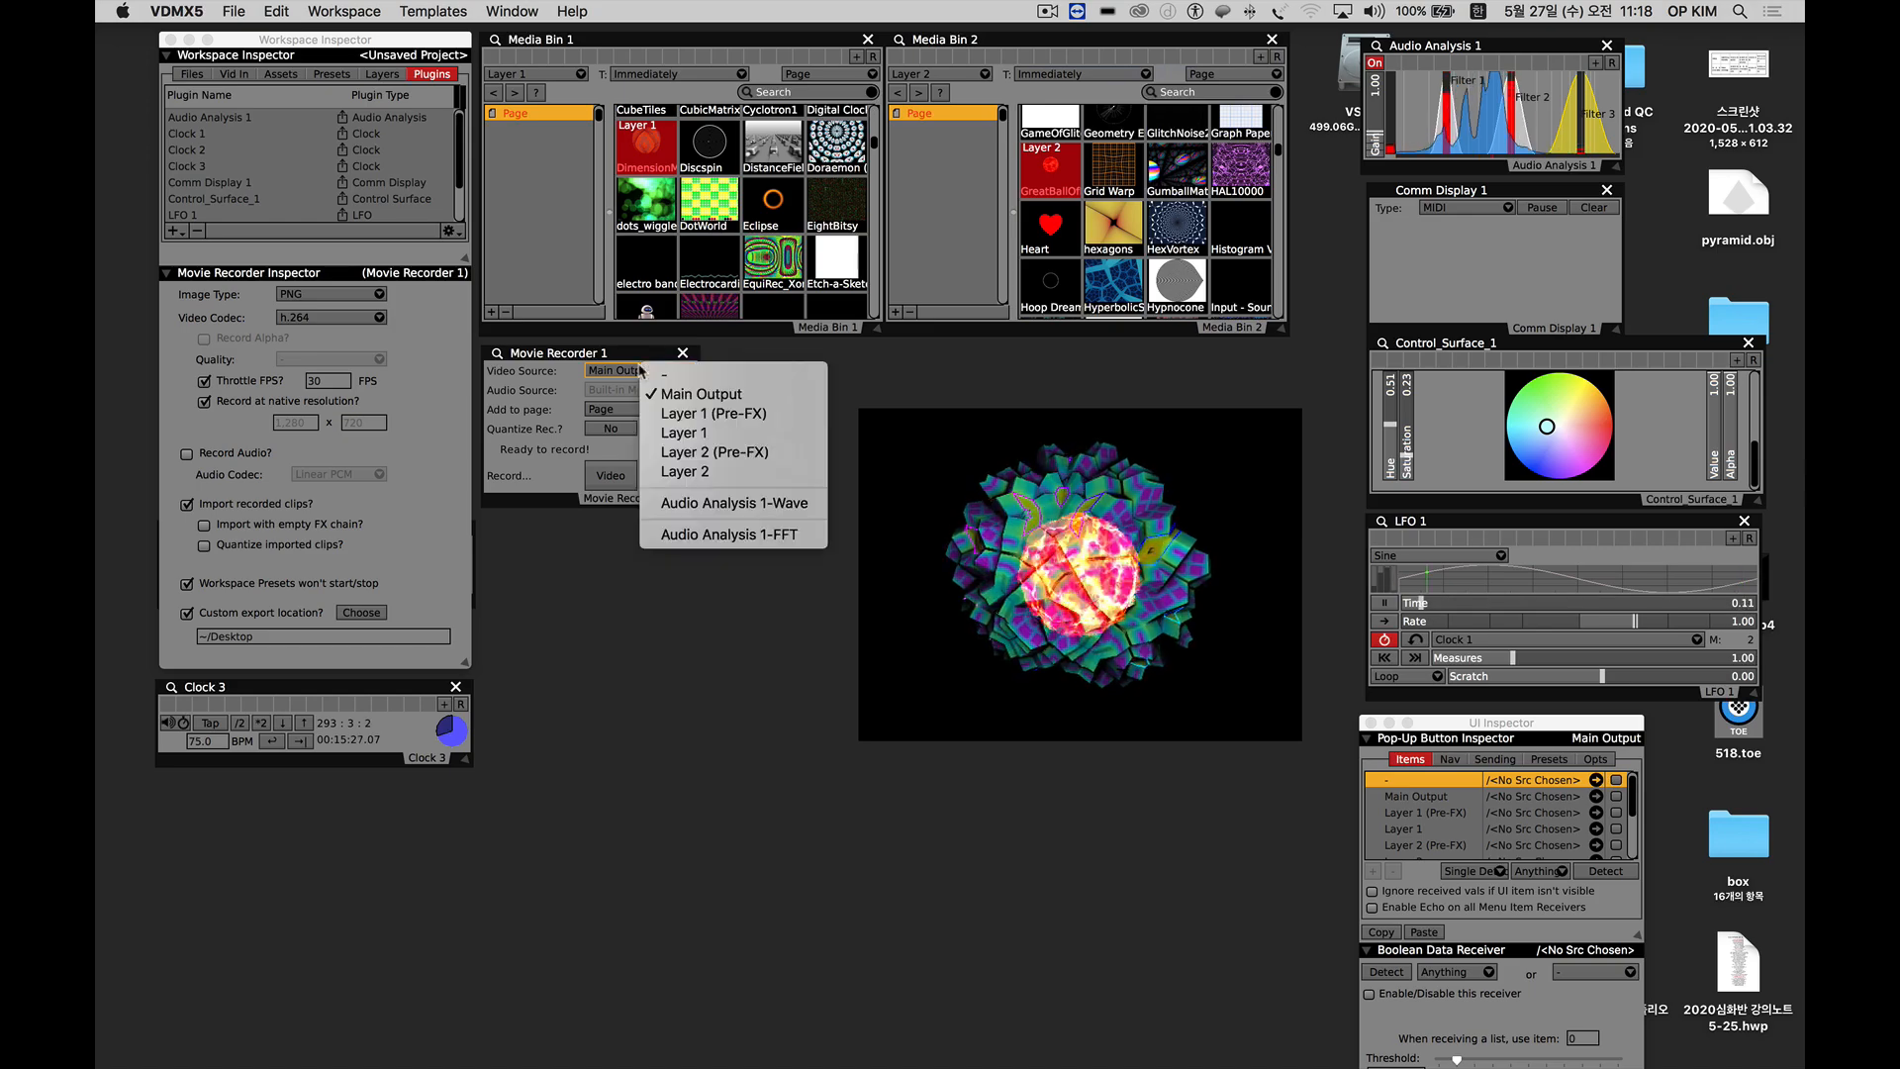
click(699, 473)
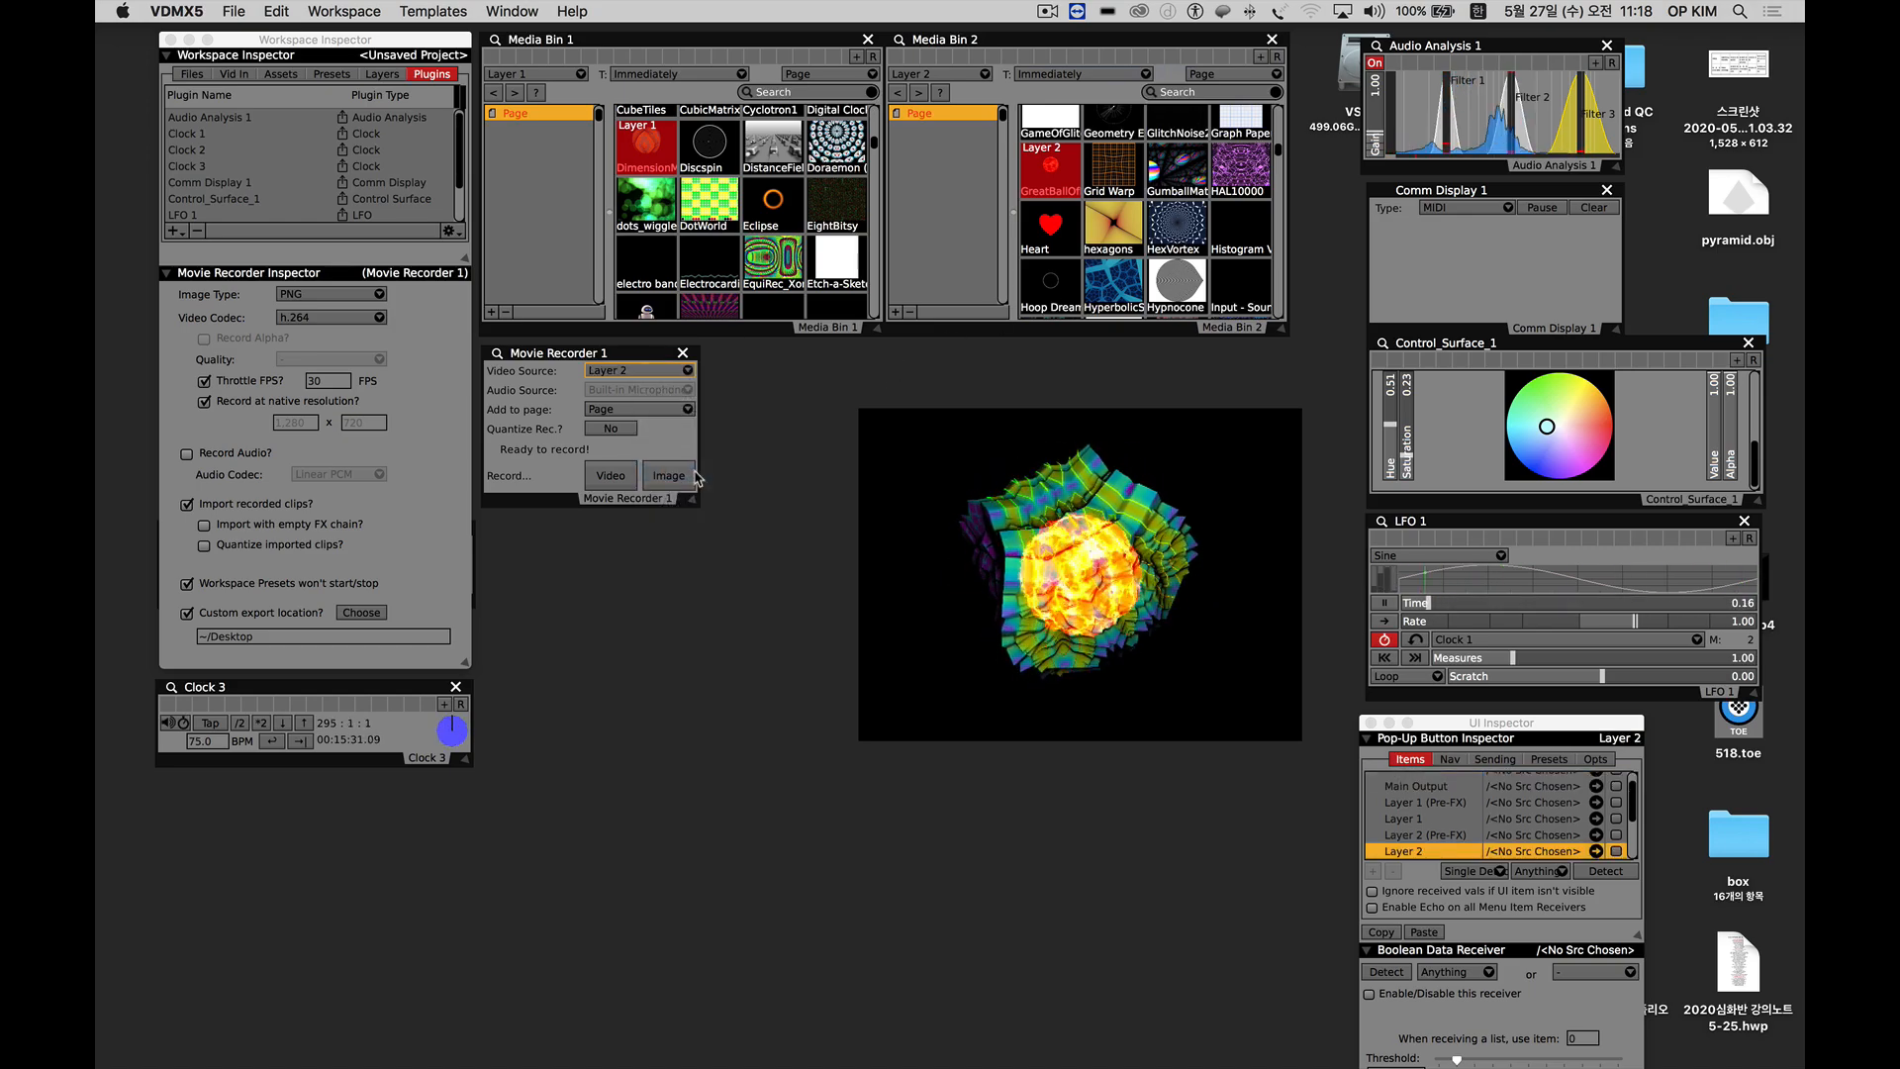
click(616, 376)
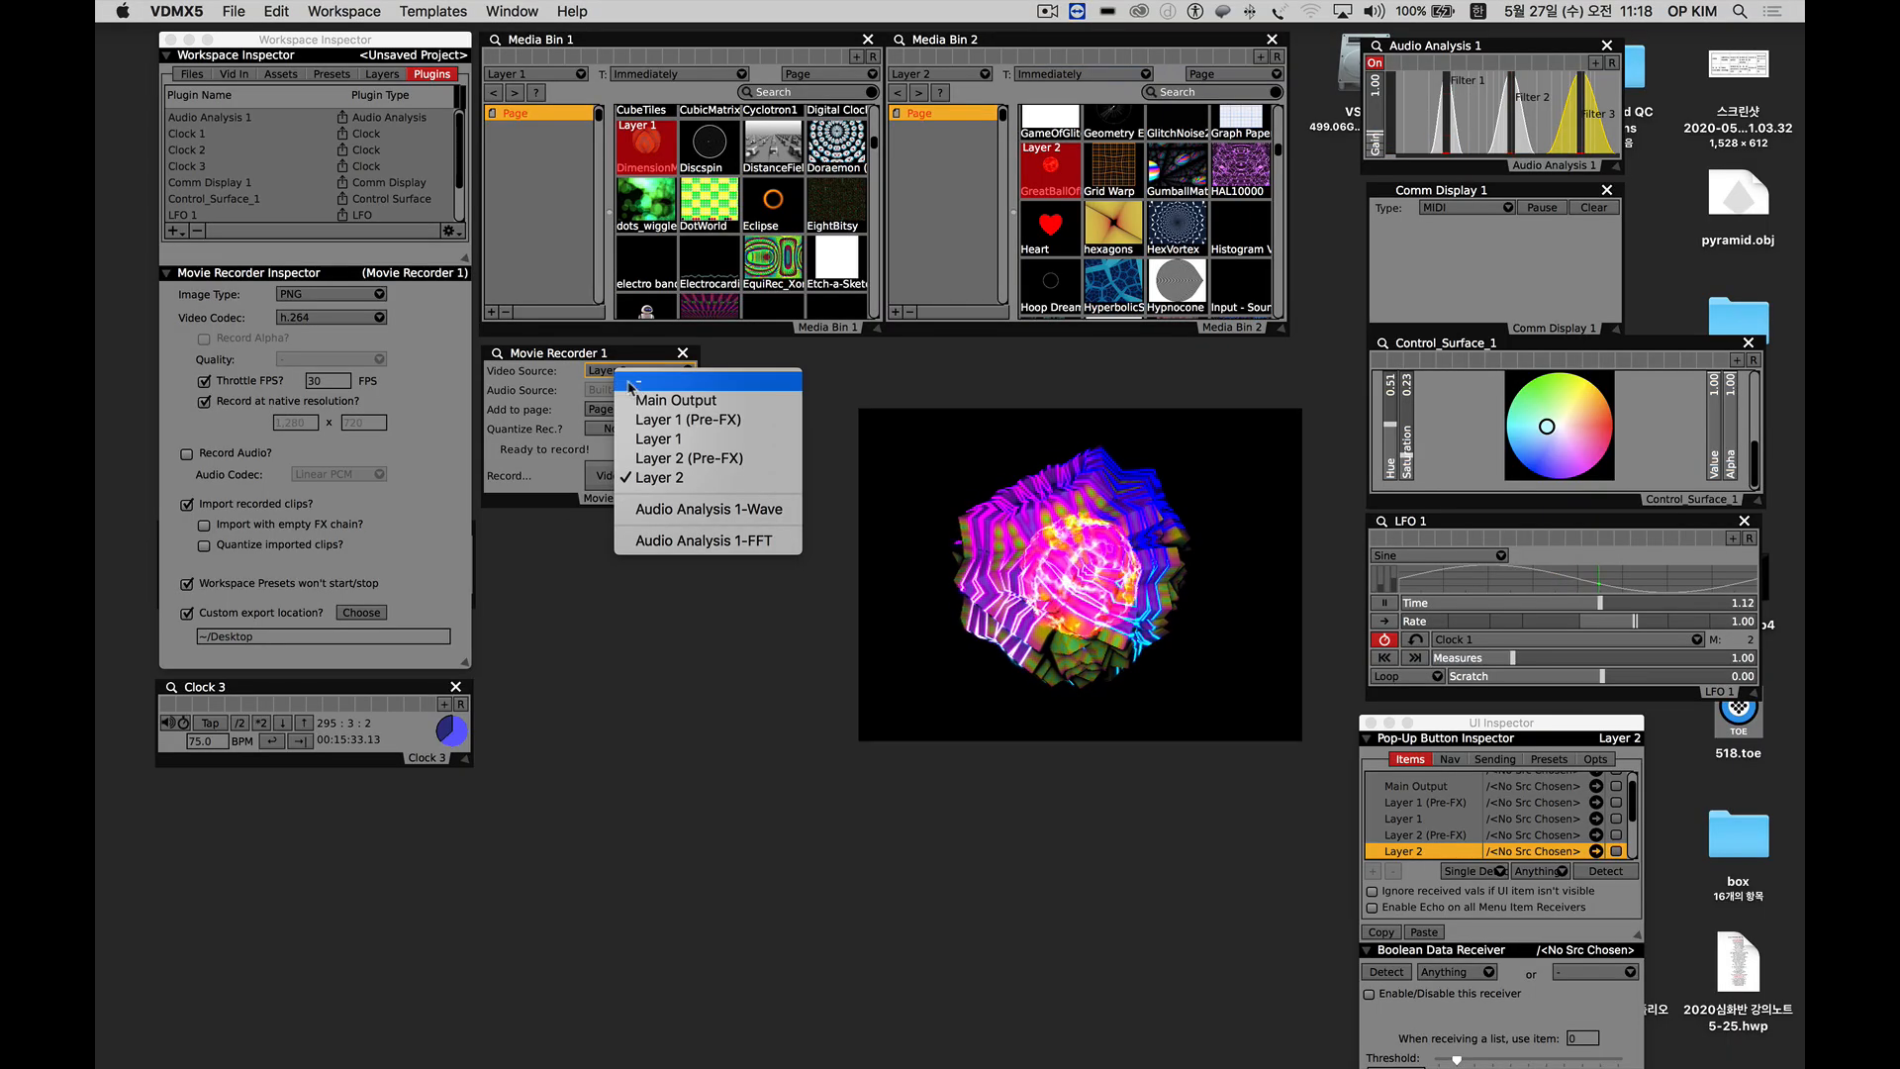
click(643, 384)
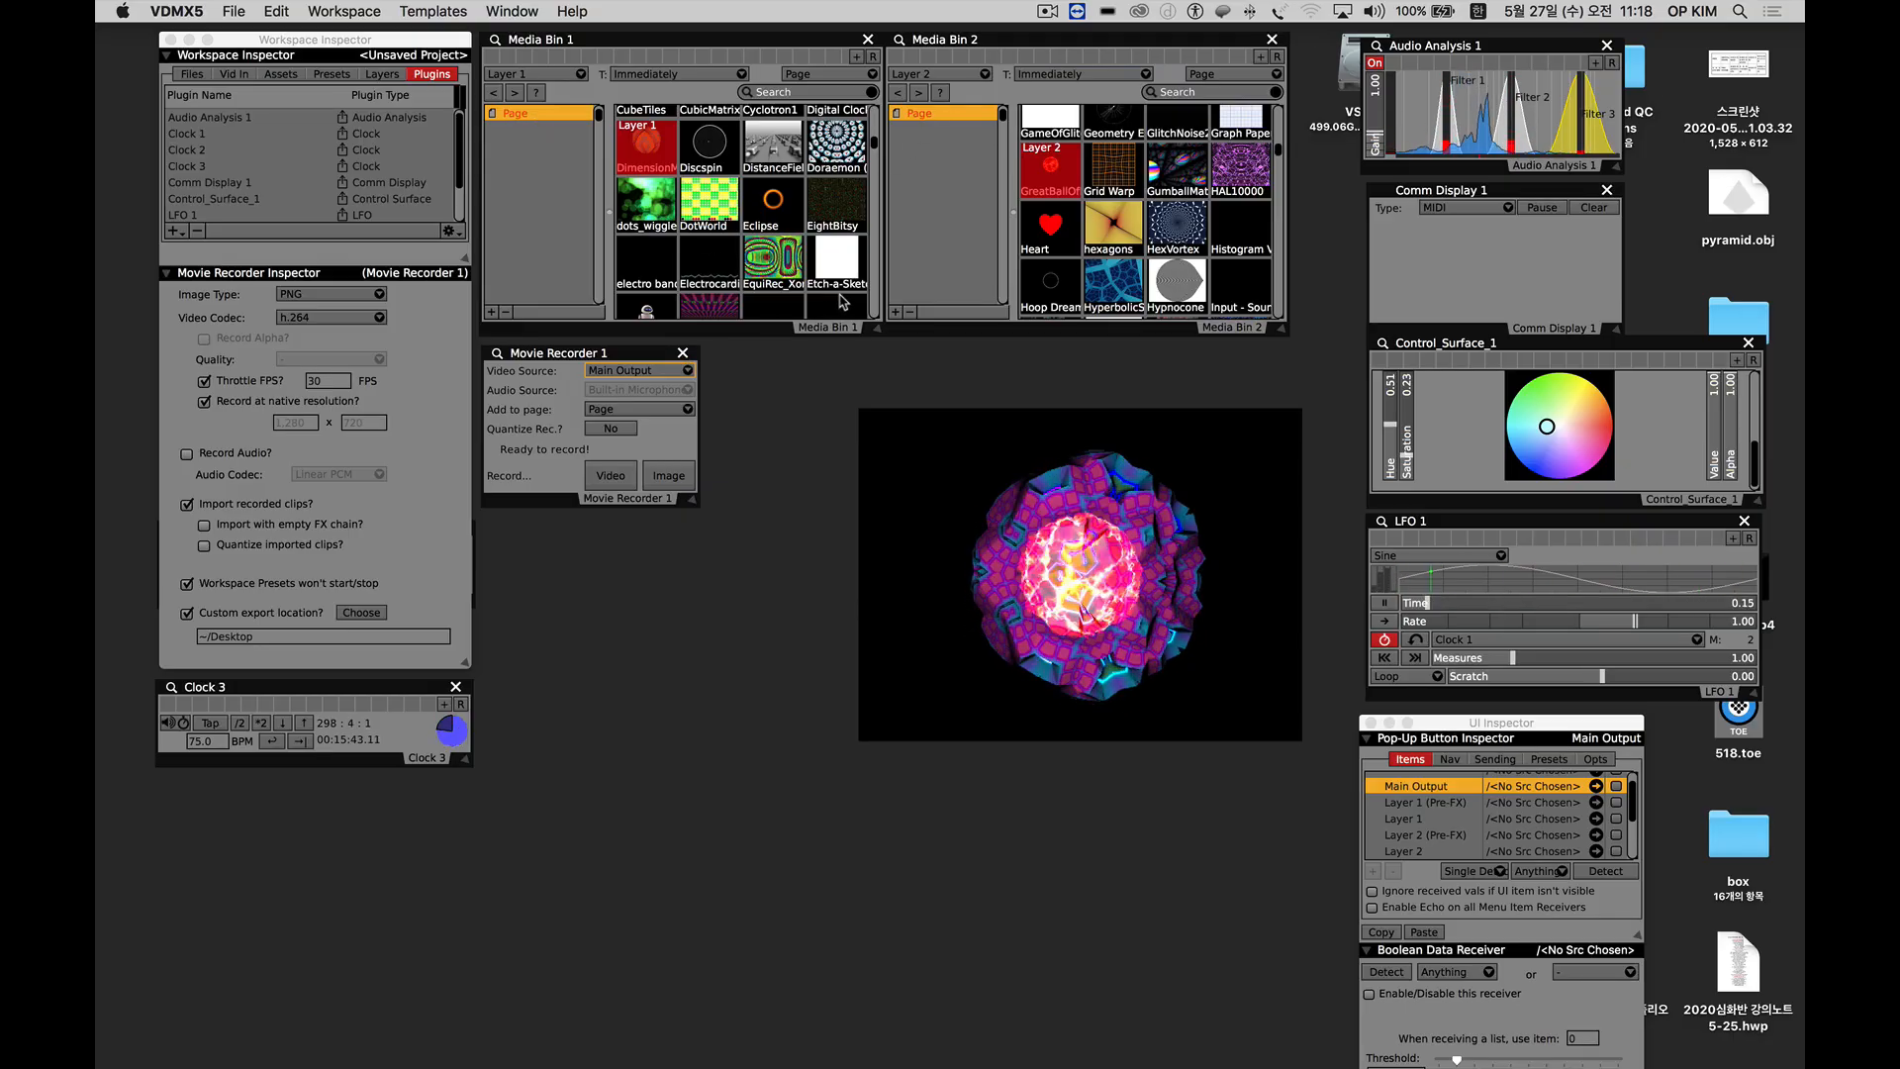
Add a second page to Media Bin 2.
click(895, 313)
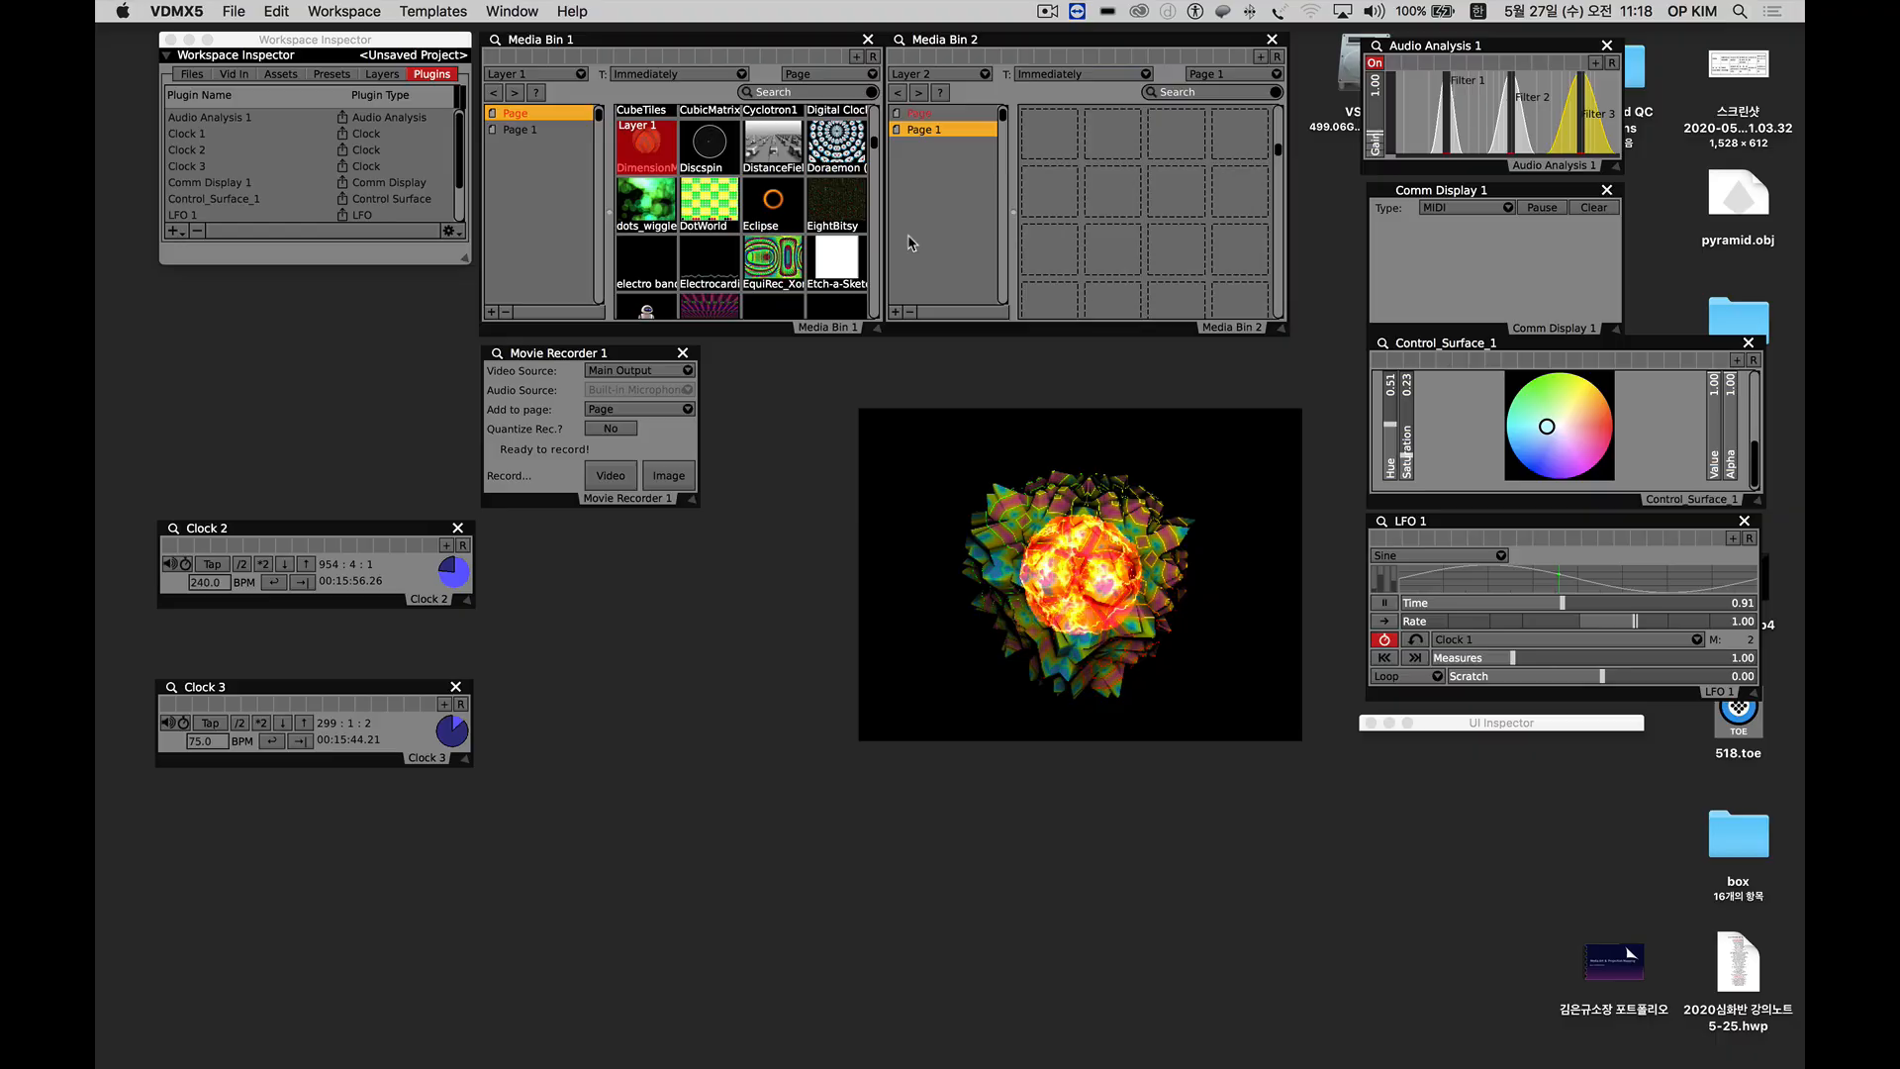
Rename the new second page of Media Bin 2 as REC.
double_click(924, 130)
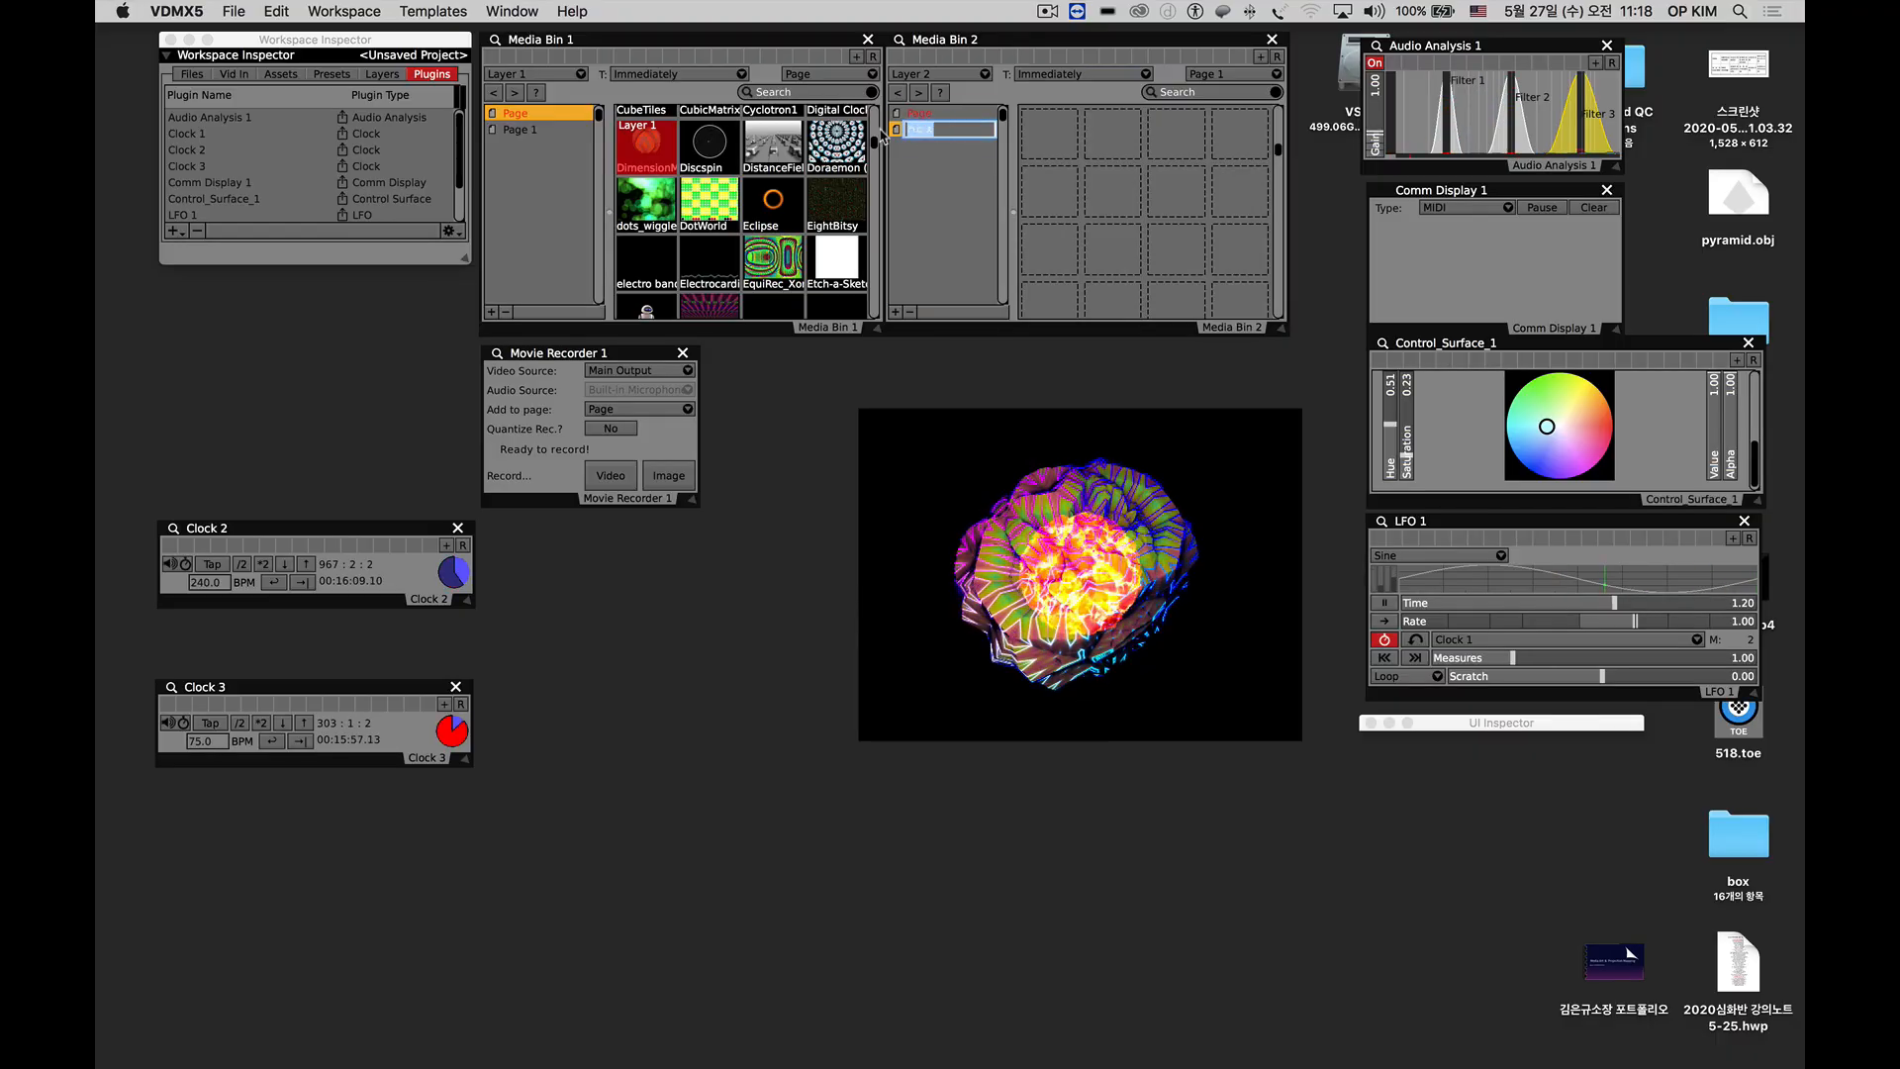
text(REC)
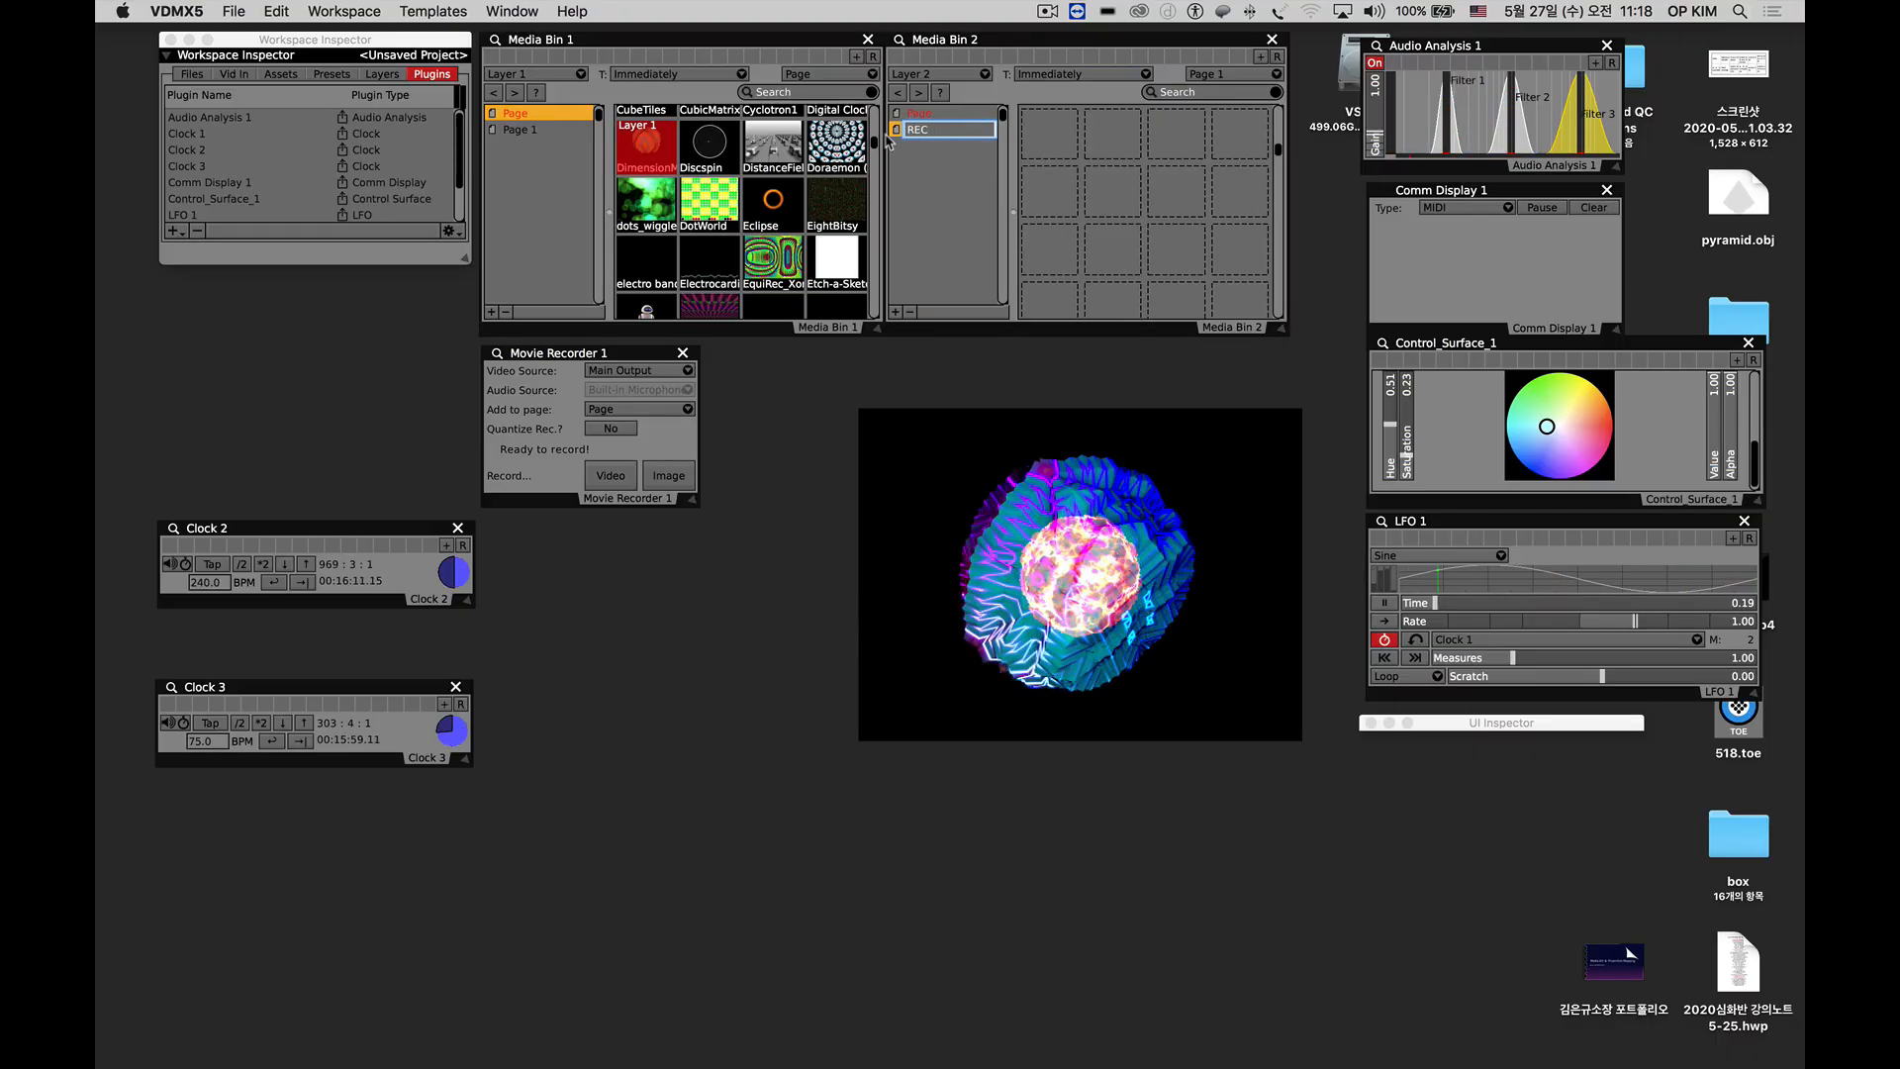
key(Return)
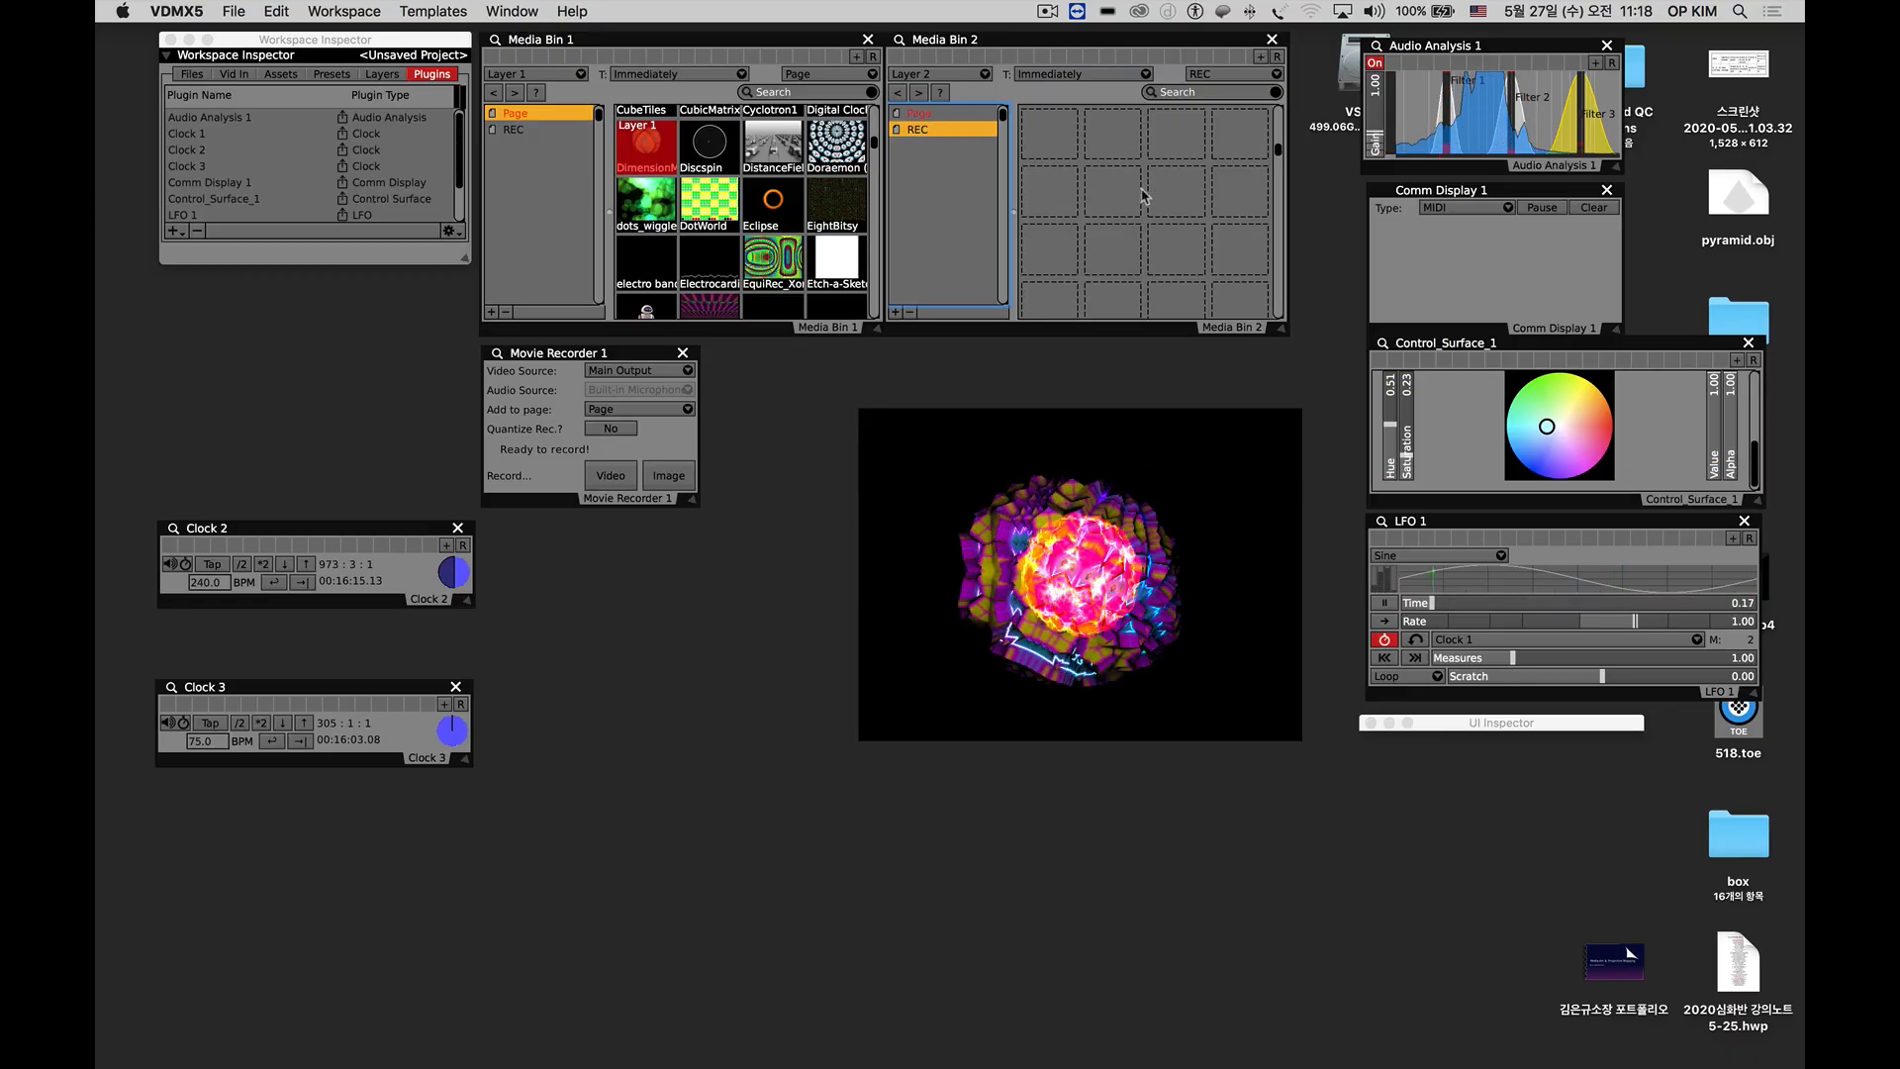
Set Movie Recorder 1 to add its clips to the REC page and start recording video.
click(598, 411)
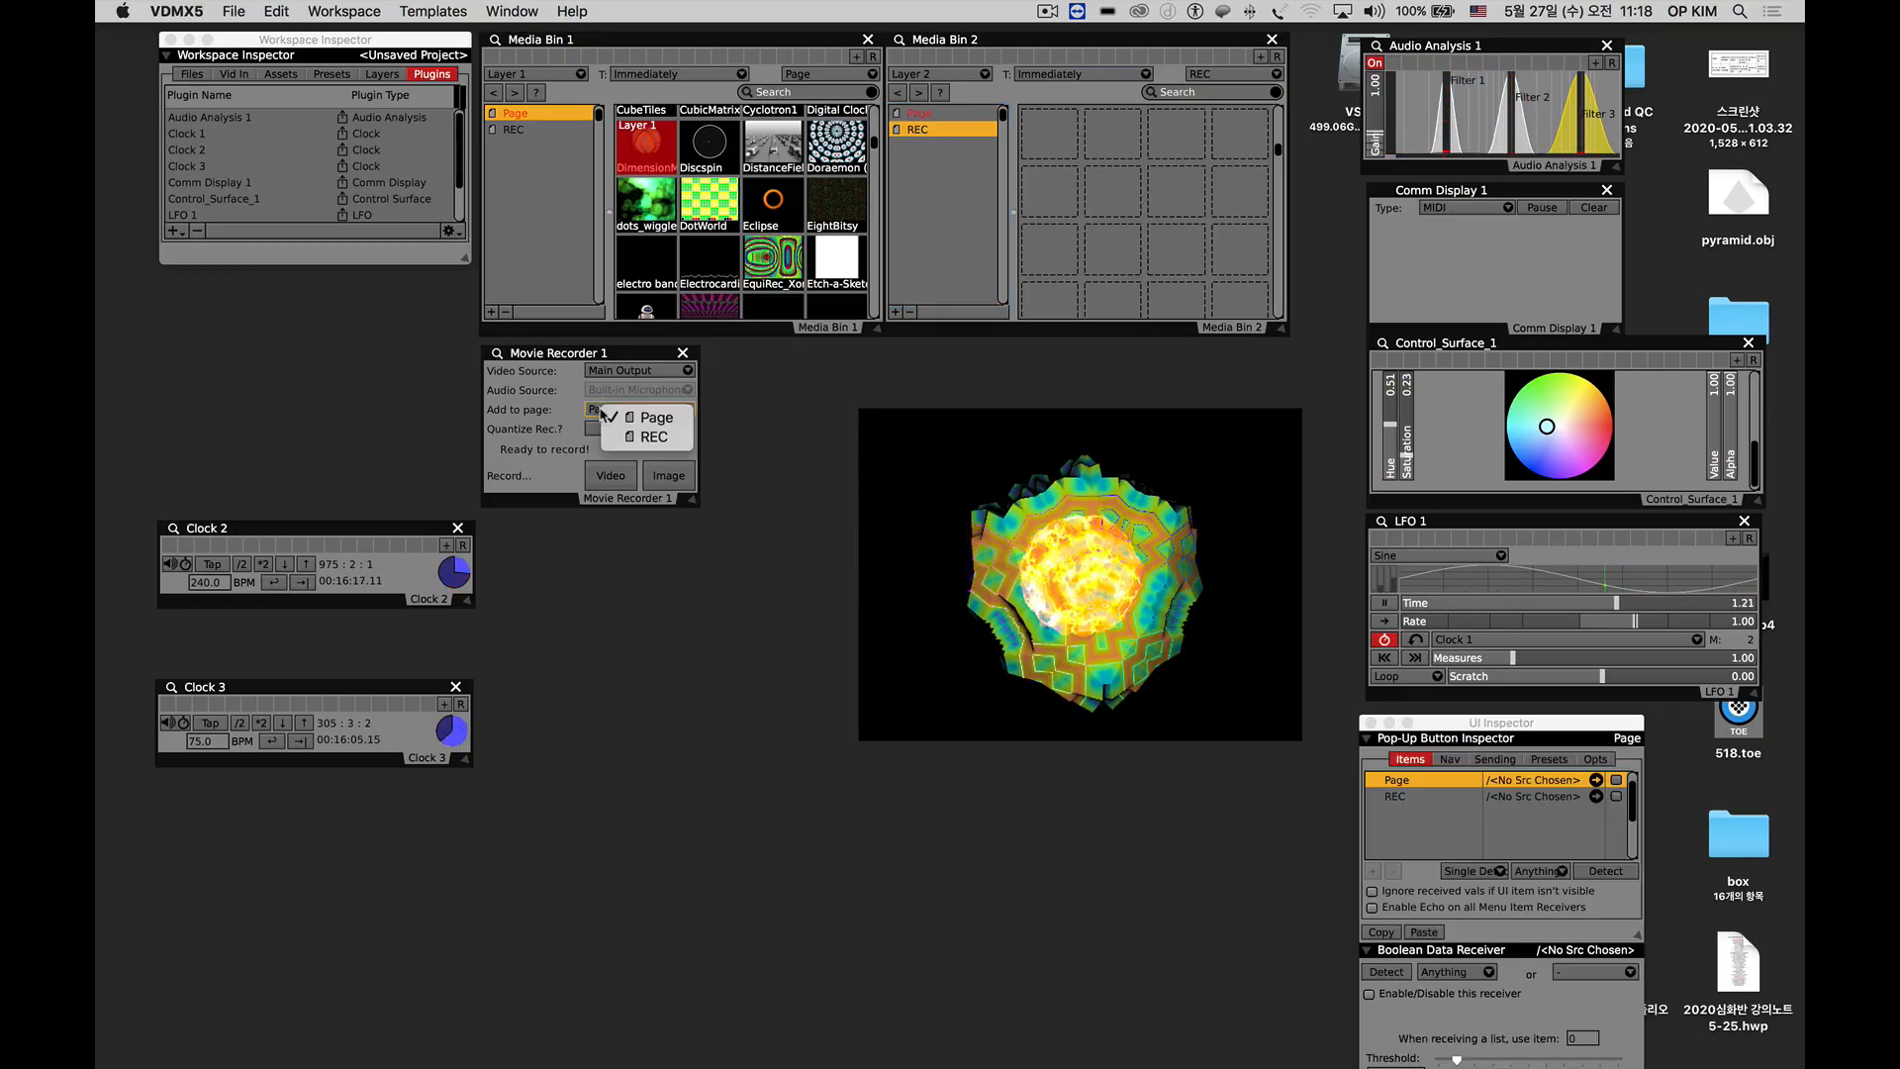
click(644, 438)
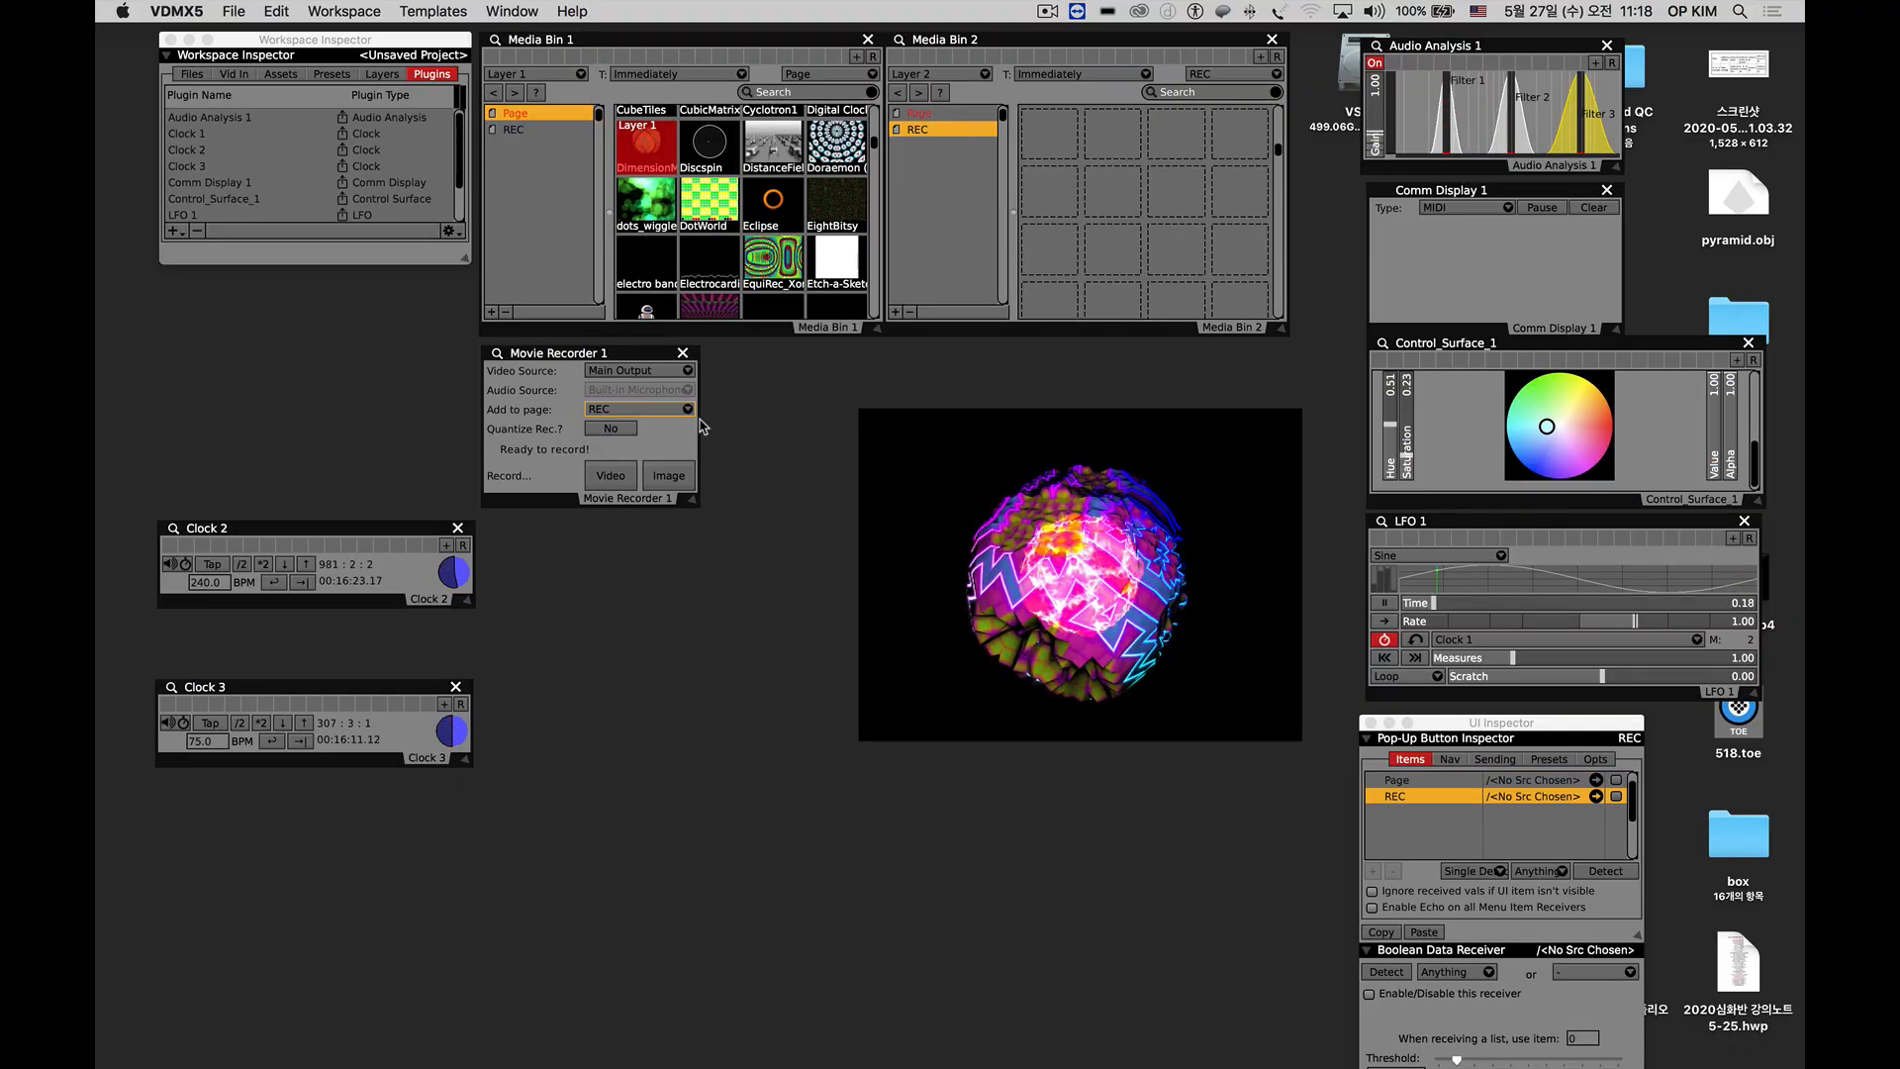
click(612, 476)
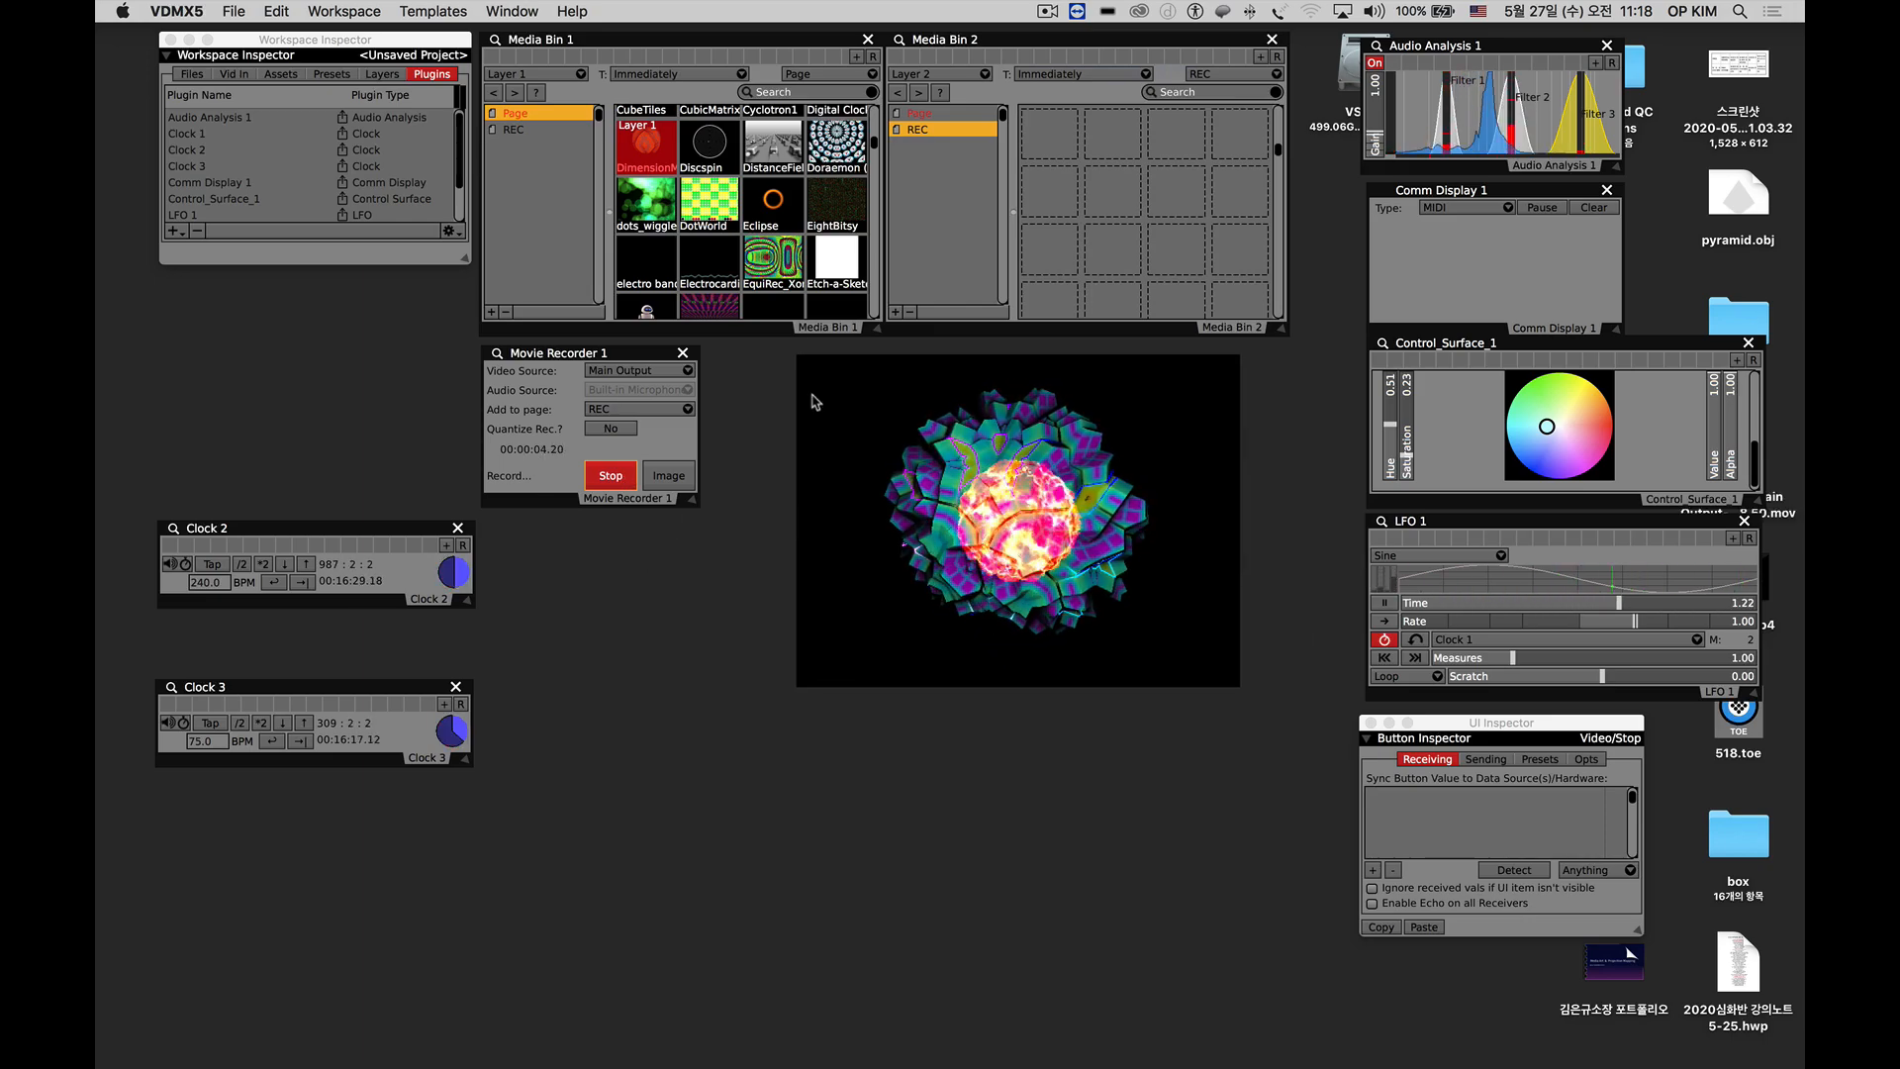
While recording, switch Layer 2 through 07_Gradient, 06_Gradient and 10_Rotating, and Layer 1 through DotWorld, EquiRec and Doraemon.
click(929, 114)
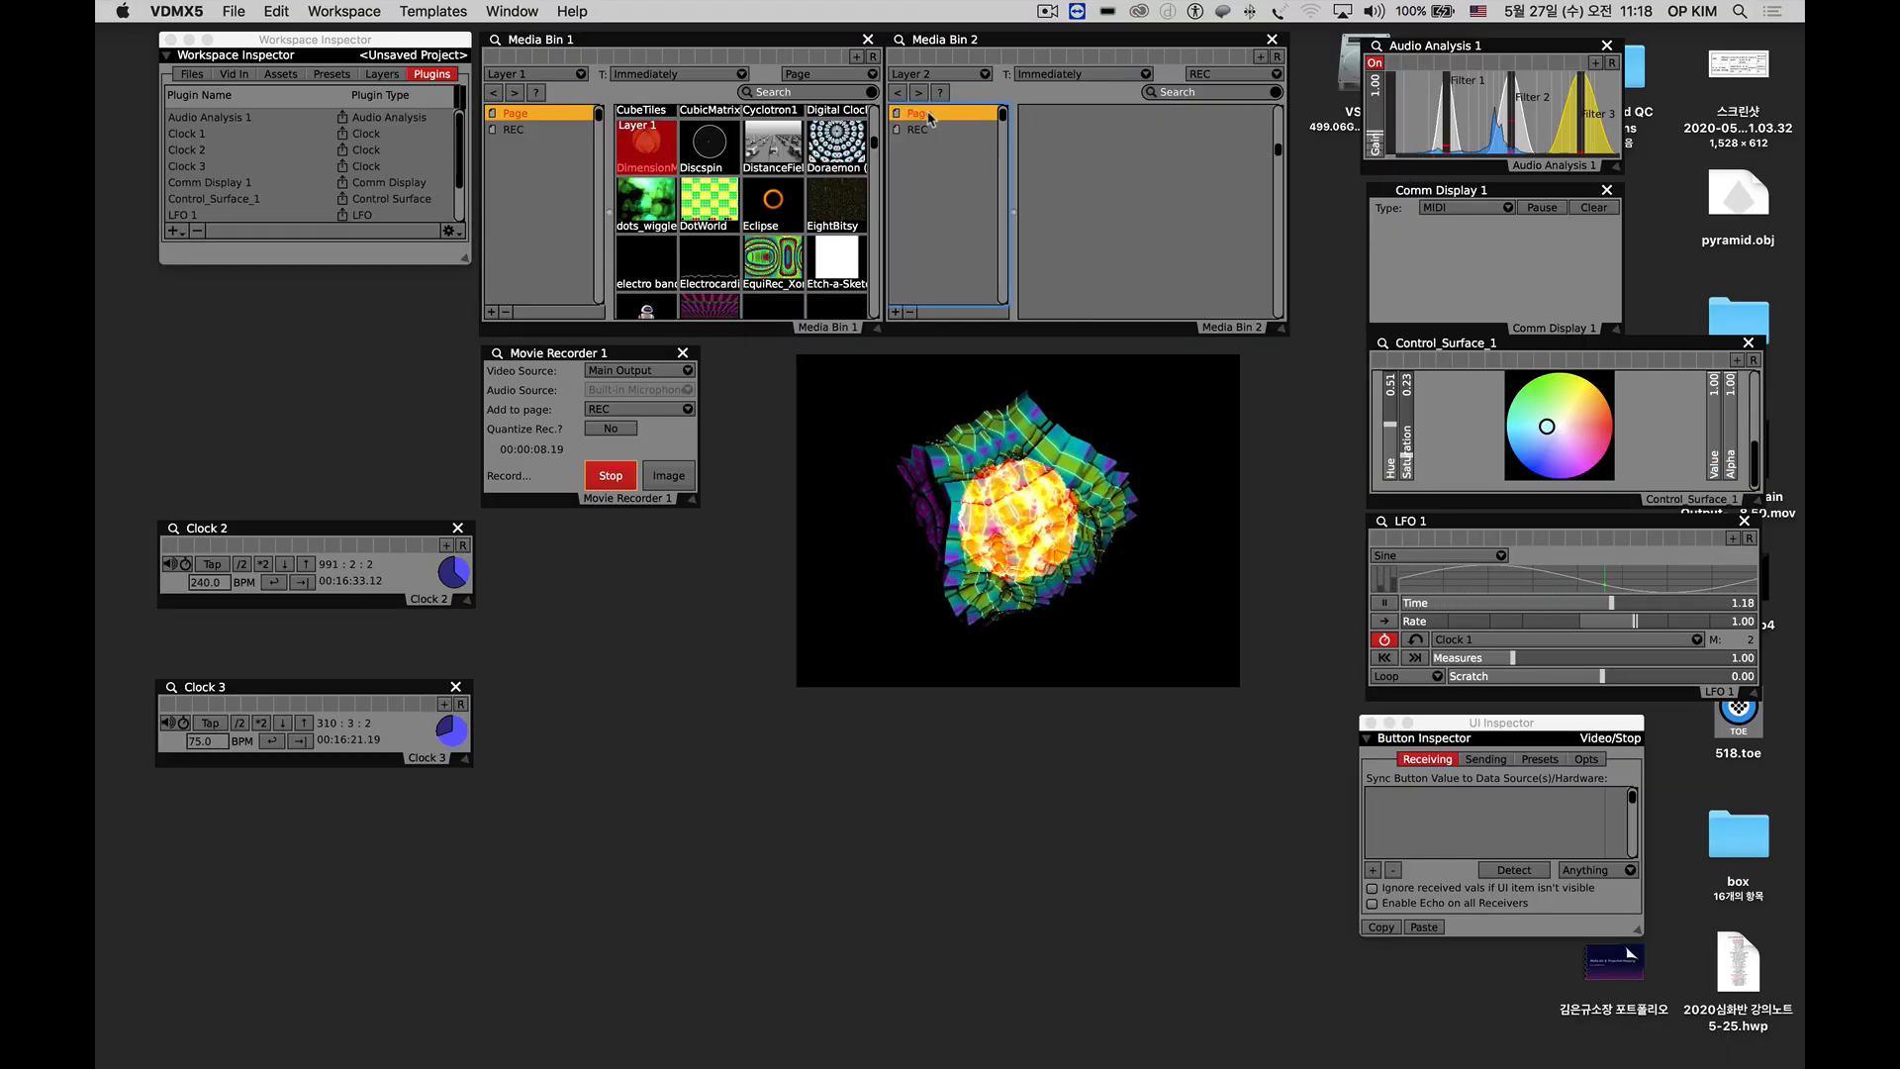
click(1177, 201)
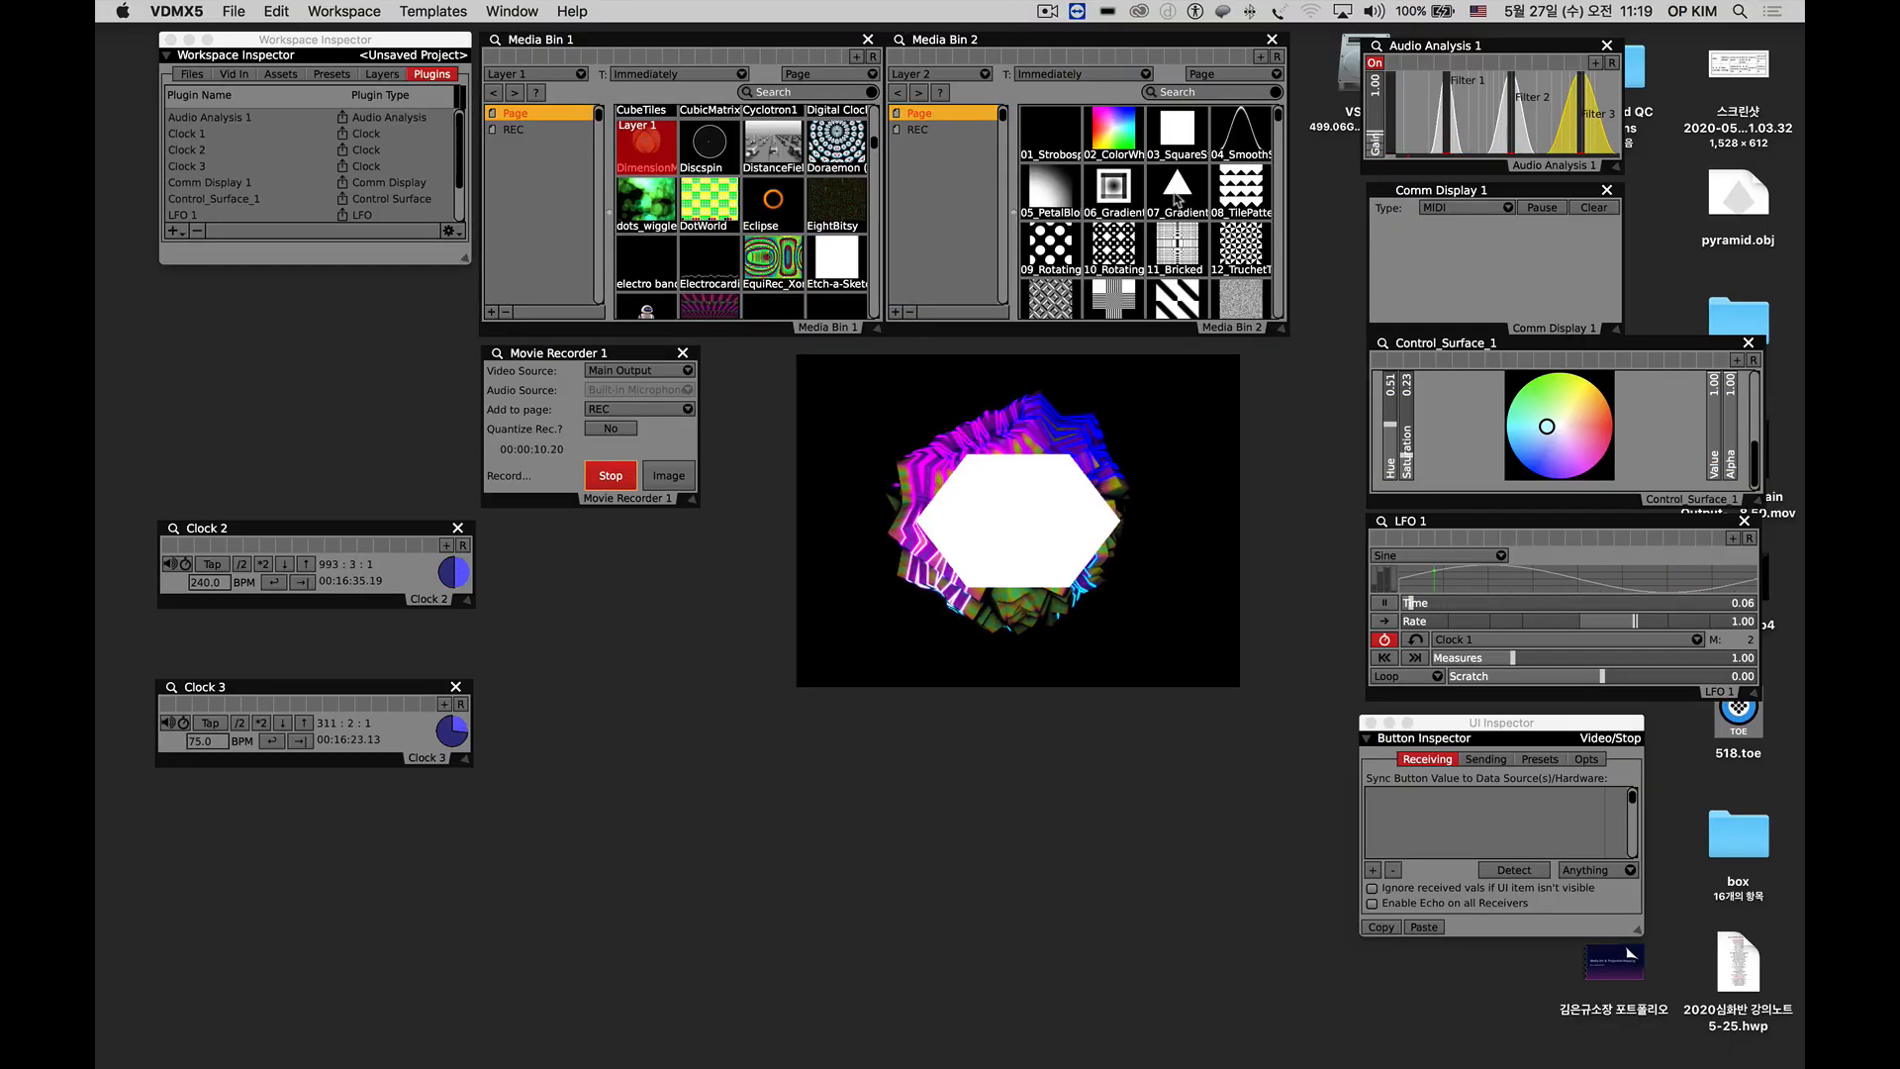
click(723, 209)
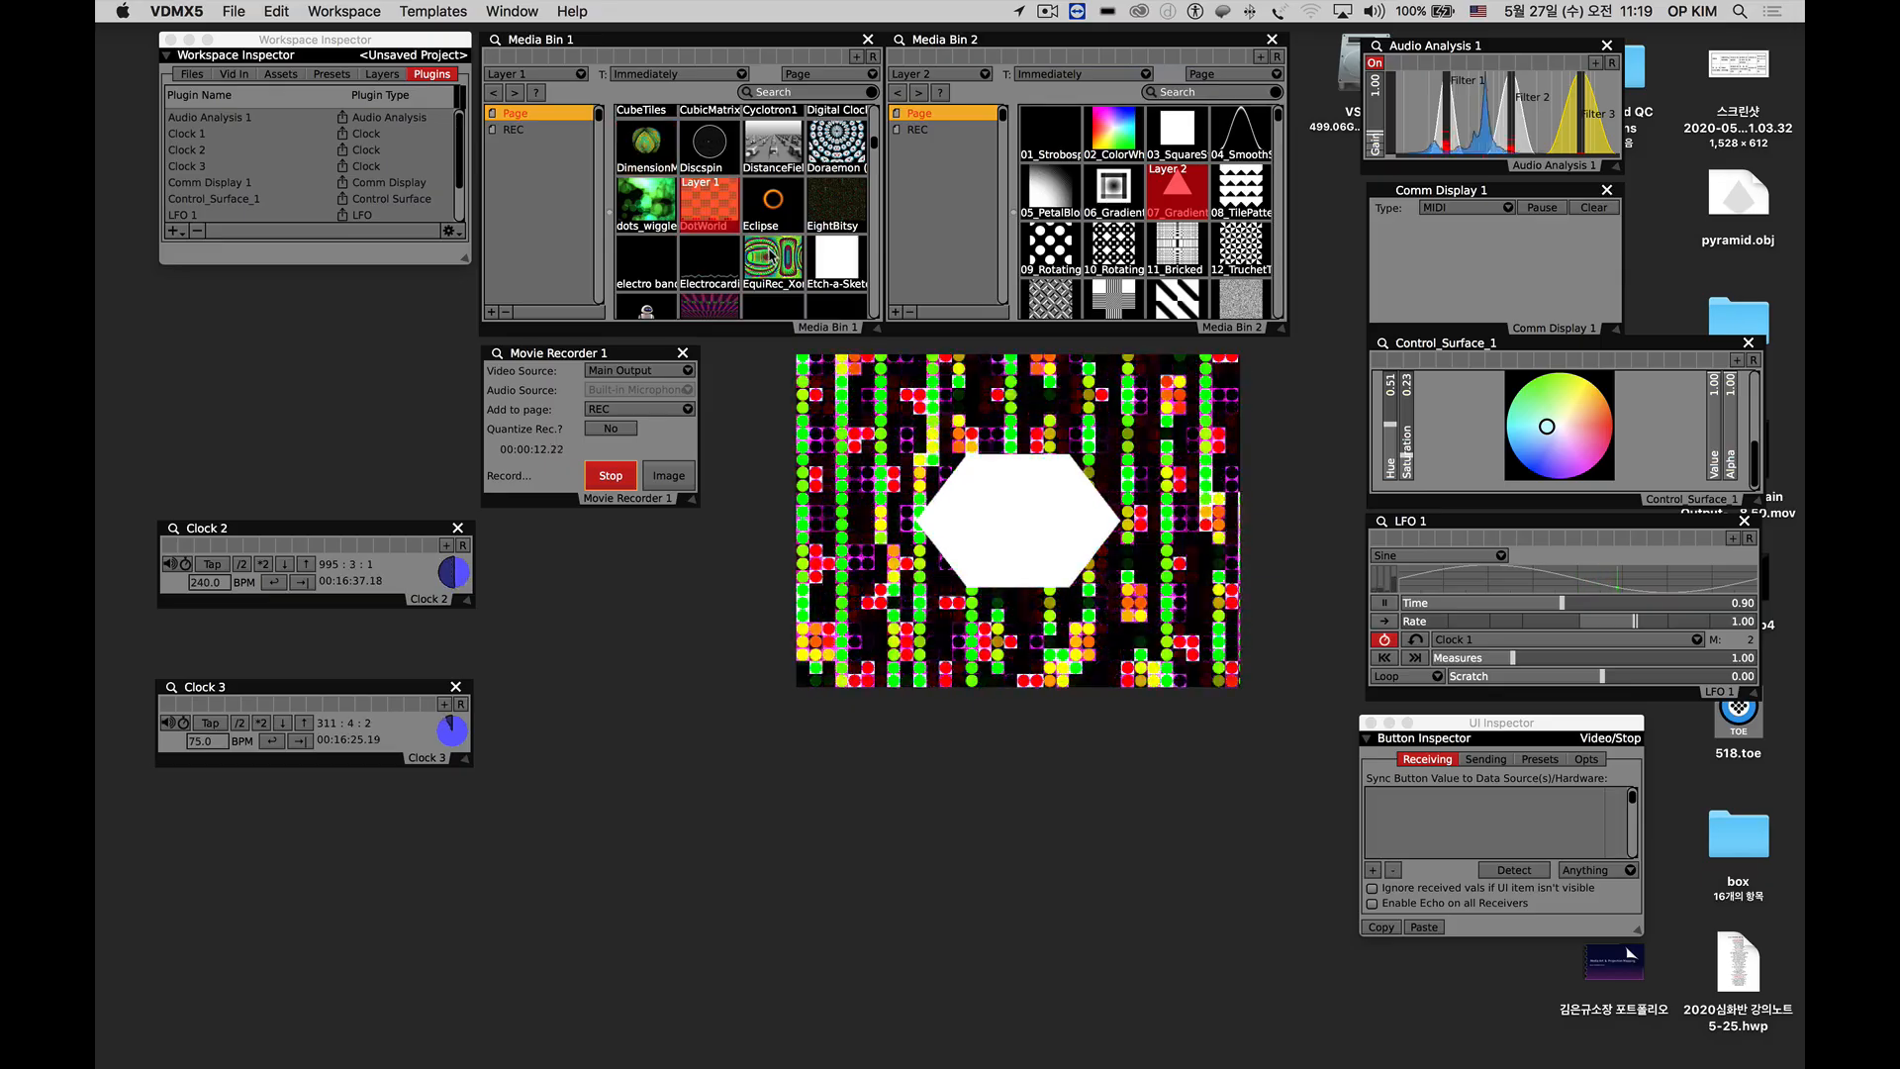
click(773, 259)
click(837, 142)
click(1113, 188)
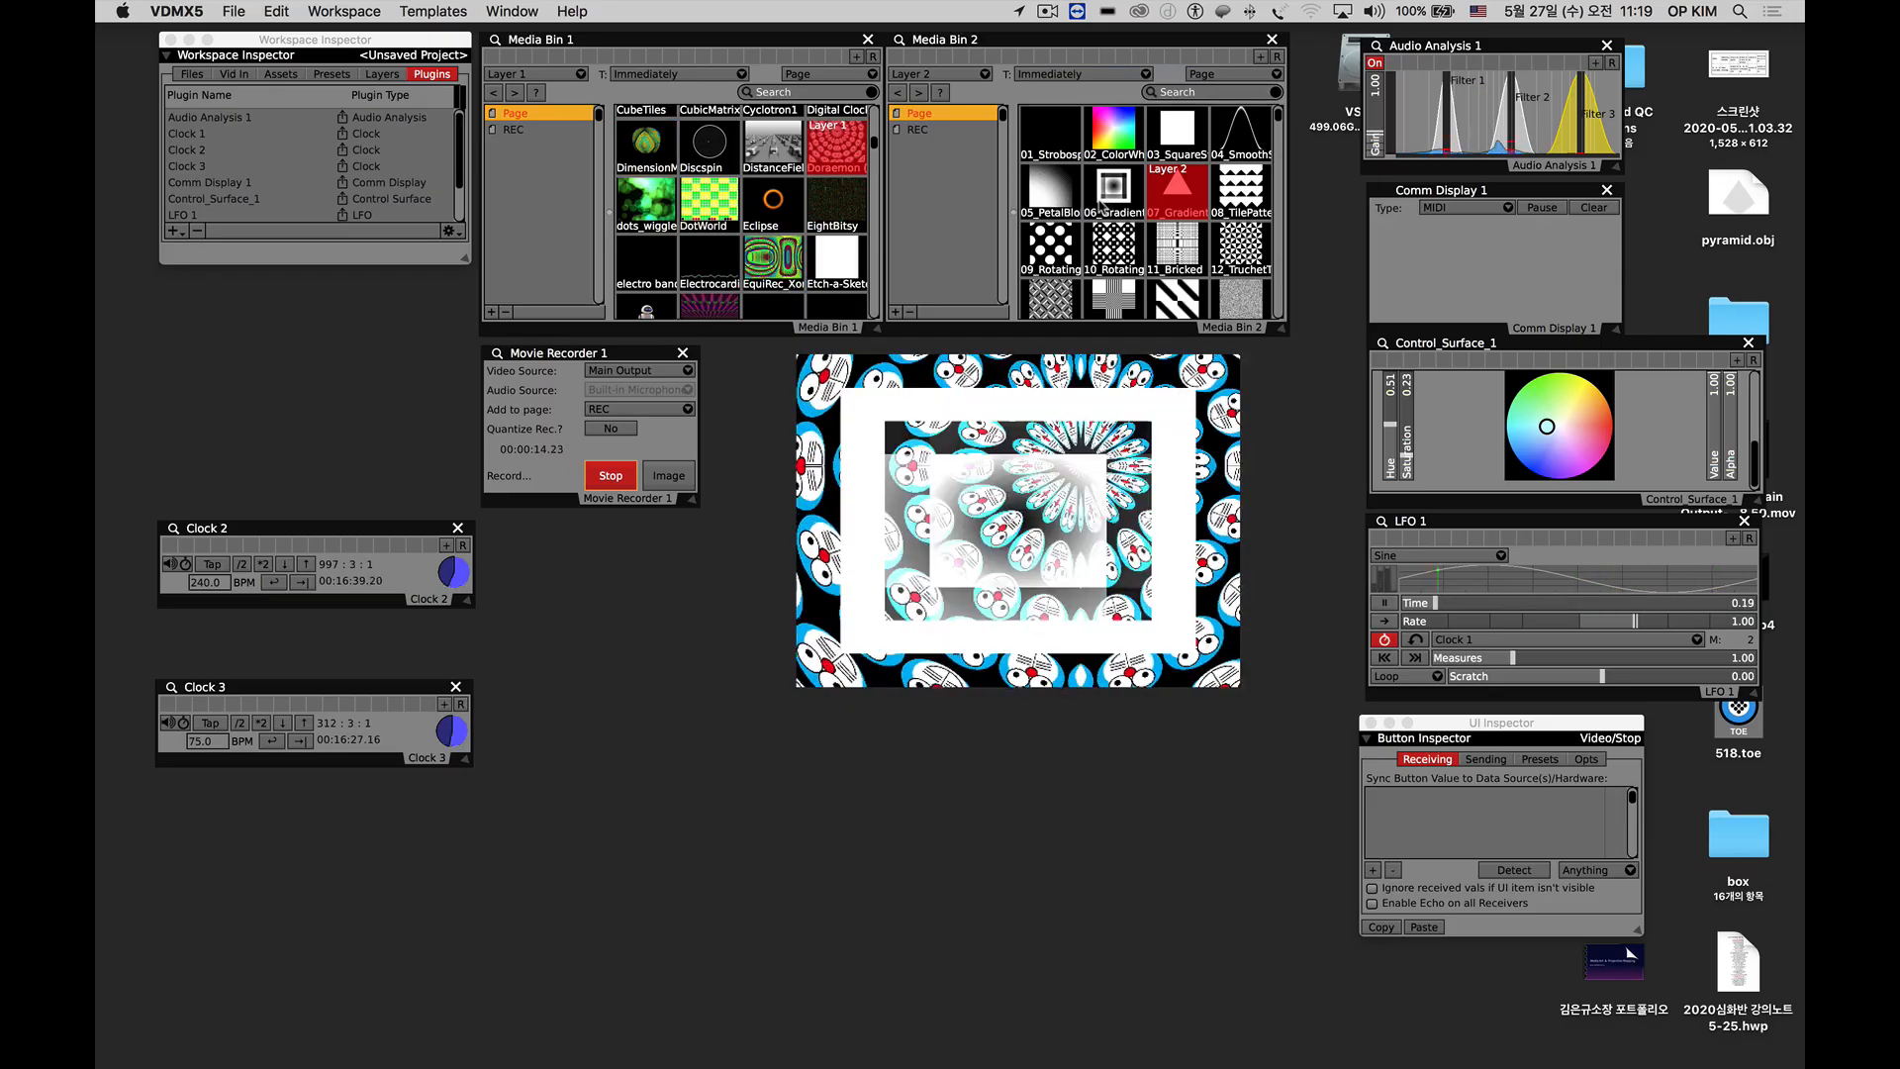
click(1113, 246)
Switch Layer 1 to Eve_Arrives and a fireball clip, Layer 2 through 31_Twist to 38_SimpleS…, and stop the video recording.
click(646, 305)
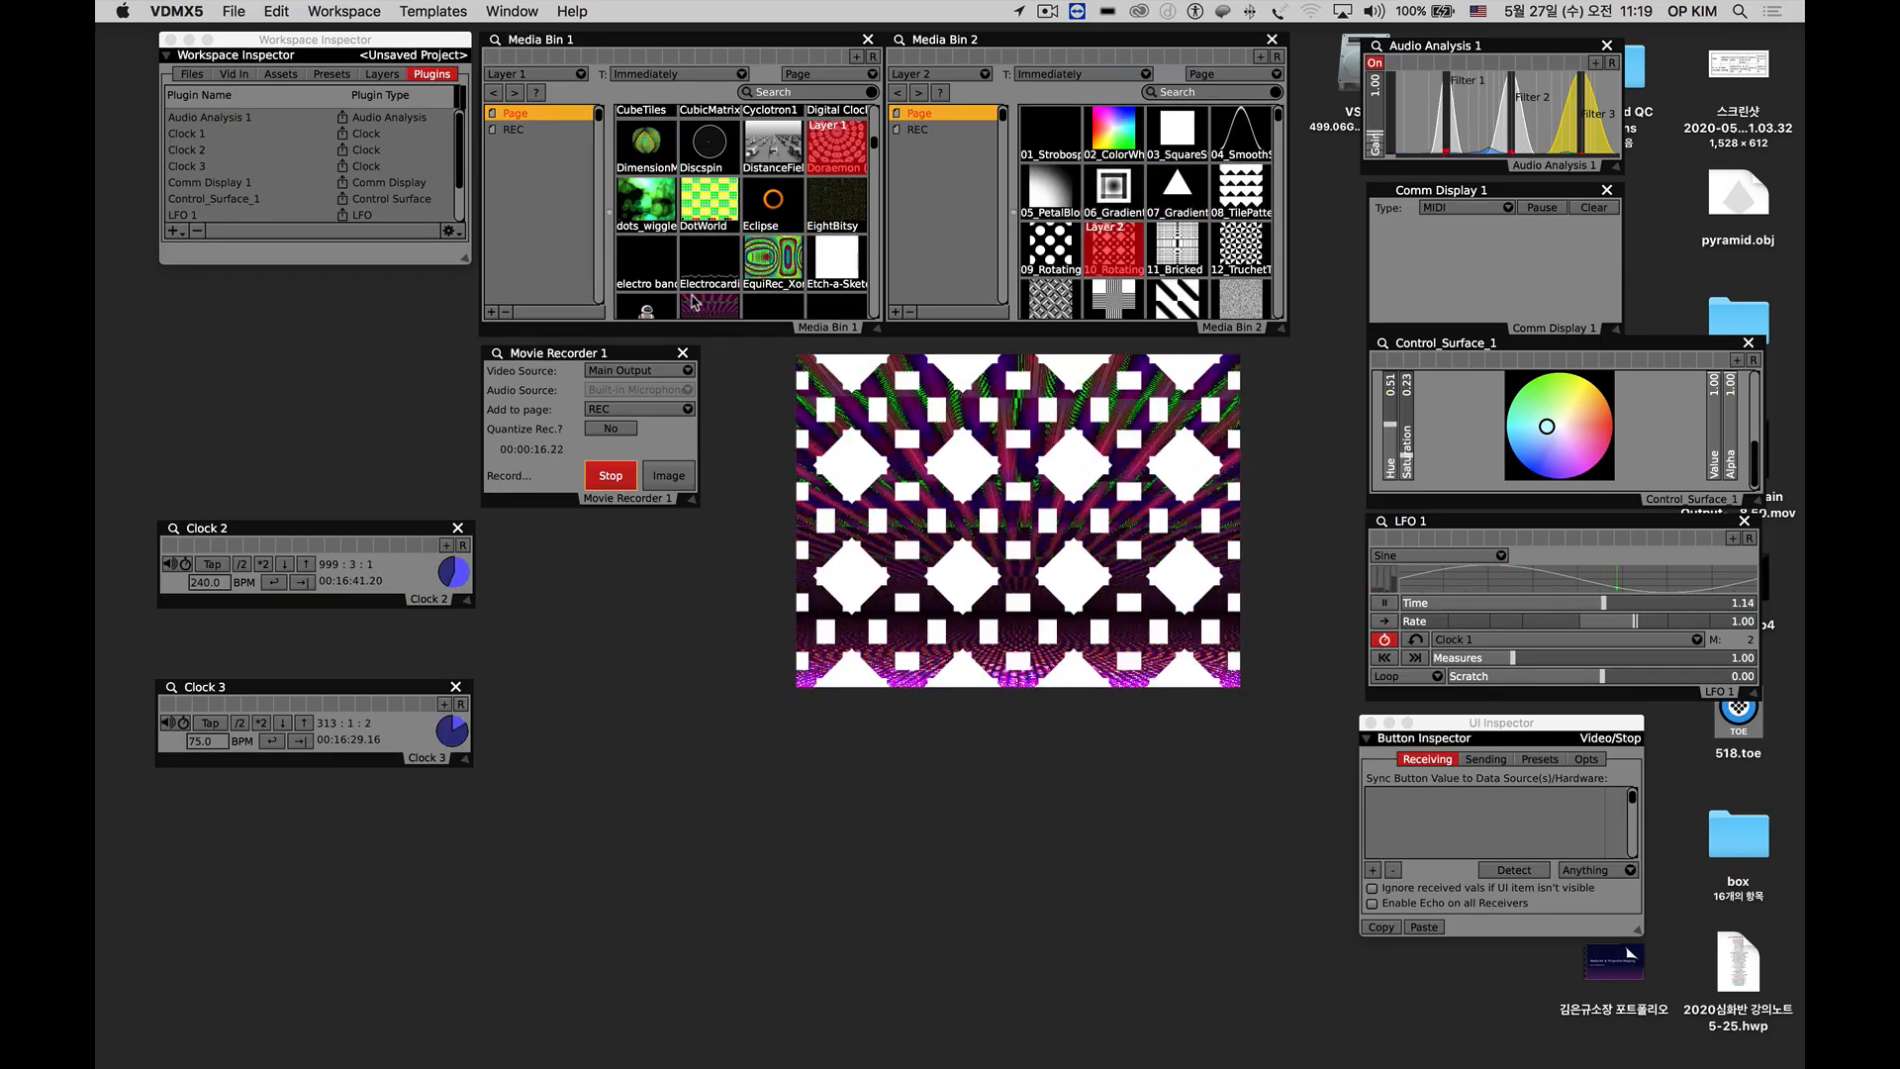
scroll(787, 252, down, 5)
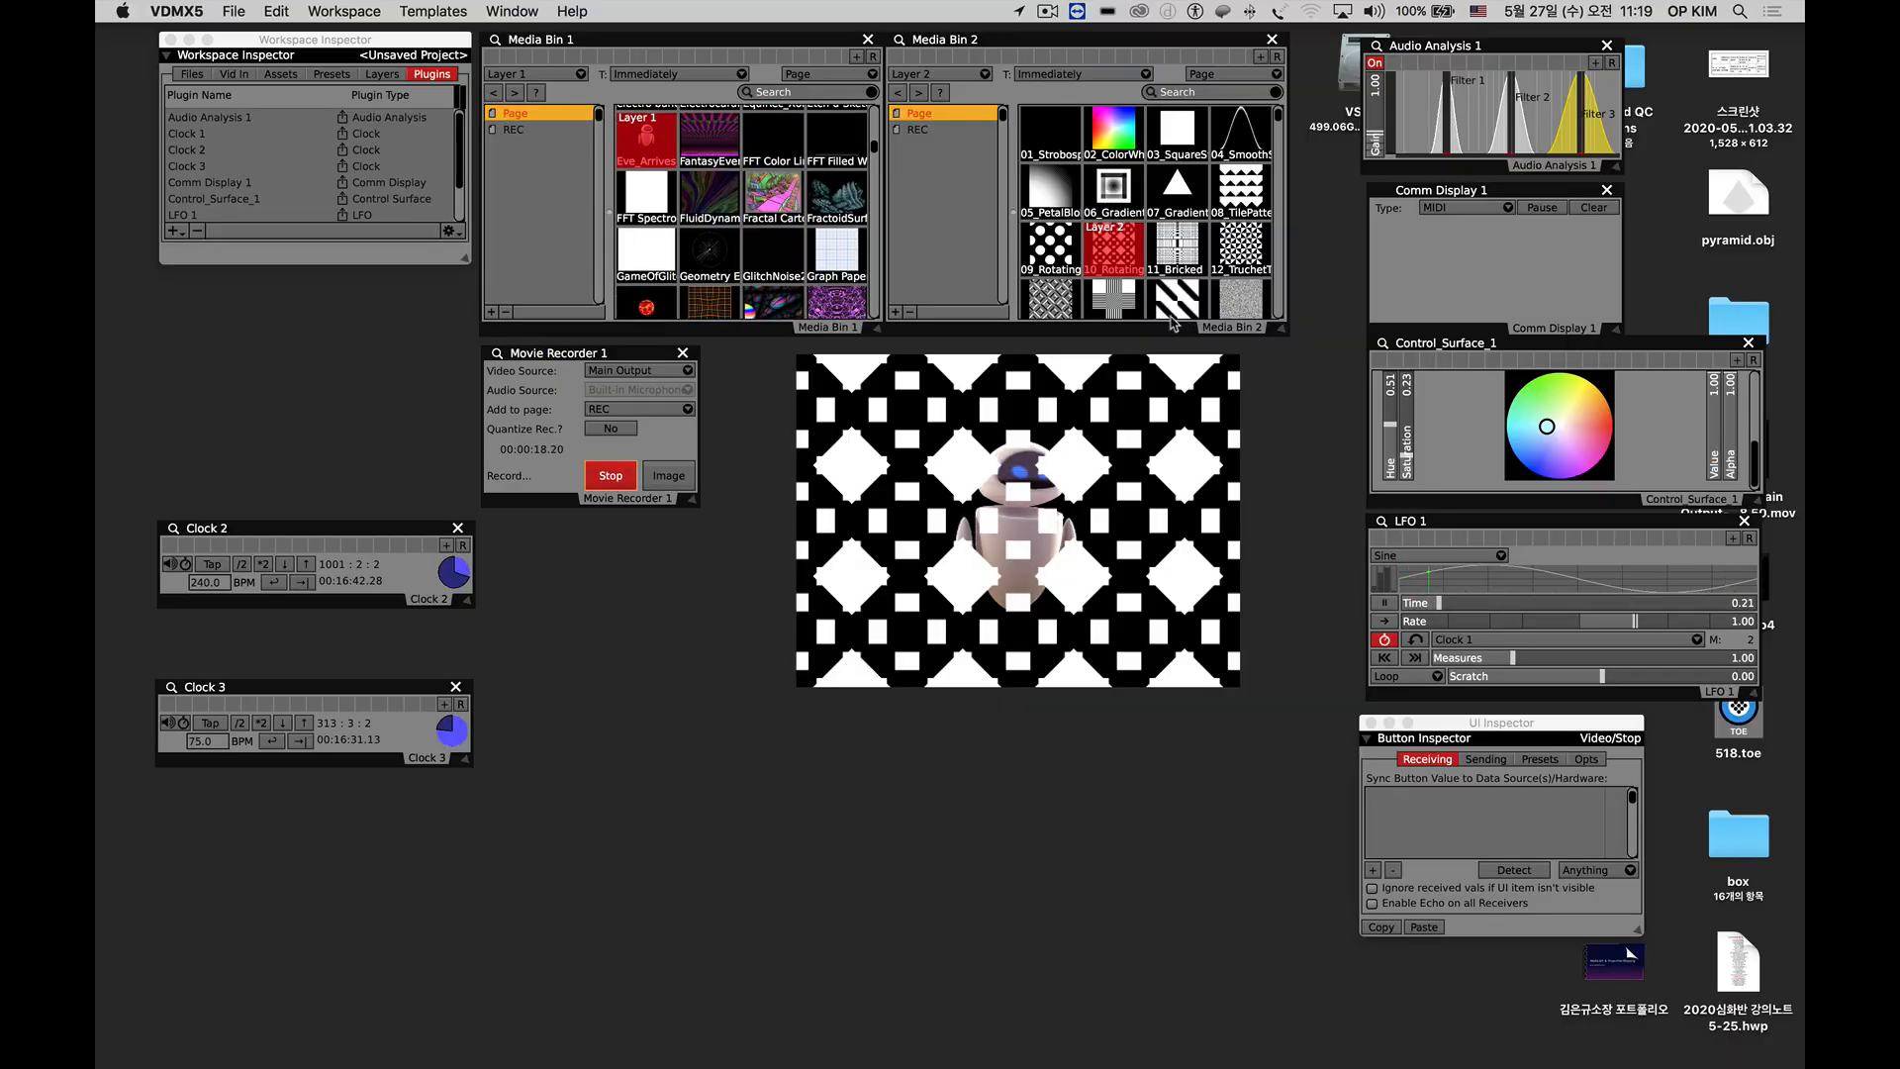
click(1054, 302)
scroll(1147, 218, down, 5)
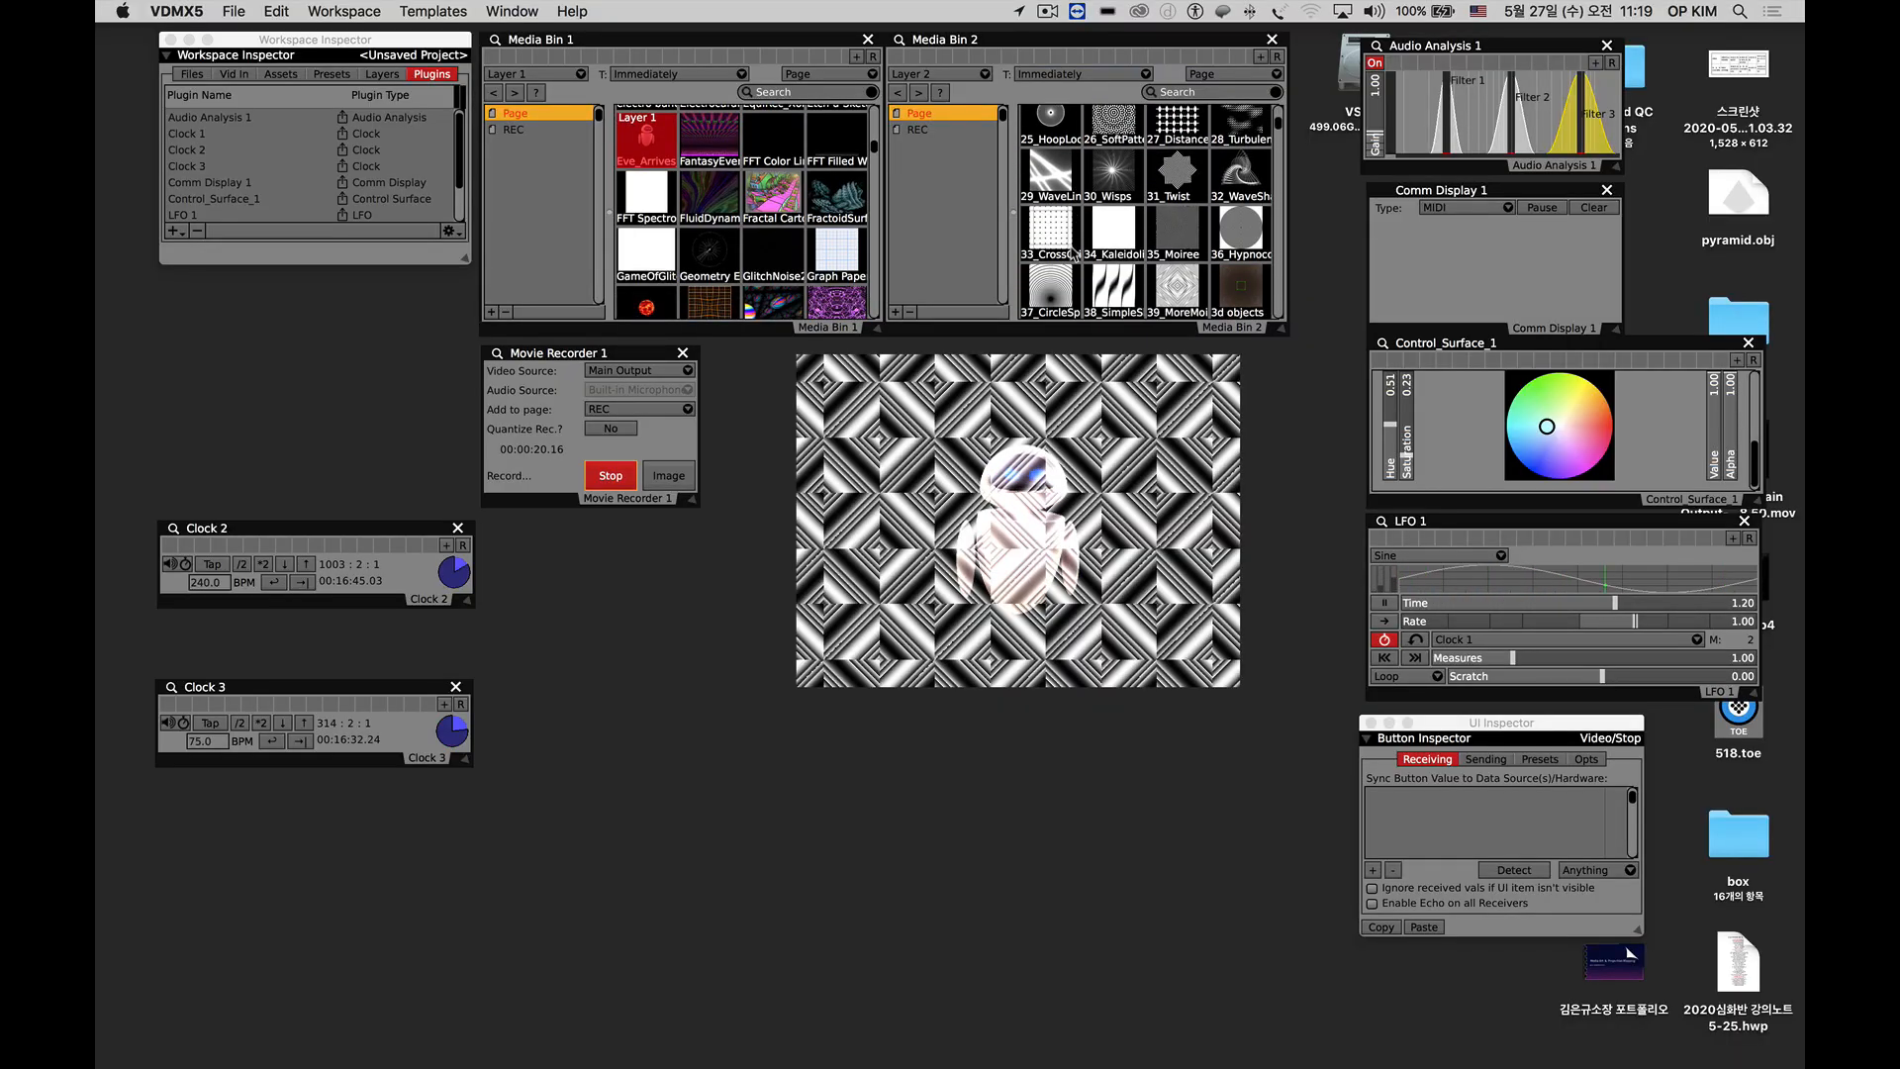
click(1174, 176)
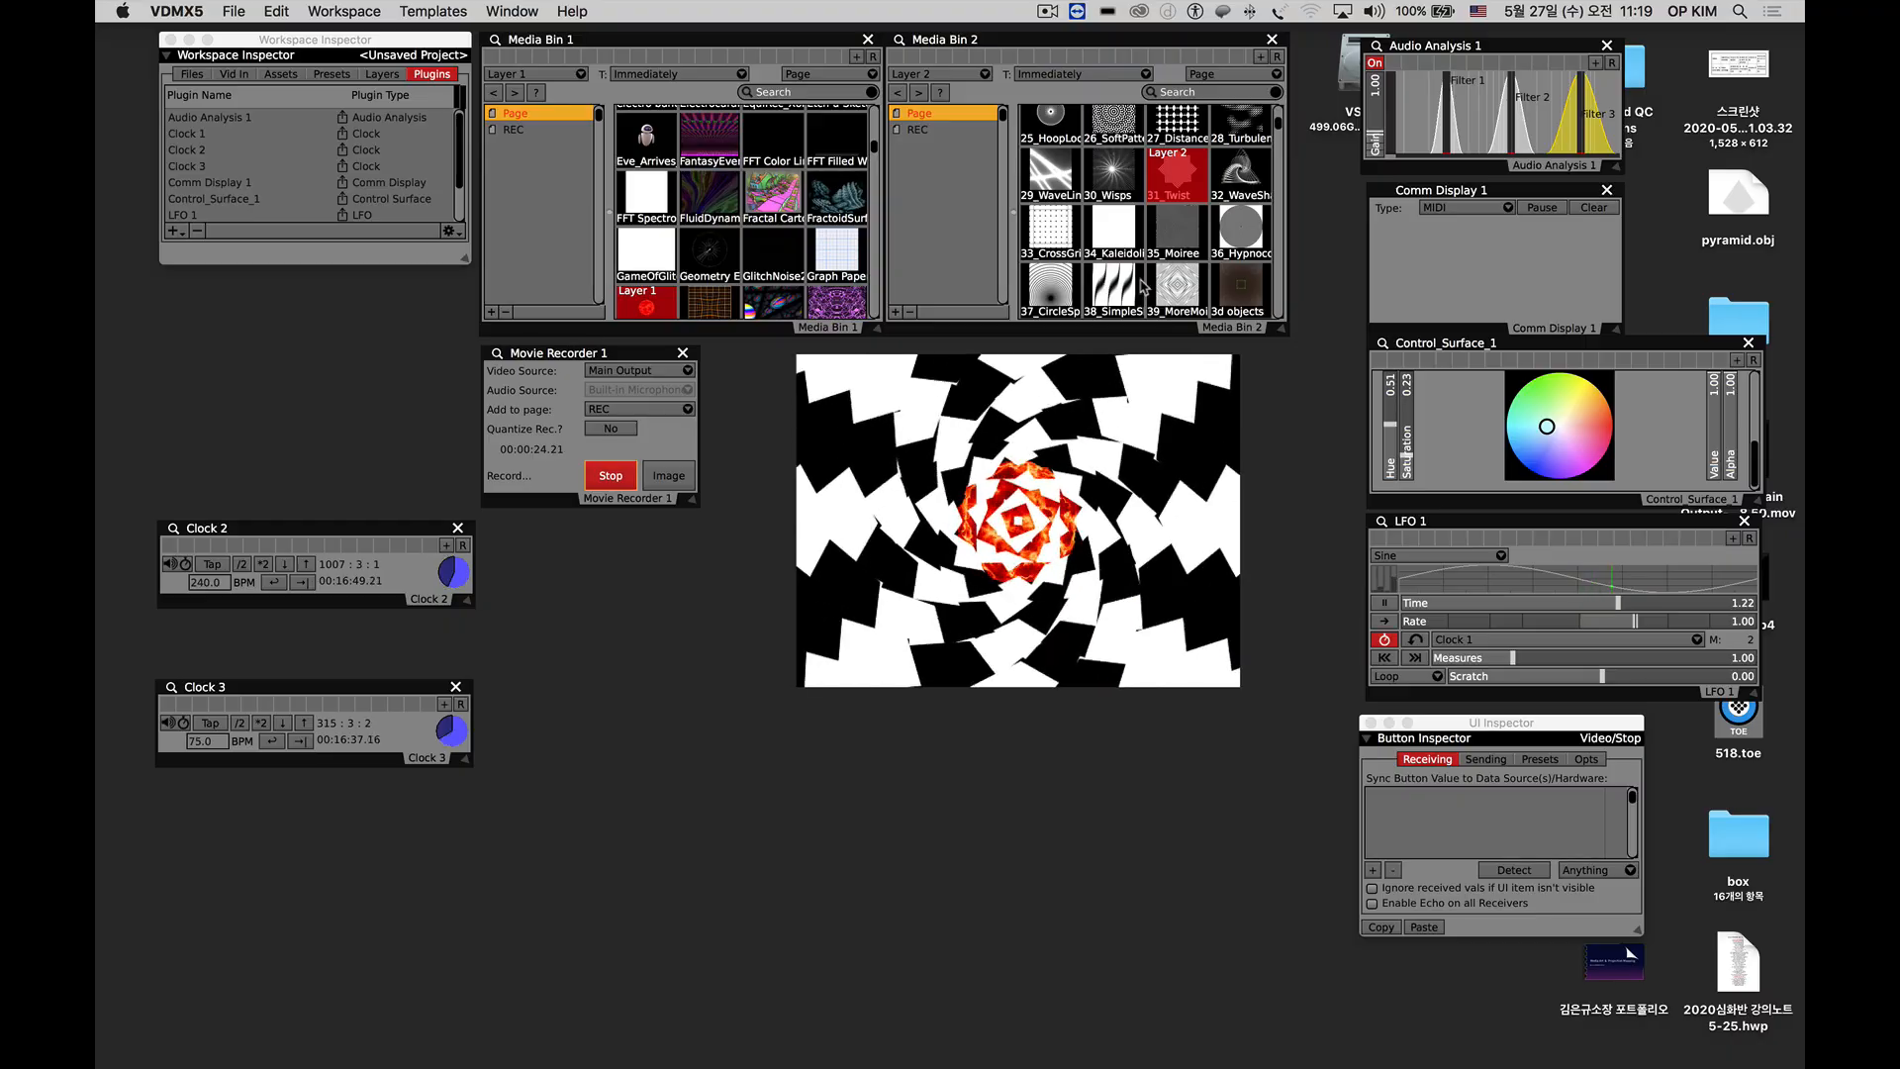
click(645, 305)
click(613, 475)
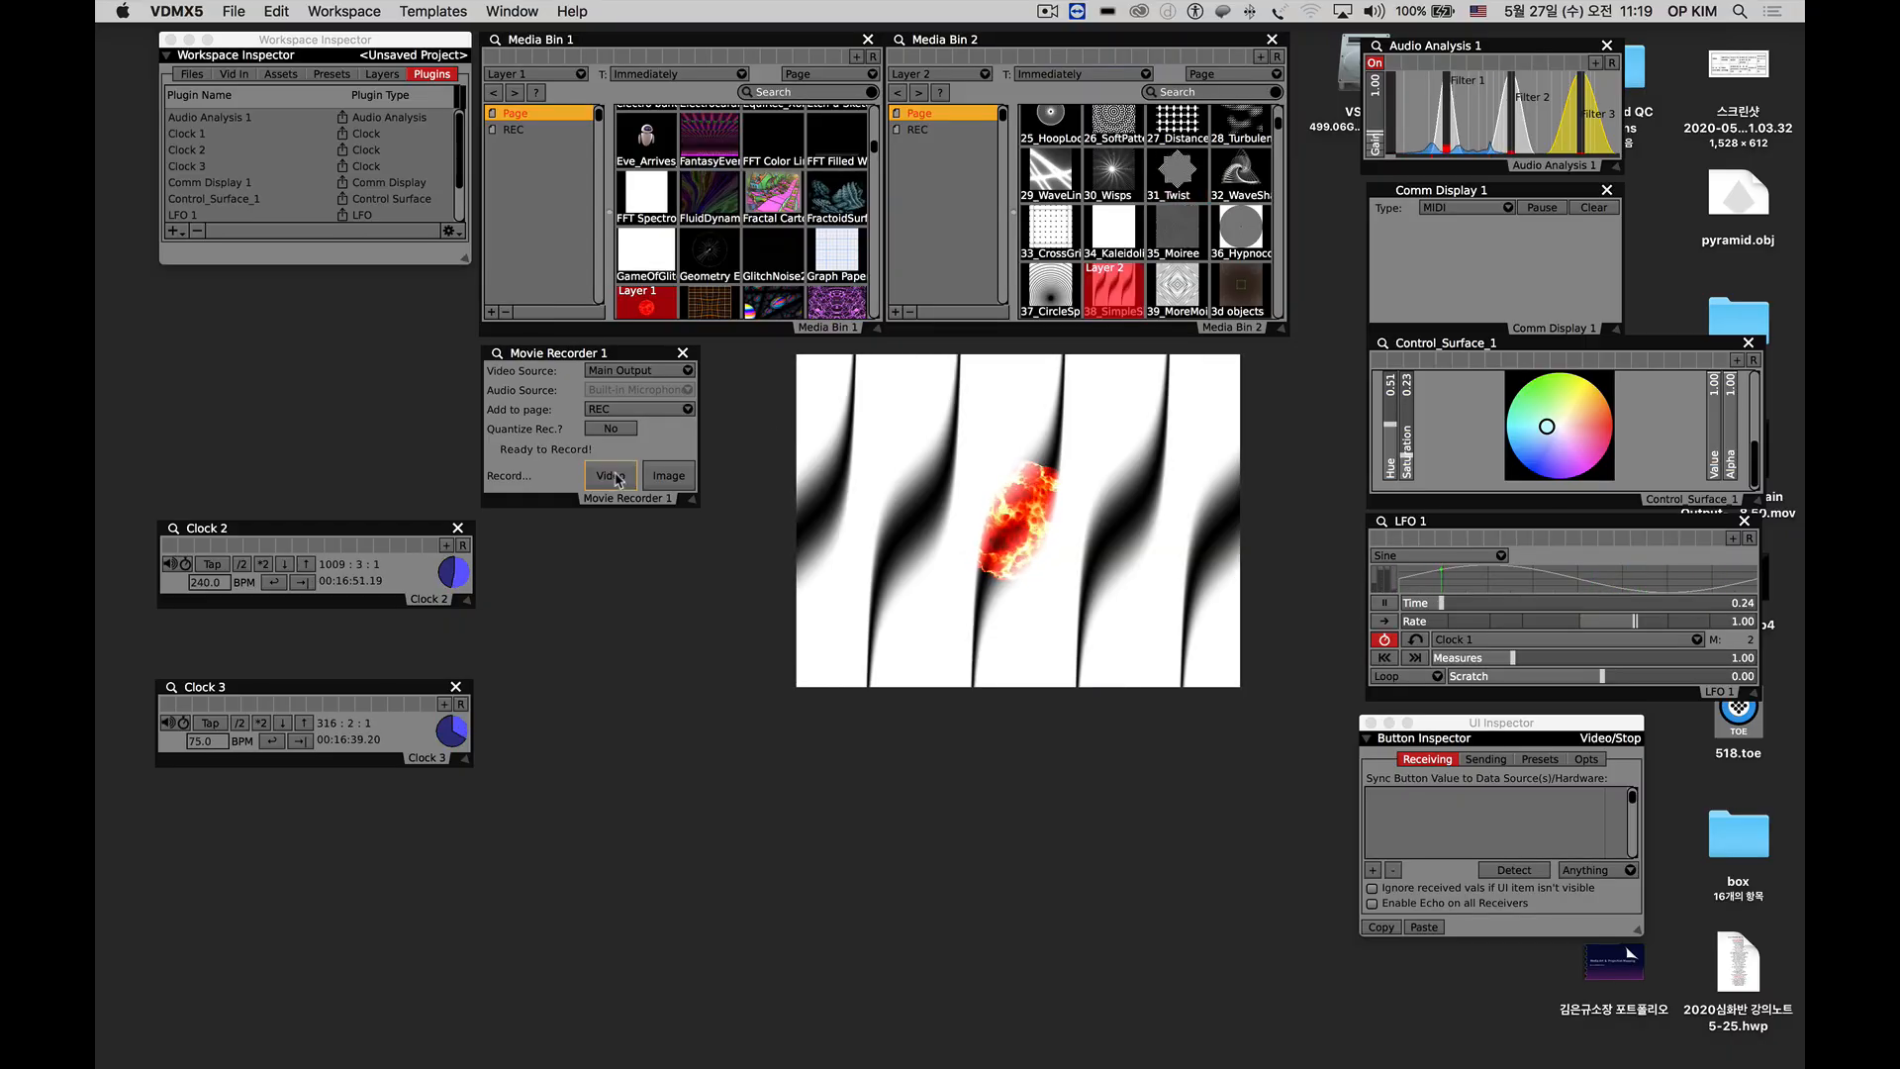
Hide Layer 2 and load the recorded clip from Media Bin 2's REC page into it.
click(924, 130)
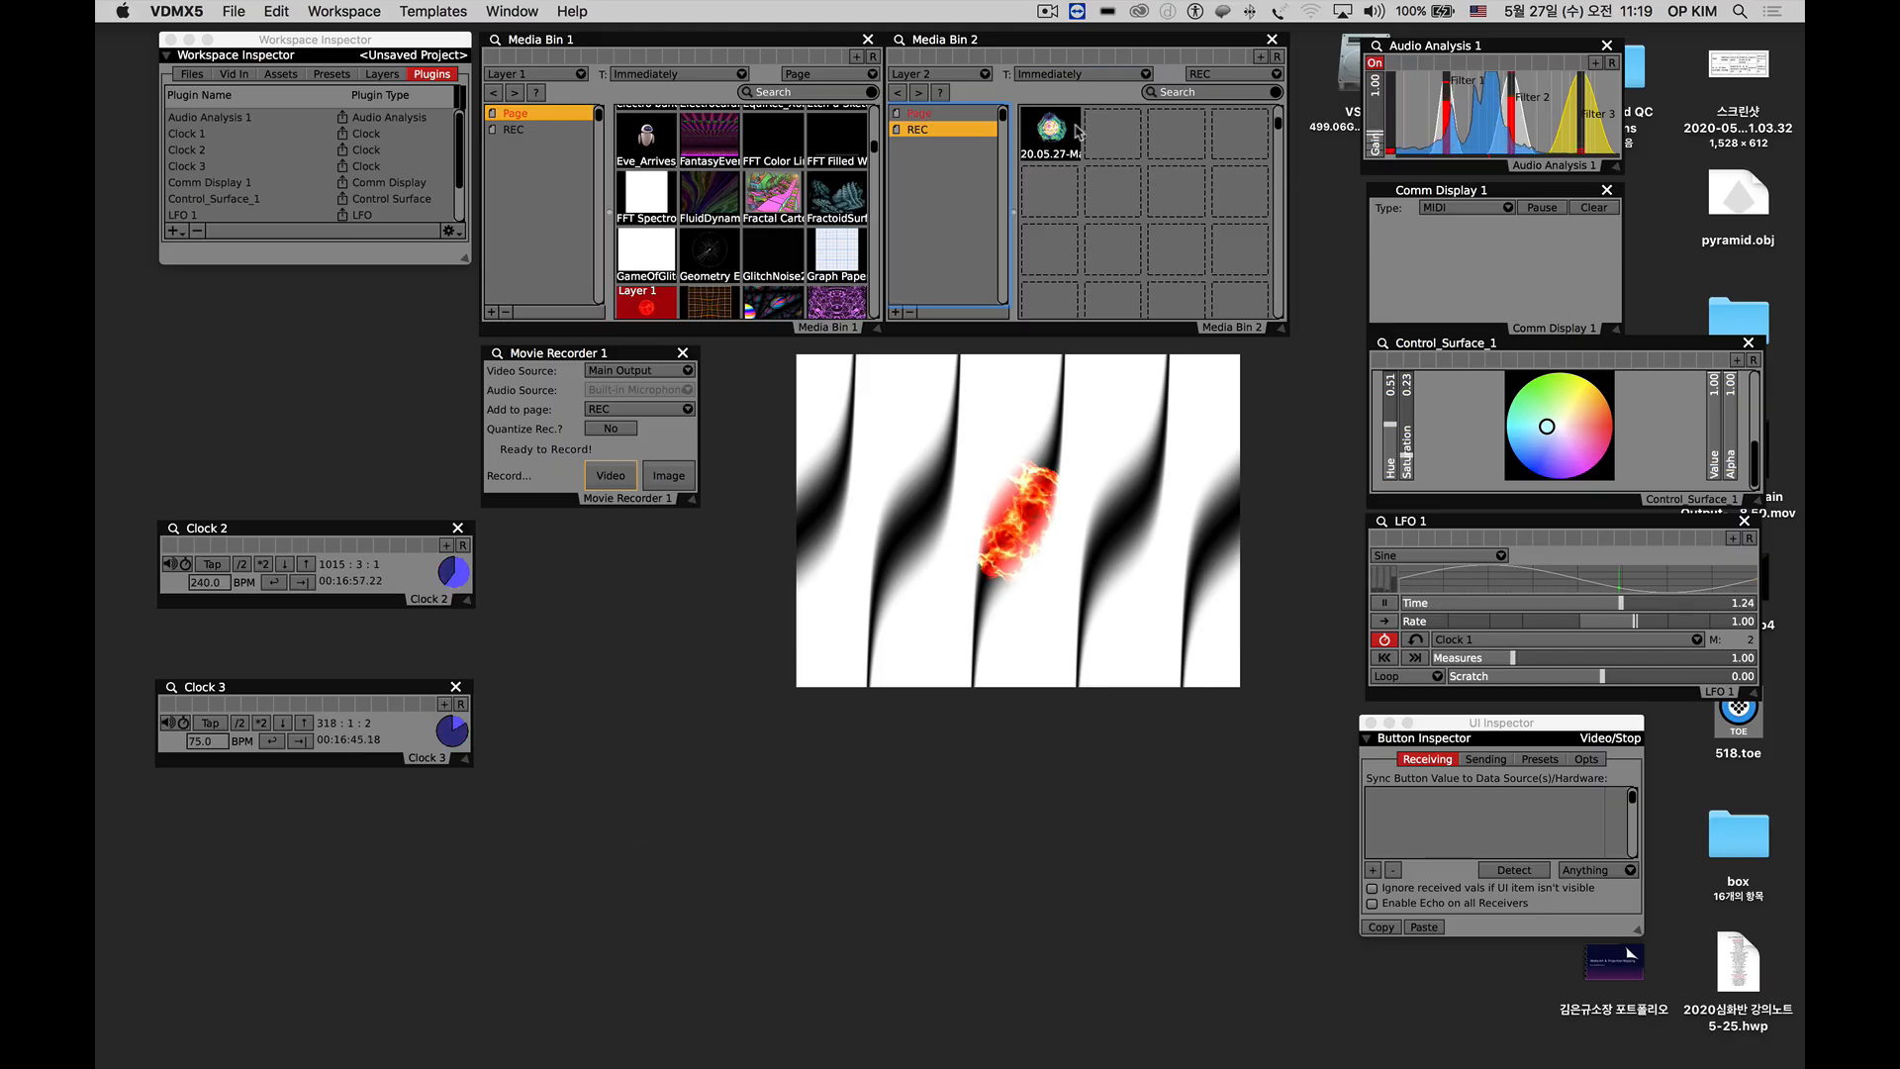
click(382, 75)
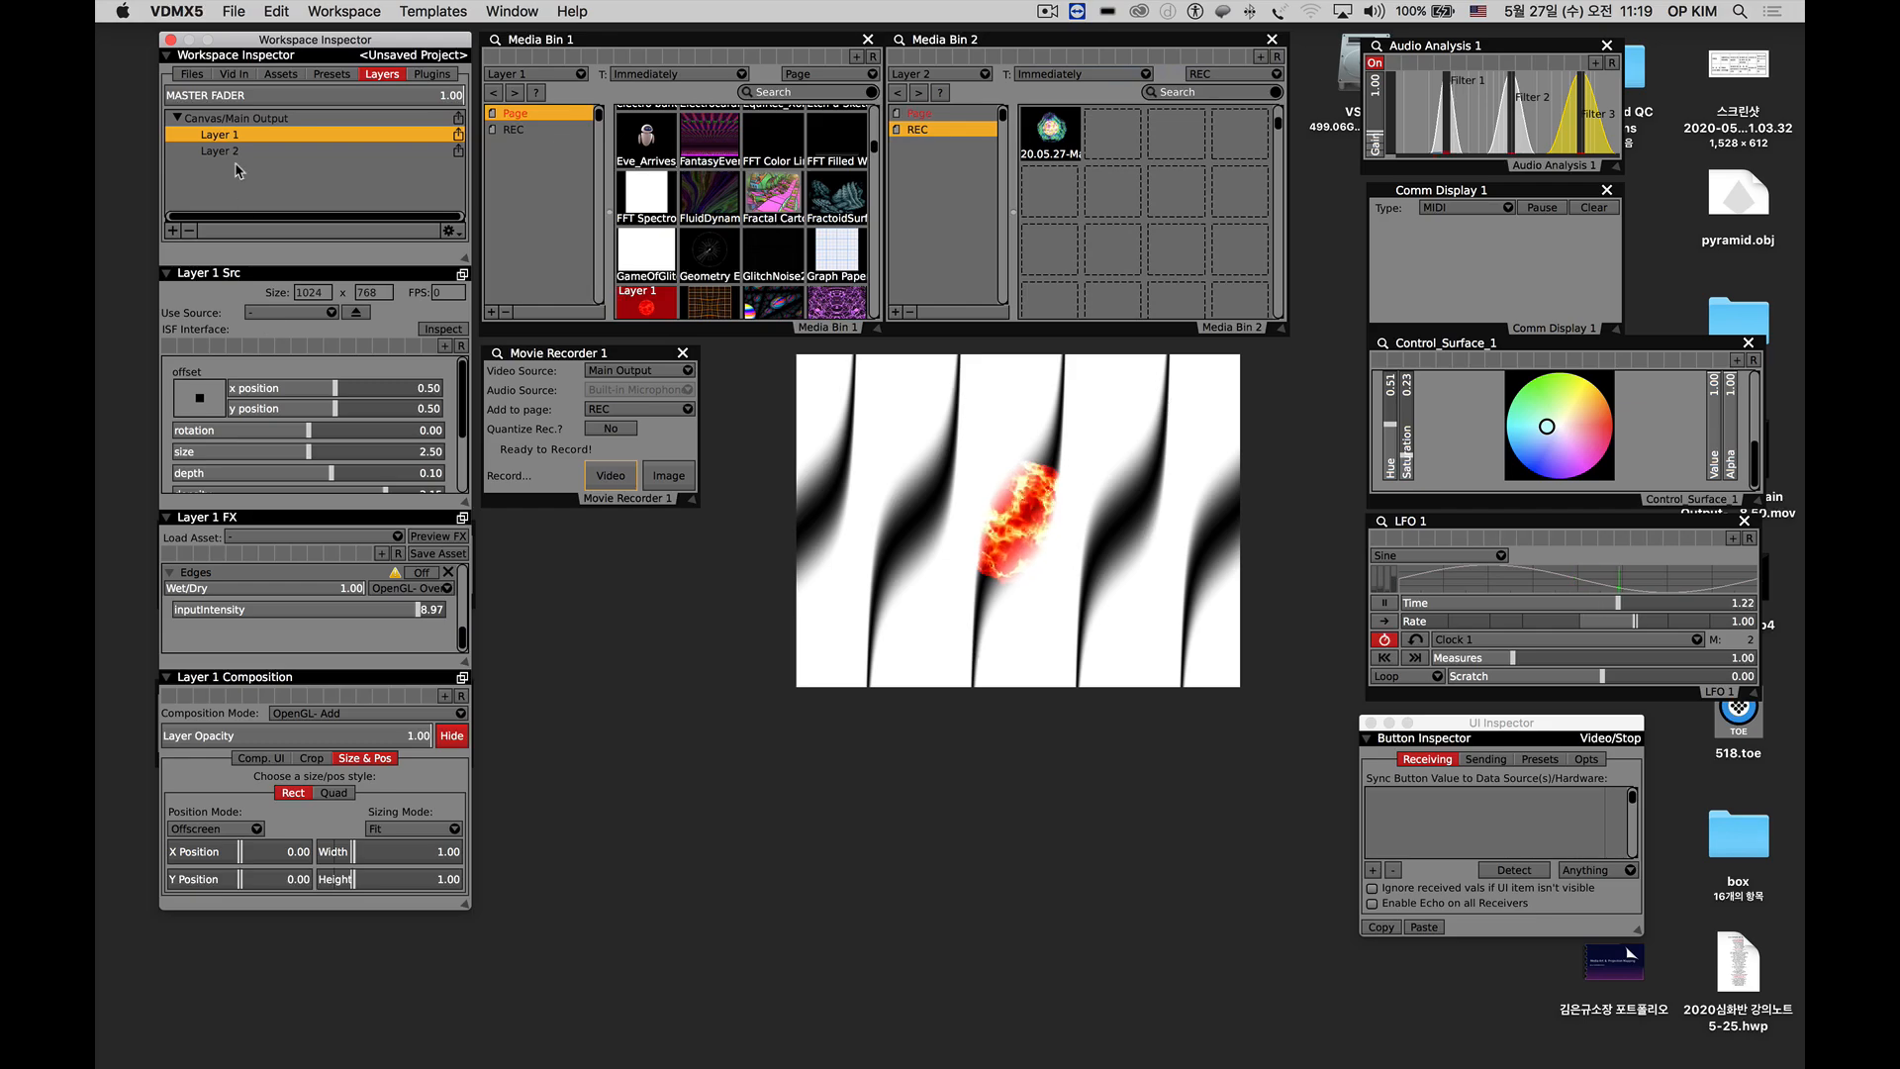
click(220, 150)
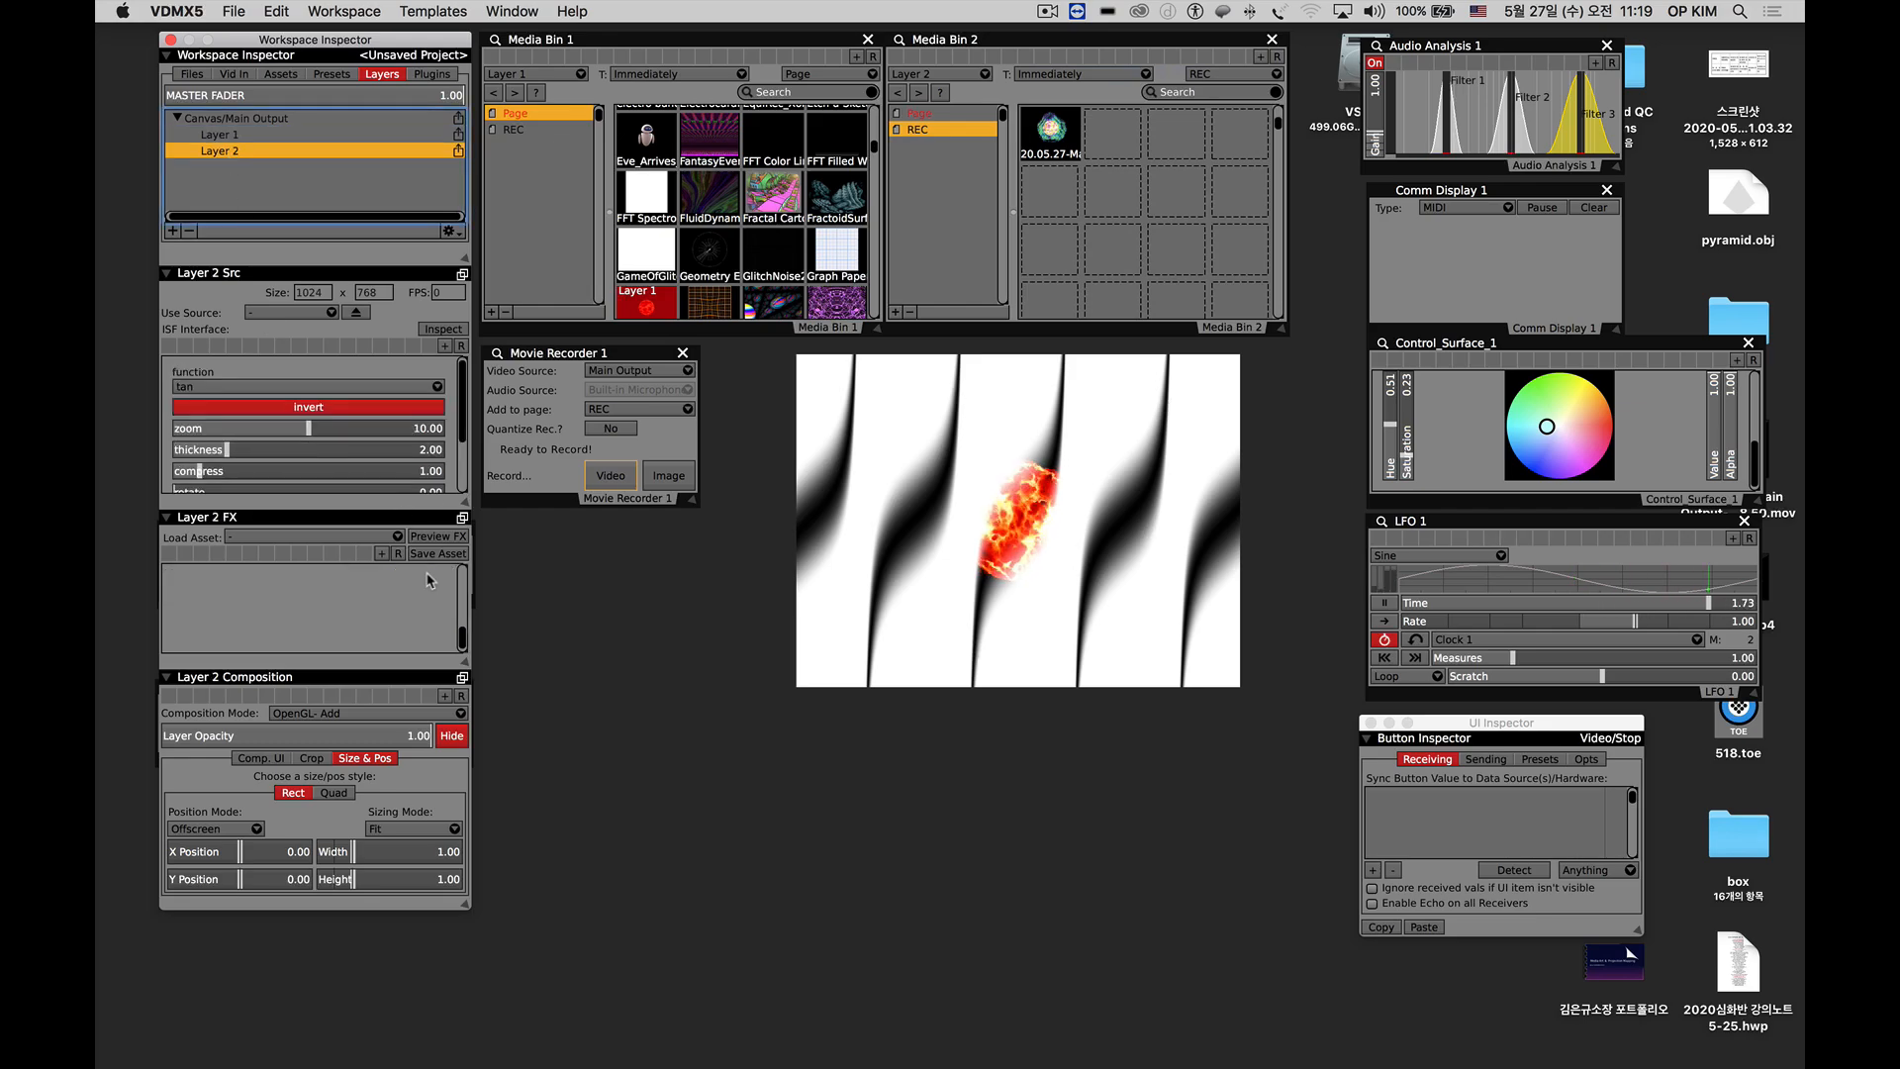
click(451, 735)
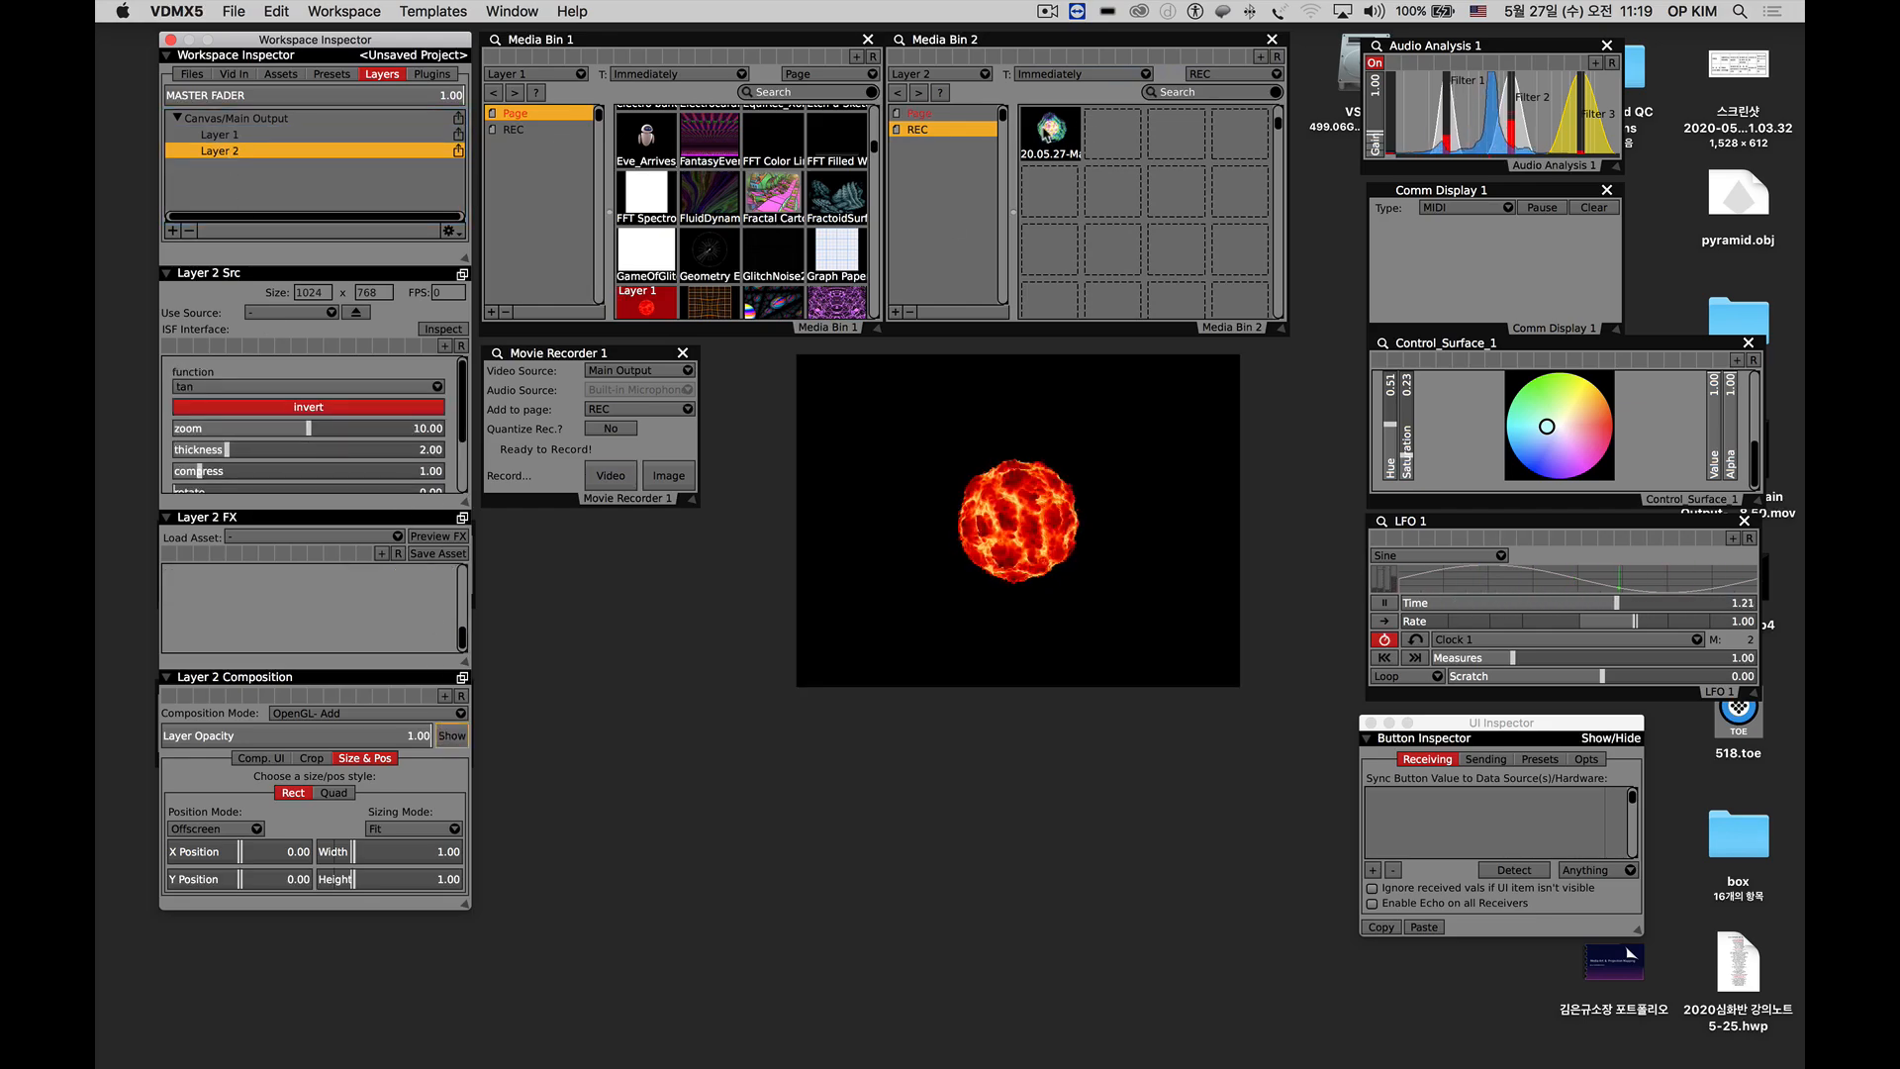
click(1046, 132)
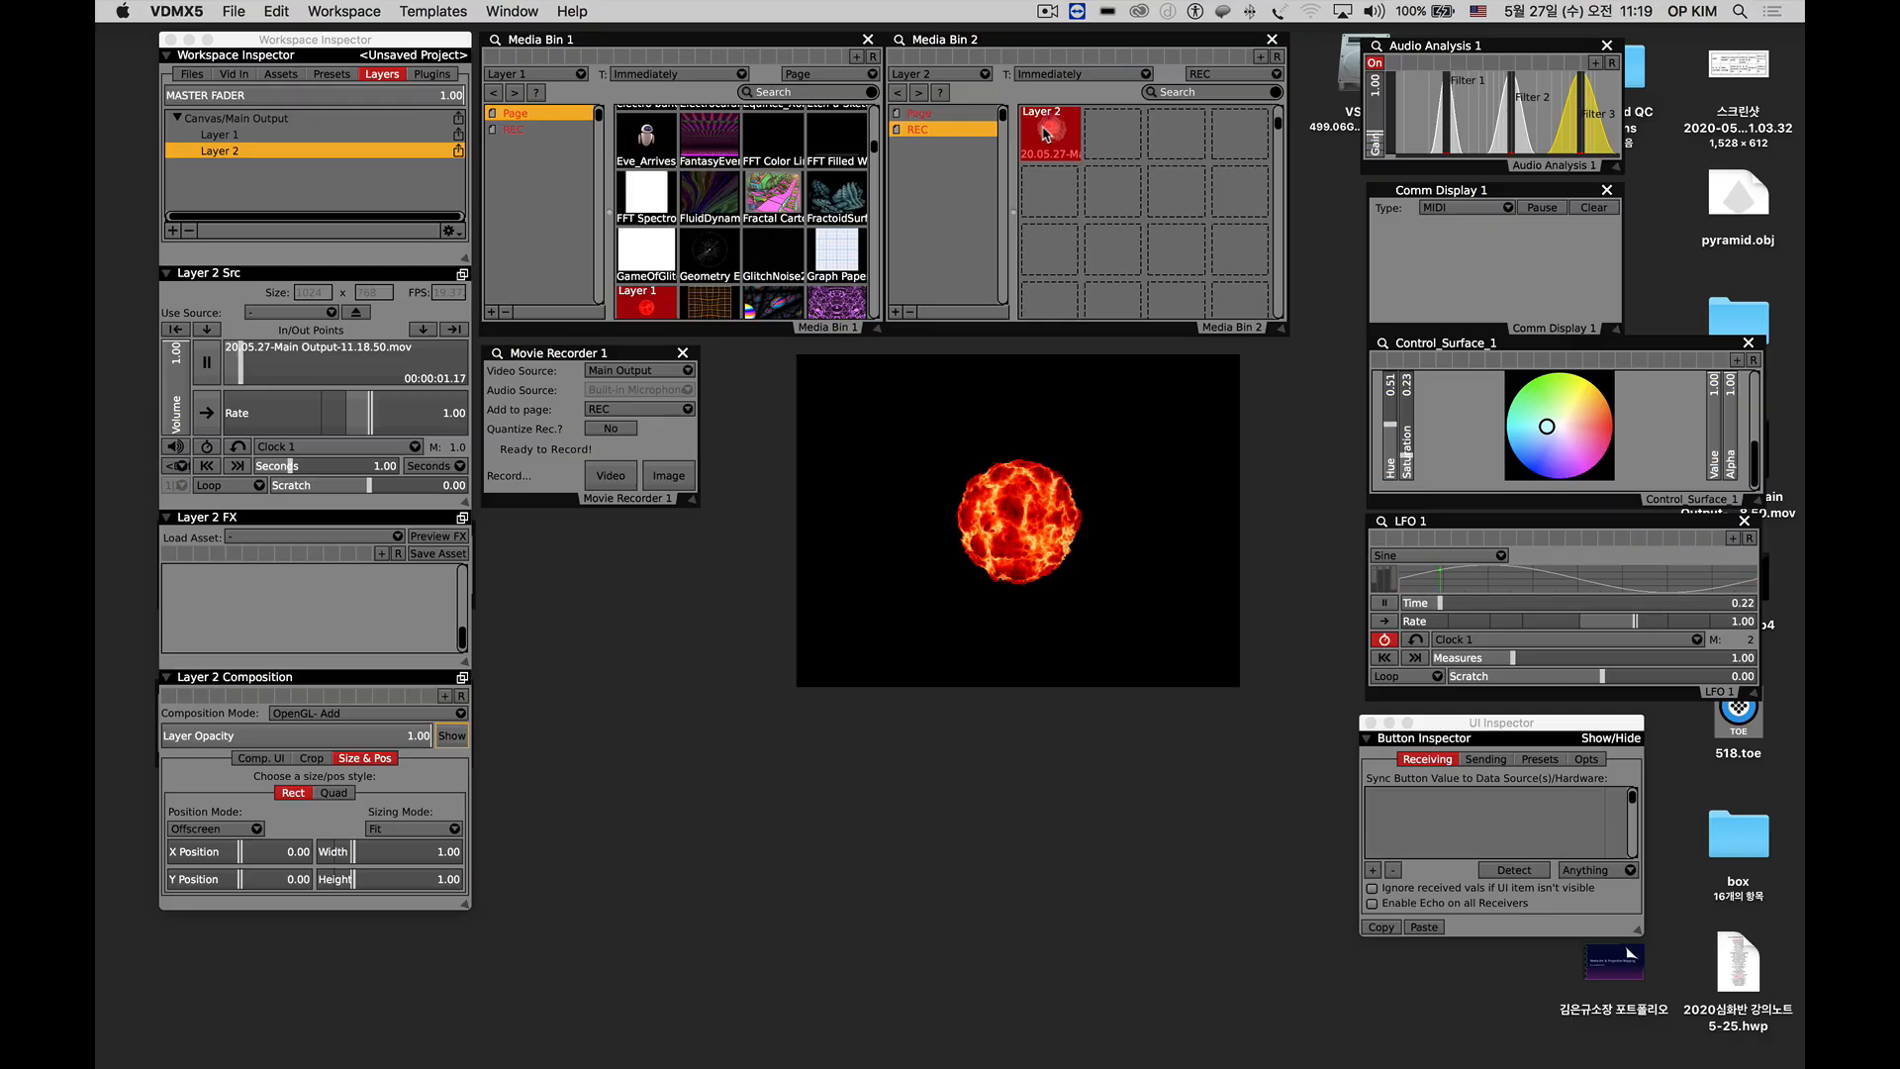
Play the recorded clip from Media Bin 1's REC page on Layer 1 and switch Layer 2 to 12_Truchet….
click(923, 115)
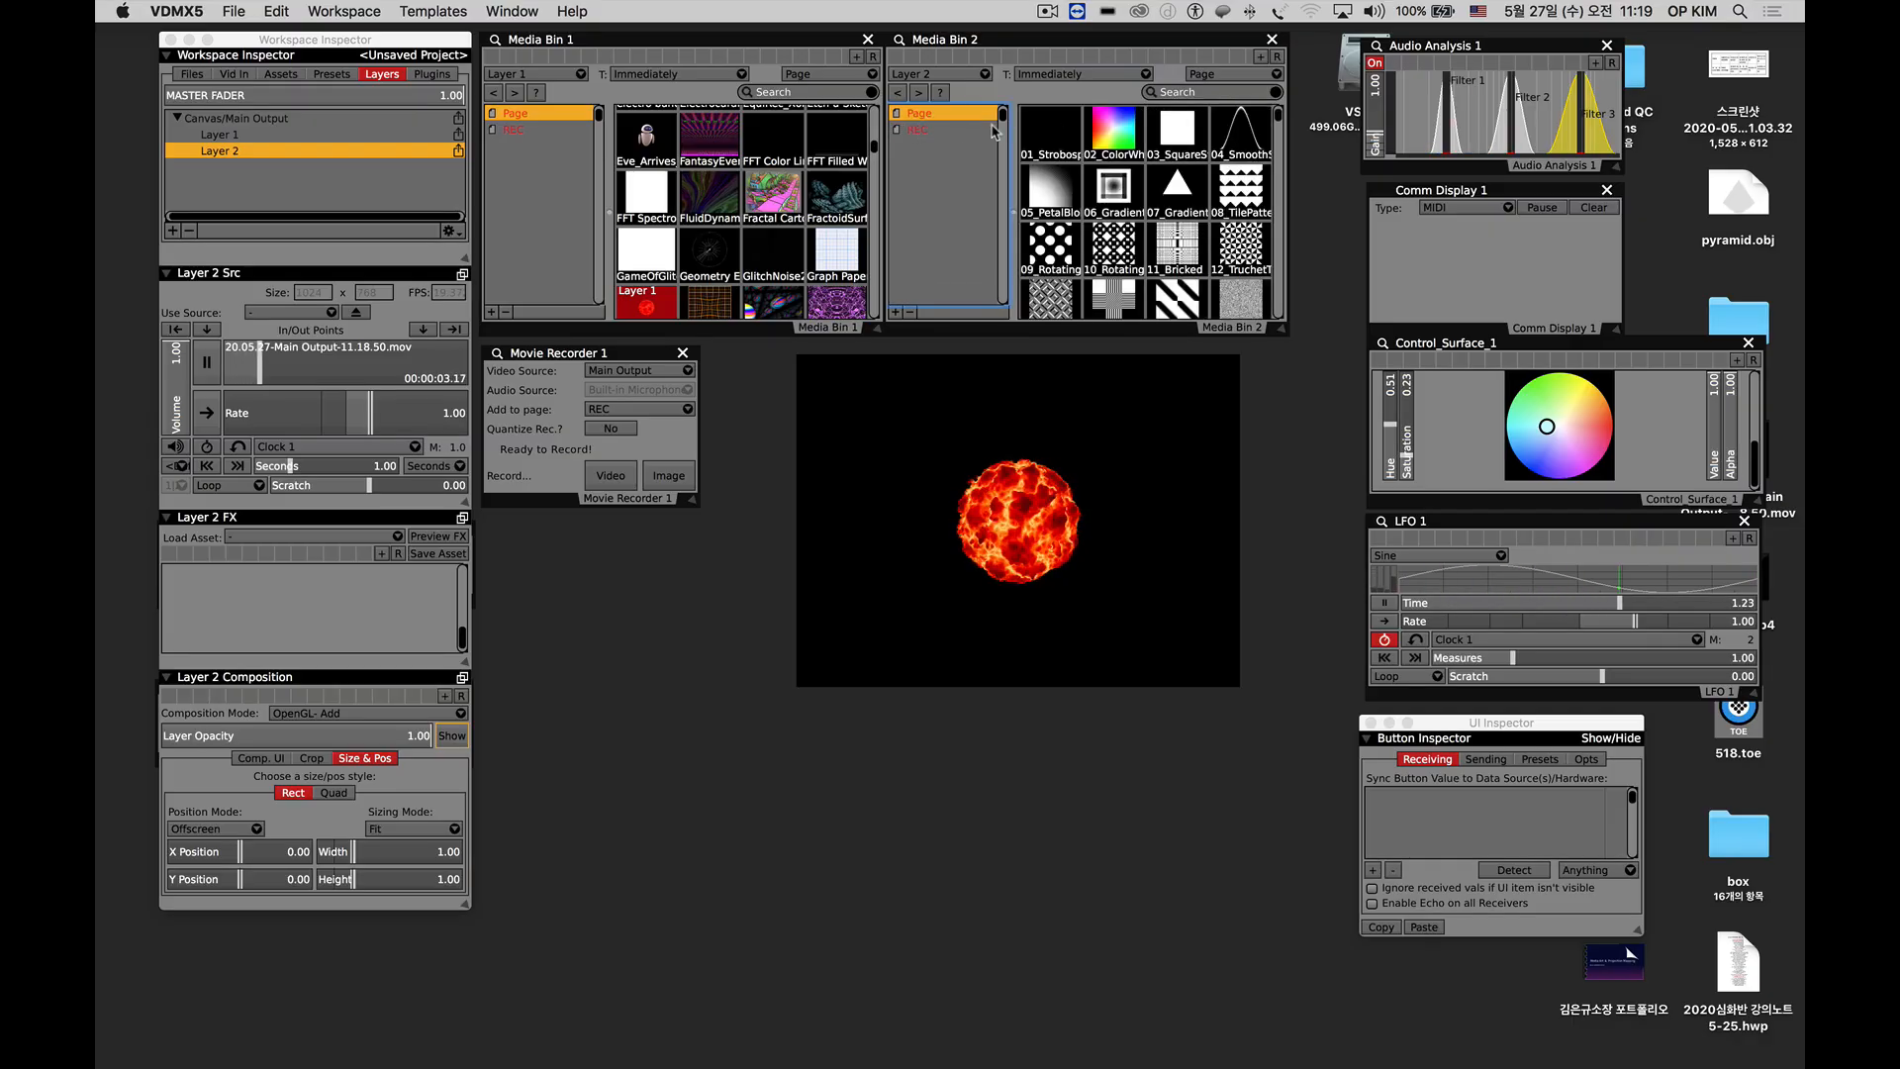
scroll(638, 138, up, 15)
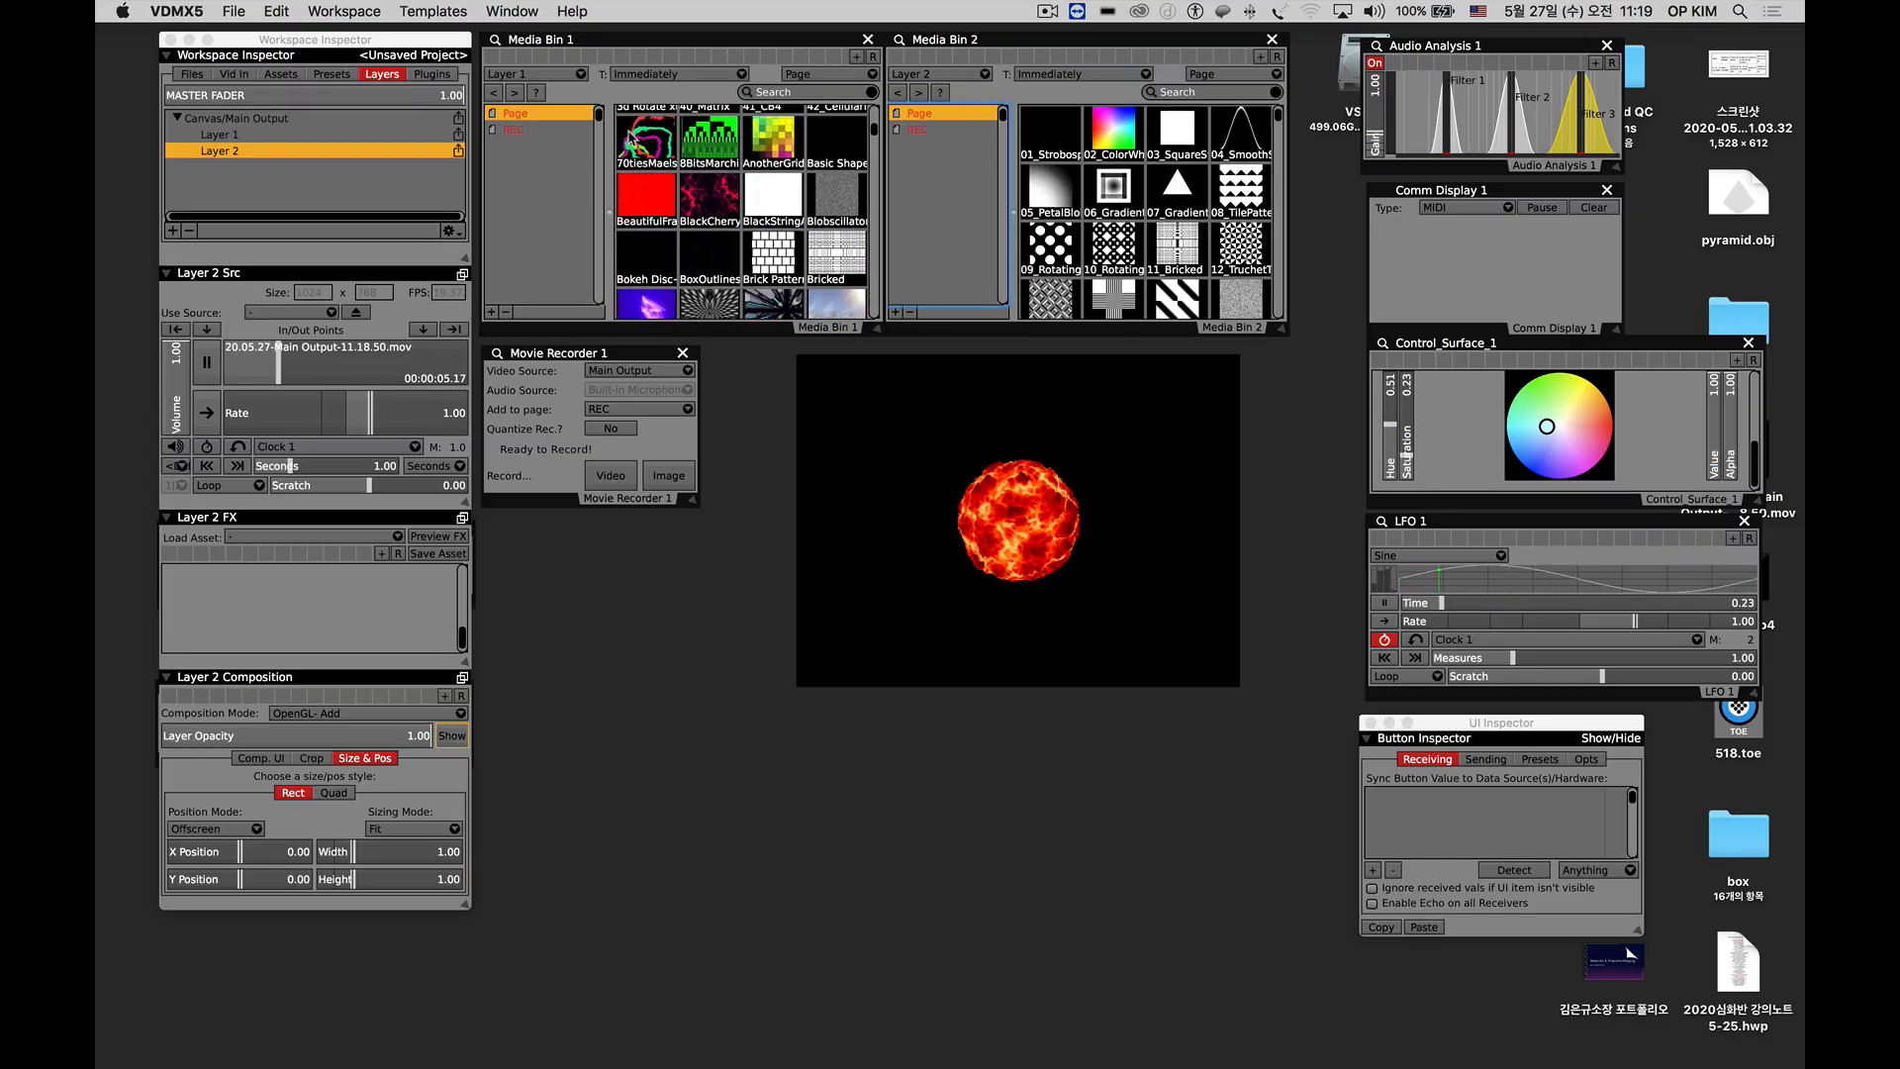
click(517, 130)
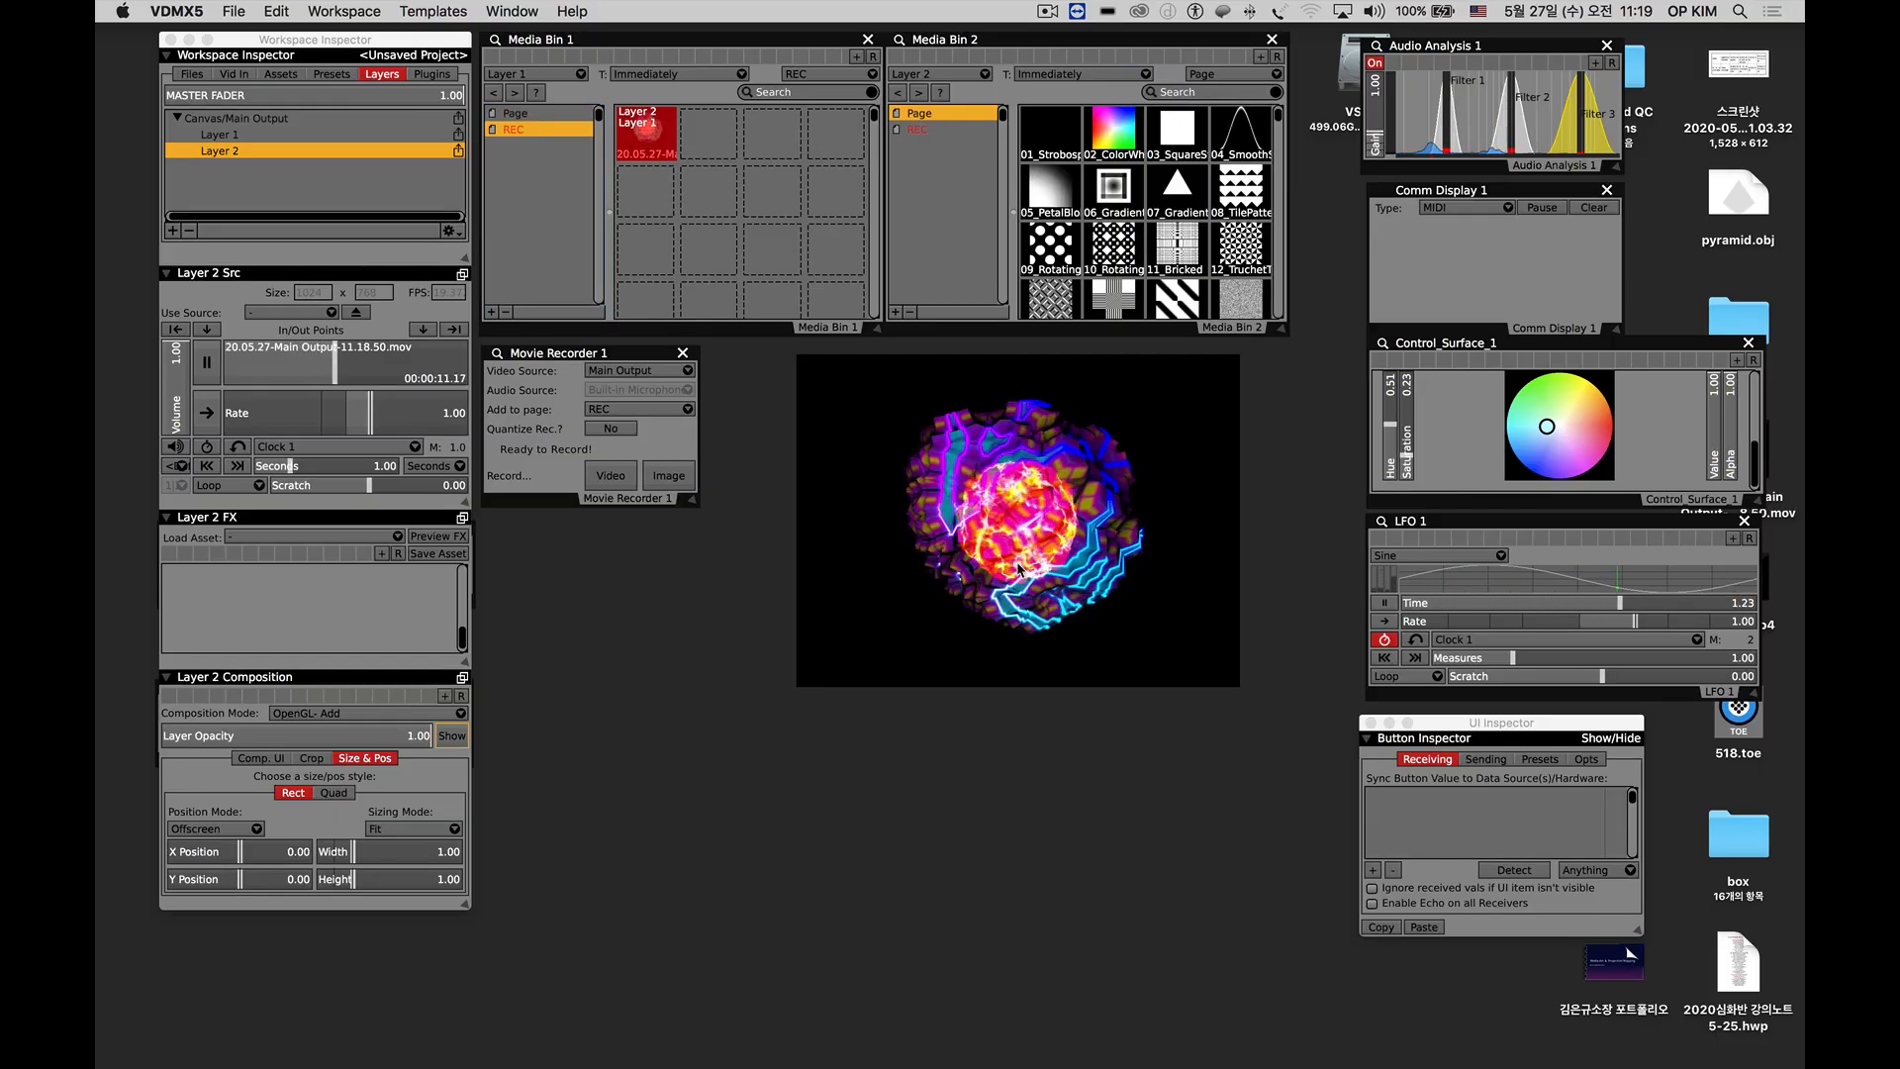
click(1115, 132)
click(1231, 247)
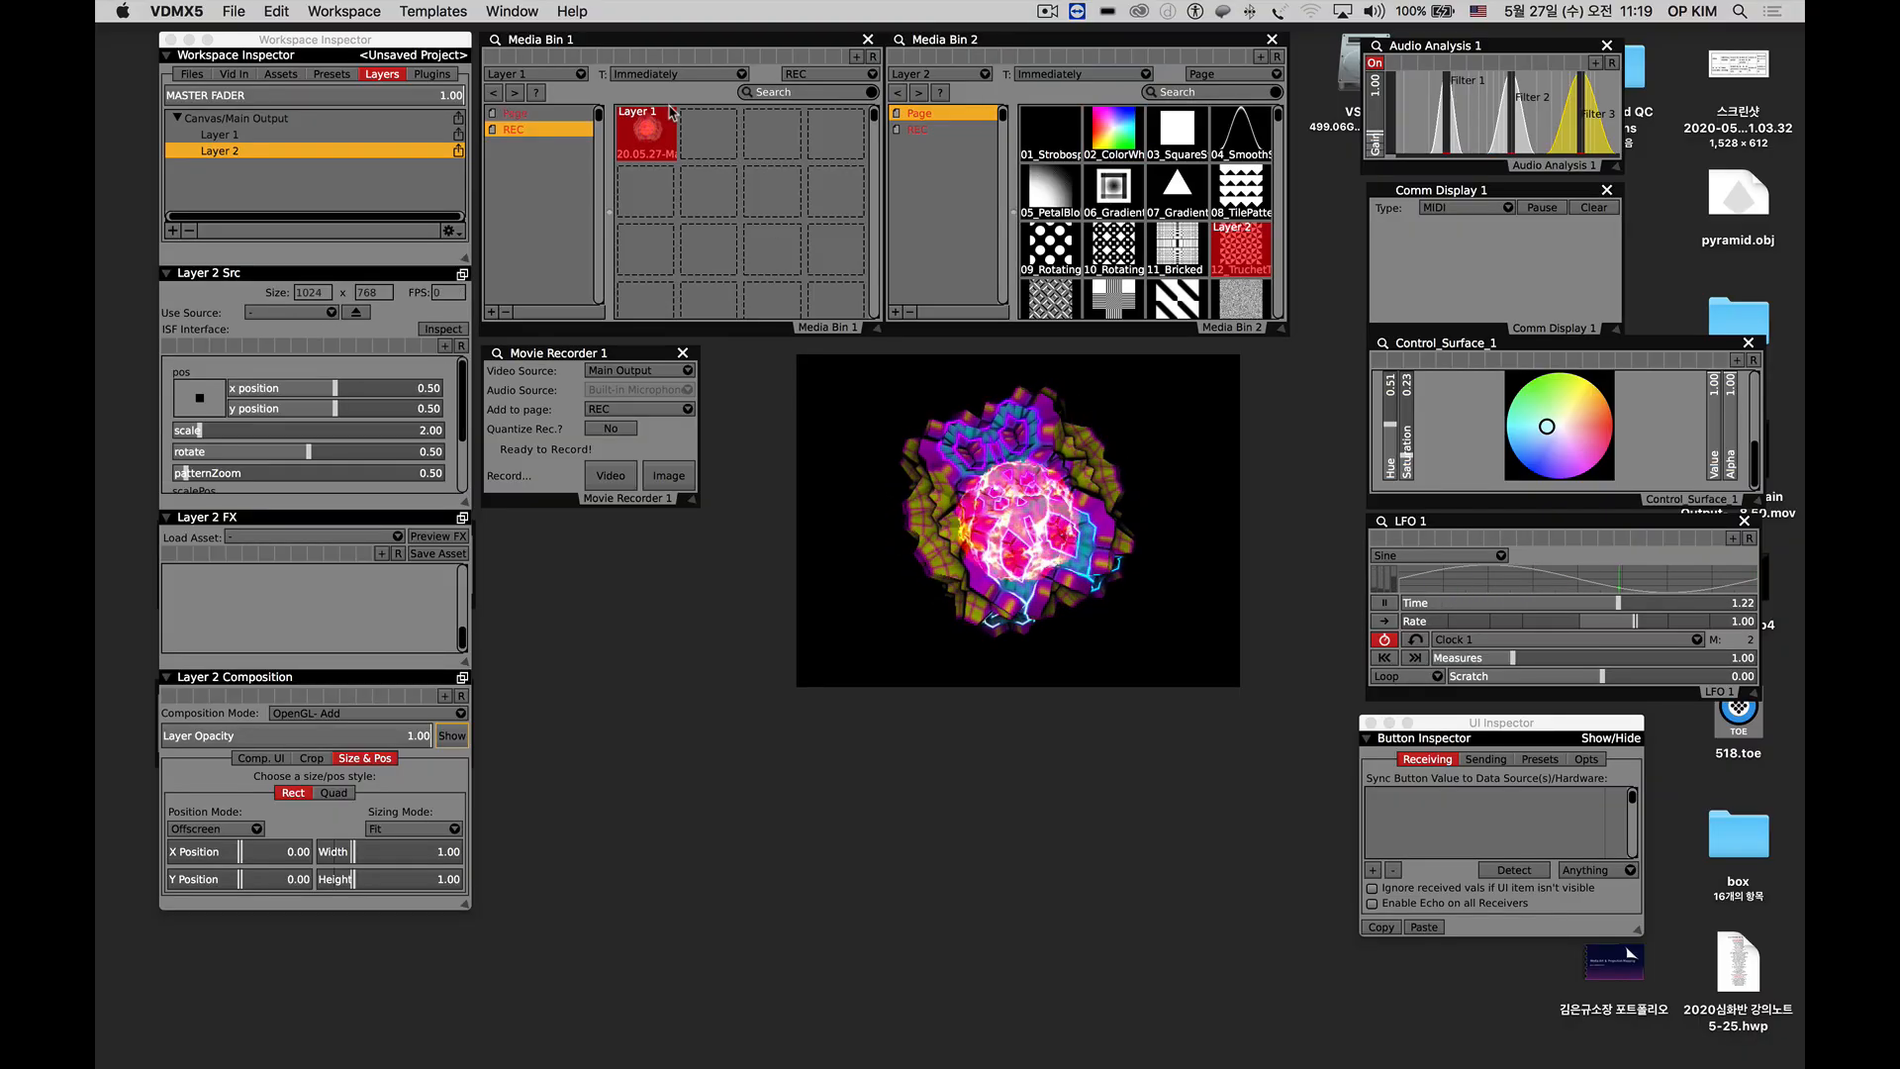
Hide VDMX5 and move the recorded file 20.05.27-Main Output-11.18.50.mov to the middle of the desktop.
click(715, 674)
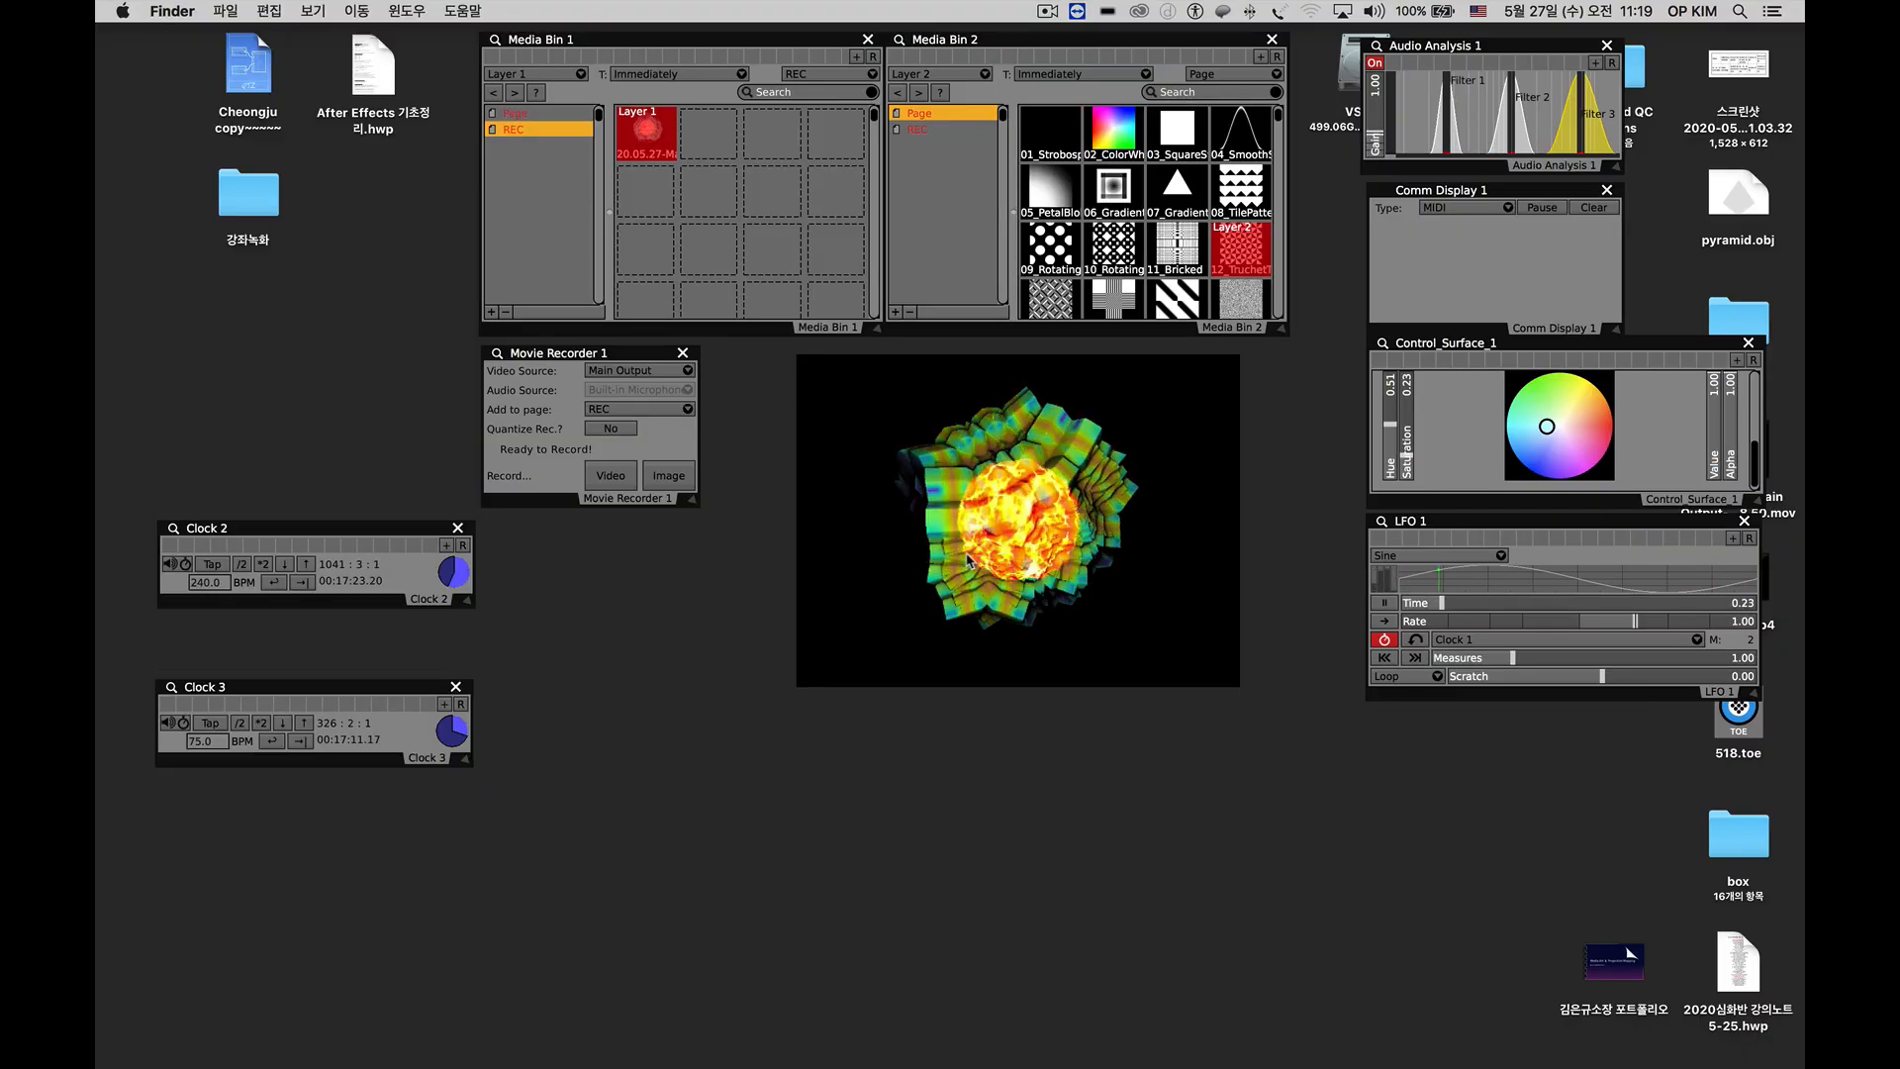
click(863, 616)
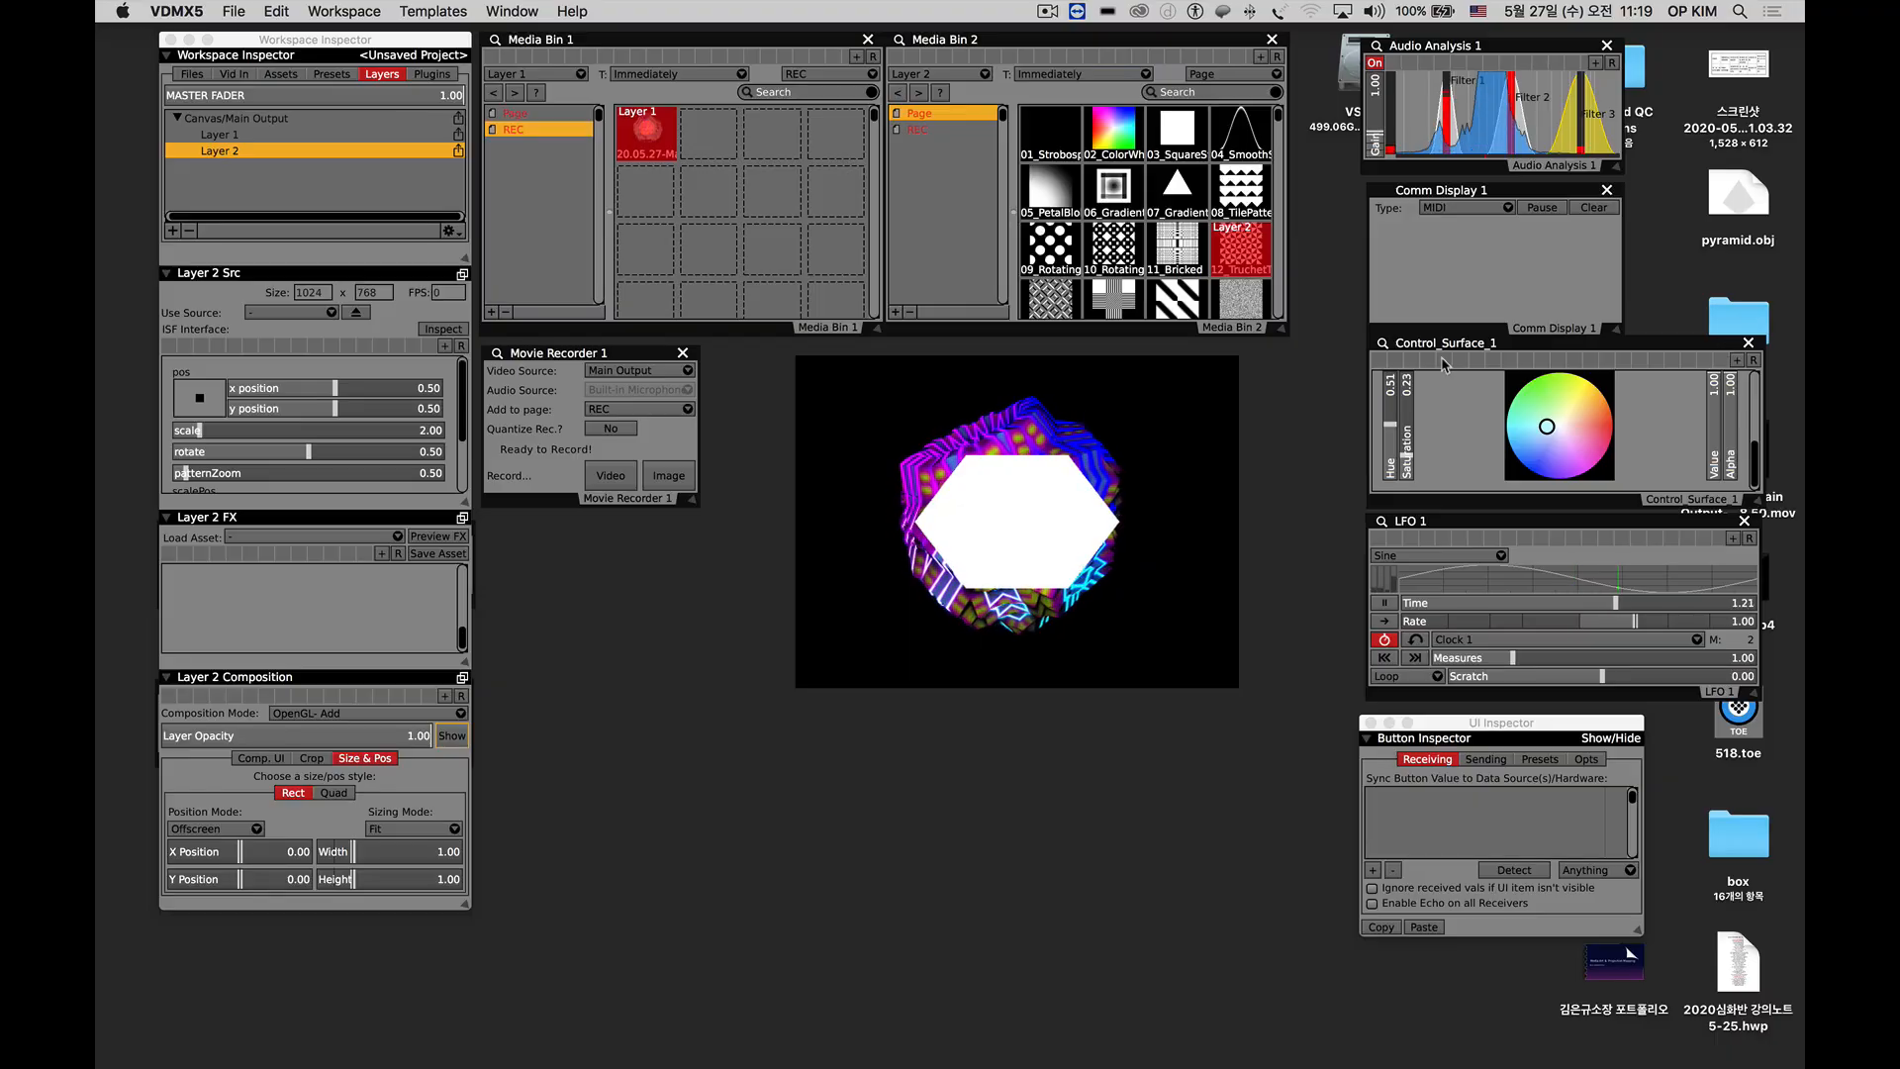
key(super+h)
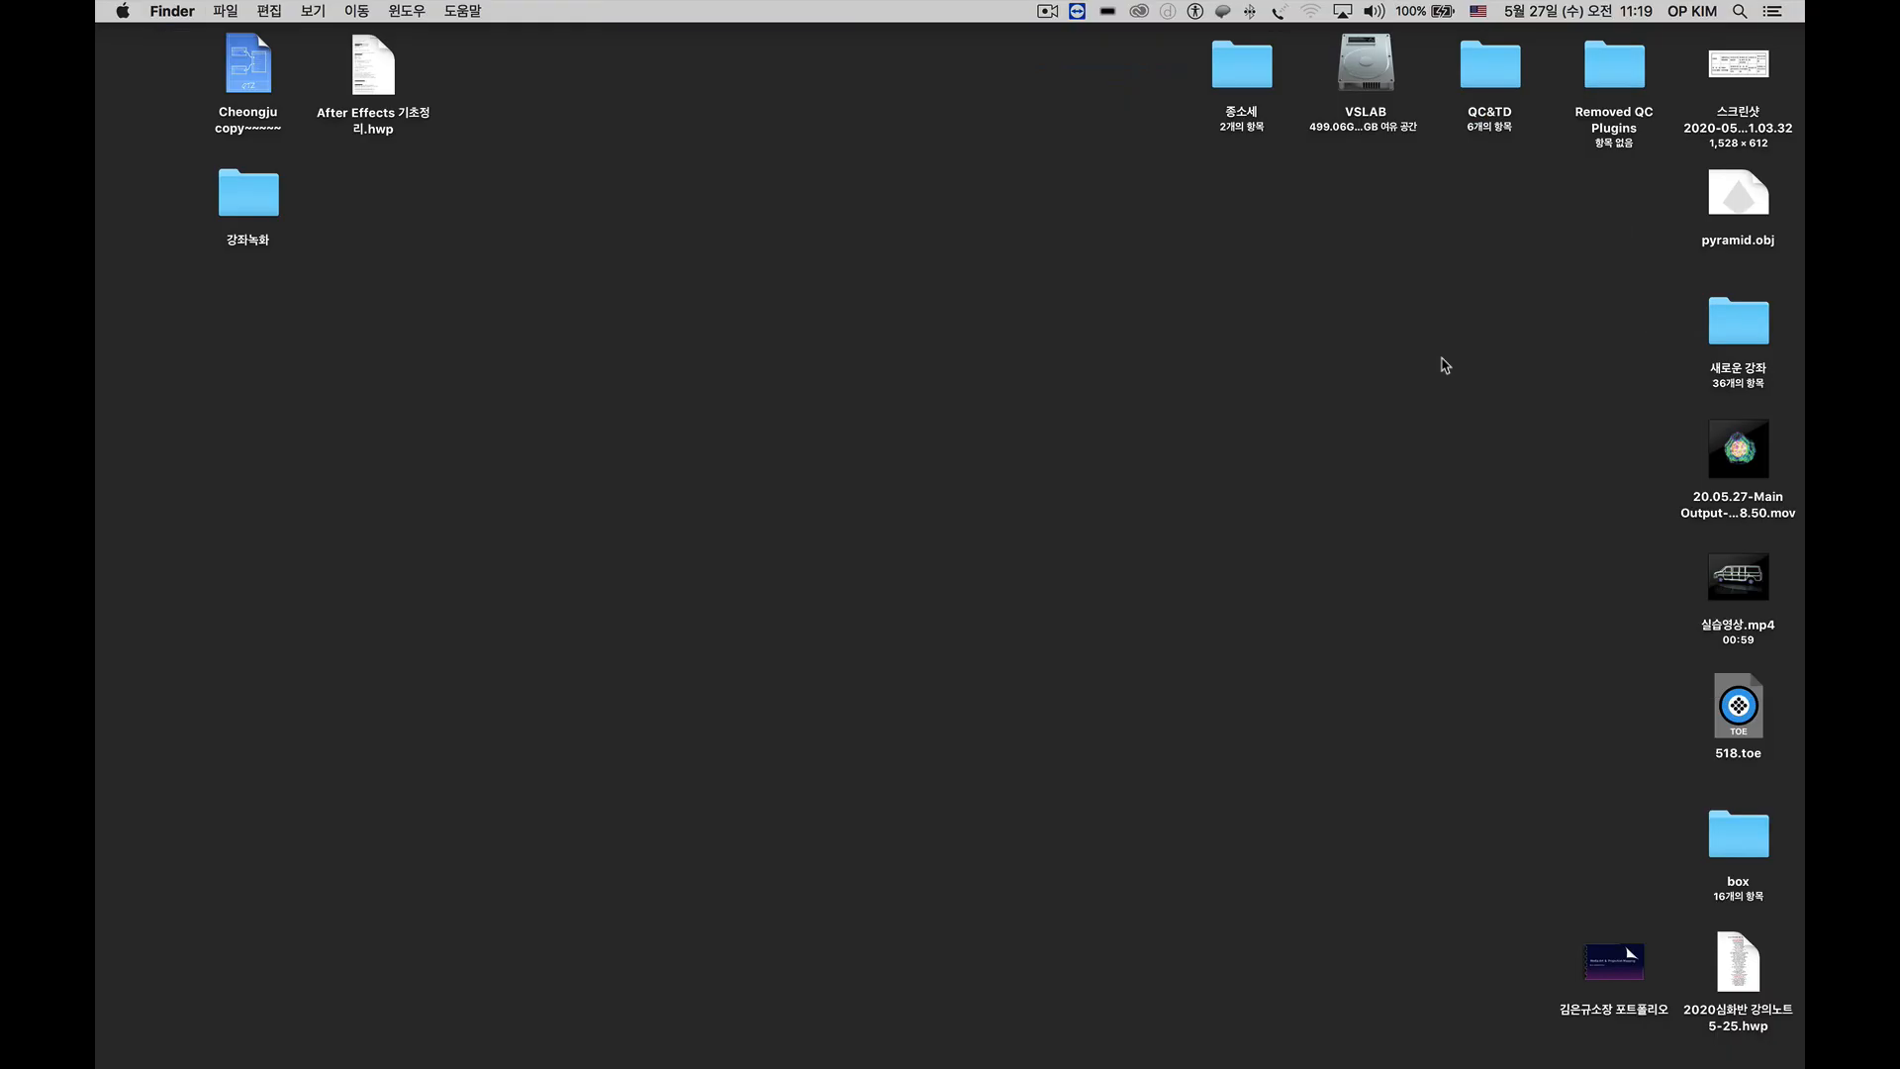
drag(1719, 474, 814, 483)
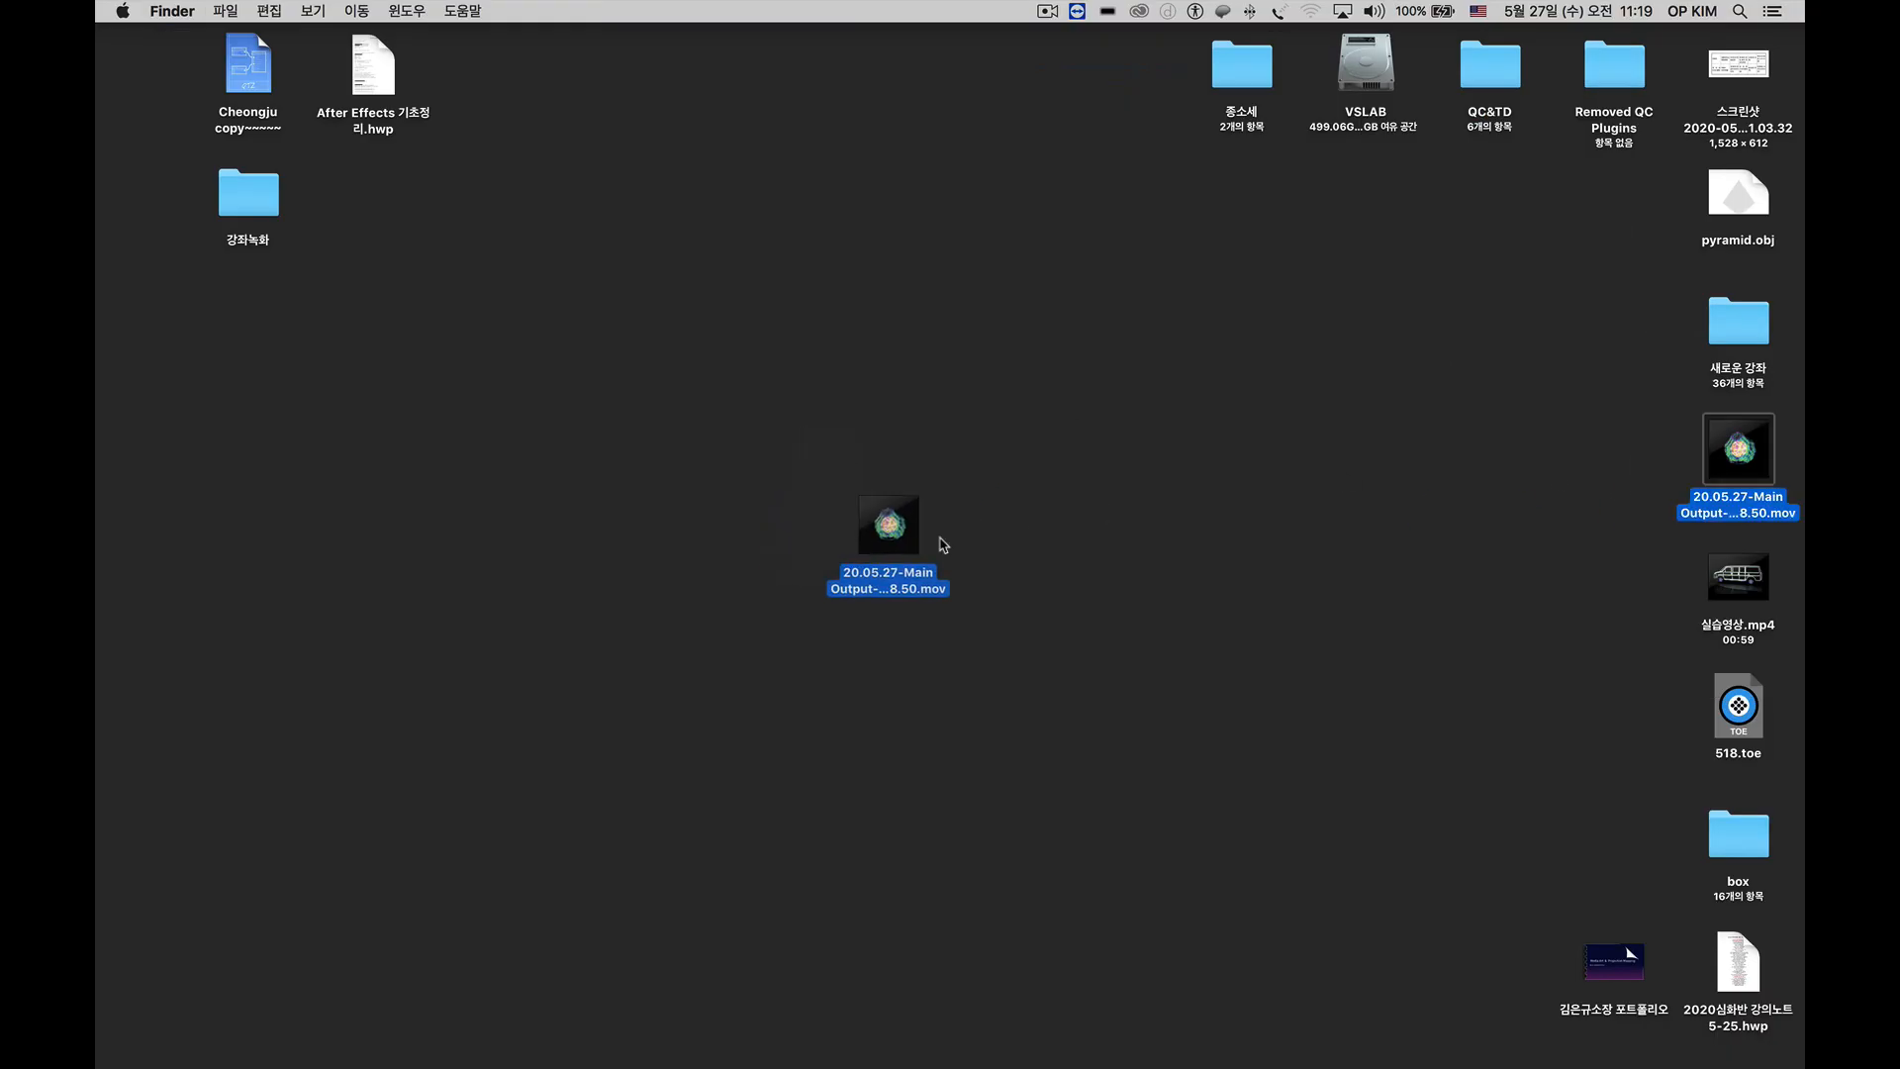
drag(943, 544, 847, 543)
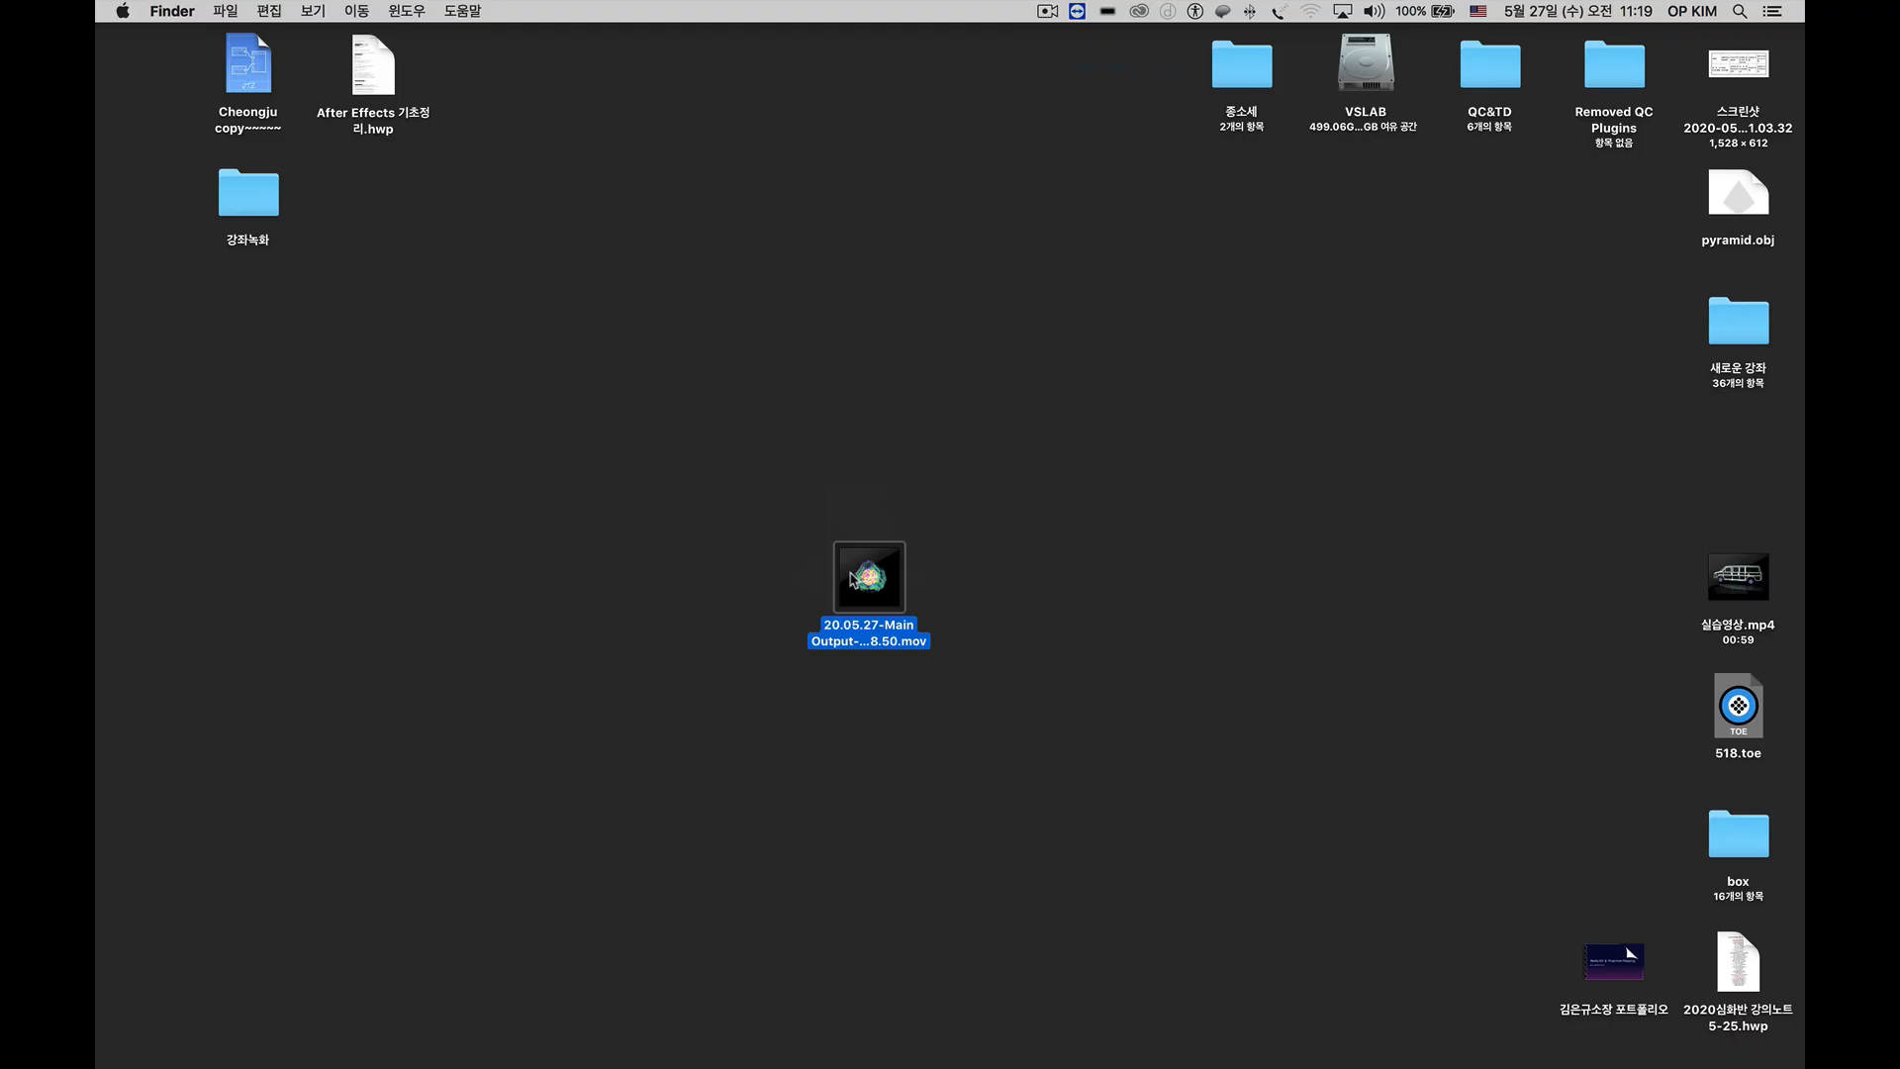
Play the recorded movie from the desktop in IINA and quit the player.
double_click(851, 579)
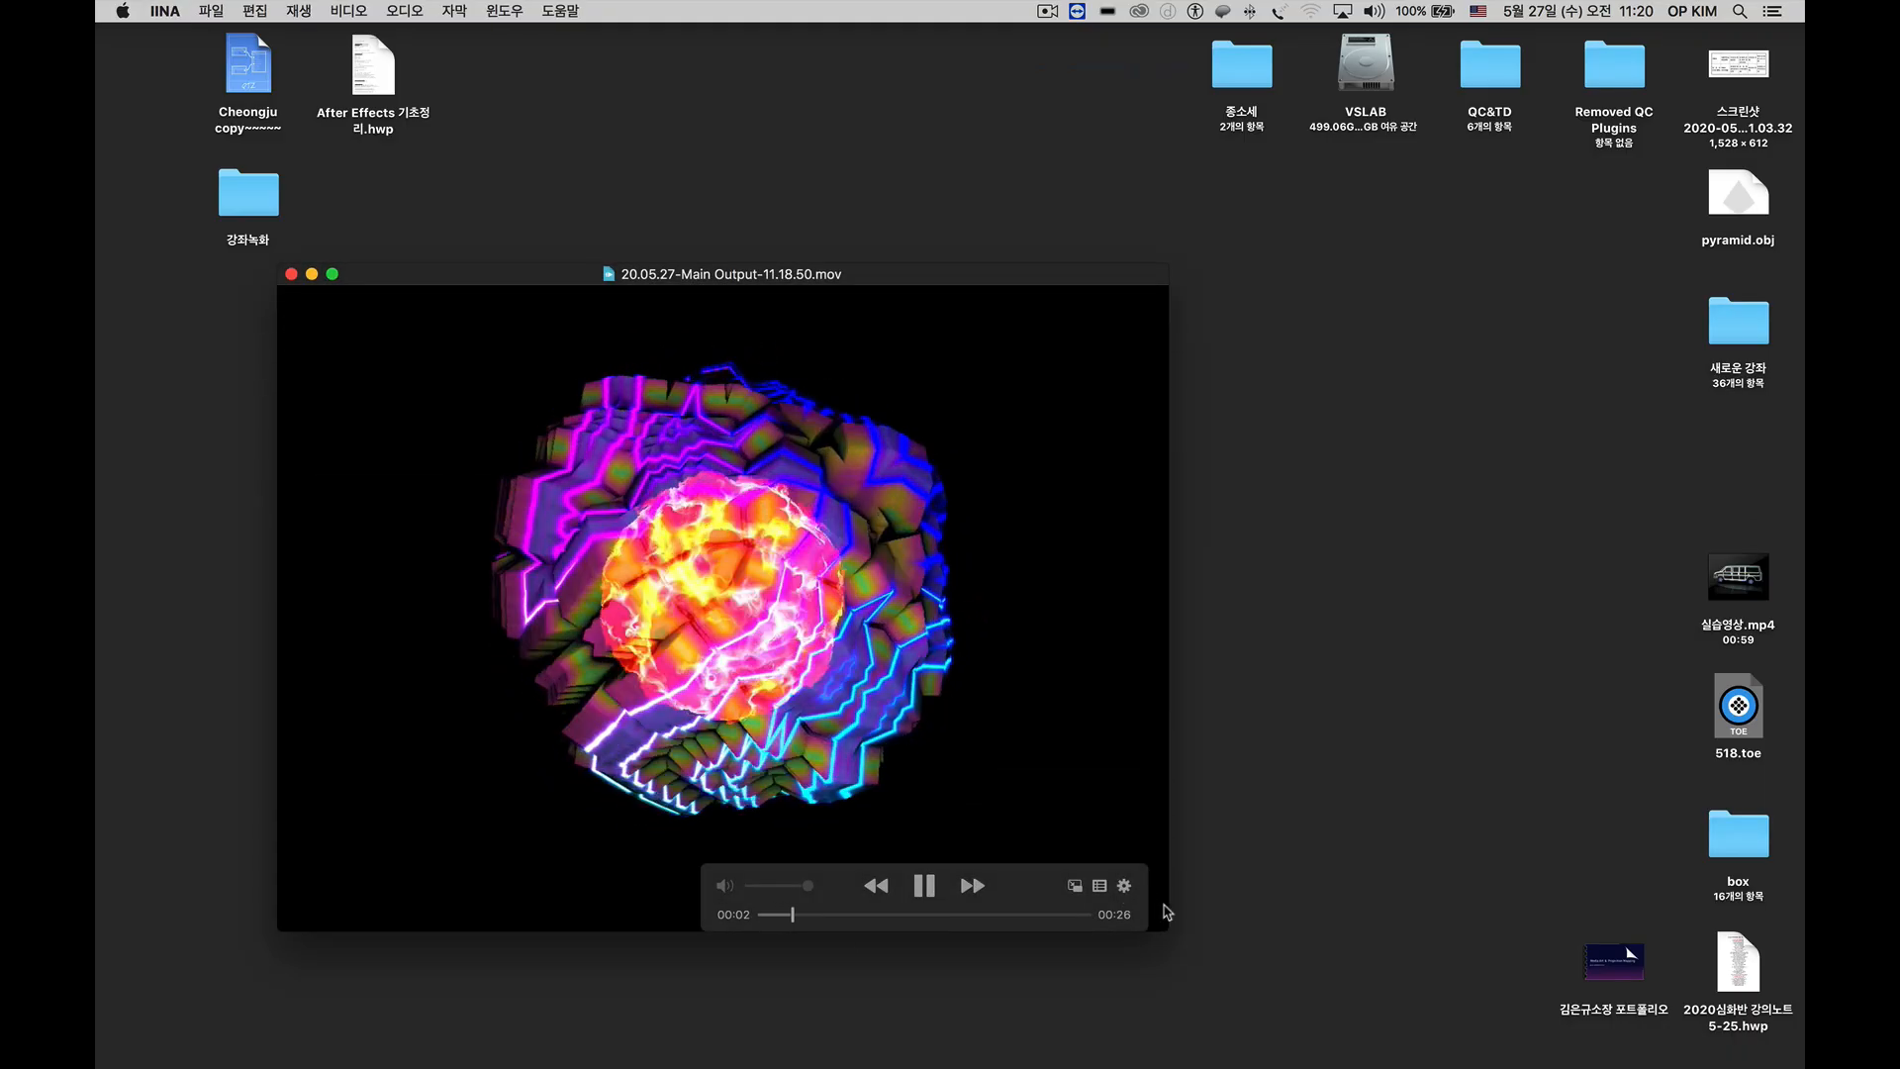
mouse_move(1171, 908)
mouse_down()
mouse_move(1447, 899)
mouse_move(1171, 887)
mouse_up()
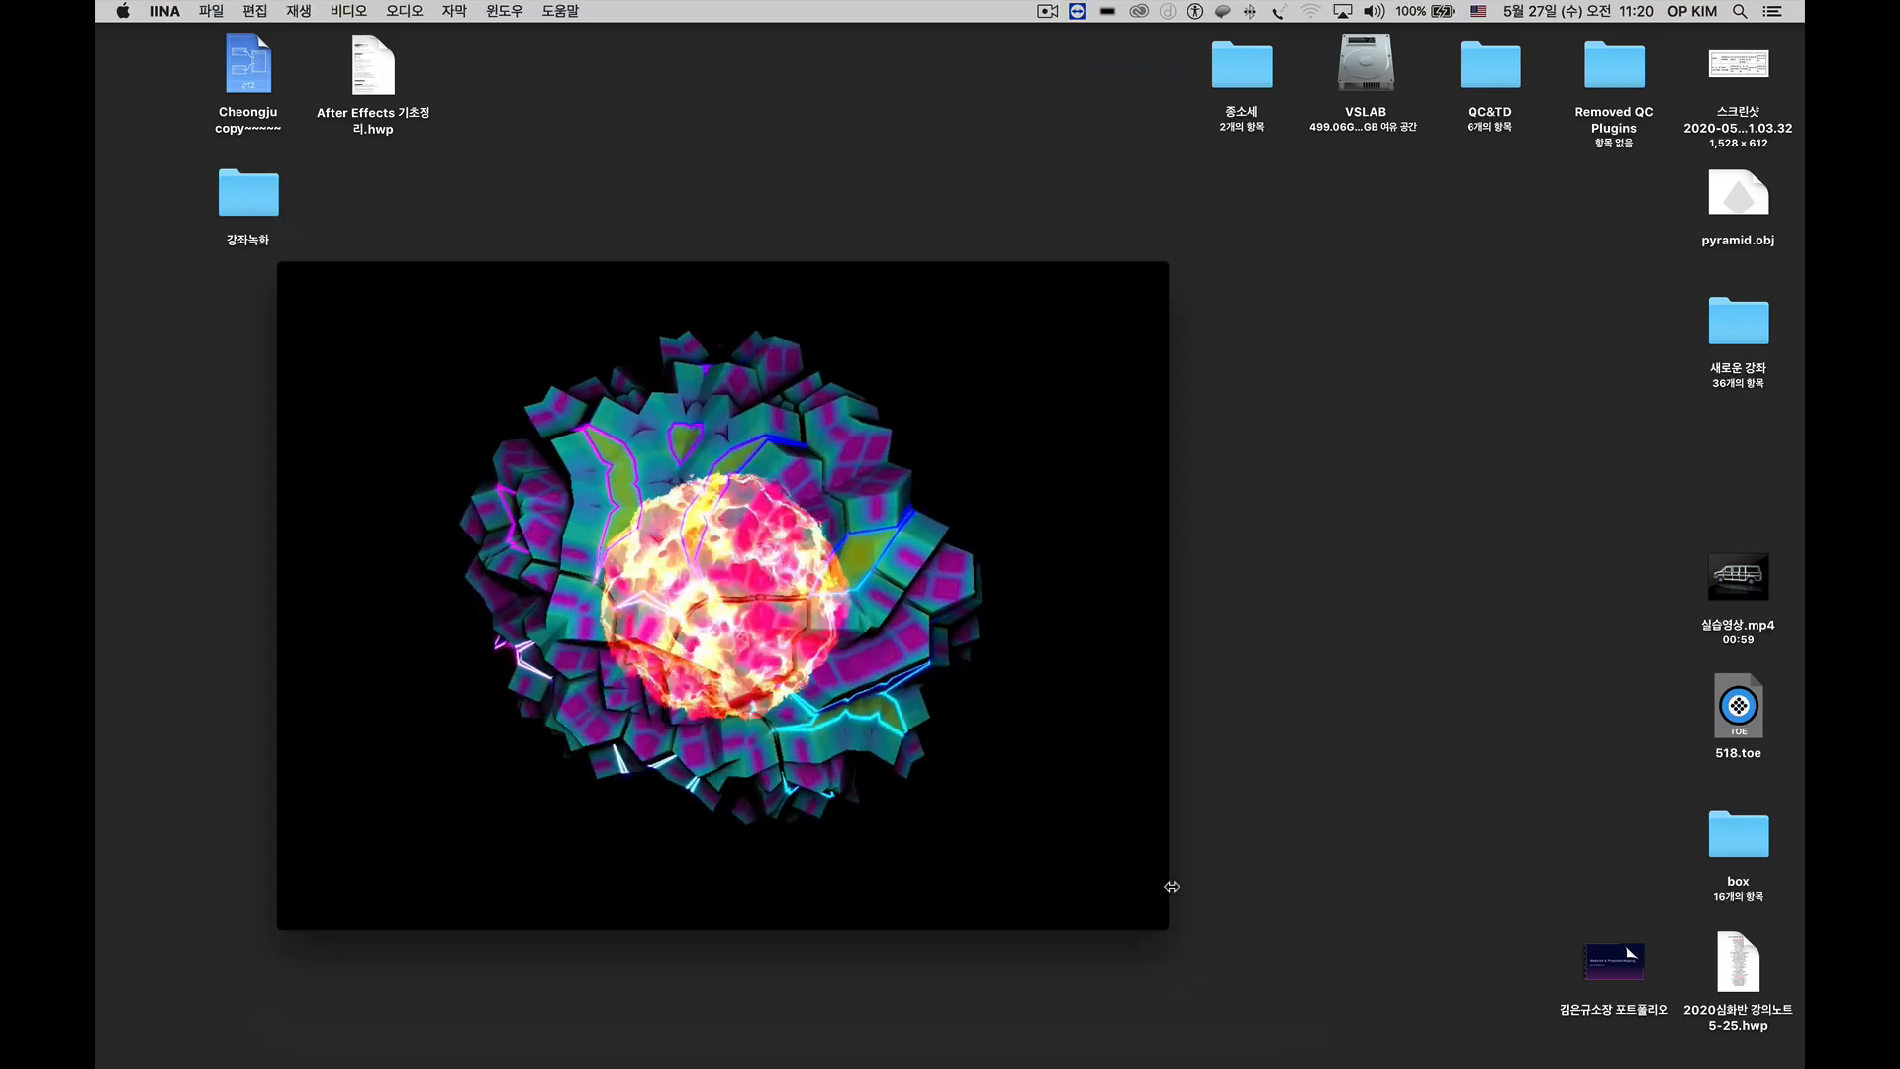
key(super+q)
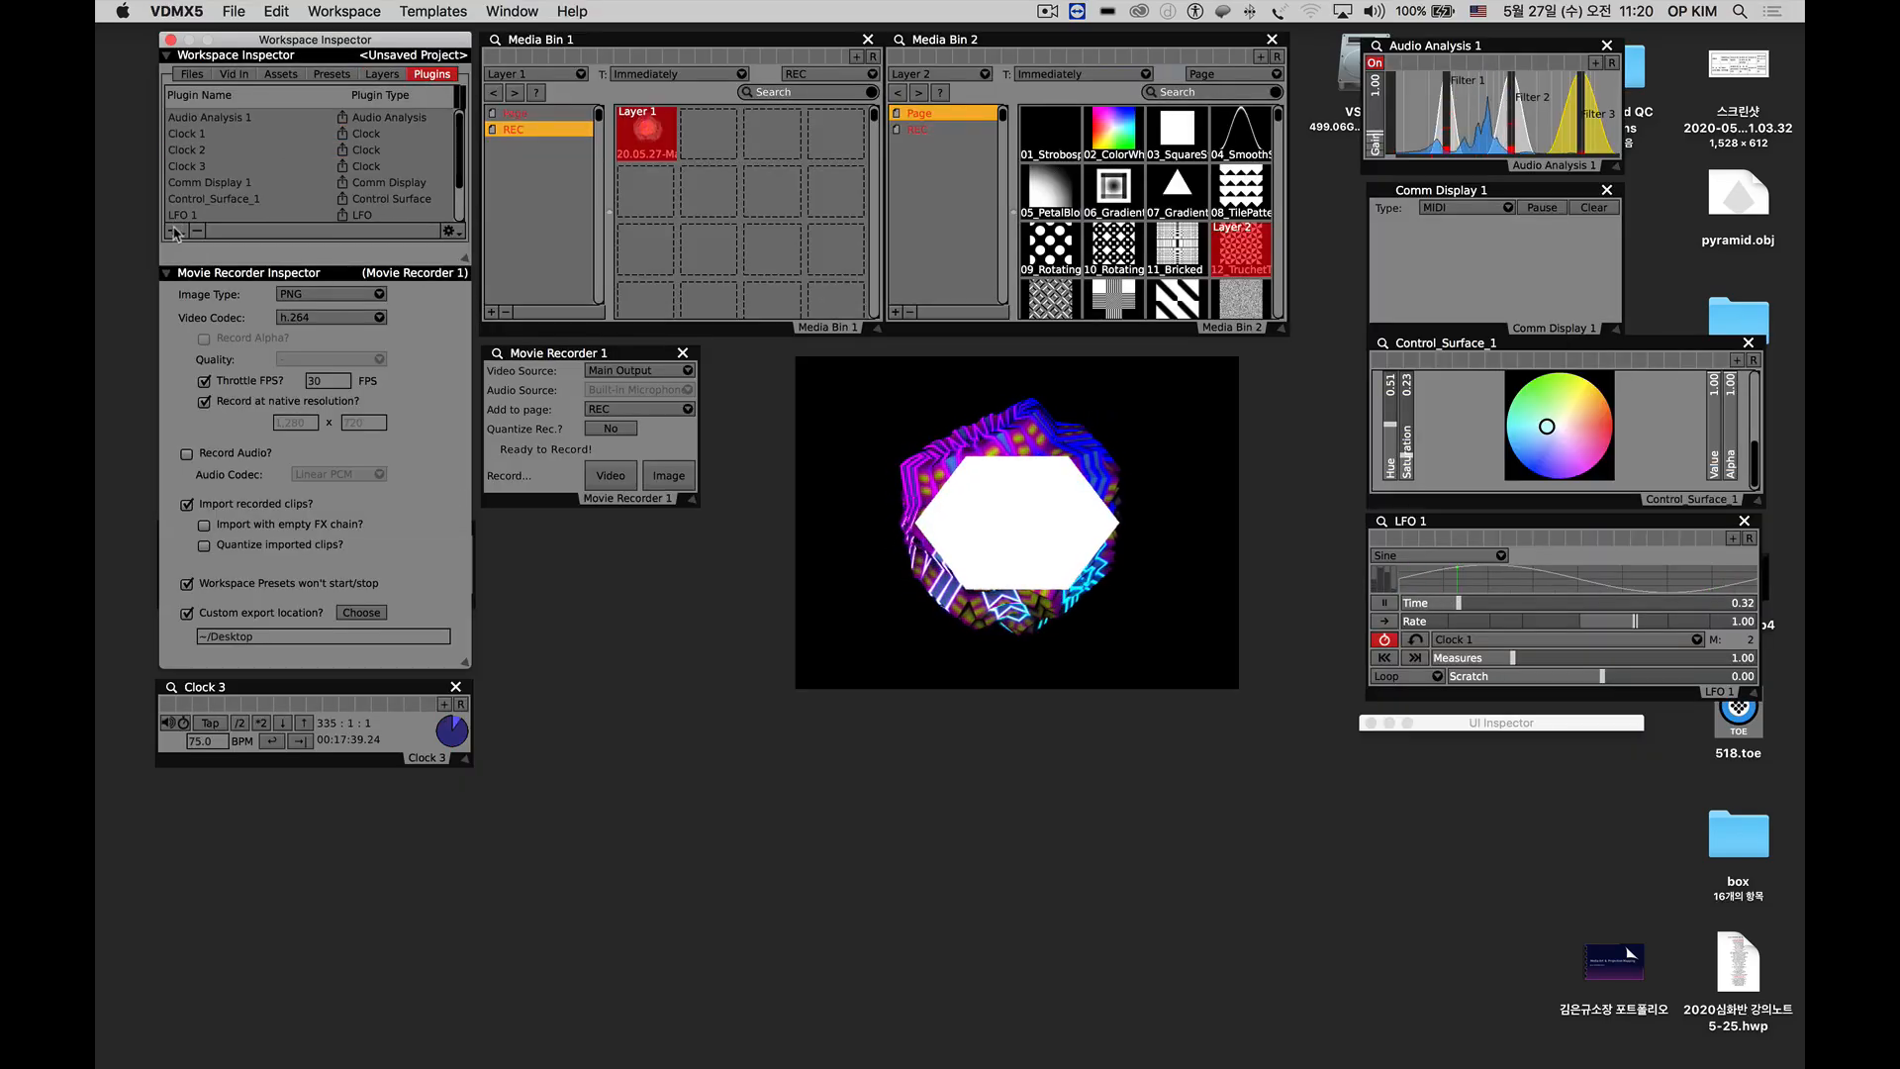
Check the VDMX5 workspace's list of addable plugins for NDI Output.
click(173, 231)
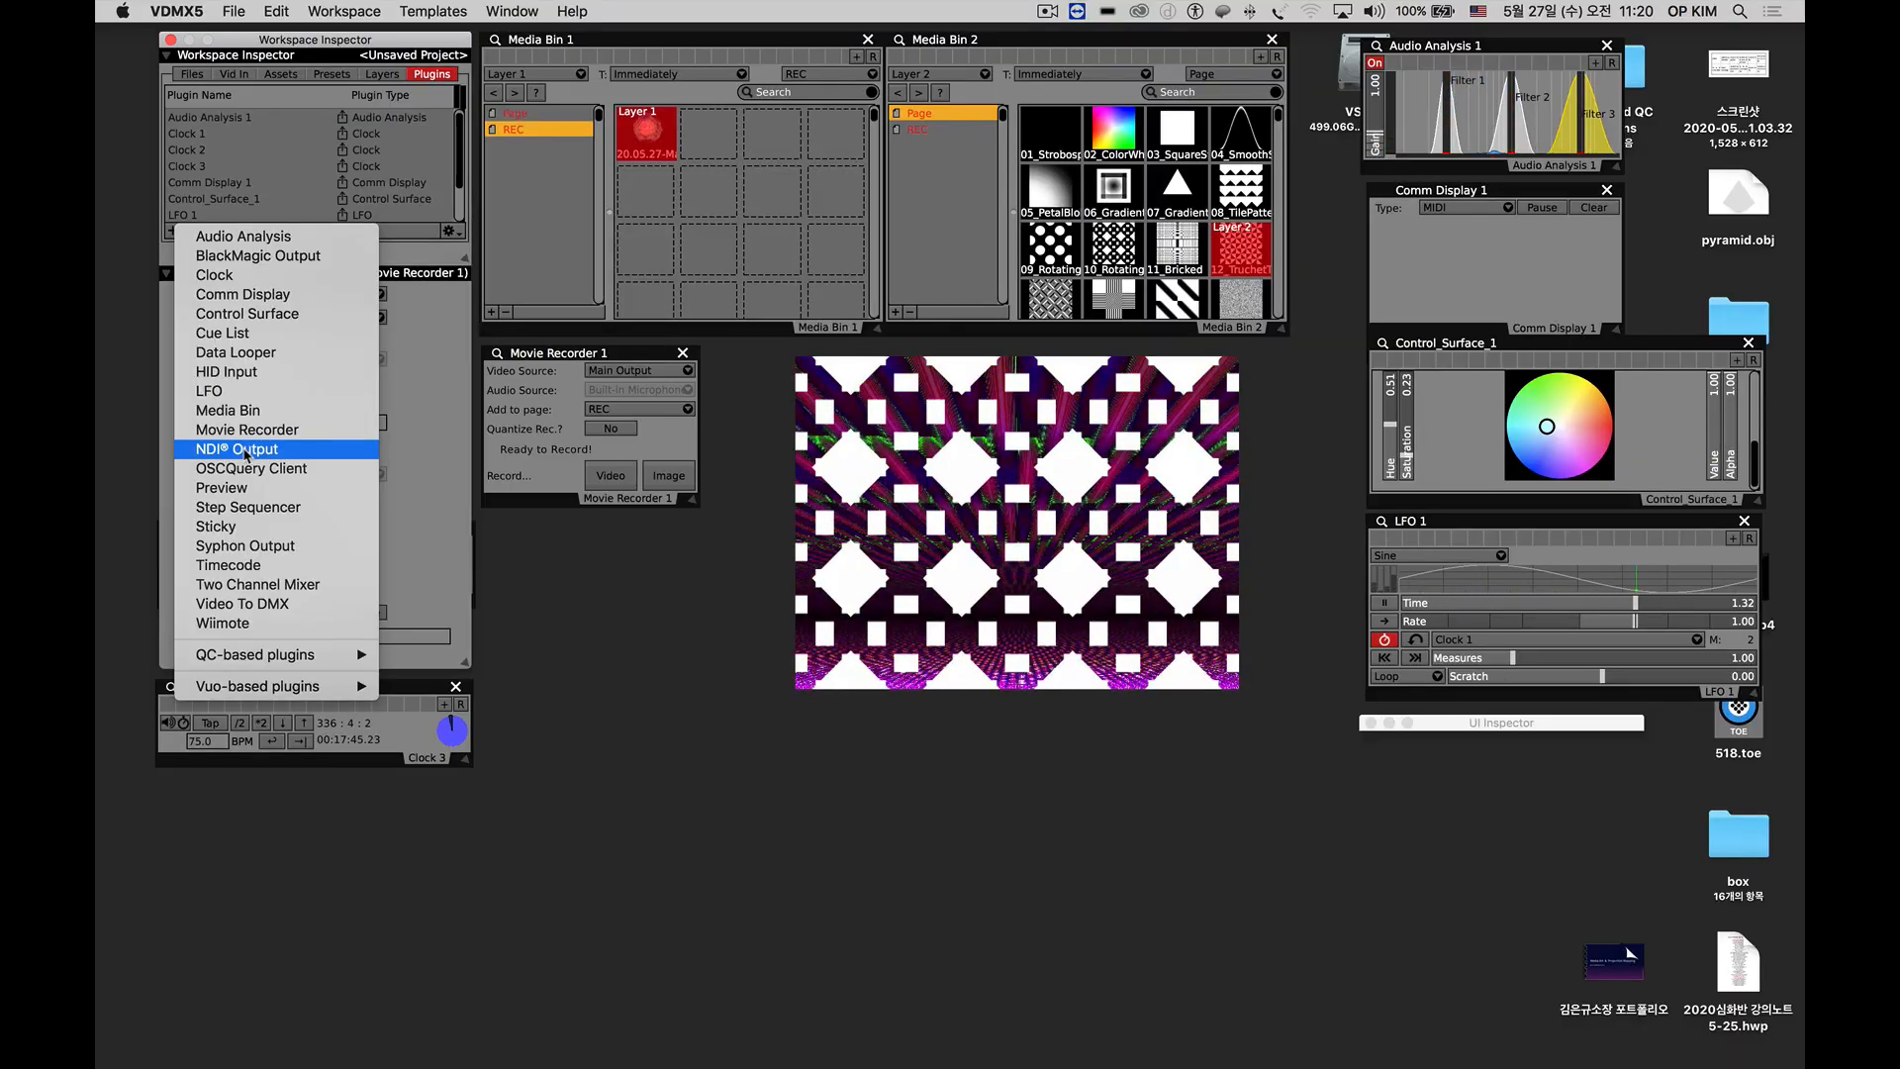
click(704, 840)
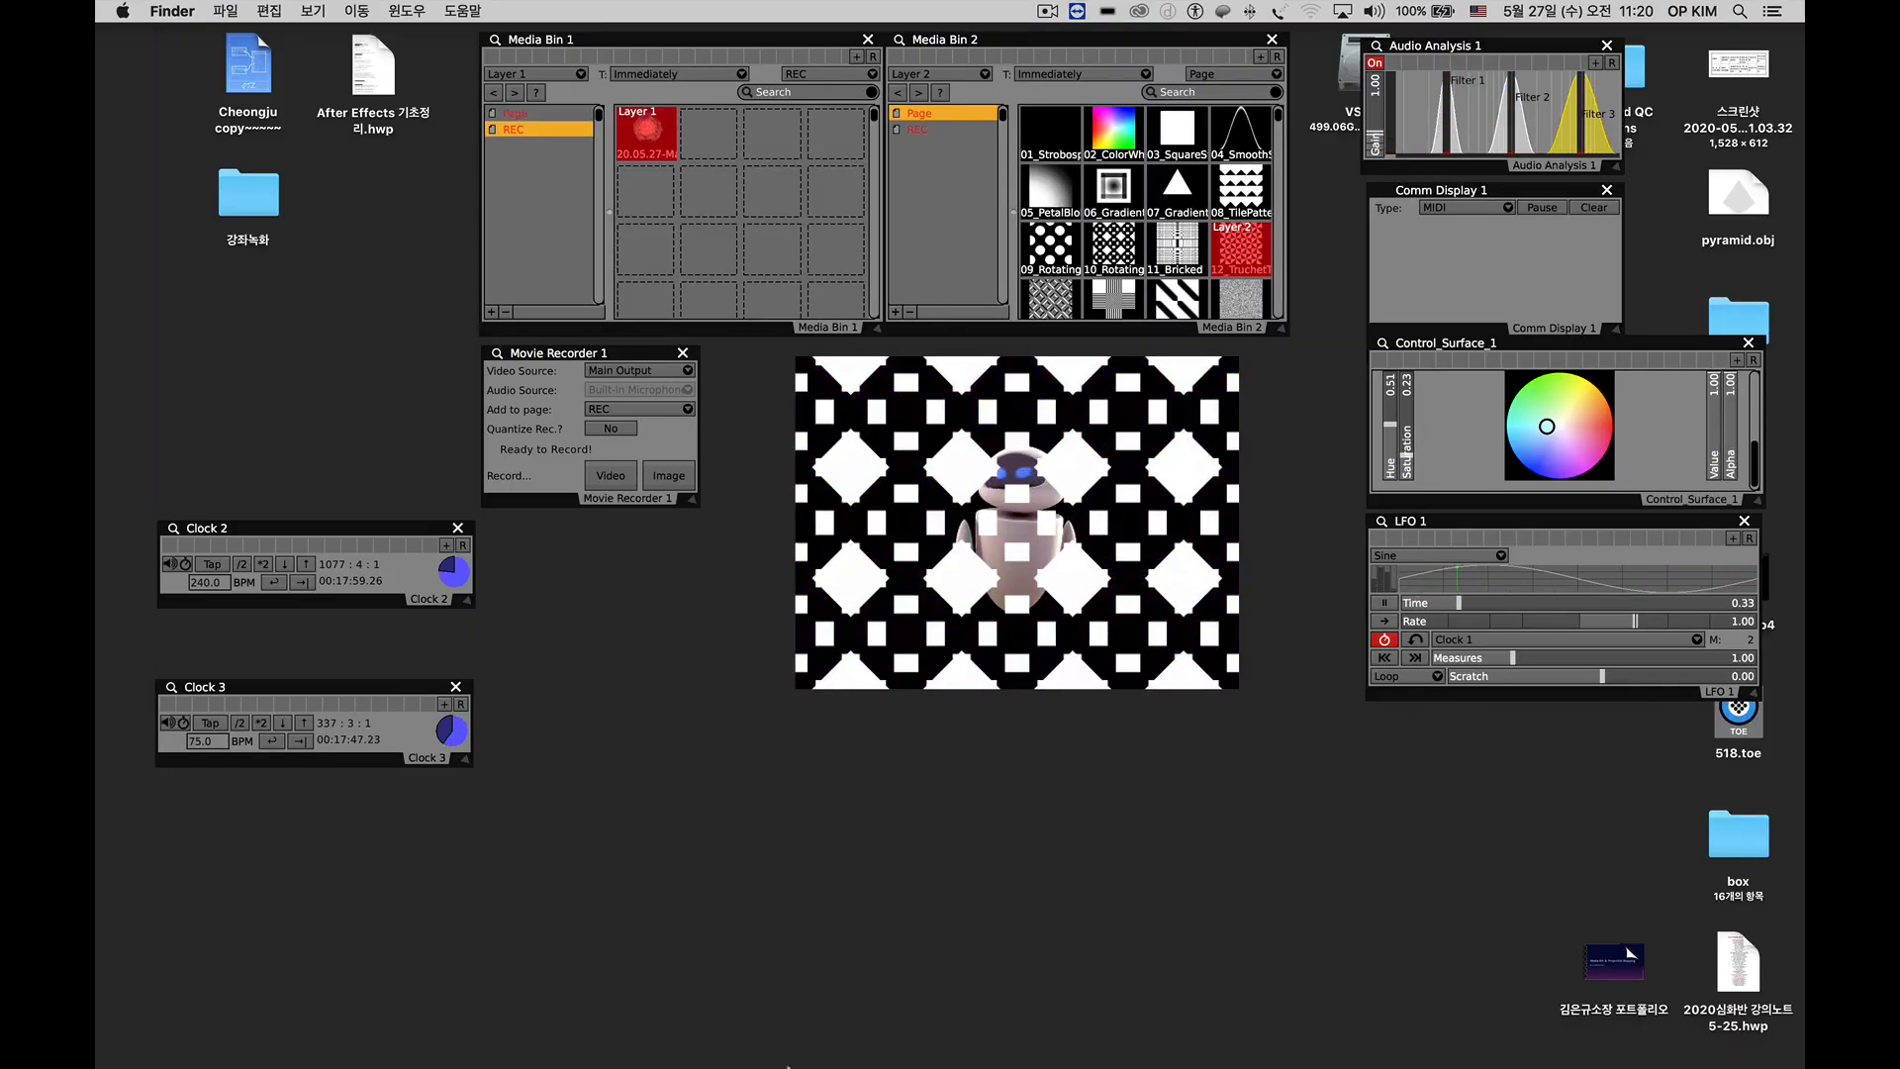
mouse_move(803, 1063)
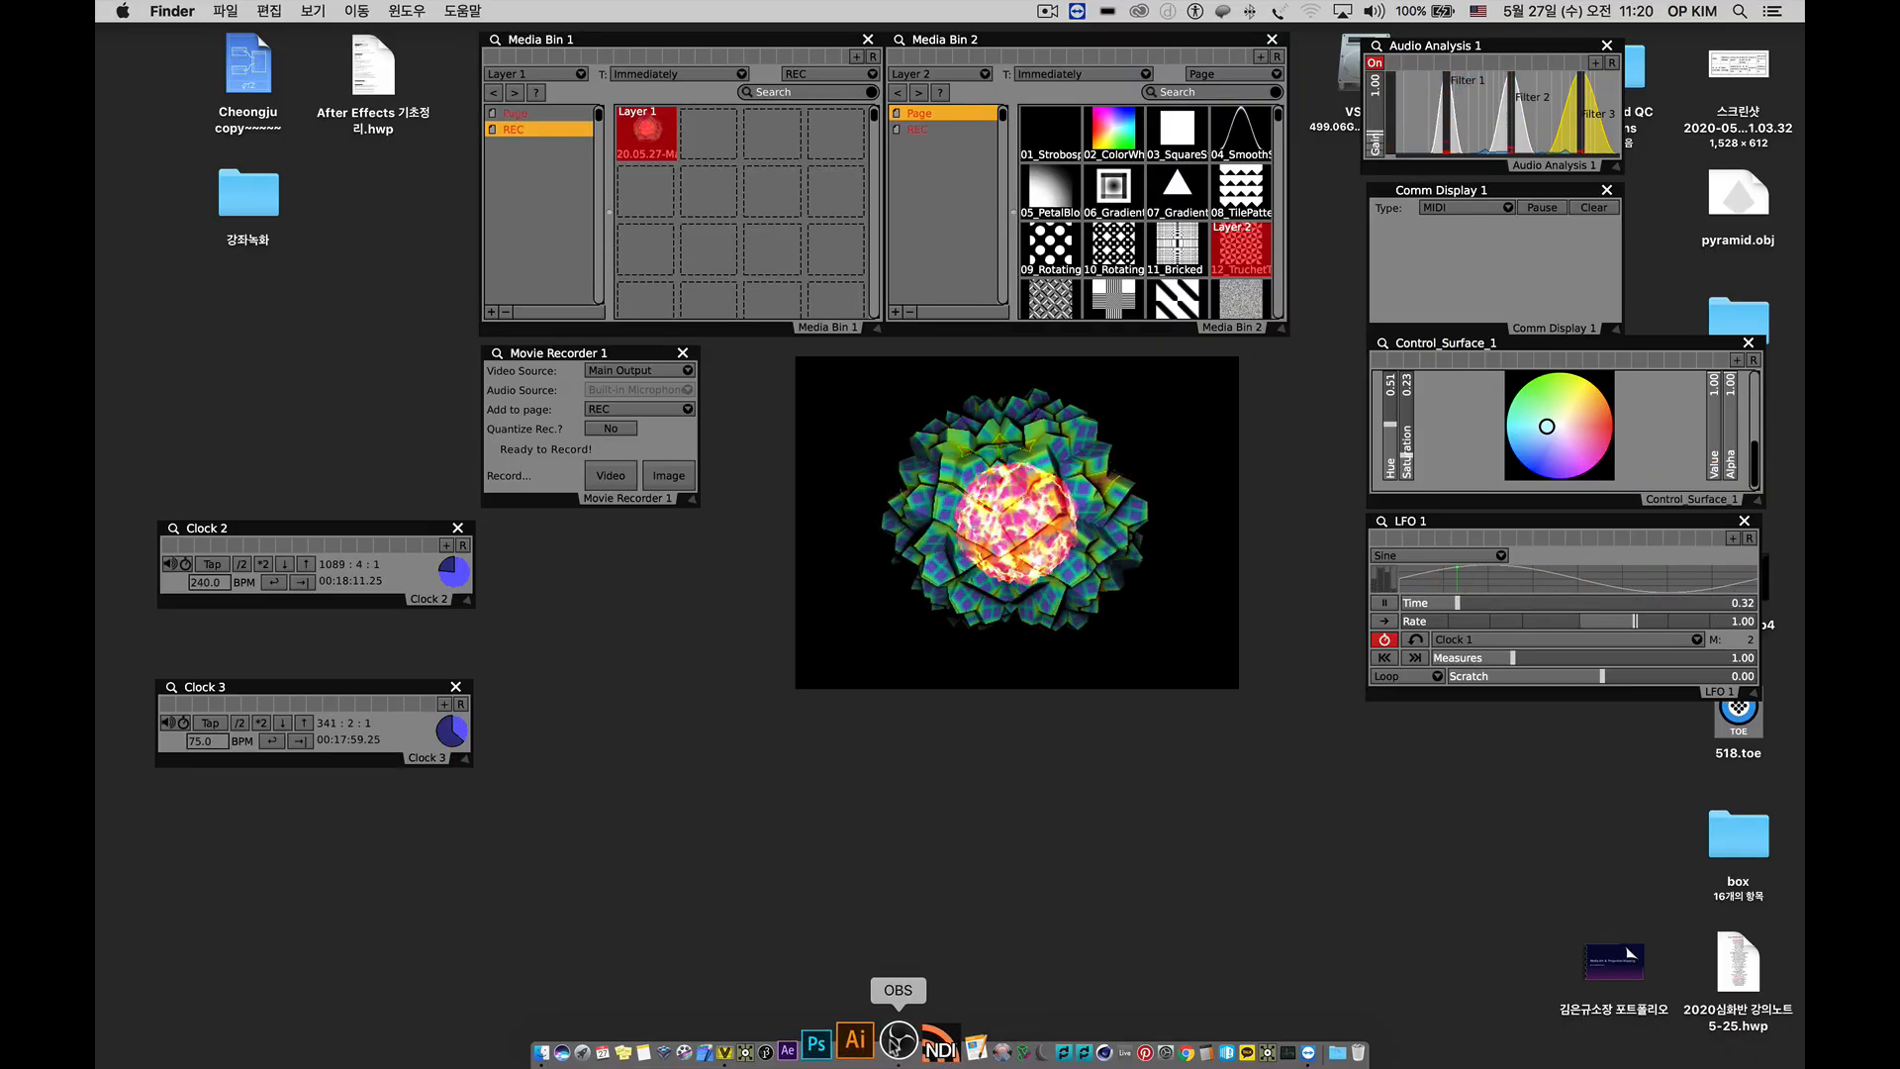
Switch to OBS to look at its main window, close that window and return to VDMX5.
click(896, 1042)
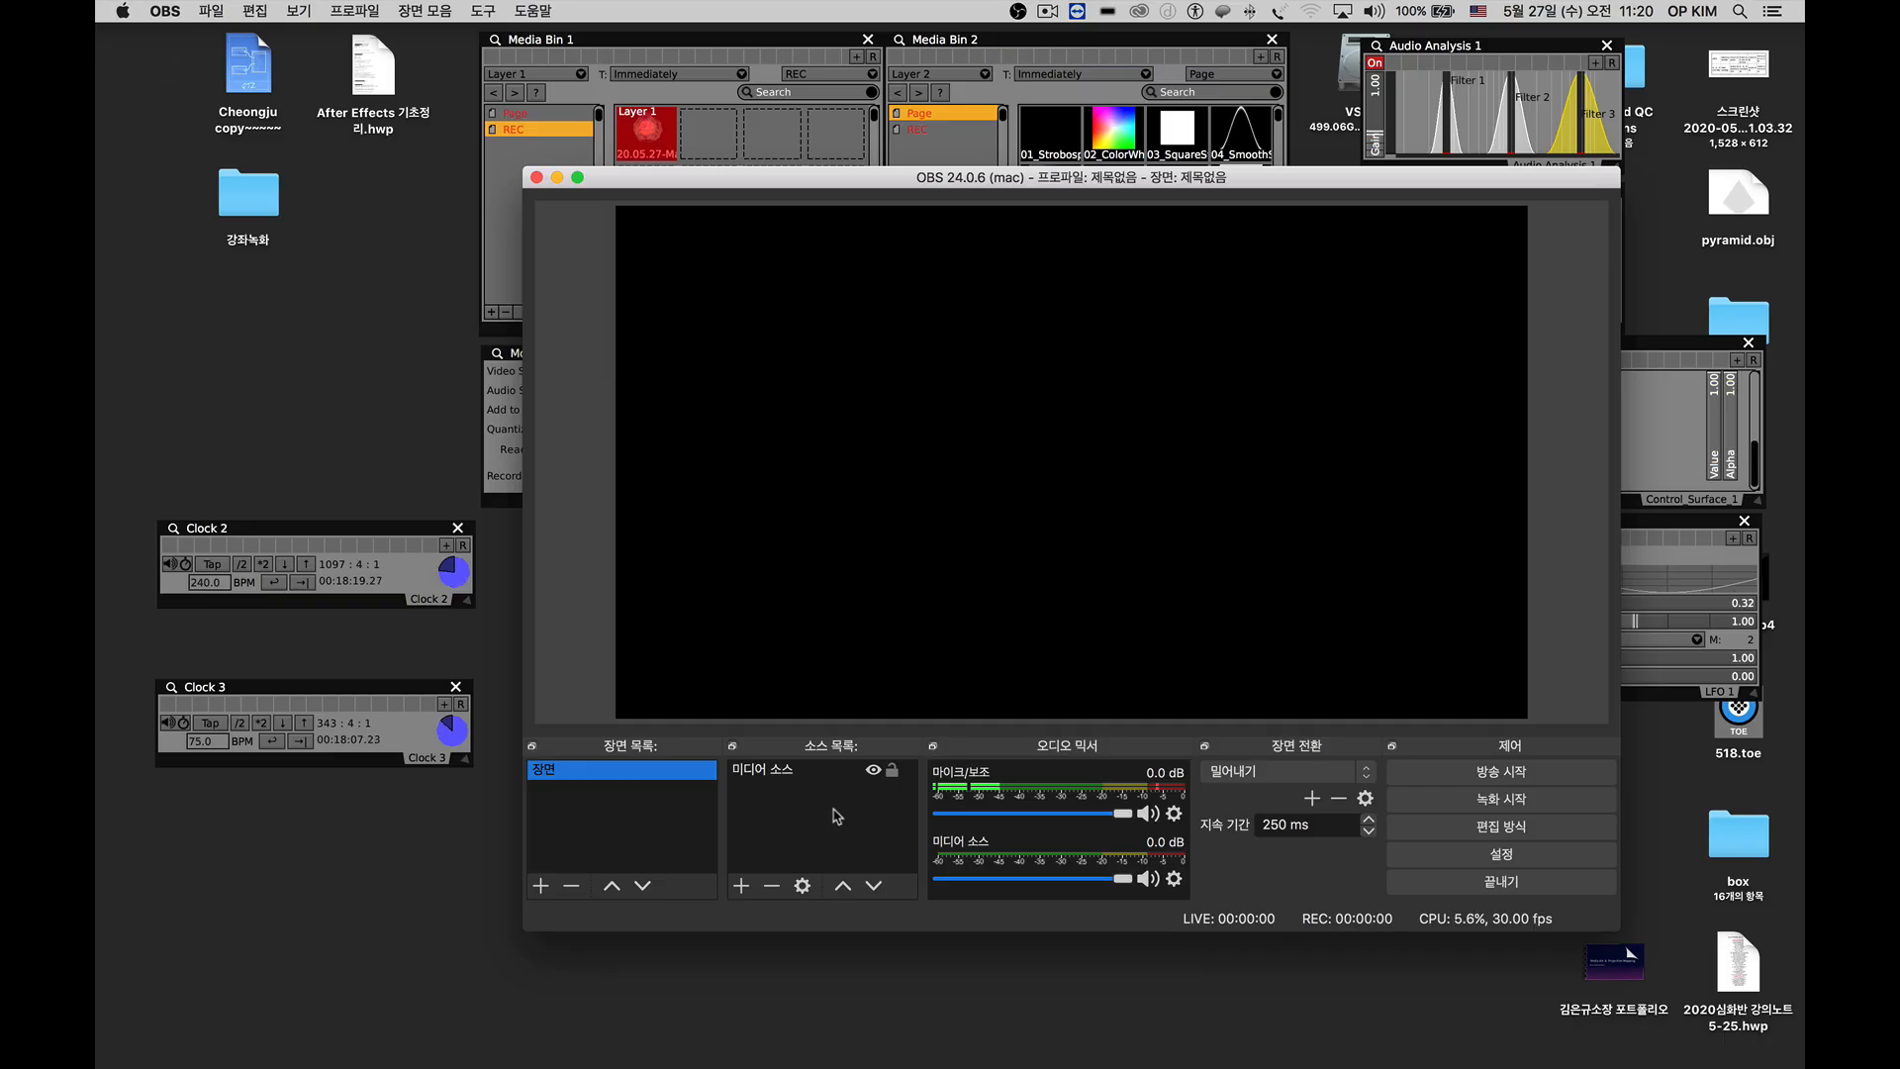
click(814, 479)
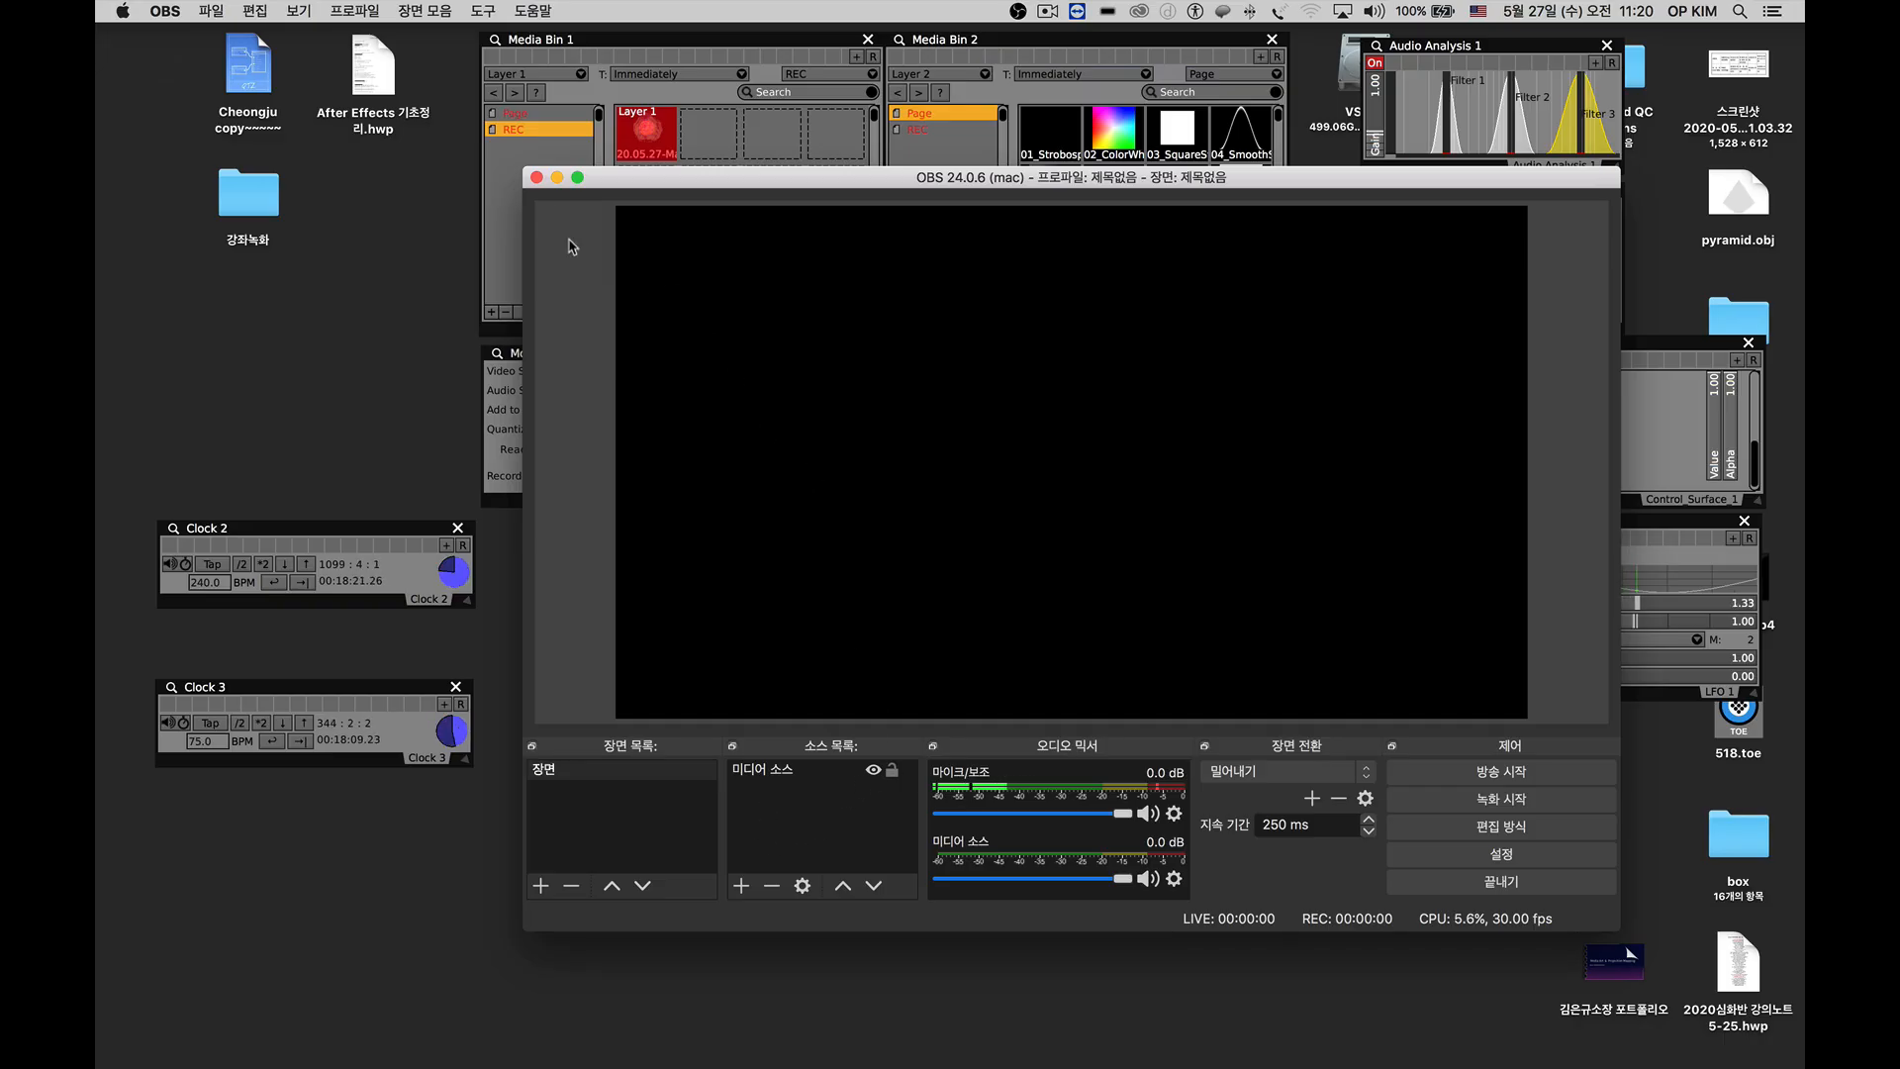
click(535, 177)
click(737, 265)
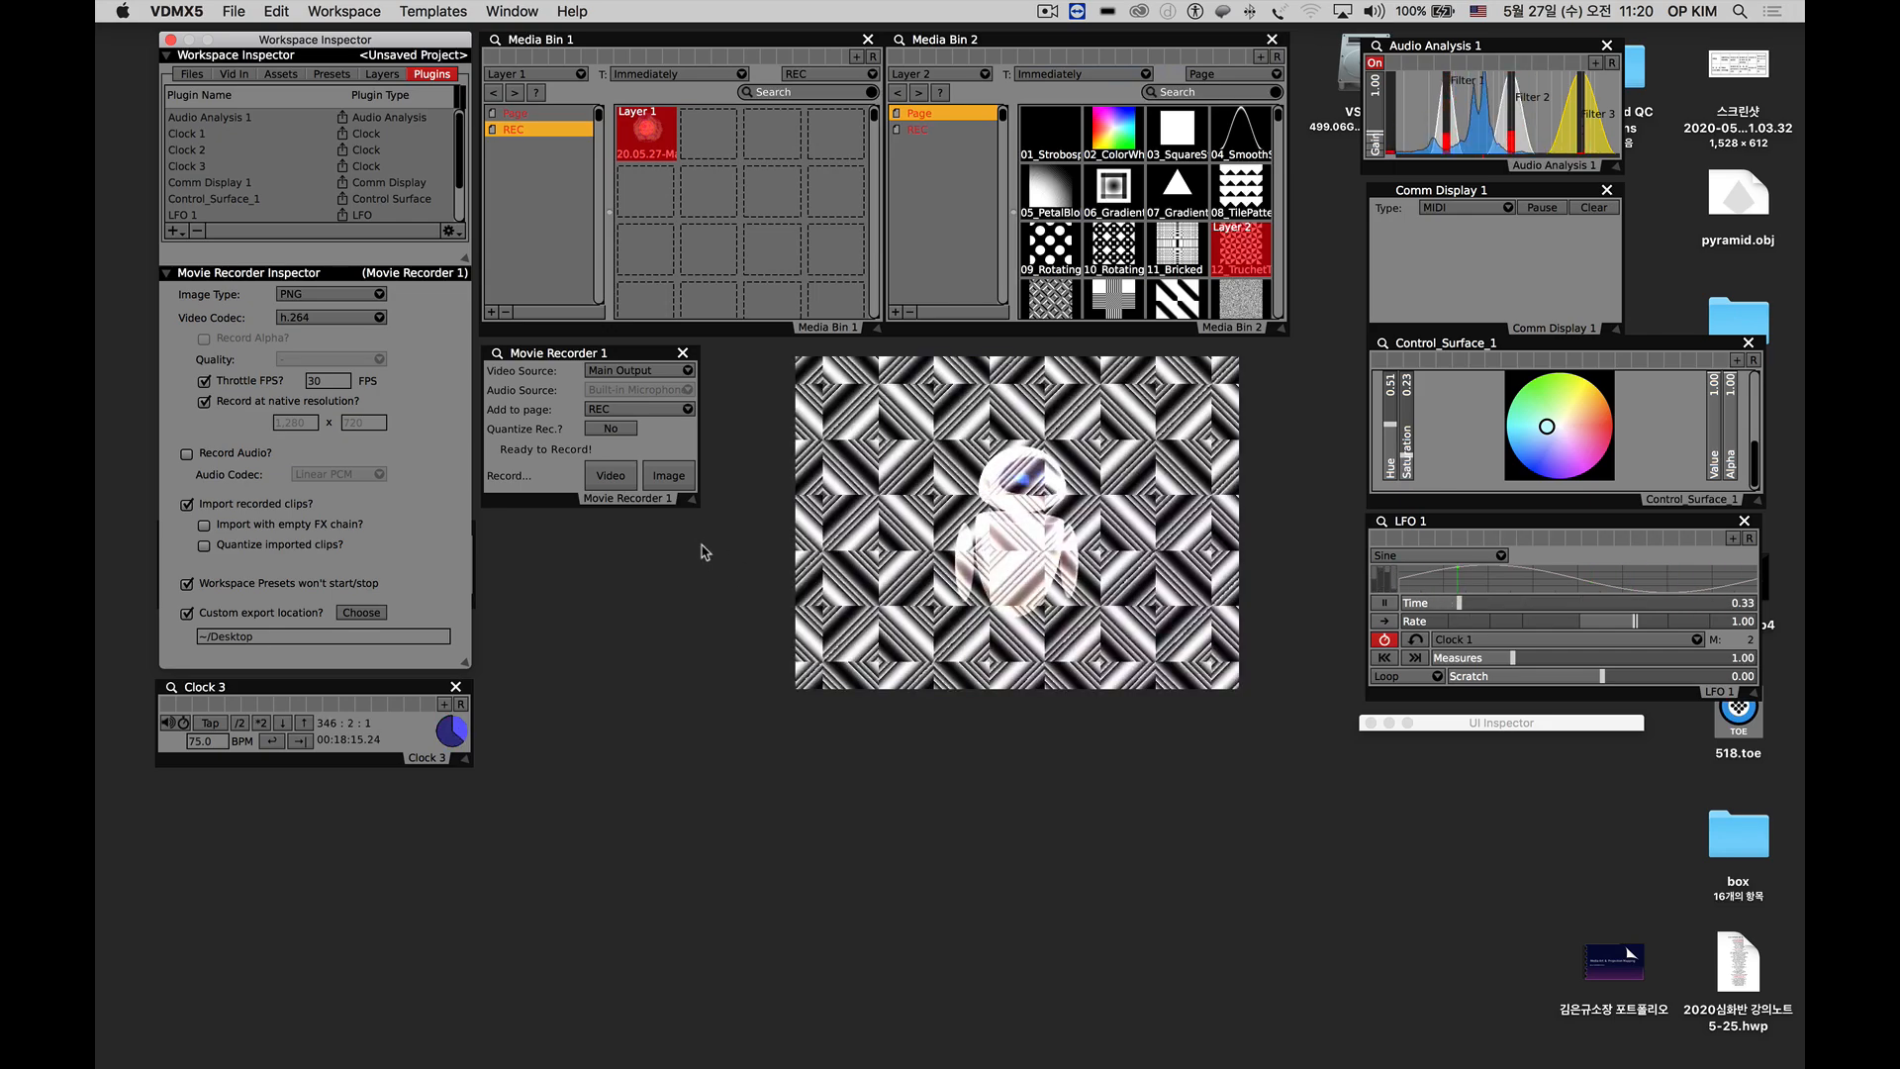
click(700, 146)
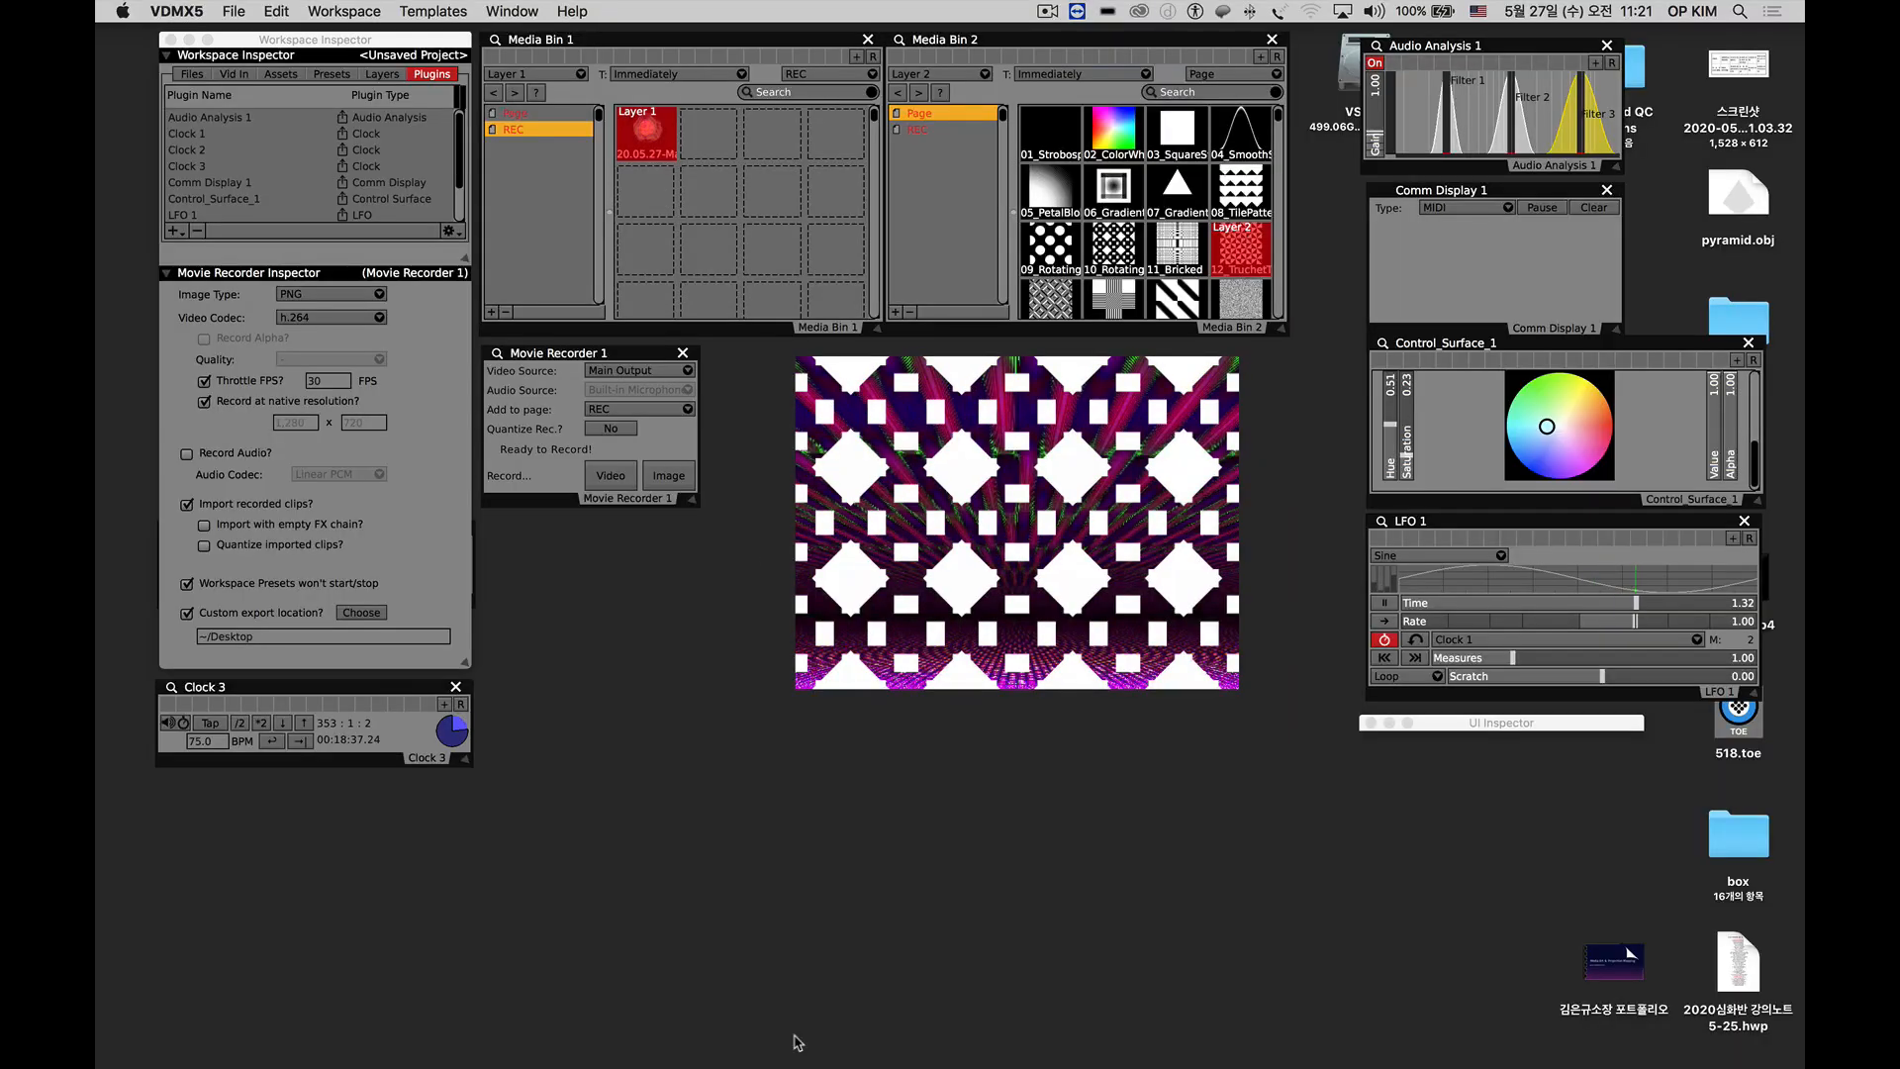
click(772, 967)
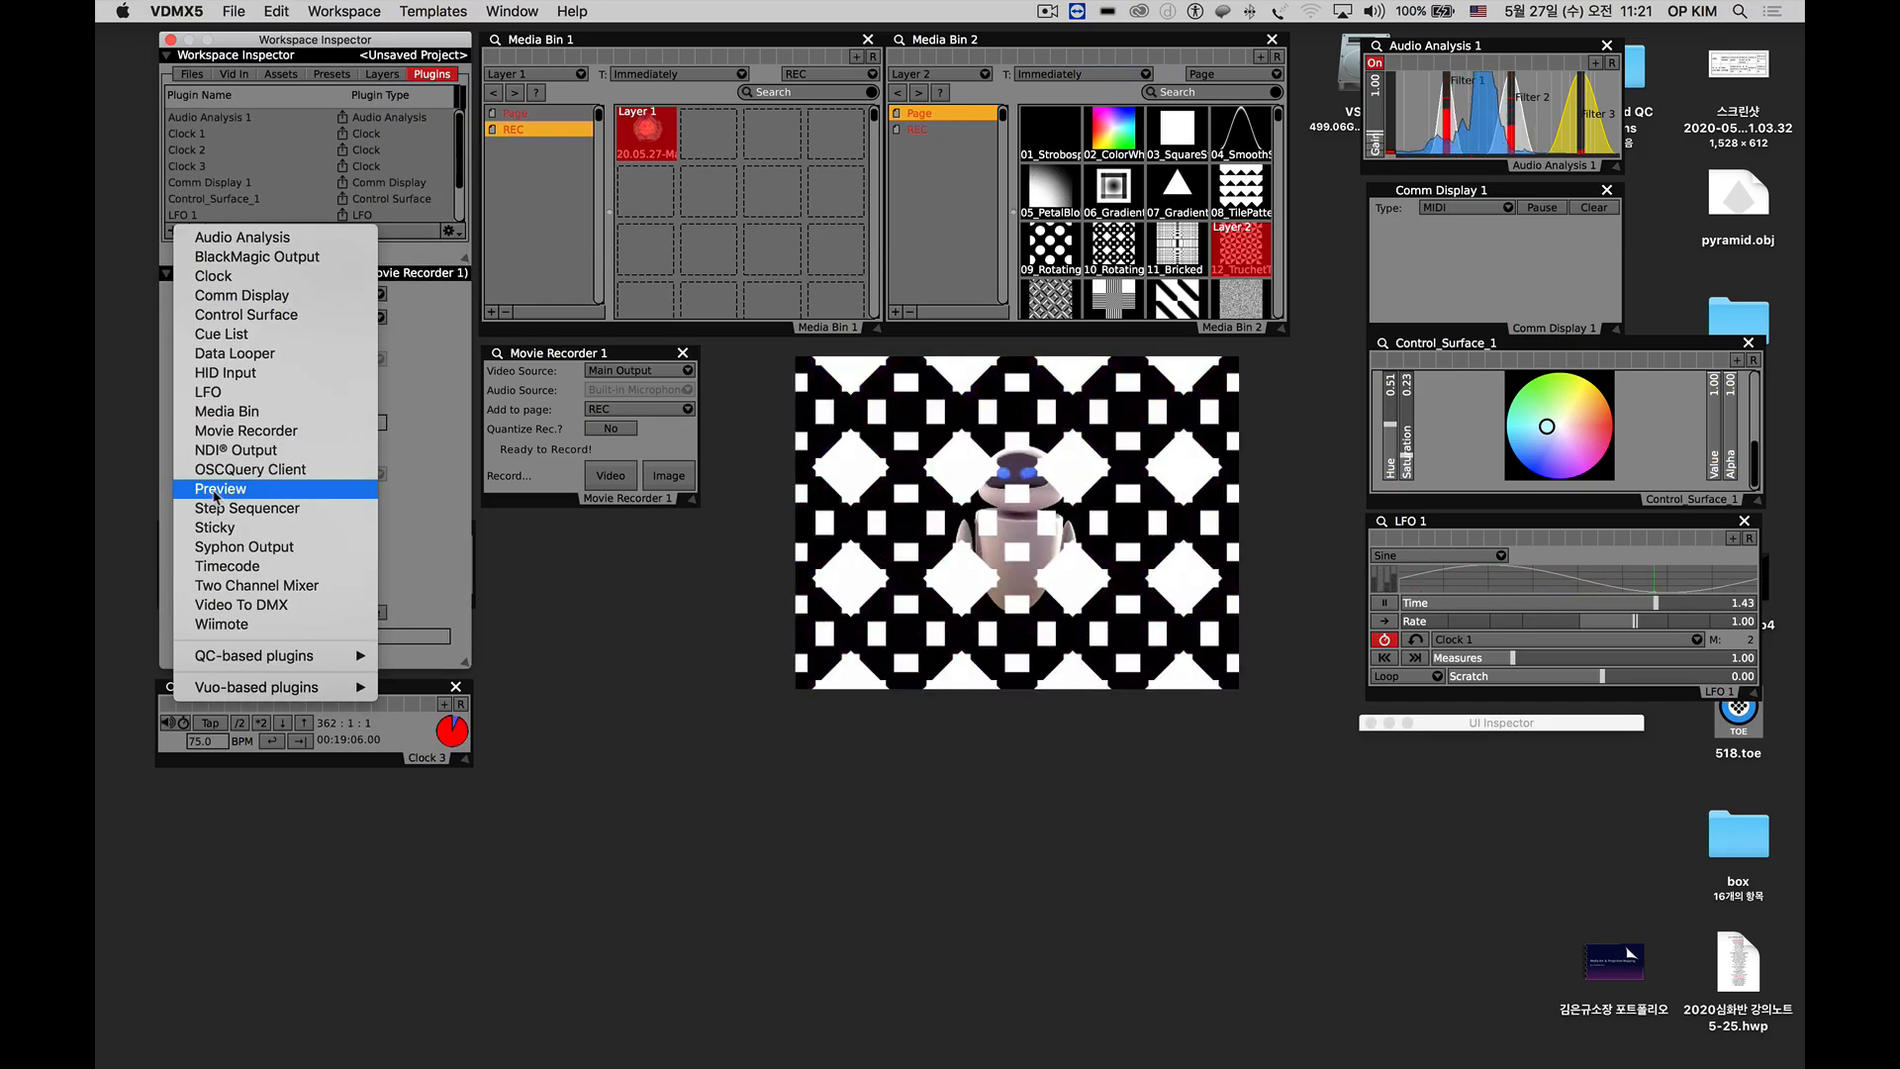
Load the 2ch mix operakim template and move the Workspace Inspector clear of Media Bin 1.
click(441, 11)
click(436, 12)
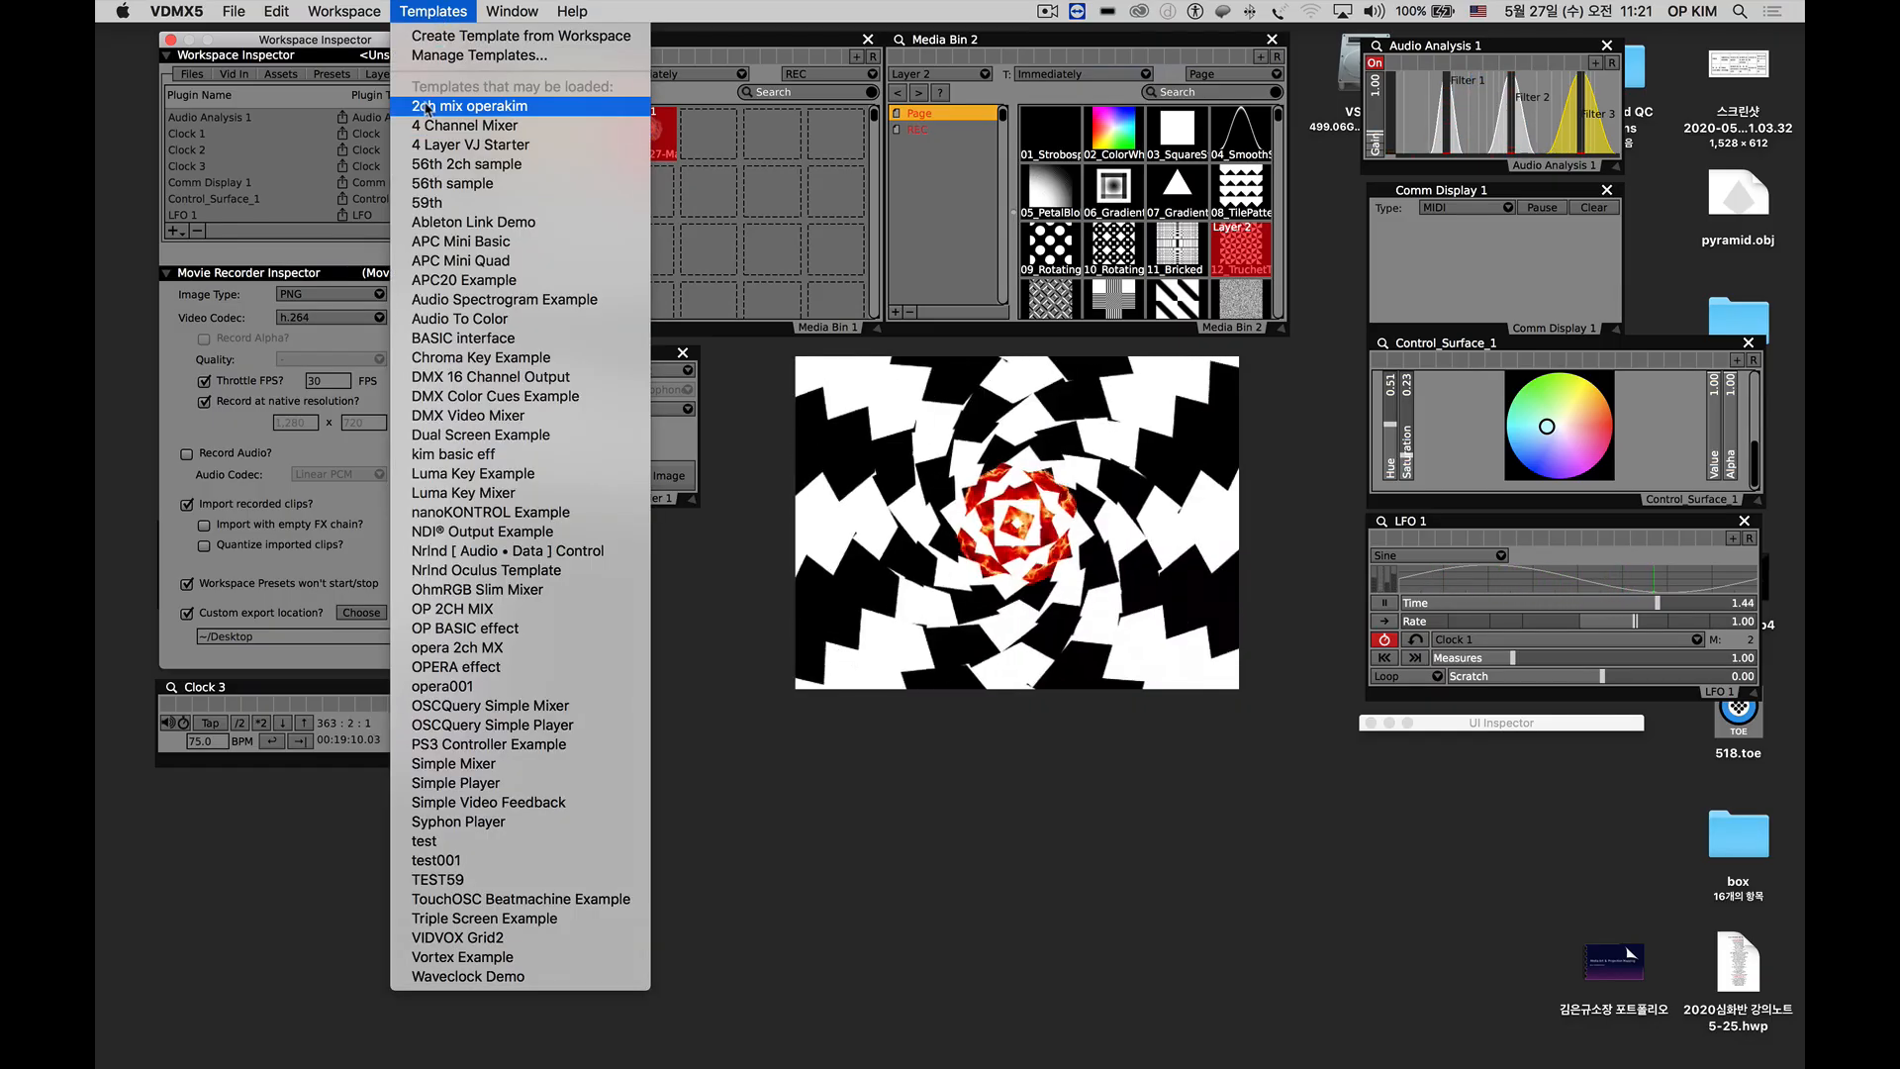
click(457, 106)
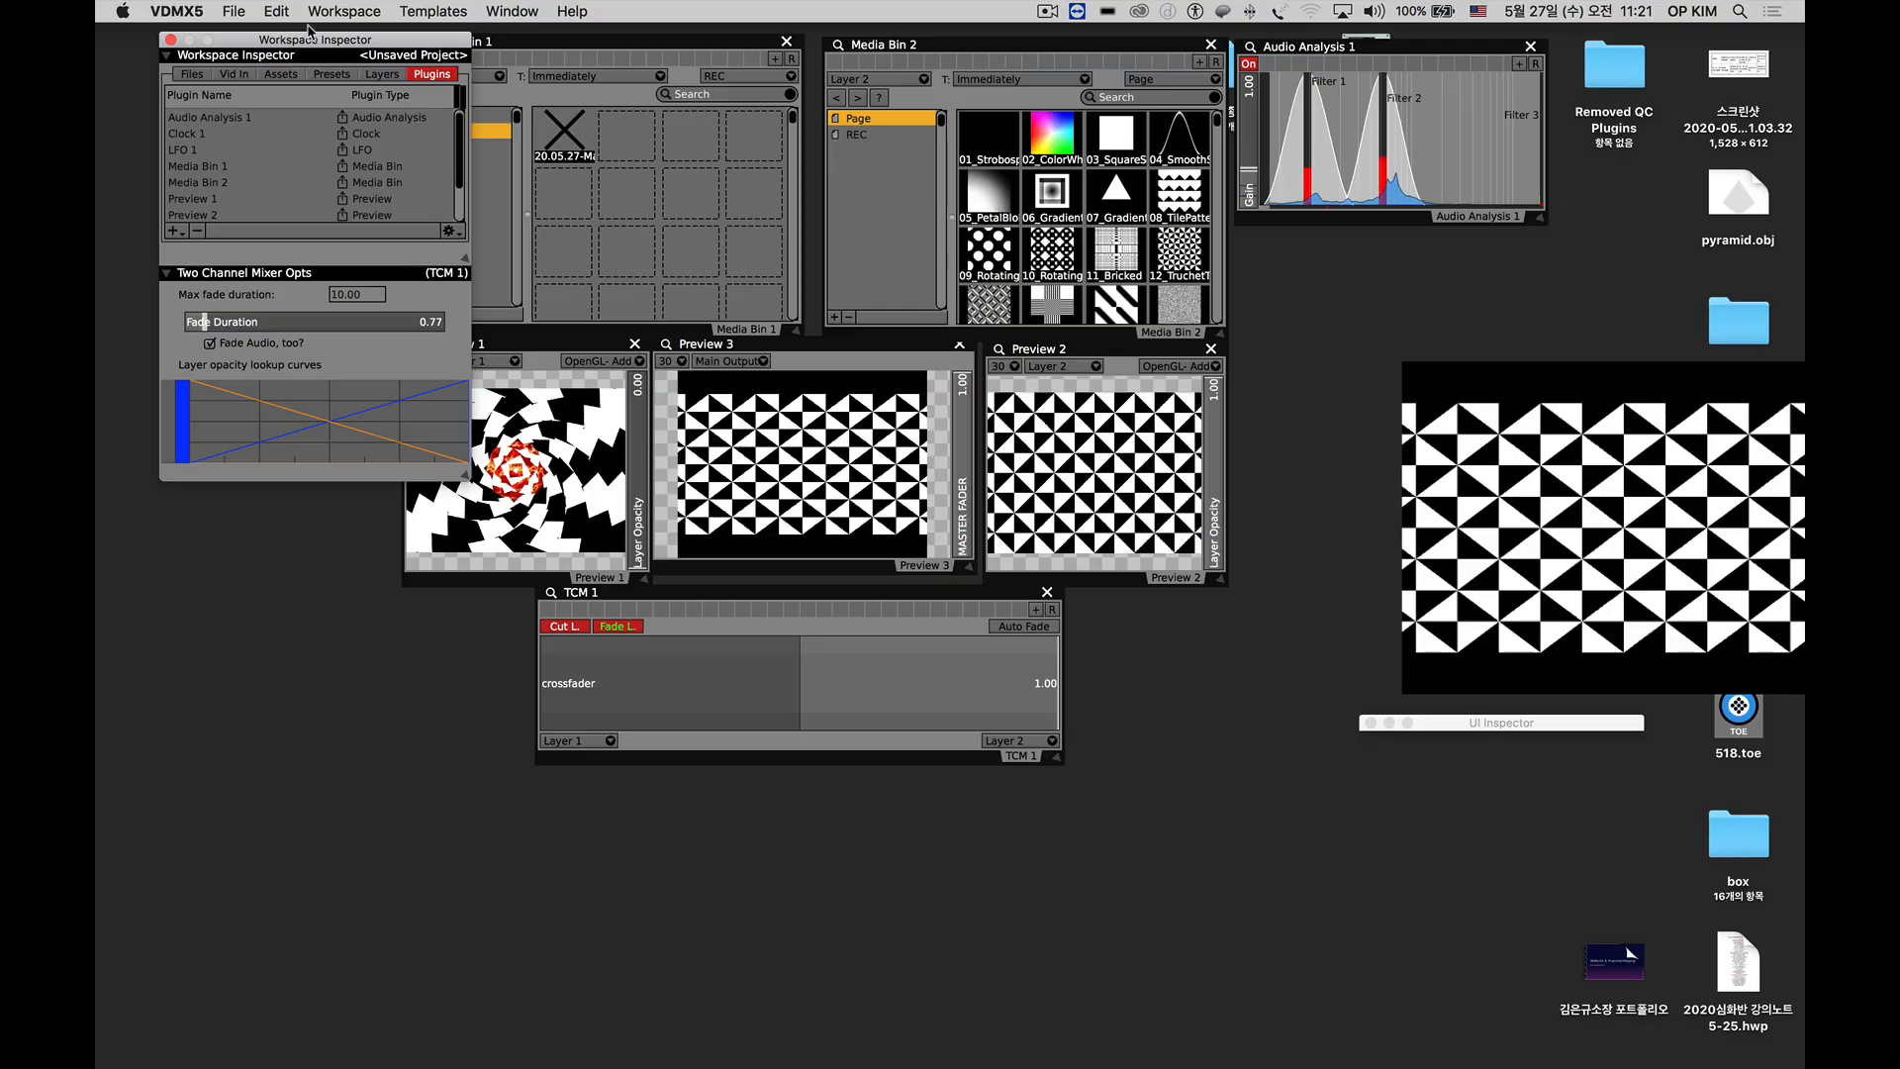
drag(309, 30, 231, 39)
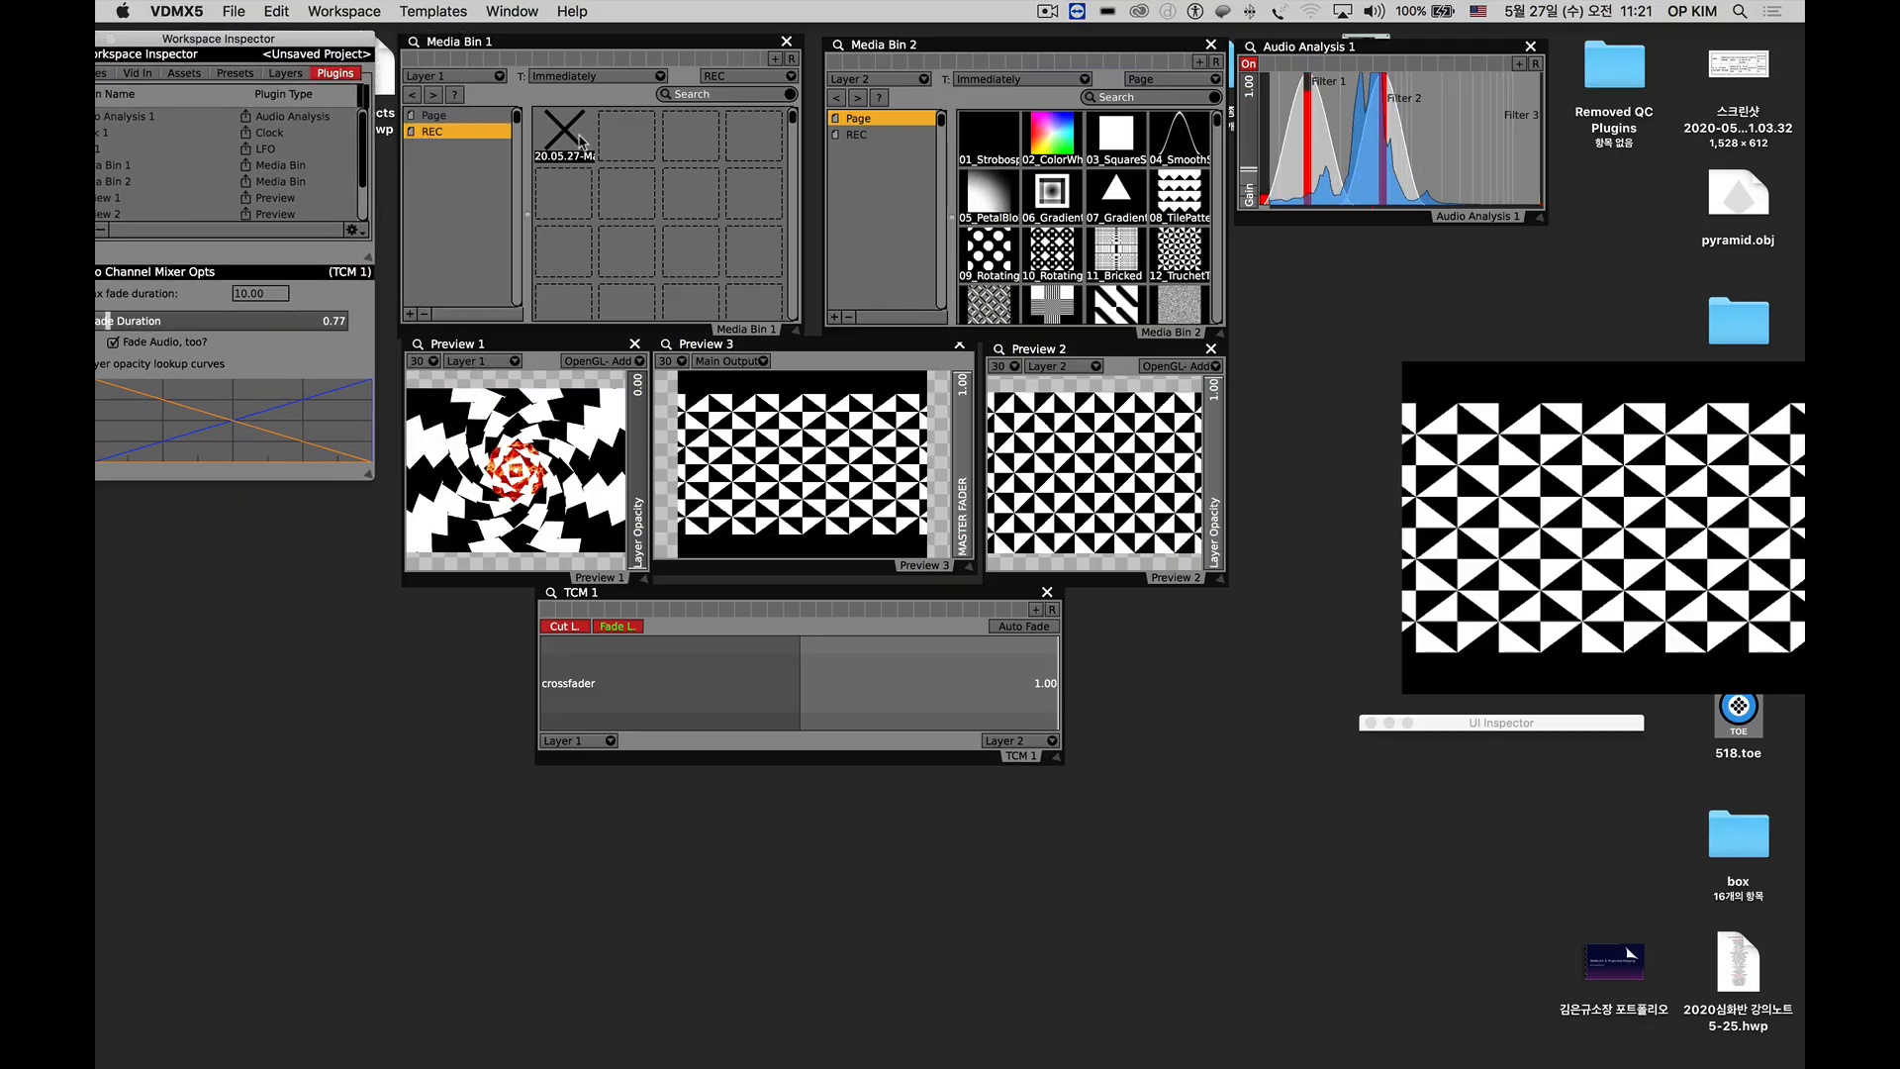
From the Page lists, play the source below 09_Rotating… on Layer 1 and Eclipse on Layer 2.
click(454, 117)
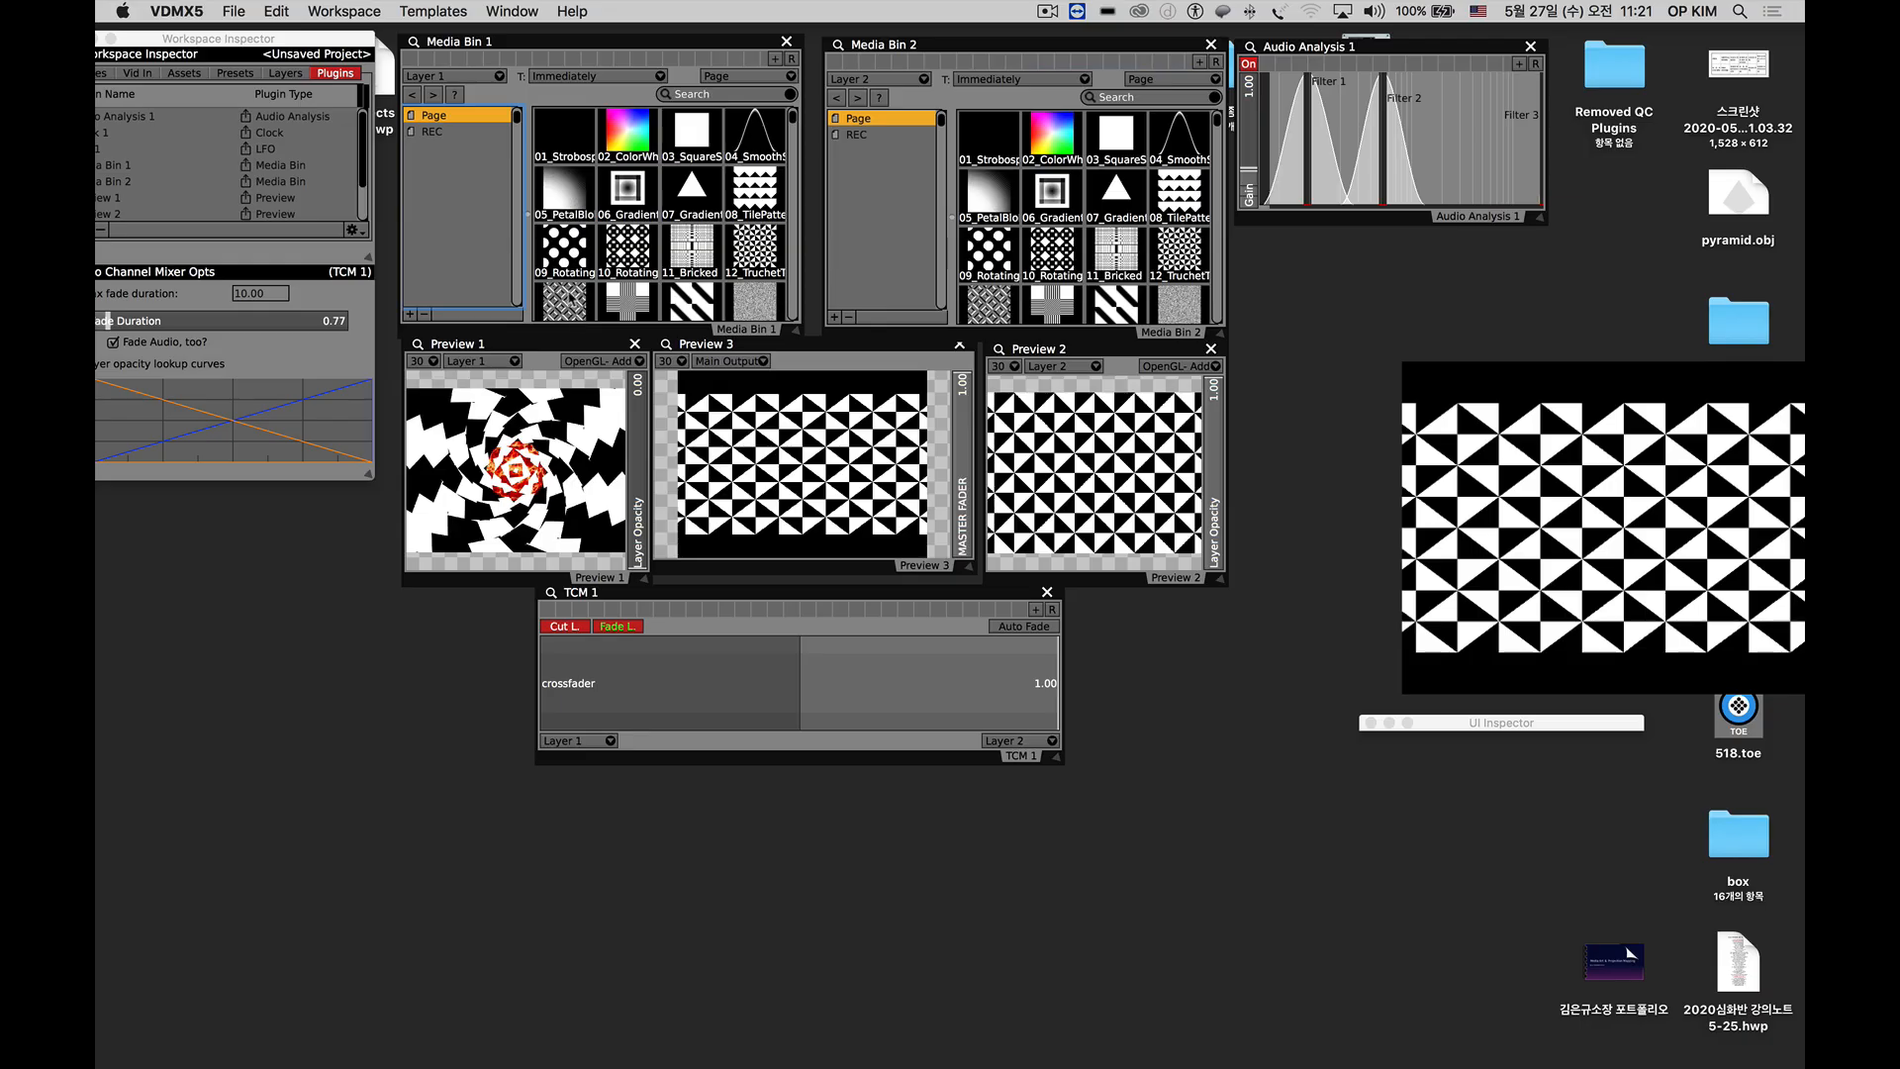
click(568, 302)
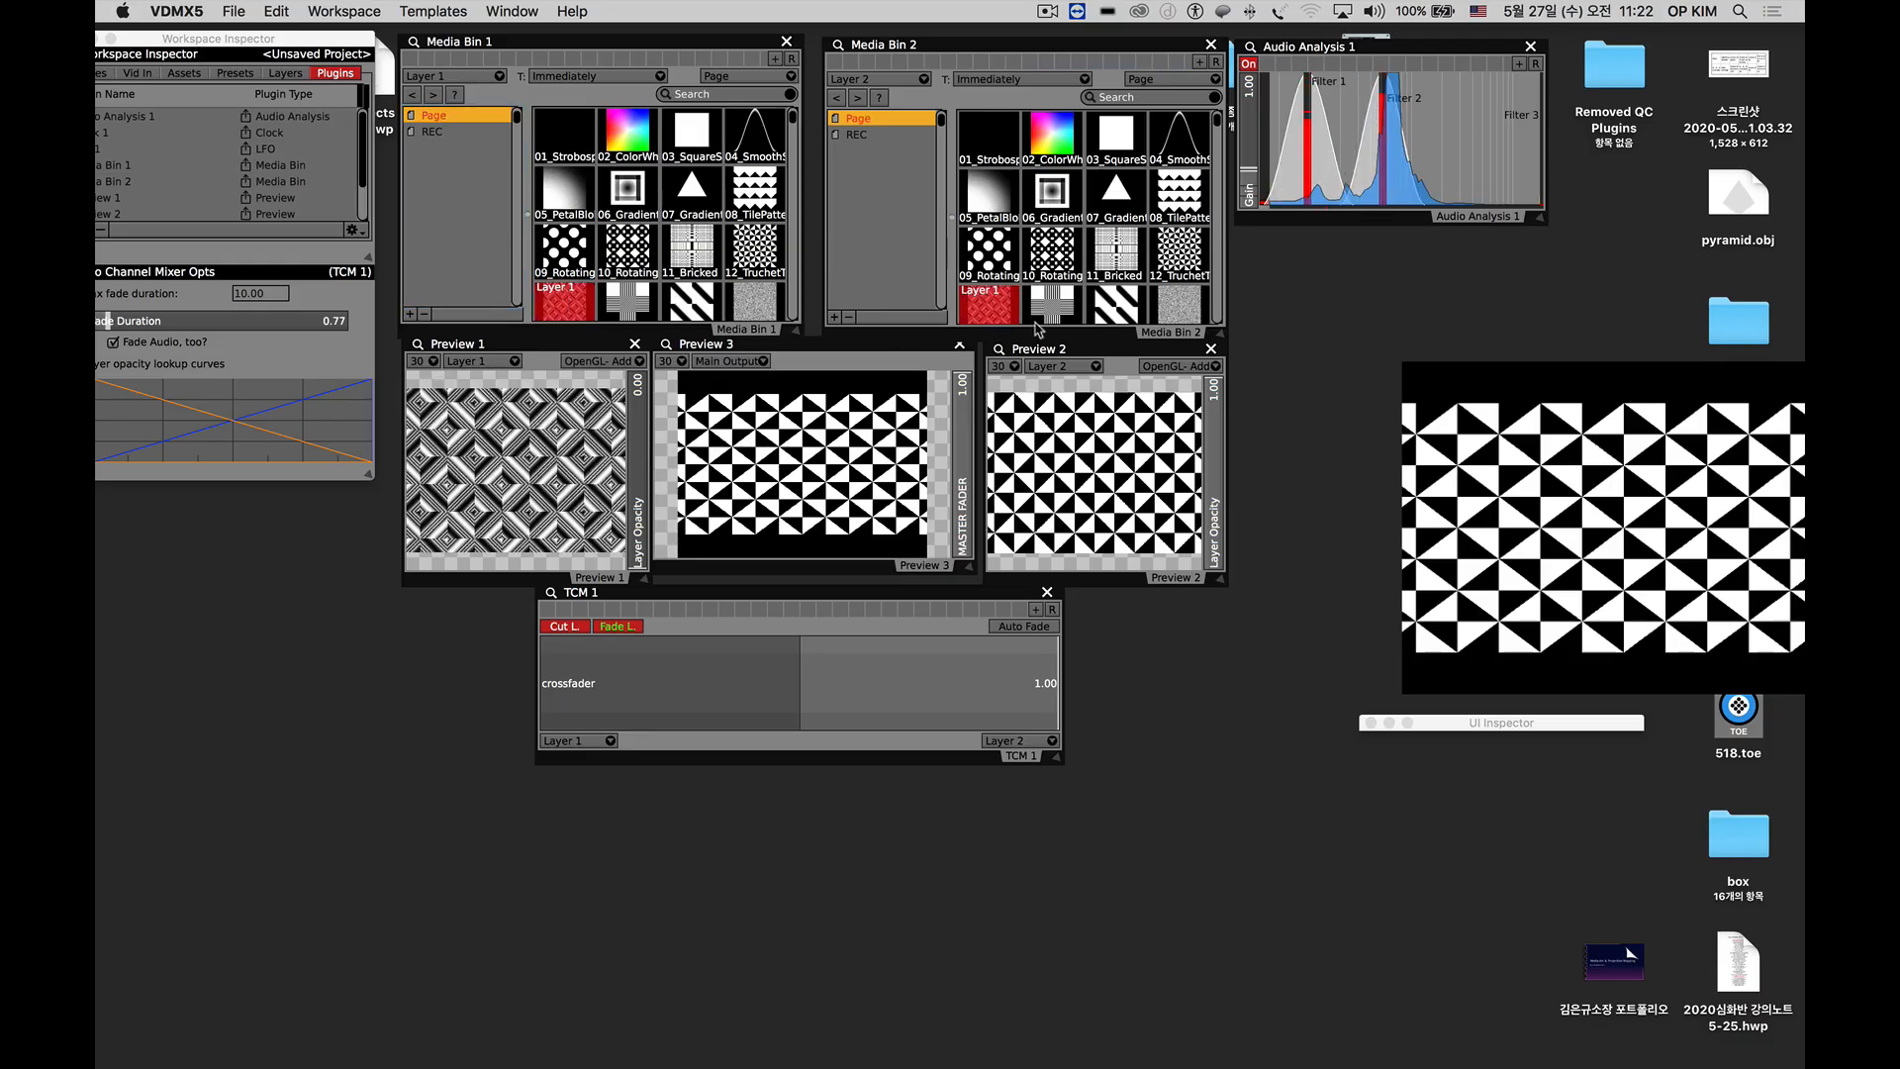
scroll(1136, 237, down, 5)
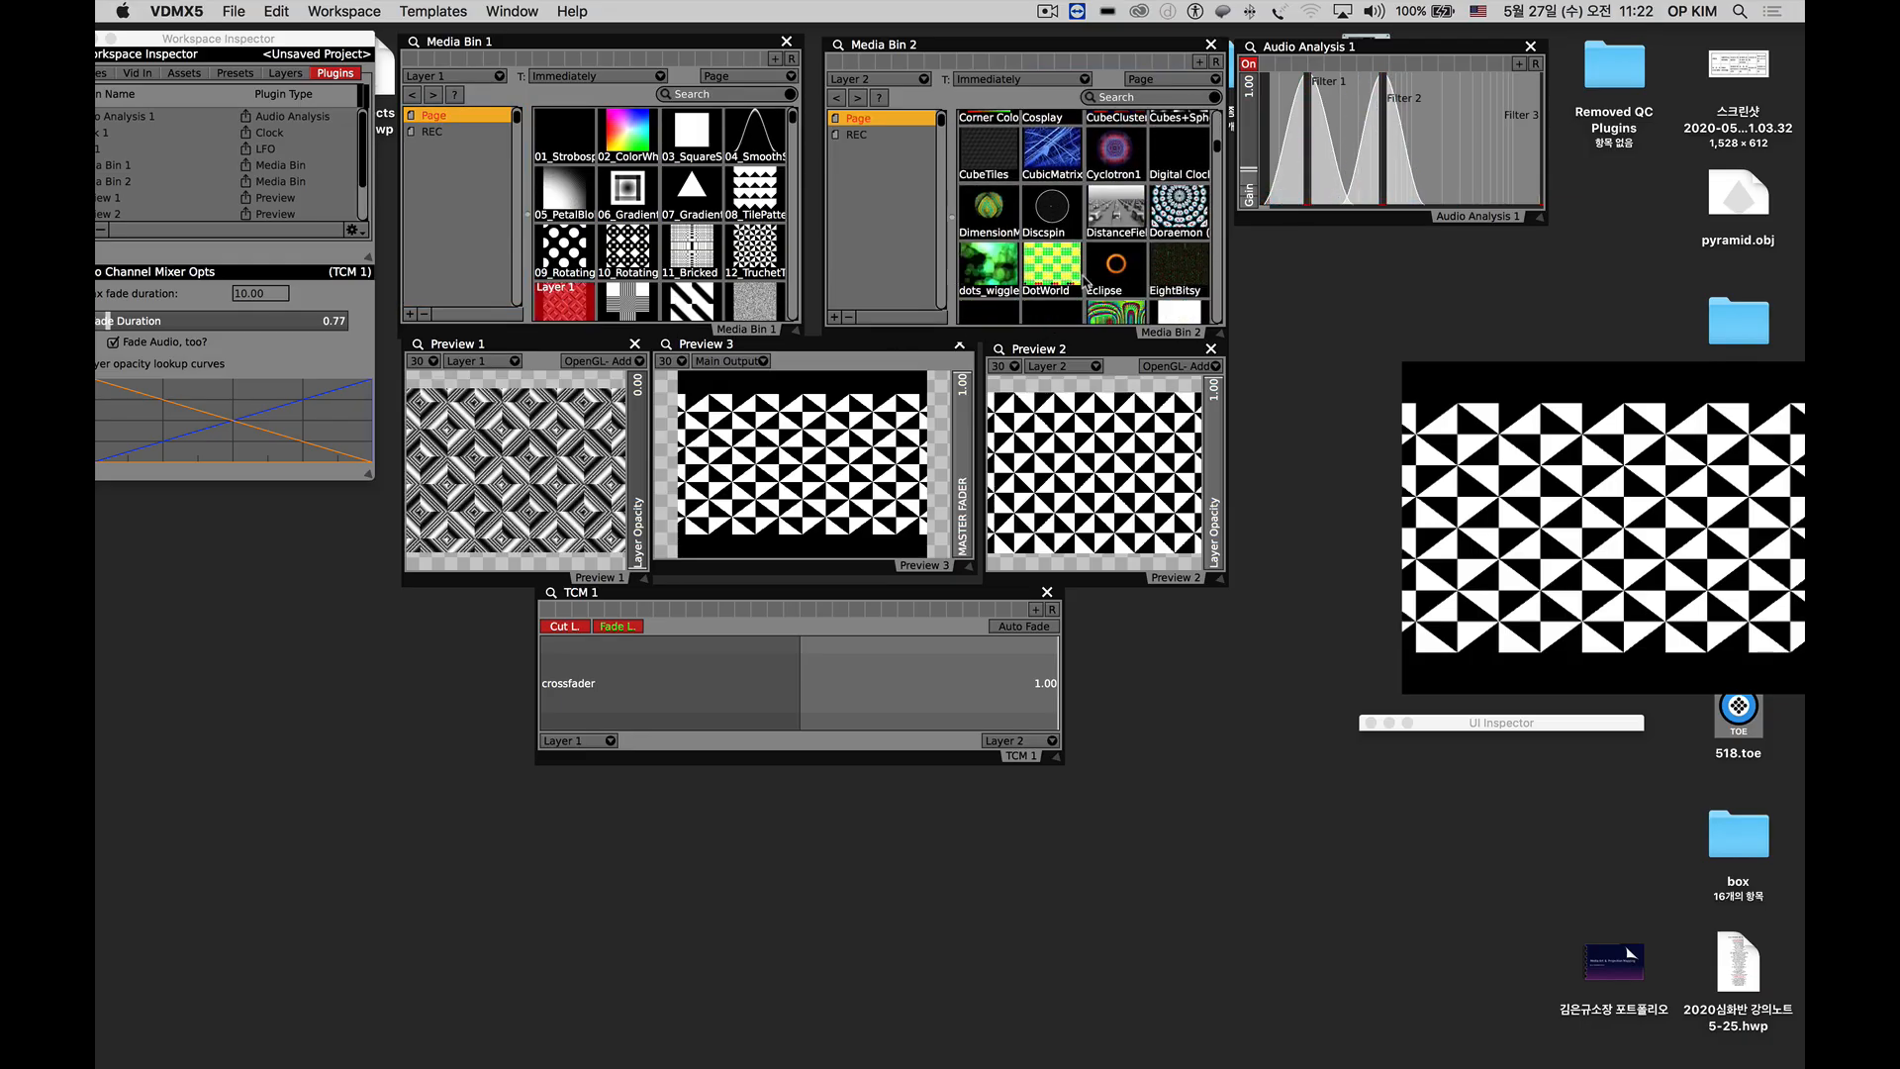
click(1116, 274)
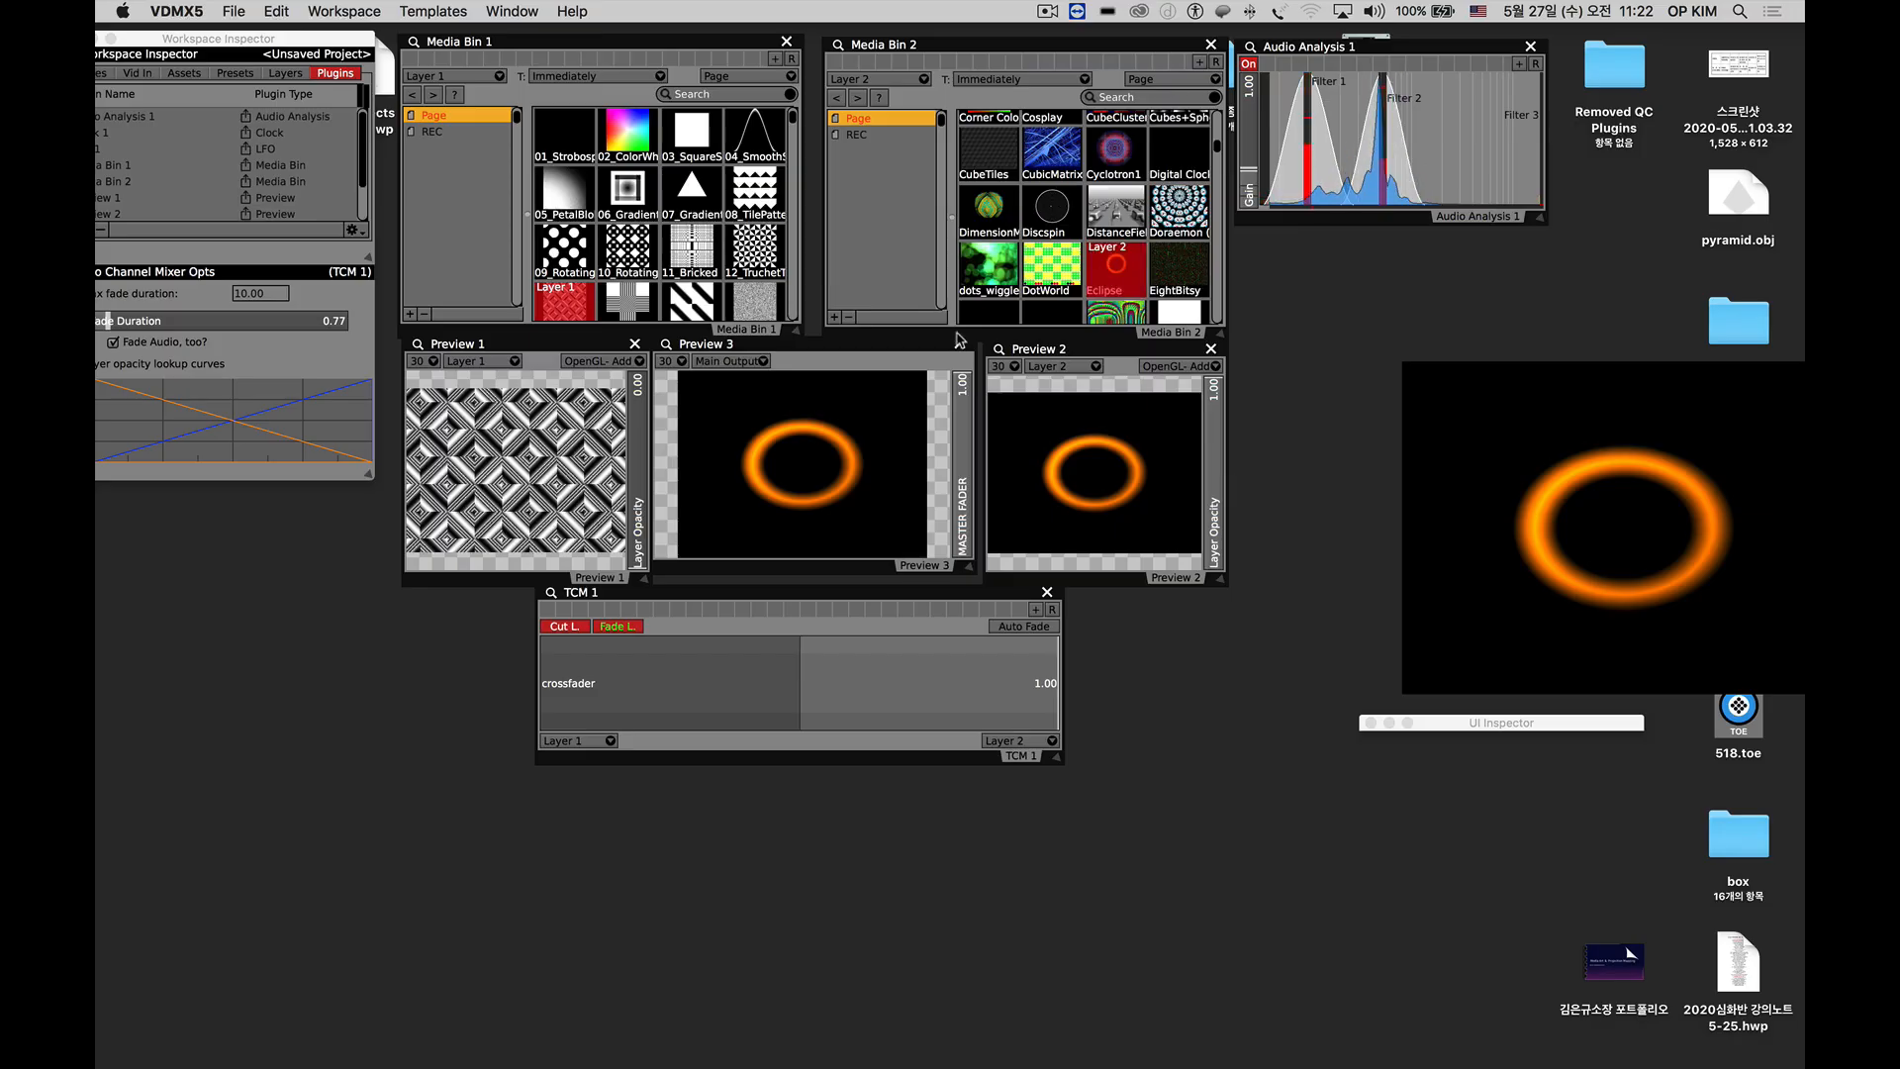
Fade to Layer 1 and back to Layer 2 in TCM 1, and make its window shorter and slightly lower.
click(622, 630)
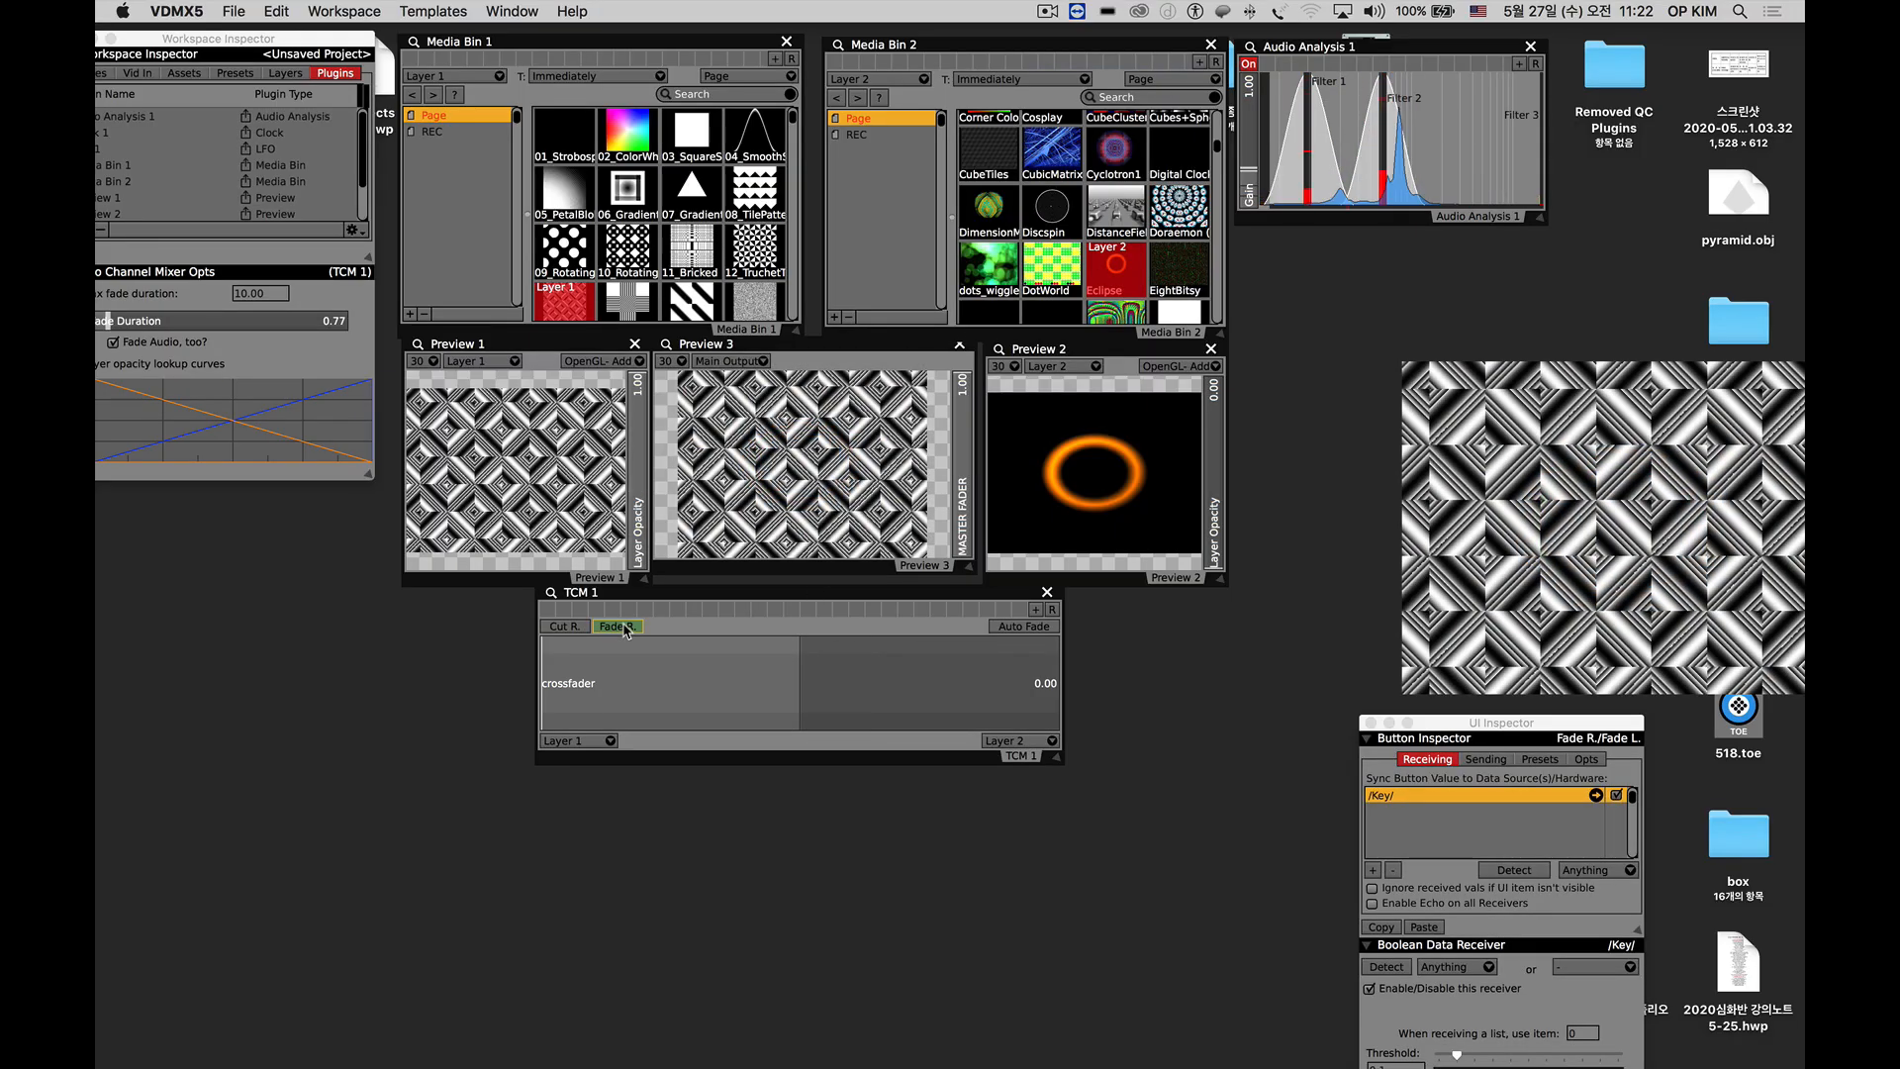
click(626, 629)
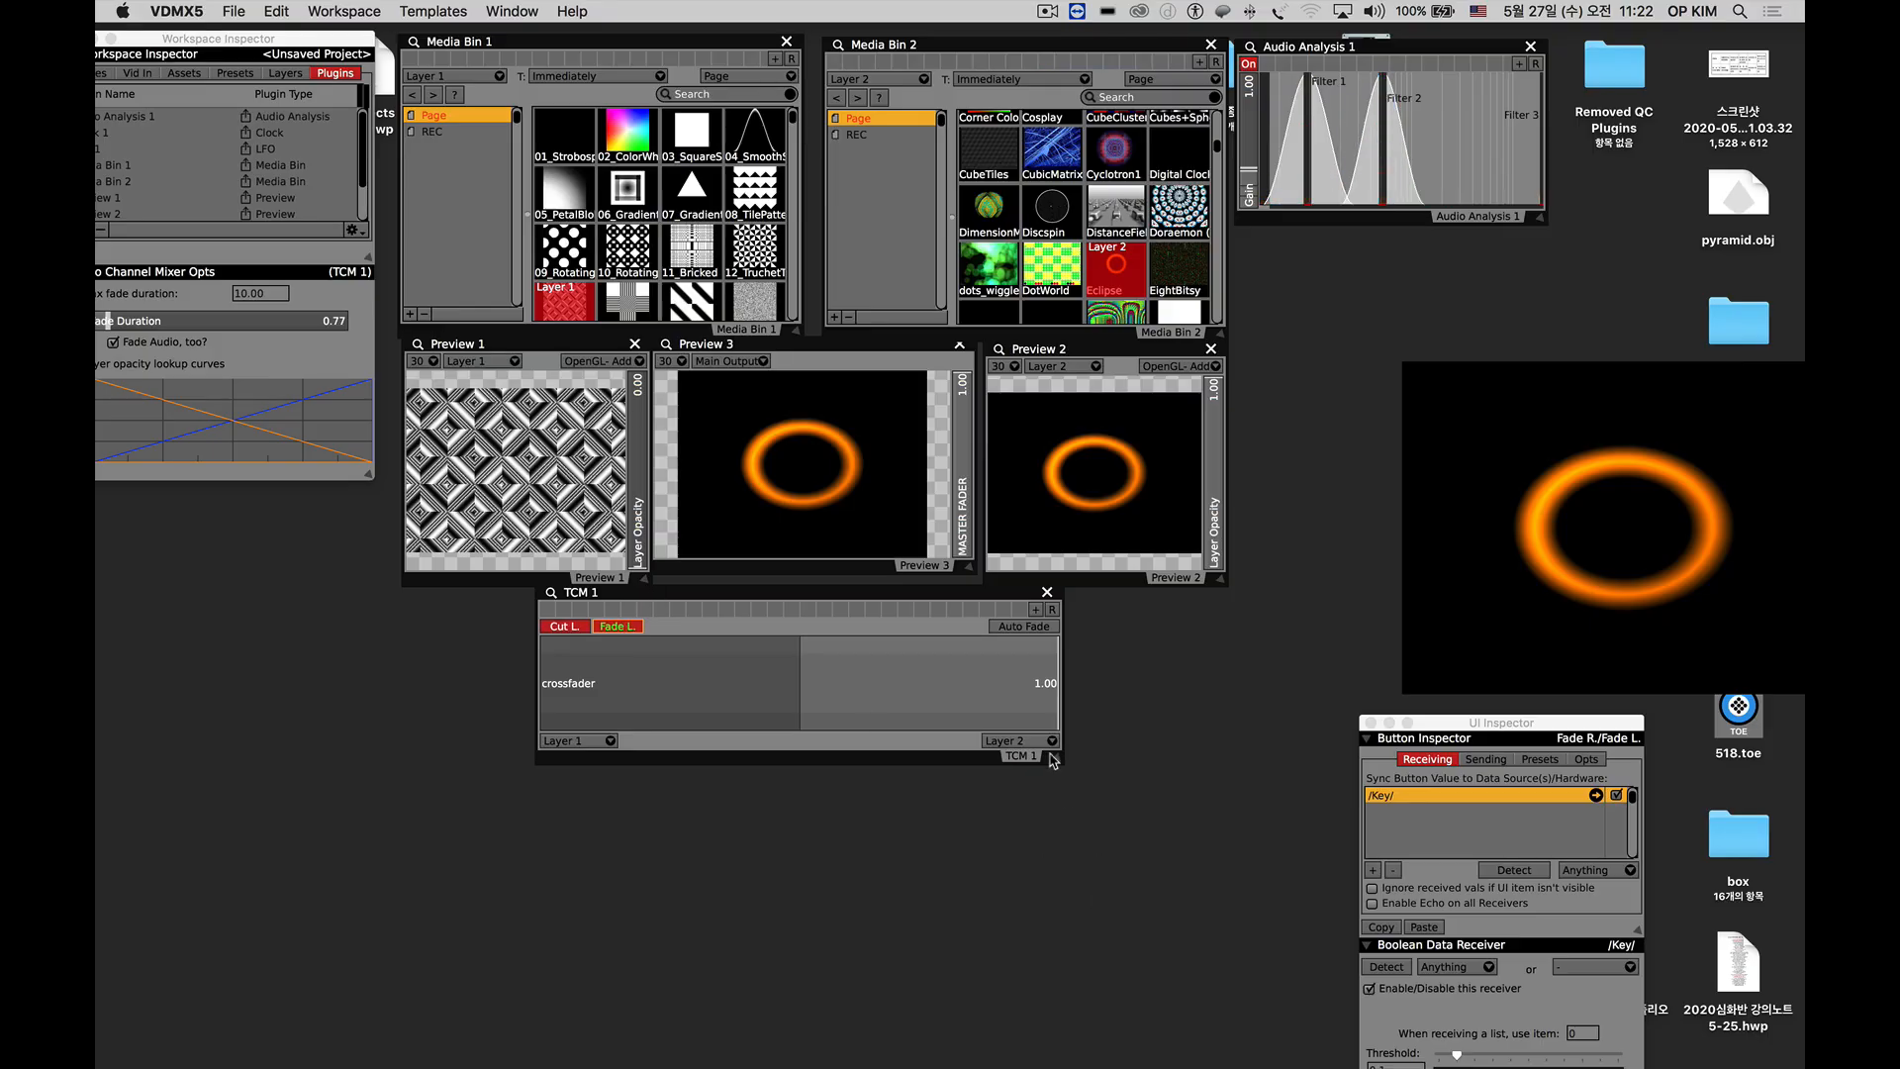
drag(1058, 761, 1060, 732)
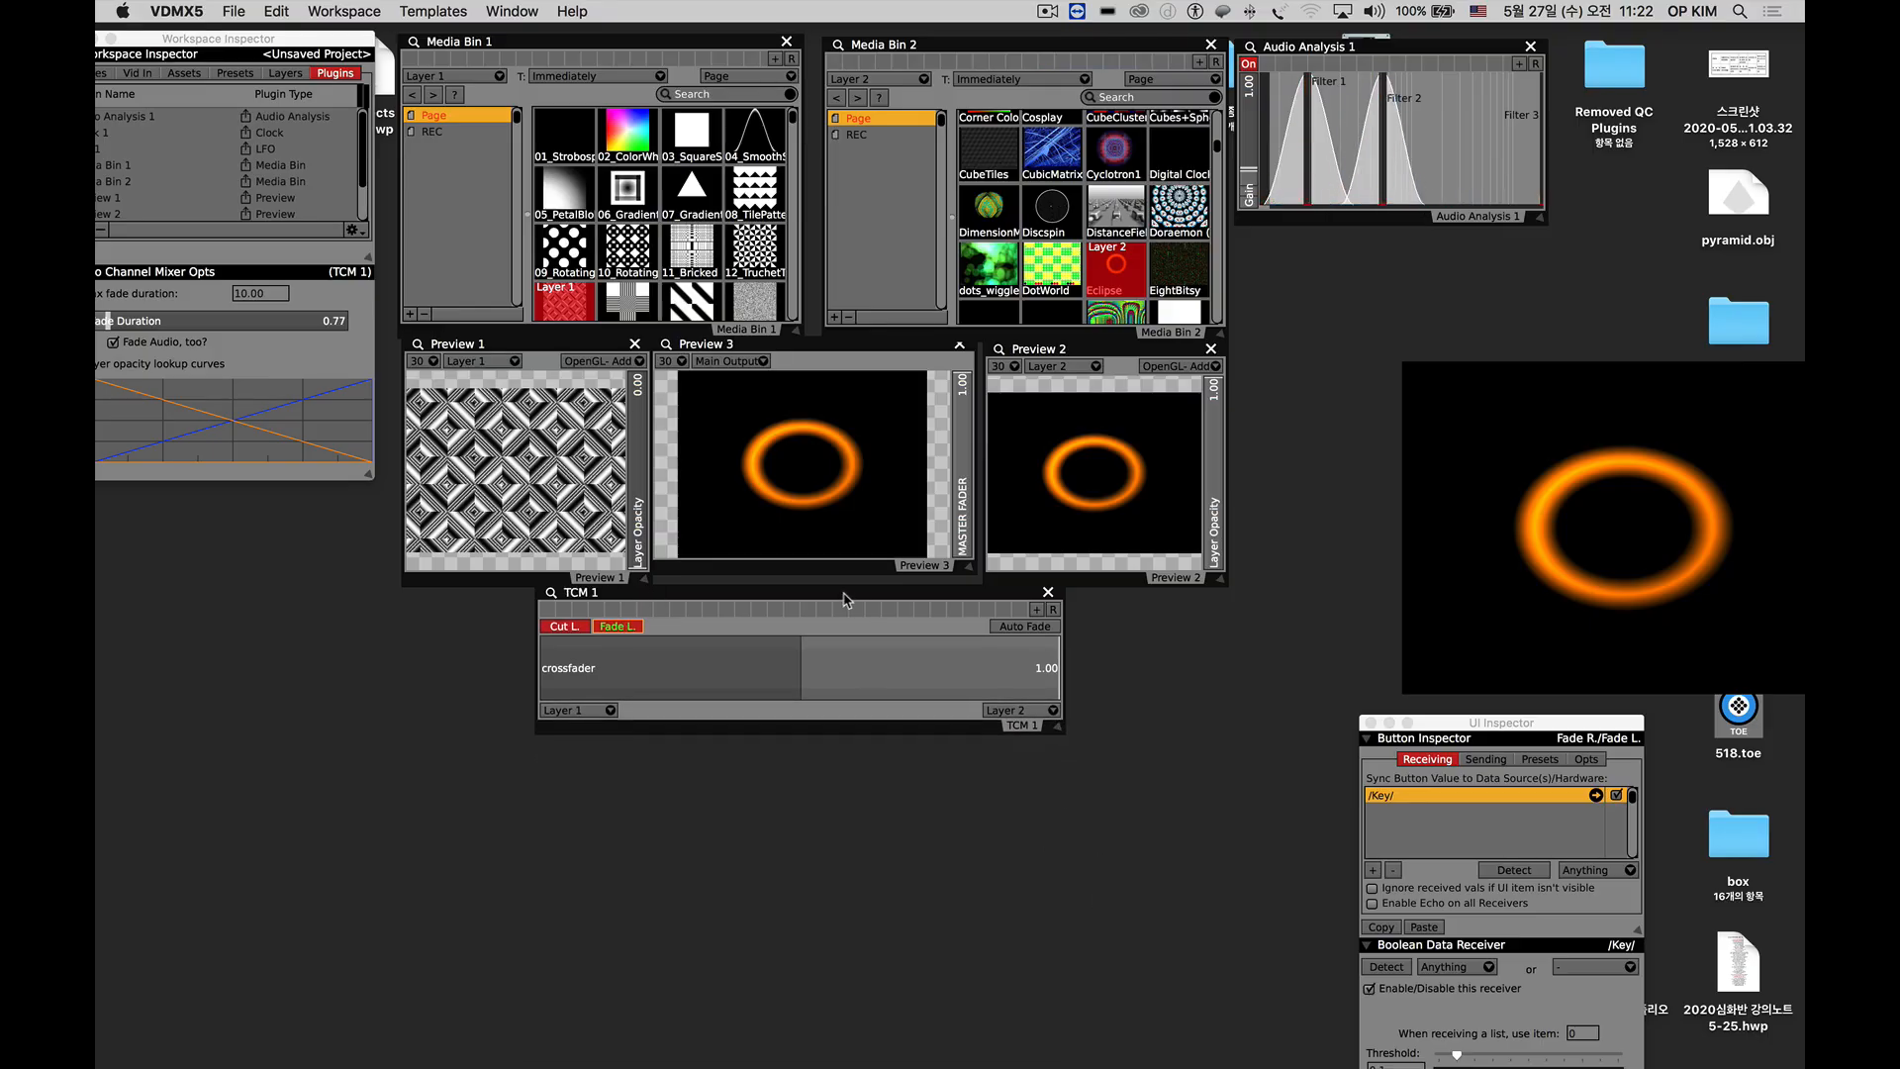
drag(844, 598, 847, 618)
Fade the TCM 1 crossfader from Layer 2 to Layer 1 and back, twice.
click(618, 648)
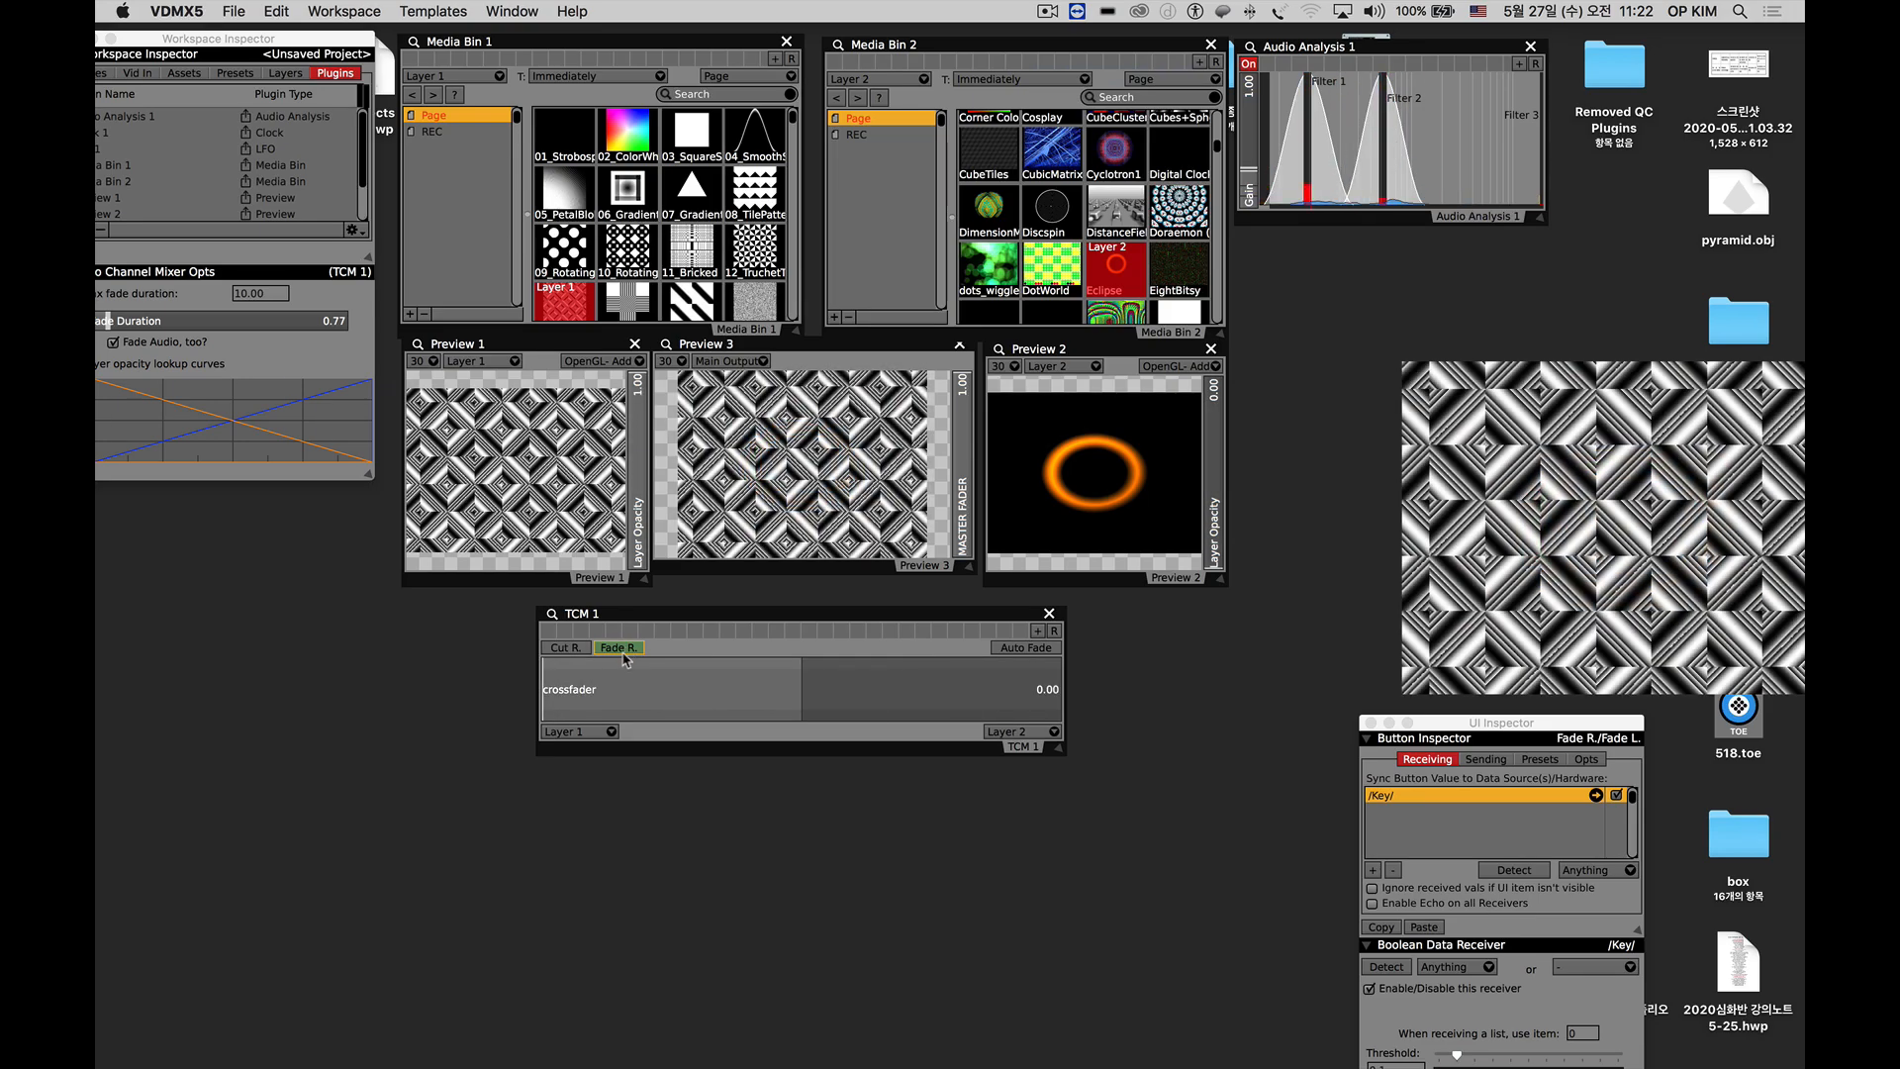
click(617, 648)
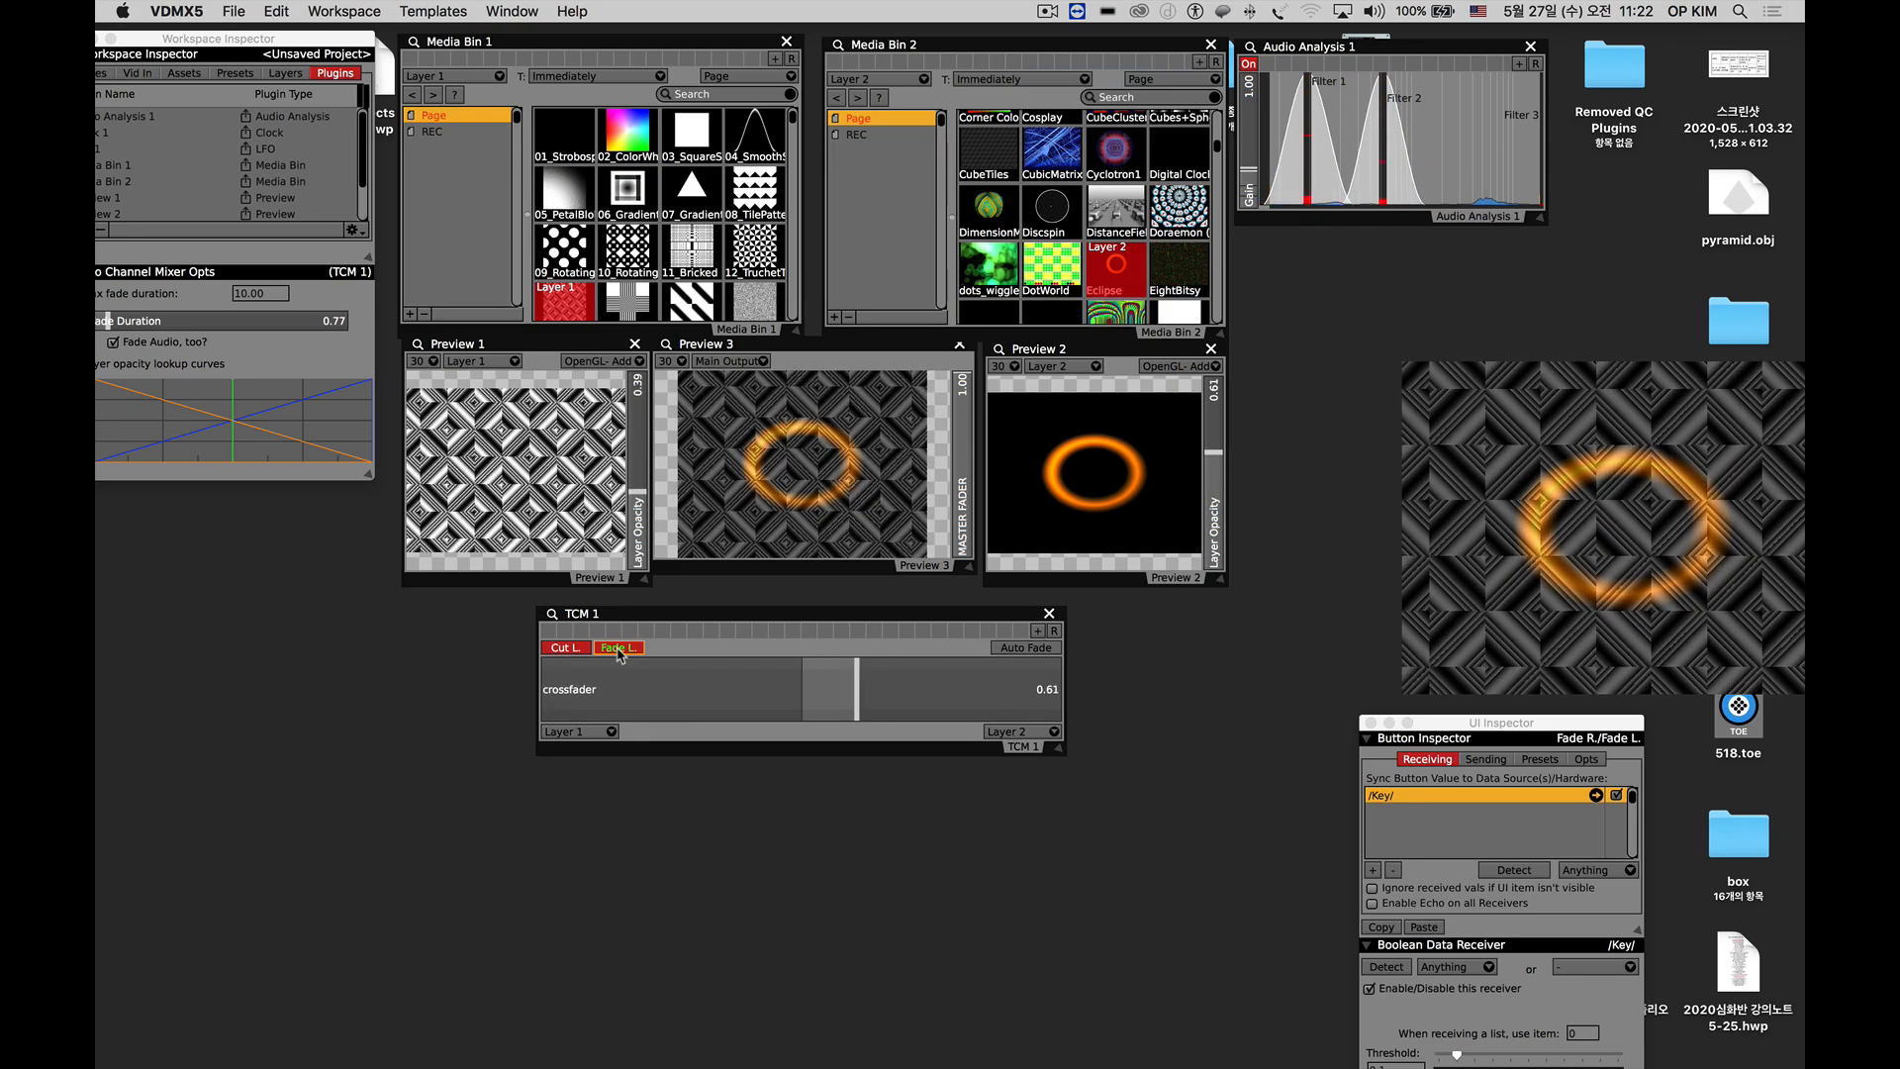
click(617, 648)
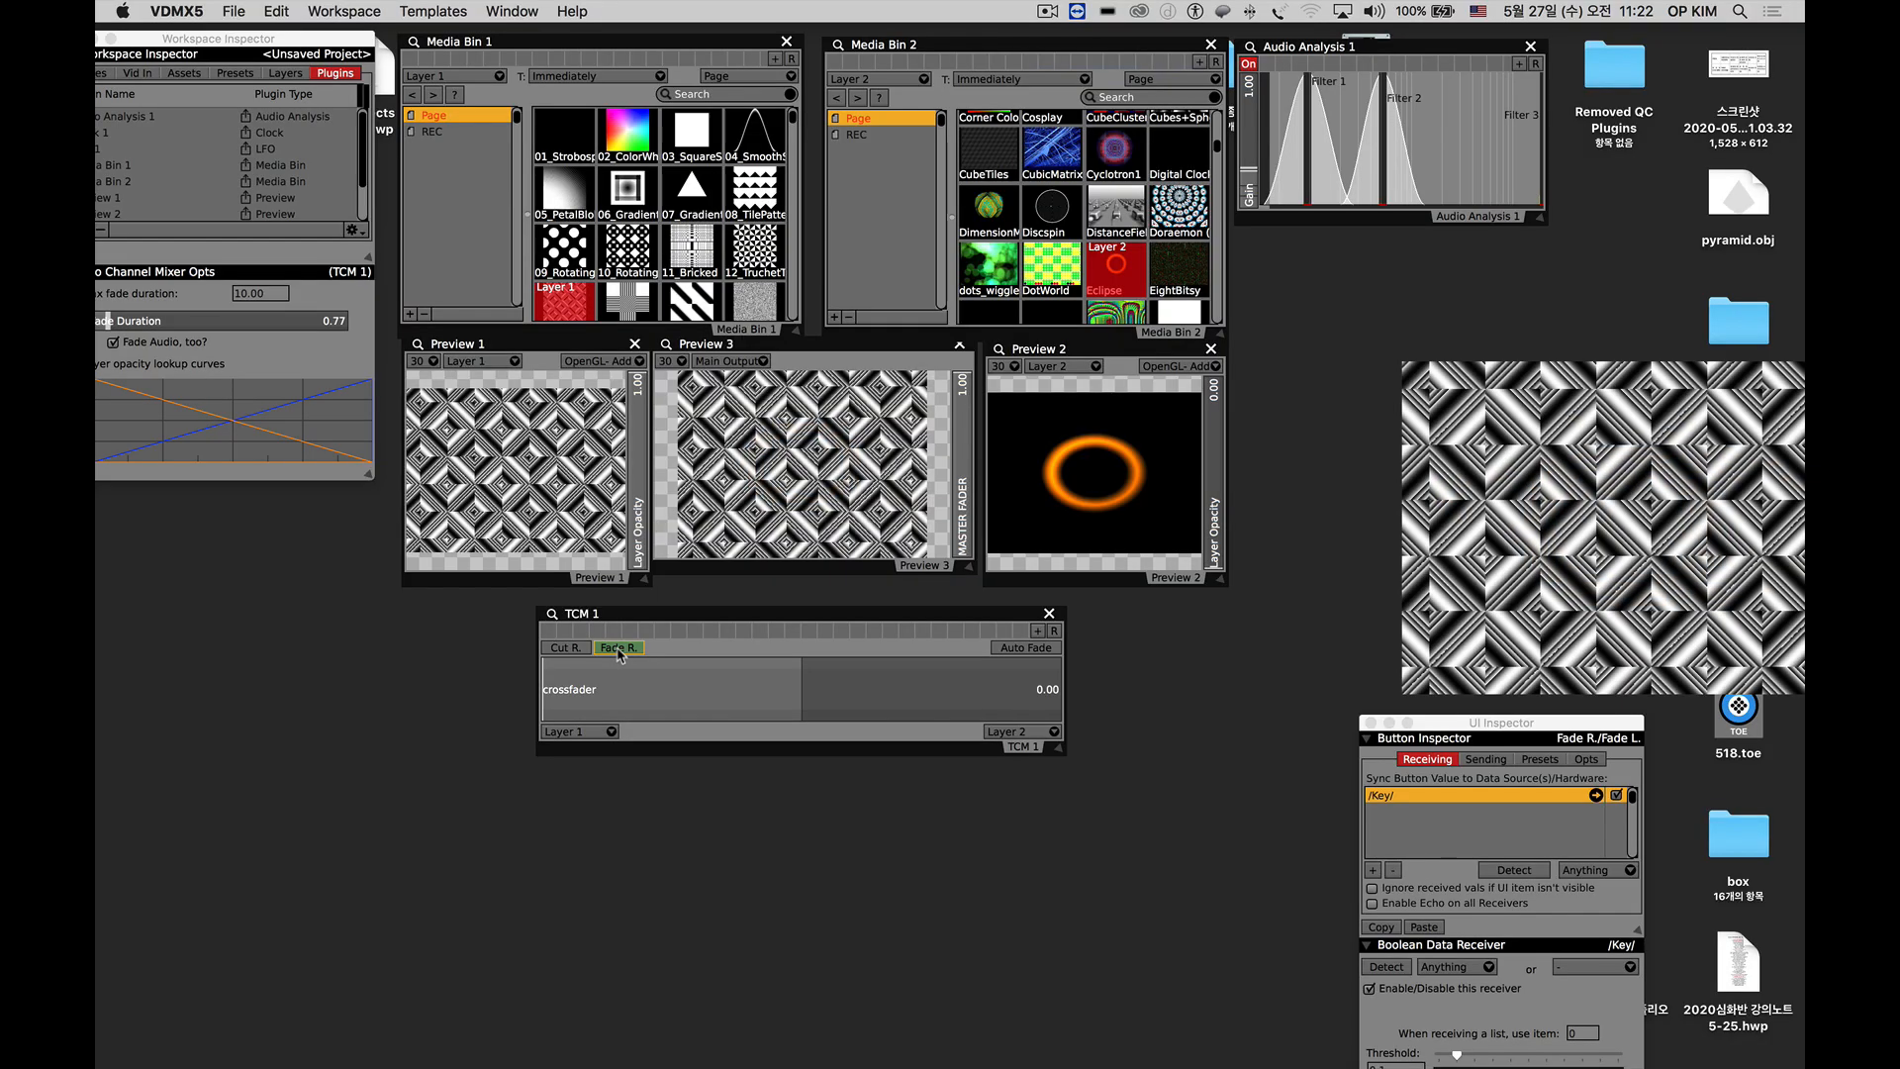
click(618, 648)
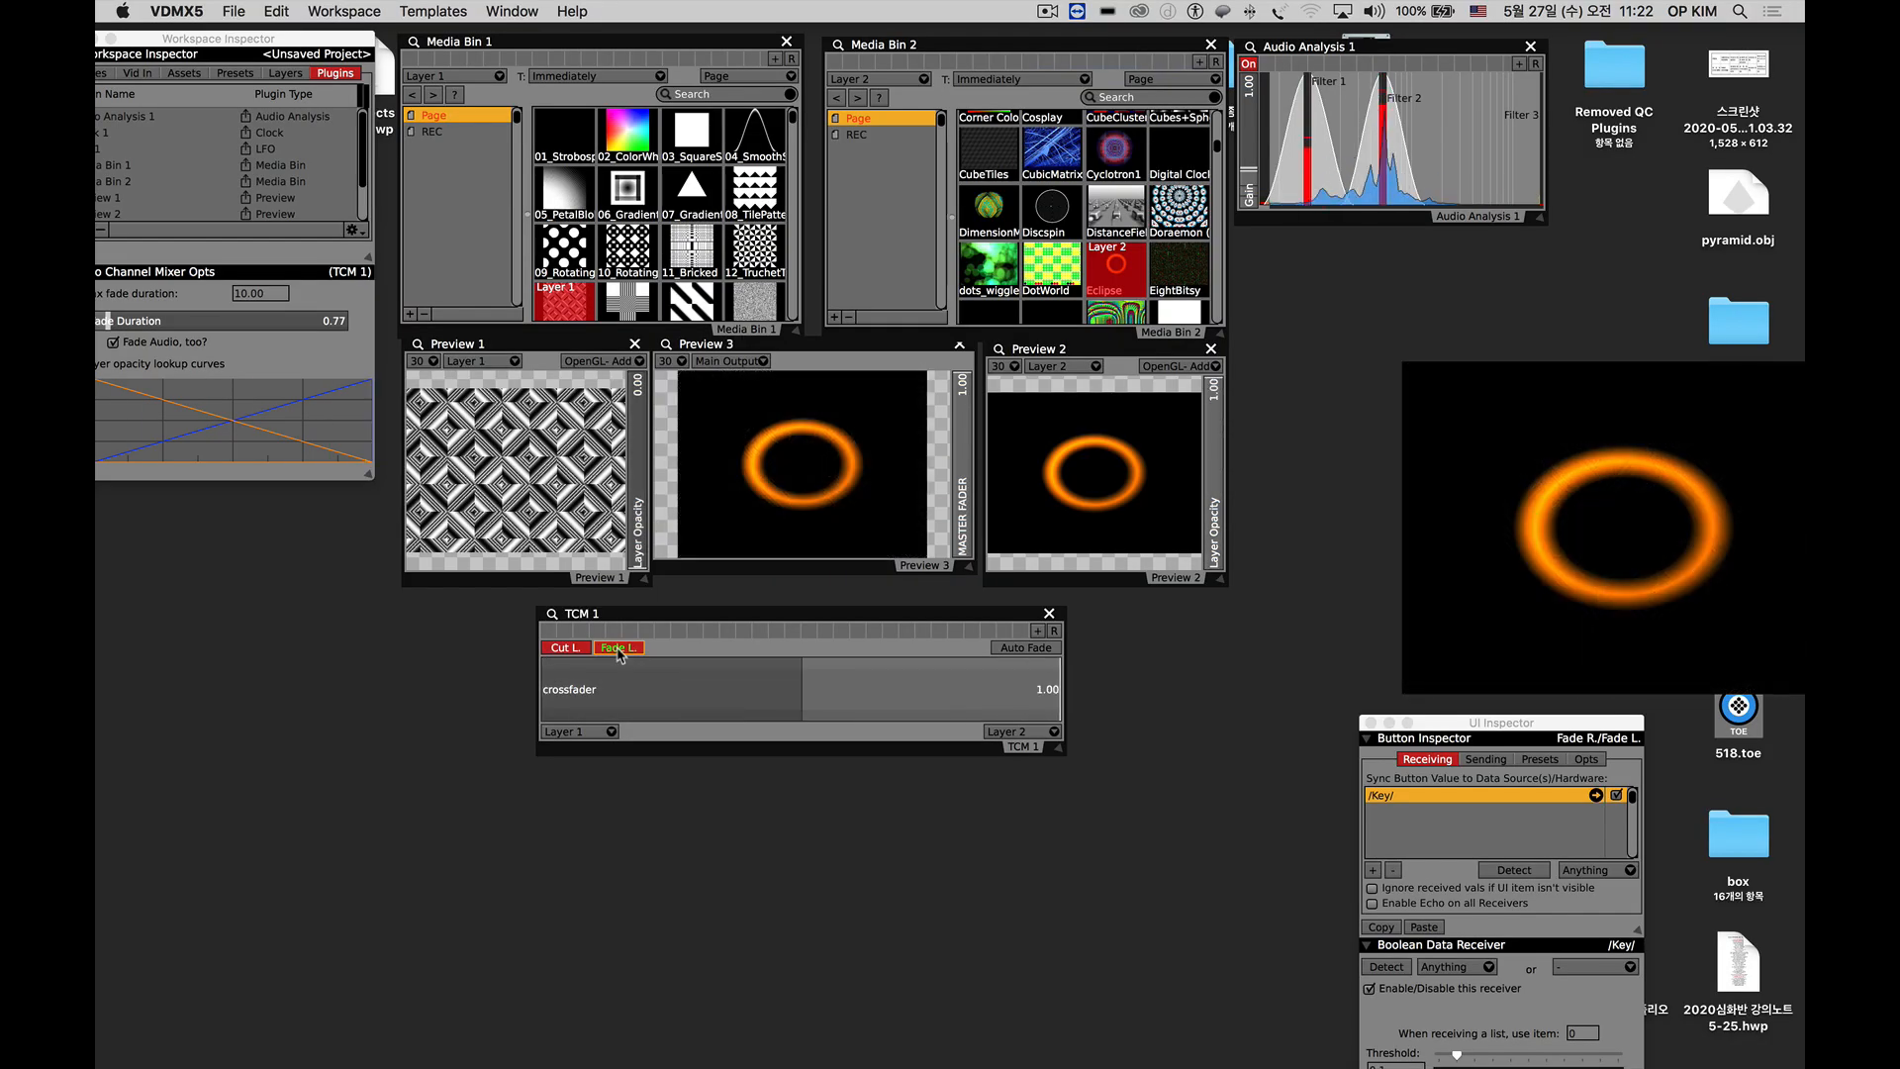
Switch Layer 1 to 02_ColorWh… and nudge the Preview 1 and Media Bin 2 windows into line.
drag(465, 348, 462, 348)
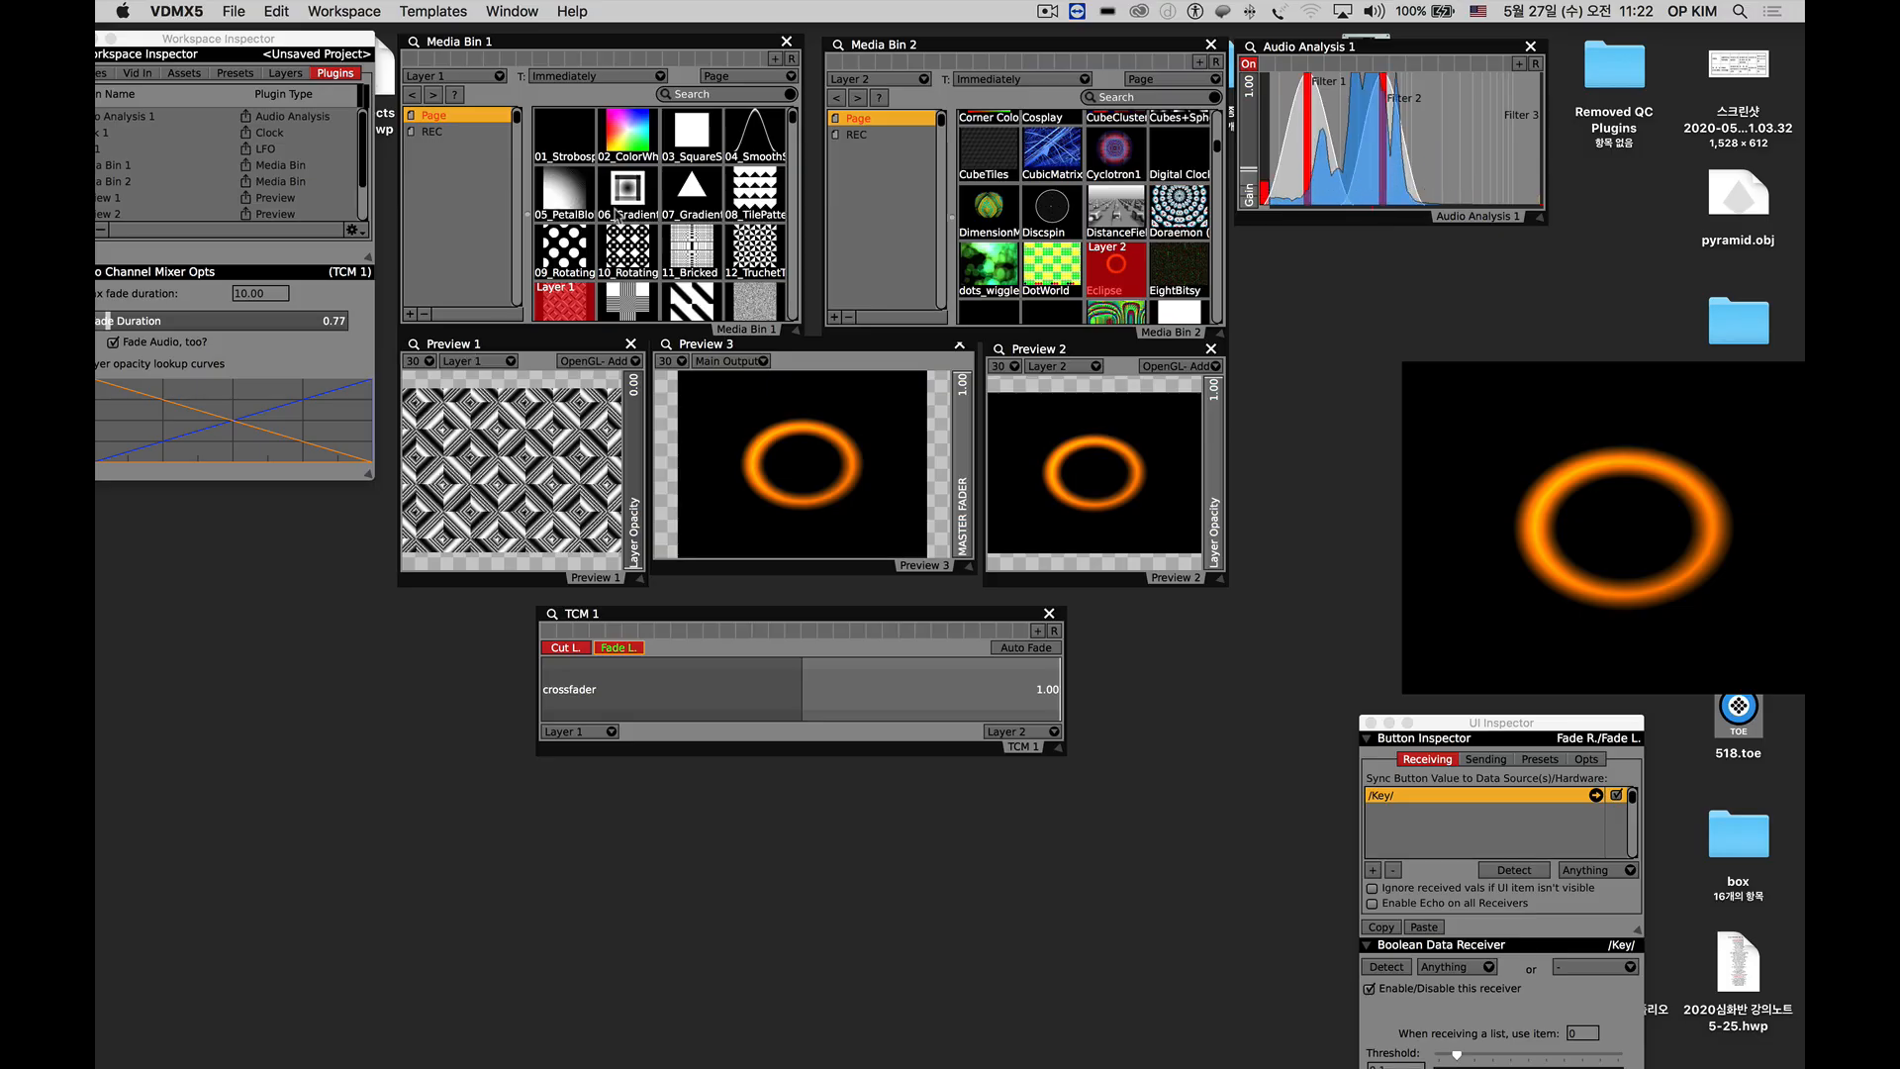
click(620, 141)
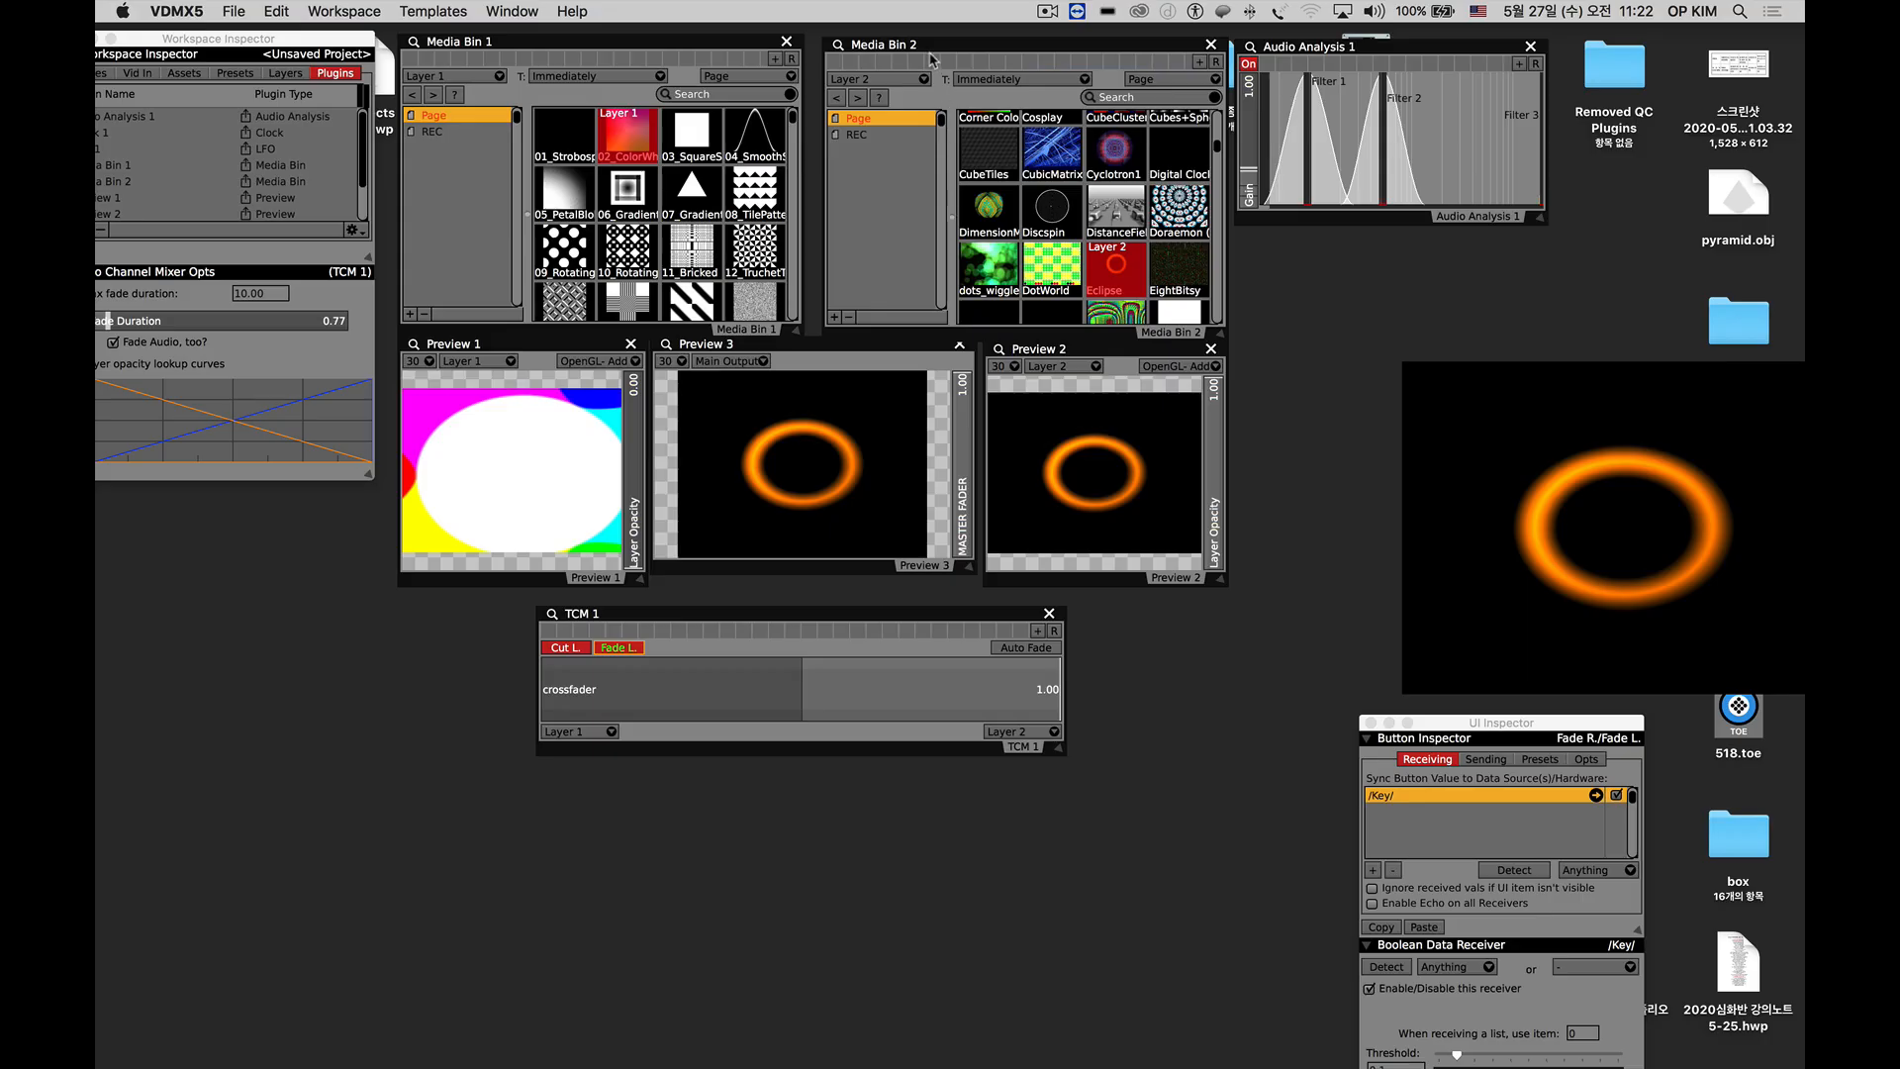
drag(927, 45, 920, 43)
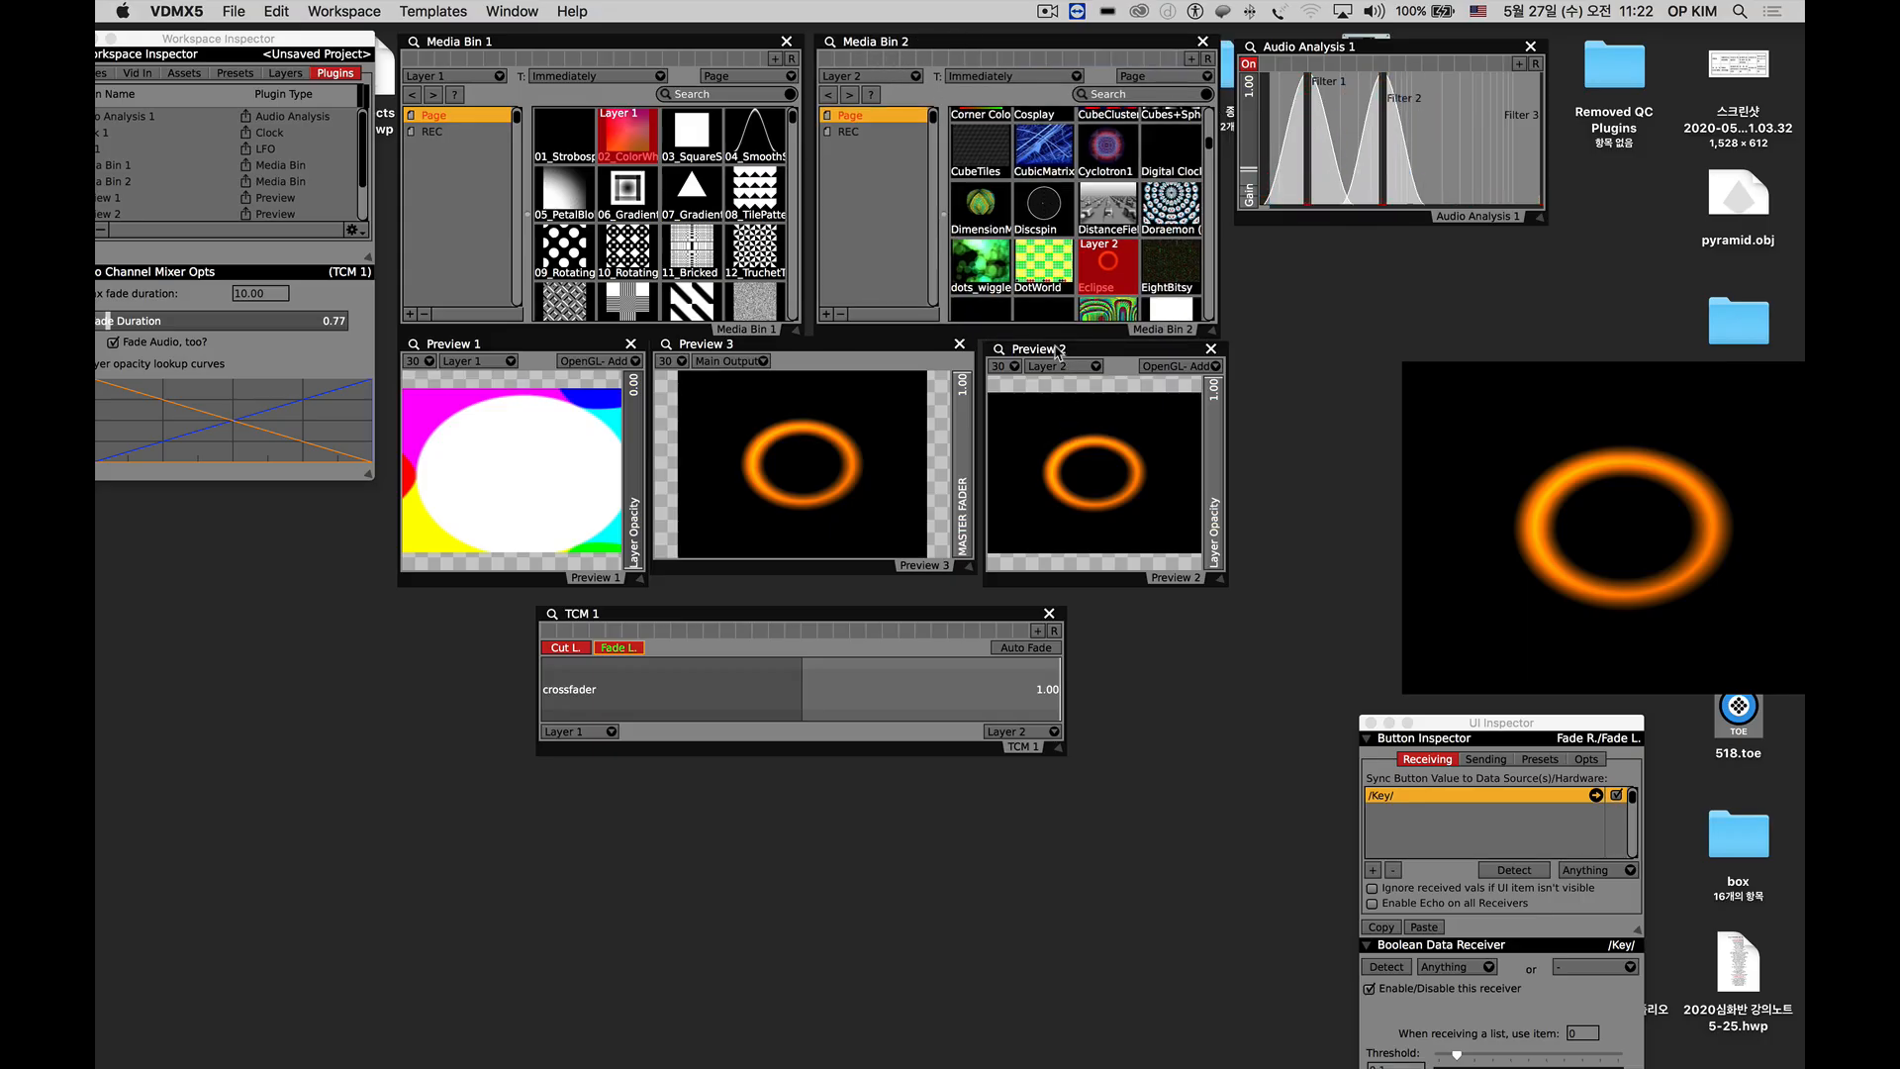
Switch Layer 2 to DotWorld and fade the main output over to Layer 1.
click(1046, 262)
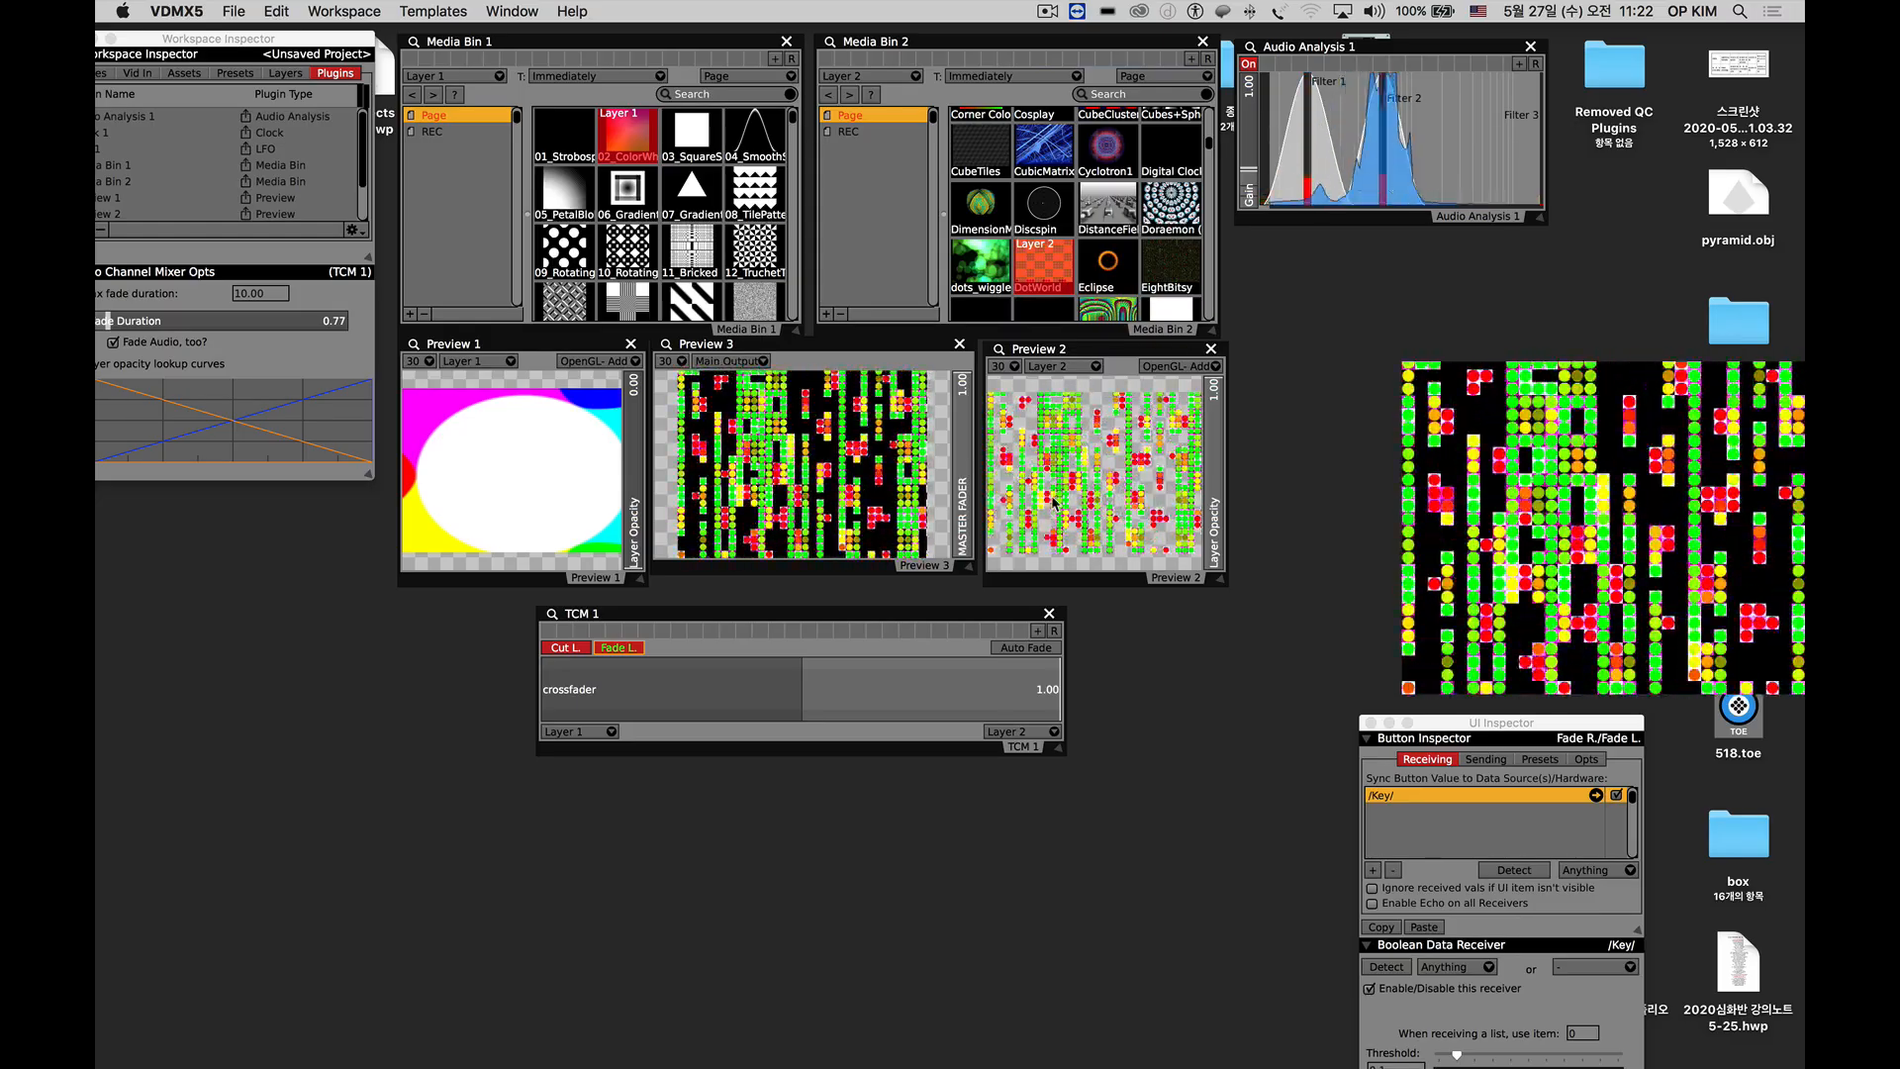
key(space)
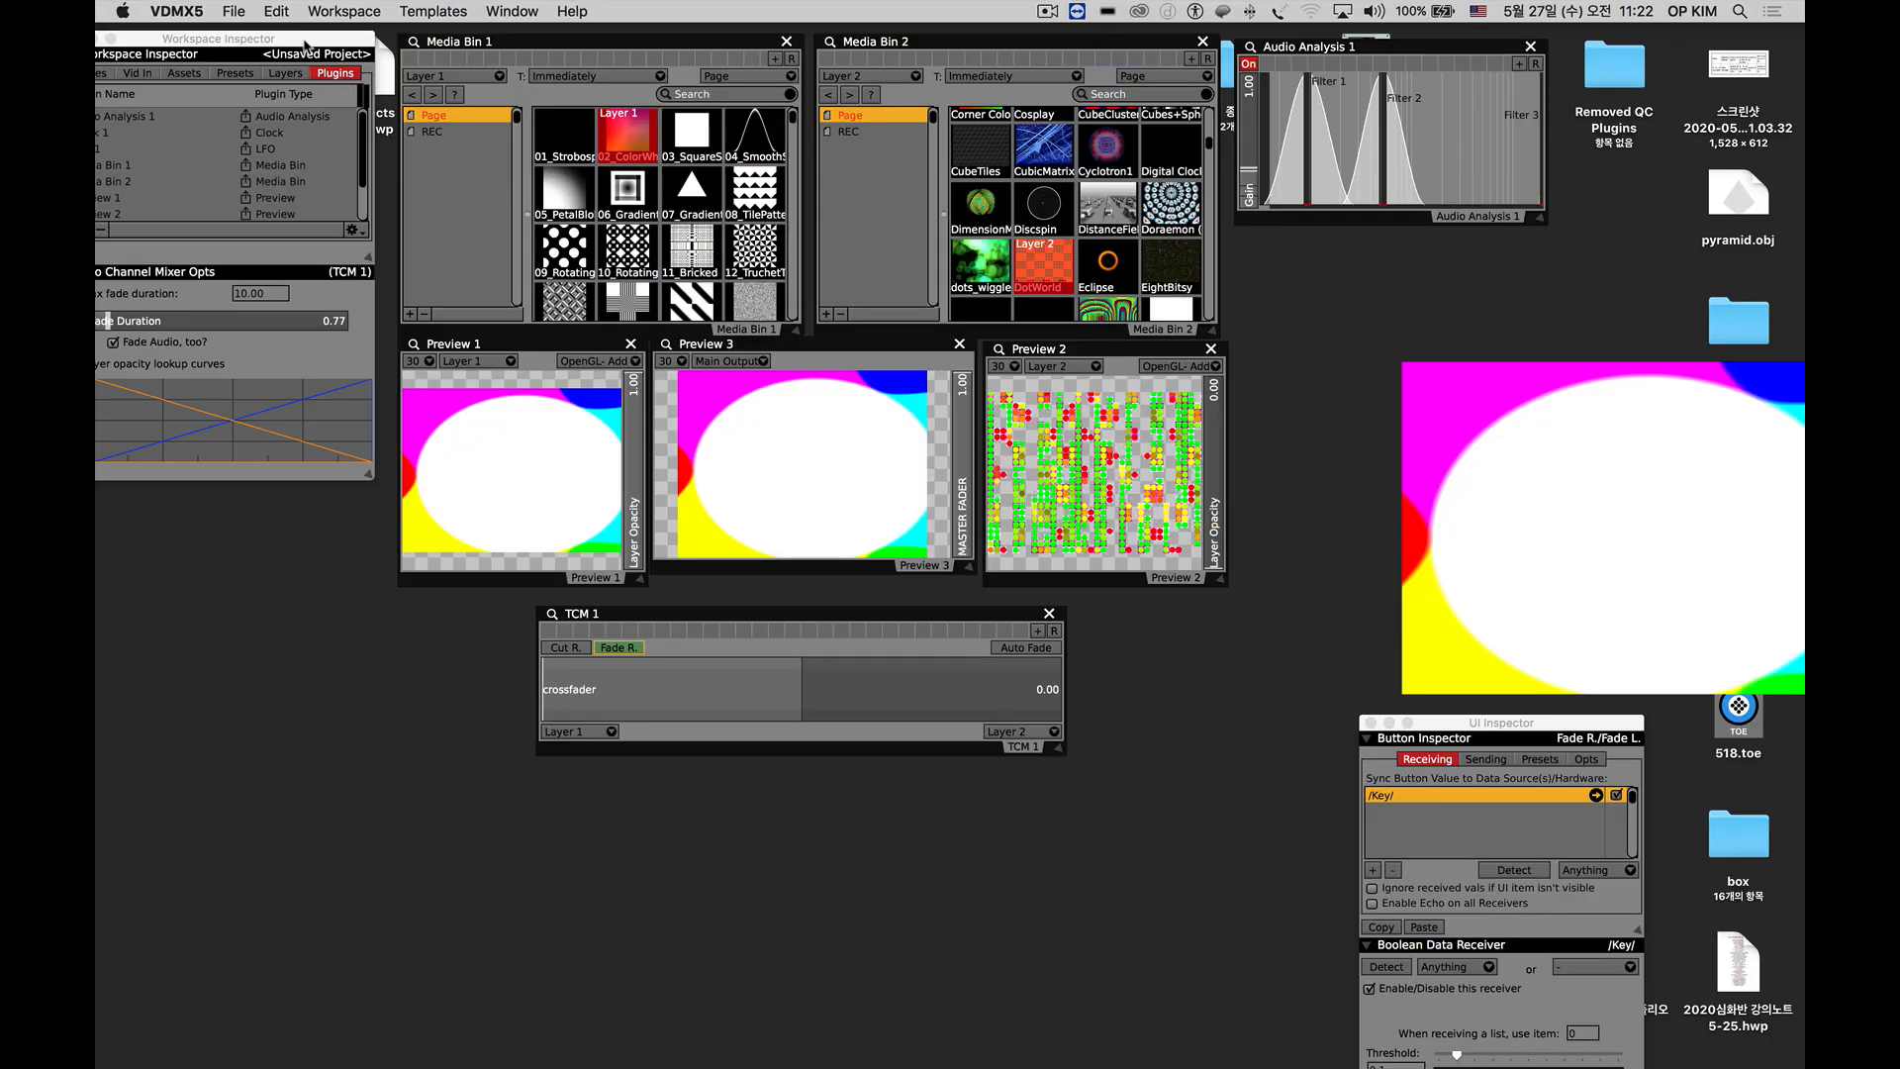
Bring the Workspace Inspector back into full view and check the addable plugins for Step Sequencer.
drag(219, 39, 273, 37)
click(128, 230)
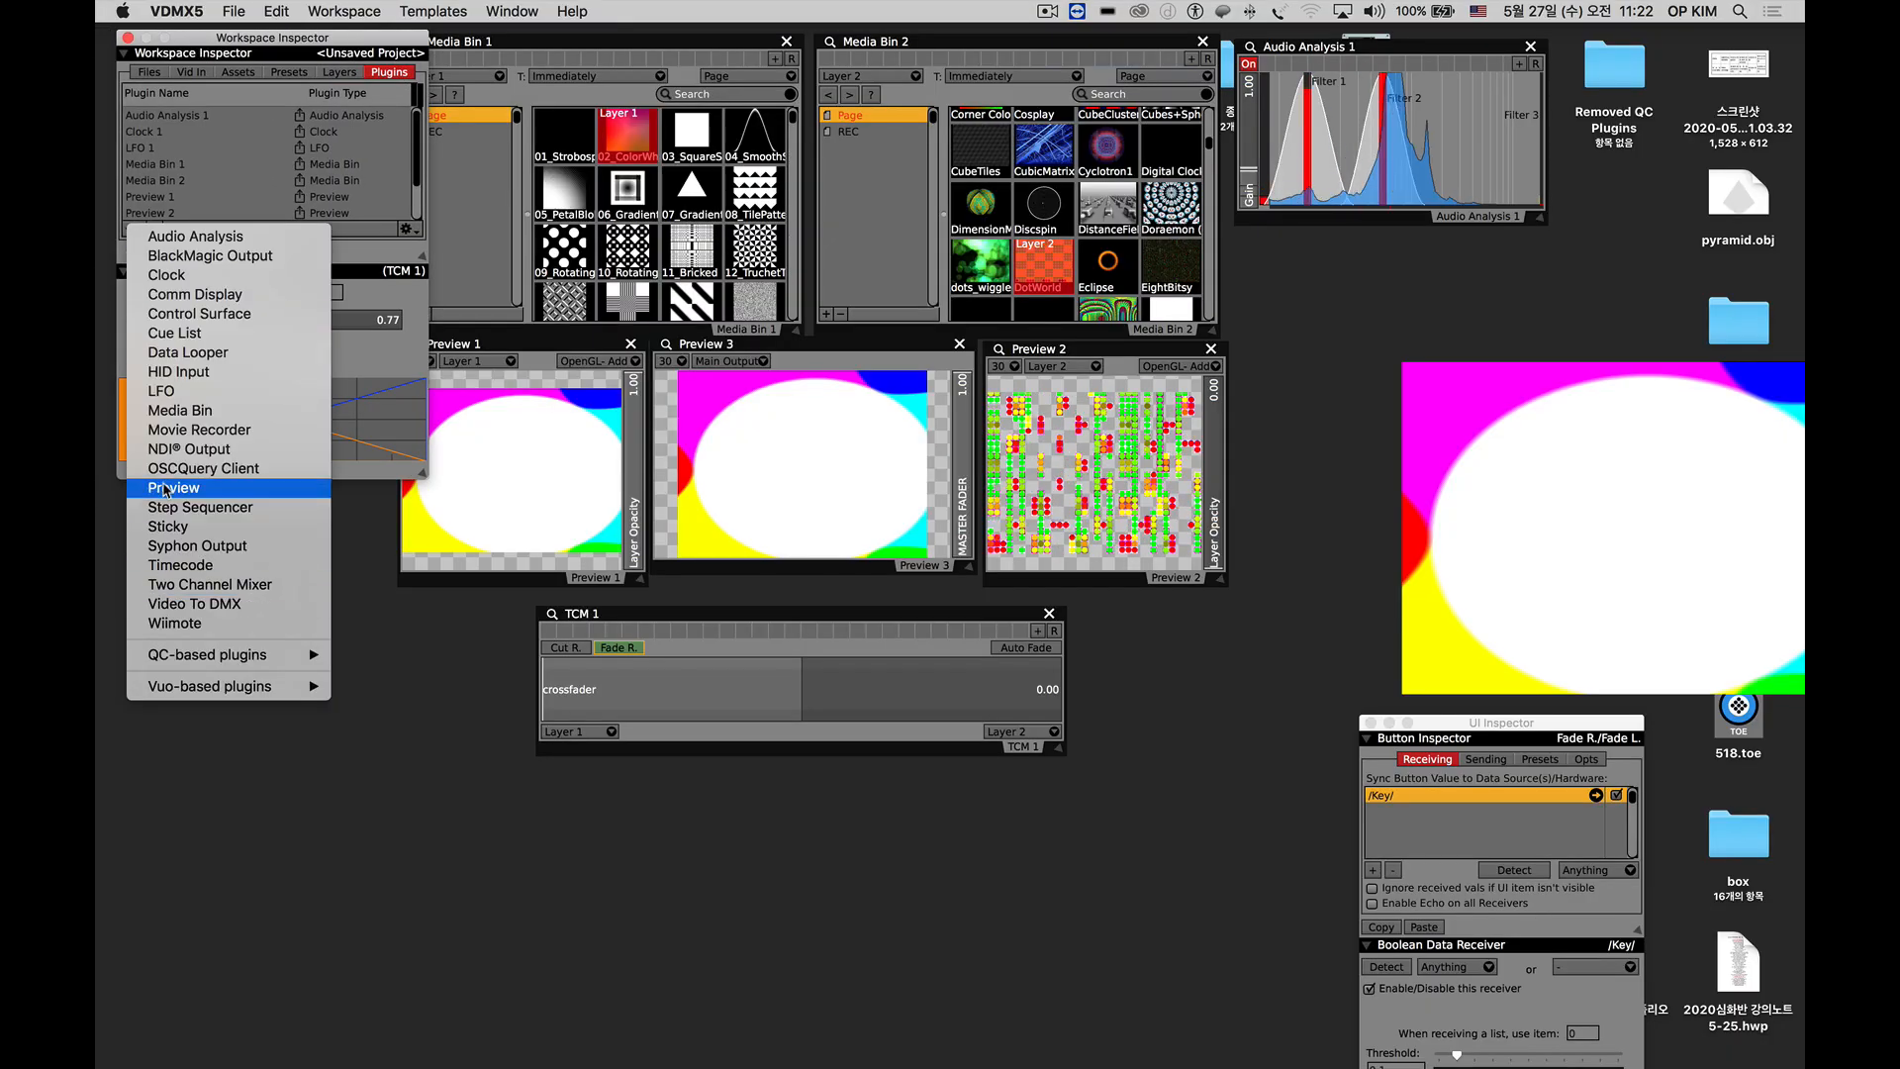
click(288, 506)
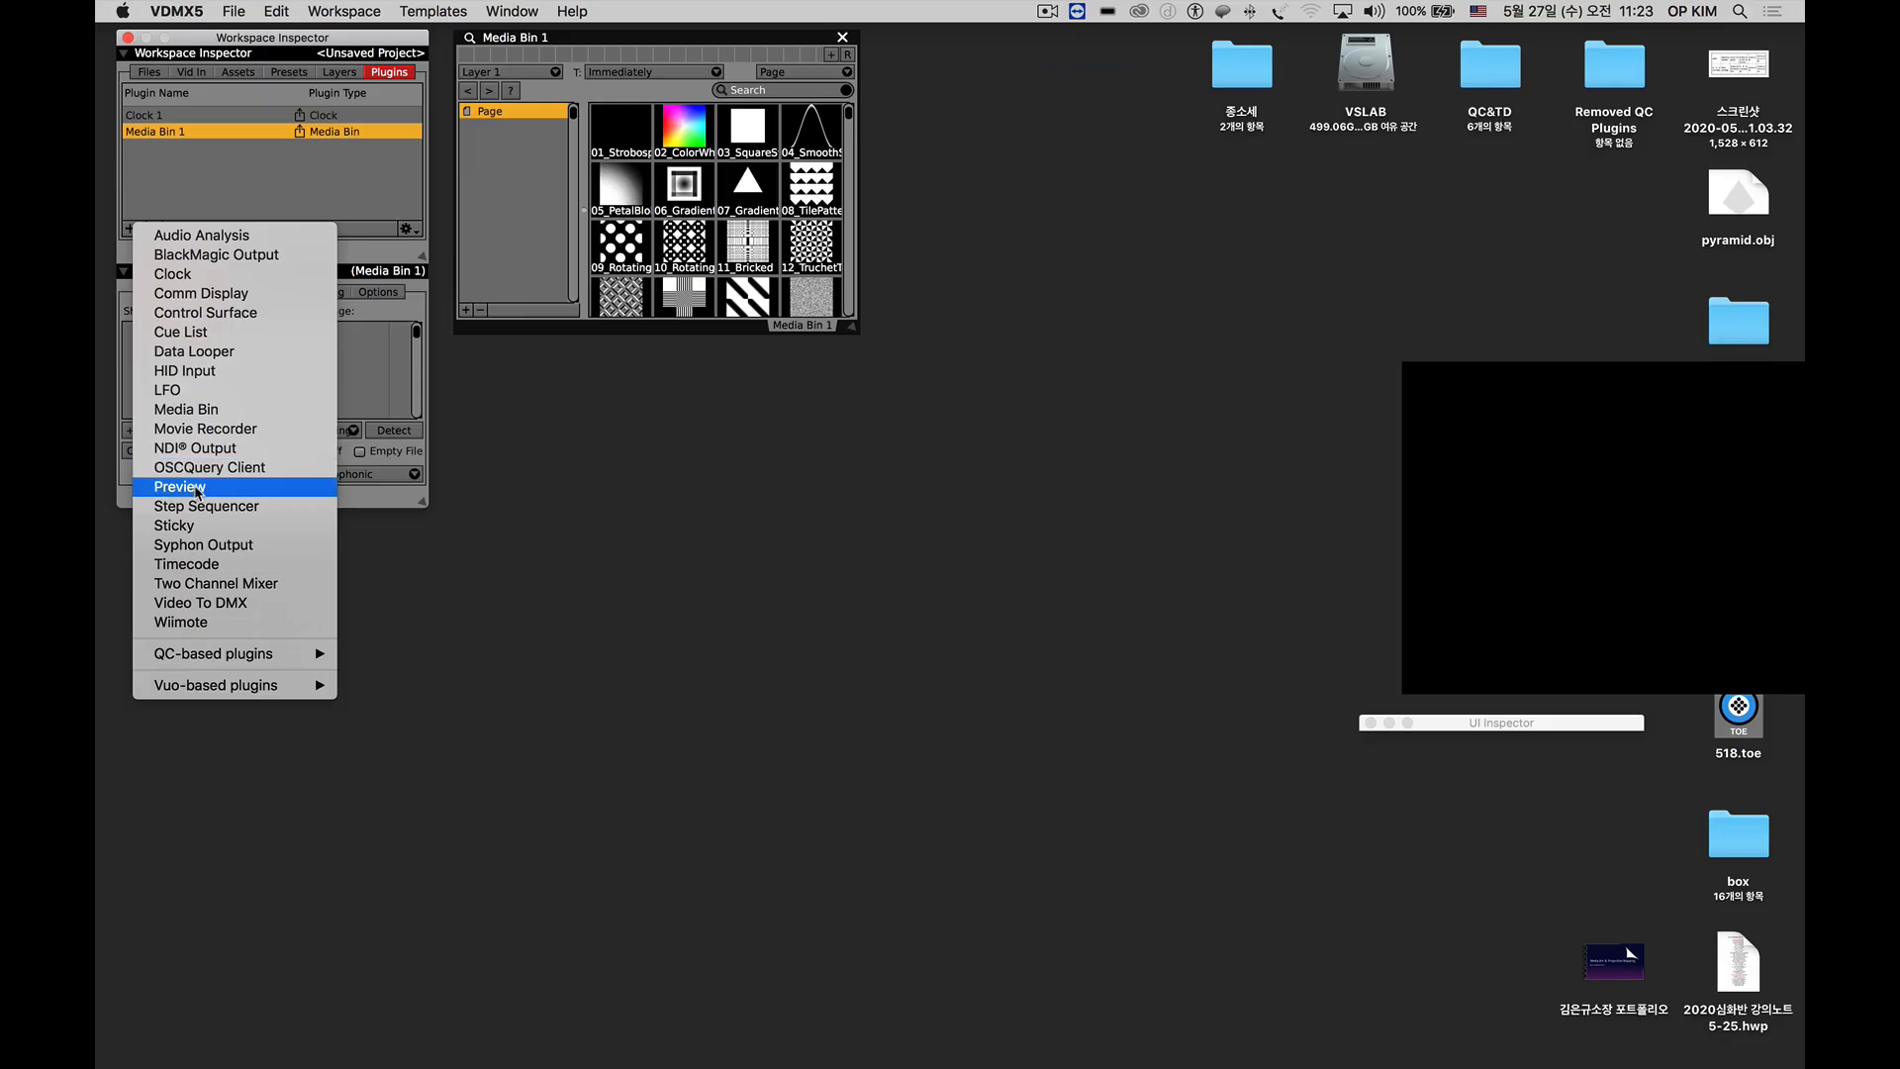
Add an LFO plugin to the workspace, place it beside Media Bin 1 and widen its window.
click(834, 114)
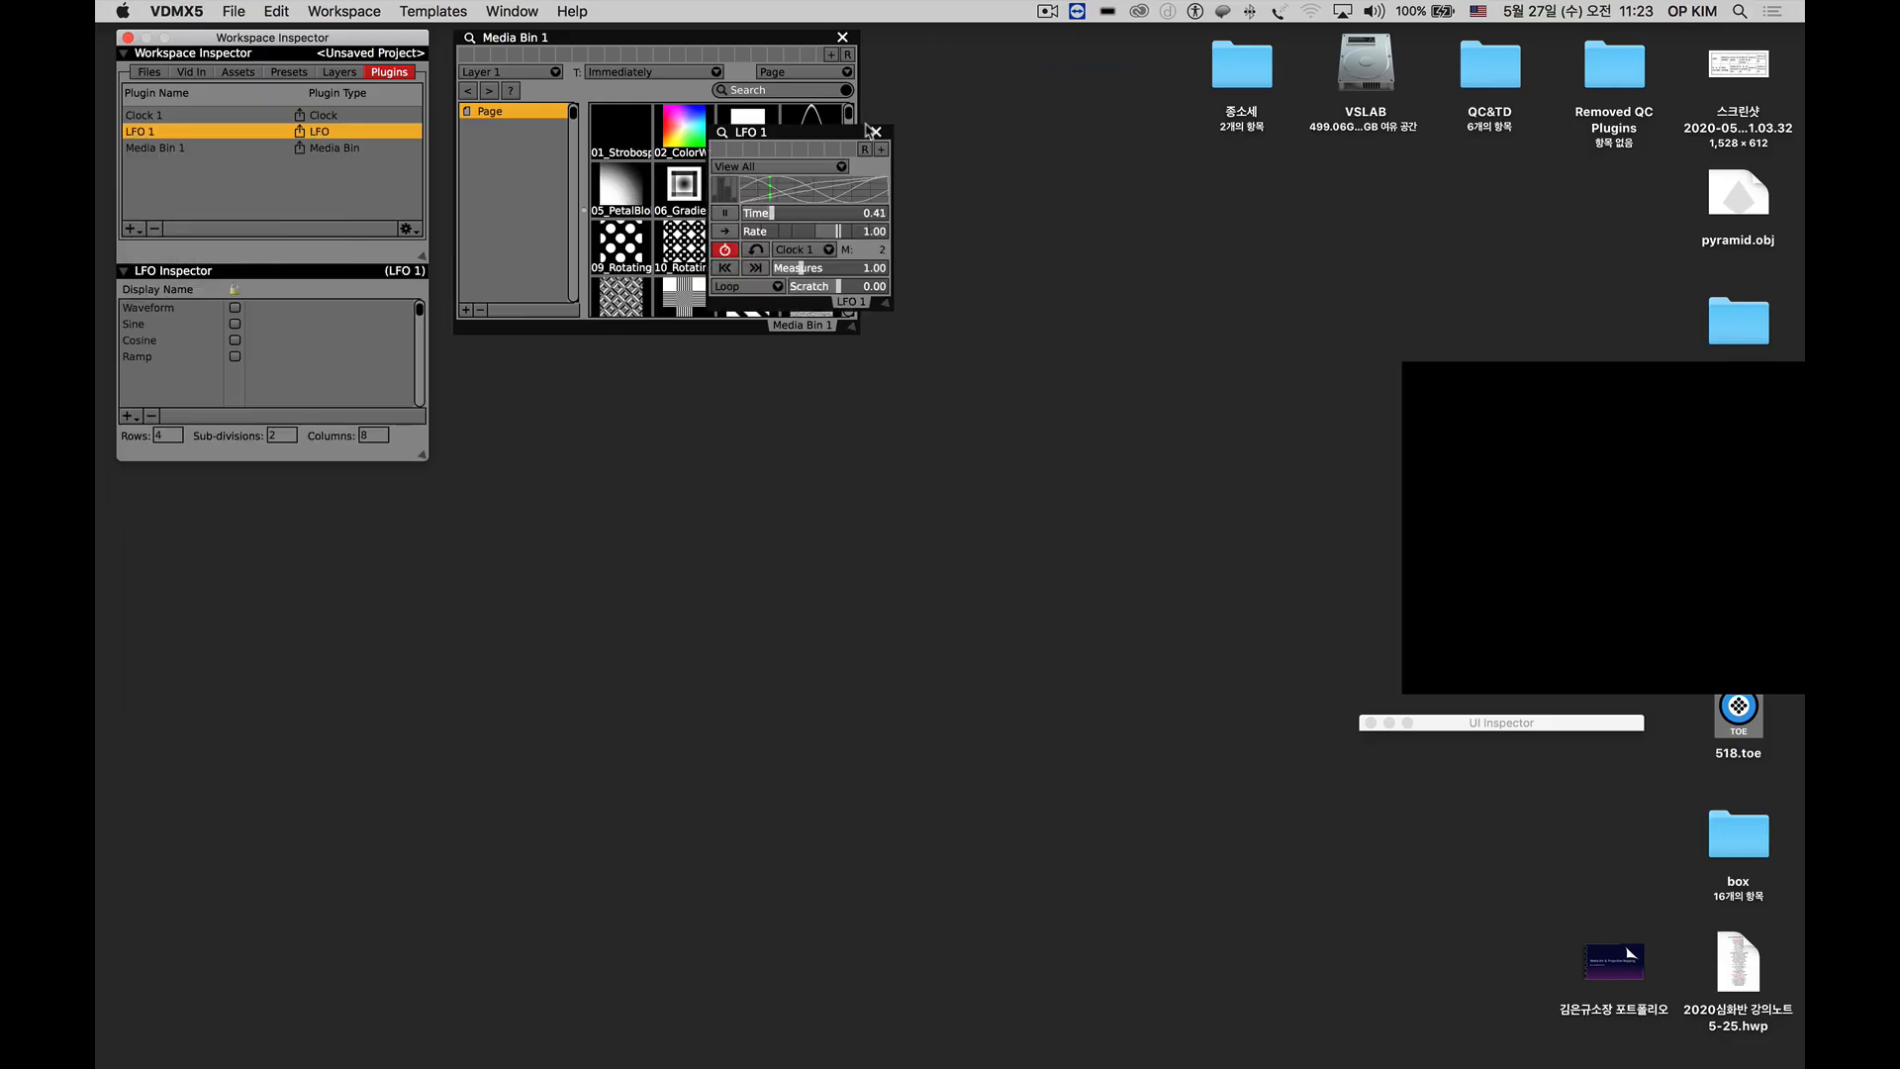
drag(839, 114, 1005, 48)
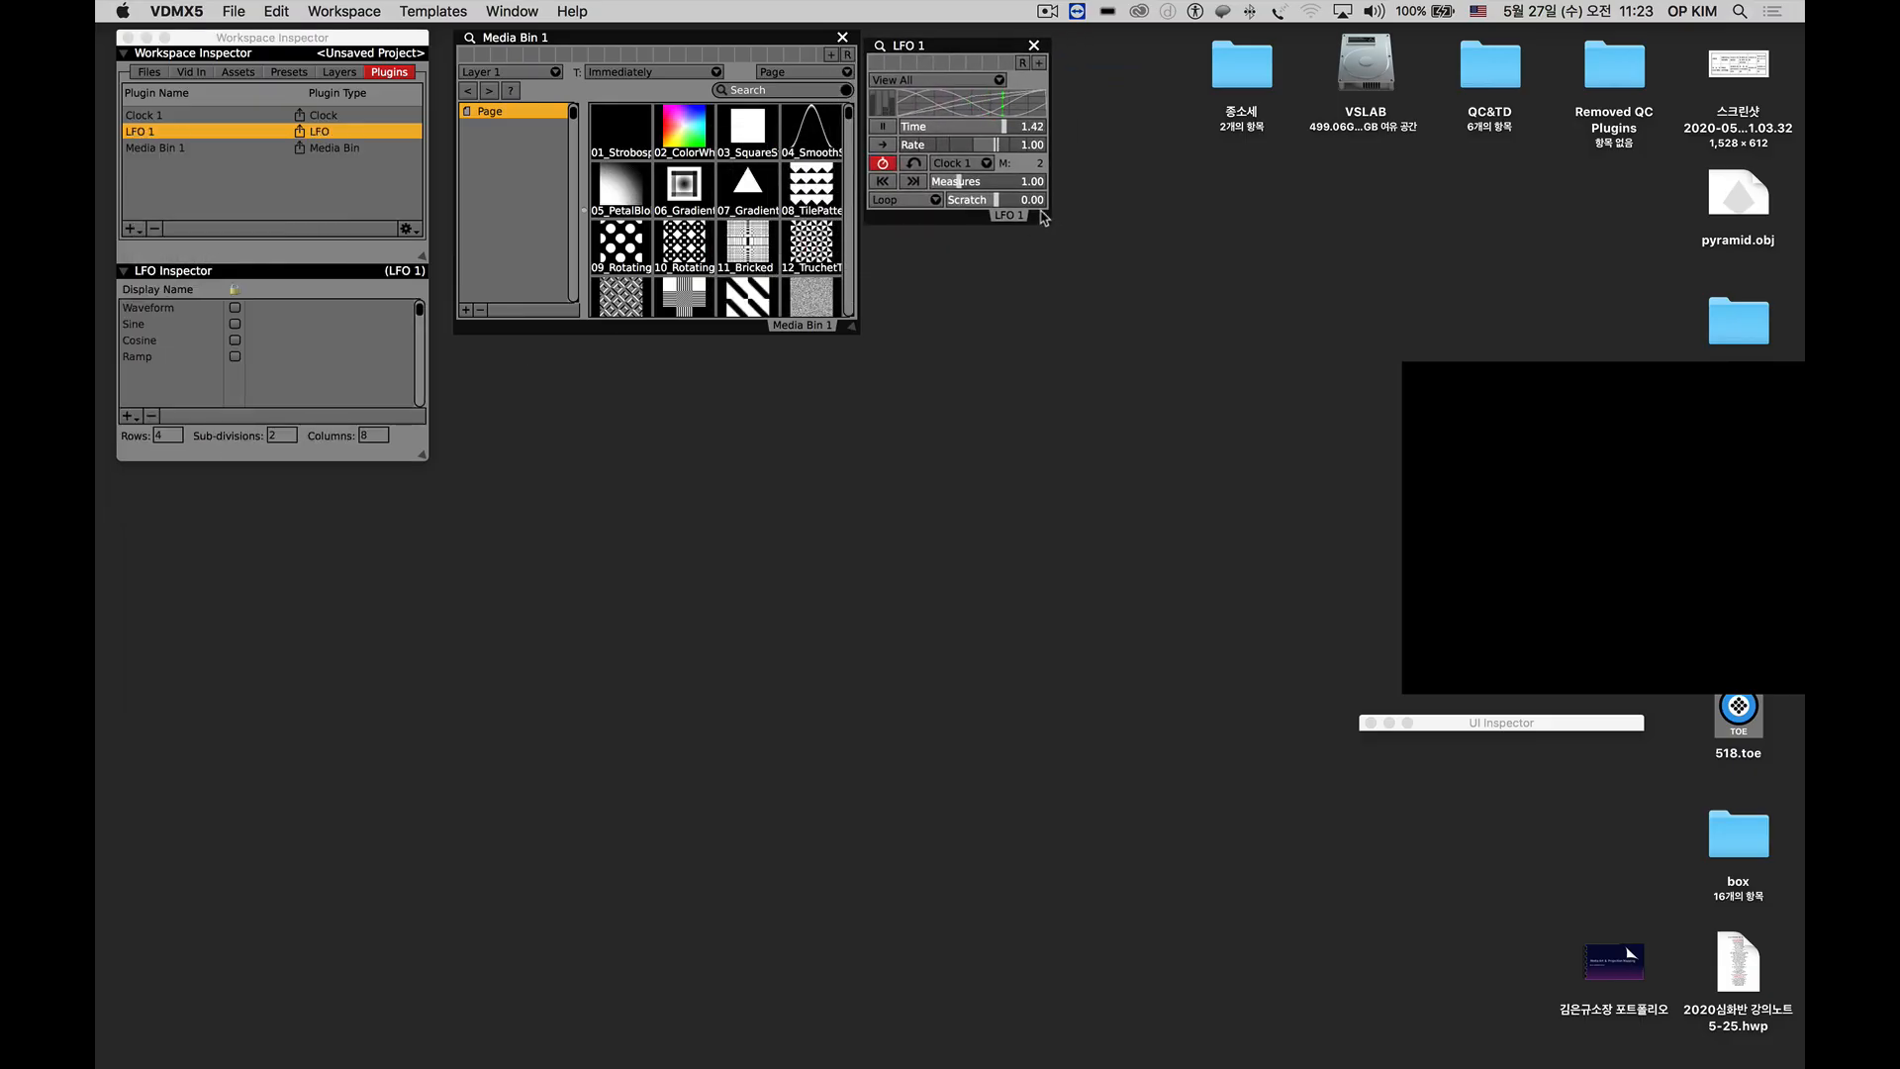
drag(1044, 216, 1339, 254)
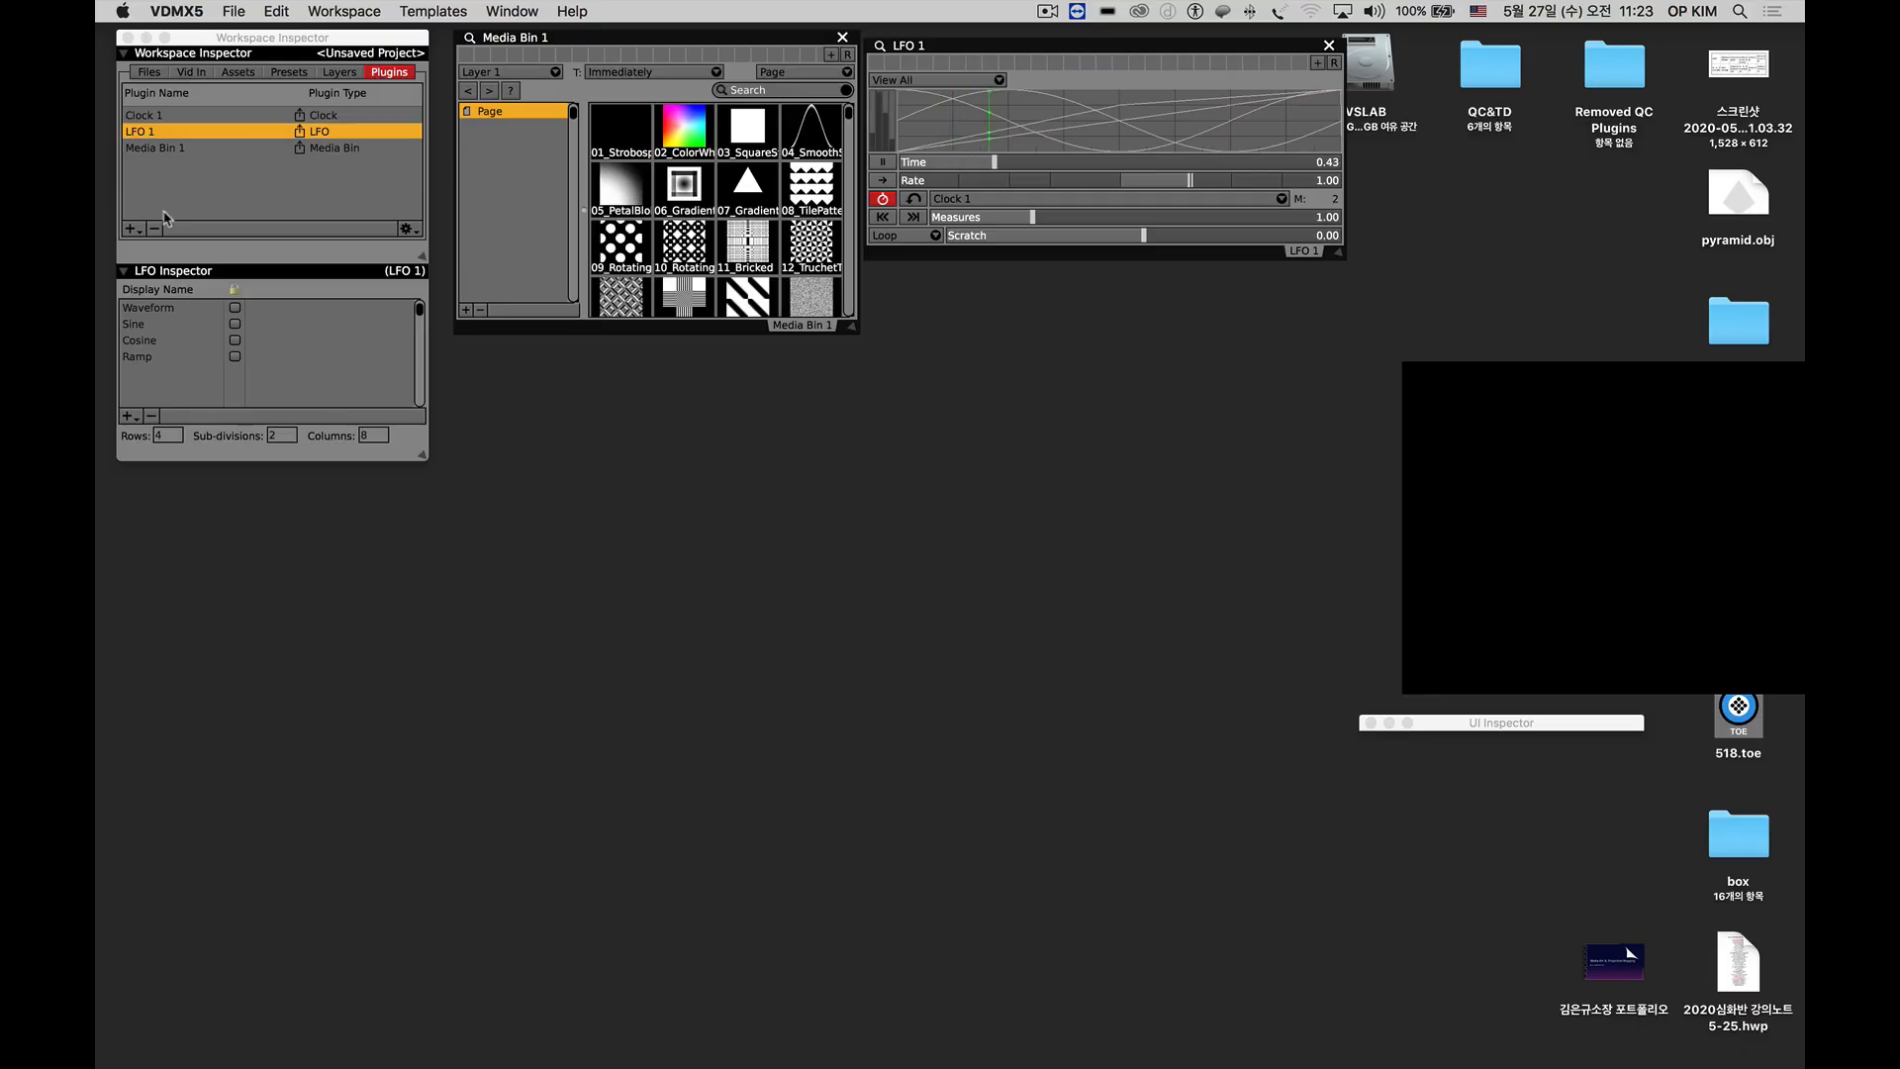
Add a Step Sequencer plugin, place it directly below LFO 1 and widen it to match.
click(131, 230)
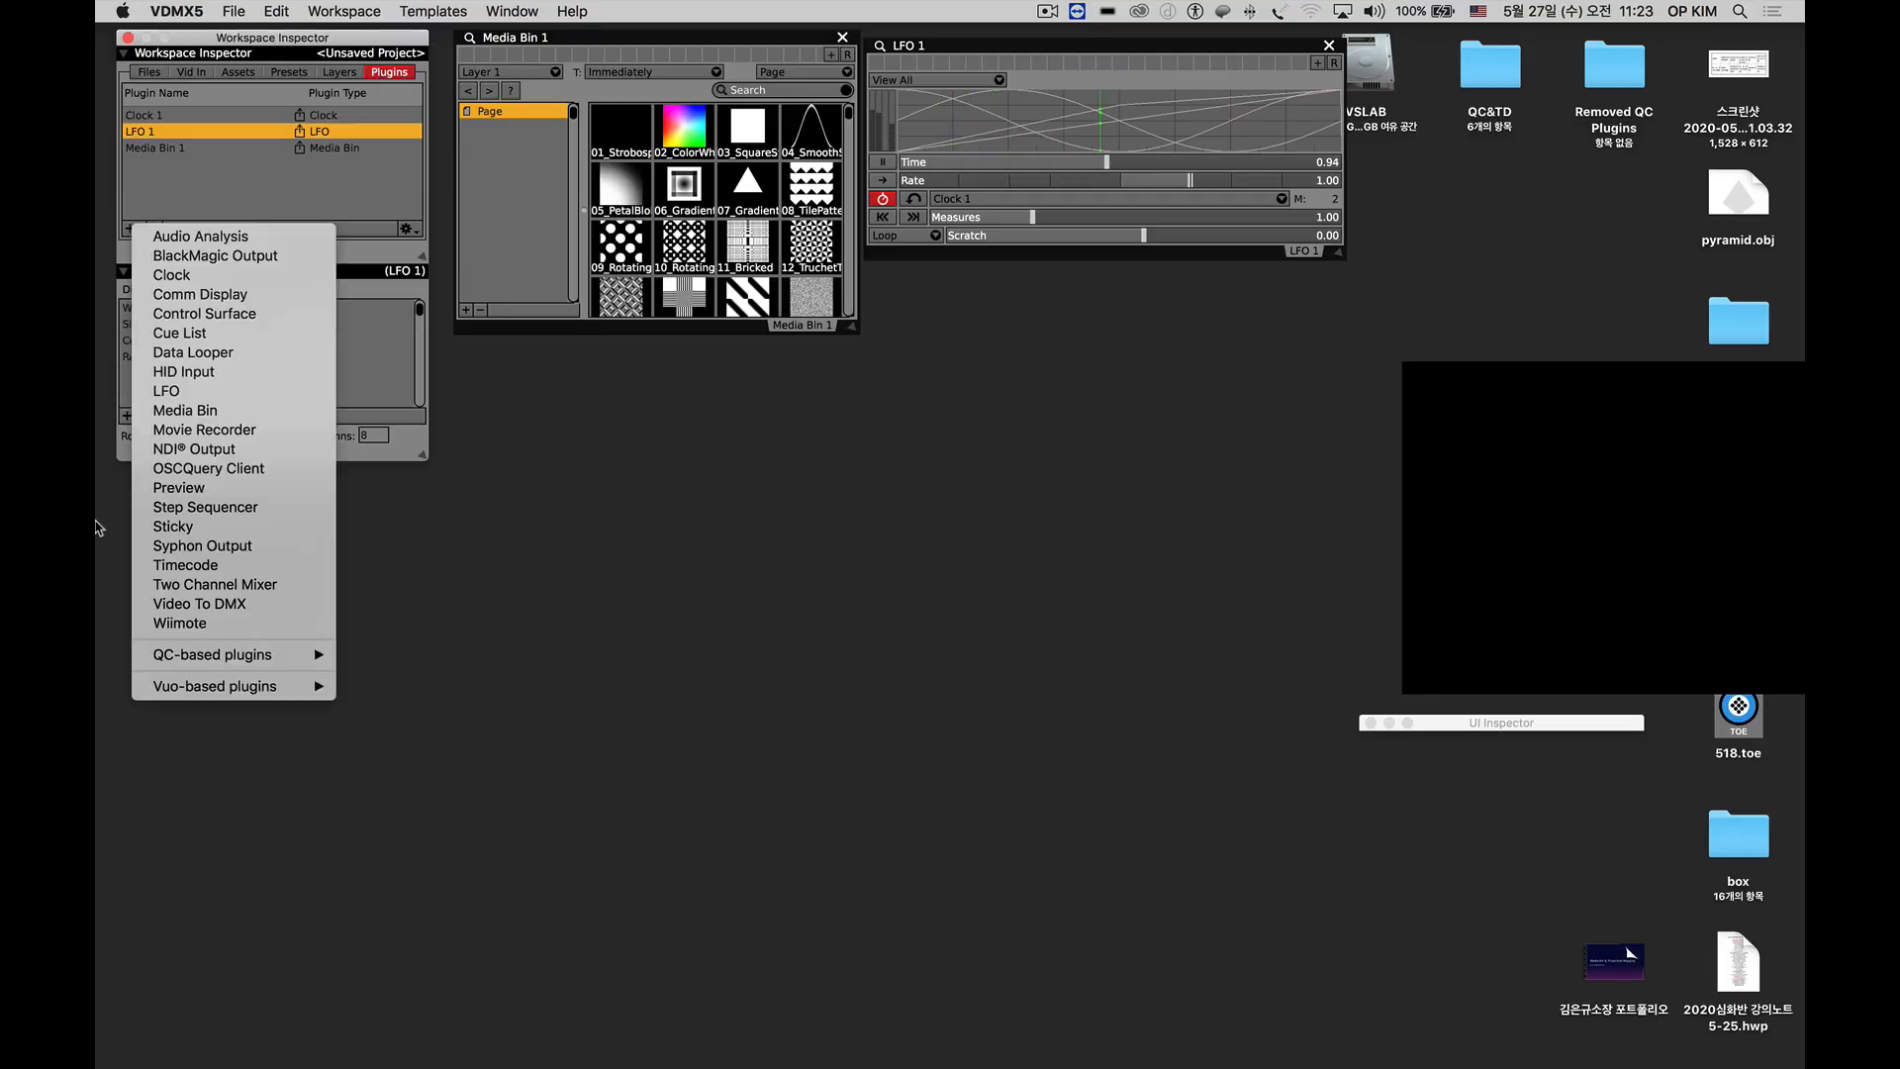
click(159, 510)
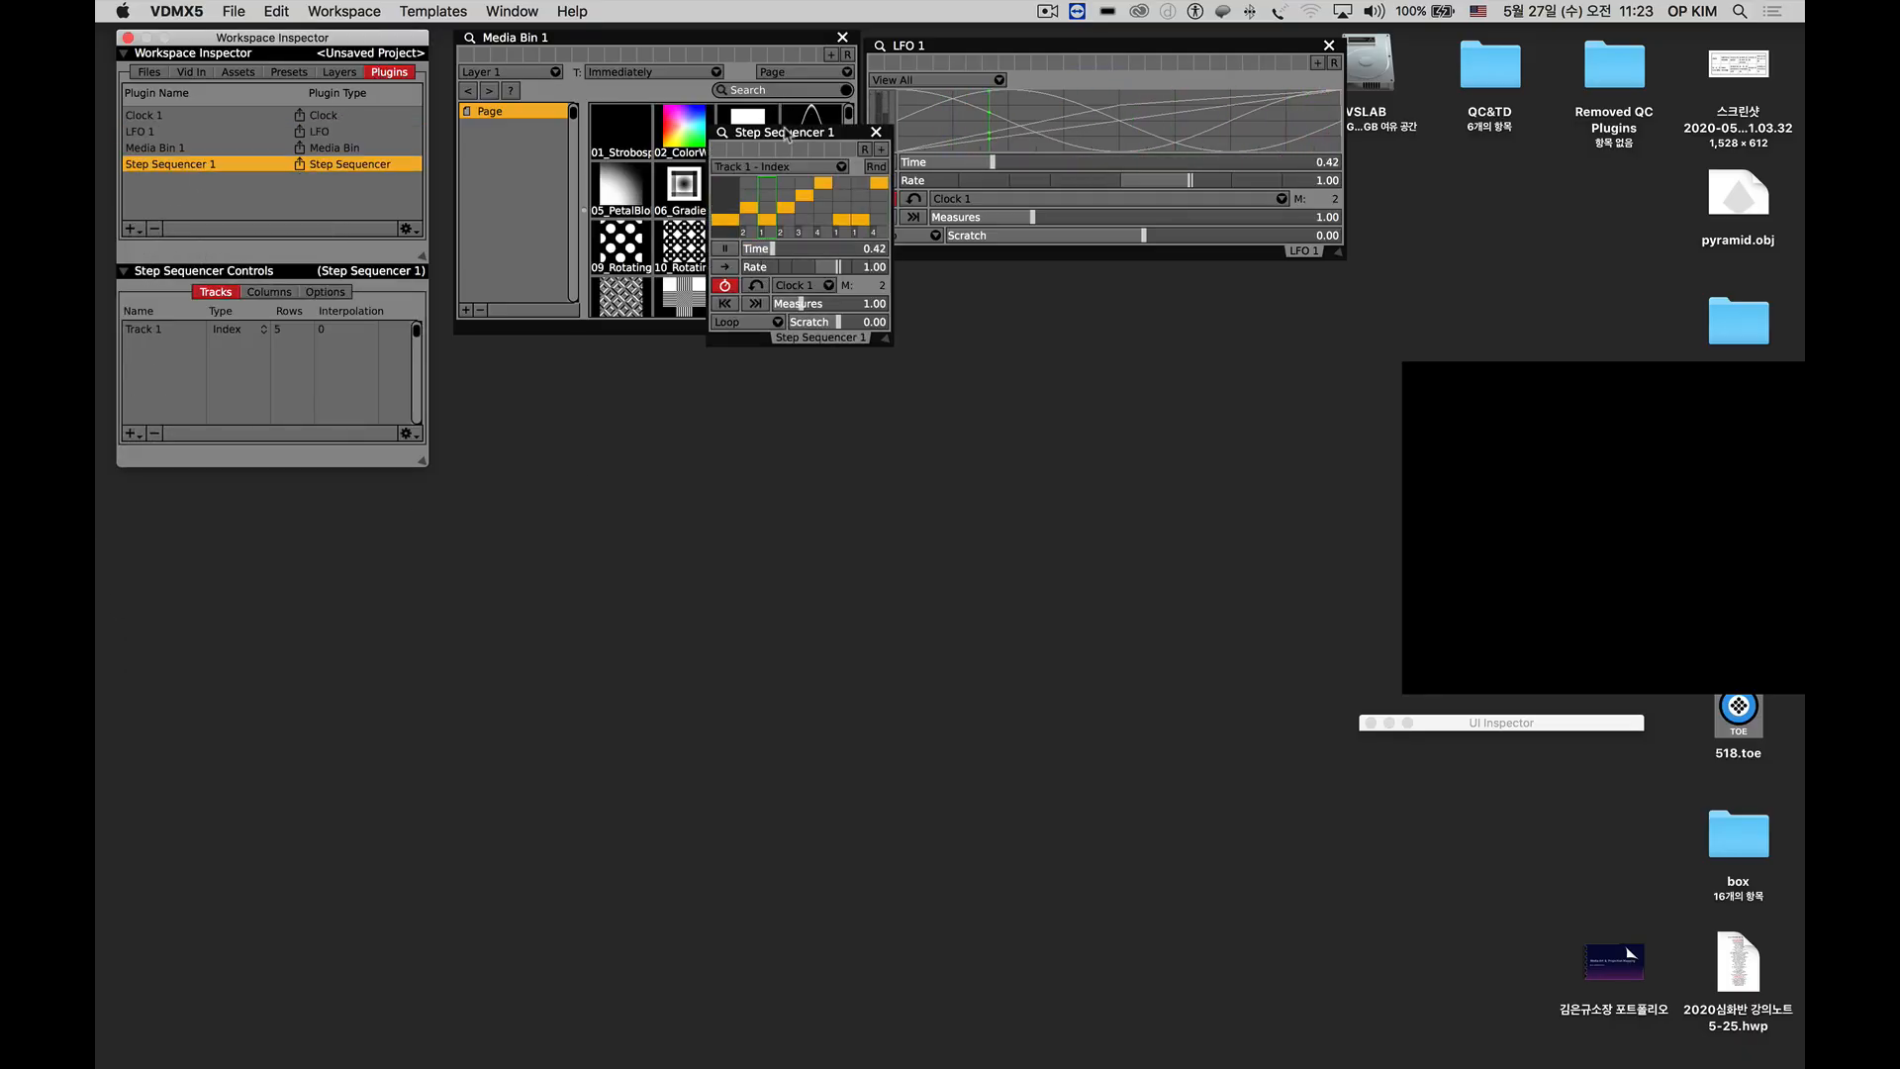
drag(786, 136, 948, 279)
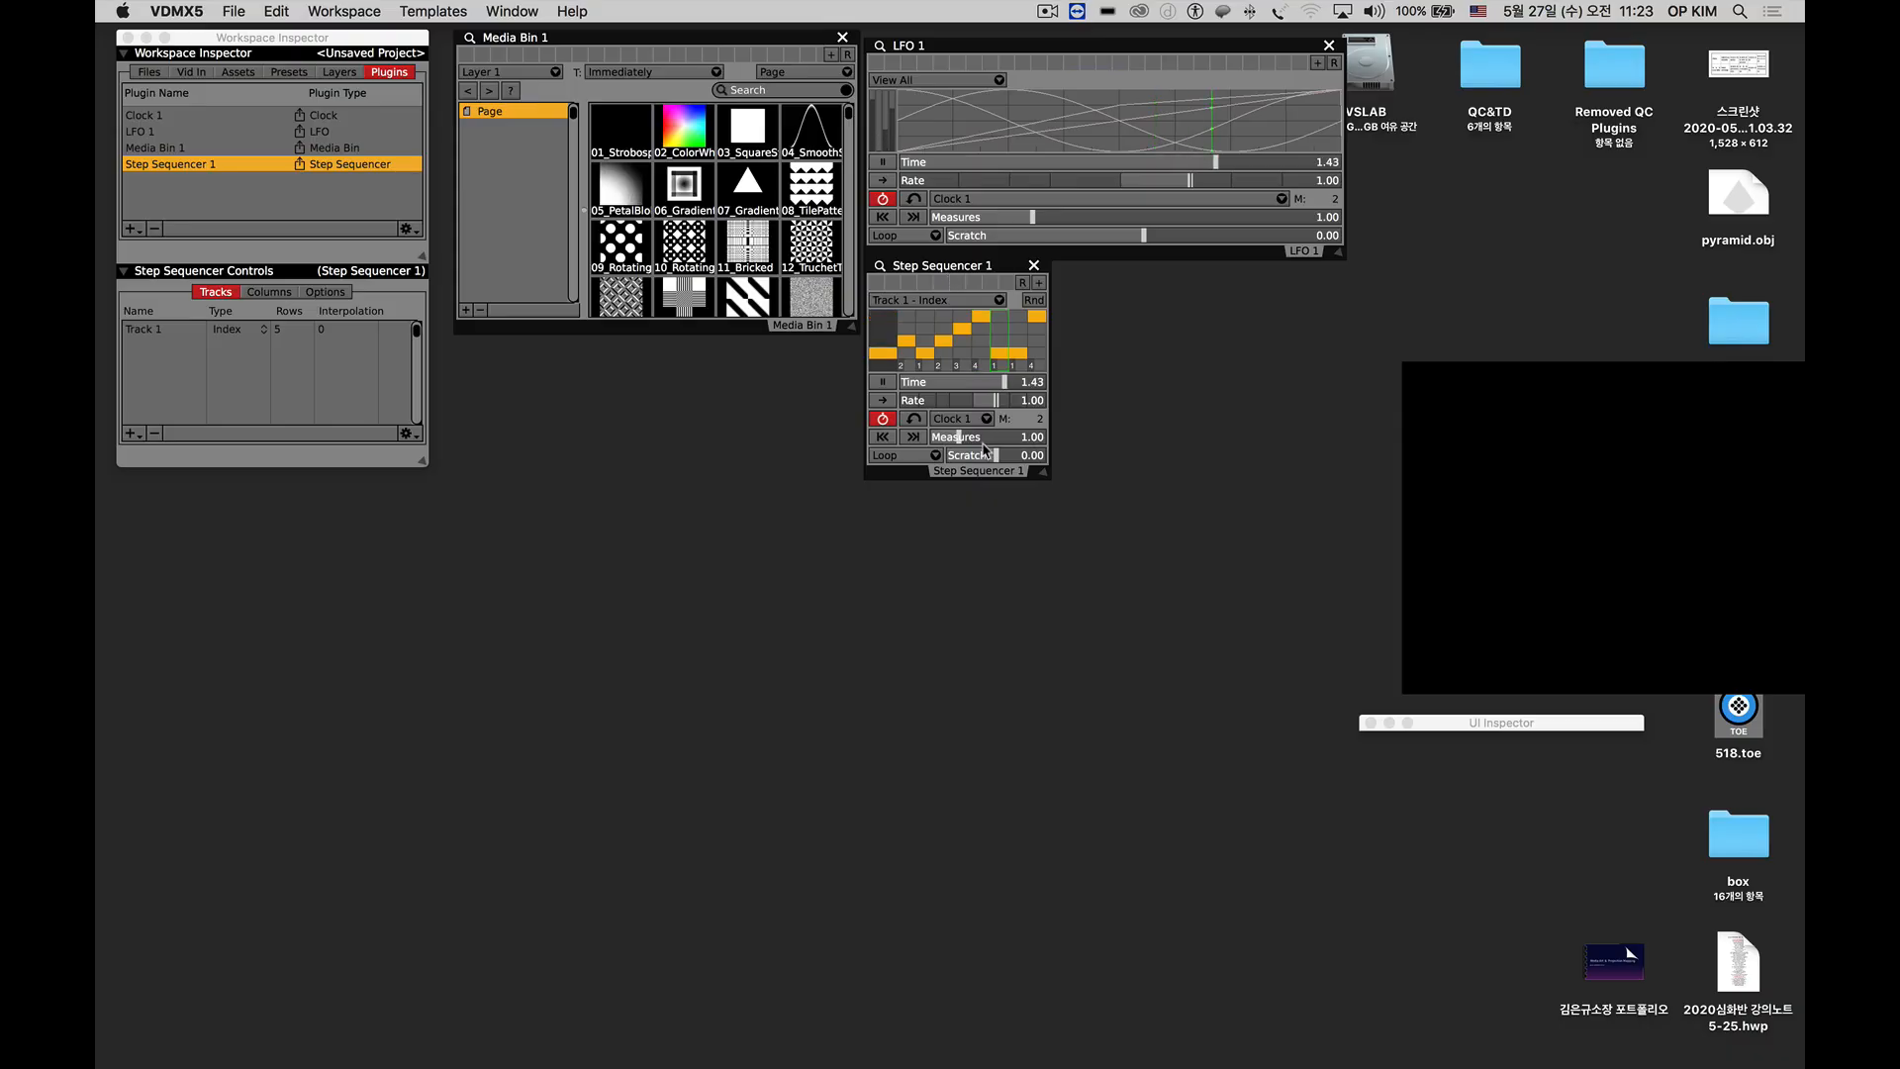
drag(1043, 480, 1344, 509)
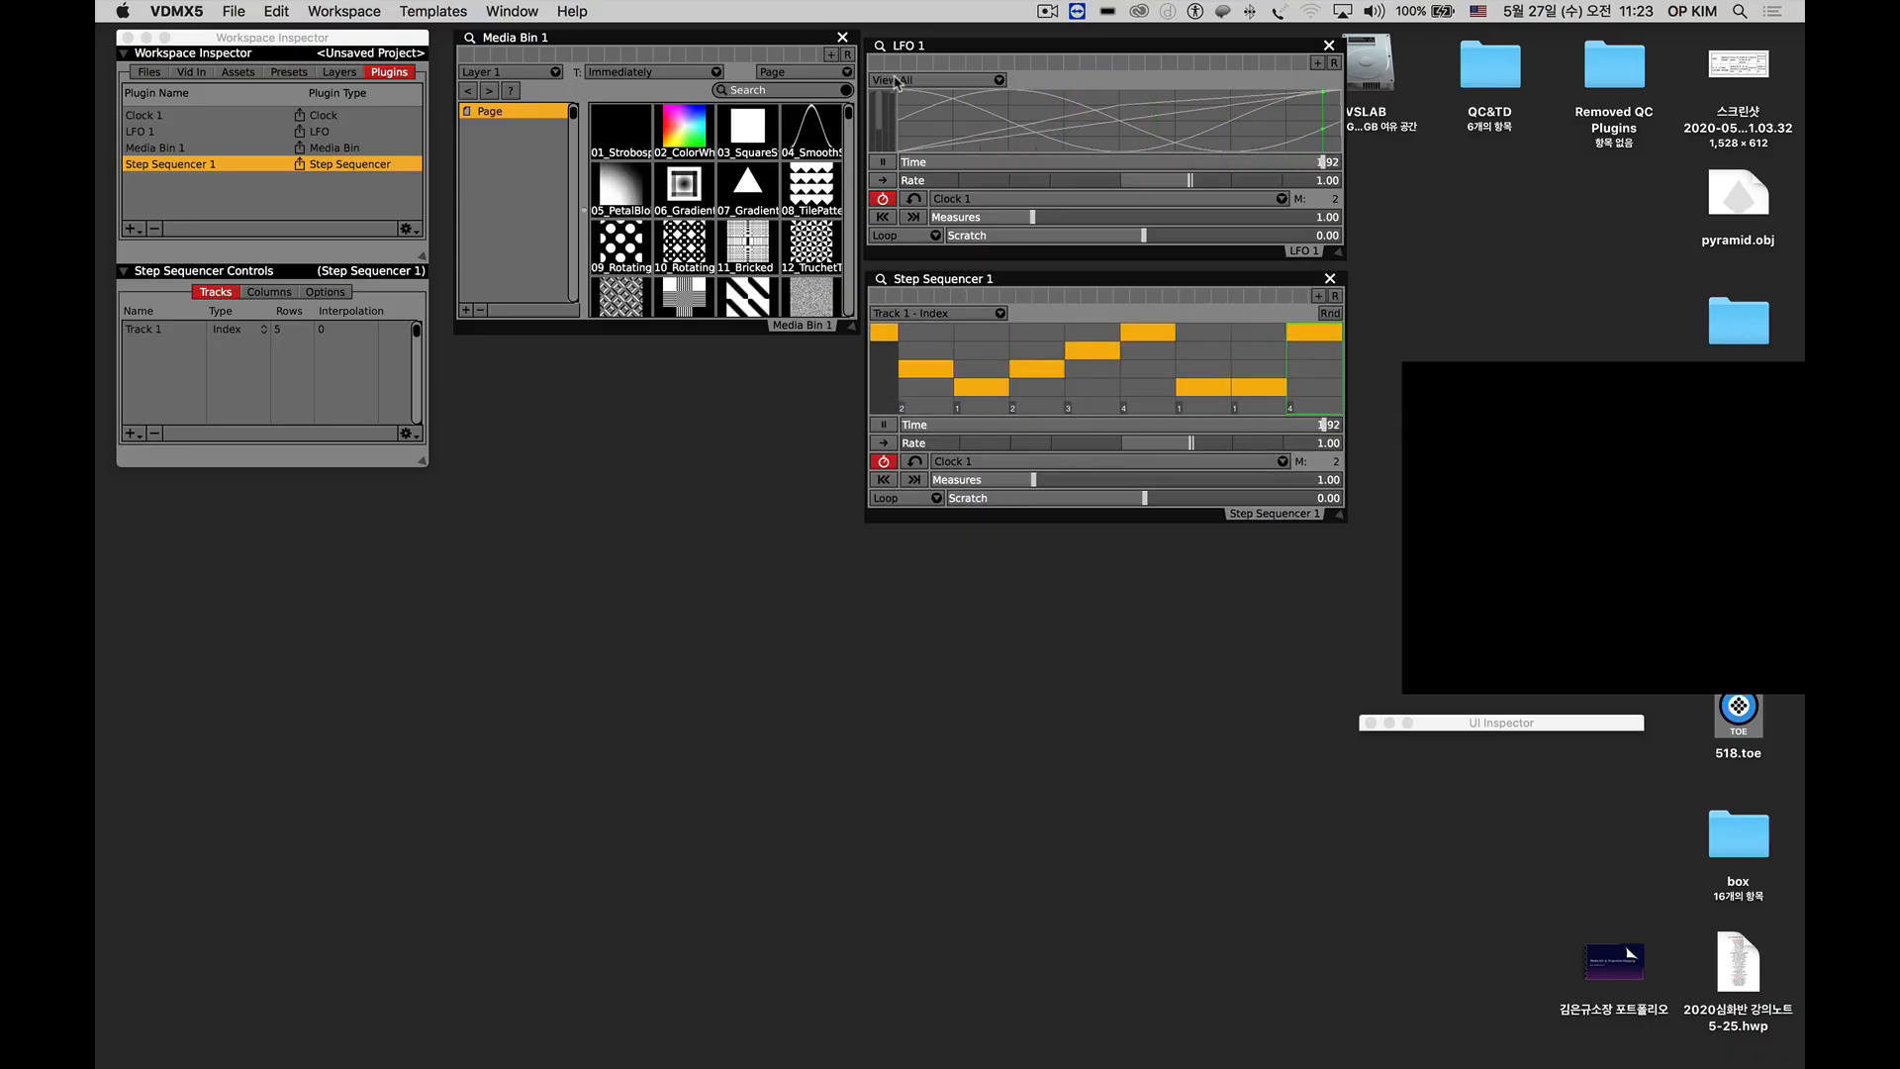
Set LFO 1 to show only its Sine waveform.
click(911, 118)
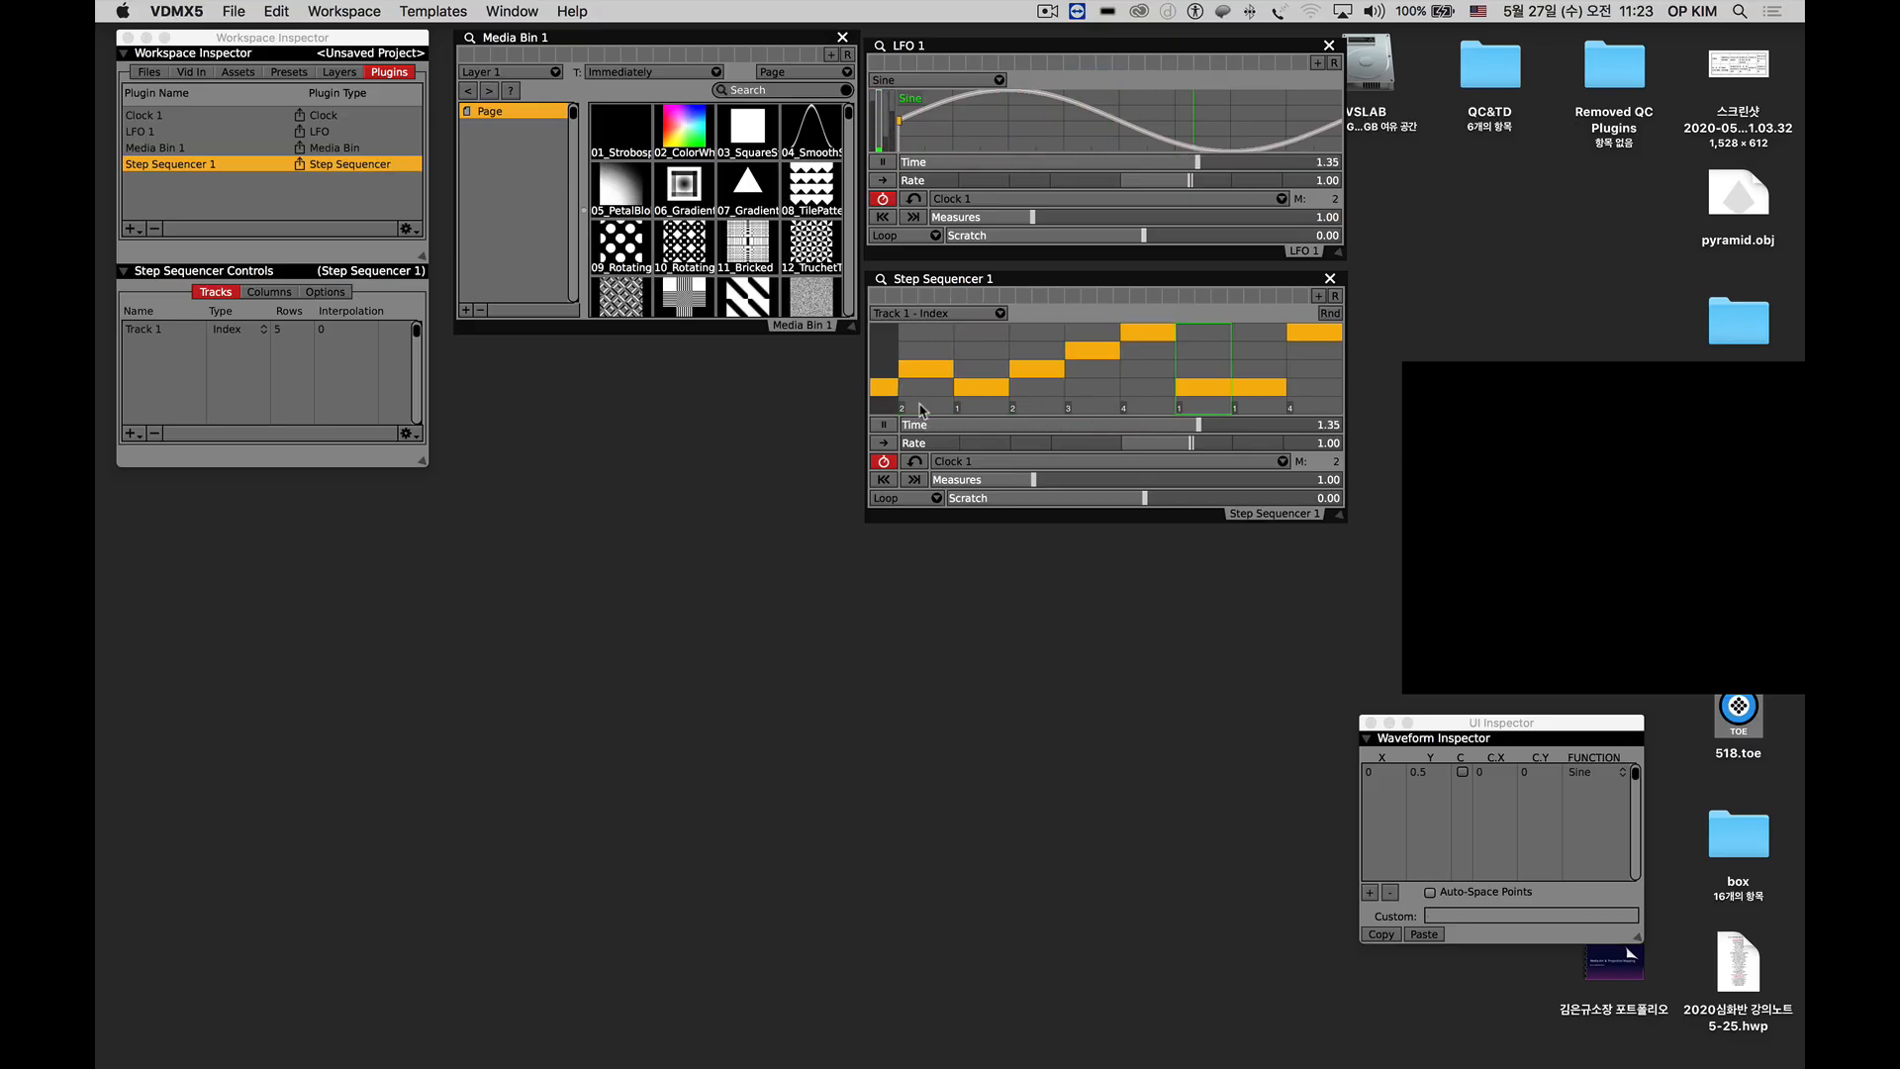
Try out an irregular pattern in Step Sequencer 1 by changing the heights of its individual columns.
click(1020, 411)
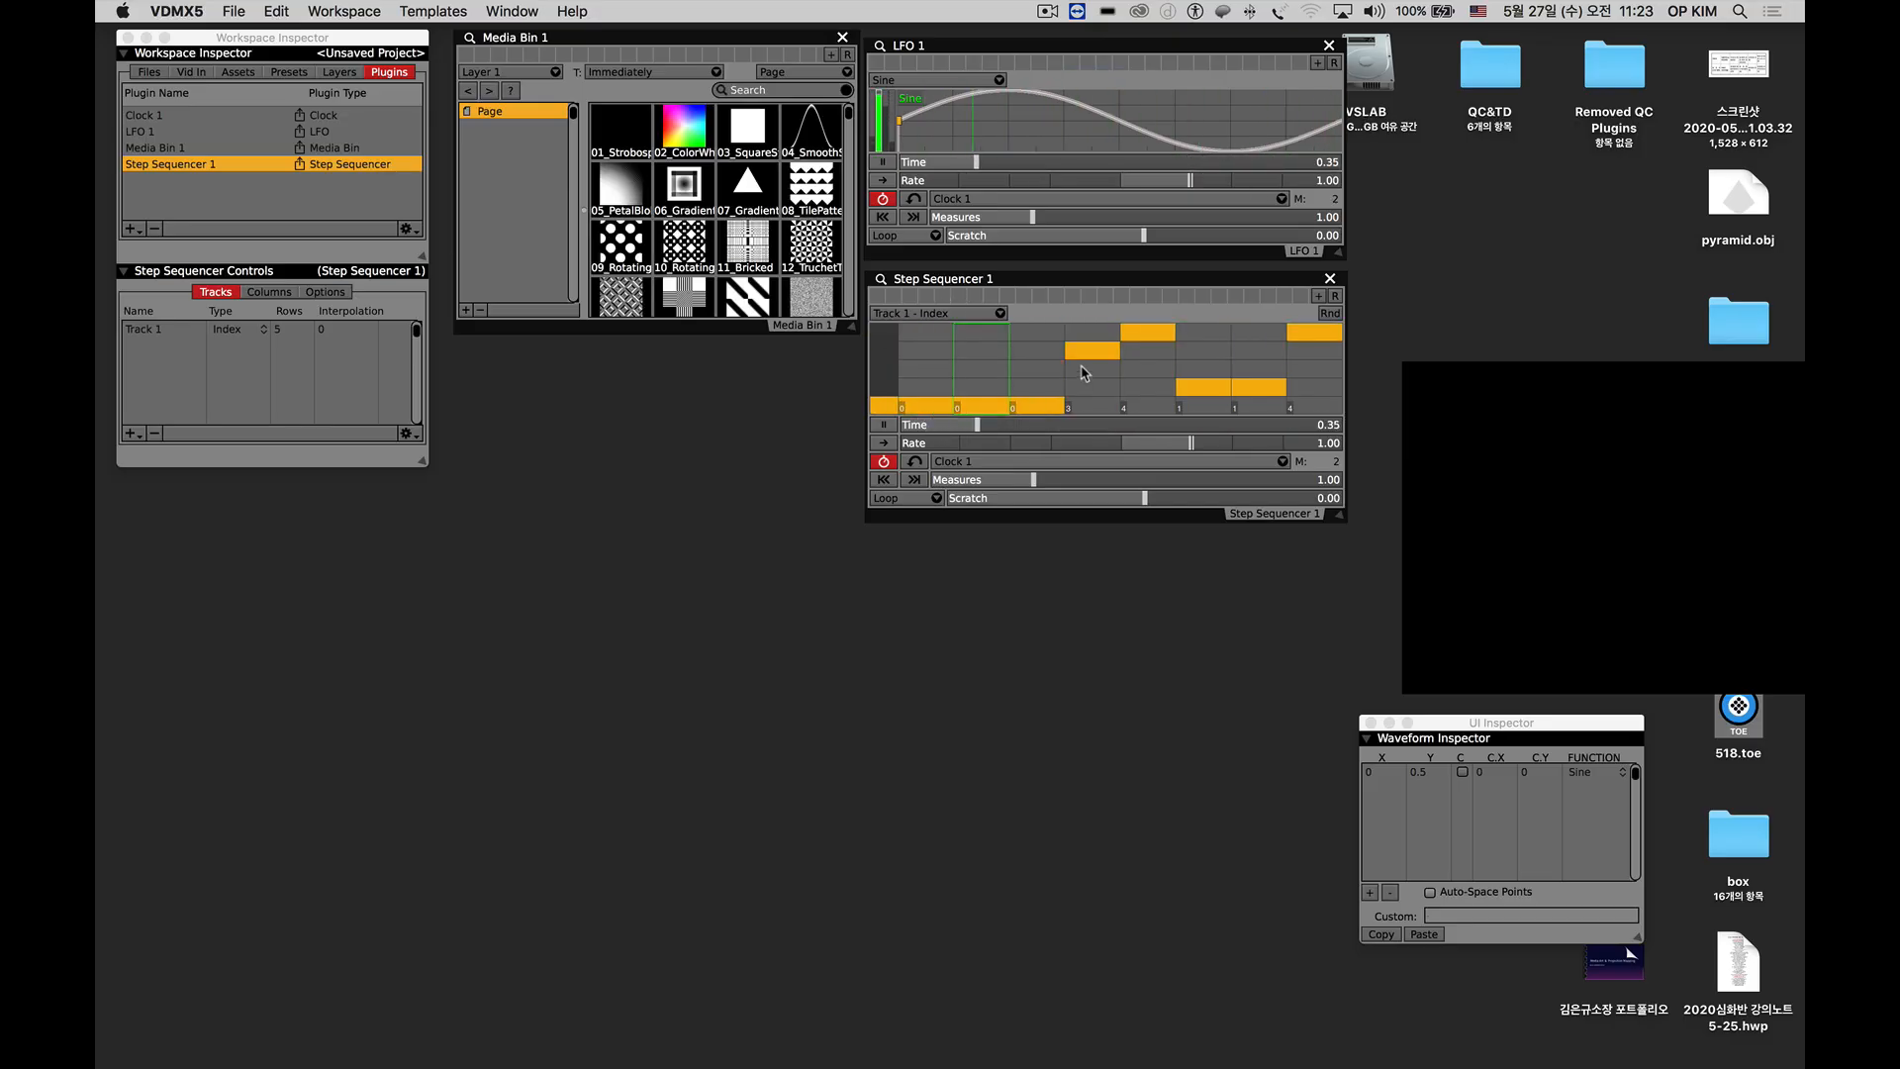
click(1155, 353)
click(1213, 370)
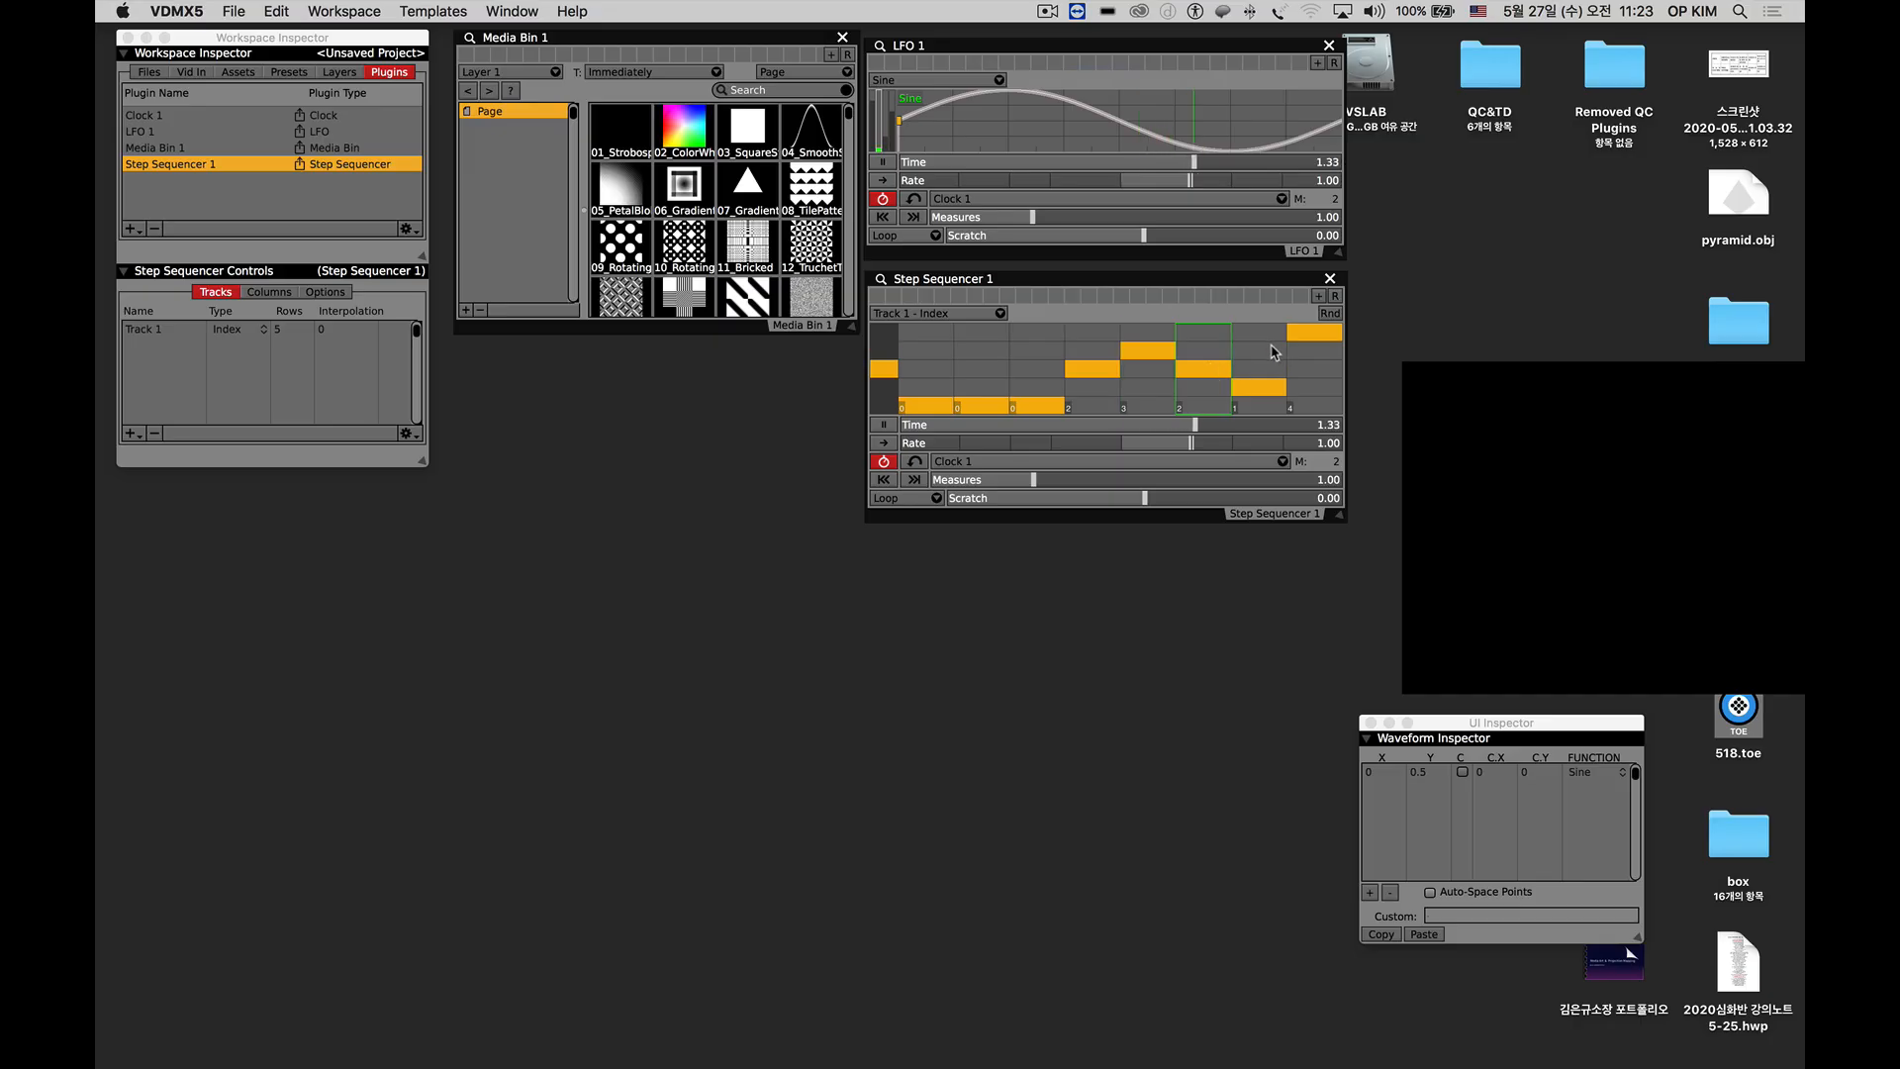
click(1273, 352)
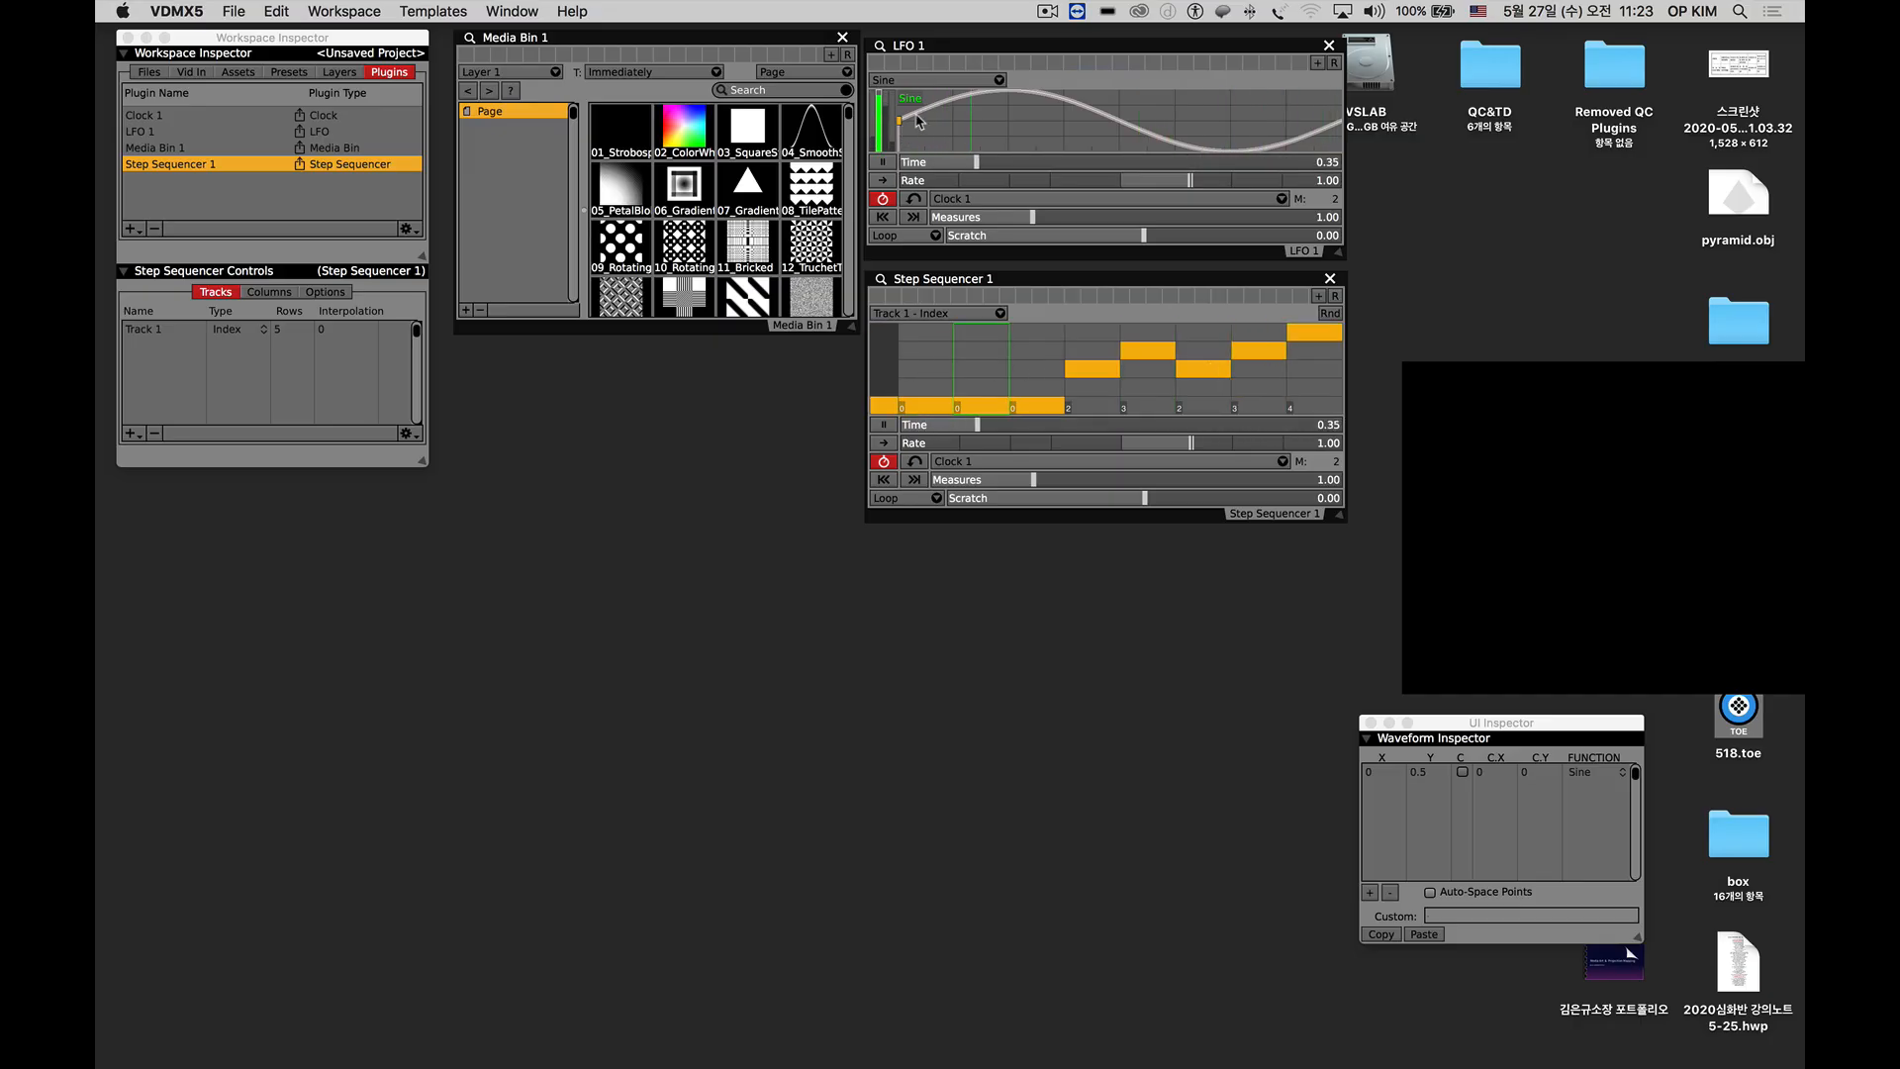
click(980, 368)
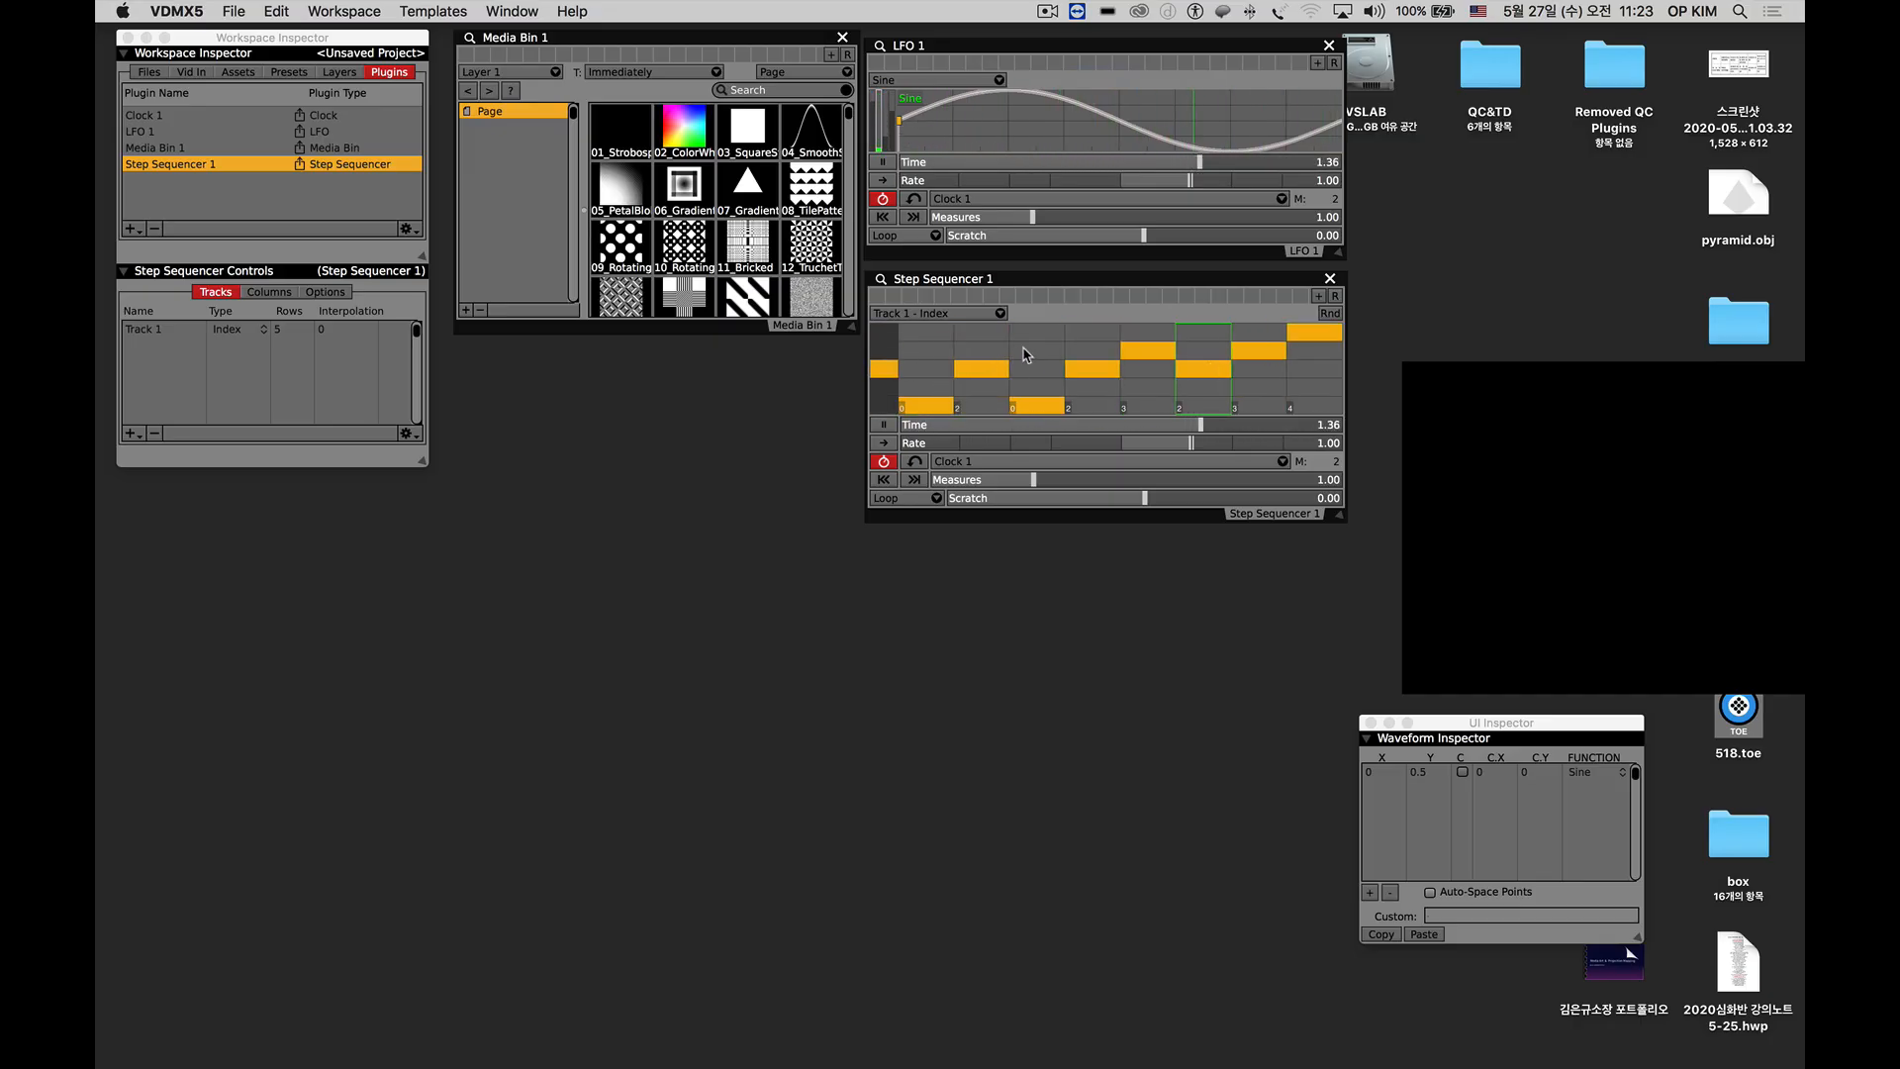
click(1037, 350)
click(1128, 367)
click(1201, 386)
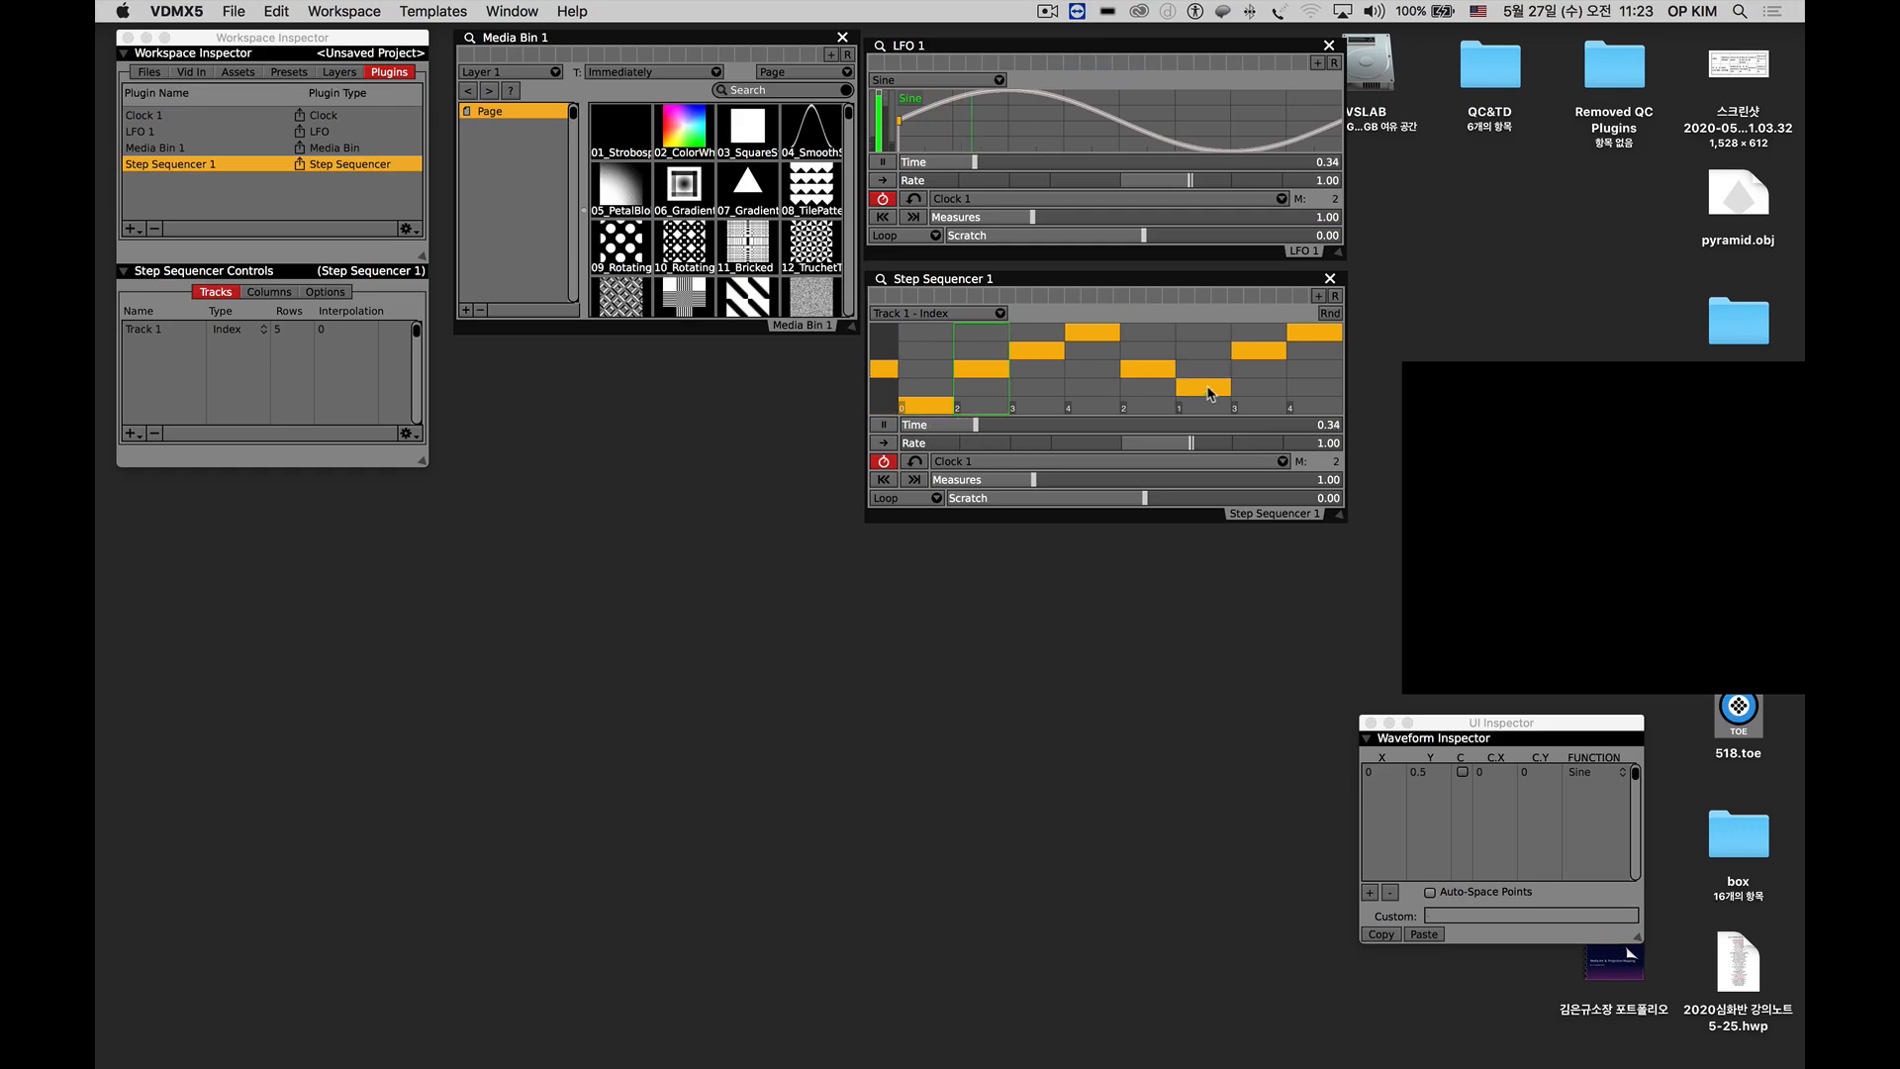
click(1234, 407)
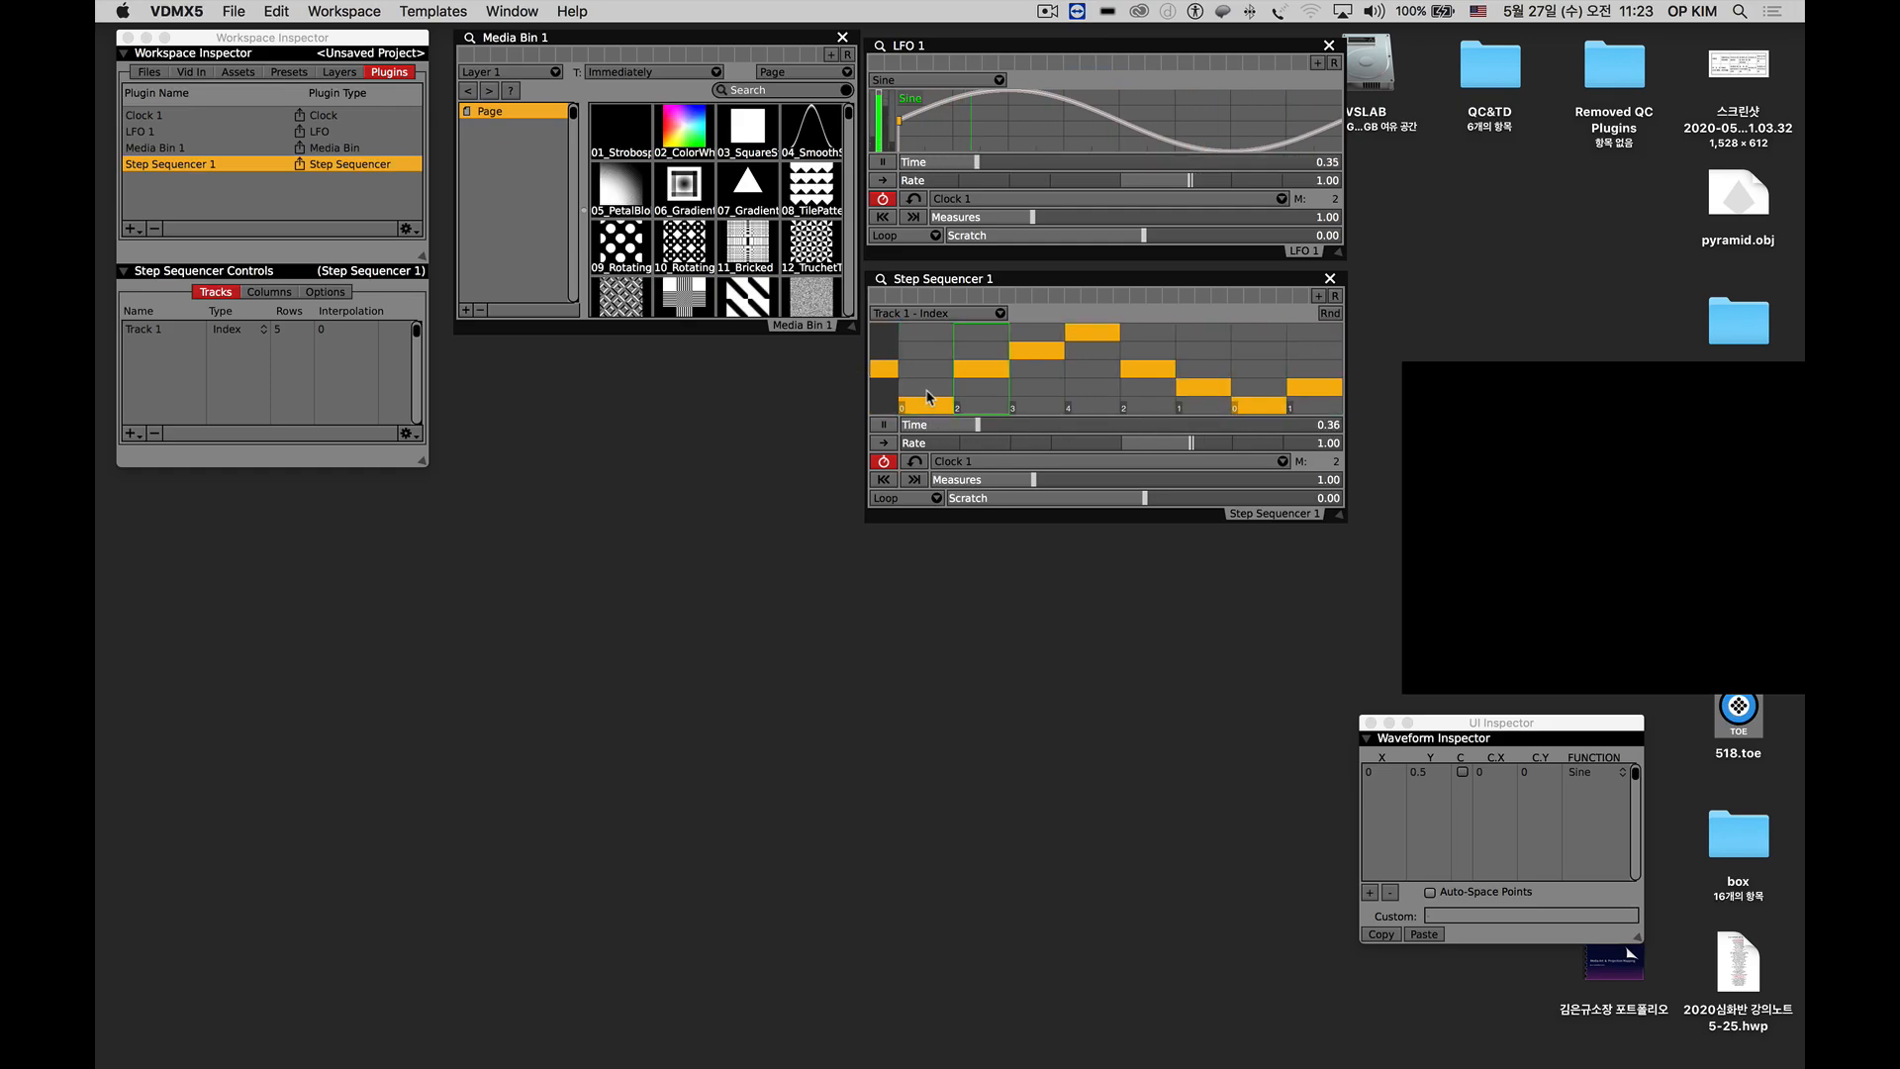
Shape Step Sequencer 1's eight columns into a staircase peaking at the fifth, and finally flatten them all to the lowest row.
click(979, 386)
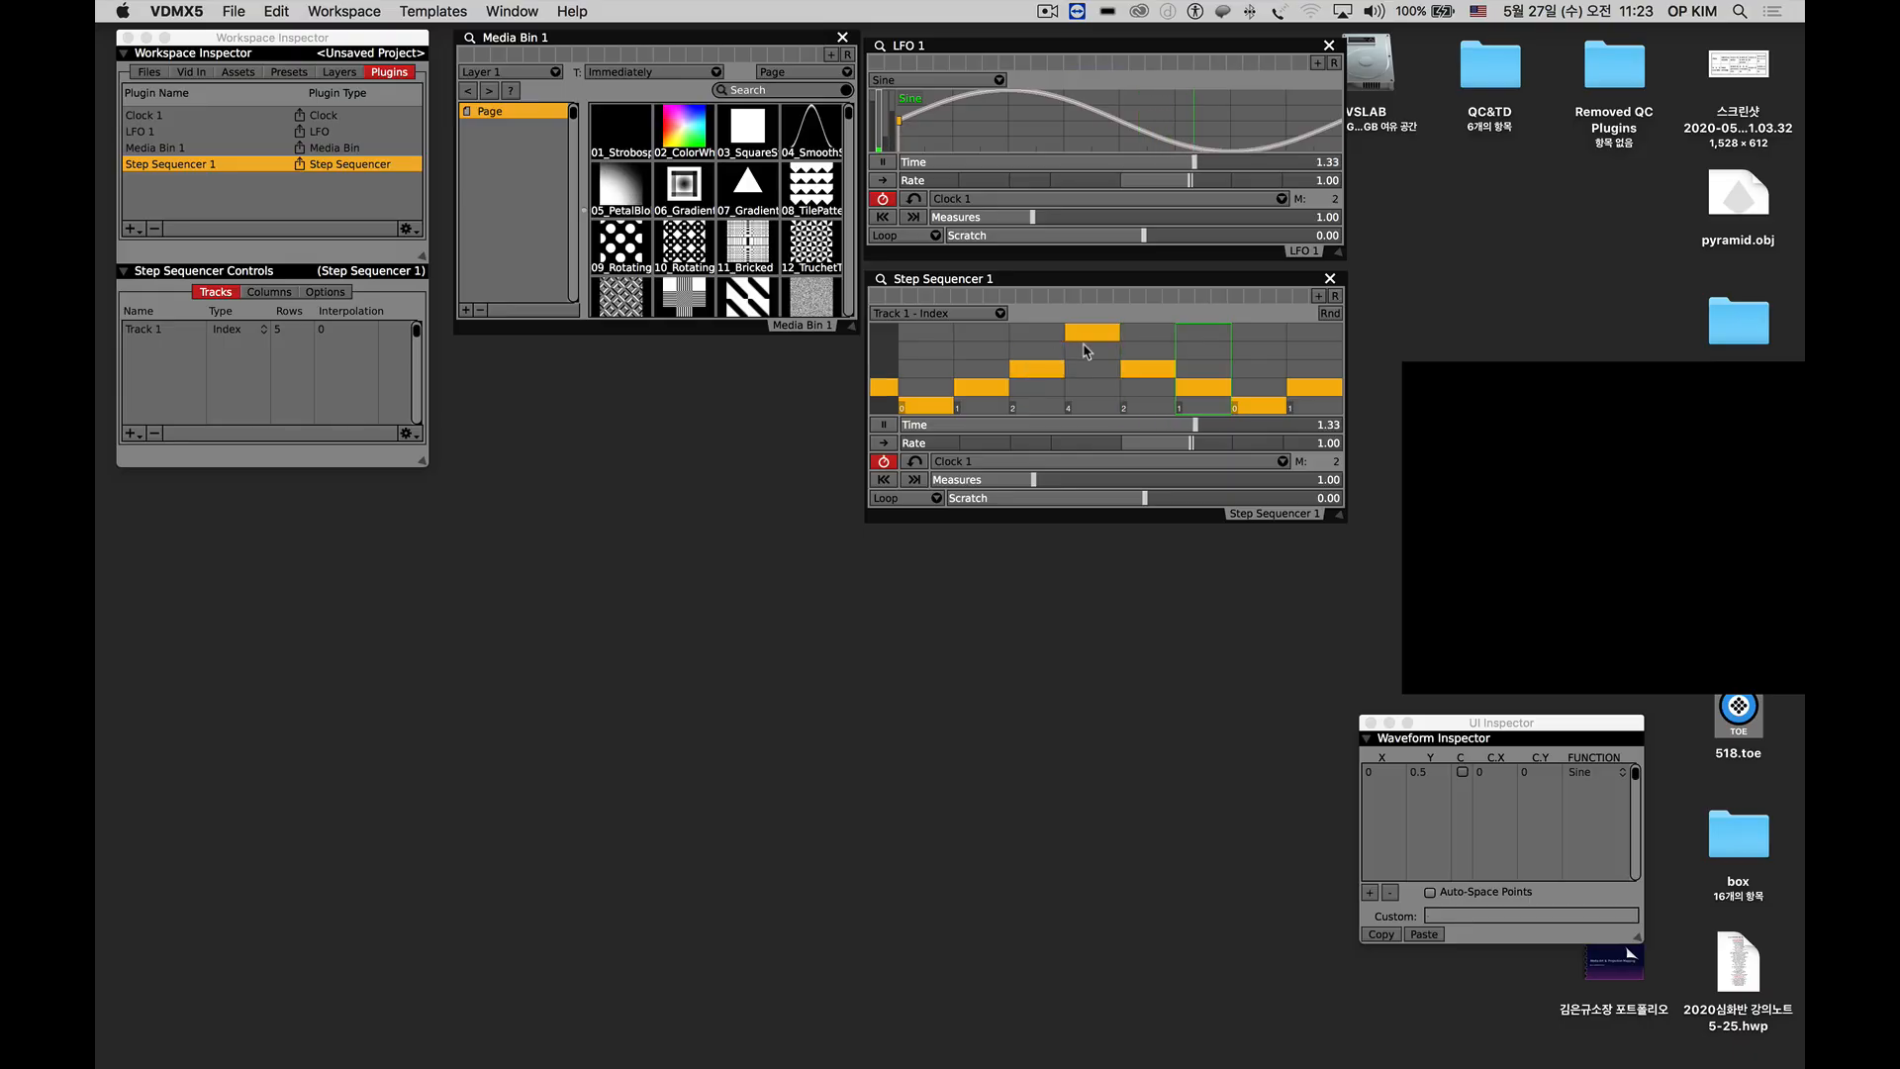
click(1087, 350)
click(1148, 332)
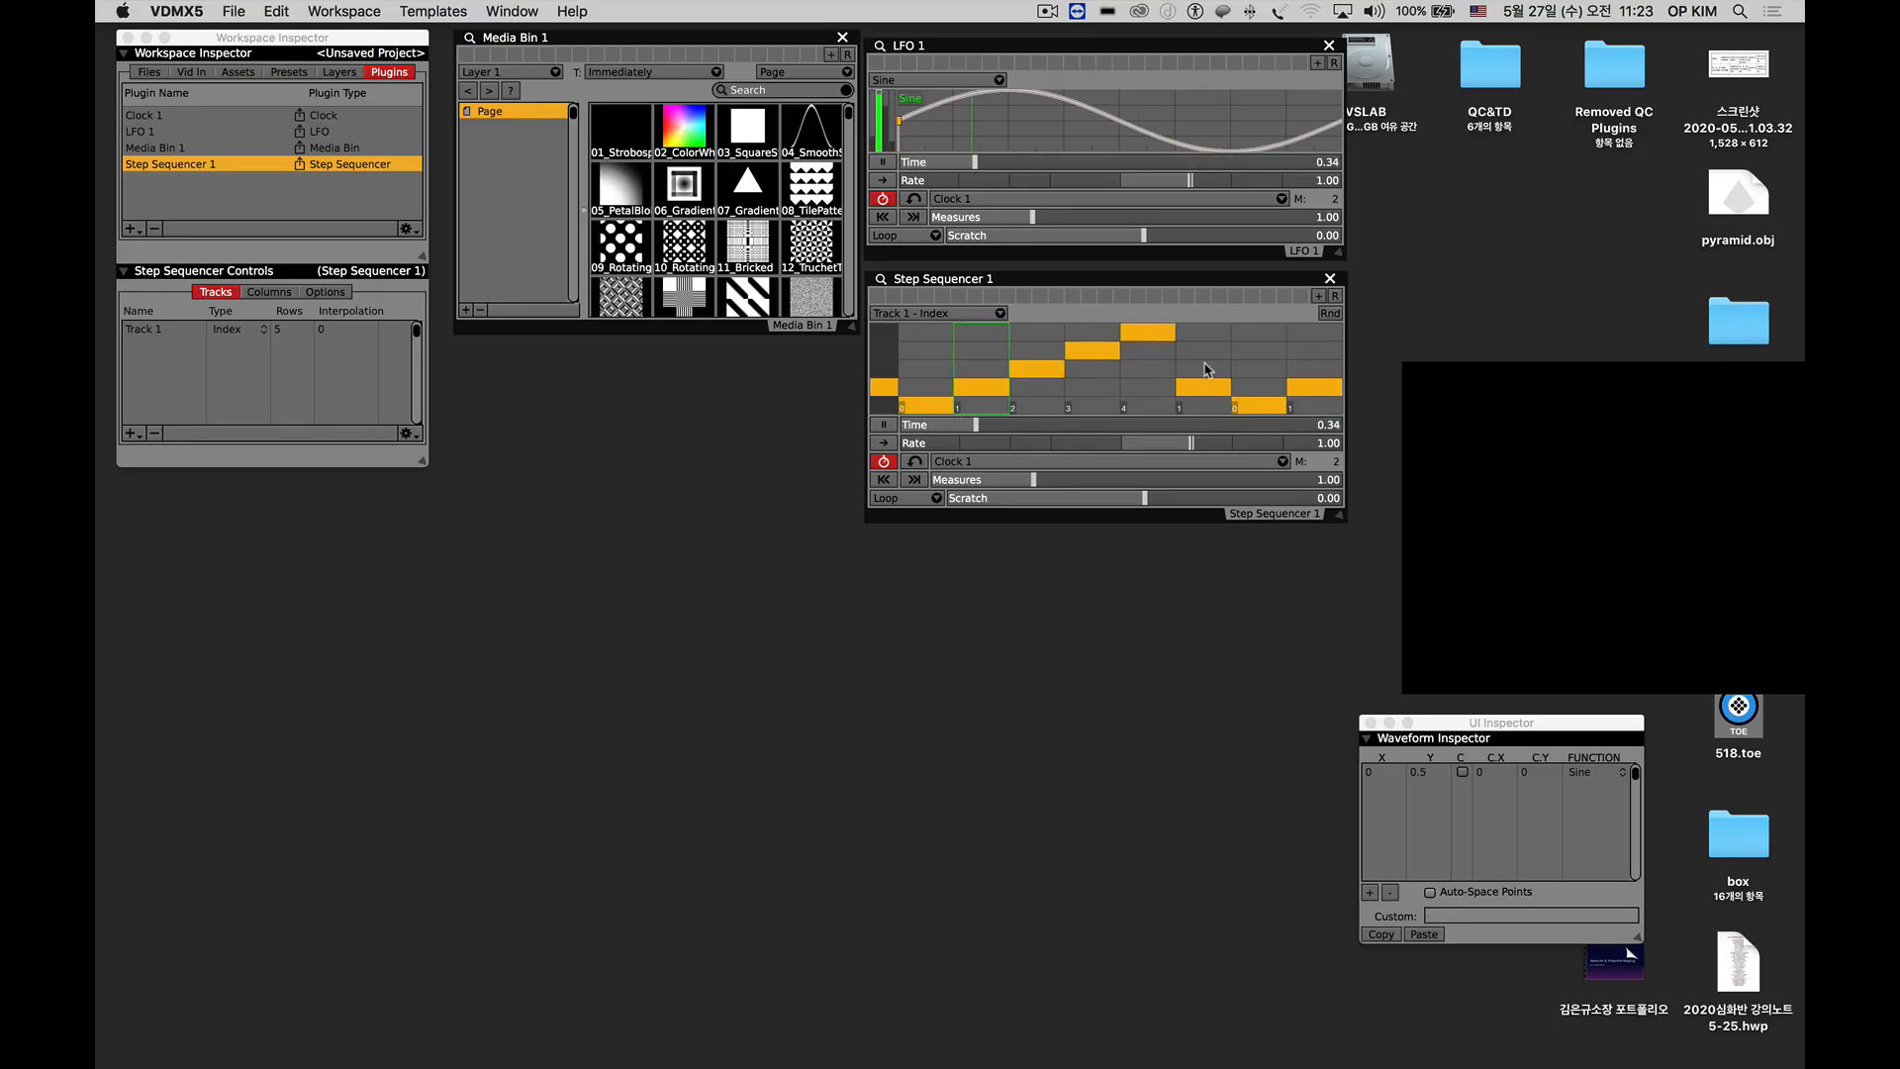
click(1202, 350)
click(1238, 371)
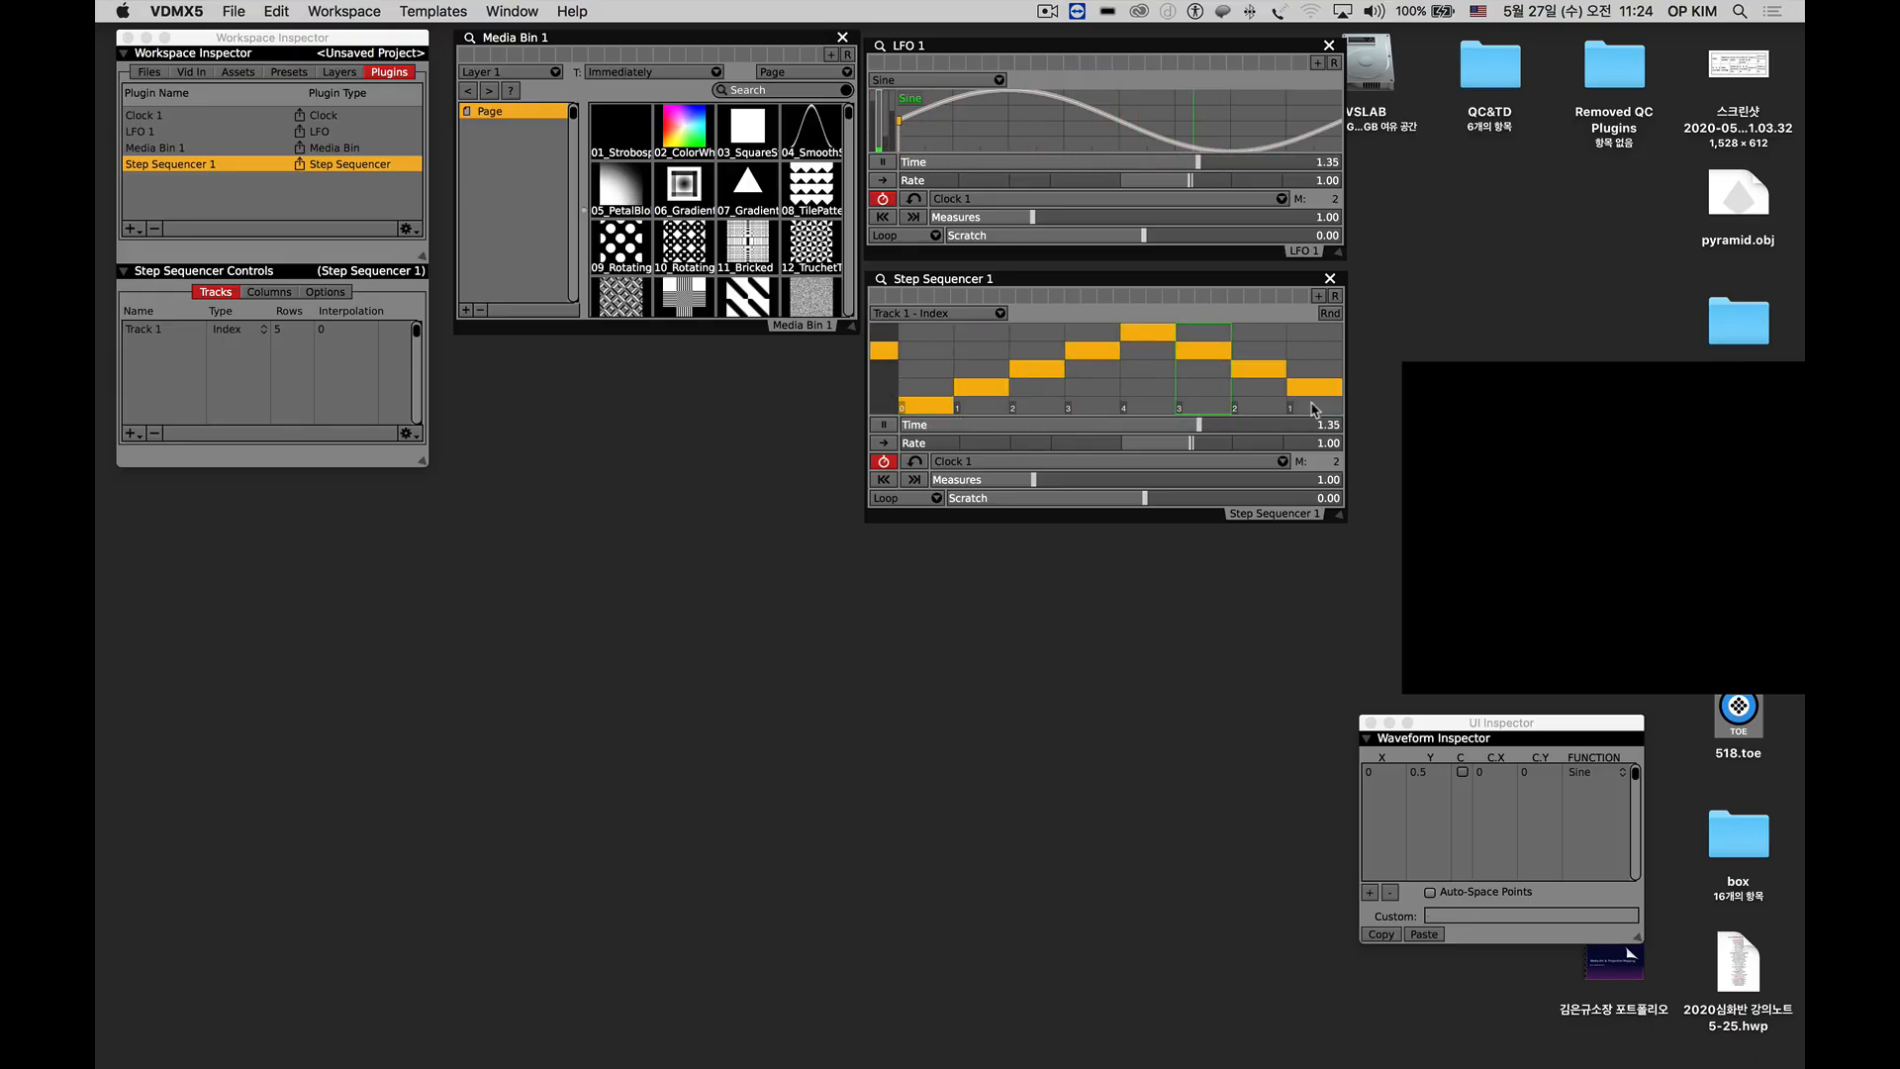
drag(948, 408, 1291, 411)
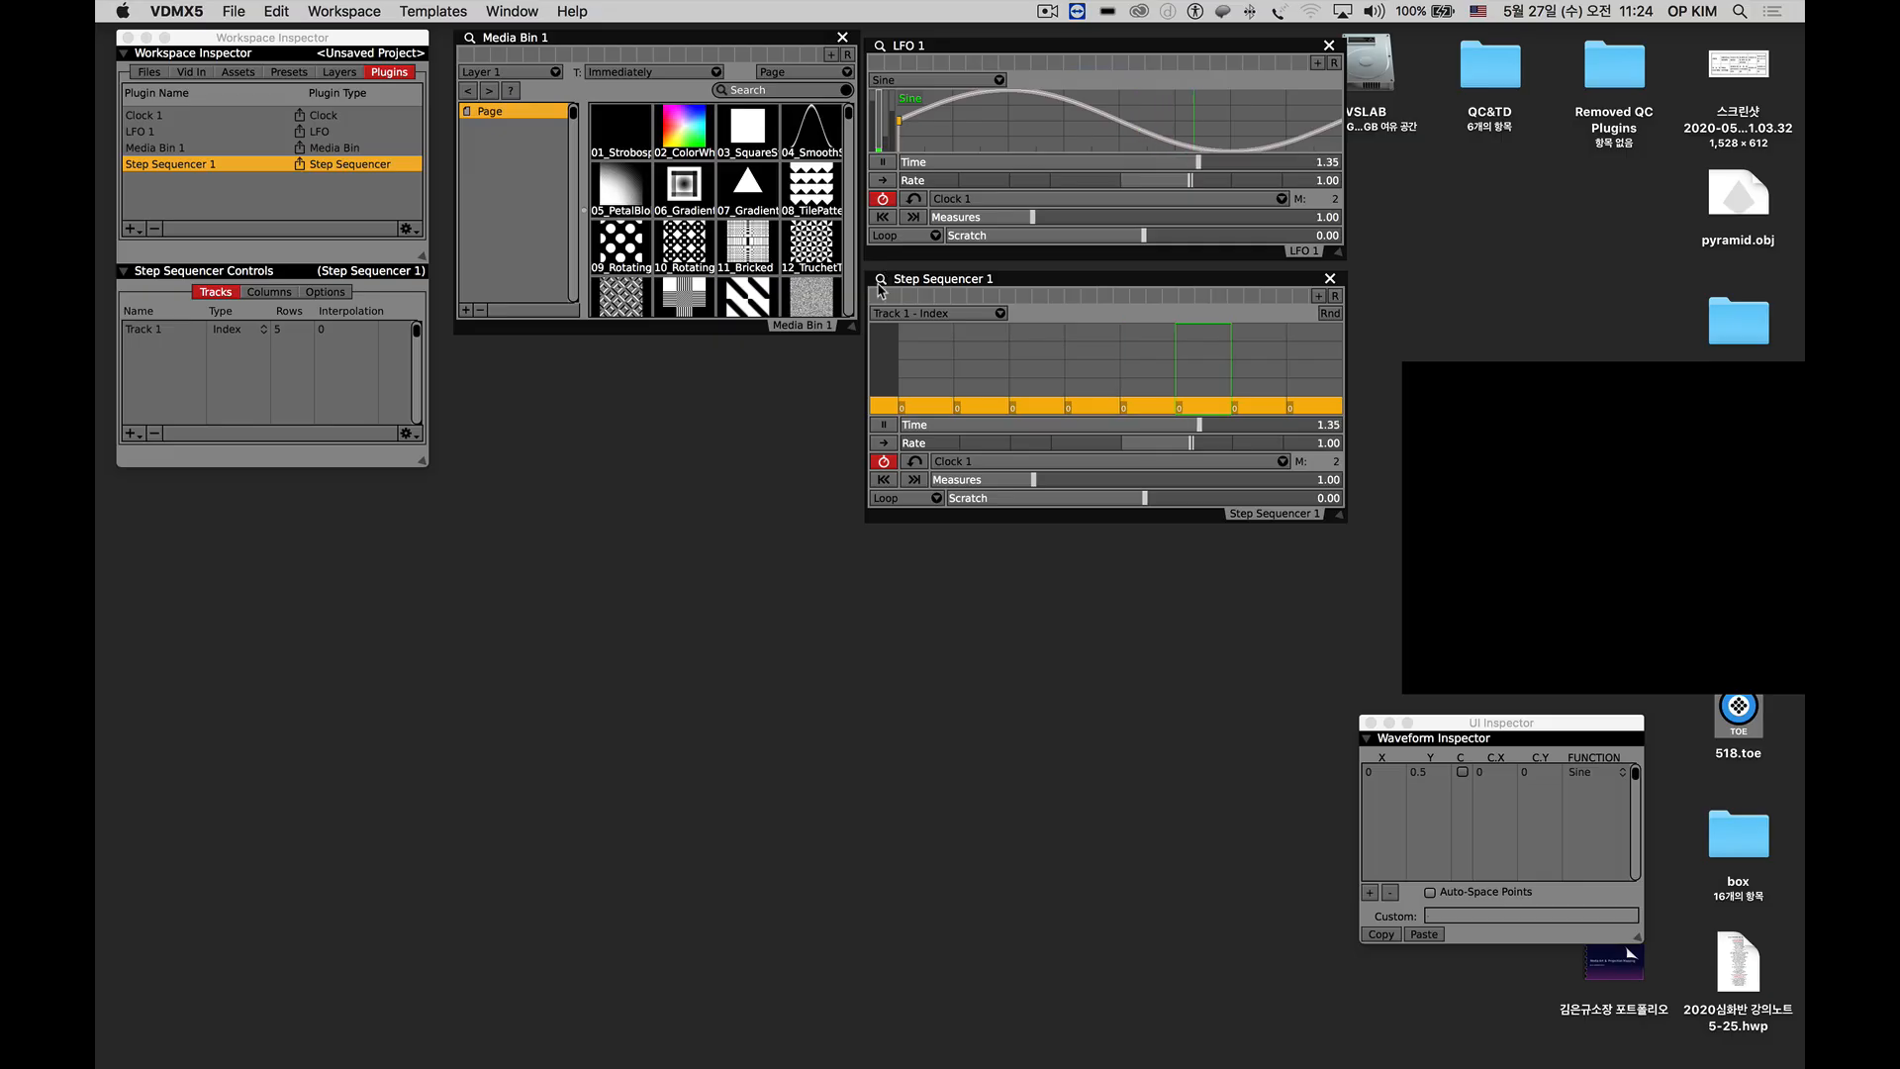
Set Step Sequencer 1's Track 1 to 20 rows and stretch its window downward to about three times its grid height.
click(880, 281)
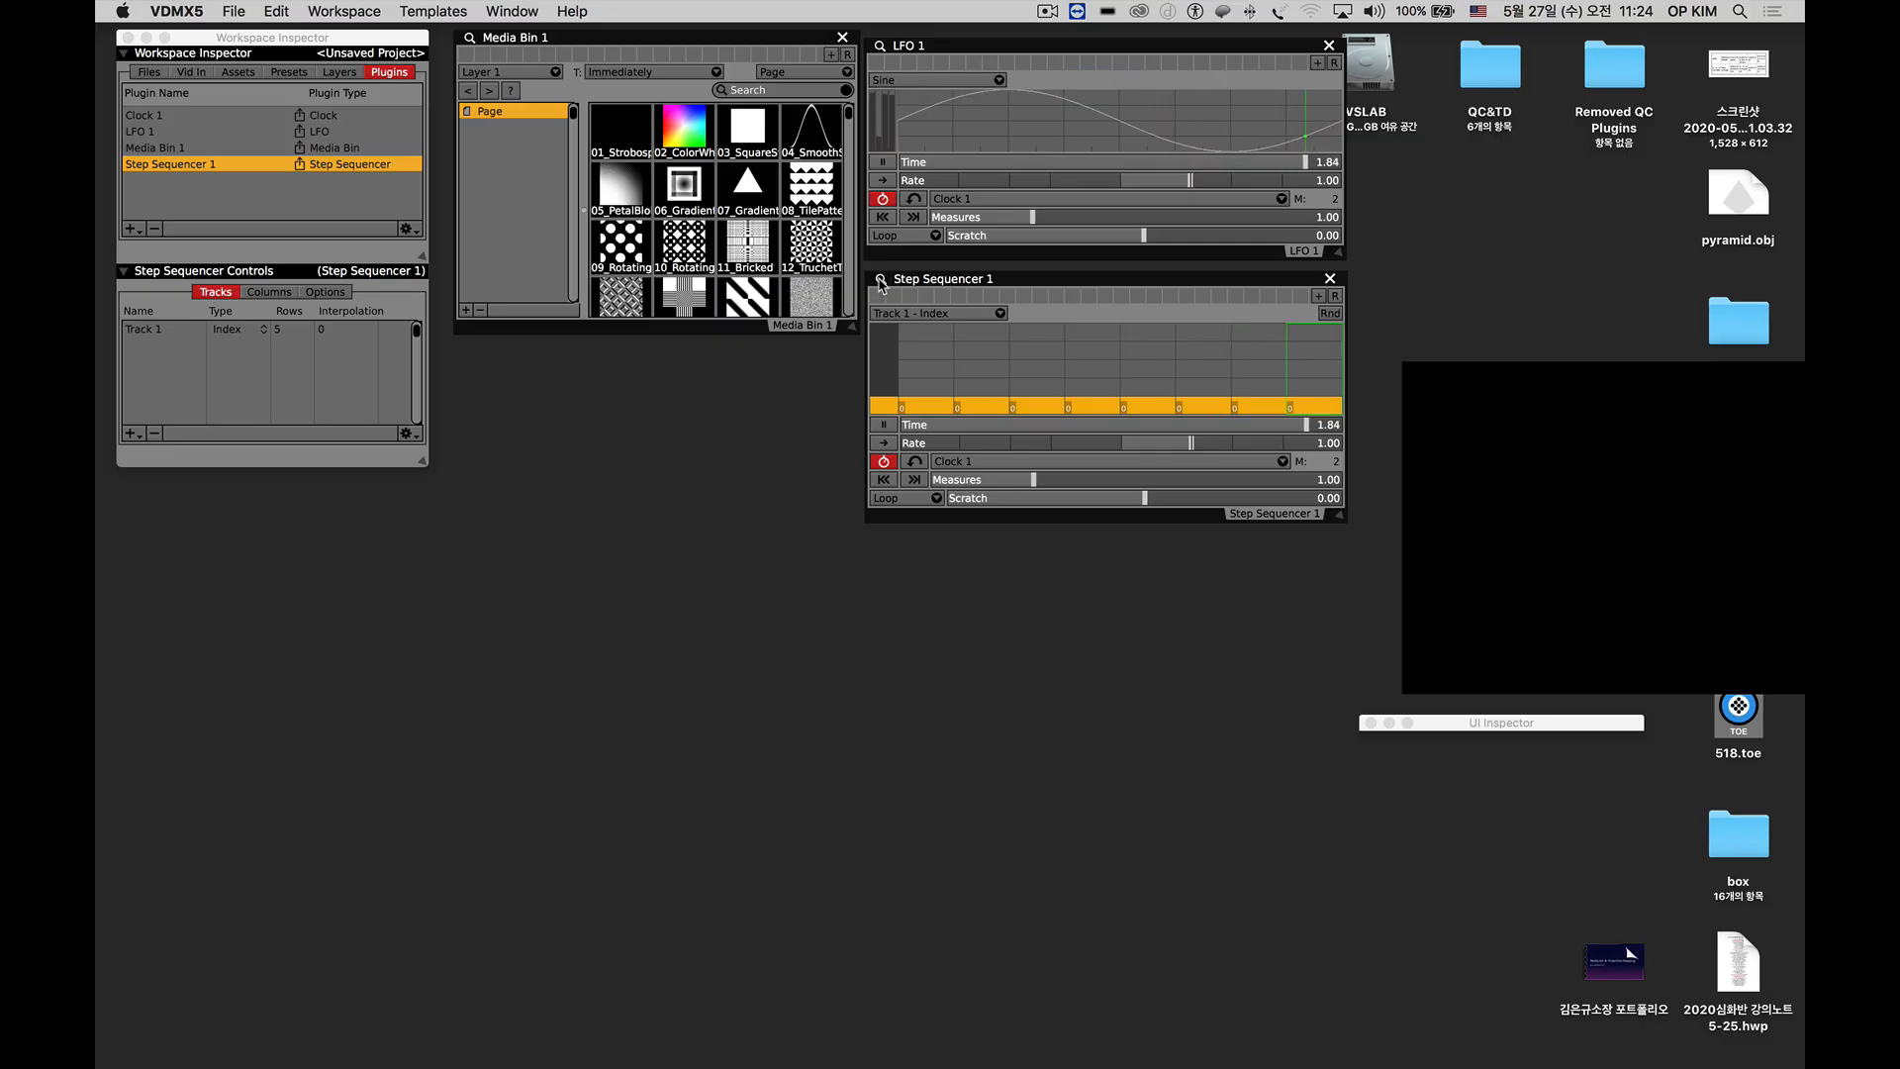
click(278, 334)
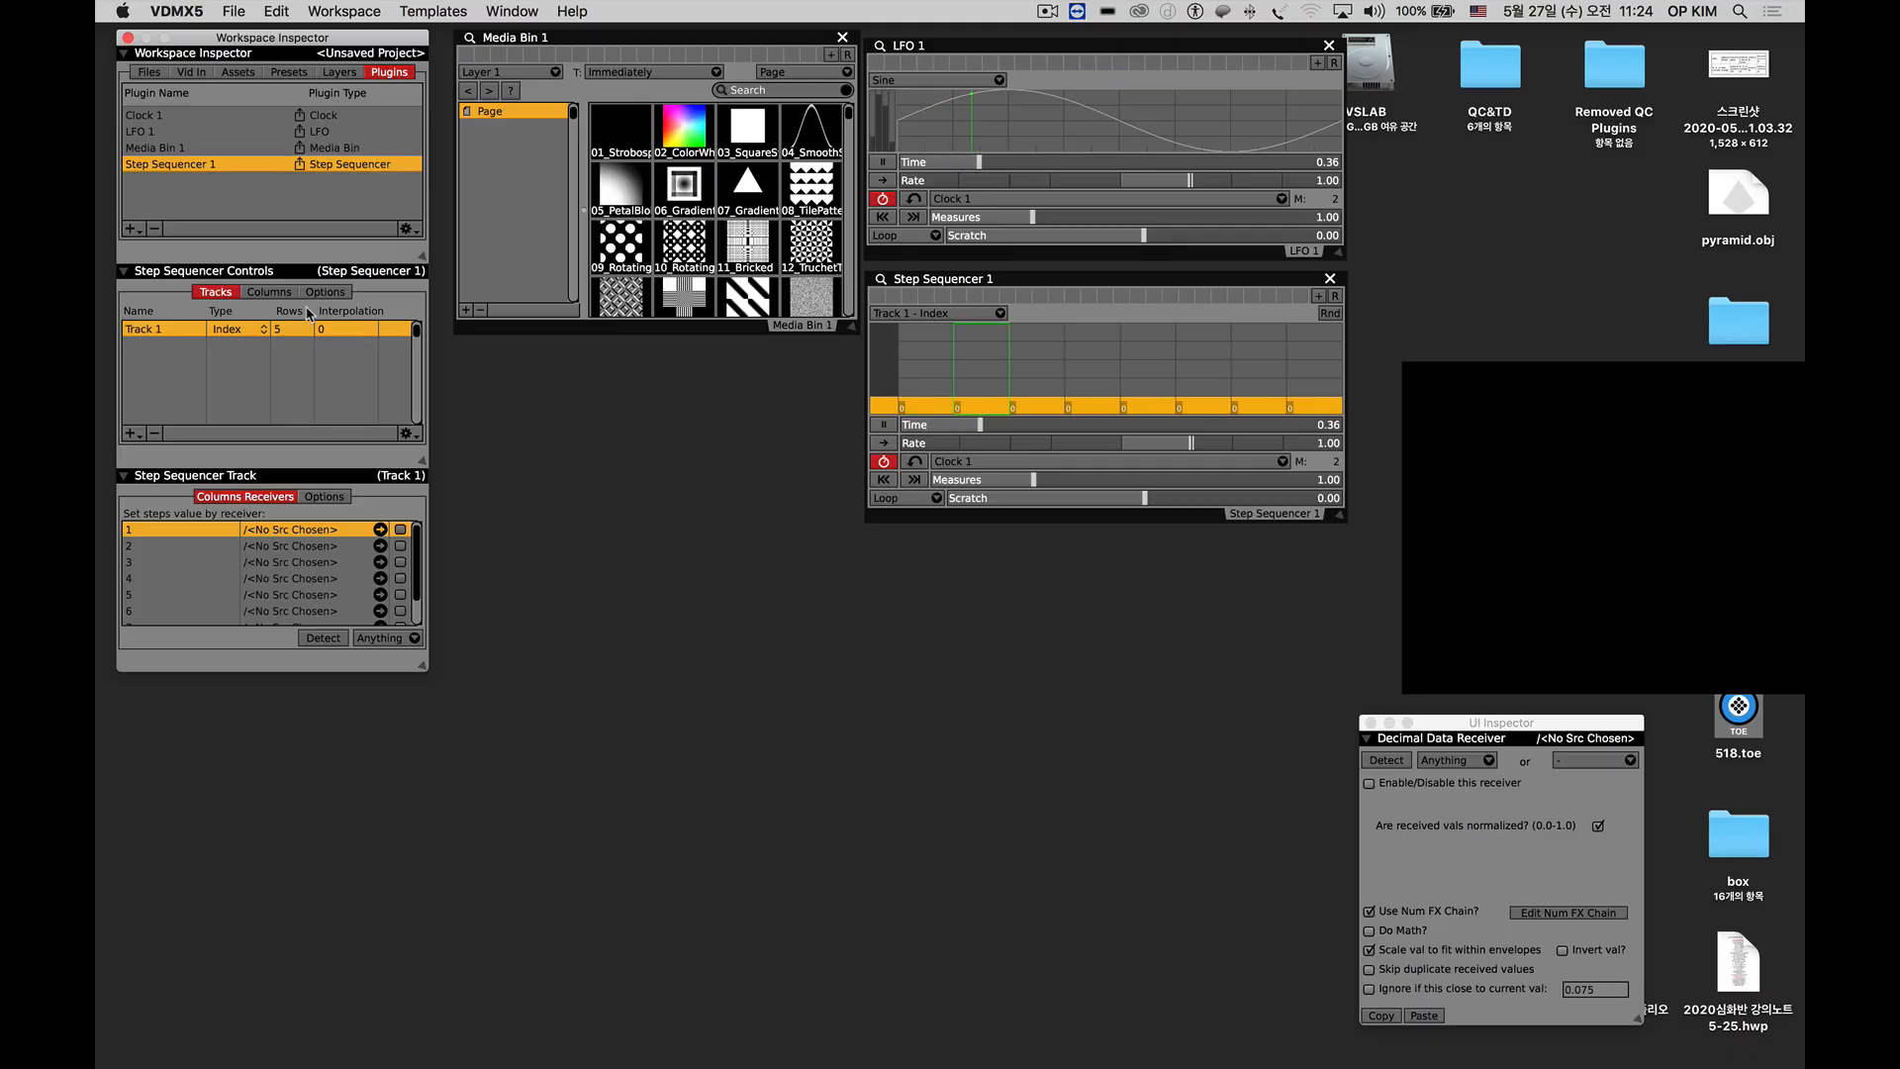
double_click(286, 334)
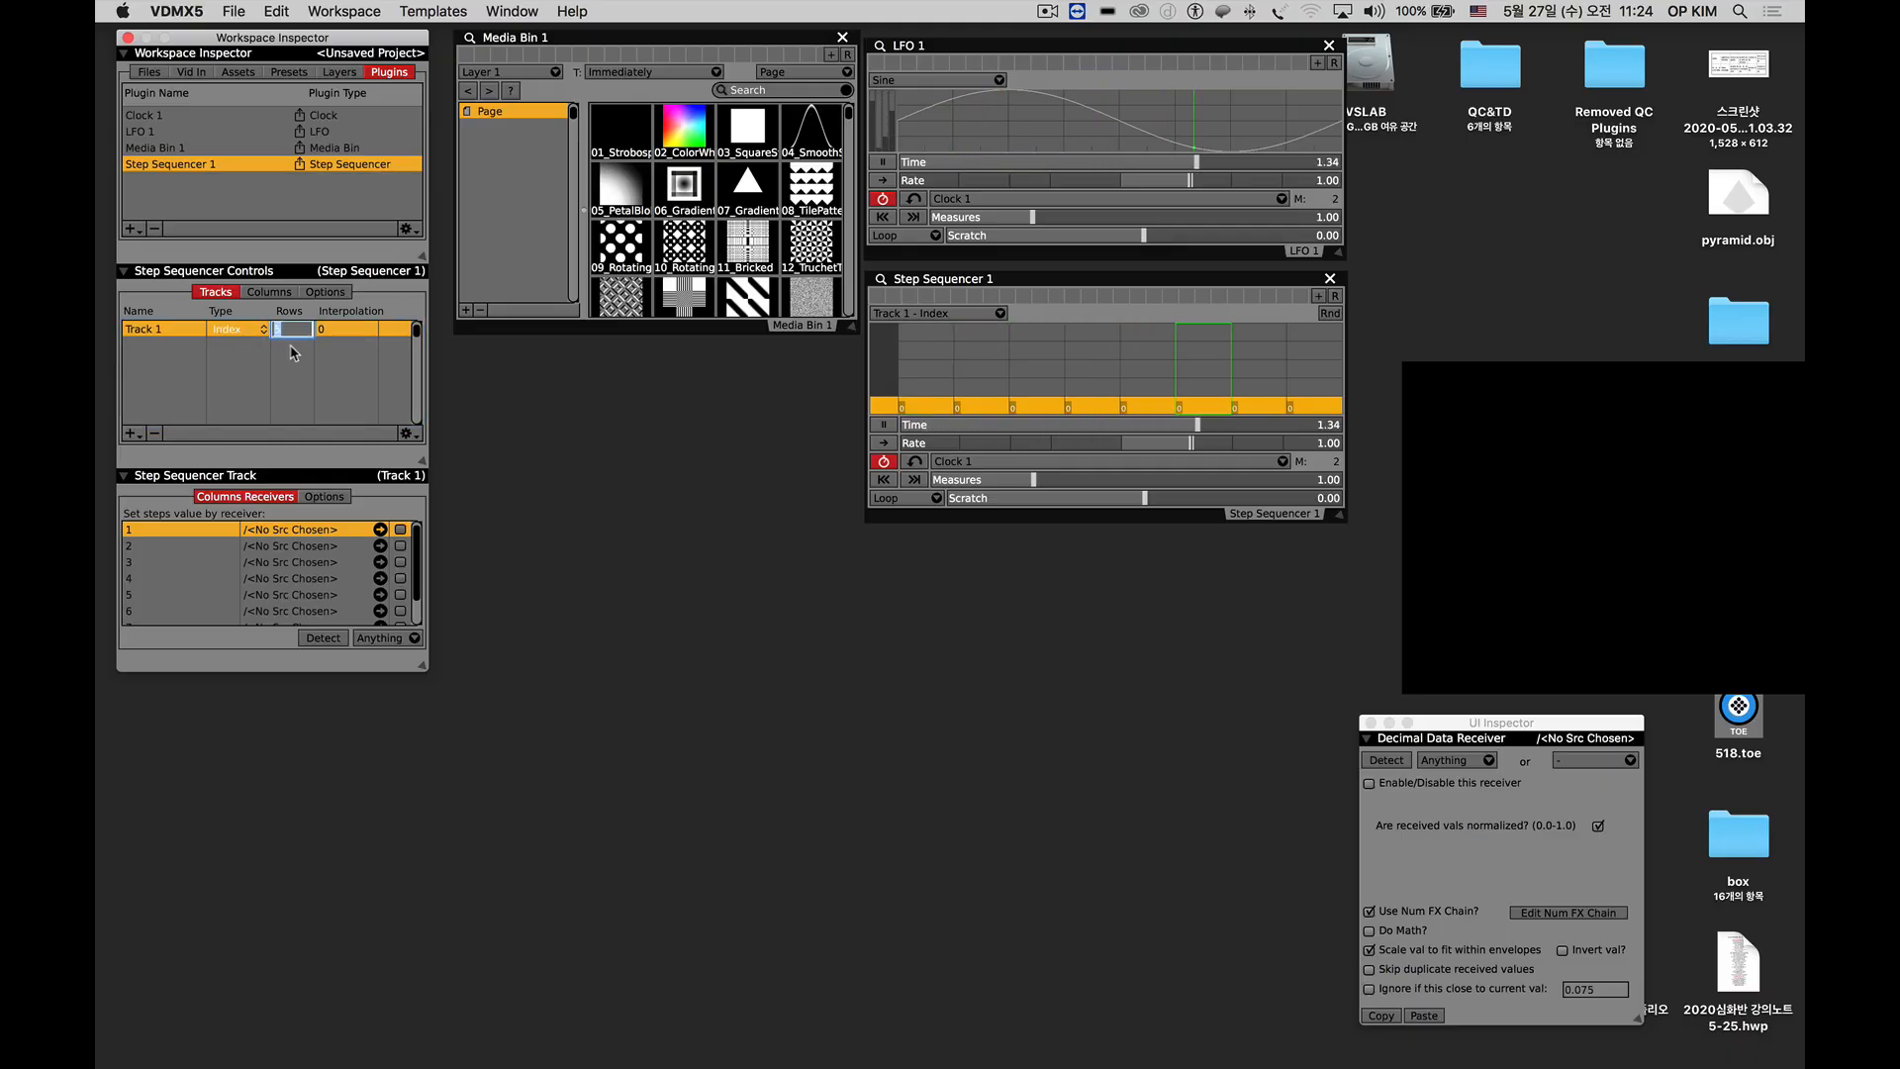
text(20)
key(Return)
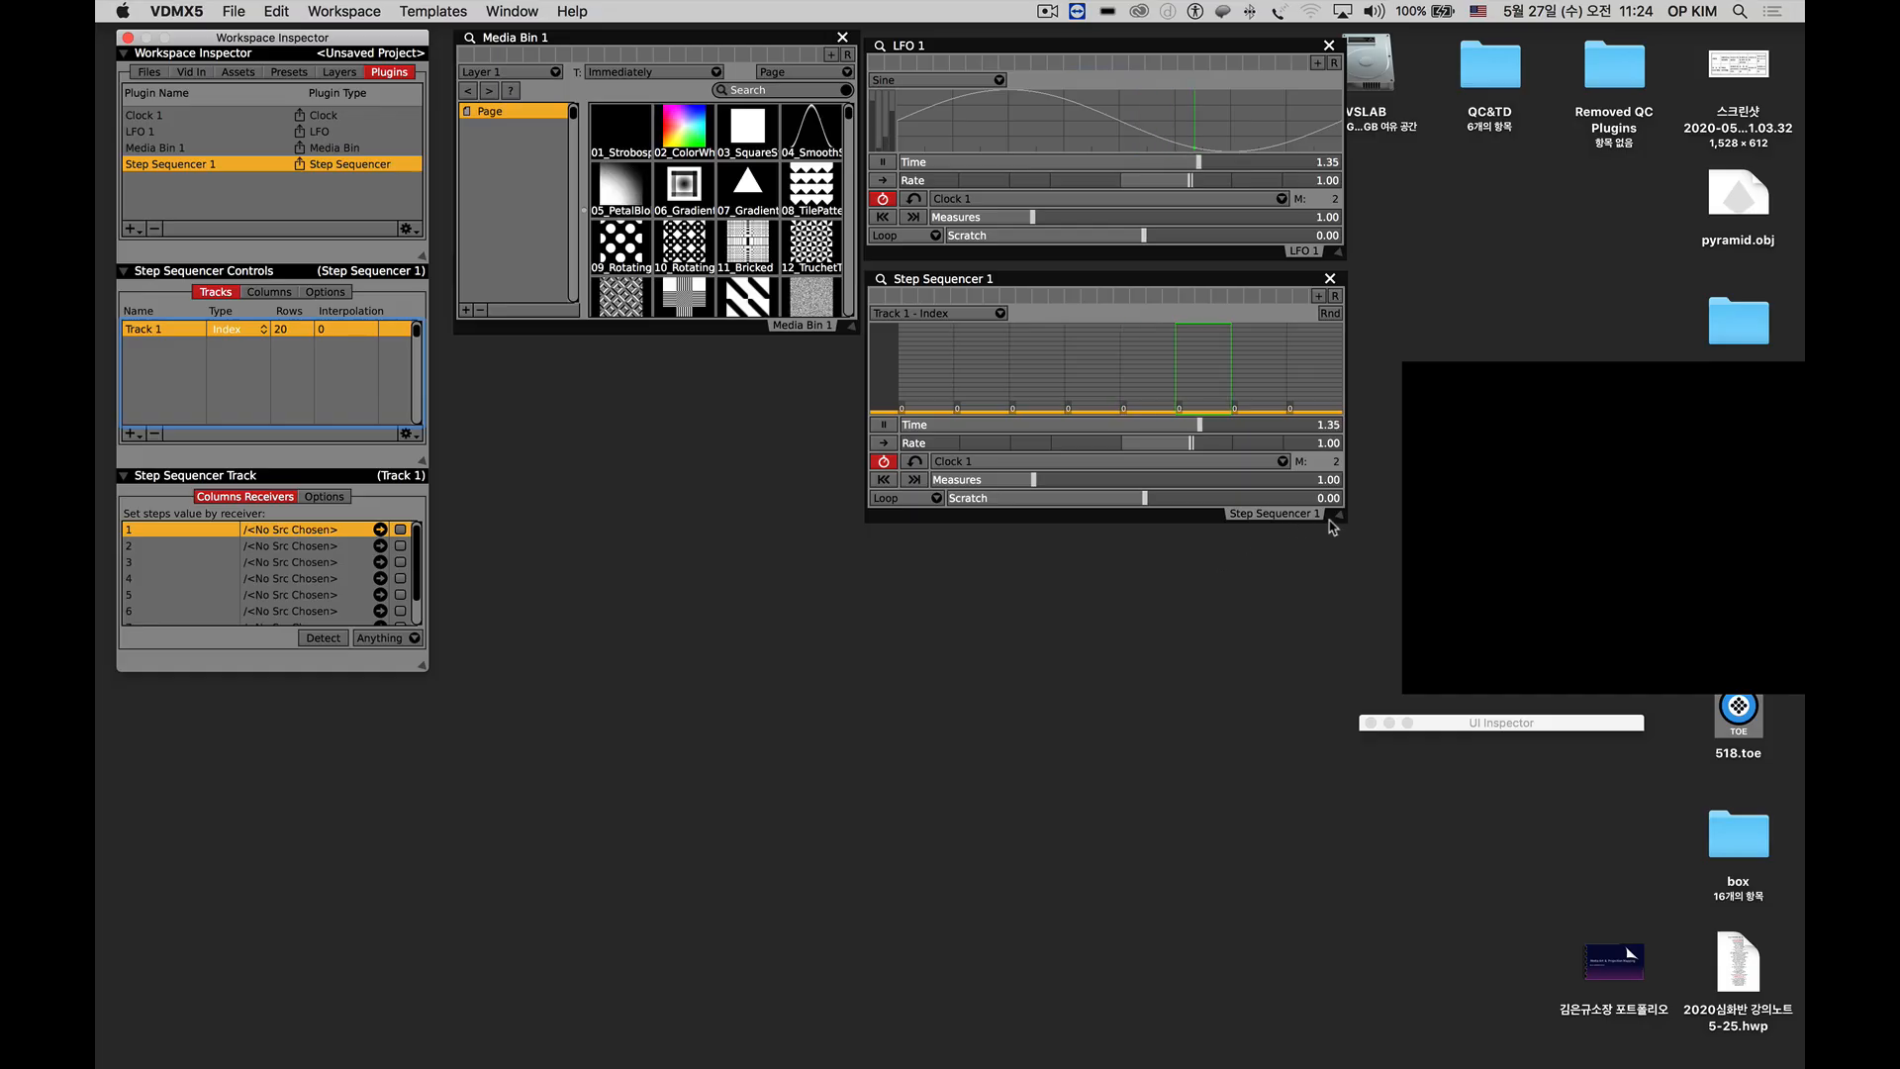
drag(1332, 526, 1357, 947)
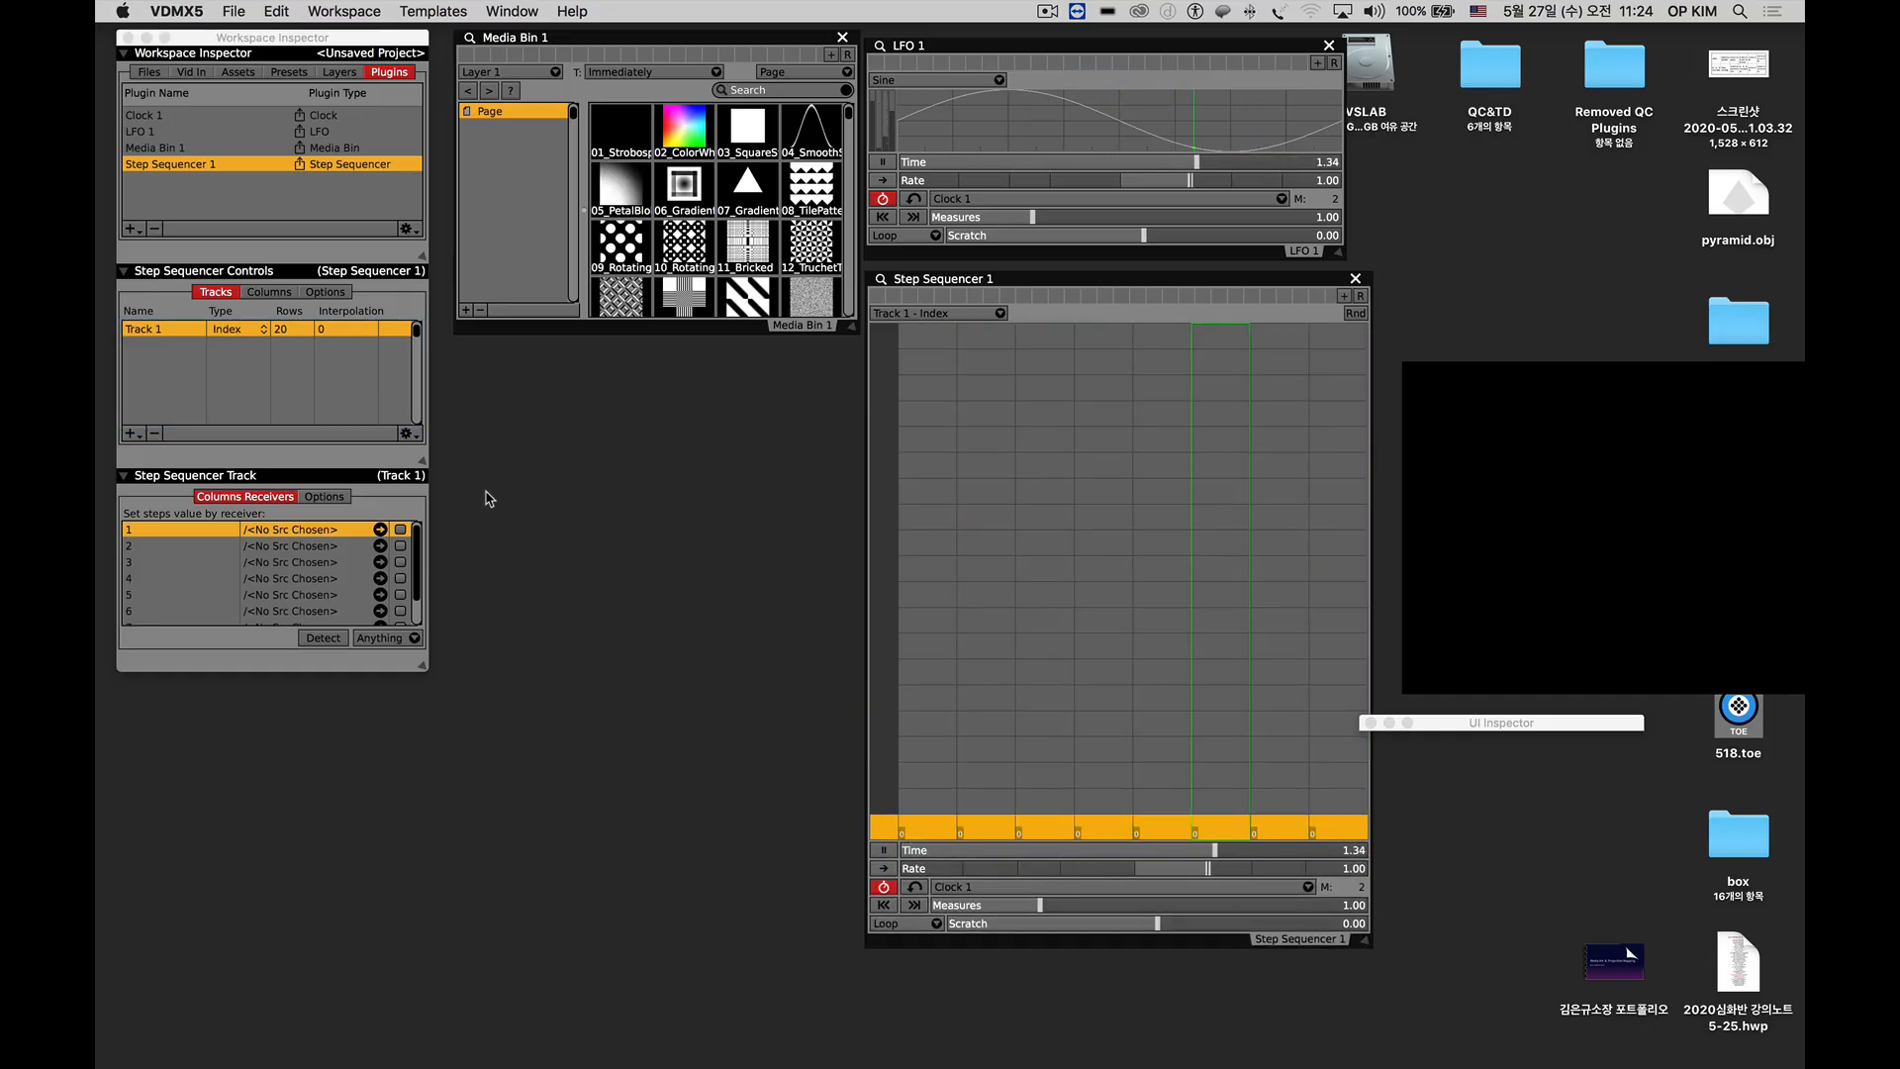
Set Step Sequencer 1's number of columns to 60 and draw a freehand wavy pattern with several peaks across the whole grid.
click(268, 292)
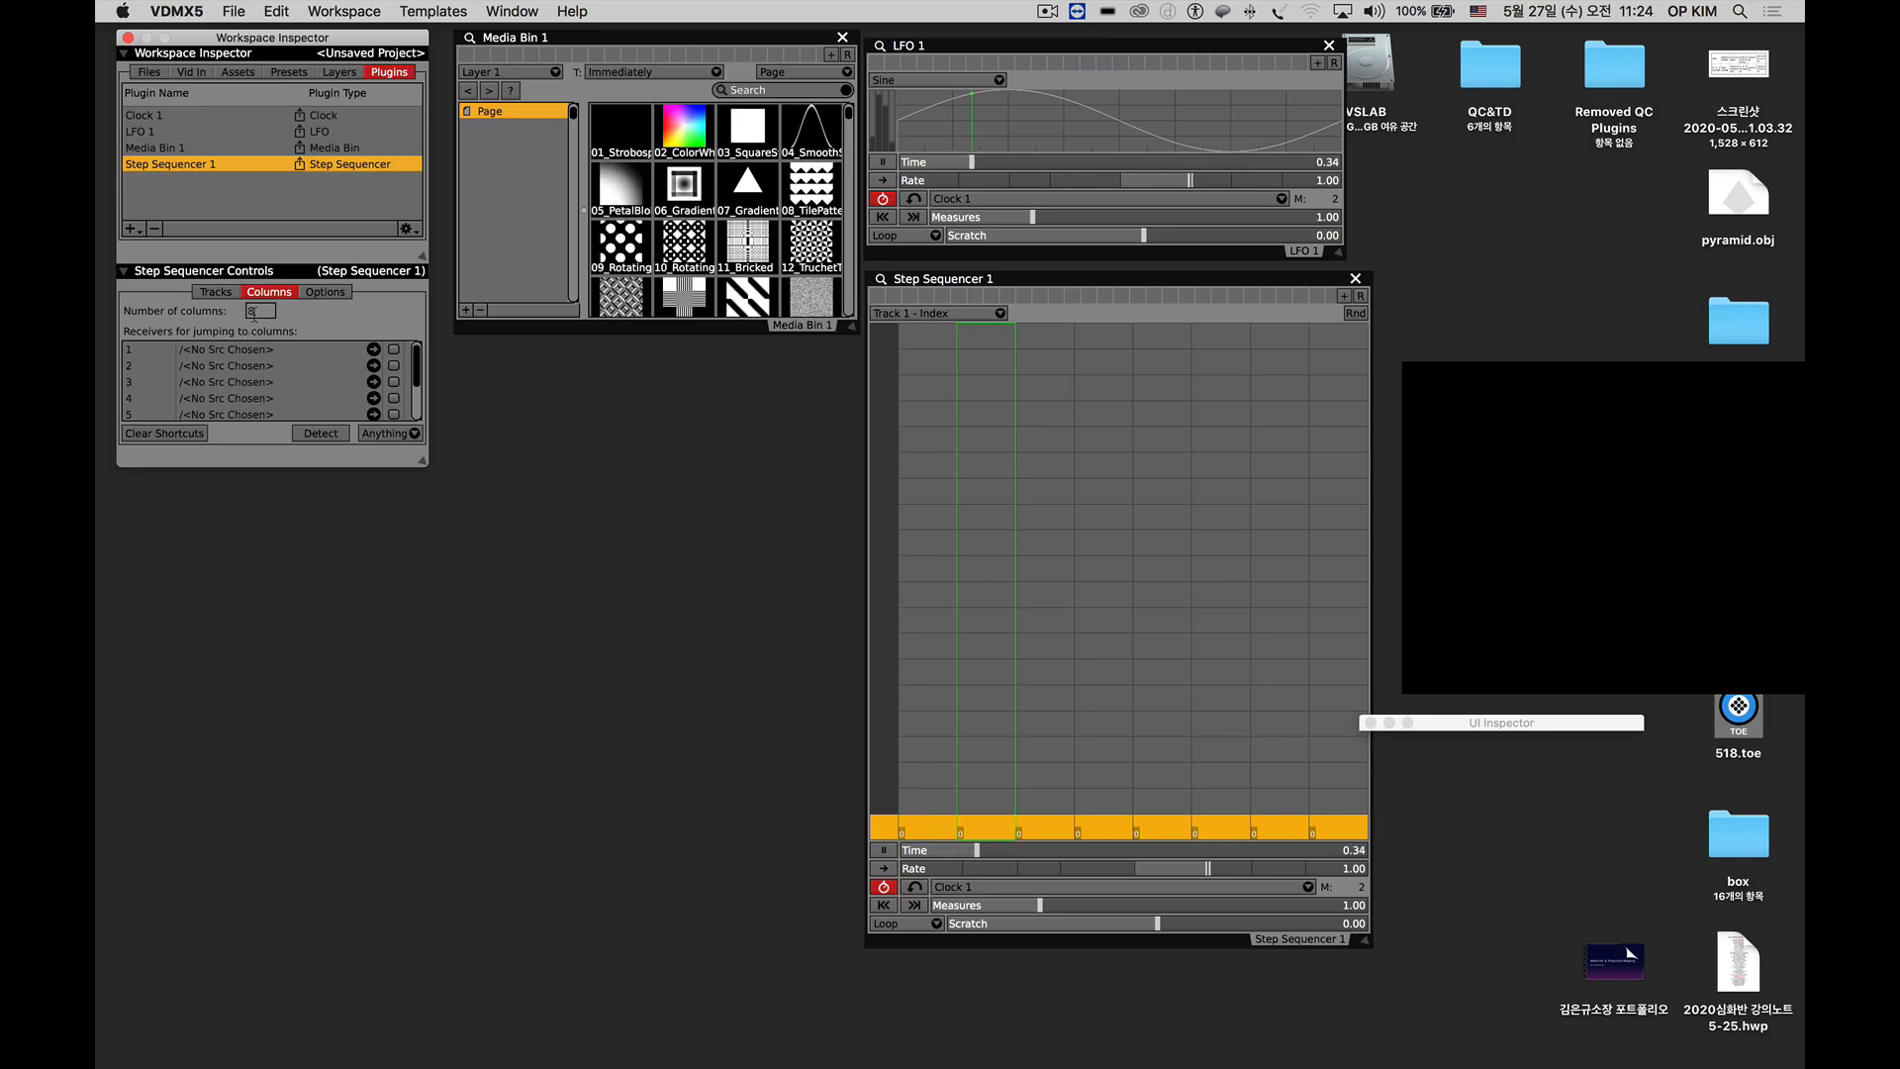
click(253, 312)
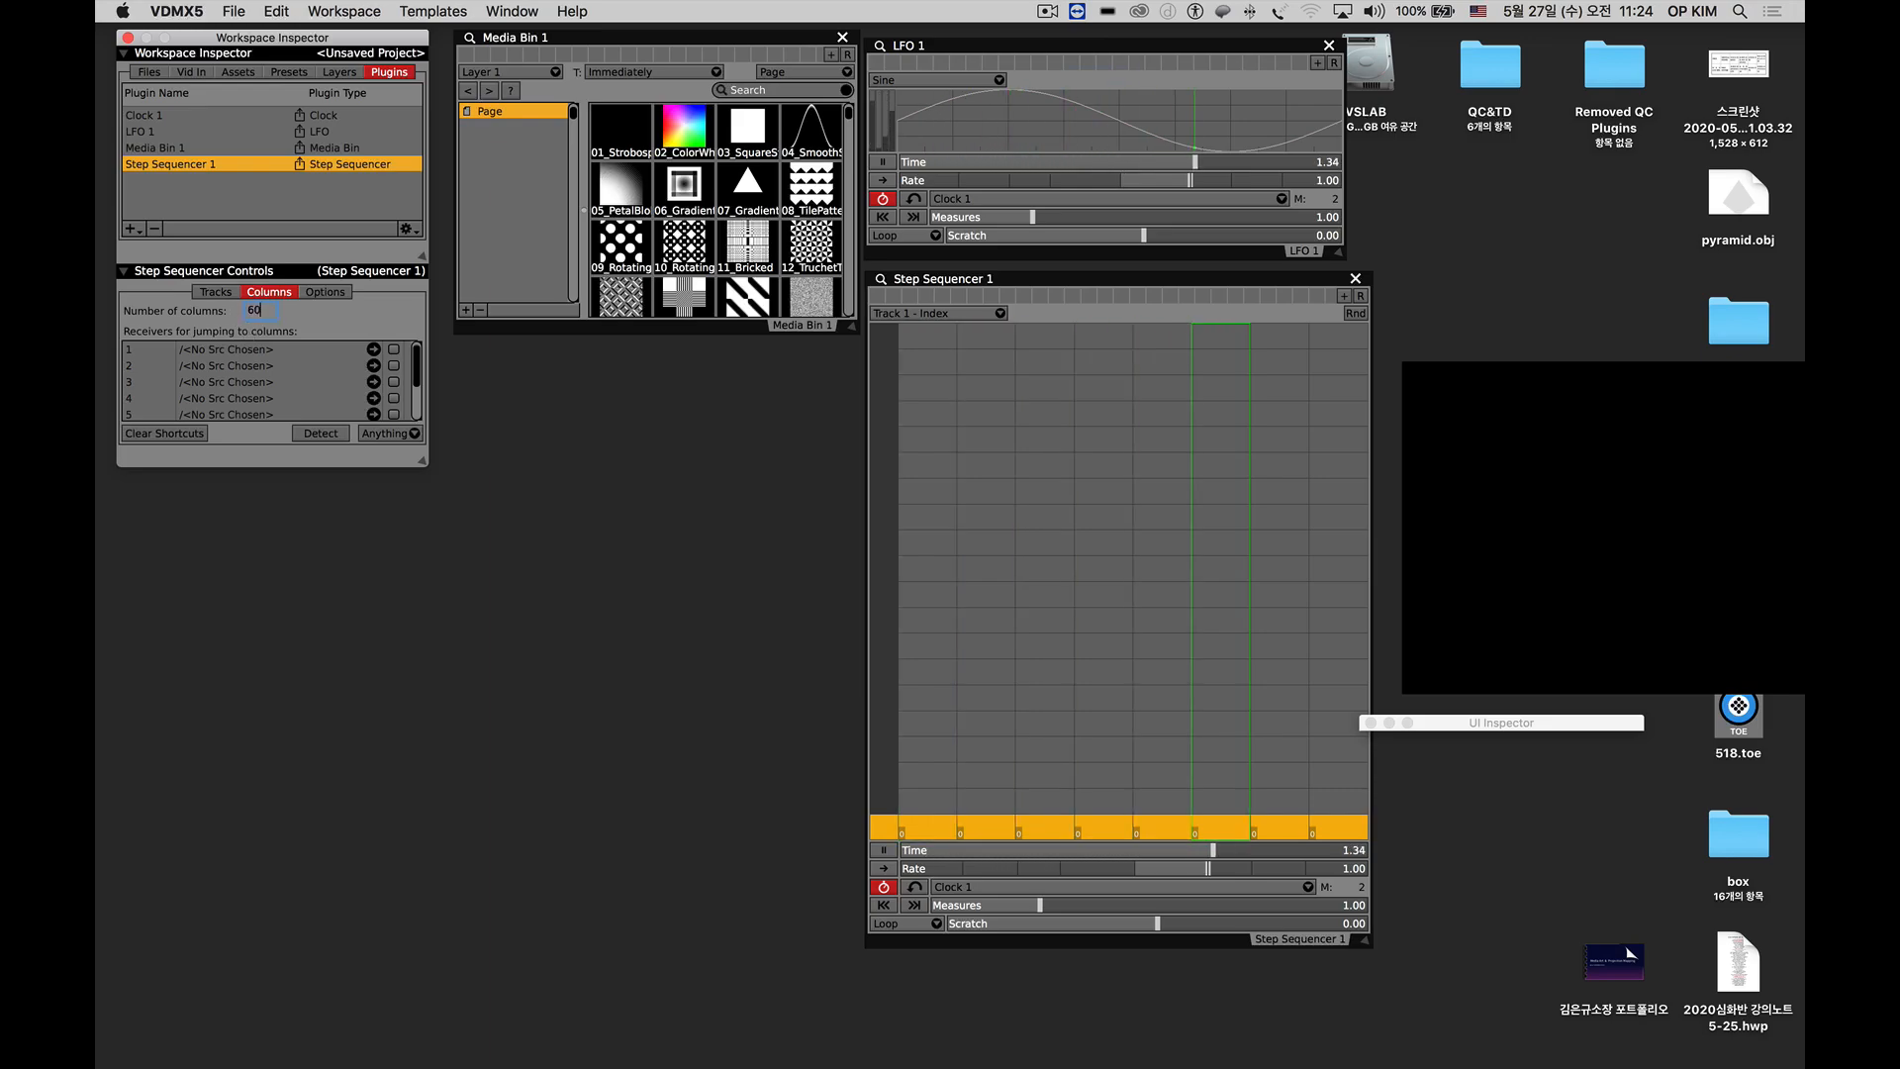
key(Return)
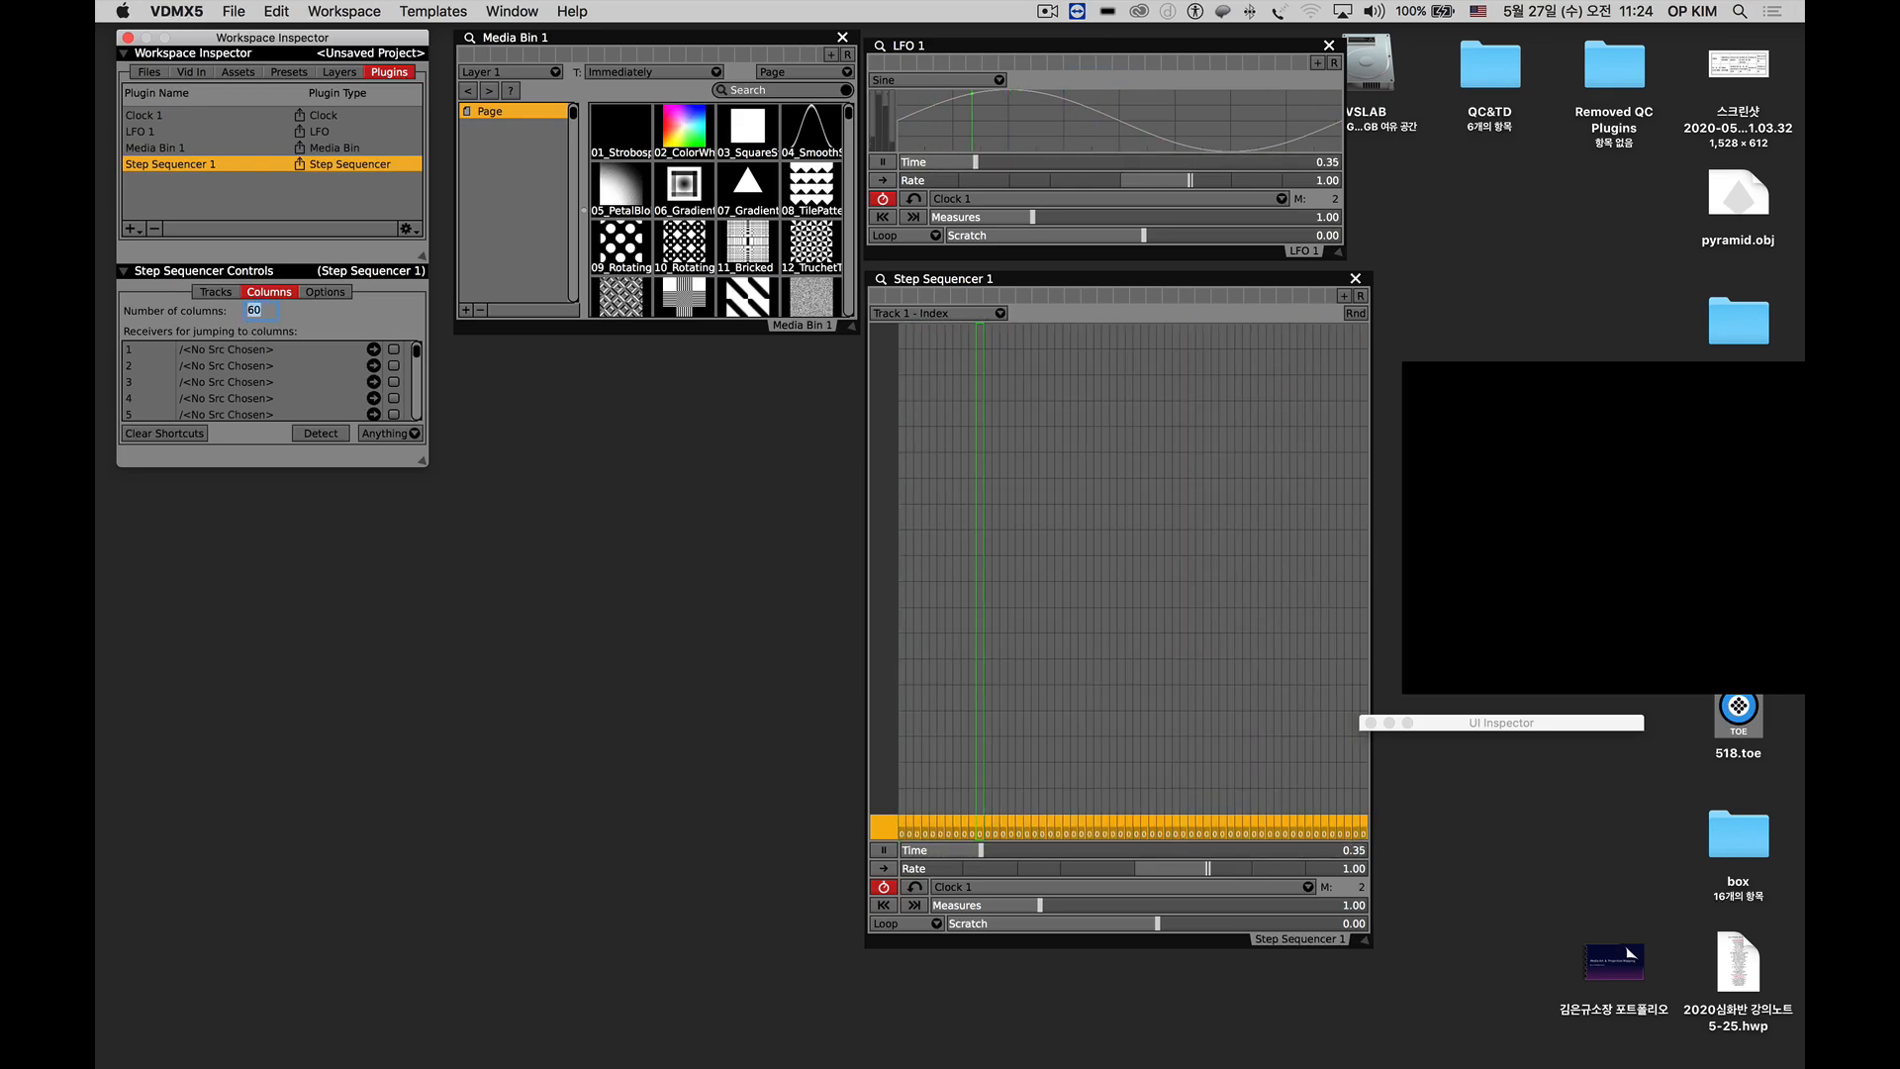
click(904, 799)
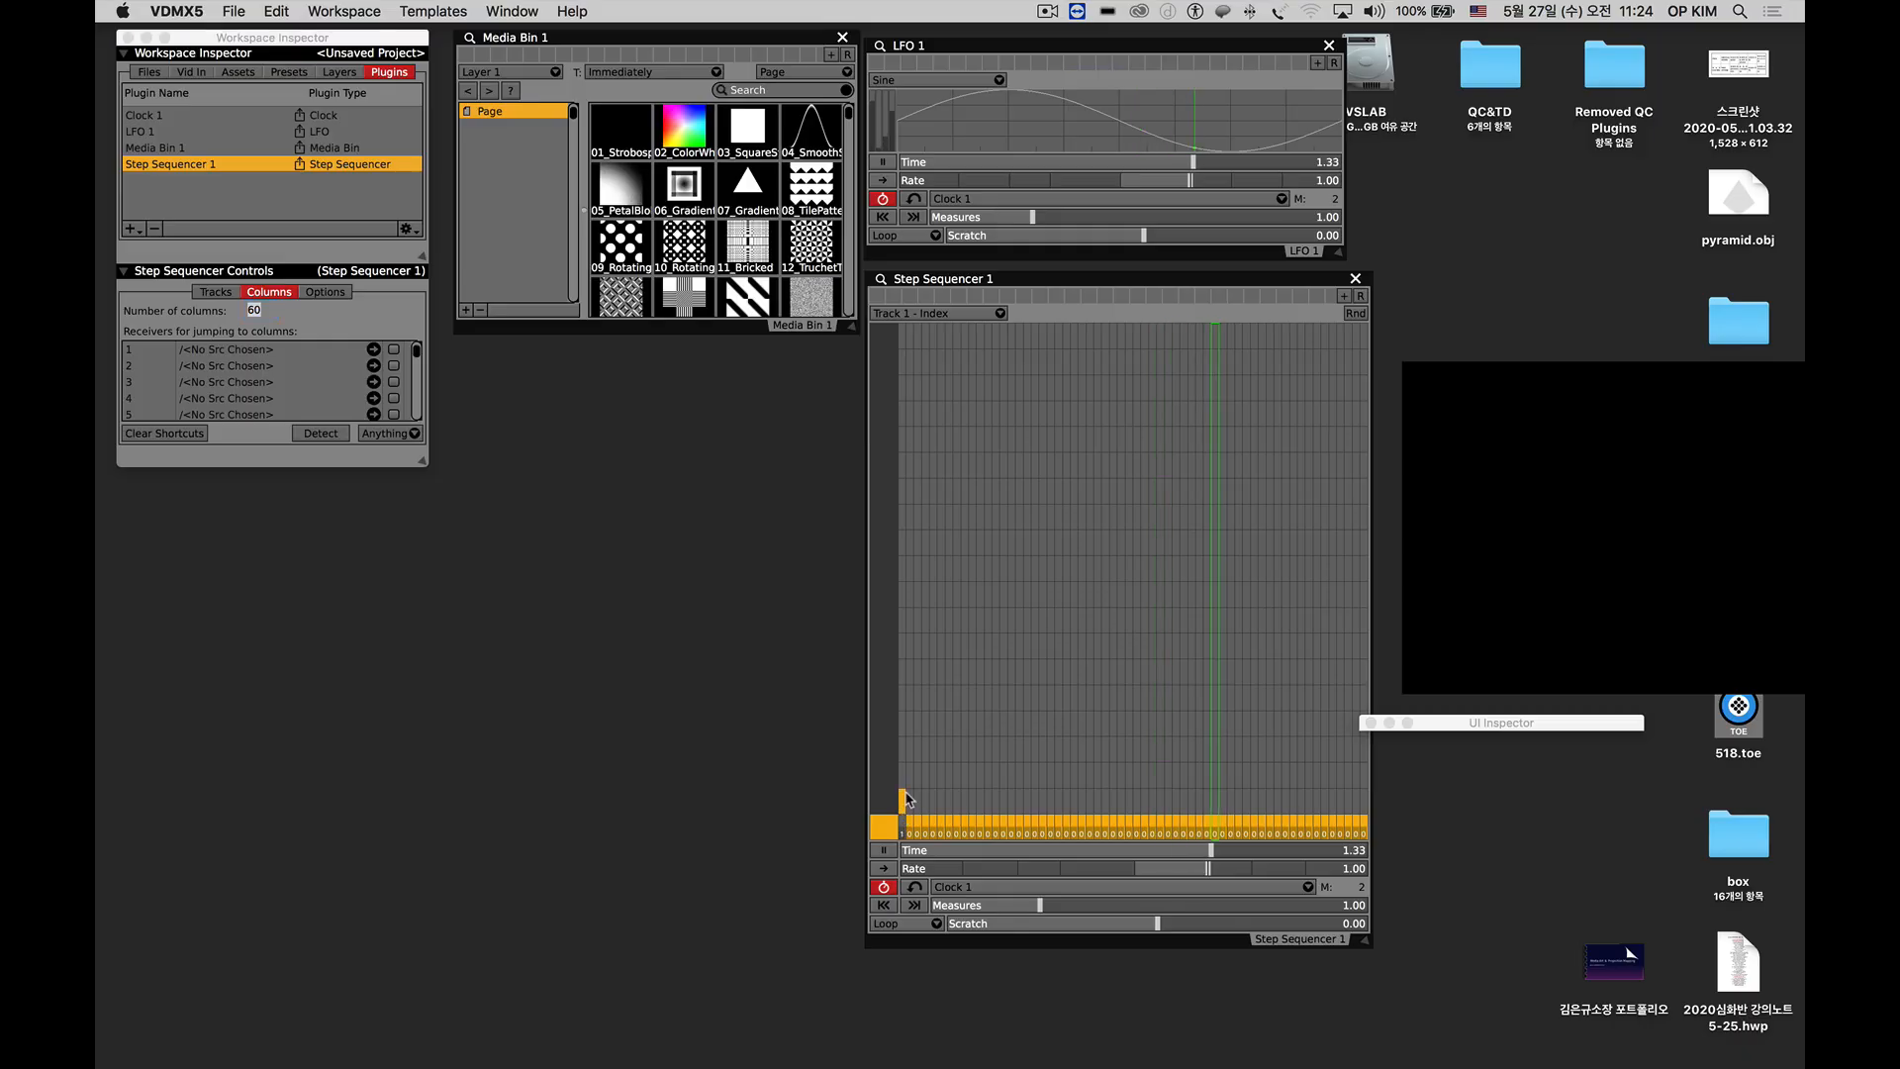
mouse_move(906, 799)
mouse_down()
mouse_move(974, 392)
mouse_move(999, 433)
mouse_move(1014, 740)
mouse_move(1051, 731)
mouse_move(1049, 483)
mouse_move(1071, 355)
mouse_move(1122, 393)
mouse_move(1144, 810)
mouse_move(1185, 538)
mouse_move(1249, 476)
mouse_move(1294, 764)
mouse_move(1331, 611)
mouse_move(1363, 796)
mouse_up()
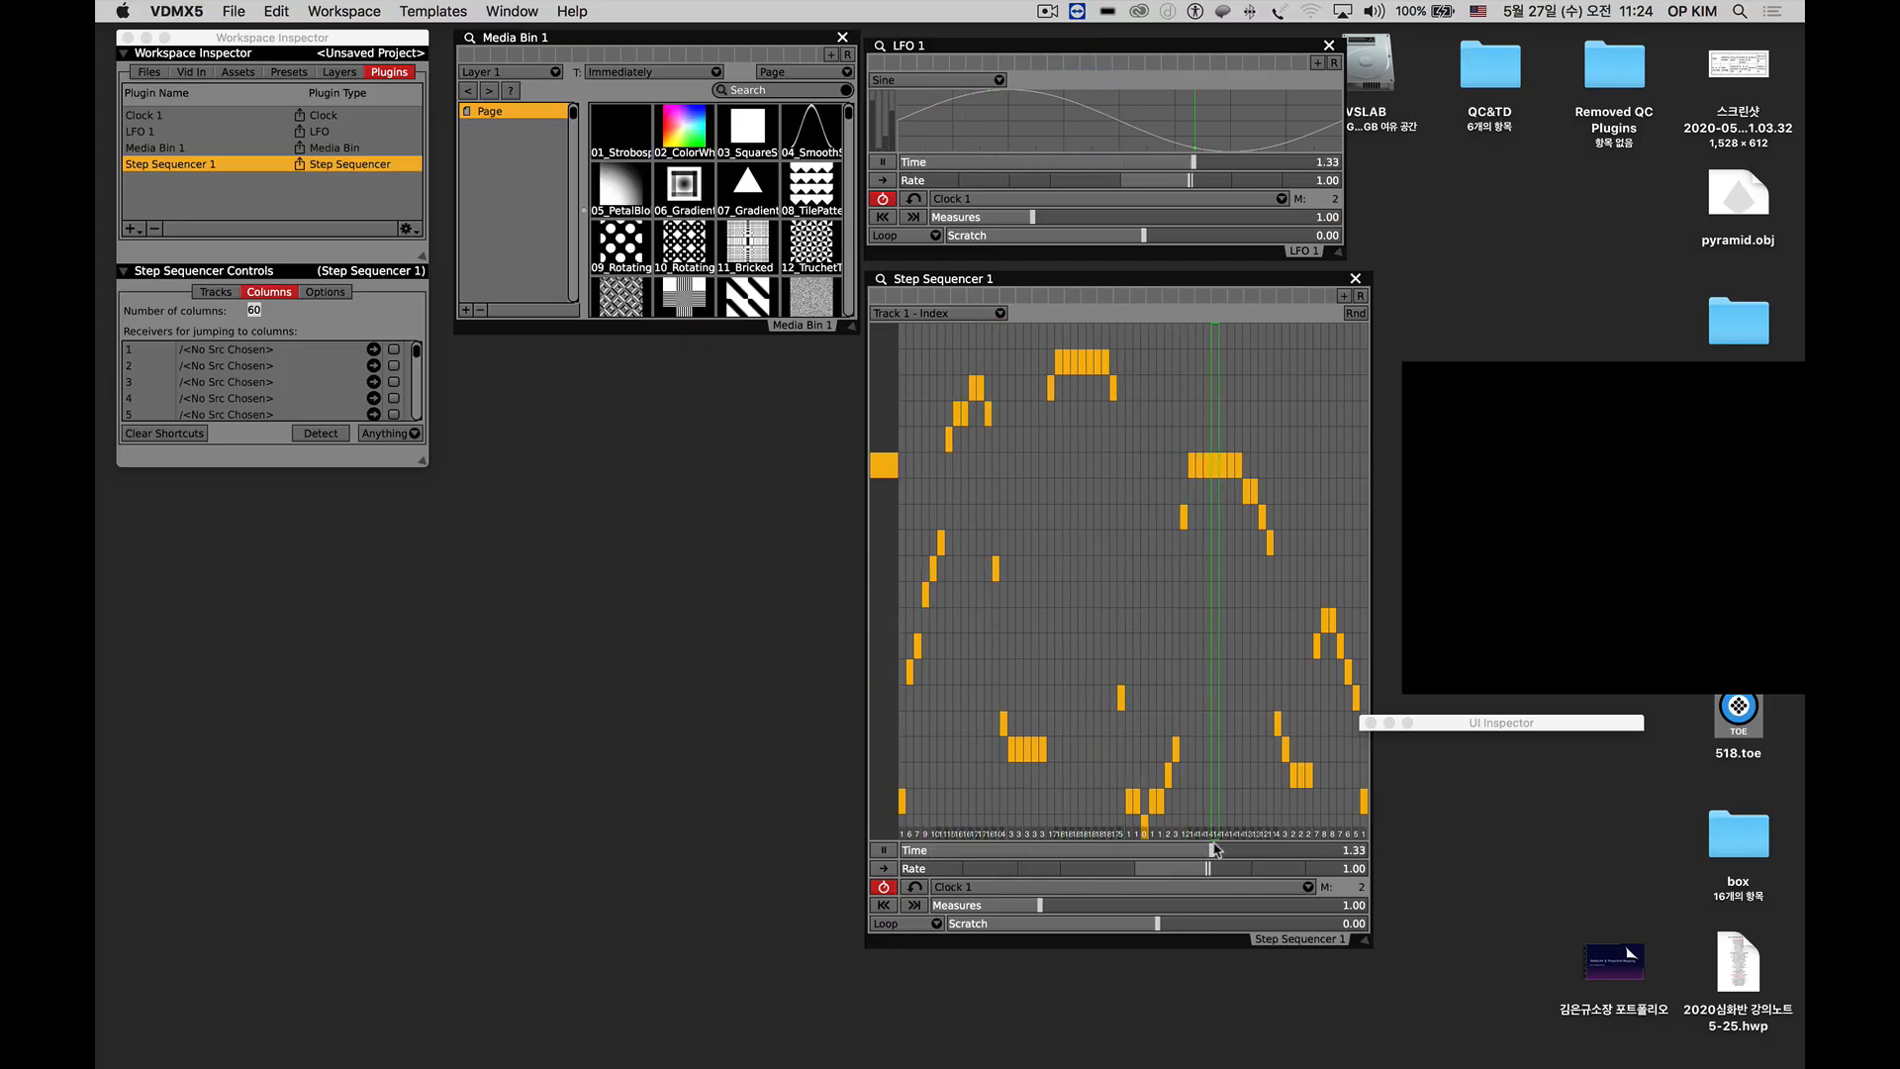
Add a second Clock plugin, place it below Media Bin 1 and halve its tempo twice to 30 BPM.
click(952, 887)
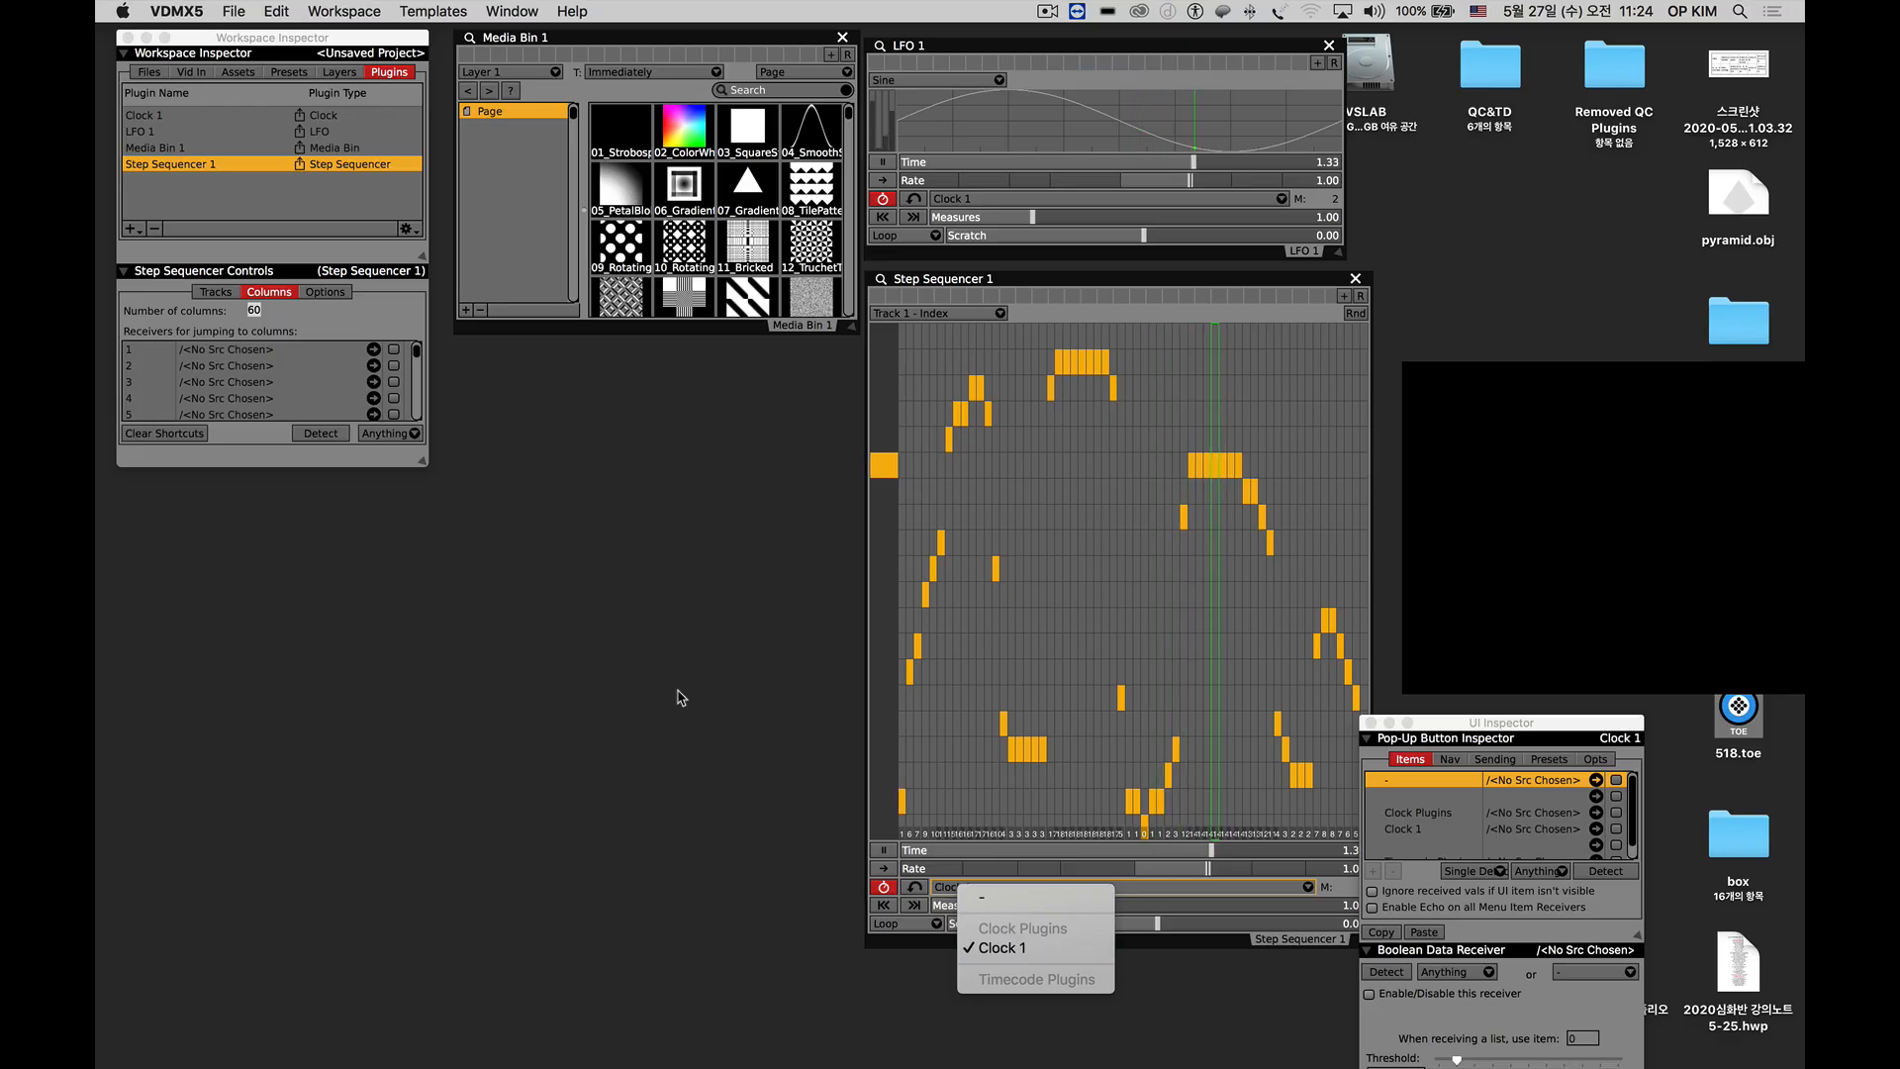
click(126, 231)
click(127, 231)
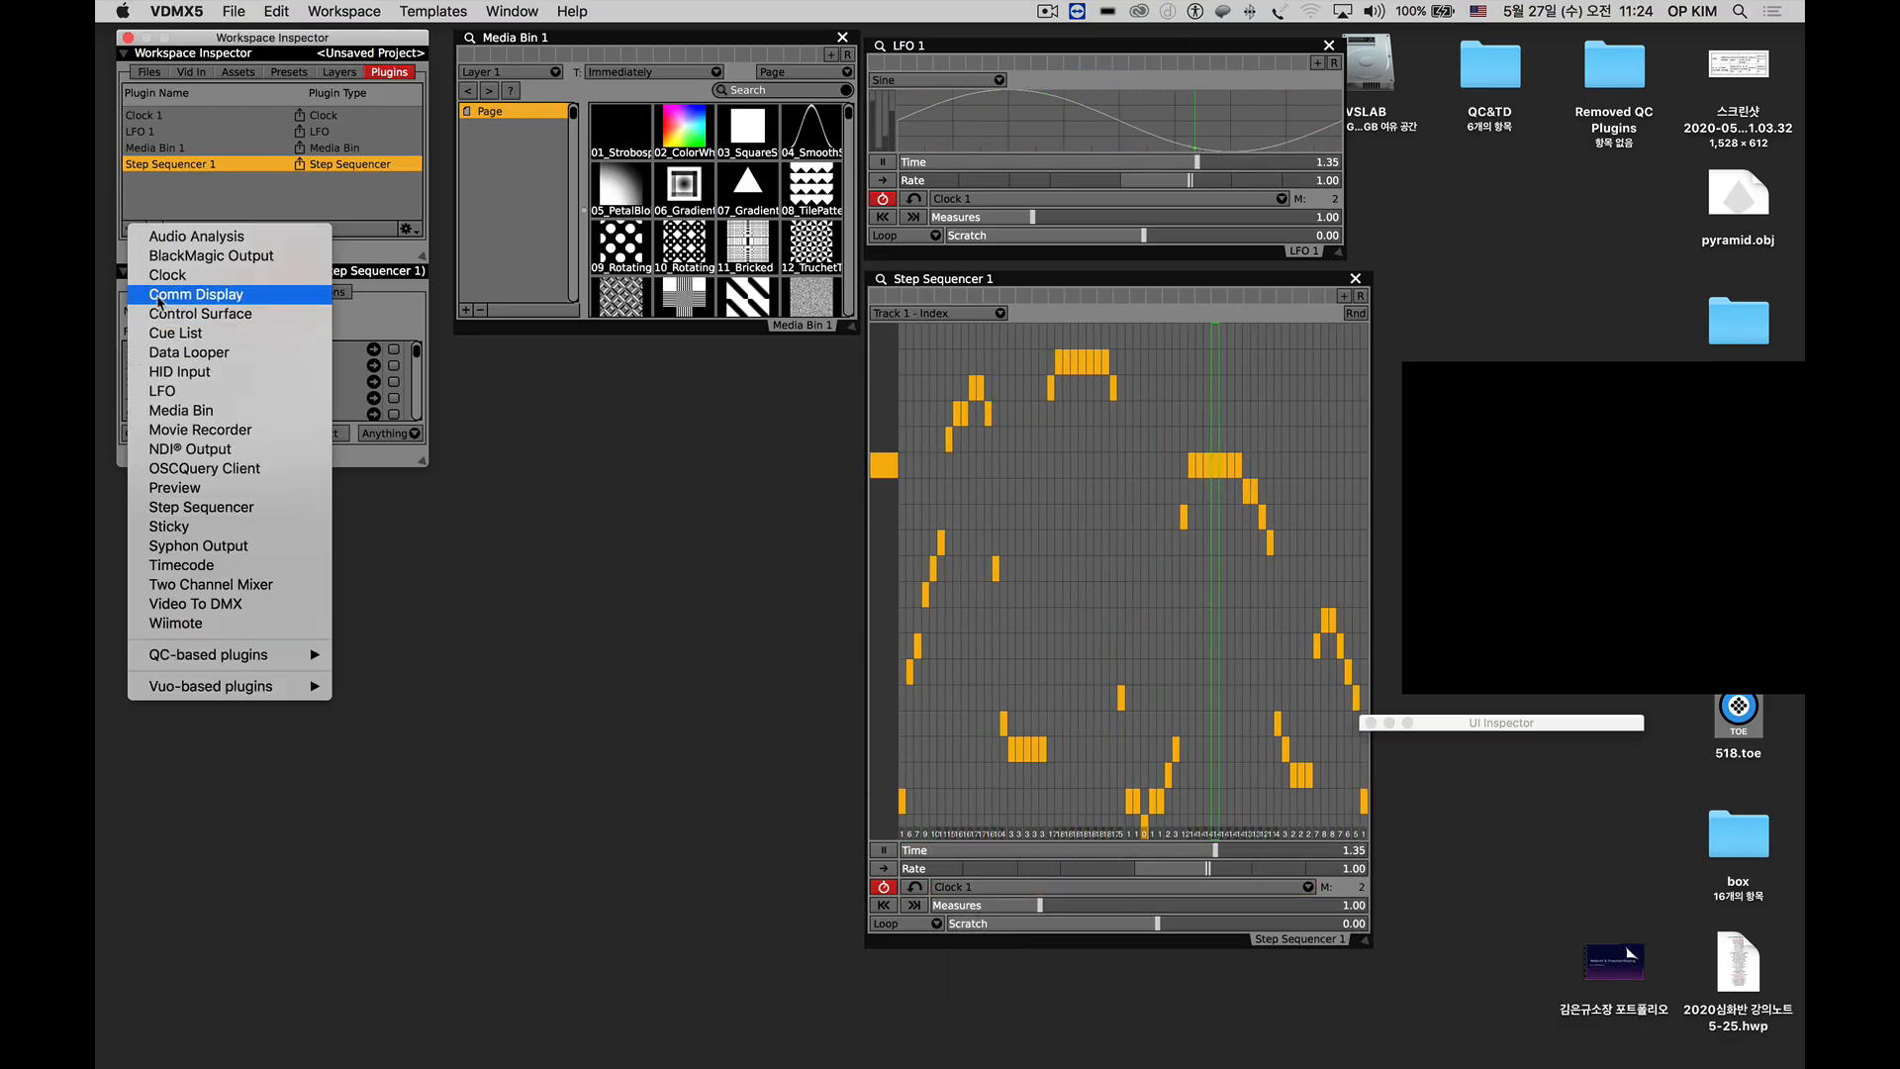
click(167, 275)
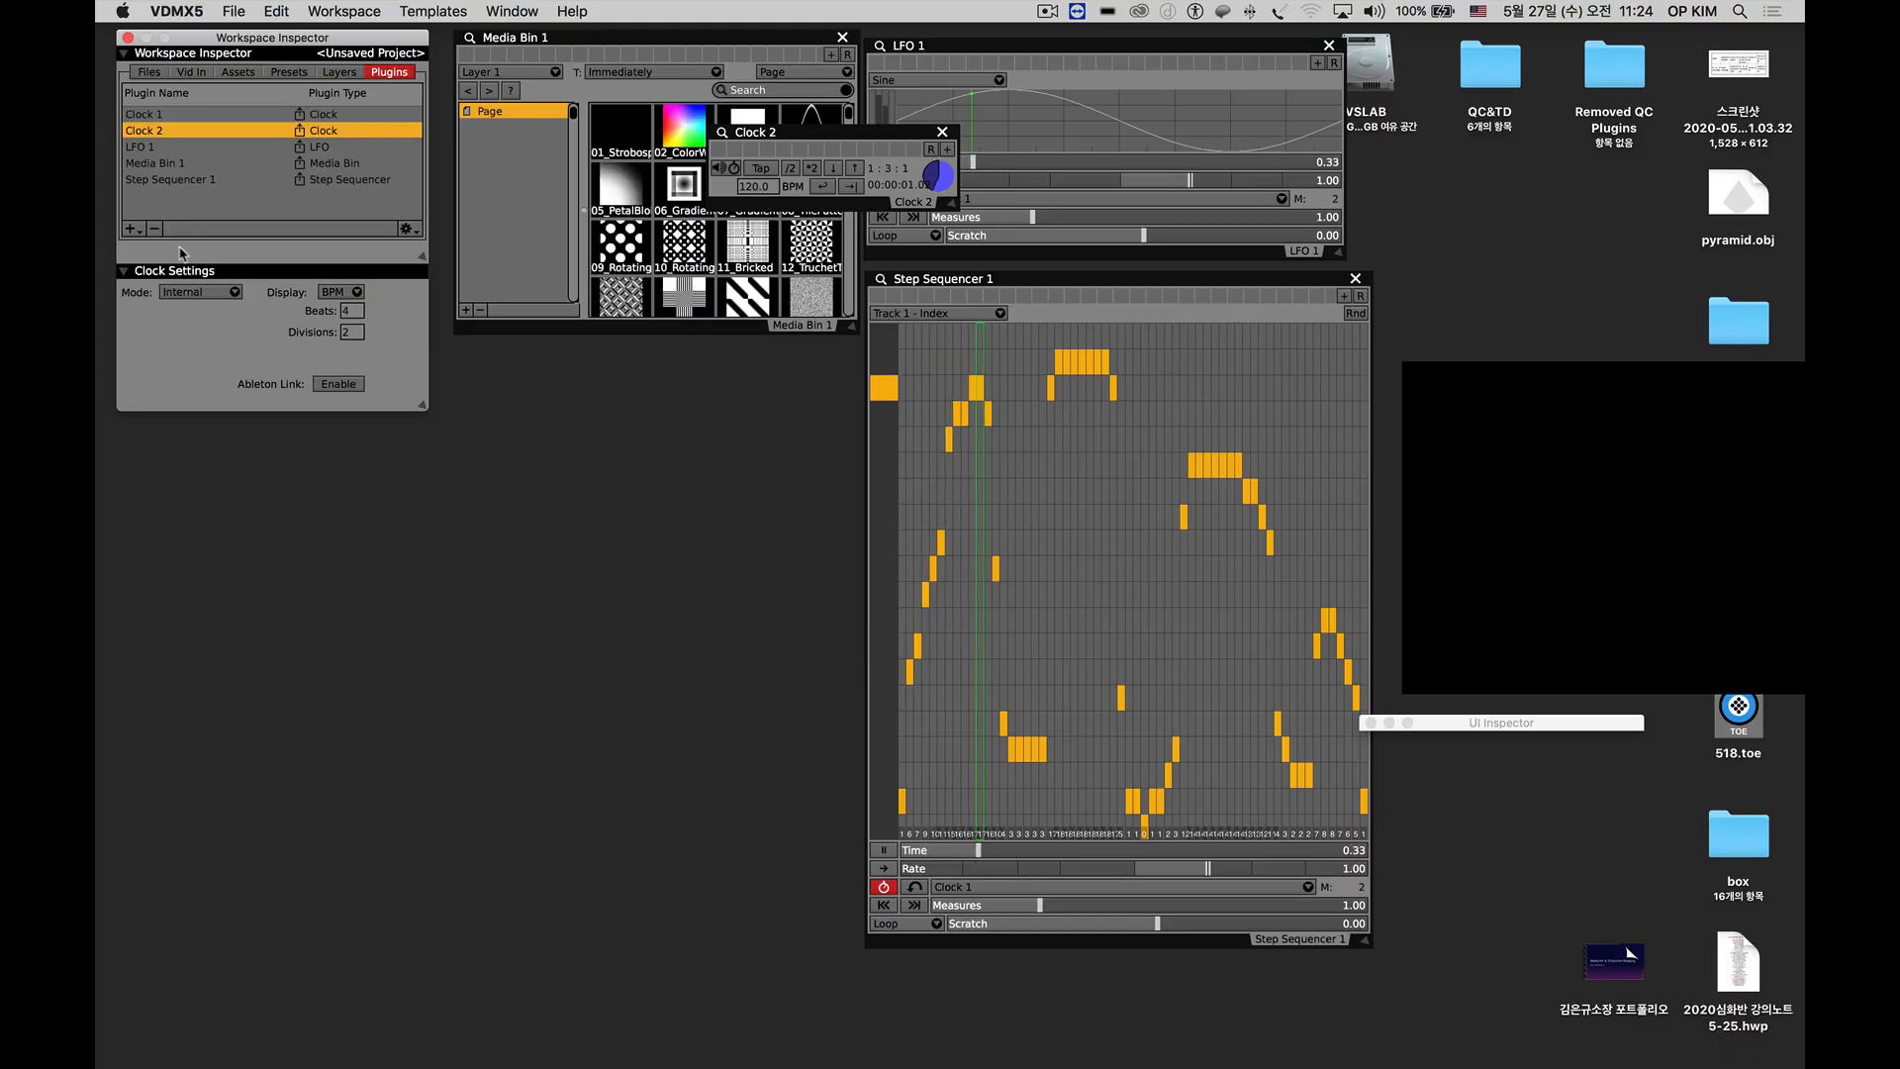
drag(759, 137, 515, 361)
double_click(546, 395)
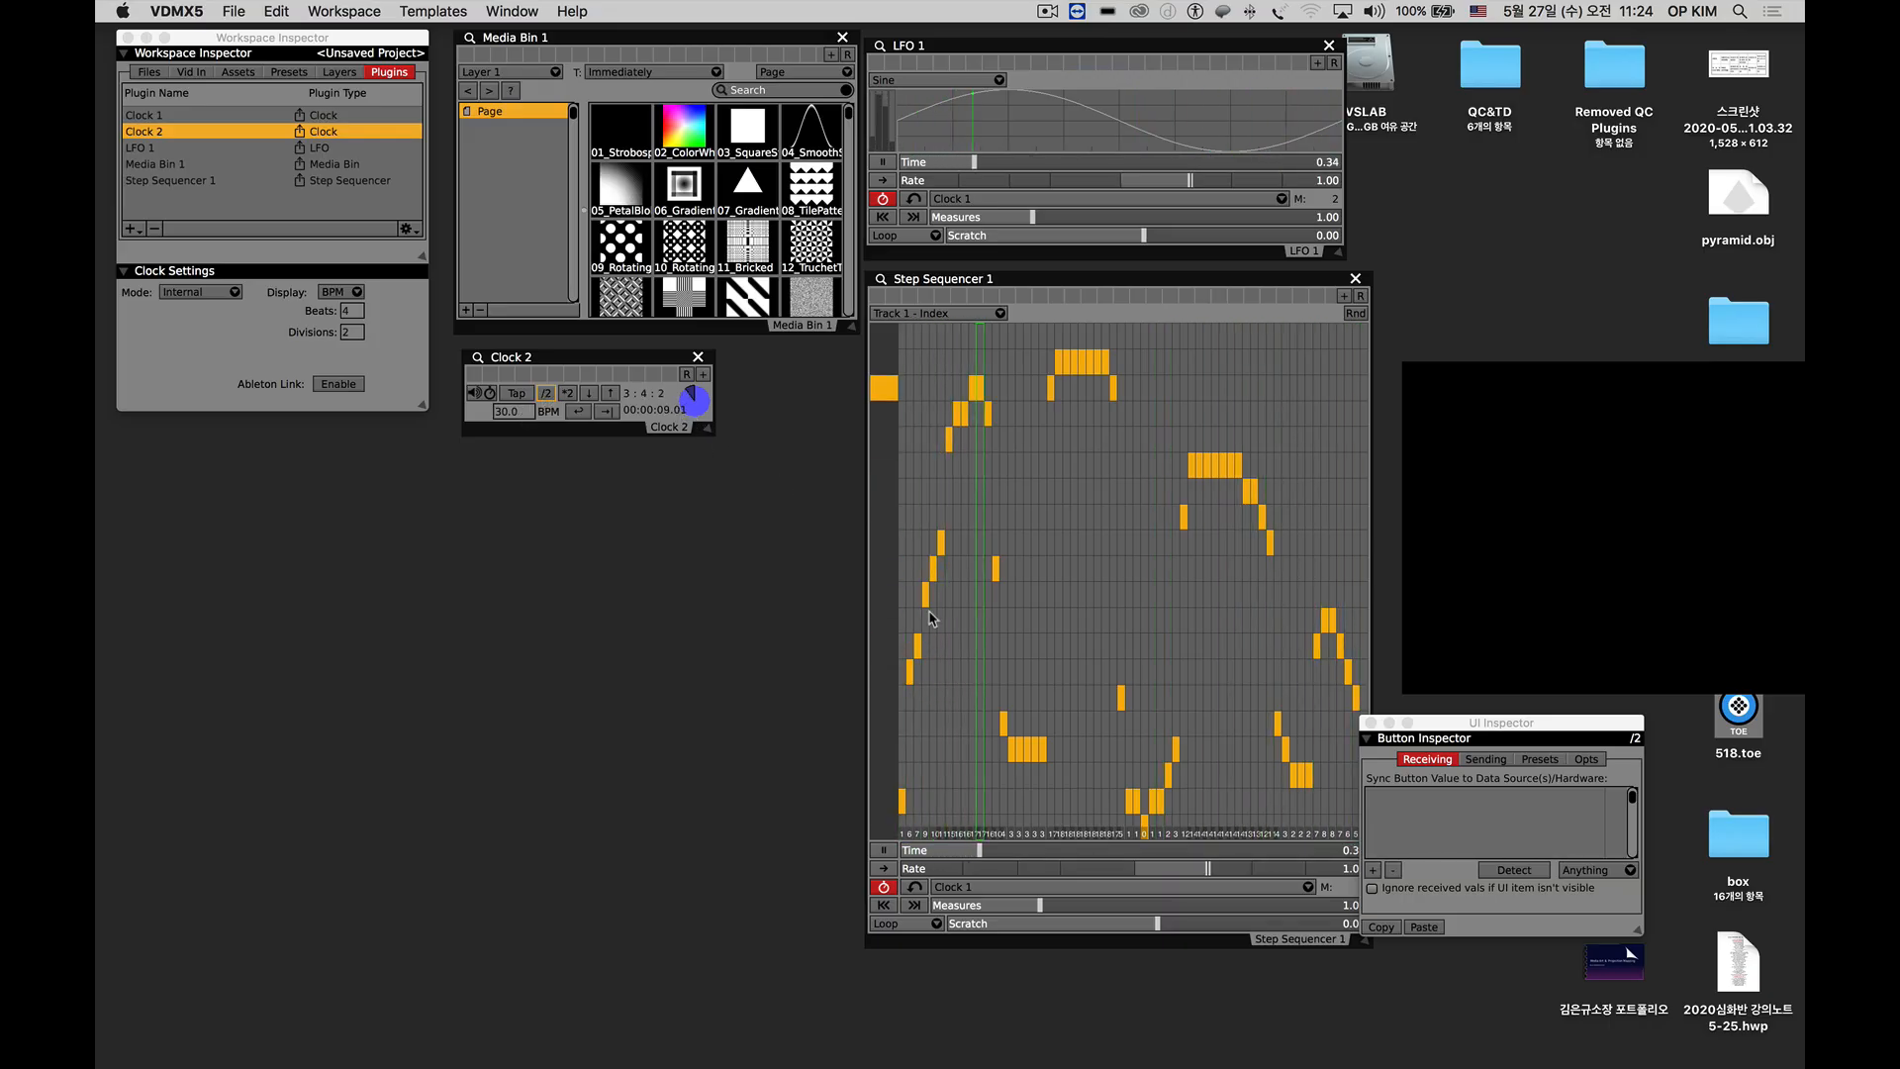
Set Step Sequencer 1's clock source to Clock 2 and move the UI Inspector clear of the sequencer window.
click(990, 887)
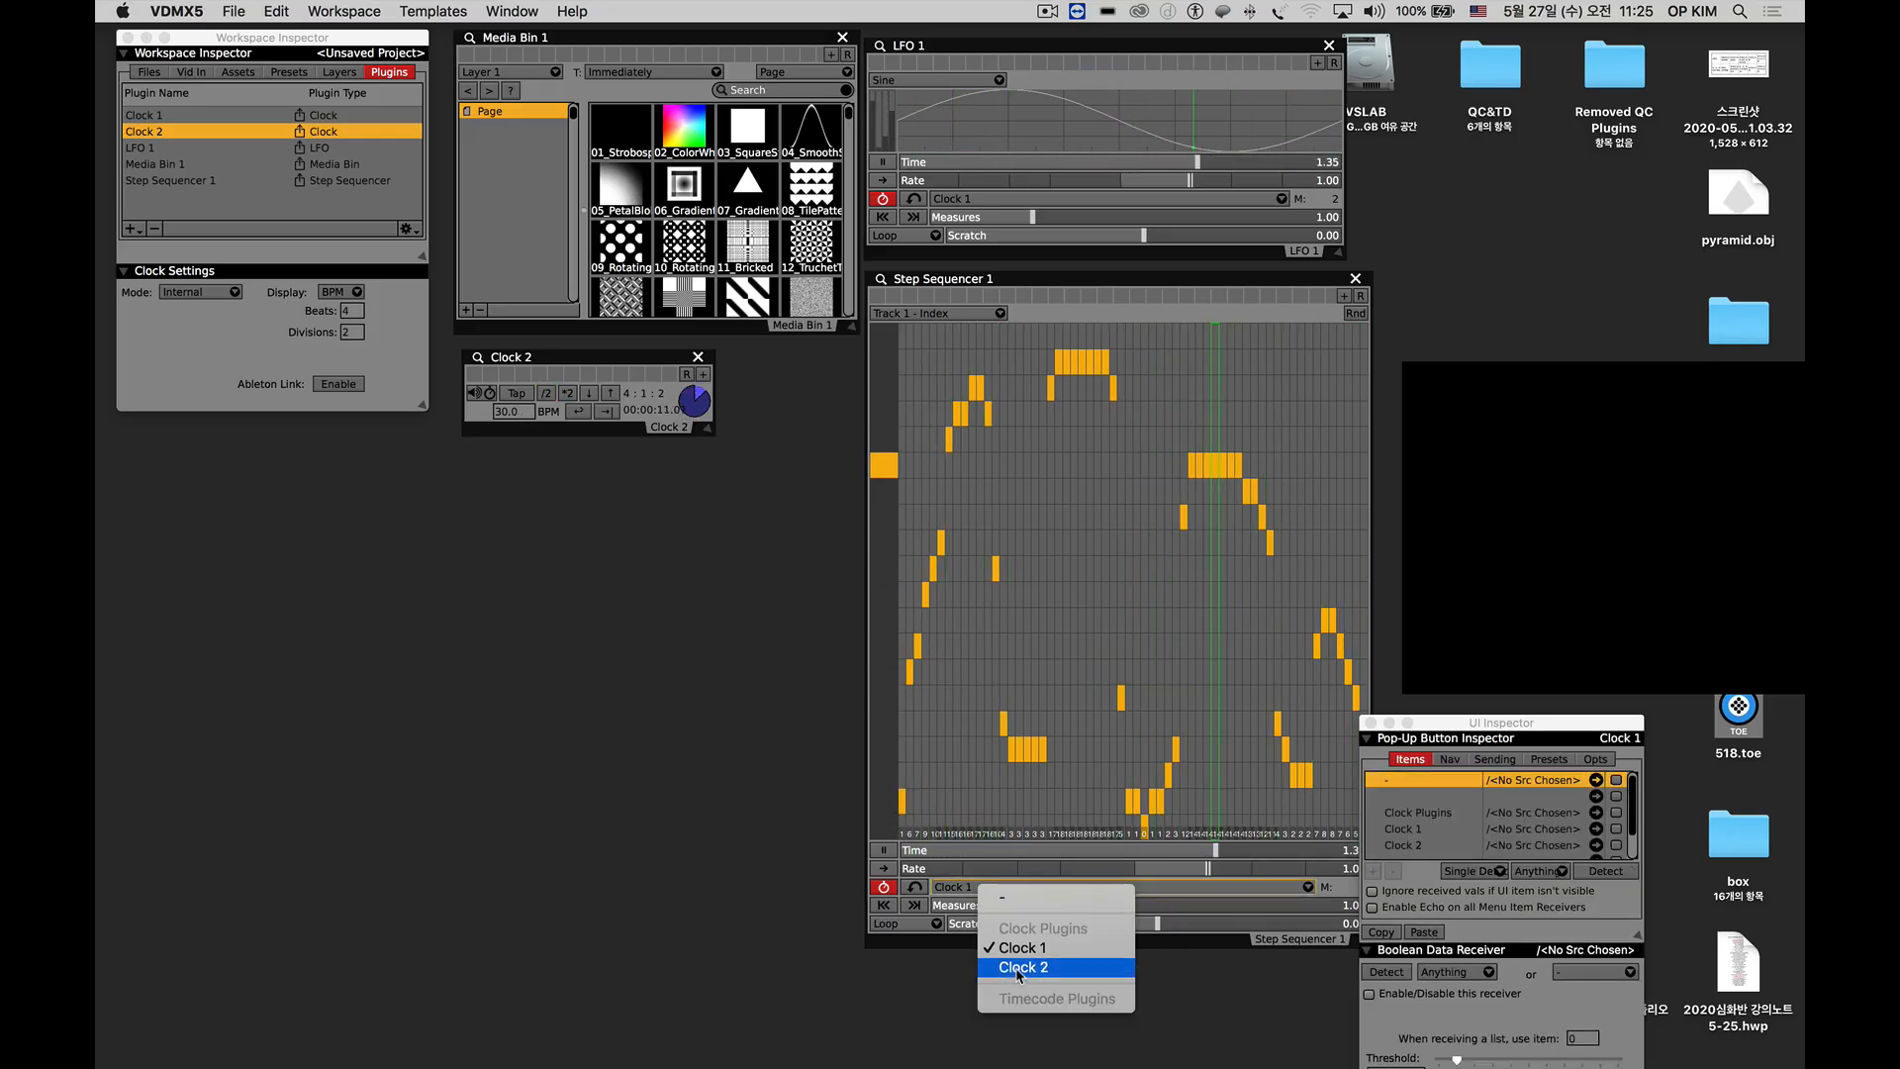
click(1019, 970)
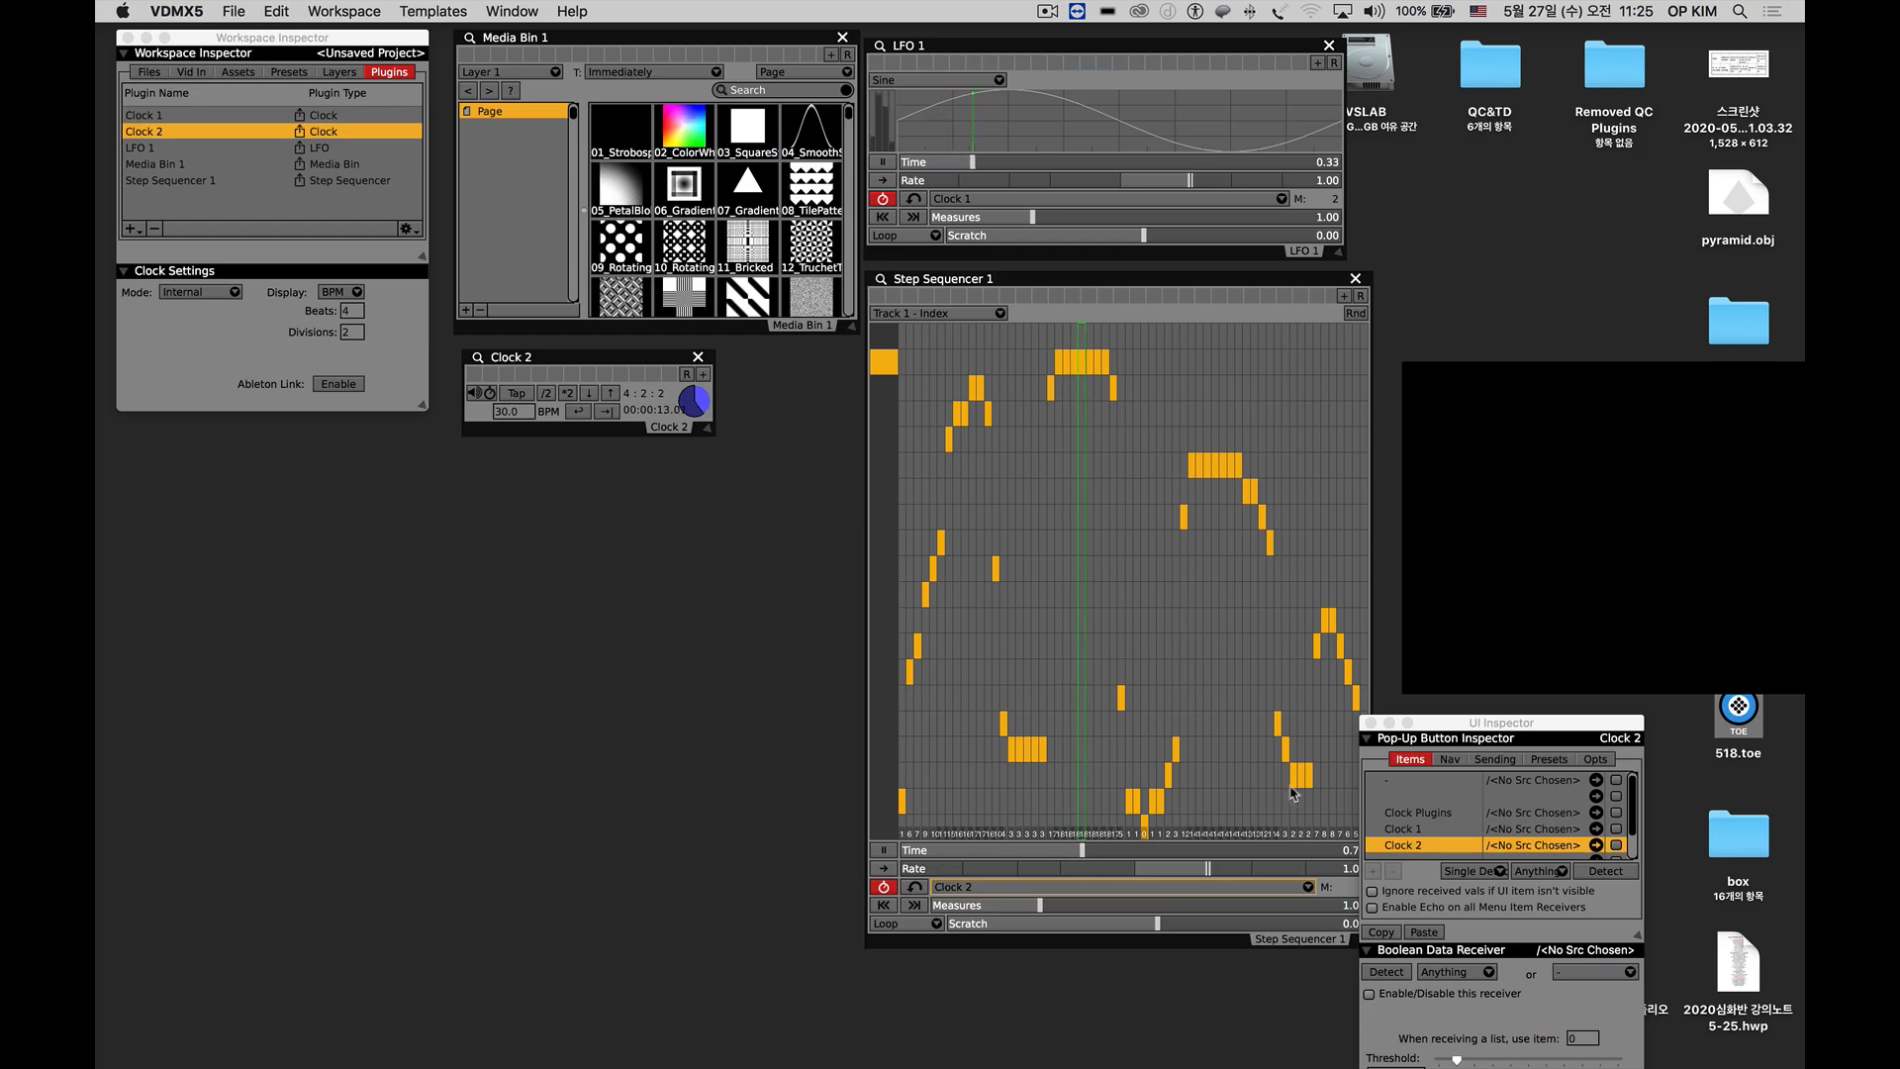
drag(1504, 723, 1696, 682)
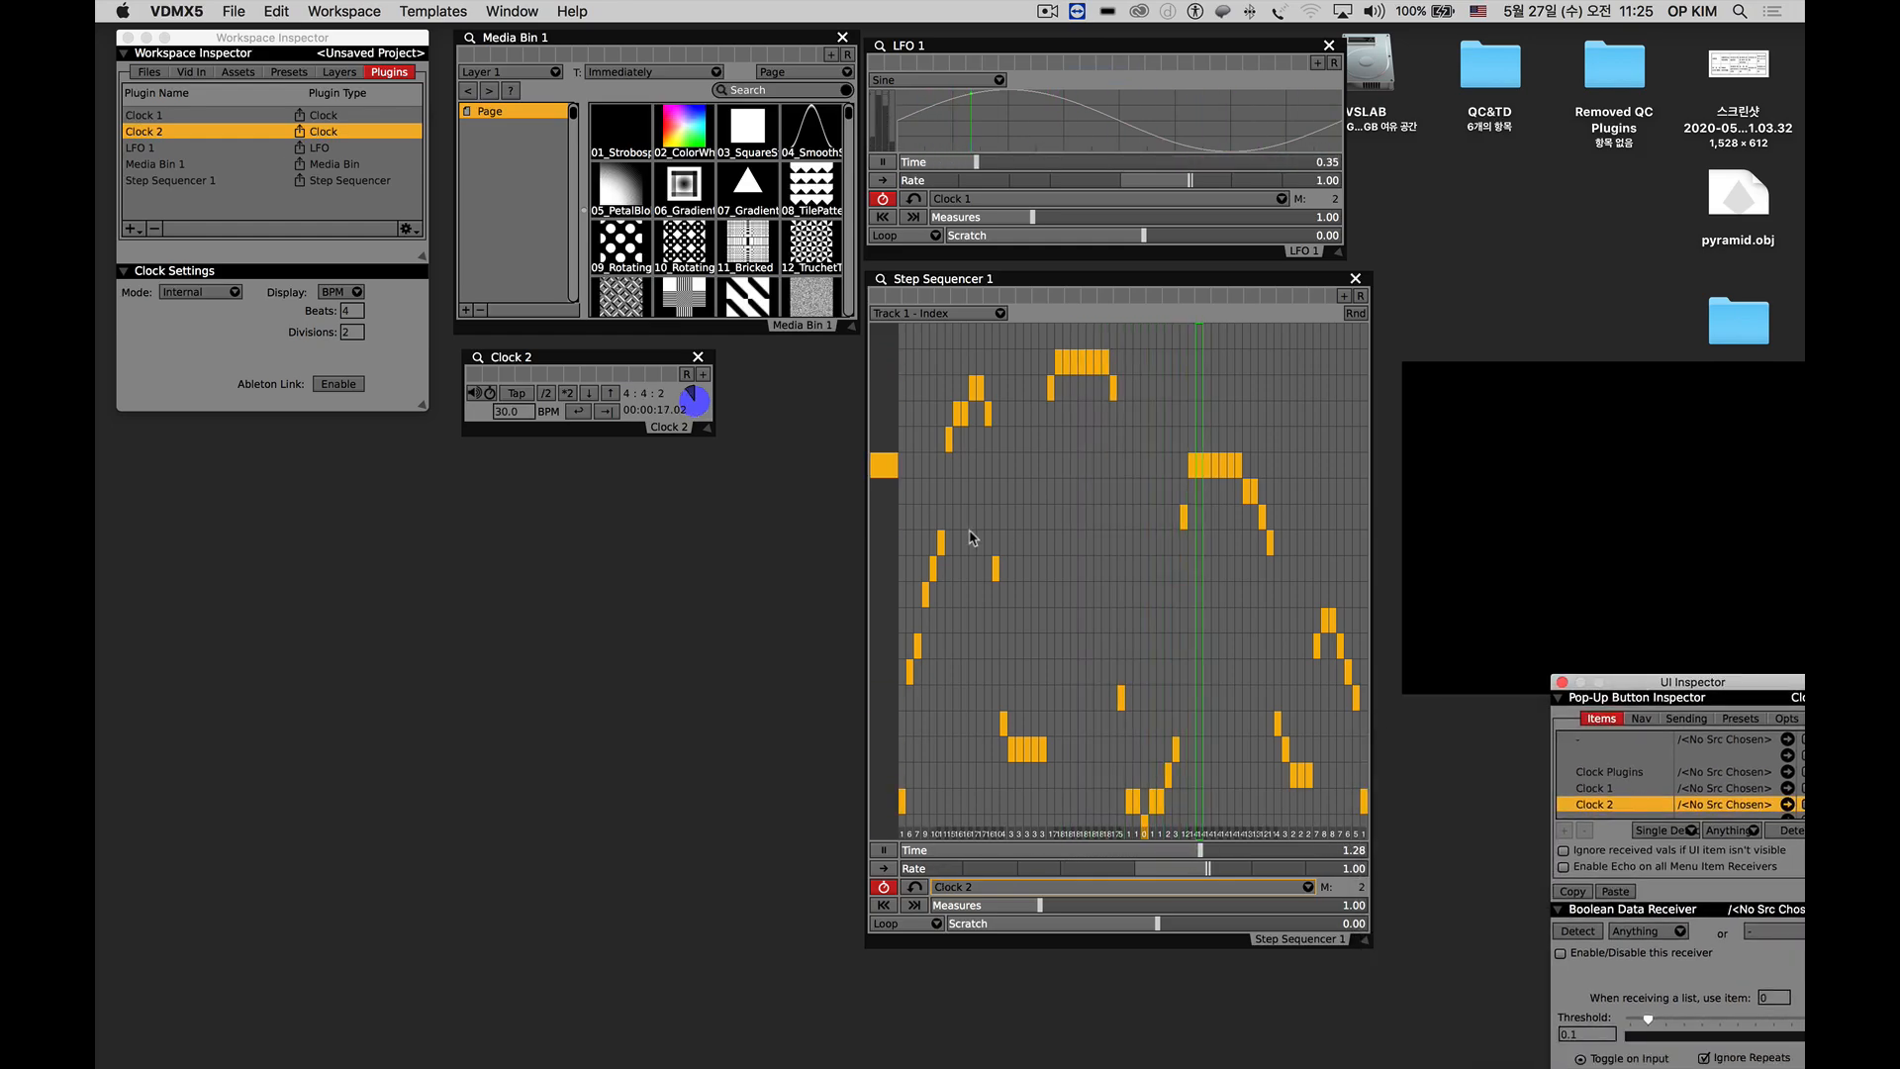
Shrink the Step Sequencer 1 window back to a compact size matching LFO 1's width.
drag(1364, 939, 1340, 492)
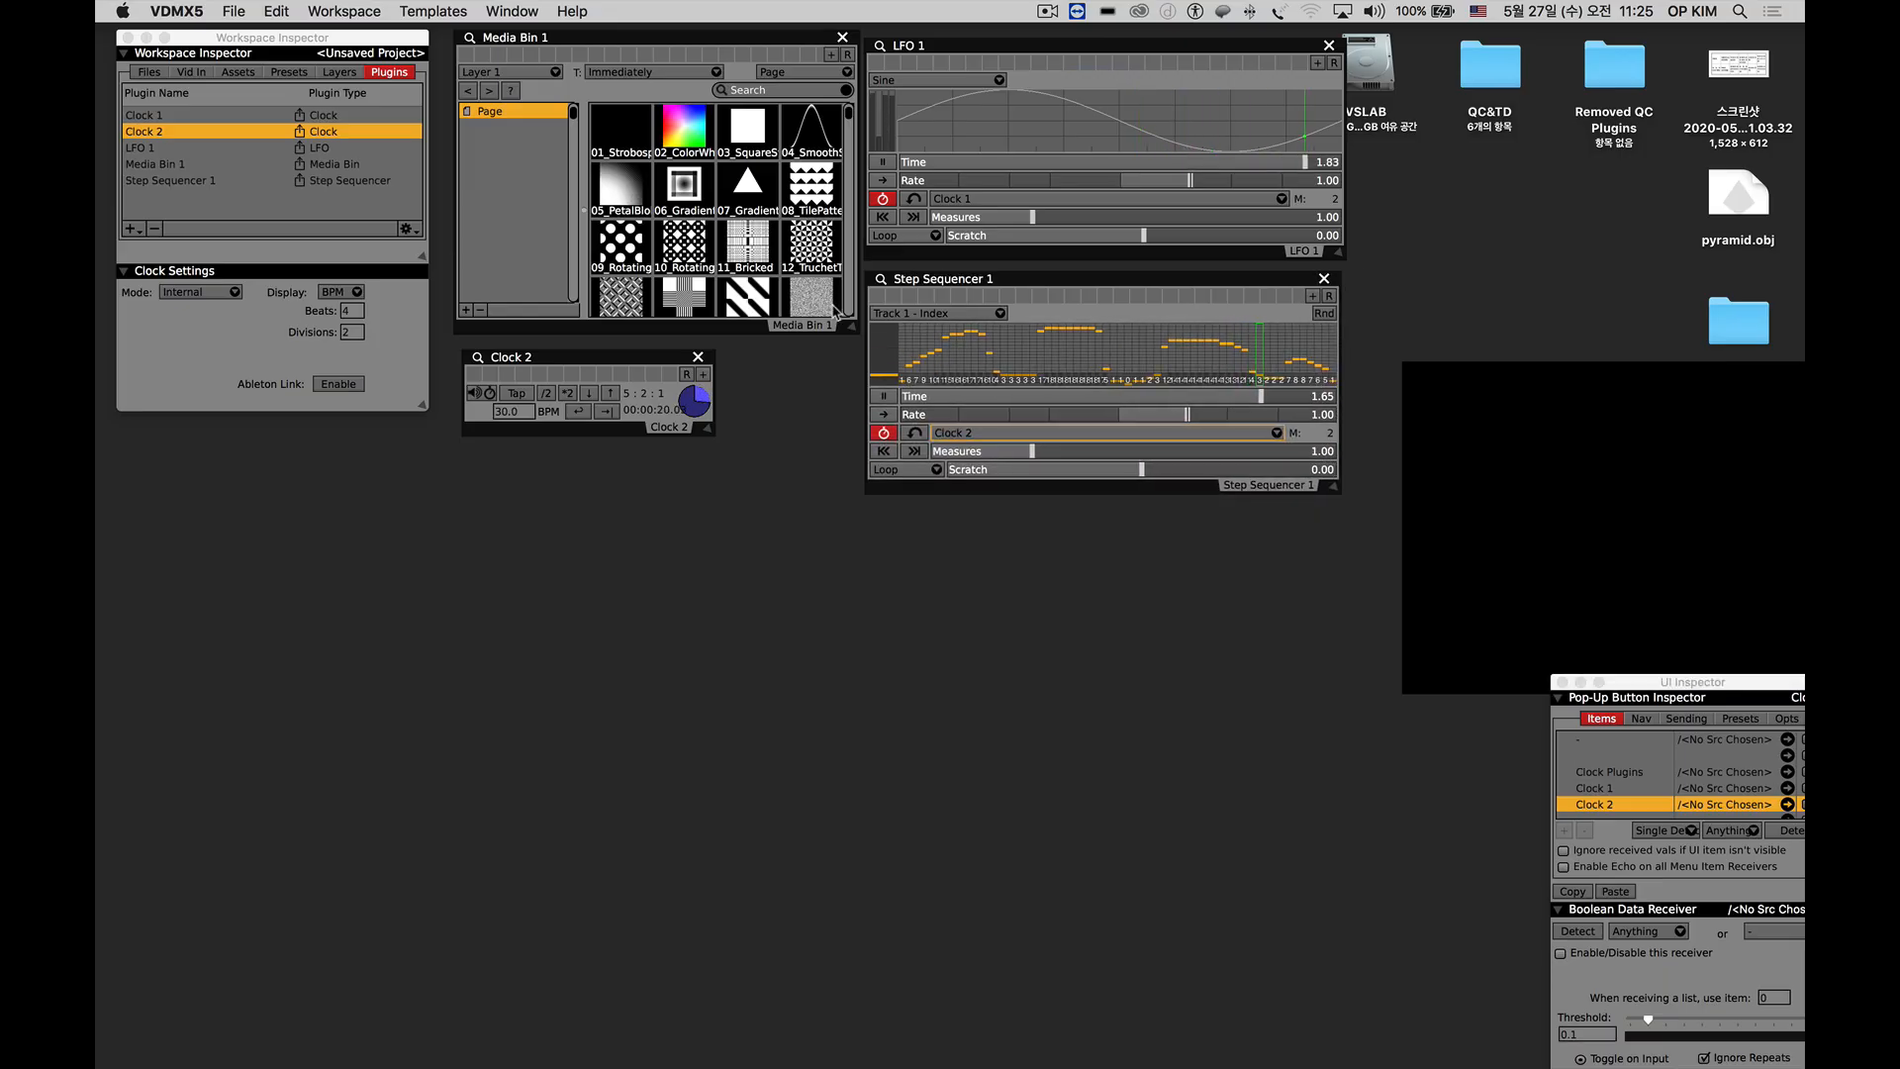
click(909, 315)
click(908, 314)
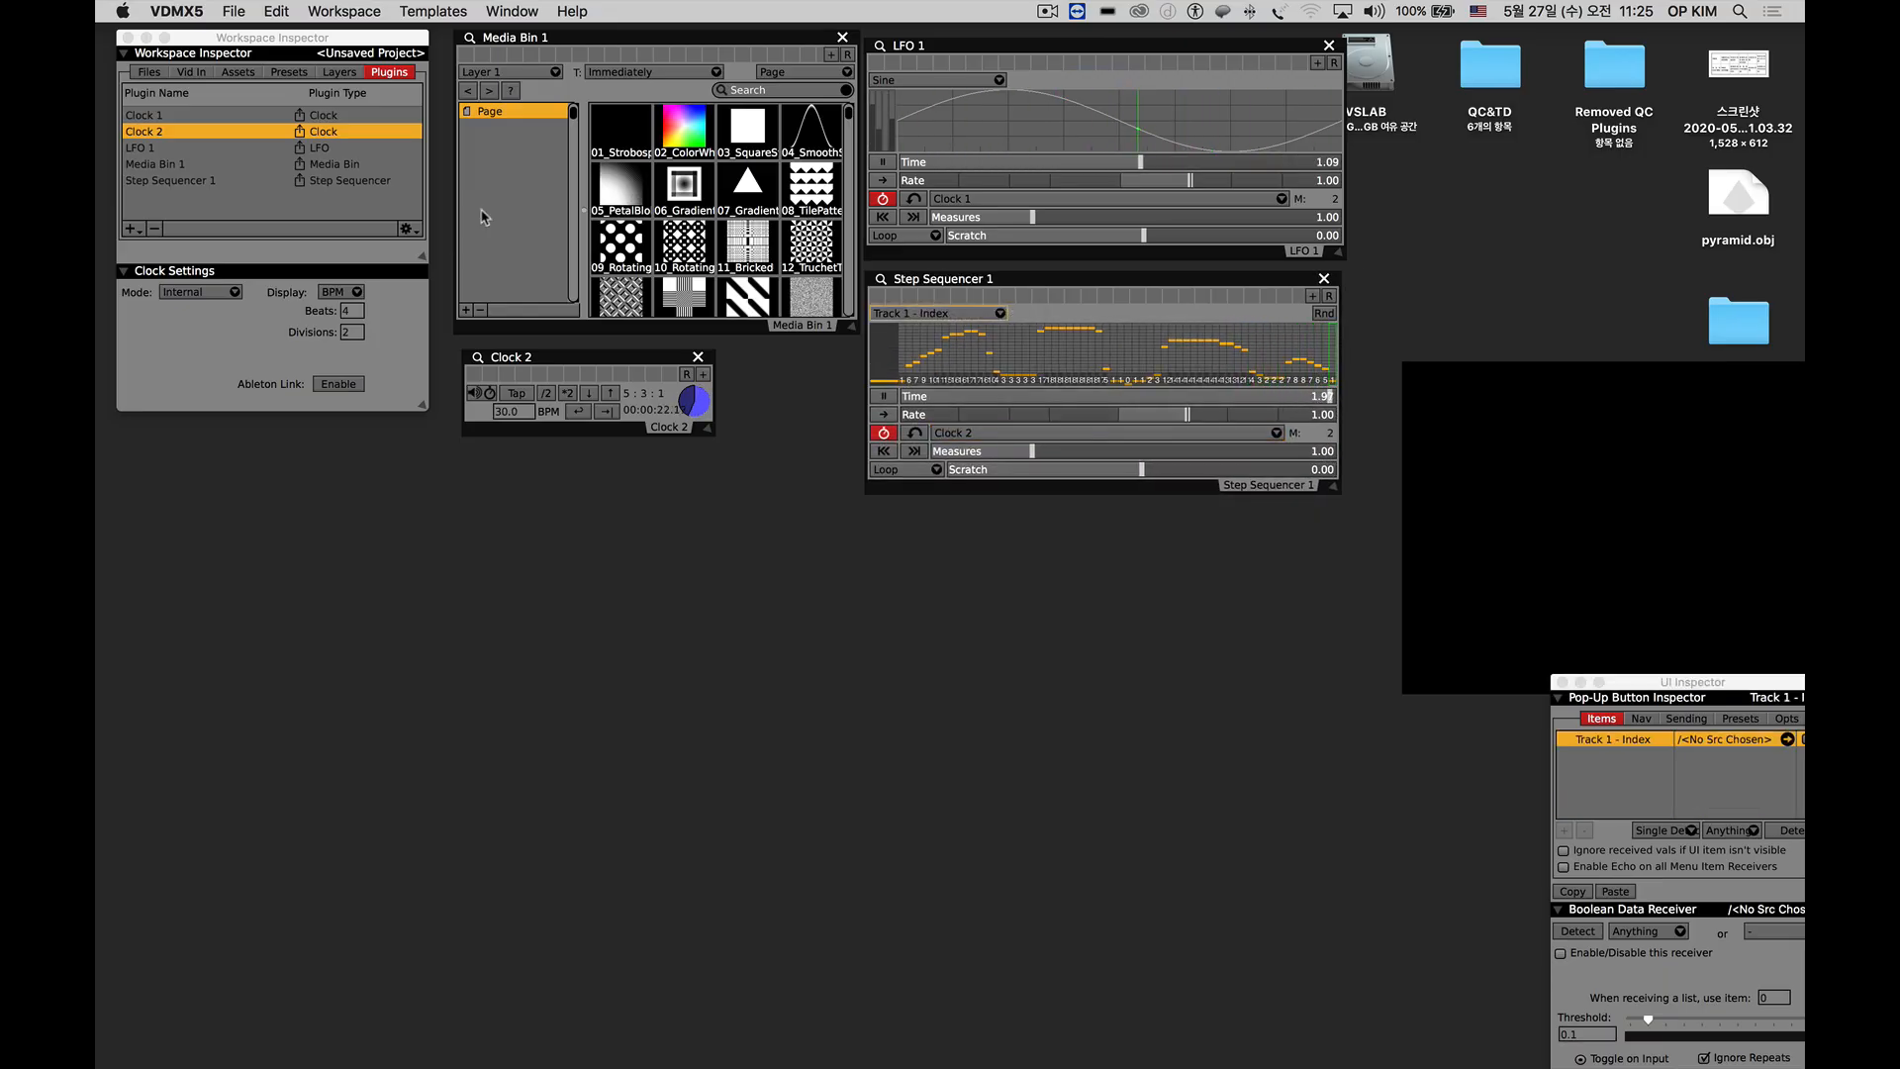
Review Step Sequencer 1's column and track settings and change Track 1's type to Boolean.
click(880, 281)
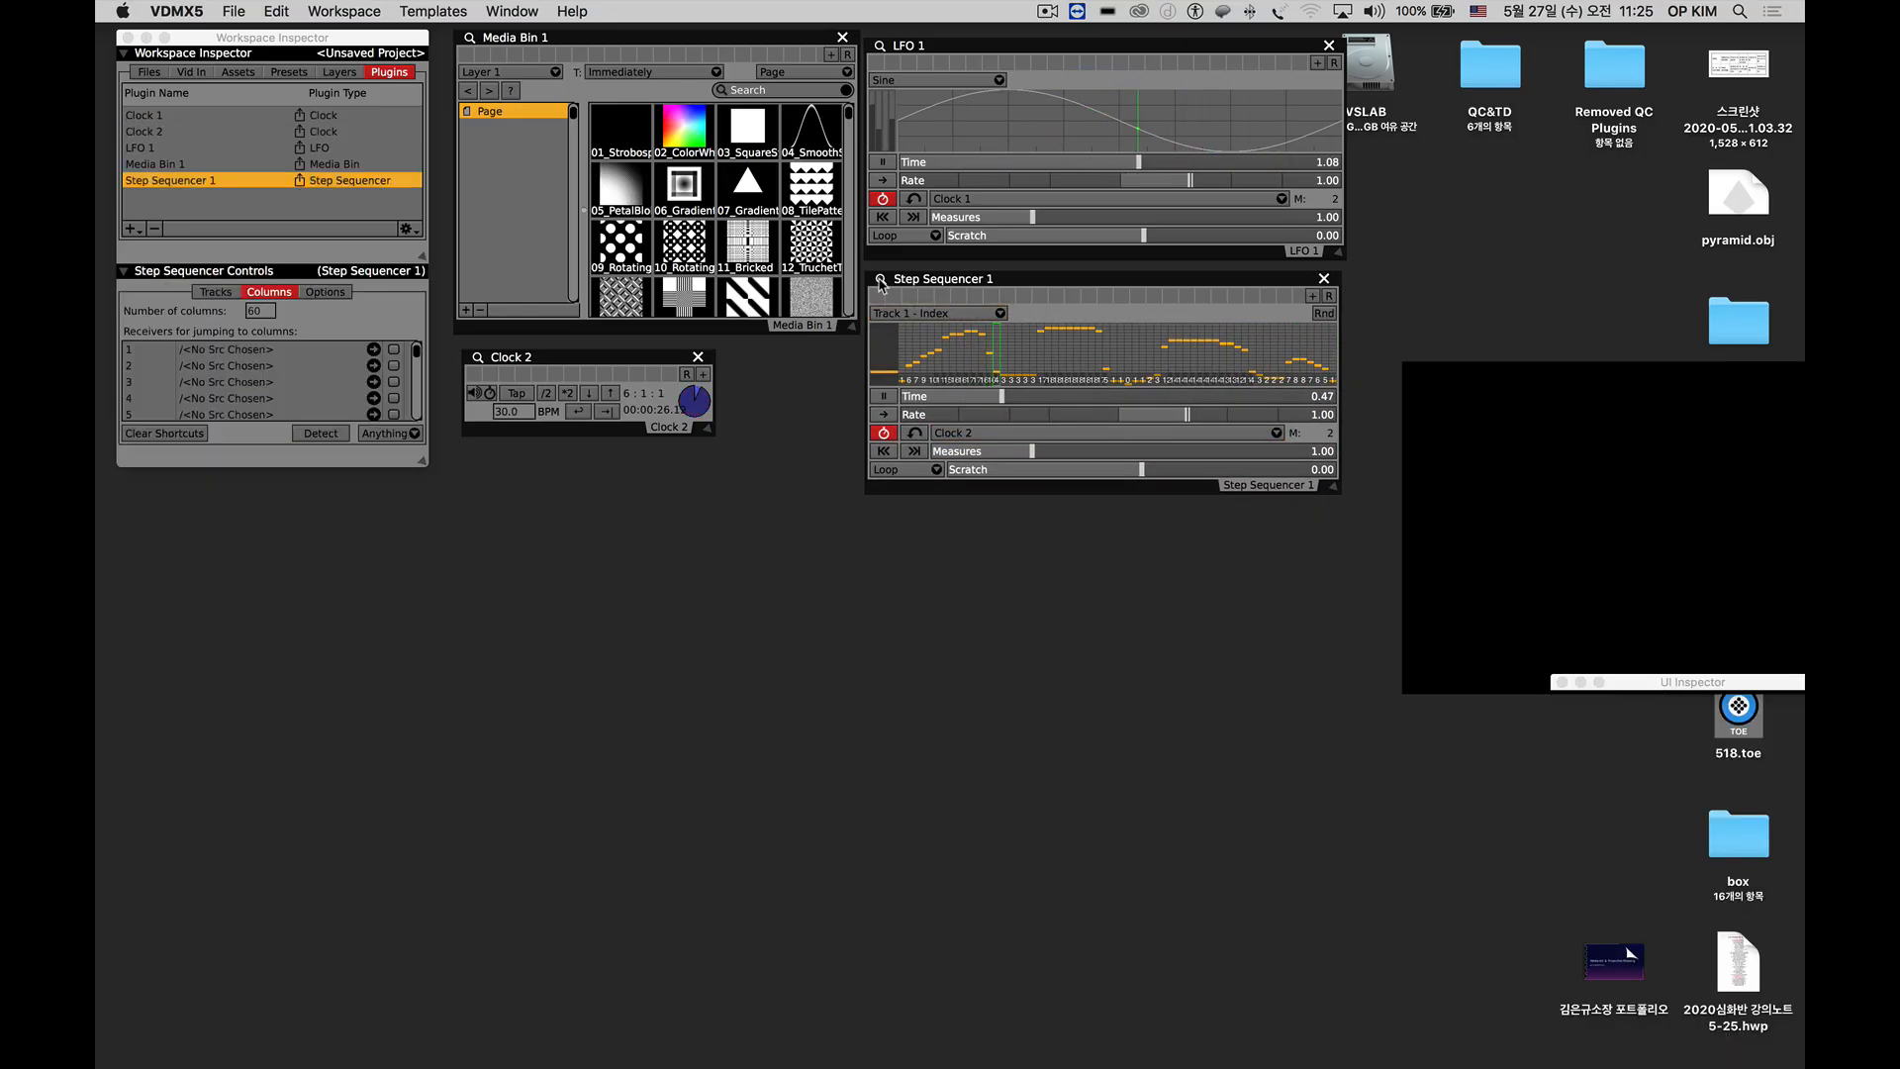
click(265, 311)
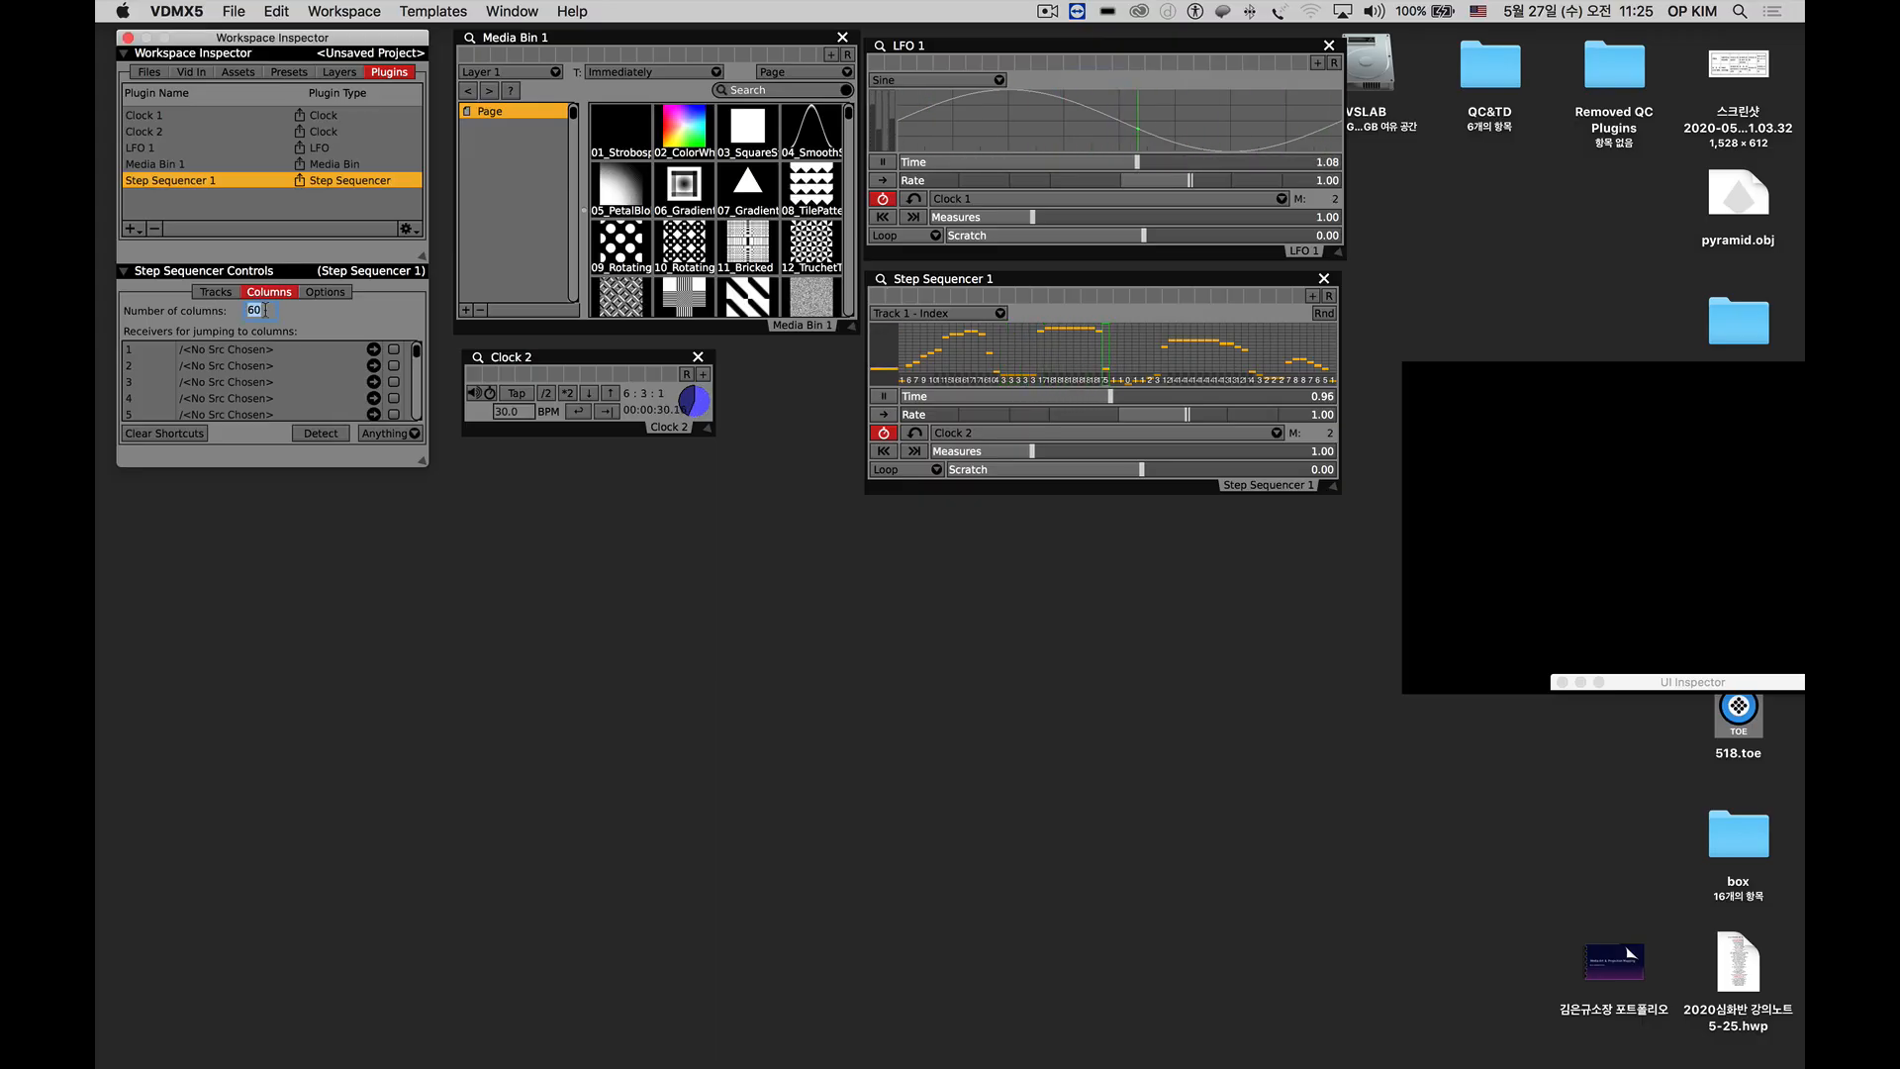
click(323, 293)
click(218, 293)
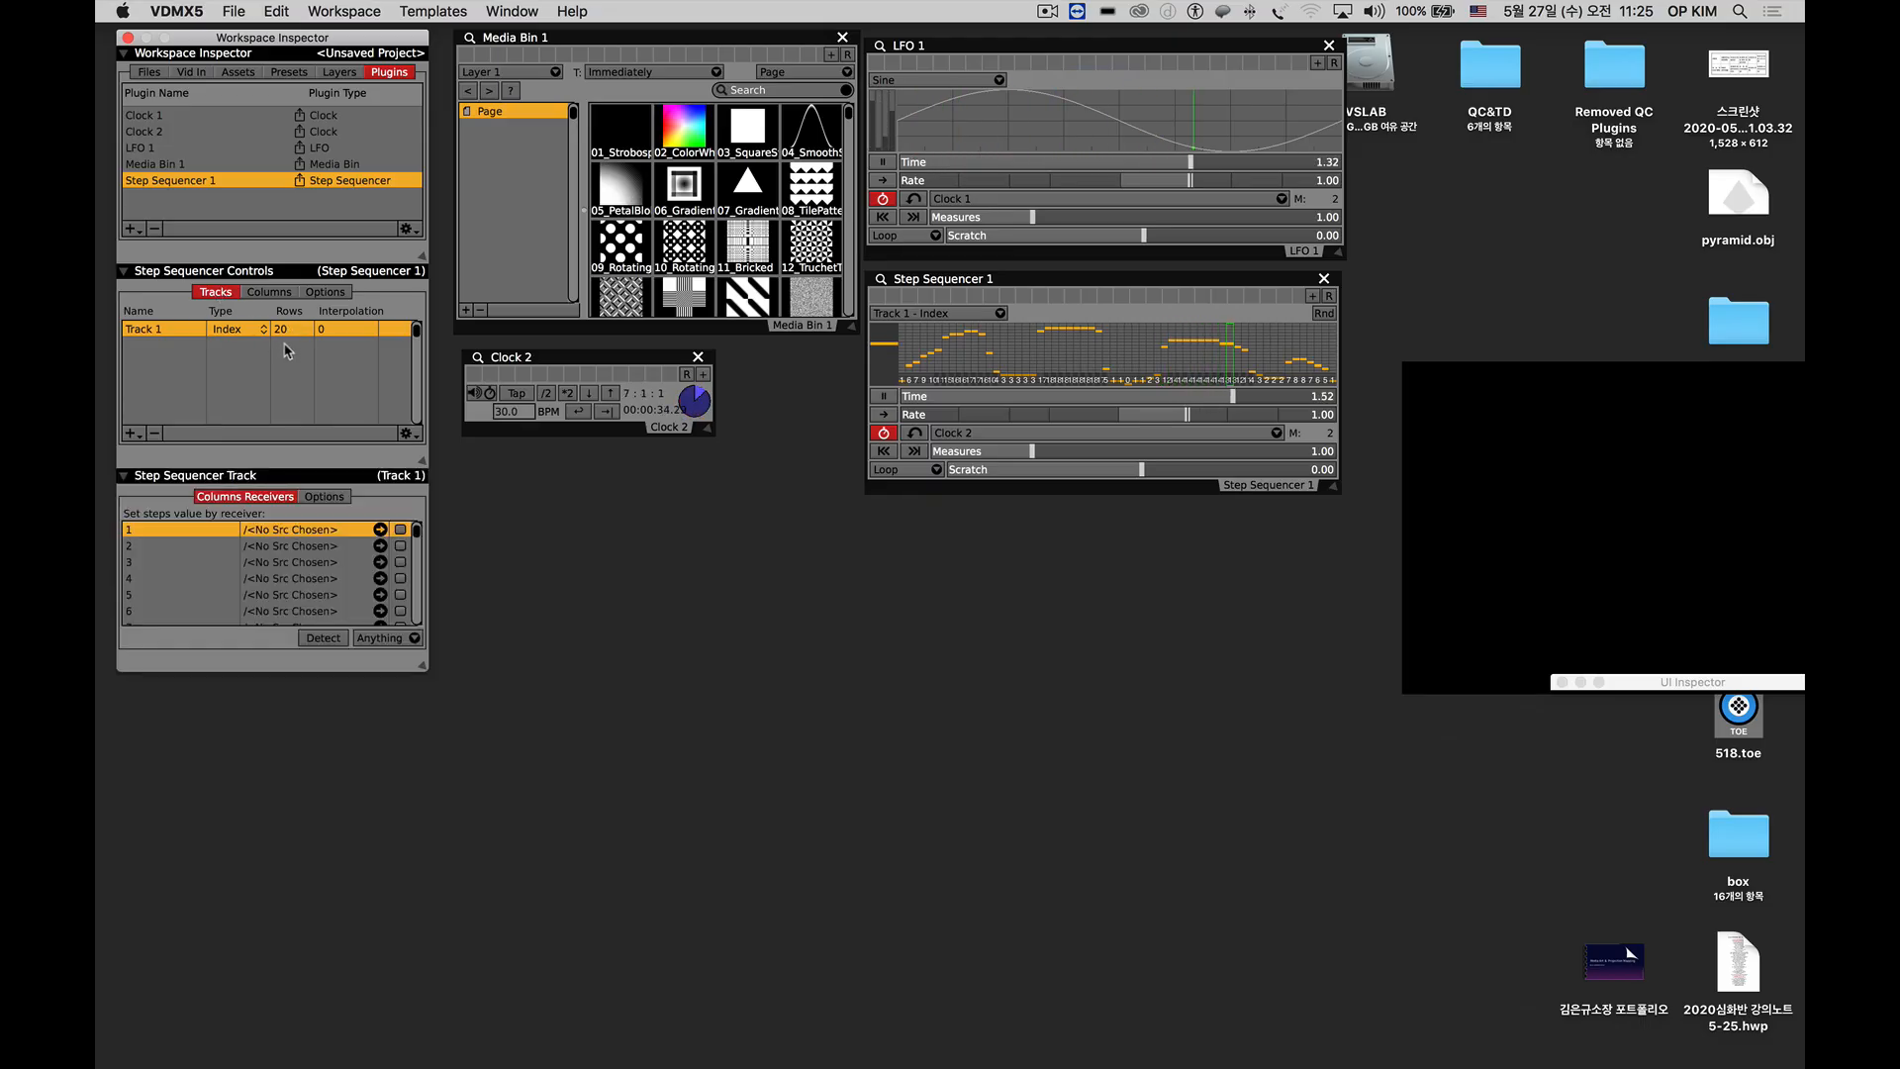
click(232, 331)
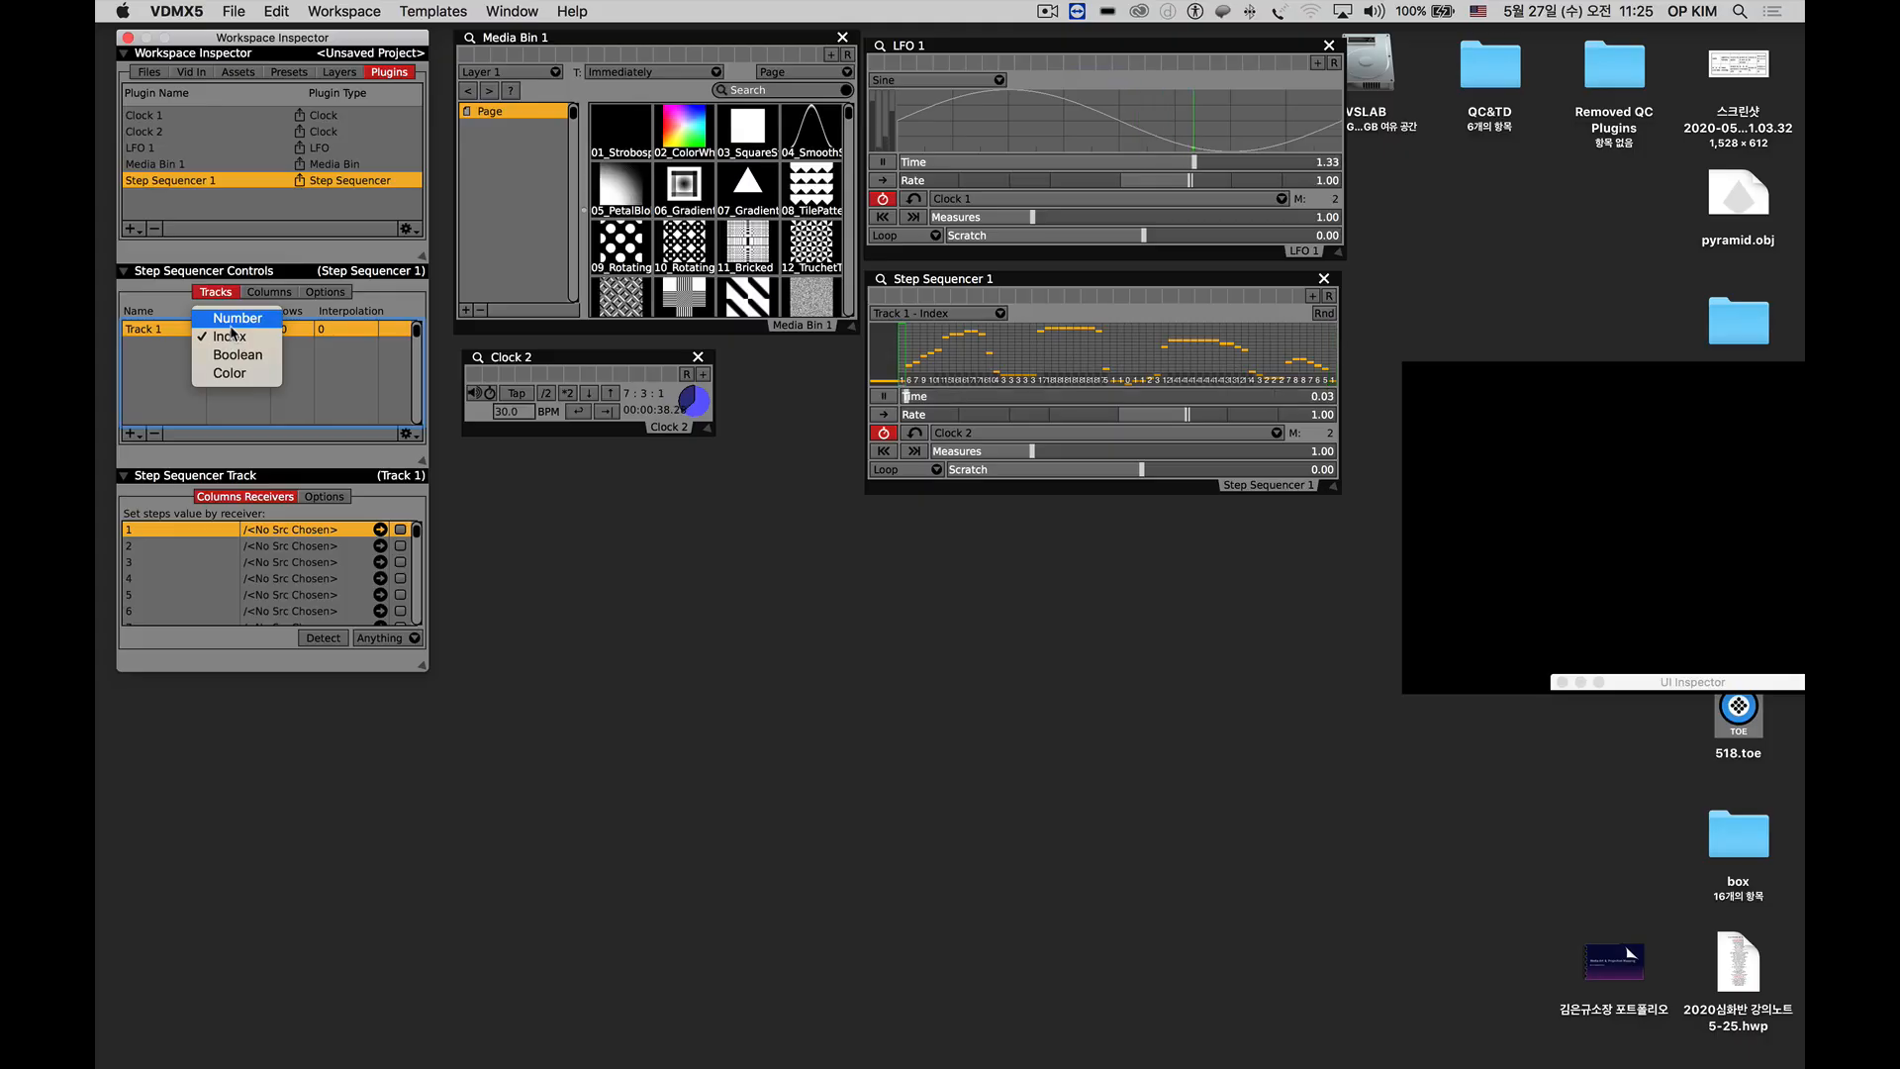
click(235, 355)
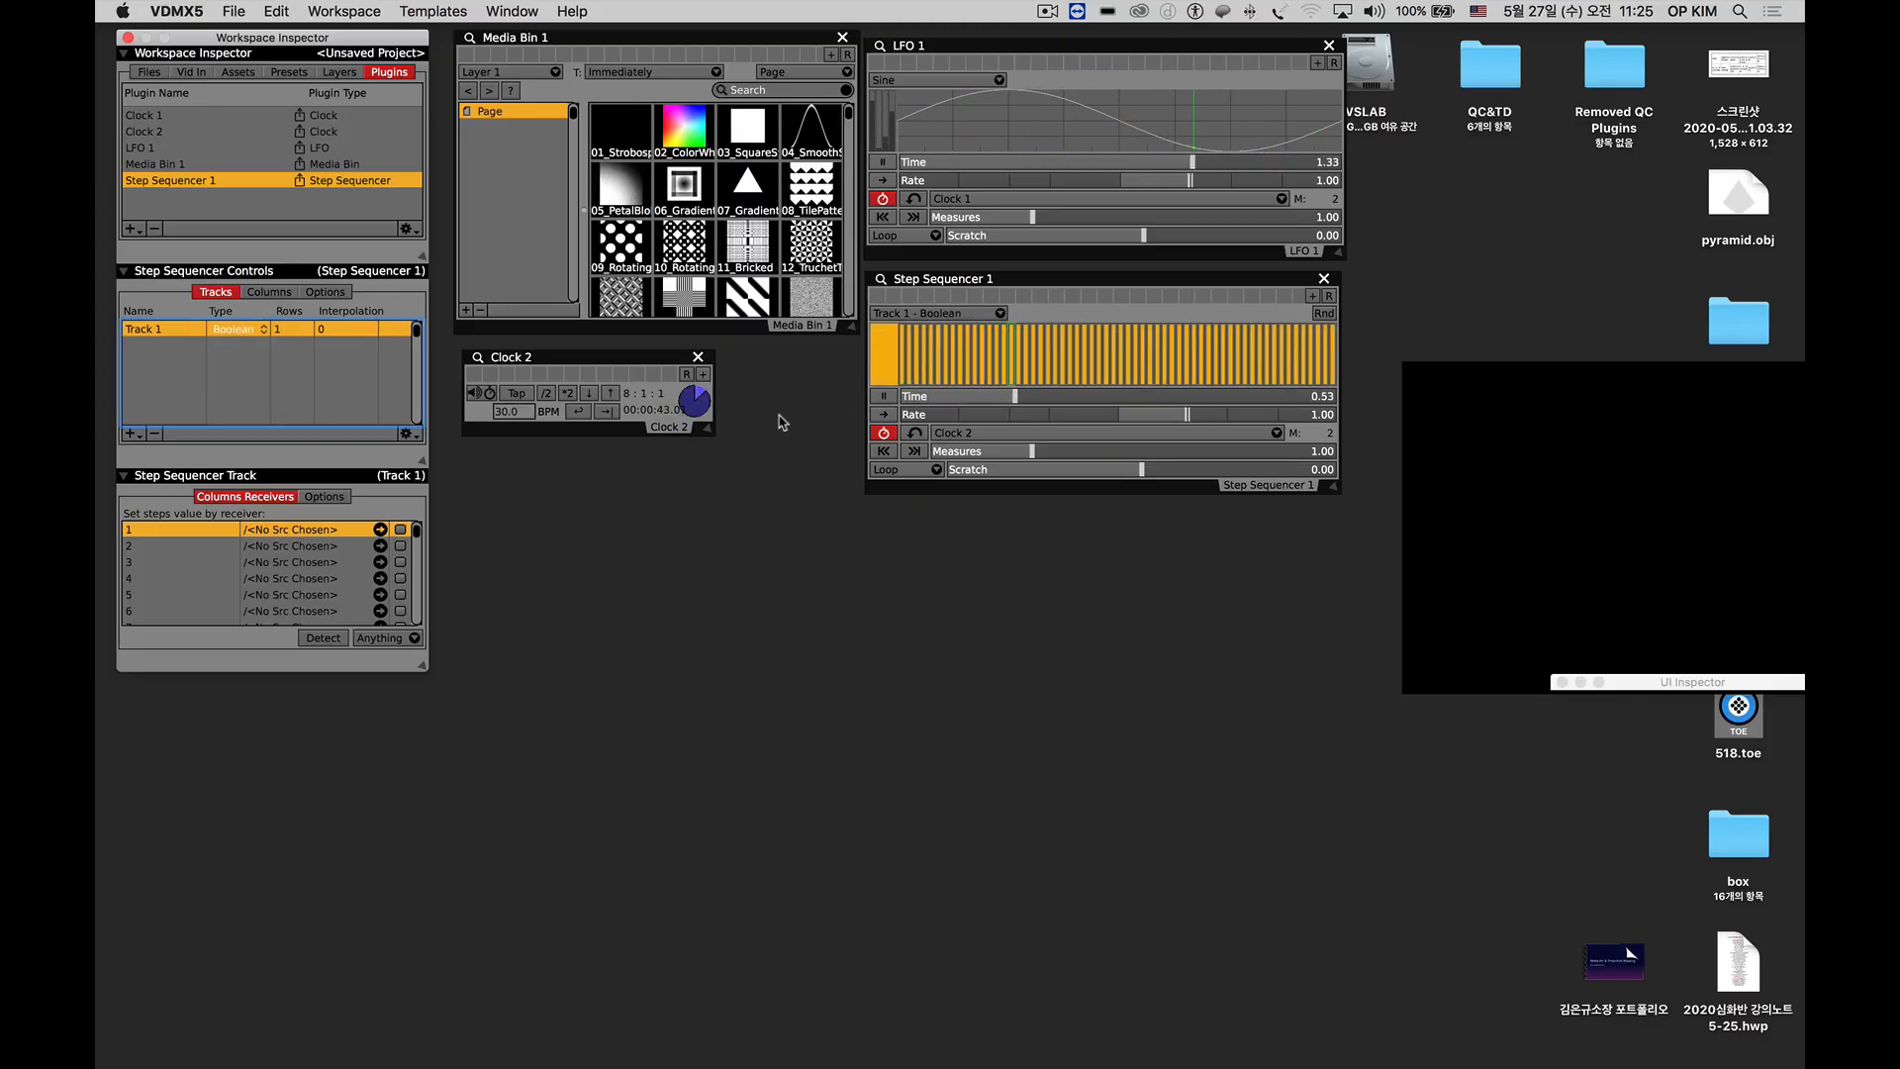
Switch off several of the first steps in Track 1 of Step Sequencer 1 and set the number of columns to 10.
click(953, 683)
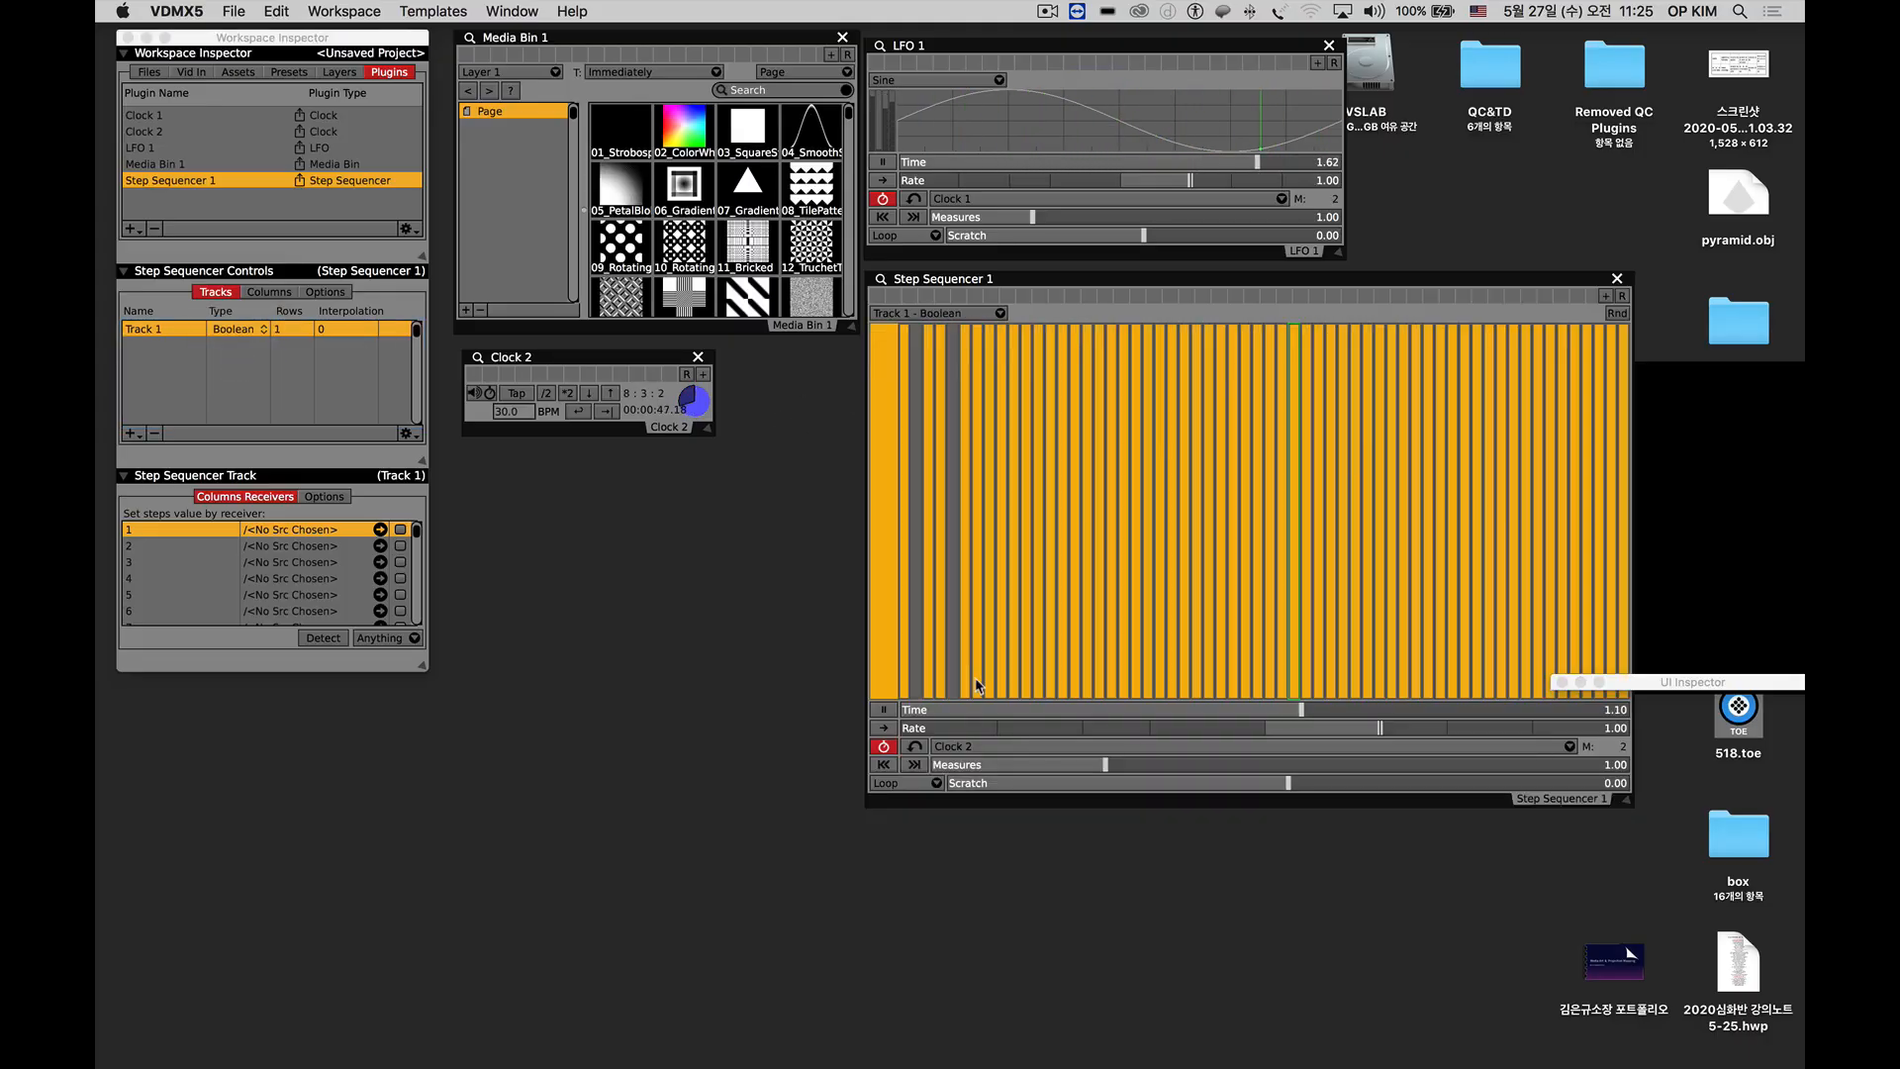
click(977, 681)
click(1002, 680)
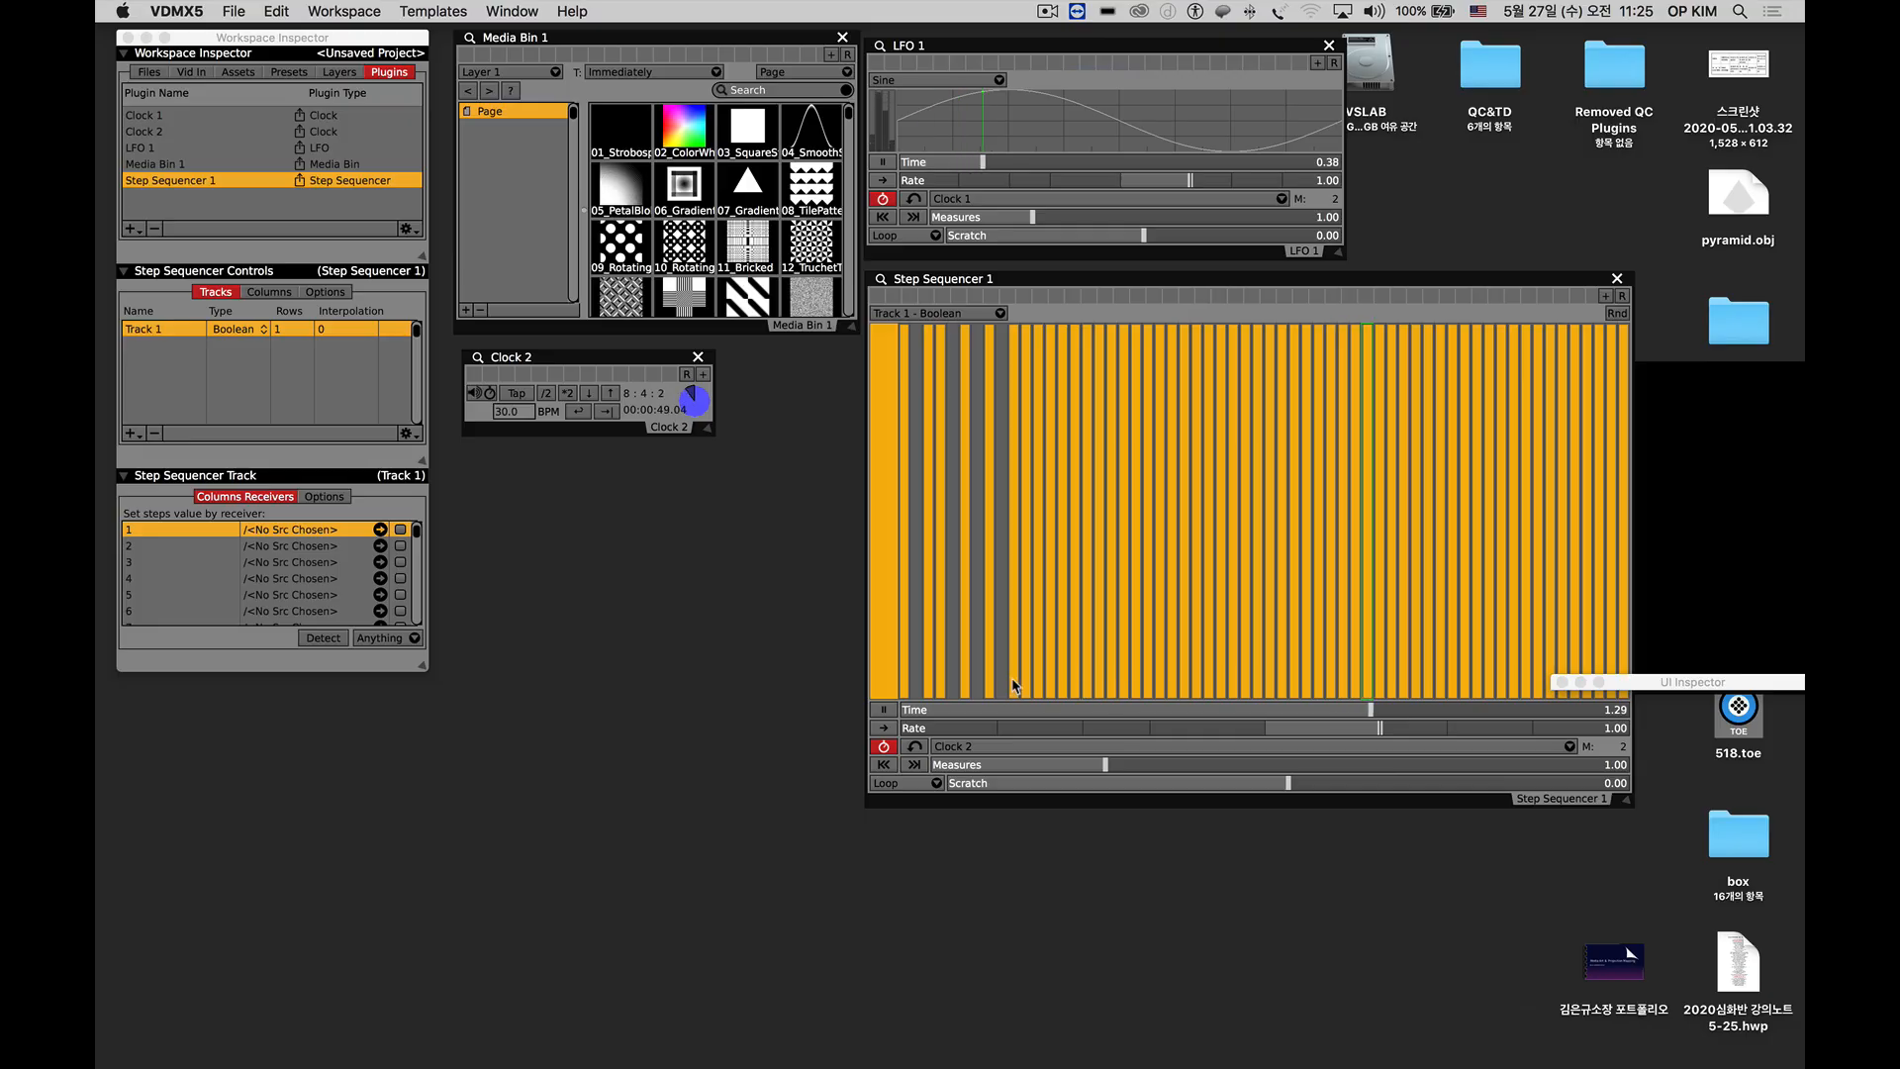
click(1016, 691)
click(1035, 693)
click(1024, 692)
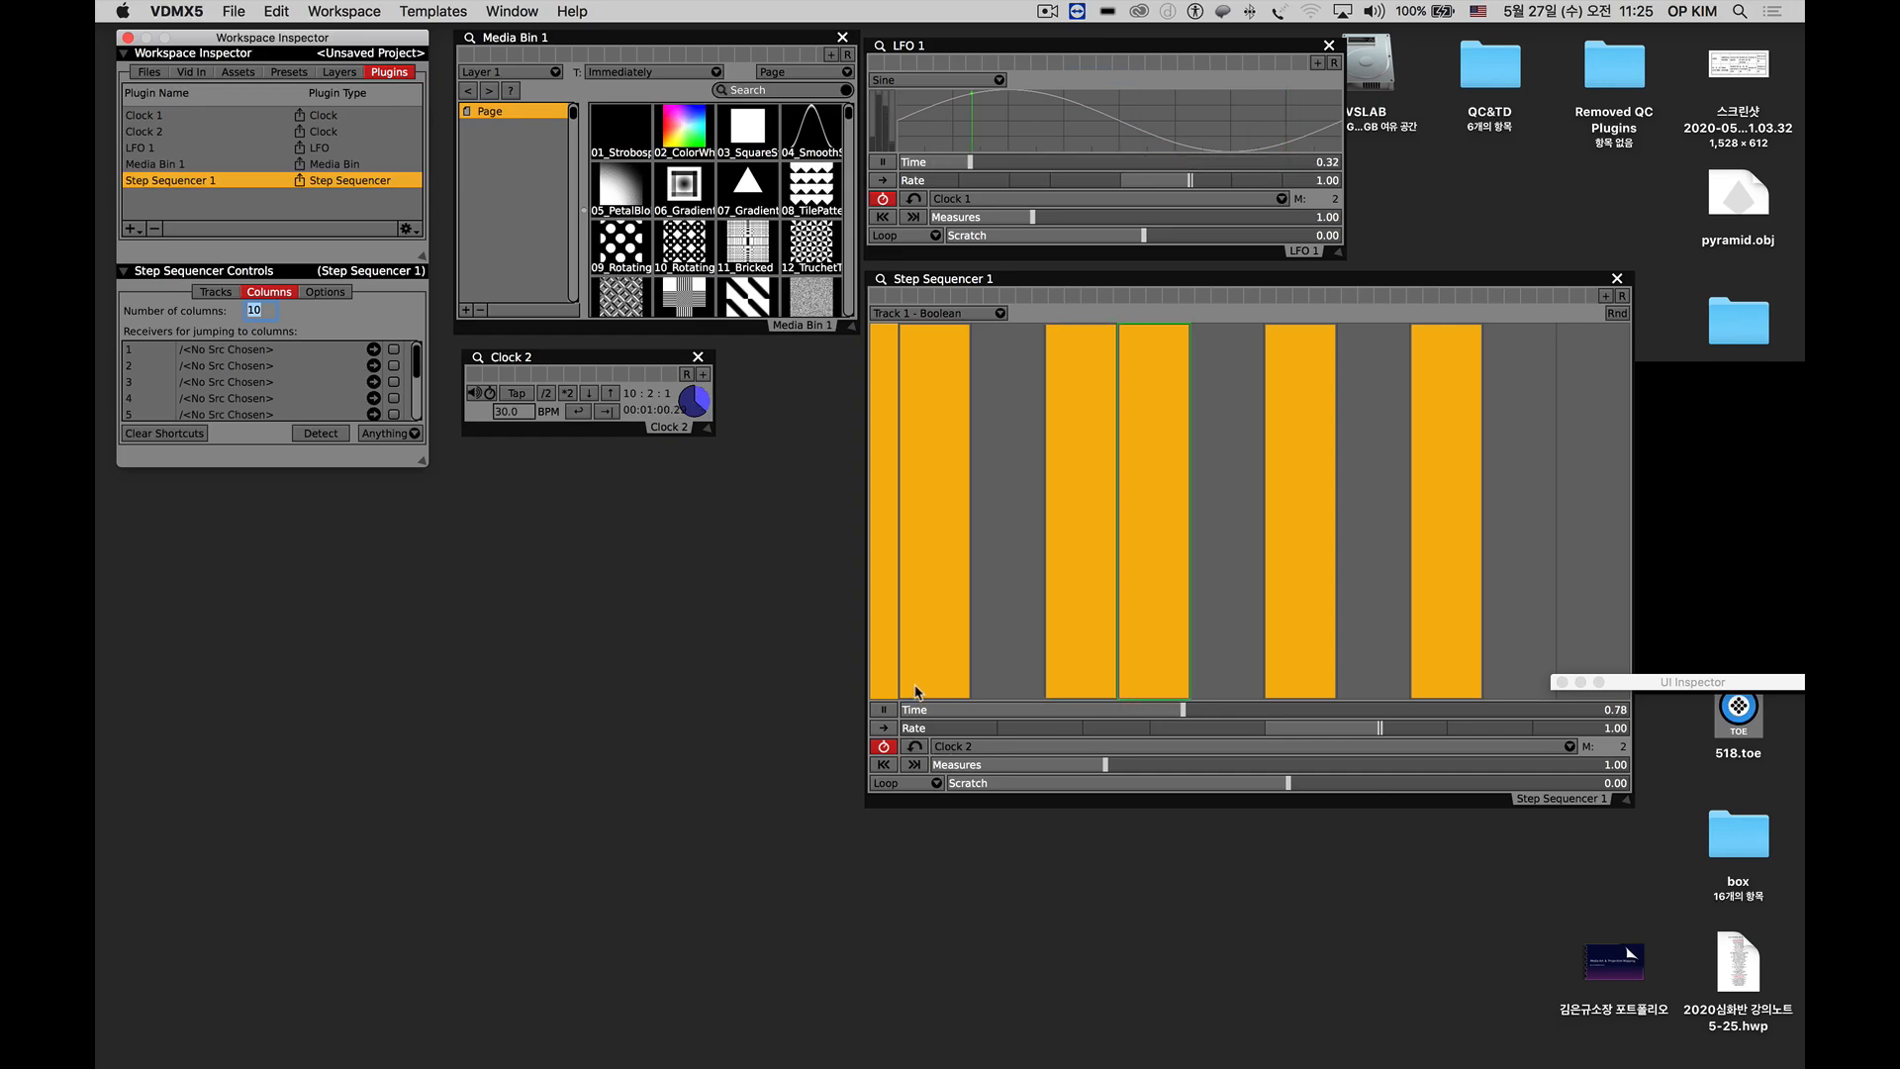
Clear all active steps in Track 1 of Step Sequencer 1 and enable only the first and third.
click(1453, 668)
click(1316, 676)
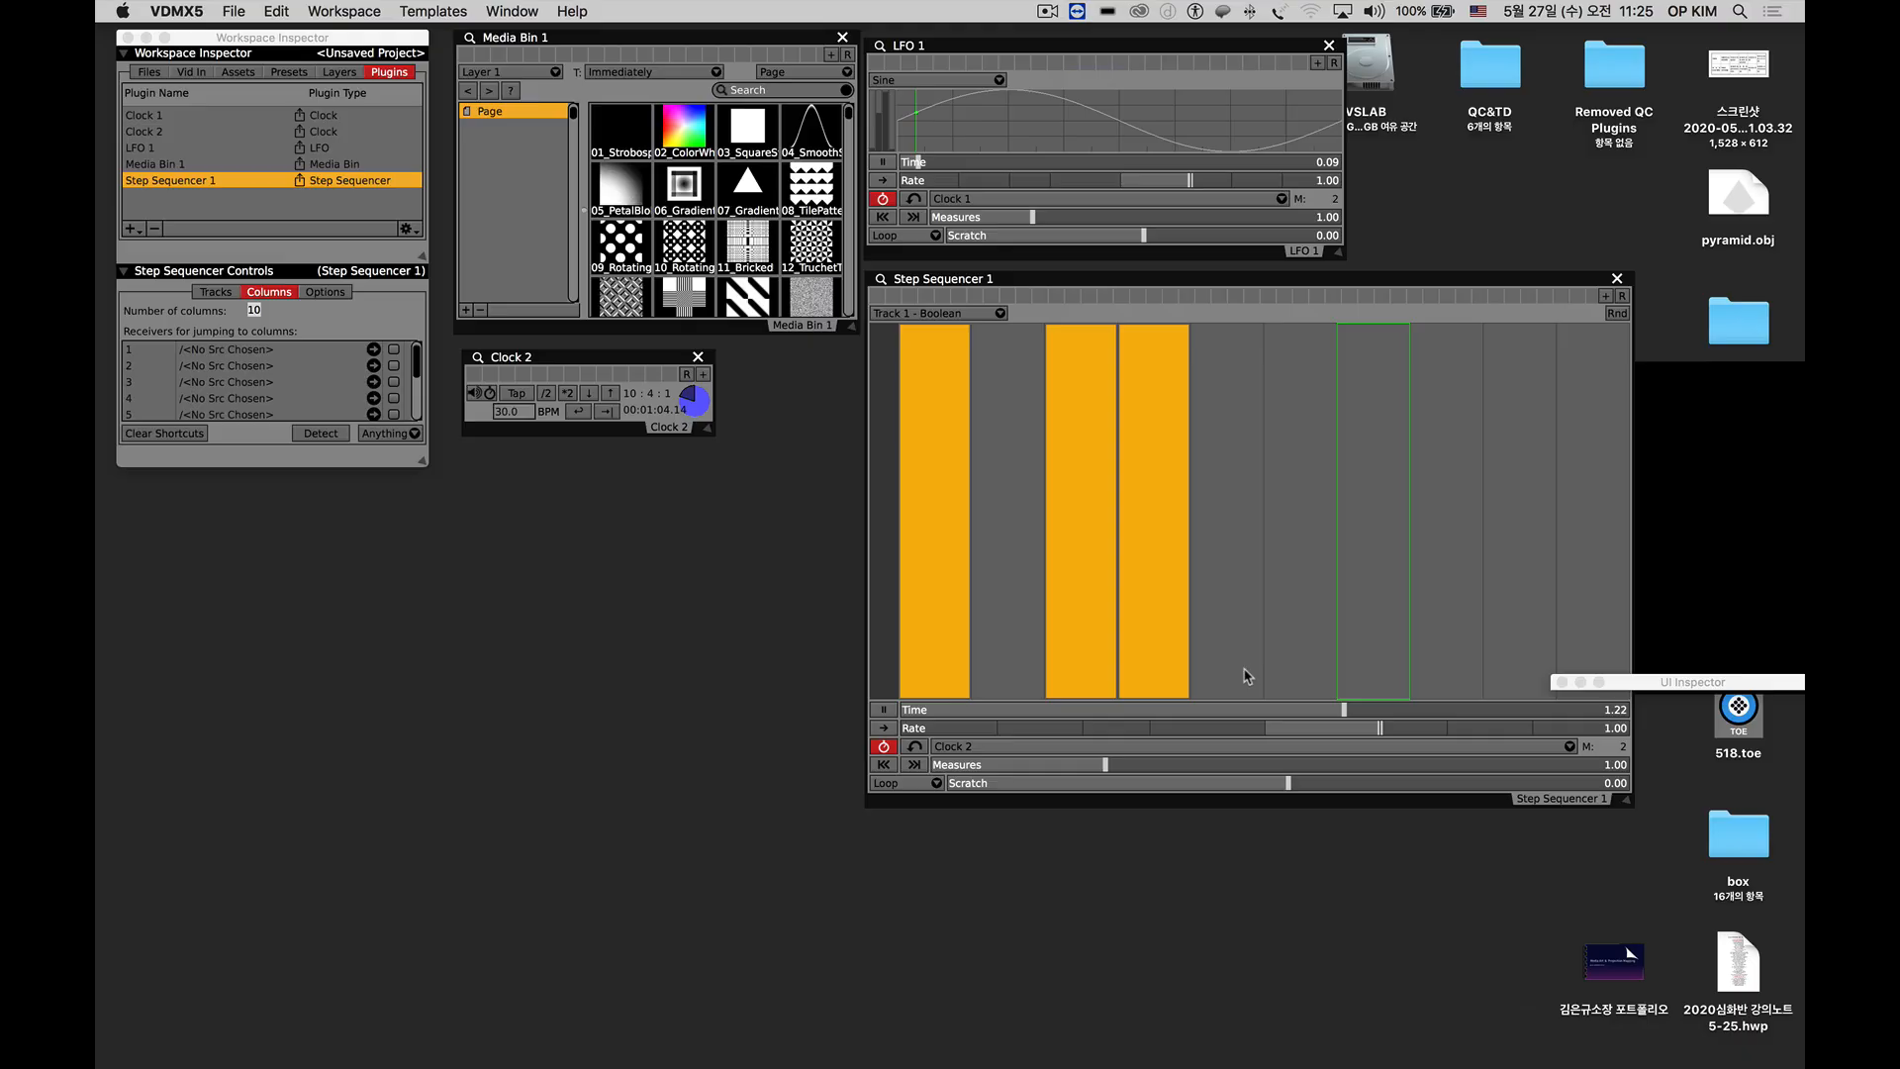
click(1171, 667)
click(1096, 667)
click(935, 653)
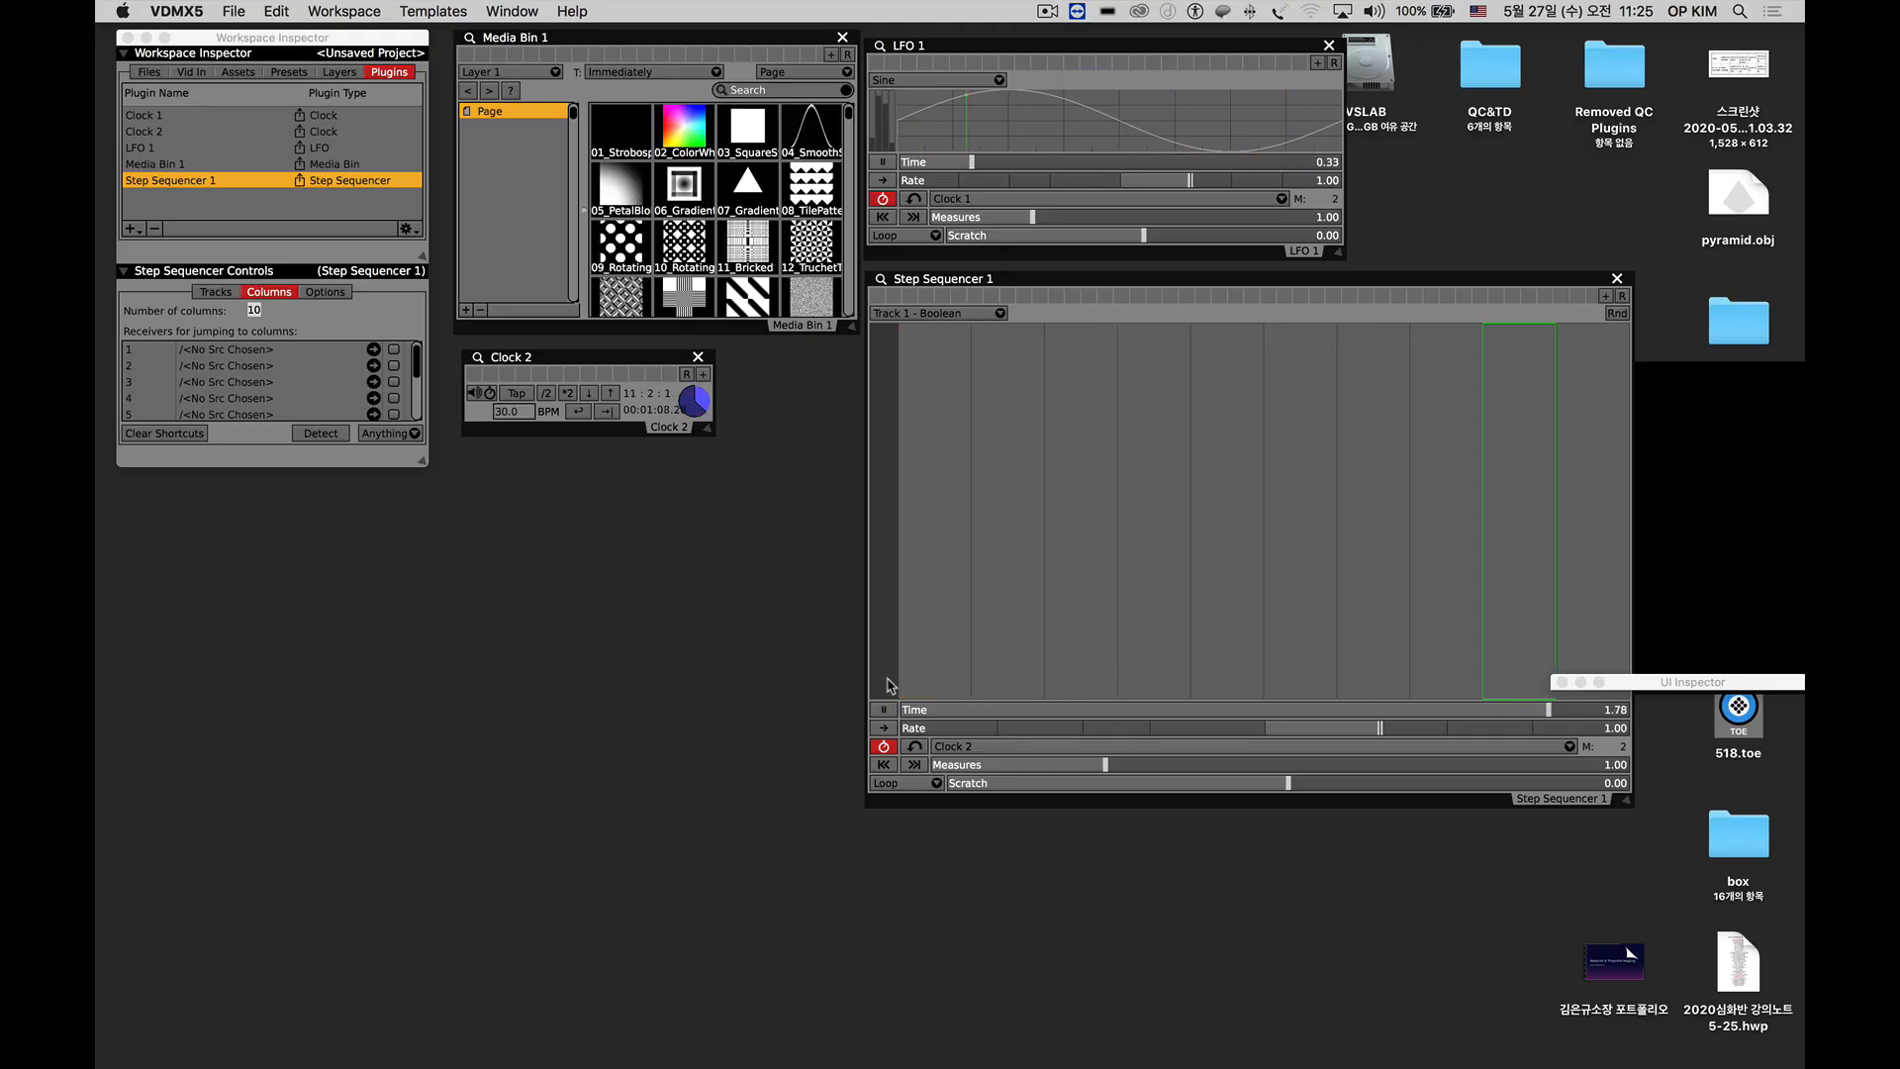
click(938, 685)
click(1071, 692)
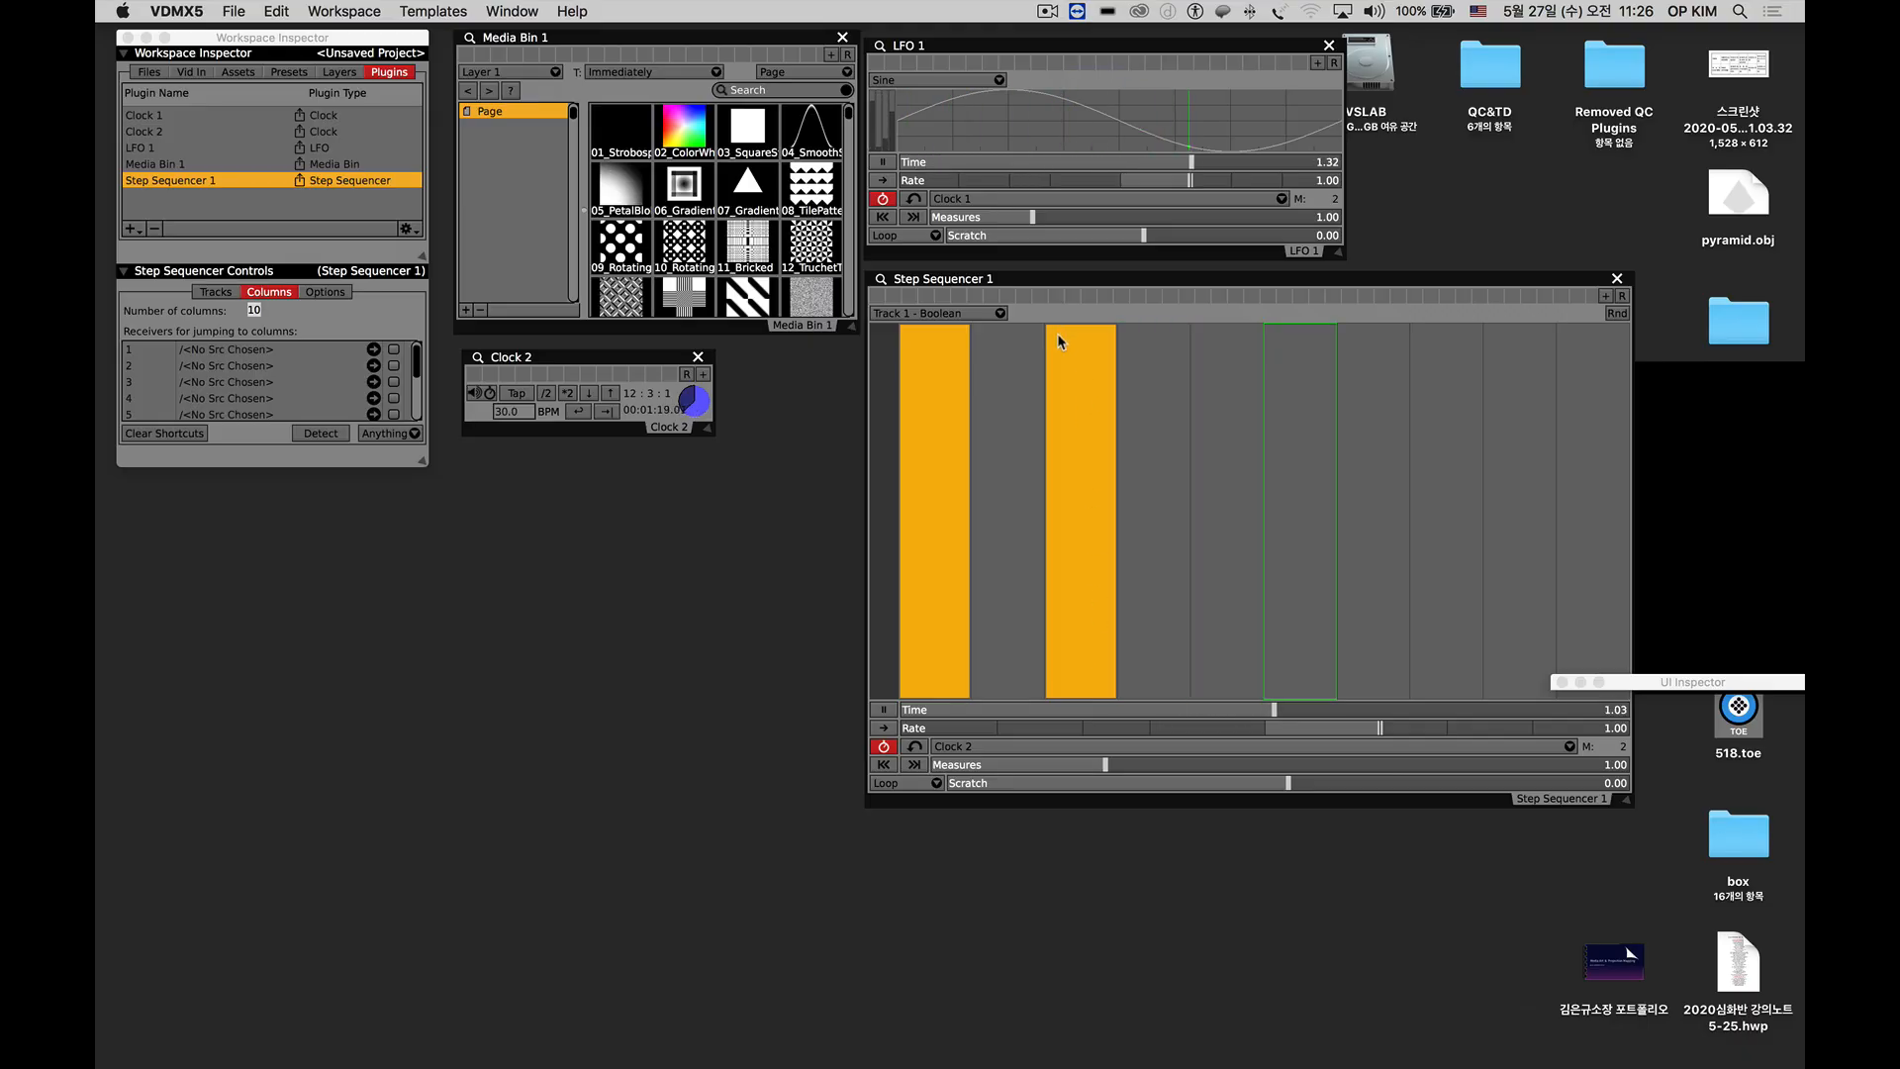
Load the 07_Gradient triangle clip into Layer 1 and place the output preview window below Clock 2.
click(719, 186)
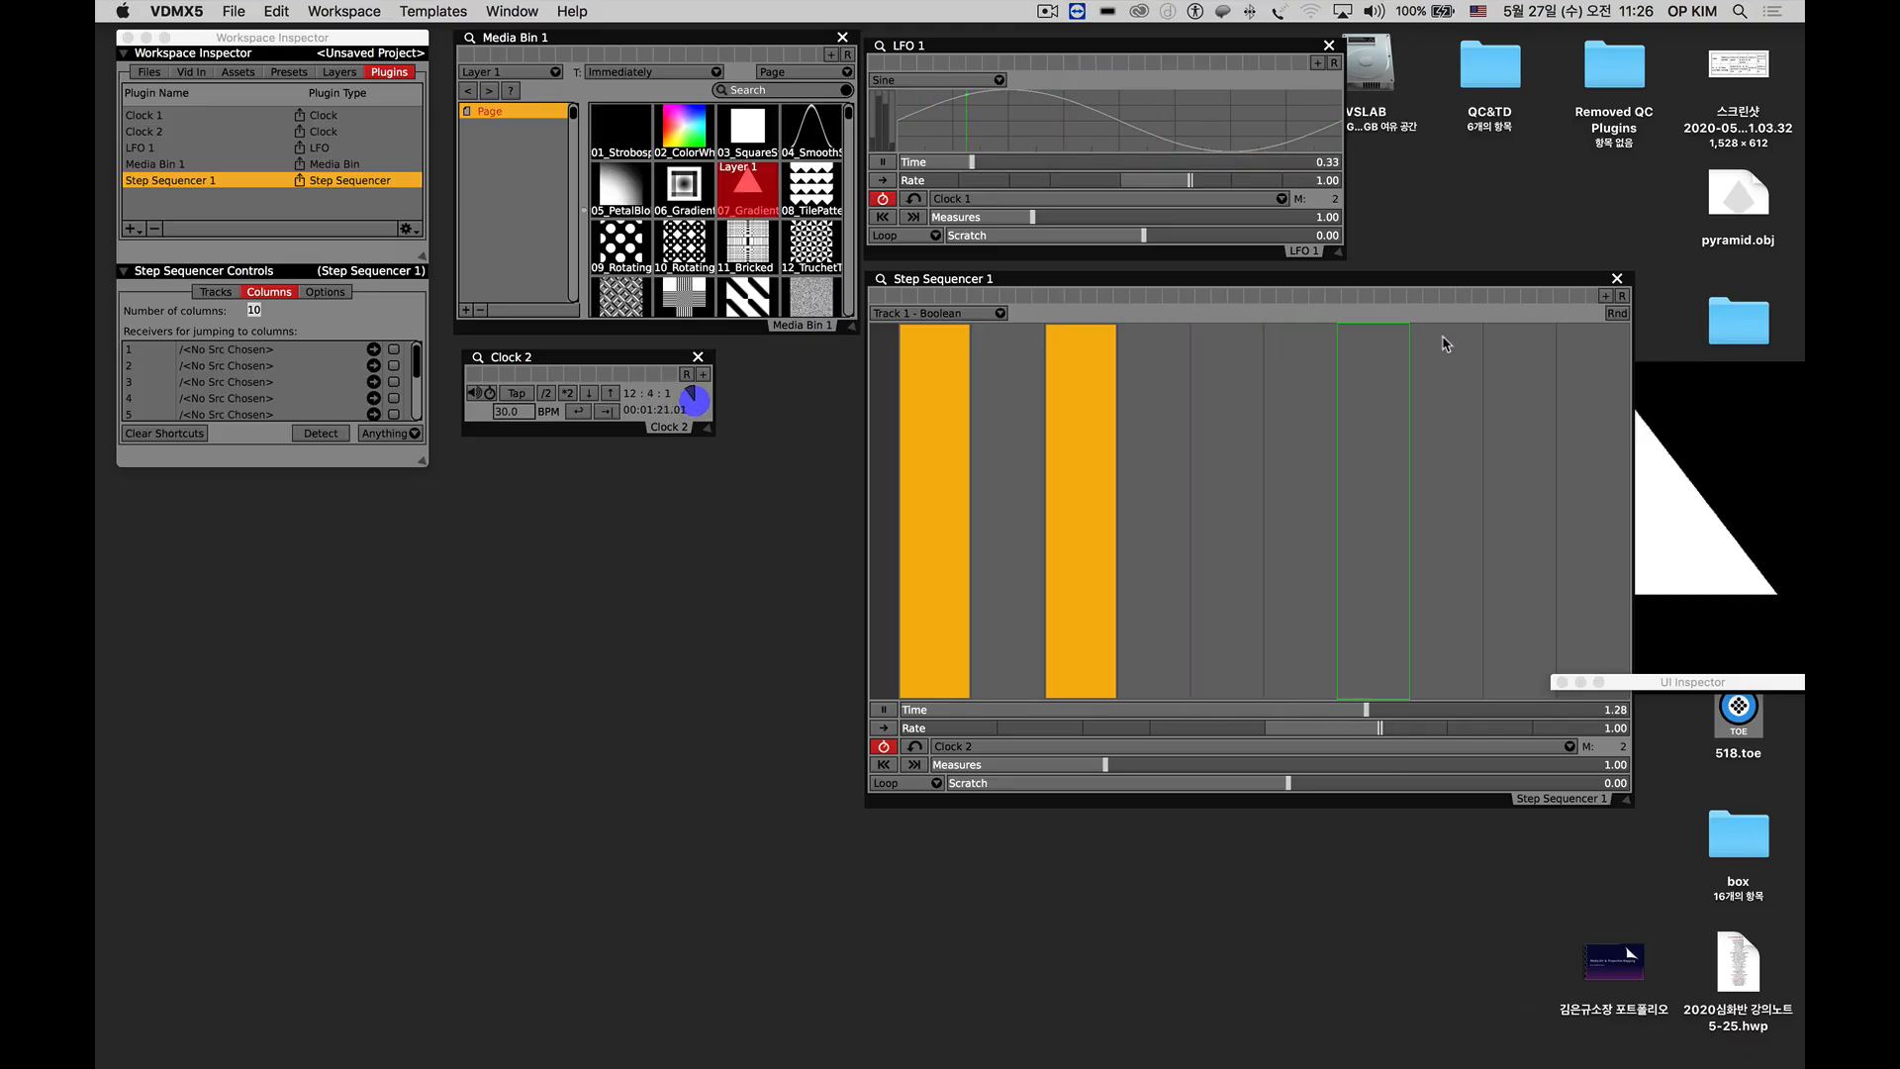
drag(1702, 410, 669, 581)
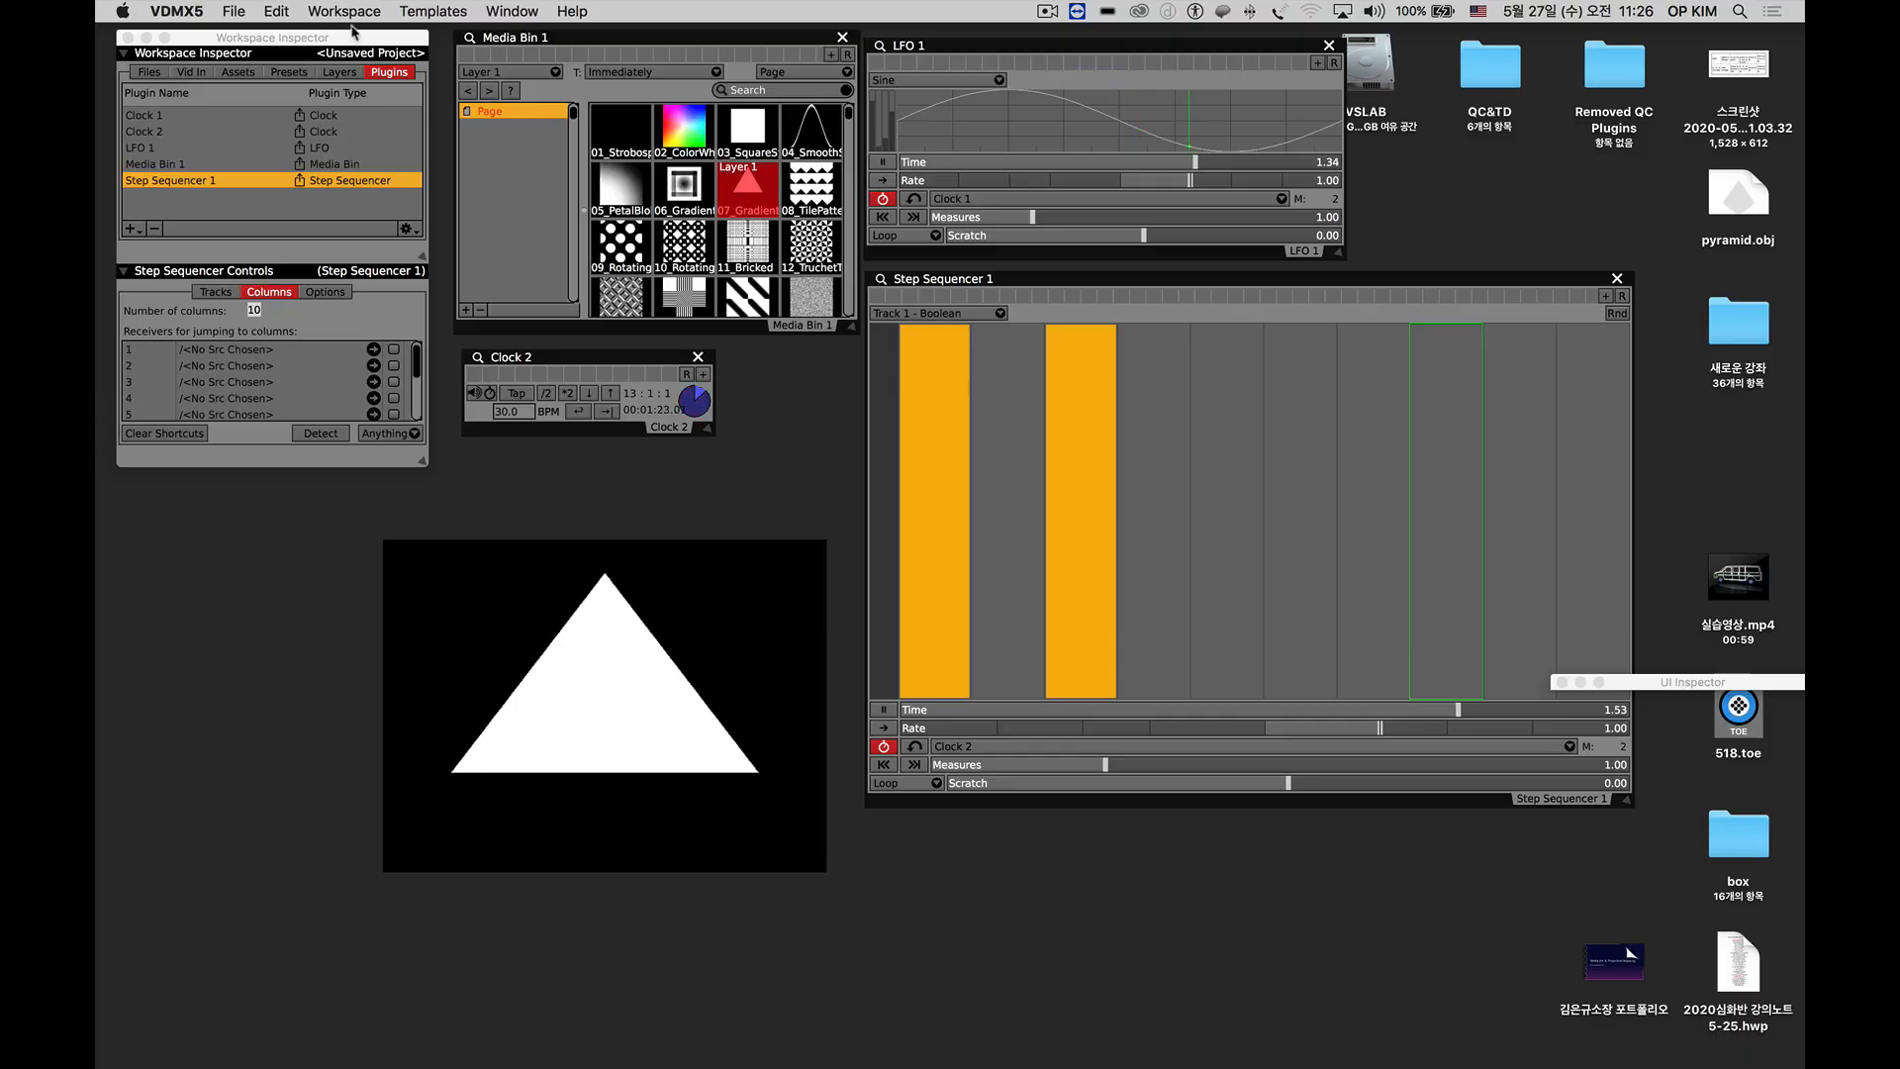
Raise Layer 1's warpX to about 9.32 and assign Step Sequencer 1's Track 1 as its data source.
click(339, 71)
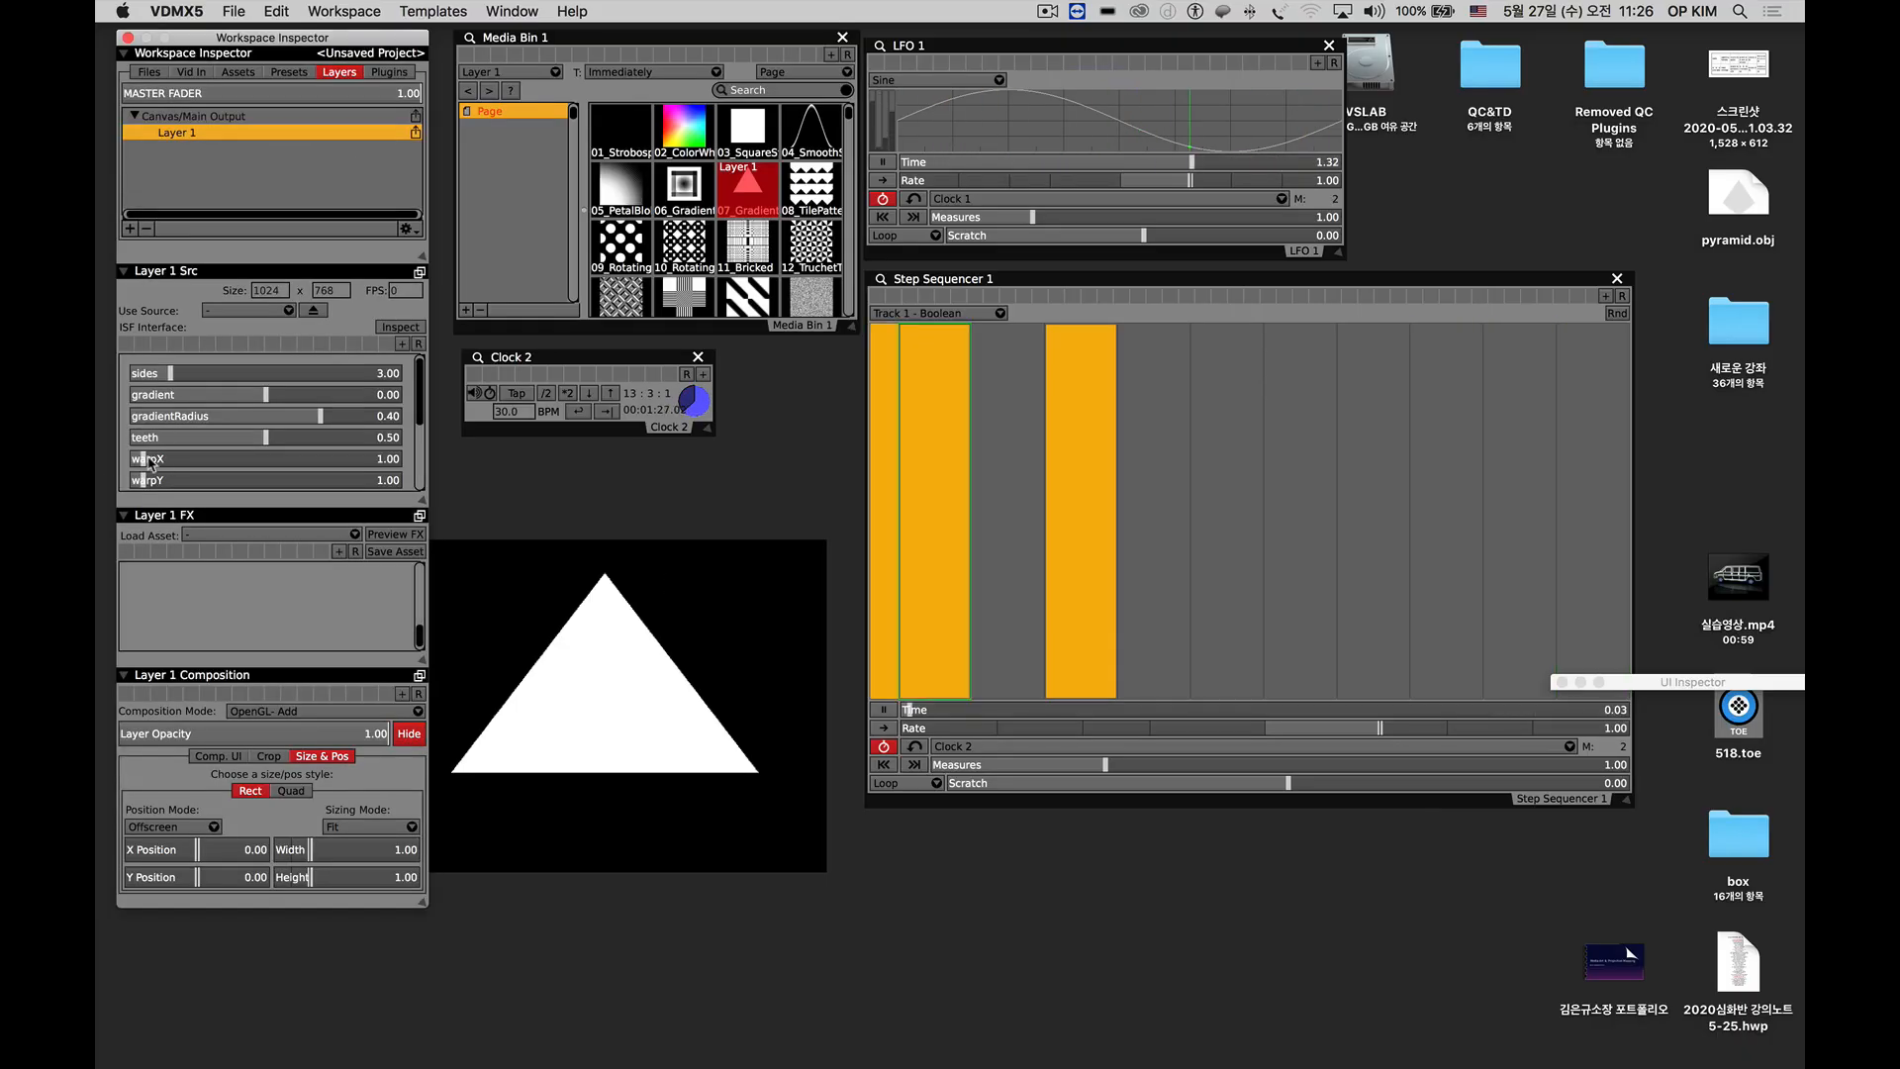
drag(150, 460, 261, 483)
right_click(262, 484)
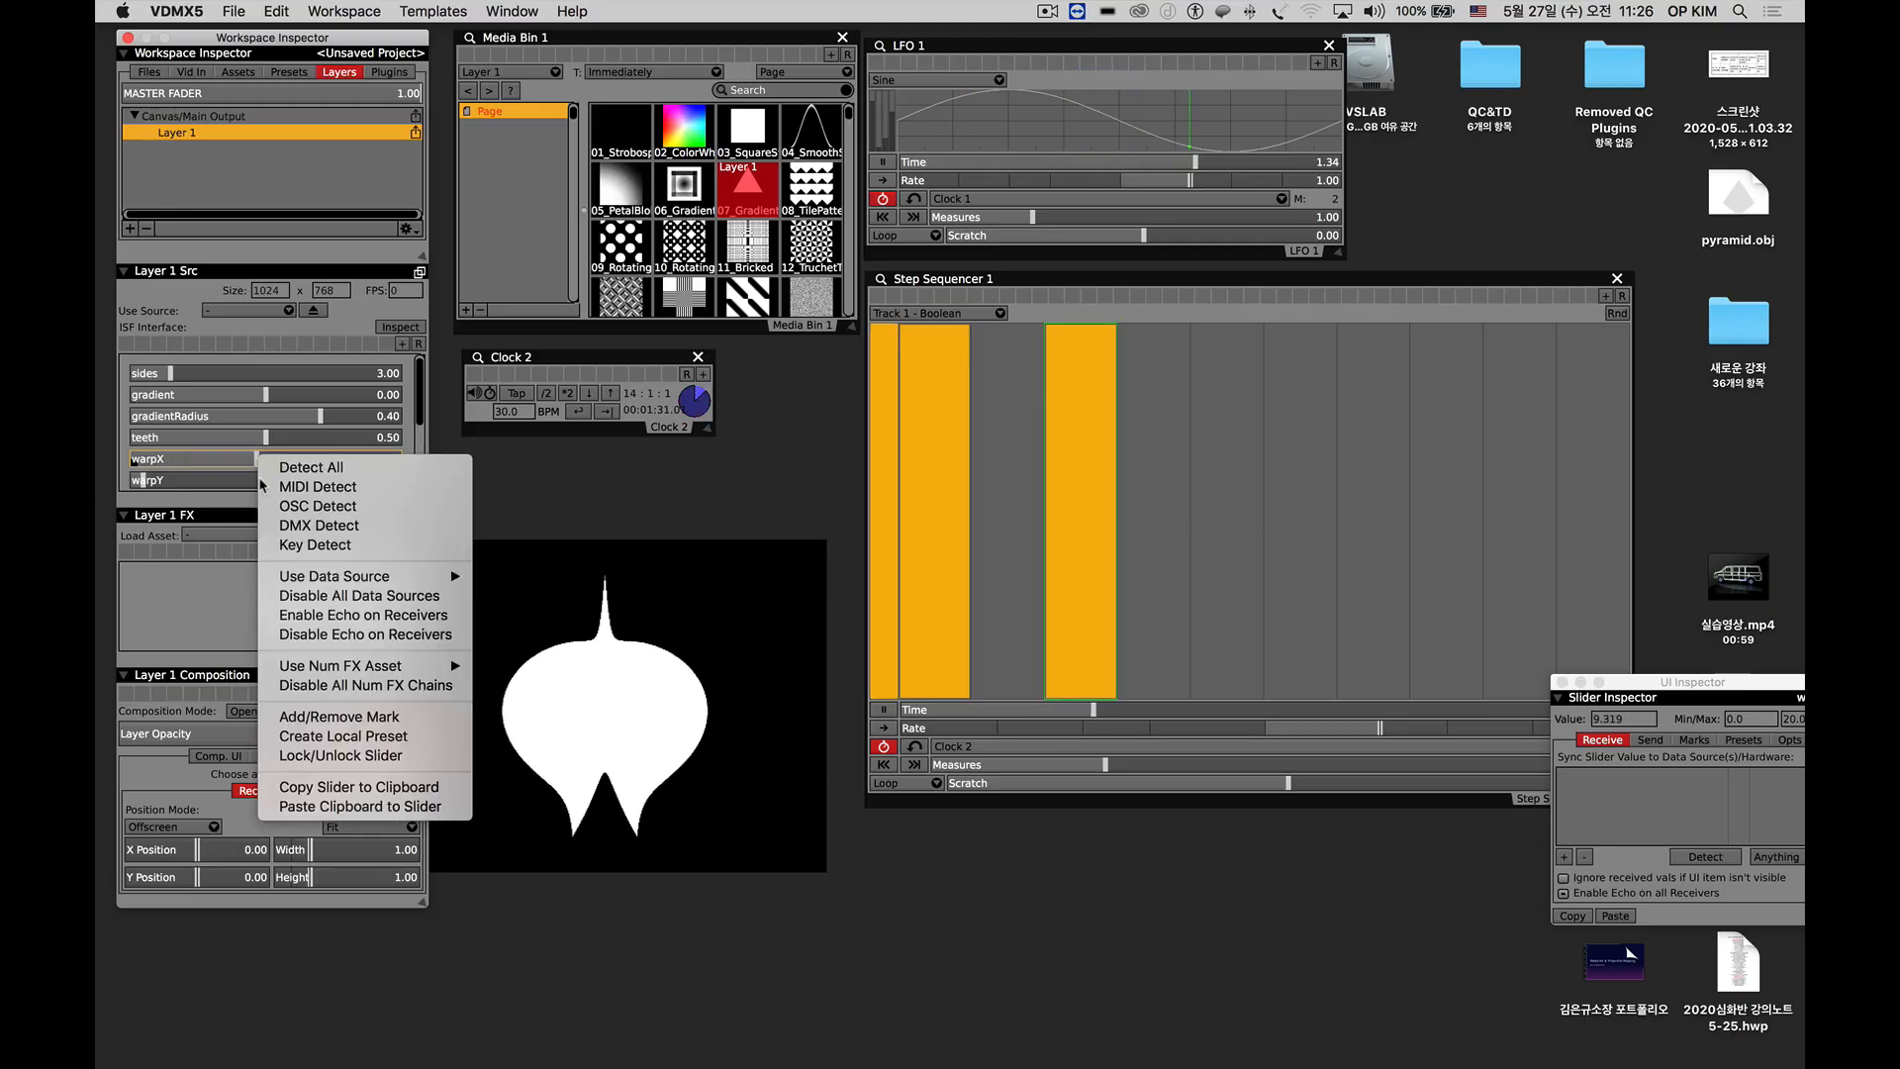
mouse_move(396, 576)
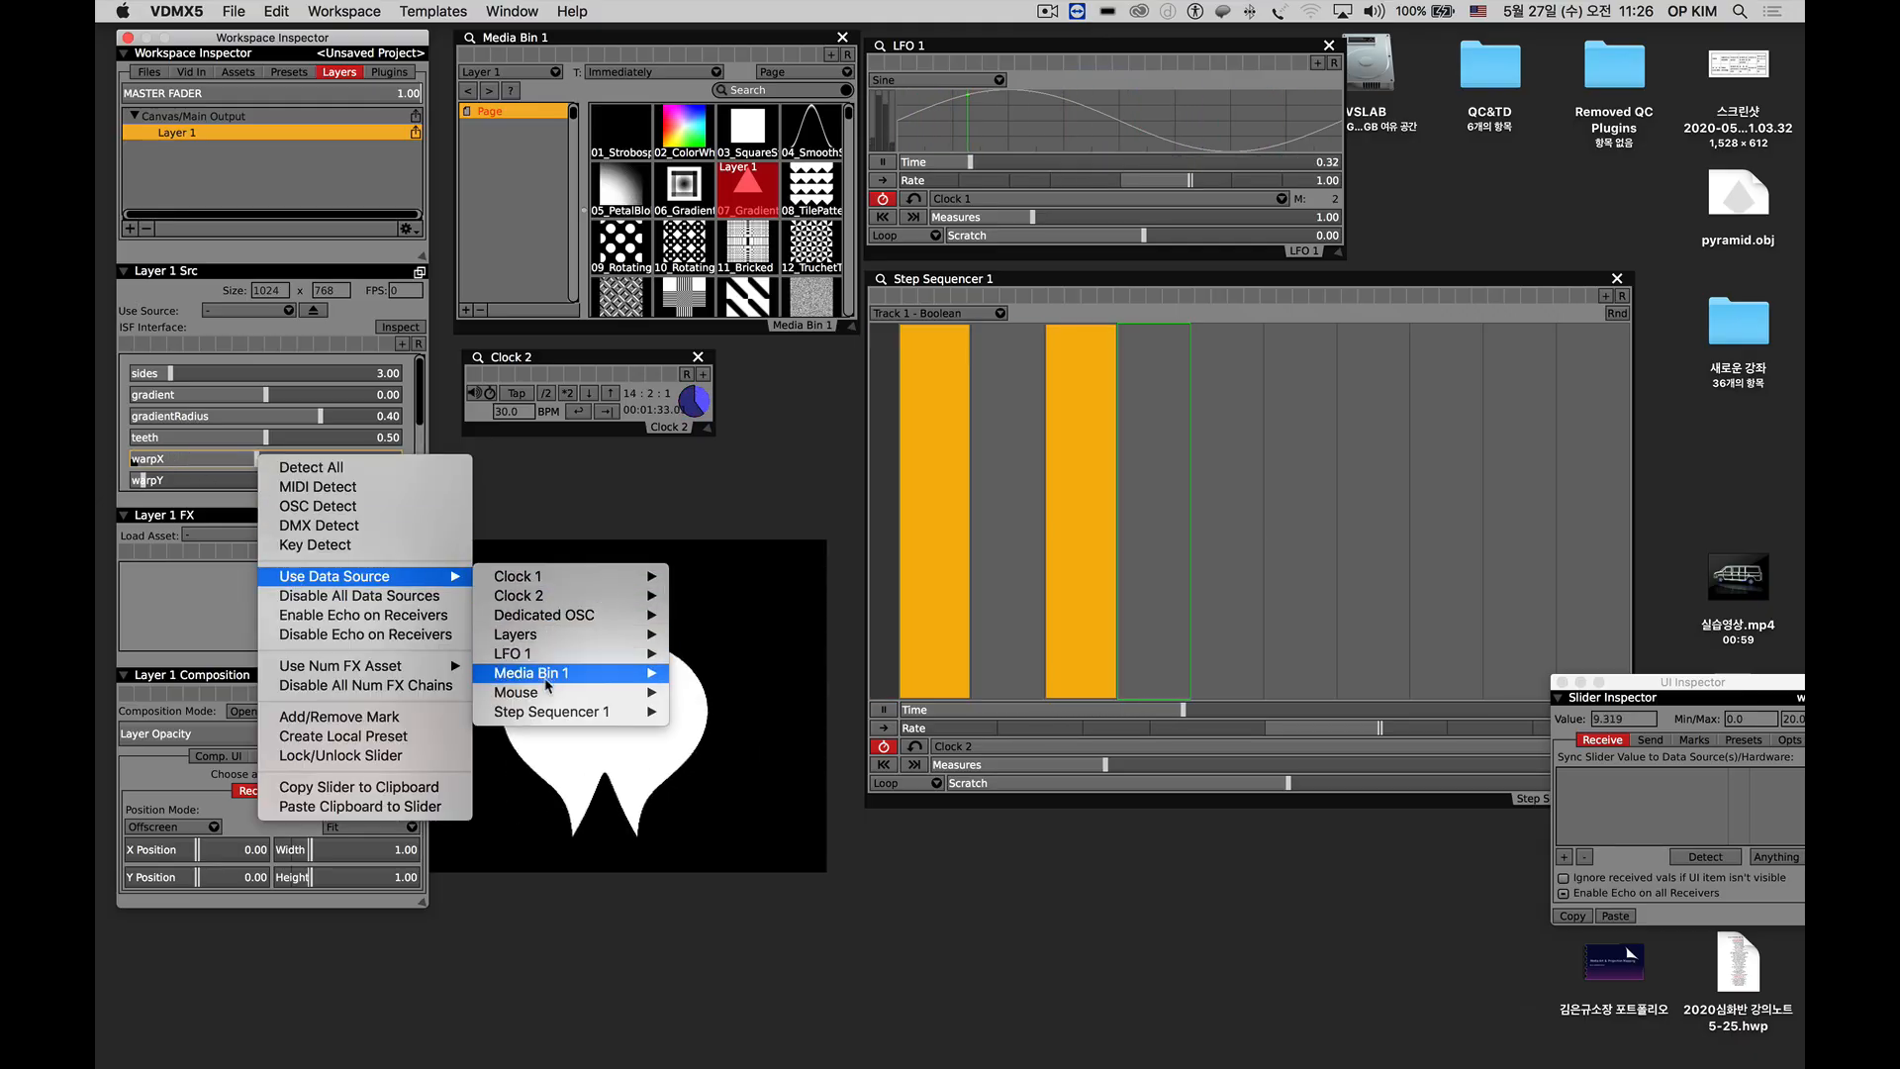
mouse_move(594, 711)
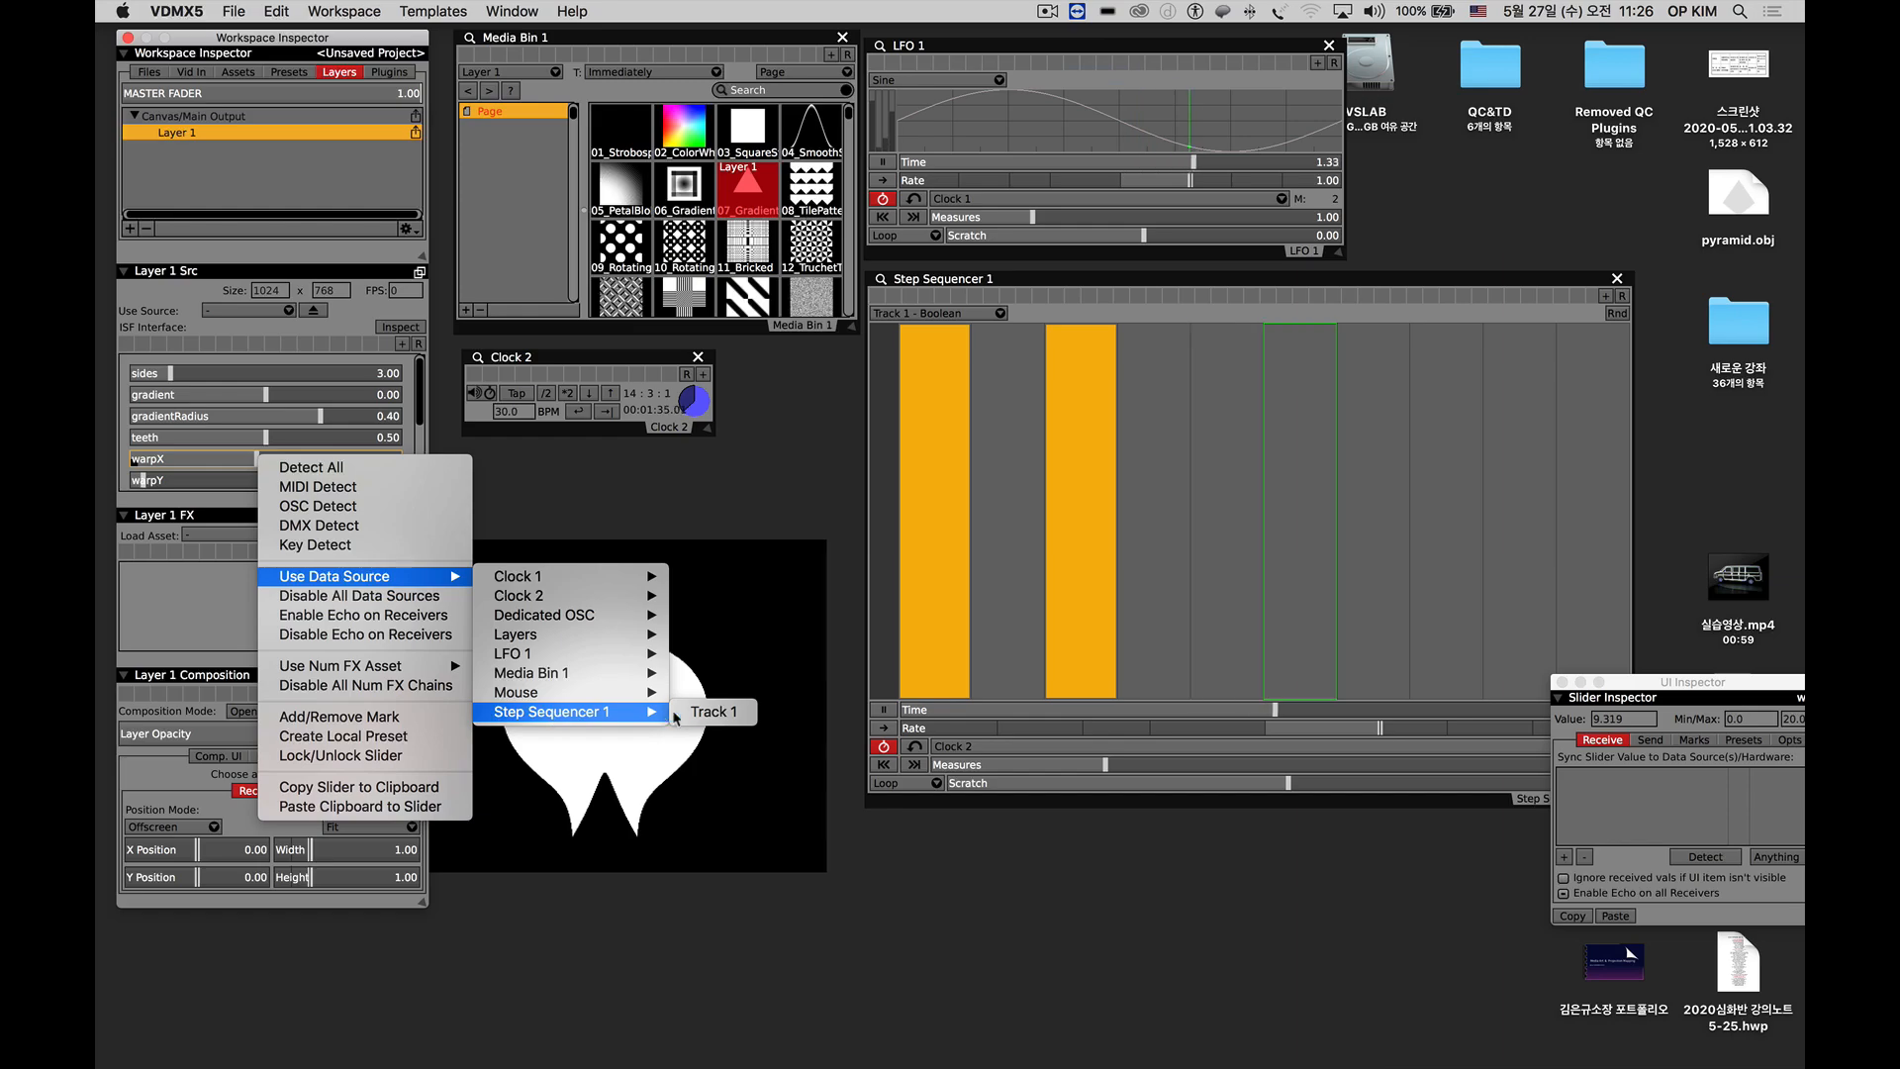
click(708, 713)
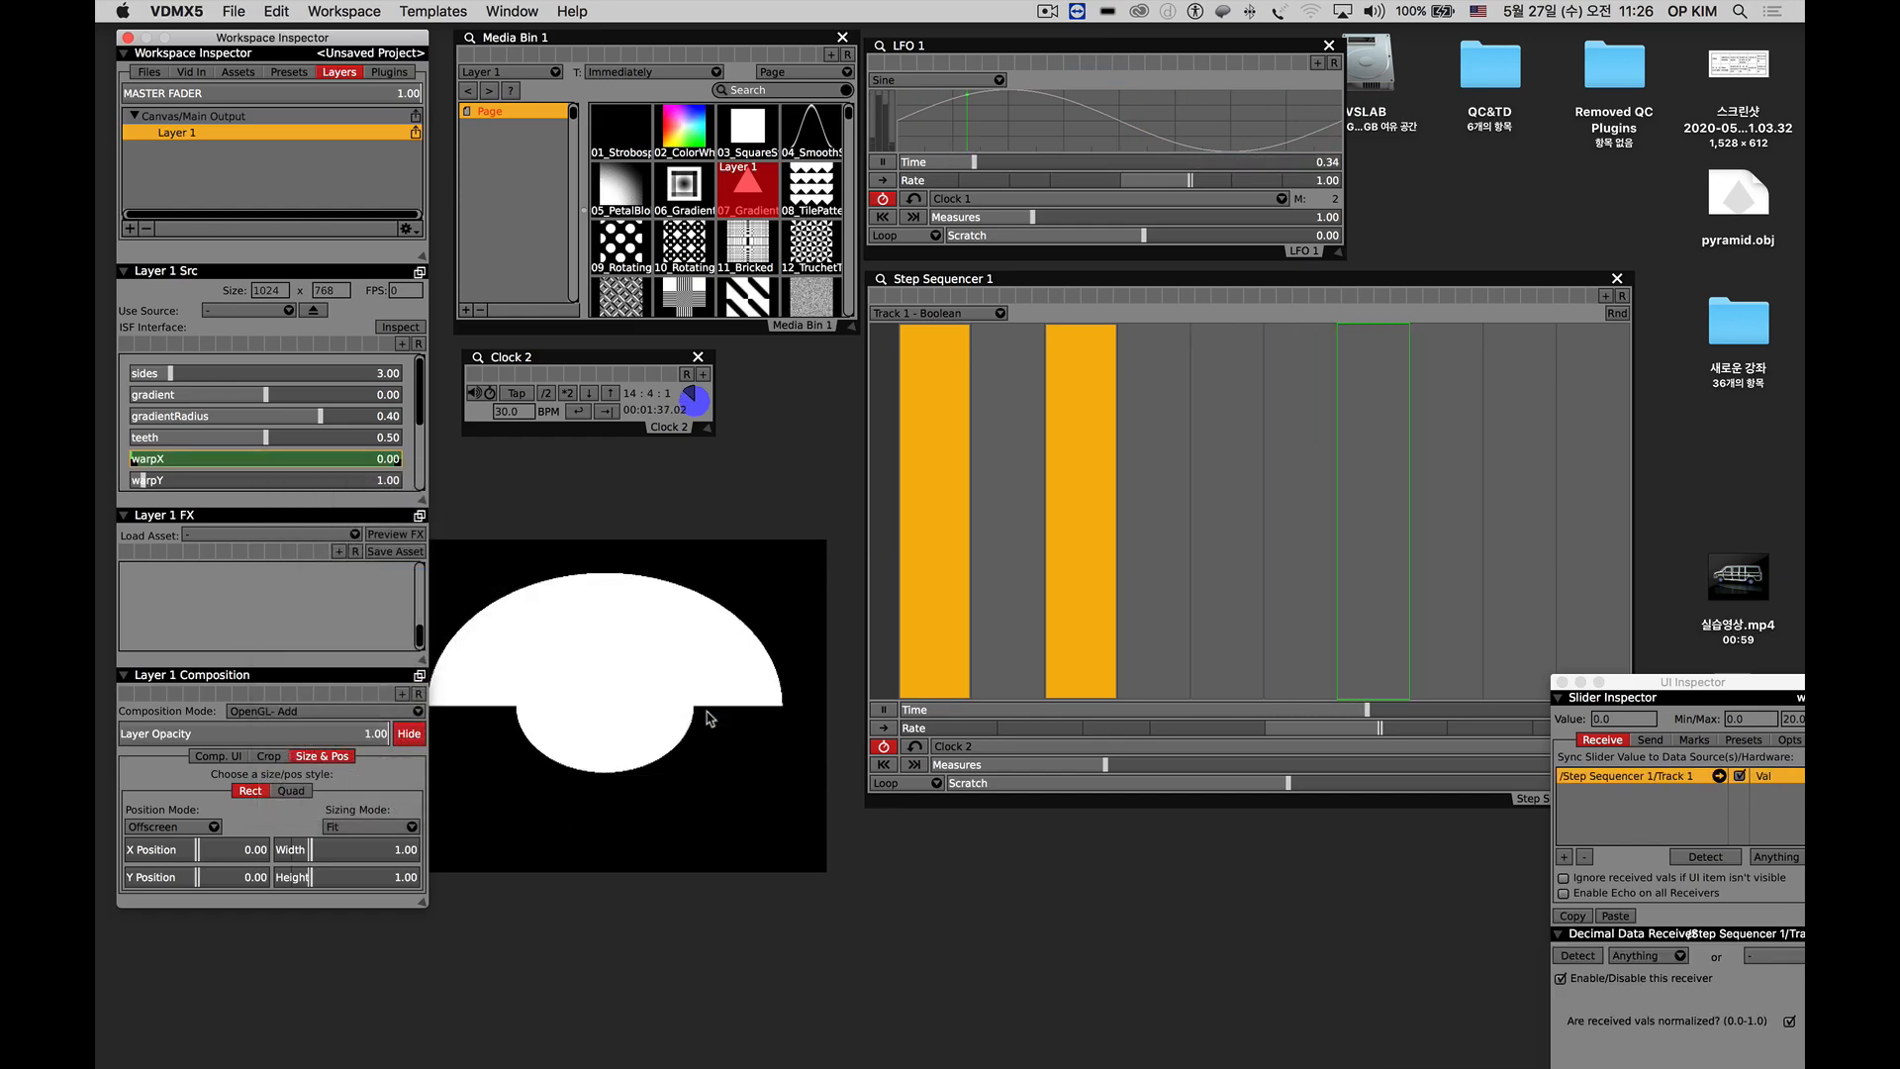
Move the UI Inspector below the sequencer controls and disable all data sources on Layer 1's warpX slider.
drag(1644, 690, 1670, 807)
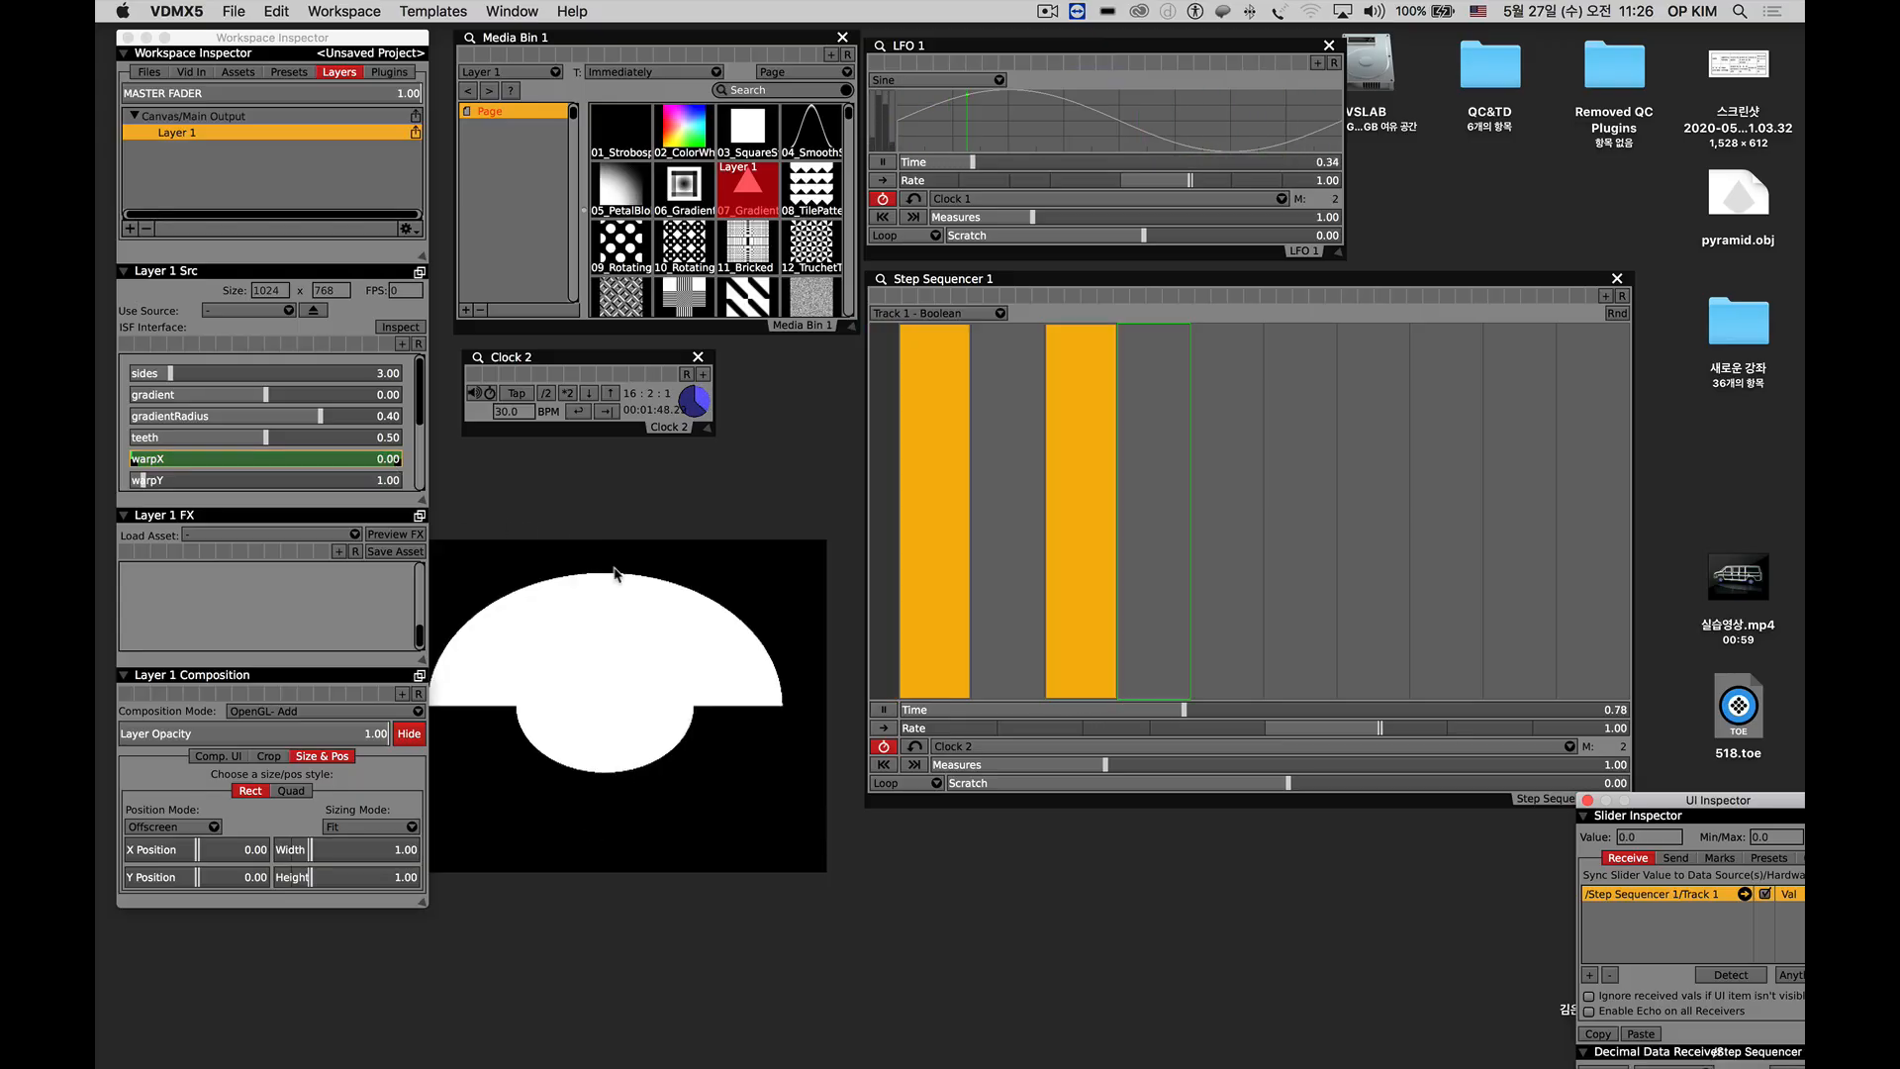
right_click(299, 459)
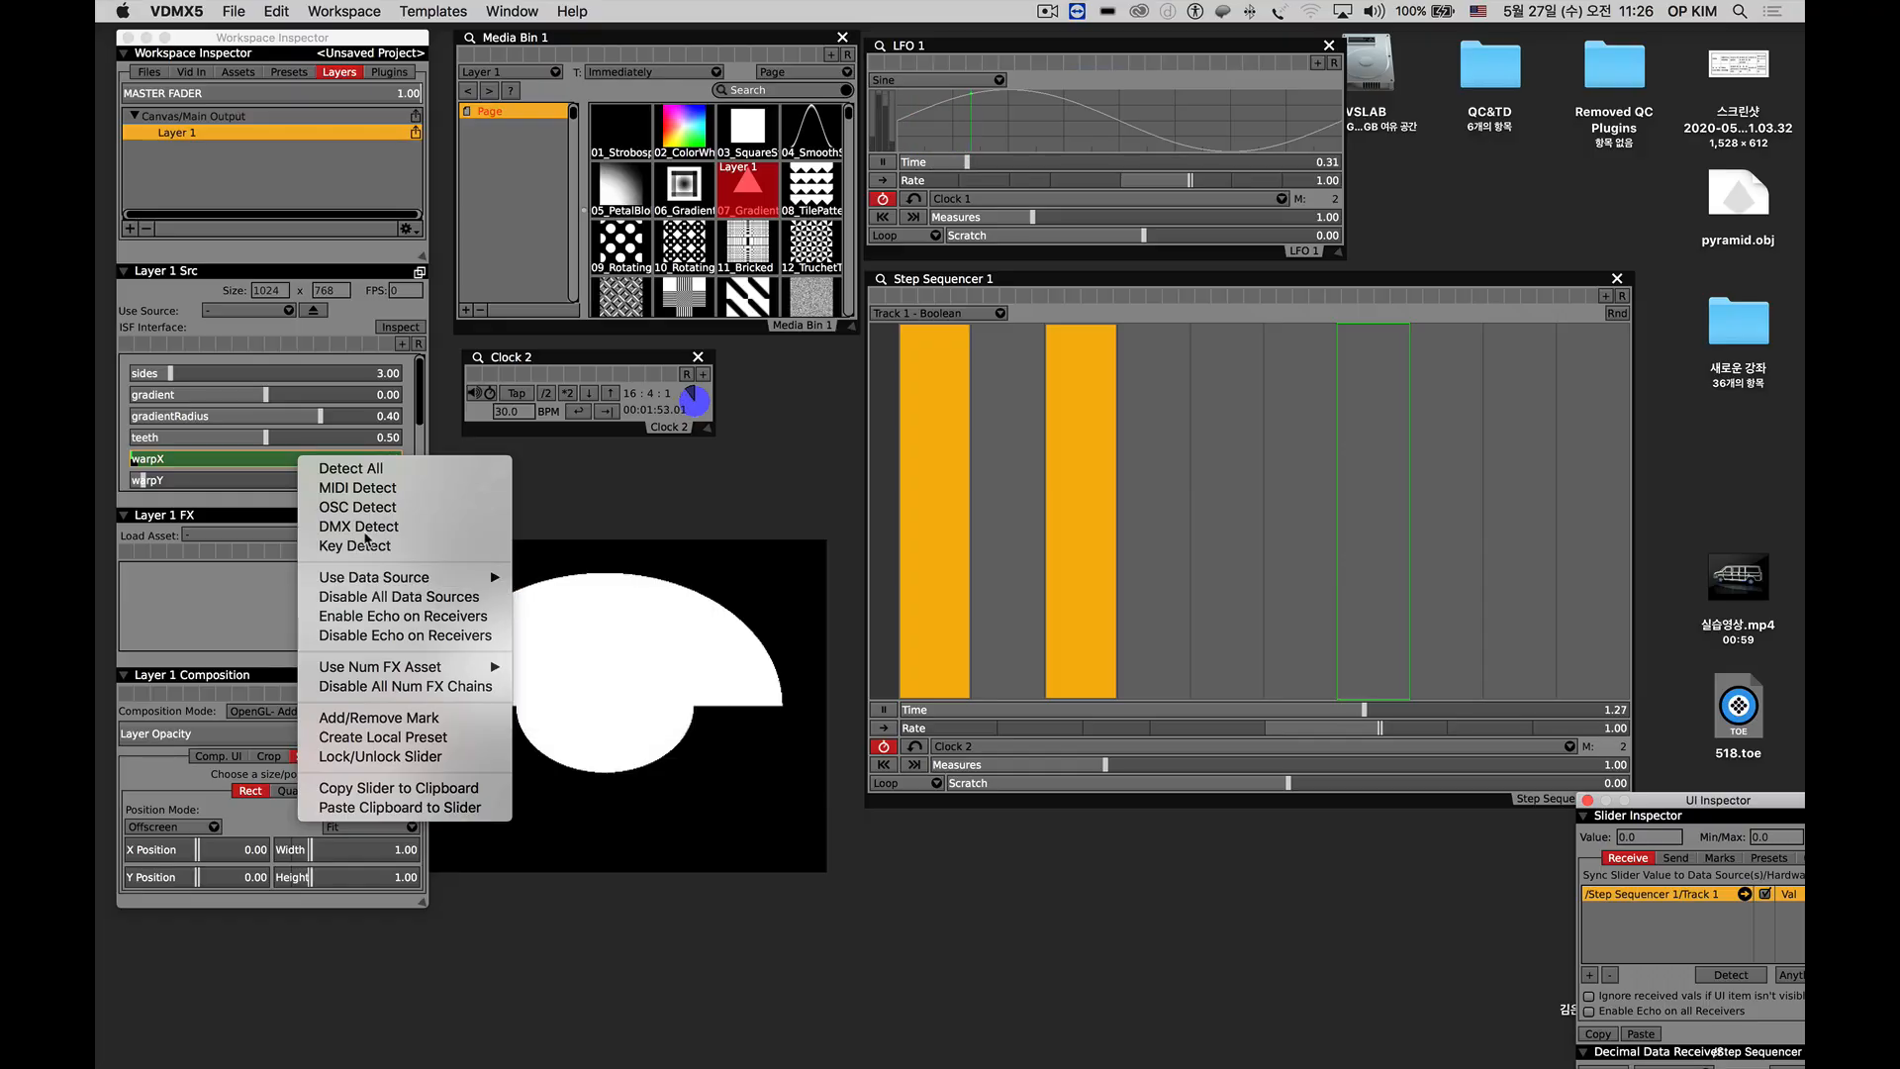
click(399, 596)
Advance Media Bin 1 to the next clip and assign Step Sequencer 1's Track 1 as data source for its next-clip control.
click(505, 89)
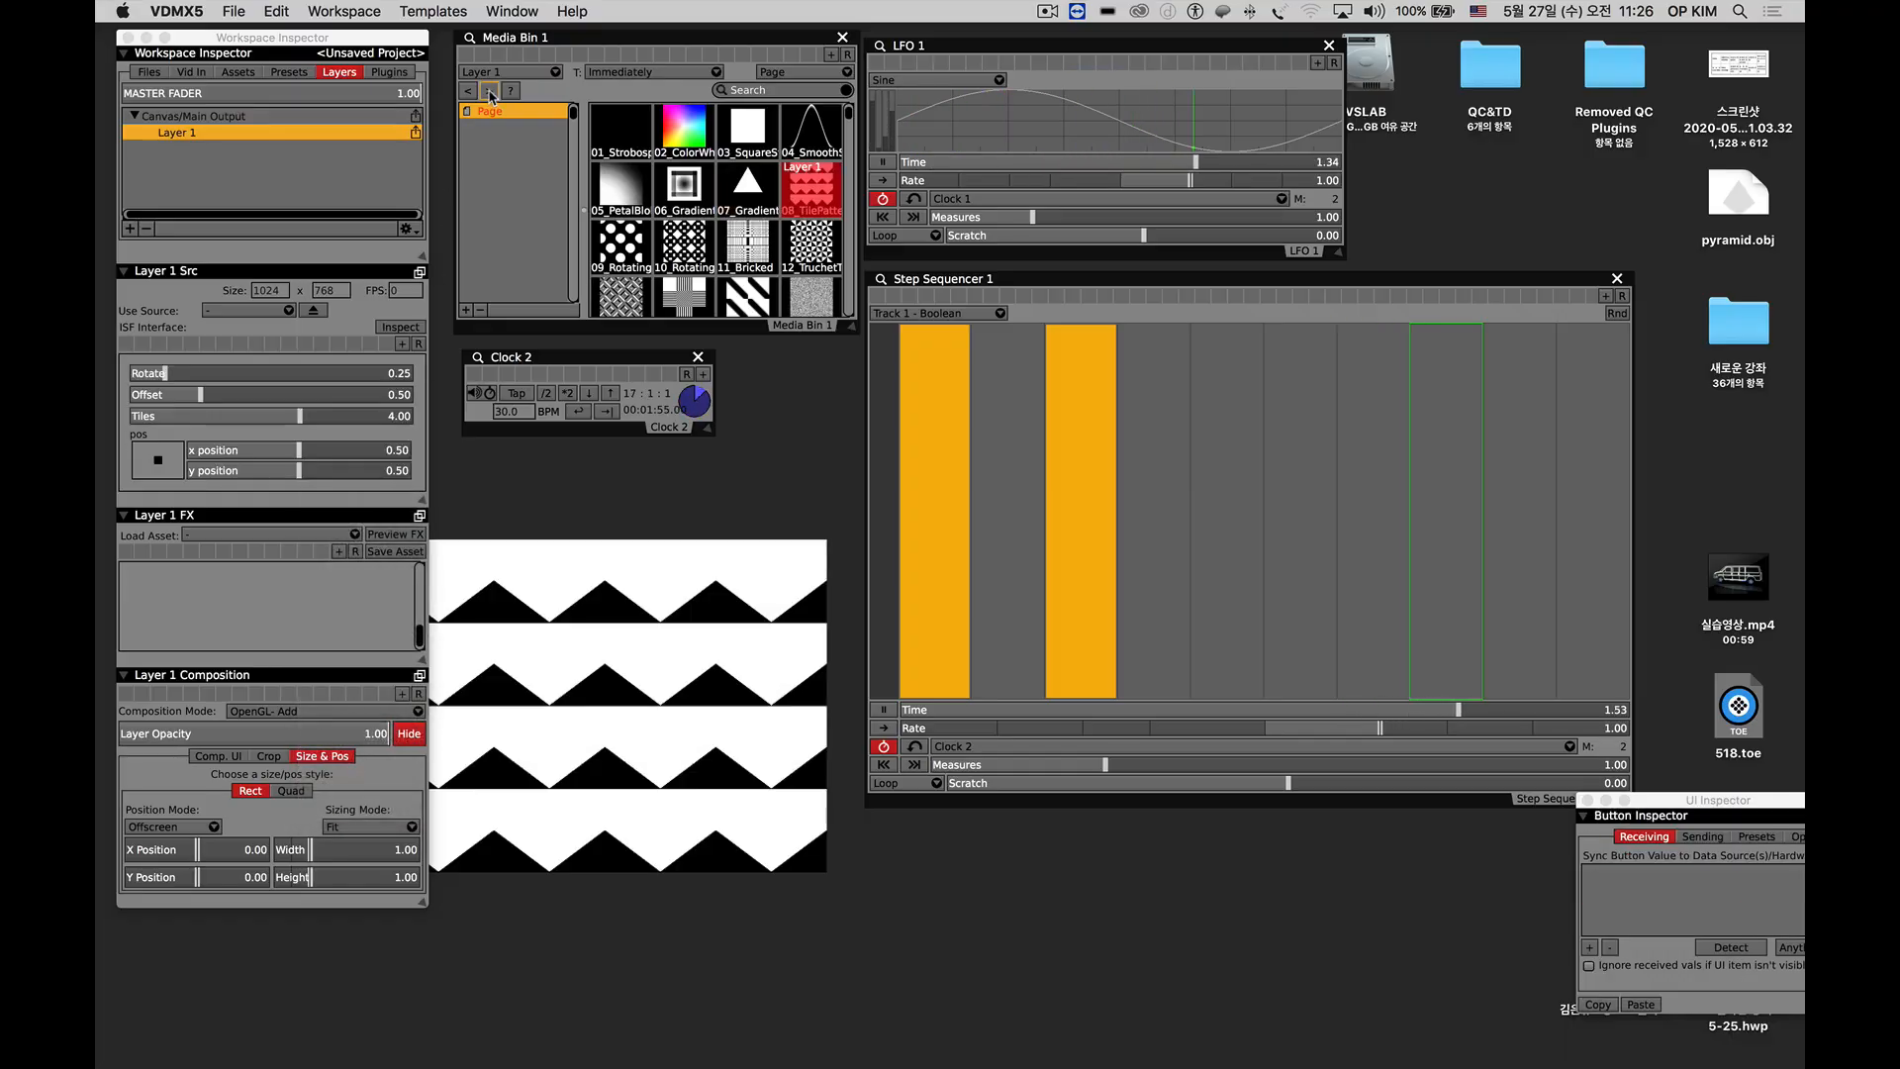
right_click(505, 89)
mouse_move(594, 209)
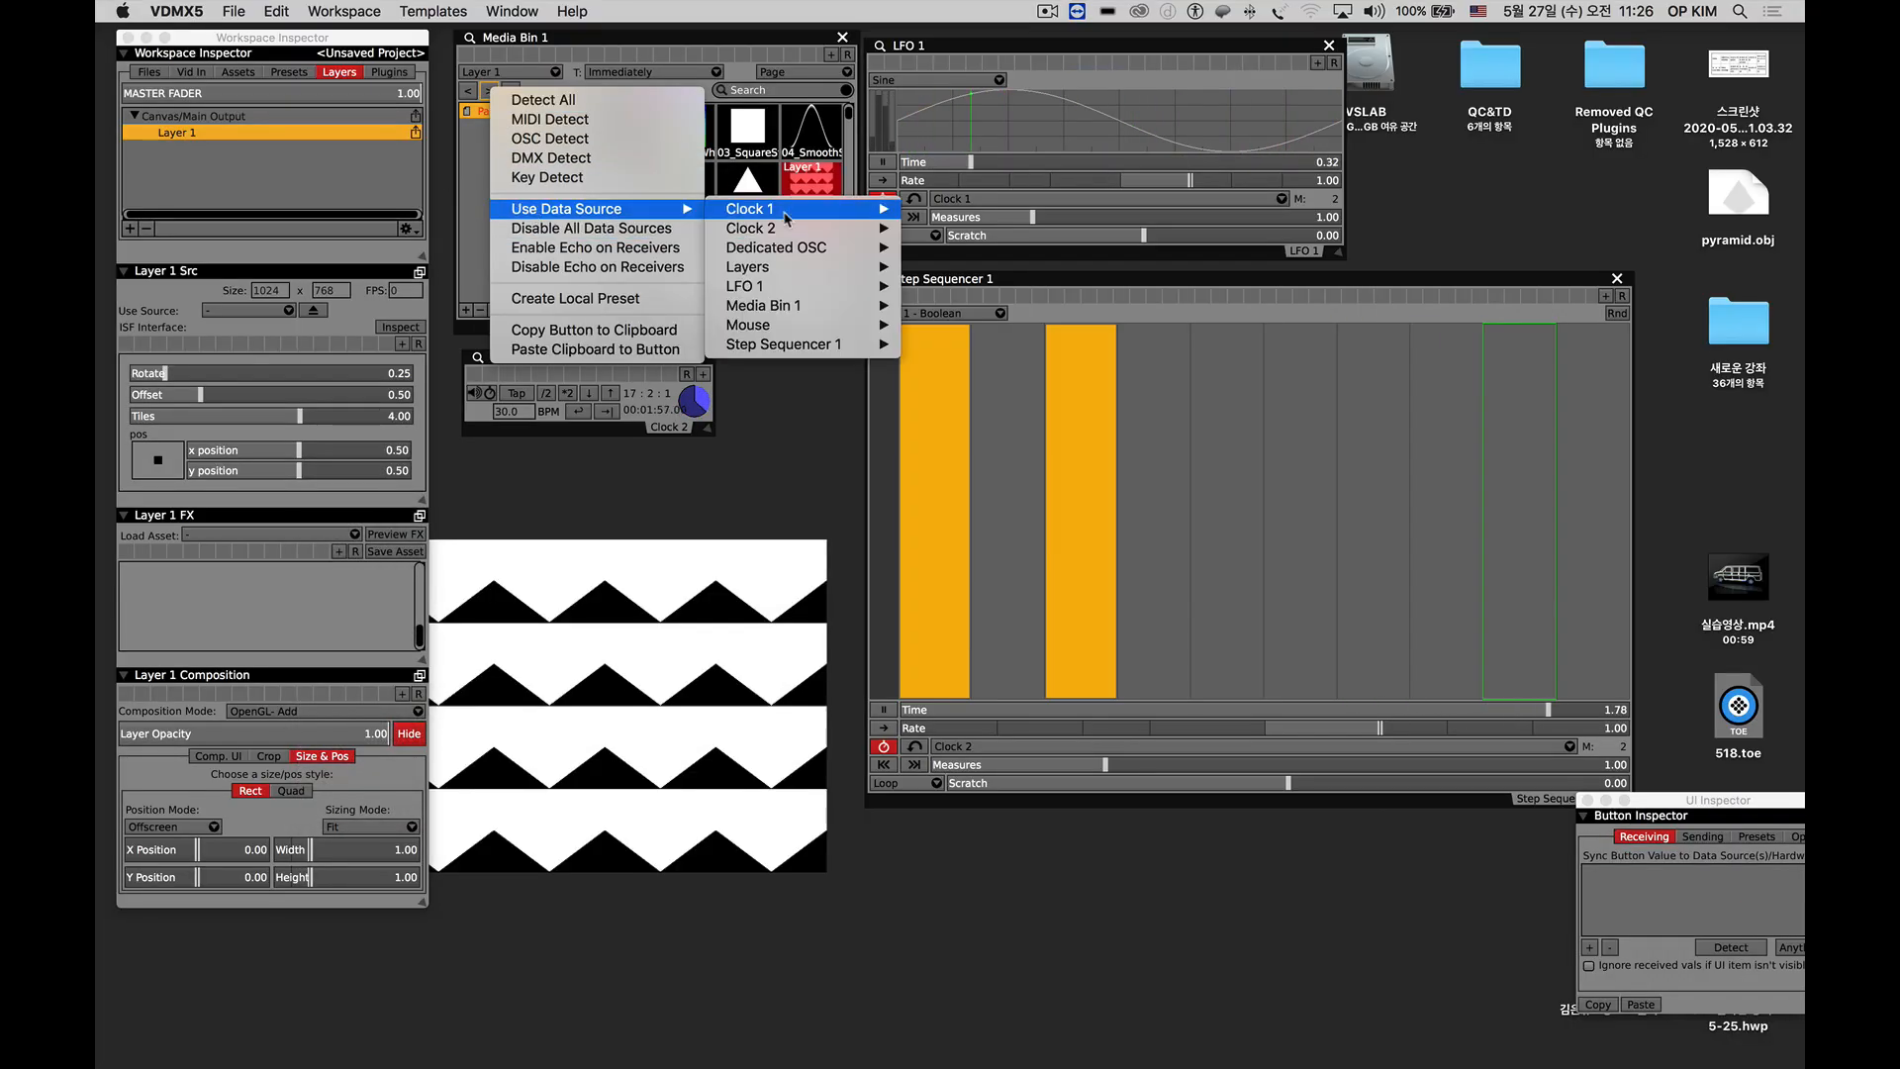
mouse_move(864, 346)
click(945, 343)
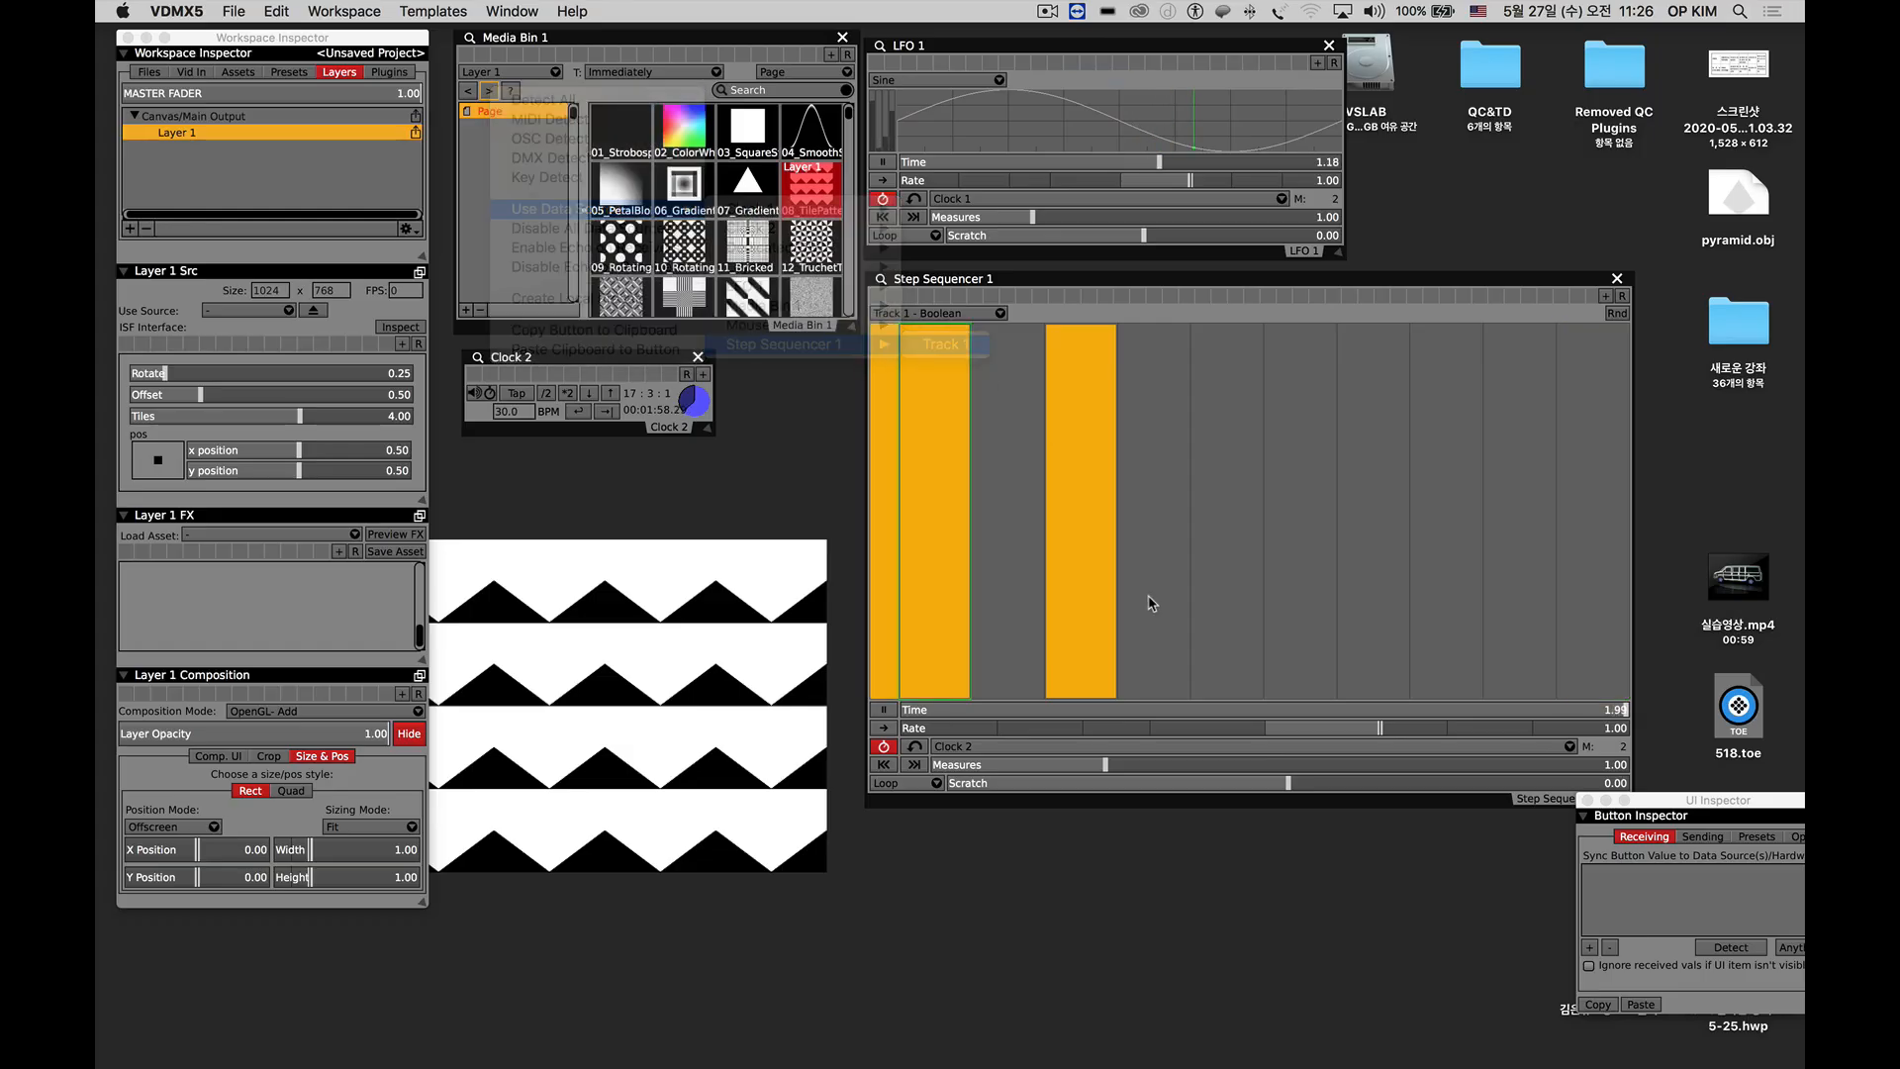
Enable the fifth, seventh and ninth steps in Track 1 of Step Sequencer 1.
click(1244, 674)
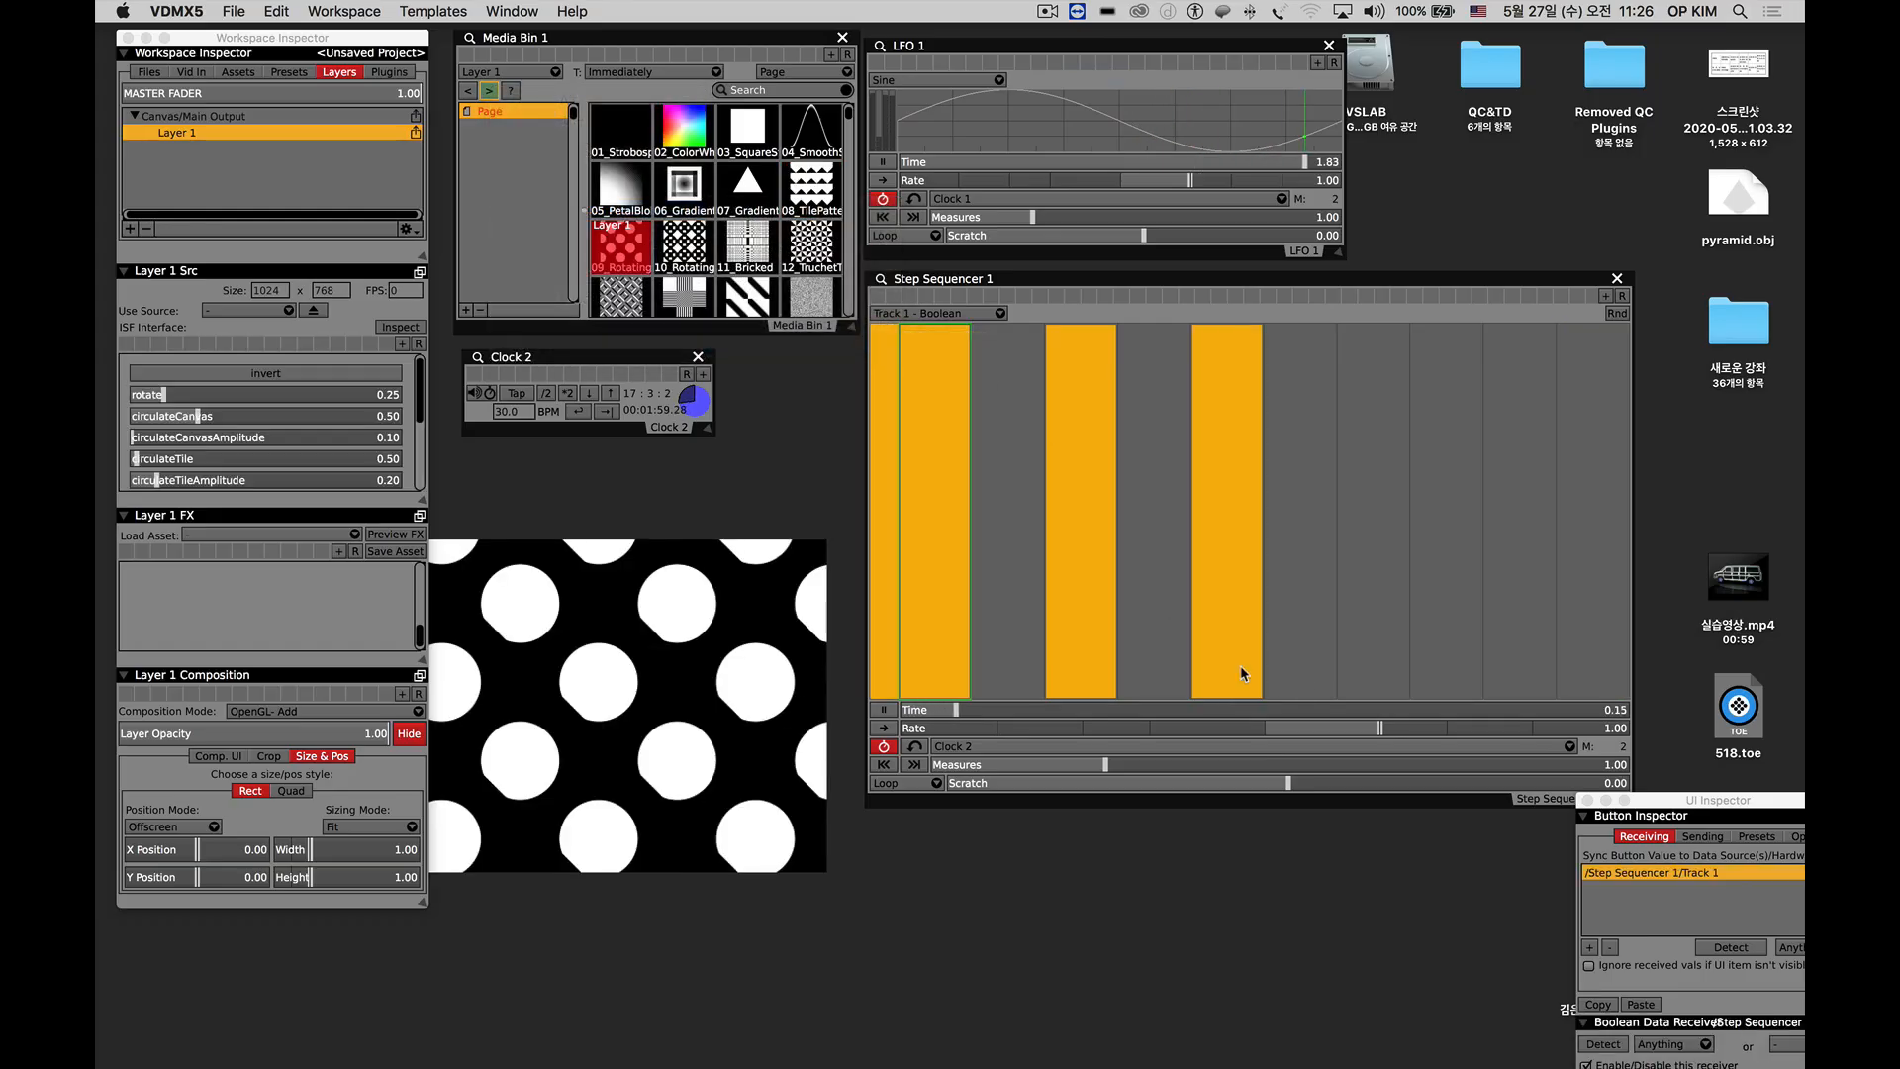
click(1376, 667)
click(1506, 677)
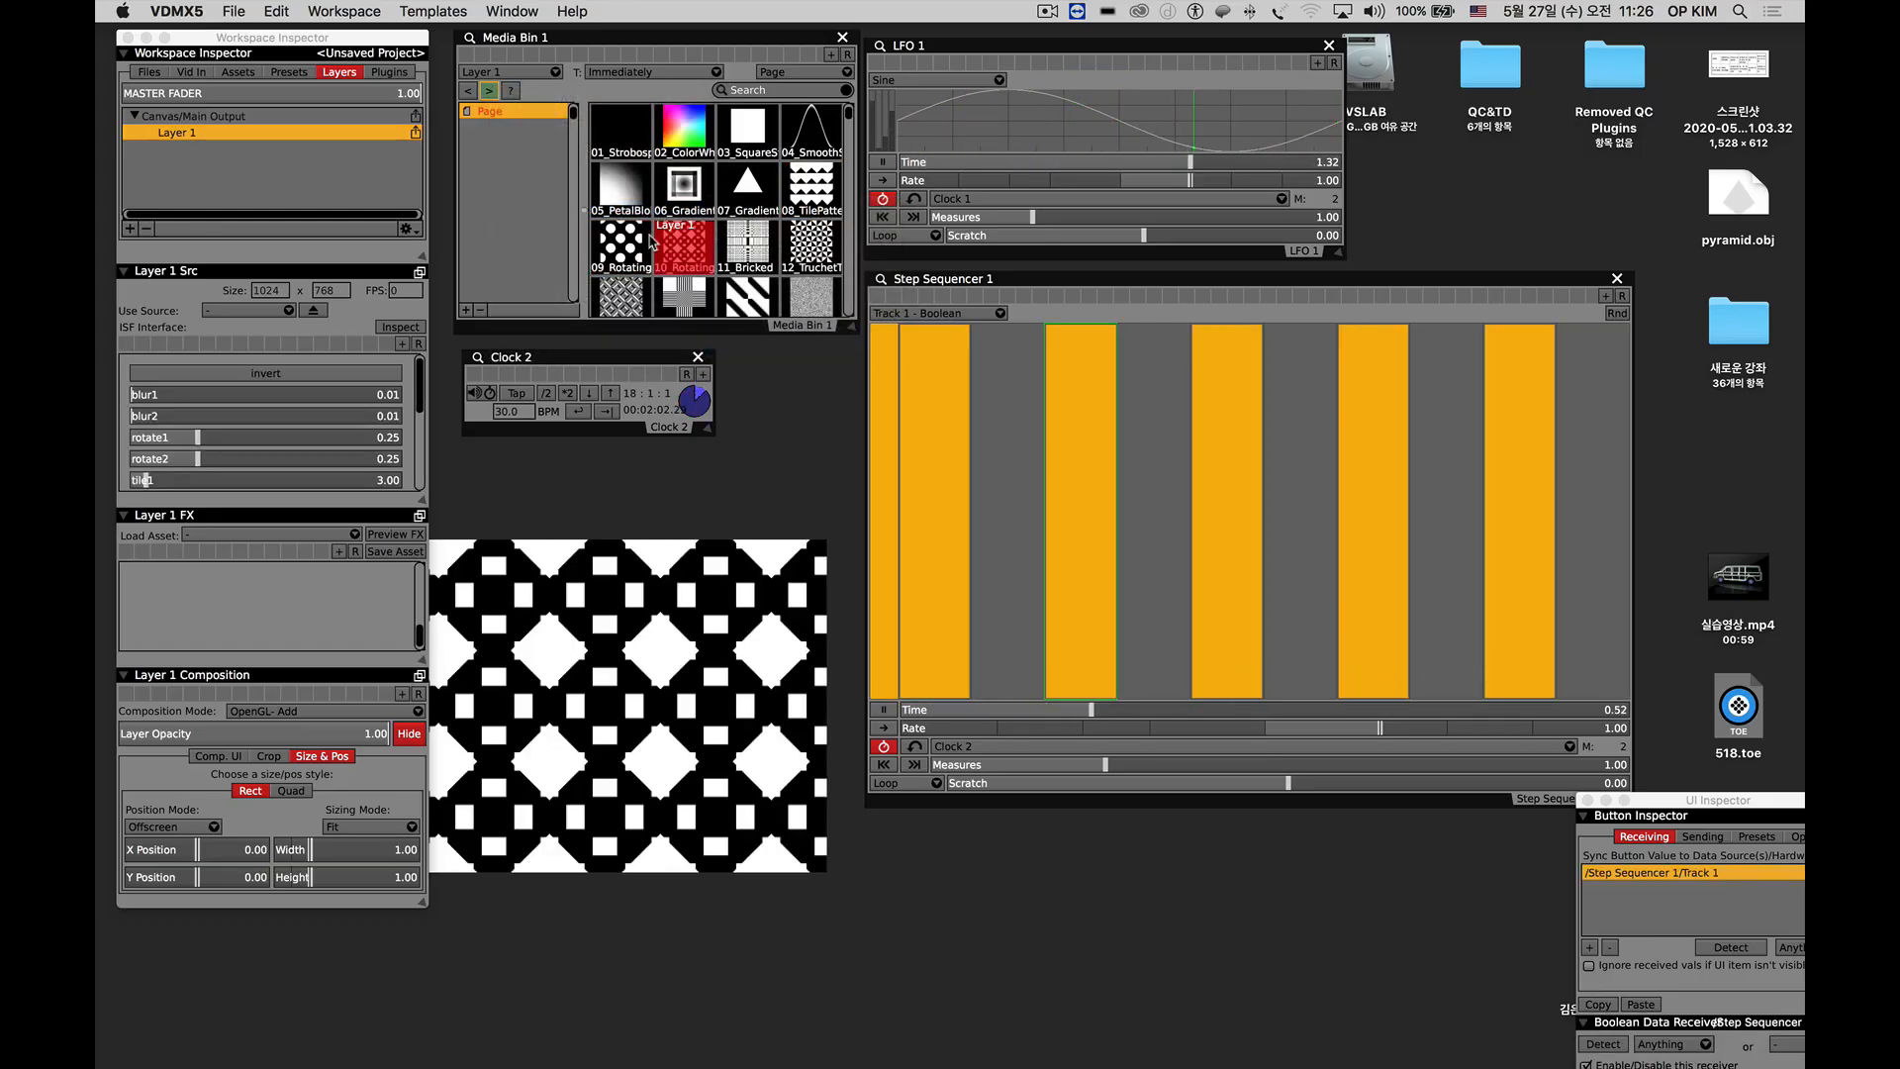
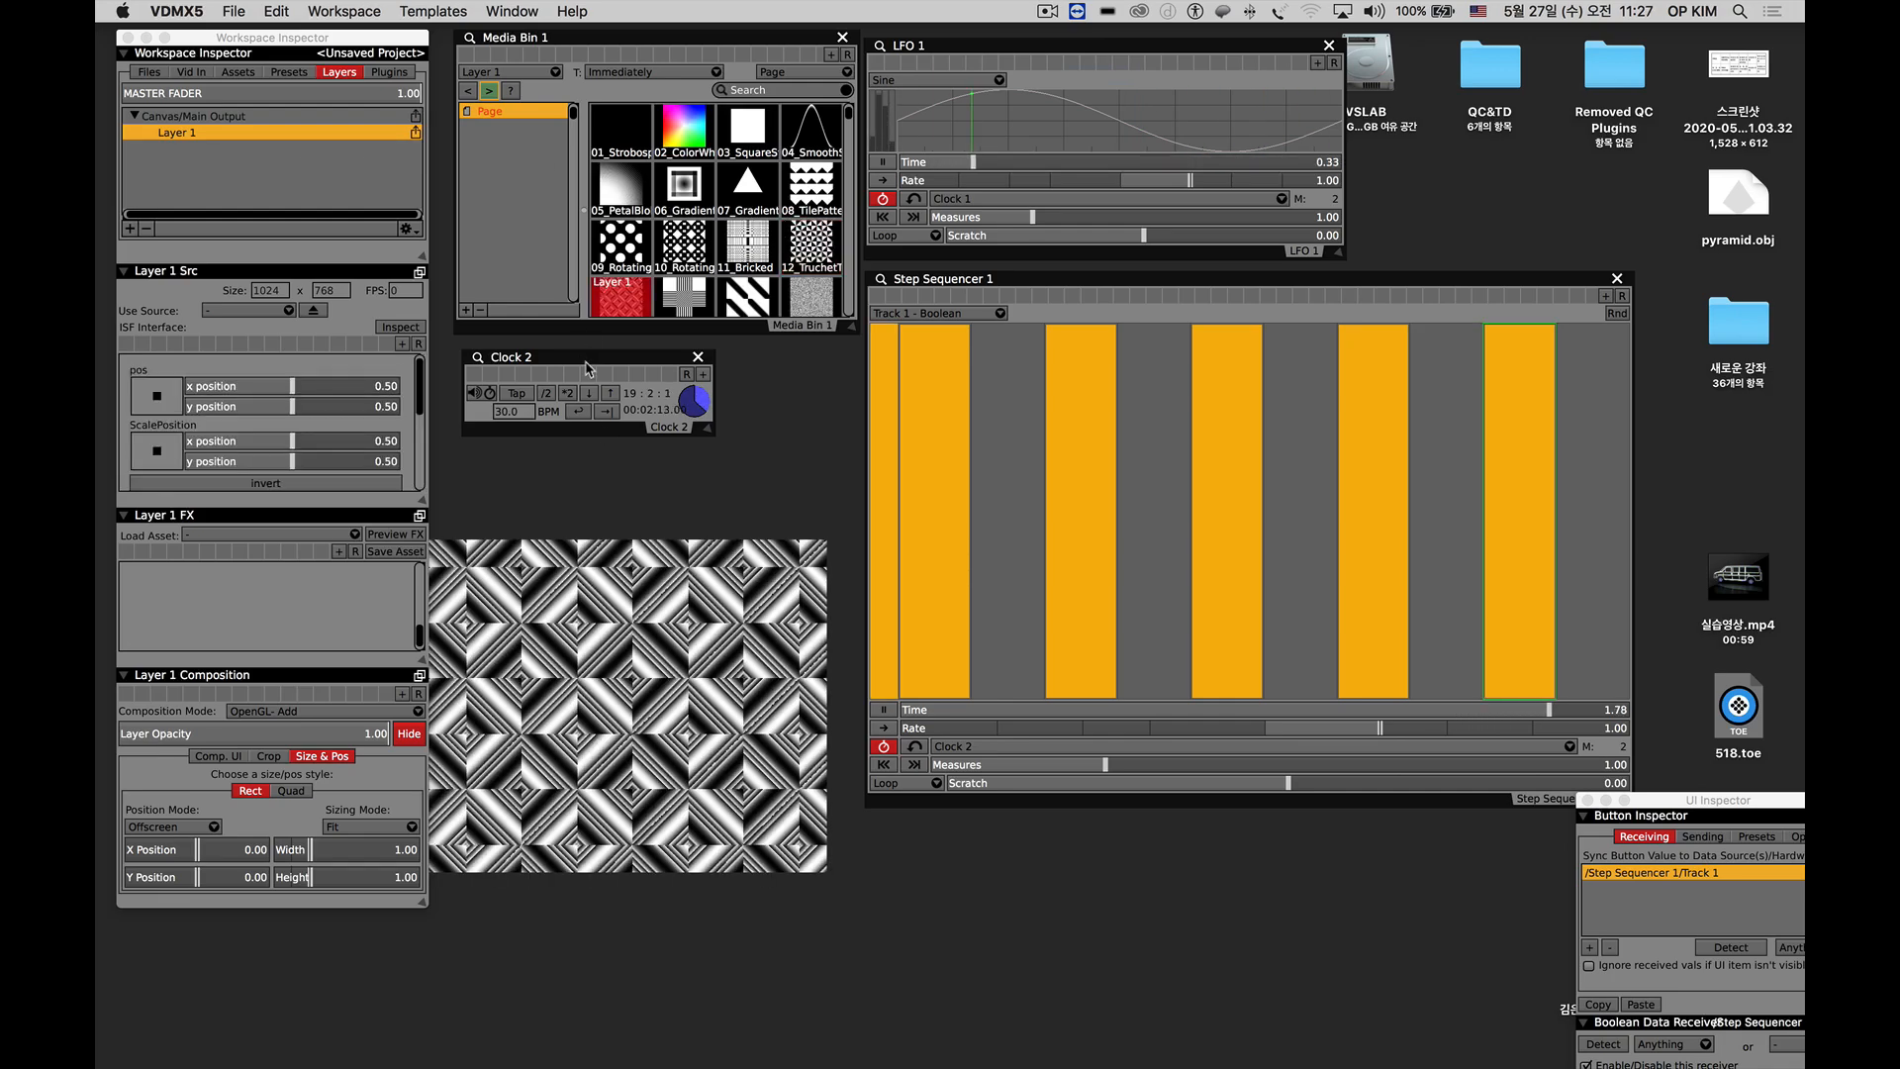
Add a Two Channel Mixer plugin, move its window below Clock 2, enlarge it, and shift the LFO 1 window aside.
drag(584, 362, 572, 354)
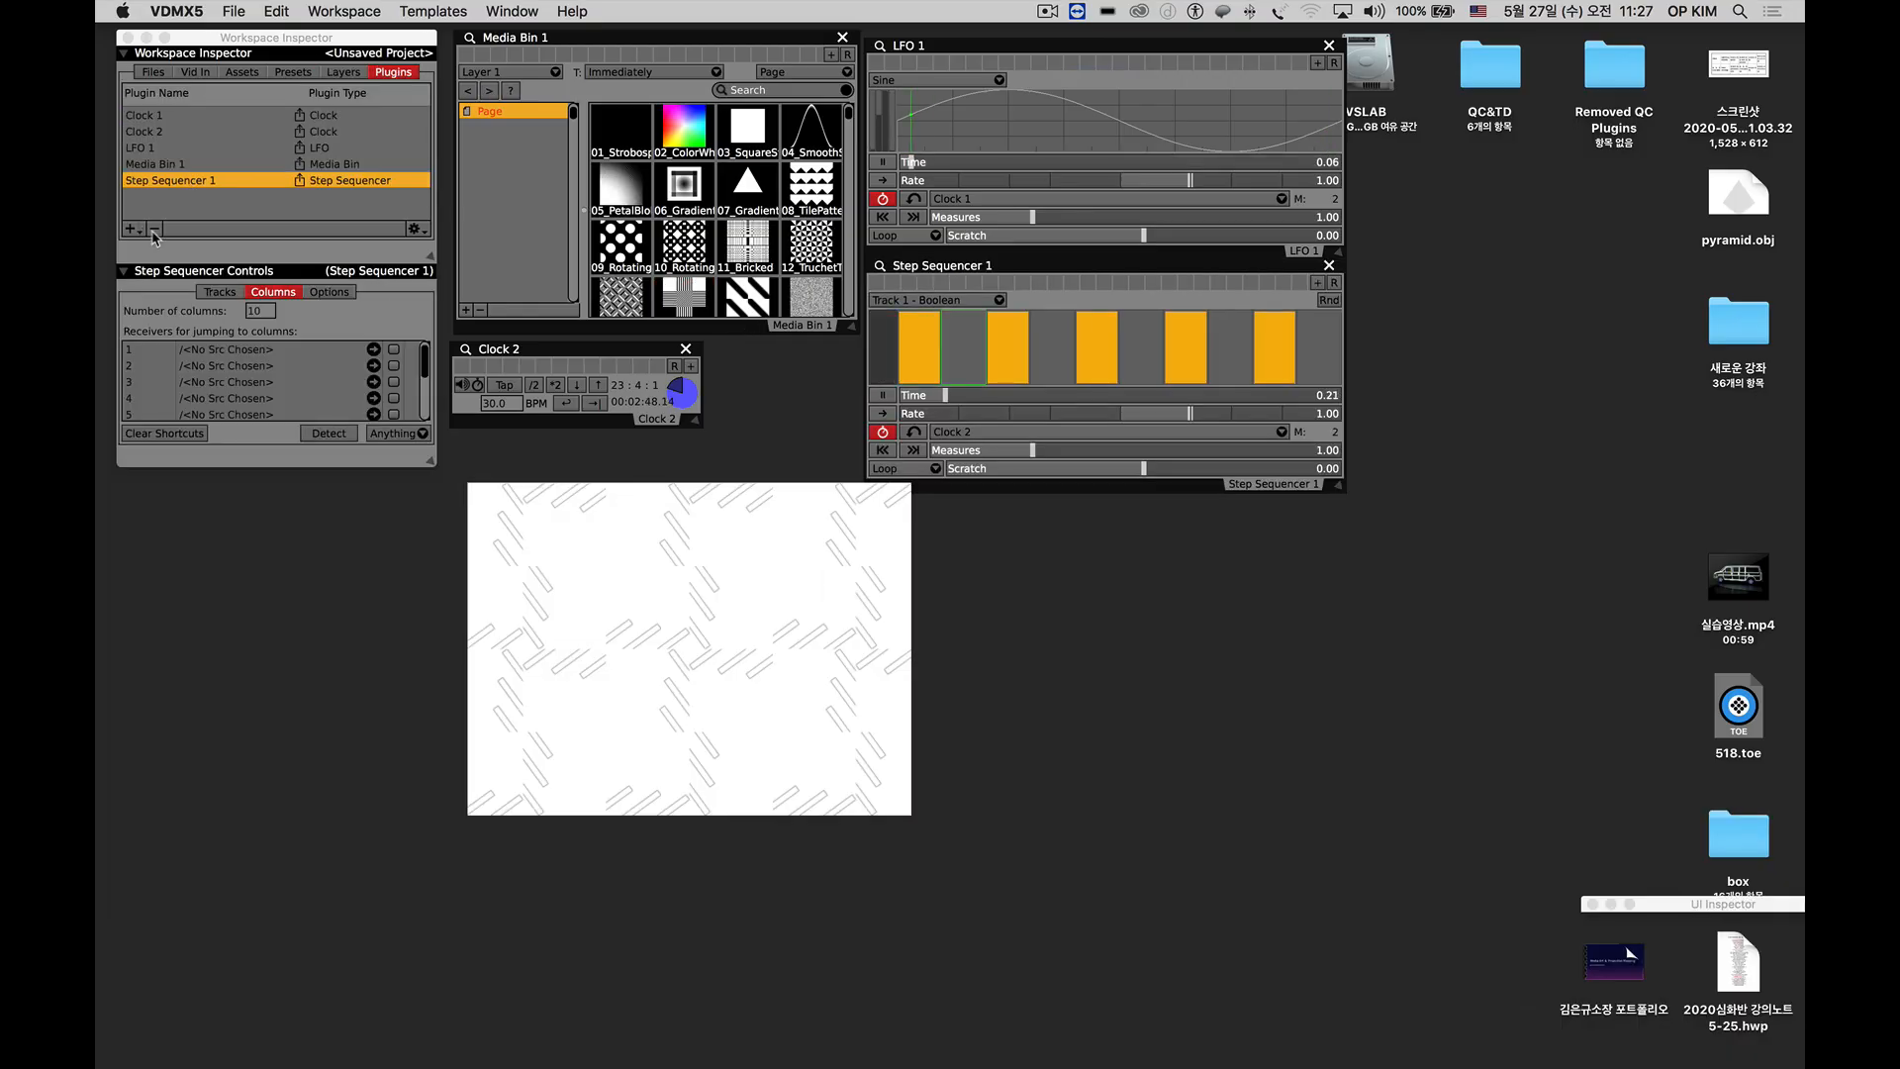
click(129, 230)
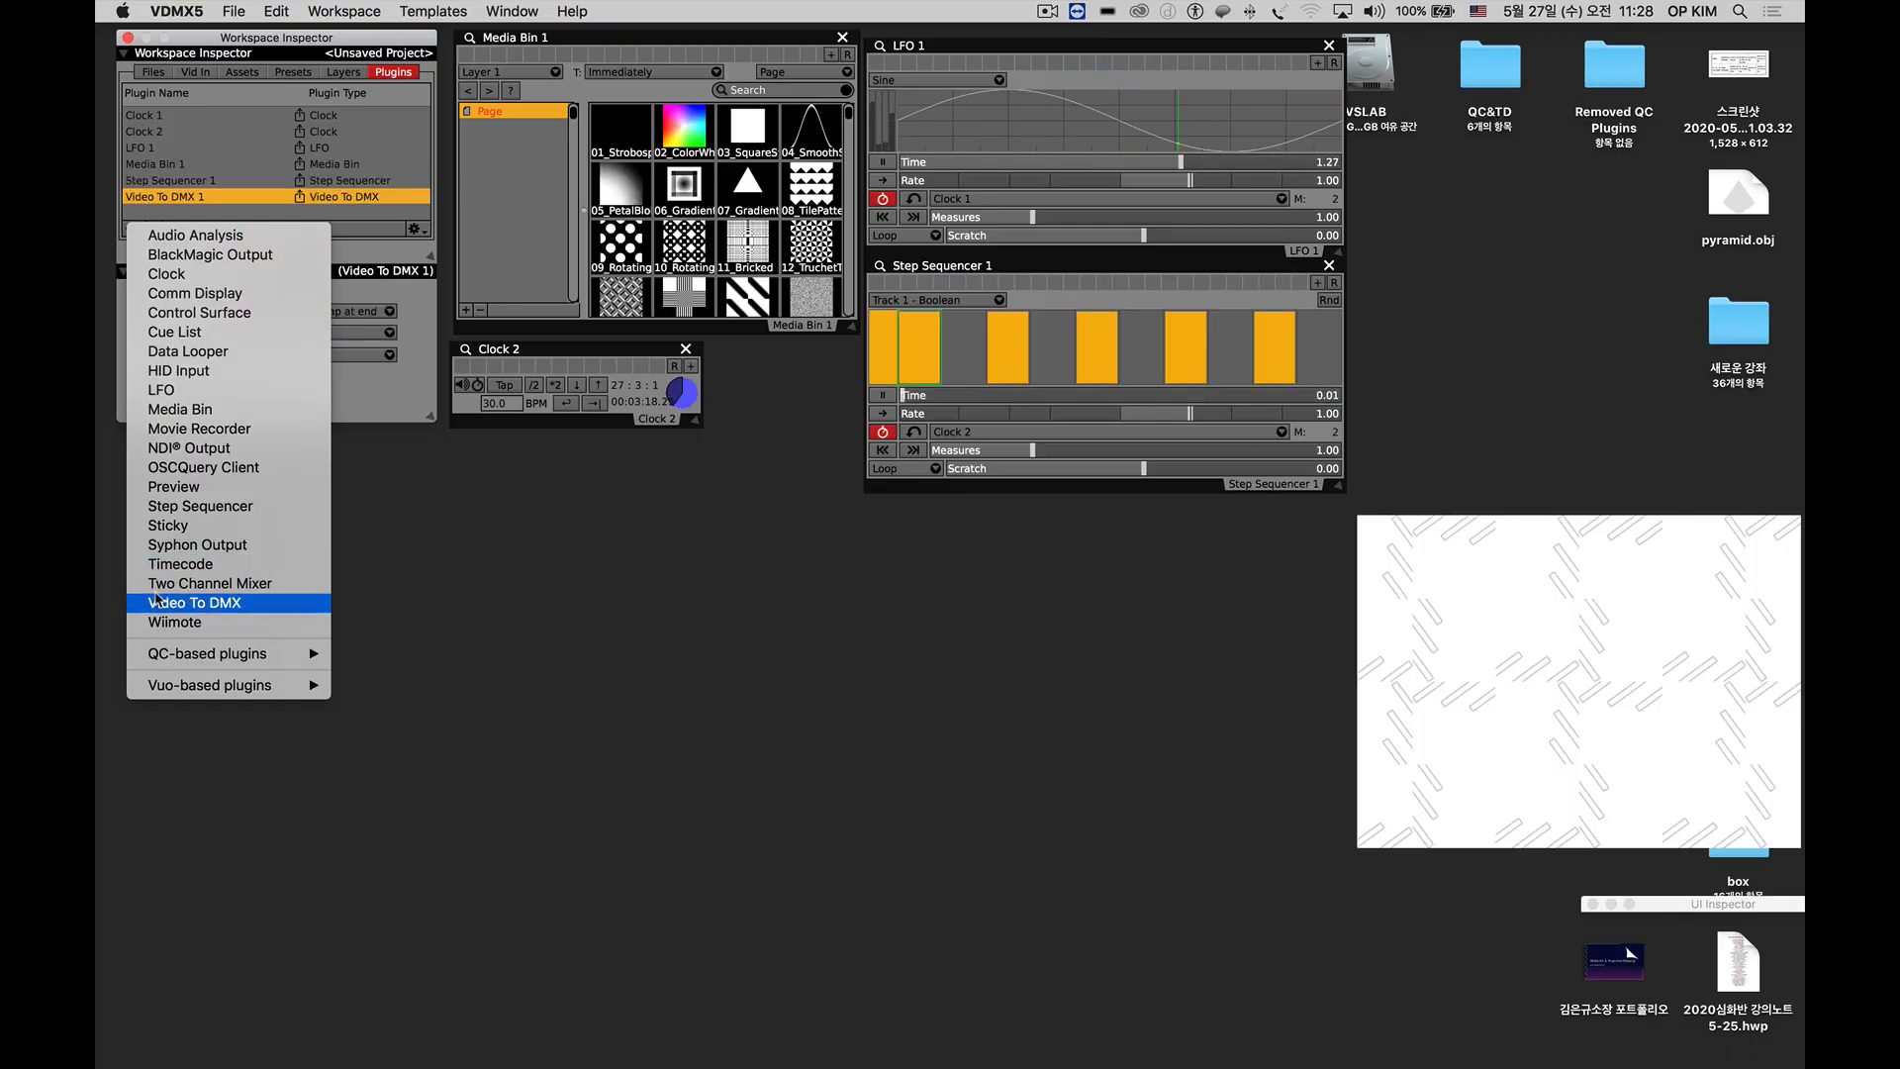
click(155, 584)
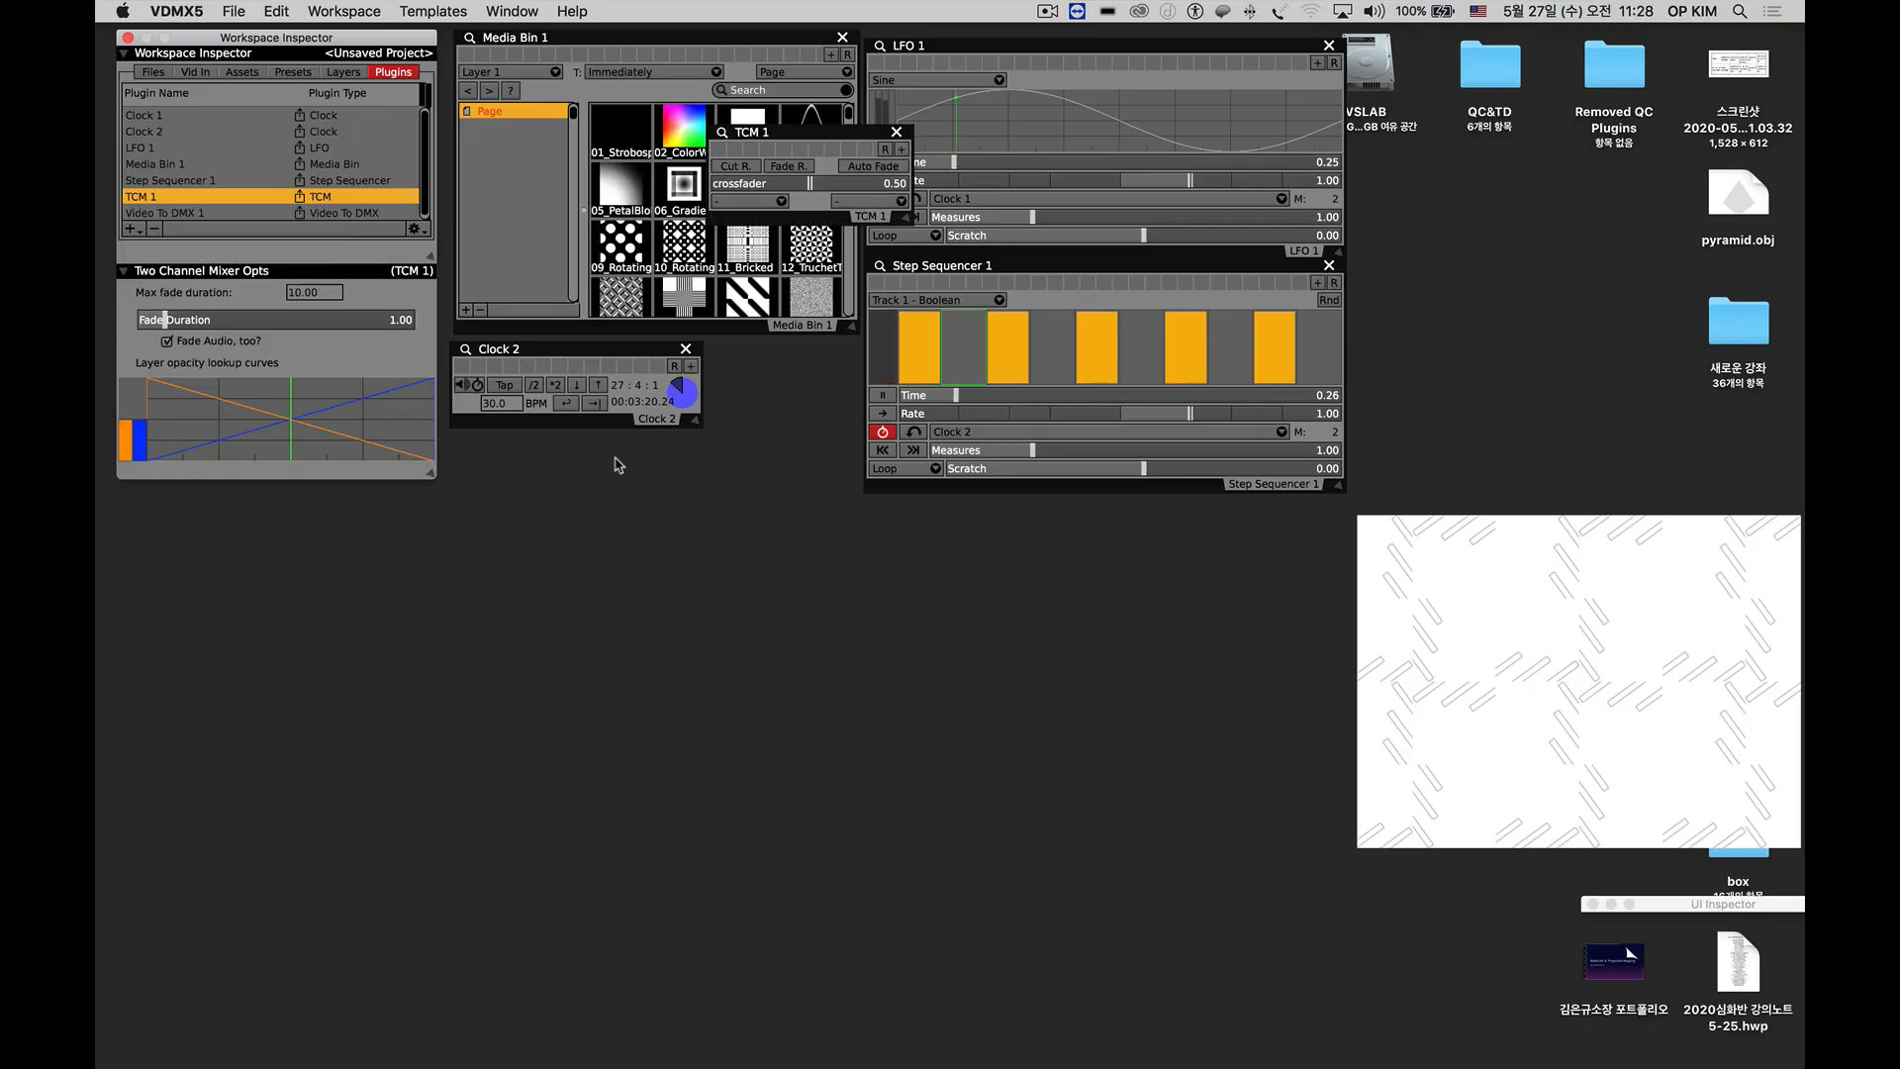
drag(794, 149, 630, 623)
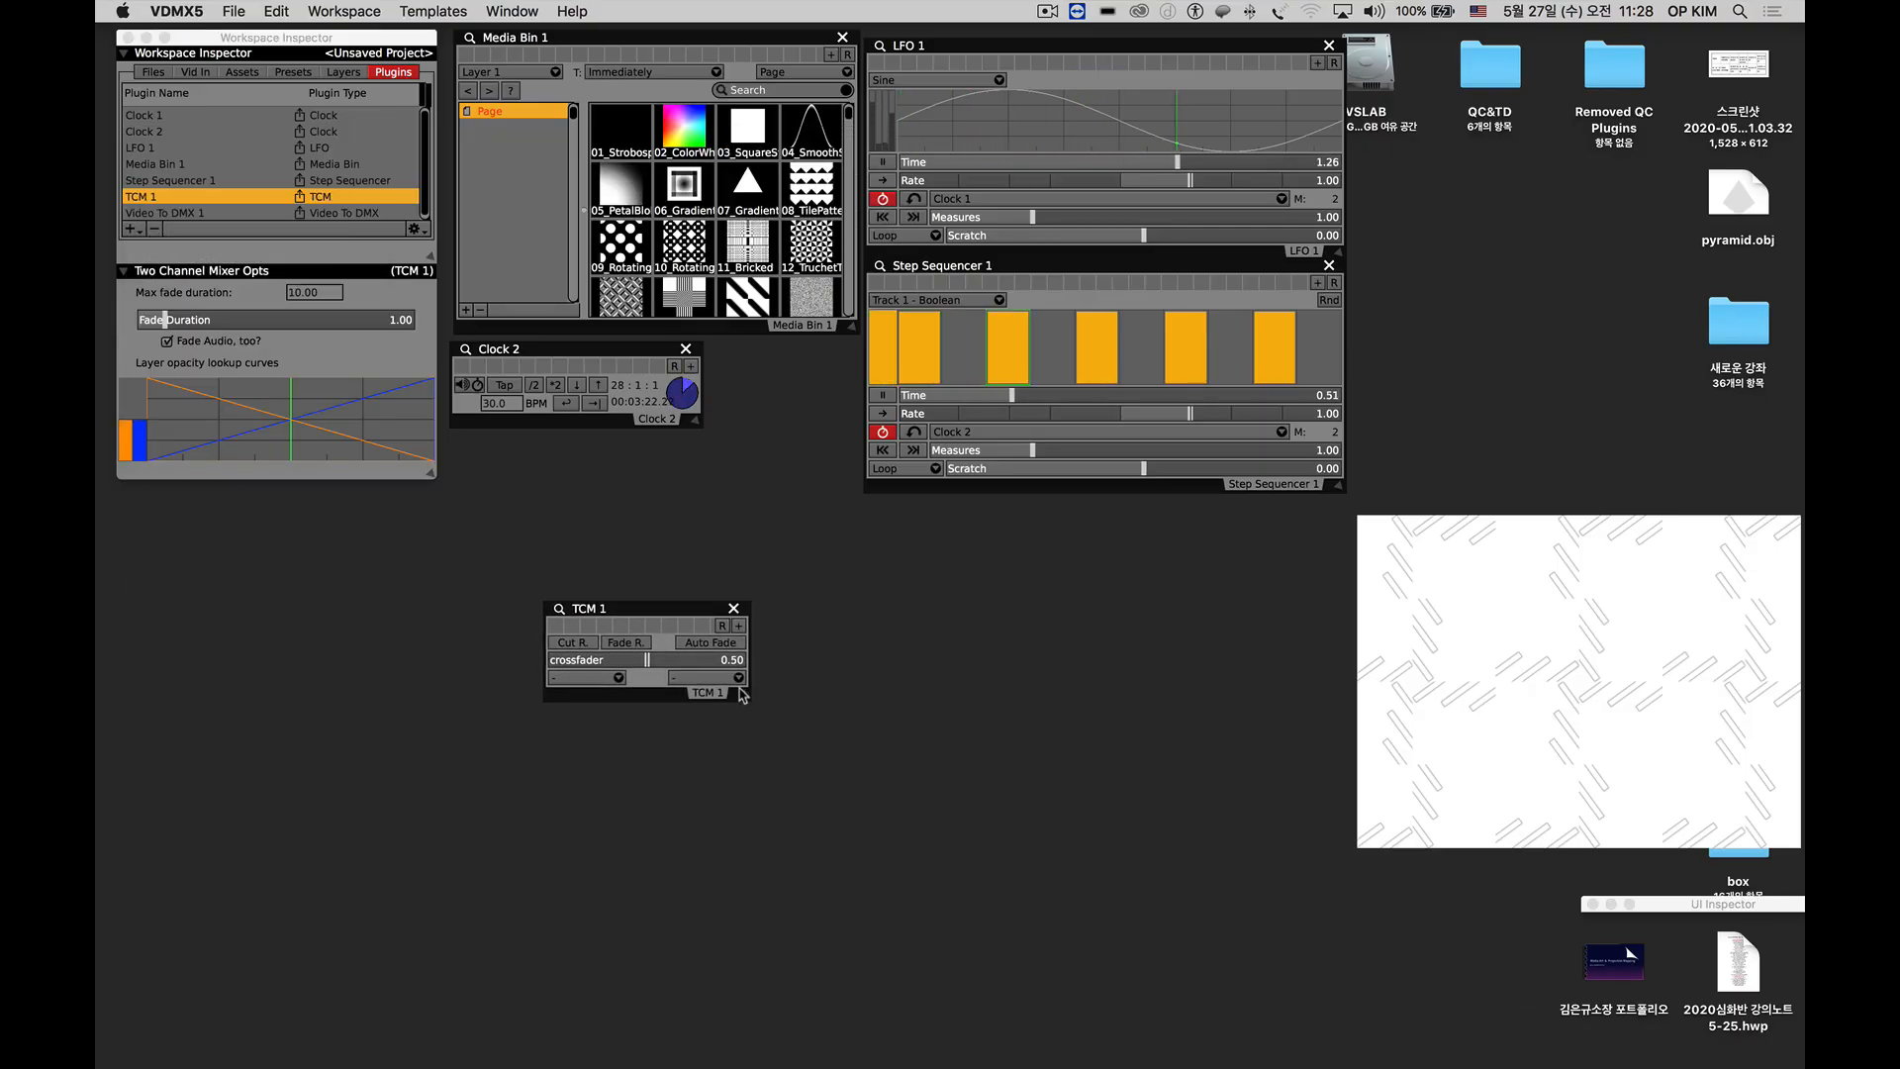
drag(738, 696, 1084, 827)
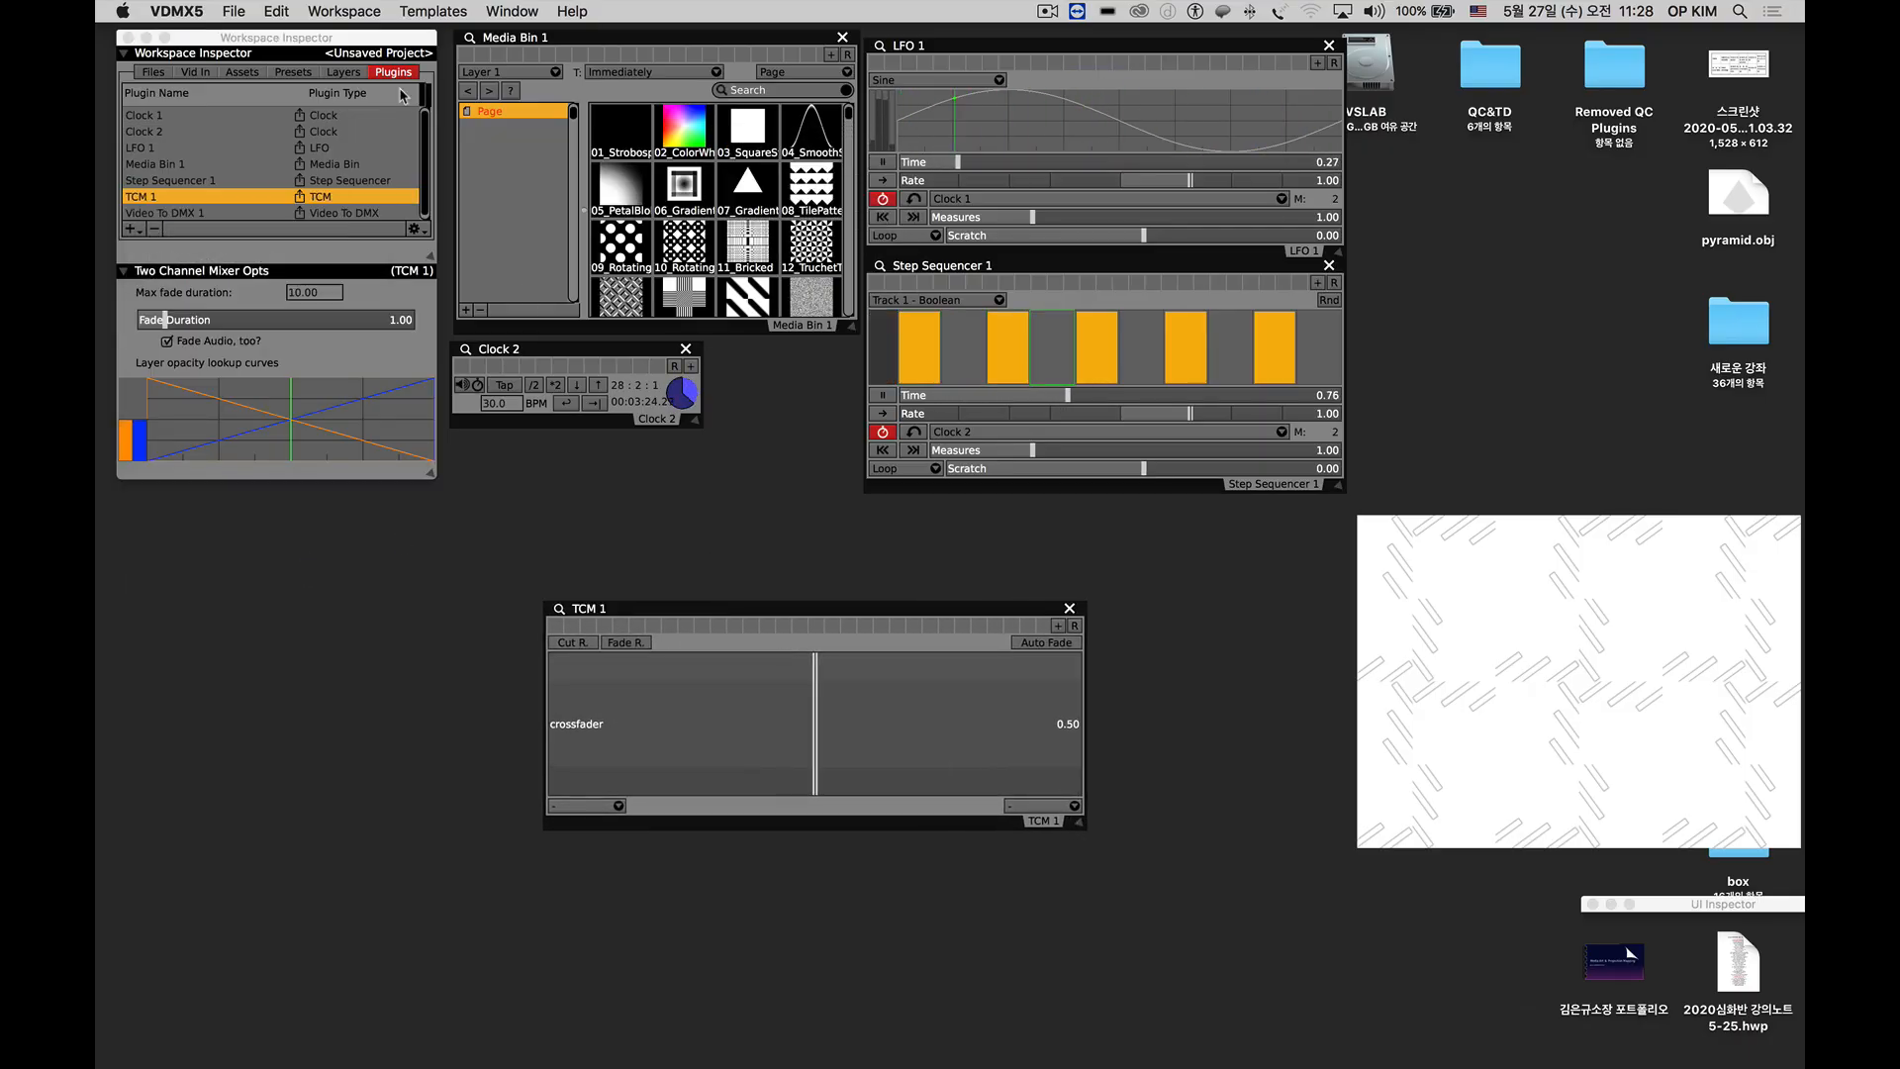
drag(989, 56, 1370, 63)
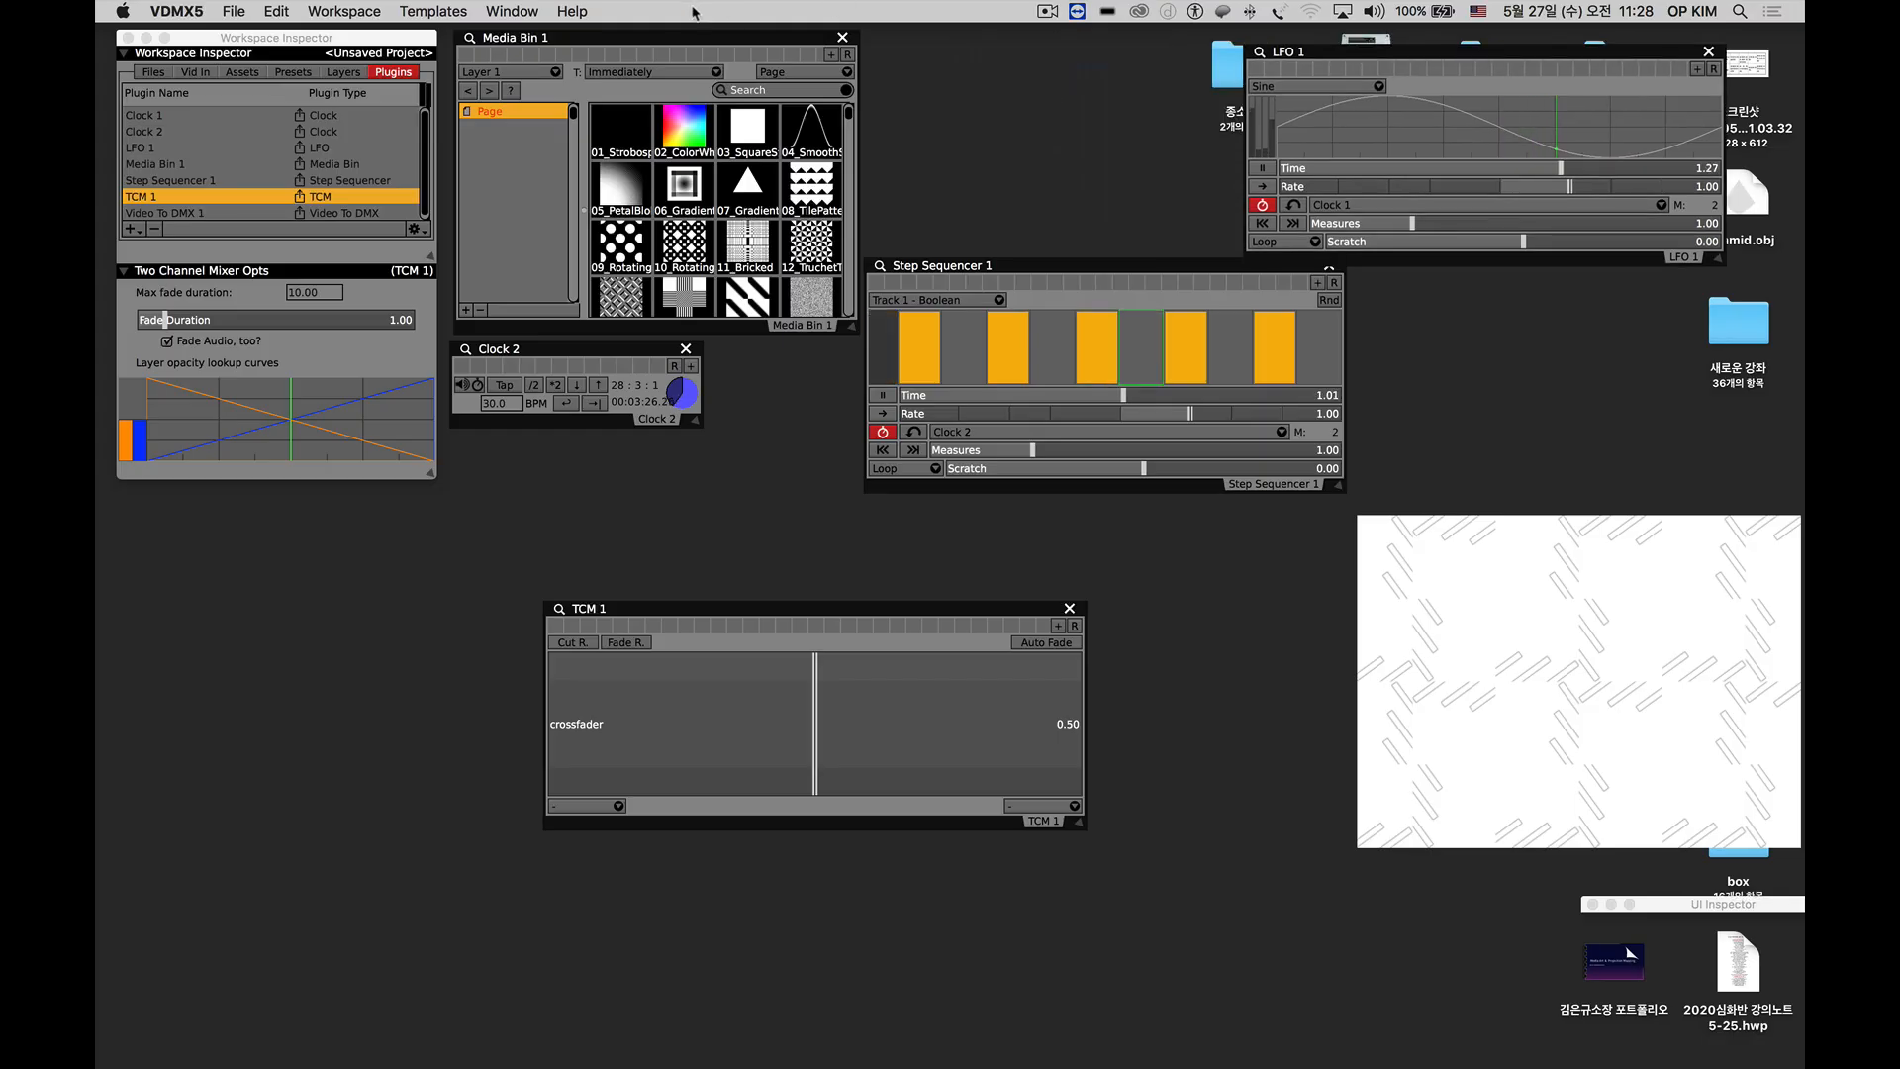
Load the "2ch mix operakim" template and move the Workspace Inspector and TCM 1 windows clear of the media bins and previews.
click(423, 14)
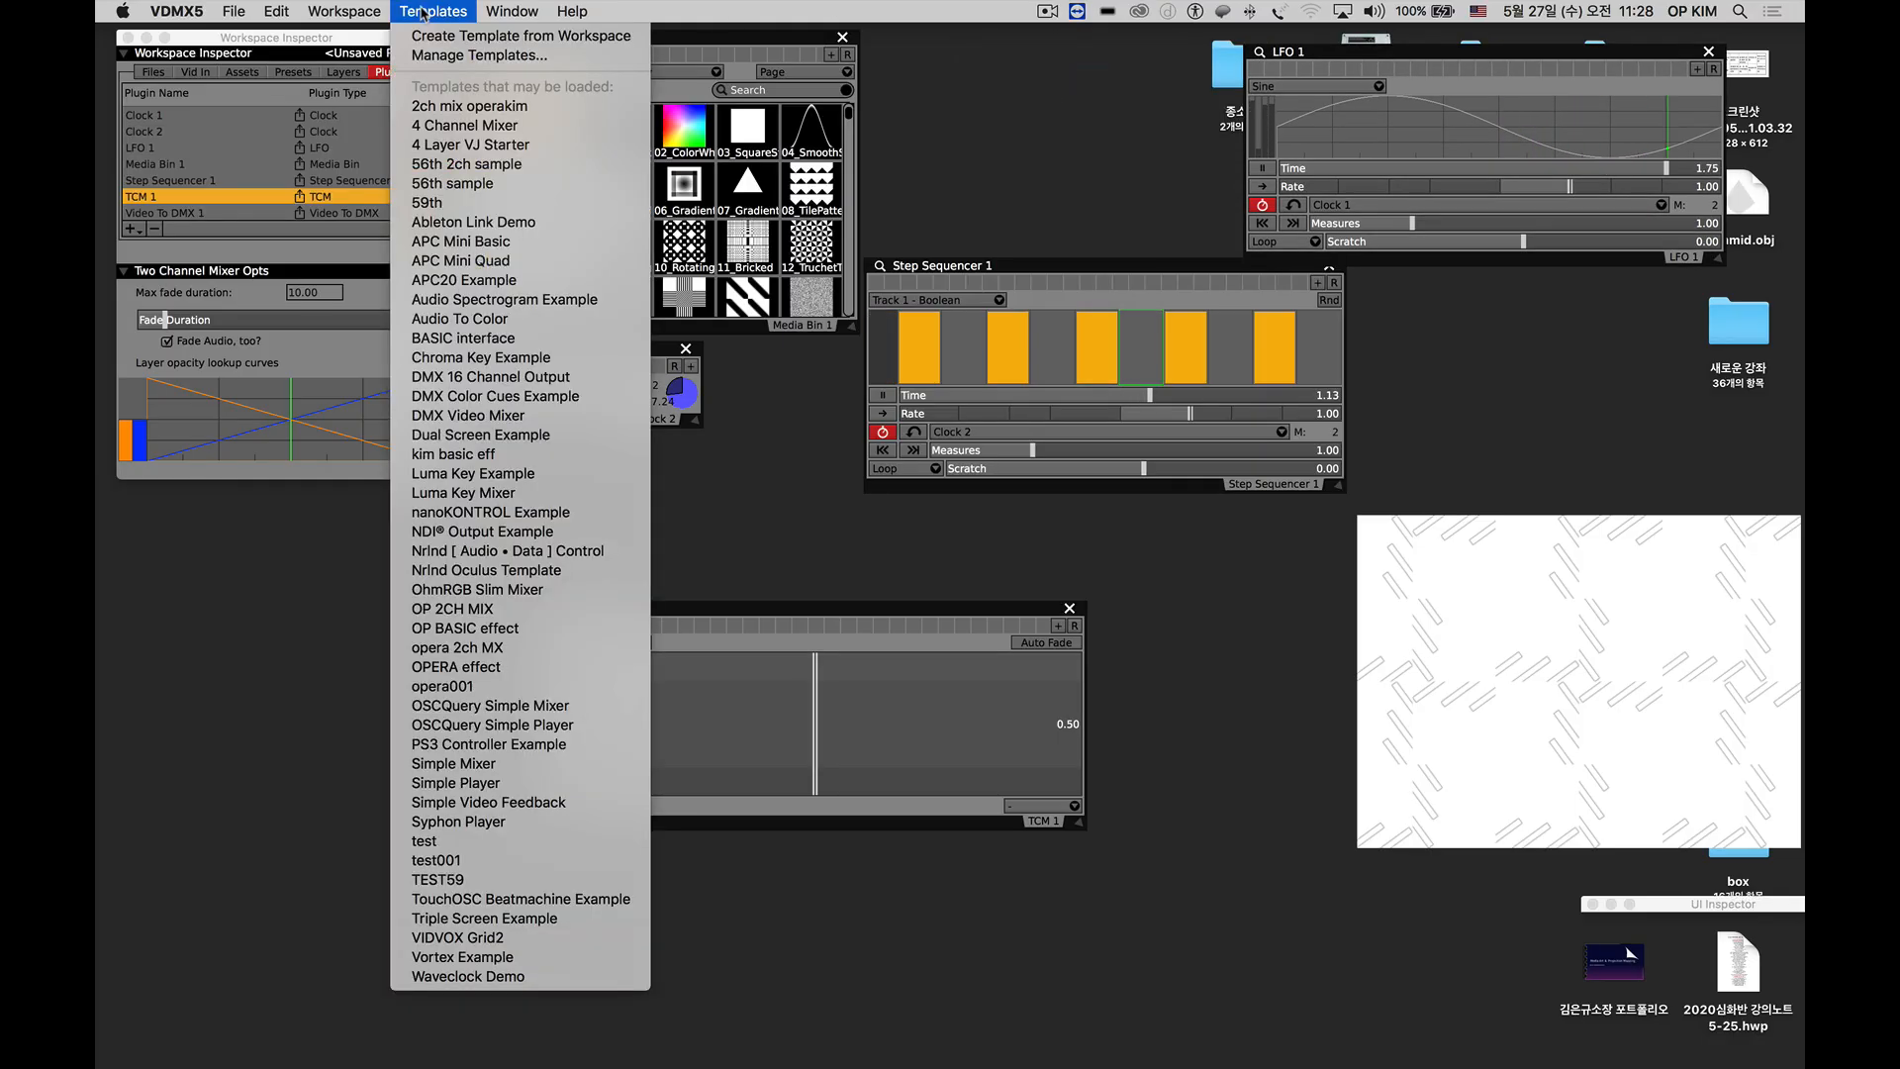
click(423, 108)
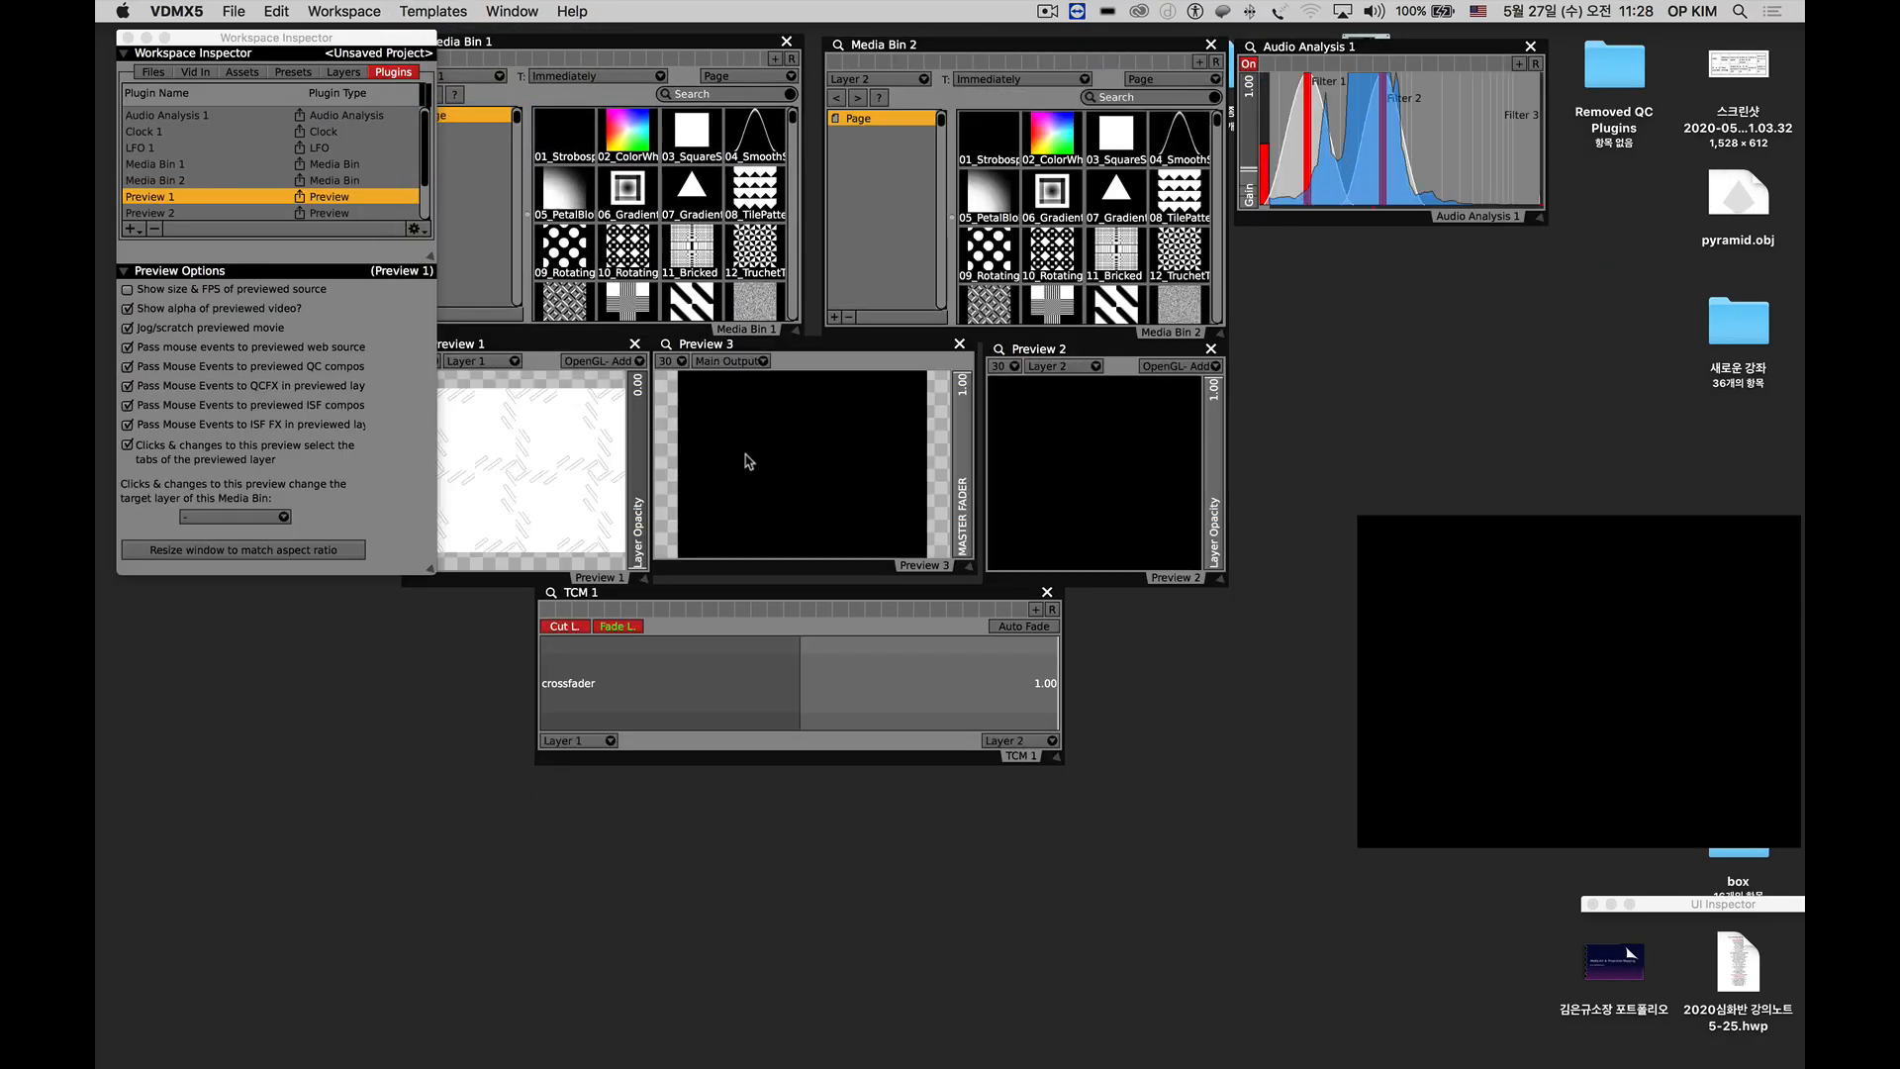
drag(350, 42, 303, 47)
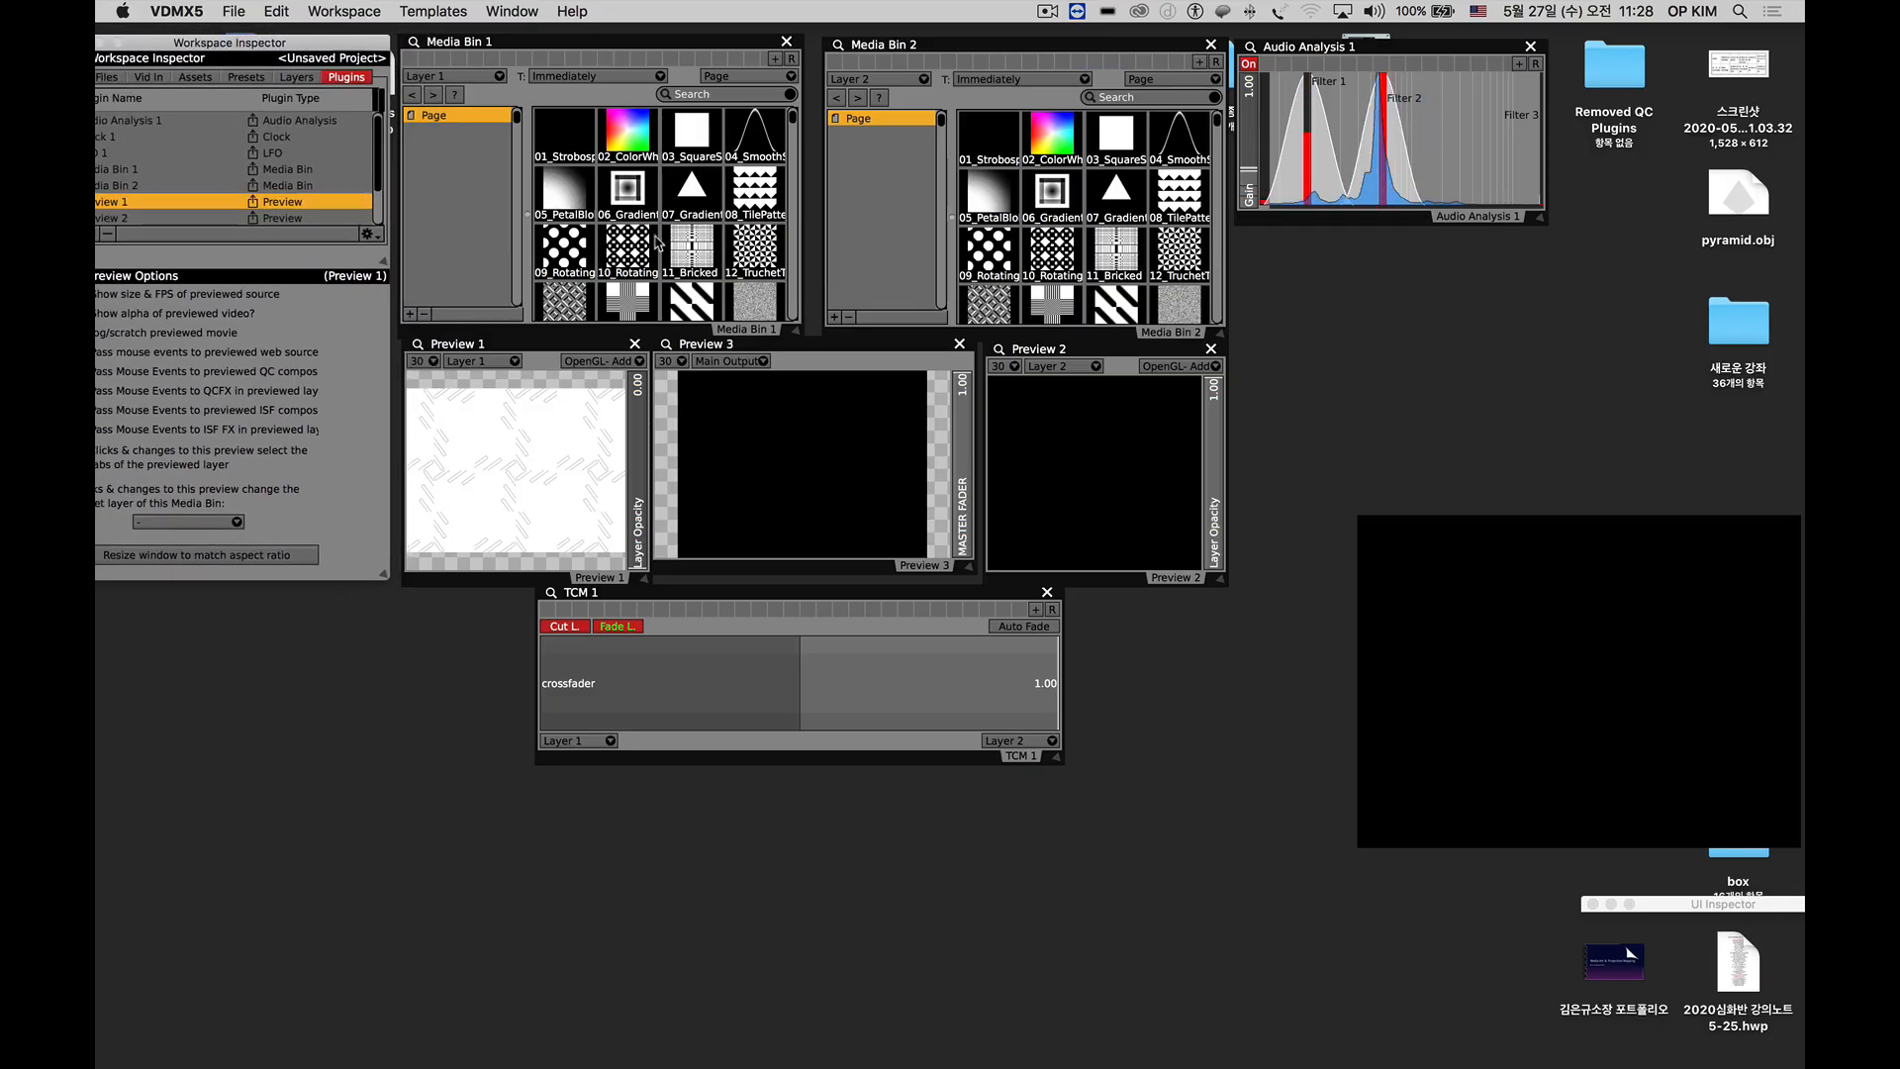
drag(777, 592, 800, 624)
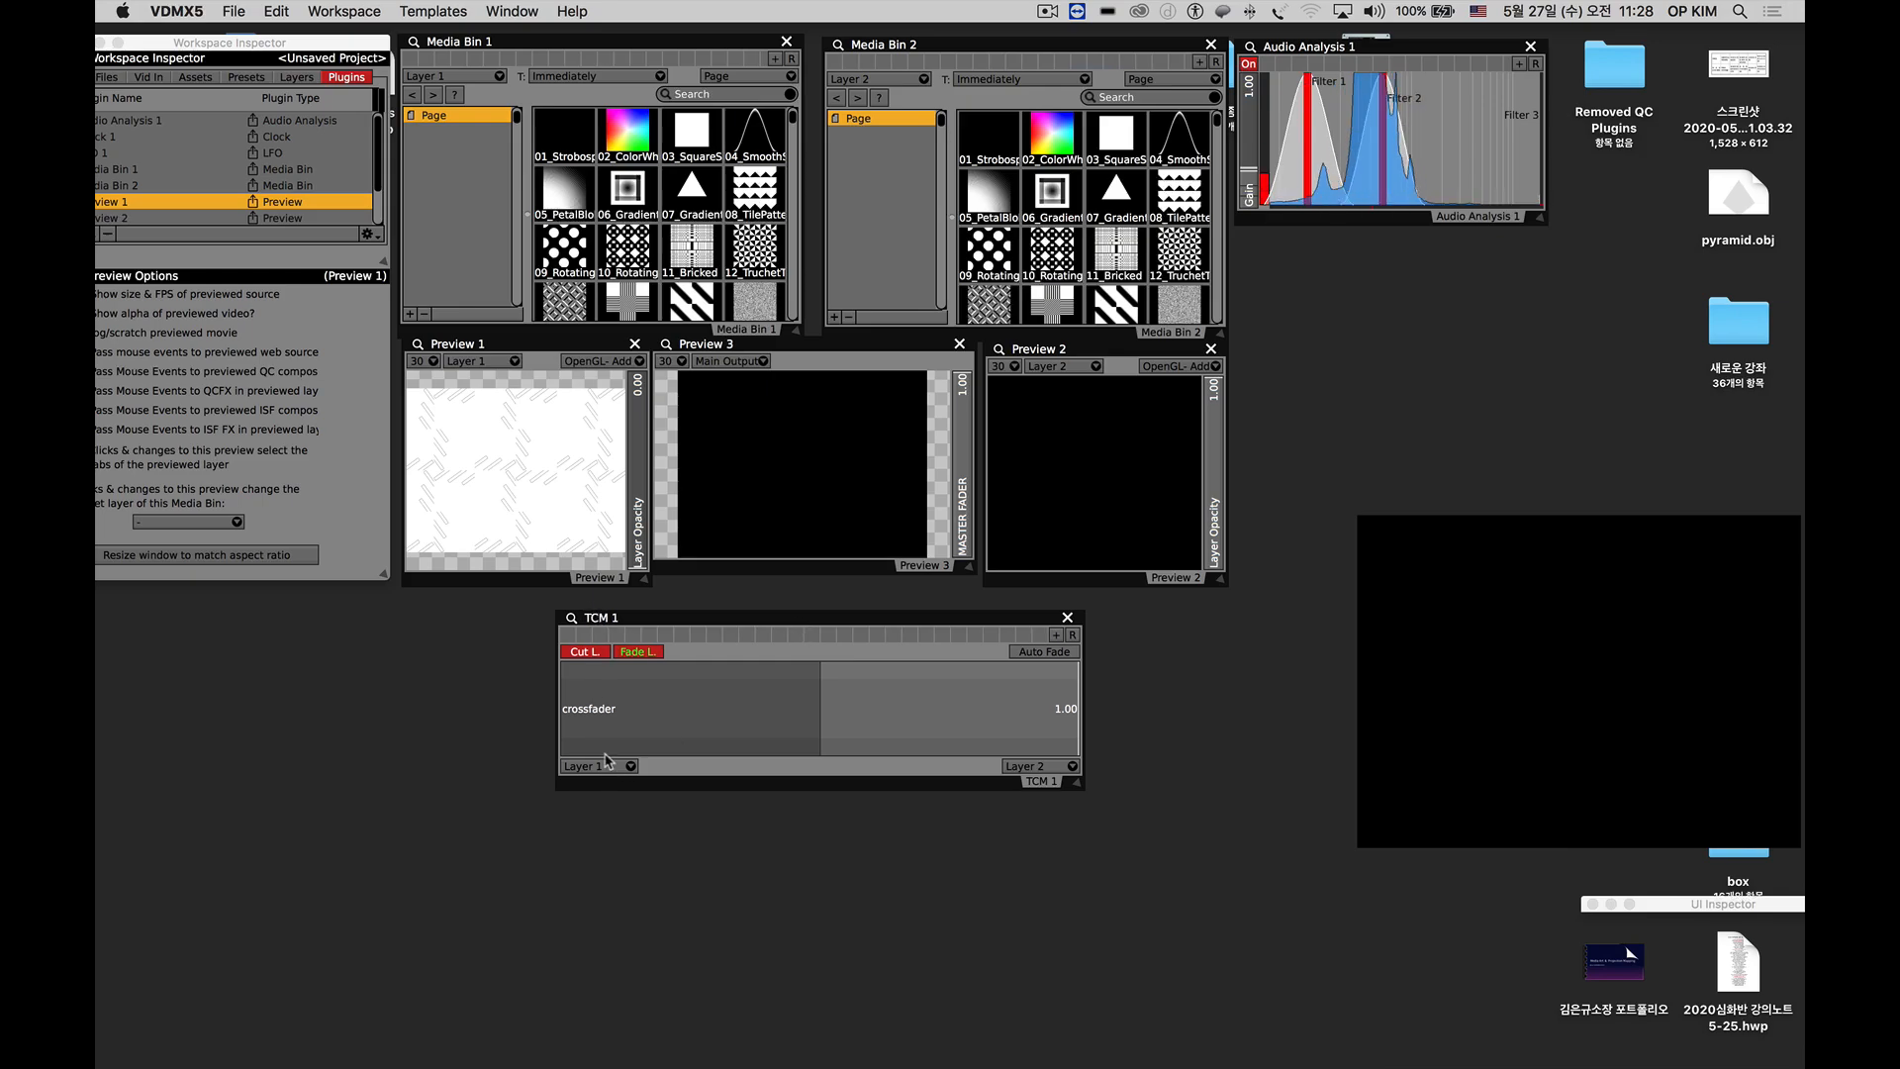
Choose Layer 1 and Layer 2 as TCM 1's two channels and sweep its crossfader to 0.00 and back to 1.00.
click(595, 768)
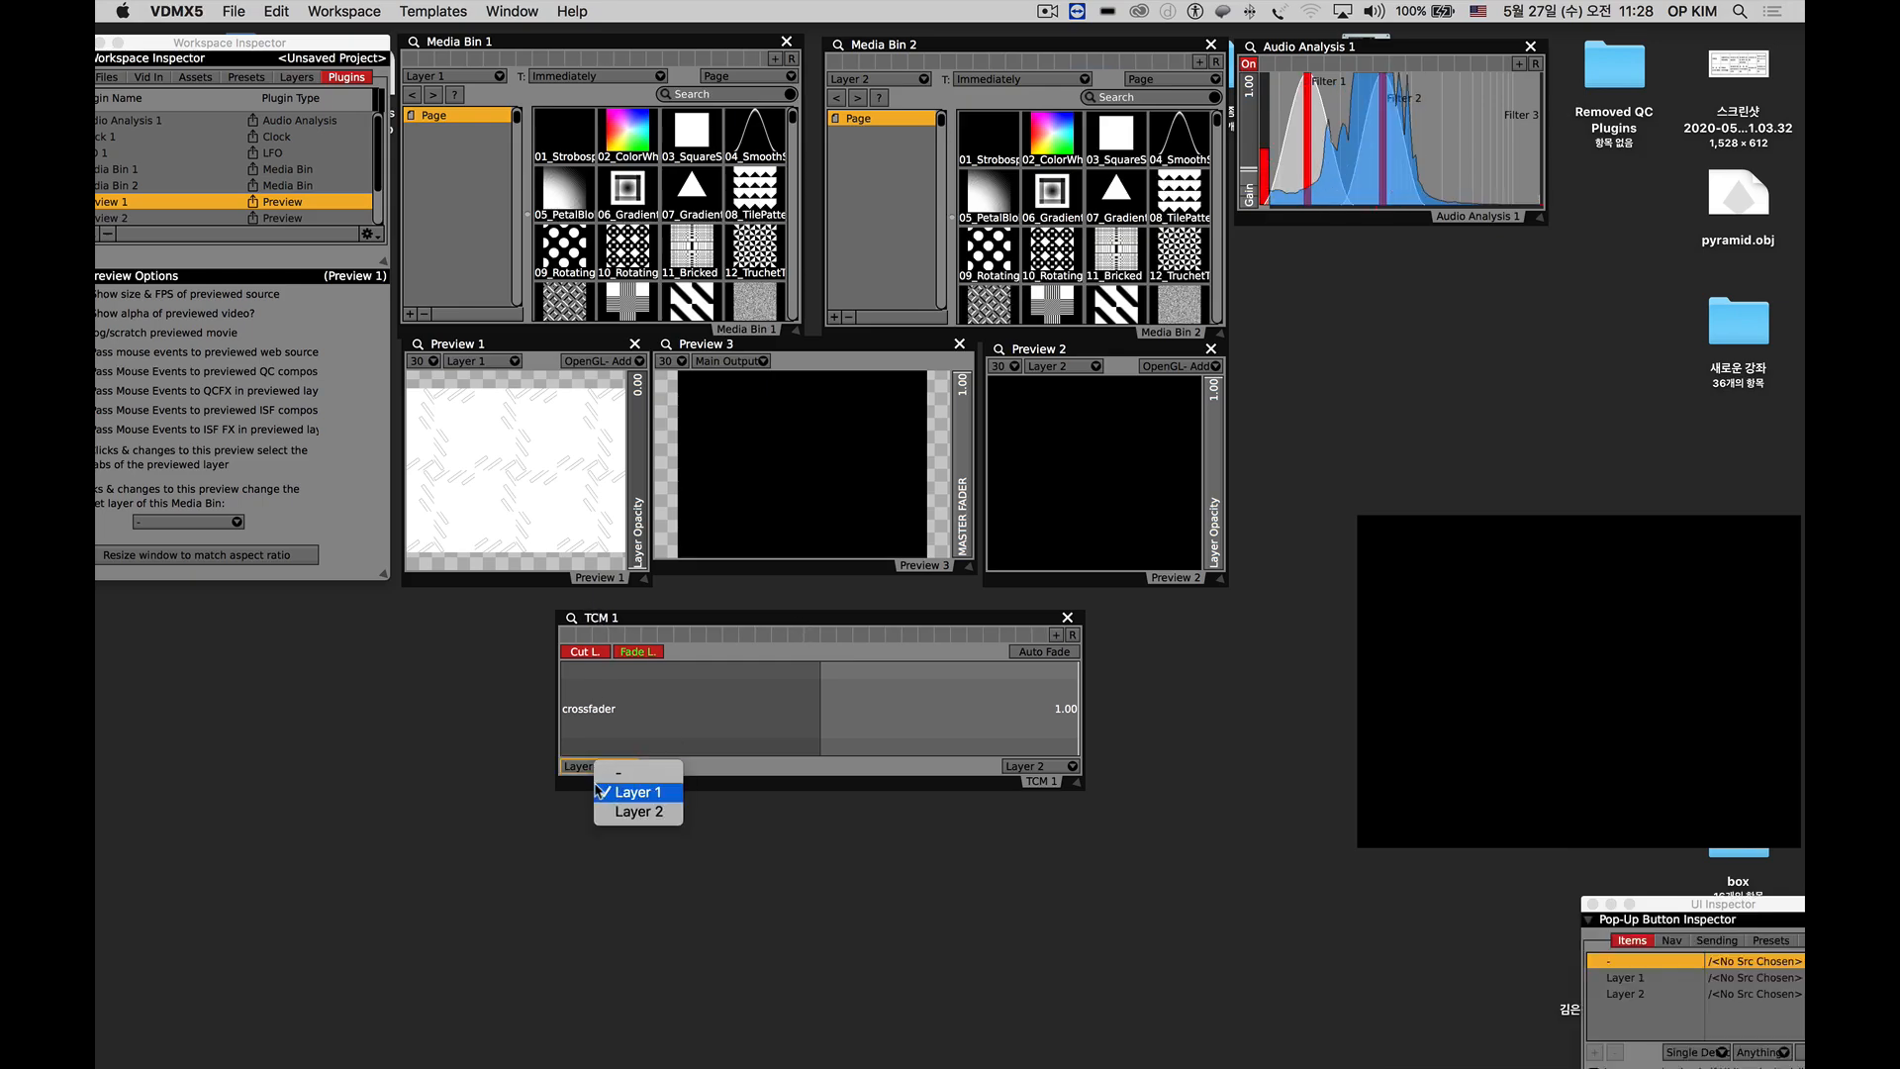
click(612, 792)
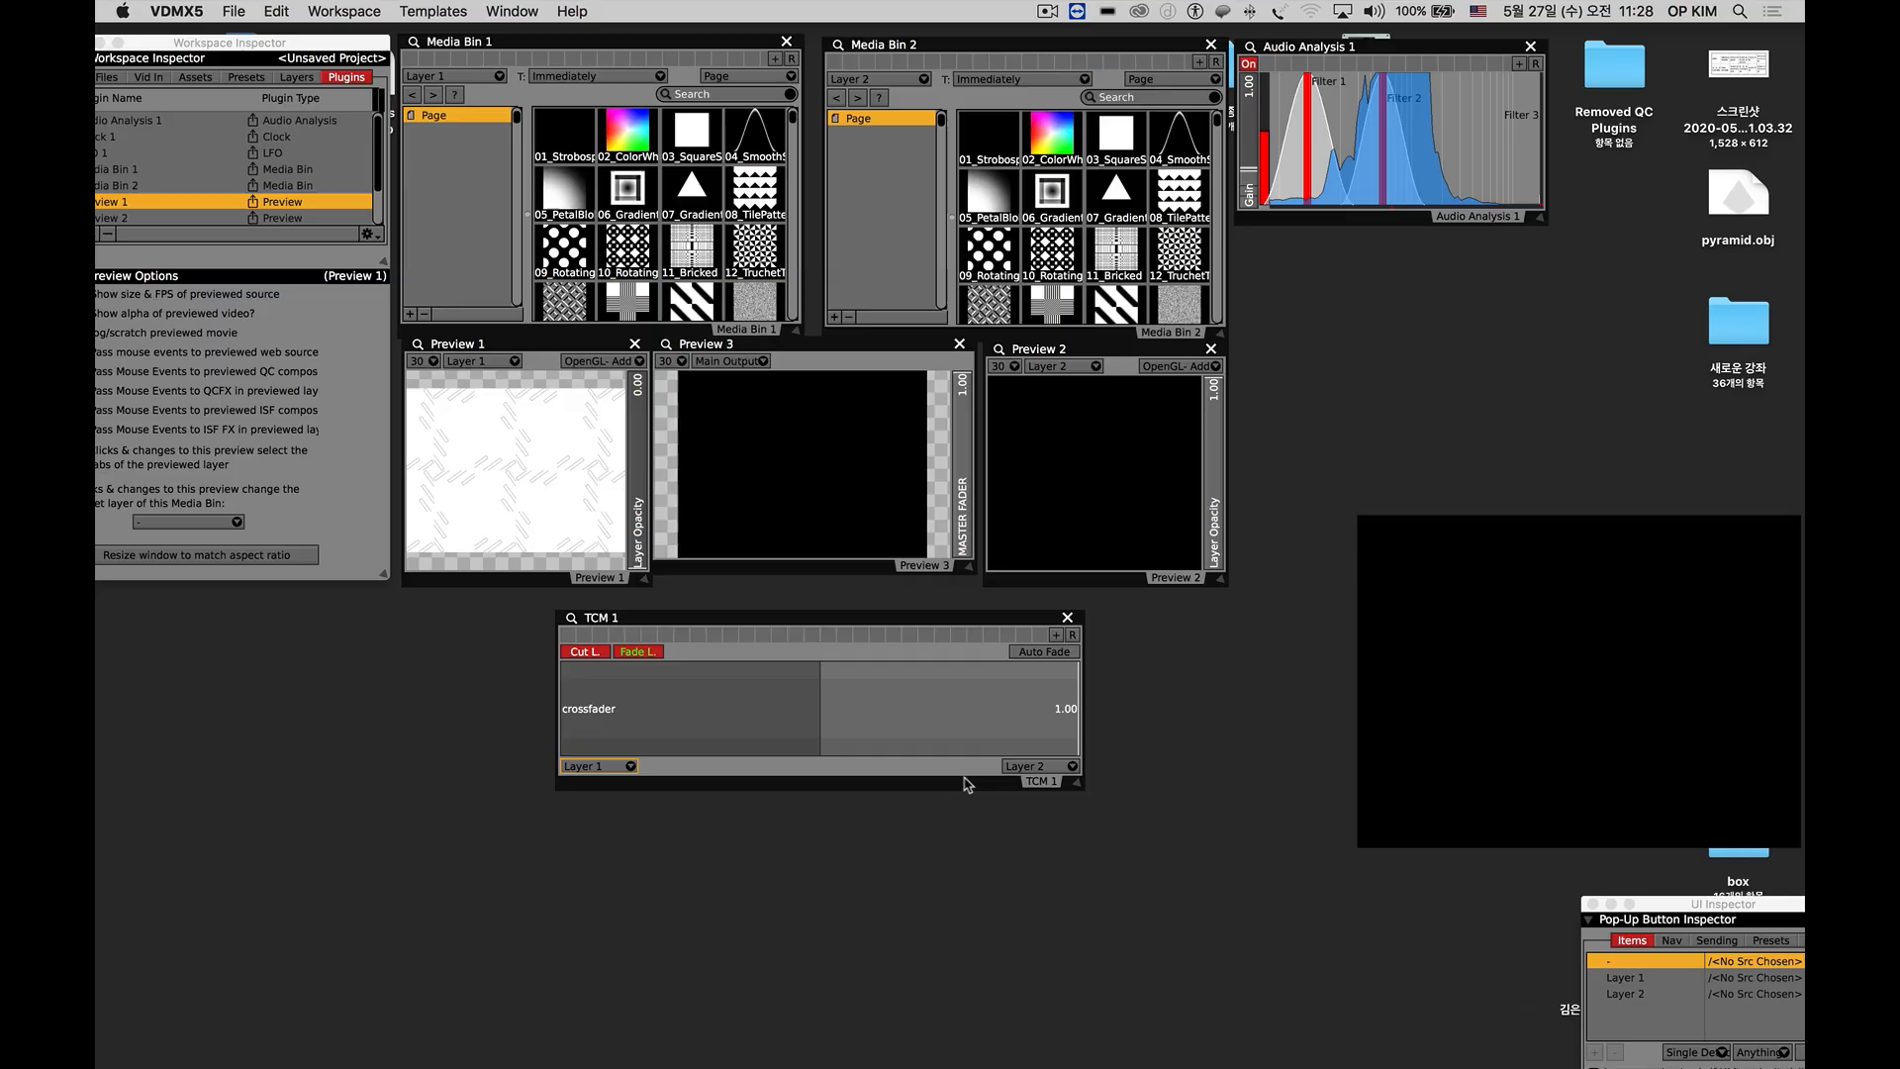
click(1039, 767)
click(1078, 813)
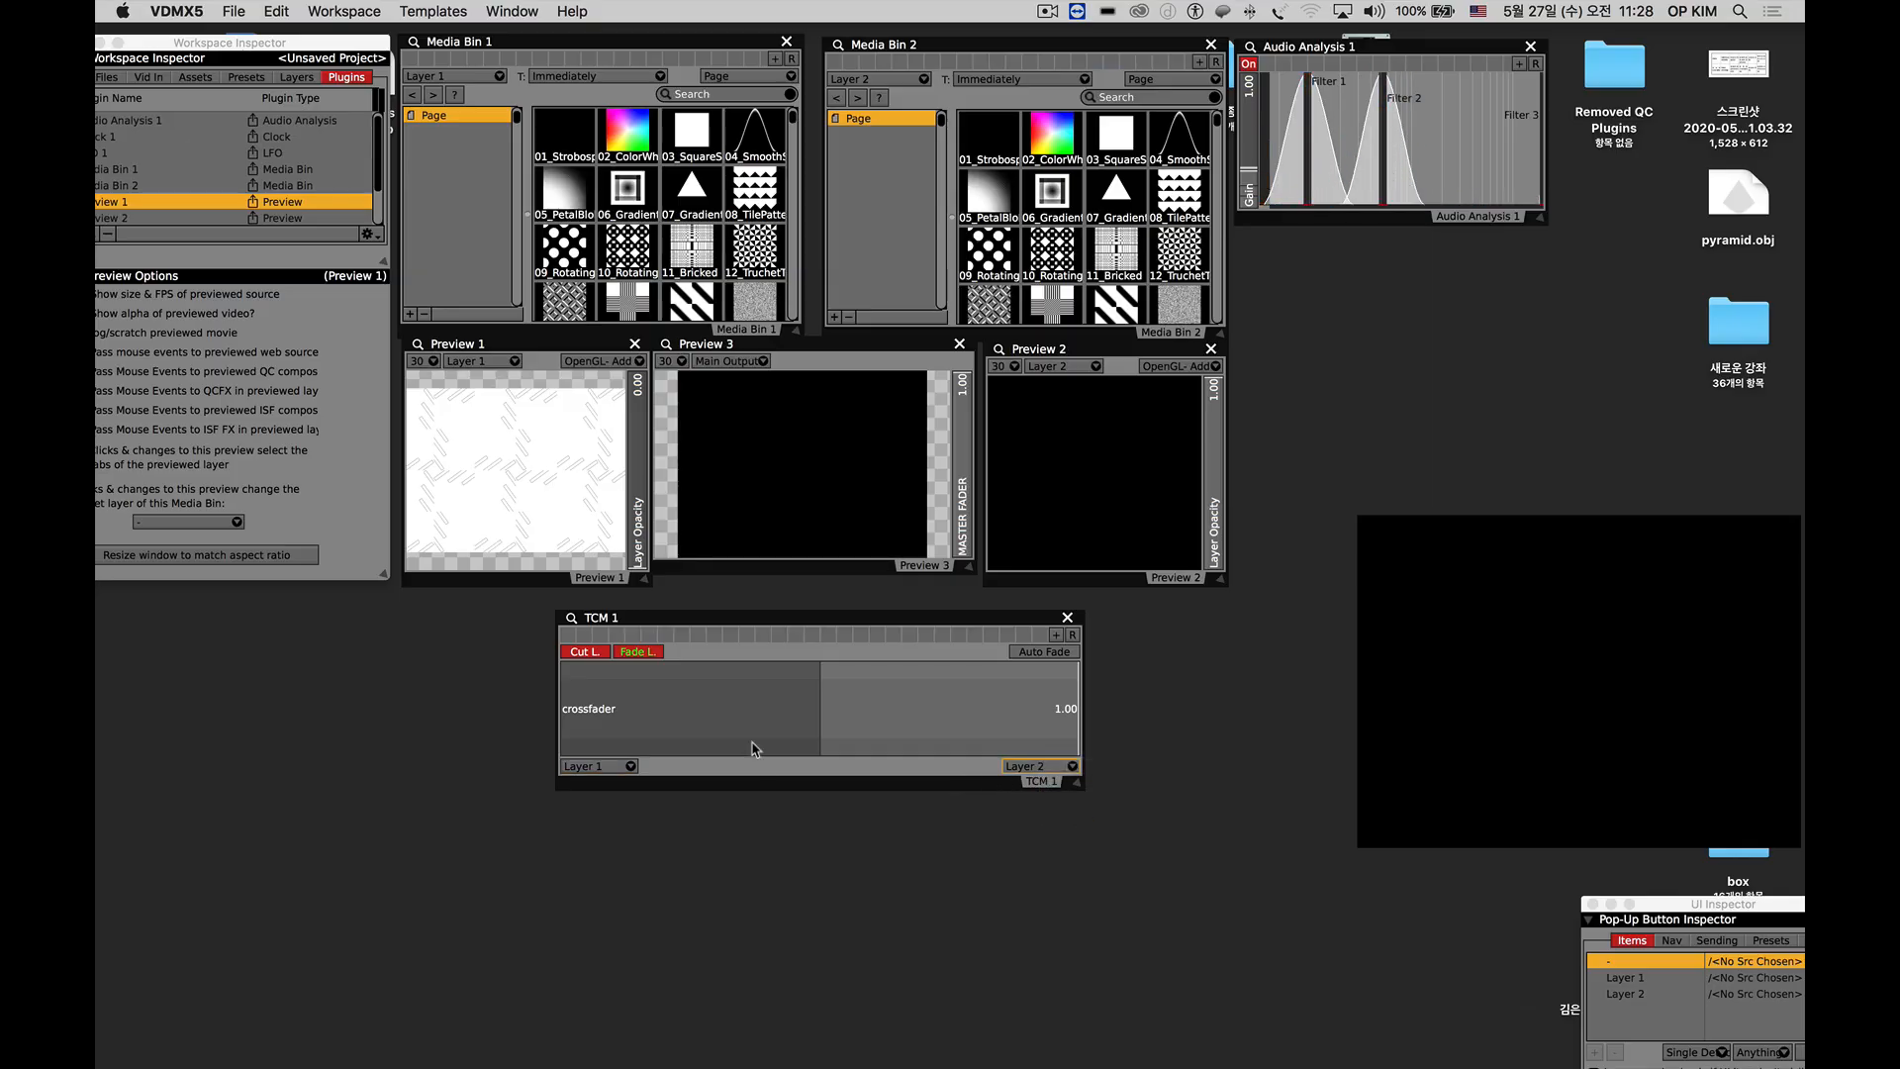
drag(821, 730, 563, 730)
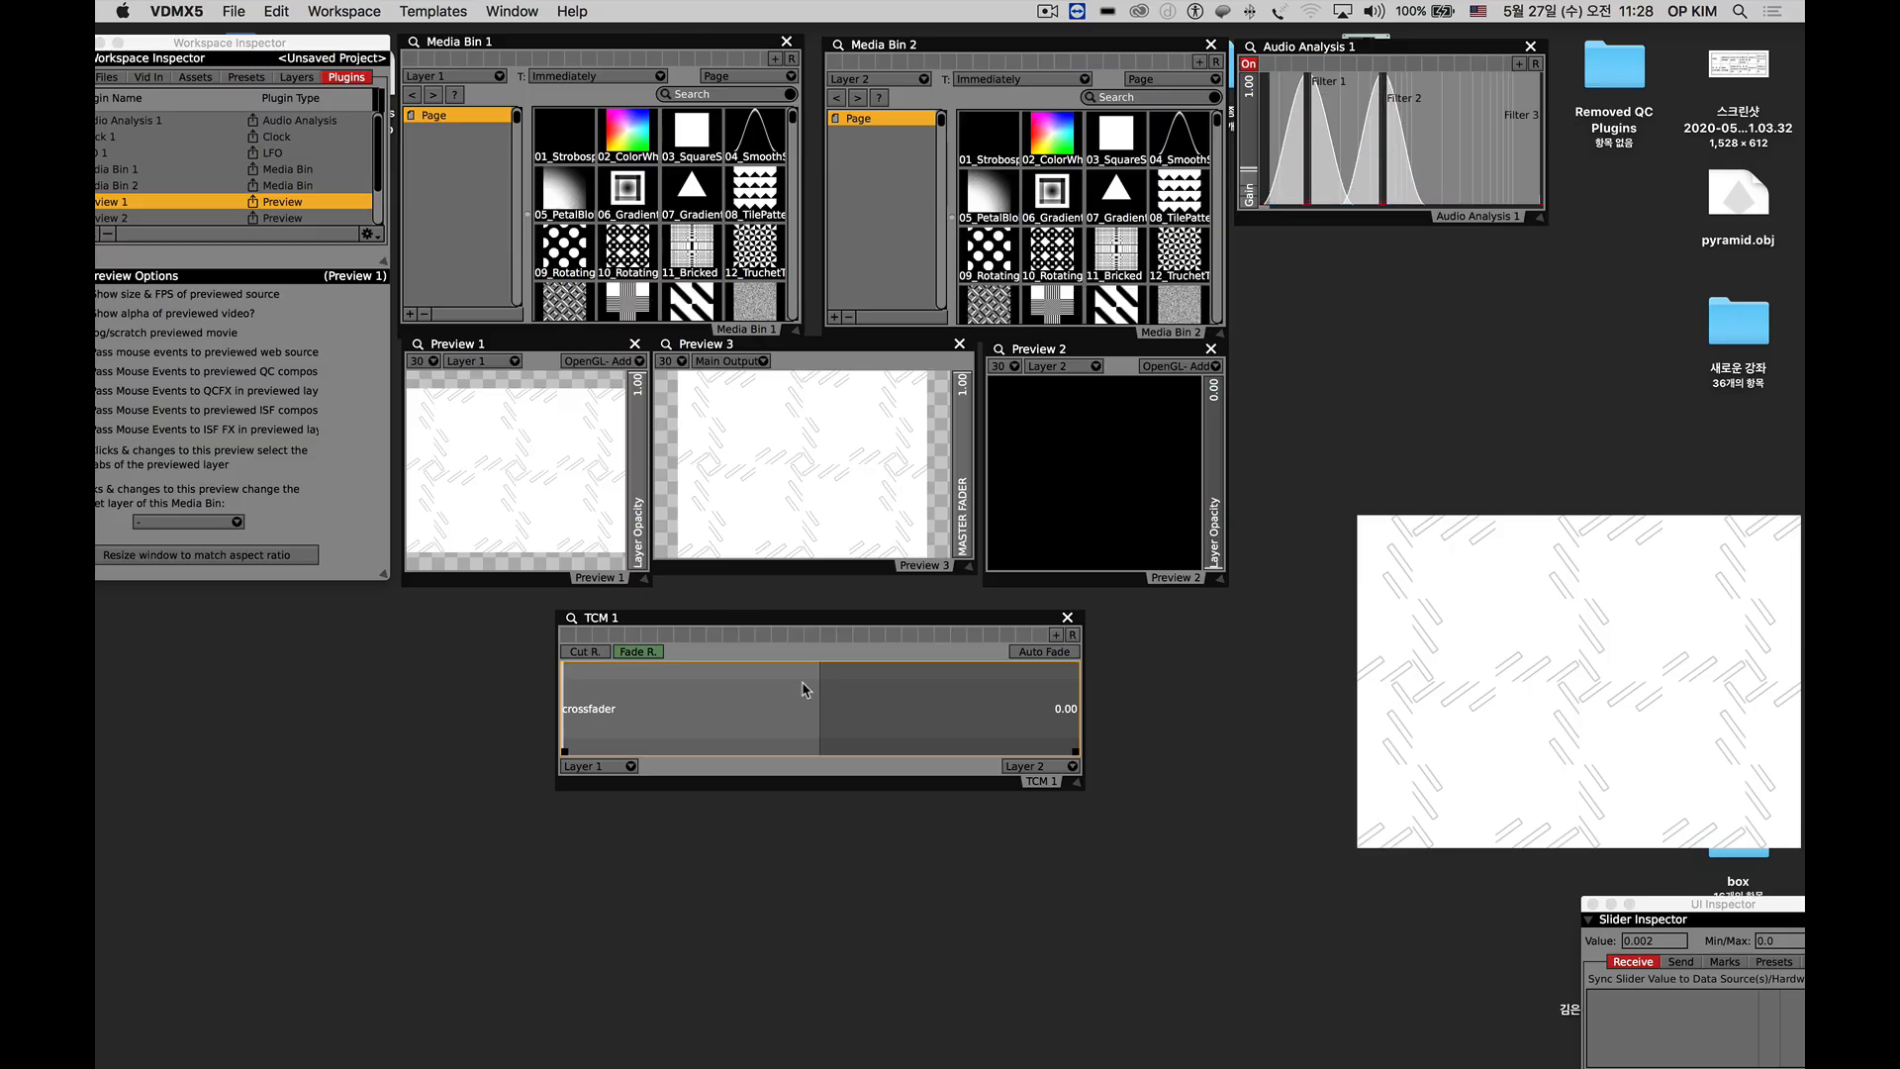
drag(572, 712, 1098, 714)
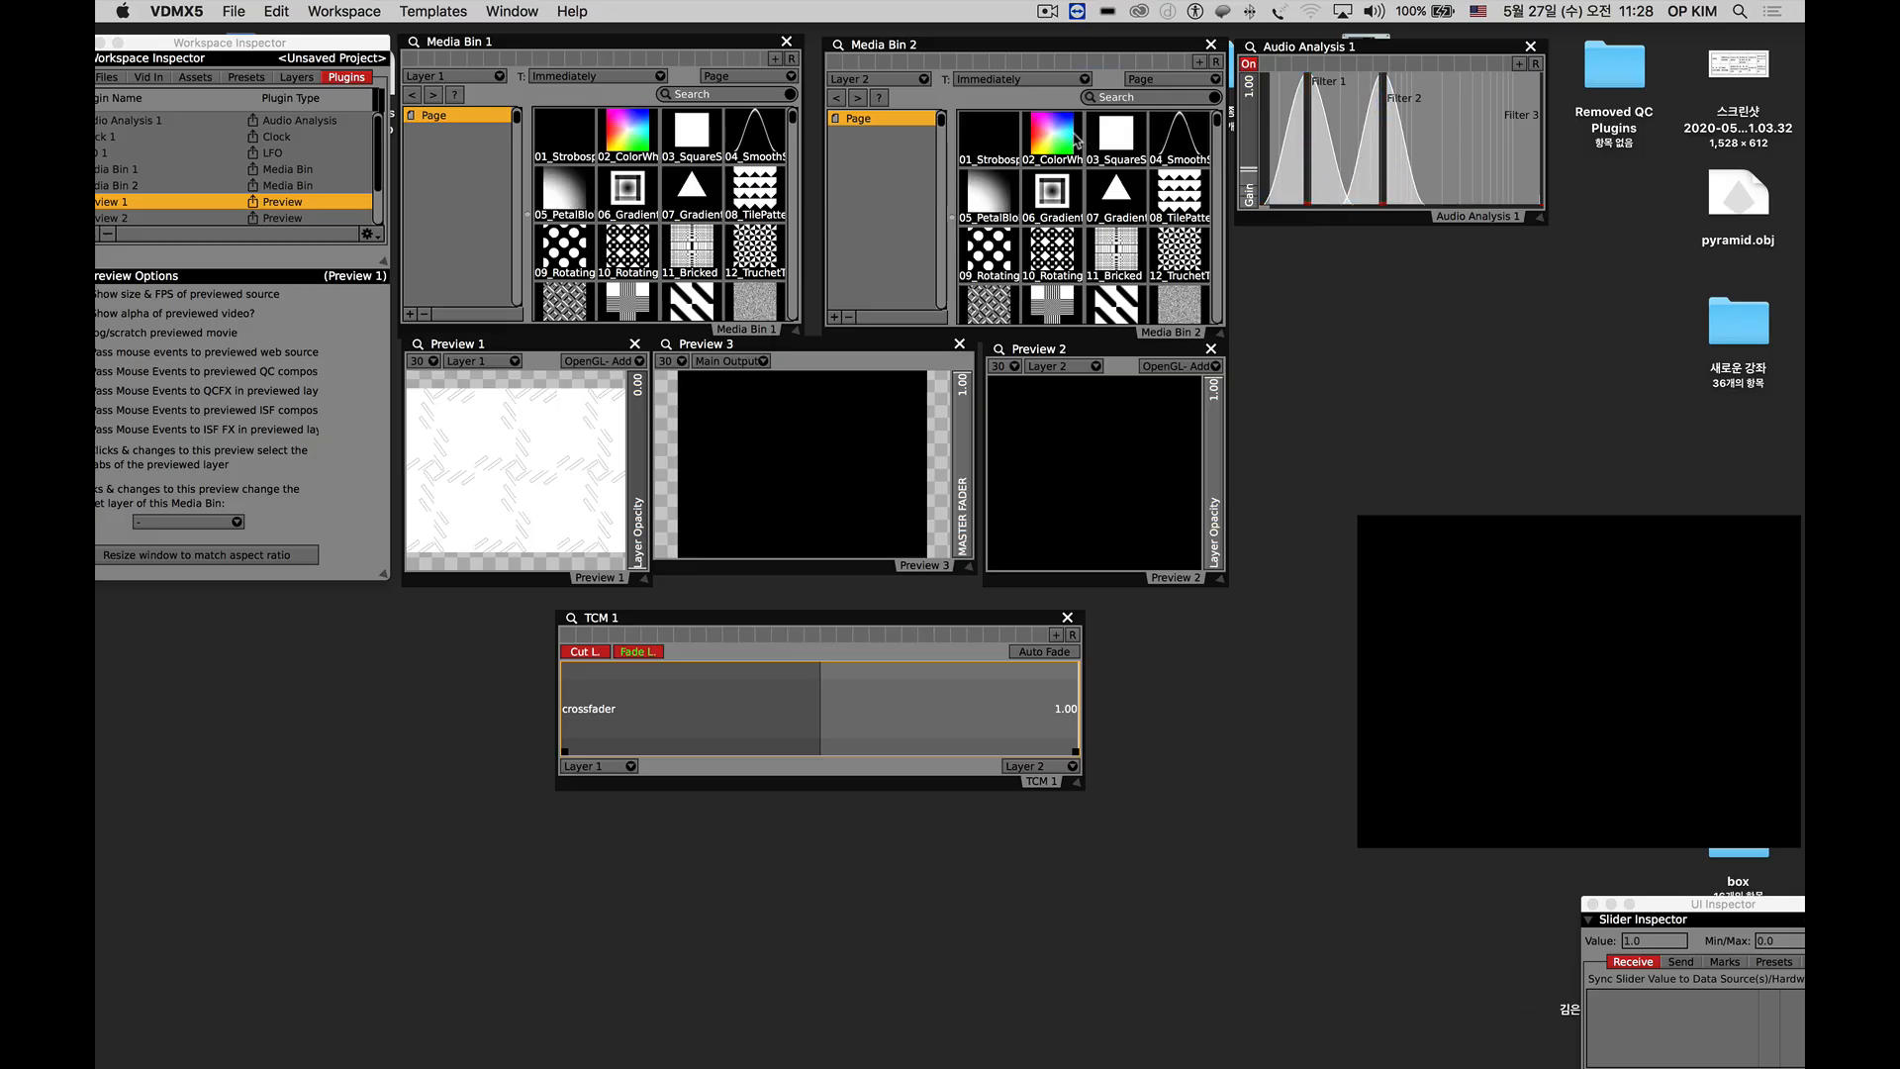
Load the rainbow color clip on Layer 2 and the crossed-stripe clip on Layer 1, and fade back and forth between them with TCM 1.
click(1052, 132)
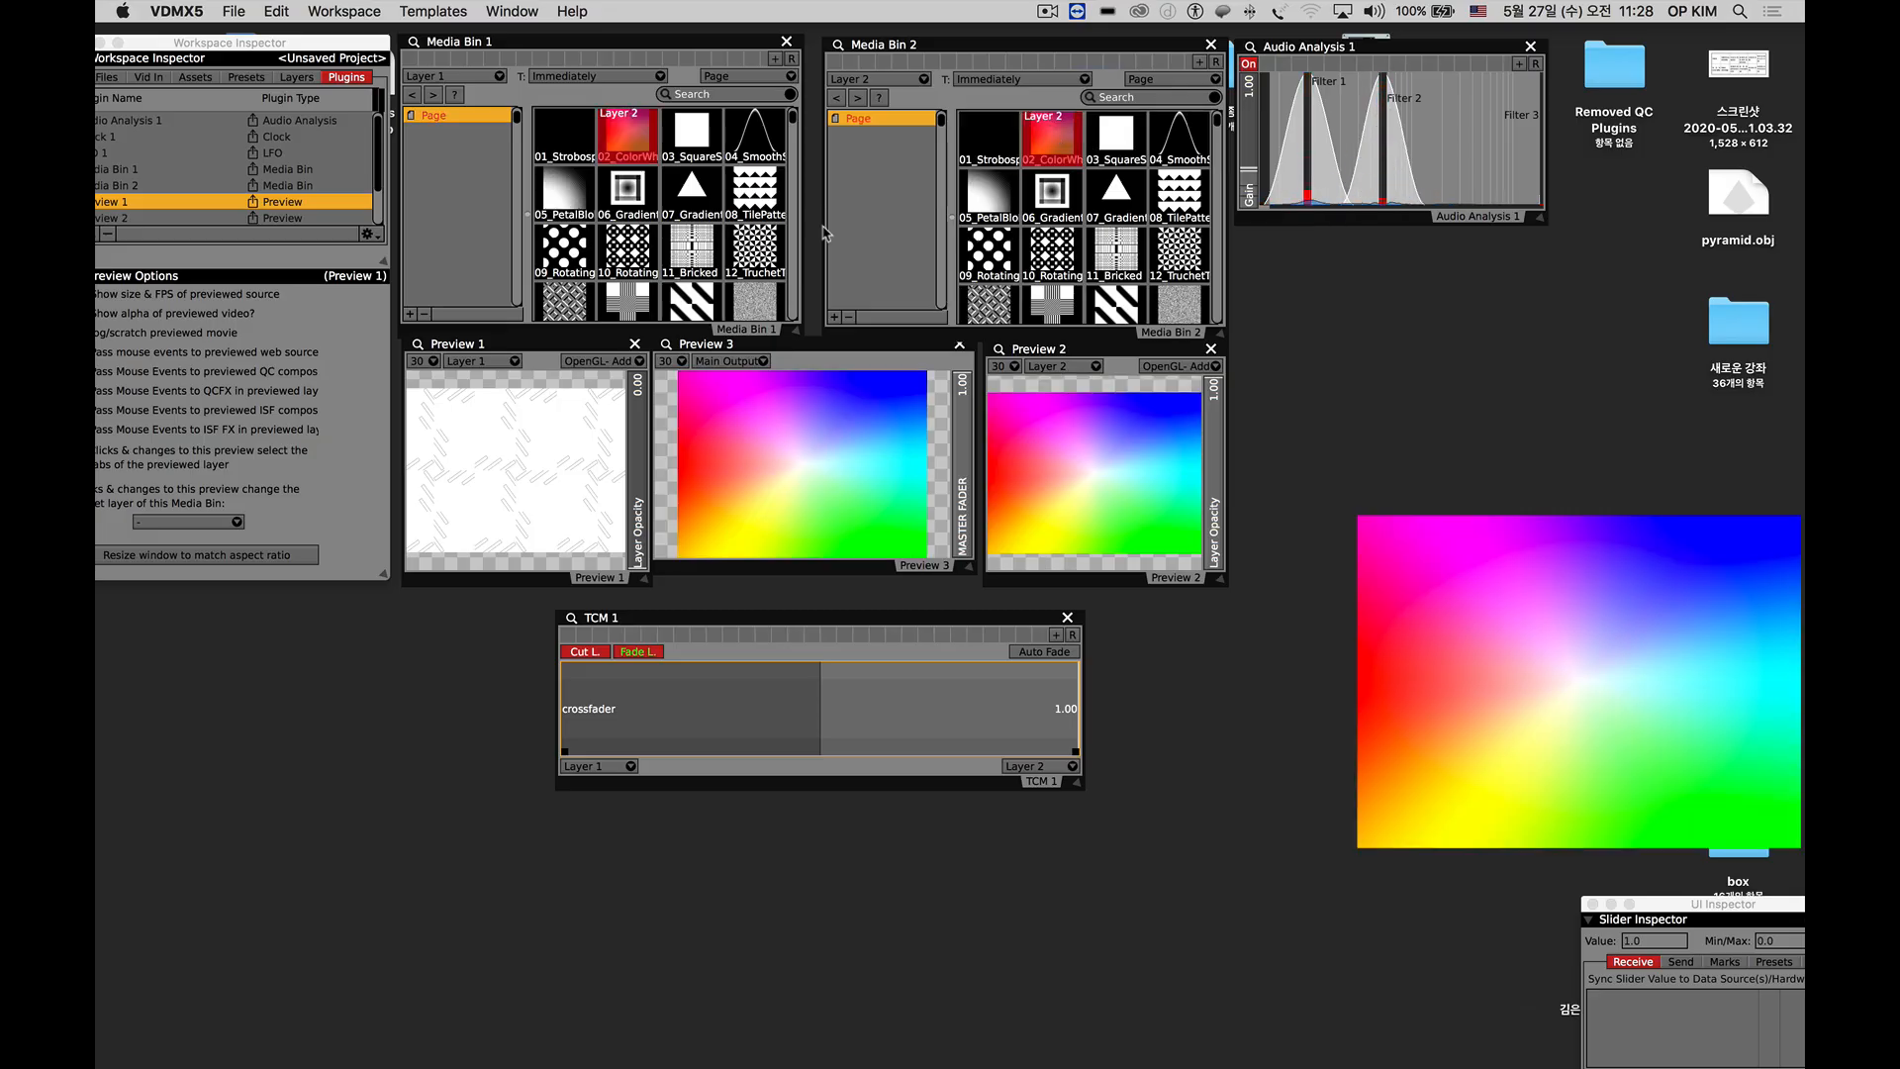
click(624, 297)
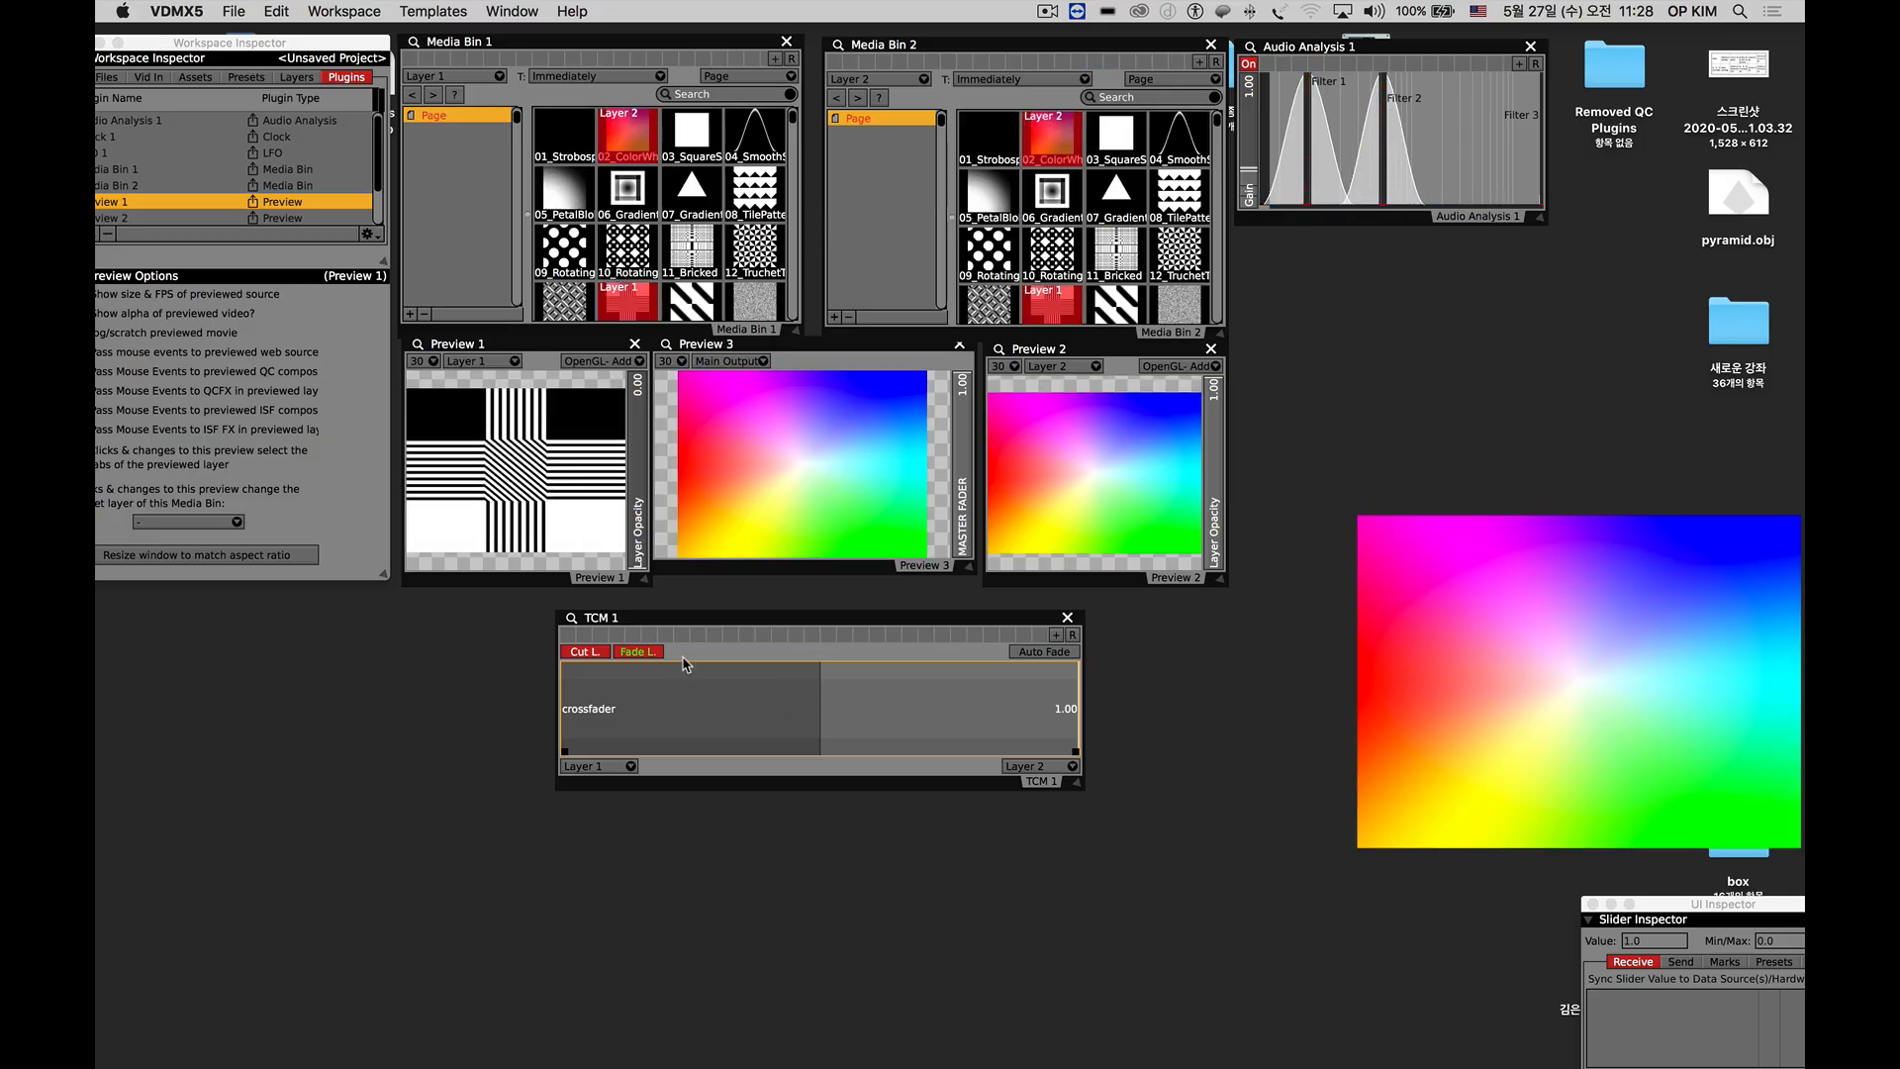
click(639, 652)
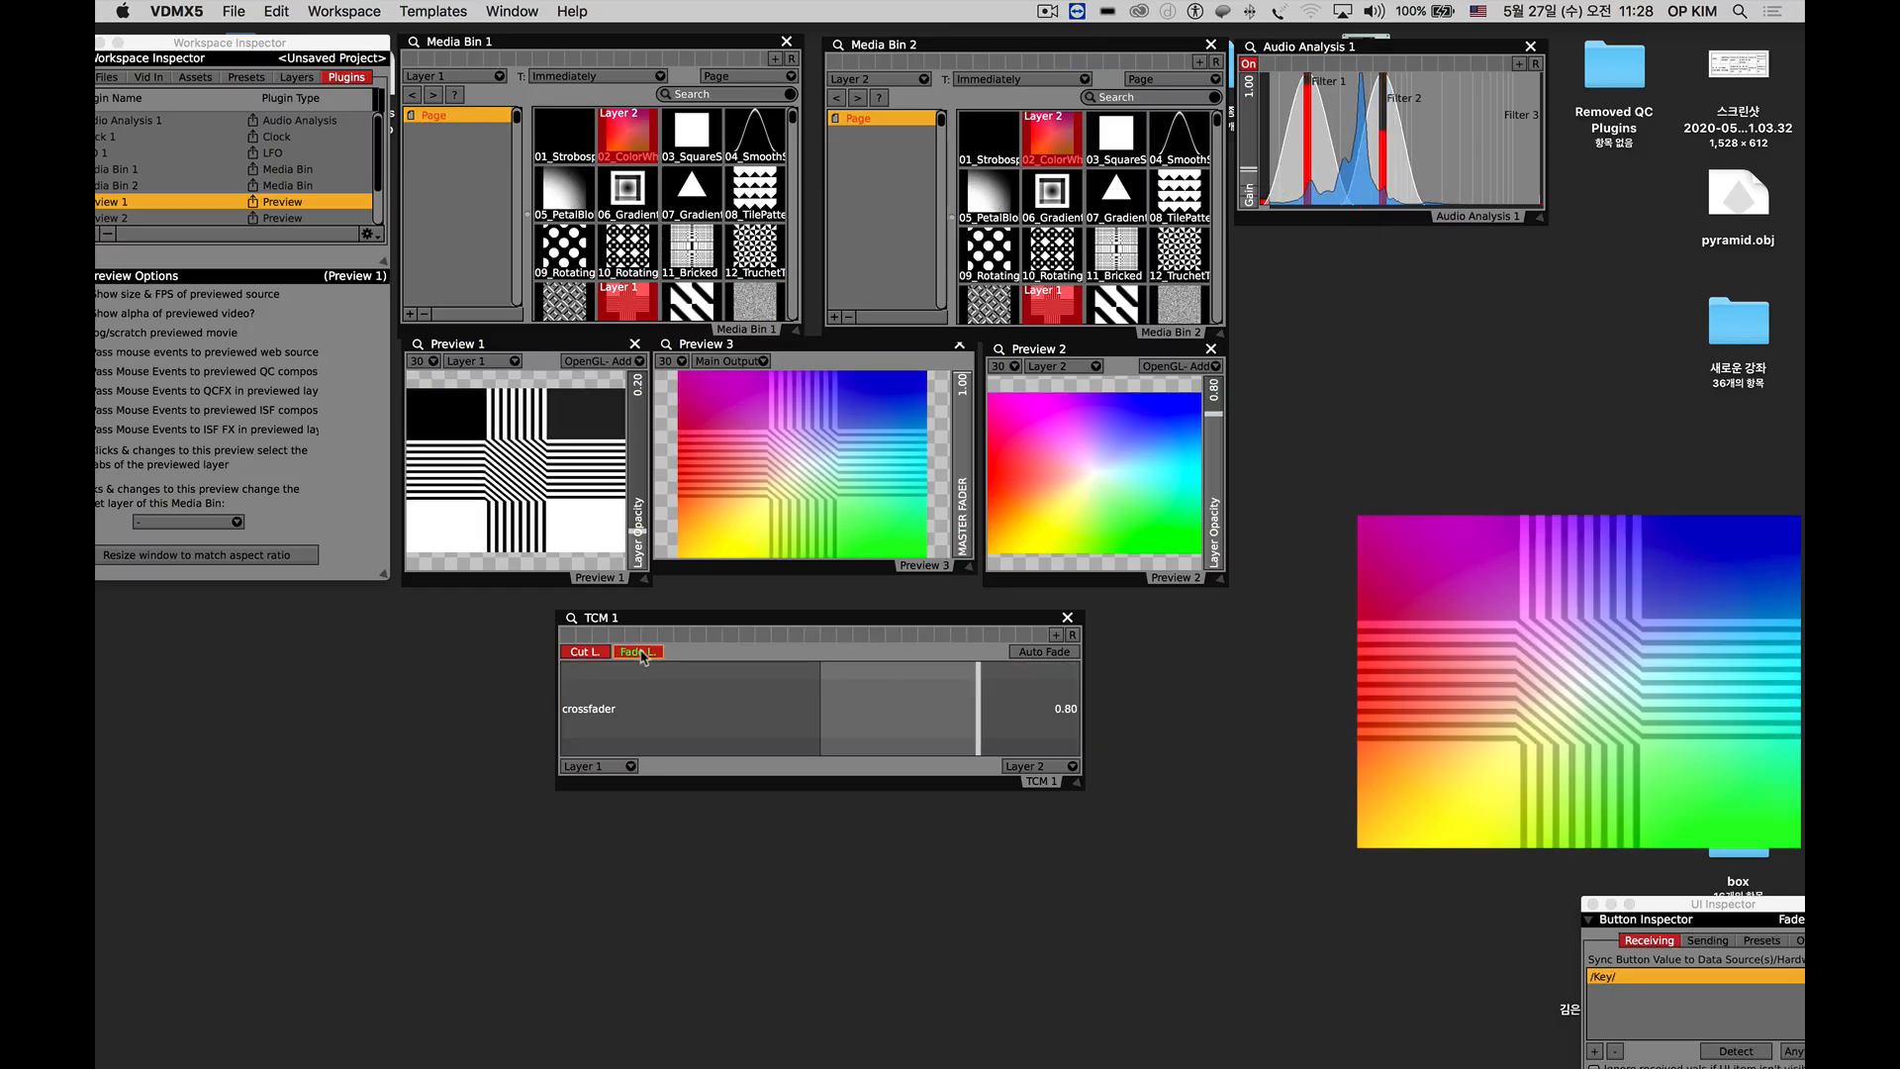
click(638, 652)
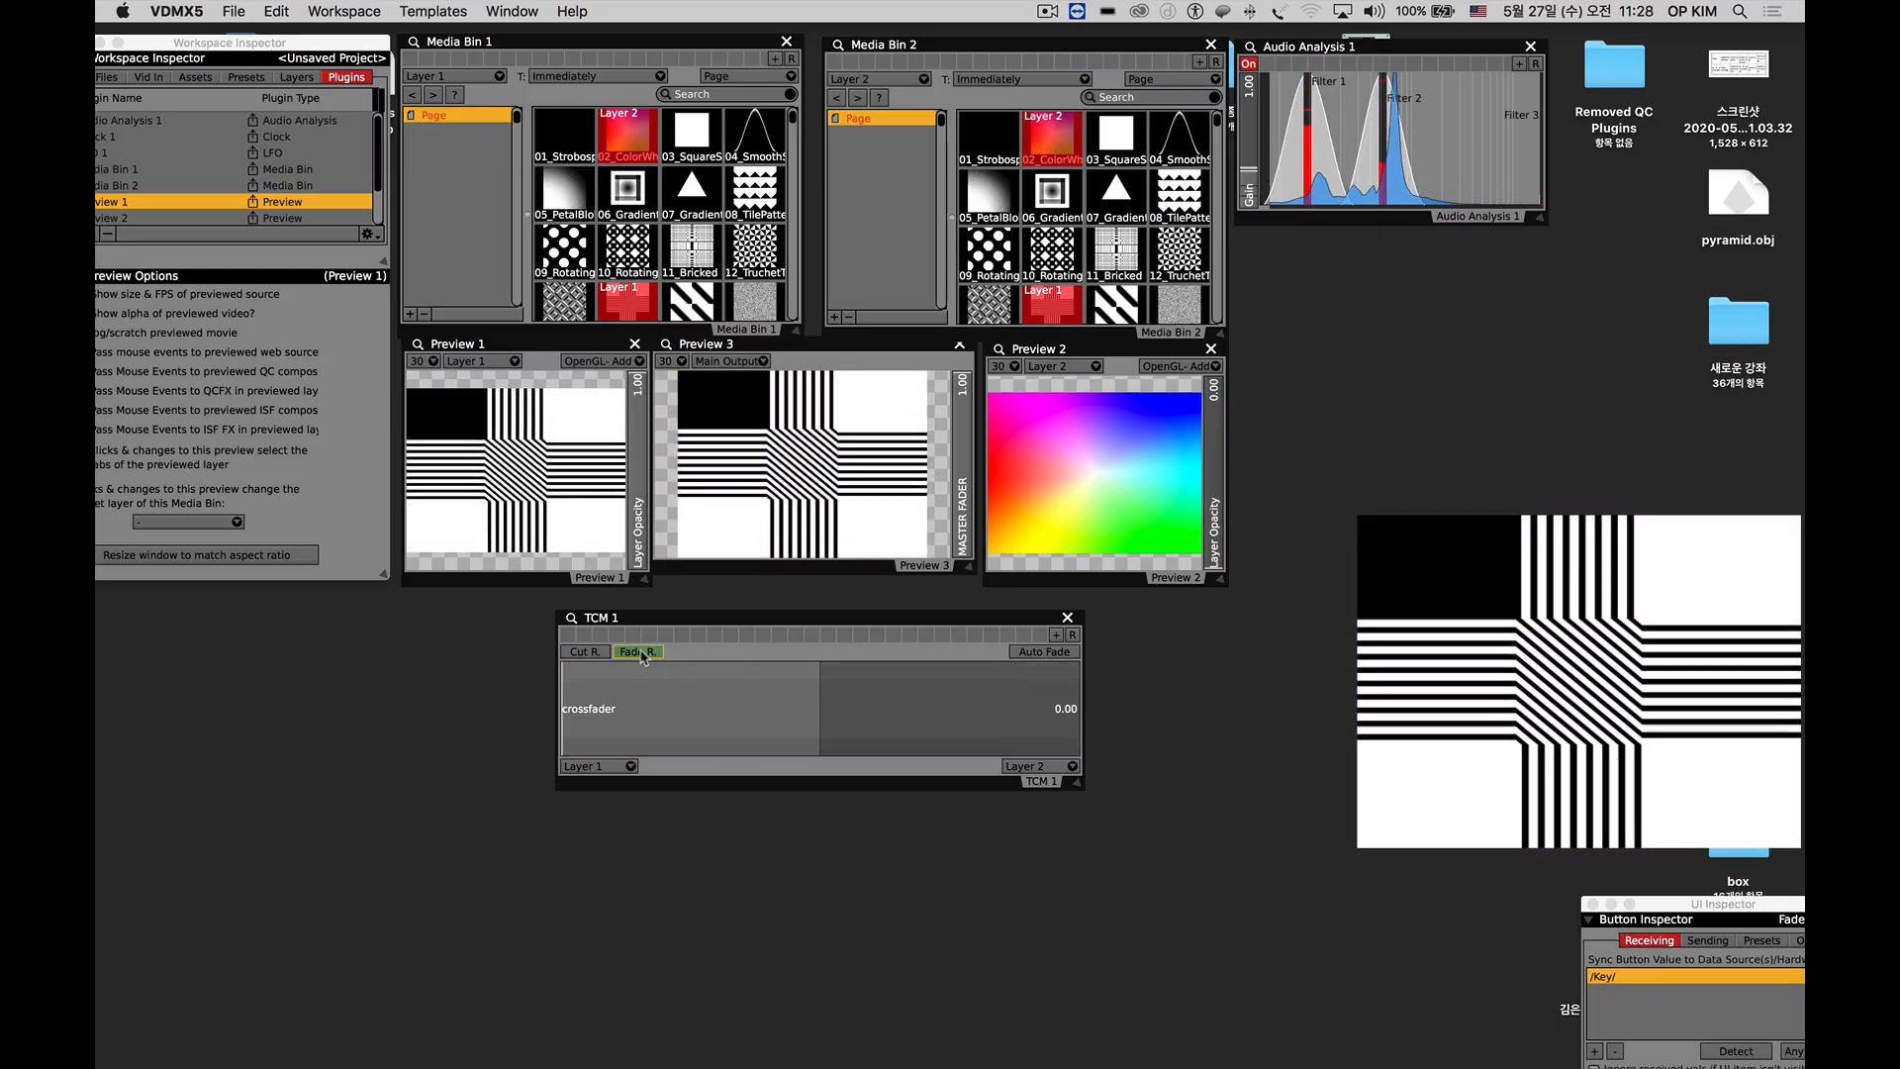
click(638, 652)
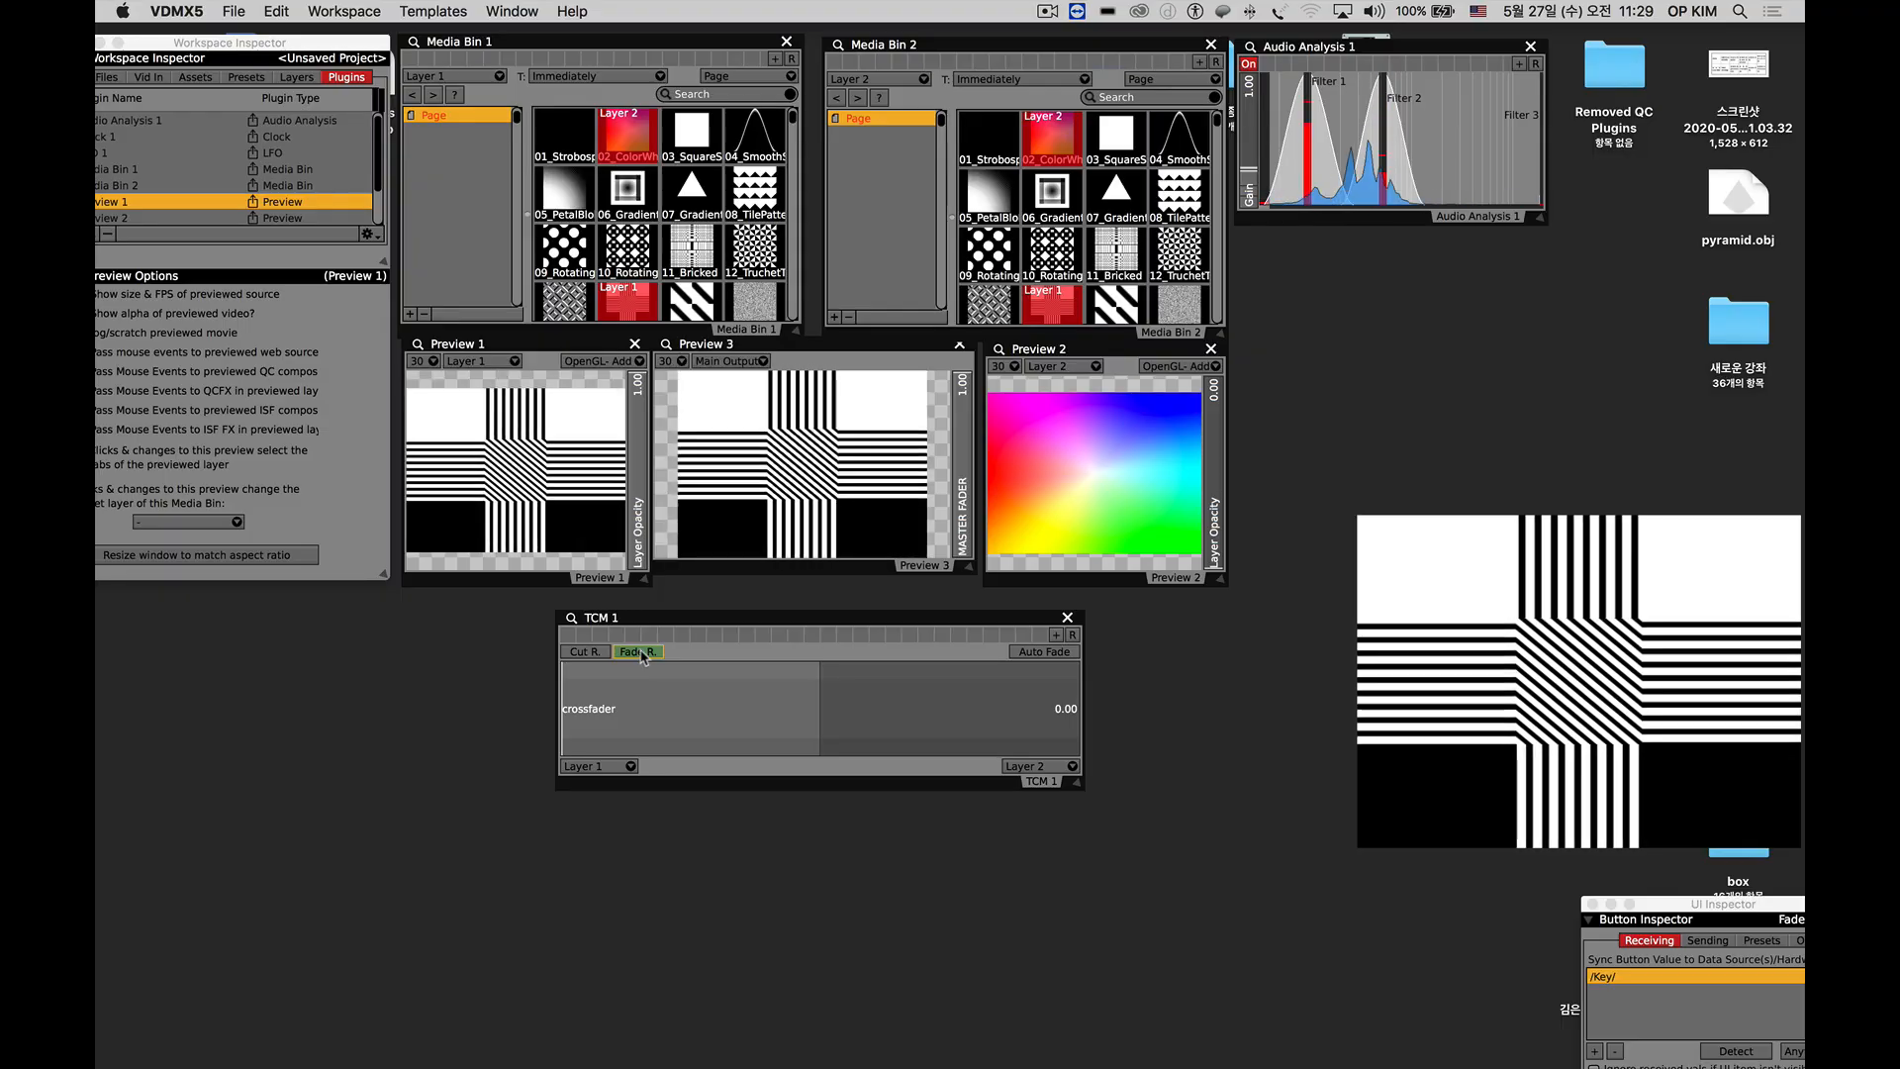
click(638, 652)
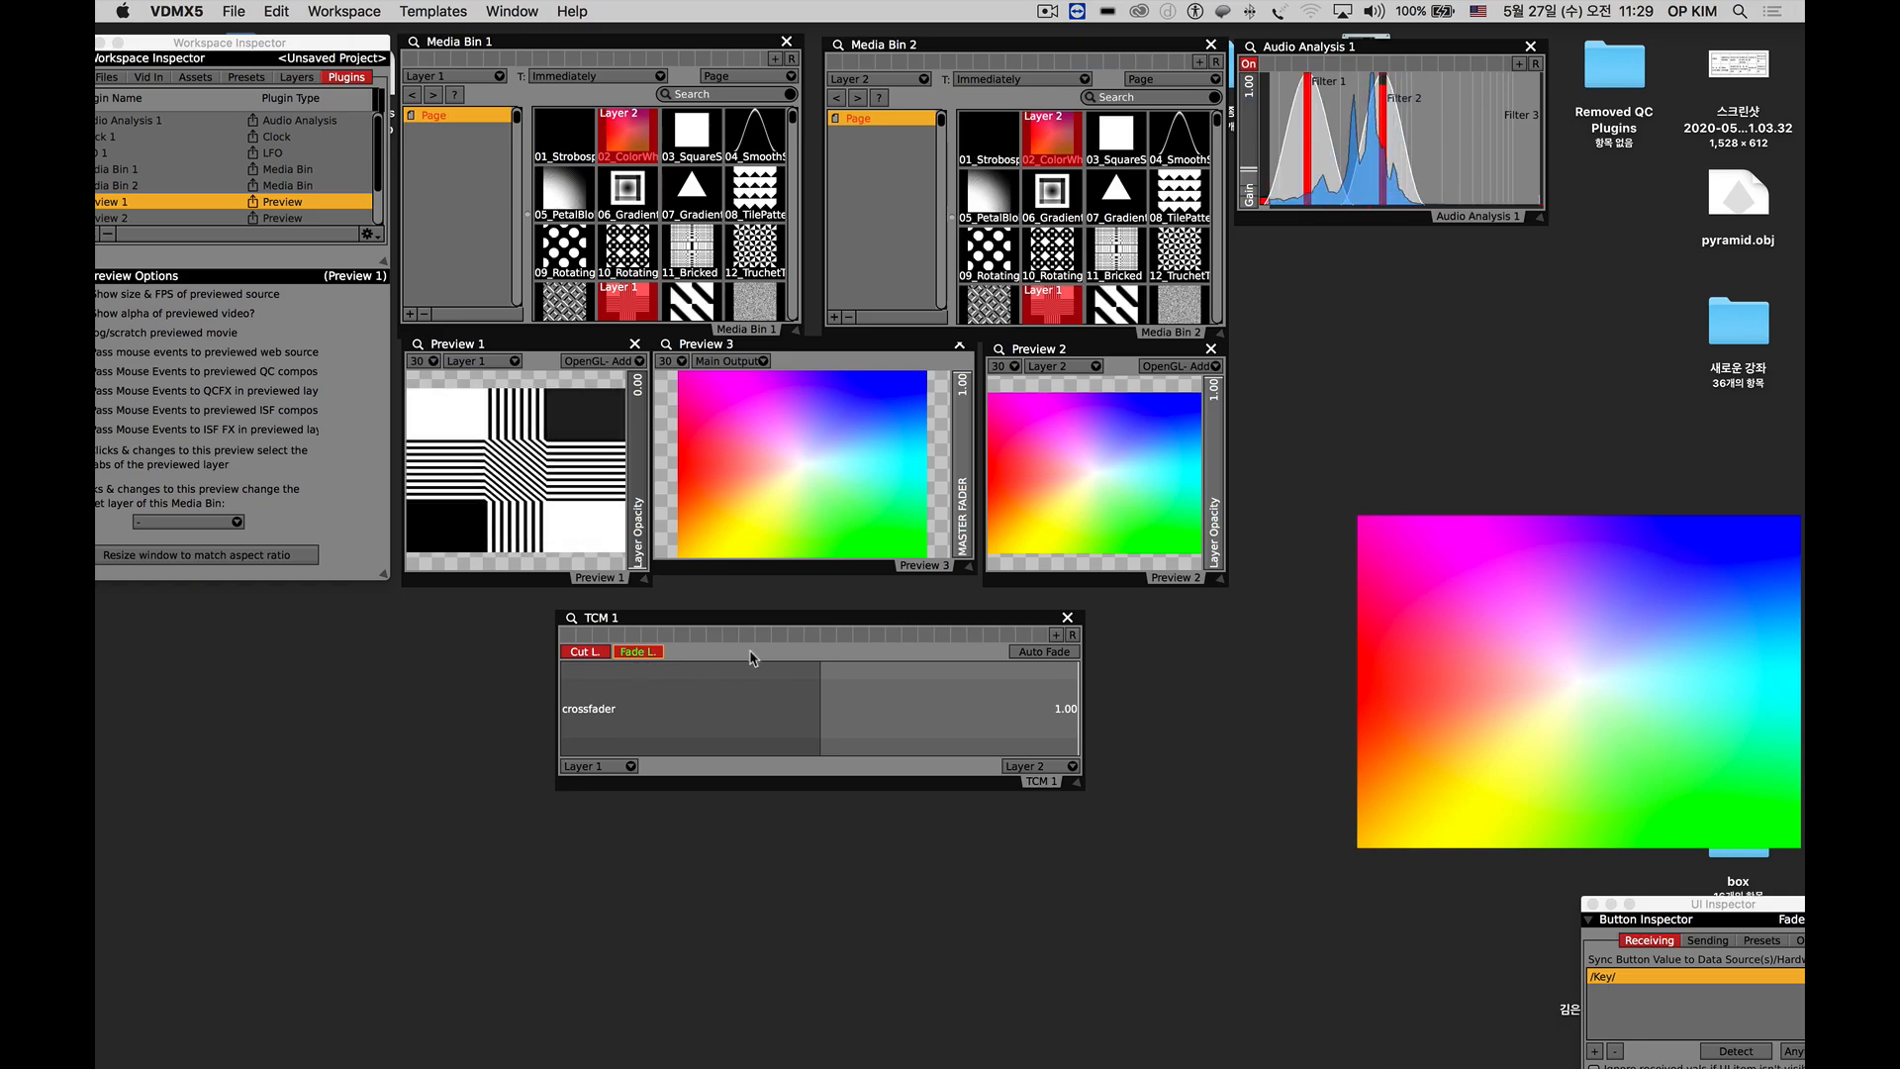
Set TCM 1's fade duration to about 1.83 and to about 4.26, running a fade between the layers after each change.
click(571, 625)
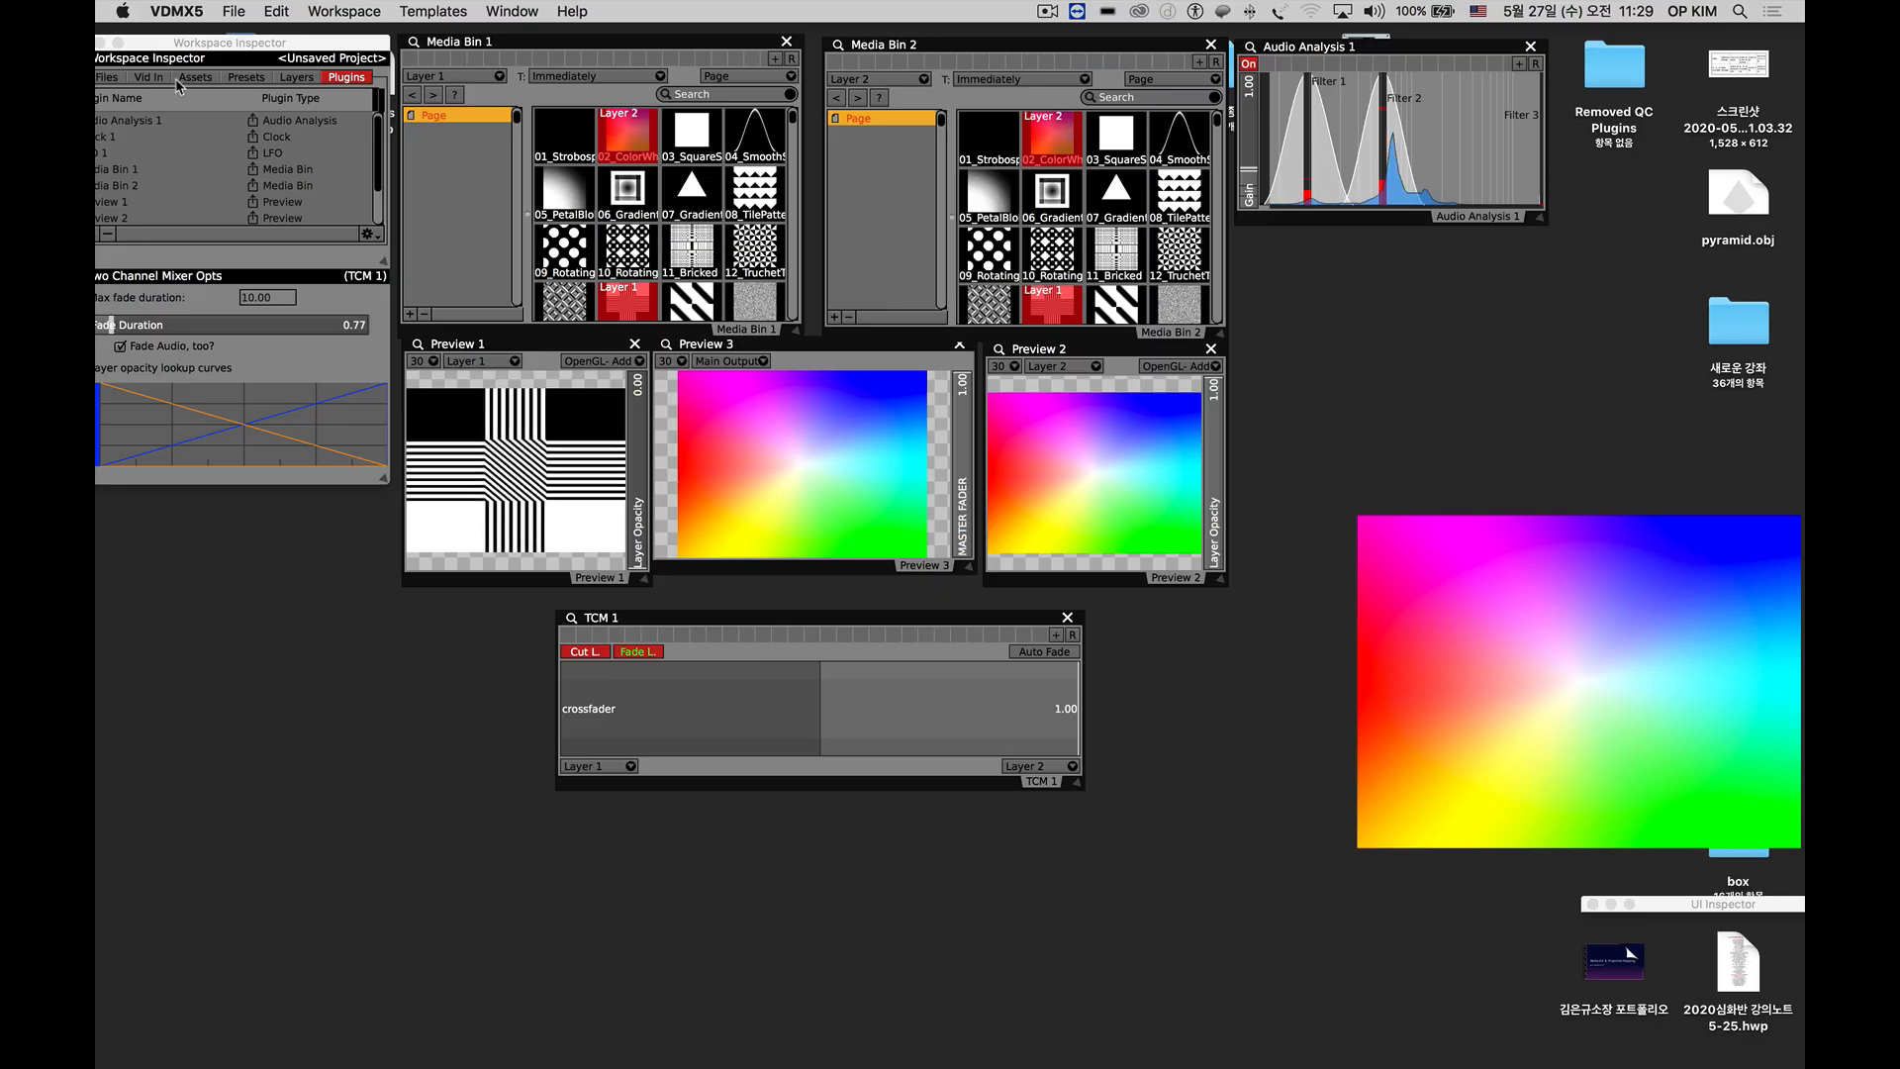
drag(210, 49, 258, 47)
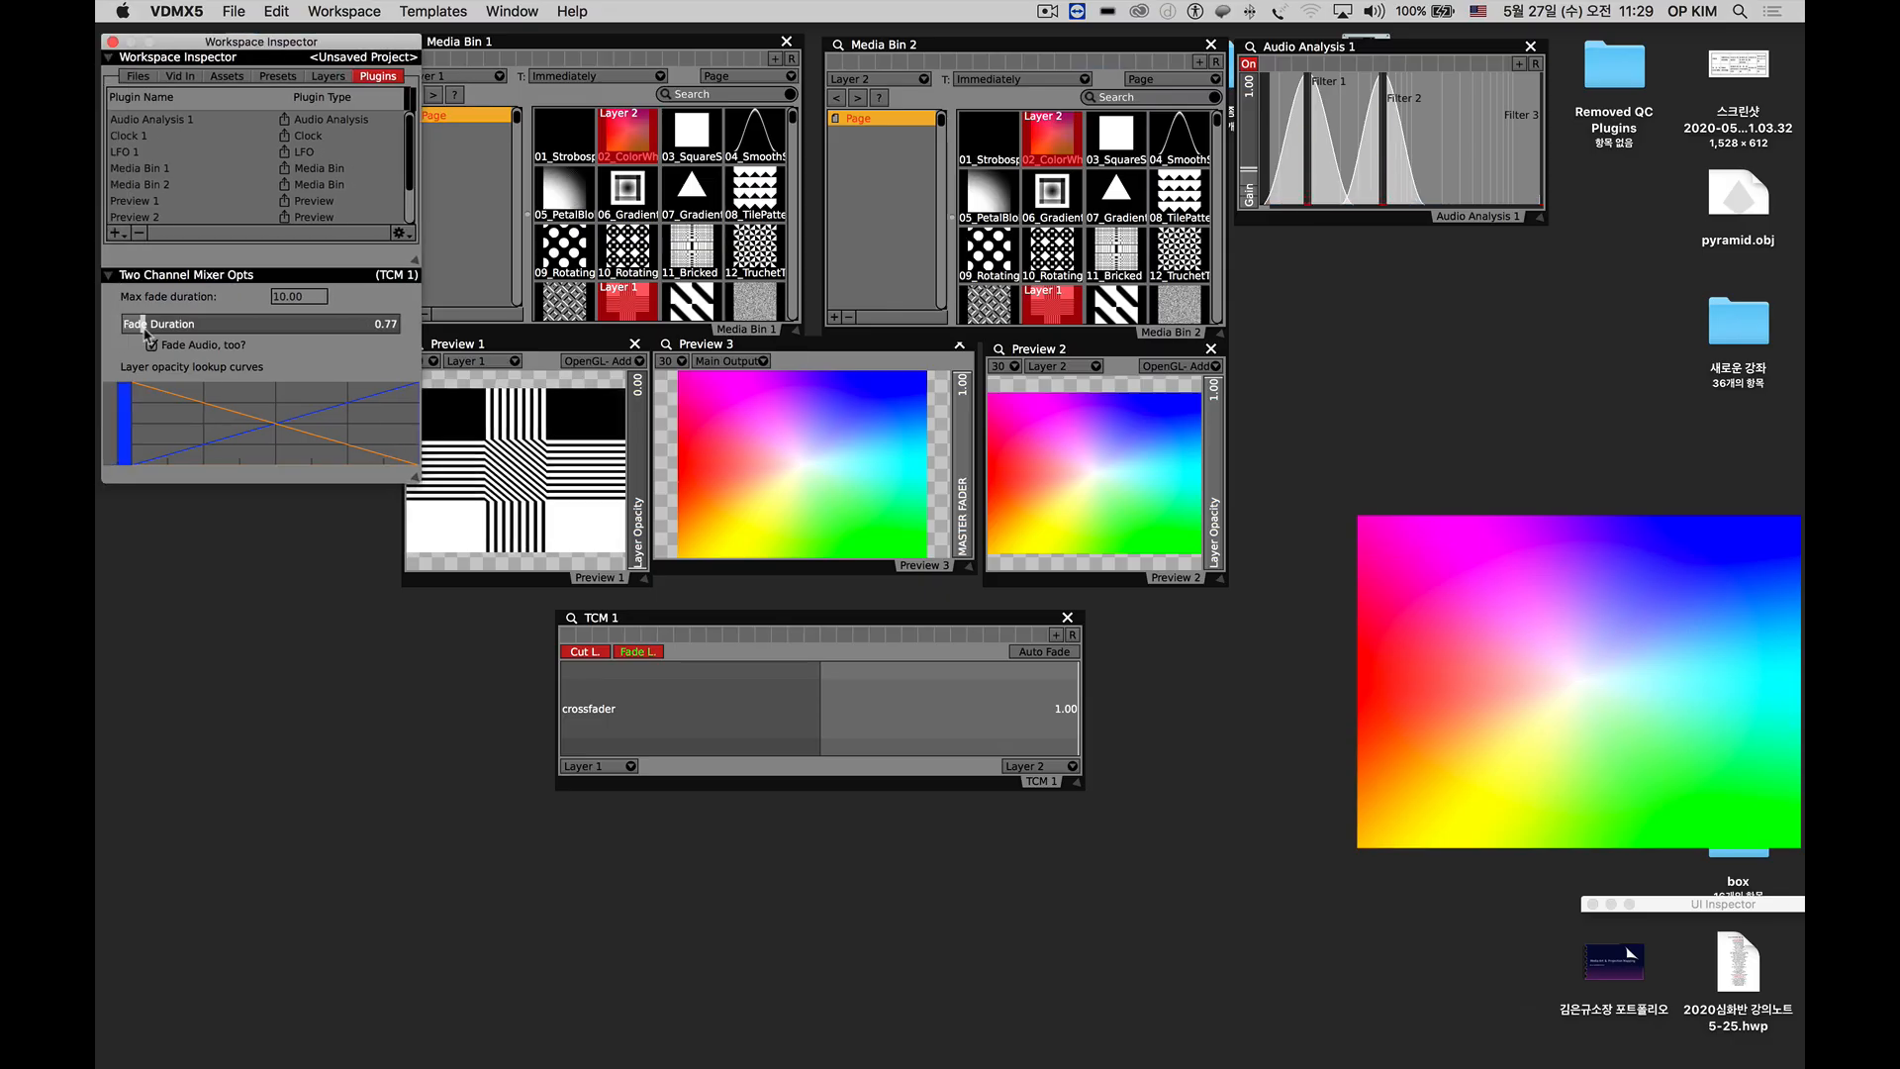
drag(146, 329, 186, 330)
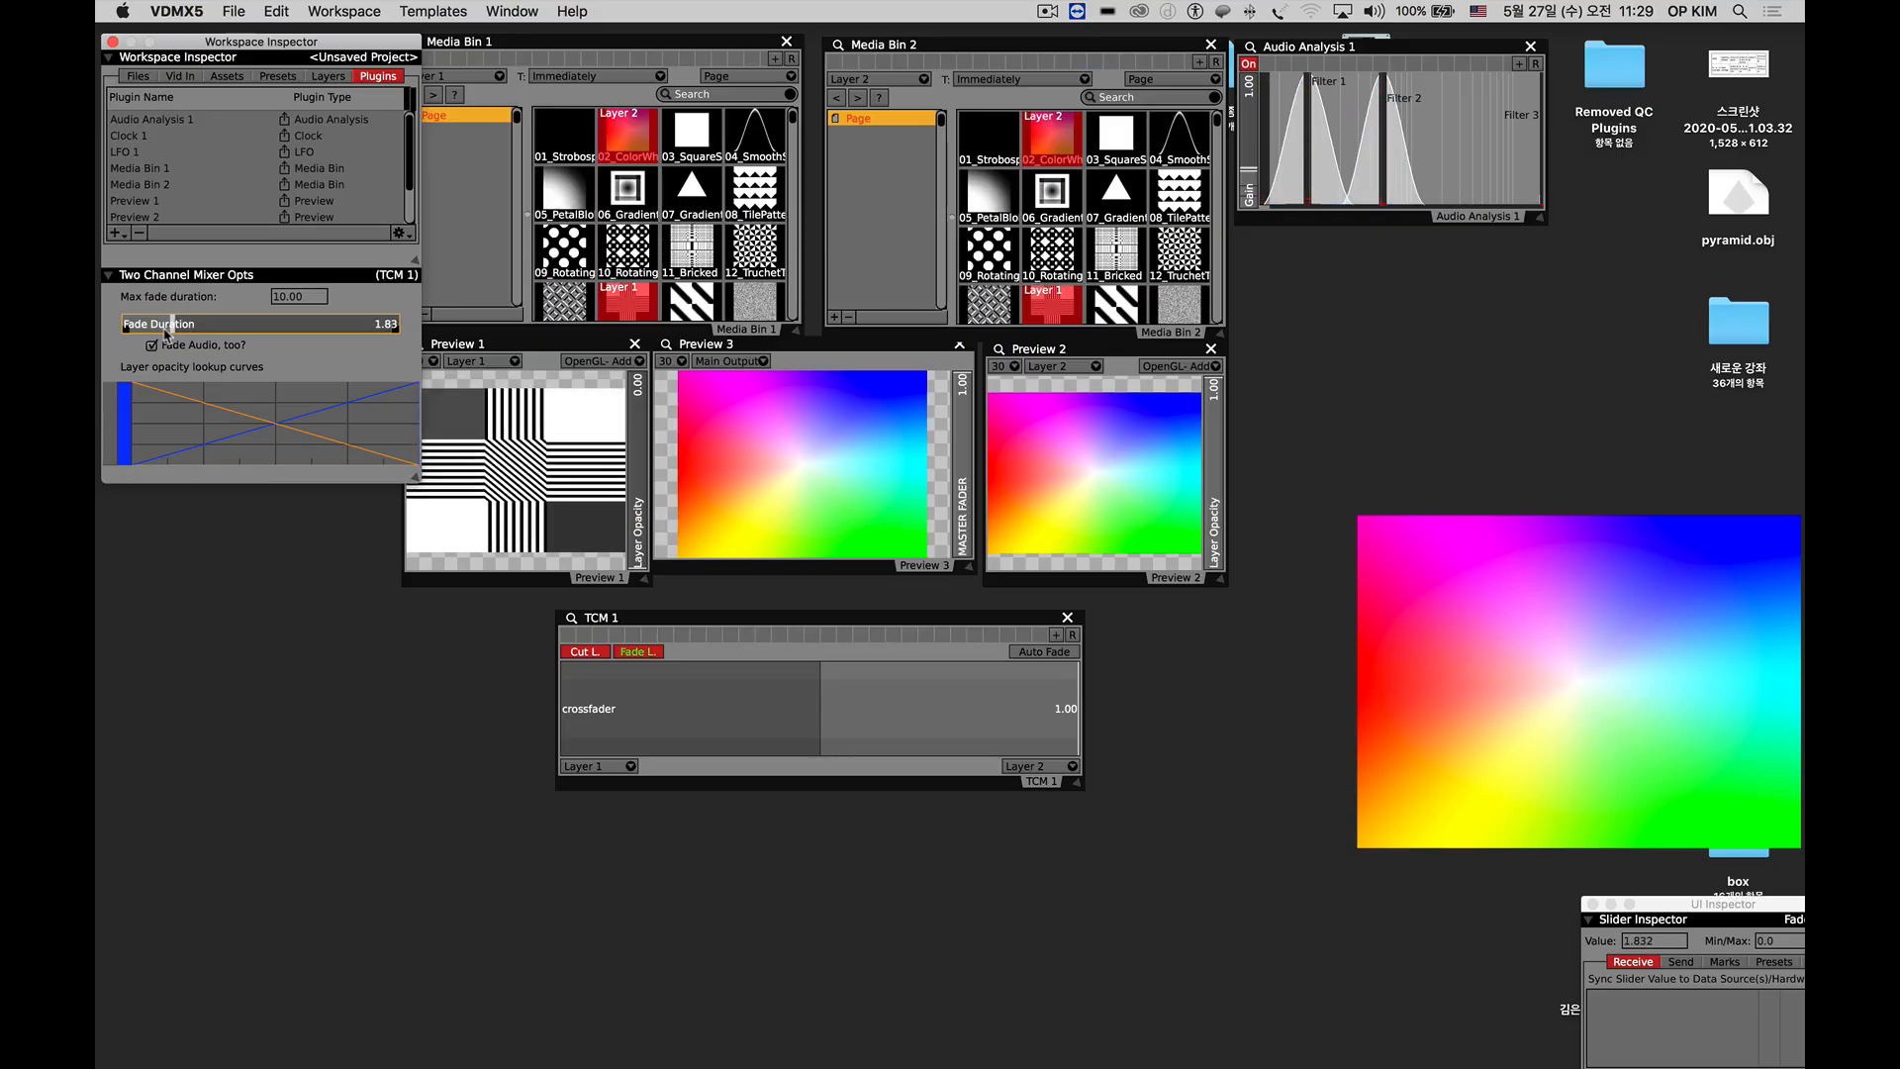
click(638, 653)
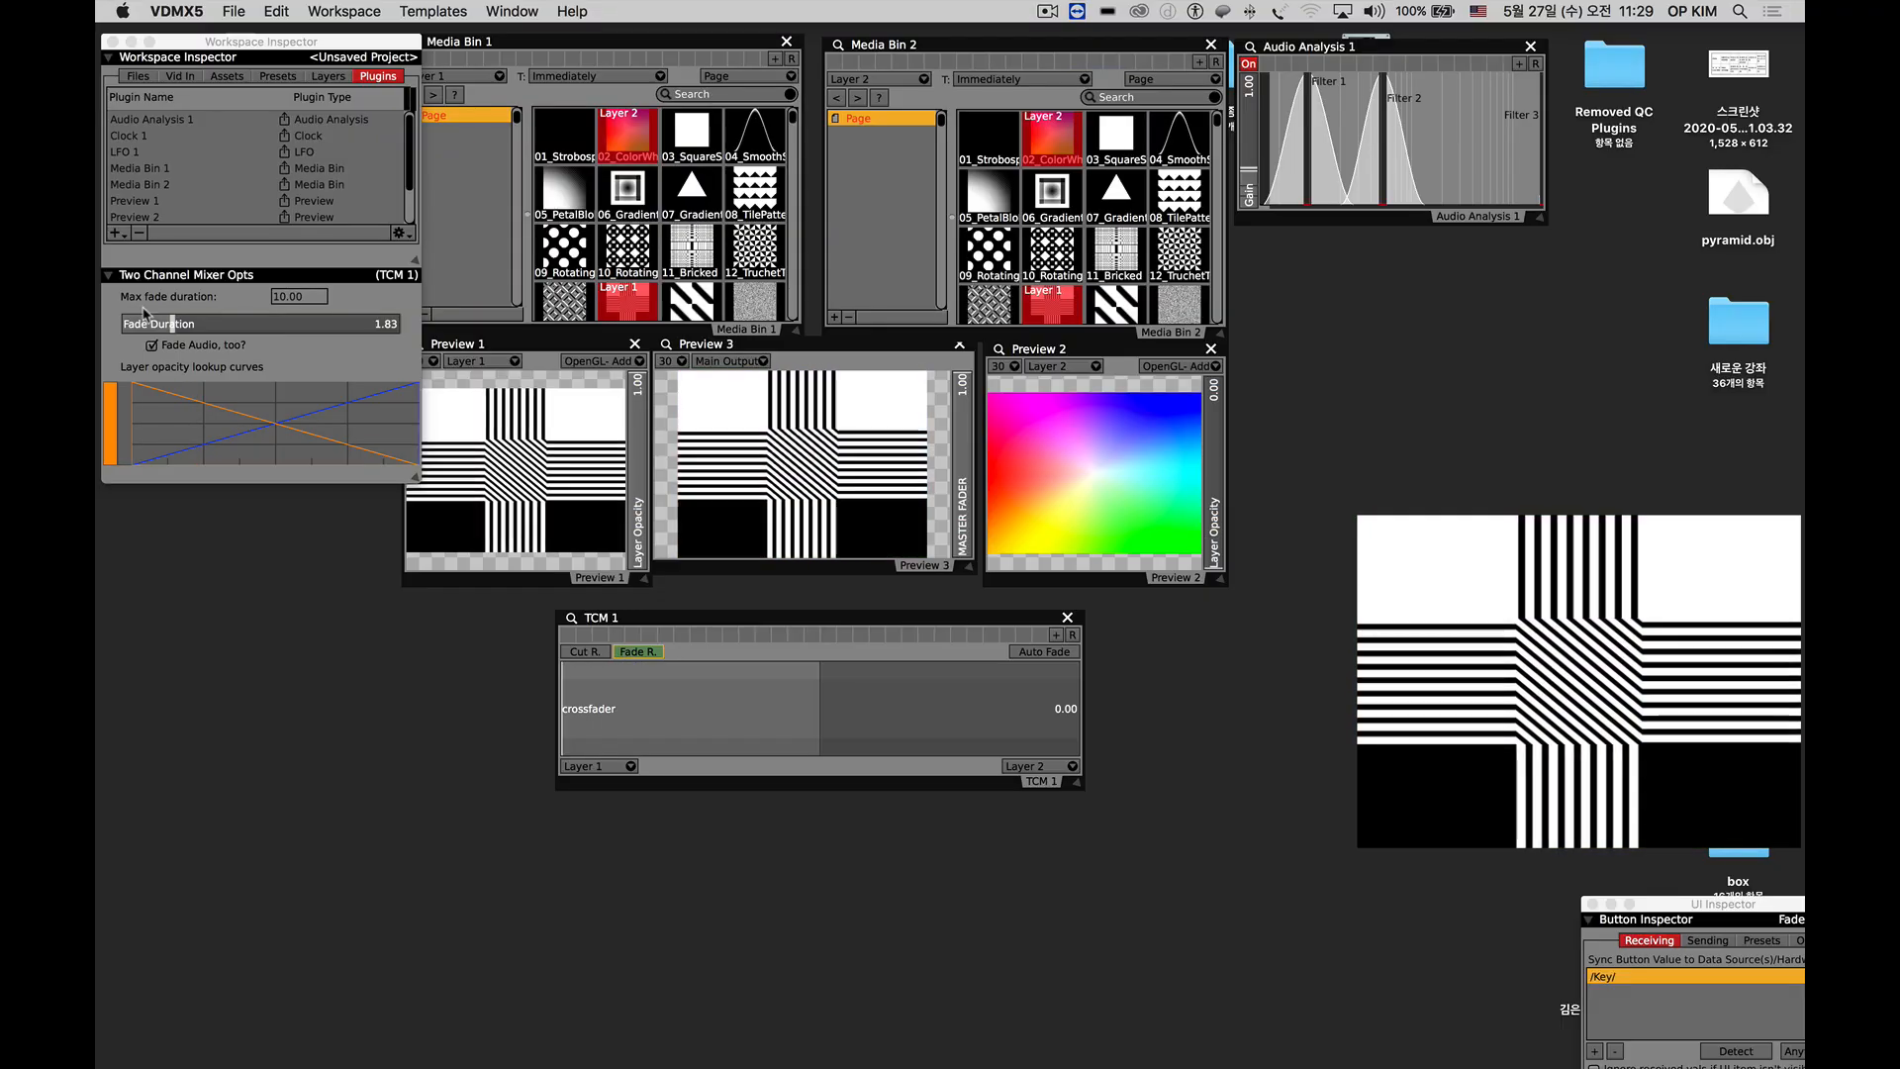
drag(172, 323, 241, 323)
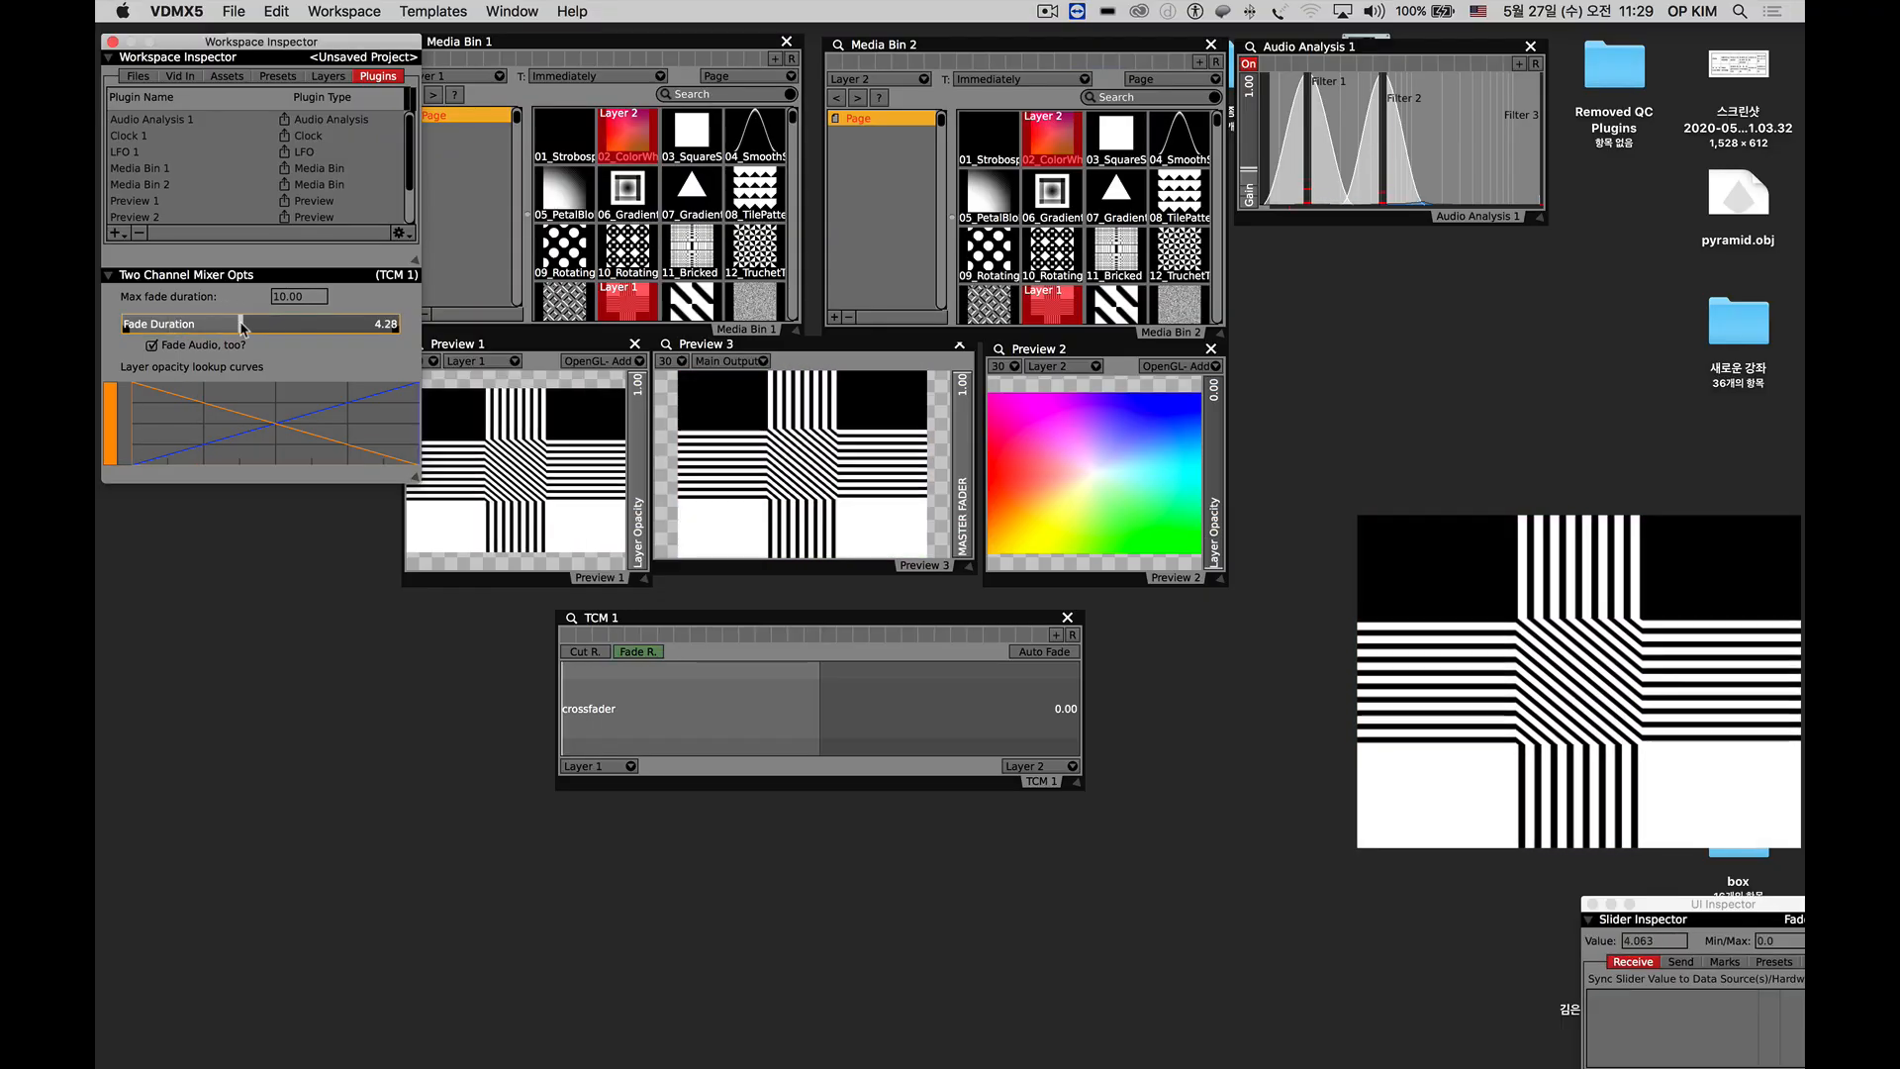
click(653, 657)
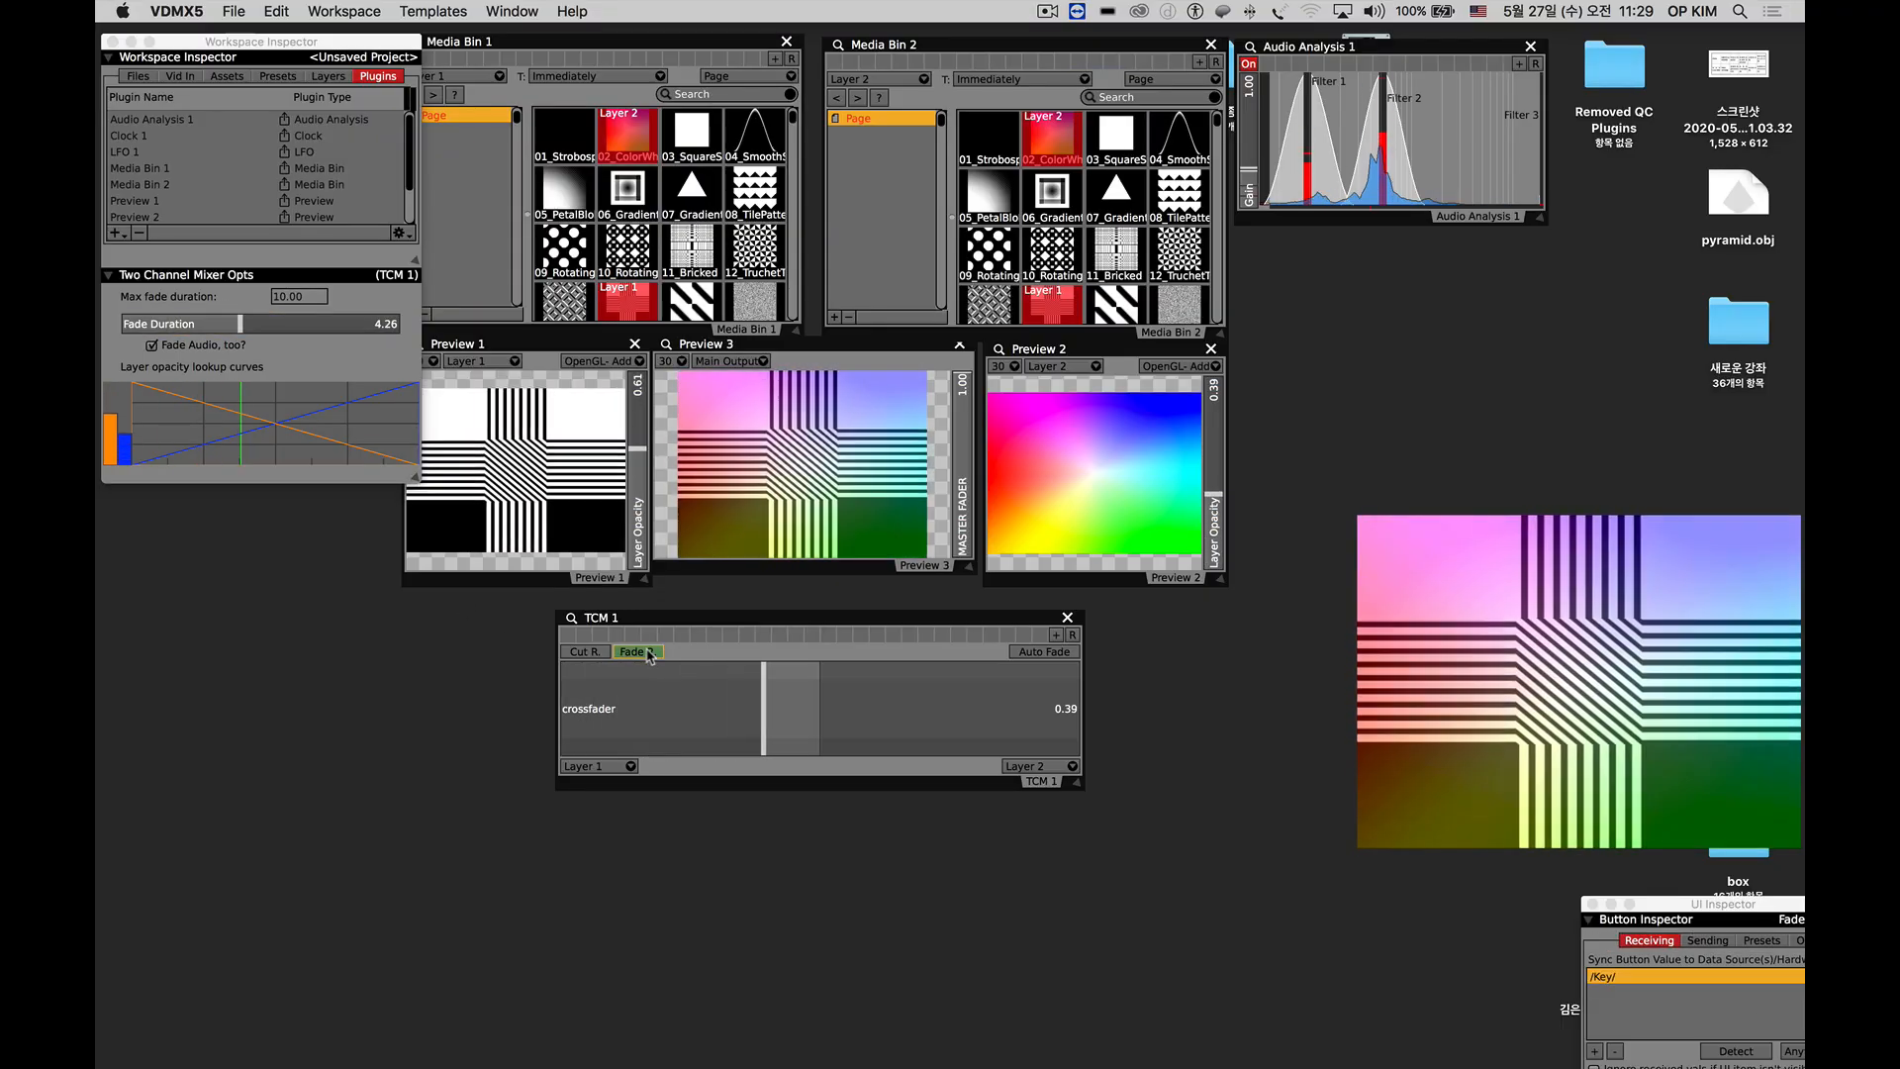
Add a Syphon Output plugin, place its window beside the lower part of TCM 1, and move the output window up.
click(117, 234)
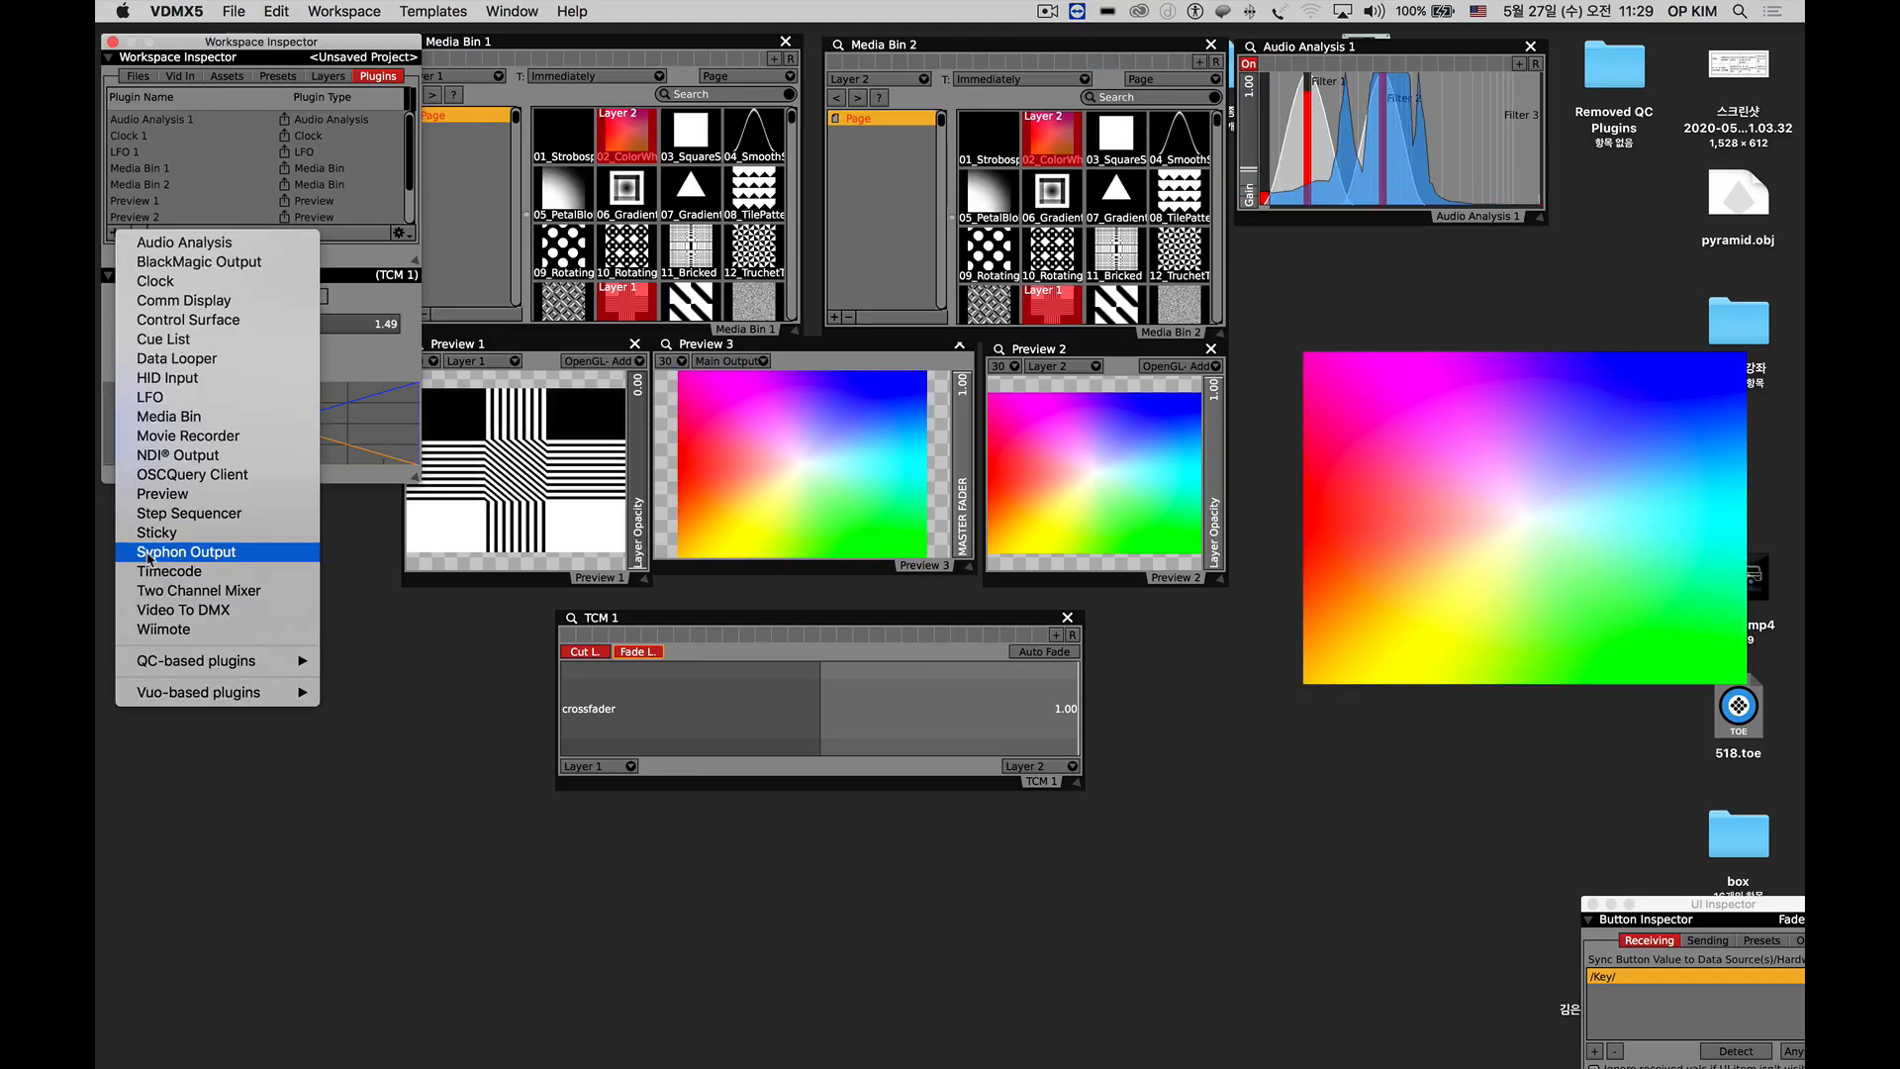
click(149, 552)
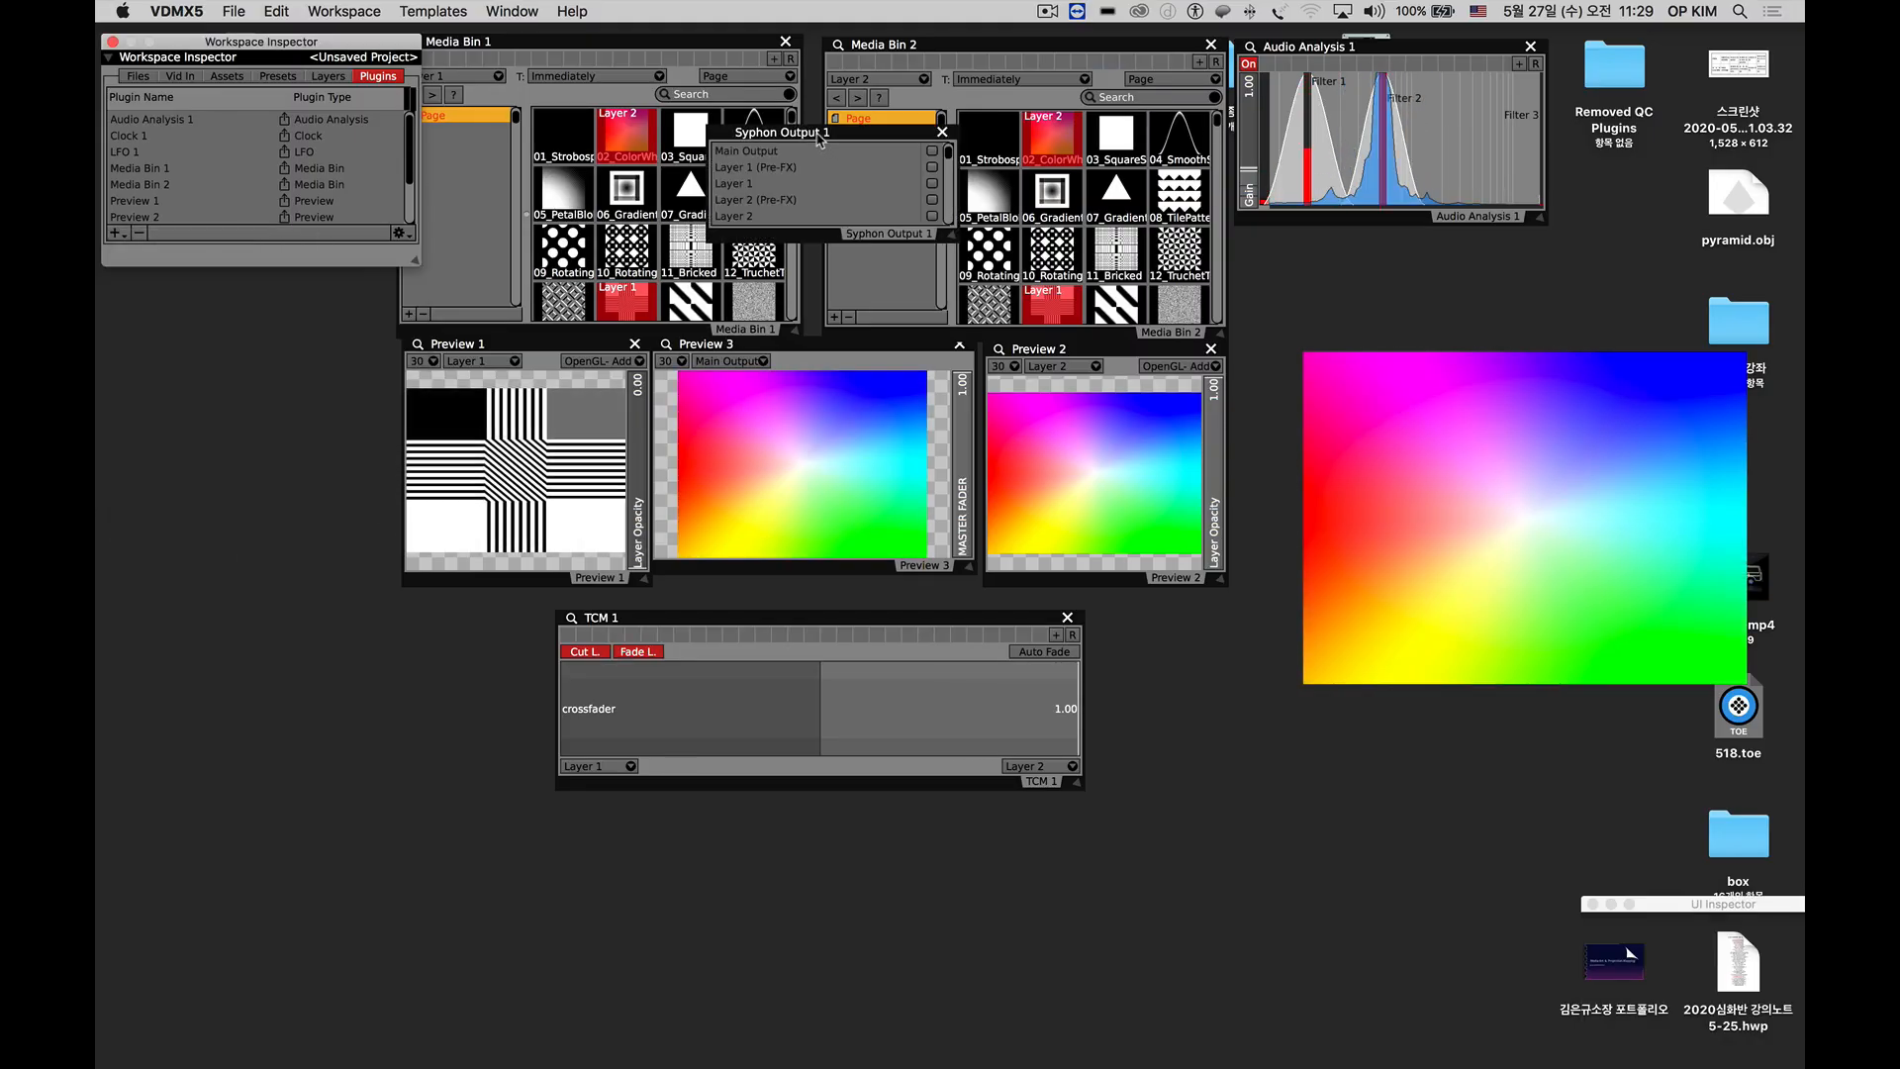
drag(819, 140, 1239, 757)
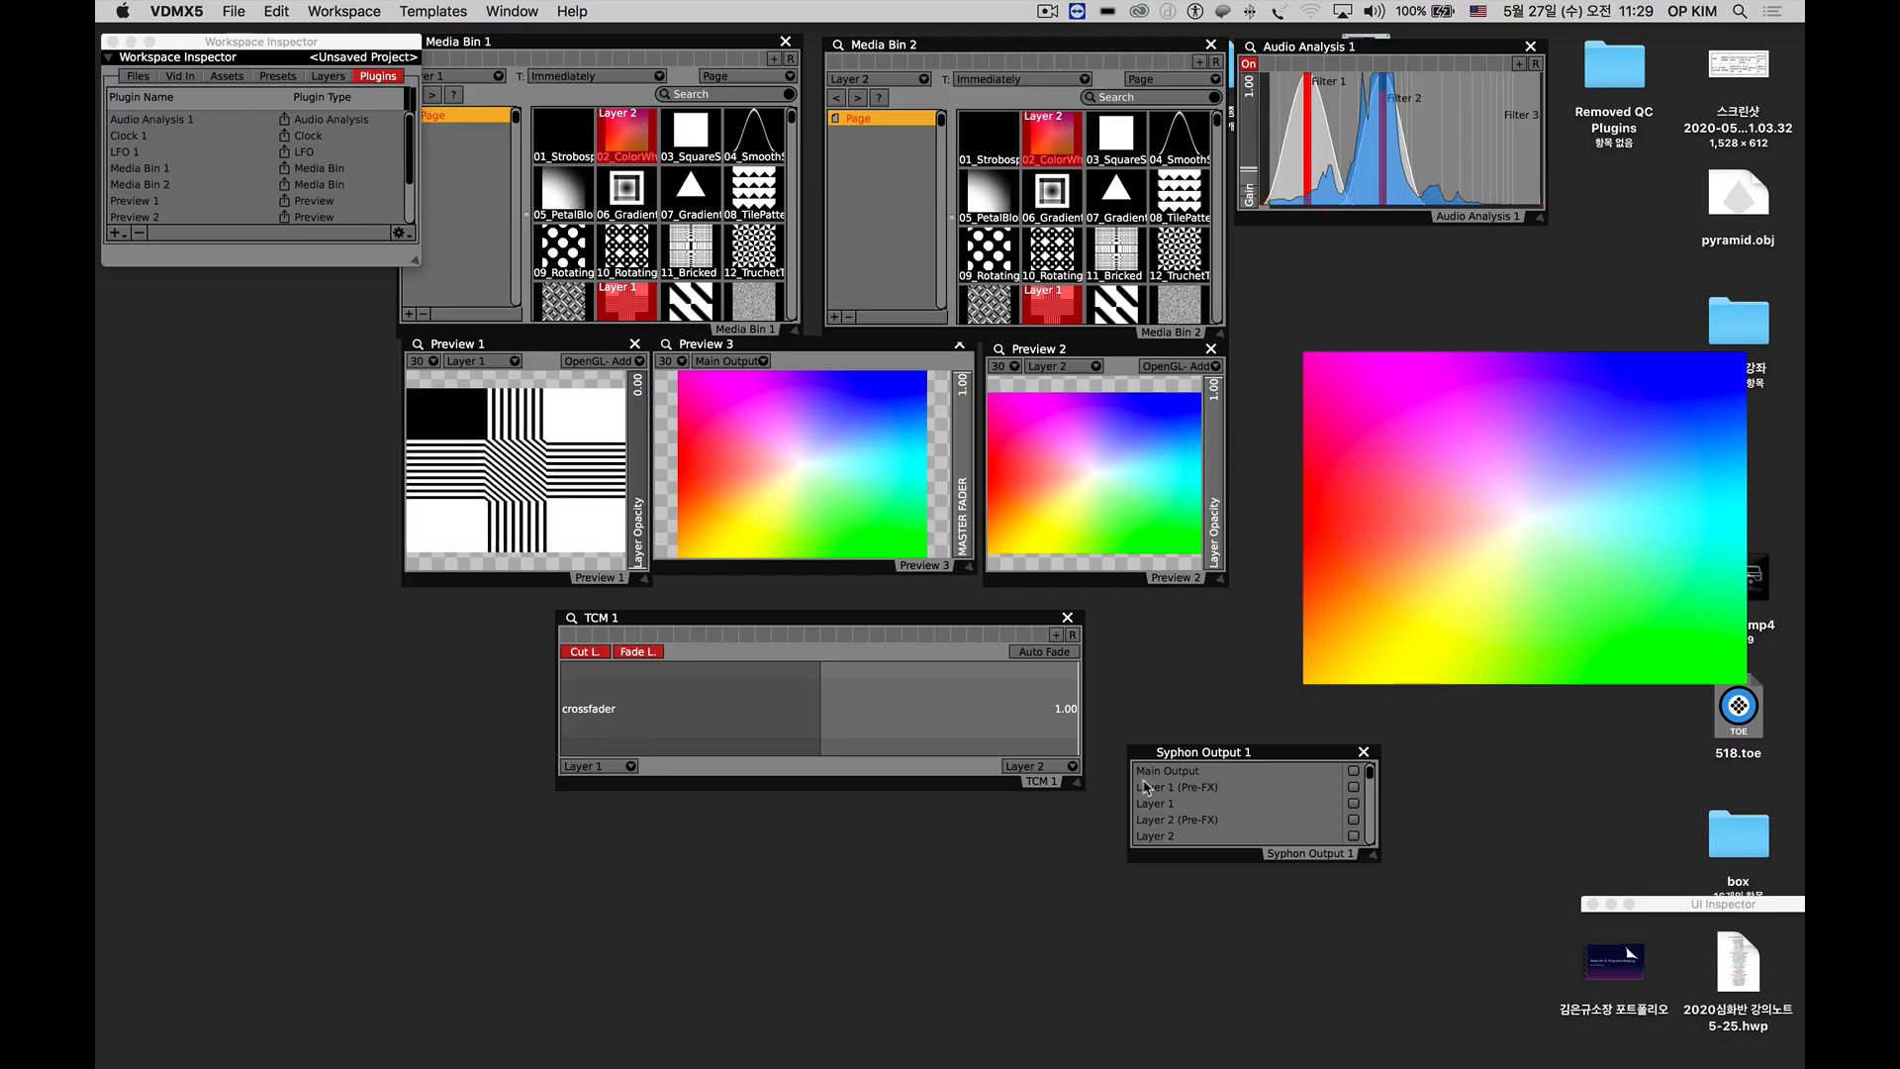
drag(1468, 538, 1467, 479)
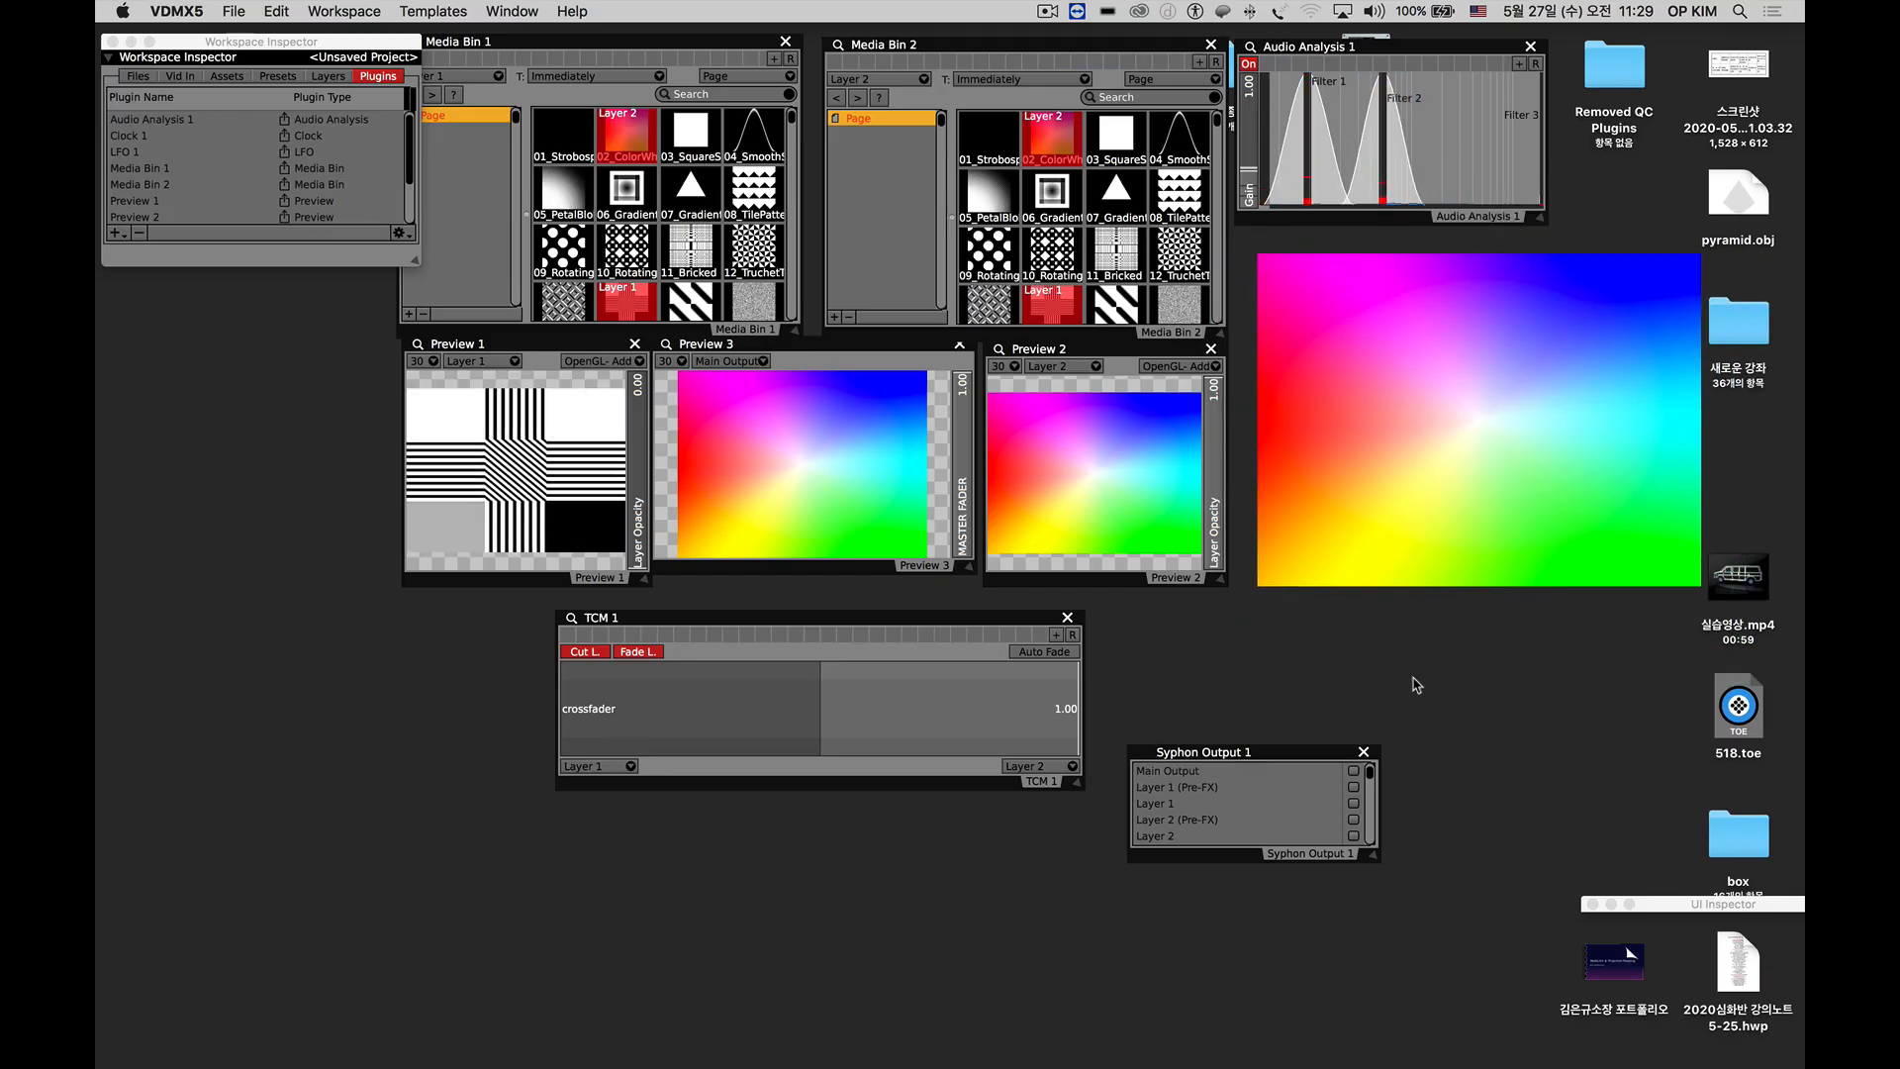
Enable Syphon output for Main Output, Layer 1 and Layer 2, and enlarge the Syphon Output 1 window.
click(1352, 771)
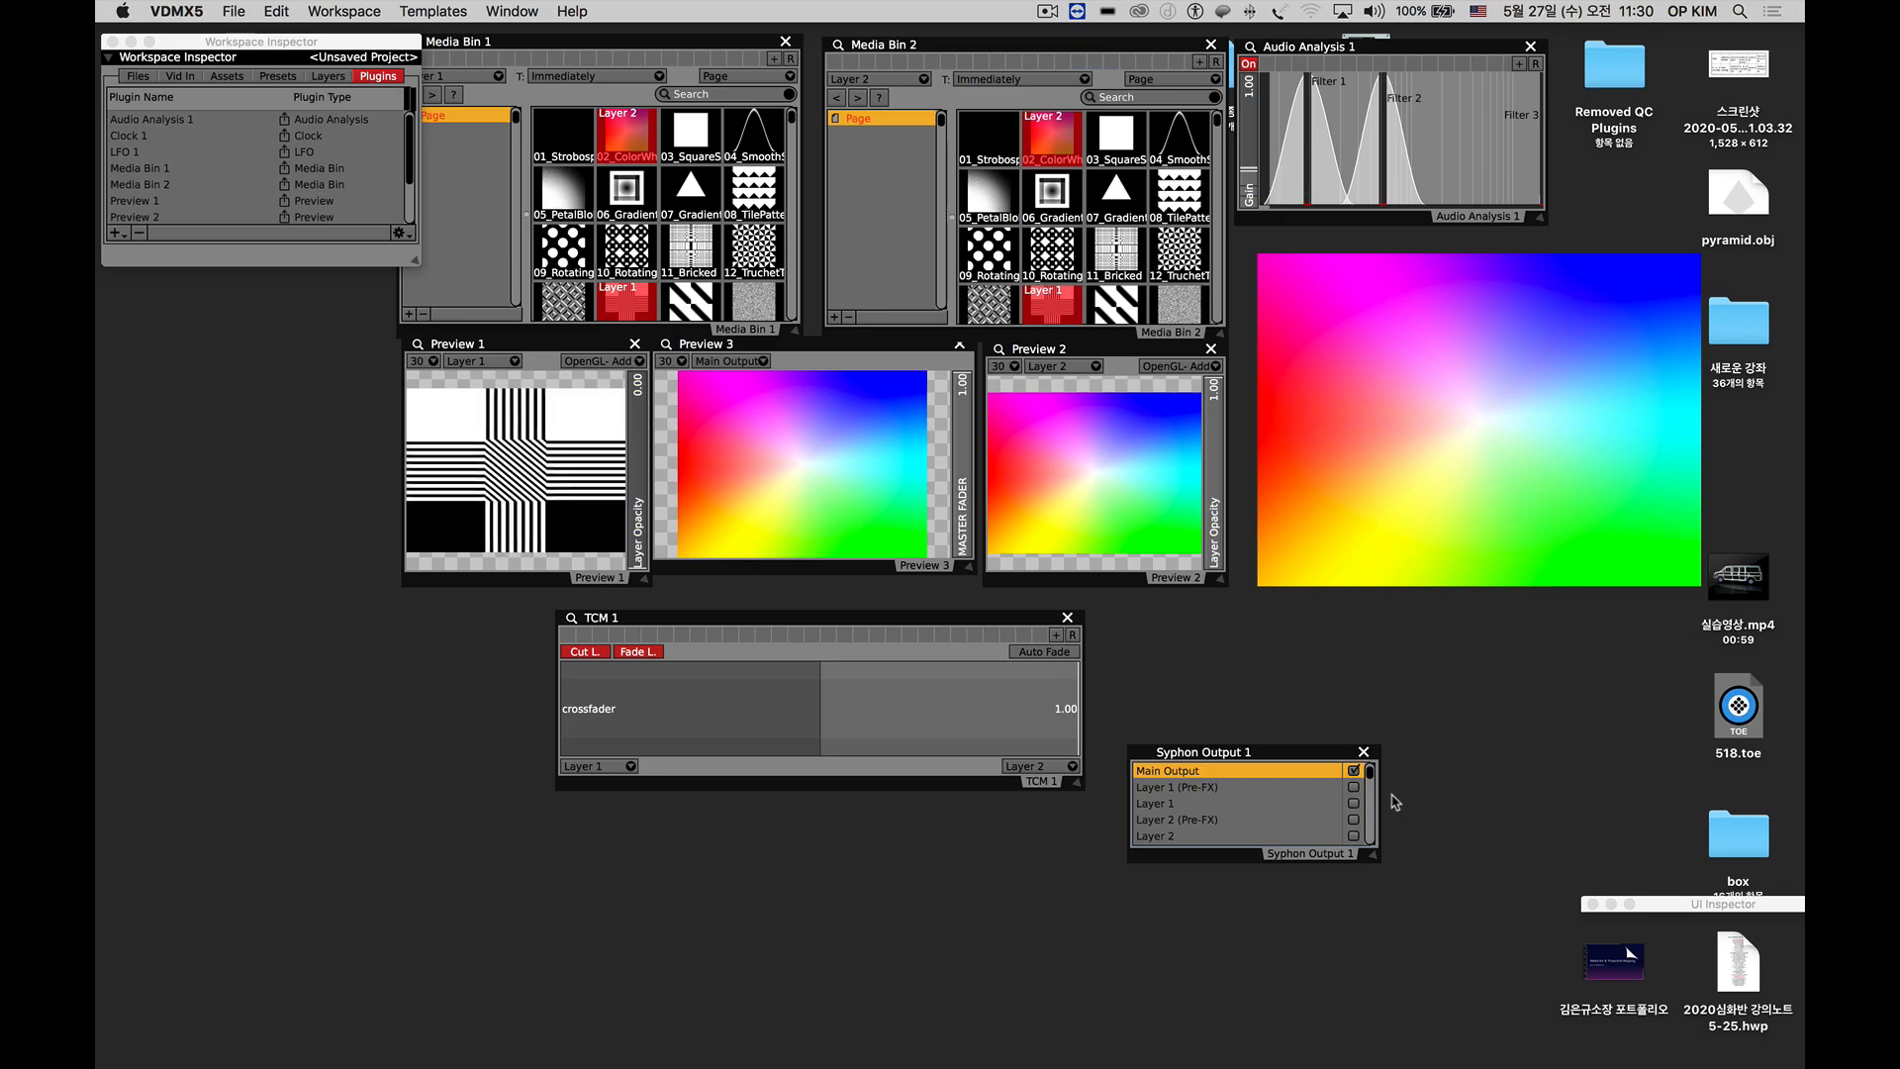
click(1142, 805)
click(1354, 803)
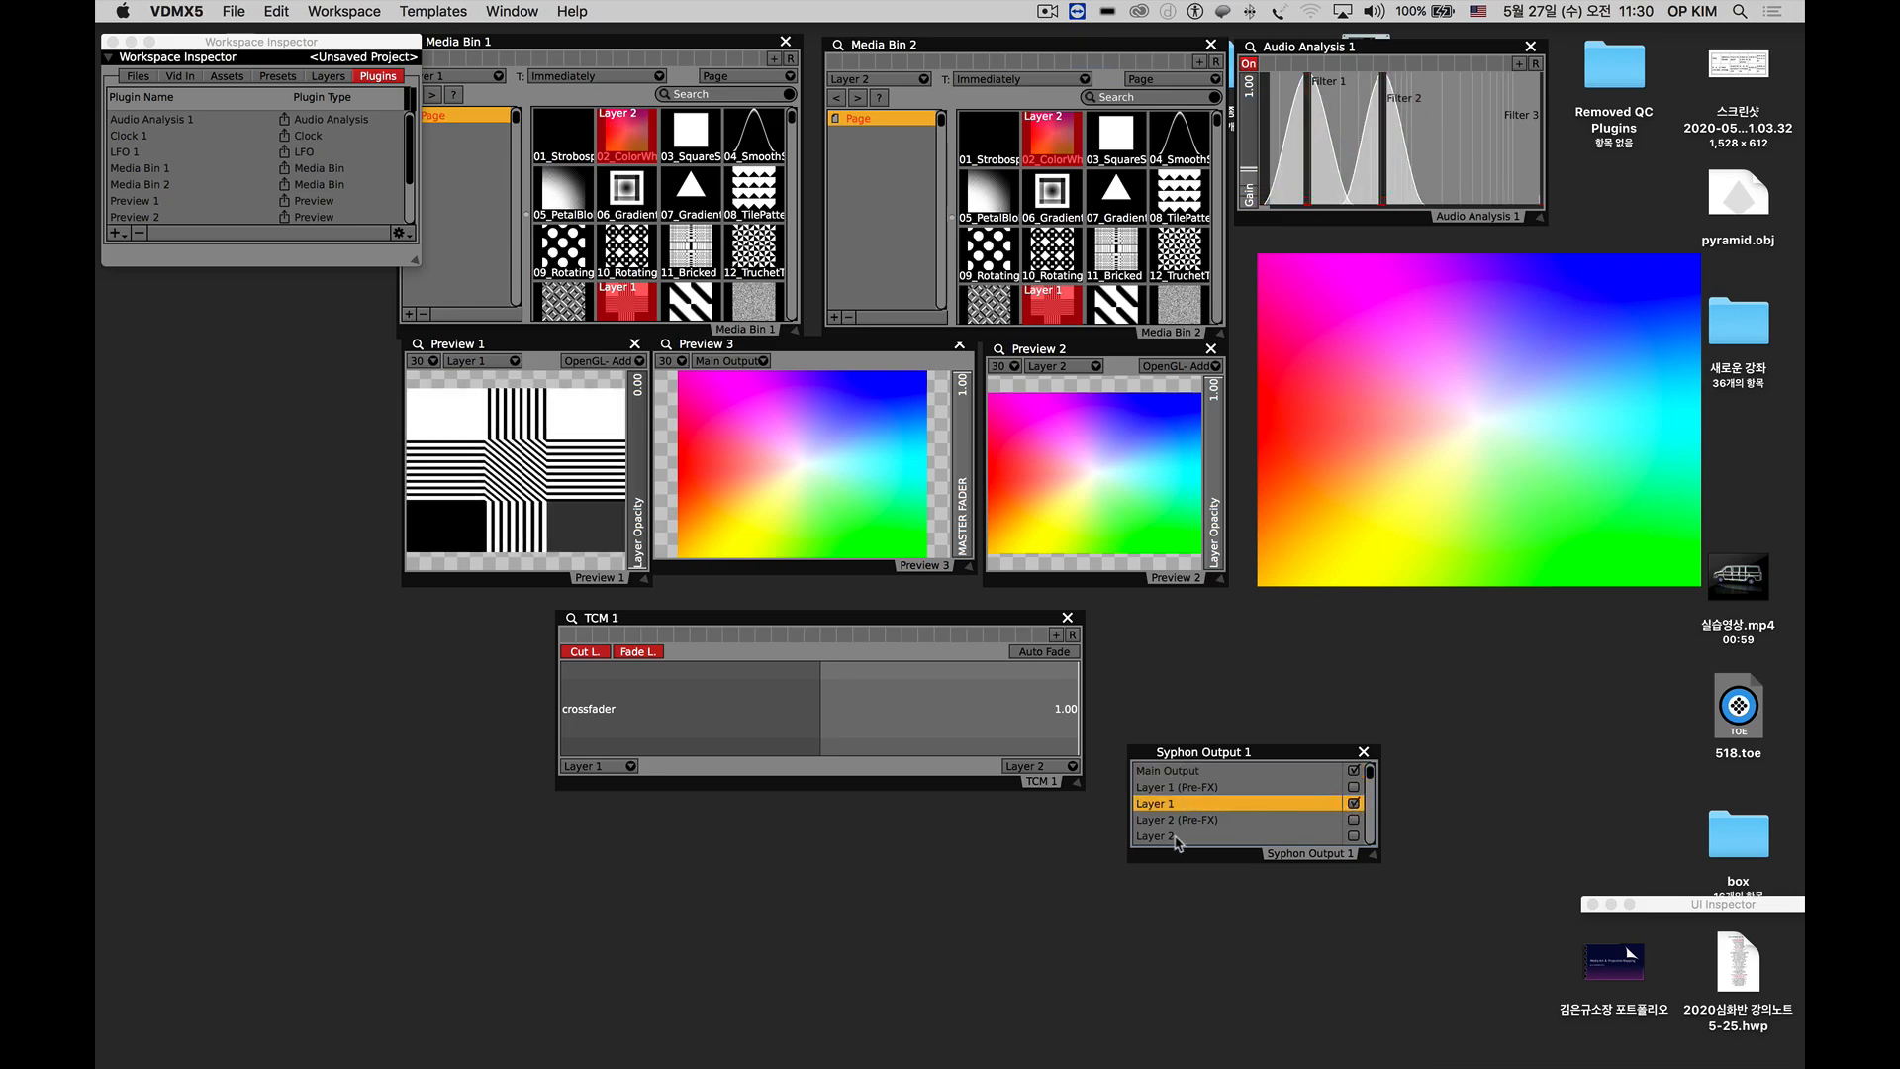
click(1169, 838)
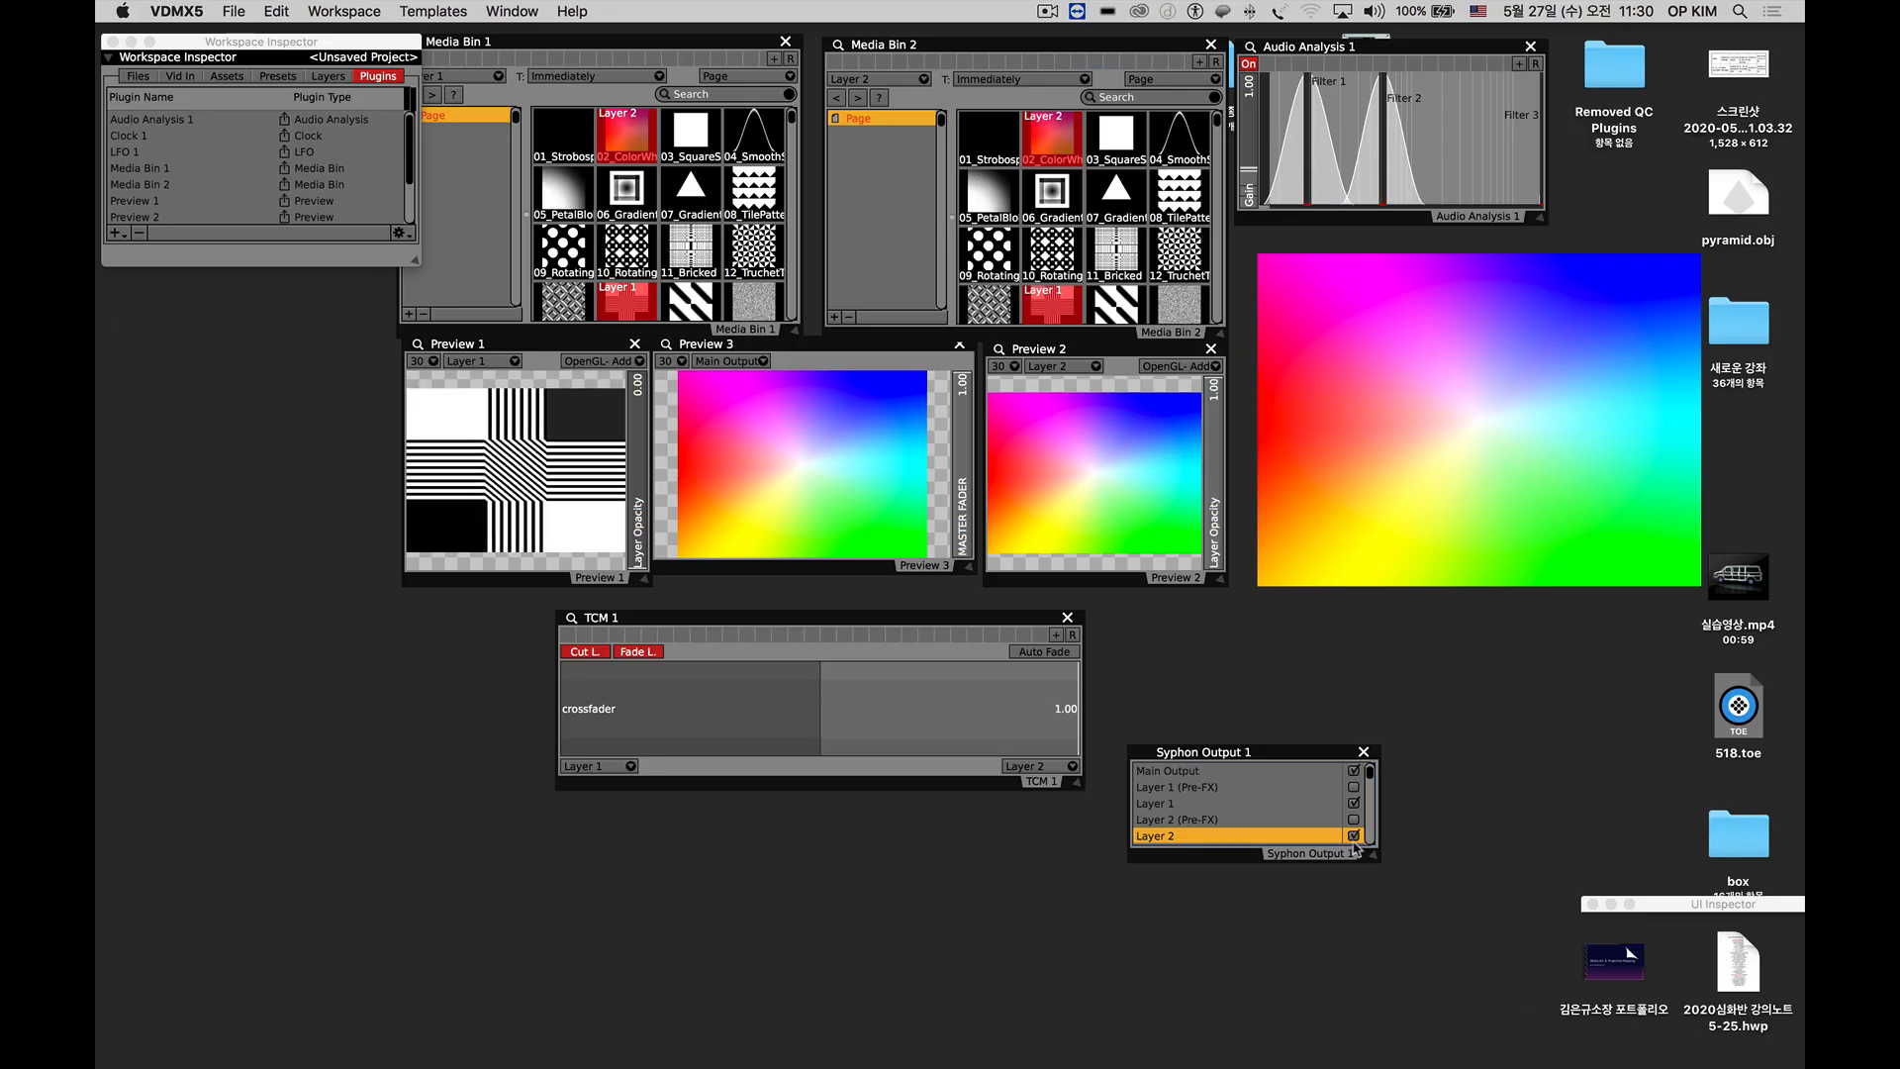
drag(1374, 863, 1407, 925)
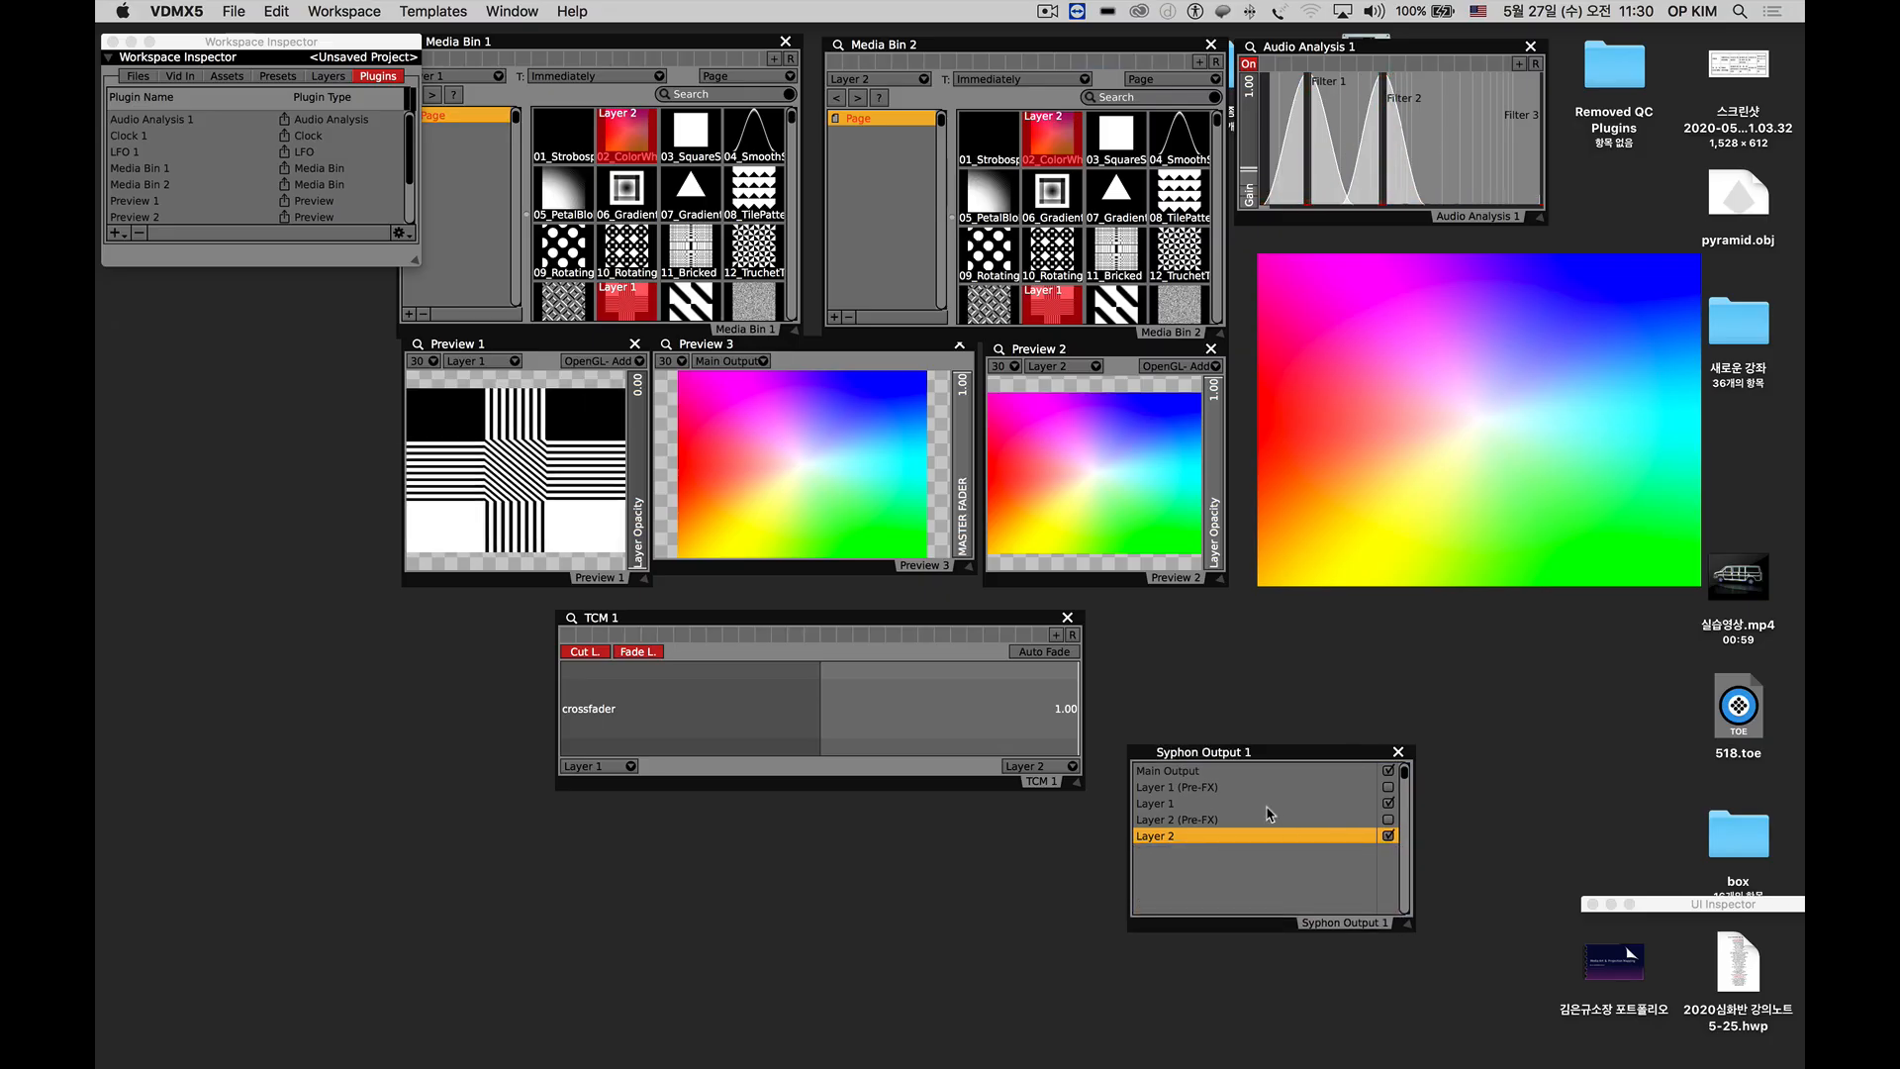
Examine the Layer 1 (Pre-FX) and Layer 2 (Pre-FX) entries in the Syphon output list.
click(1207, 789)
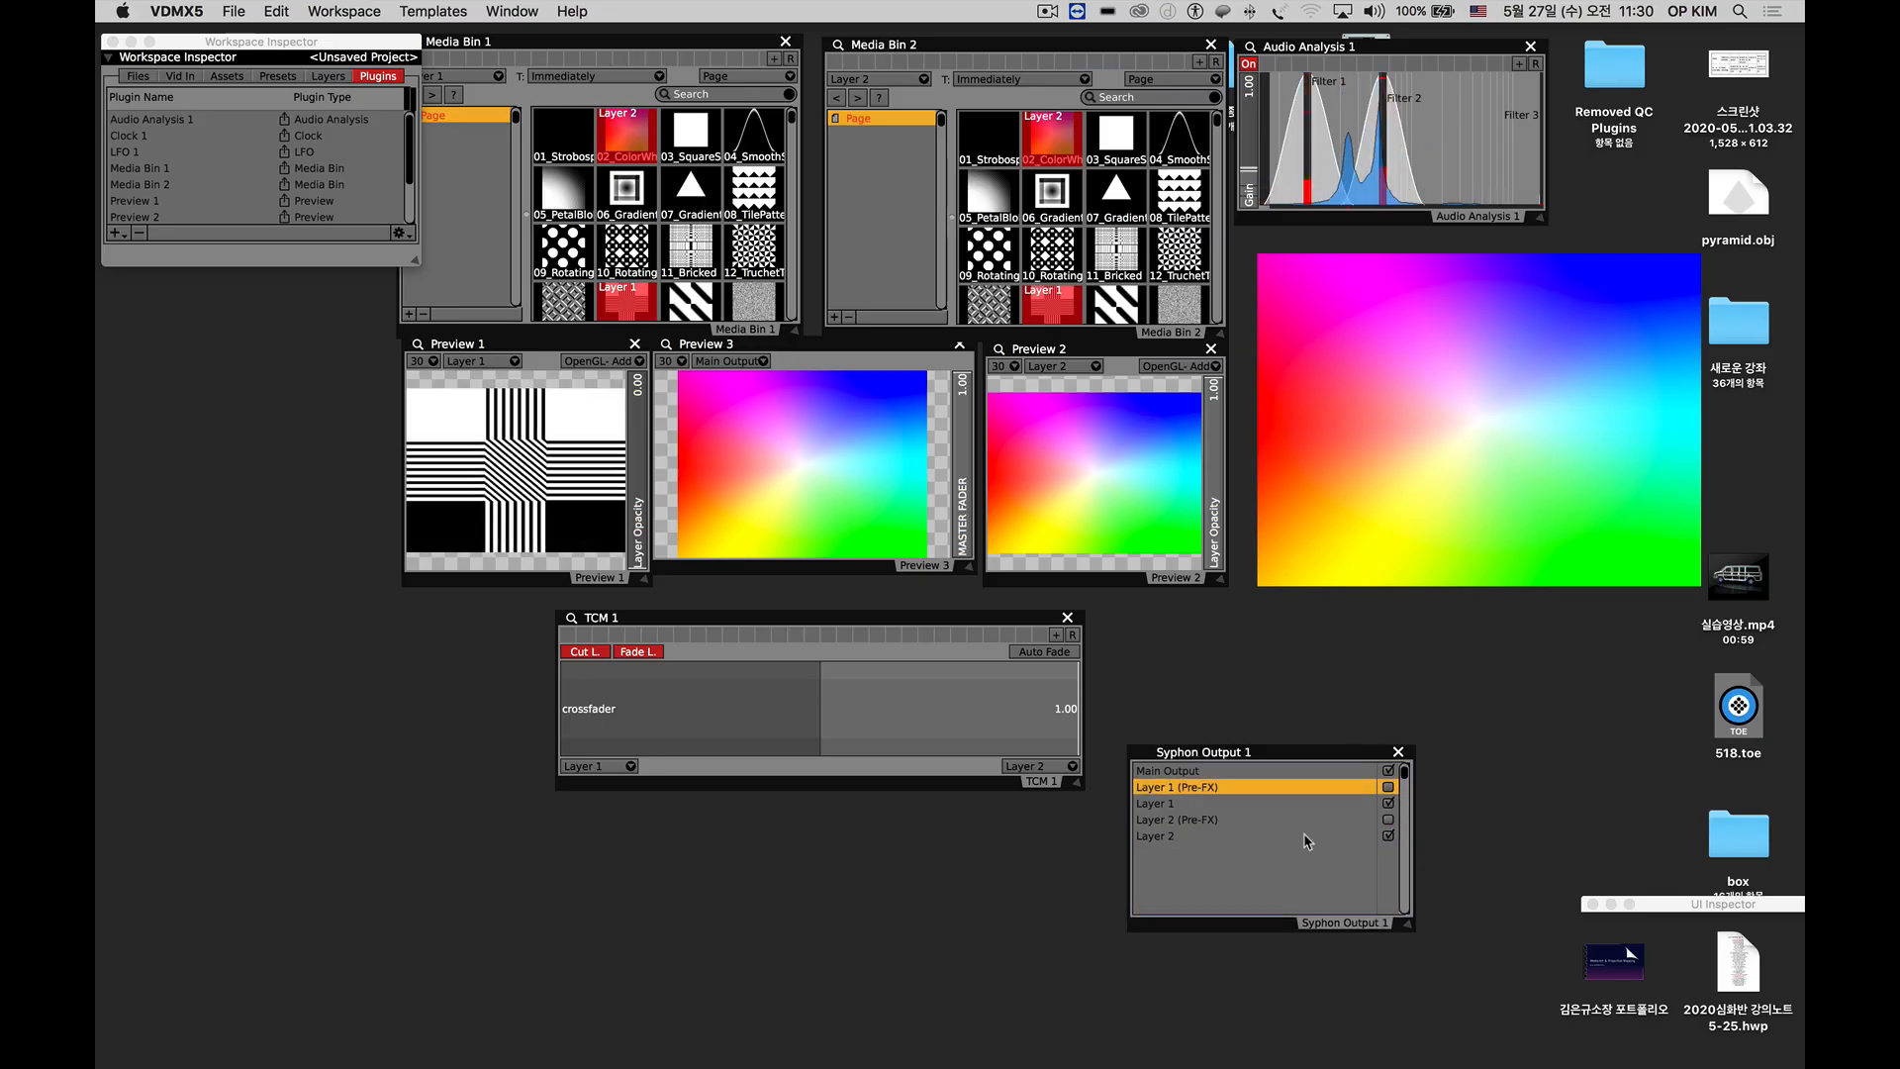
click(1177, 821)
click(1187, 788)
click(1187, 821)
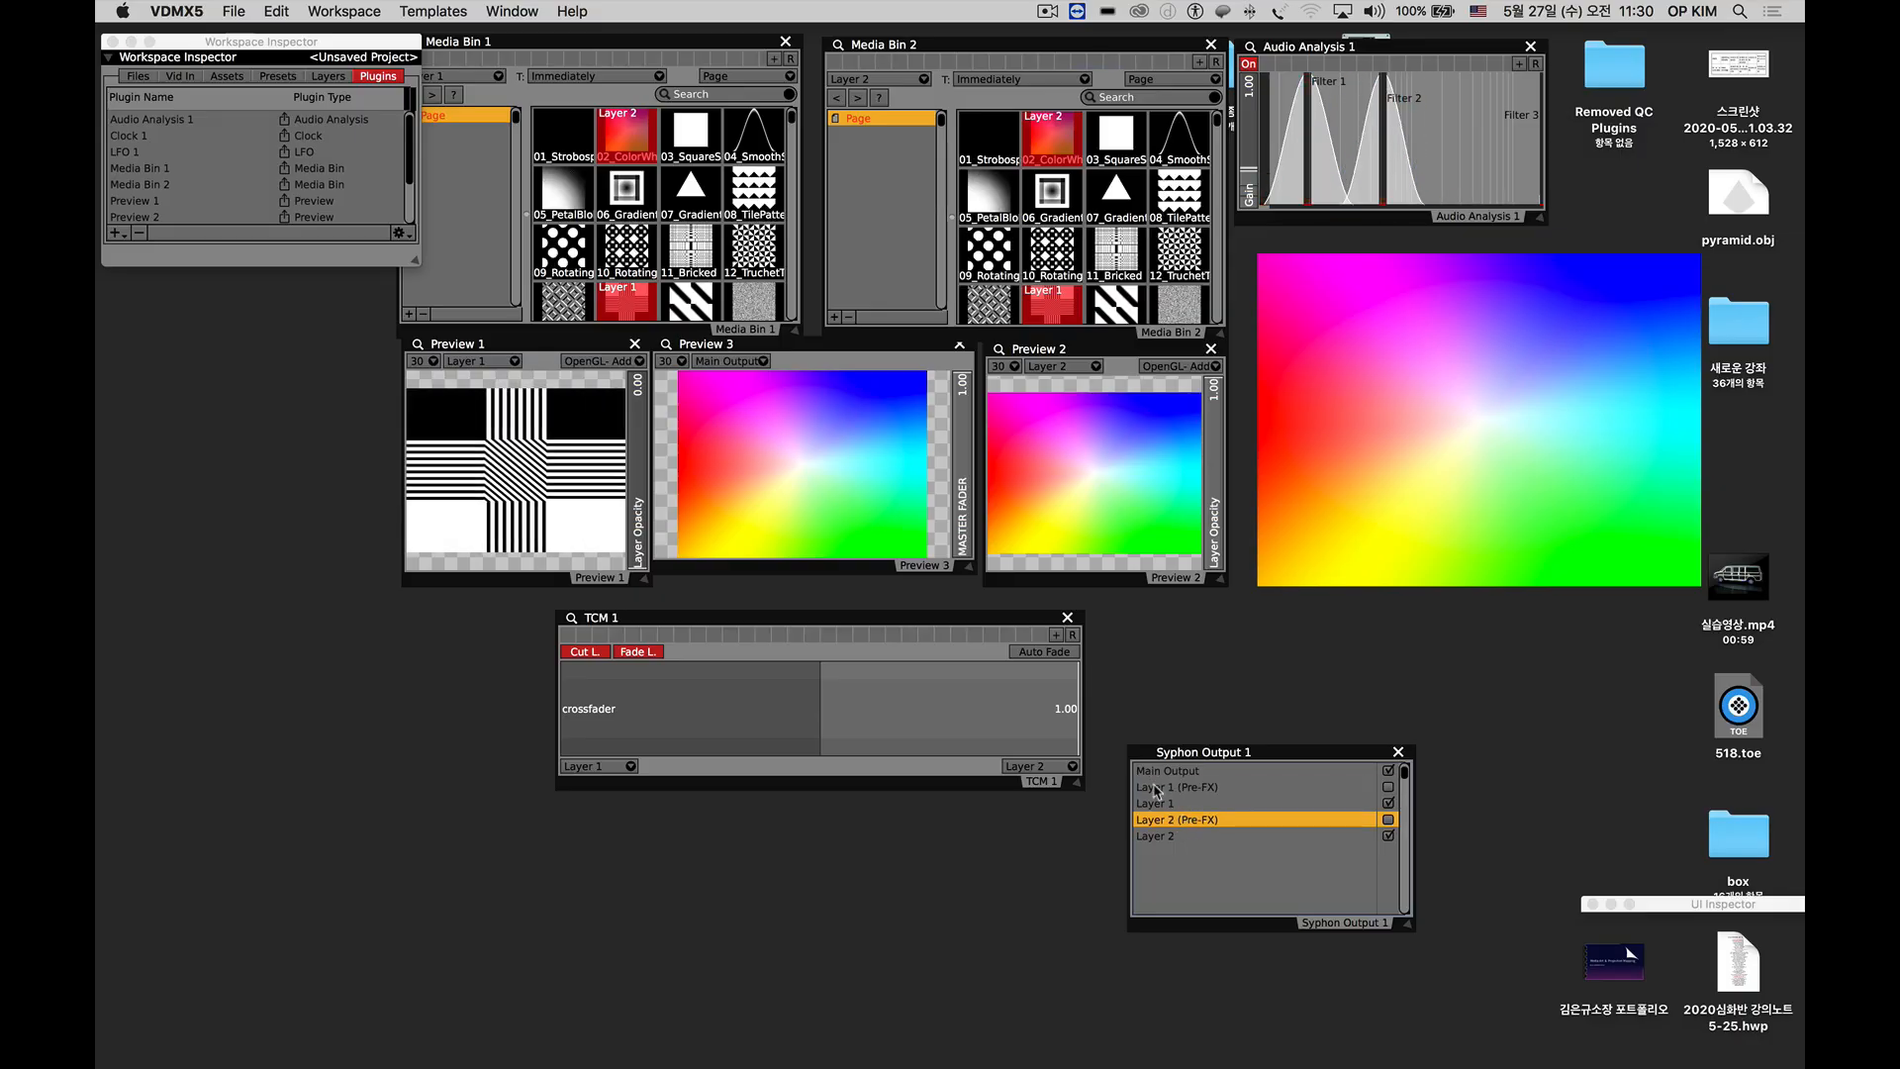
click(1158, 789)
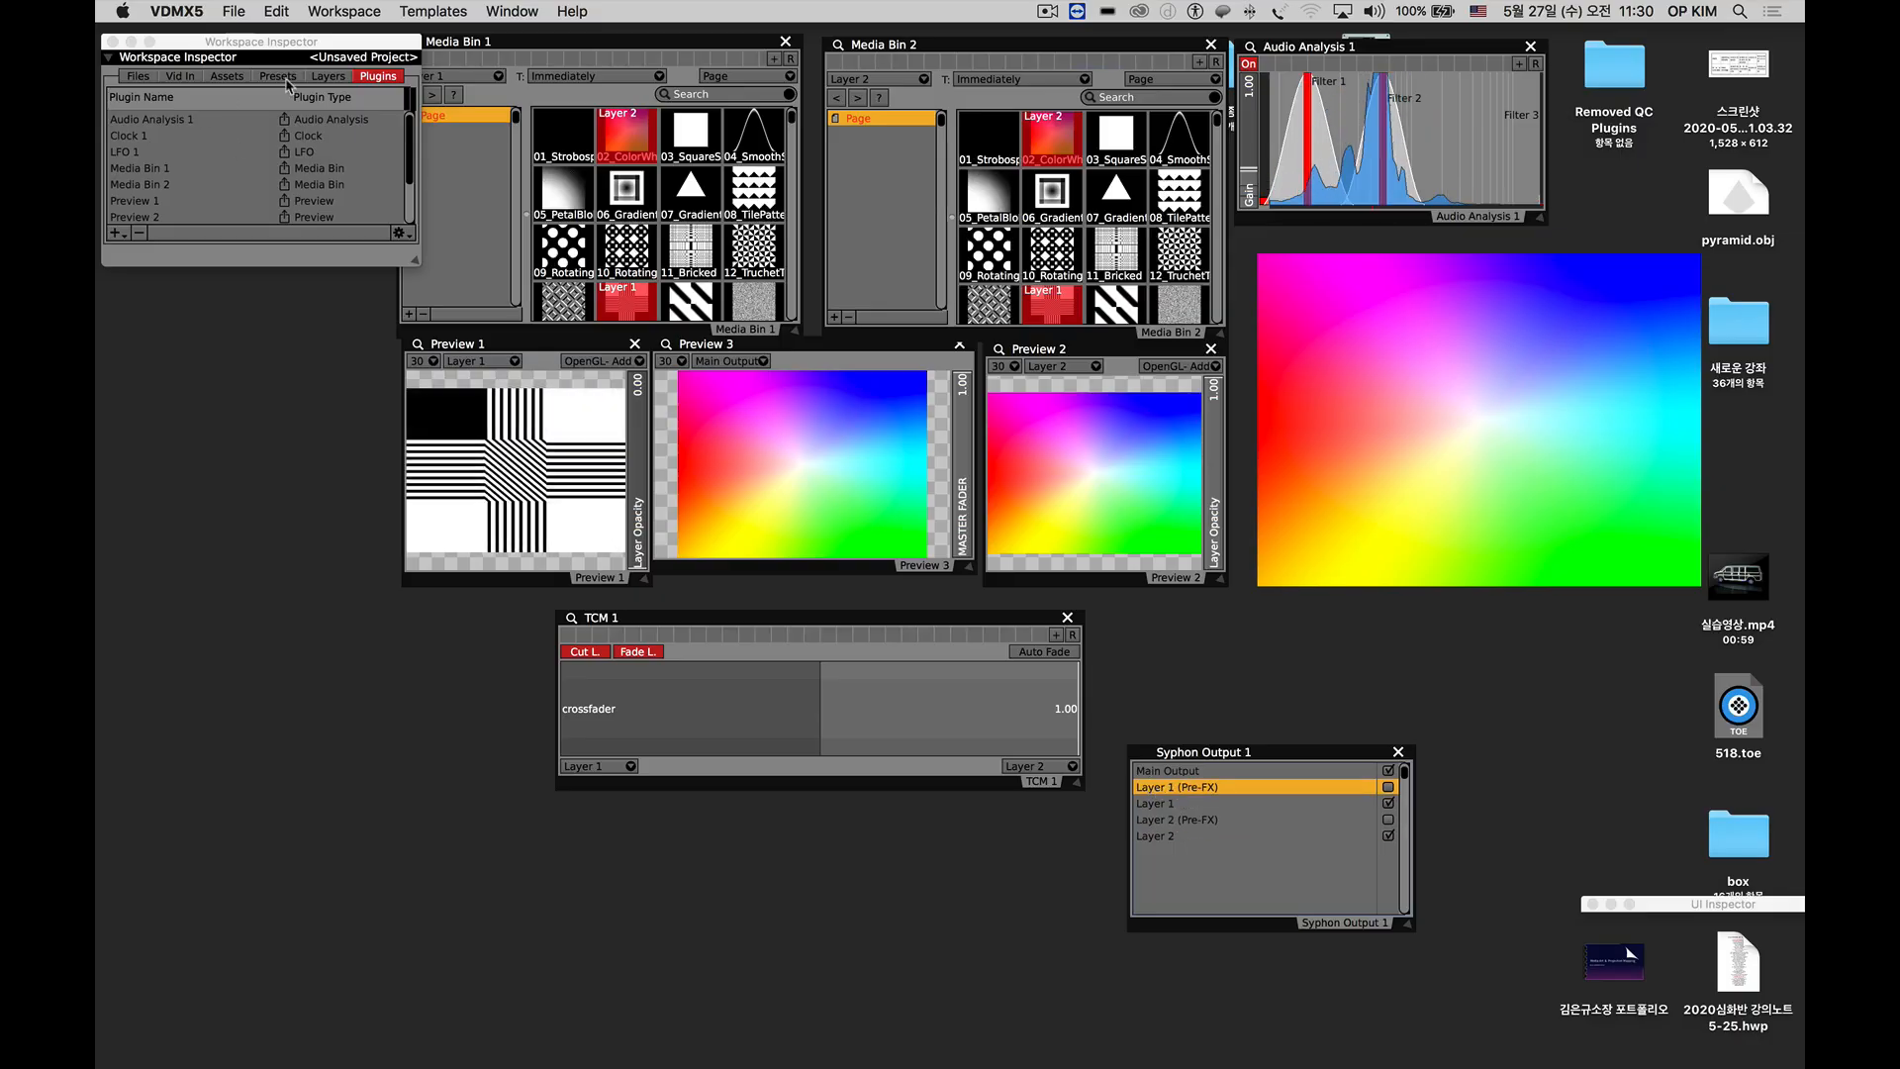
Load the 10_Rotating clip on Layer 1 and add the Comic Effect to the layer's FX.
click(327, 76)
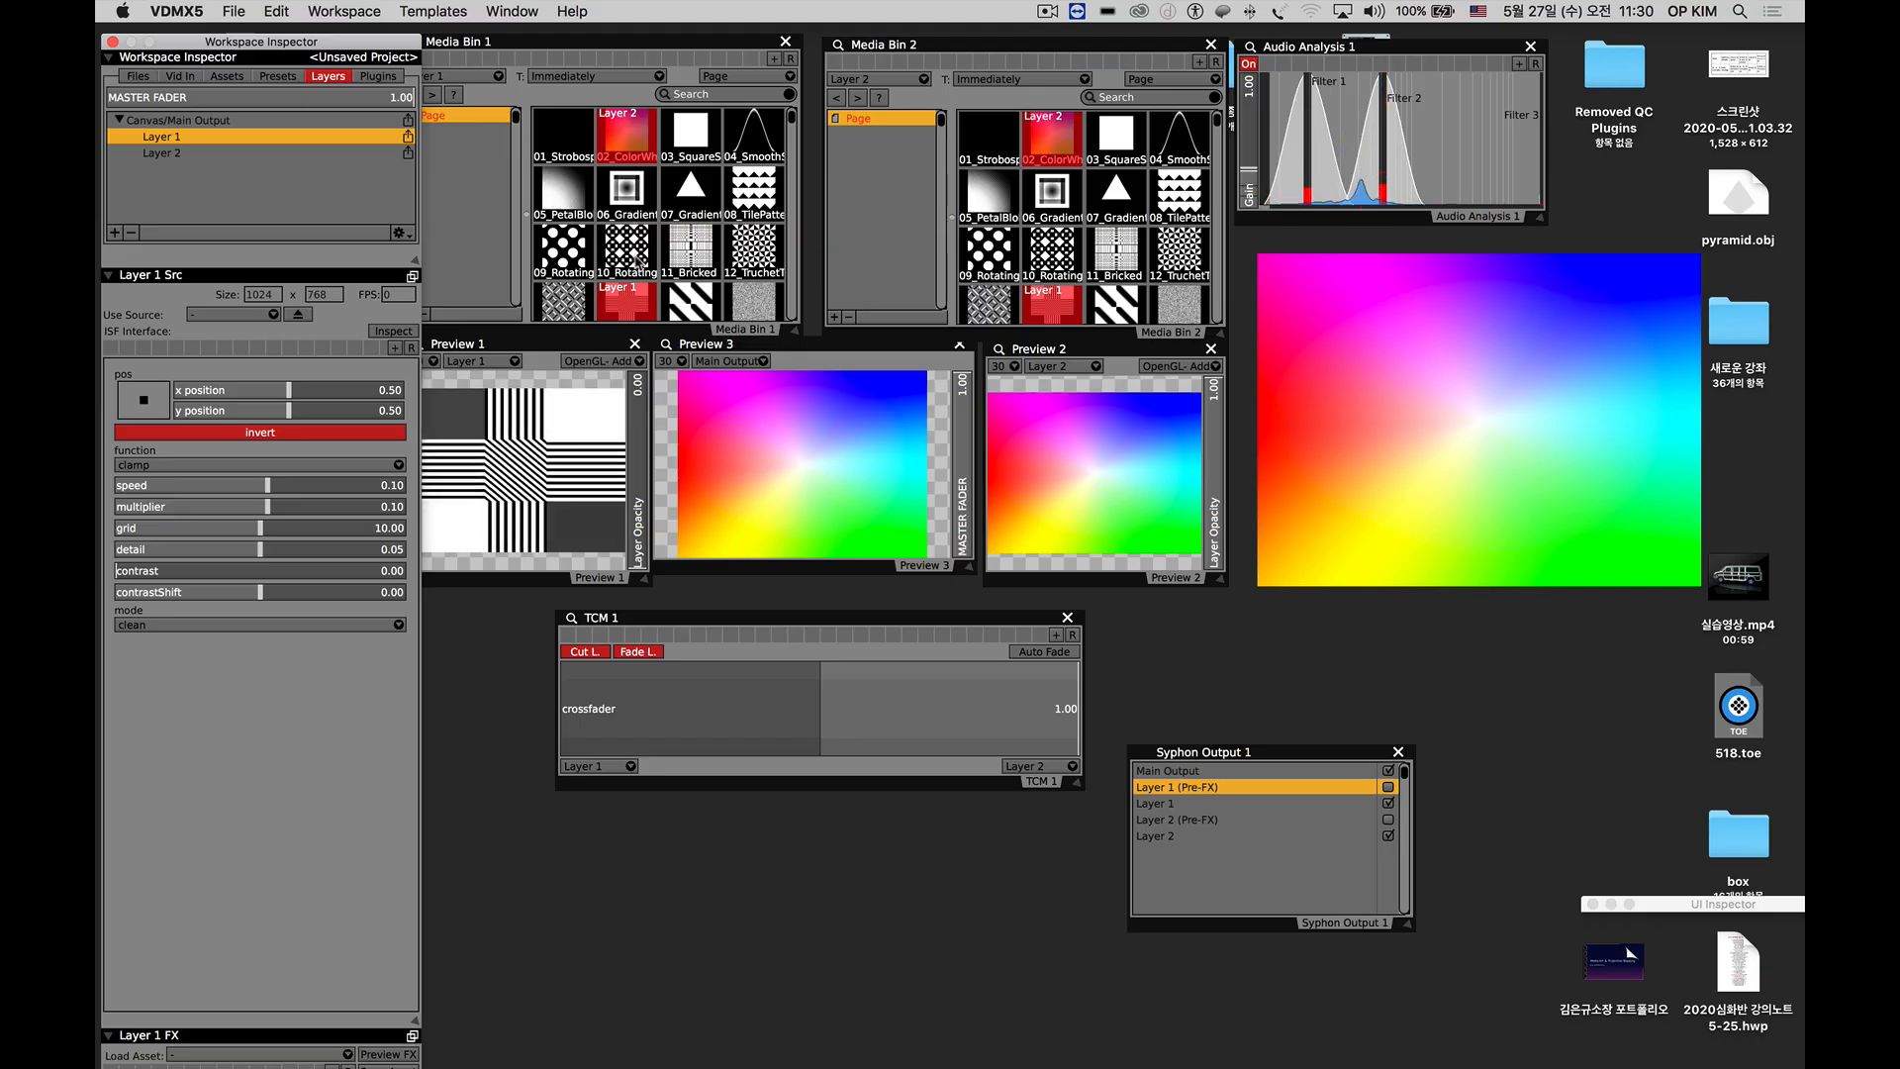
click(627, 249)
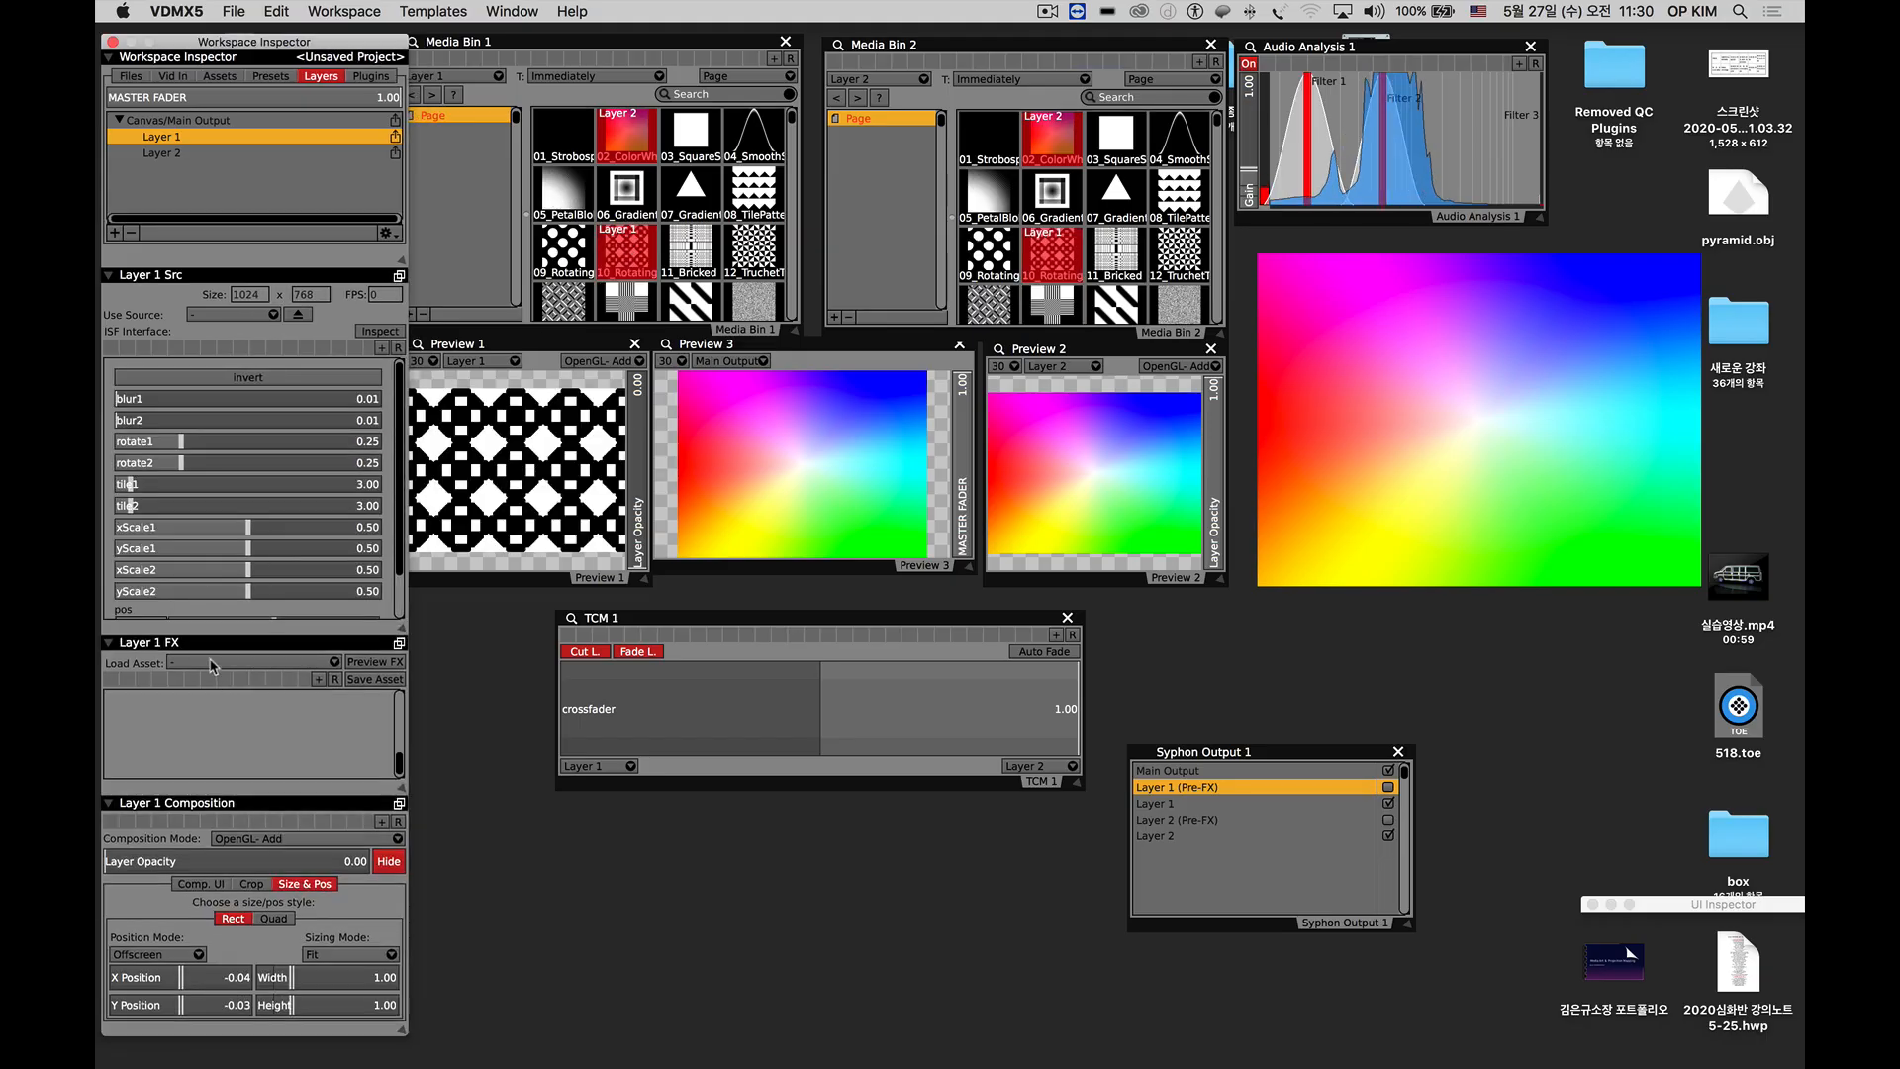
click(213, 665)
mouse_move(327, 893)
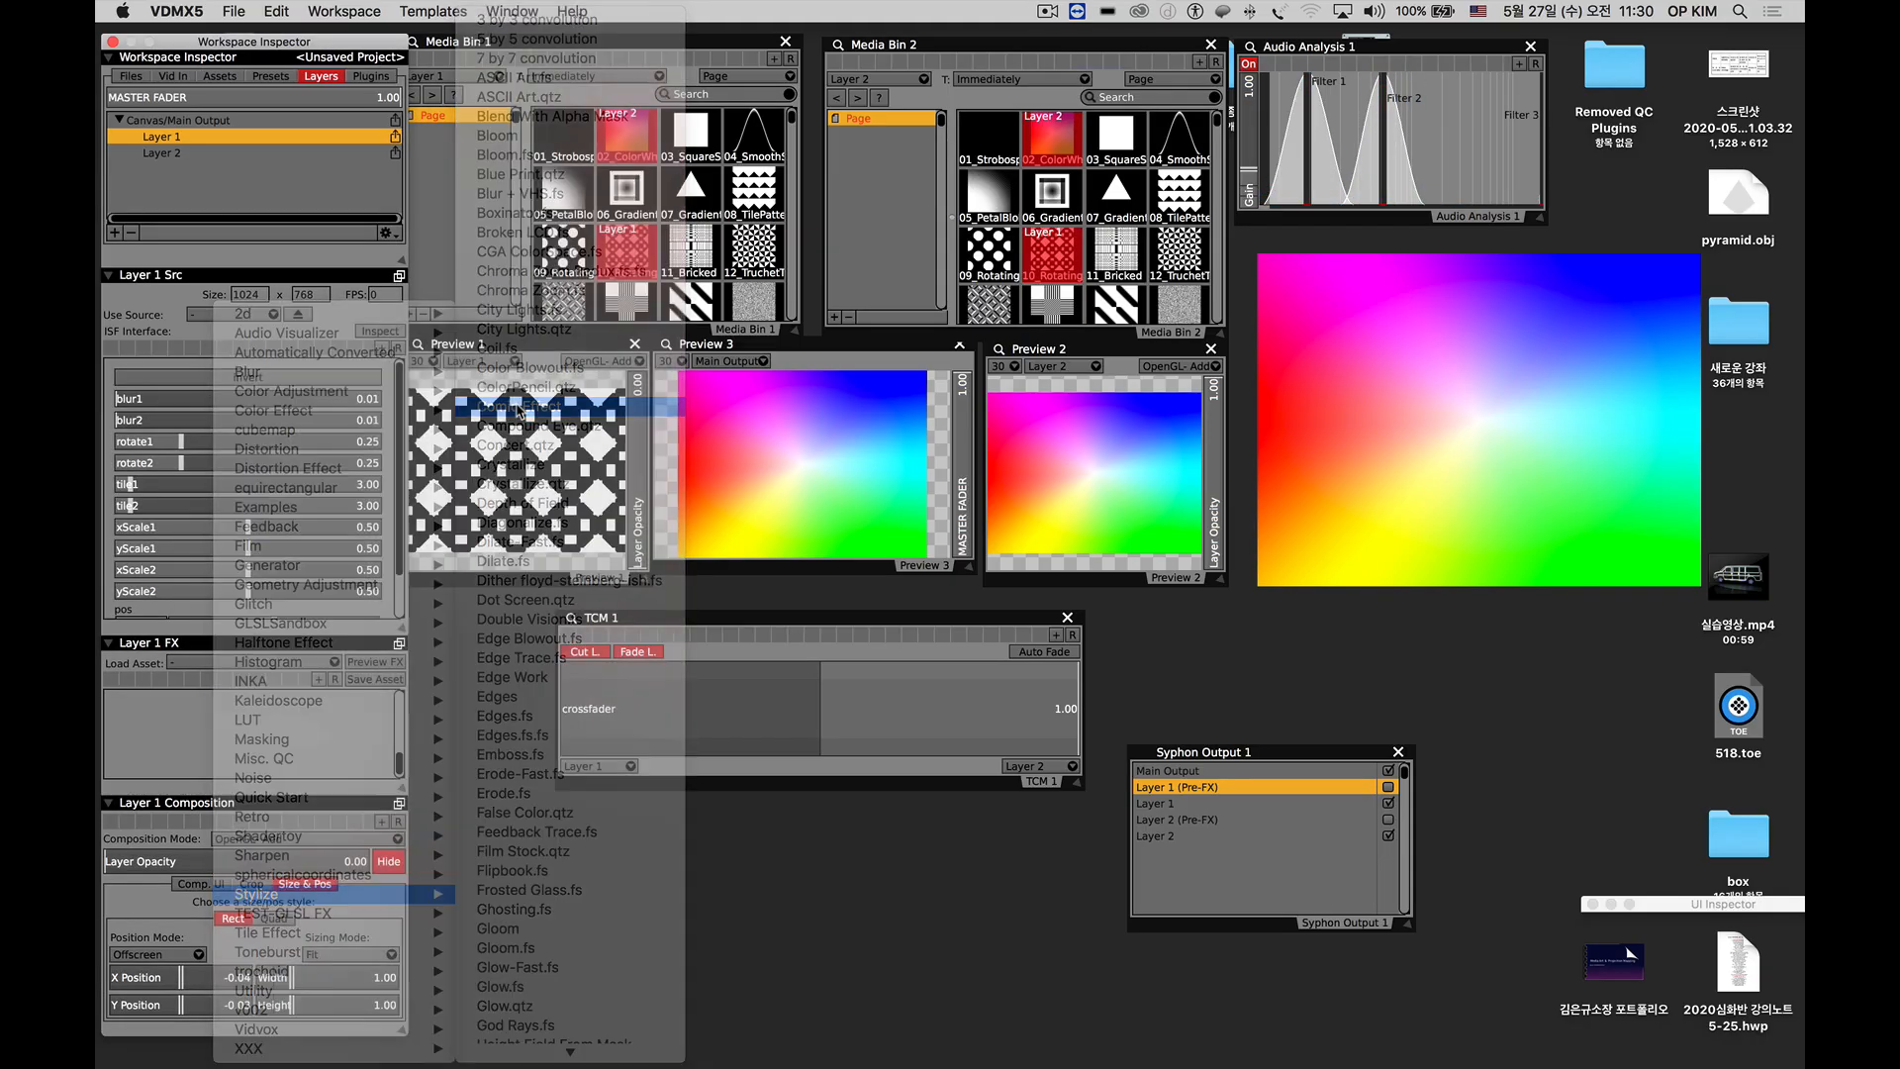
click(518, 406)
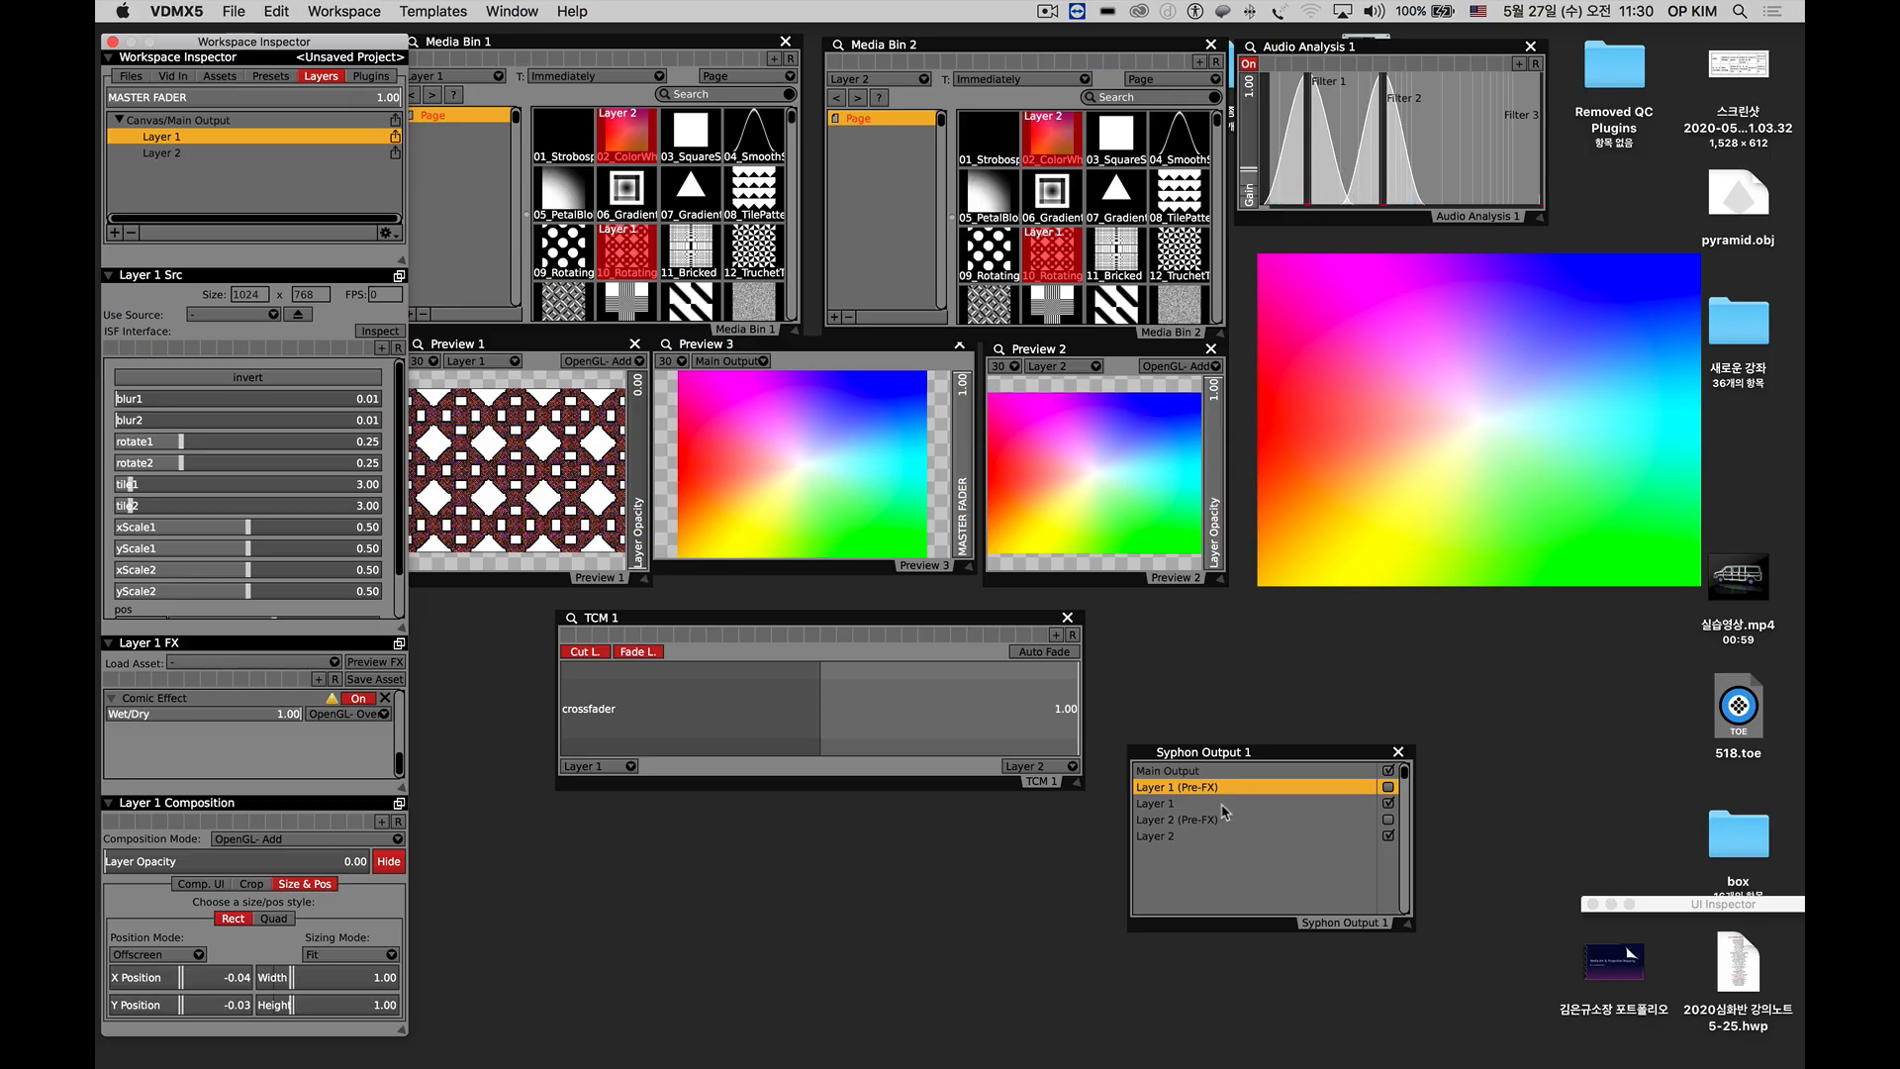
Go through the Layer 1, Layer 2 and Main Output entries in the Syphon output list and toggle sharing of Main Output.
click(1145, 805)
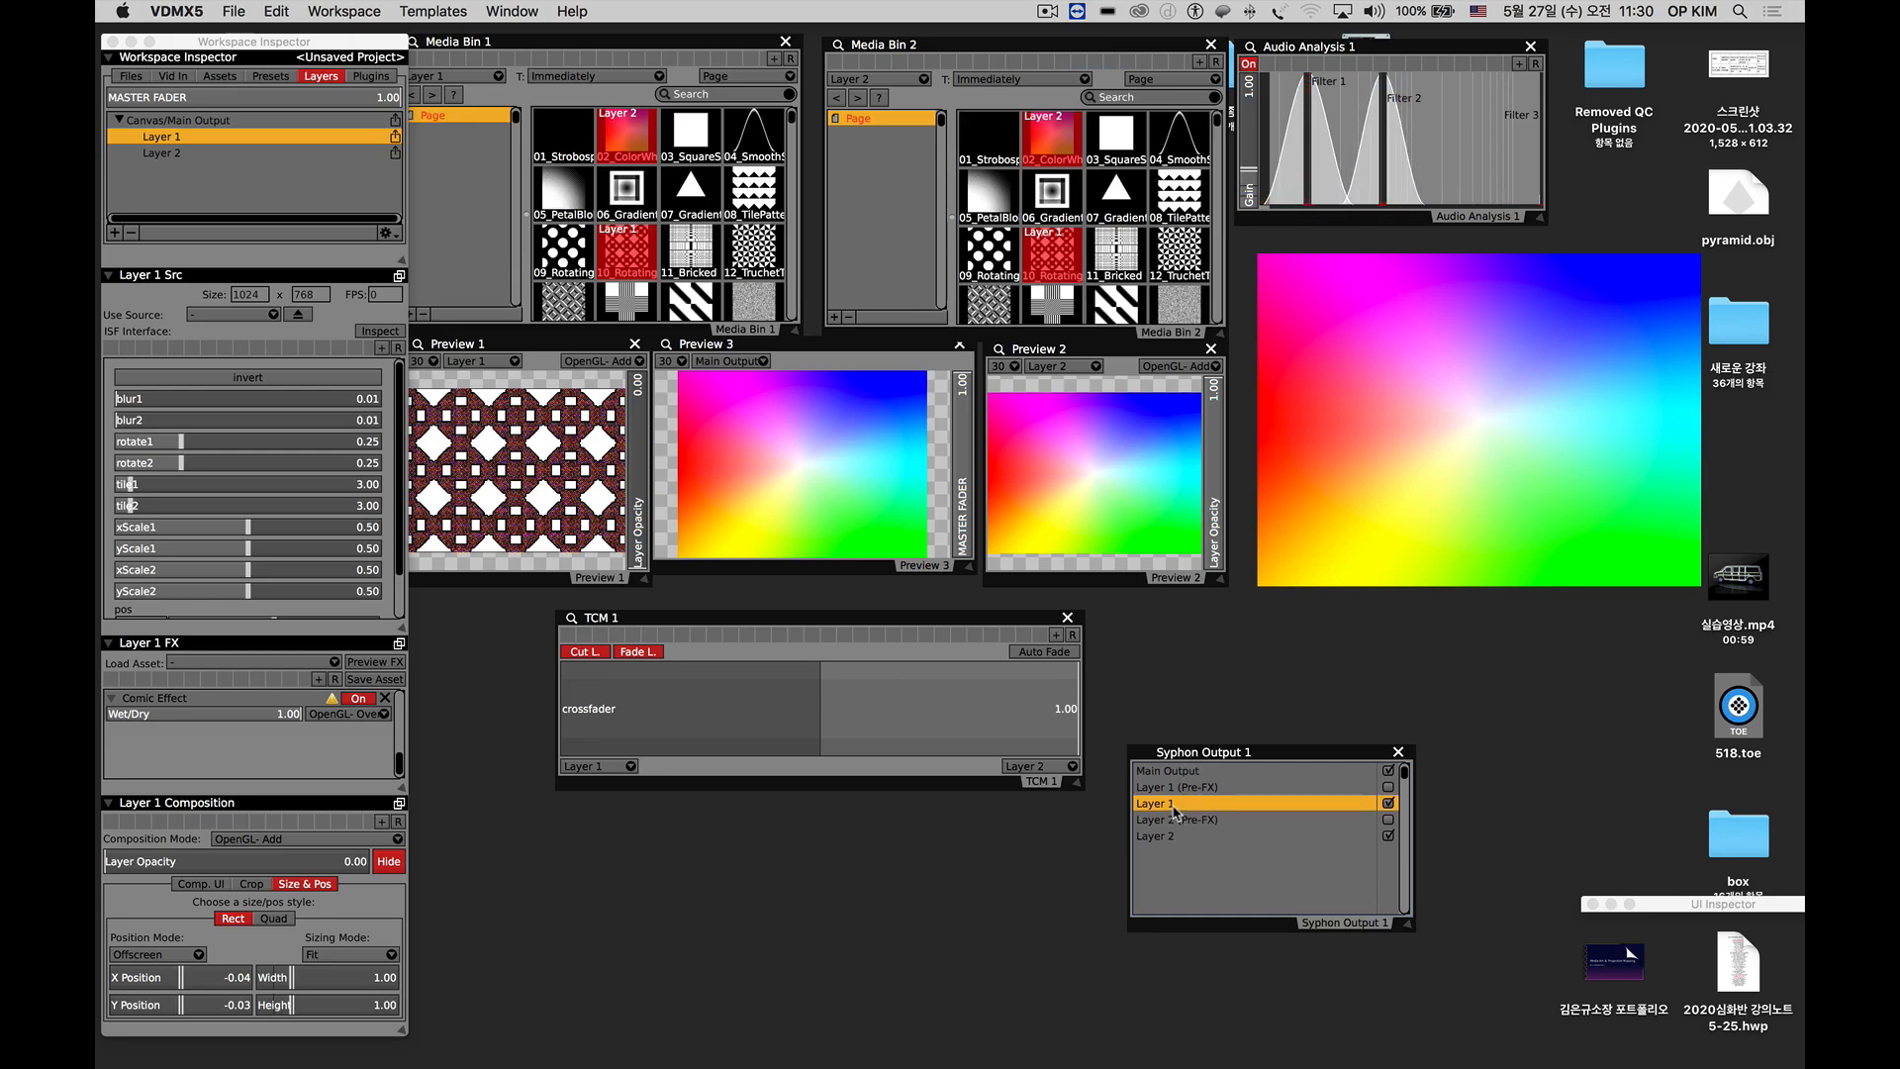
click(1177, 837)
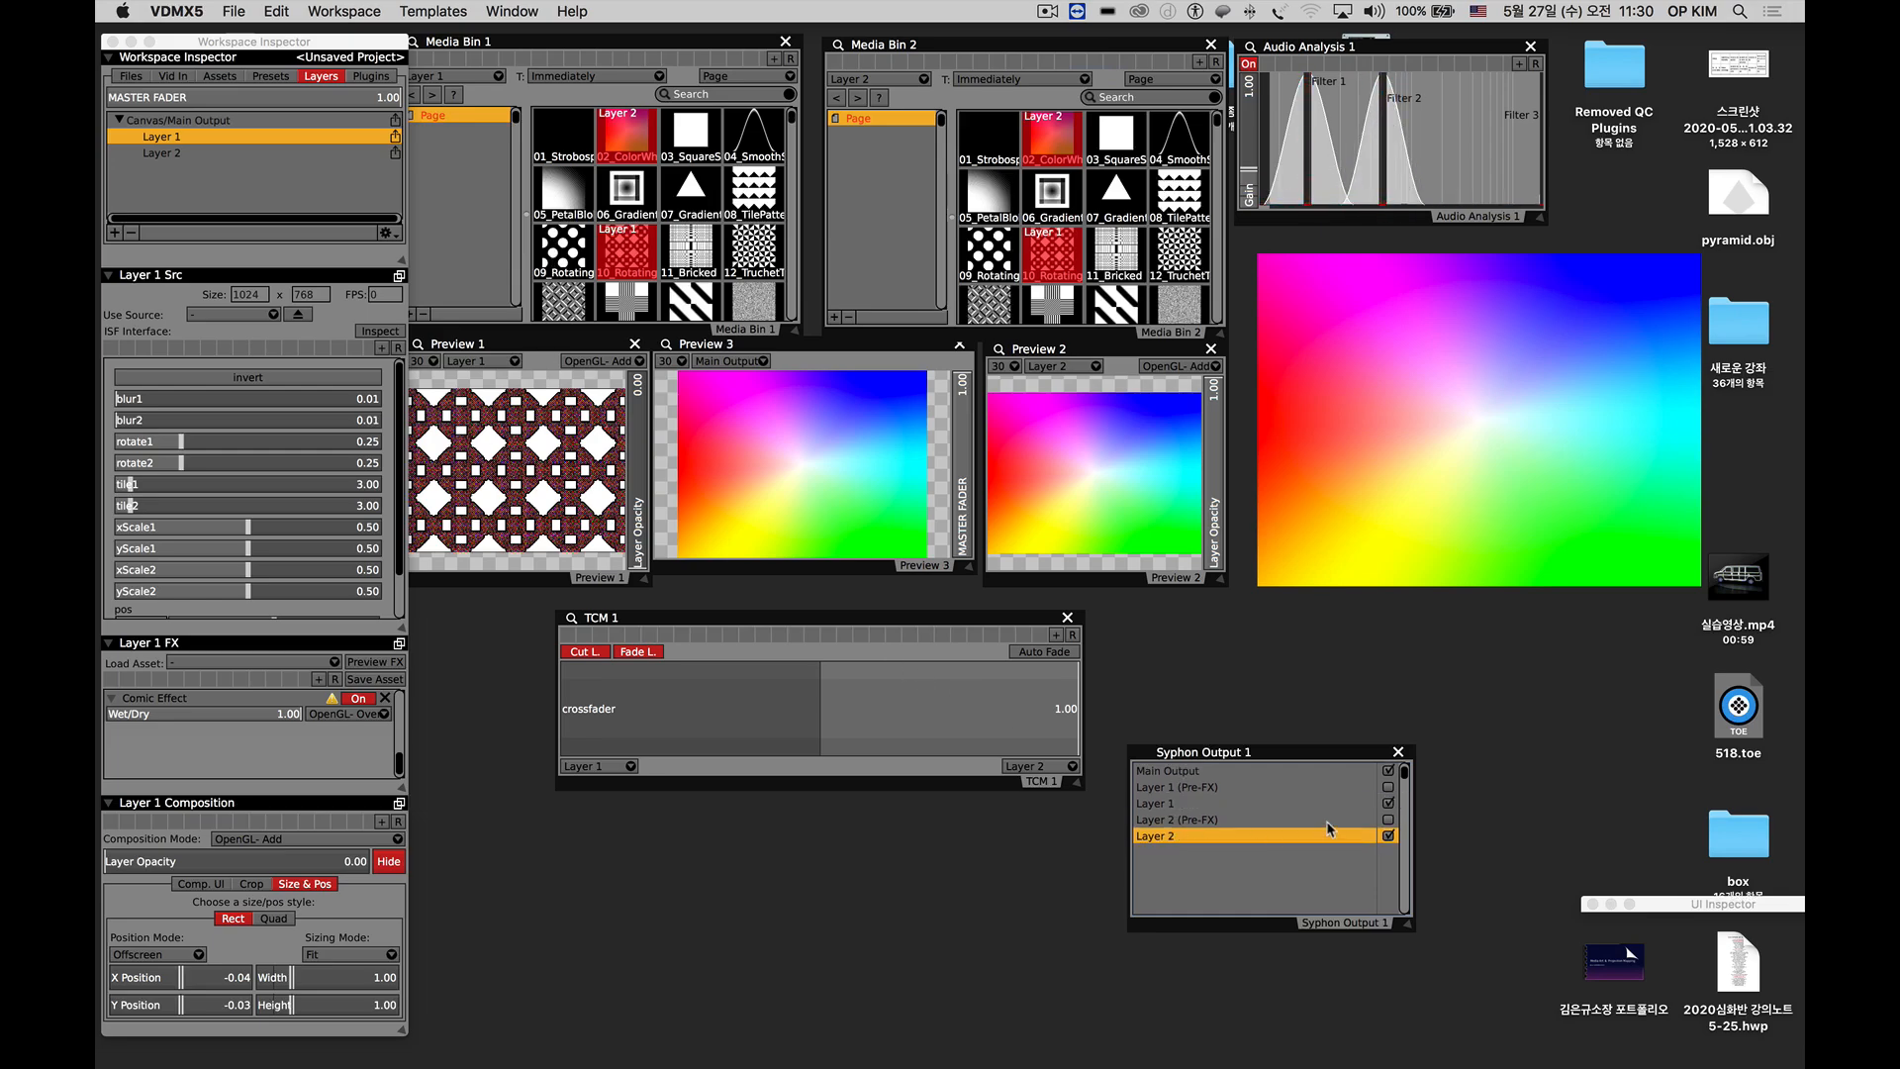
click(1175, 773)
click(1173, 804)
click(1172, 836)
click(1162, 773)
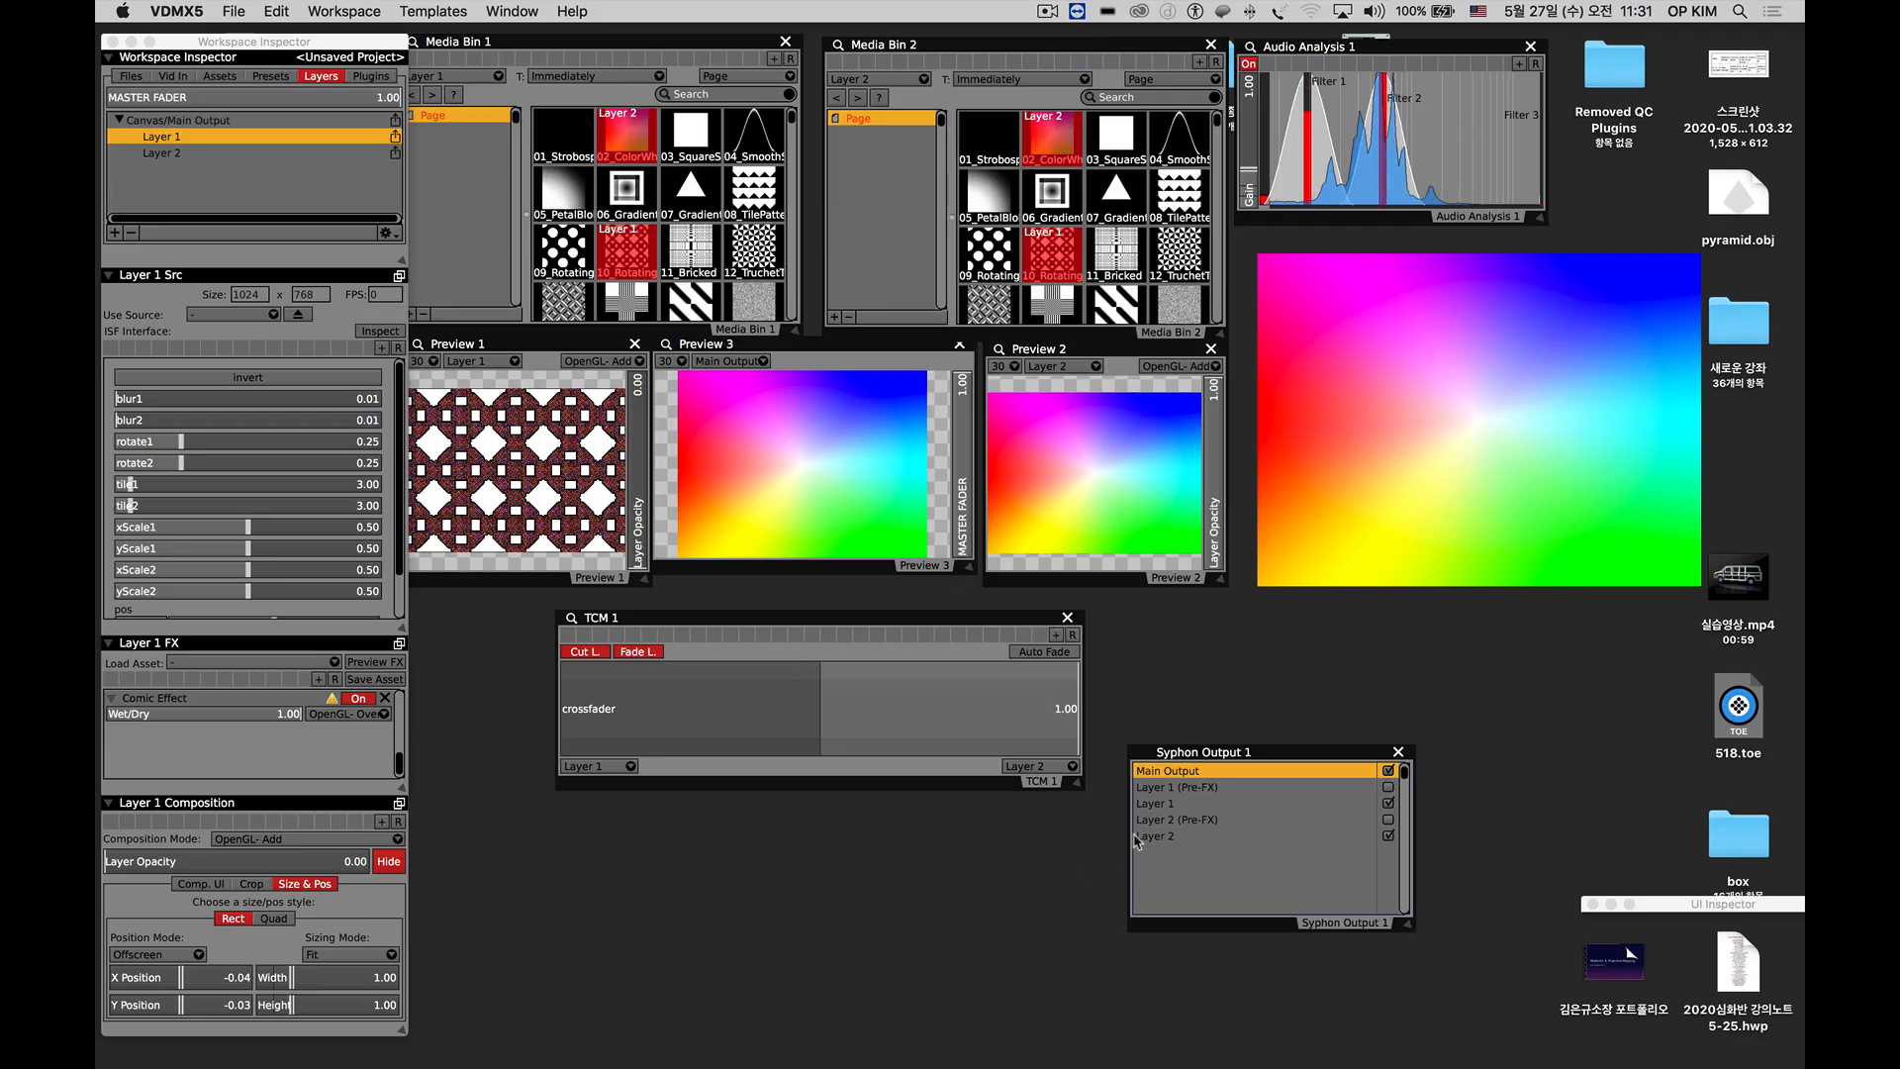
click(1388, 771)
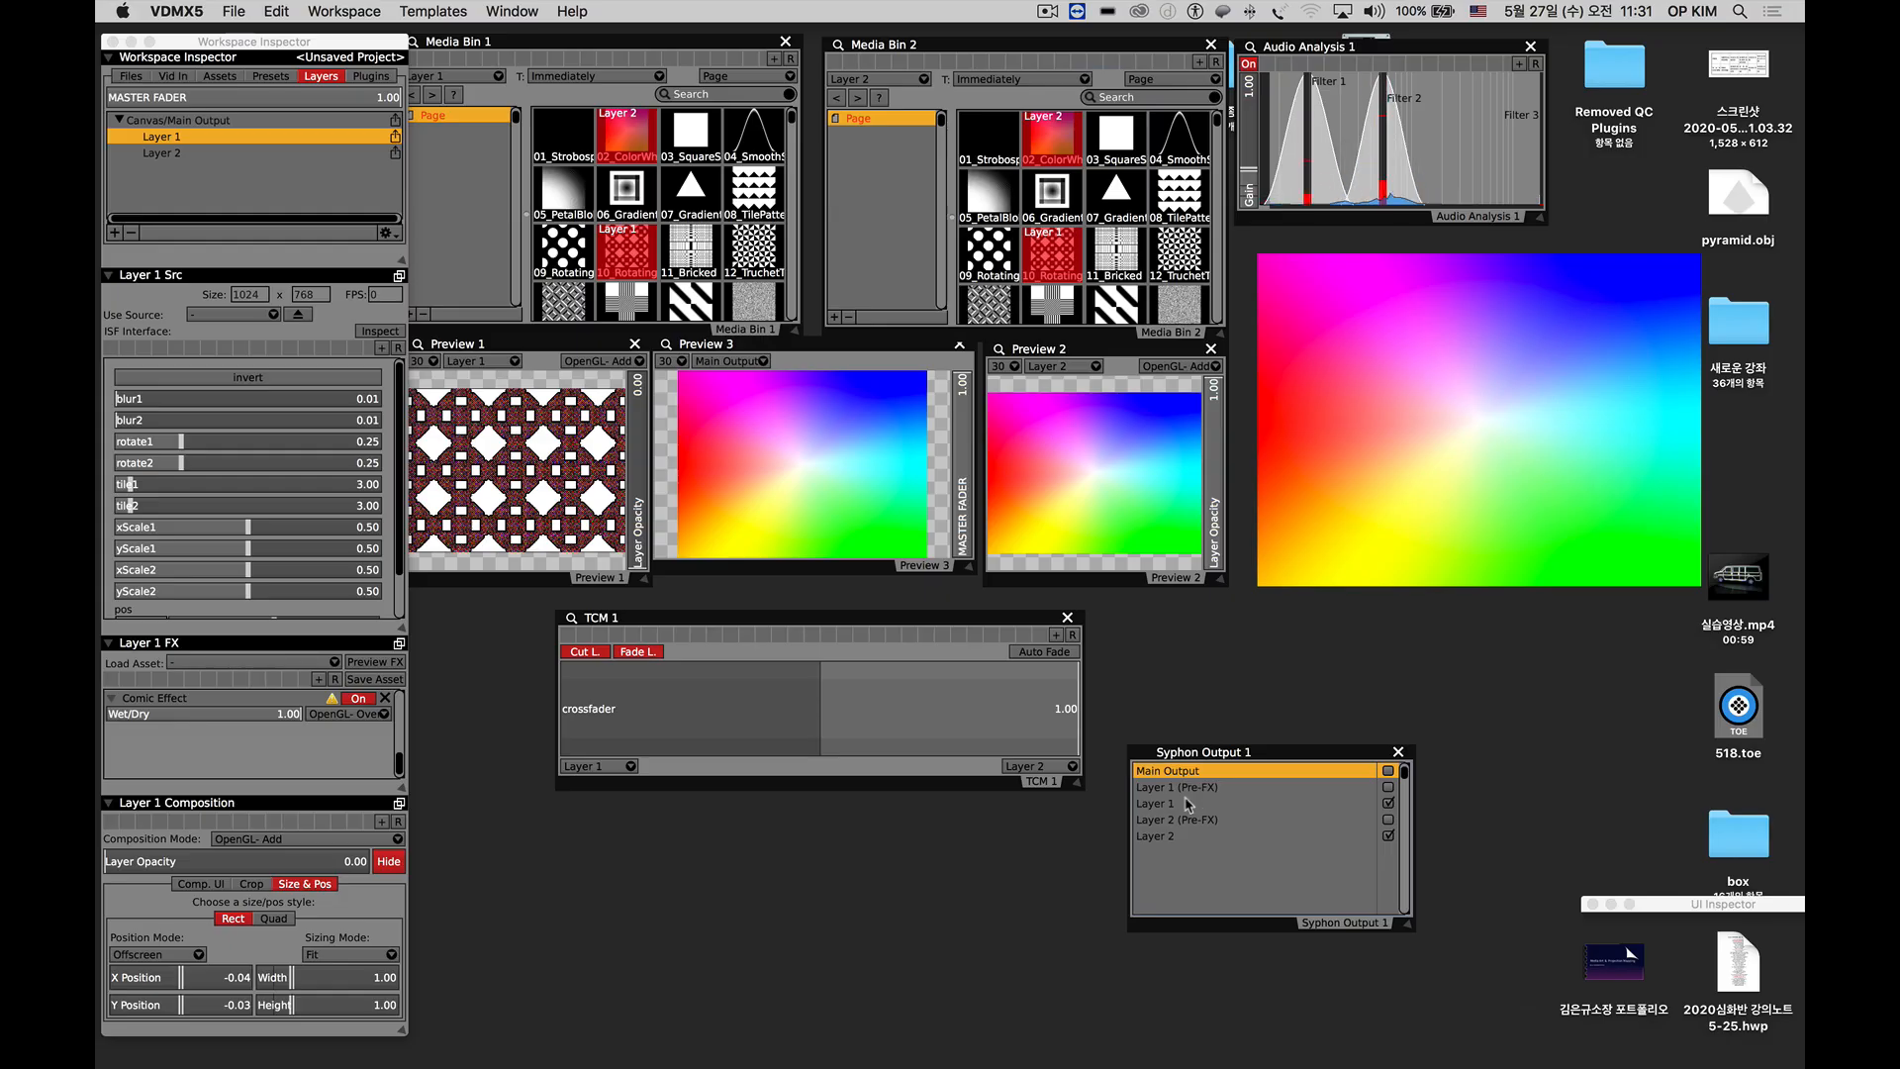
Find Syphon Recorder among the installed applications and launch it.
click(823, 985)
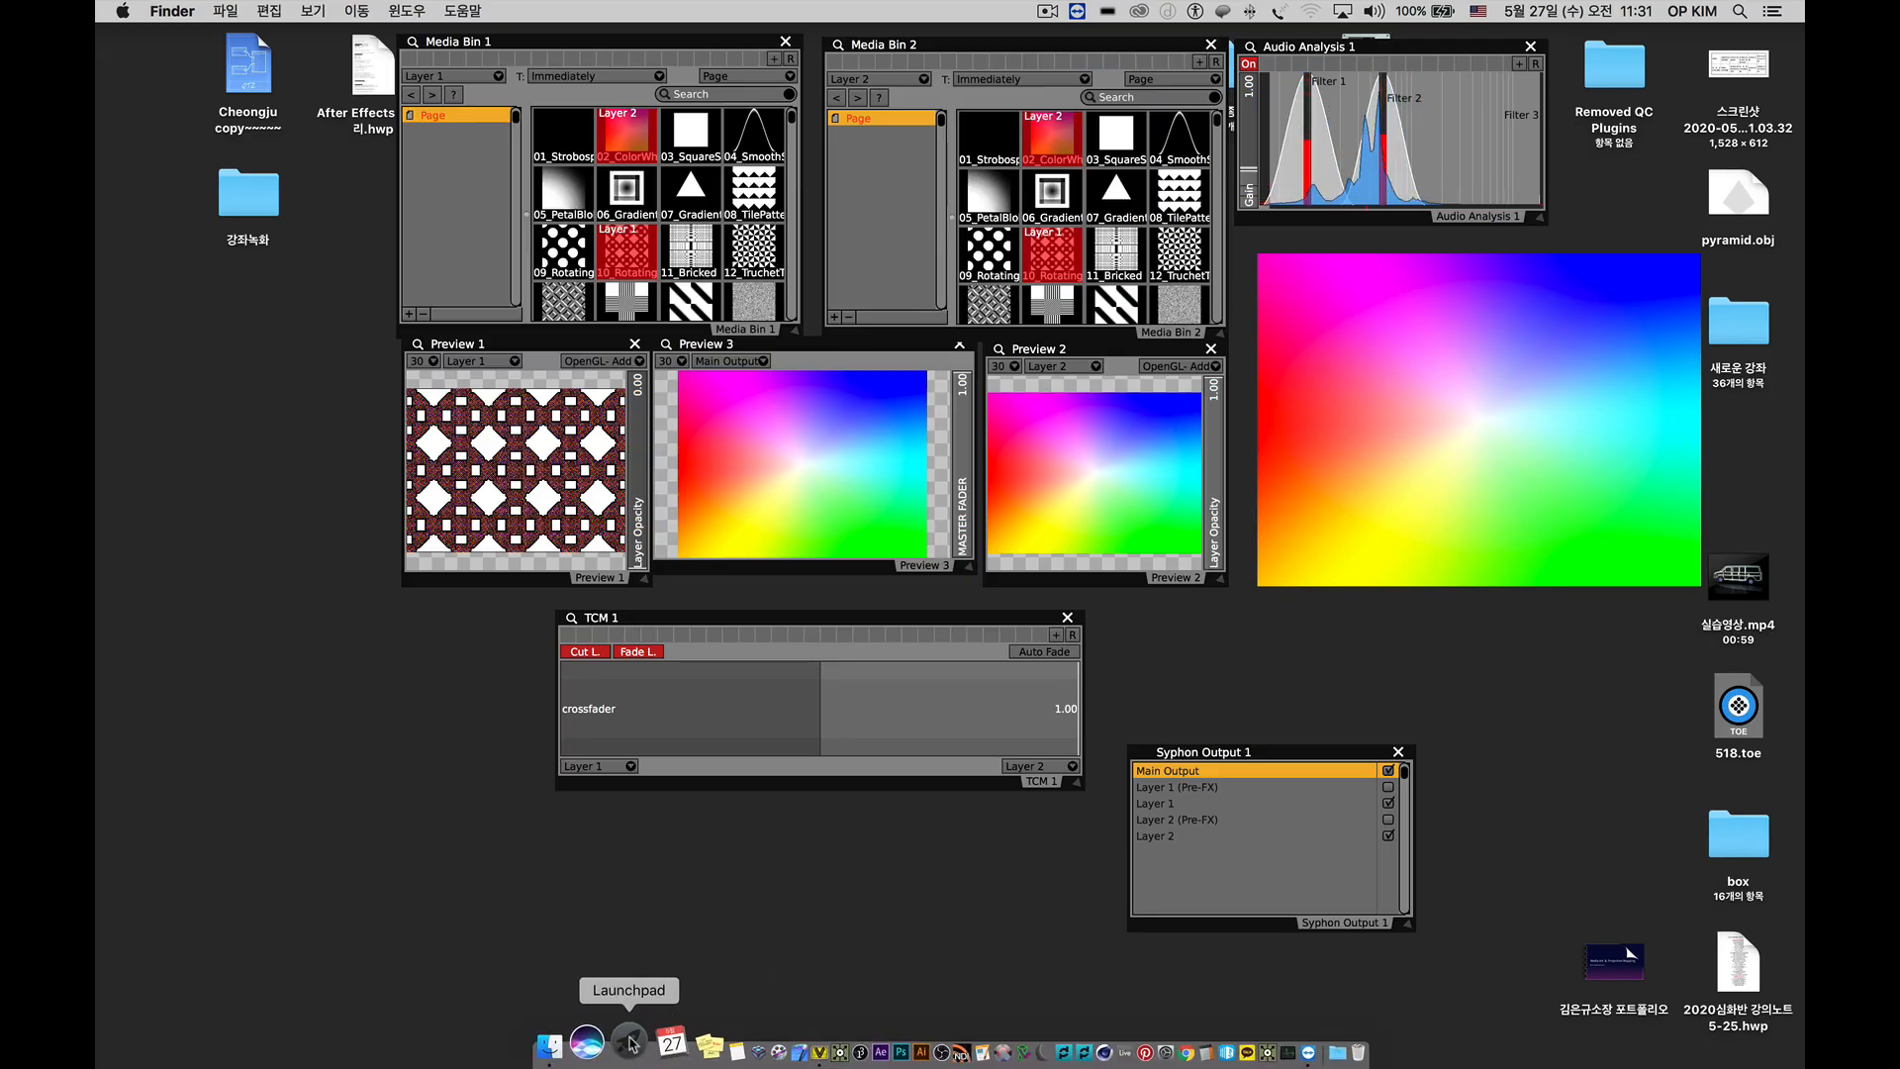
click(630, 1042)
scroll(930, 960, right, 3)
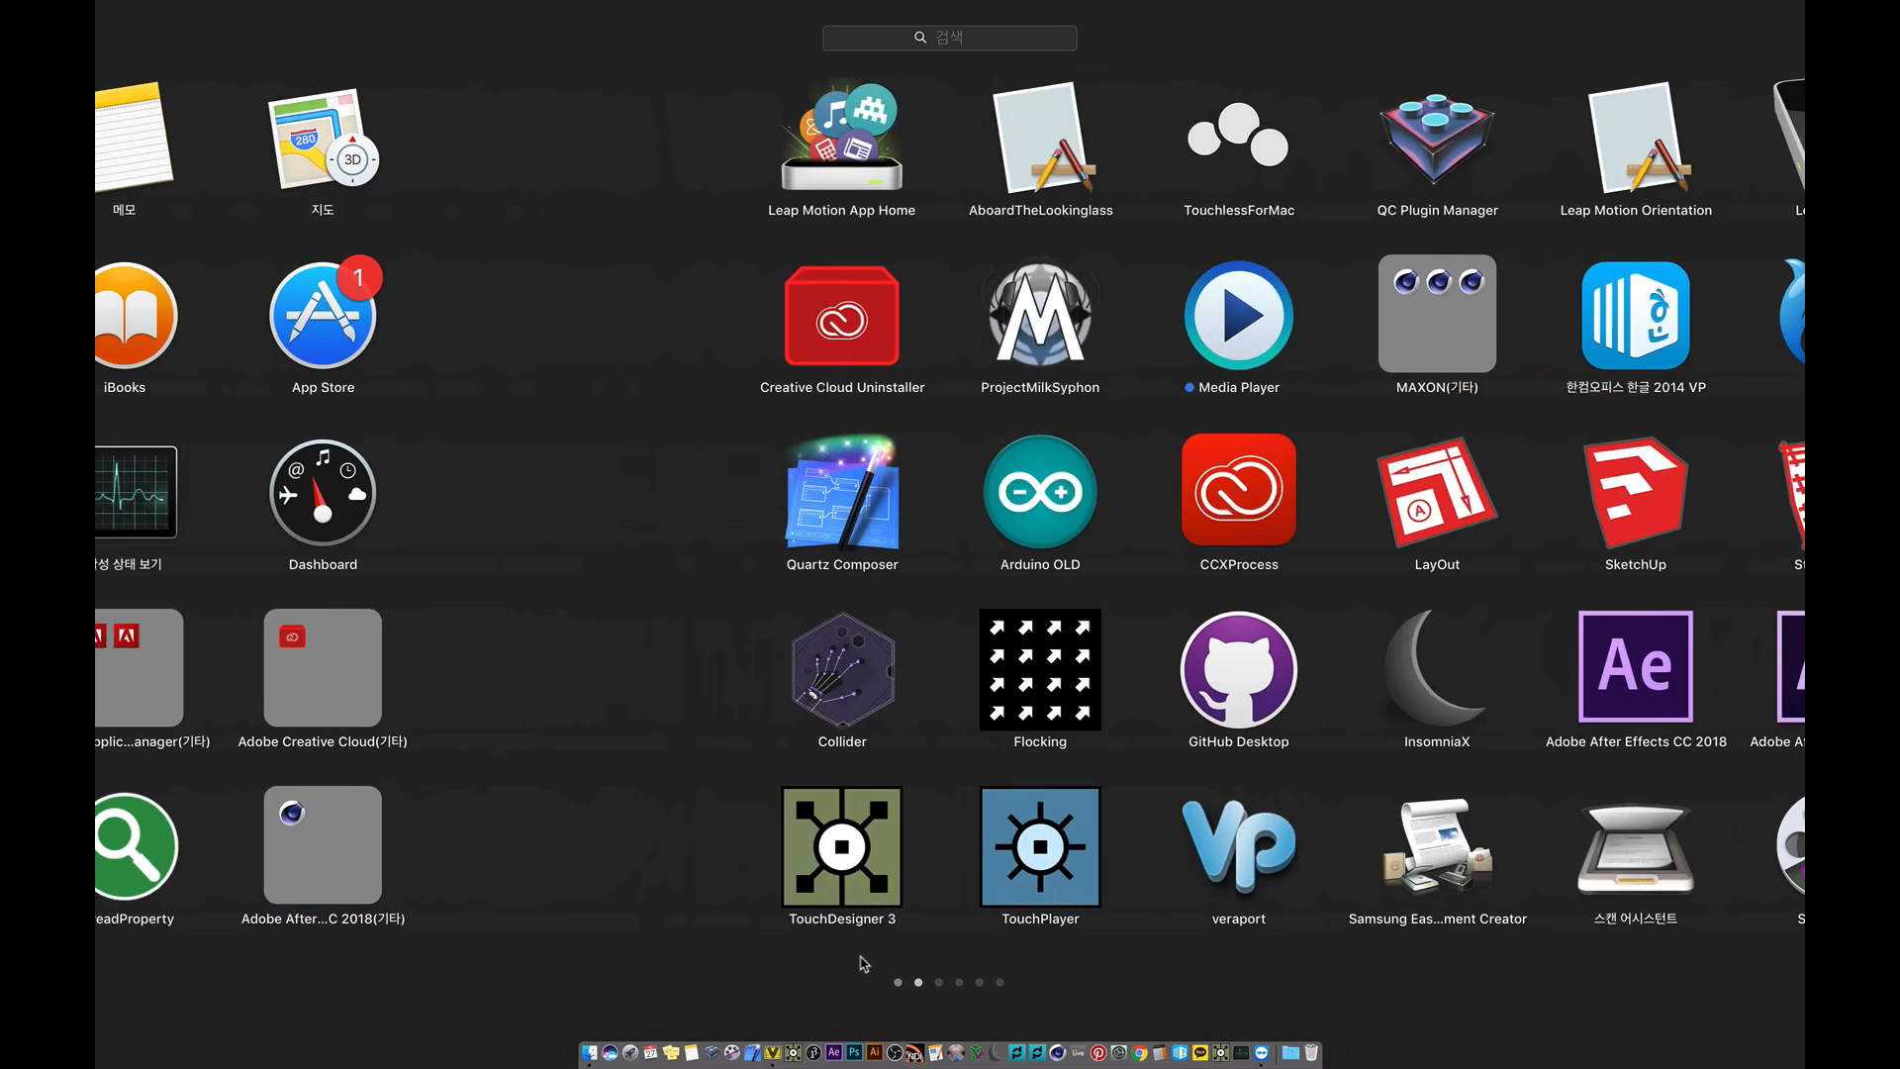
scroll(977, 959, right, 3)
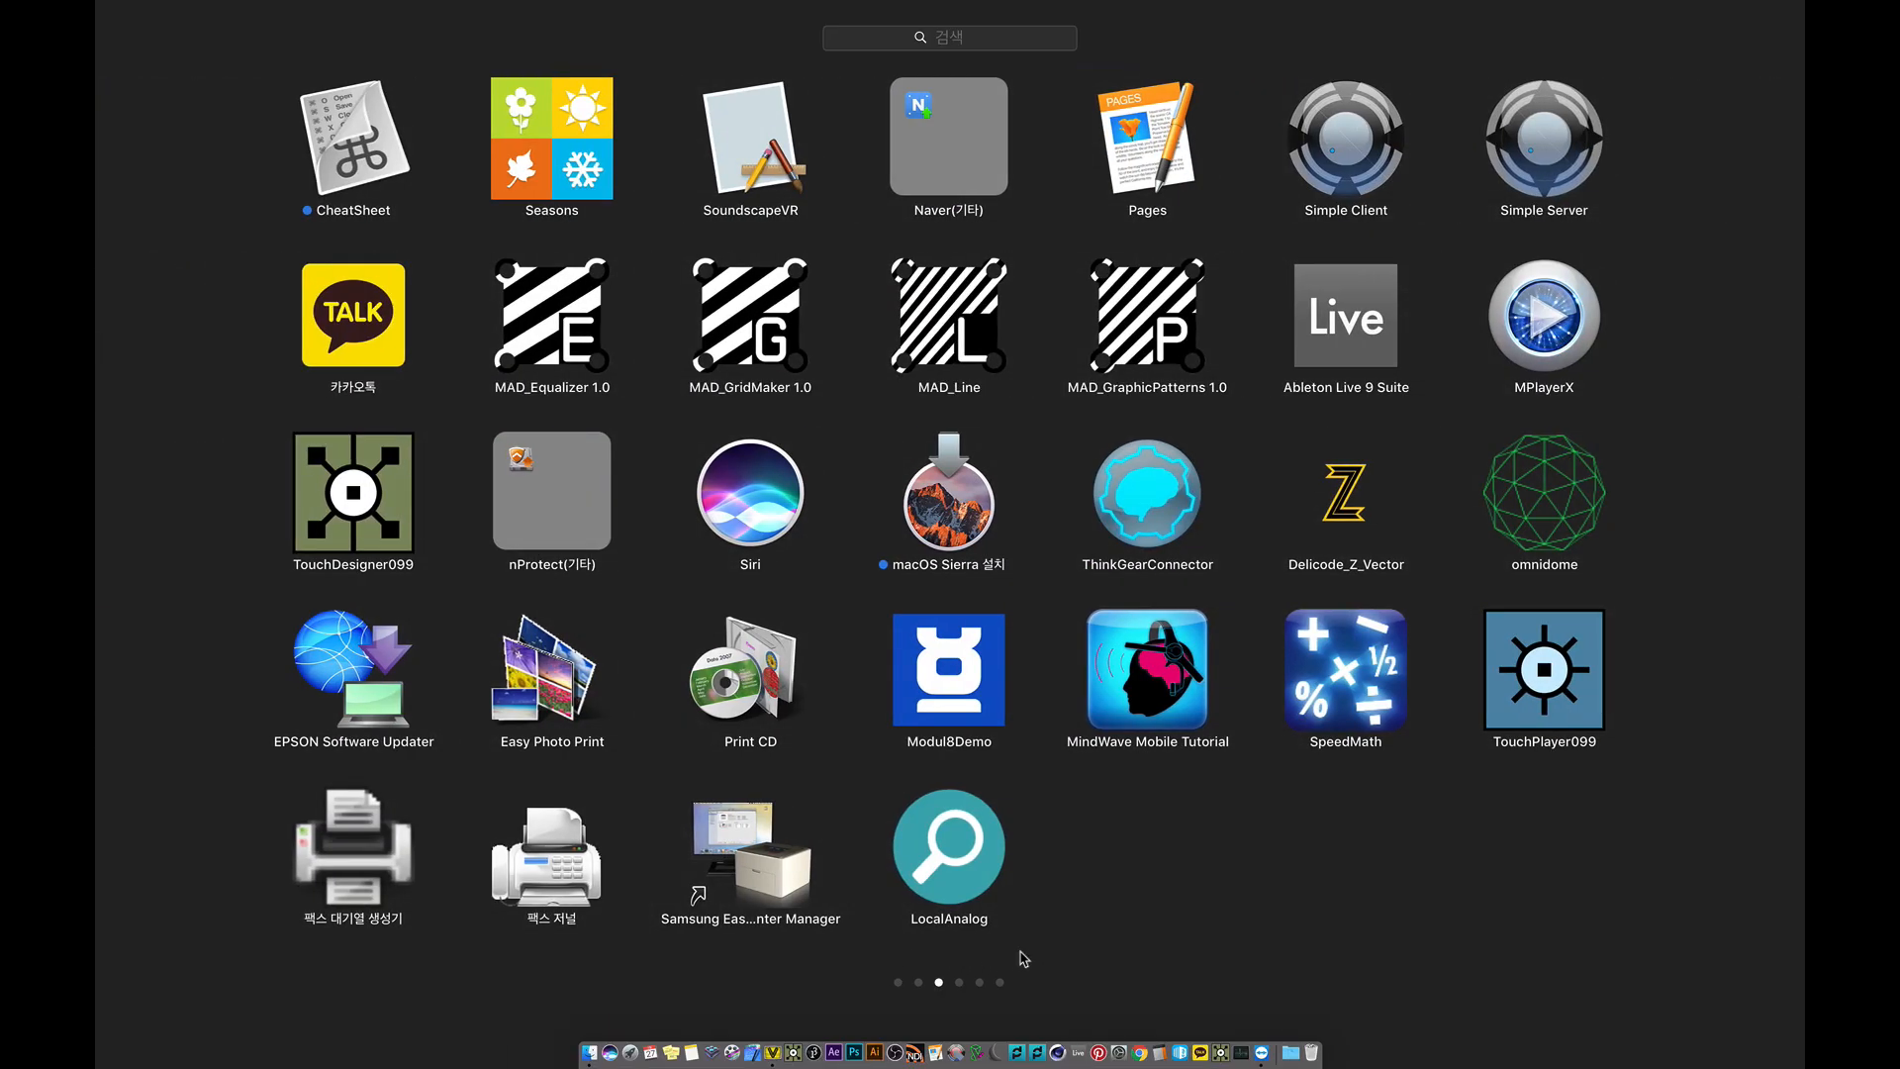
scroll(1023, 958, right, 3)
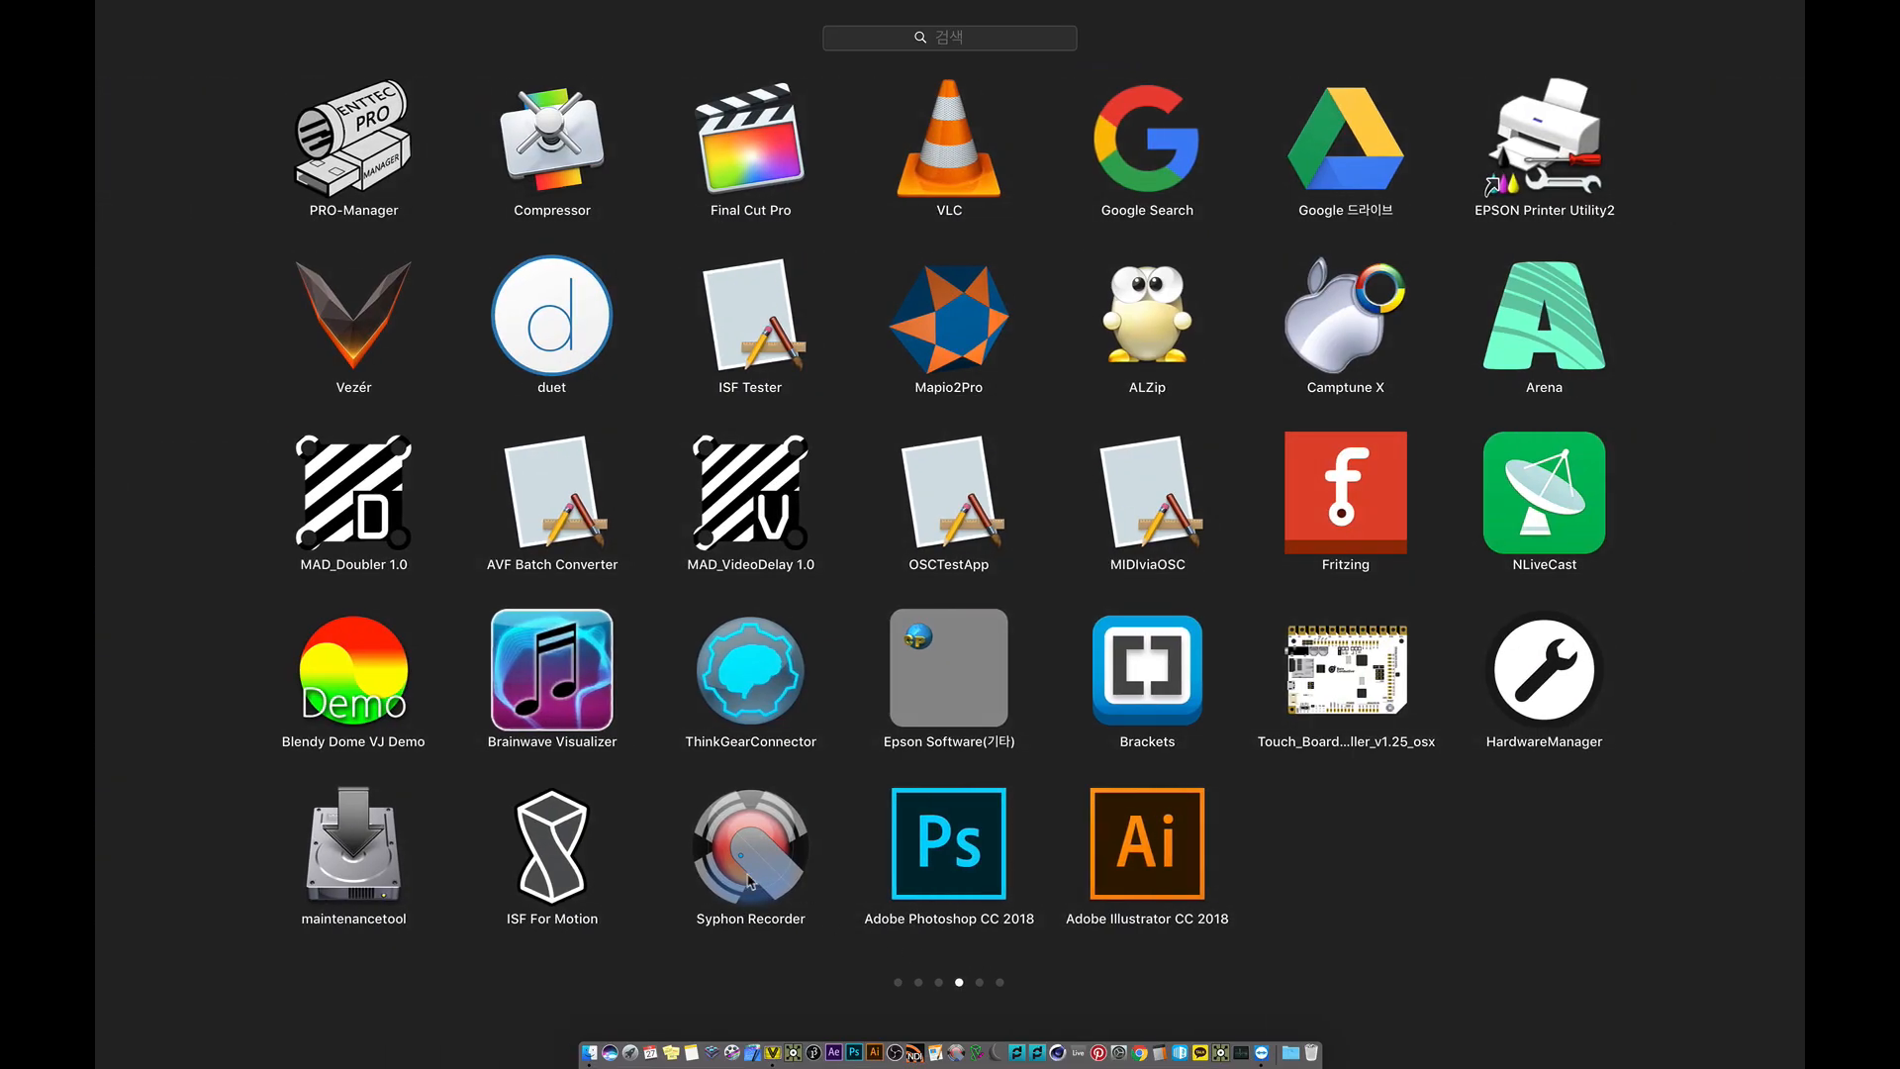
click(749, 881)
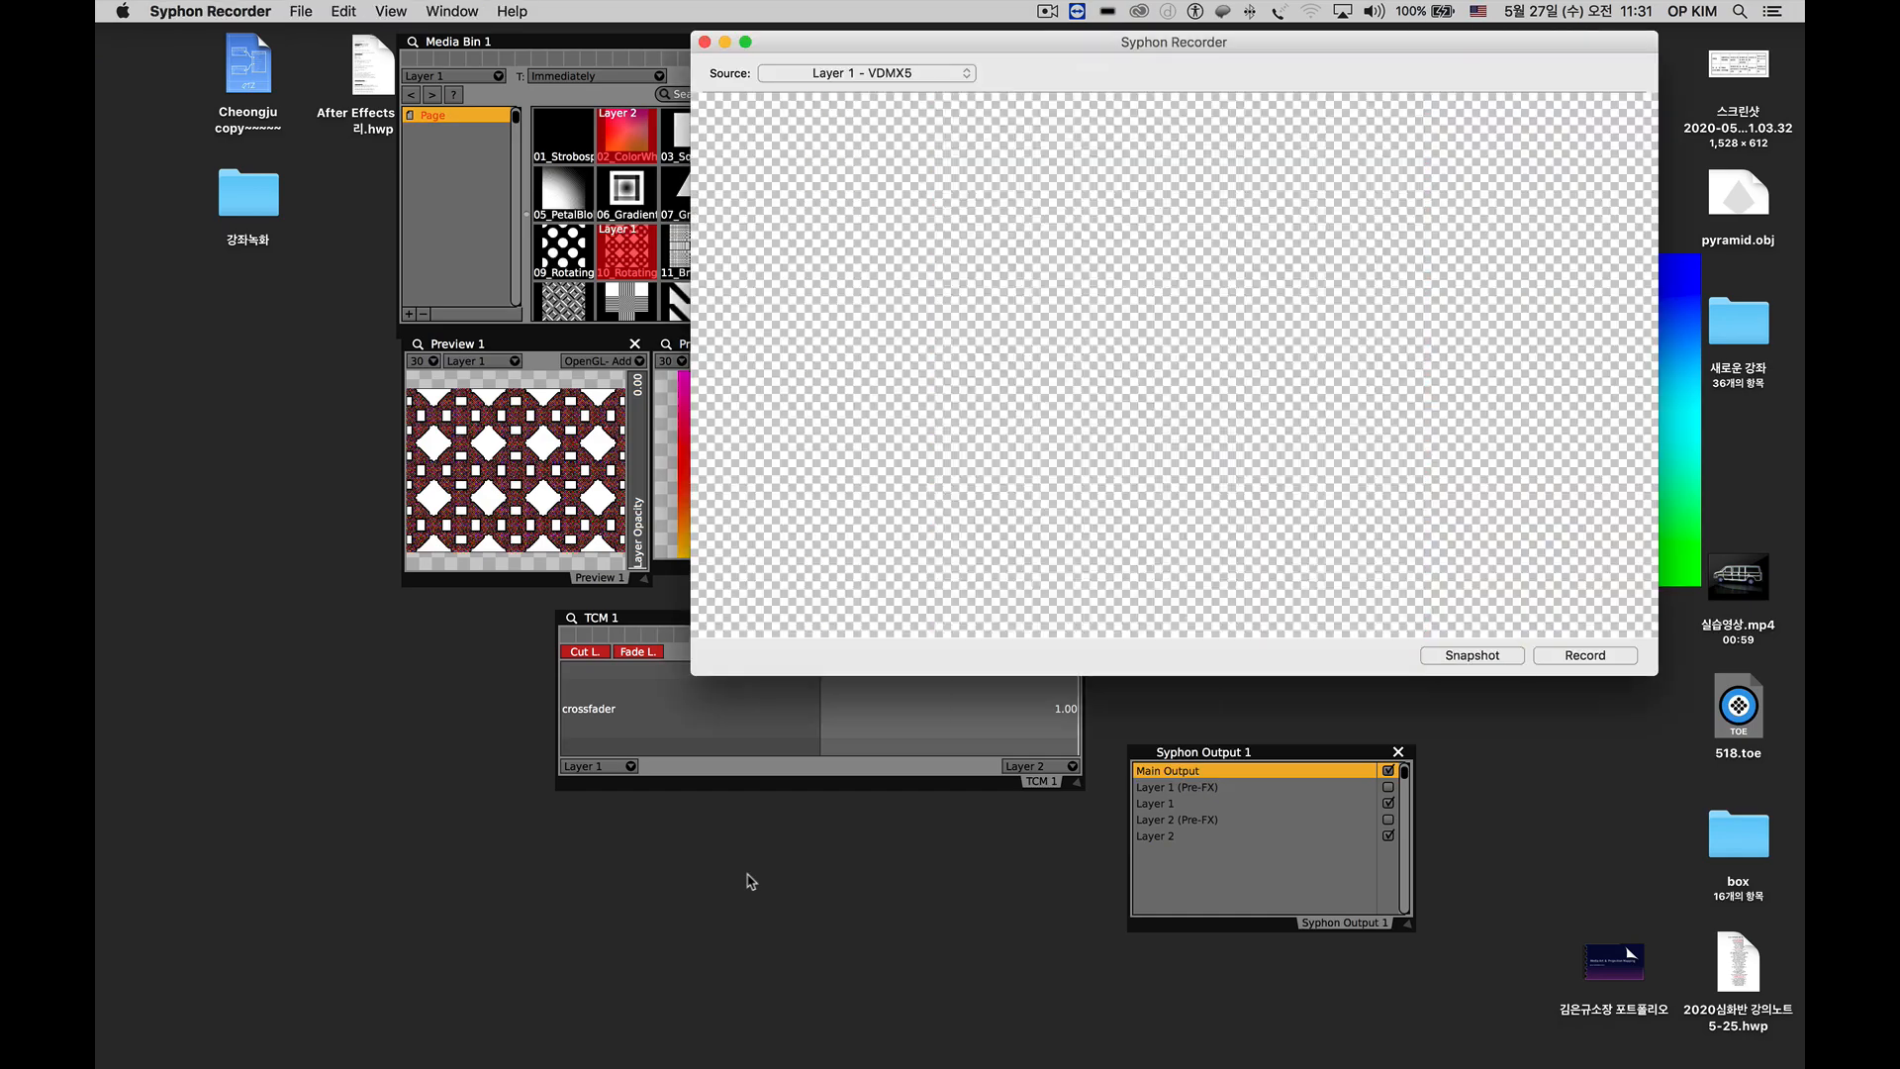
Check the recorder's source list, move its window clear, and place Syphon Output 1 beside TCM 1 with its Main Output turned off.
drag(938, 35, 1127, 177)
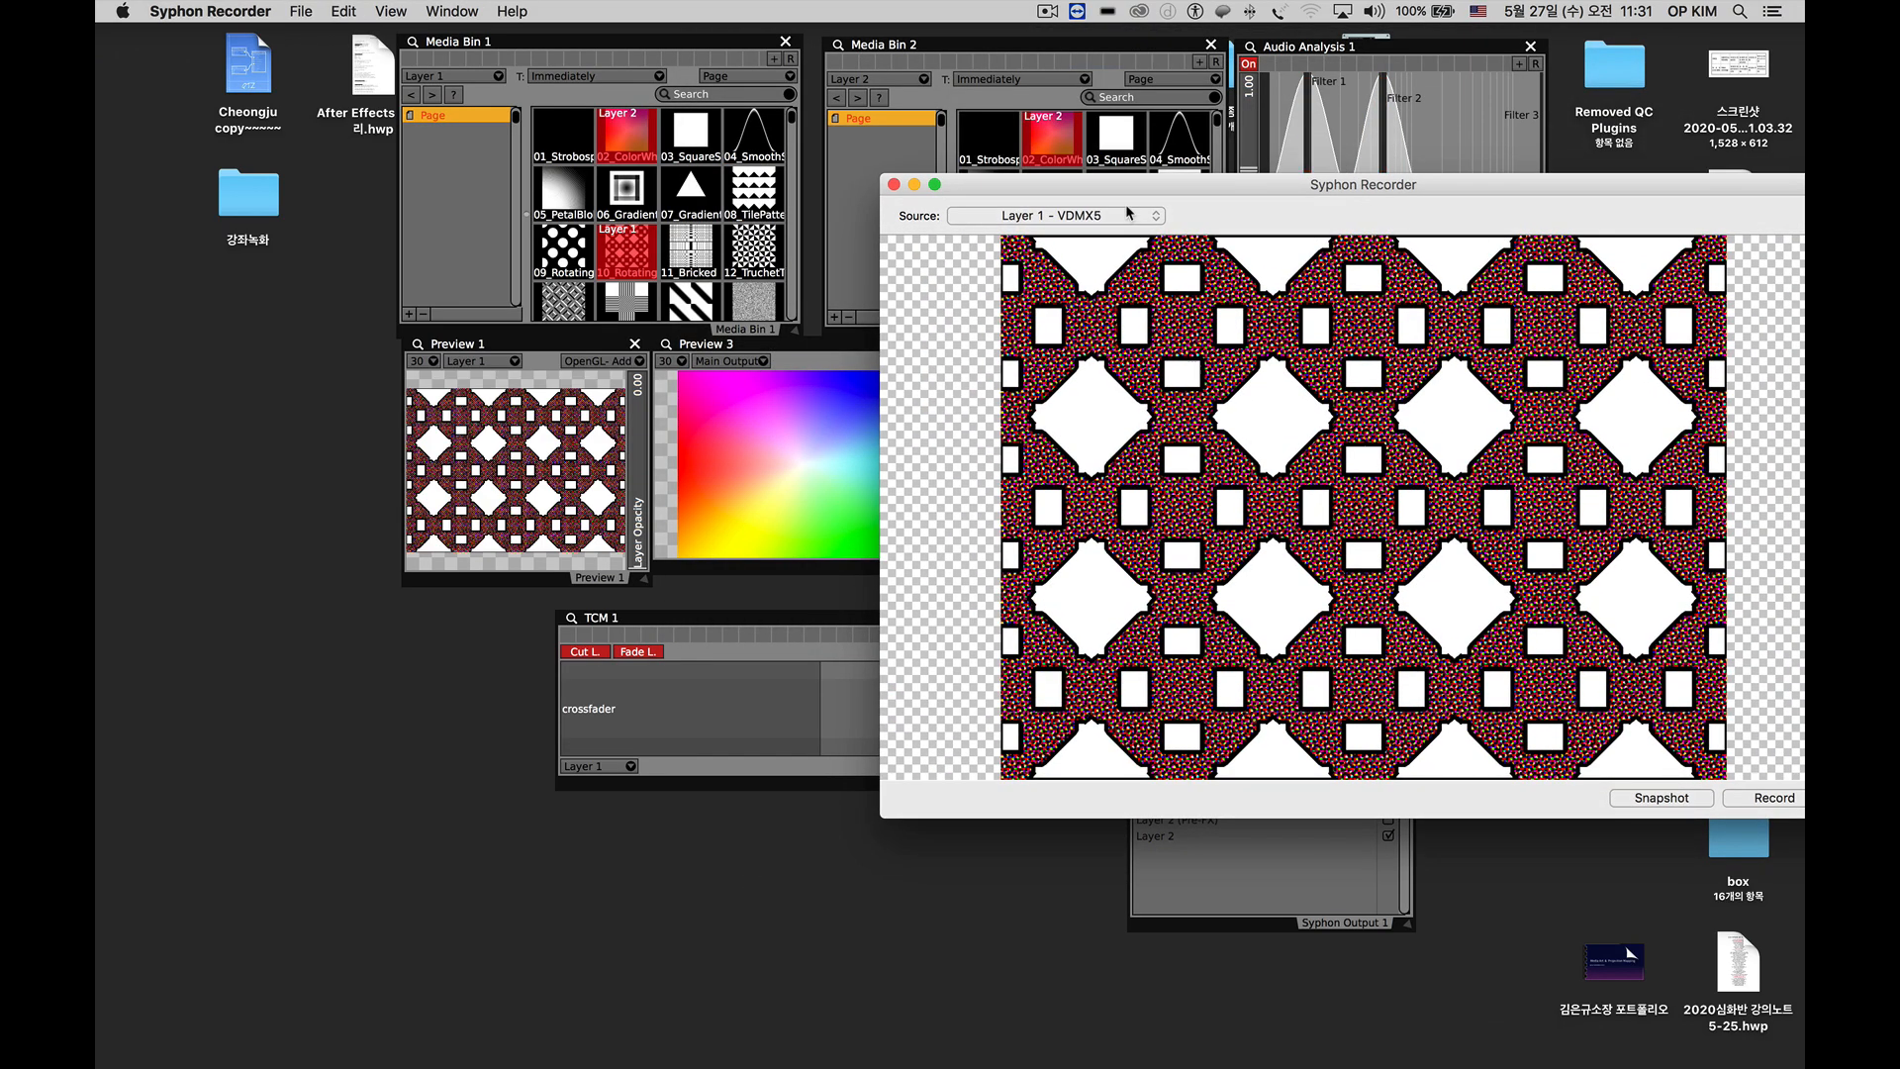
click(1127, 215)
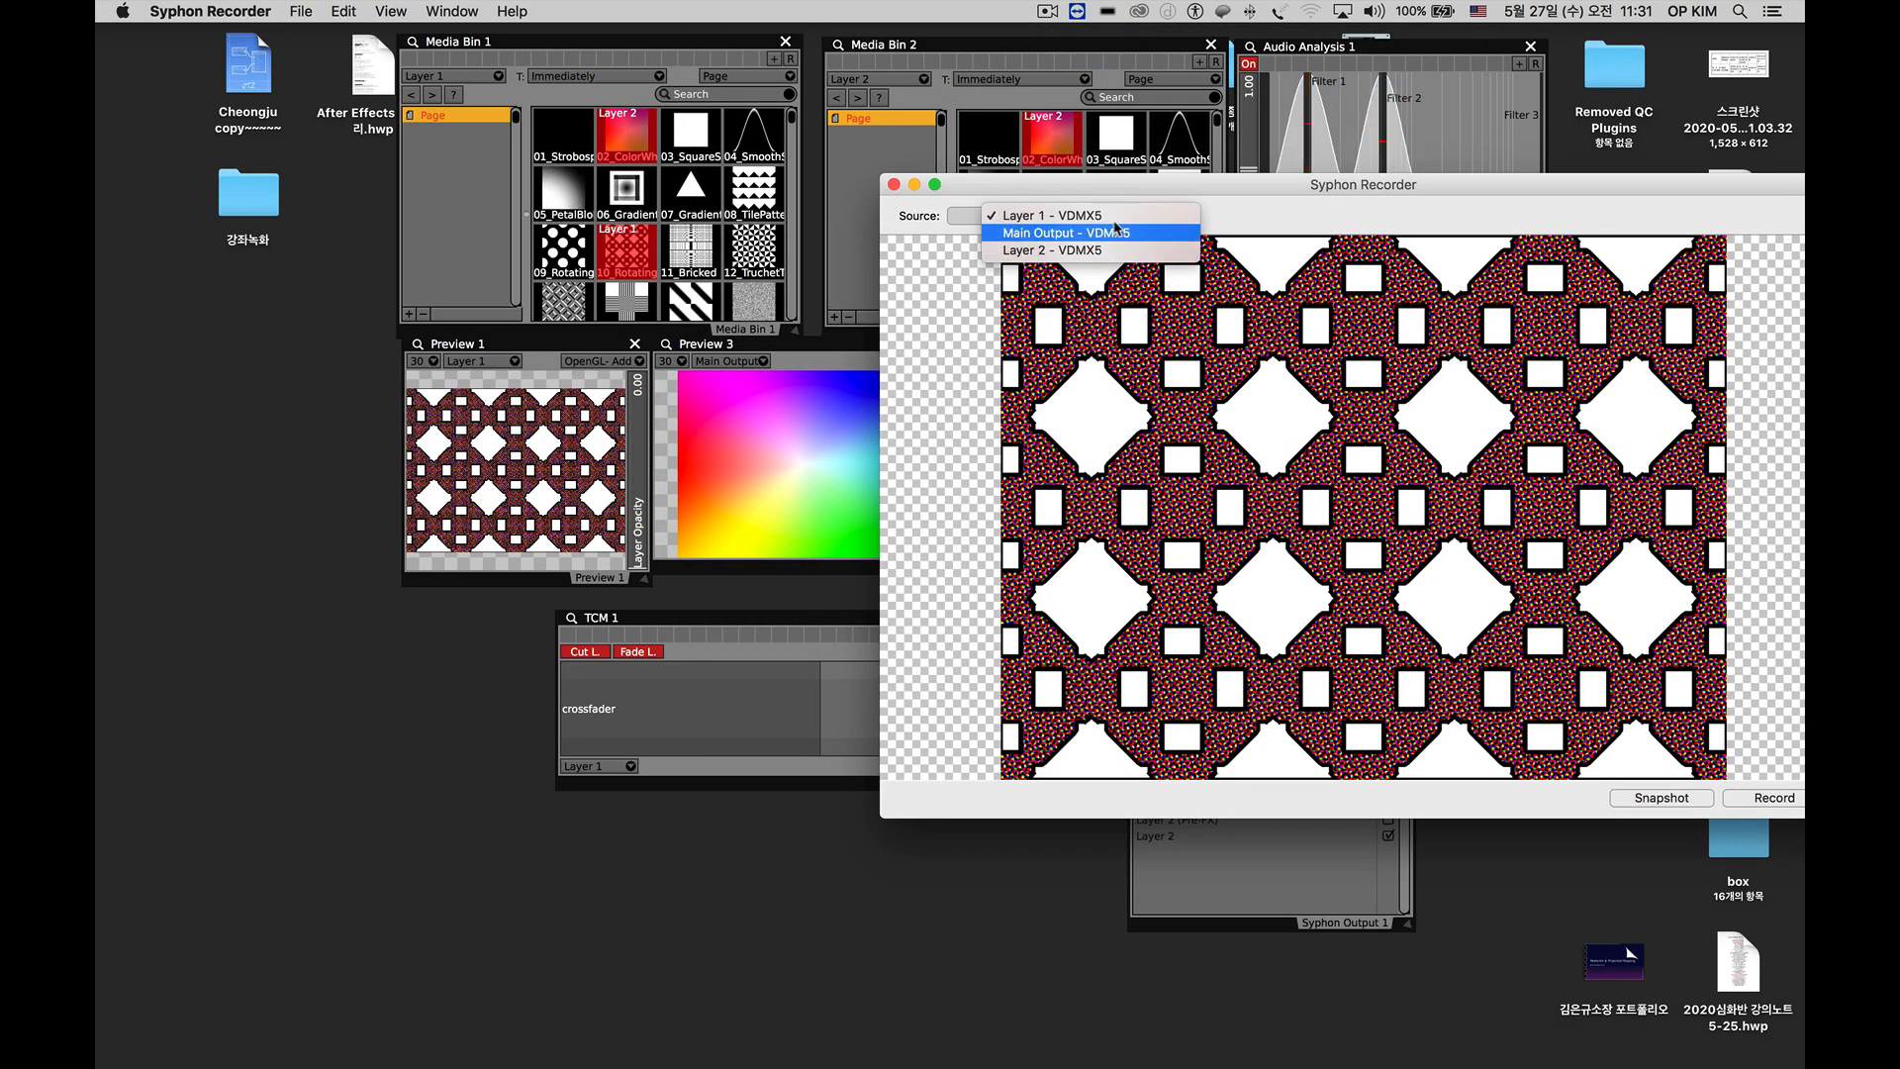
click(1107, 185)
drag(1107, 185, 1630, 671)
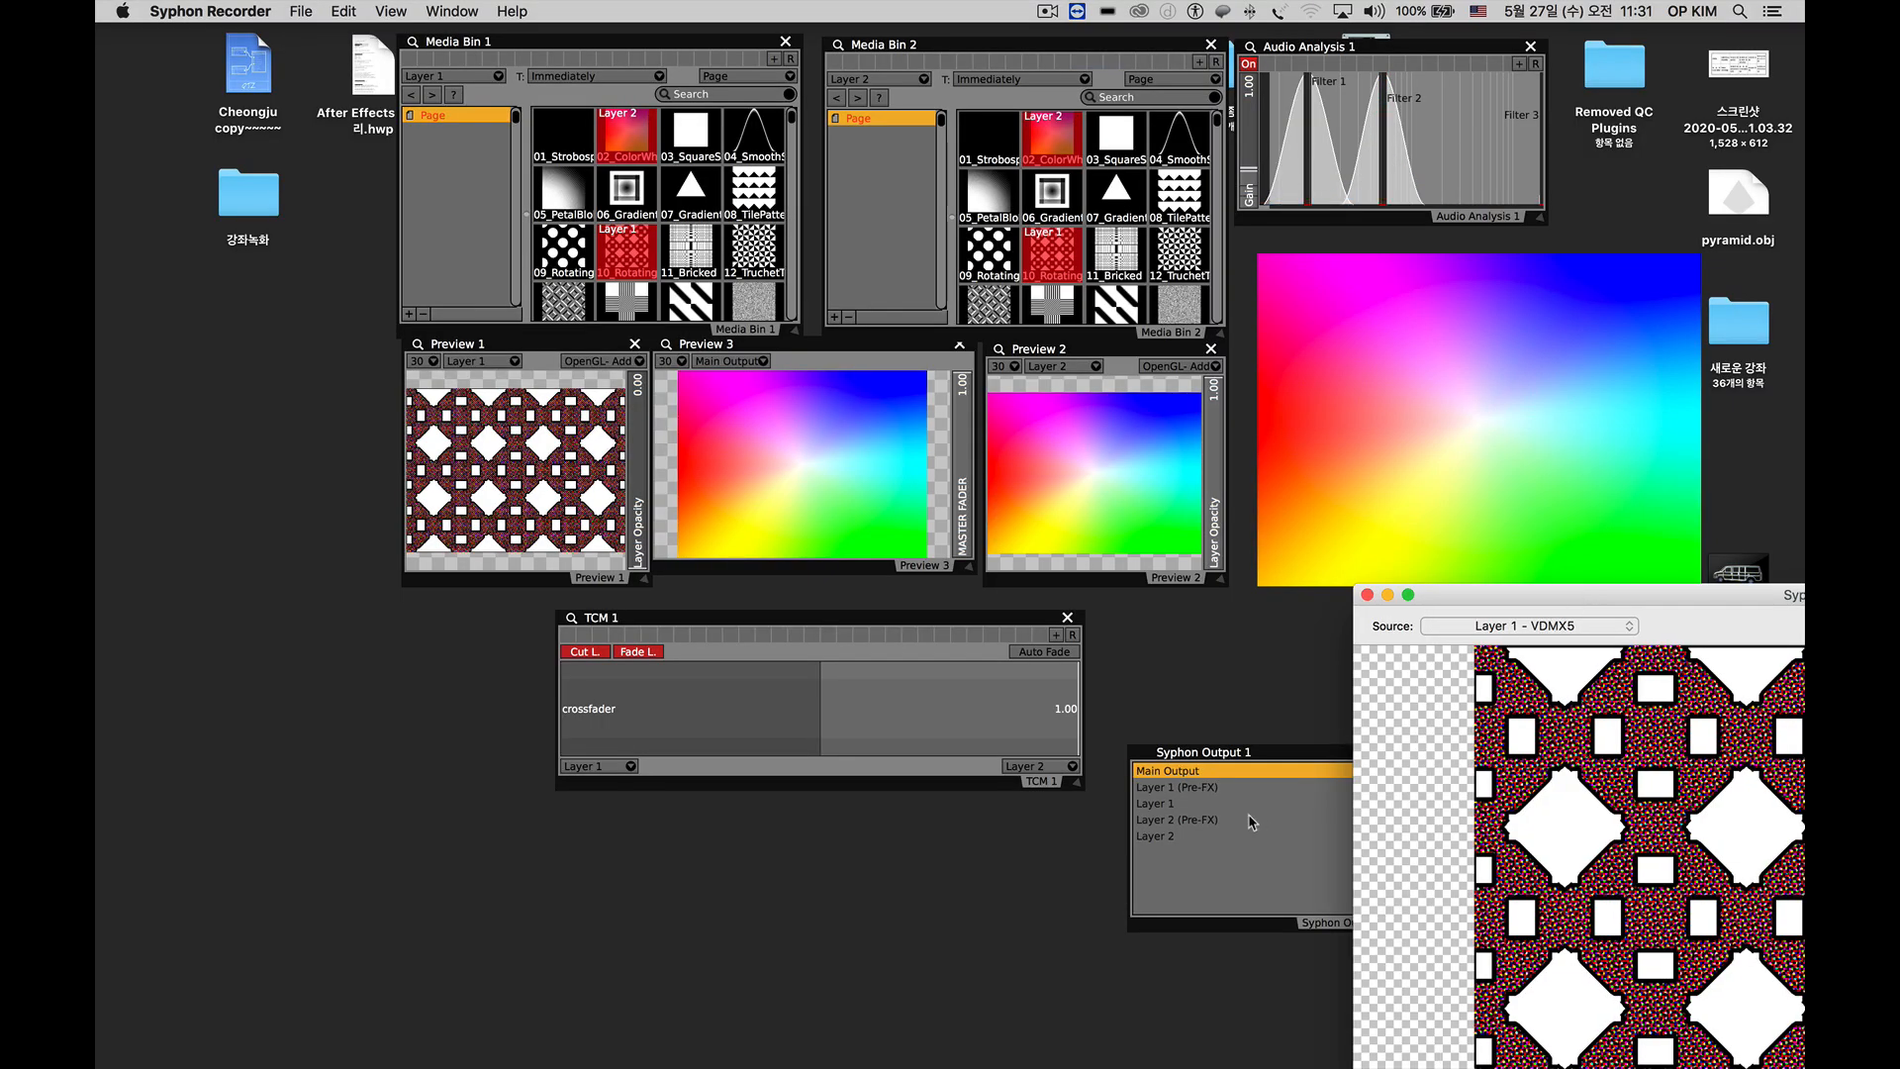
drag(1222, 760, 1198, 600)
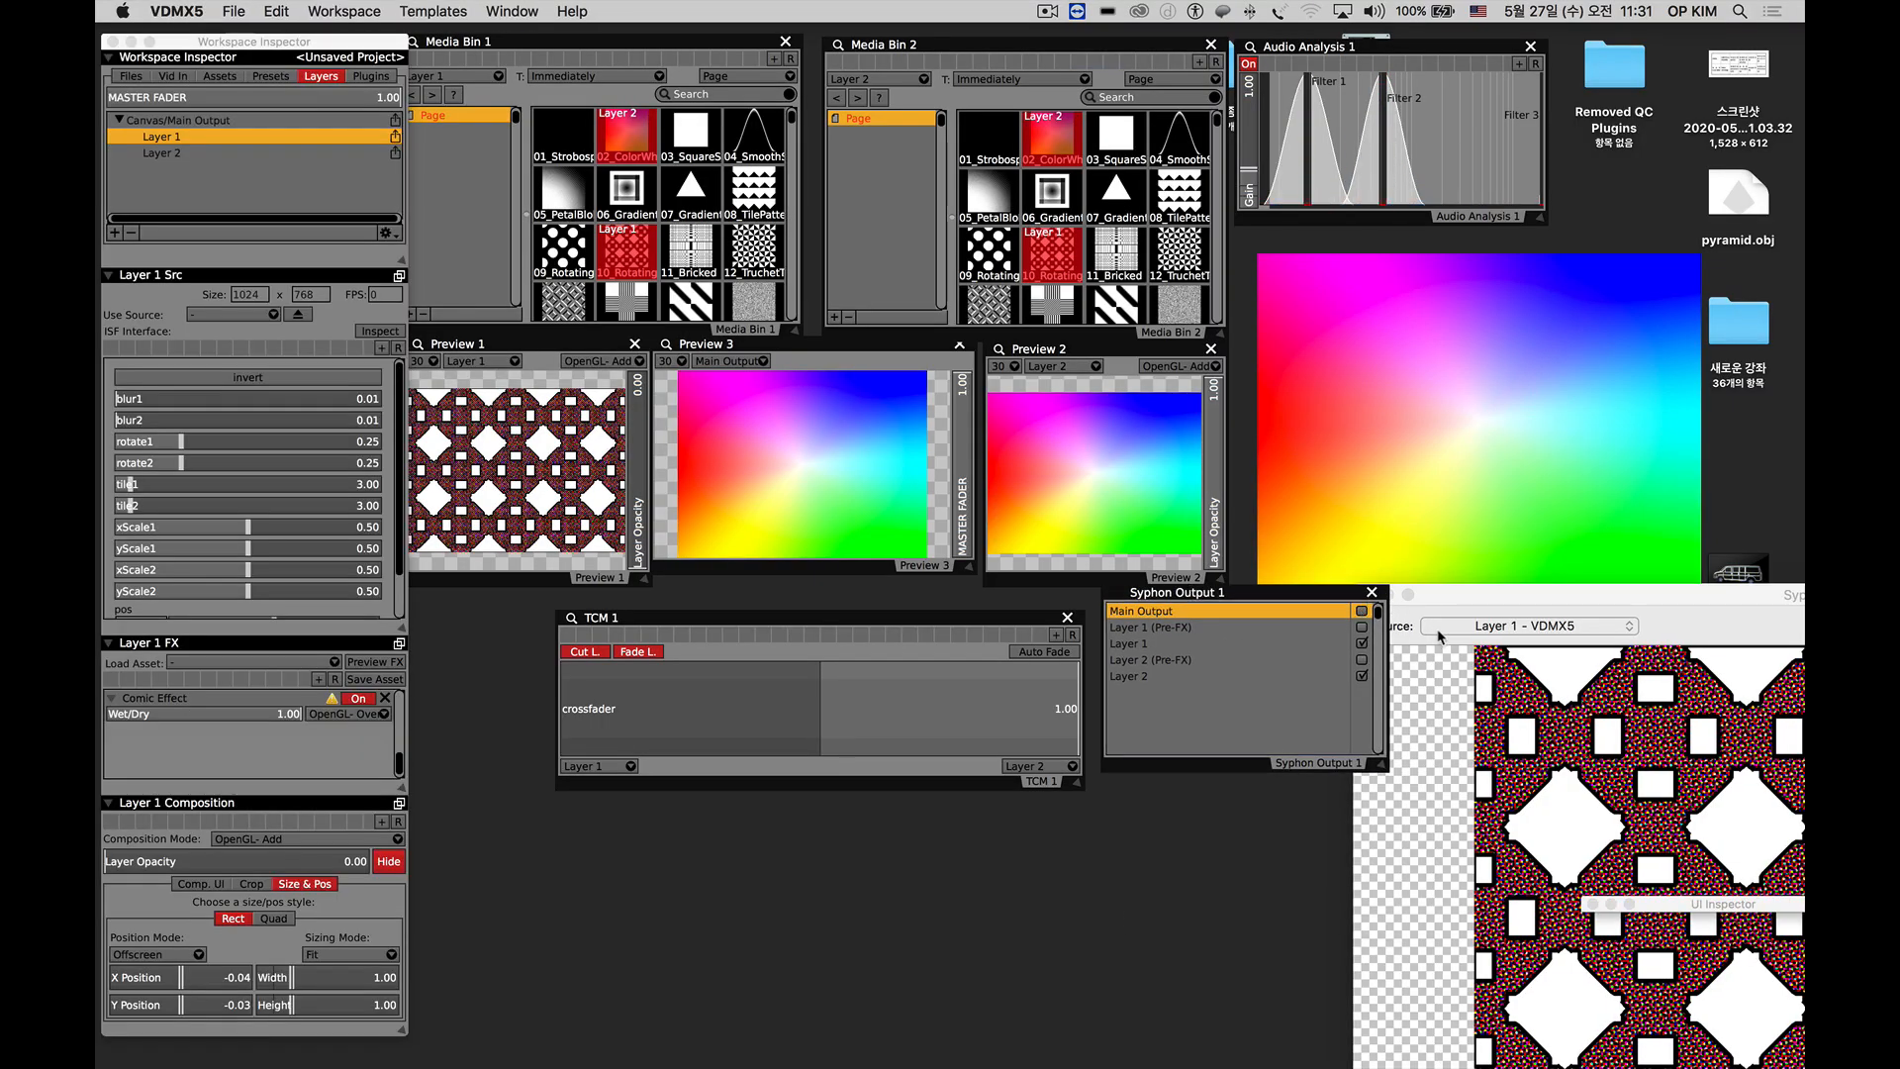
Set the recorder's source to Layer 2 - VDMX5 and move its window over the previews.
click(1524, 626)
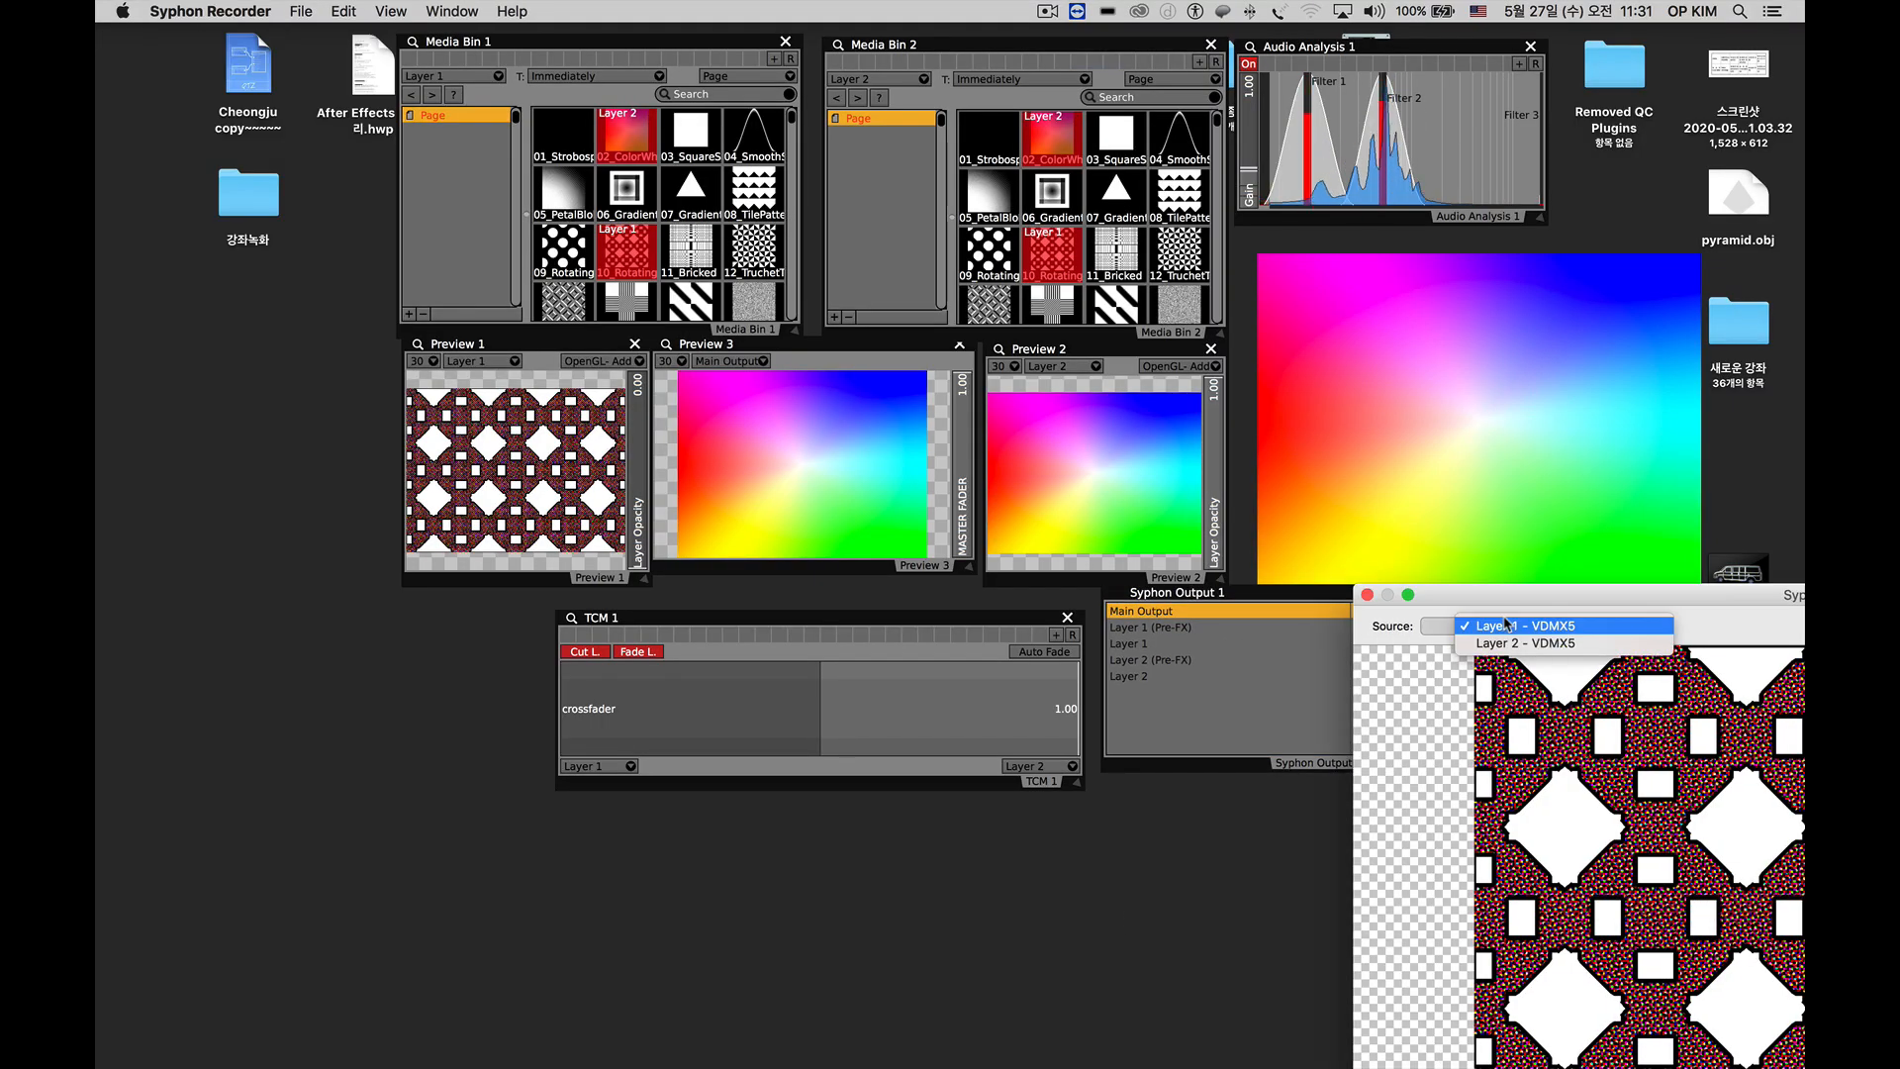
click(1524, 643)
drag(1539, 608, 410, 315)
Load 08_TilePatte, Color Bars and Color Scale clips on Layer 2 in turn, moving the recorder window clear of the media bins.
click(1180, 193)
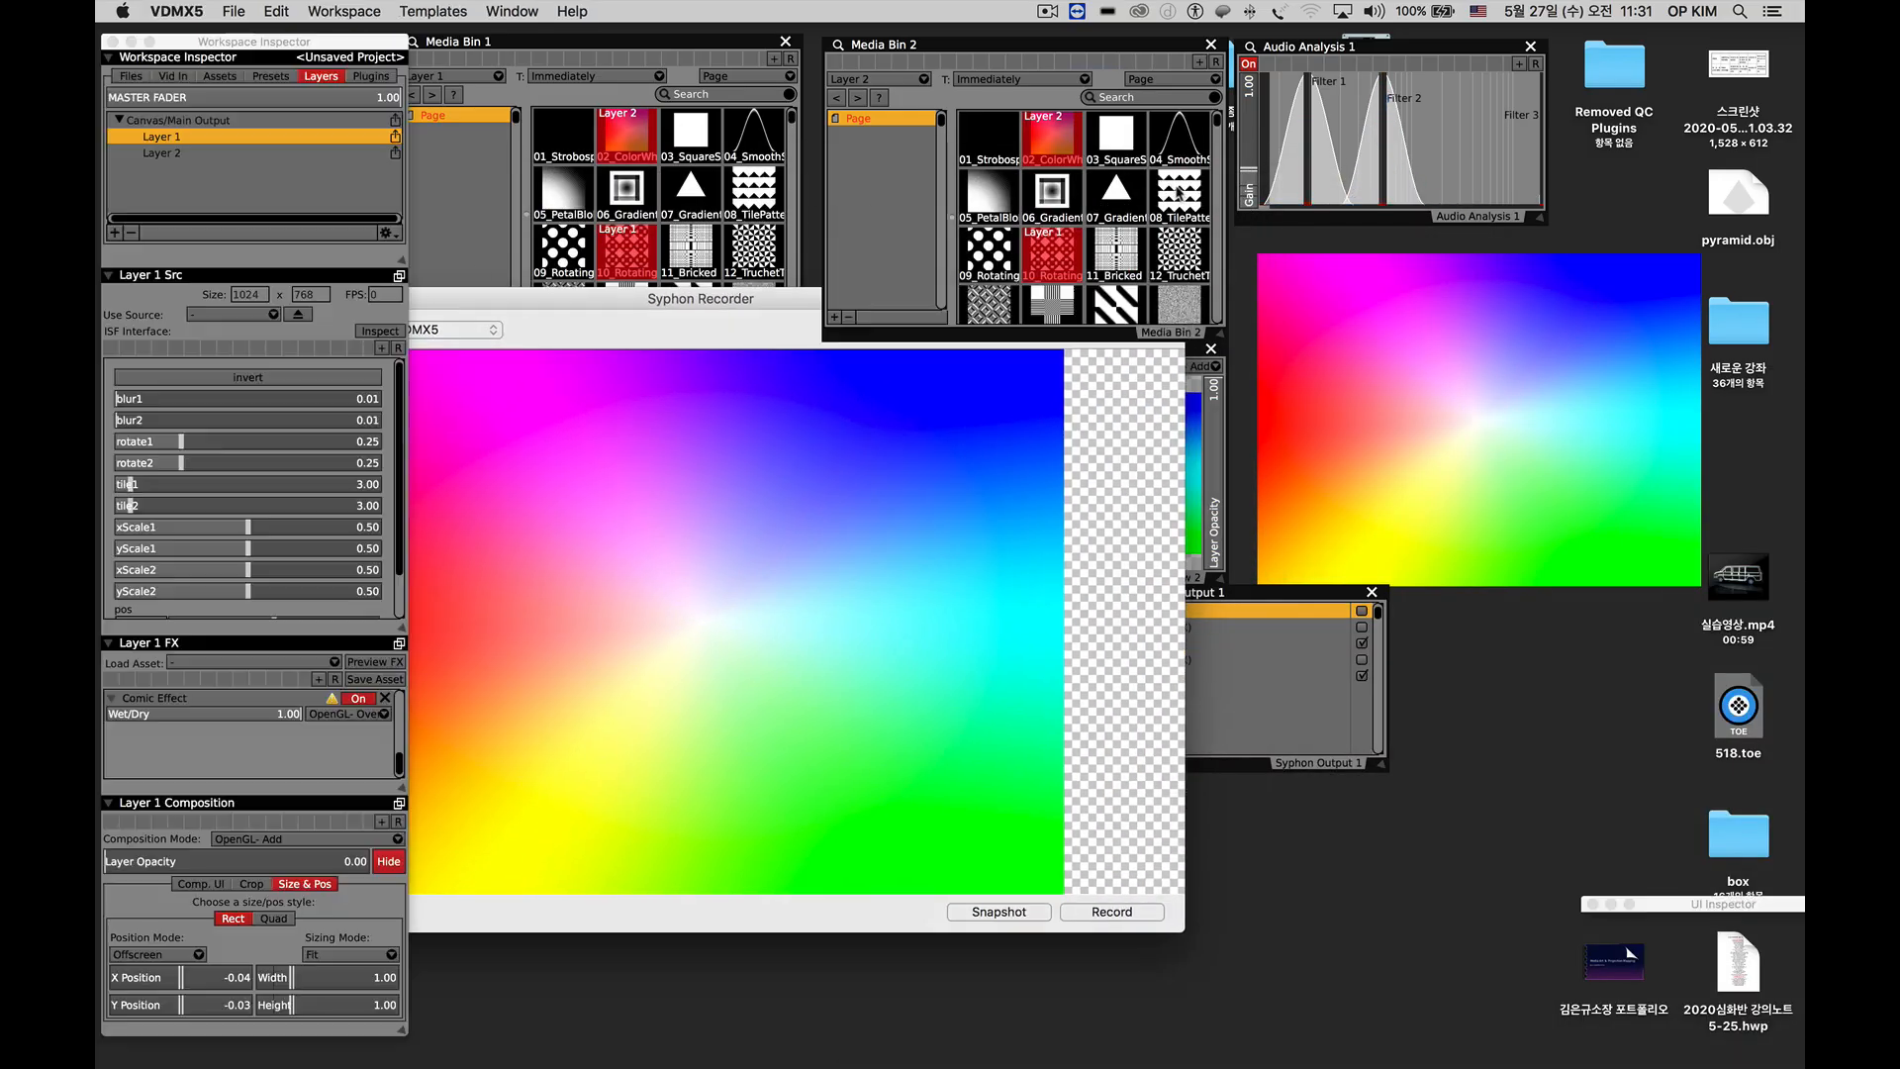
drag(1049, 45, 1065, 42)
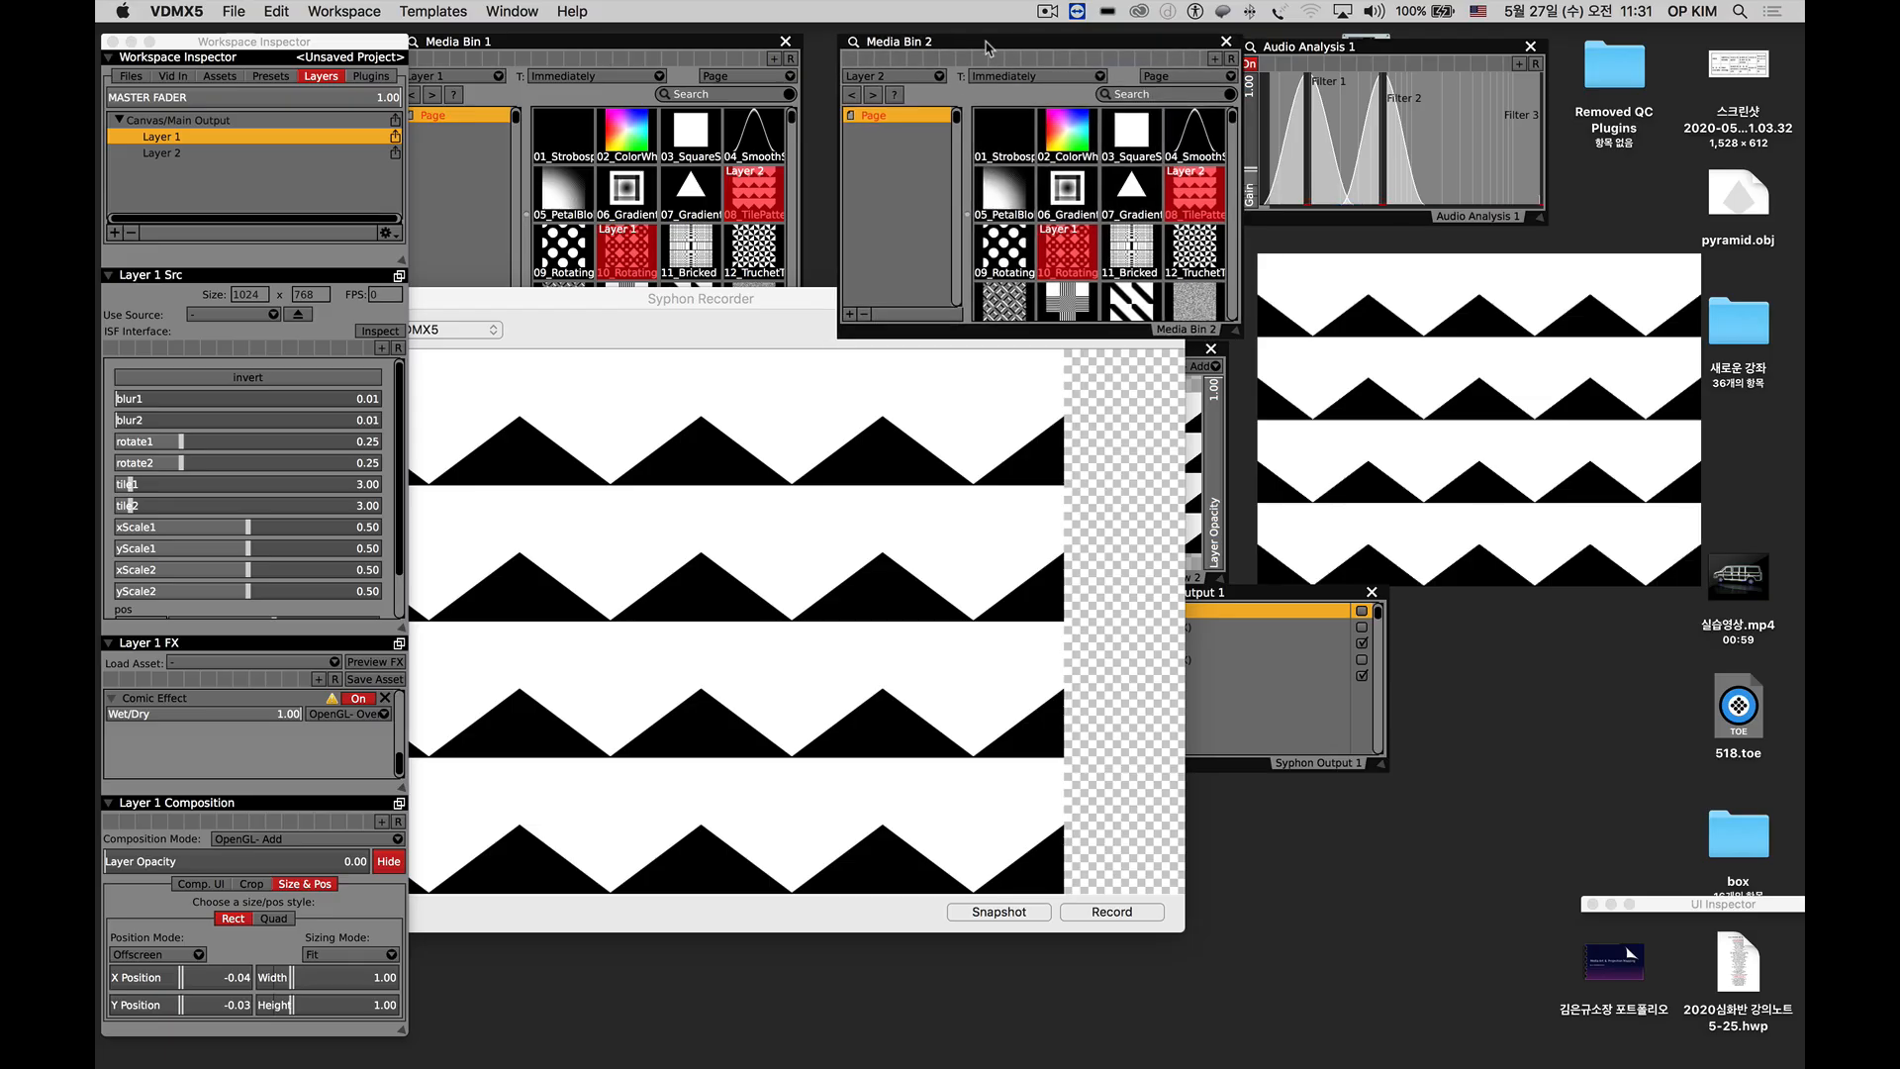
drag(629, 301, 1302, 559)
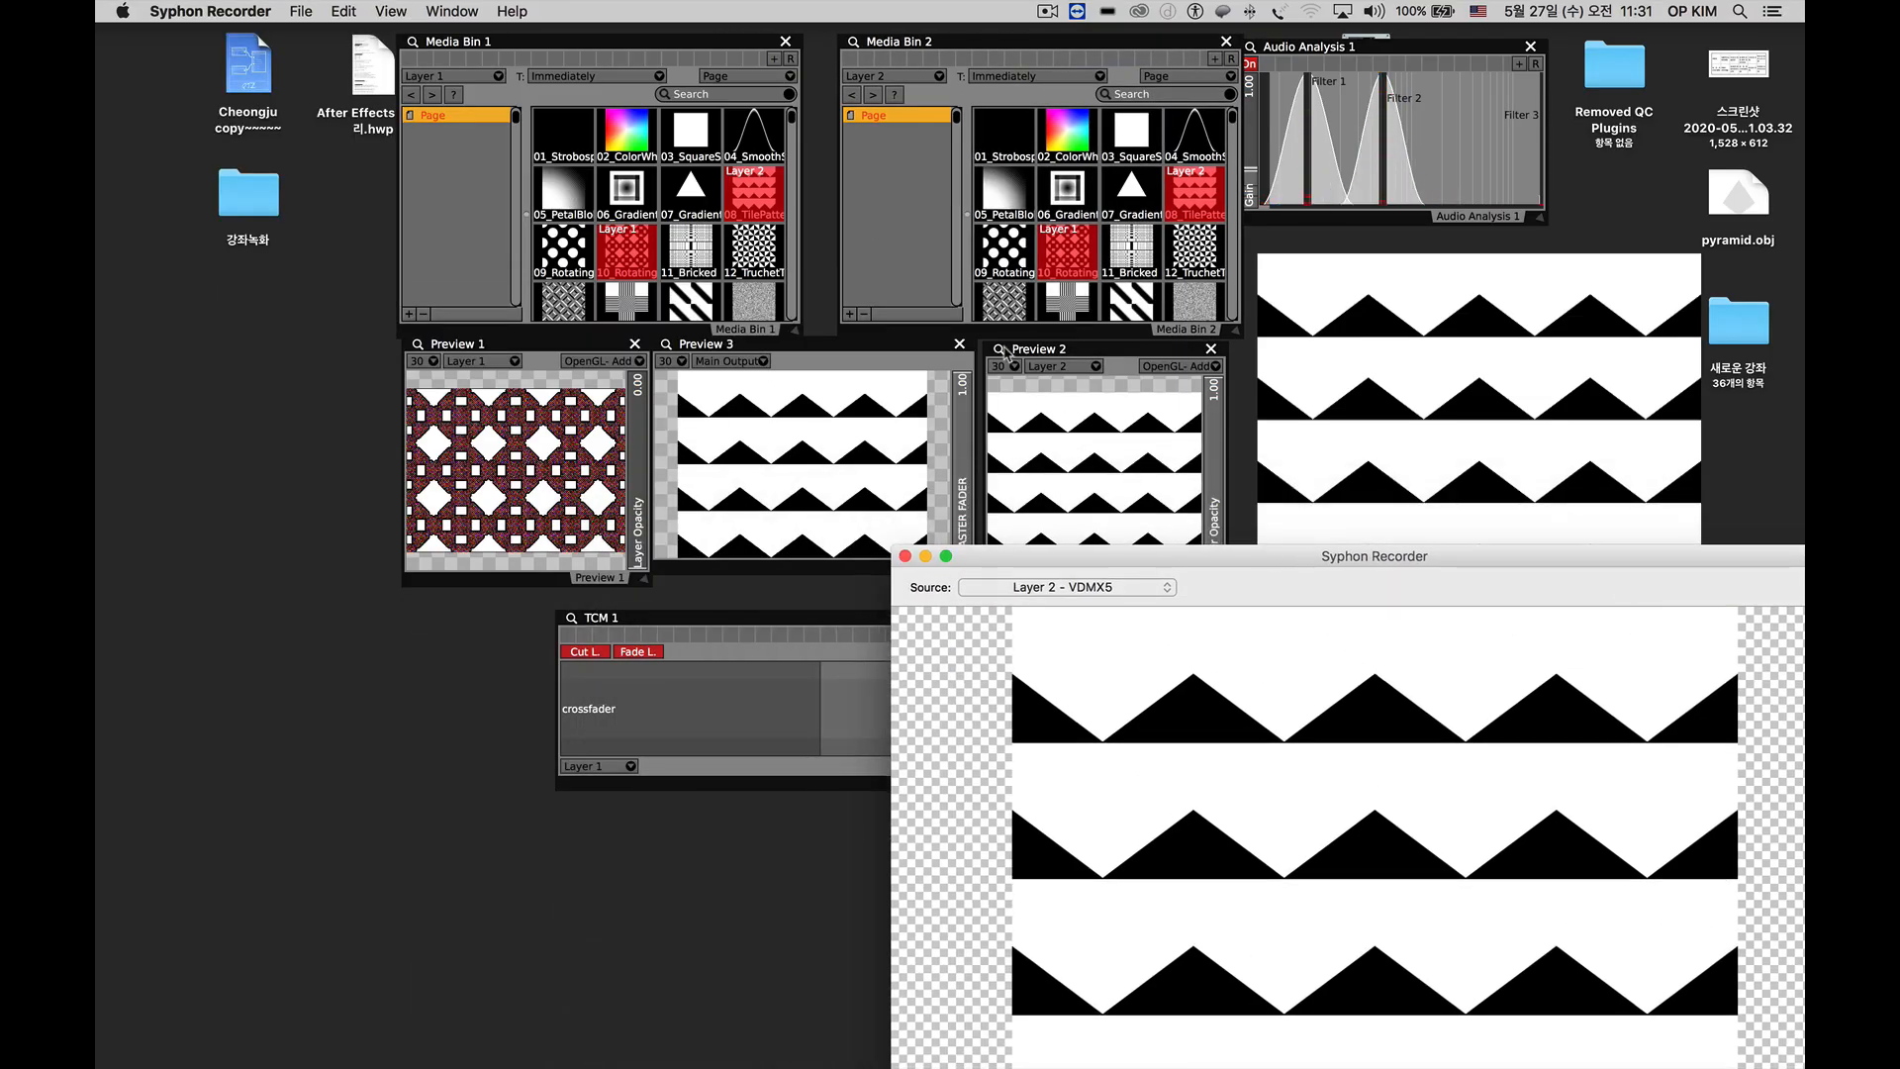
scroll(1073, 250, down, 1)
scroll(1074, 250, down, 5)
click(1113, 226)
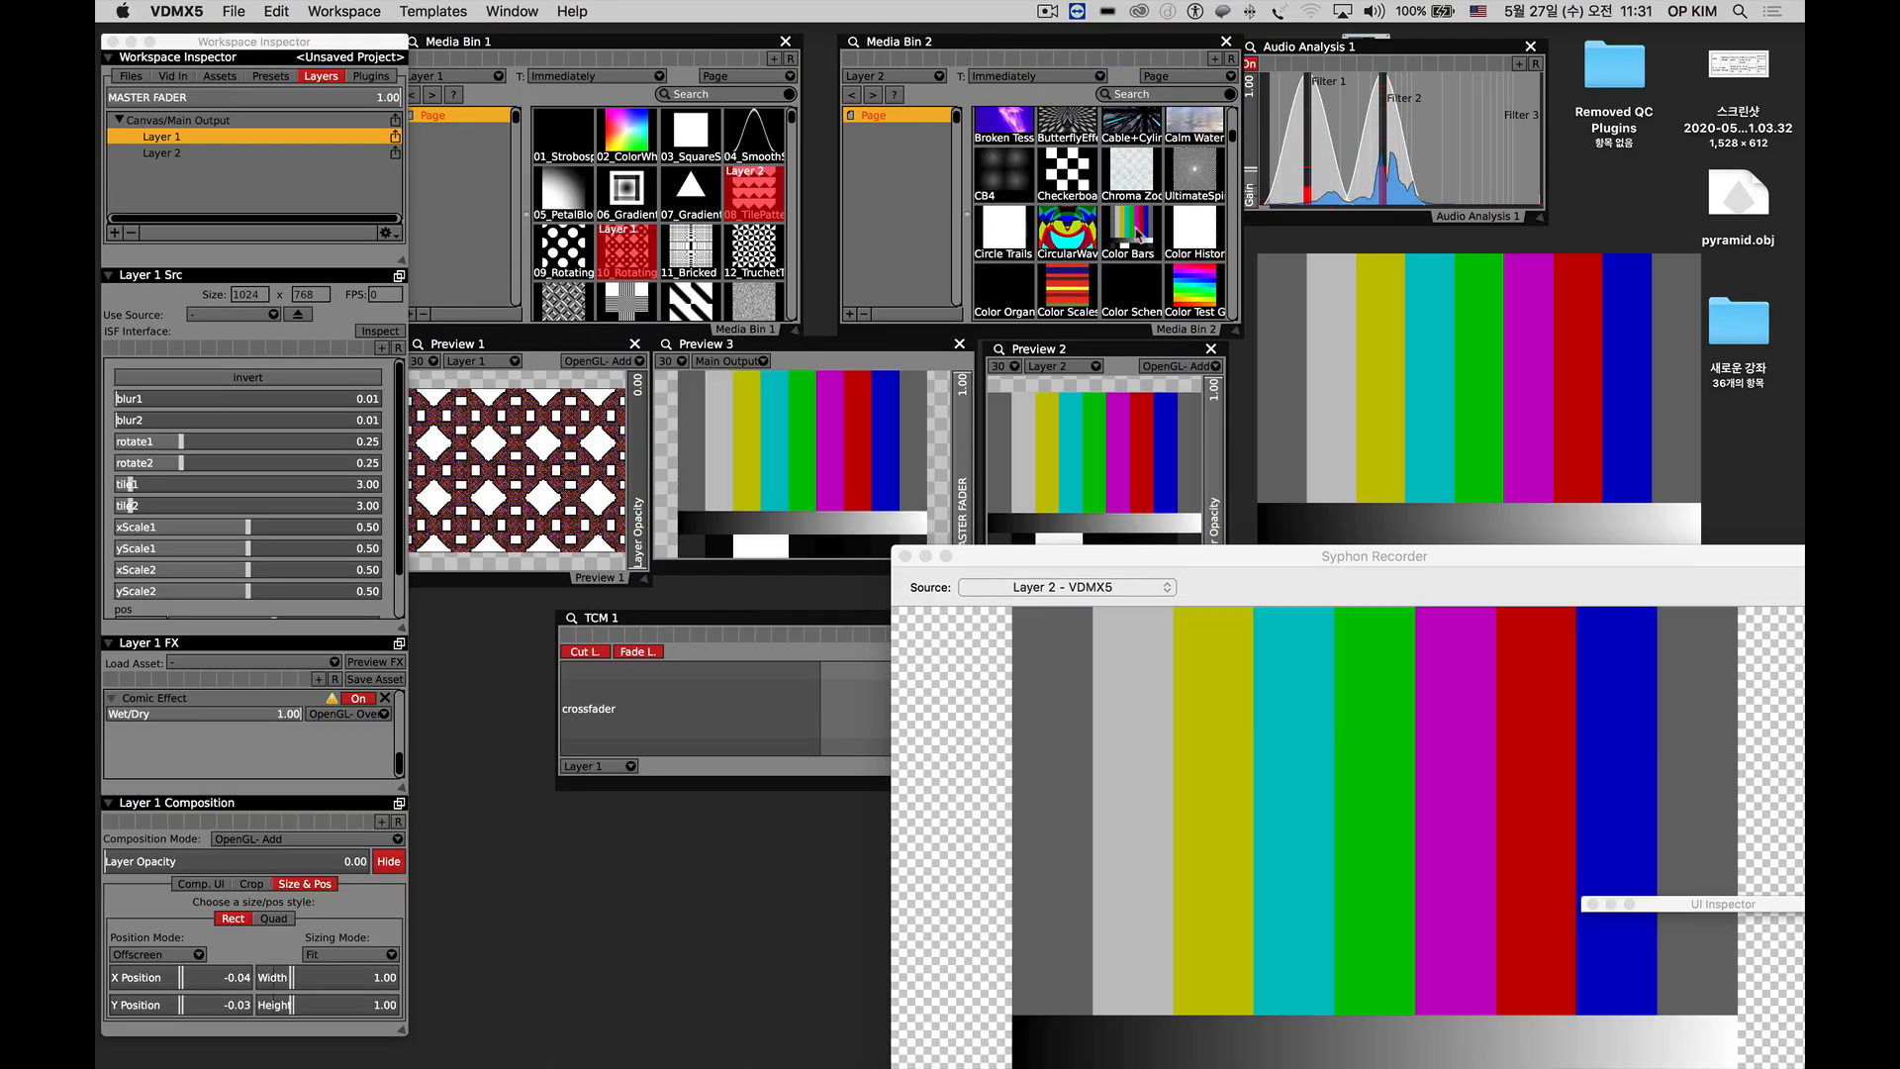
click(1200, 289)
click(1066, 287)
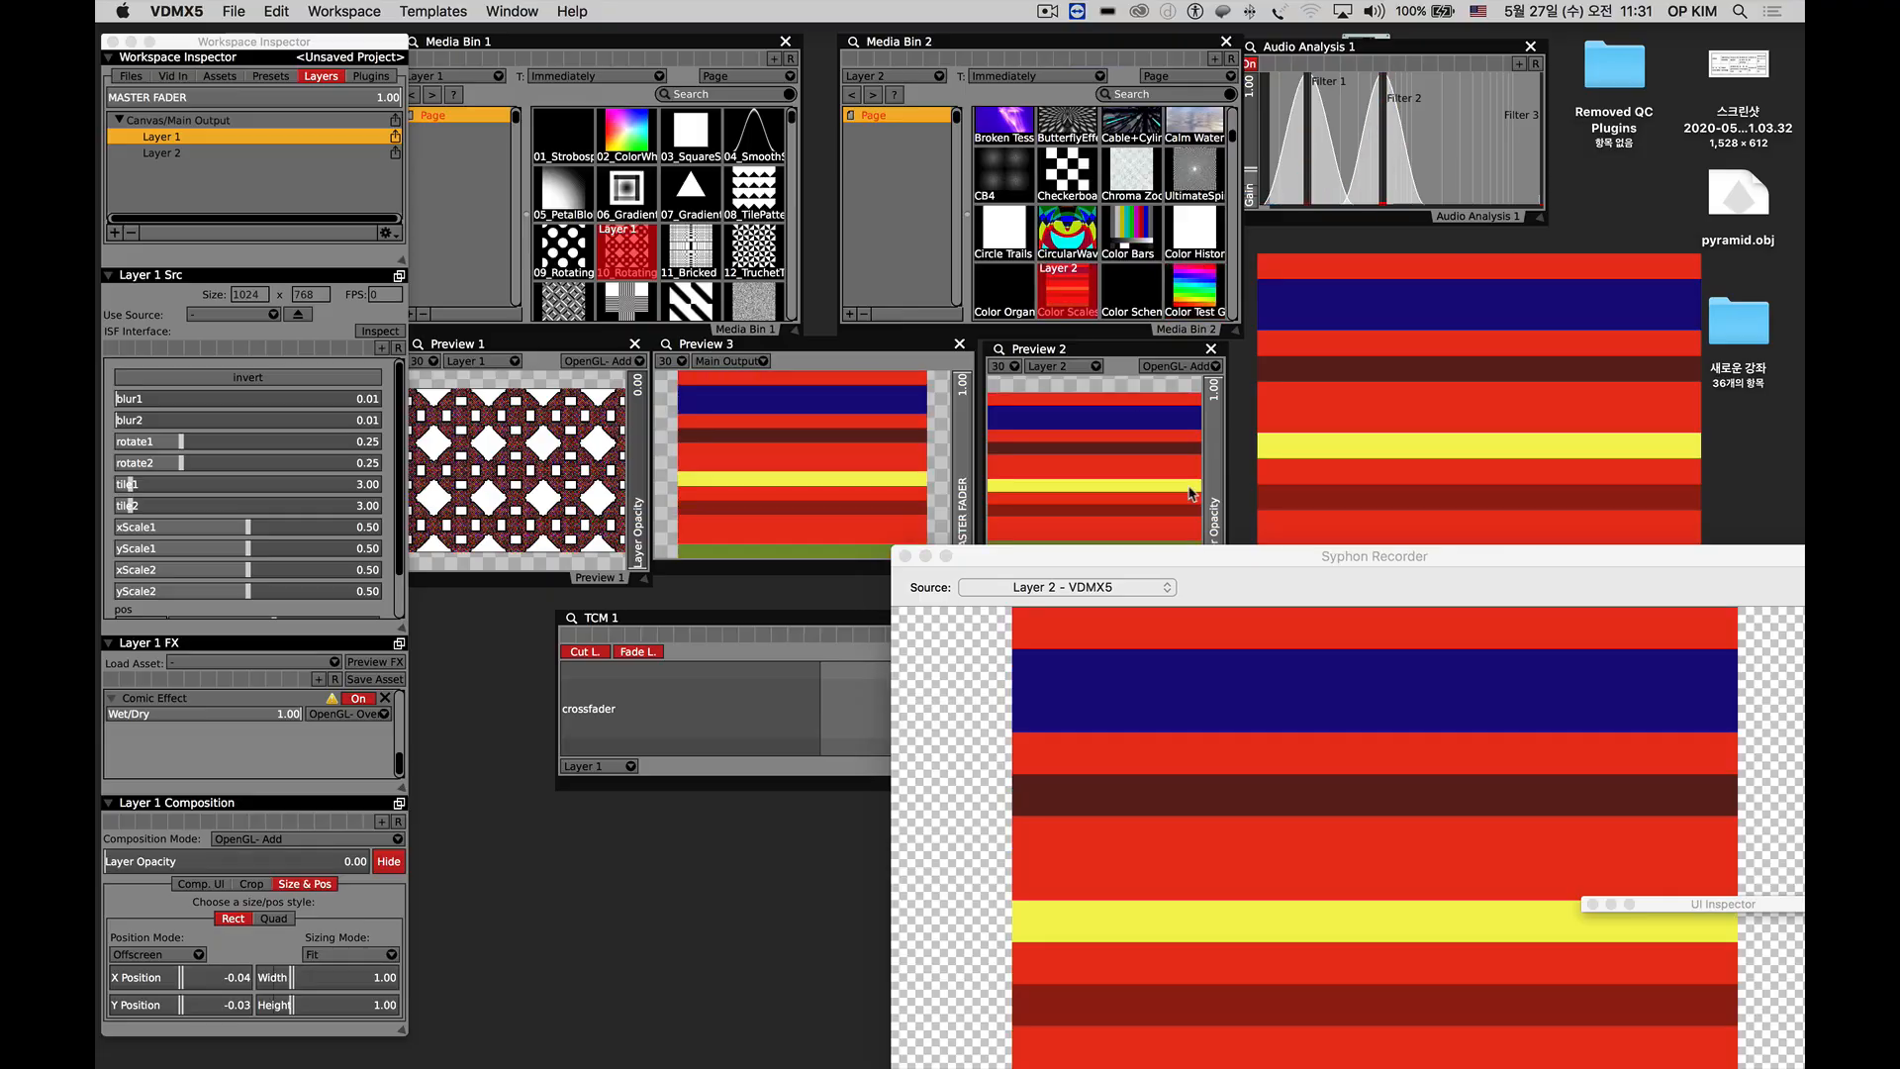
Review the video compressor choices in Syphon Recorder's preferences, keep Apple Animation, and close the preferences and the recorder window.
click(1220, 557)
drag(1220, 557, 782, 194)
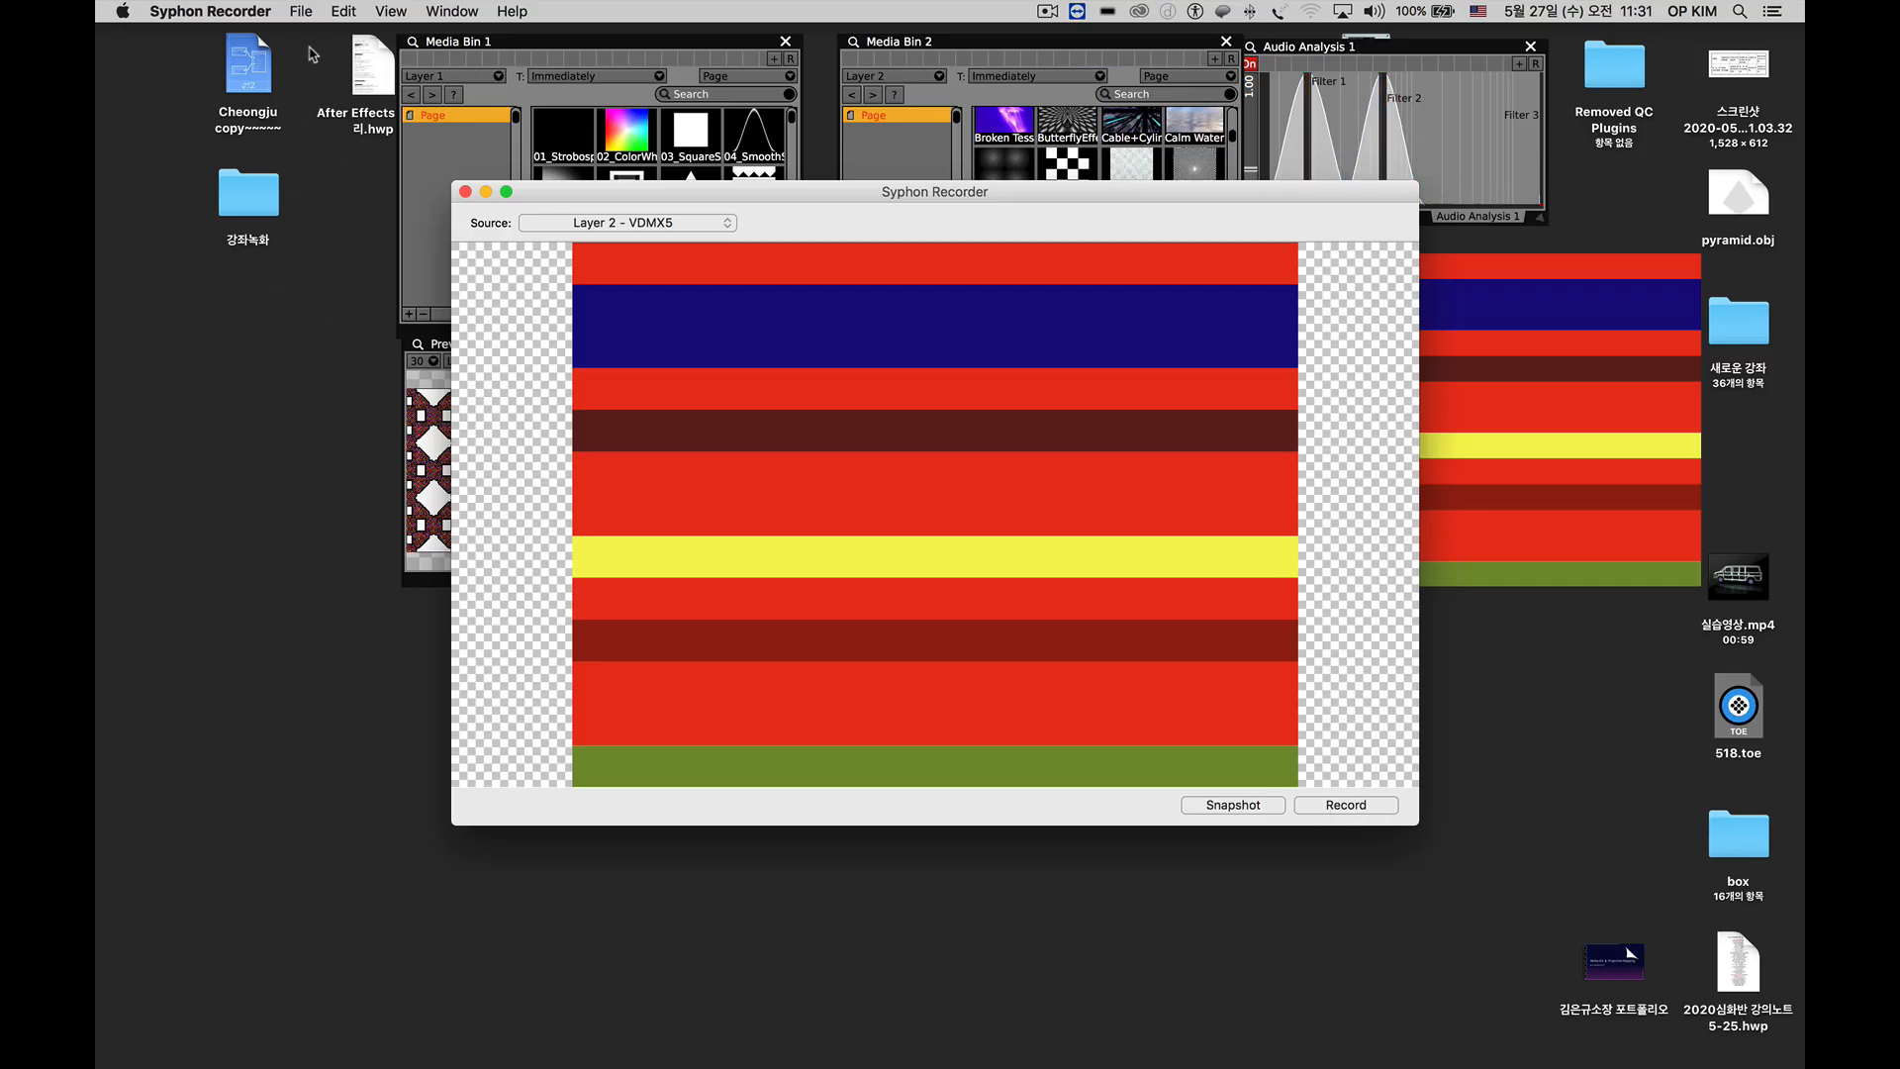
click(234, 12)
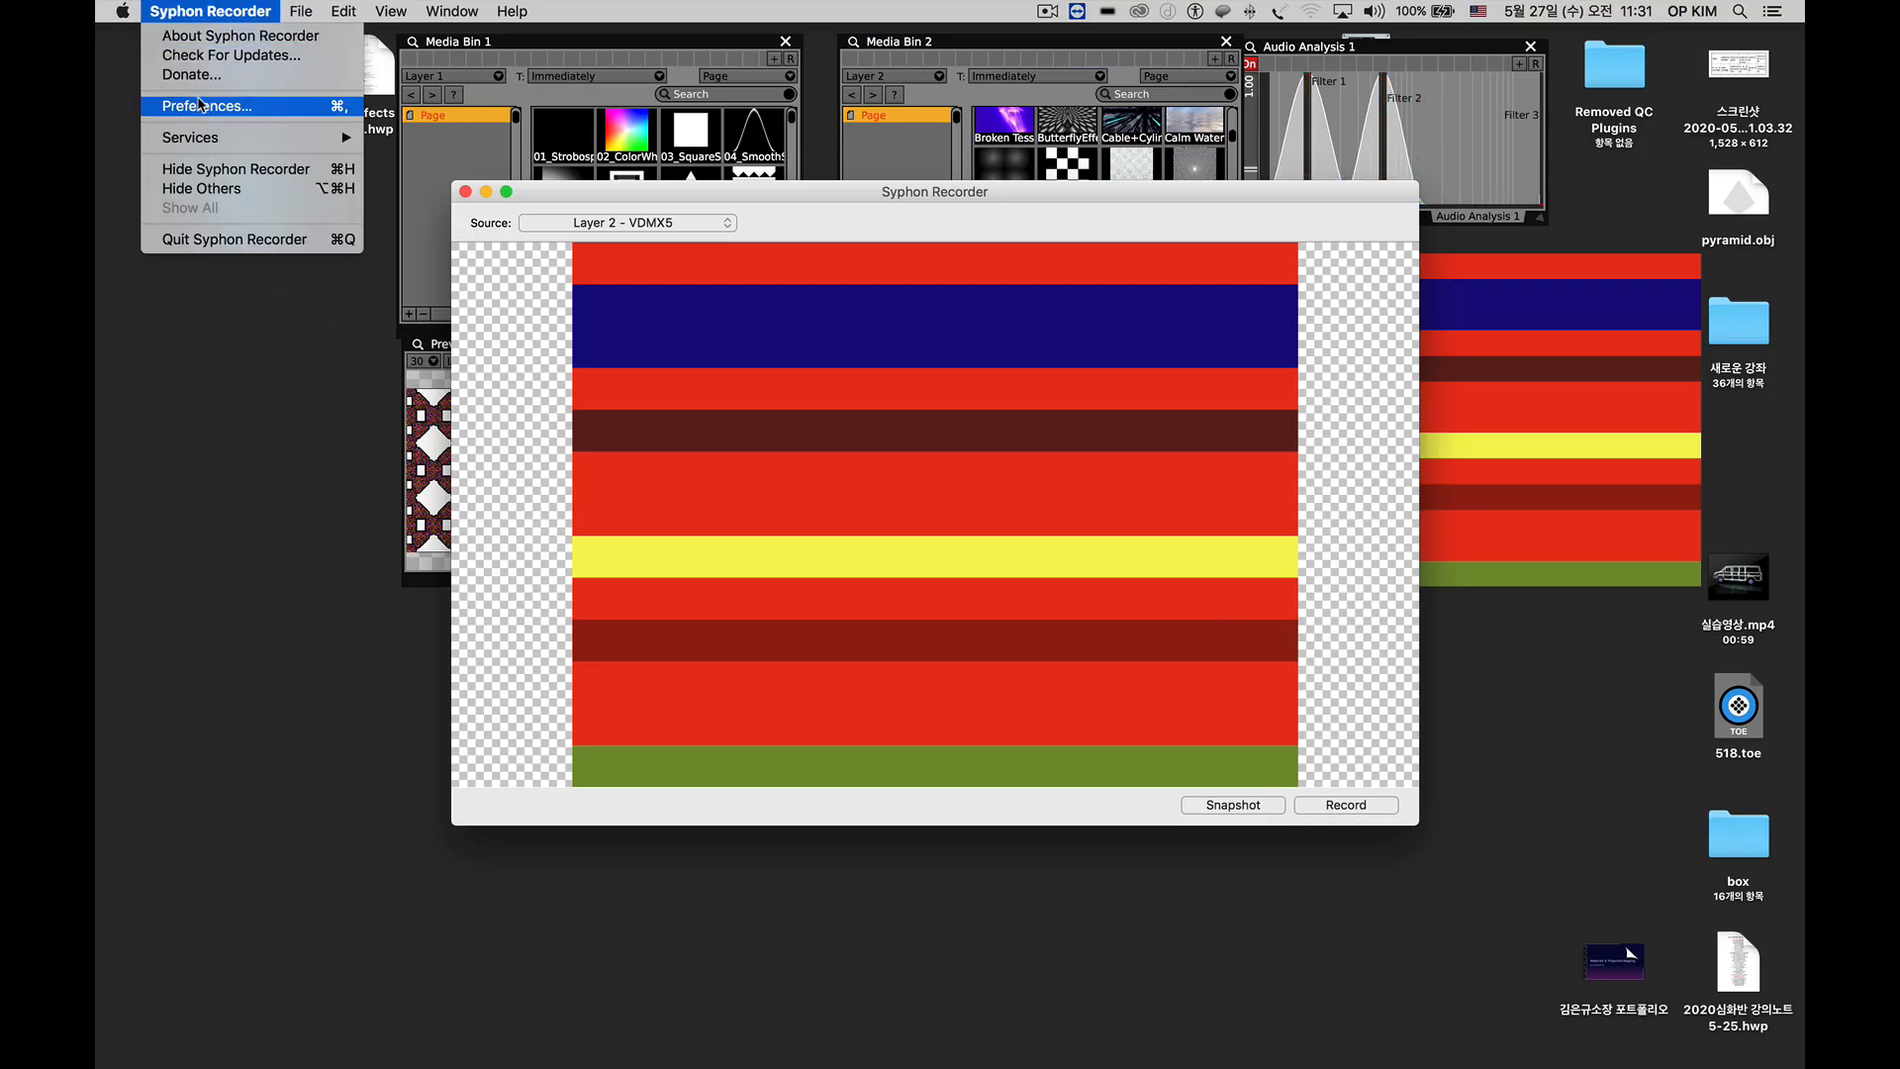
click(203, 106)
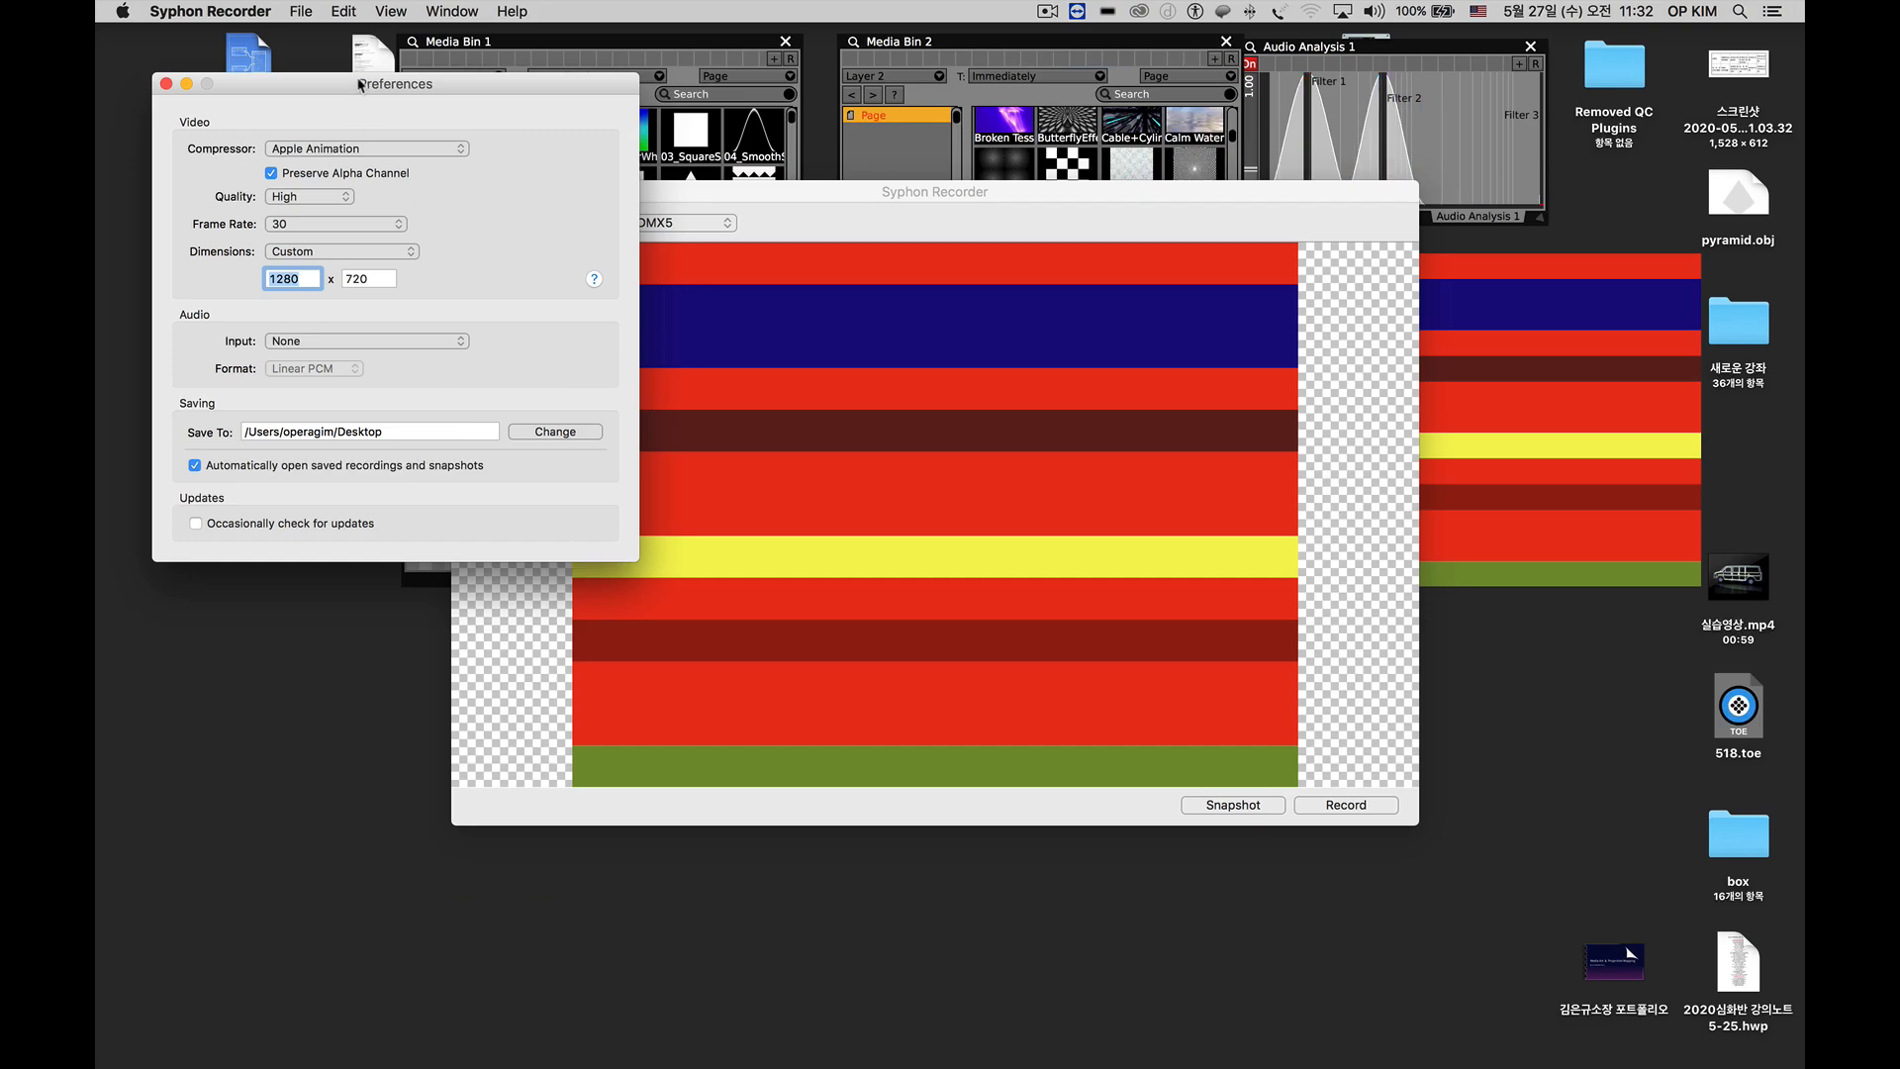
drag(358, 83, 396, 148)
click(389, 214)
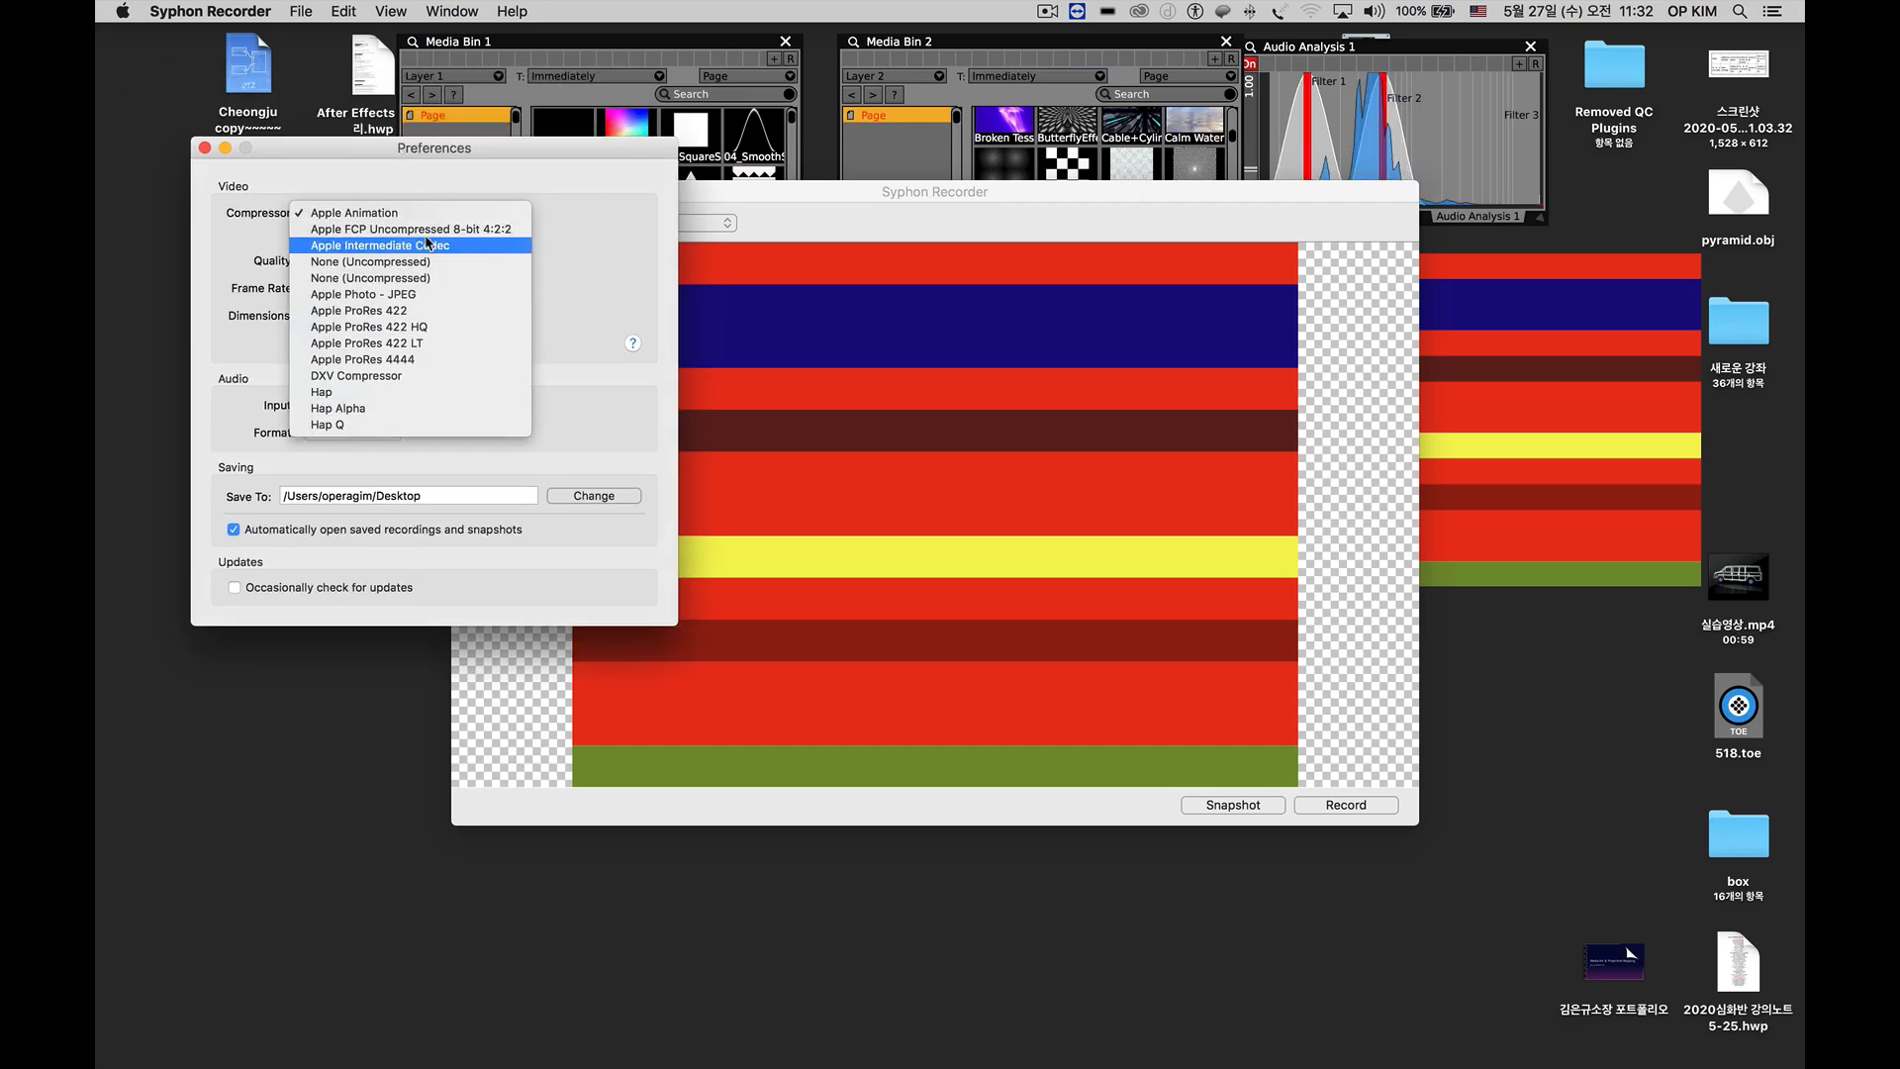
click(386, 212)
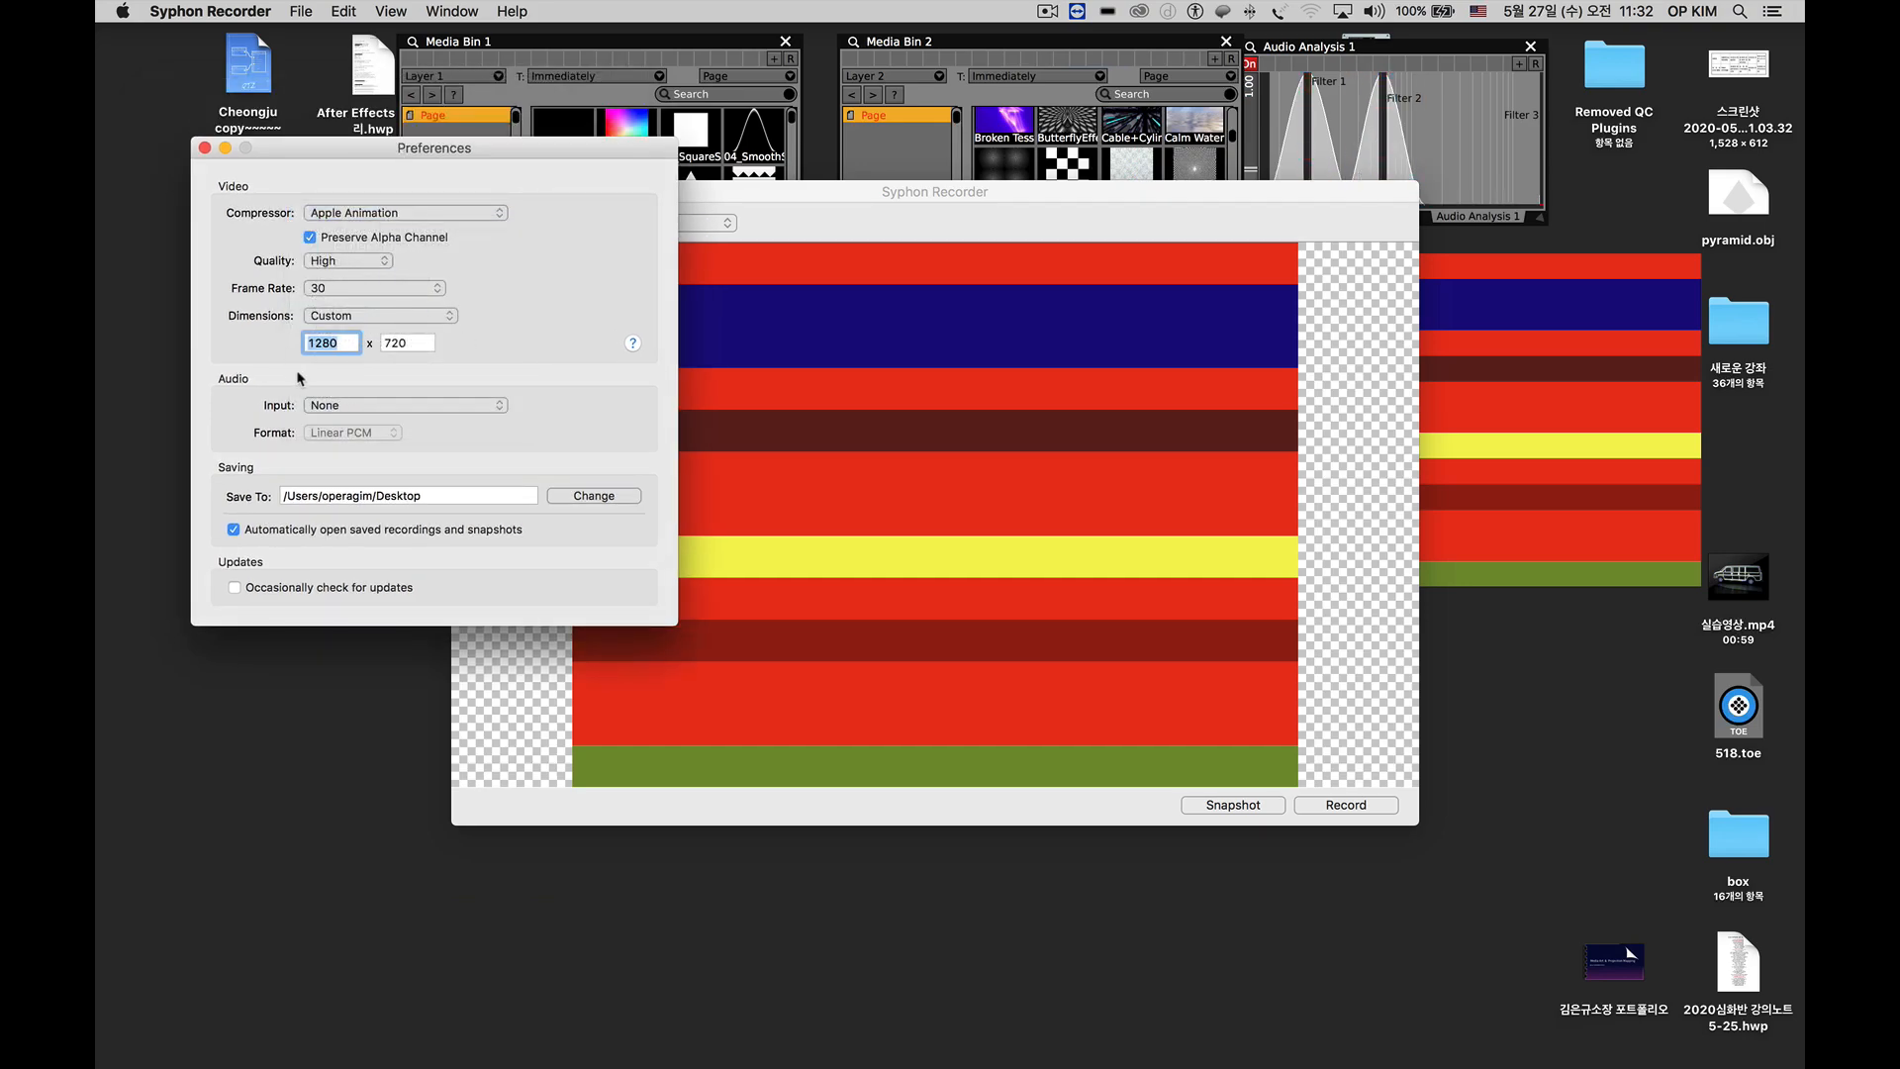
click(205, 149)
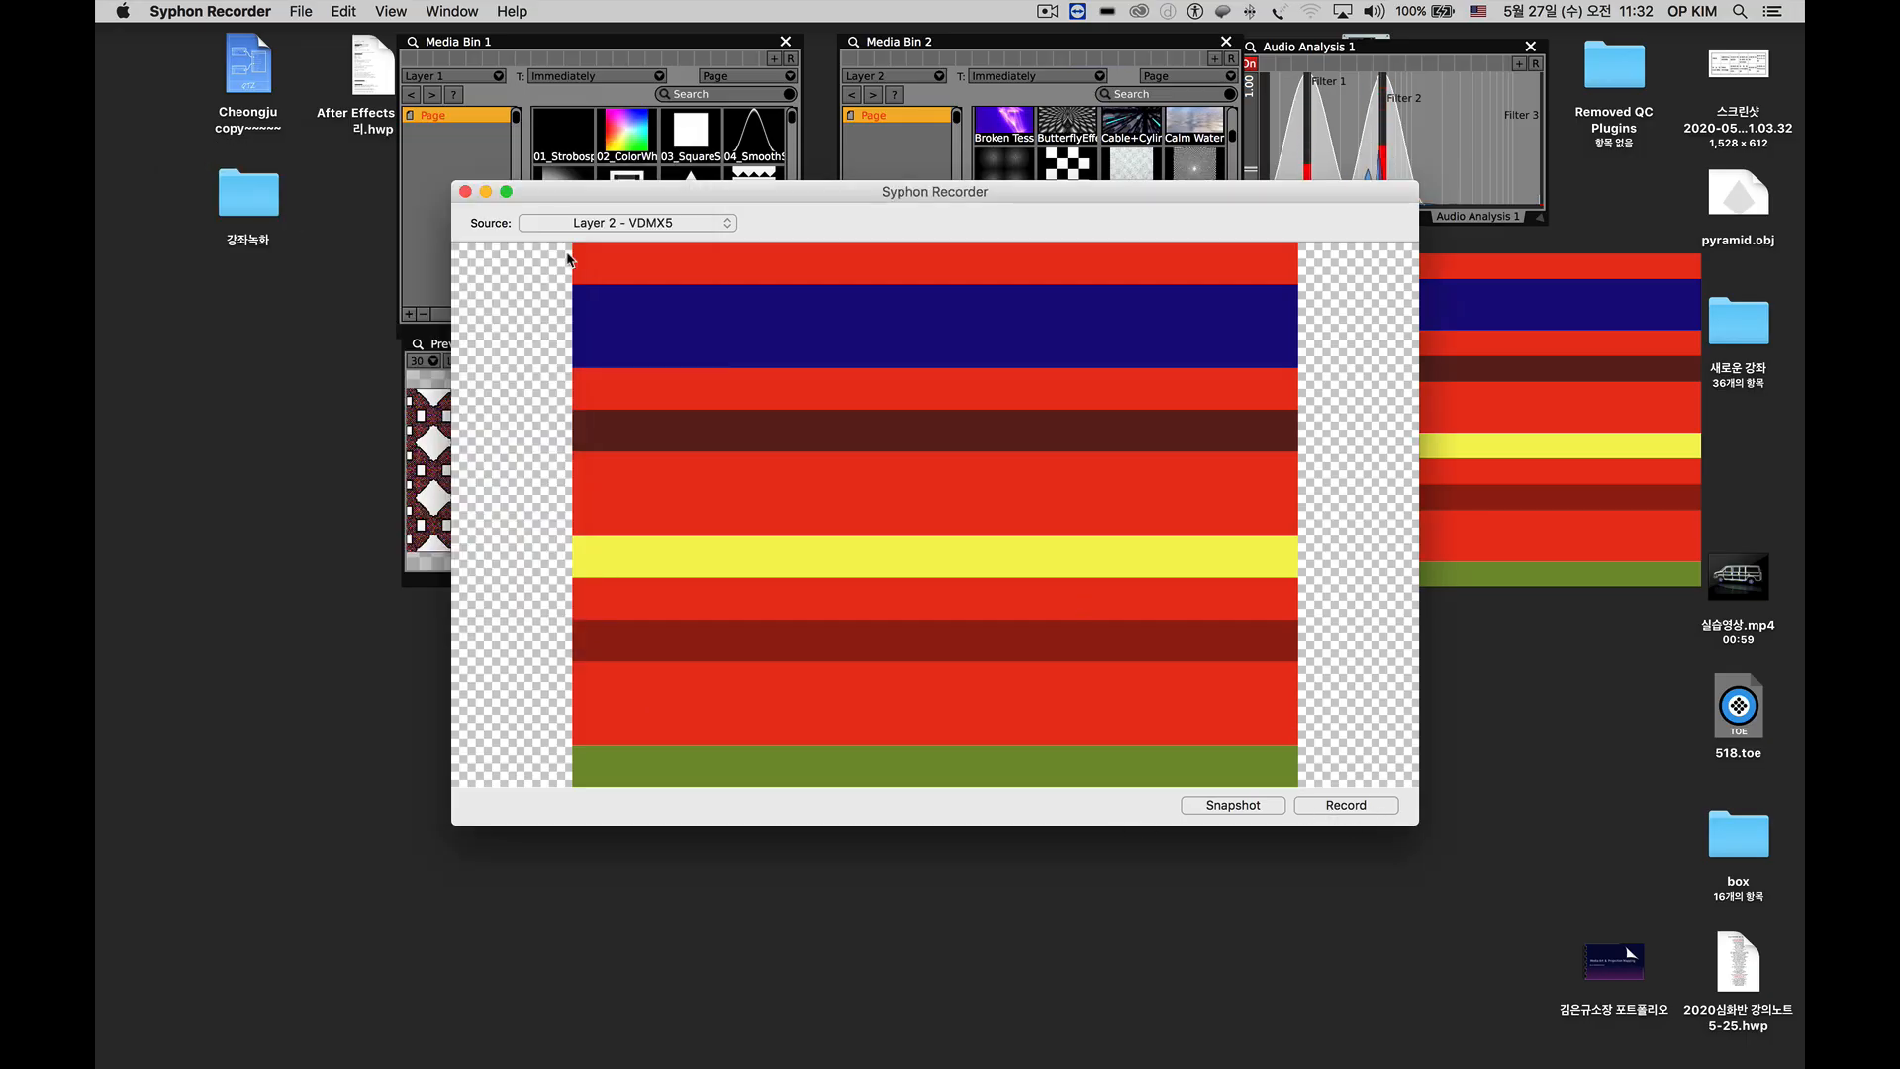
click(465, 192)
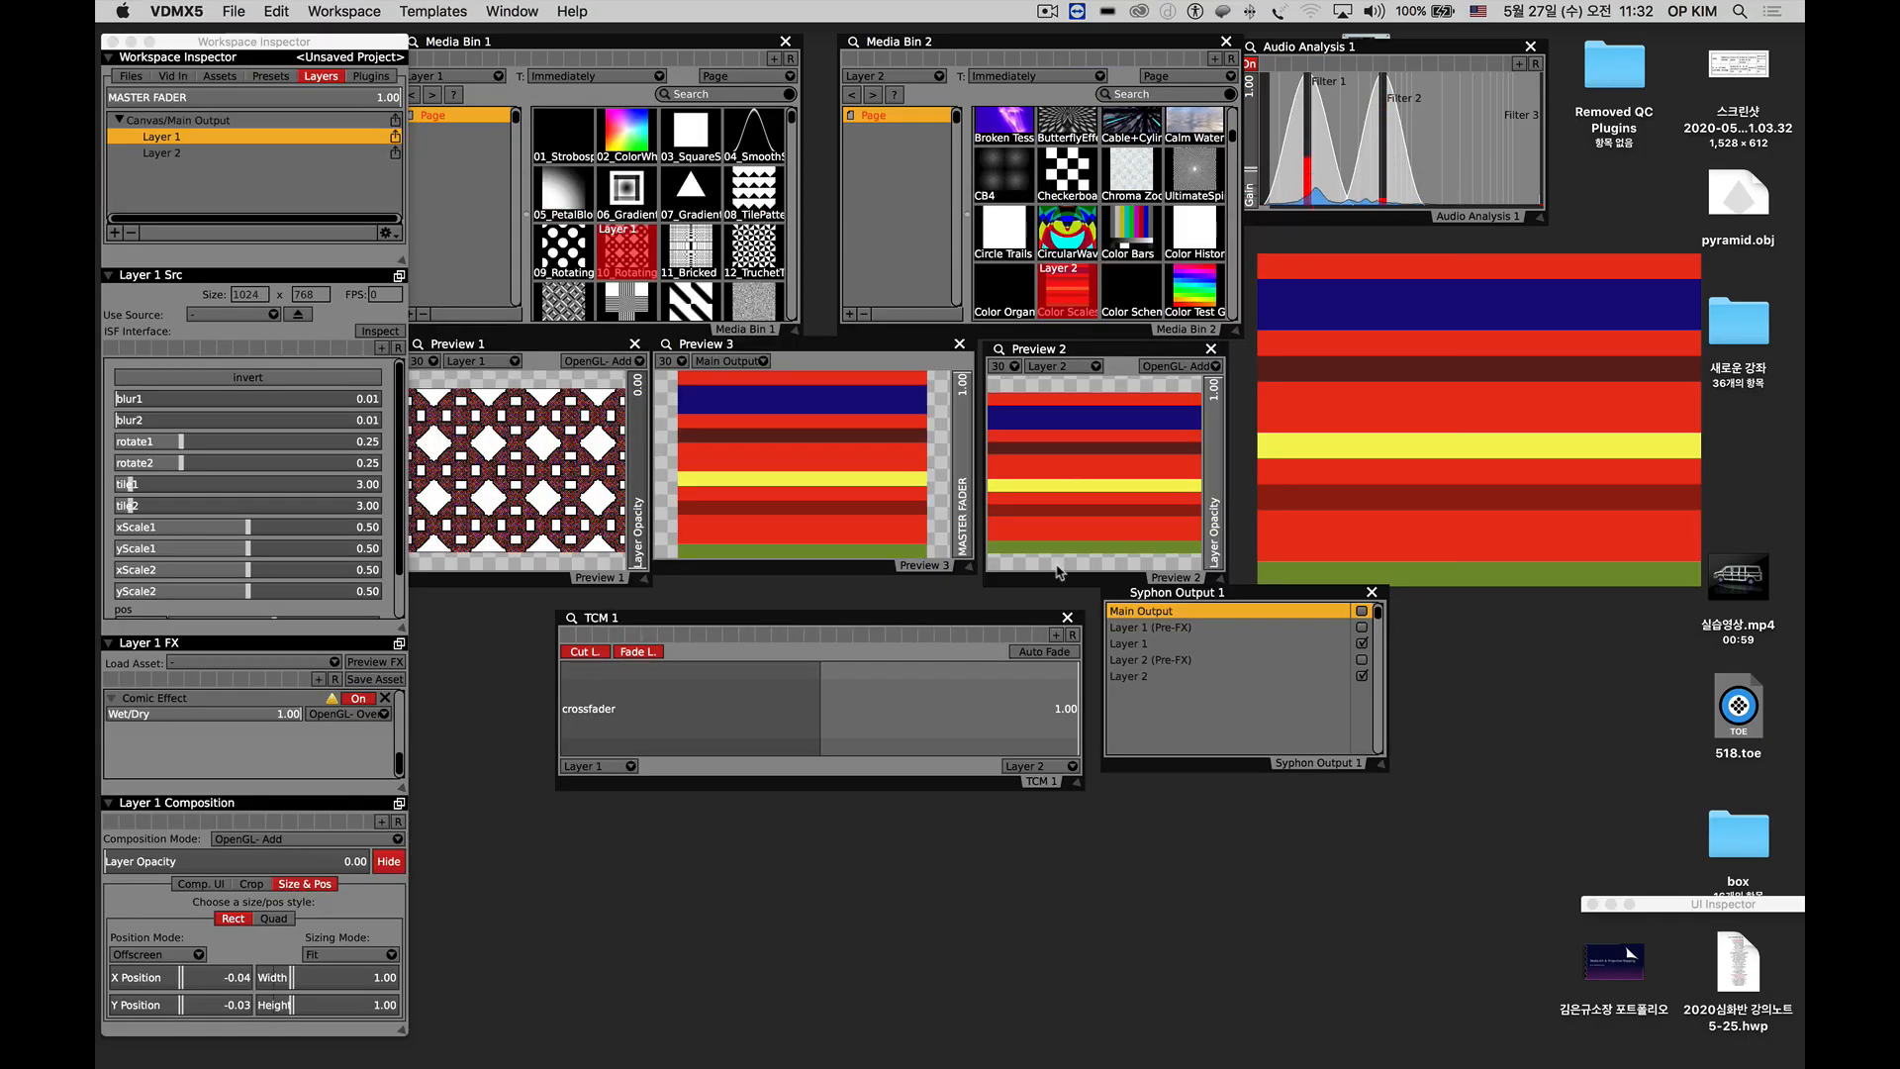
Move the TCM 1 window slightly up and review the plugin types that can be added in the Workspace Inspector.
drag(967, 618, 963, 609)
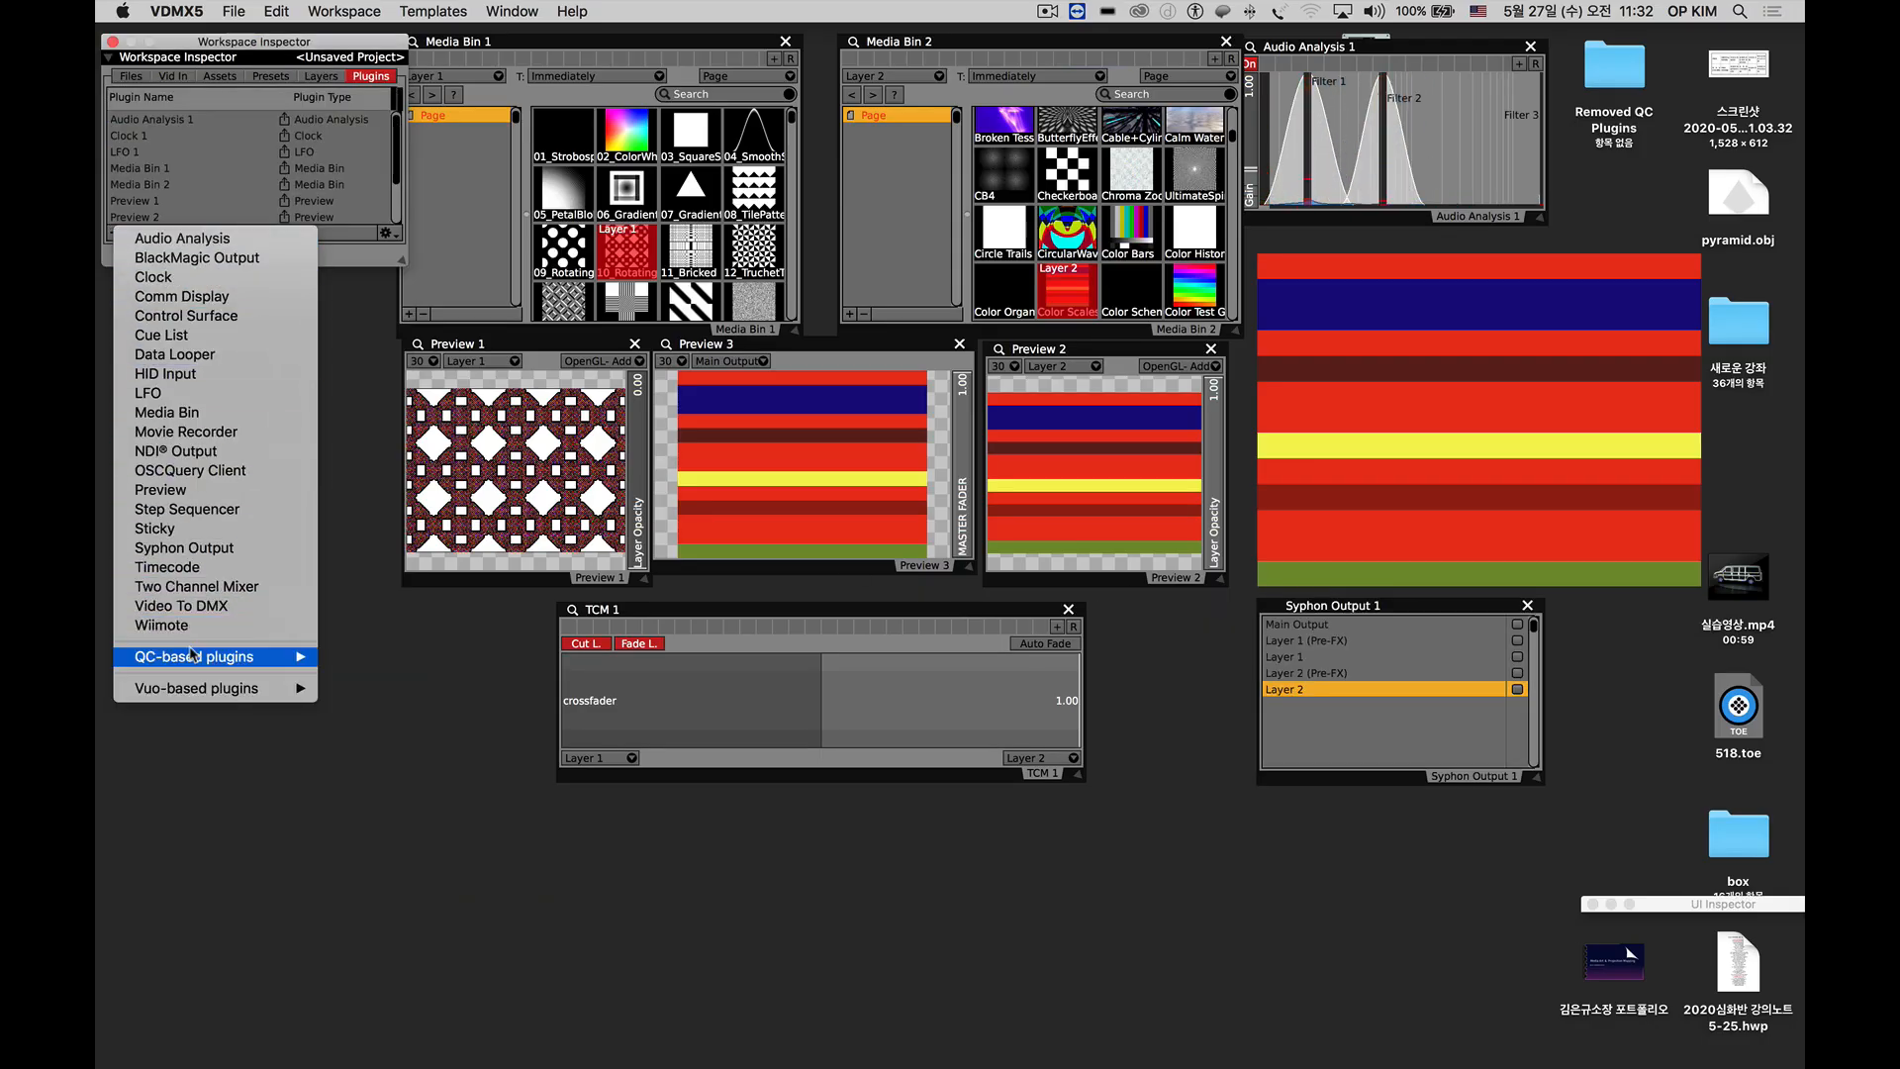
mouse_move(191, 655)
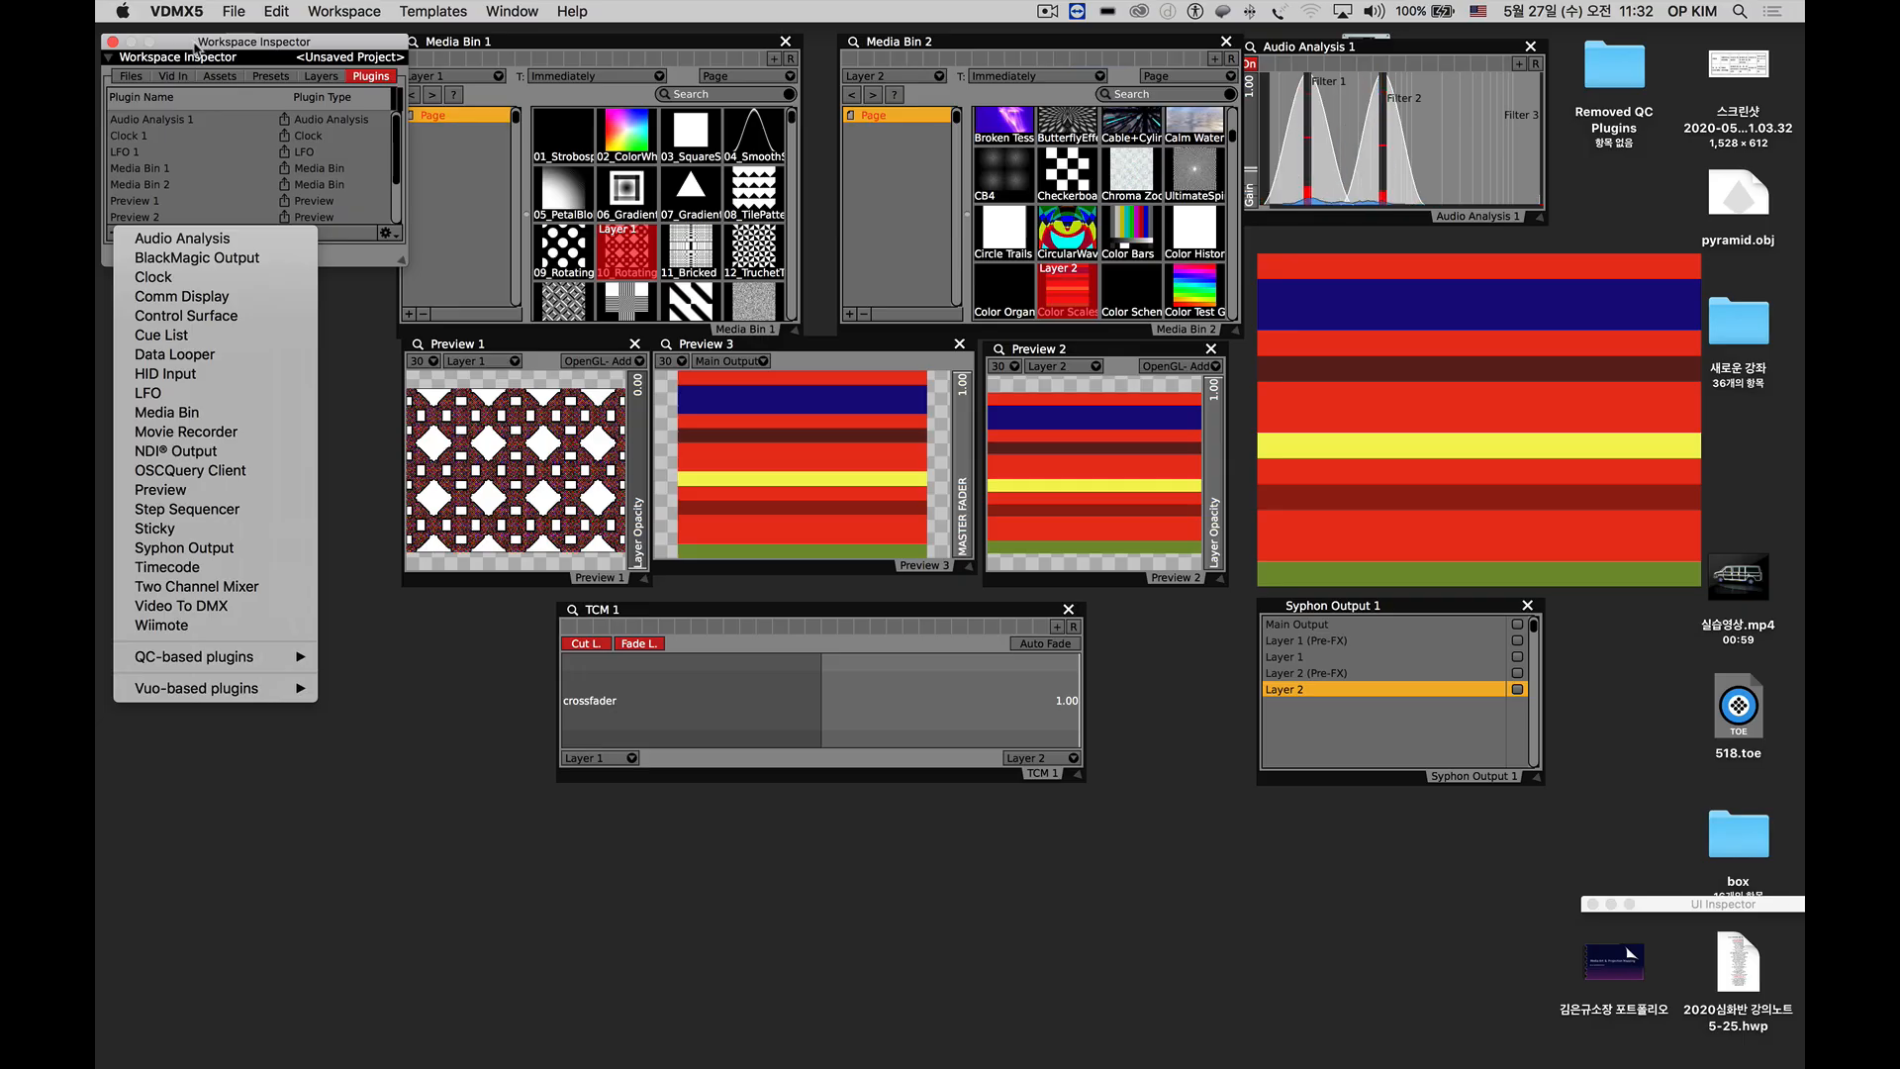
click(197, 47)
drag(197, 45, 192, 42)
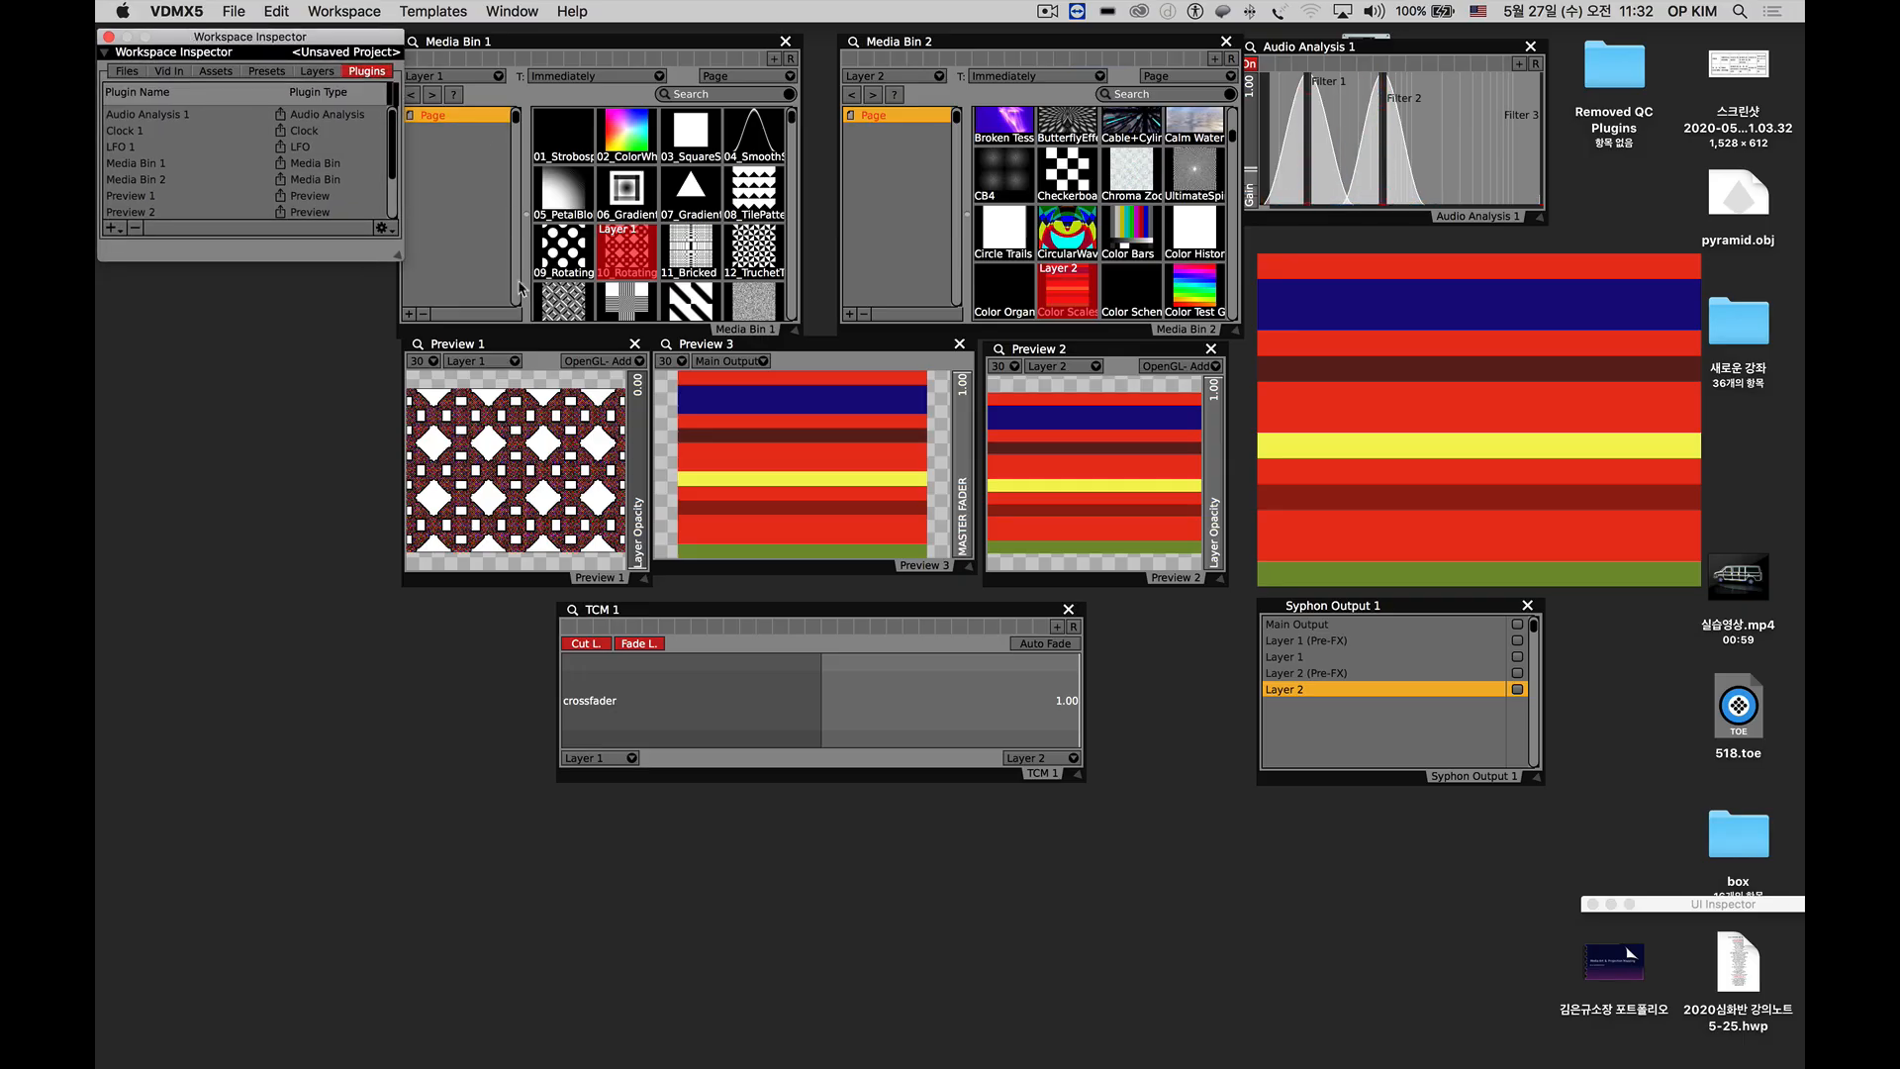
Reposition the Workspace Inspector slightly and widen the Media Bin 1 window toward Media Bin 2.
click(519, 348)
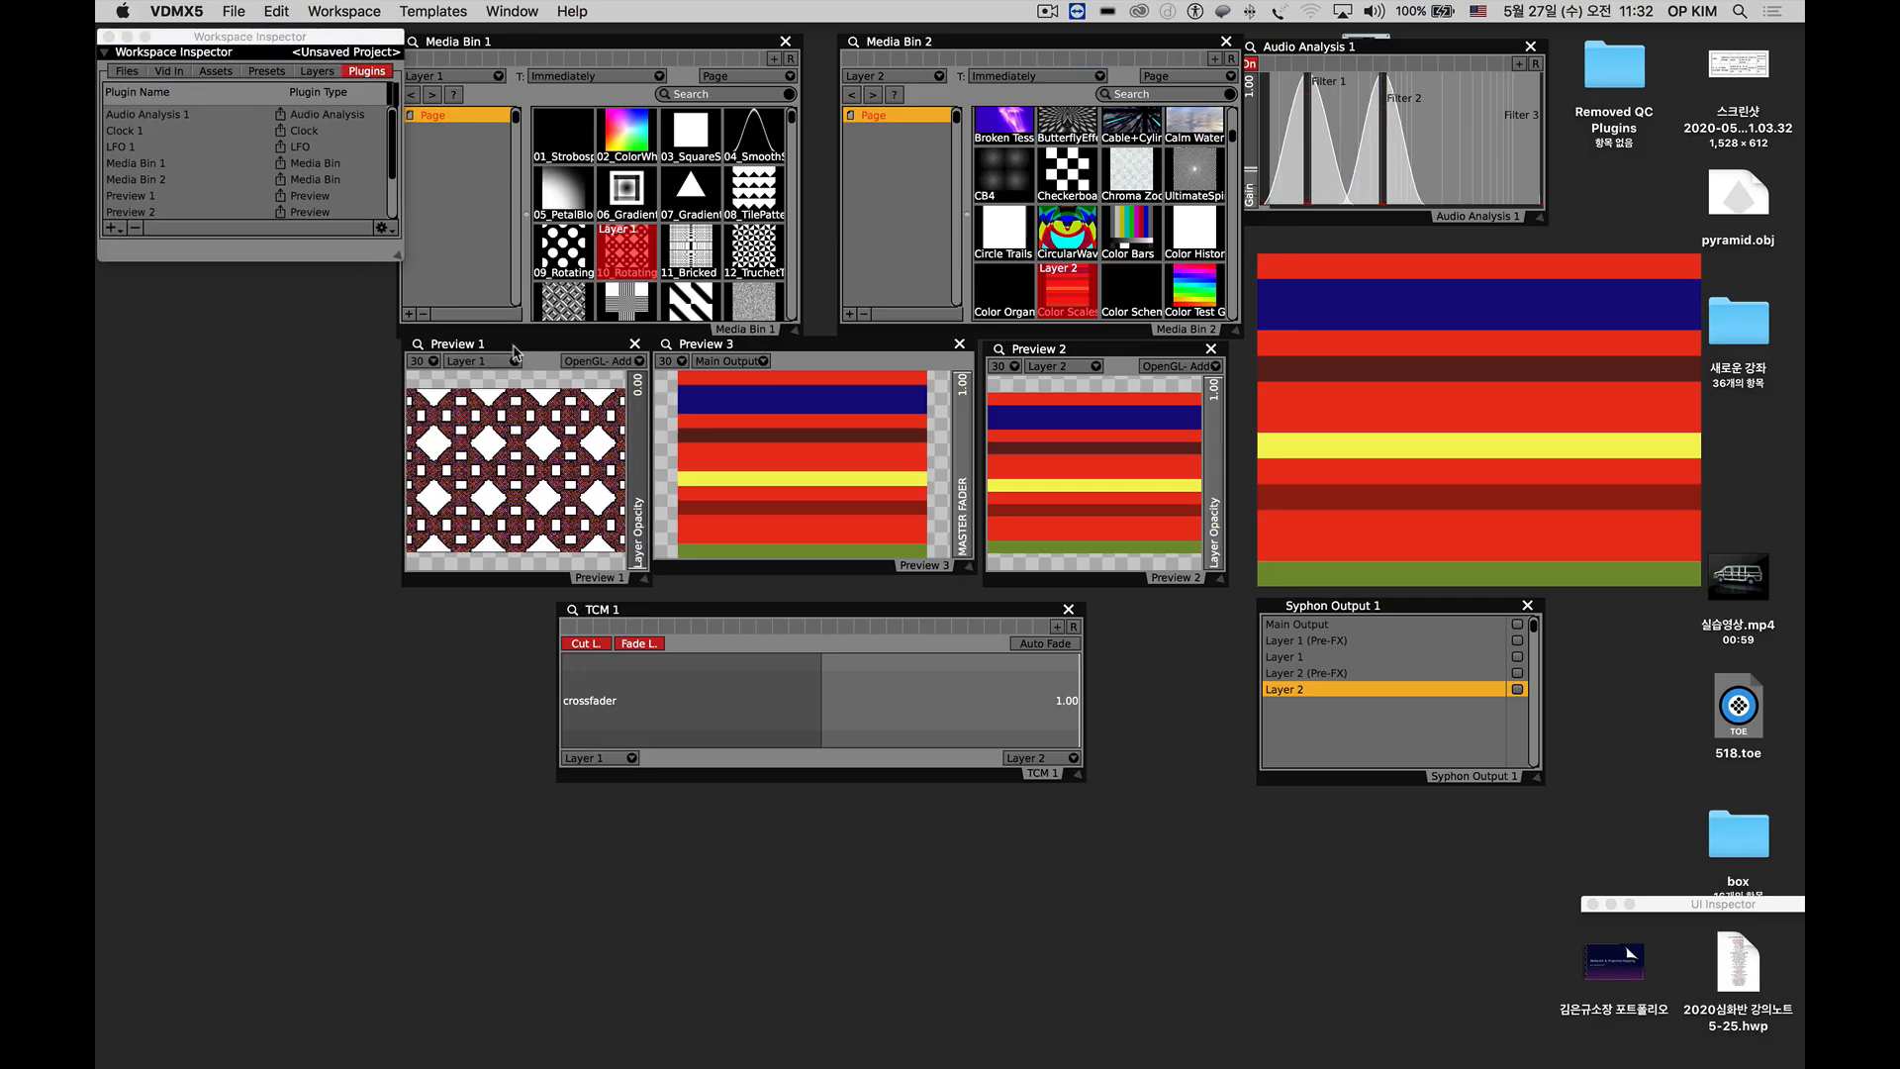
drag(323, 35, 331, 39)
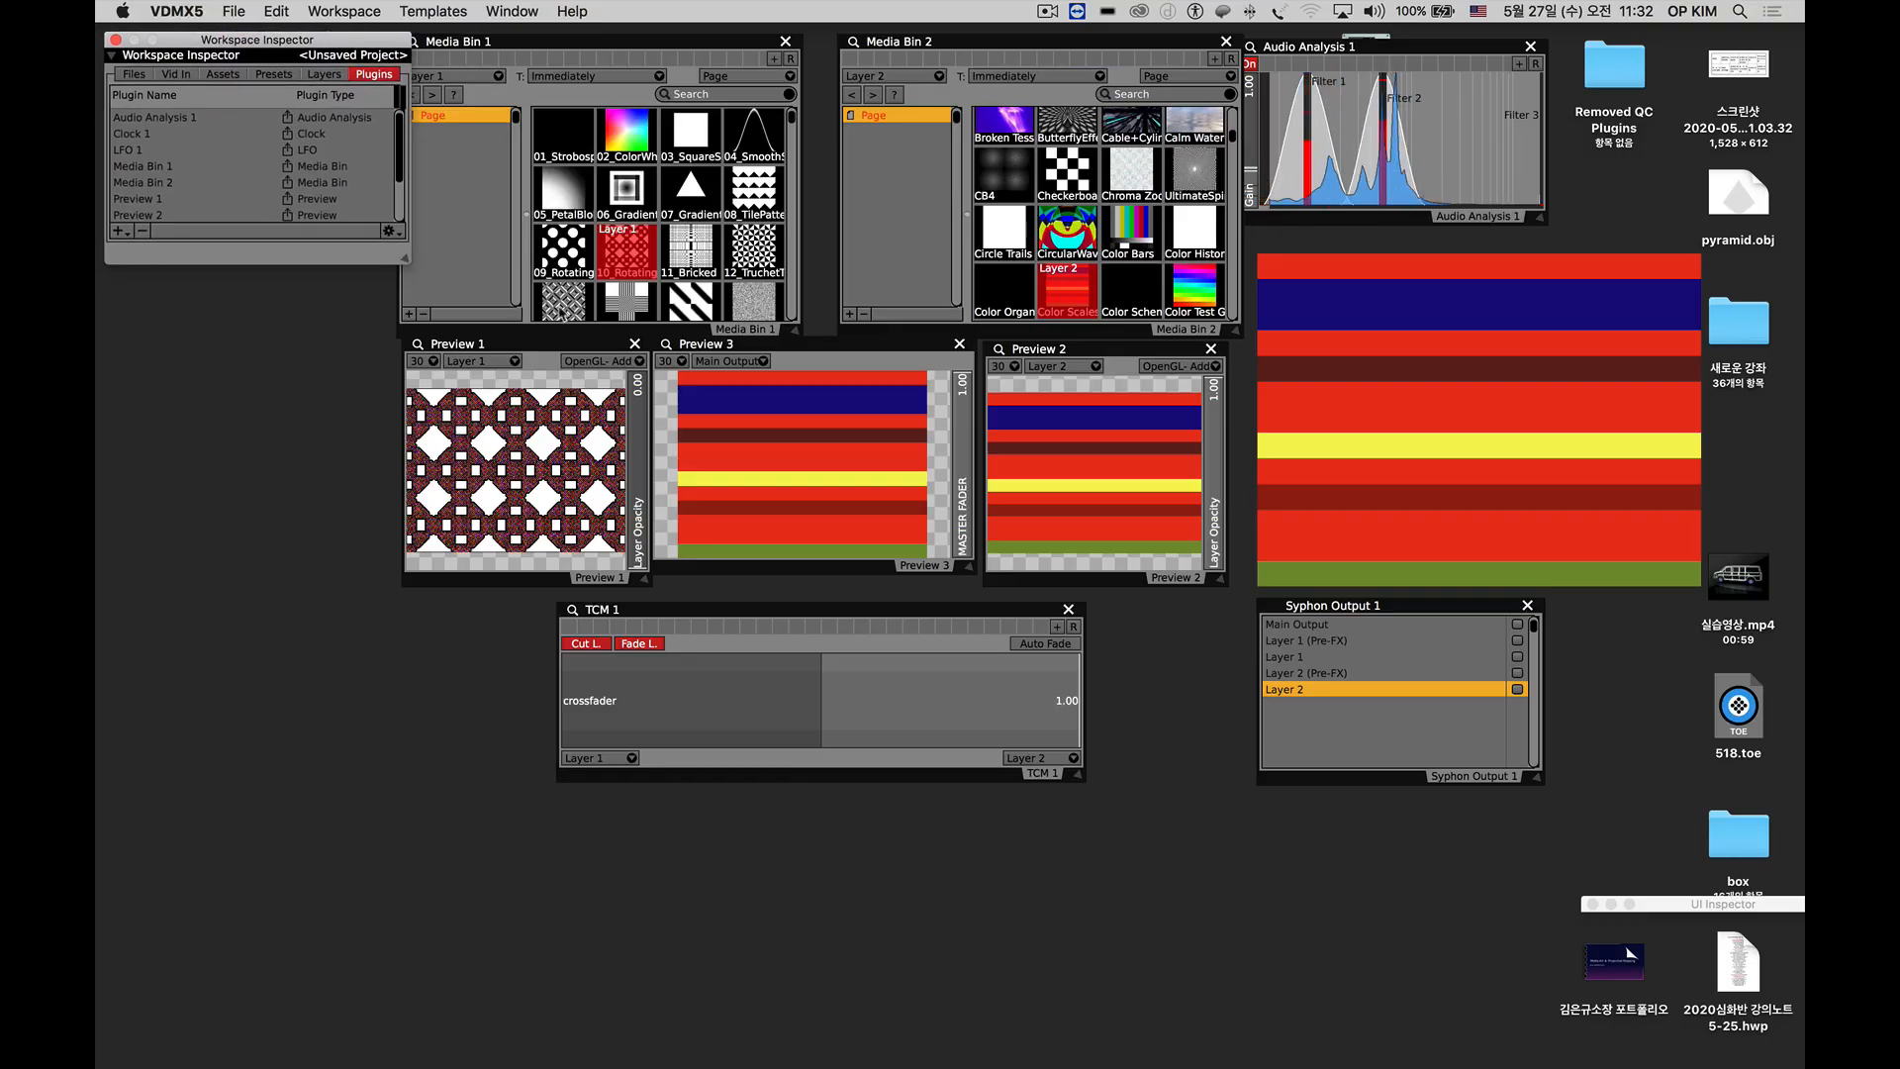
click(574, 343)
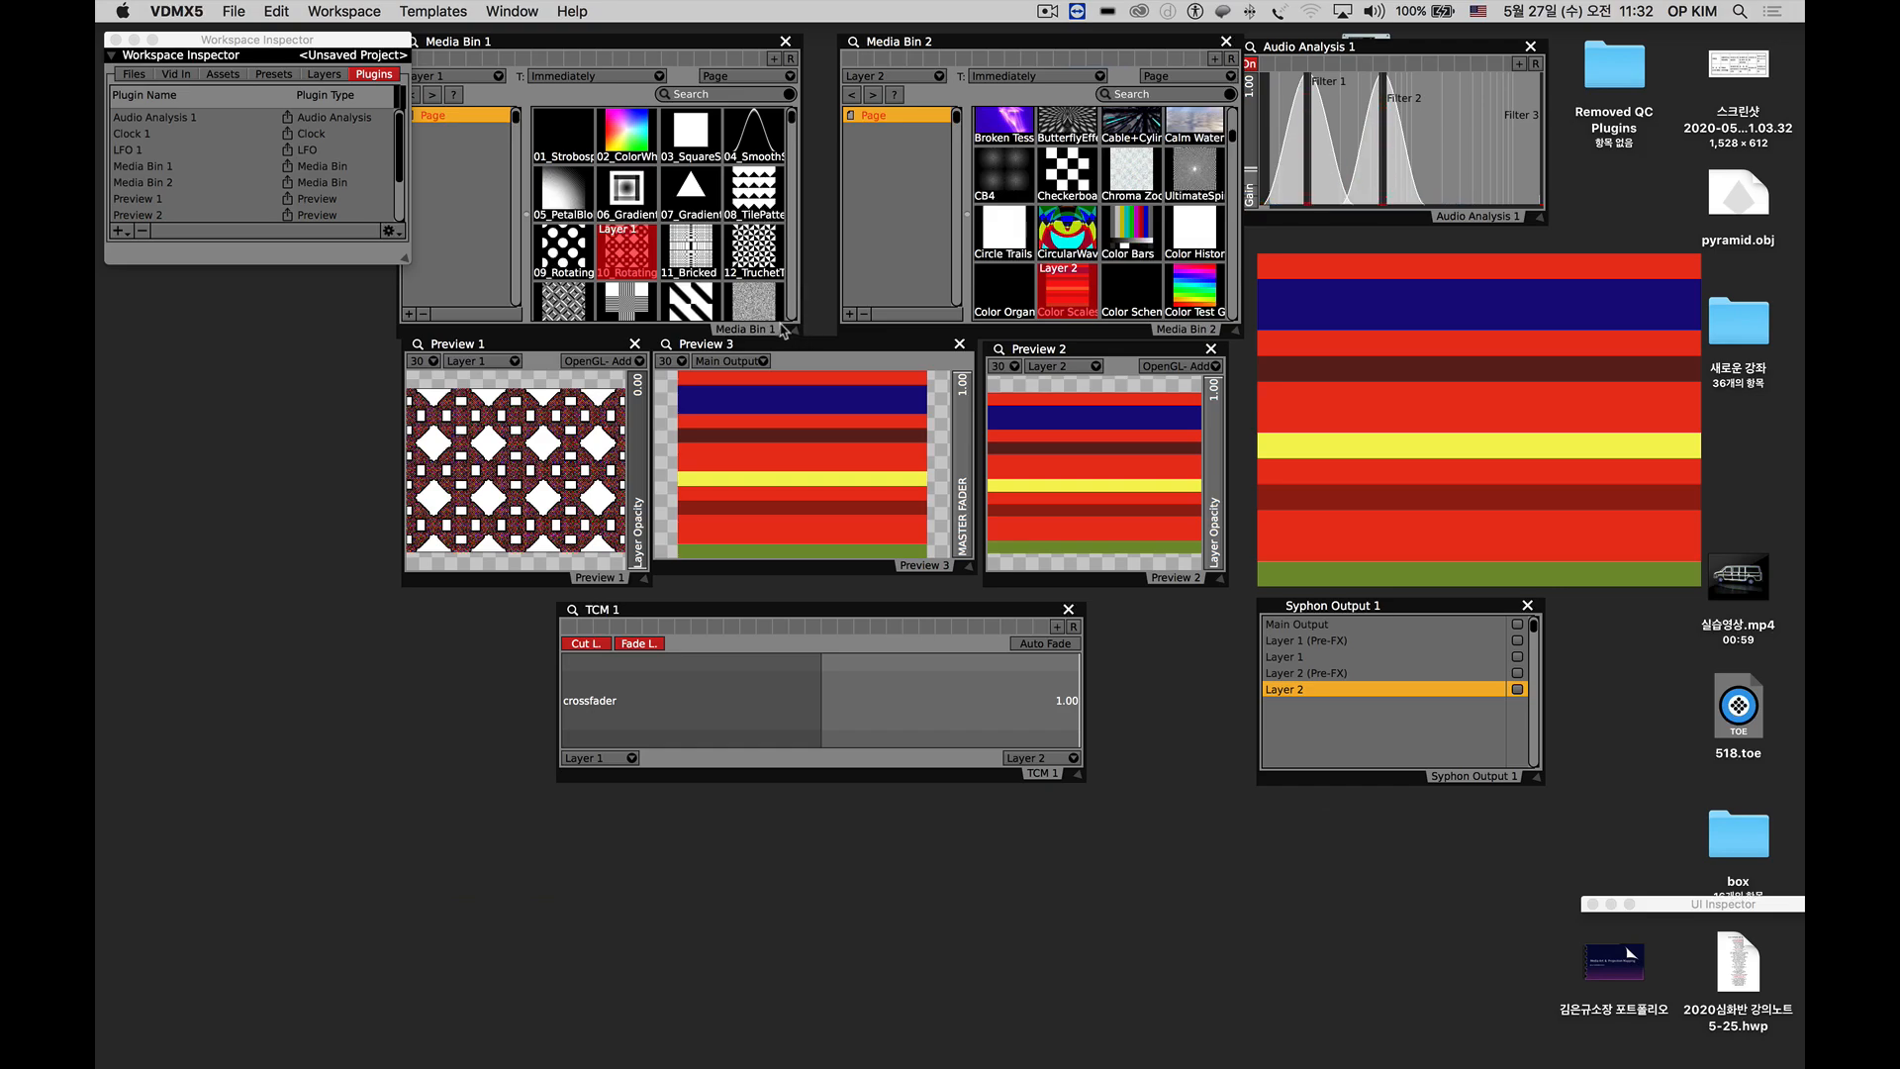
drag(797, 338, 824, 337)
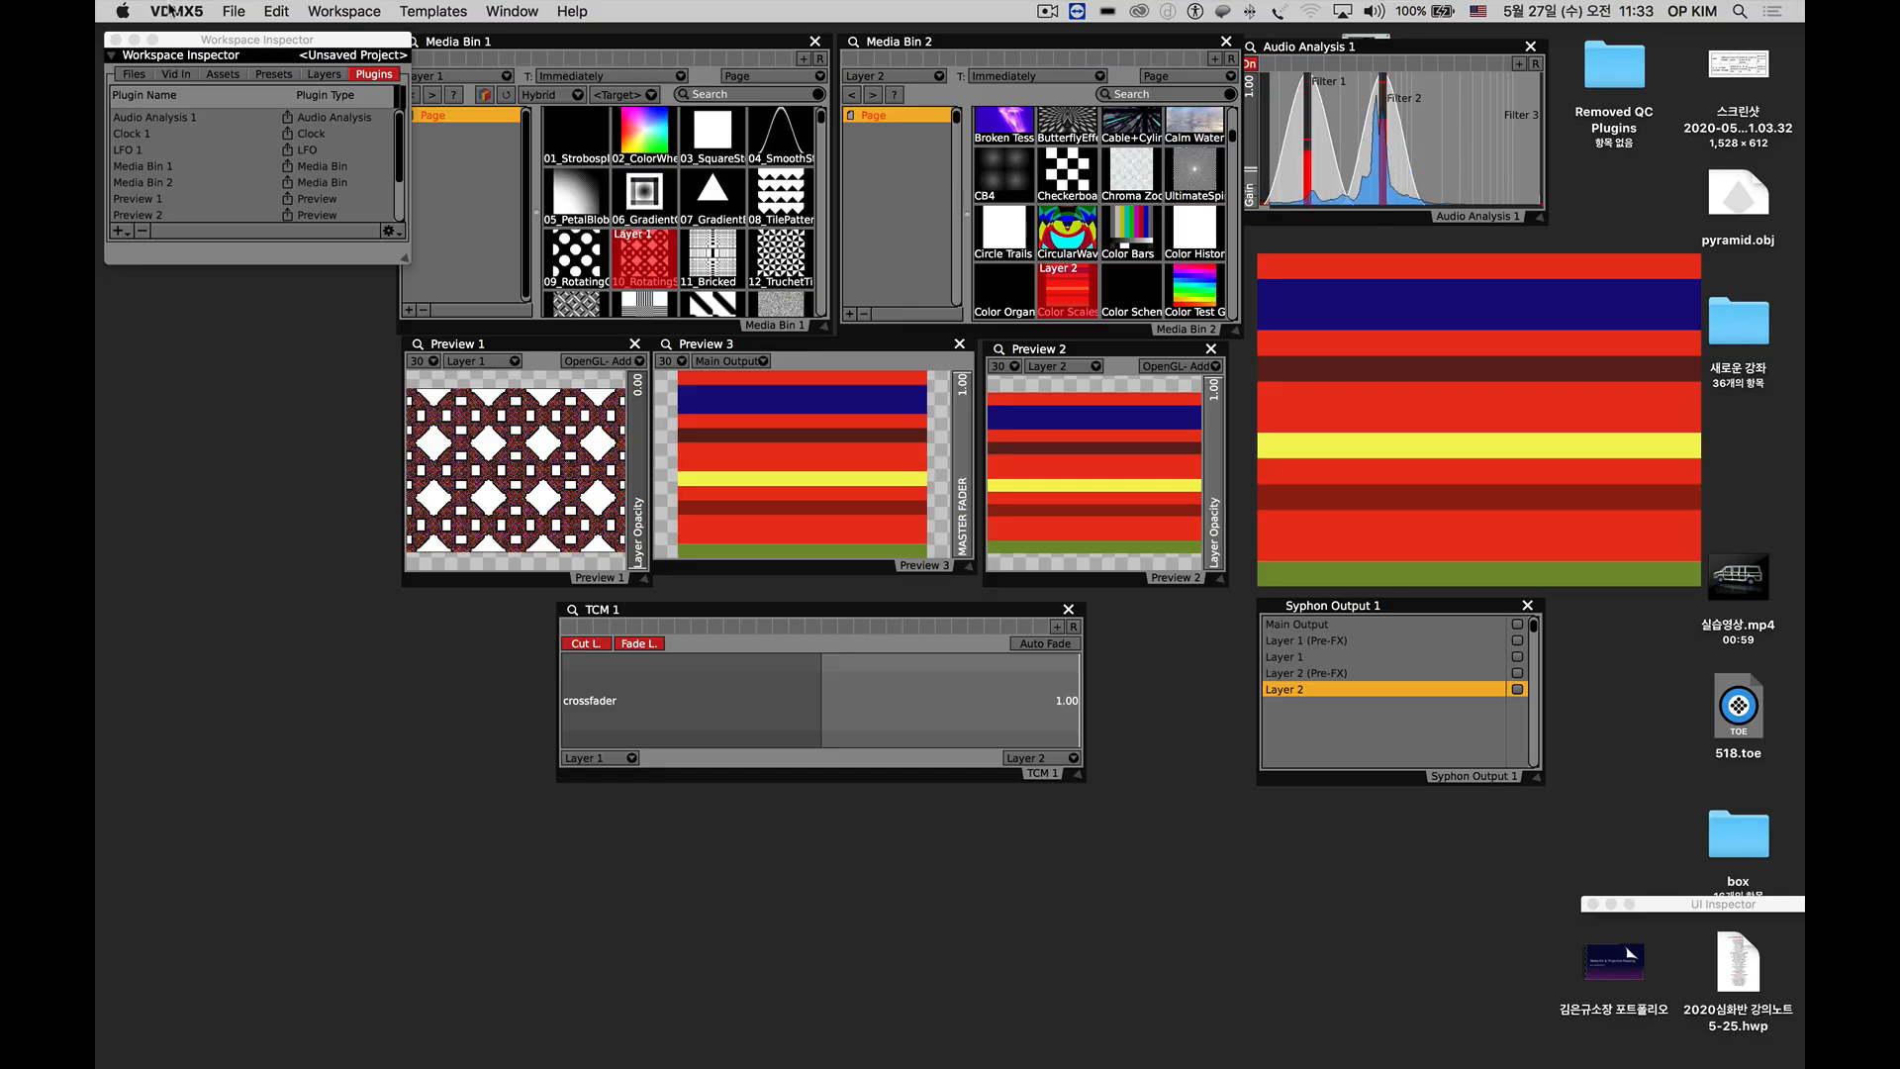
click(1047, 11)
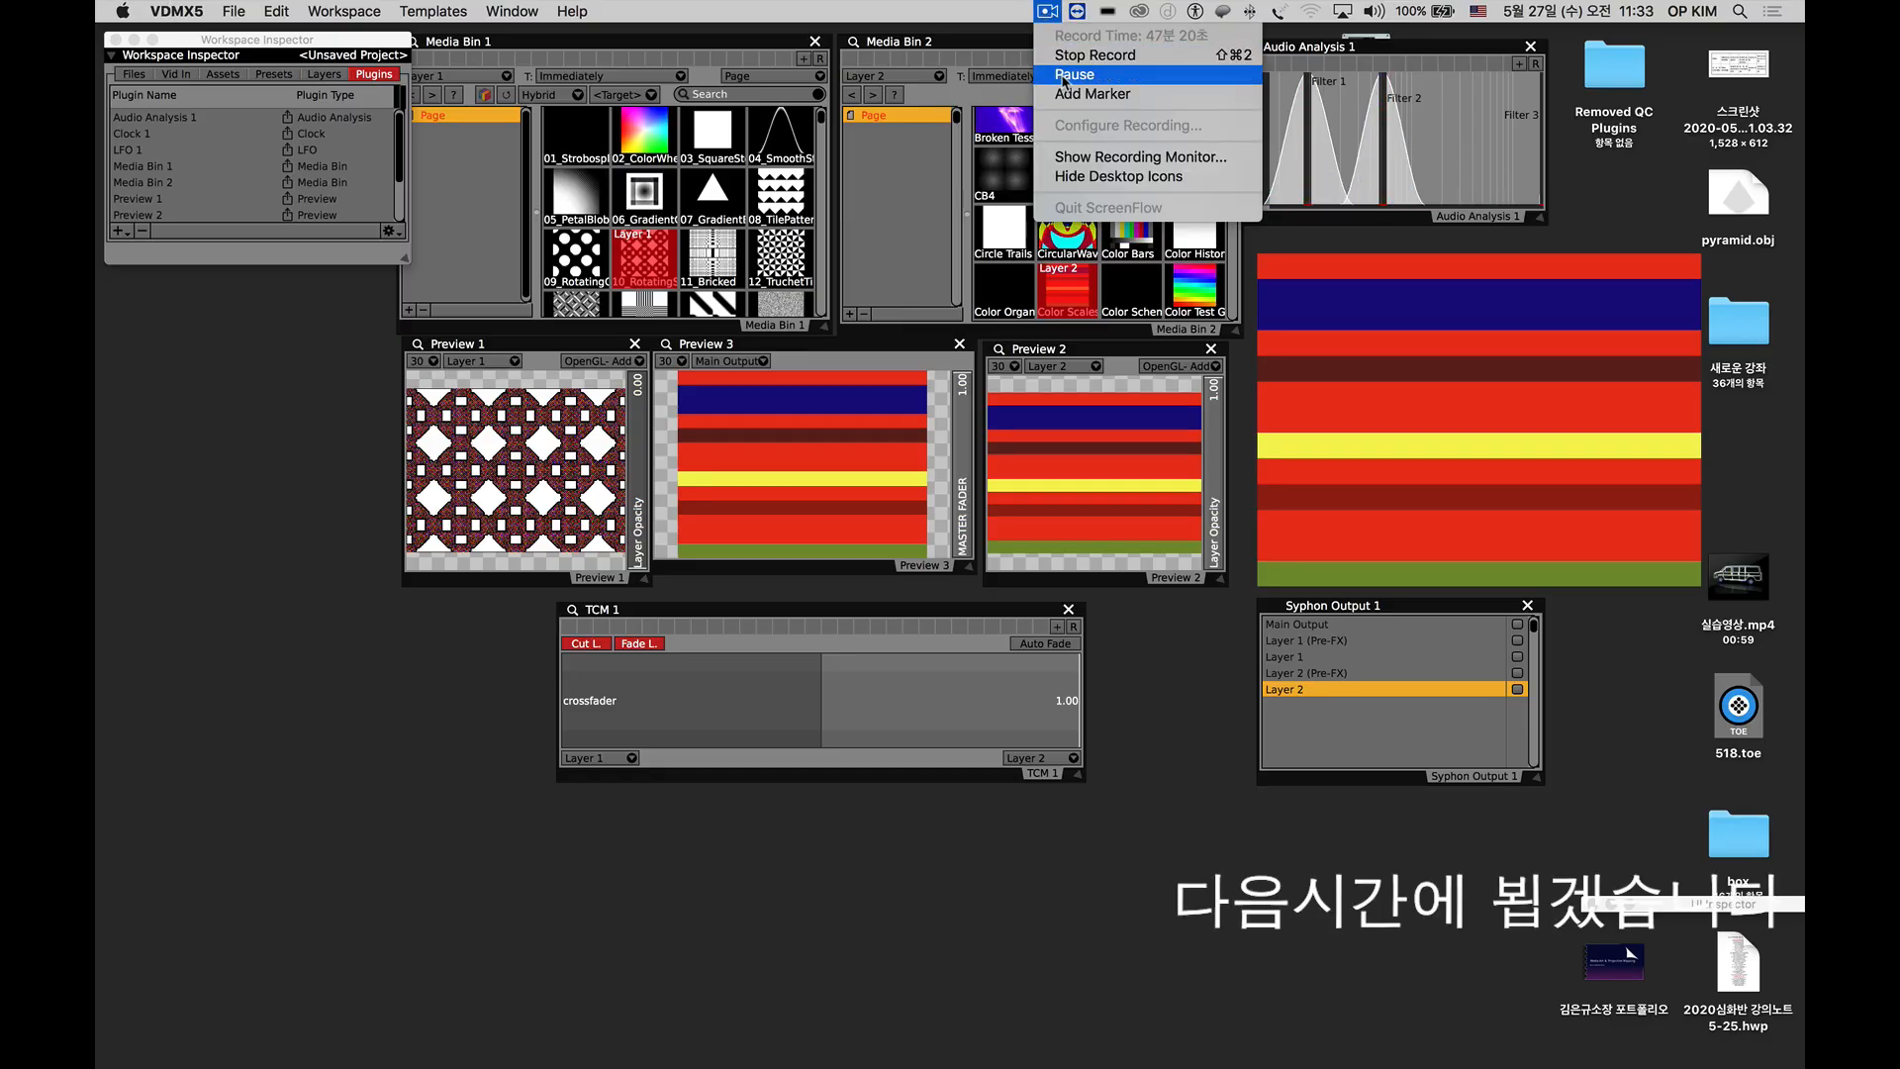
click(1064, 75)
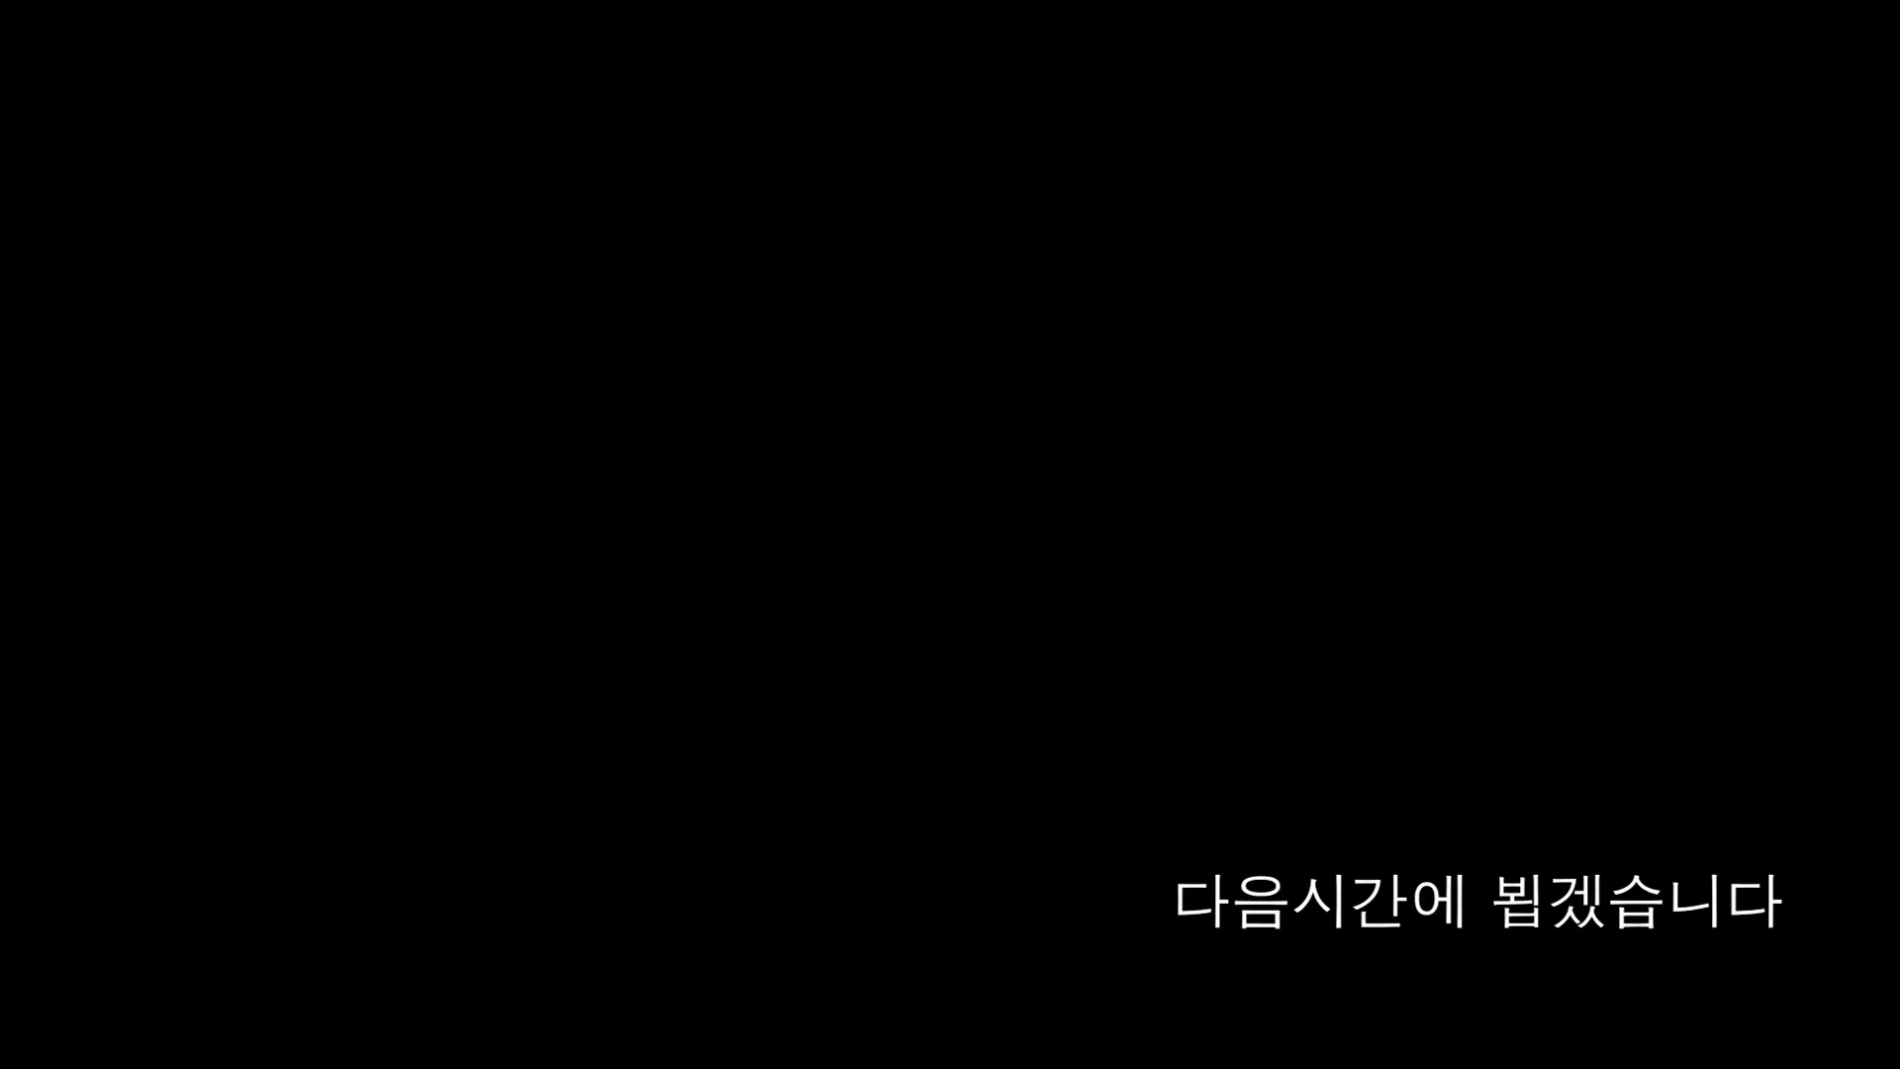